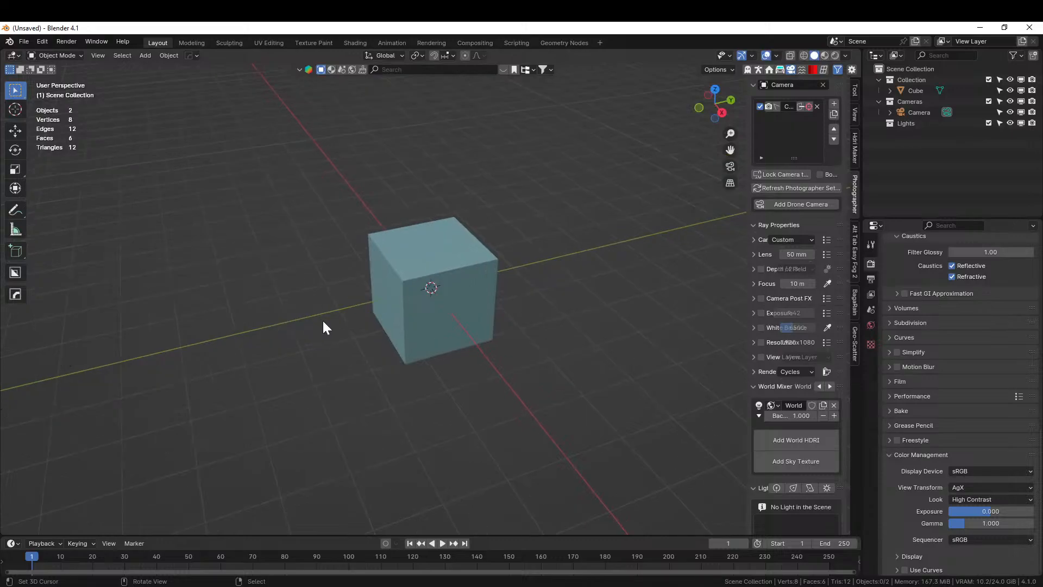
# Step: Delete the default cube from the scene
pyautogui.scroll(2, 283, 372)
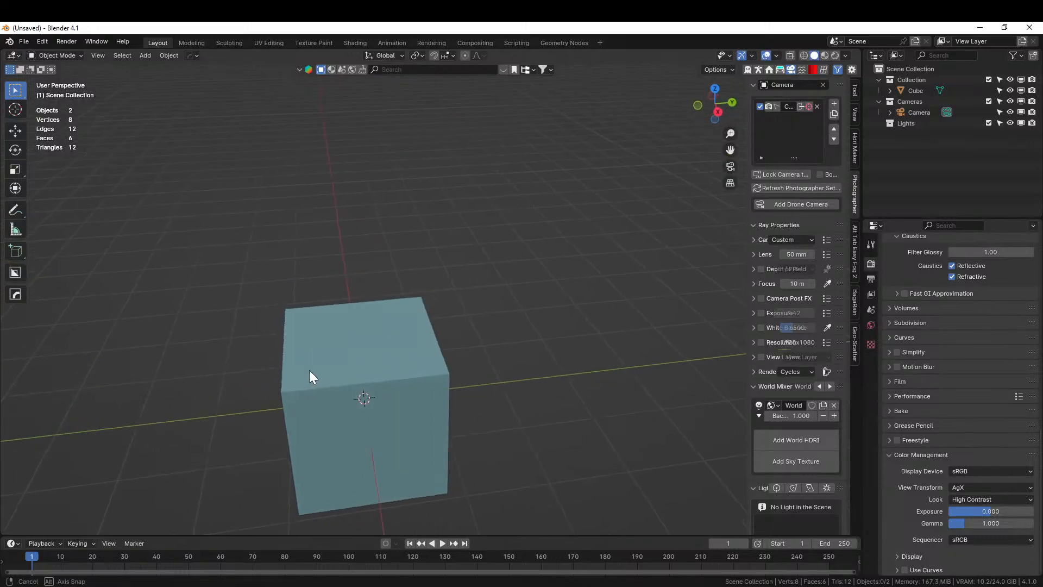
pyautogui.scroll(-3, 331, 363)
pyautogui.click(393, 321)
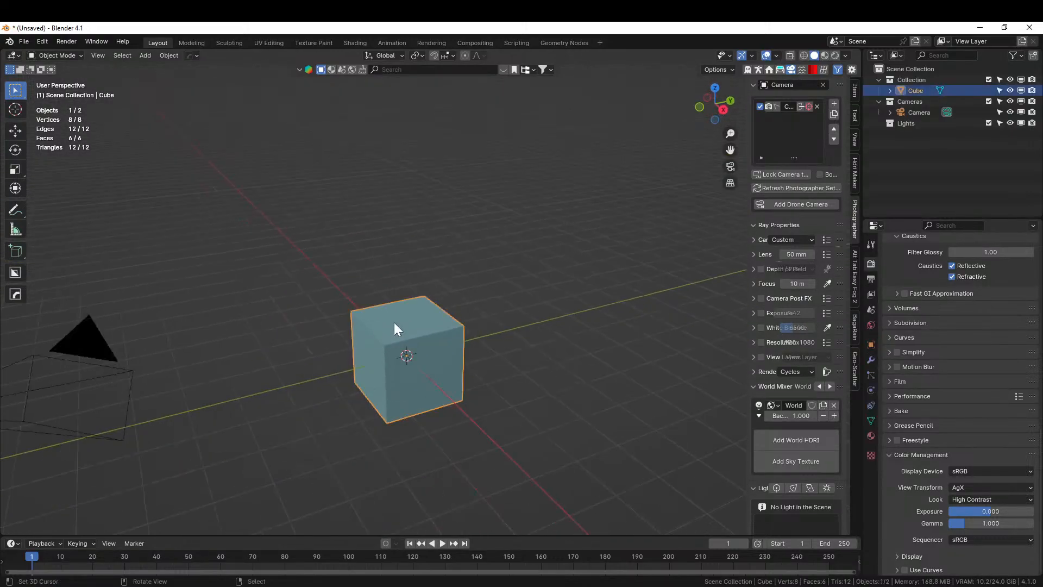
pyautogui.press('Delete')
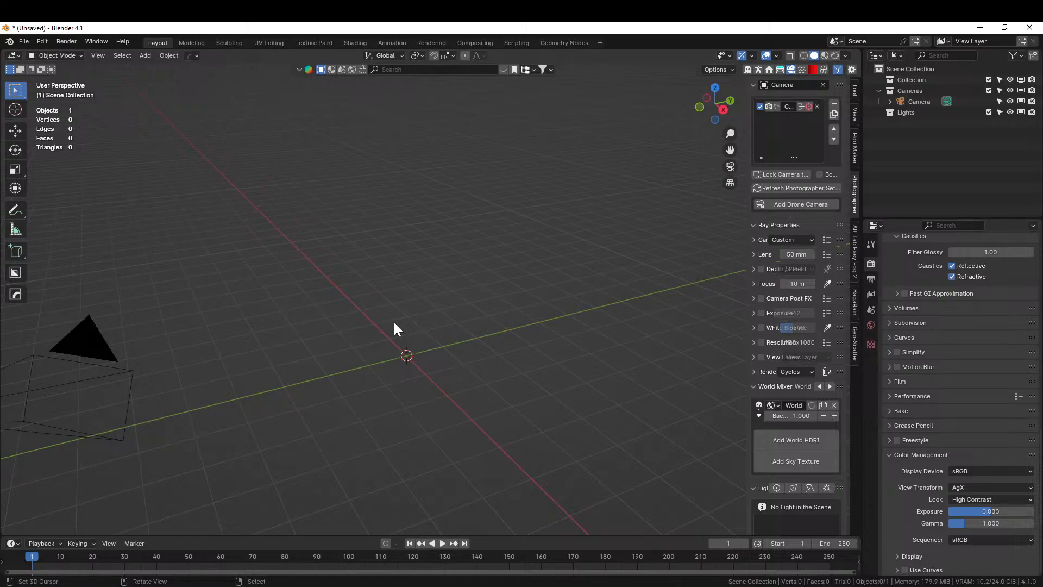
# Step: Generate a new male human from the Asian 1 starting preset with HumGen
pyautogui.moveTo(460, 269); pyautogui.dragTo(471, 293, button='middle')
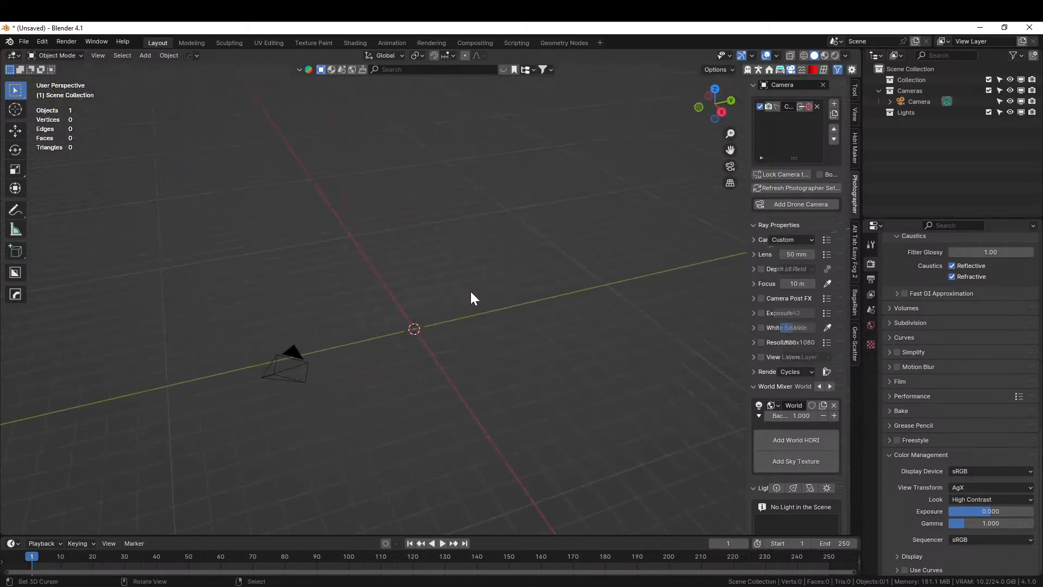
pyautogui.click(758, 71)
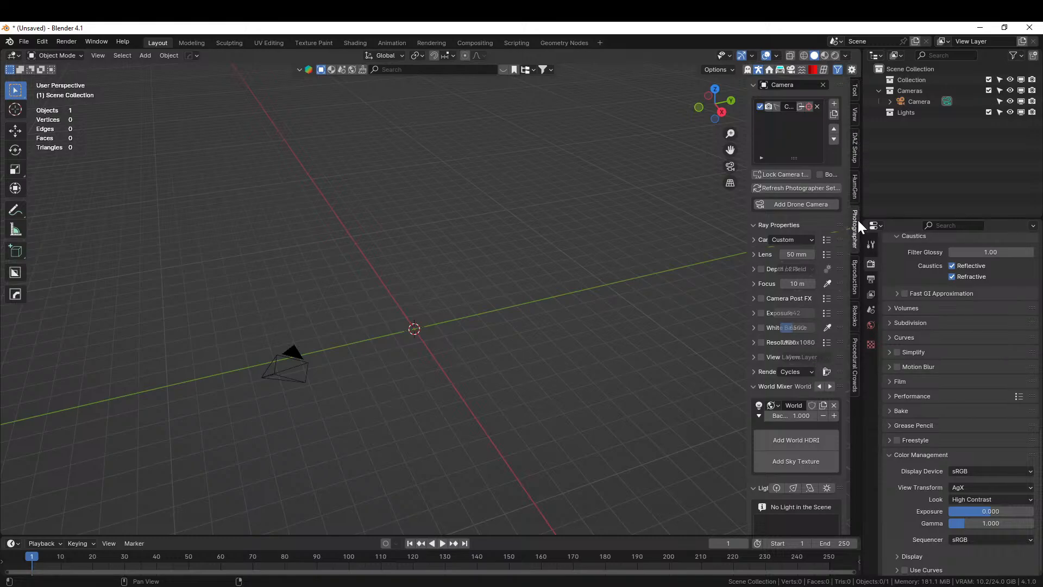
pyautogui.click(855, 188)
pyautogui.click(806, 168)
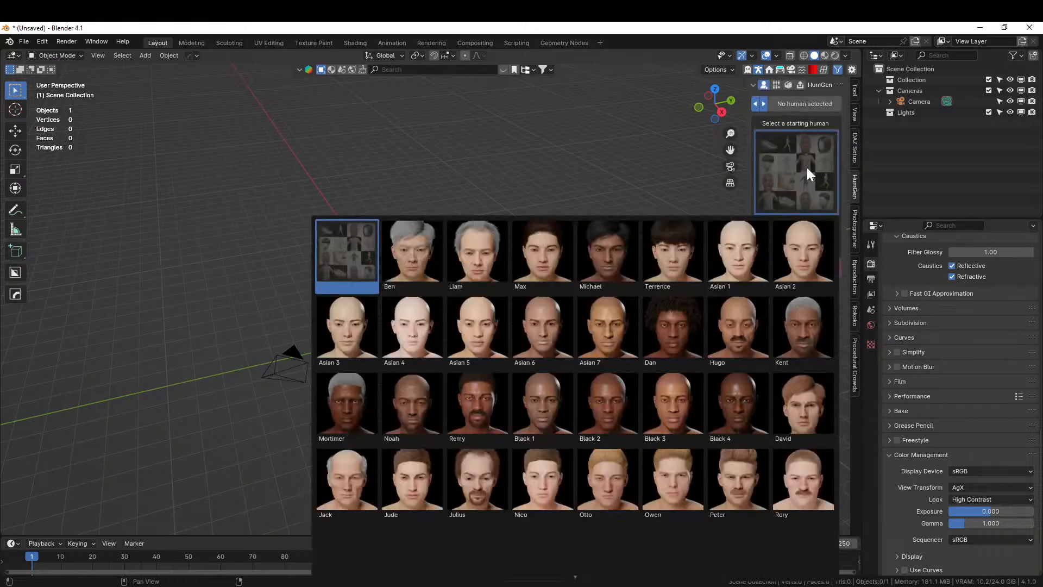
pyautogui.click(741, 264)
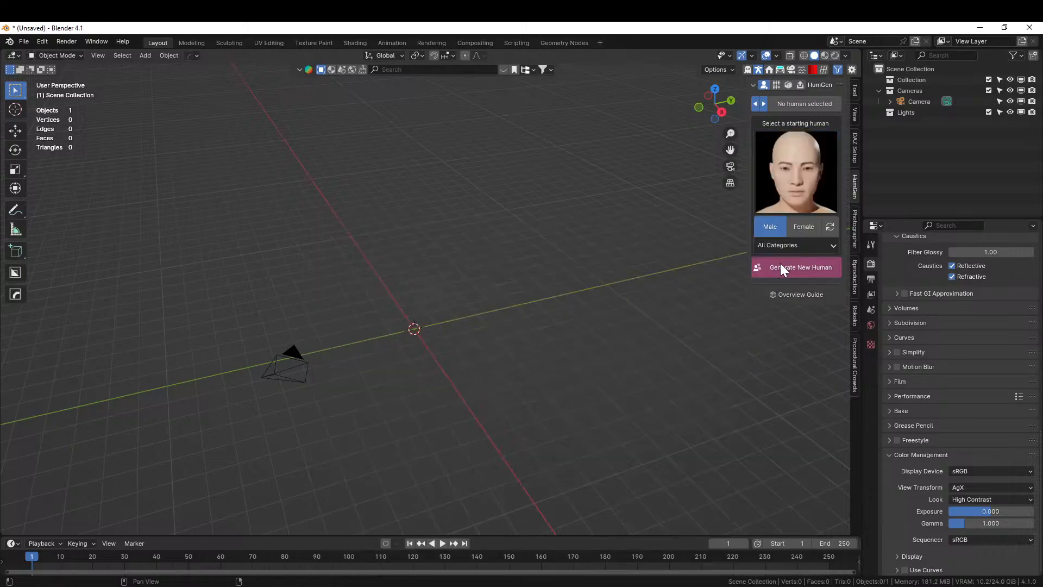
pyautogui.click(781, 266)
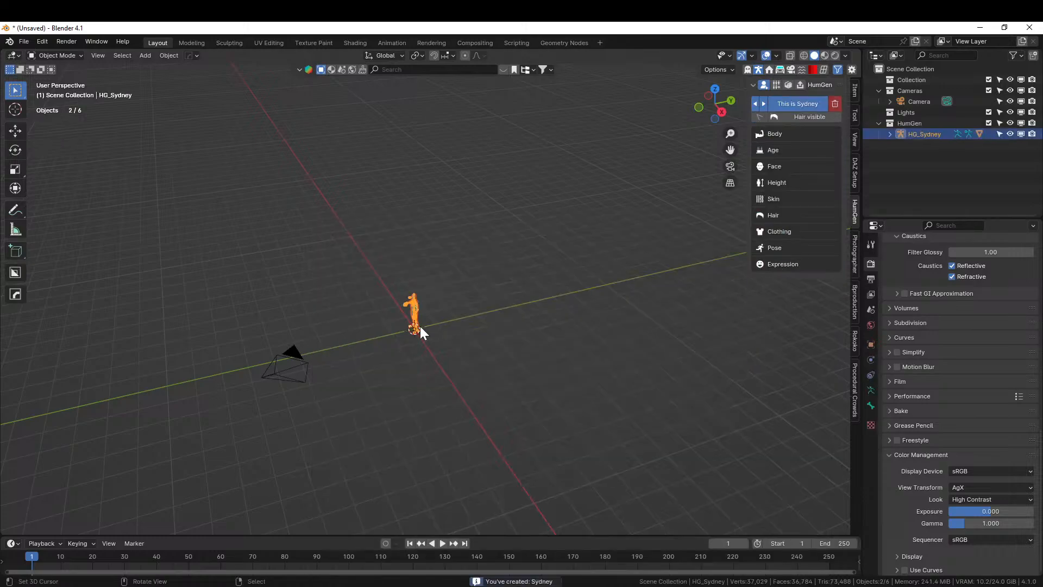
# Step: Add a plane at the human's feet in front view and rotate it 90 degrees about the X axis
pyautogui.press('KP_1')
pyautogui.scroll(3, 416, 340)
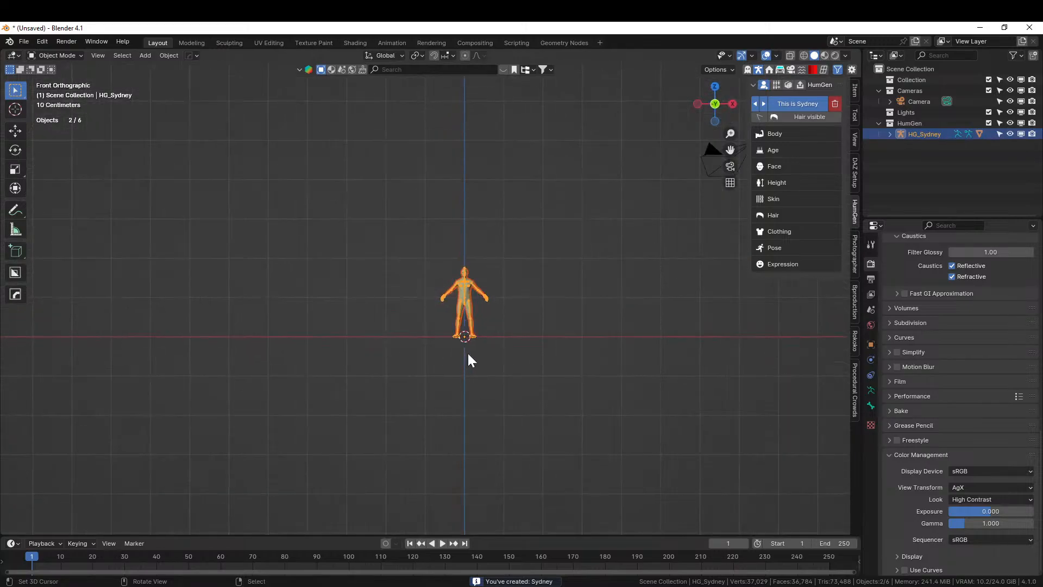
pyautogui.hotkey('shift', 'a')
pyautogui.moveTo(437, 298)
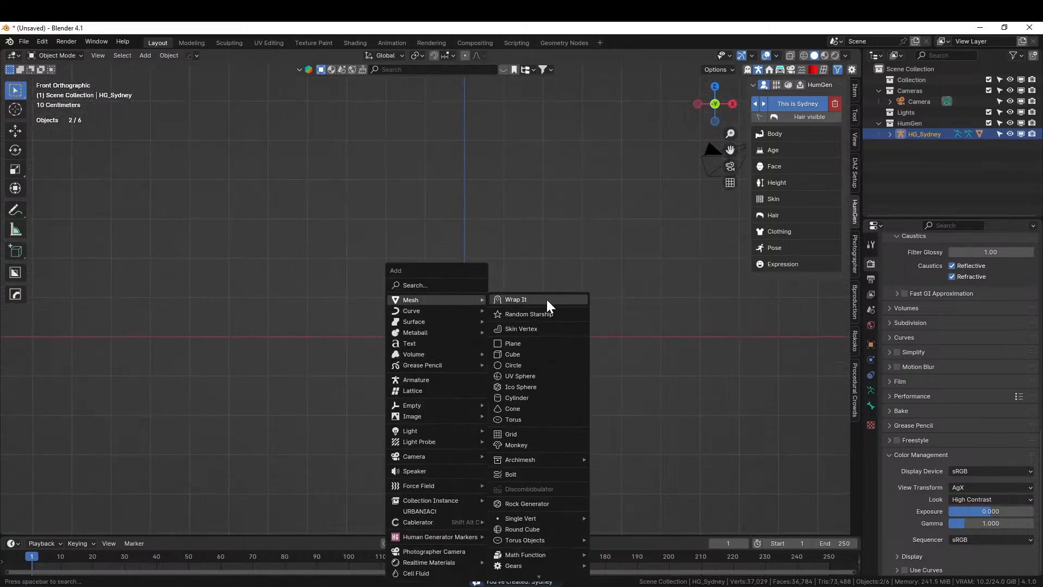
pyautogui.click(530, 342)
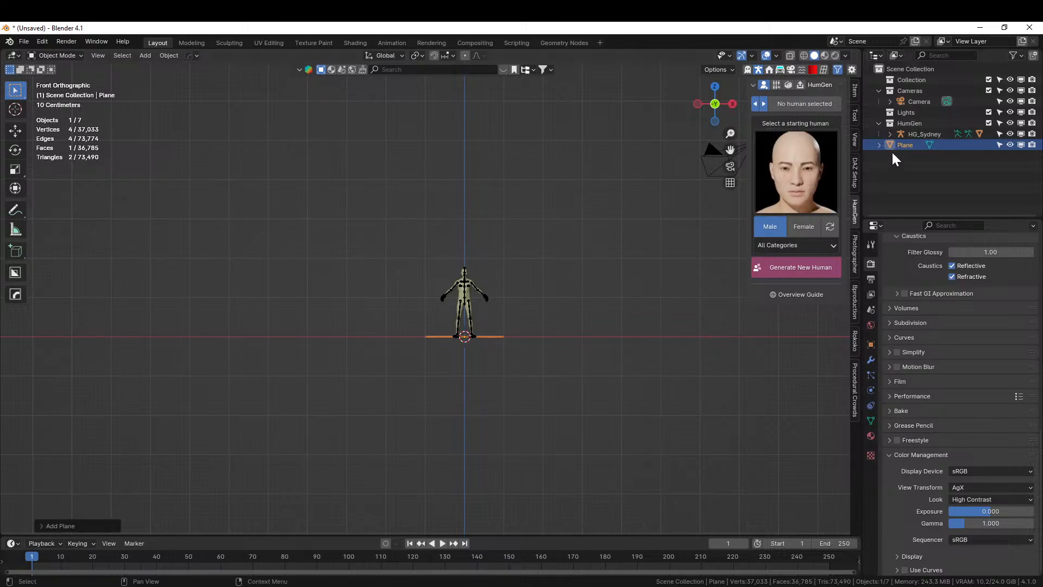
pyautogui.write('rx')
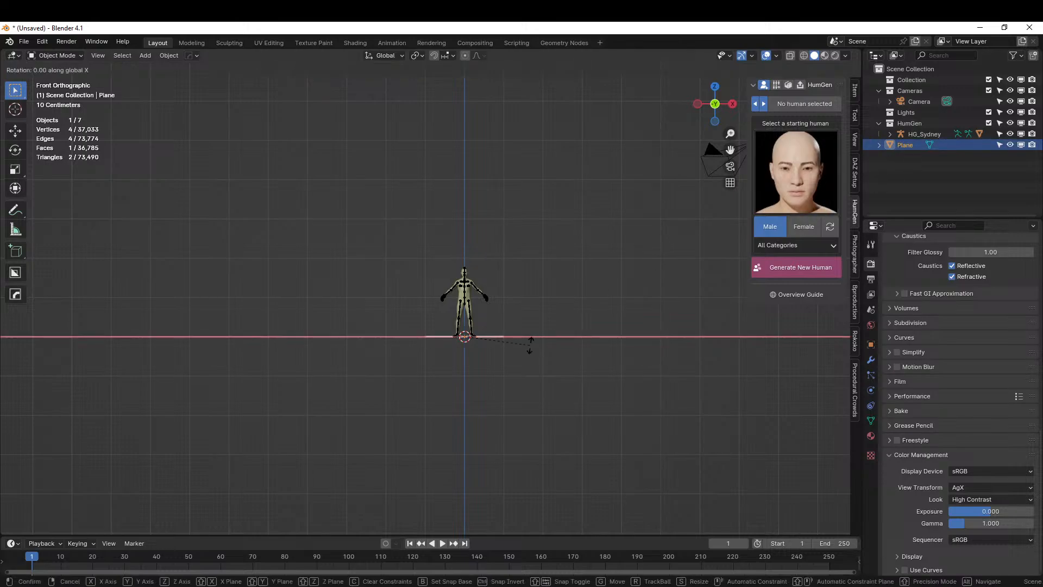
pyautogui.write('90')
pyautogui.press('Return')
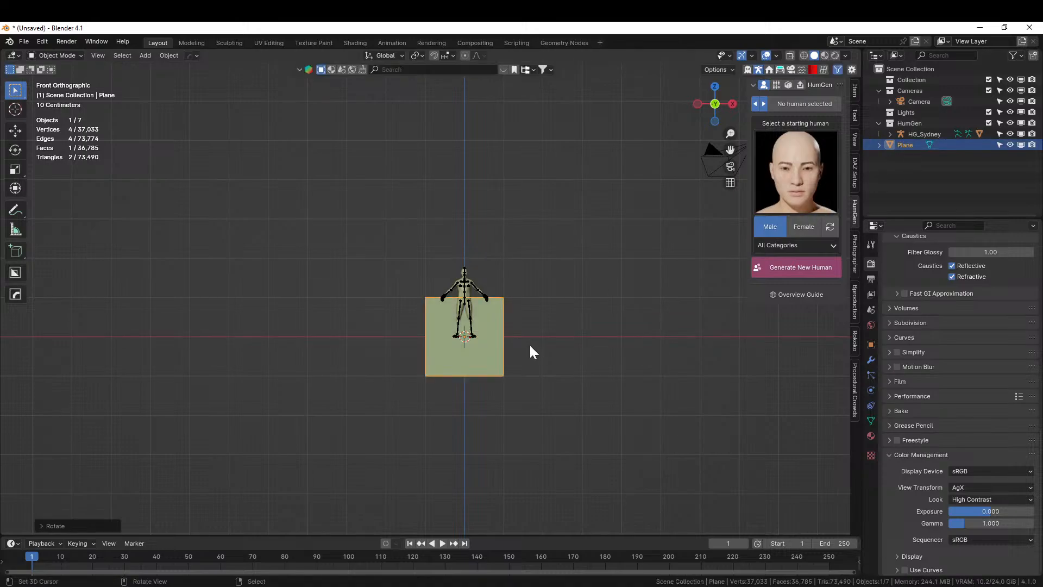
# Step: Scale the plane by 10 and apply its rotation and scale
pyautogui.write('s10')
pyautogui.press('Return')
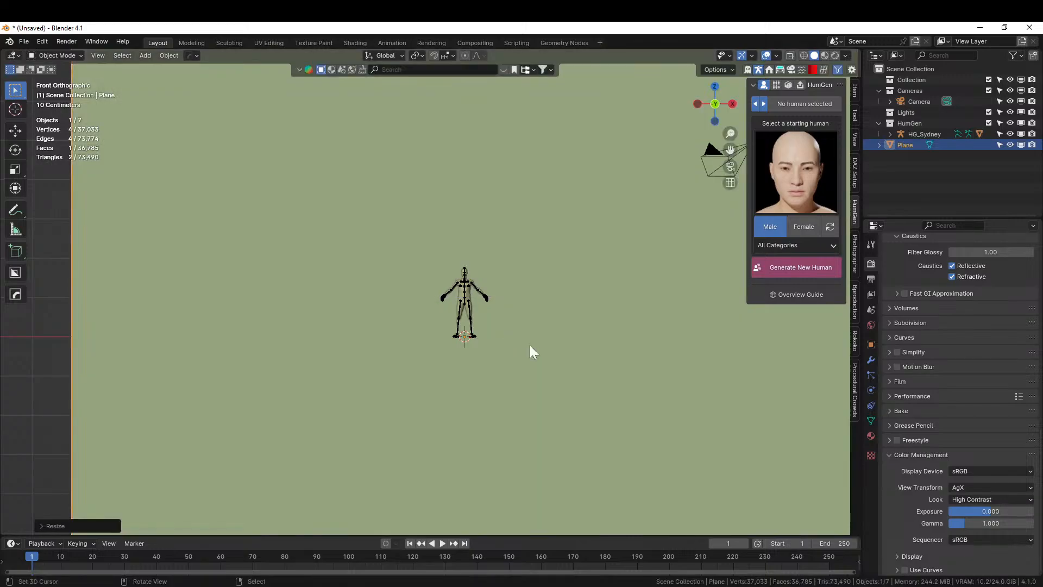
pyautogui.scroll(-5, 530, 348)
pyautogui.keyDown('shift'); pyautogui.moveTo(512, 358); pyautogui.dragTo(444, 368, button='middle'); pyautogui.keyUp('shift')
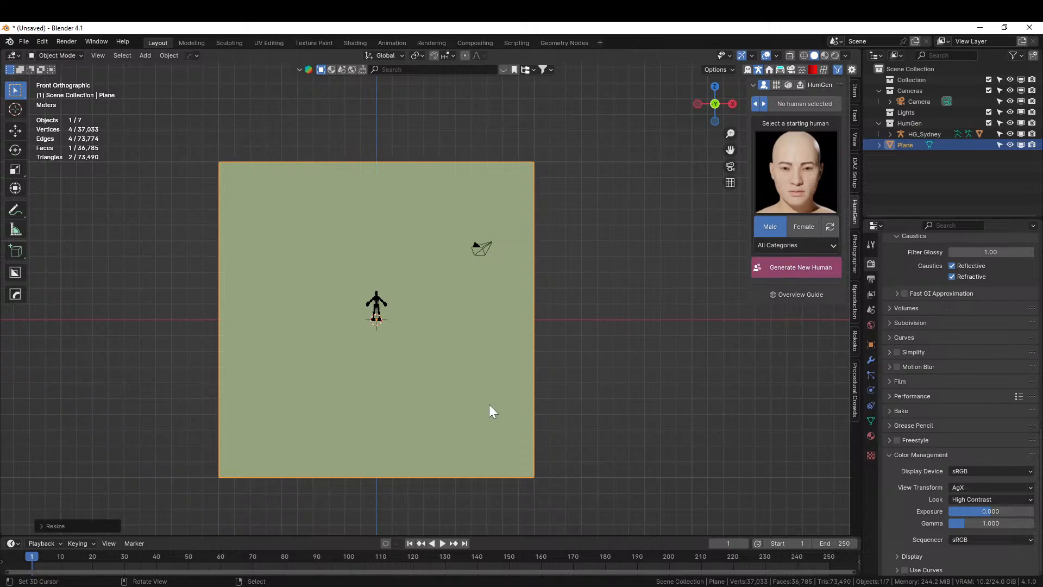
pyautogui.hotkey('ctrl', 'a')
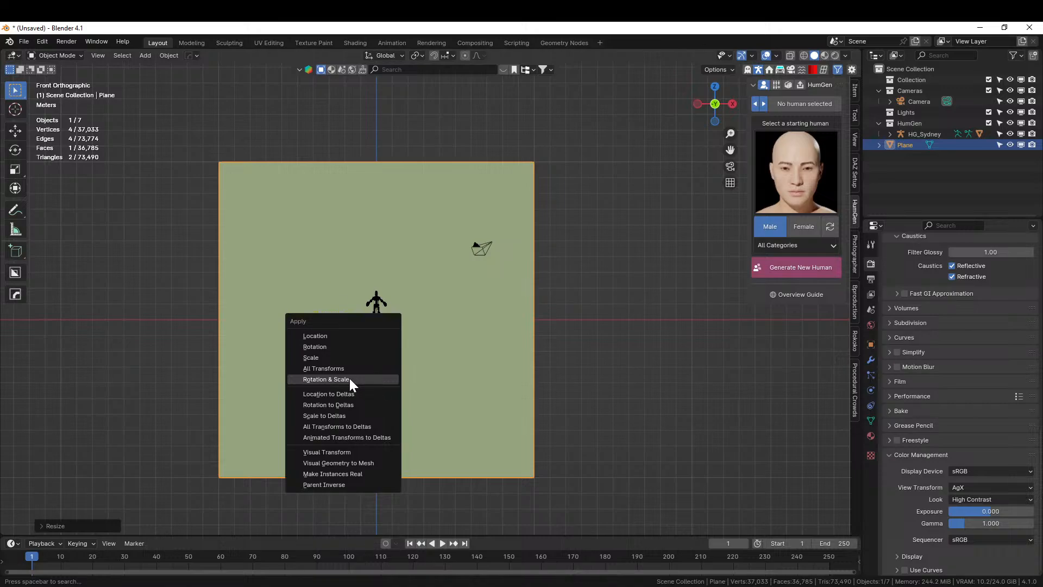
pyautogui.click(326, 379)
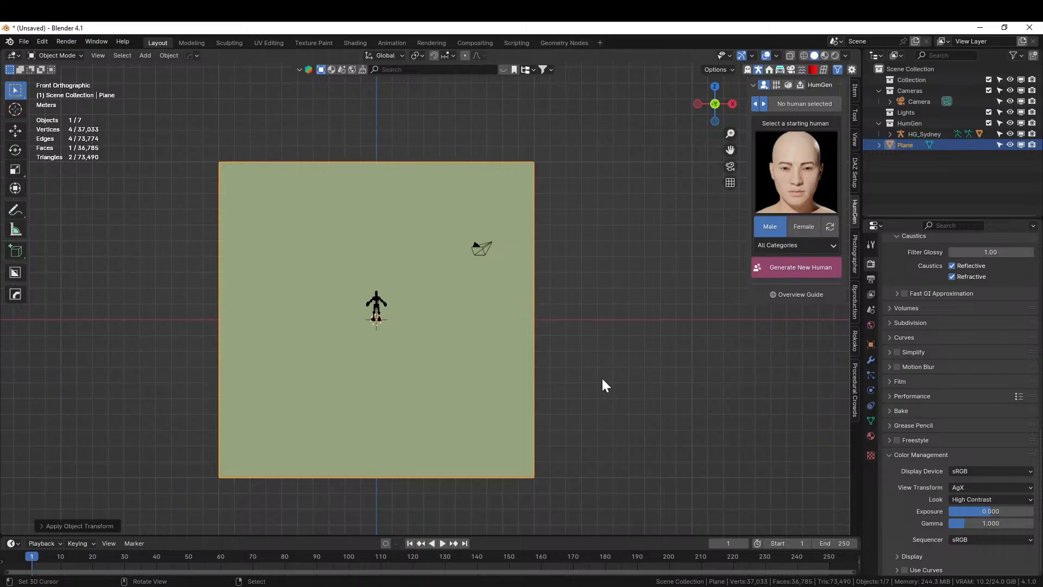
# Step: Delete the upright plane behind the human
pyautogui.press('x')
pyautogui.click(243, 313)
pyautogui.rightClick(305, 325)
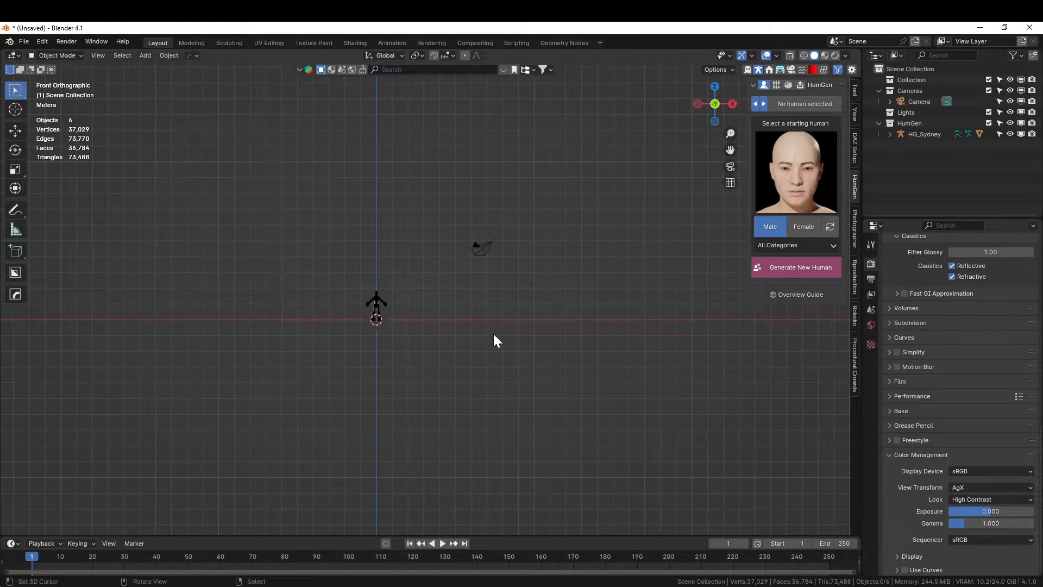
# Step: Add a cube around the human, scale it by 10, and apply its rotation and scale
pyautogui.hotkey('shift', 'a')
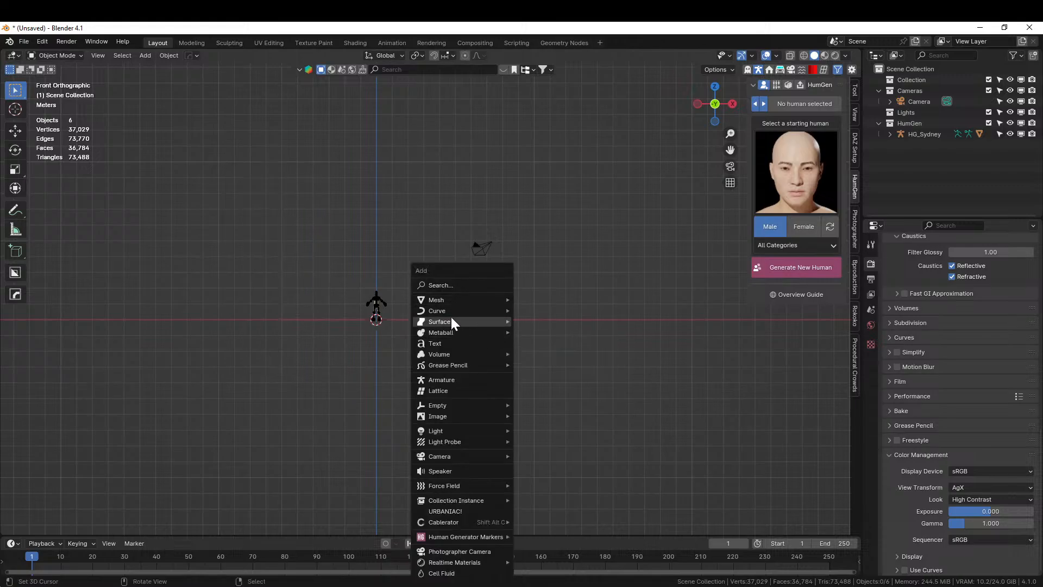
pyautogui.moveTo(456, 300)
pyautogui.click(546, 351)
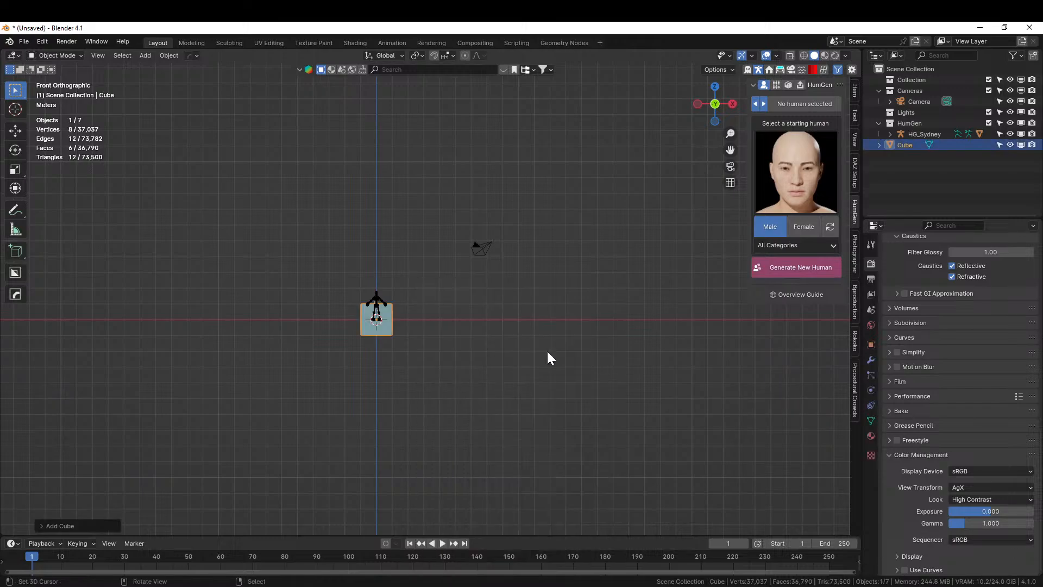
pyautogui.write('s10')
pyautogui.press('Return')
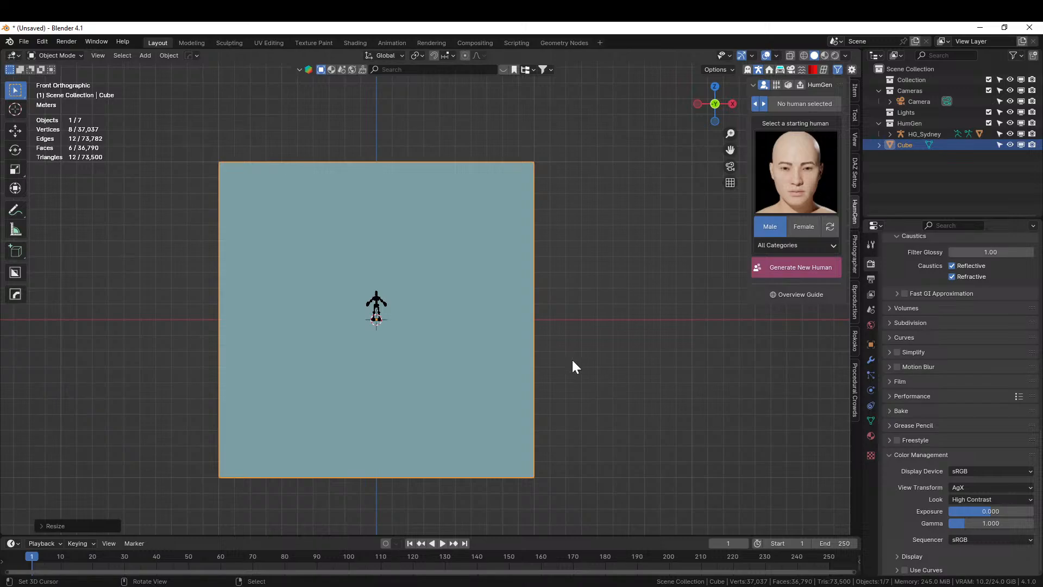
pyautogui.hotkey('ctrl', 'a')
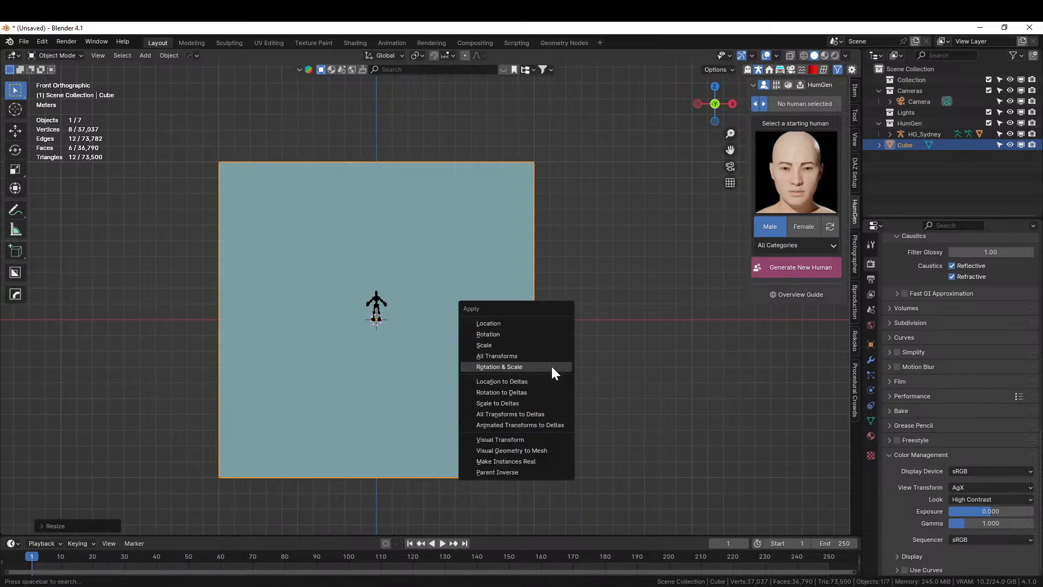
pyautogui.click(504, 367)
# Step: Delete one side face of the large cube in Edit Mode using face selection
pyautogui.press('Tab')
pyautogui.moveTo(504, 372); pyautogui.dragTo(566, 401, button='middle')
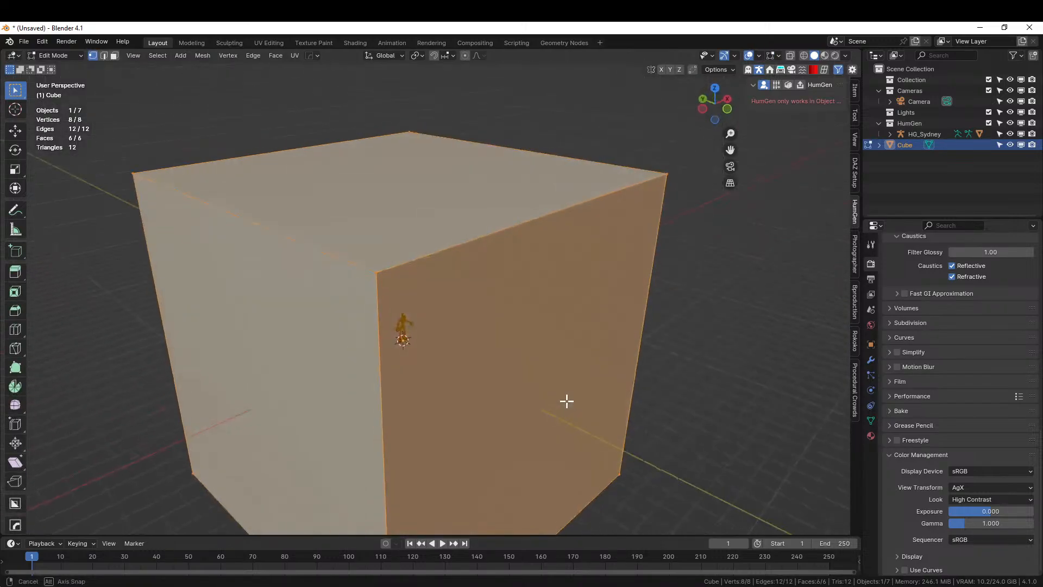
pyautogui.press('3')
pyautogui.click(319, 352)
pyautogui.press('x')
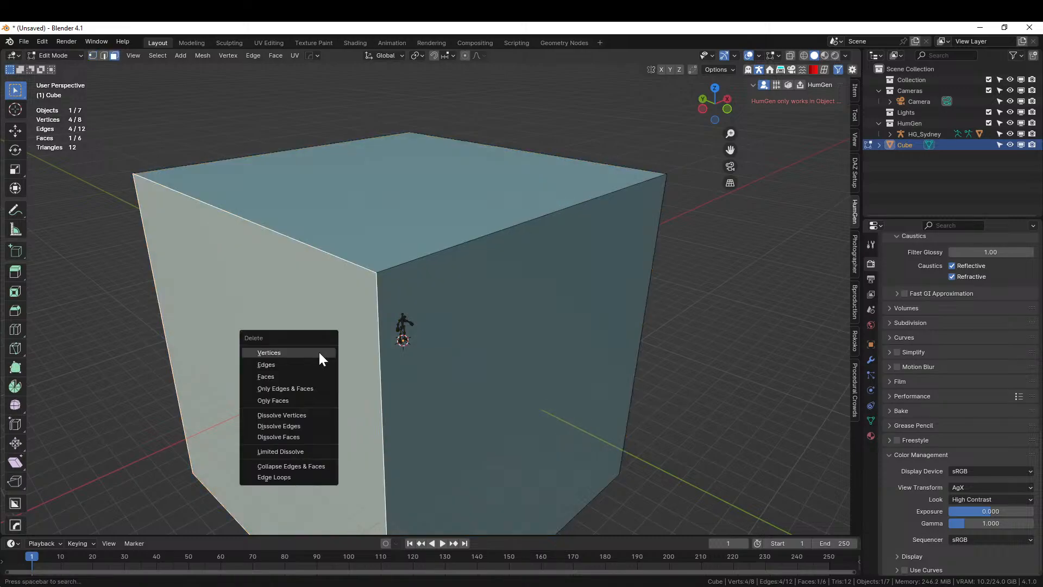
pyautogui.click(291, 377)
# Step: Delete the adjacent side face and the bottom face, keeping two walls and the top of the cube
pyautogui.moveTo(299, 374); pyautogui.dragTo(316, 342, button='middle')
pyautogui.click(316, 342)
pyautogui.press('x')
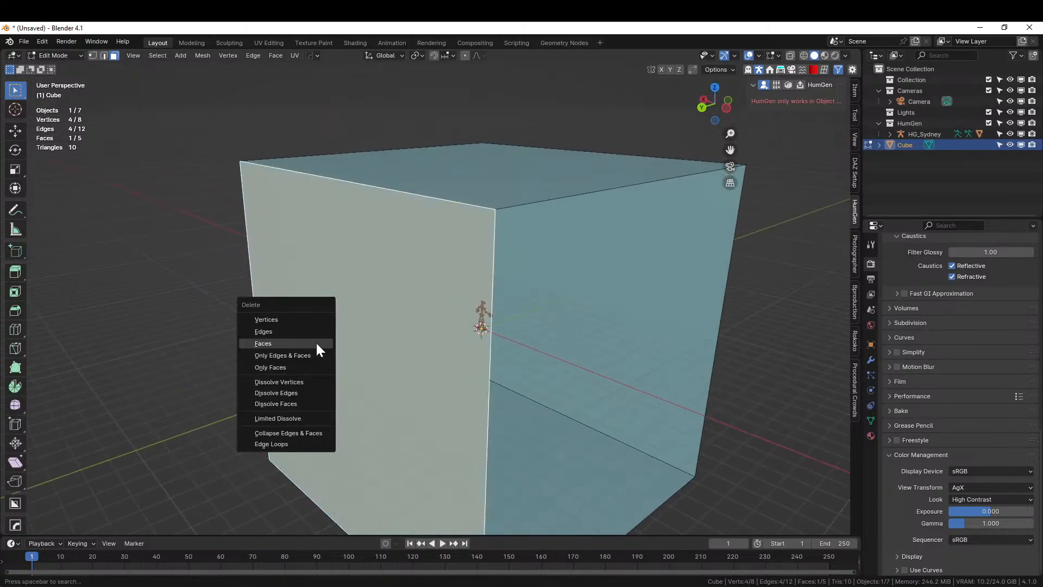
pyautogui.click(315, 342)
pyautogui.click(554, 451)
pyautogui.press('x')
pyautogui.click(536, 454)
pyautogui.moveTo(526, 454)
pyautogui.mouseDown(button='middle')
pyautogui.moveTo(464, 435)
pyautogui.moveTo(403, 451)
pyautogui.moveTo(407, 468)
pyautogui.moveTo(514, 440)
pyautogui.moveTo(533, 446)
pyautogui.moveTo(534, 461)
pyautogui.mouseUp(button='middle')
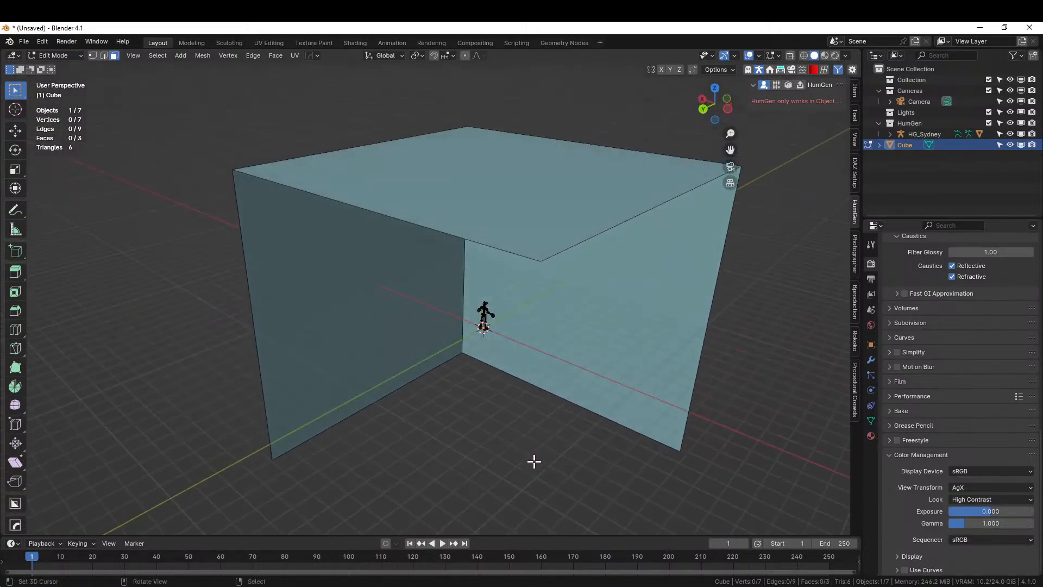
# Step: Separate one wall face and the top face into their own objects, and return to Object Mode
pyautogui.moveTo(406, 323); pyautogui.dragTo(375, 285, button='middle')
pyautogui.click(348, 307)
pyautogui.press('p')
pyautogui.click(348, 305)
pyautogui.press('p')
pyautogui.click(480, 226)
pyautogui.scroll(-3, 452, 278)
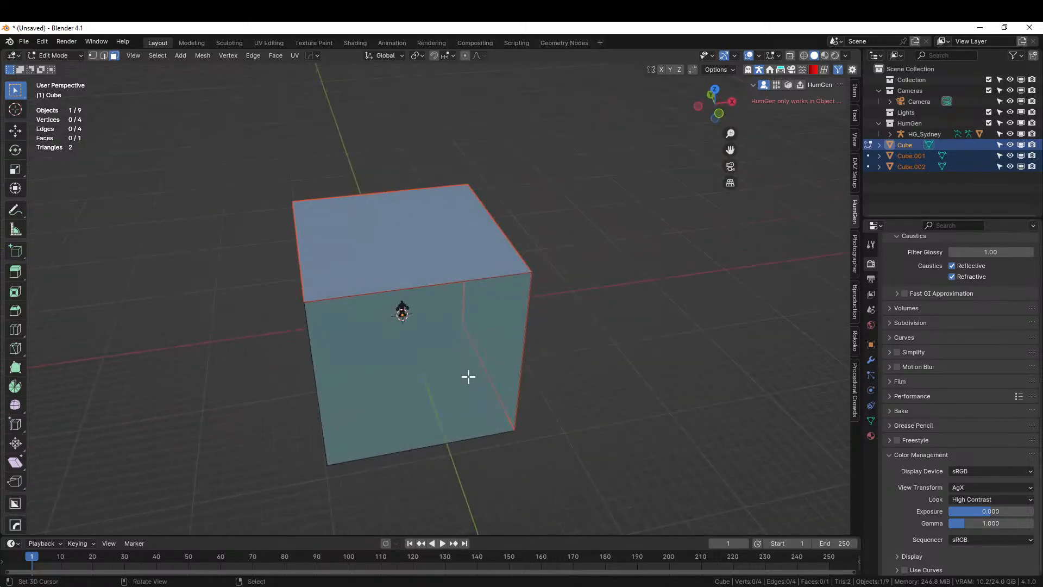
pyautogui.click(468, 376)
pyautogui.press('Tab')
pyautogui.moveTo(469, 376); pyautogui.dragTo(455, 380, button='middle')
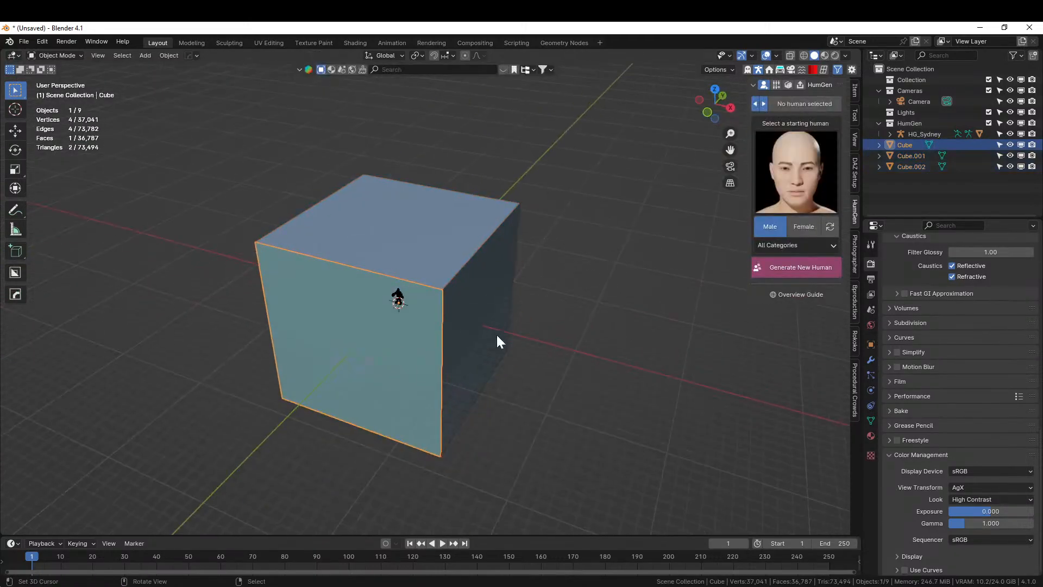
# Step: Select the wall that faces the front orthographic view and put it into Edit Mode
pyautogui.click(497, 333)
pyautogui.click(469, 265)
pyautogui.moveTo(471, 267); pyautogui.dragTo(515, 251, button='middle')
pyautogui.press('KP_1')
pyautogui.scroll(3, 513, 245)
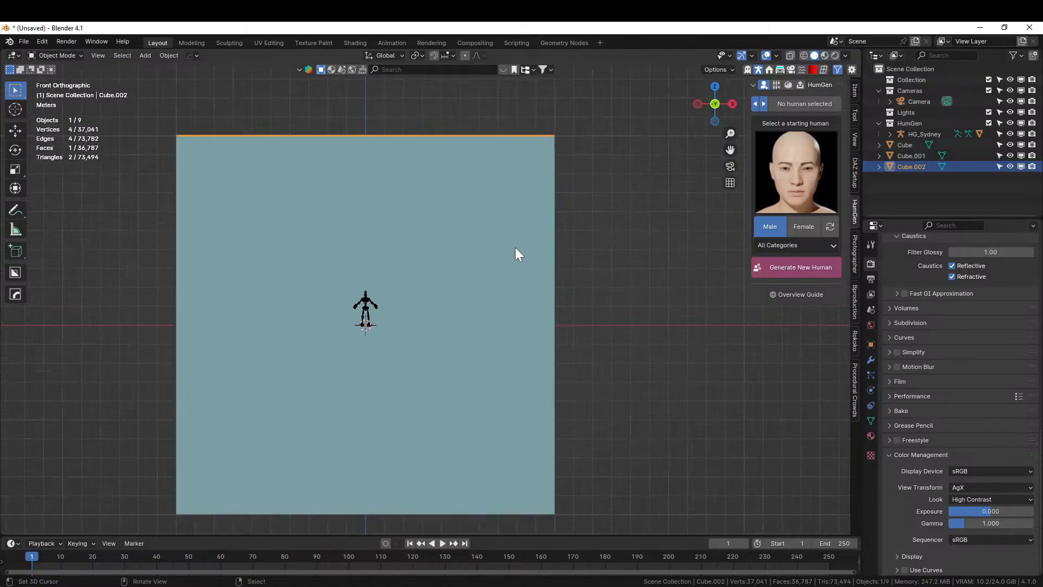
pyautogui.click(458, 340)
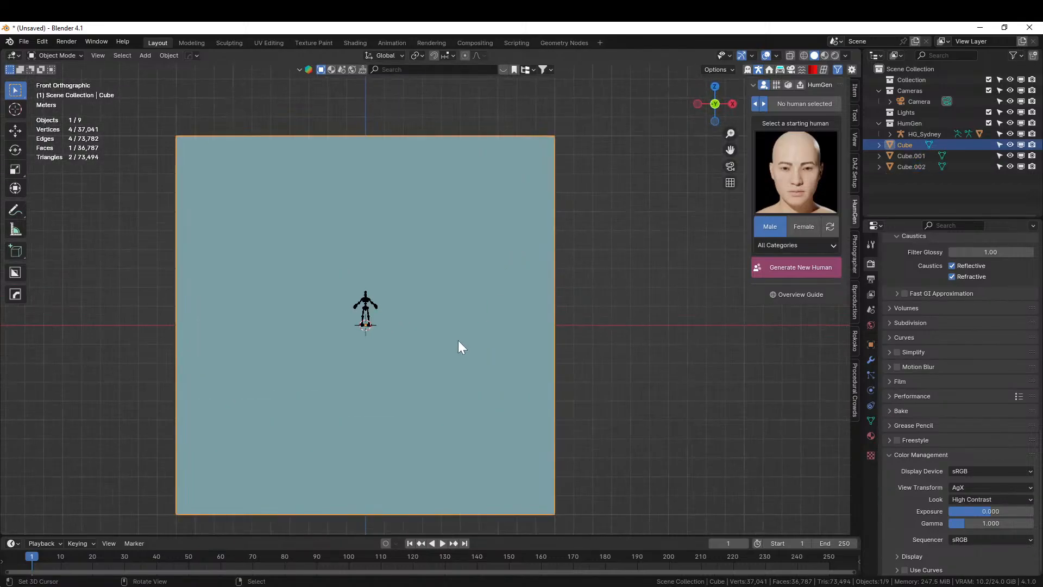
pyautogui.keyDown('shift'); pyautogui.moveTo(480, 361); pyautogui.dragTo(495, 346, button='middle'); pyautogui.keyUp('shift')
pyautogui.press('Tab')
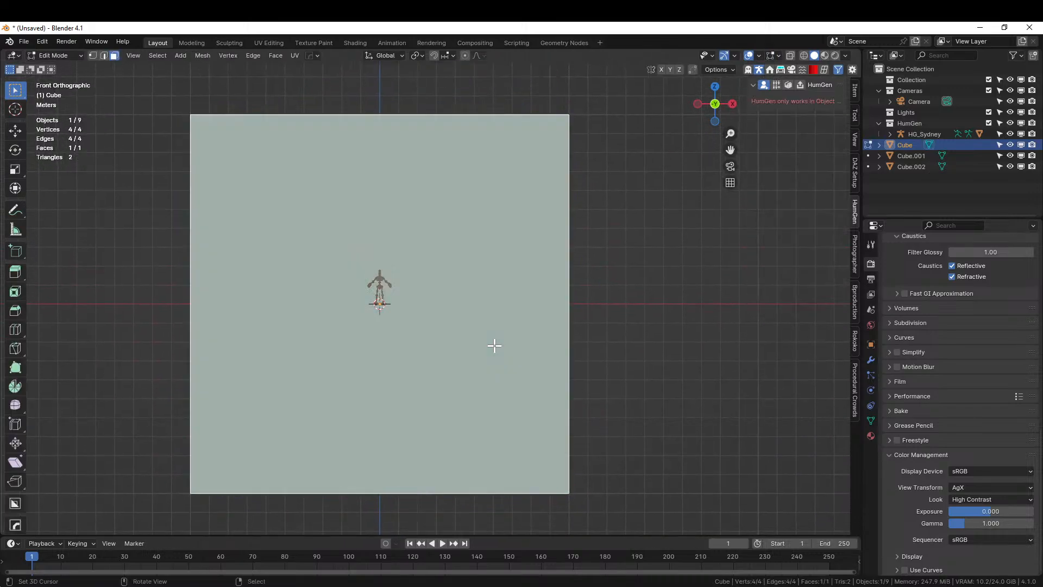
pyautogui.press('k')
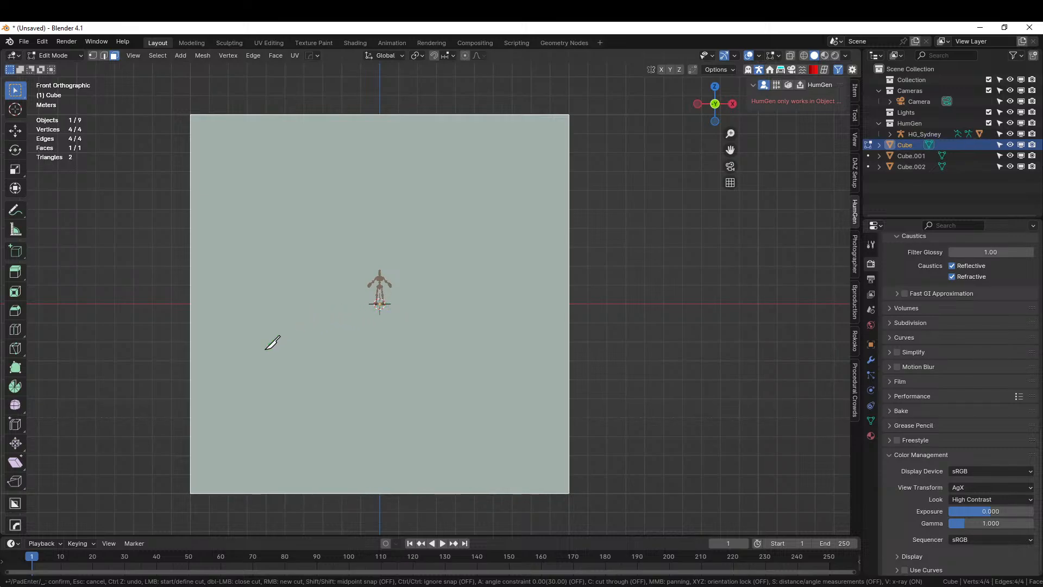
pyautogui.click(190, 474)
pyautogui.click(219, 473)
pyautogui.click(232, 458)
pyautogui.click(233, 427)
pyautogui.click(248, 422)
pyautogui.click(252, 450)
pyautogui.press('Escape')
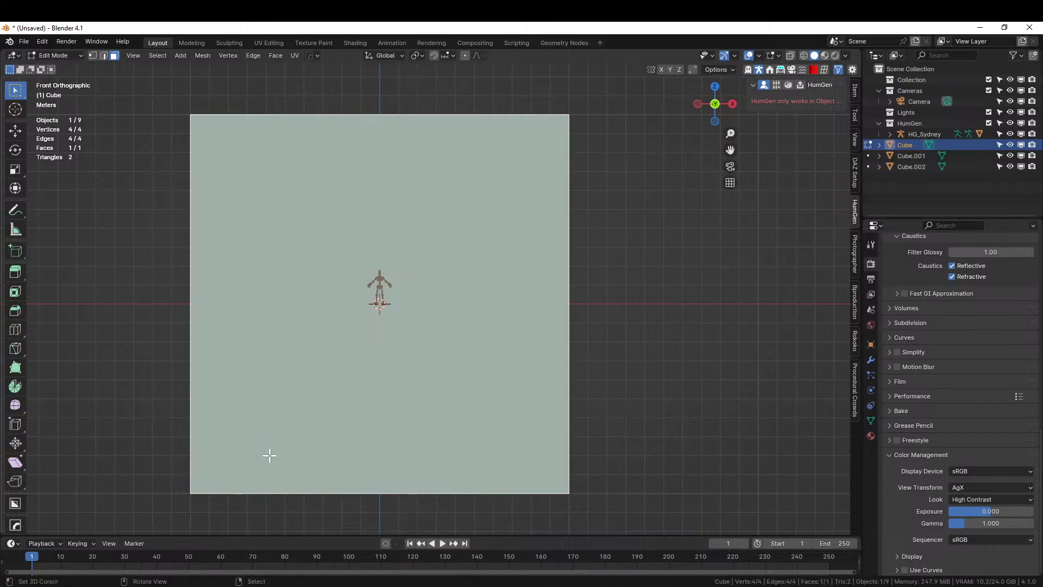
# Step: Cut an irregular skyline with three rises across the lower half of the wall with the Knife, from one side edge to the other
pyautogui.press('k')
pyautogui.click(191, 479)
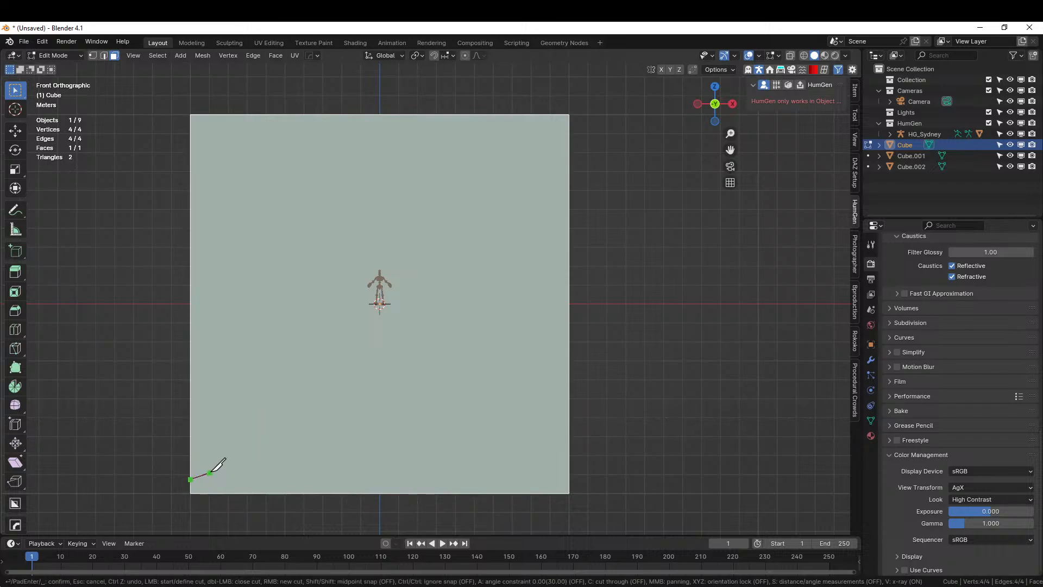
pyautogui.click(221, 470)
pyautogui.click(223, 412)
pyautogui.click(241, 387)
pyautogui.click(262, 380)
pyautogui.click(277, 382)
pyautogui.click(283, 415)
pyautogui.click(290, 445)
pyautogui.click(307, 445)
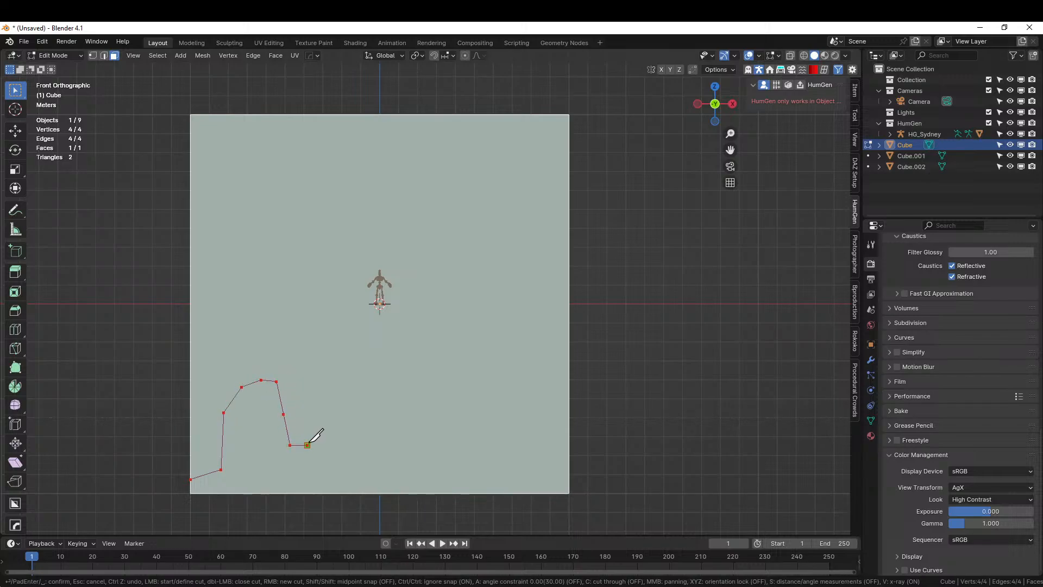
pyautogui.click(332, 313)
pyautogui.click(365, 317)
pyautogui.click(376, 302)
pyautogui.click(402, 305)
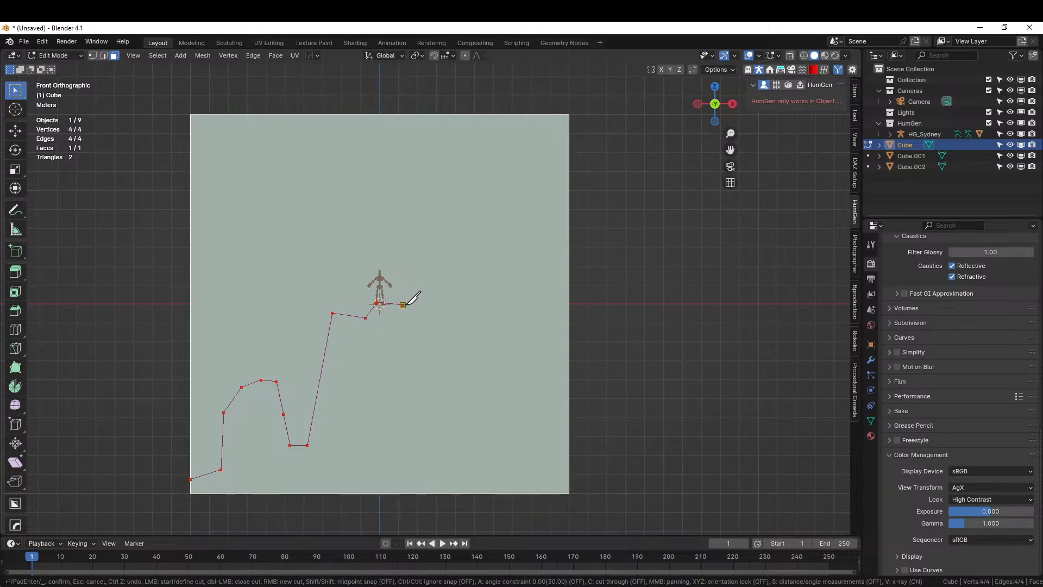
pyautogui.click(415, 316)
pyautogui.click(434, 446)
pyautogui.click(473, 468)
pyautogui.click(493, 443)
pyautogui.click(498, 414)
pyautogui.click(505, 396)
pyautogui.click(523, 387)
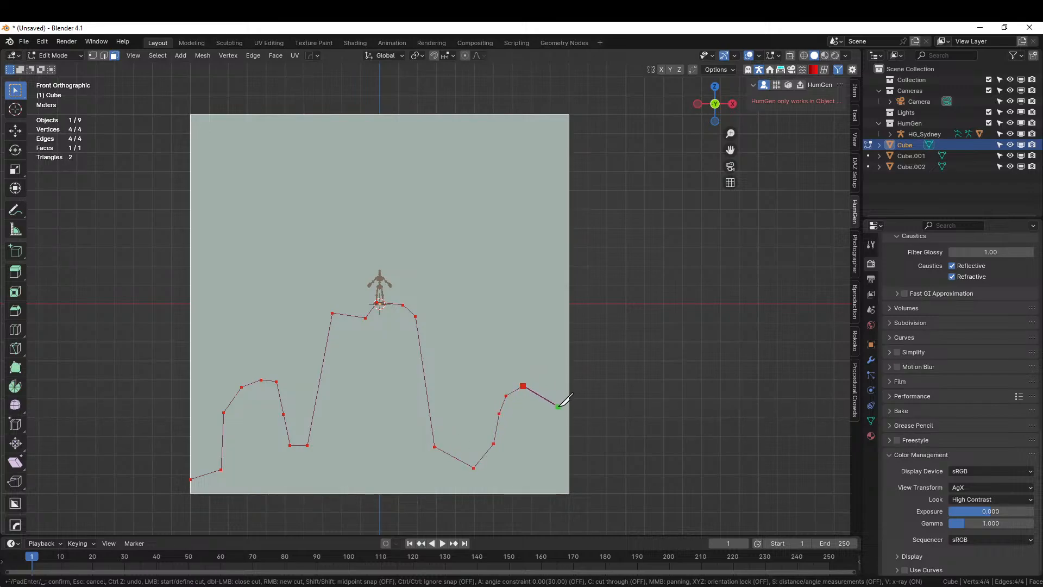
pyautogui.click(547, 386)
pyautogui.click(556, 459)
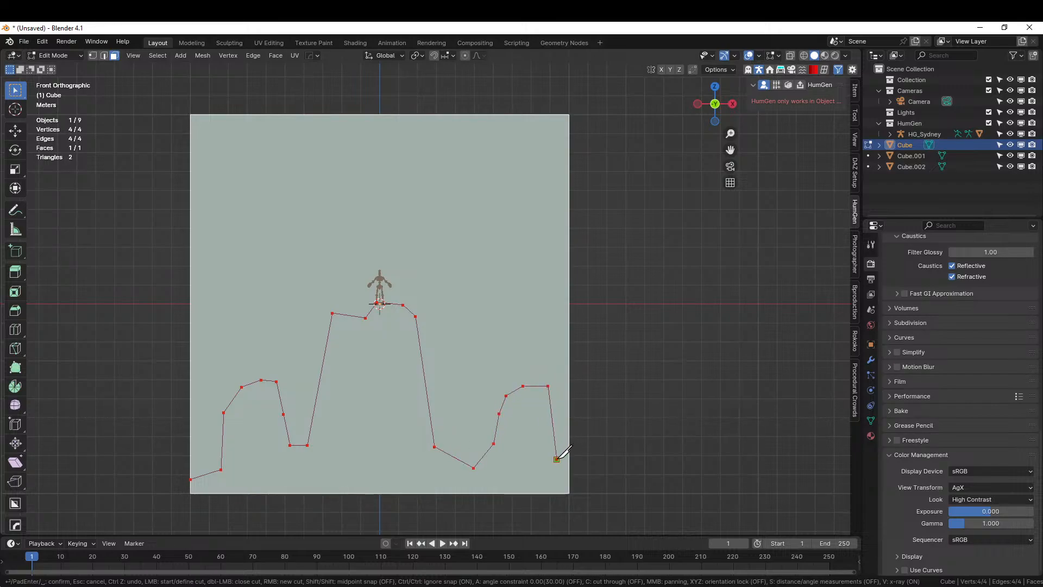
pyautogui.click(568, 460)
pyautogui.press('Return')
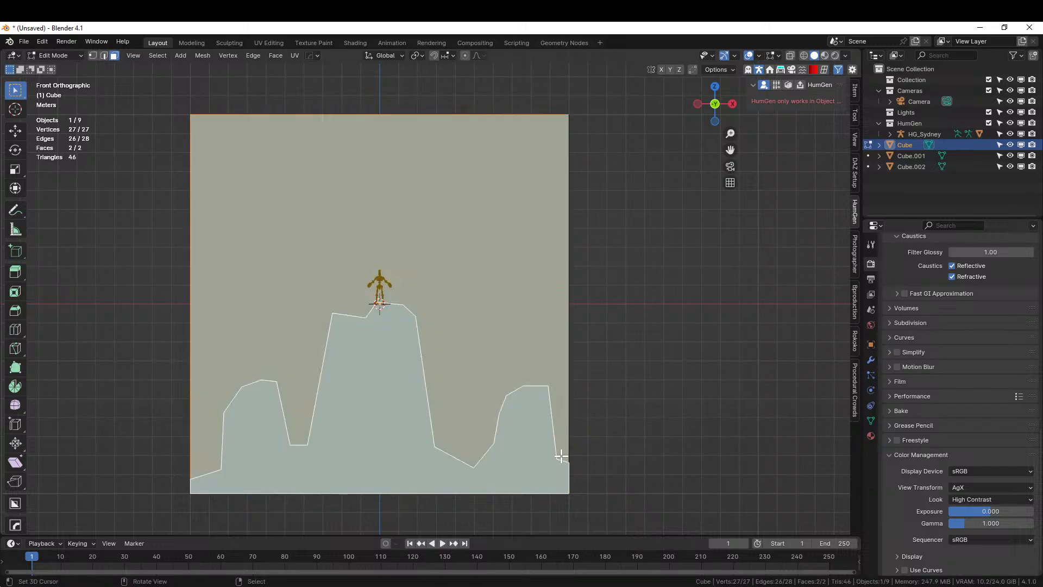
# Step: Delete the wall face above the cut skyline, keeping the lower silhouette
pyautogui.moveTo(373, 402); pyautogui.dragTo(363, 340, button='middle')
pyautogui.scroll(-3, 356, 431)
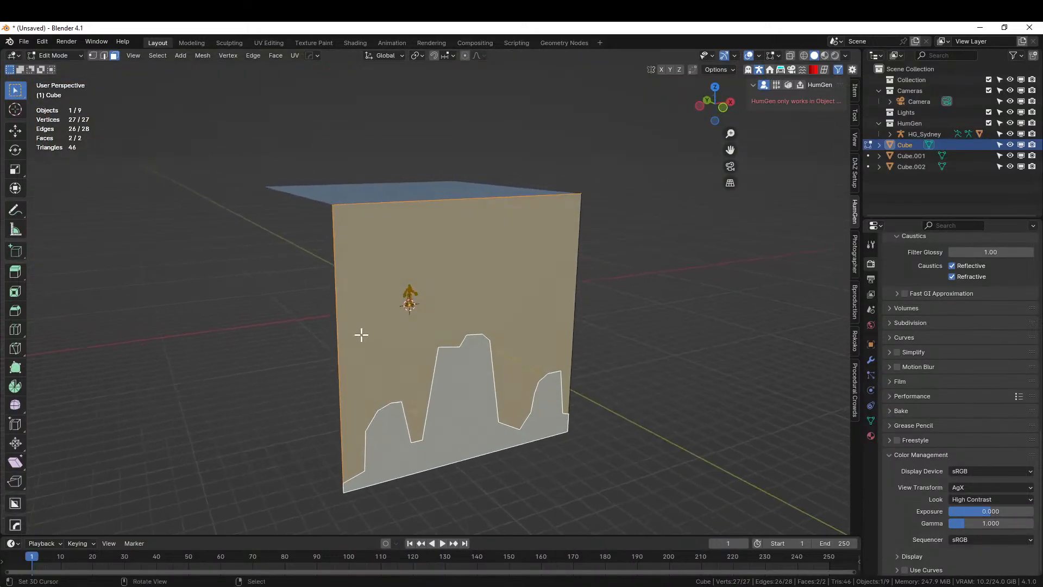
pyautogui.click(399, 258)
pyautogui.press('x')
pyautogui.click(349, 303)
pyautogui.moveTo(349, 303)
pyautogui.mouseDown(button='middle')
pyautogui.moveTo(386, 315)
pyautogui.moveTo(550, 291)
pyautogui.moveTo(333, 296)
pyautogui.mouseUp(button='middle')
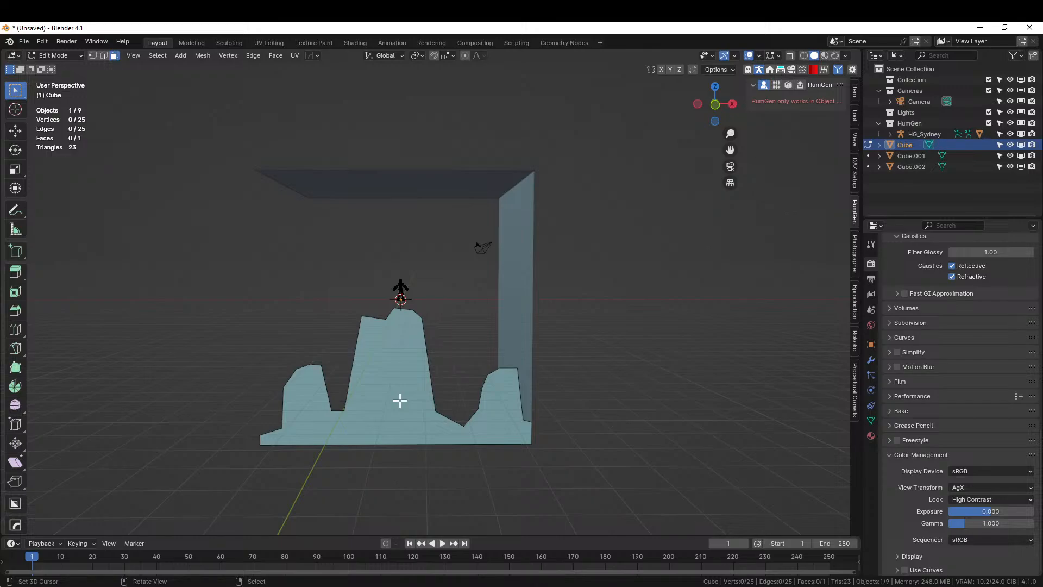
# Step: In Object Mode, mirror the silhouette across X from the negative-X handle of the mirror gizmo, and turn on X-ray display
pyautogui.press('Tab')
pyautogui.hotkey('alt', 'x')
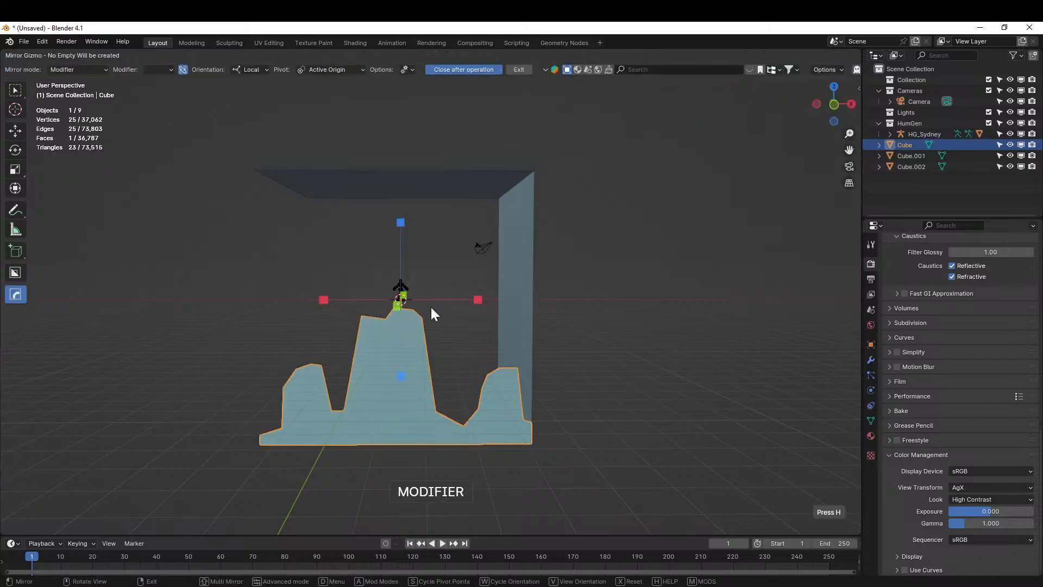
pyautogui.click(327, 299)
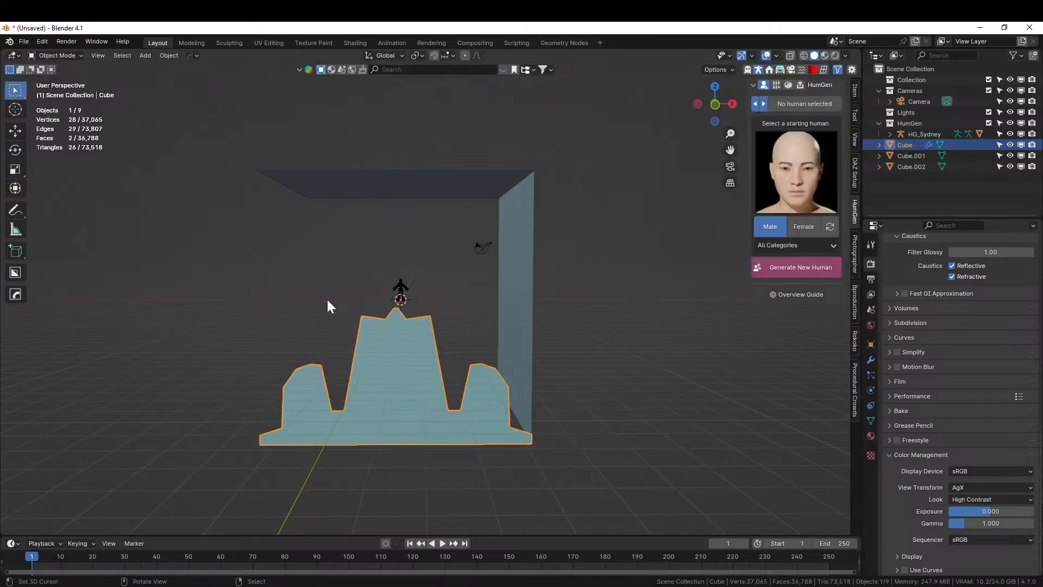
pyautogui.hotkey('alt', 'z')
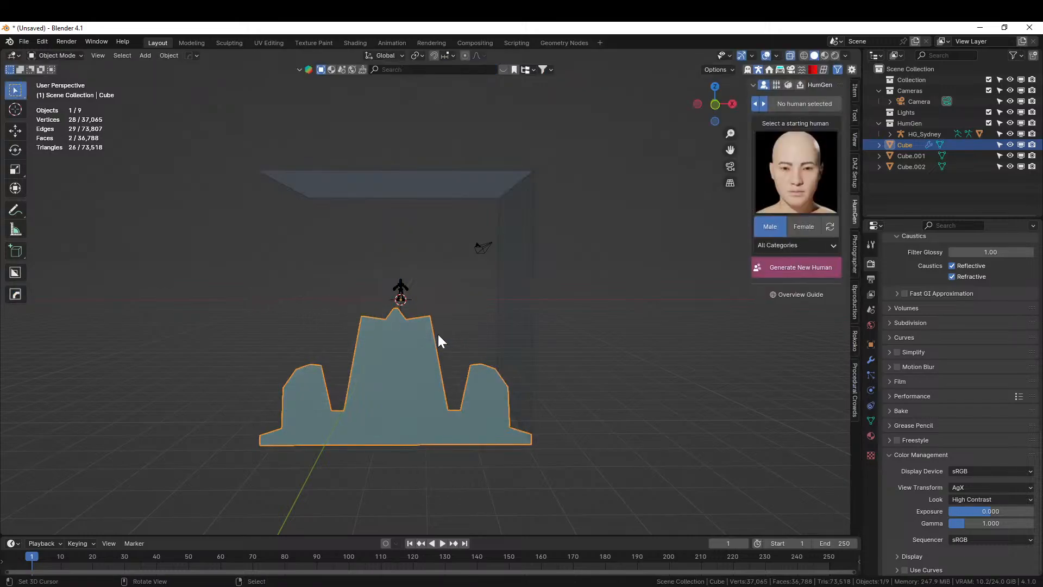
# Step: Redo the silhouette's X mirror from the gizmo's positive-X handle, so the other half is the one duplicated
pyautogui.hotkey('alt', 'x')
pyautogui.click(477, 300)
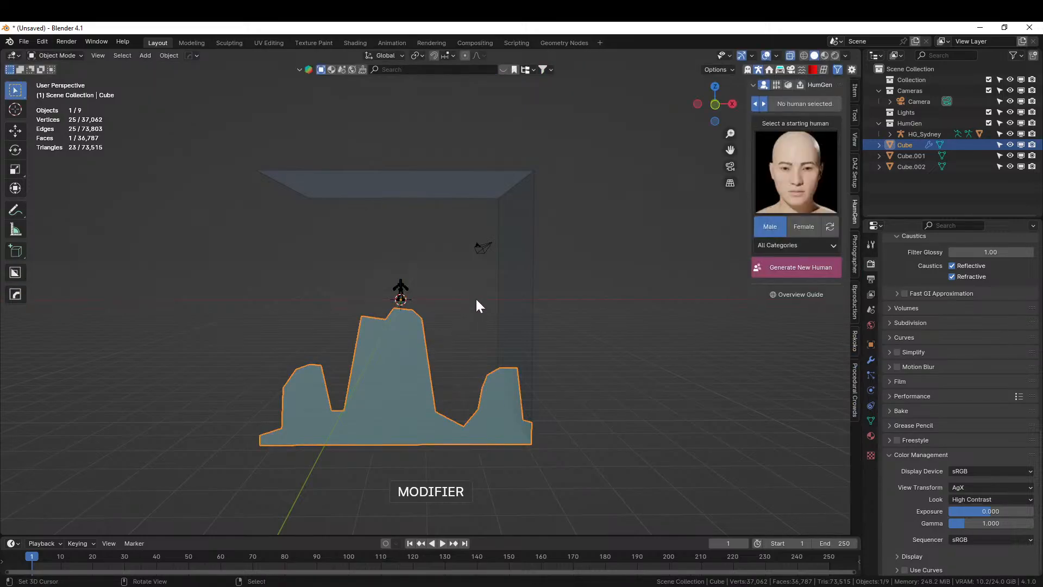
pyautogui.hotkey('alt', 's')
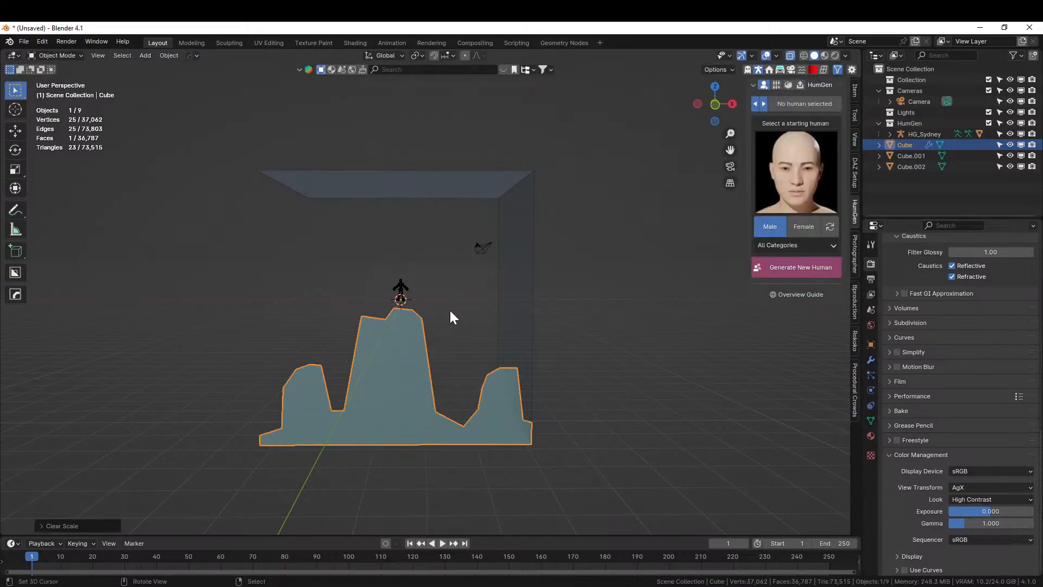
pyautogui.hotkey('alt', 'x')
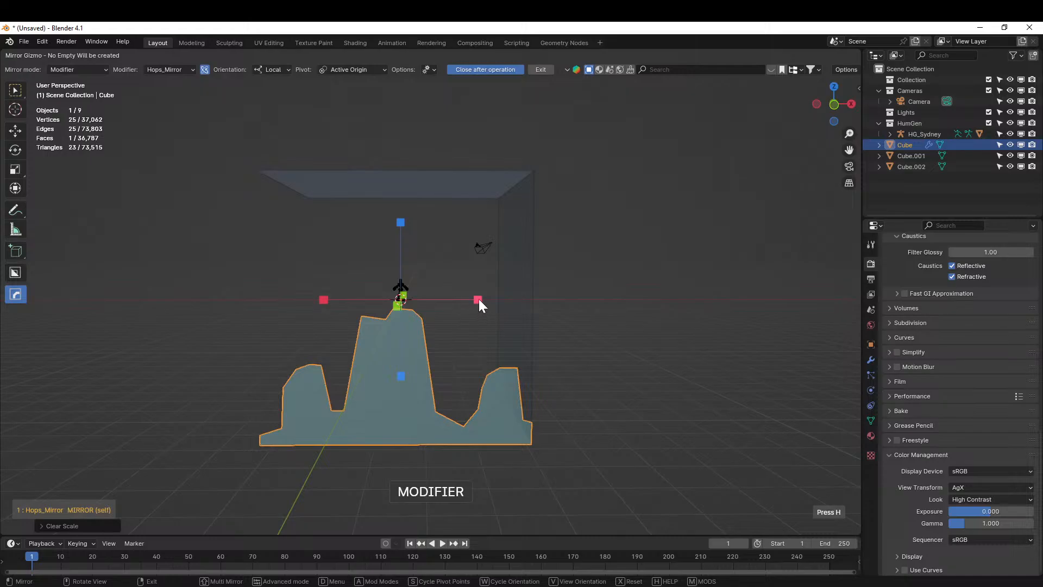
pyautogui.click(478, 298)
pyautogui.moveTo(479, 300); pyautogui.dragTo(476, 402, button='middle')
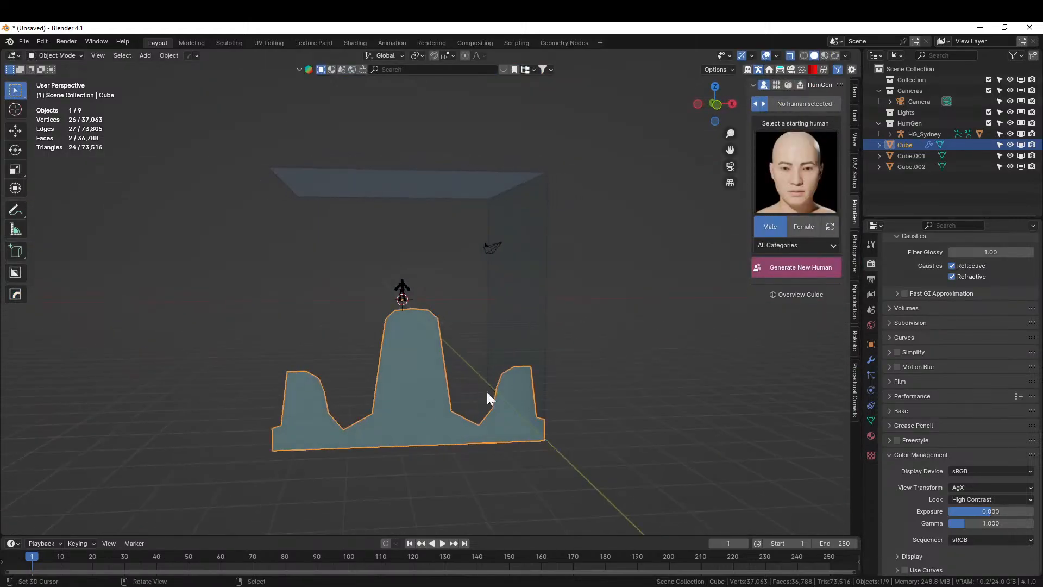
# Step: Show the silhouette's Hops_Mirror modifier settings and try to apply the modifier
pyautogui.click(870, 360)
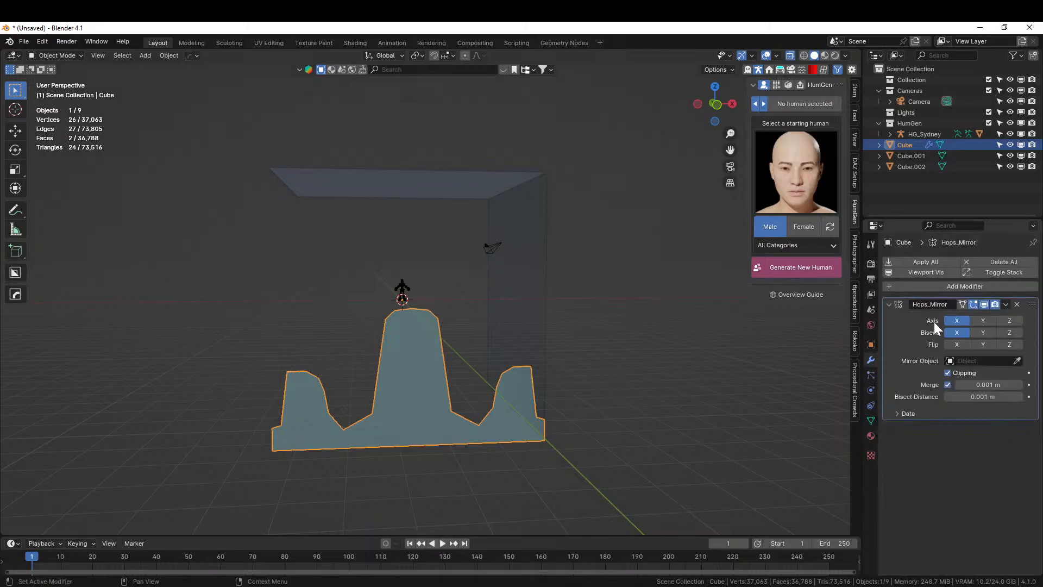
pyautogui.hotkey('ctrl', 'a')
pyautogui.moveTo(556, 393)
pyautogui.mouseDown(button='middle')
pyautogui.moveTo(534, 416)
pyautogui.moveTo(554, 409)
pyautogui.mouseUp(button='middle')
pyautogui.moveTo(526, 408); pyautogui.dragTo(548, 412, button='middle')
# Step: Undo the mirror modifier and the face deletion, back to the complete knife-cut wall in Edit Mode
pyautogui.hotkey('ctrl', 'z')
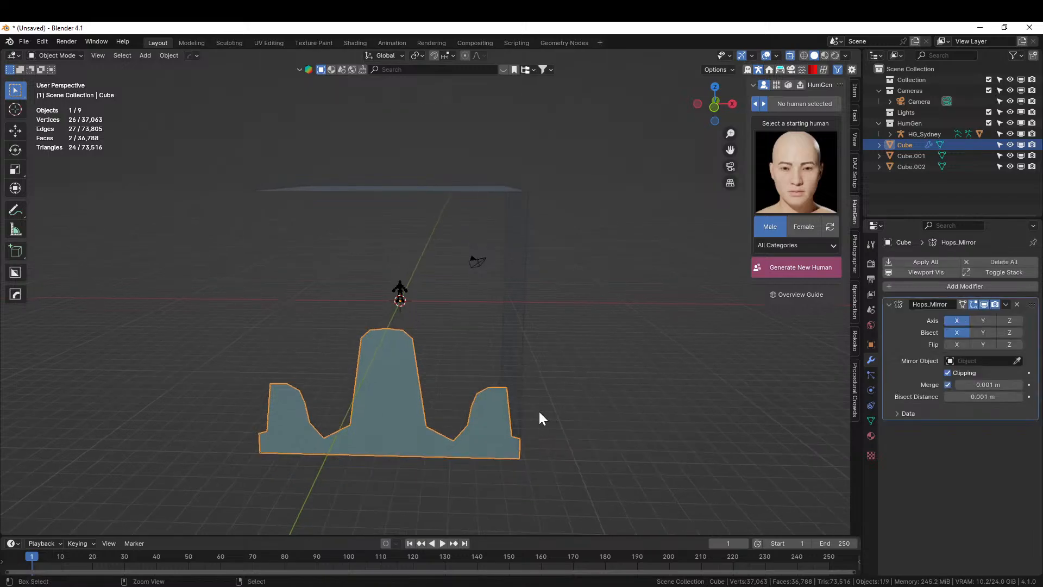
pyautogui.hotkey('ctrl', 'z')
pyautogui.hotkey('ctrl', 'z')
pyautogui.hotkey('ctrl', 'z')
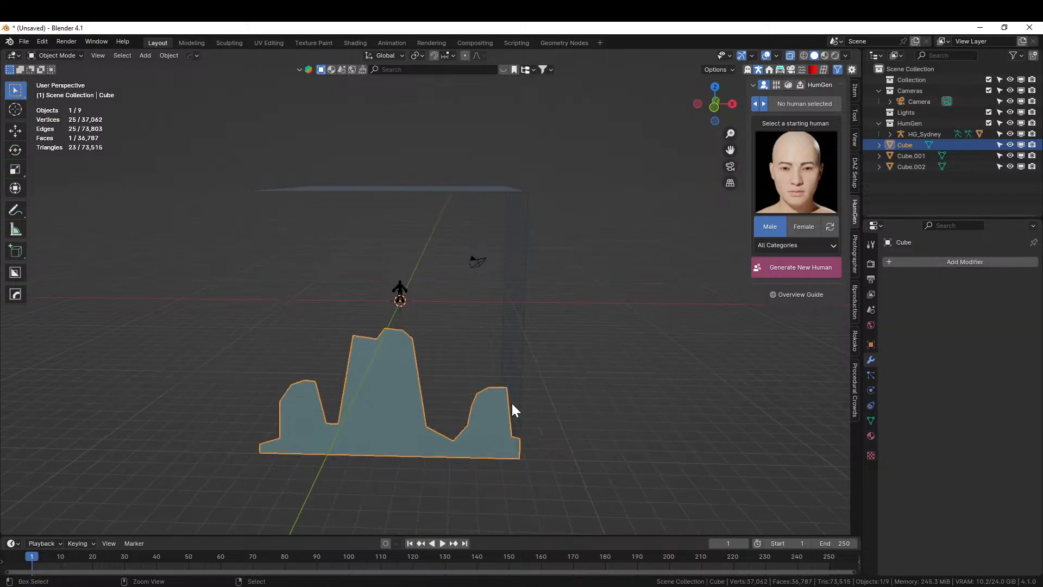
pyautogui.hotkey('ctrl', 'z')
pyautogui.hotkey('ctrl', 'z')
# Step: Cut a second irregular outline with two downward projections across the upper part of the wall with the Knife, edge to edge
pyautogui.moveTo(512, 403); pyautogui.dragTo(513, 456, button='middle')
pyautogui.press('k')
pyautogui.scroll(4, 381, 326)
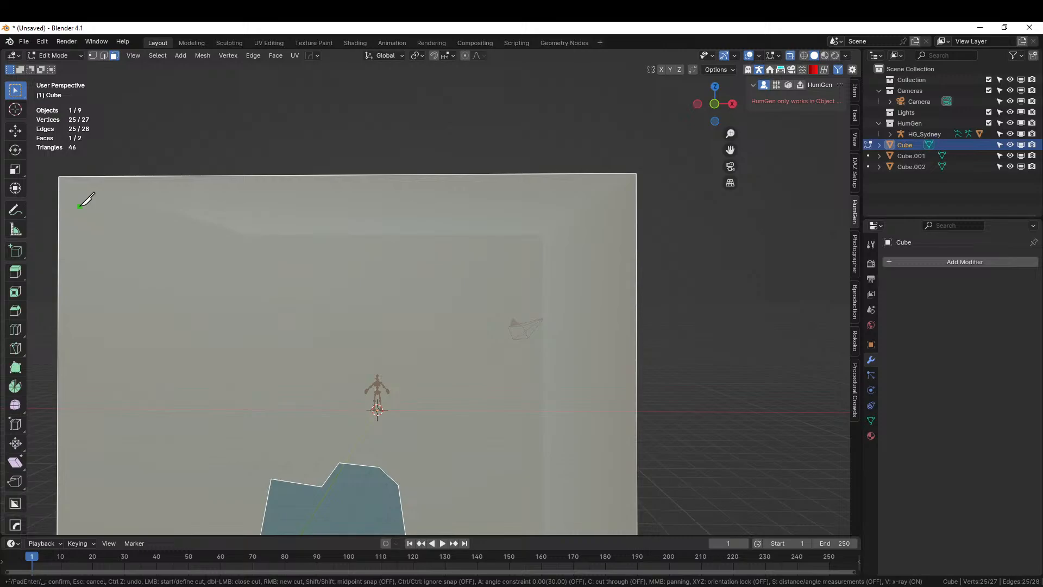
pyautogui.click(59, 203)
pyautogui.click(89, 203)
pyautogui.click(143, 311)
pyautogui.click(185, 315)
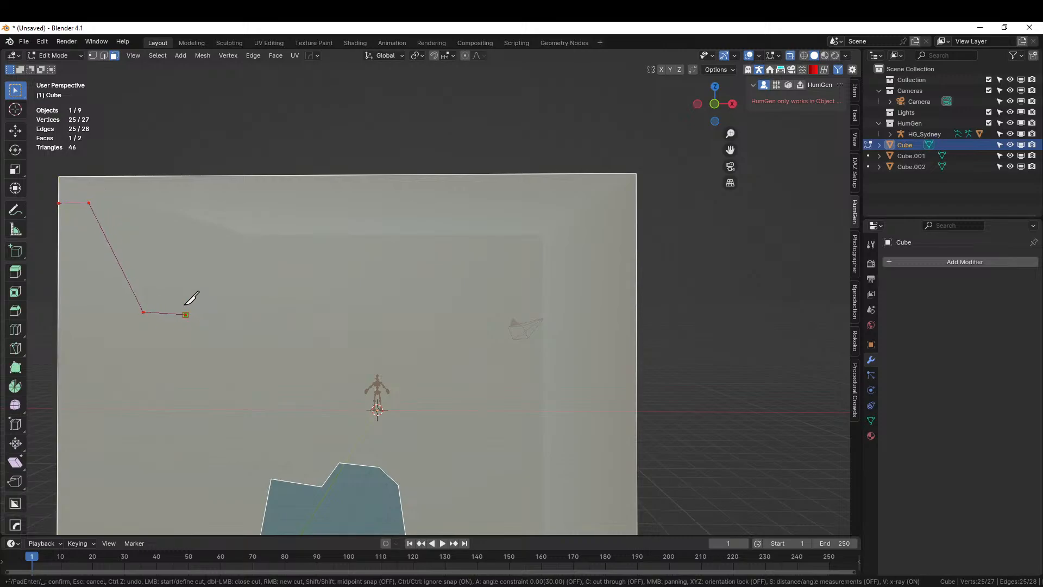
pyautogui.click(187, 214)
pyautogui.click(510, 204)
pyautogui.click(528, 277)
pyautogui.click(552, 344)
pyautogui.click(592, 337)
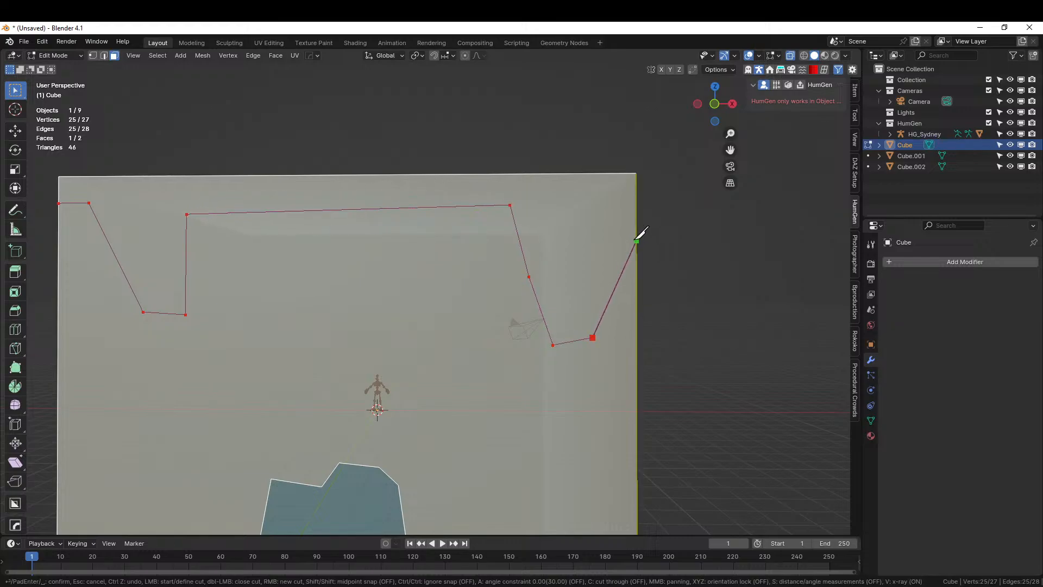
pyautogui.click(635, 246)
pyautogui.press('Return')
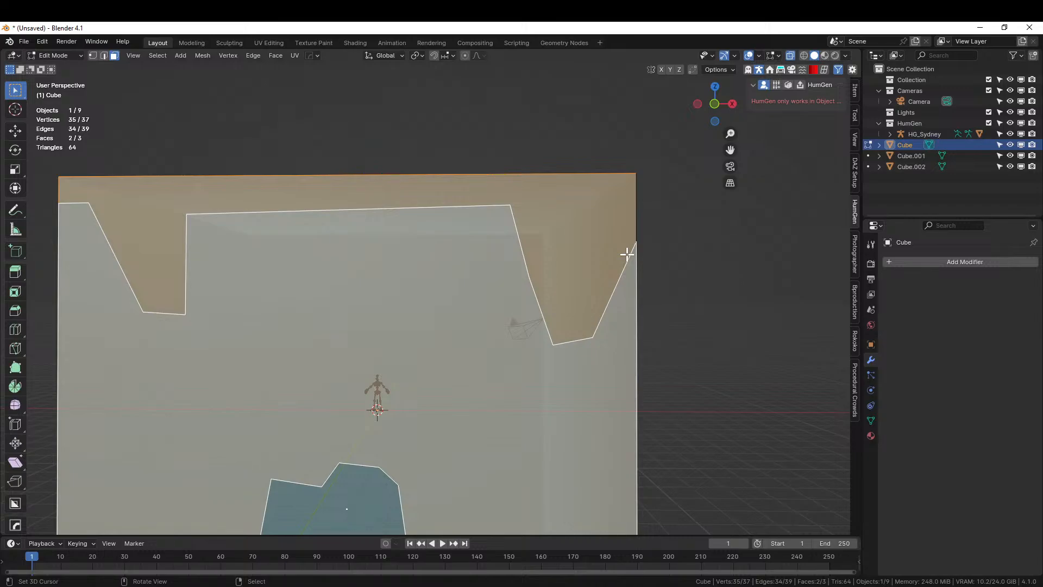
pyautogui.scroll(-4, 595, 261)
pyautogui.moveTo(472, 292); pyautogui.dragTo(526, 327, button='middle')
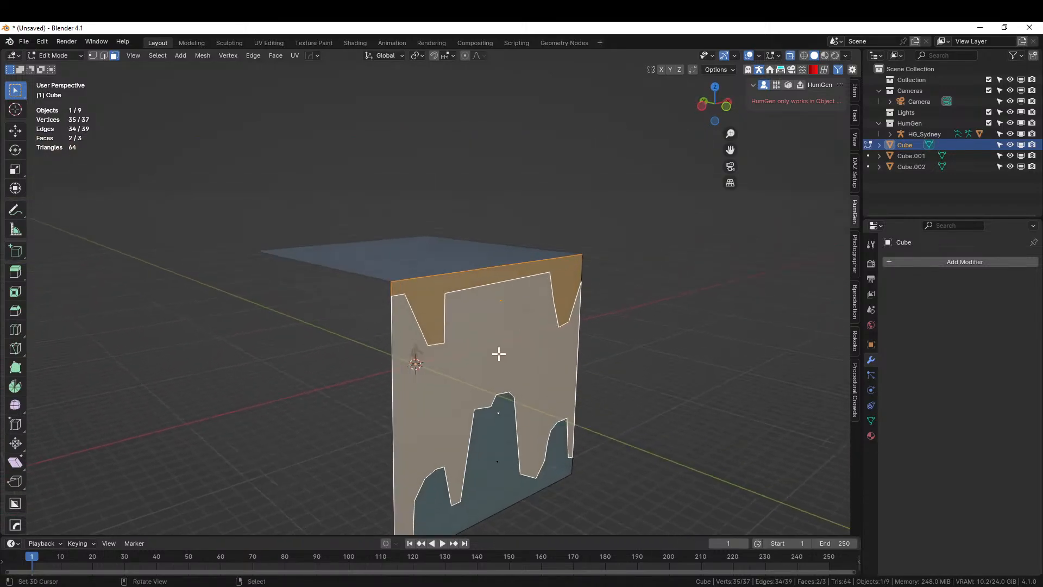
pyautogui.hotkey('alt', 'a')
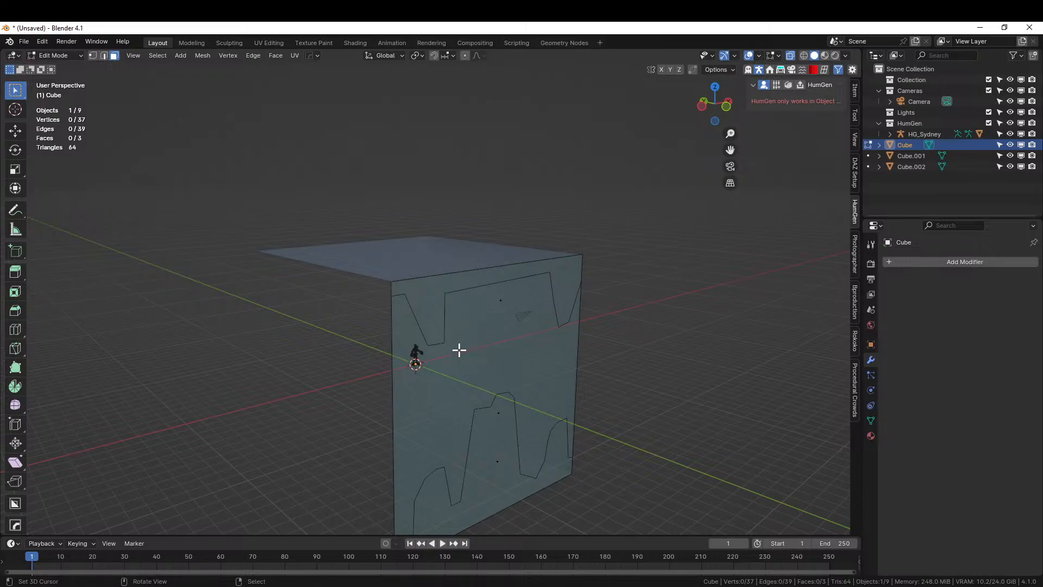
pyautogui.press('Tab')
pyautogui.click(461, 367)
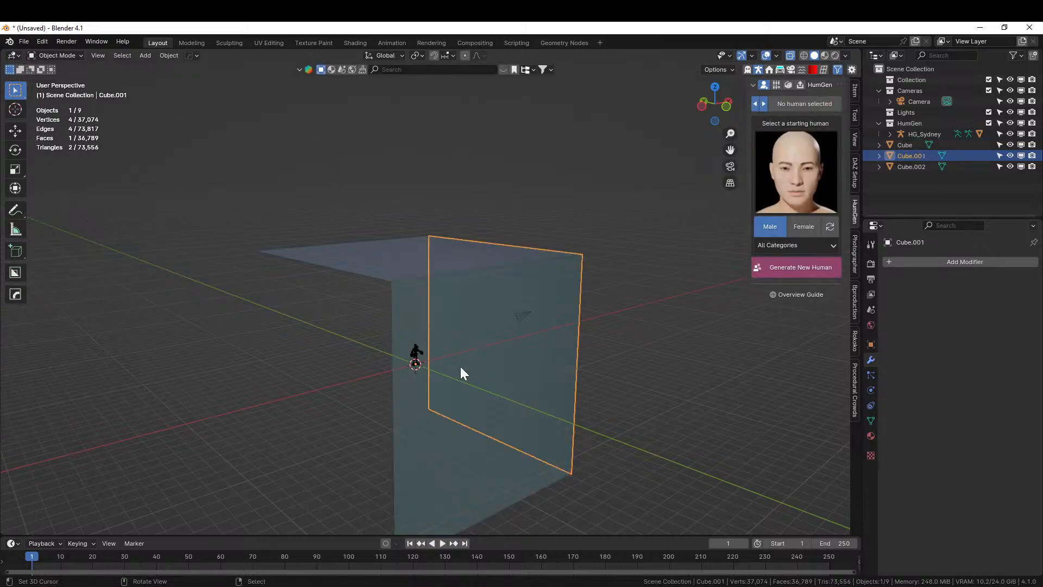
pyautogui.click(421, 373)
pyautogui.press('Tab')
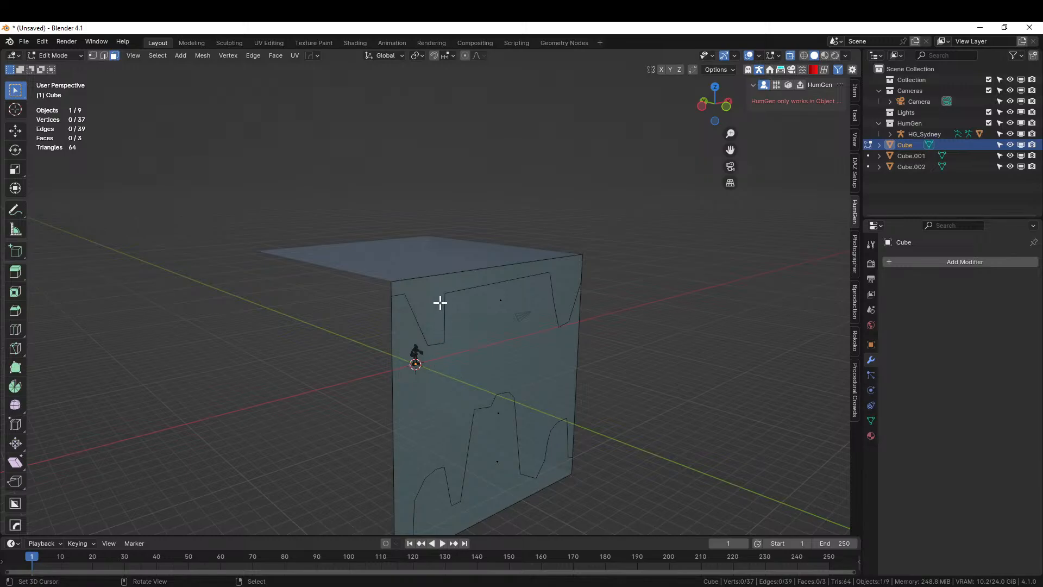
# Step: Delete the wall's middle face between the upper and lower cut outlines, leaving a jagged opening
pyautogui.moveTo(385, 284); pyautogui.dragTo(417, 372, button='middle')
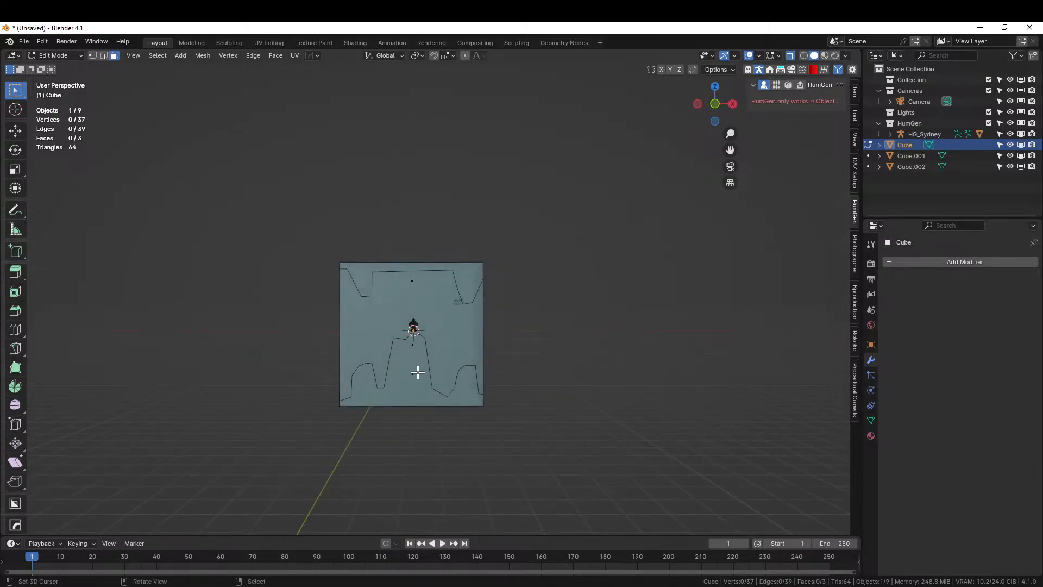
pyautogui.scroll(4, 419, 377)
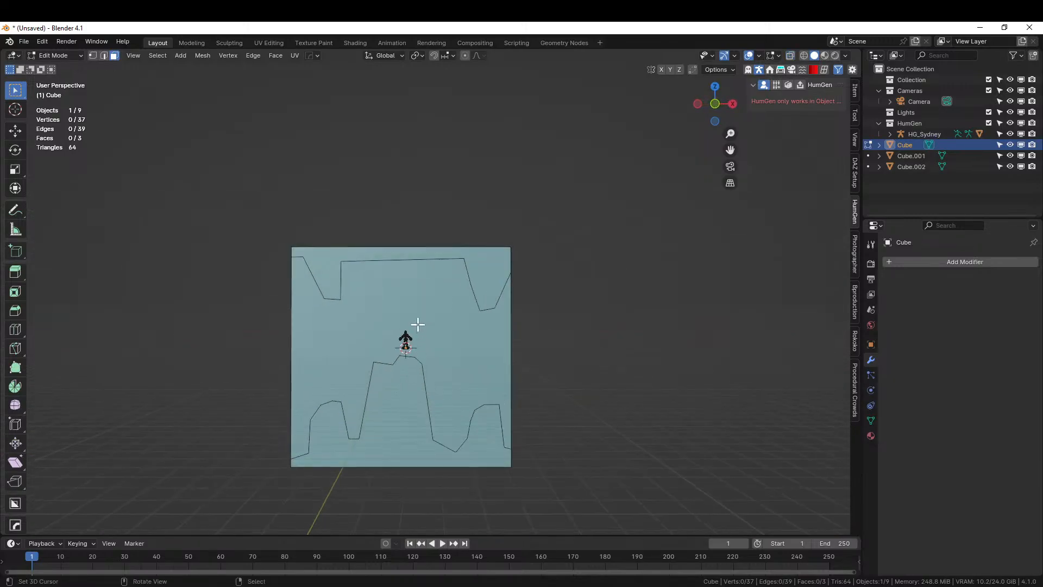
pyautogui.click(337, 259)
pyautogui.keyDown('shift'); pyautogui.click(395, 419); pyautogui.keyUp('shift')
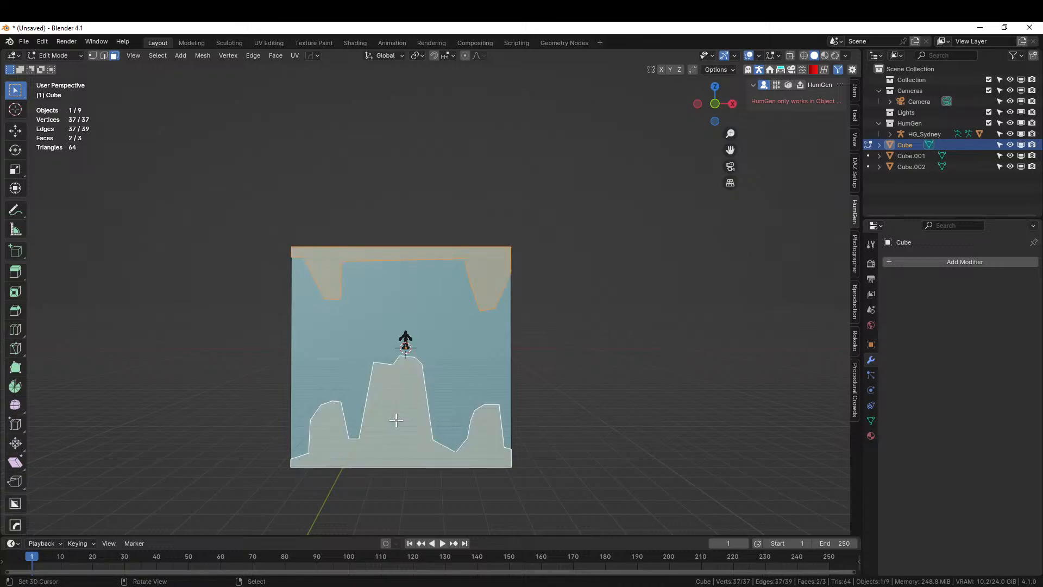
pyautogui.press('x')
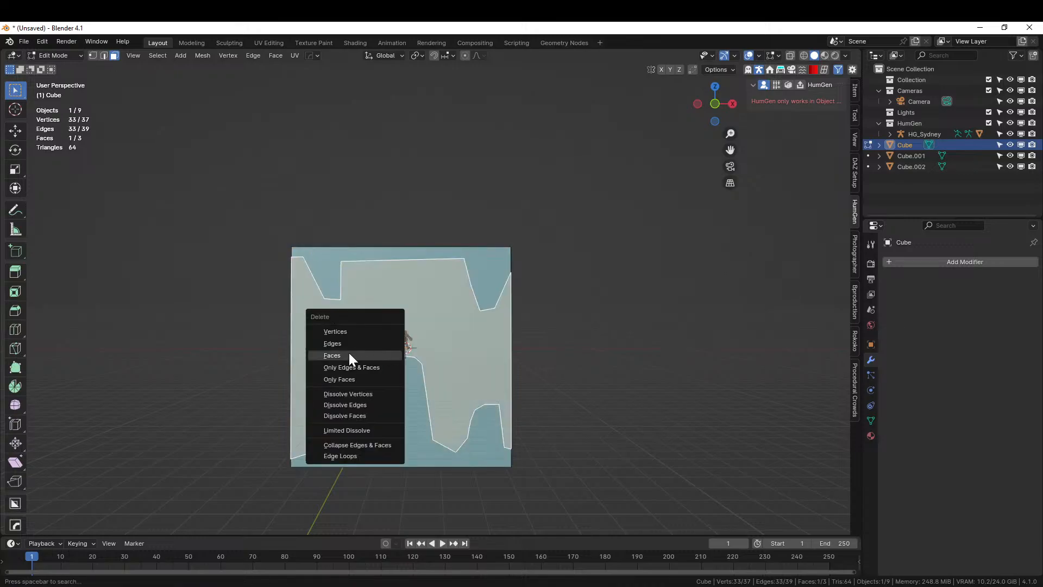
pyautogui.click(349, 353)
pyautogui.moveTo(347, 352)
pyautogui.mouseDown(button='middle')
pyautogui.moveTo(451, 367)
pyautogui.moveTo(422, 353)
pyautogui.moveTo(345, 356)
pyautogui.mouseUp(button='middle')
pyautogui.moveTo(504, 368); pyautogui.dragTo(438, 382, button='middle')
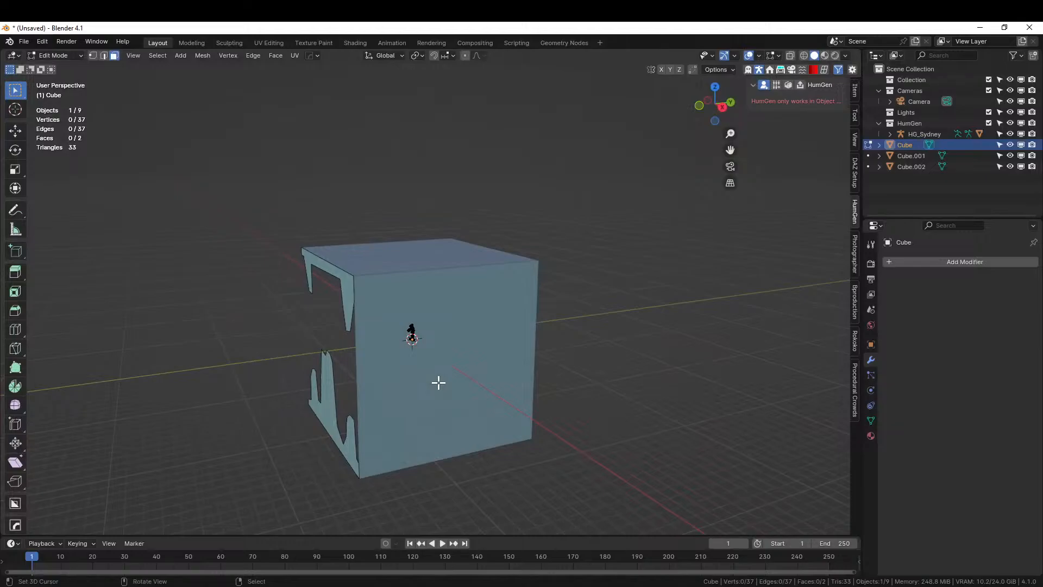
pyautogui.press('KP_1')
pyautogui.press('KP_3')
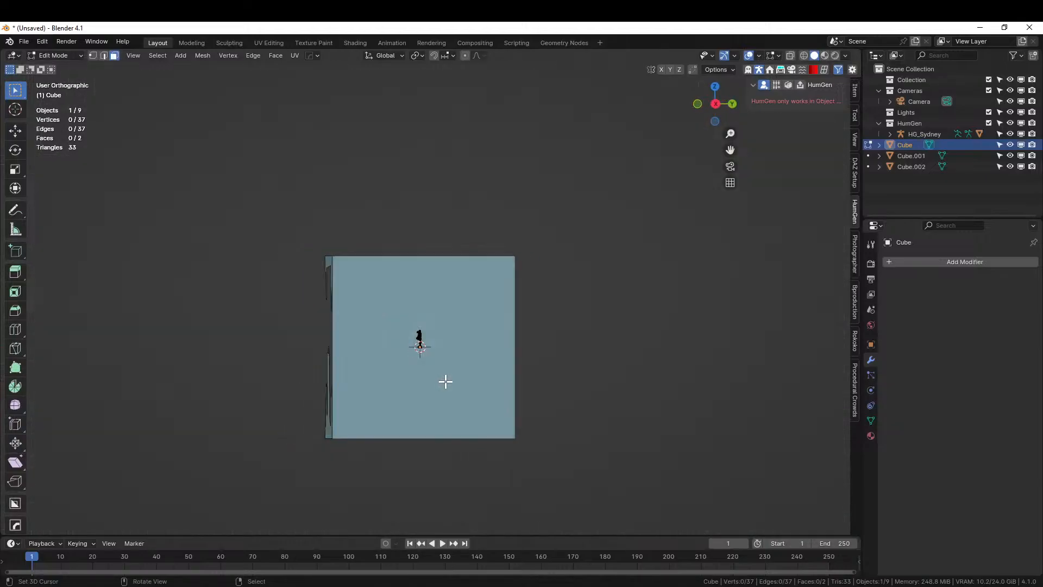
pyautogui.scroll(2, 451, 381)
pyautogui.press('Tab')
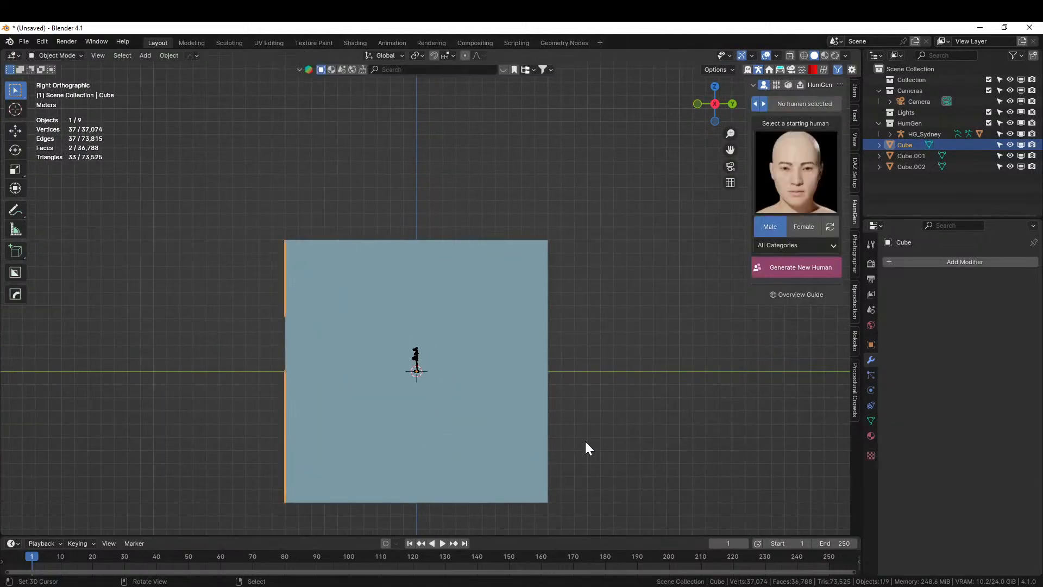
pyautogui.moveTo(559, 434)
pyautogui.mouseDown(button='middle')
pyautogui.moveTo(586, 433)
pyautogui.moveTo(549, 425)
pyautogui.mouseUp(button='middle')
pyautogui.press('KP_3')
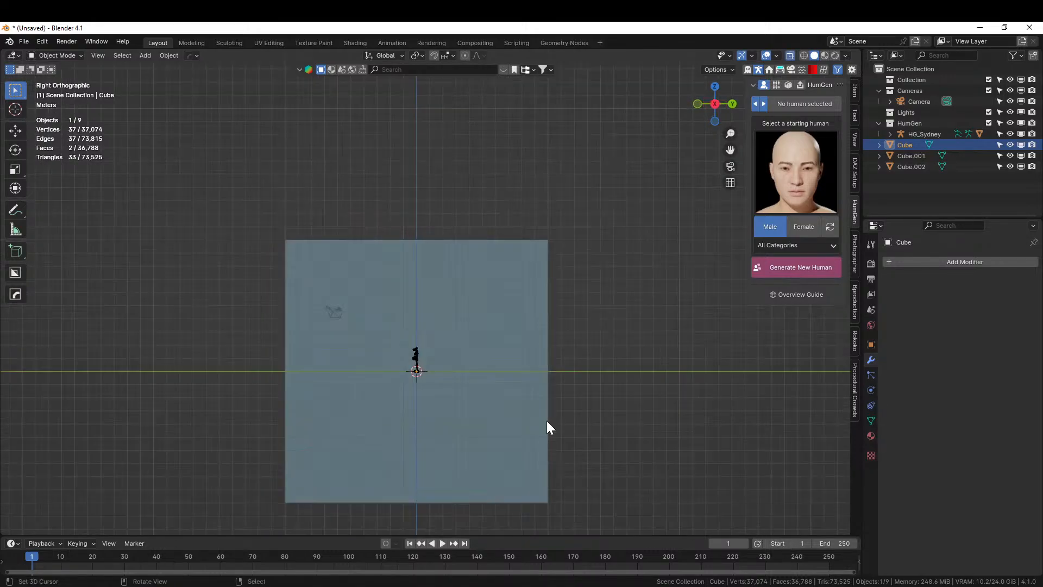
pyautogui.scroll(2, 417, 451)
pyautogui.keyDown('shift'); pyautogui.moveTo(409, 452); pyautogui.dragTo(432, 363, button='middle'); pyautogui.keyUp('shift')
pyautogui.press('k')
pyautogui.press('Tab')
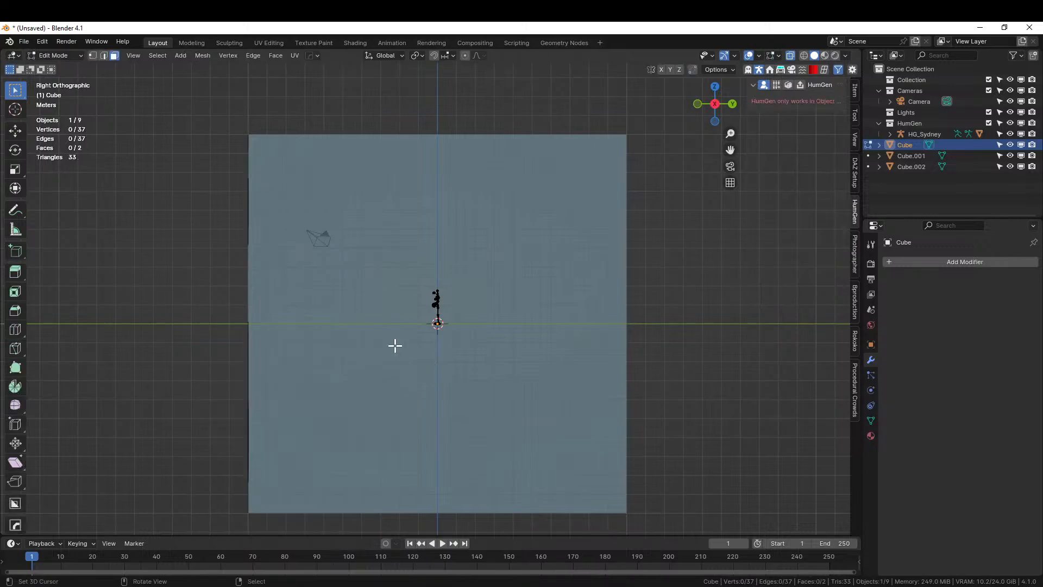
pyautogui.press('k')
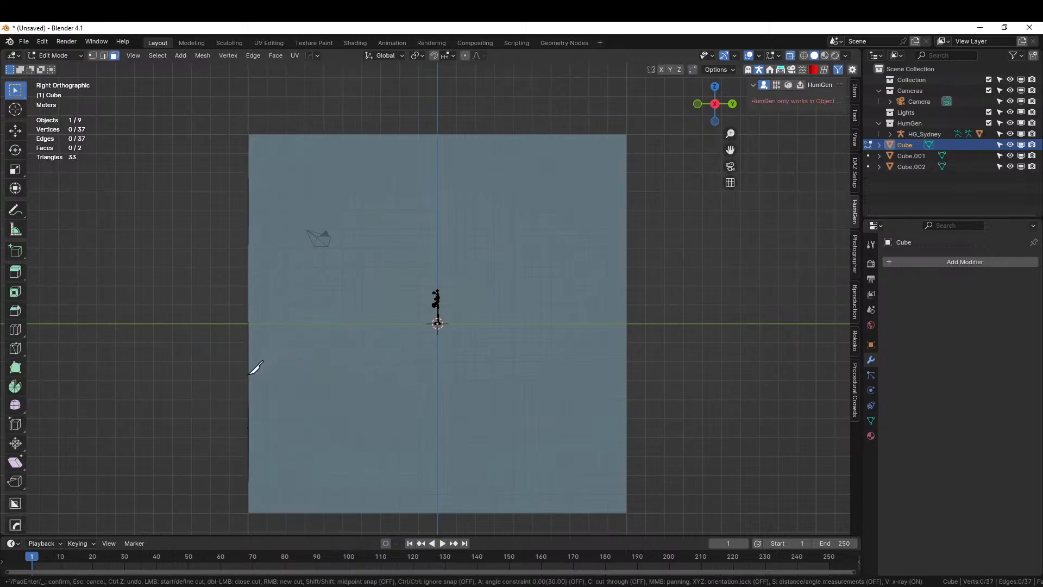
pyautogui.click(249, 351)
pyautogui.click(287, 392)
pyautogui.click(309, 431)
pyautogui.press('Escape')
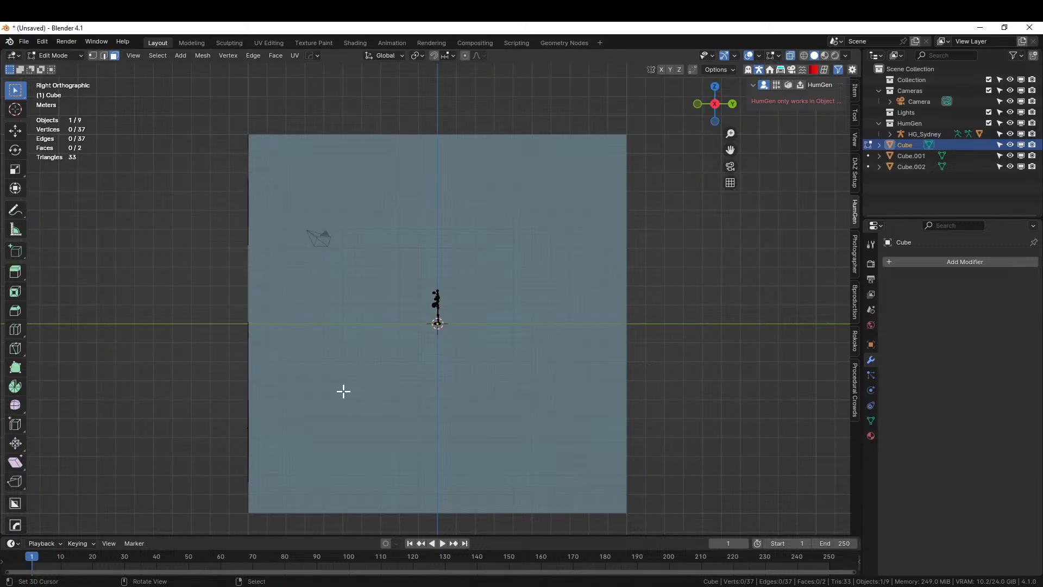
pyautogui.moveTo(723, 287); pyautogui.dragTo(631, 319, button='middle')
pyautogui.press('KP_1')
pyautogui.press('KP_3')
pyautogui.hotkey('alt', 'z')
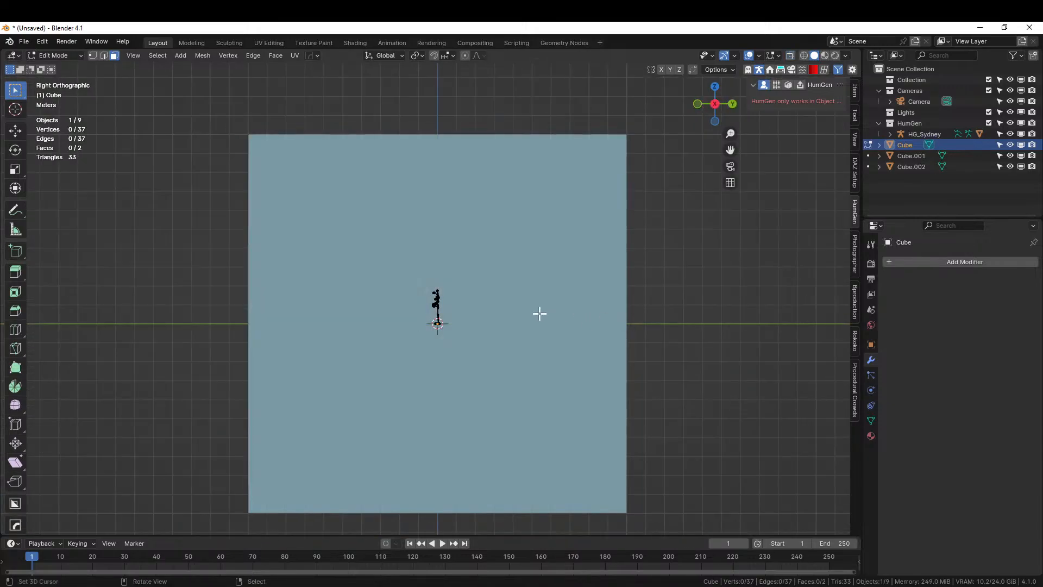
pyautogui.press('k')
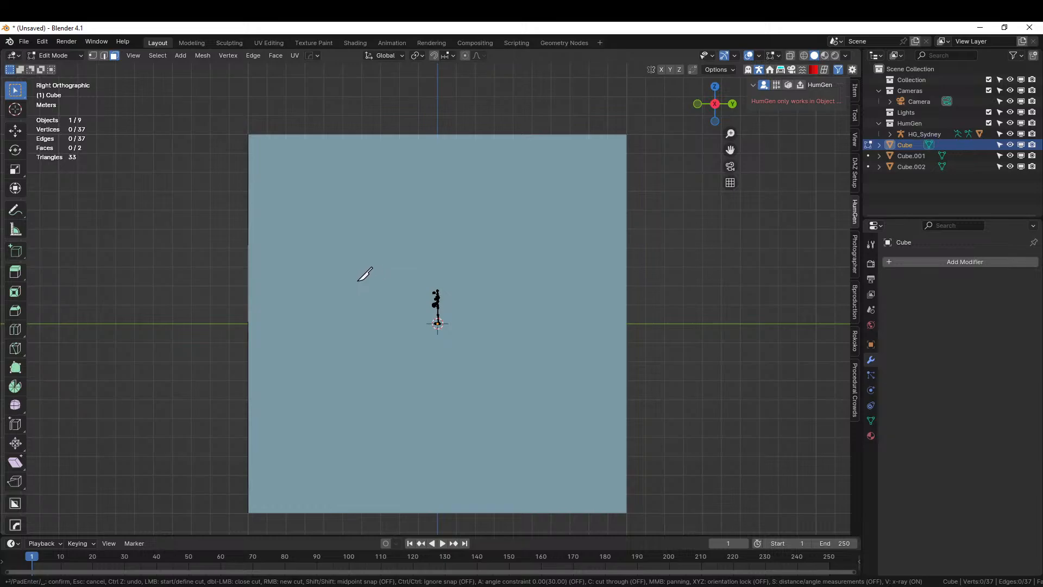
pyautogui.press('Escape')
# Step: Put the solid side wall (Cube.001) into Edit Mode and knife-cut a mountain-and-valley outline across its middle, edge to edge
pyautogui.moveTo(355, 253); pyautogui.dragTo(460, 280, button='middle')
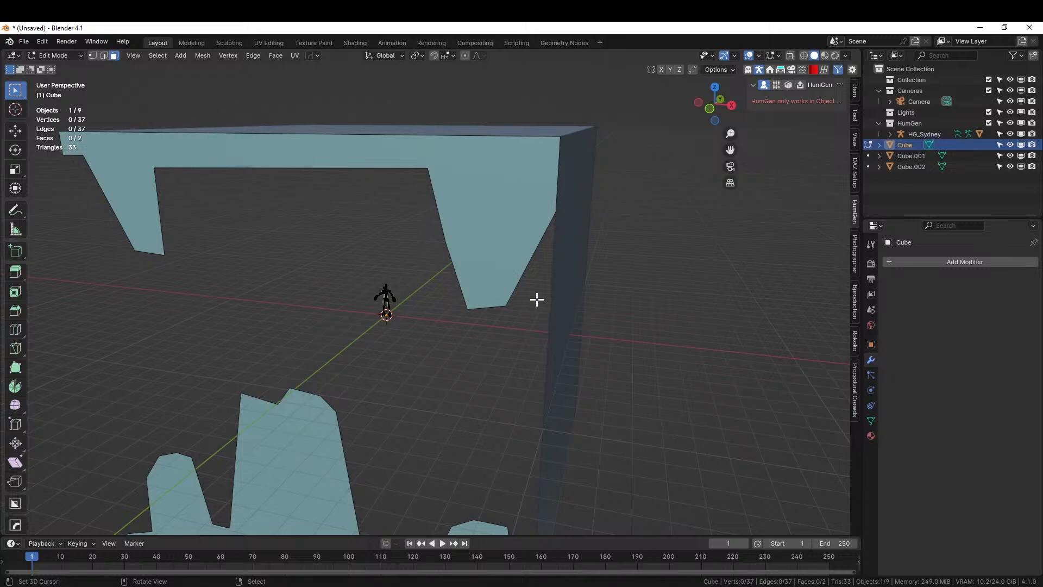
pyautogui.moveTo(564, 303); pyautogui.dragTo(488, 268, button='middle')
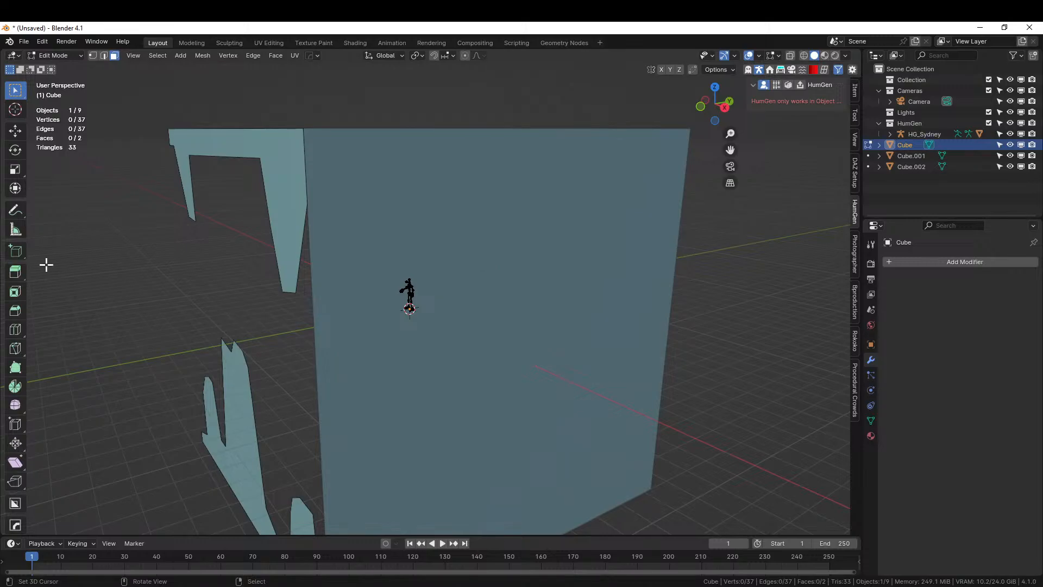
pyautogui.press('Tab')
pyautogui.click(438, 271)
pyautogui.press('Tab')
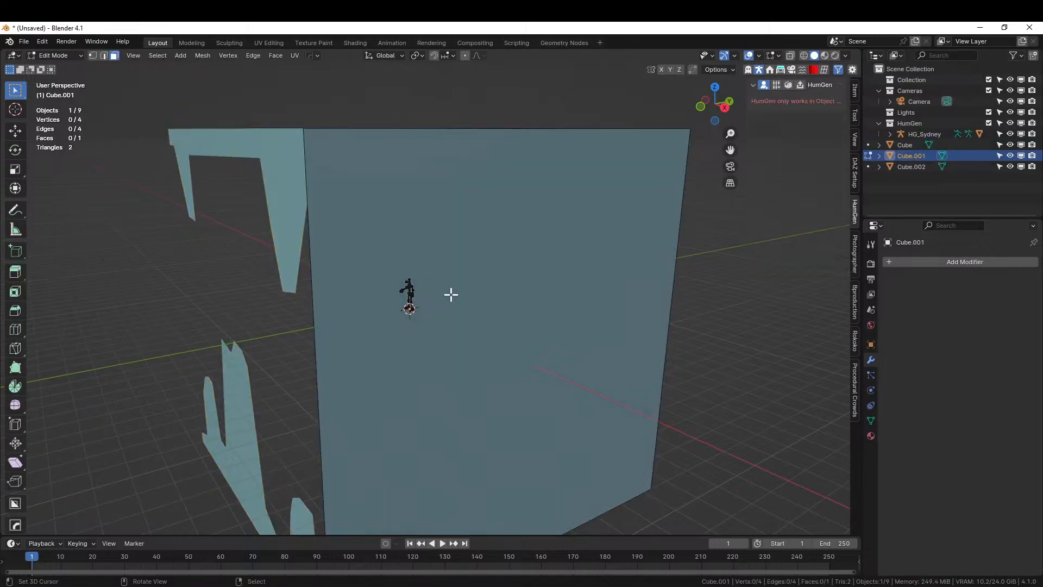
pyautogui.press('KP_3')
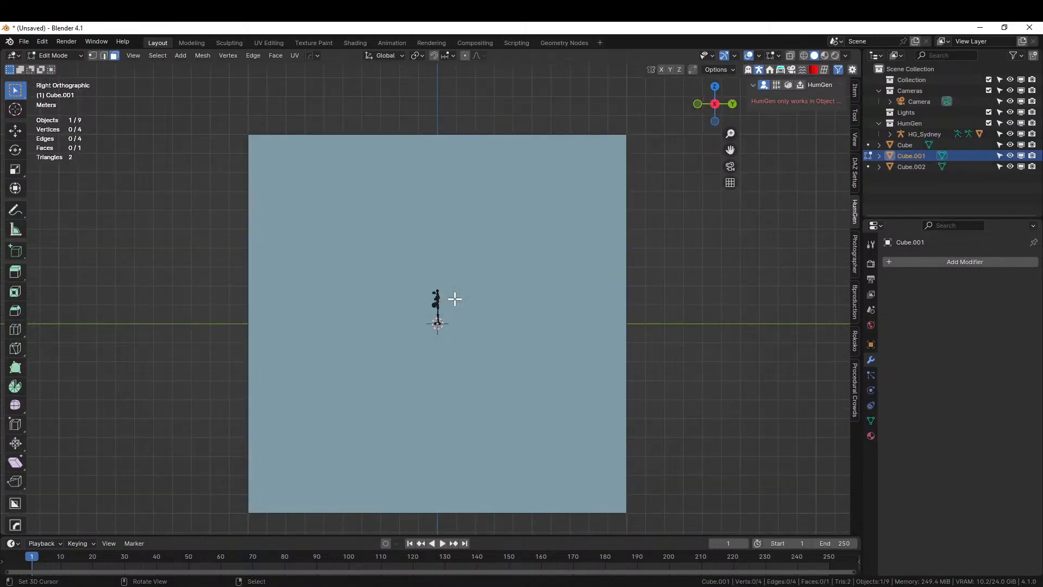
pyautogui.press('k')
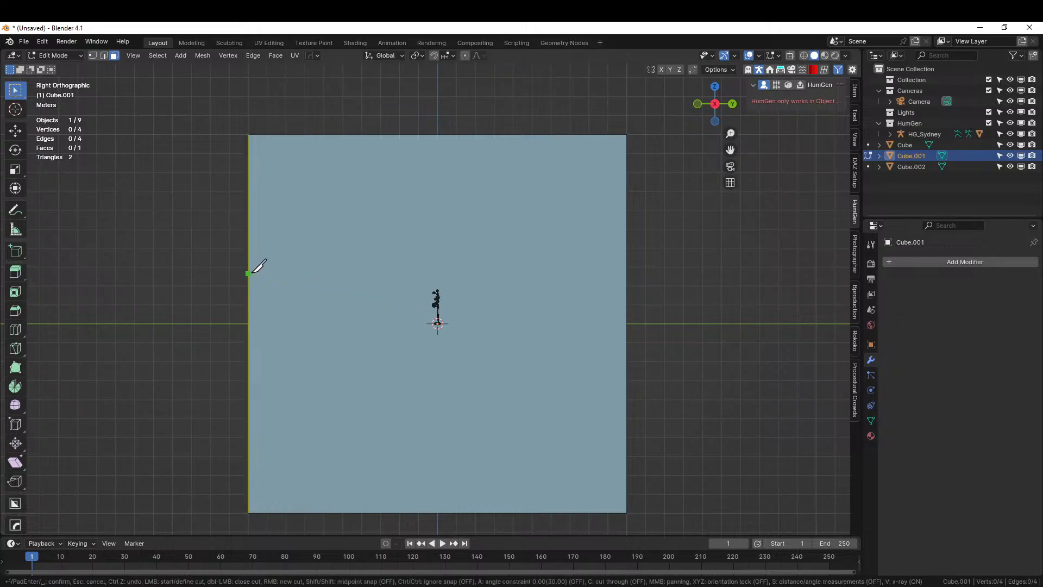
pyautogui.click(248, 385)
pyautogui.click(277, 384)
pyautogui.click(298, 346)
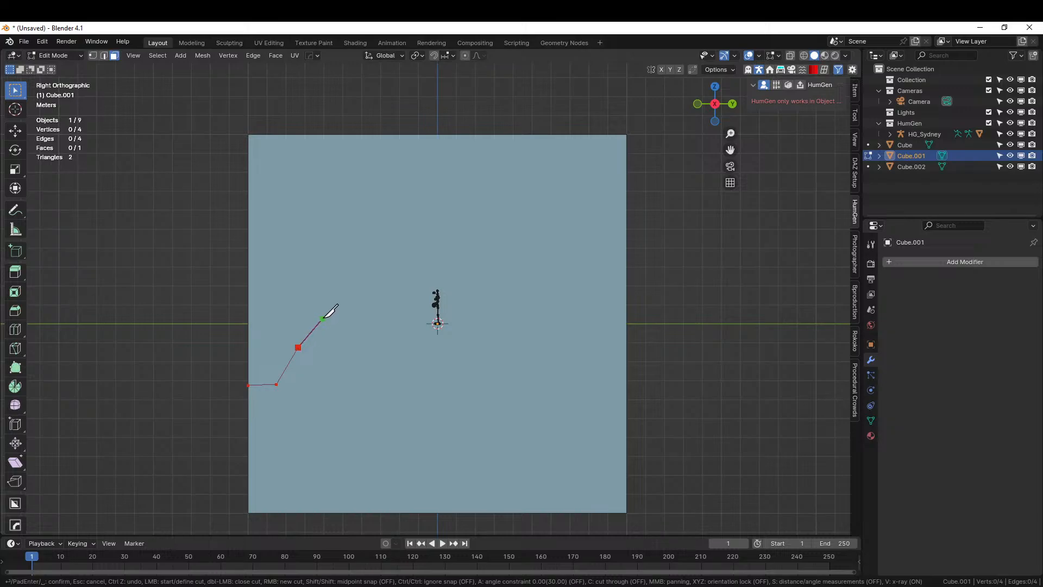
pyautogui.click(324, 320)
pyautogui.click(355, 278)
pyautogui.click(388, 299)
pyautogui.click(401, 330)
pyautogui.click(419, 380)
pyautogui.click(448, 431)
pyautogui.click(490, 426)
pyautogui.click(508, 398)
pyautogui.click(529, 336)
pyautogui.click(543, 318)
pyautogui.click(627, 318)
pyautogui.press('Return')
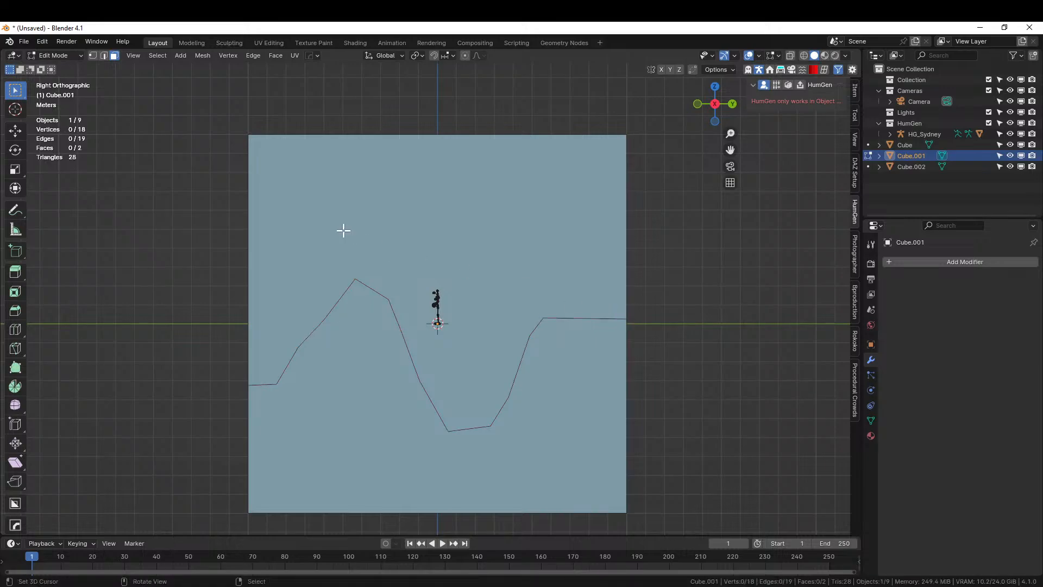
# Step: Knife-cut a second irregular outline across the upper part of the side wall, from one vertical edge to the other
pyautogui.press('k')
pyautogui.click(248, 167)
pyautogui.click(323, 167)
pyautogui.click(341, 199)
pyautogui.click(385, 194)
pyautogui.click(407, 175)
pyautogui.click(433, 155)
pyautogui.click(554, 159)
pyautogui.click(593, 194)
pyautogui.click(628, 195)
pyautogui.press('Return')
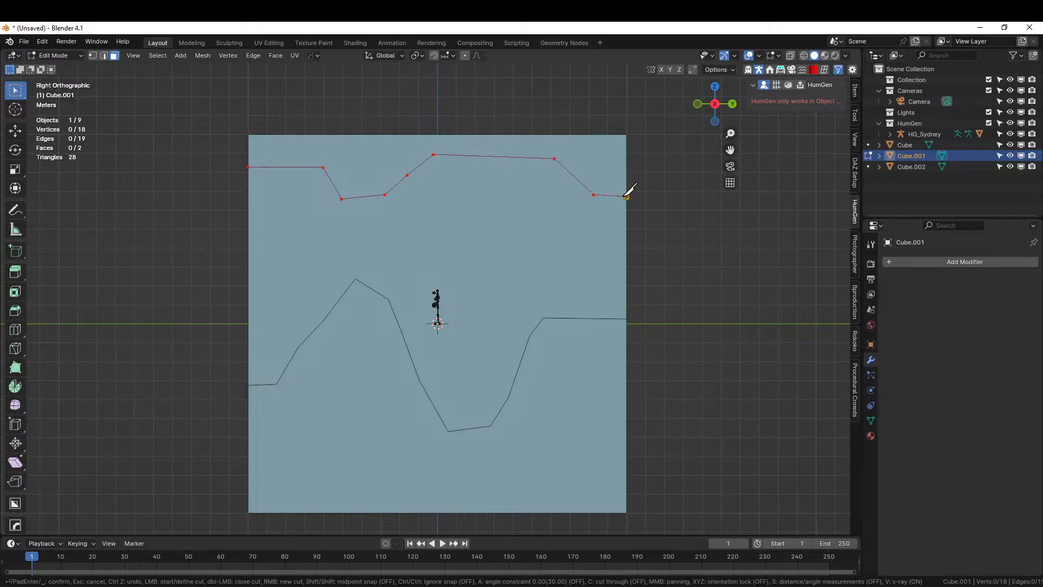
# Step: Delete the side wall's middle face between the upper and lower cut outlines
pyautogui.click(461, 248)
pyautogui.press('x')
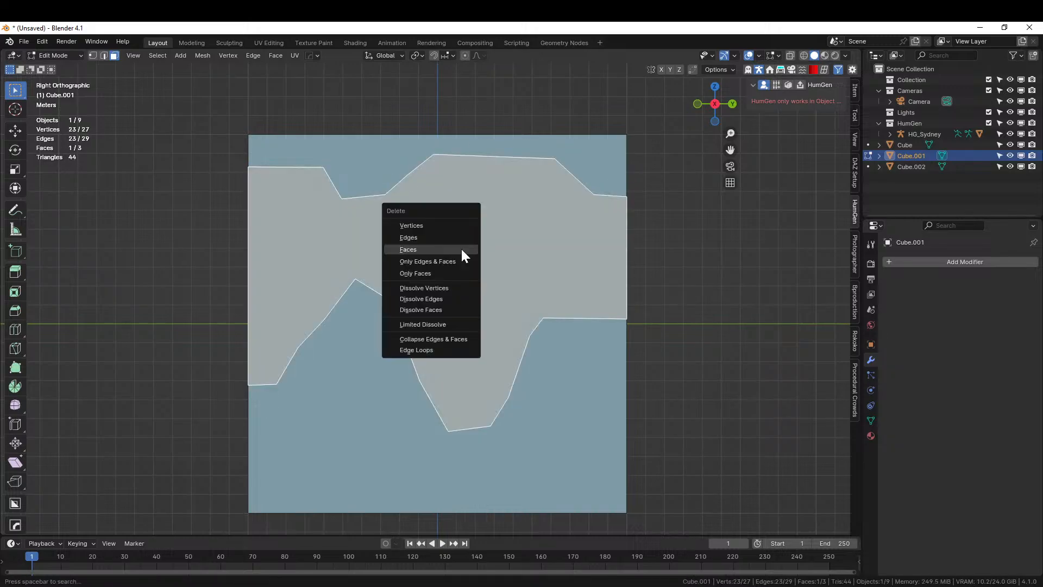
pyautogui.click(432, 250)
# Step: Undo the face deletion and both knife cuts on the side wall
pyautogui.moveTo(431, 250)
pyautogui.mouseDown(button='middle')
pyautogui.moveTo(531, 252)
pyautogui.moveTo(563, 265)
pyautogui.moveTo(449, 277)
pyautogui.moveTo(454, 261)
pyautogui.moveTo(418, 262)
pyautogui.mouseUp(button='middle')
pyautogui.hotkey('ctrl', 'z')
pyautogui.hotkey('ctrl', 'z')
pyautogui.hotkey('ctrl', 'z')
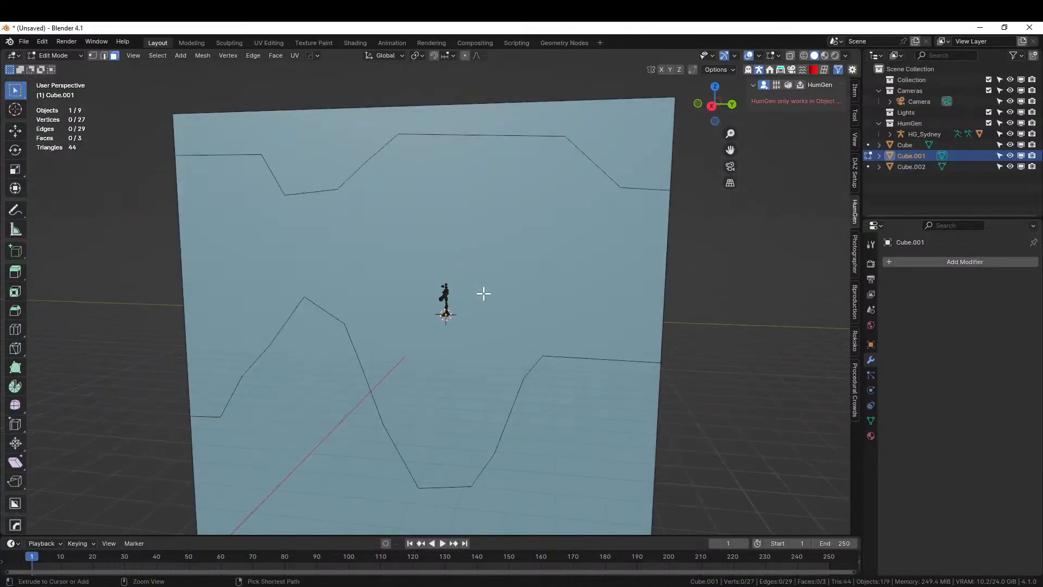
pyautogui.scroll(-2, 481, 296)
pyautogui.moveTo(481, 296); pyautogui.dragTo(586, 294, button='middle')
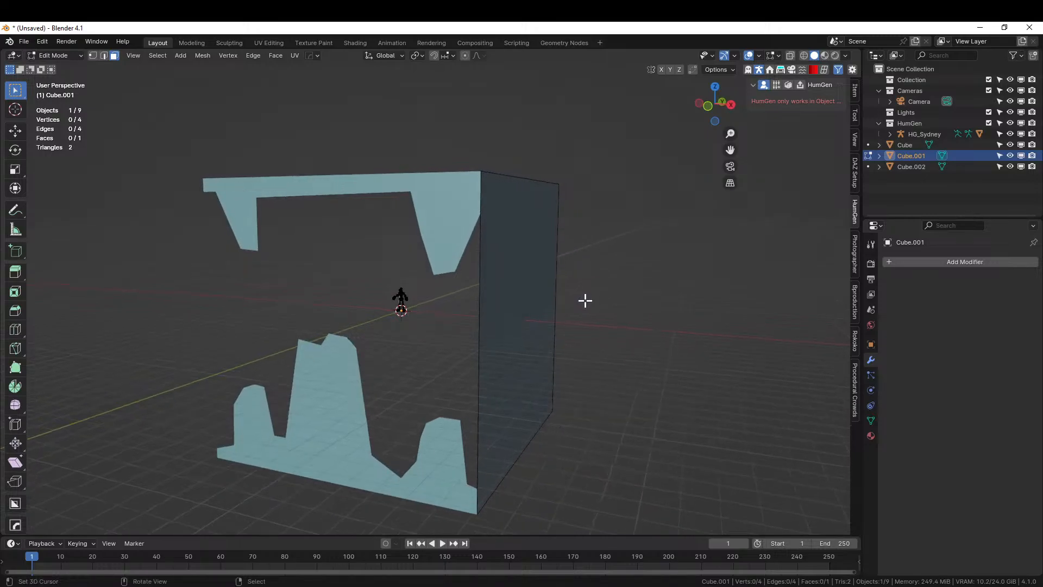
# Step: Put the top face (Cube.002) into Edit Mode and knife-cut a jagged outline along its negative X side, ending on the back edge
pyautogui.moveTo(566, 267); pyautogui.dragTo(481, 345, button='middle')
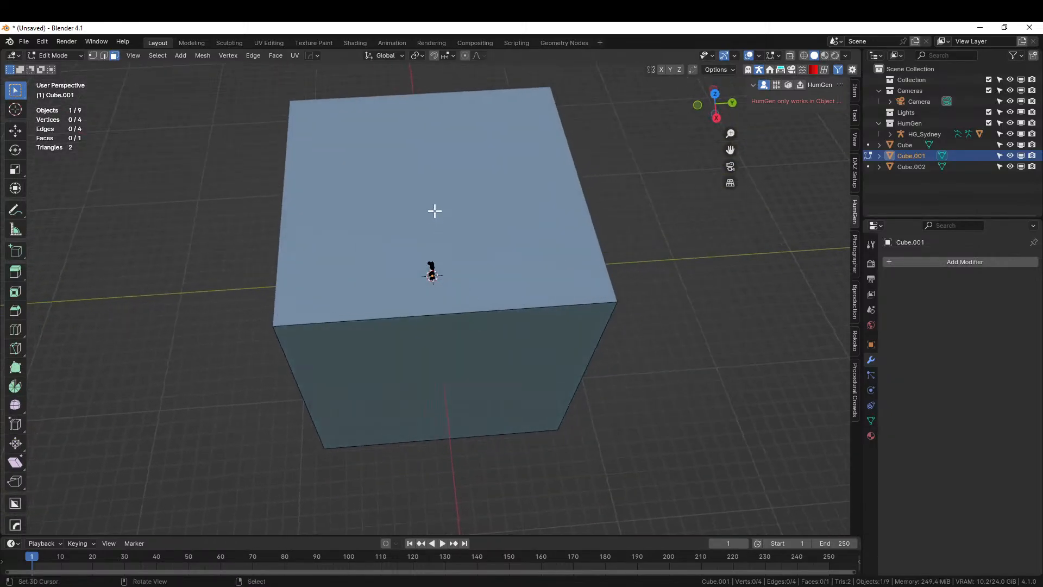
pyautogui.press('KP_7')
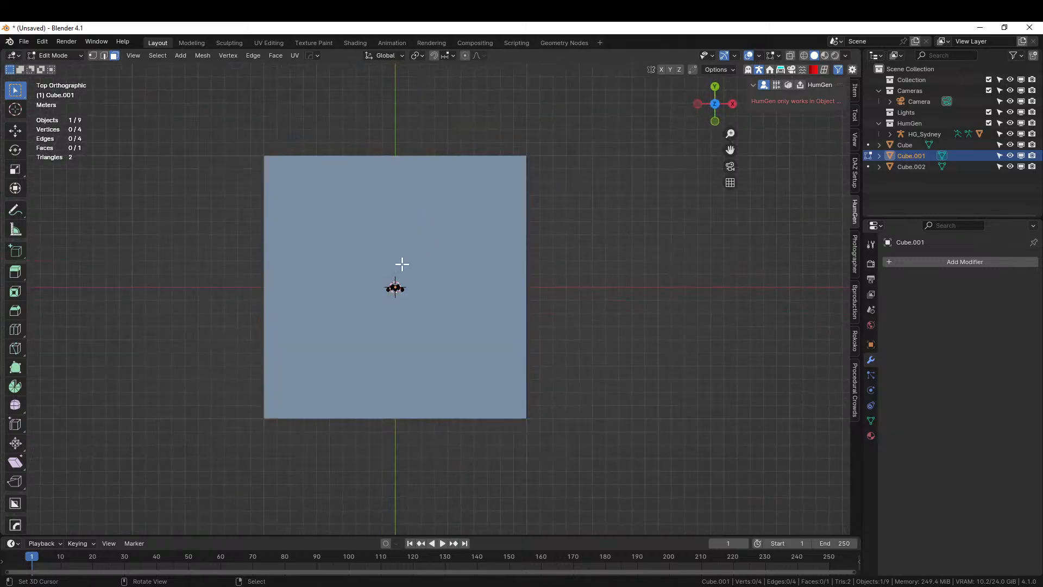
pyautogui.press('Tab')
pyautogui.click(360, 266)
pyautogui.press('Tab')
pyautogui.scroll(2, 406, 410)
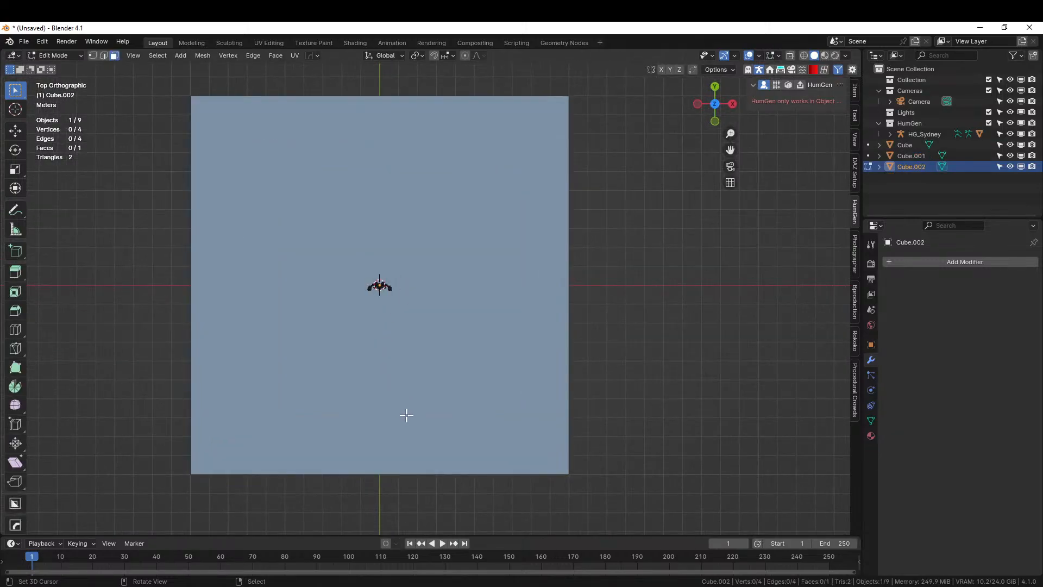
pyautogui.press('k')
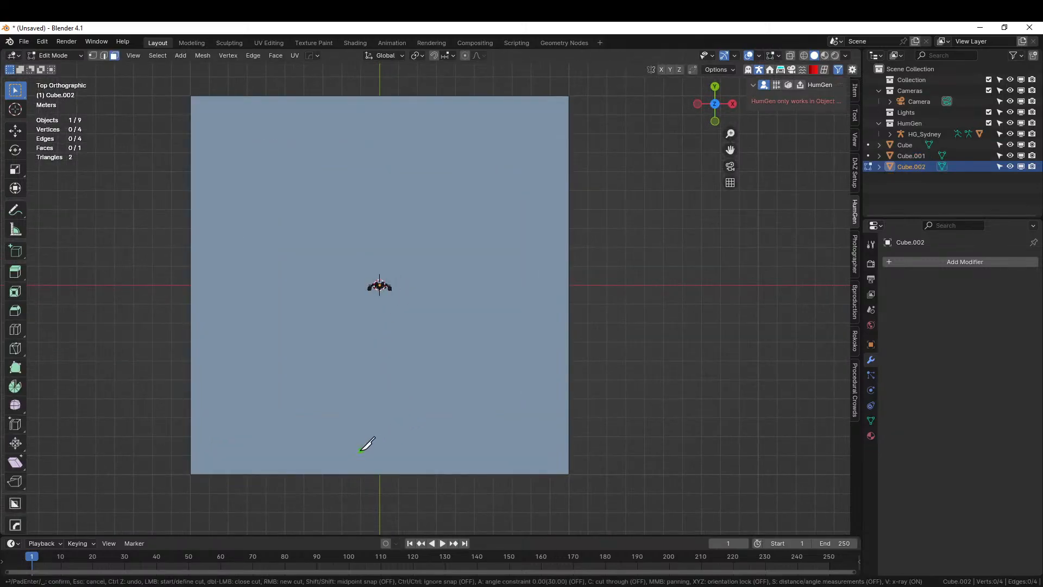
pyautogui.click(190, 459)
pyautogui.click(210, 449)
pyautogui.click(222, 421)
pyautogui.click(216, 391)
pyautogui.click(216, 380)
pyautogui.click(248, 348)
pyautogui.click(247, 246)
pyautogui.click(263, 225)
pyautogui.click(261, 174)
pyautogui.click(222, 161)
pyautogui.click(223, 116)
pyautogui.click(238, 97)
pyautogui.press('Return')
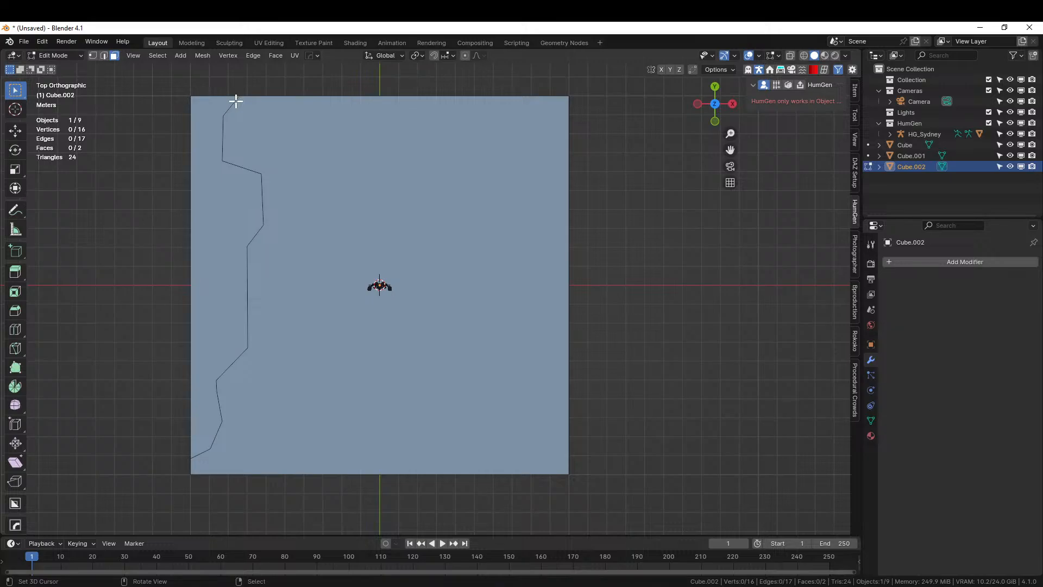
# Step: Delete the narrow strip outside the jagged cut on the top face
pyautogui.click(233, 193)
pyautogui.press('x')
pyautogui.click(233, 192)
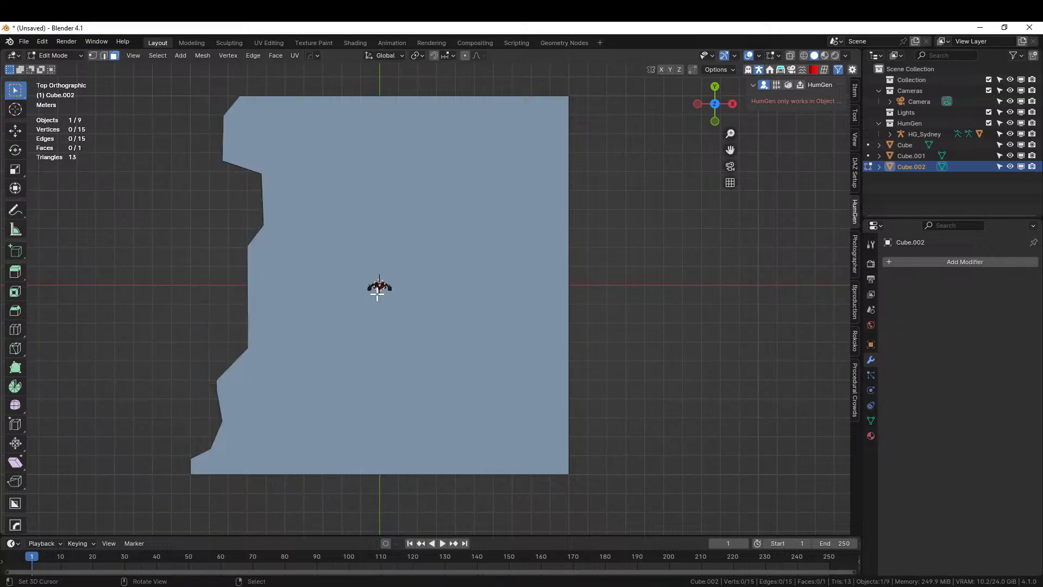
# Step: Mirror the top face's jagged edge across the X axis with the Hops mirror and return to Object Mode
pyautogui.hotkey('alt', 'x')
pyautogui.click(298, 286)
pyautogui.moveTo(295, 287); pyautogui.dragTo(489, 187, button='middle')
pyautogui.press('Tab')
pyautogui.scroll(-3, 439, 192)
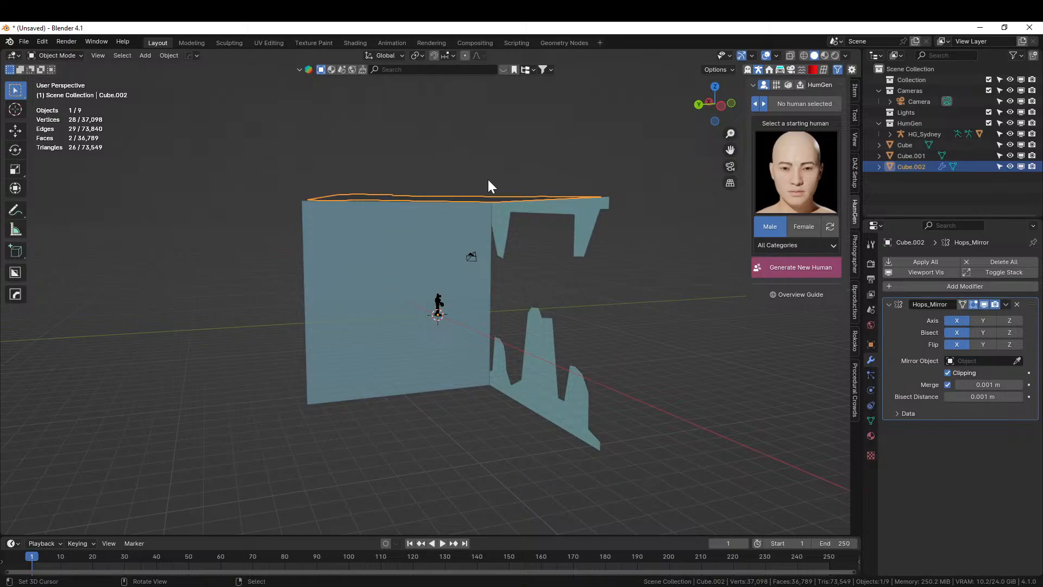
# Step: Hide the uncut side wall, Cube.001, in the viewport
pyautogui.click(308, 230)
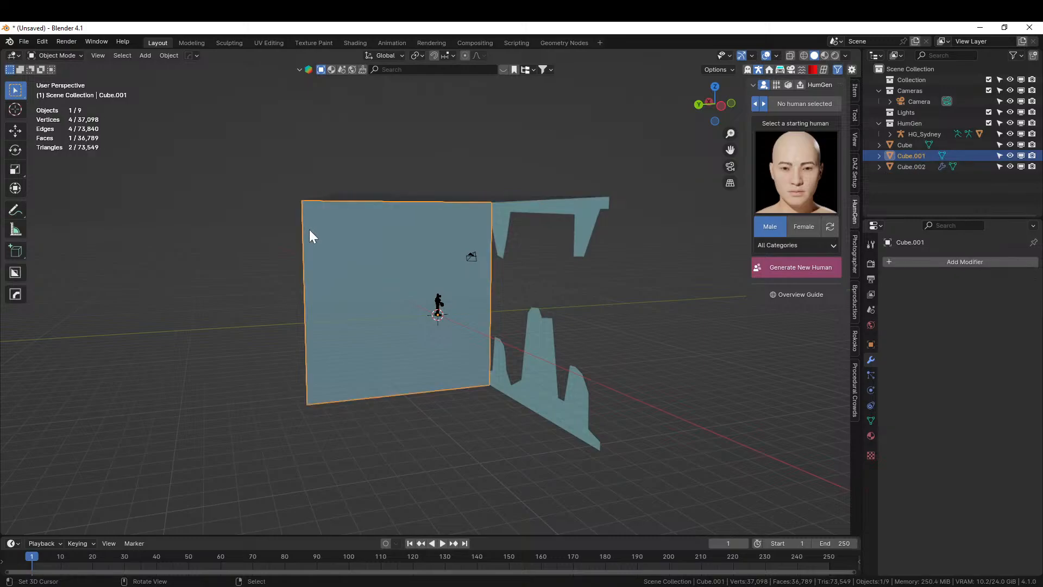
pyautogui.click(1010, 155)
pyautogui.moveTo(641, 260); pyautogui.dragTo(560, 240, button='middle')
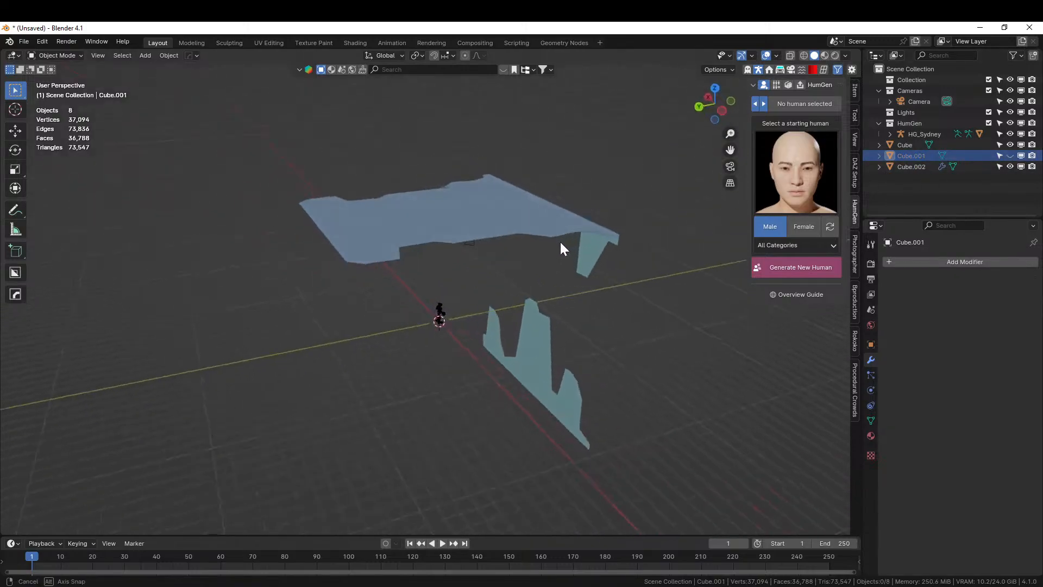
# Step: Add a HOps Solidify to the mirrored top face, extending it downward by about 20 m
pyautogui.click(454, 219)
pyautogui.moveTo(454, 216); pyautogui.dragTo(455, 200, button='middle')
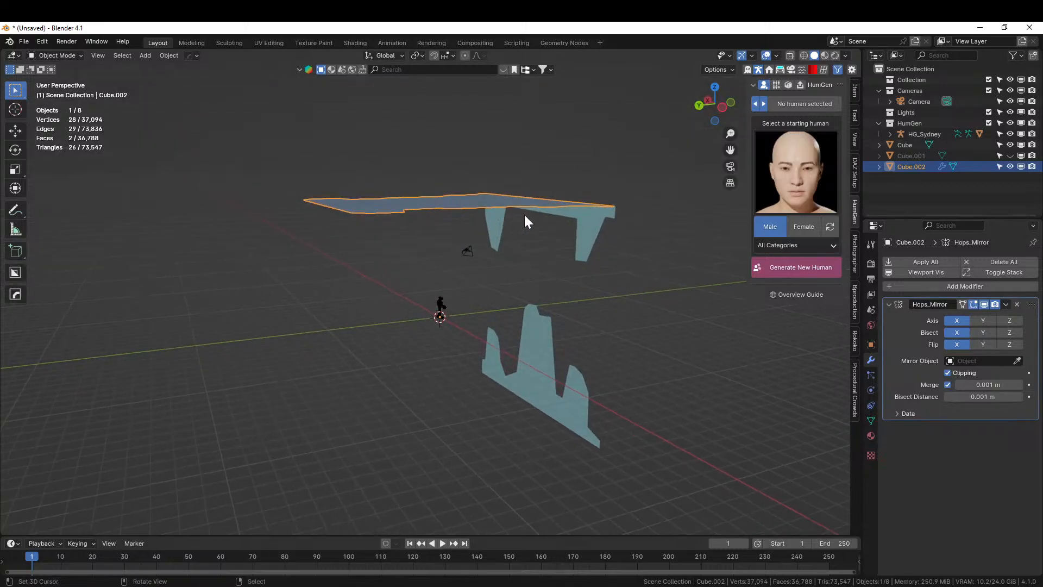
pyautogui.press('q')
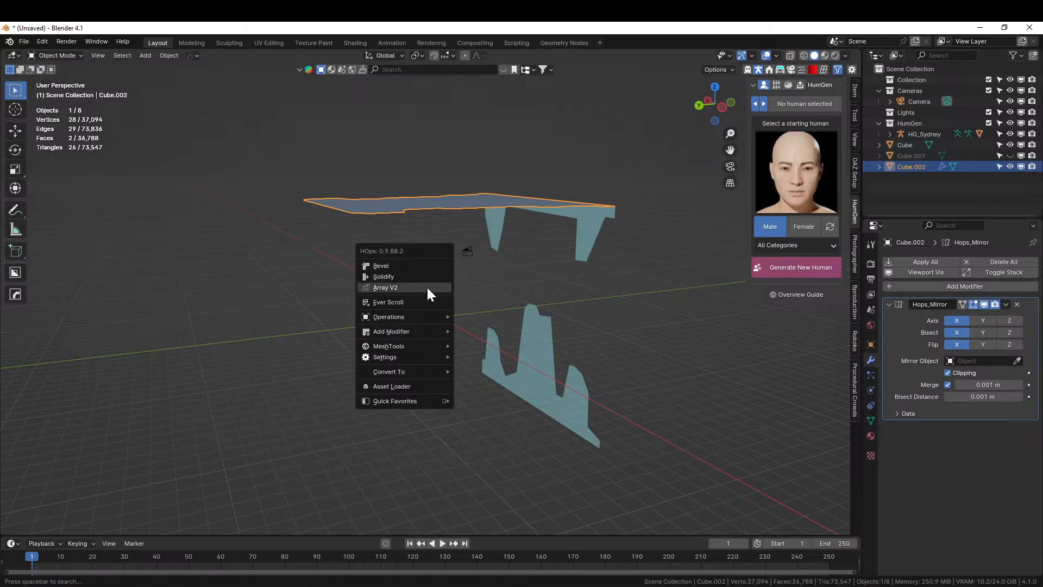
pyautogui.click(403, 276)
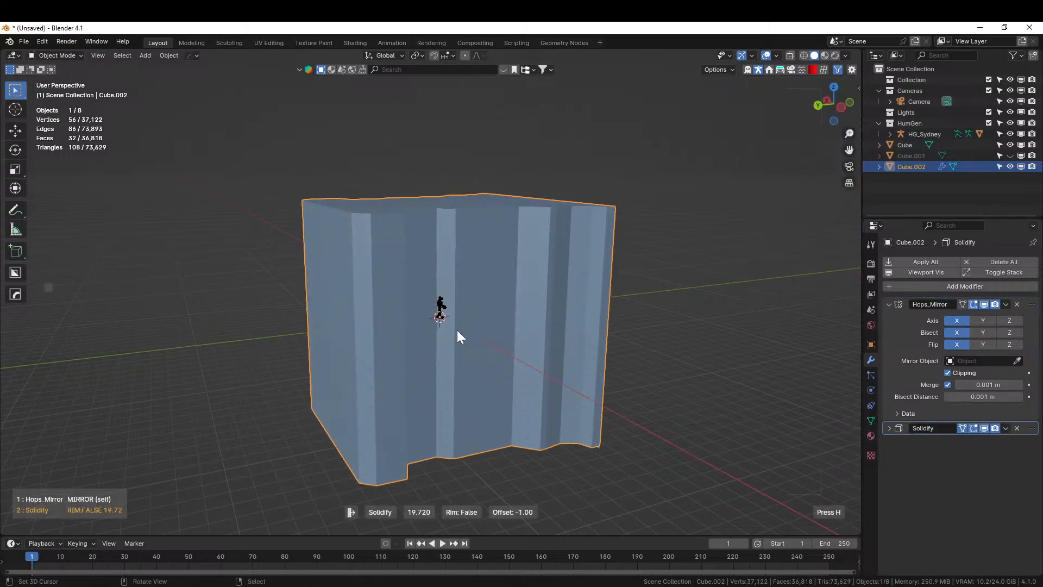
pyautogui.click(383, 307)
pyautogui.press('n')
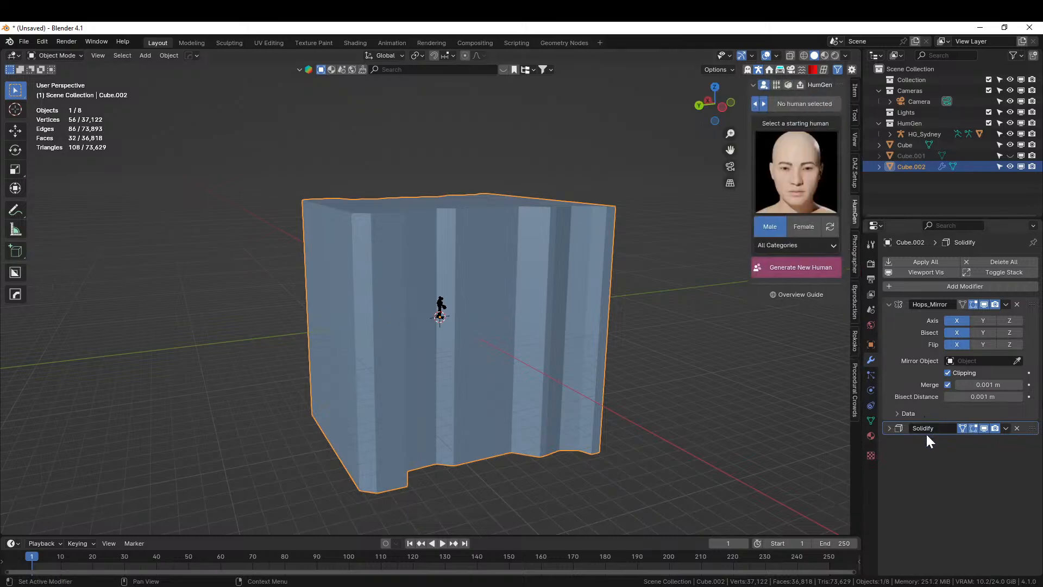
# Step: Expand the top piece's Solidify modifier settings and set the thickness to 20 m
pyautogui.click(889, 427)
pyautogui.click(978, 458)
pyautogui.write('20')
pyautogui.moveTo(985, 458); pyautogui.dragTo(987, 457)
# Step: Add a HOps Solidify about 20.5 m thick to the jagged wall (Cube) and expand its modifier settings
pyautogui.moveTo(611, 389); pyautogui.dragTo(472, 298, button='middle')
pyautogui.click(544, 203)
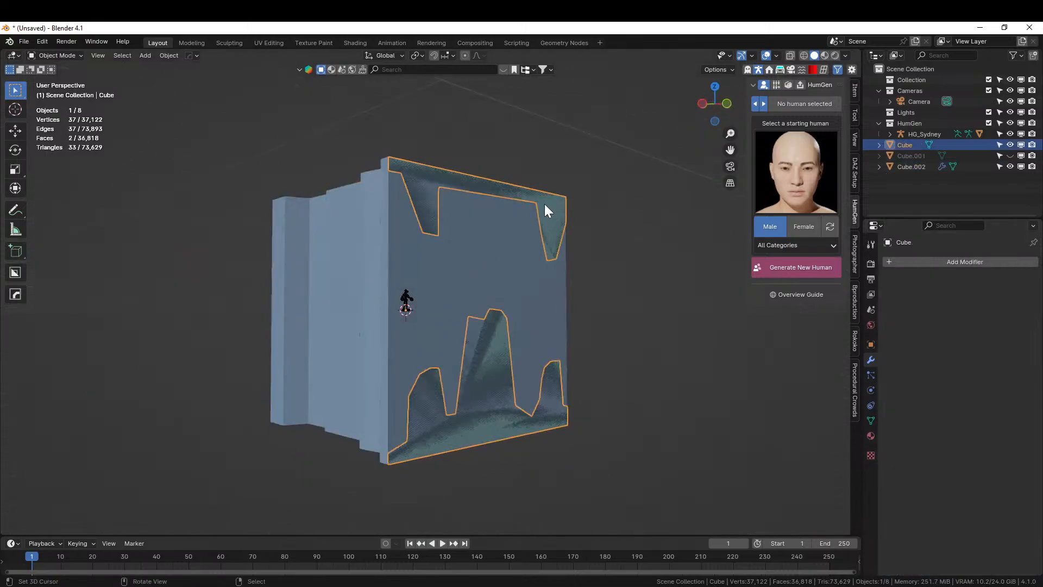
pyautogui.press('q')
pyautogui.click(552, 298)
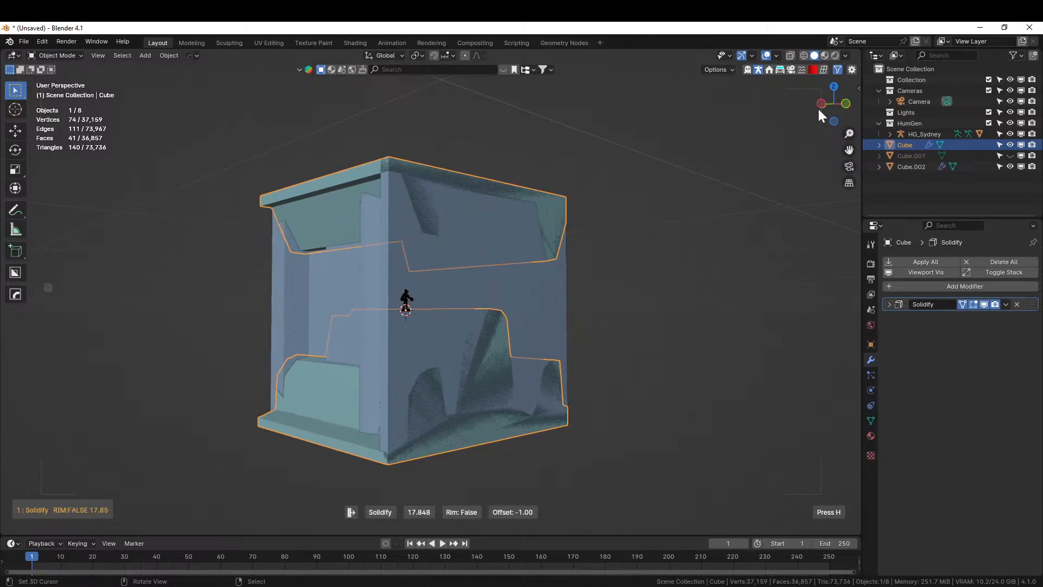
pyautogui.click(535, 487)
pyautogui.click(889, 304)
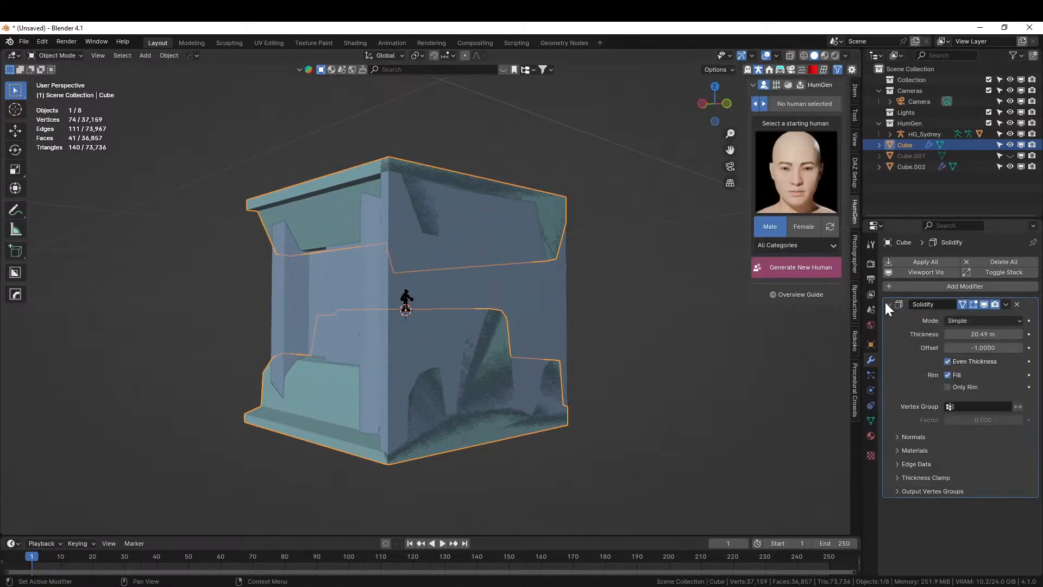
# Step: Set the Solidify thickness of the jagged wall (Cube) to 20 m
pyautogui.click(983, 334)
pyautogui.write('20')
pyautogui.press('Return')
pyautogui.moveTo(777, 374); pyautogui.dragTo(678, 376, button='middle')
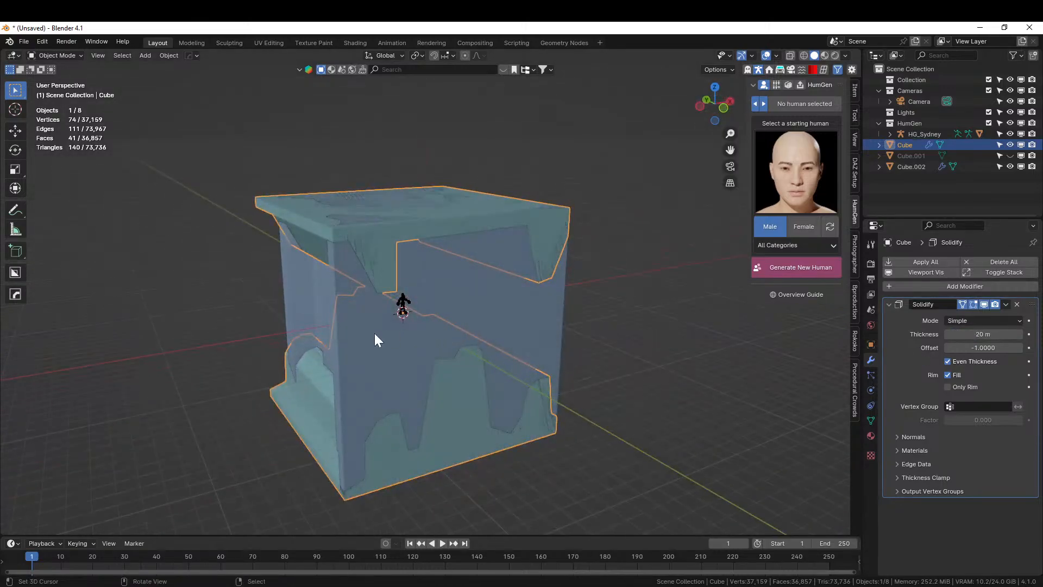
# Step: Apply a HOps Difference boolean to the jagged wall (Cube) using the mirrored top piece, Cube.002, as the cutter
pyautogui.click(374, 333)
pyautogui.keyDown('shift'); pyautogui.click(307, 418); pyautogui.keyUp('shift')
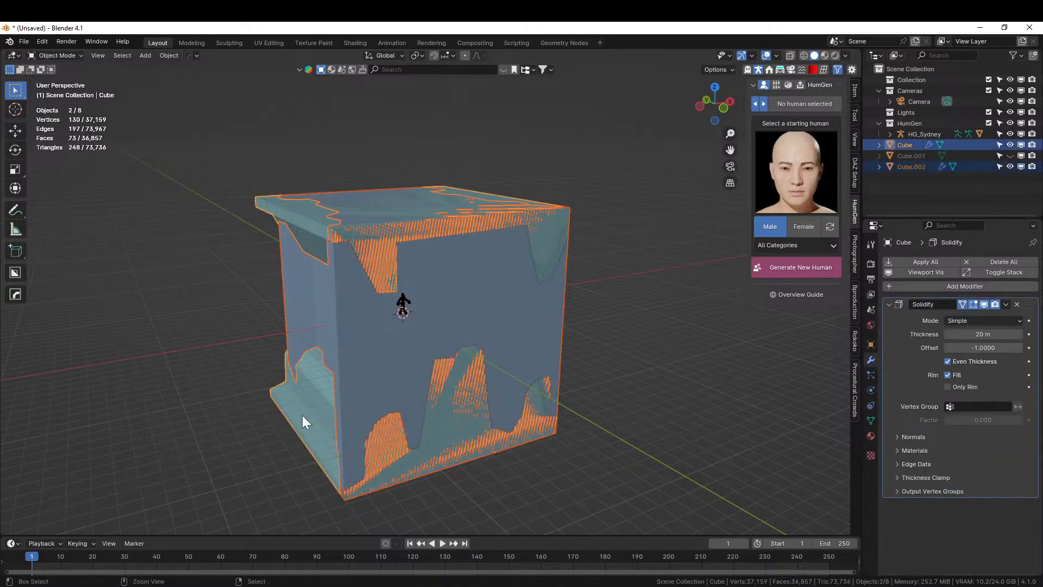
pyautogui.press('ctrl+KP_Subtract')
pyautogui.moveTo(703, 314); pyautogui.dragTo(806, 326, button='middle')
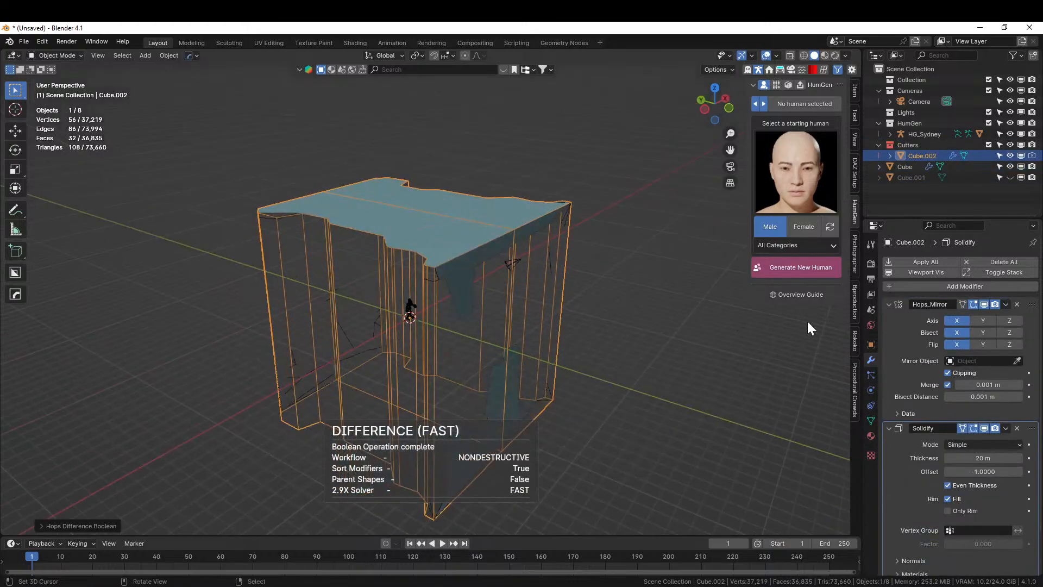
# Step: Expand Cube's Boolean modifier and switch its operation from Difference to Intersect
pyautogui.click(447, 245)
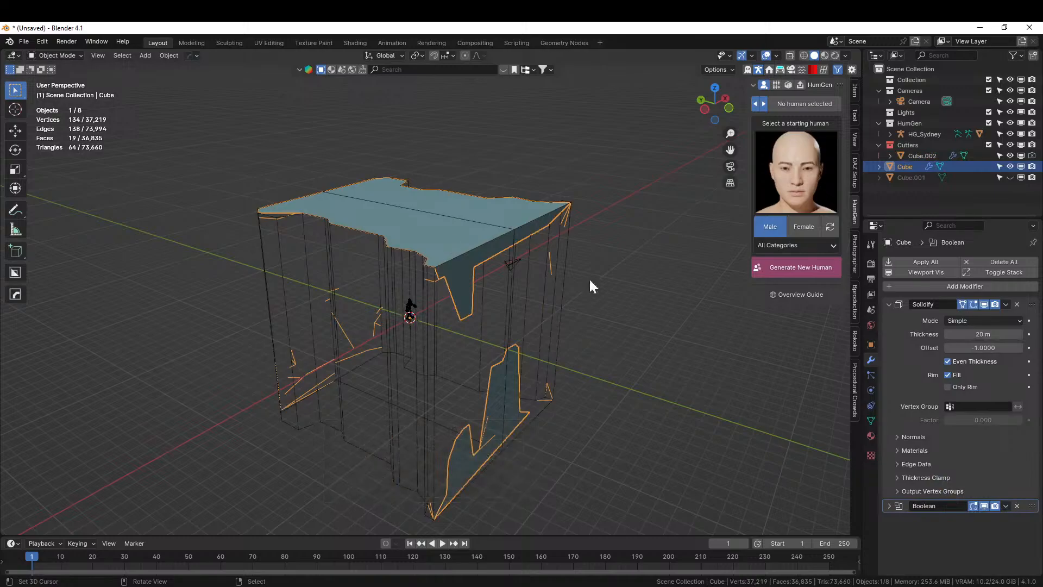
pyautogui.click(890, 505)
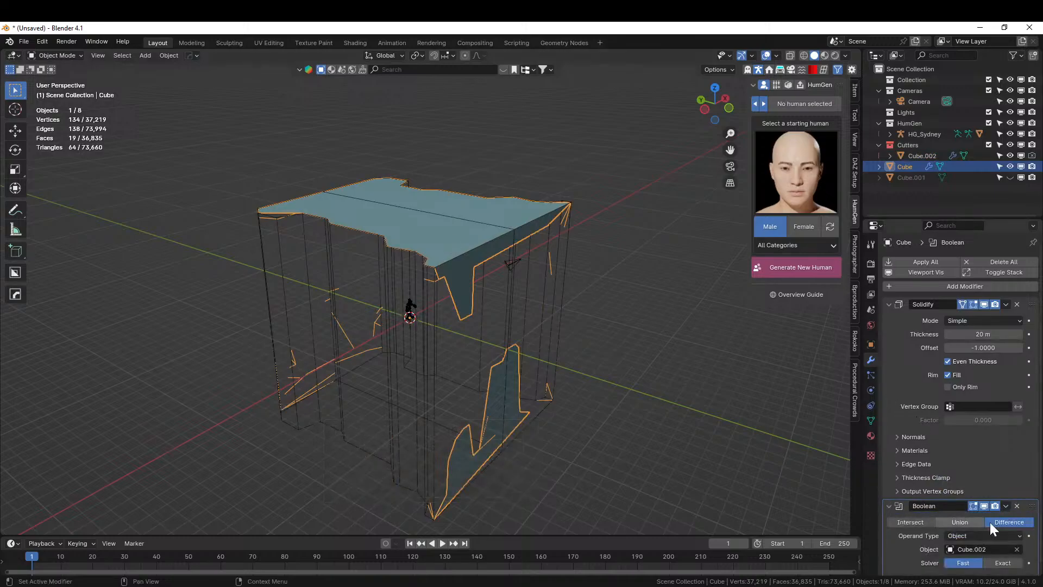
pyautogui.click(912, 522)
pyautogui.moveTo(651, 445); pyautogui.dragTo(814, 437, button='middle')
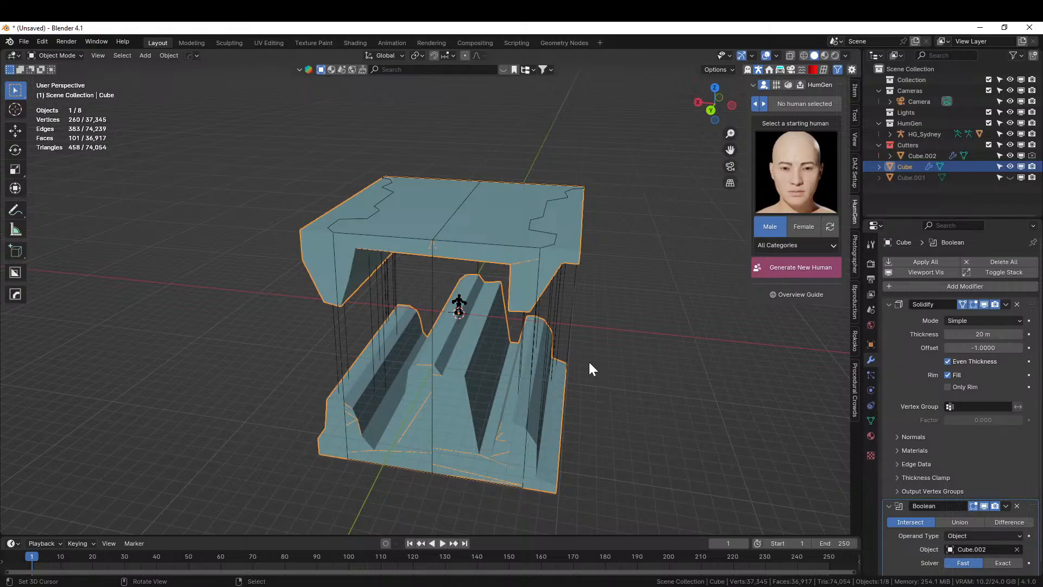
pyautogui.press('s')
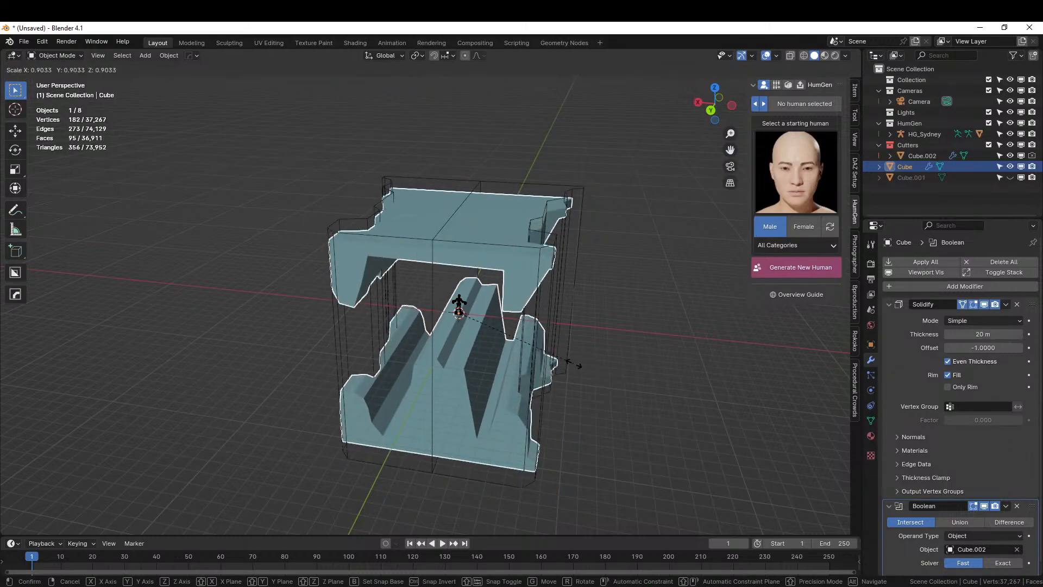
pyautogui.rightClick(528, 338)
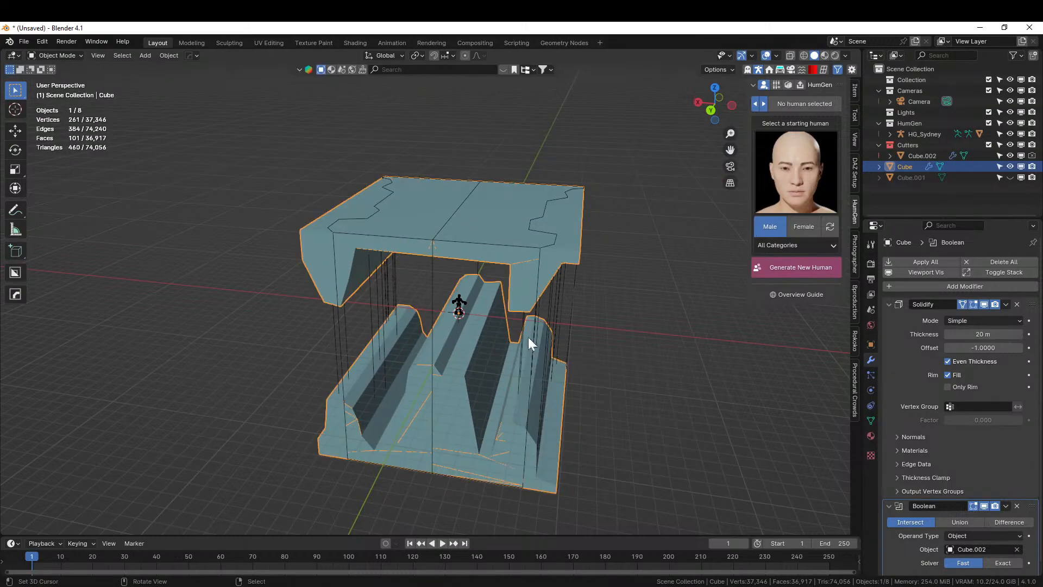
pyautogui.click(917, 177)
pyautogui.click(917, 156)
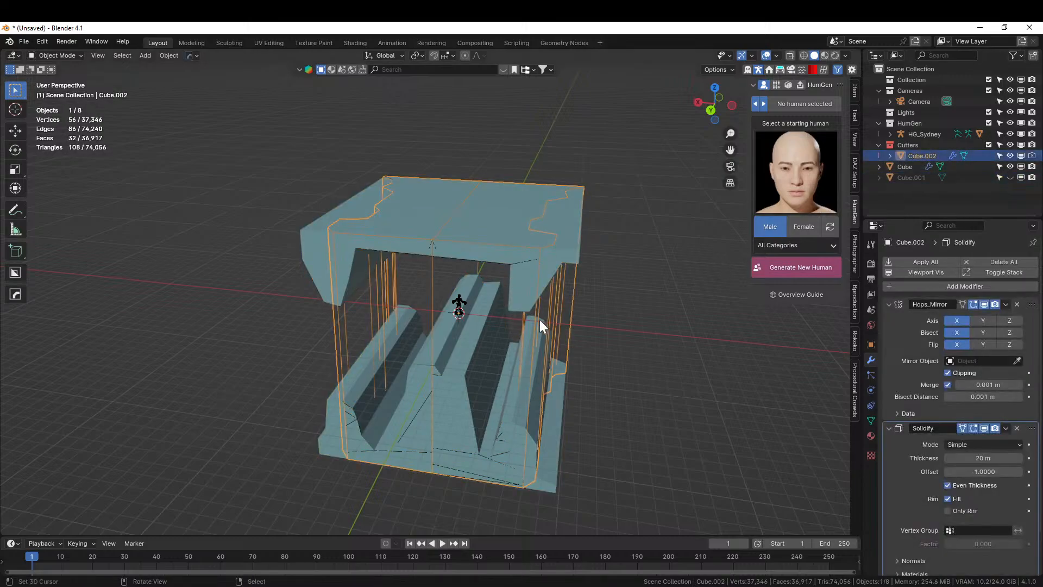
pyautogui.press('s')
pyautogui.click(619, 346)
# Step: Unhide the uncut side wall, Cube.001, in the viewport
pyautogui.moveTo(598, 354); pyautogui.dragTo(311, 295, button='middle')
pyautogui.scroll(2, 437, 332)
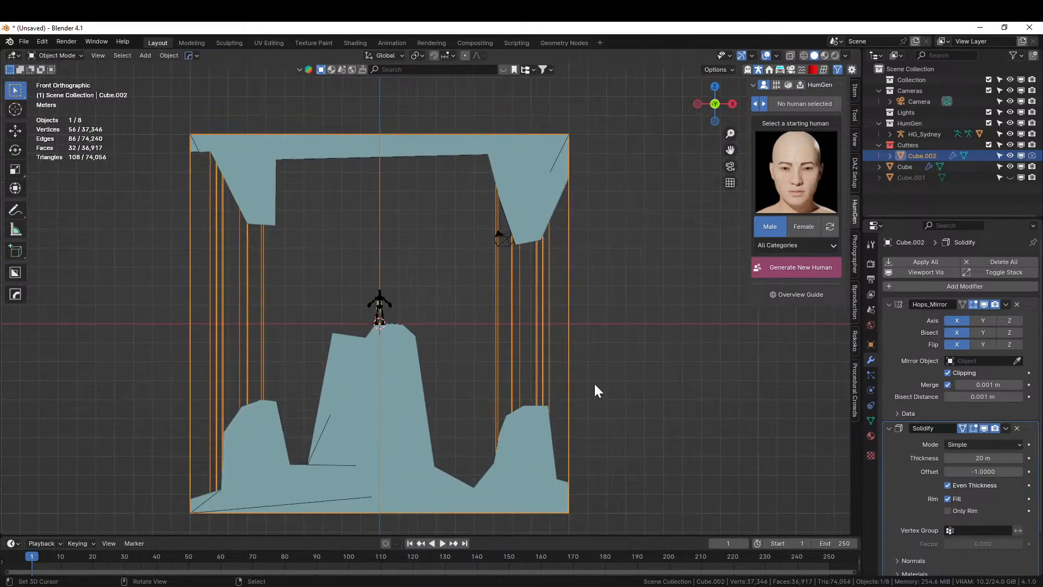
pyautogui.moveTo(470, 360); pyautogui.dragTo(831, 365, button='middle')
pyautogui.scroll(-4, 517, 365)
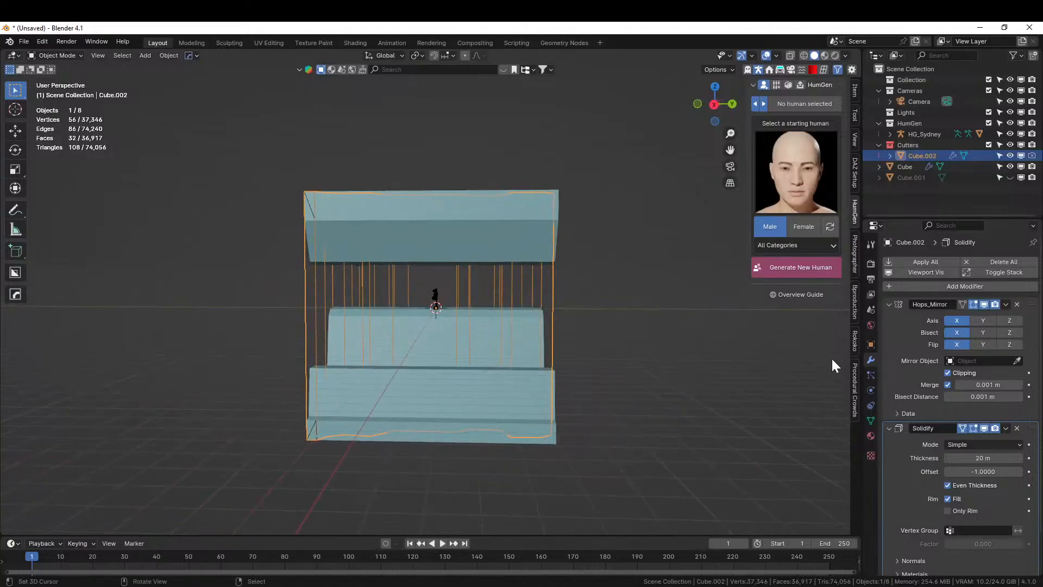
pyautogui.press('KP_1')
pyautogui.press('KP_3')
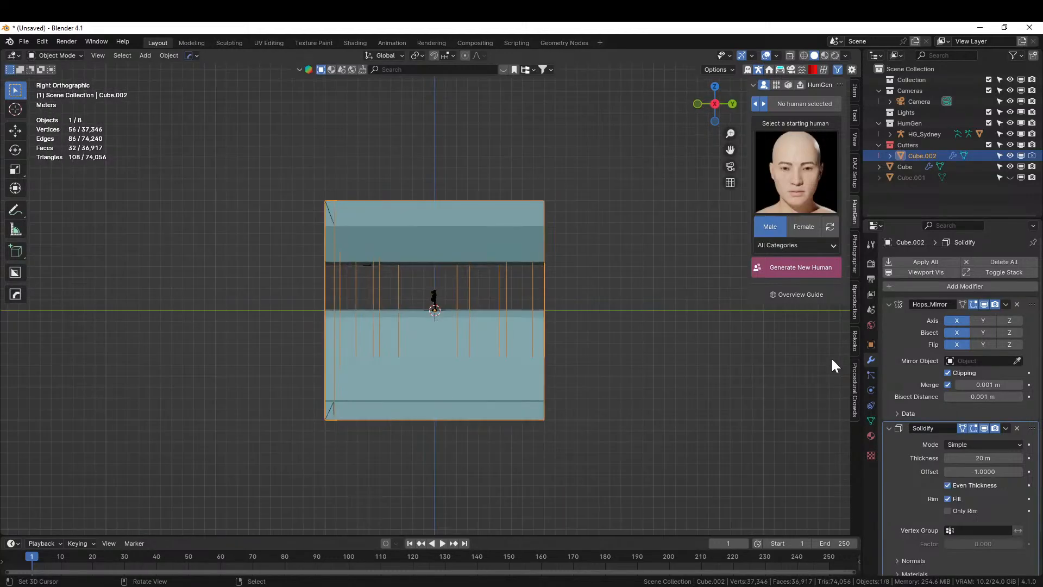
pyautogui.scroll(2, 831, 357)
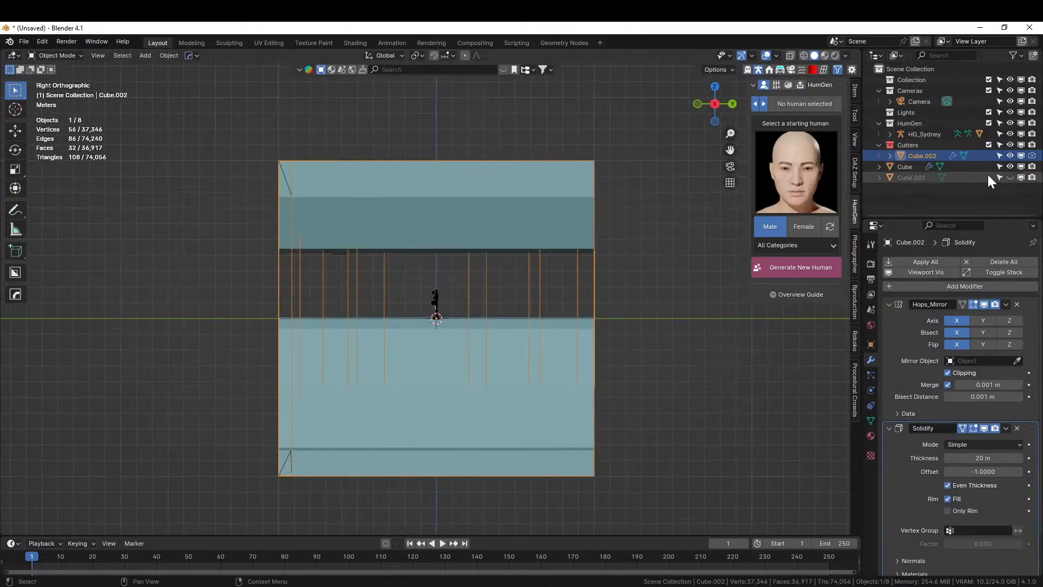
pyautogui.click(1010, 177)
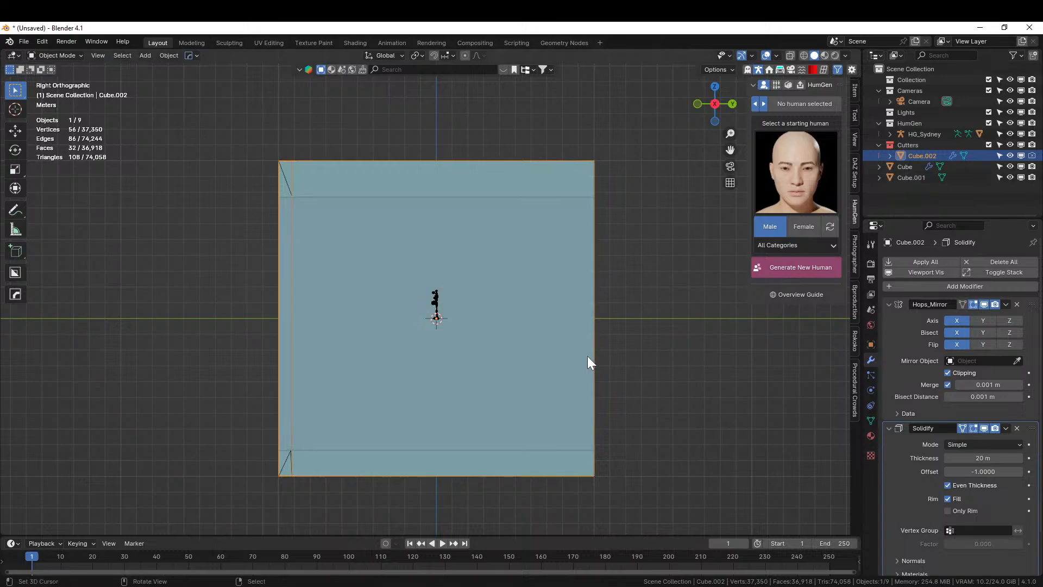
pyautogui.scroll(2, 588, 357)
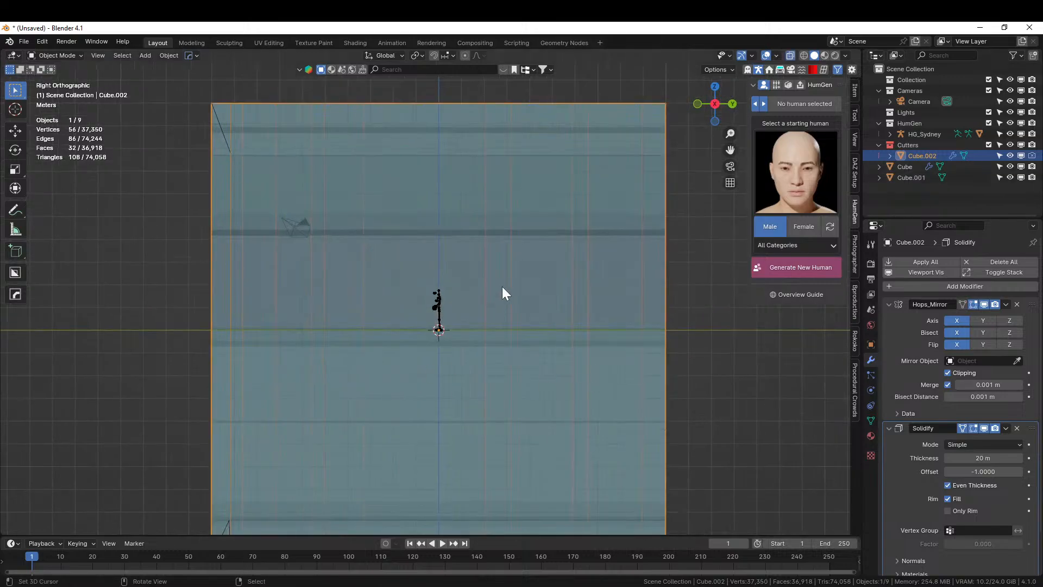
# Step: Select the side wall Cube.001 and enter Edit Mode on it in the right orthographic view
pyautogui.click(281, 179)
pyautogui.moveTo(285, 178); pyautogui.dragTo(419, 227, button='middle')
pyautogui.press('Tab')
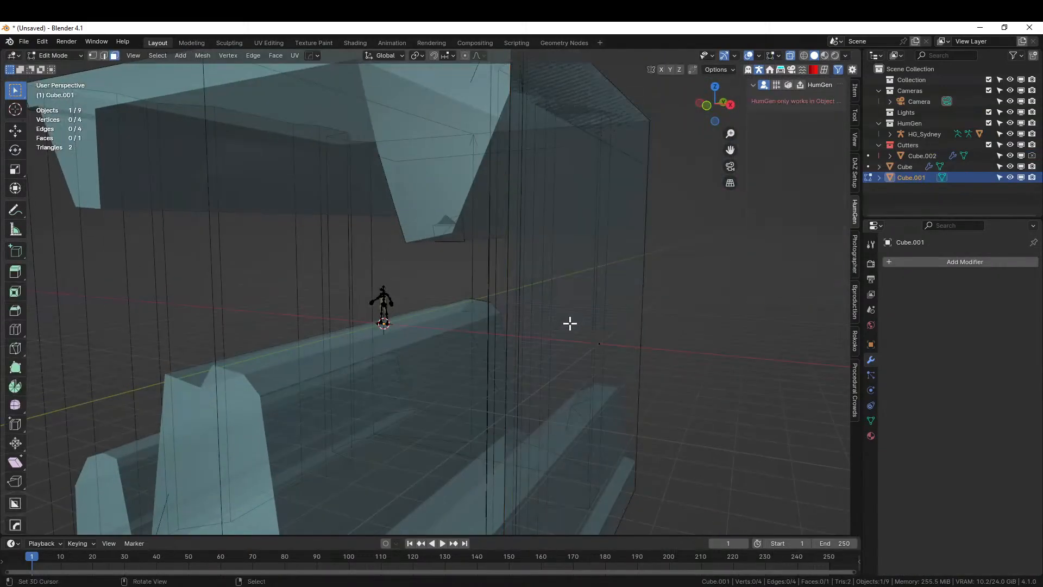
pyautogui.press('Tab')
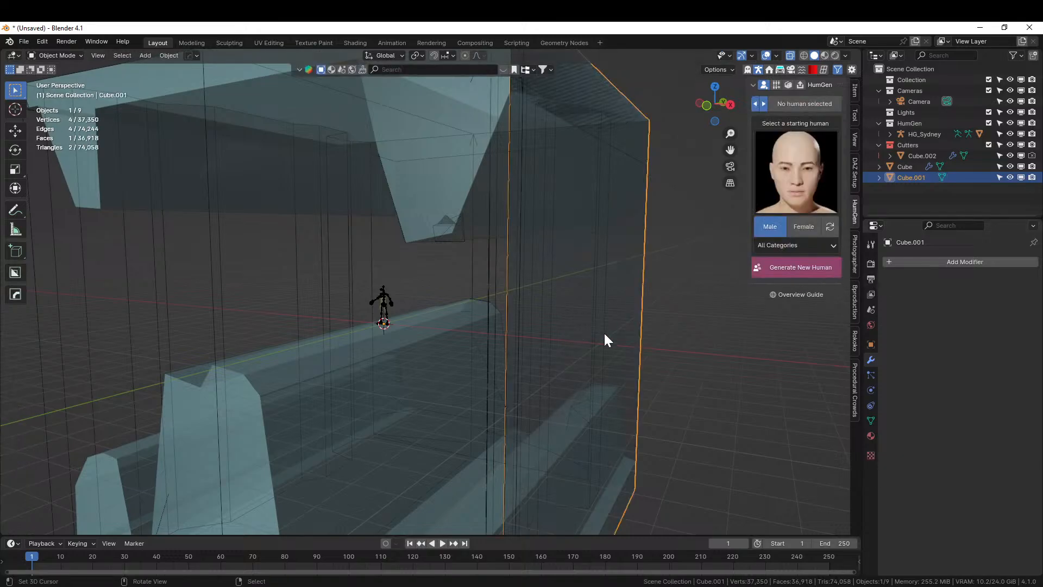
pyautogui.keyDown('alt'); pyautogui.moveTo(604, 331); pyautogui.dragTo(552, 346); pyautogui.keyUp('alt')
pyautogui.rightClick(444, 319)
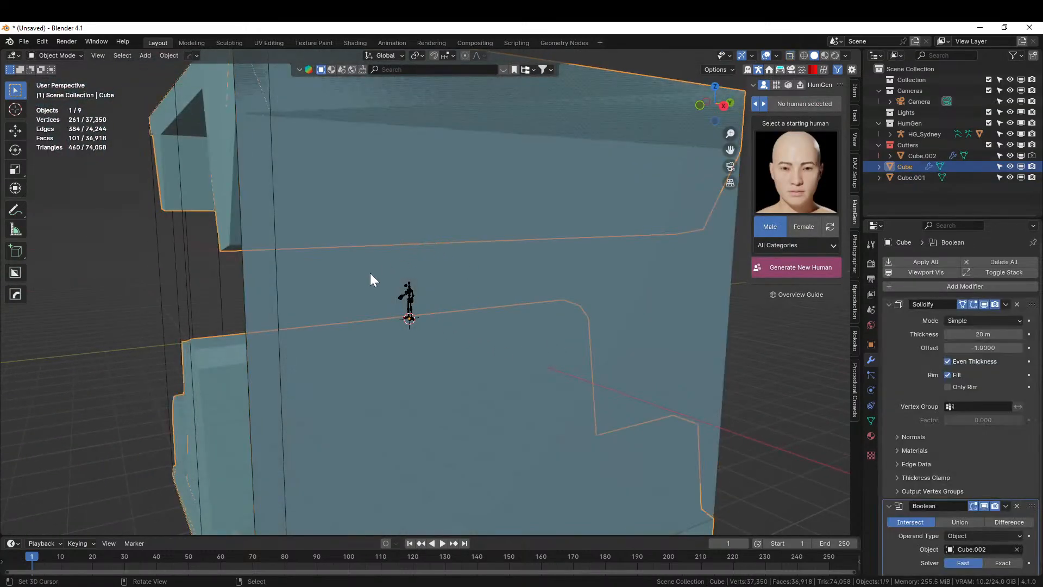
pyautogui.rightClick(356, 277)
pyautogui.press('Tab')
pyautogui.press('KP_3')
pyautogui.scroll(-1, 401, 294)
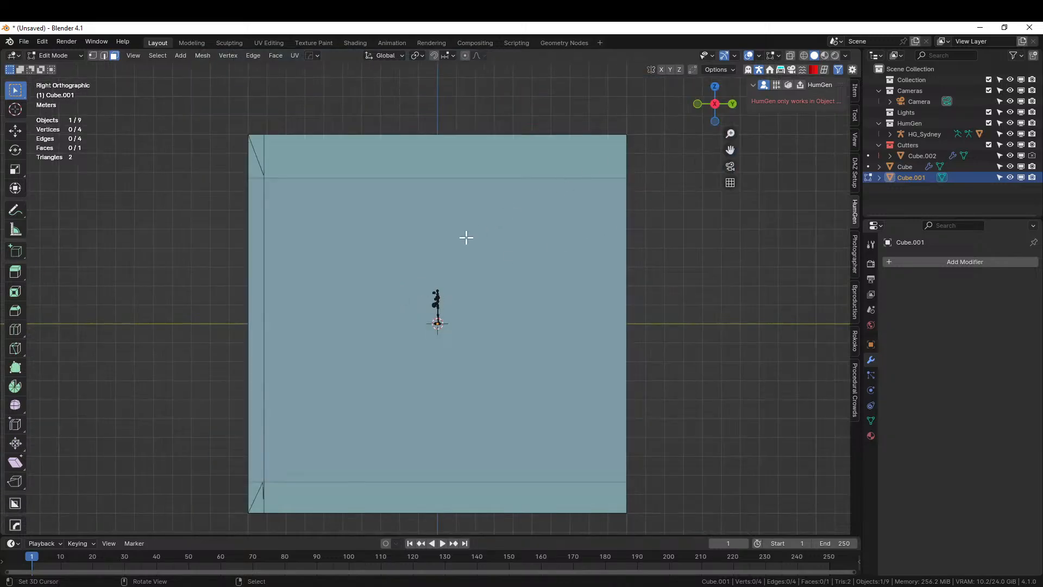
# Step: Knife-cut a gently uneven line across the full width of the side wall, just below the human reference's feet
pyautogui.hotkey('alt', 'z')
pyautogui.scroll(1, 366, 367)
pyautogui.press('k')
pyautogui.click(211, 339)
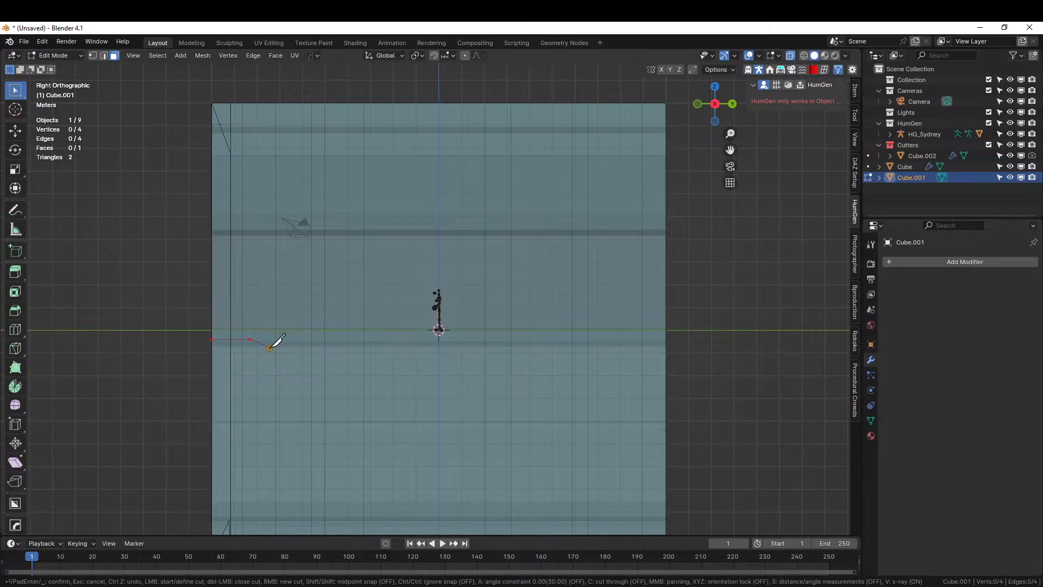
pyautogui.click(341, 339)
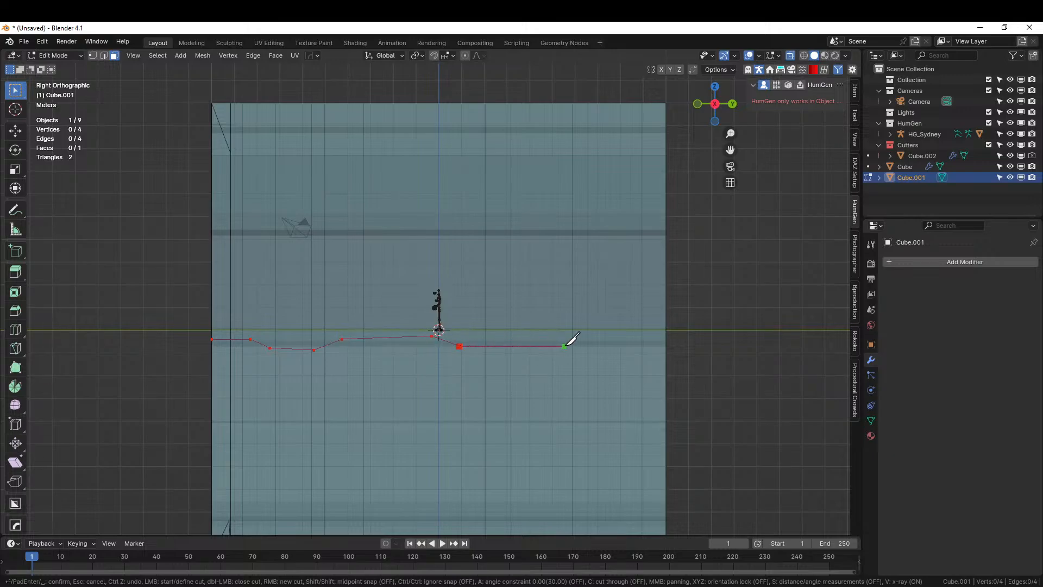
pyautogui.click(665, 346)
pyautogui.press('Return')
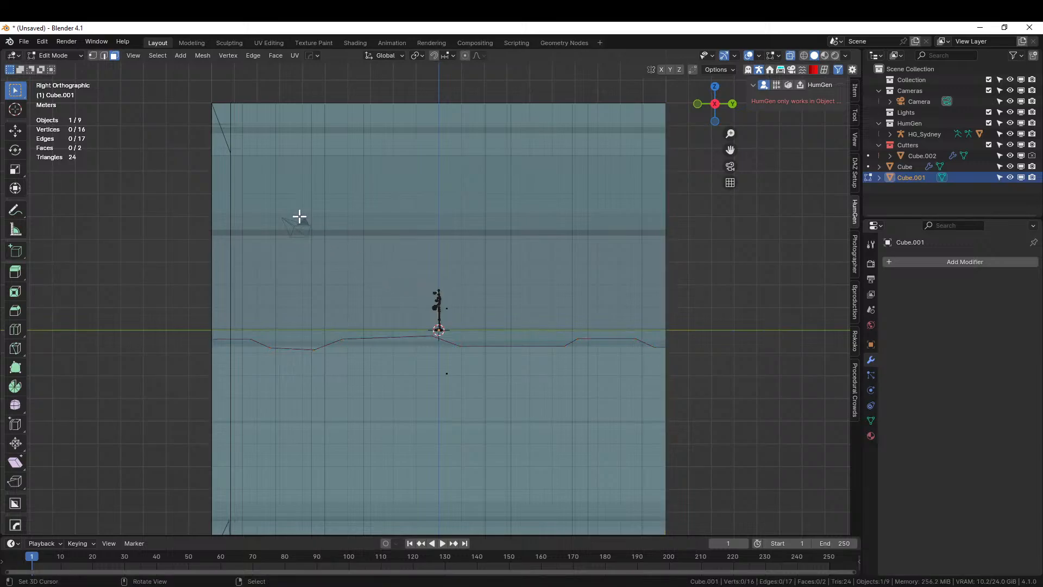
# Step: Delete the face above the uneven cut on the side wall Cube.001
pyautogui.moveTo(313, 251)
pyautogui.mouseDown(button='middle')
pyautogui.moveTo(391, 263)
pyautogui.moveTo(315, 251)
pyautogui.mouseUp(button='middle')
pyautogui.scroll(-4, 313, 254)
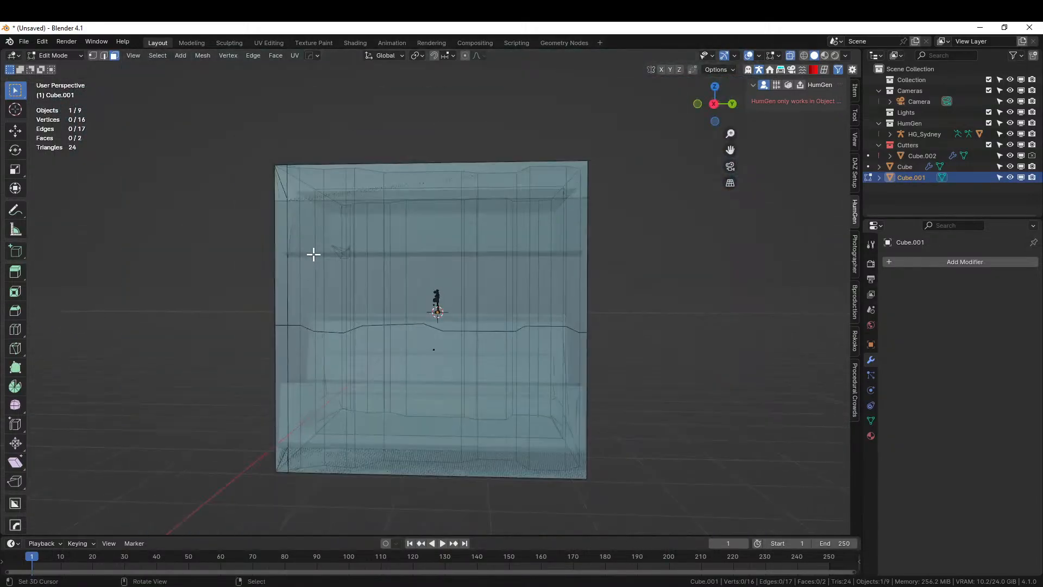
pyautogui.press('Tab')
pyautogui.moveTo(361, 269); pyautogui.dragTo(395, 298, button='middle')
pyautogui.rightClick(362, 255)
pyautogui.rightClick(457, 288)
pyautogui.press('Tab')
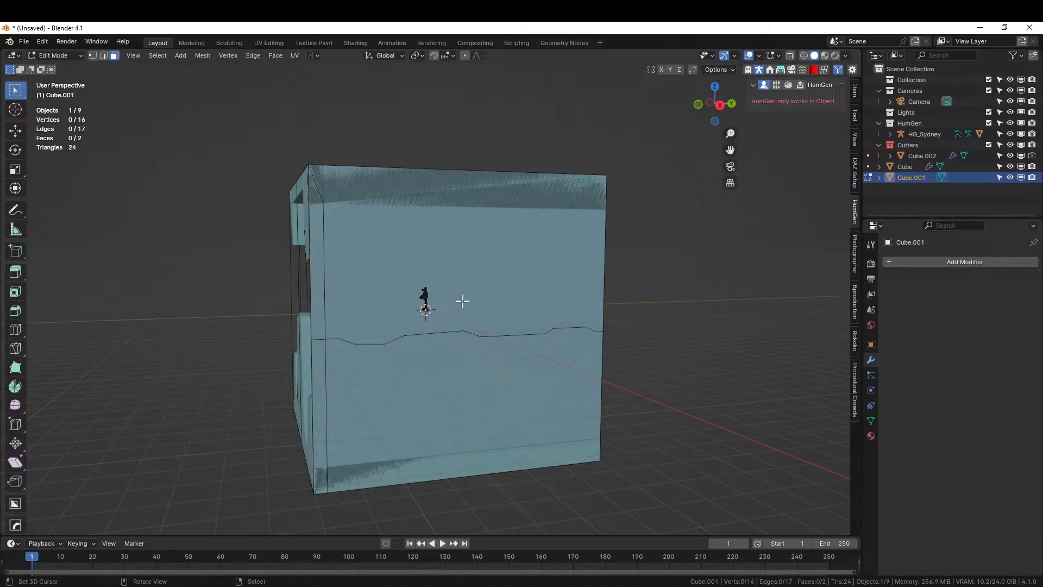
pyautogui.rightClick(488, 286)
pyautogui.press('x')
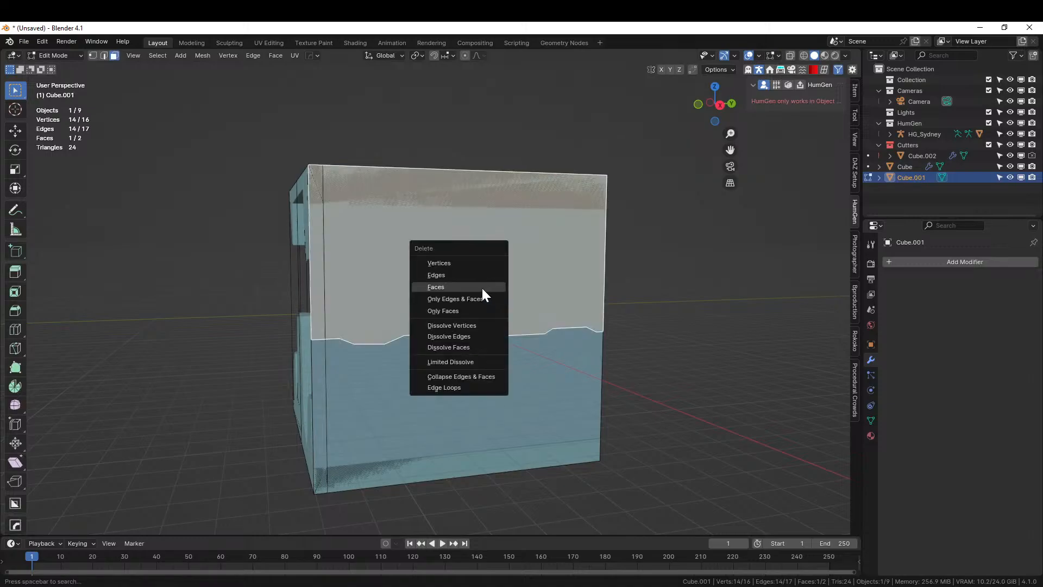
pyautogui.click(482, 287)
# Step: Add a HOps Solidify to the remaining side wall, Cube.001, extending it across the block in Object Mode
pyautogui.moveTo(530, 328); pyautogui.dragTo(516, 387, button='middle')
pyautogui.rightClick(516, 386)
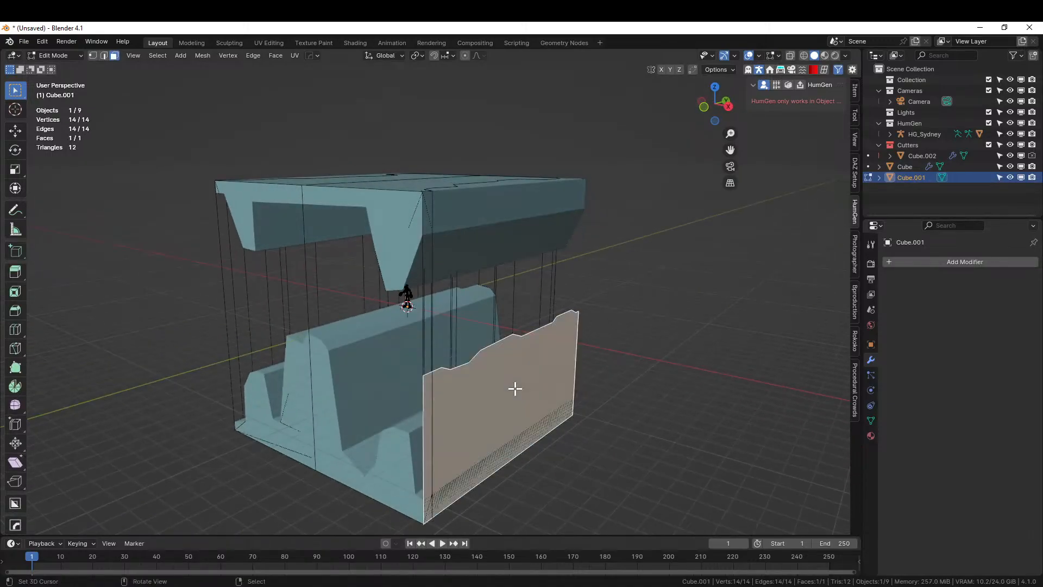
pyautogui.press('q')
pyautogui.press('Tab')
pyautogui.press('q')
pyautogui.click(510, 392)
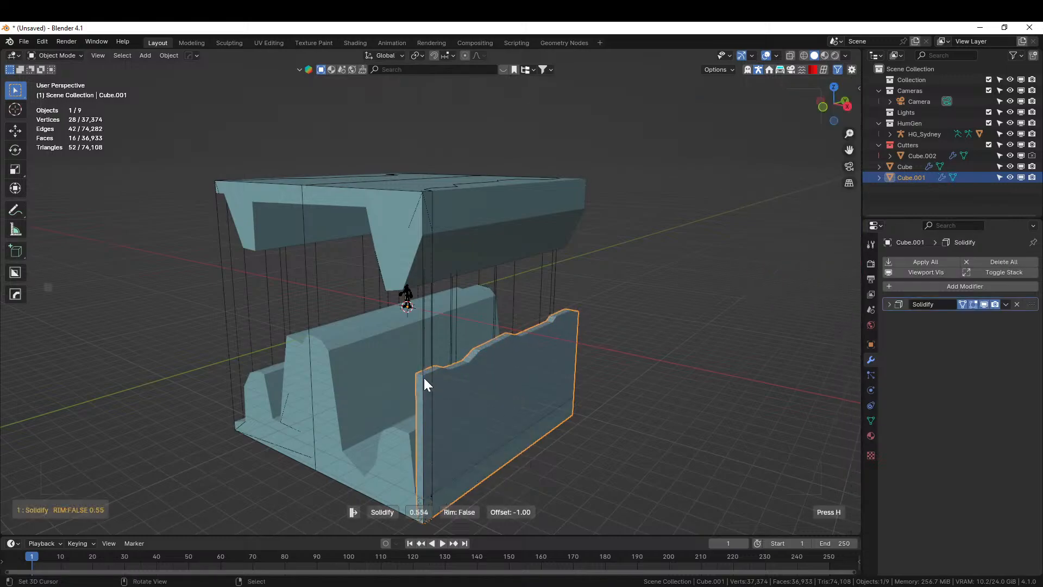
pyautogui.click(477, 488)
# Step: Expand the side wall's Solidify modifier settings and set the thickness to 20 m
pyautogui.press('n')
pyautogui.click(888, 304)
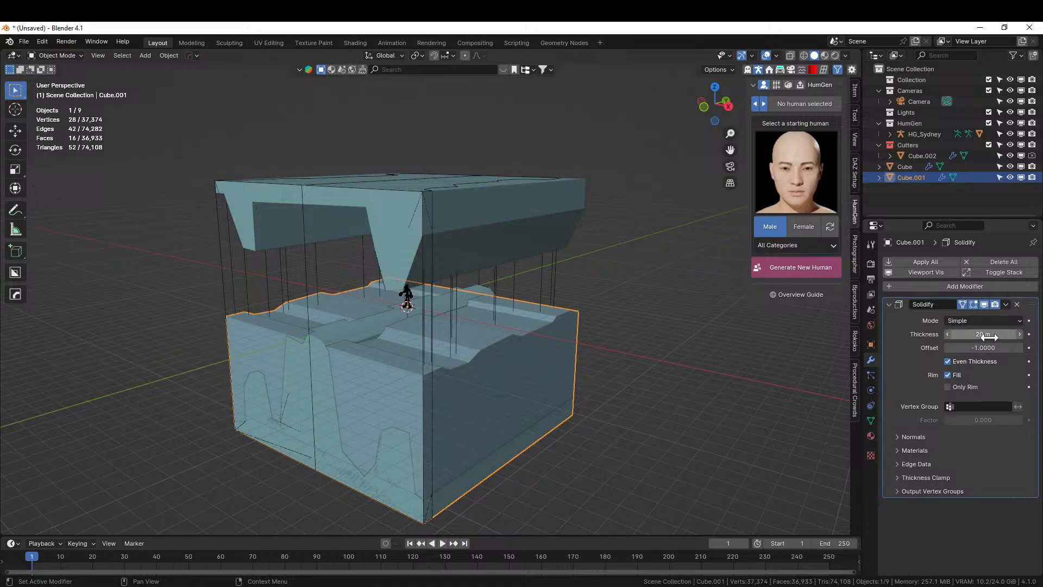
pyautogui.press('Tab')
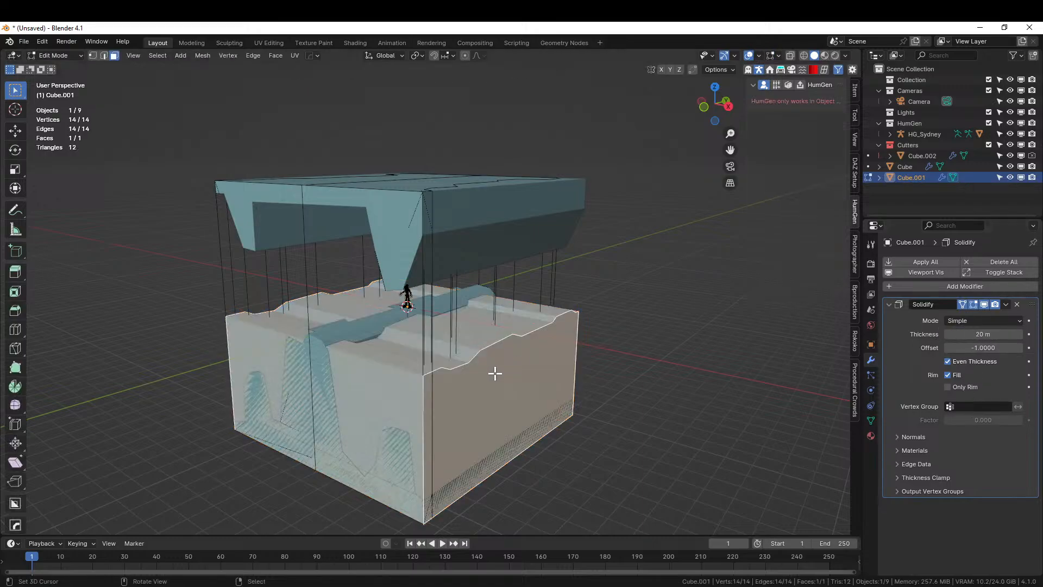
pyautogui.press('Tab')
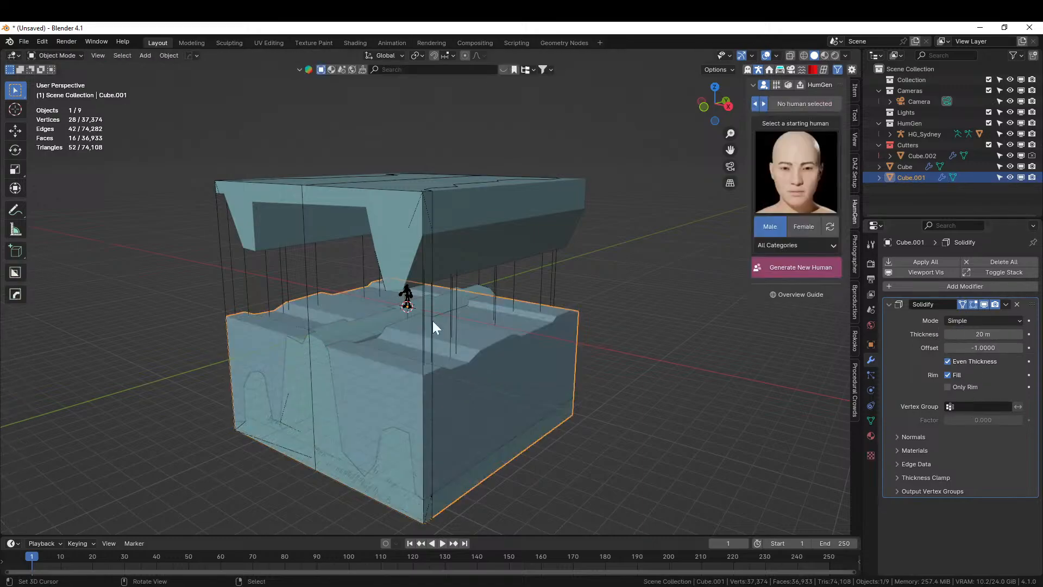
# Step: Try joining Cube.001 to Cube with a HOps Union boolean and switching that Boolean.001 modifier to Intersect
pyautogui.keyDown('shift'); pyautogui.click(331, 328); pyautogui.keyUp('shift')
pyautogui.press('ctrl+KP_Add')
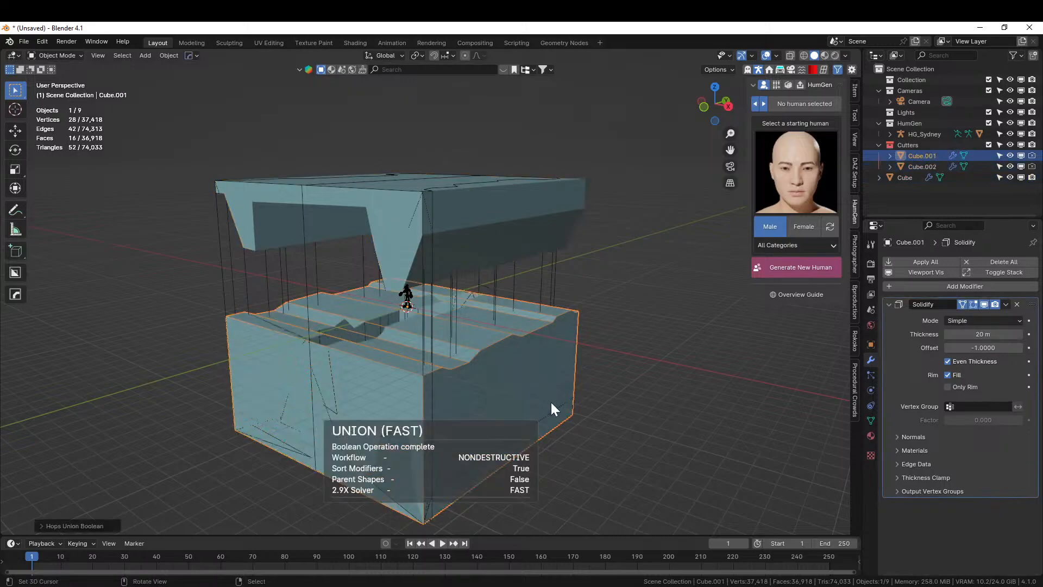
pyautogui.click(415, 217)
pyautogui.scroll(-2, 948, 513)
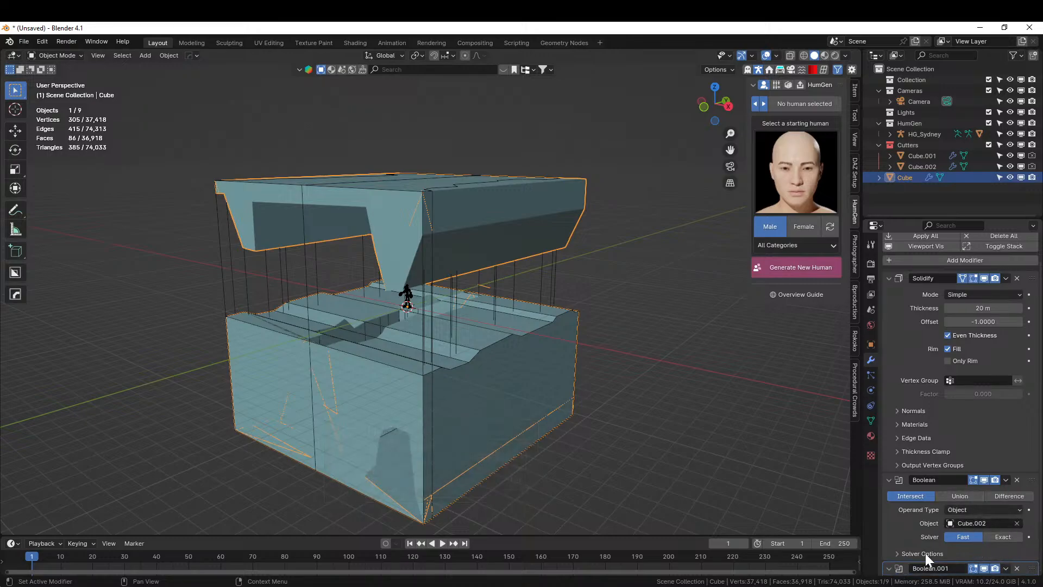
pyautogui.scroll(-3, 918, 556)
pyautogui.click(910, 517)
pyautogui.moveTo(760, 494); pyautogui.dragTo(531, 482, button='middle')
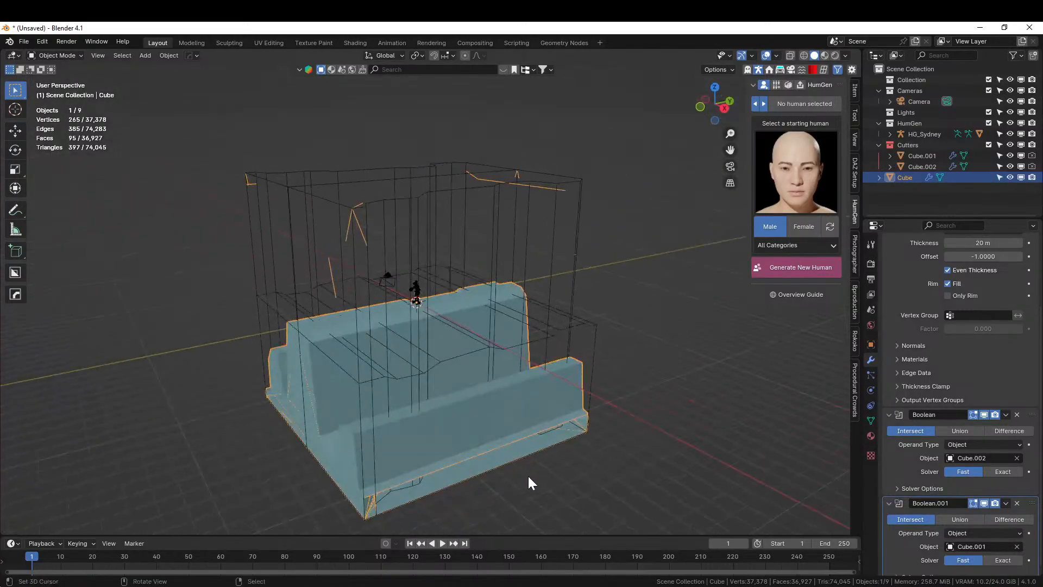
# Step: Undo the Intersect and Union boolean changes between Cube and the solidified side wall Cube.001
pyautogui.hotkey('alt', 'z')
pyautogui.hotkey('alt', 'z')
pyautogui.hotkey('alt', 'z')
pyautogui.hotkey('alt', 'z')
pyautogui.hotkey('alt', 'z')
pyautogui.hotkey('alt', 'z')
pyautogui.hotkey('alt', 'z')
pyautogui.hotkey('ctrl', 'z')
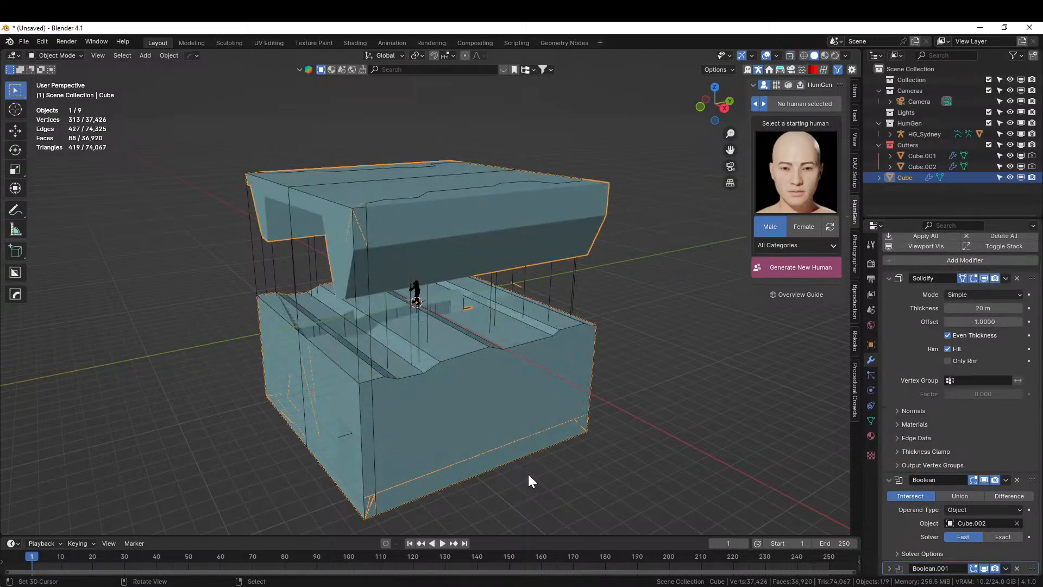
pyautogui.hotkey('ctrl', 'z')
pyautogui.hotkey('ctrl', 'z')
pyautogui.hotkey('ctrl', 'z')
pyautogui.press('Tab')
pyautogui.press('Tab')
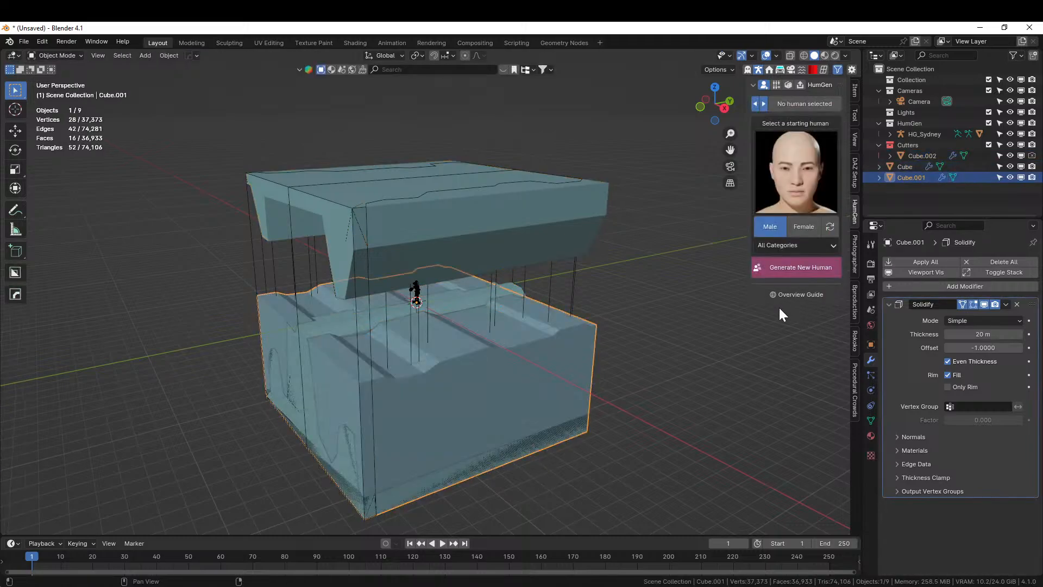
# Step: Undo the Solidify on the side wall Cube.001 and return to editing its mesh
pyautogui.moveTo(632, 293); pyautogui.dragTo(606, 293, button='middle')
pyautogui.hotkey('ctrl', 'z')
pyautogui.hotkey('ctrl', 'z')
pyautogui.press('Tab')
pyautogui.hotkey('ctrl', 'z')
# Step: Knife-cut a stepped outline with a deep dip and a narrow upward notch across the upper face of side wall Cube.001 in right view
pyautogui.press('KP_3')
pyautogui.press('k')
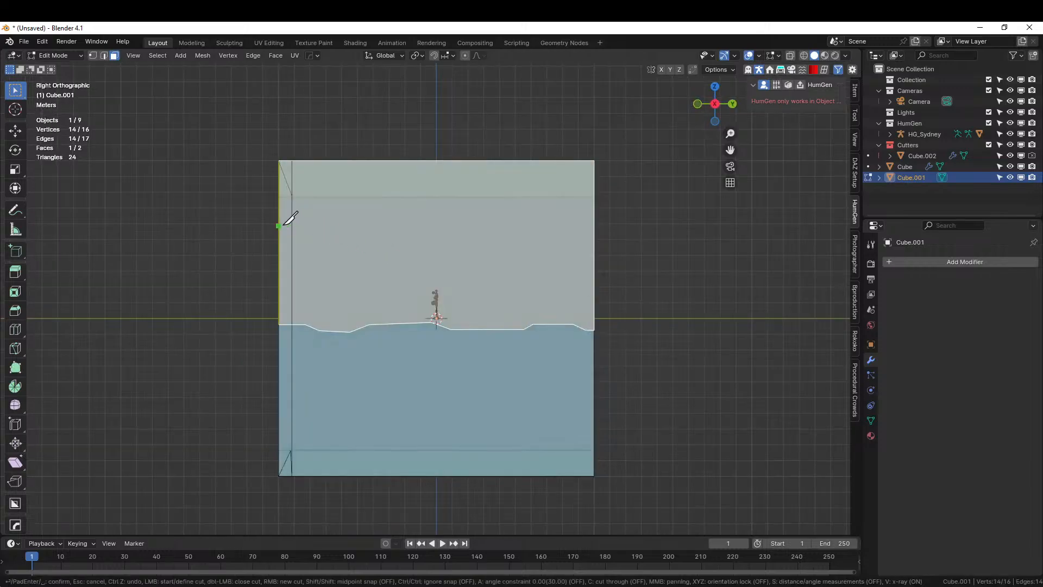
pyautogui.click(284, 218)
pyautogui.click(436, 236)
pyautogui.click(450, 204)
pyautogui.click(452, 181)
pyautogui.click(472, 181)
pyautogui.click(471, 205)
pyautogui.click(478, 232)
pyautogui.click(522, 242)
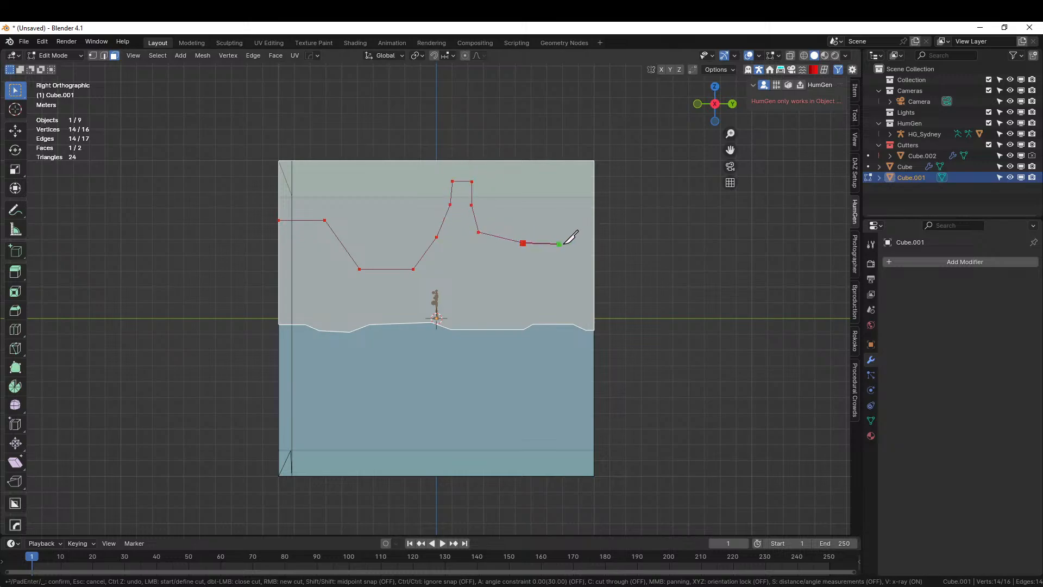
pyautogui.click(594, 242)
pyautogui.press('Return')
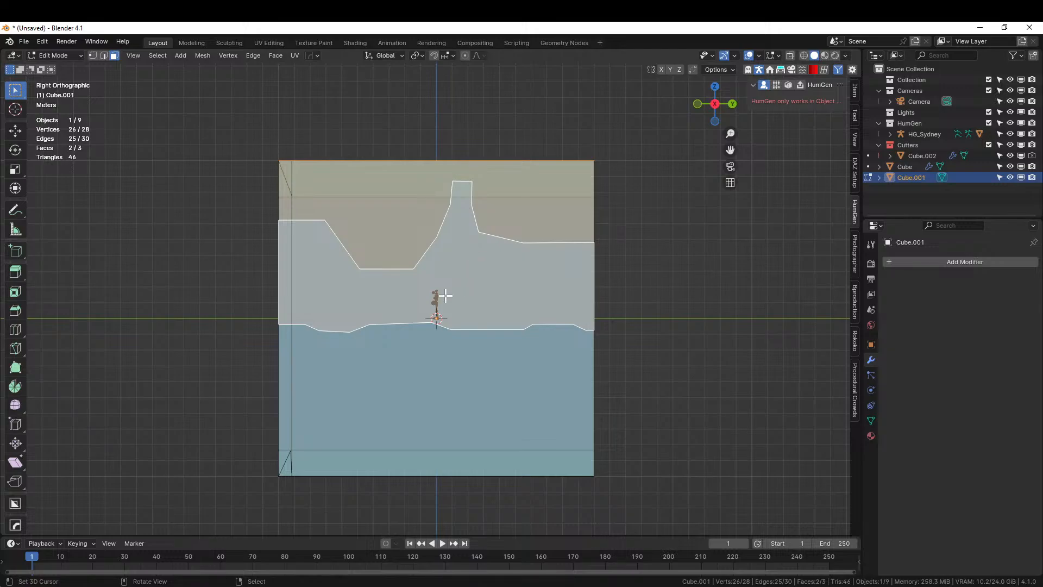
# Step: Delete the face between the two jagged cuts of the side wall and return to Object Mode
pyautogui.moveTo(428, 316); pyautogui.dragTo(465, 326, button='middle')
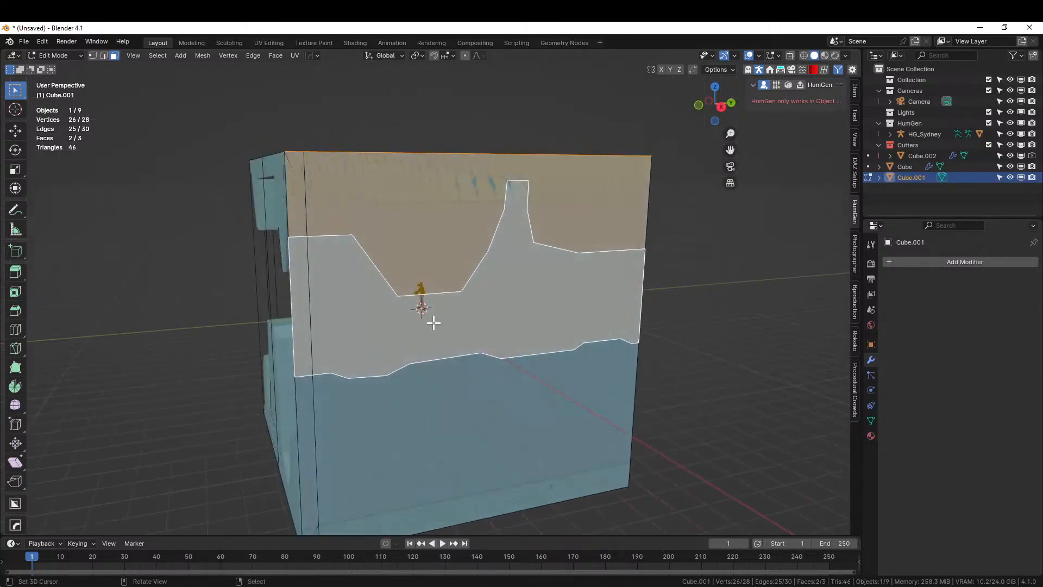
pyautogui.click(526, 315)
pyautogui.press('x')
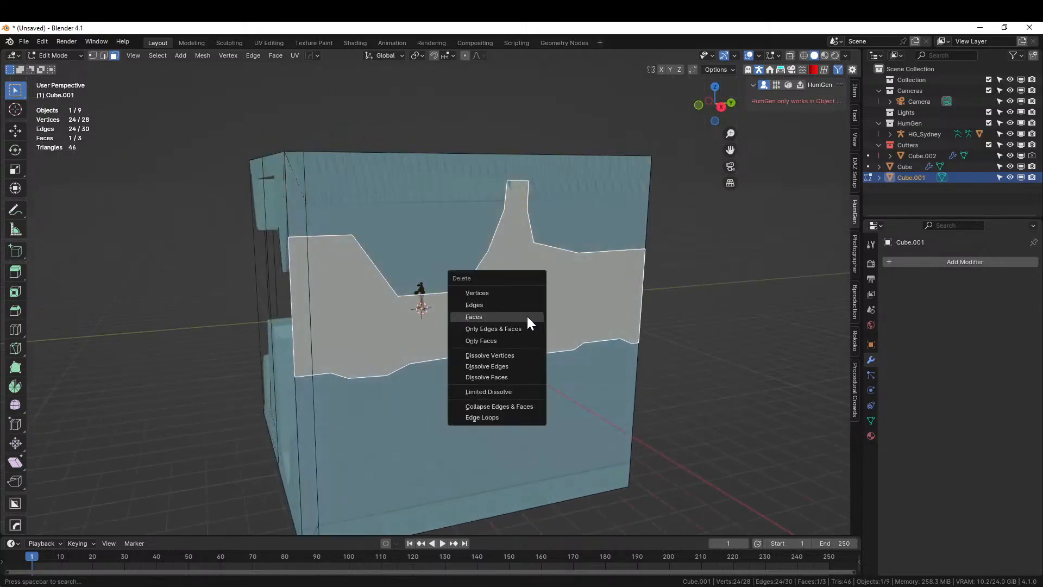
pyautogui.click(521, 316)
pyautogui.press('Tab')
# Step: Add a HOps Solidify to the split side wall Cube.001 and set its thickness to 20 m
pyautogui.moveTo(527, 315); pyautogui.dragTo(586, 309, button='middle')
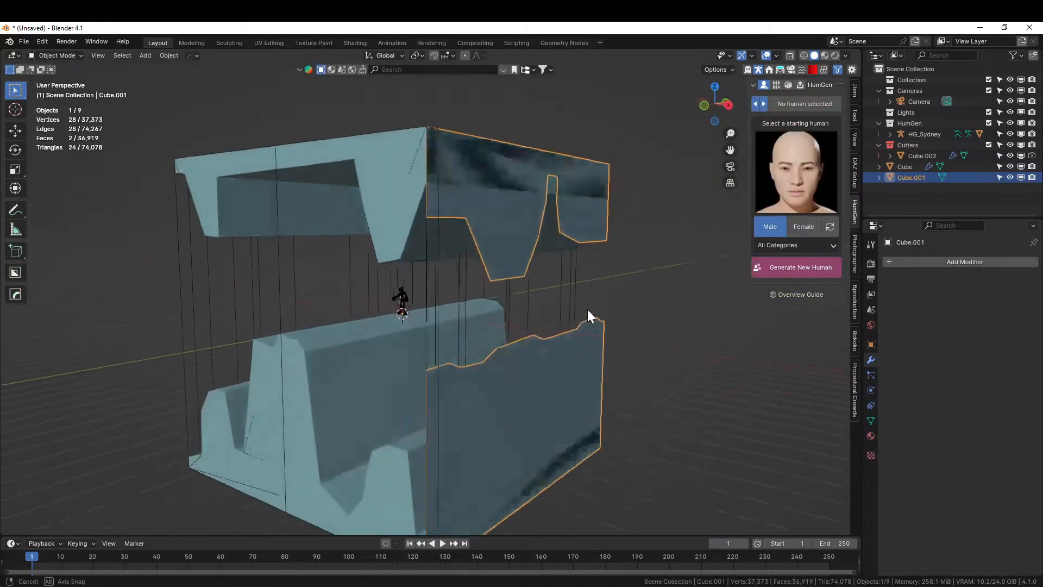
pyautogui.press('q')
pyautogui.click(555, 404)
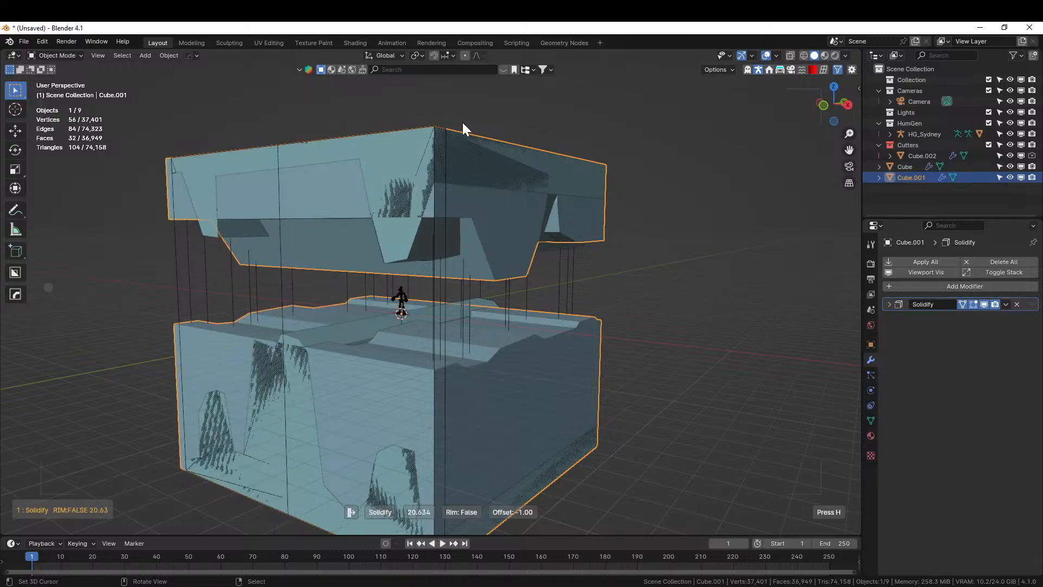
pyautogui.press('n')
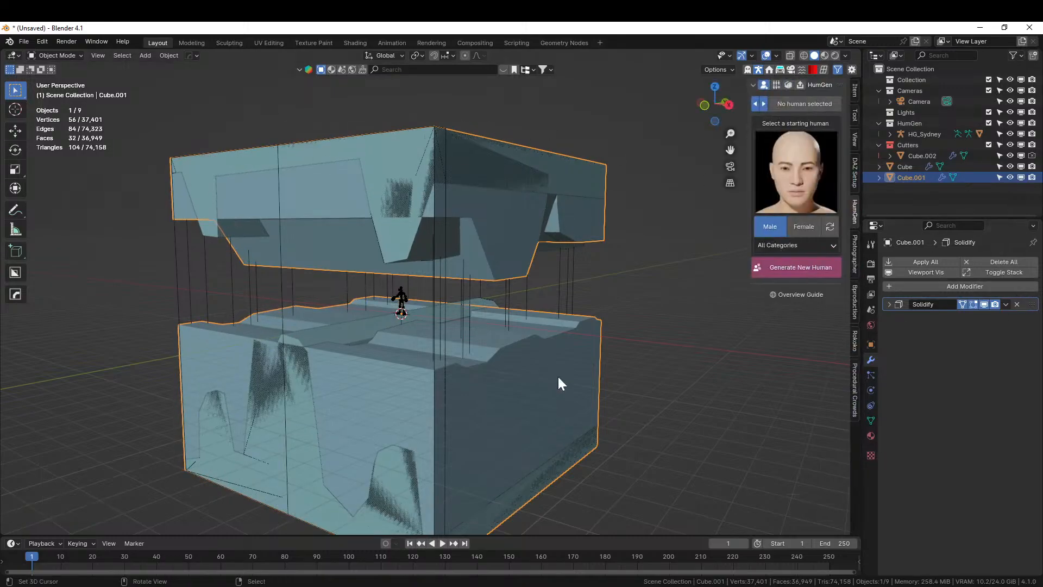
pyautogui.click(889, 304)
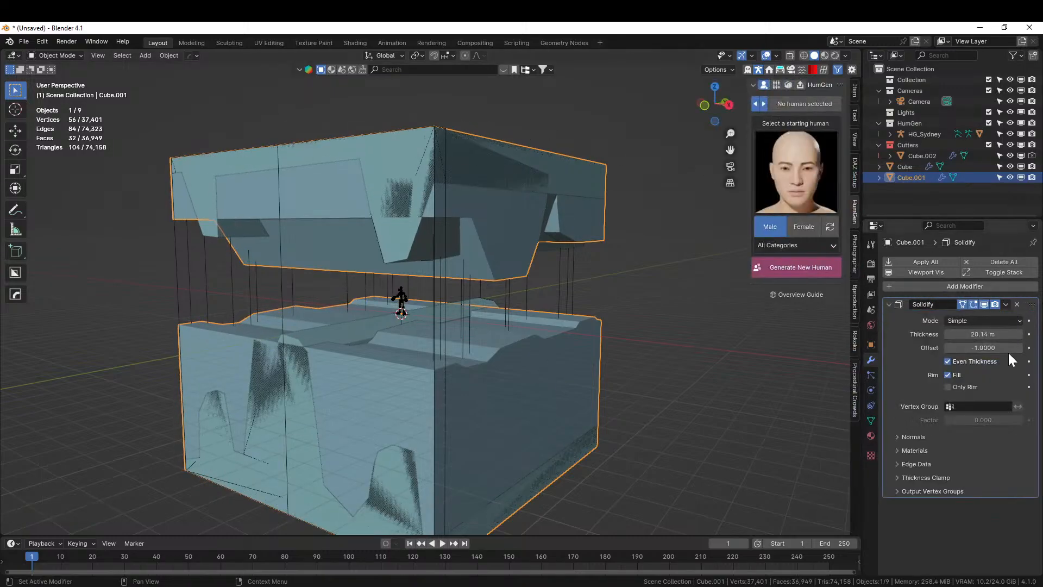
pyautogui.click(1005, 334)
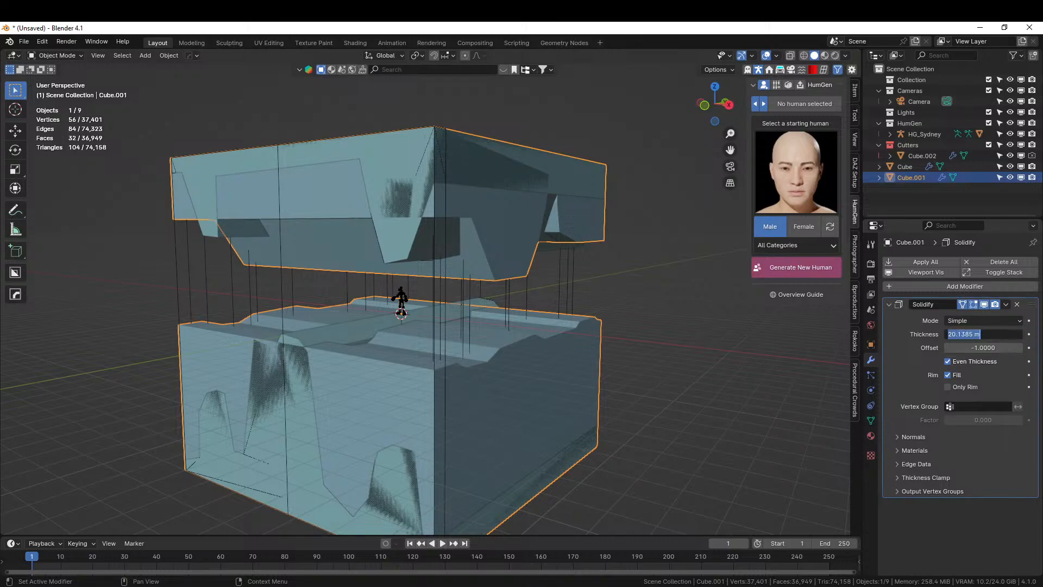
pyautogui.write('20')
pyautogui.press('Return')
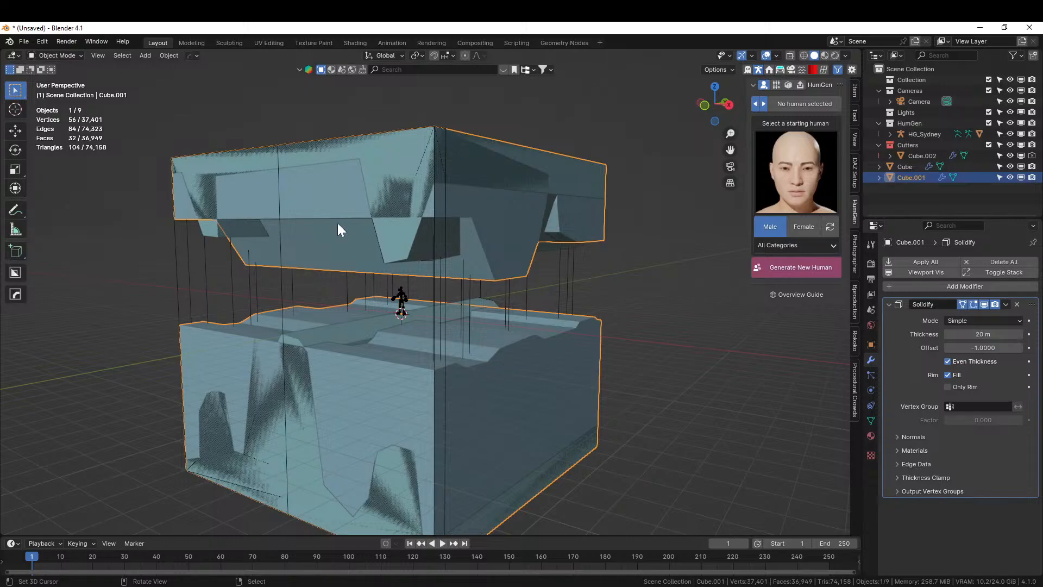
# Step: Try adding Cube to Cube.001 with a HOps Union boolean and switching that Boolean modifier to Intersect
pyautogui.click(268, 366)
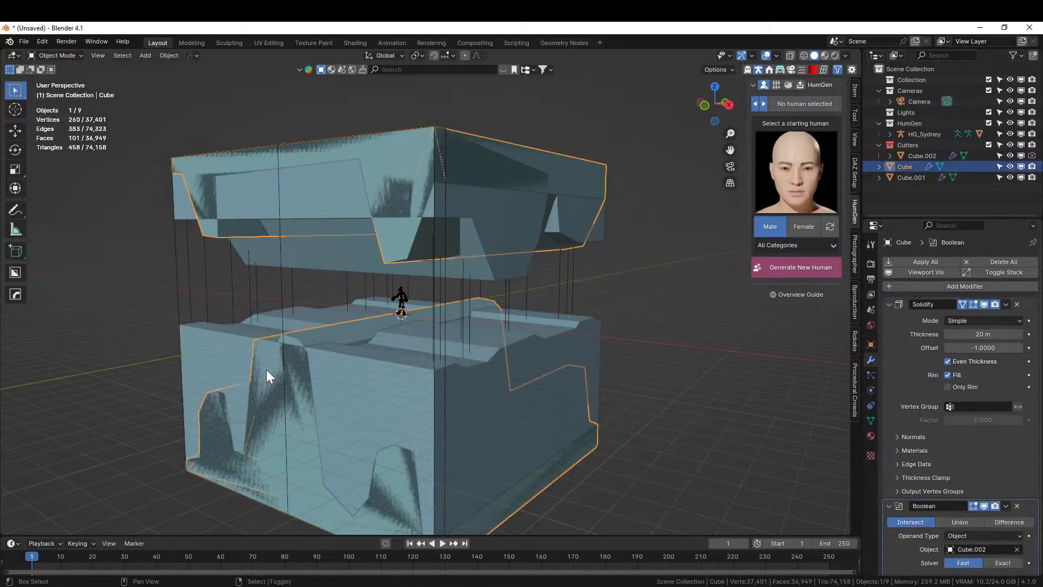
pyautogui.keyDown('shift'); pyautogui.click(181, 355); pyautogui.keyUp('shift')
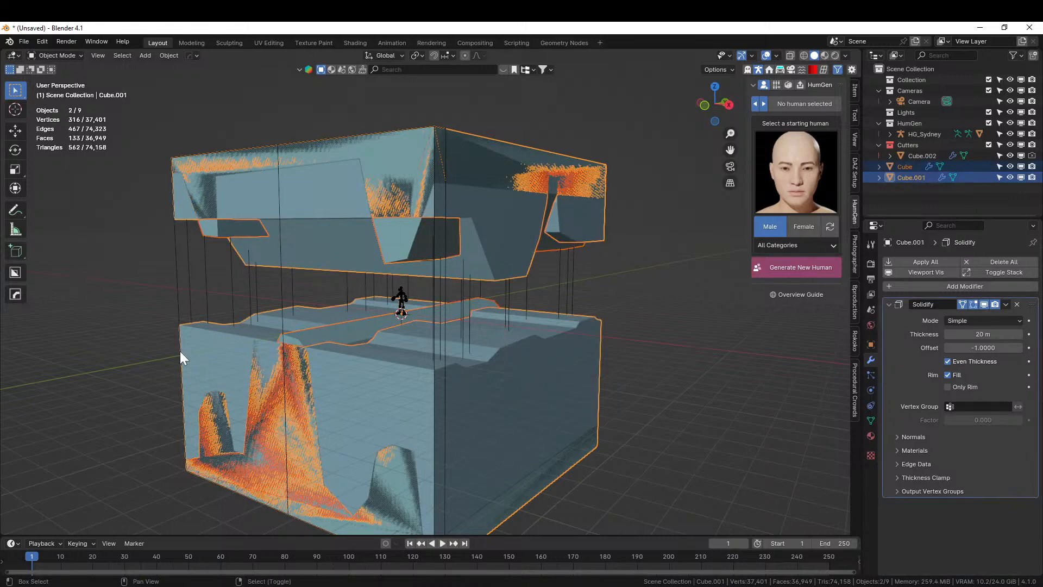
pyautogui.press('ctrl+KP_Add')
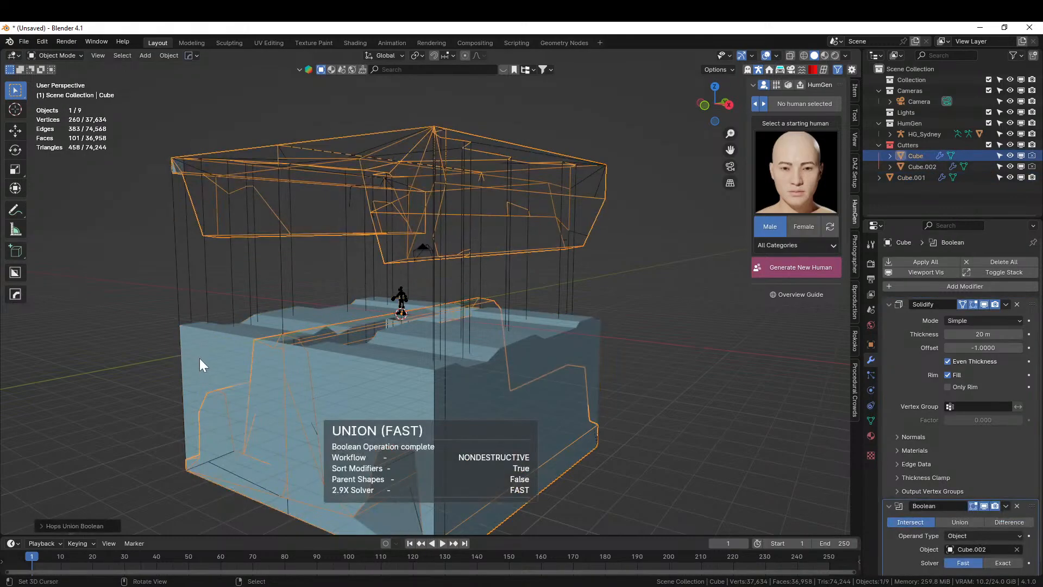
pyautogui.click(200, 347)
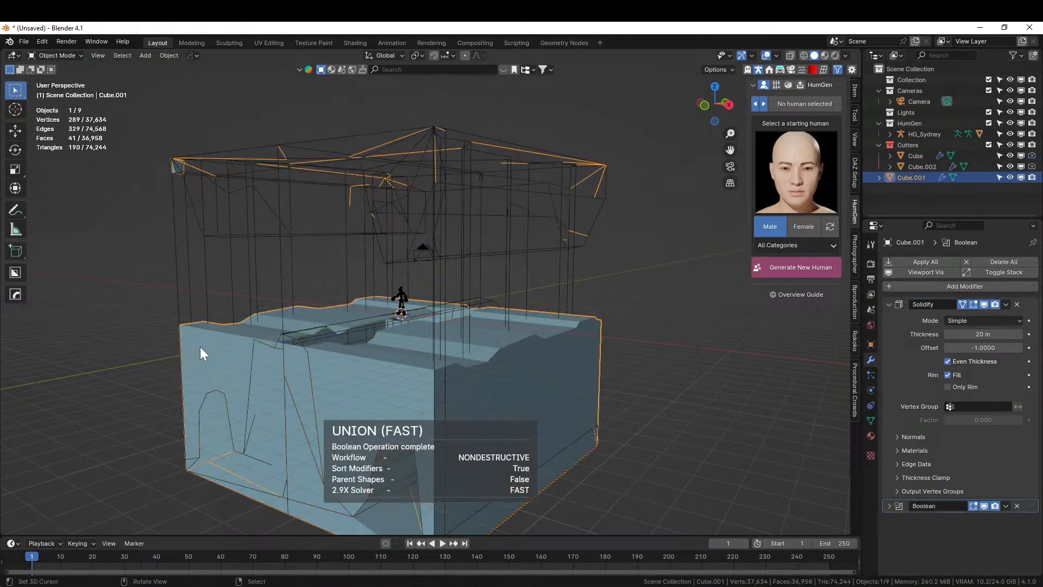
pyautogui.click(887, 506)
pyautogui.click(909, 521)
pyautogui.moveTo(747, 471); pyautogui.dragTo(413, 437, button='middle')
# Step: Undo the Intersect and Union boolean that used Cube as the cutter for Cube.001
pyautogui.hotkey('ctrl', 'z')
pyautogui.hotkey('ctrl', 'z')
pyautogui.hotkey('ctrl', 'z')
pyautogui.hotkey('ctrl', 'z')
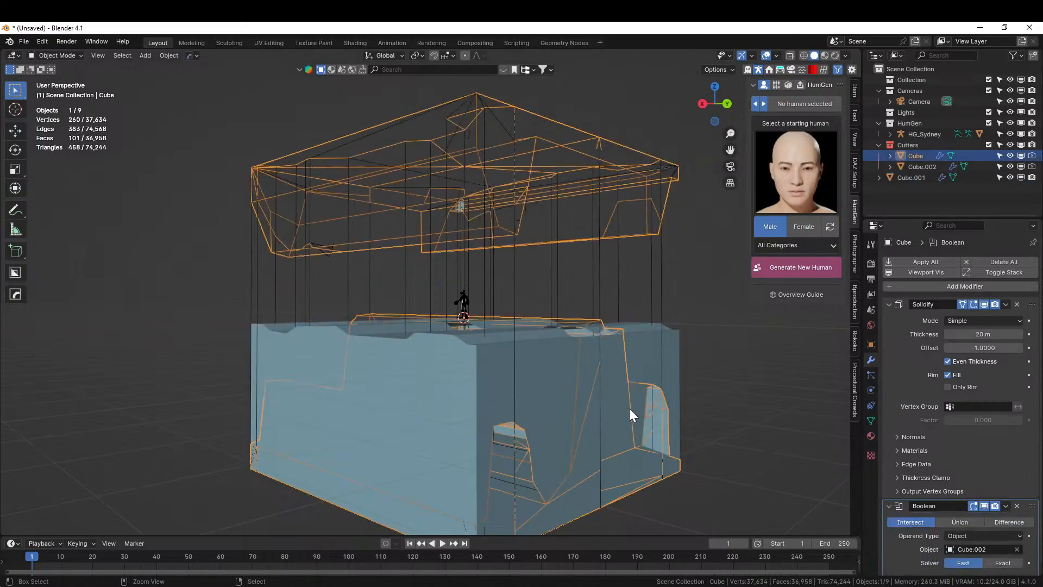
pyautogui.moveTo(614, 408); pyautogui.dragTo(570, 369, button='middle')
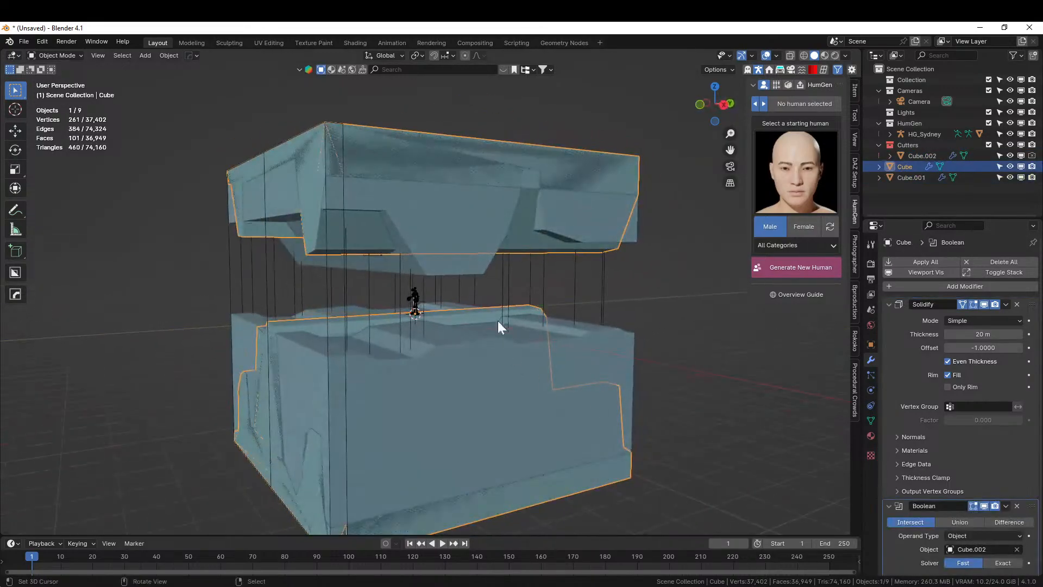
# Step: Add Cube.001 to Cube as a cutter with a HOps Union boolean, keeping Cube as the active object
pyautogui.click(452, 251)
pyautogui.moveTo(353, 326); pyautogui.dragTo(311, 346, button='middle')
pyautogui.keyDown('shift'); pyautogui.click(302, 344); pyautogui.keyUp('shift')
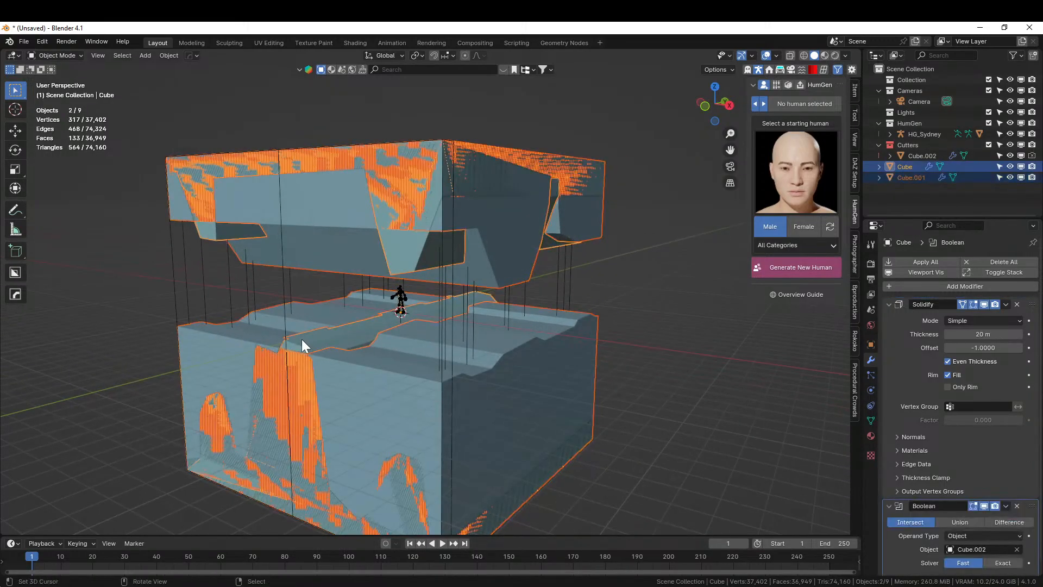
pyautogui.press('ctrl+KP_Add')
pyautogui.click(354, 377)
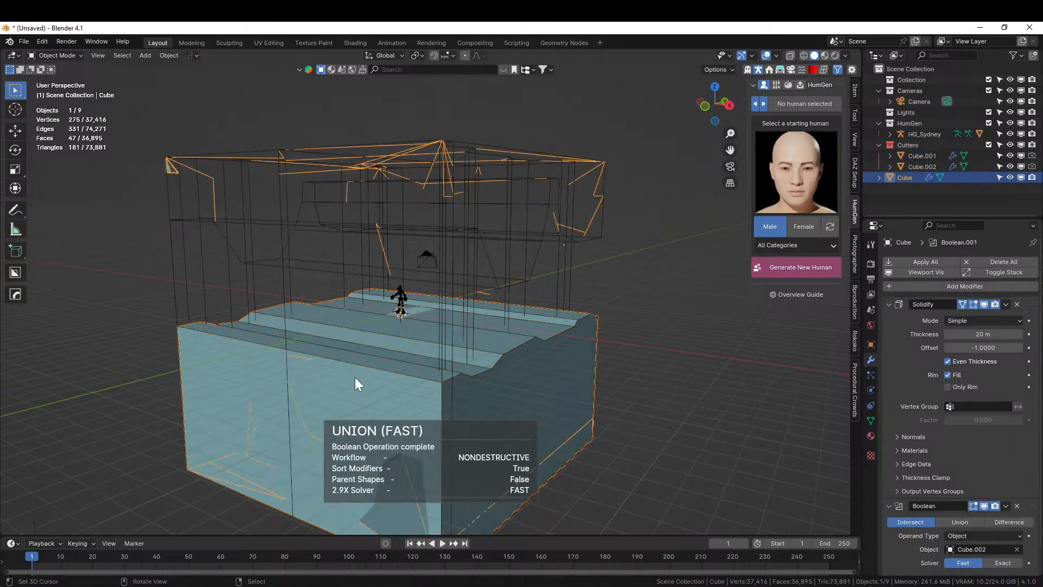
# Step: Switch Cube's Boolean.001 modifier, which uses Cube.001, to Intersect
pyautogui.scroll(-2, 968, 449)
pyautogui.click(888, 568)
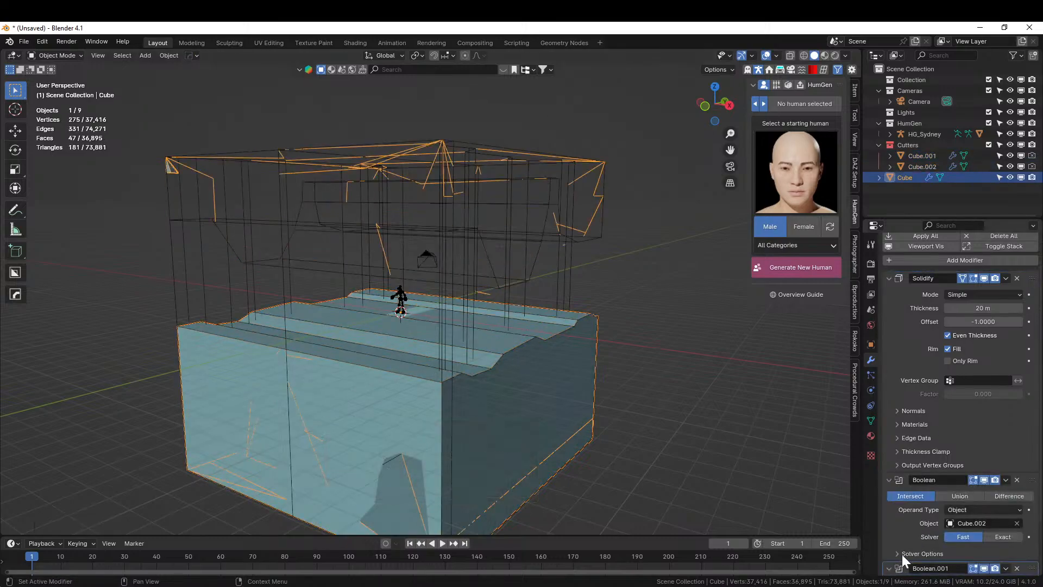
pyautogui.scroll(-3, 912, 537)
pyautogui.click(909, 511)
pyautogui.moveTo(614, 433); pyautogui.dragTo(503, 406, button='middle')
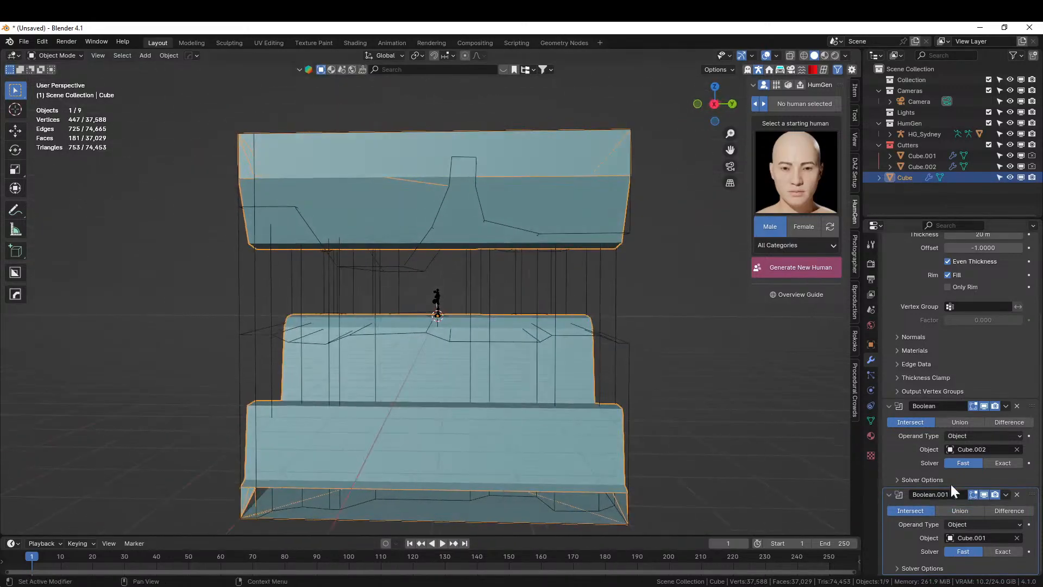
# Step: Set Boolean.001 to the Exact solver with Self Intersection and Hole Tolerant enabled
pyautogui.click(1003, 551)
pyautogui.moveTo(606, 429); pyautogui.dragTo(703, 463, button='middle')
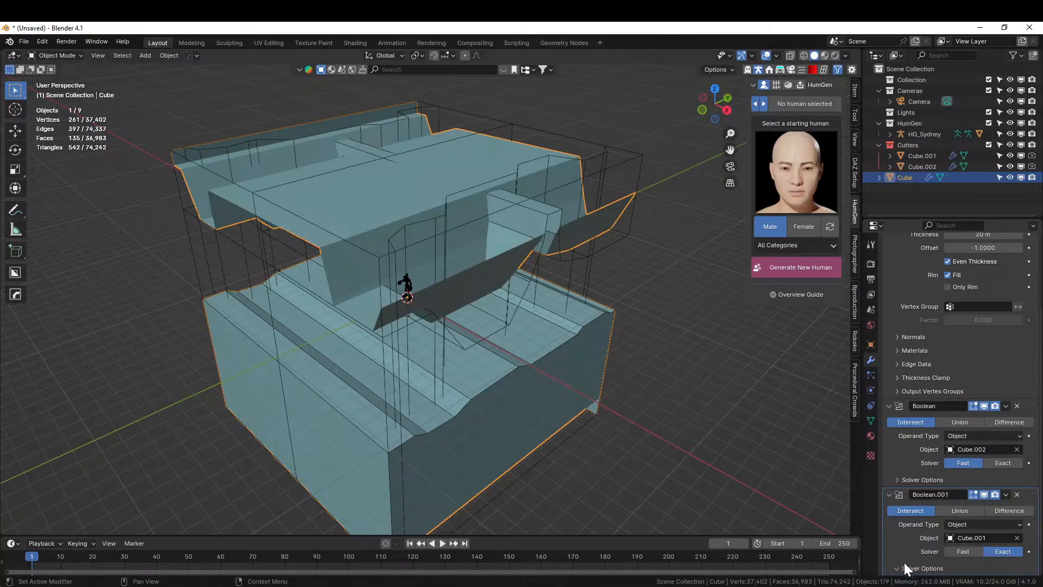
pyautogui.scroll(-2, 942, 535)
pyautogui.click(948, 554)
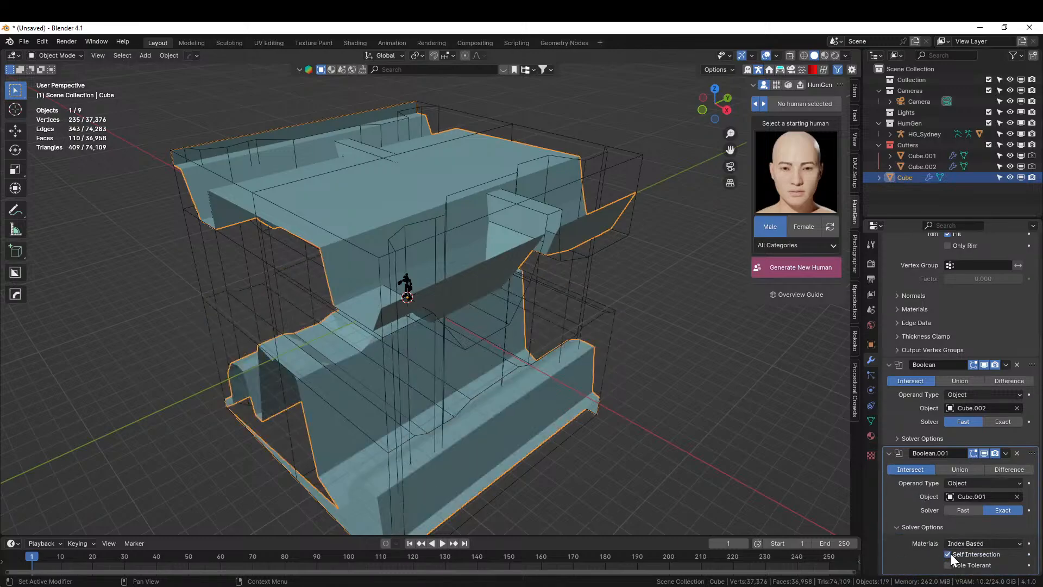
pyautogui.click(949, 565)
pyautogui.moveTo(606, 463); pyautogui.dragTo(580, 465, button='middle')
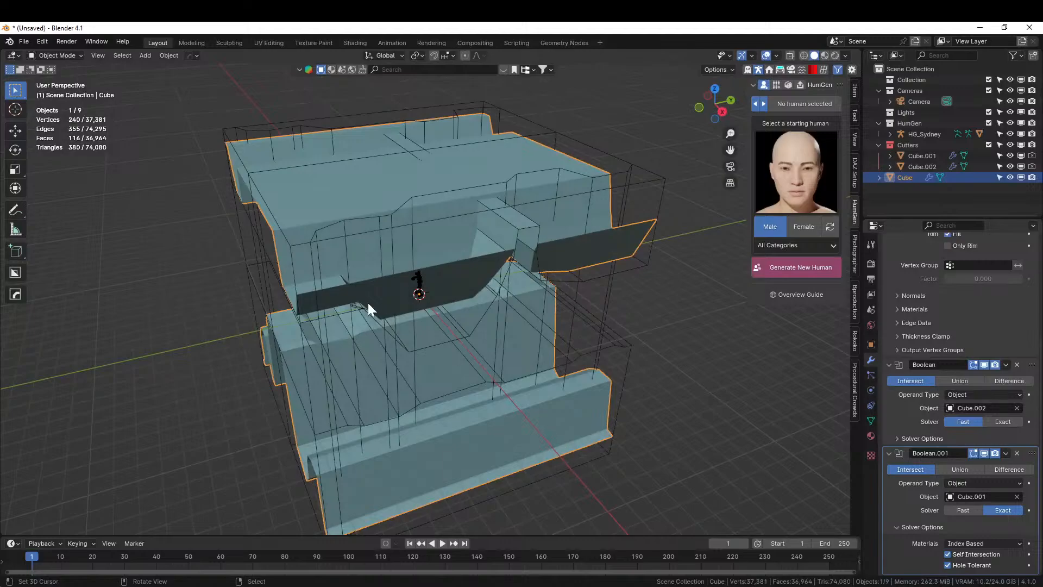
# Step: Scale up the cutter Cube.002 slightly so it extends past the sides of the block
pyautogui.click(921, 166)
pyautogui.press('s')
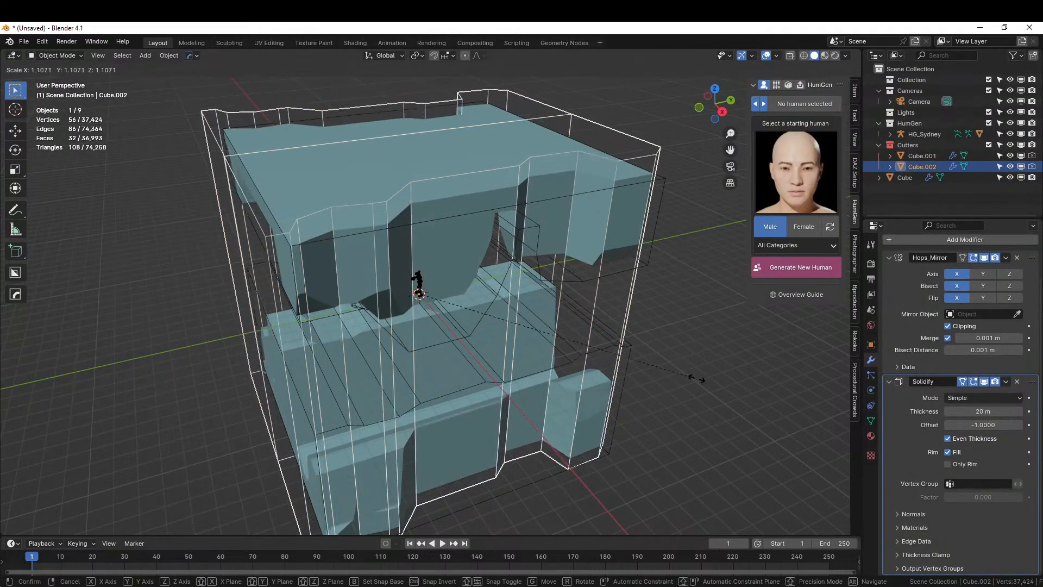
pyautogui.click(659, 373)
pyautogui.moveTo(659, 373); pyautogui.dragTo(735, 334, button='middle')
pyautogui.moveTo(666, 347)
pyautogui.mouseDown(button='middle')
pyautogui.moveTo(609, 360)
pyautogui.moveTo(457, 345)
pyautogui.moveTo(412, 352)
pyautogui.moveTo(416, 368)
pyautogui.moveTo(468, 371)
pyautogui.moveTo(482, 353)
pyautogui.moveTo(532, 342)
pyautogui.moveTo(667, 362)
pyautogui.mouseUp(button='middle')
pyautogui.press('KP_Decimal')
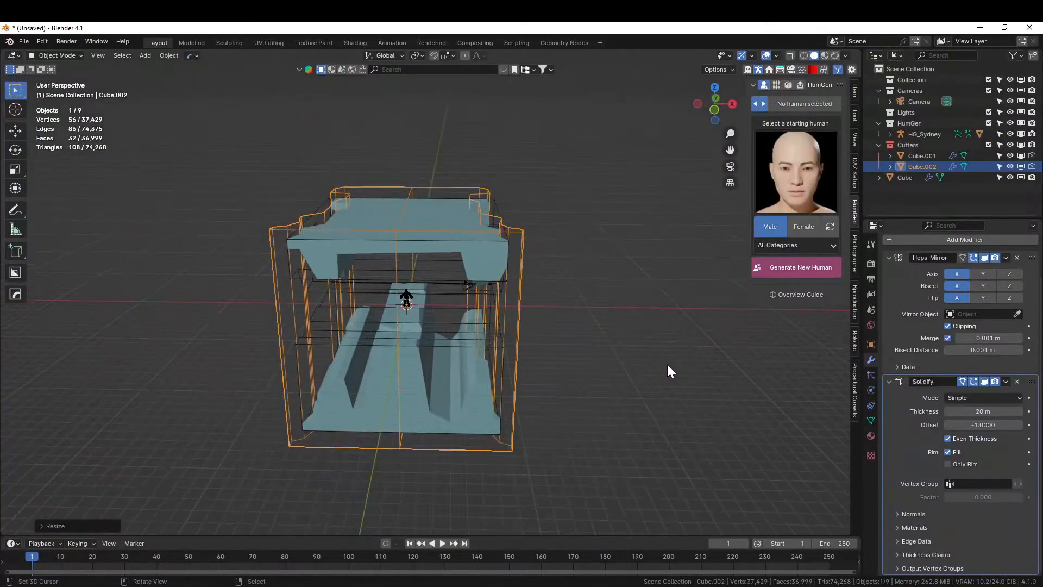
pyautogui.moveTo(674, 307); pyautogui.dragTo(603, 312, button='middle')
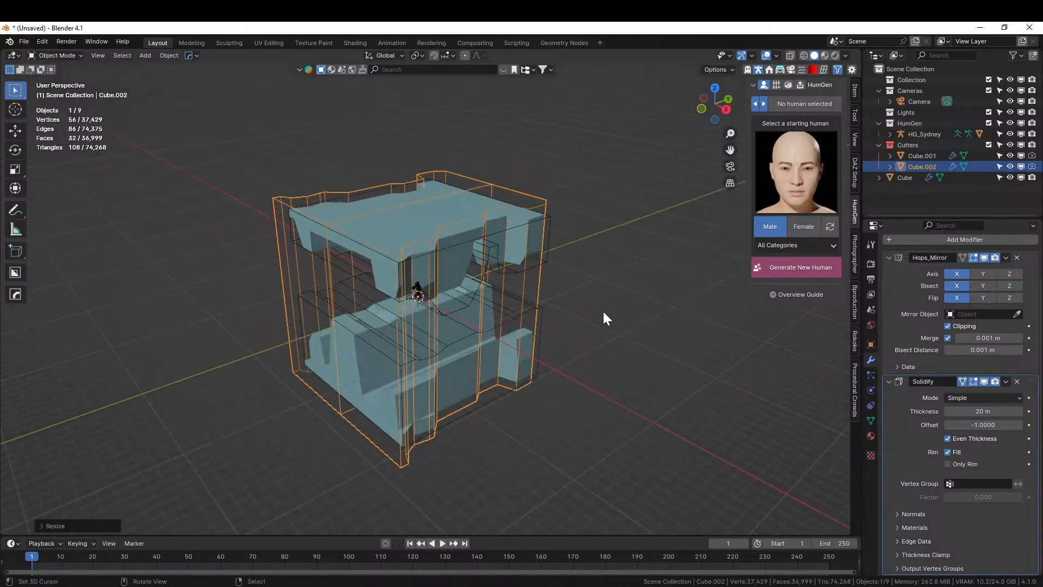
# Step: Remove the Solidify modifier from the cutter Cube.001
pyautogui.click(923, 155)
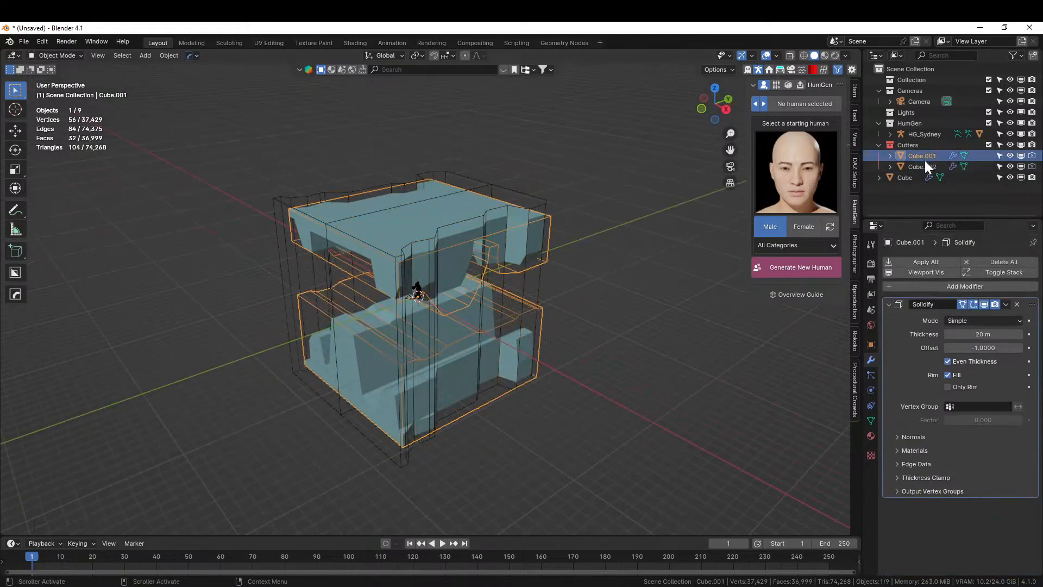
pyautogui.click(1019, 303)
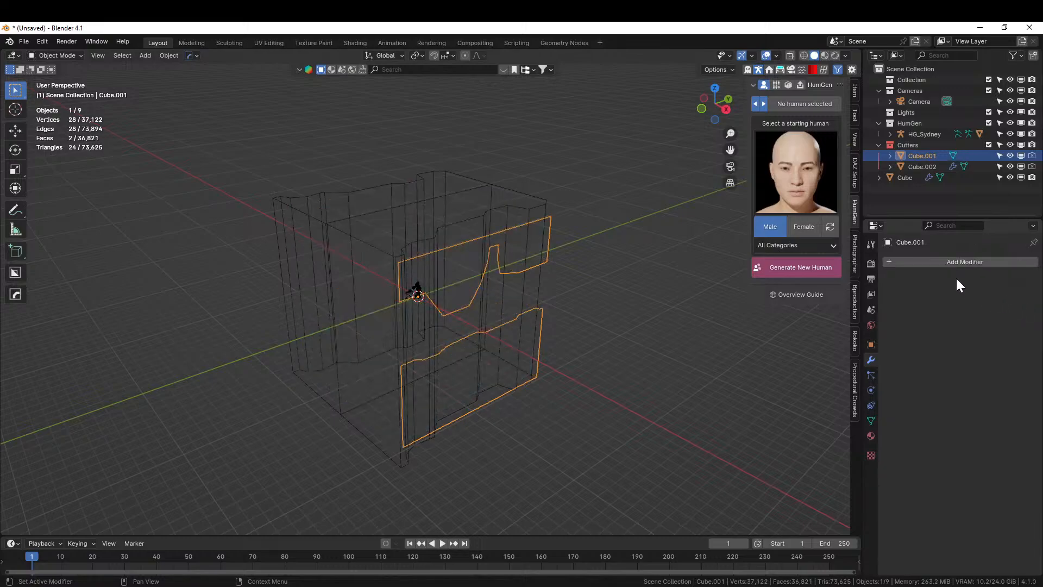
pyautogui.moveTo(600, 342); pyautogui.dragTo(552, 372, button='middle')
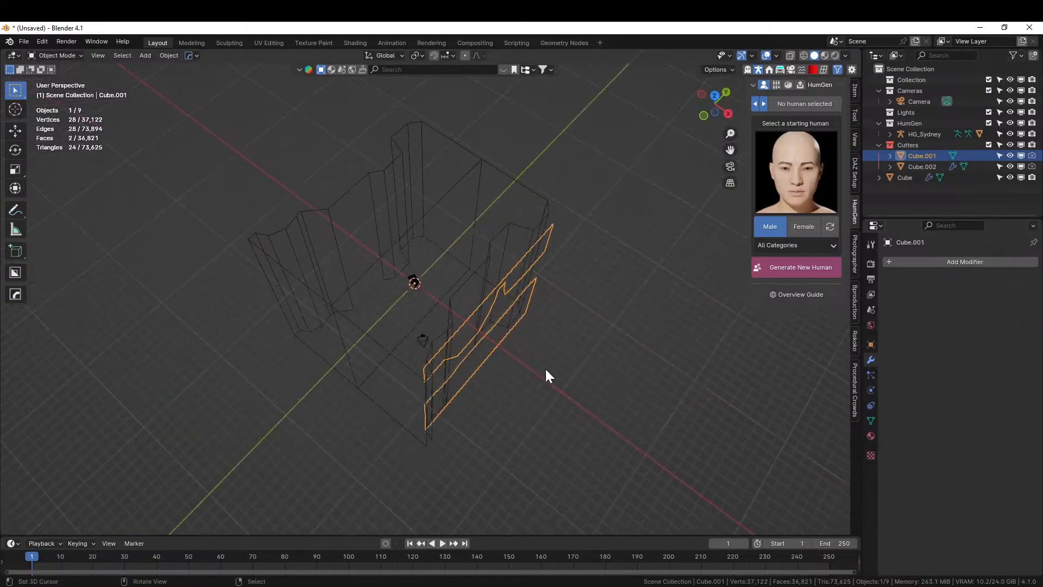
# Step: Set Cube.001's origin to the 3D cursor and move its geometry to the origin
pyautogui.click(168, 55)
pyautogui.moveTo(181, 79)
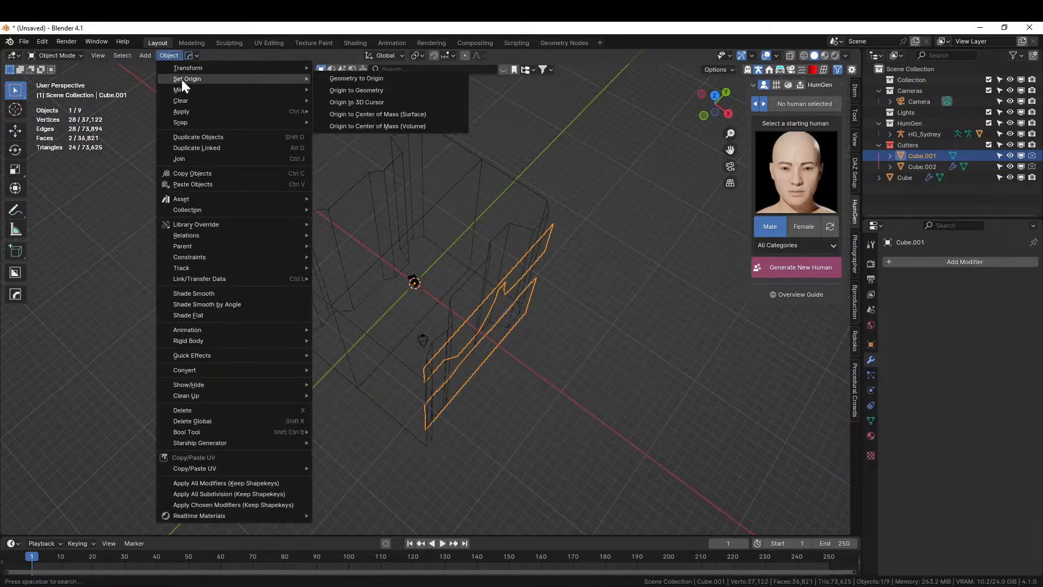
pyautogui.click(393, 101)
pyautogui.click(168, 55)
pyautogui.moveTo(177, 78)
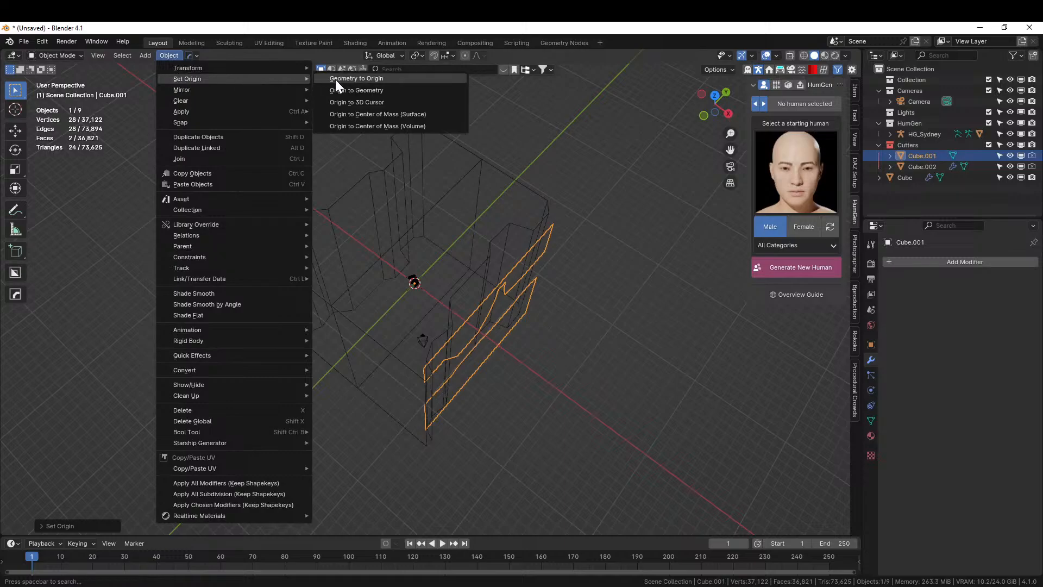
pyautogui.click(354, 78)
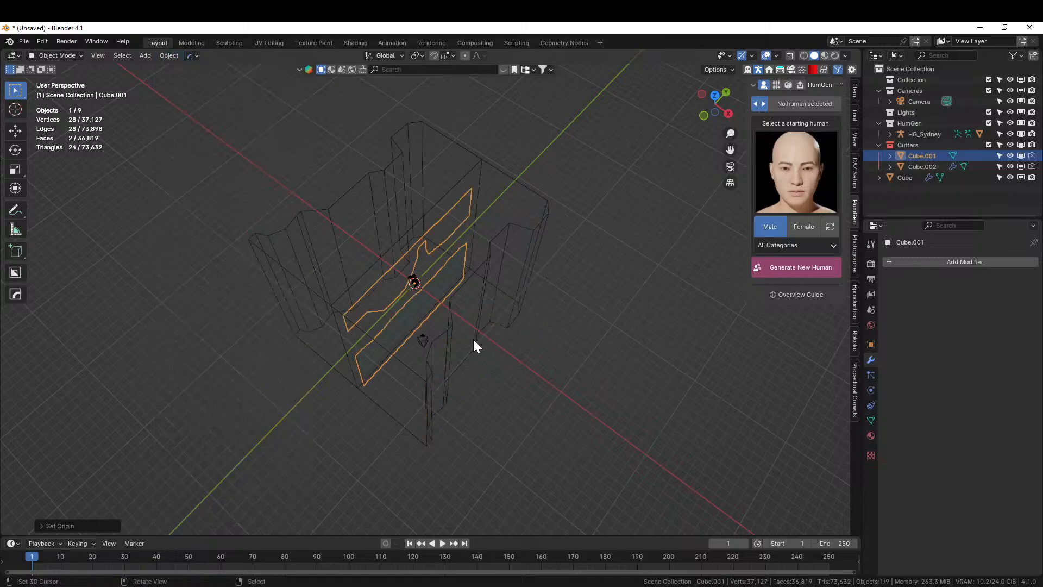
pyautogui.press('q')
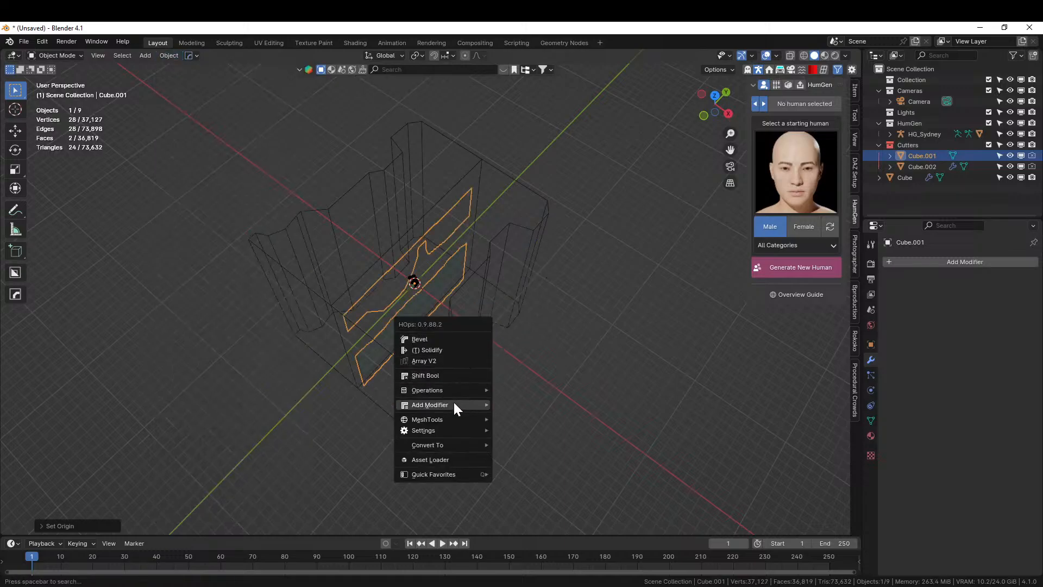
pyautogui.moveTo(454, 405)
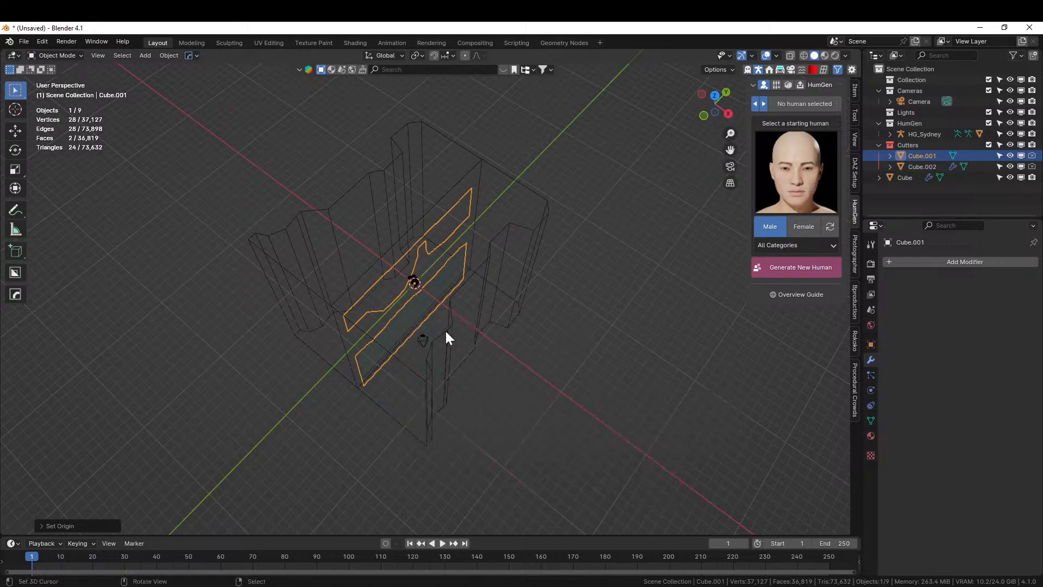
# Step: Add a Screw modifier to Cube.001 with a 360° angle, 36 steps and a -0.4 m screw offset
pyautogui.scroll(2, 429, 322)
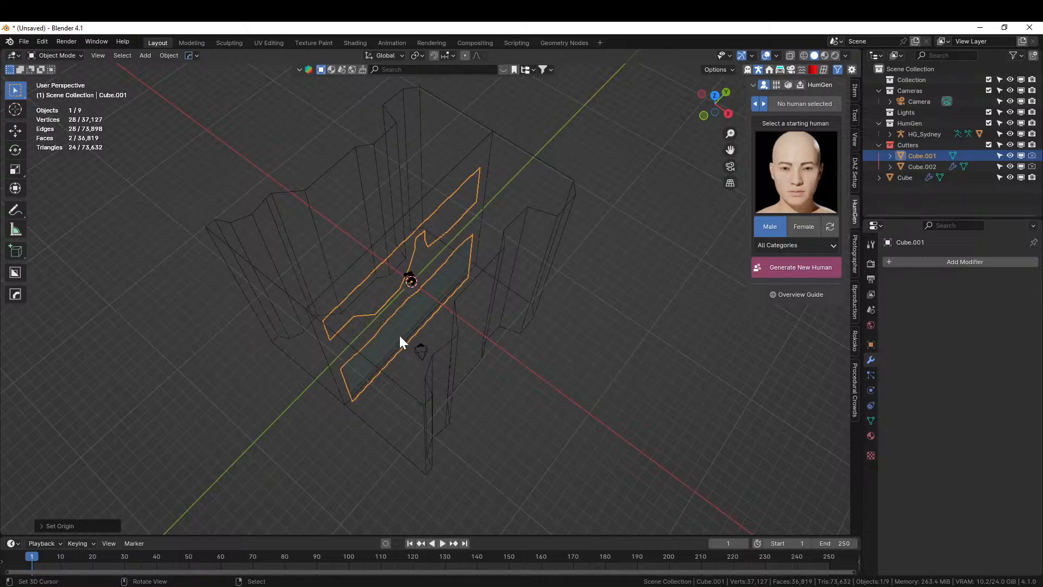
pyautogui.press('q')
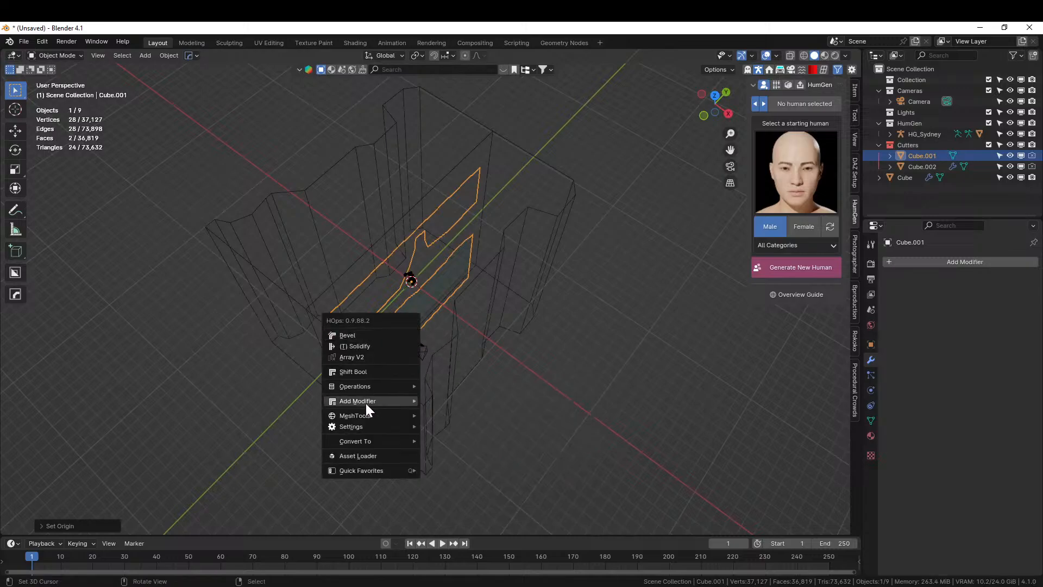
pyautogui.moveTo(418, 402)
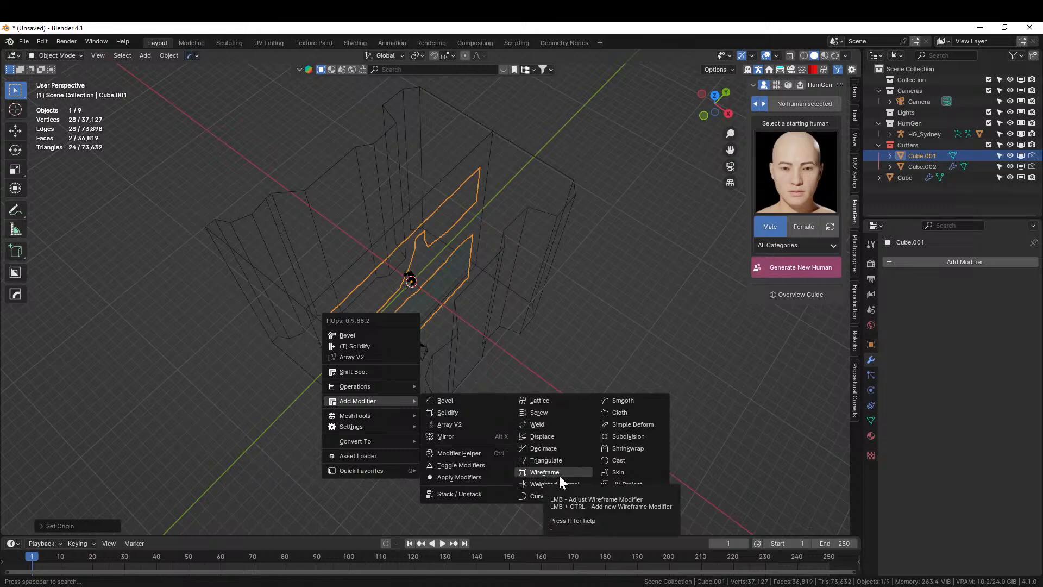
pyautogui.click(548, 409)
pyautogui.moveTo(522, 351); pyautogui.dragTo(536, 342, button='middle')
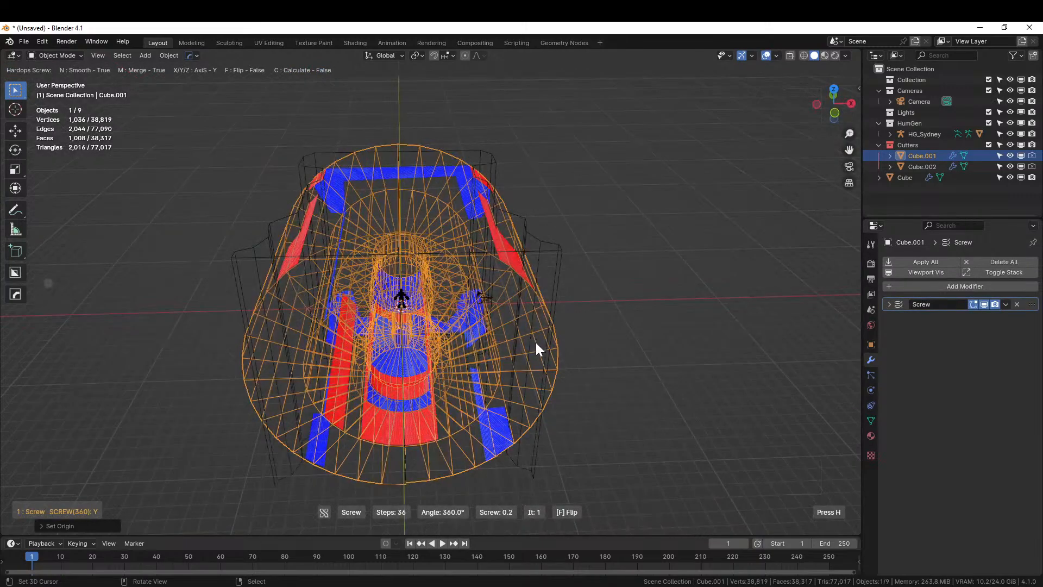
pyautogui.moveTo(610, 398); pyautogui.dragTo(590, 410, button='middle')
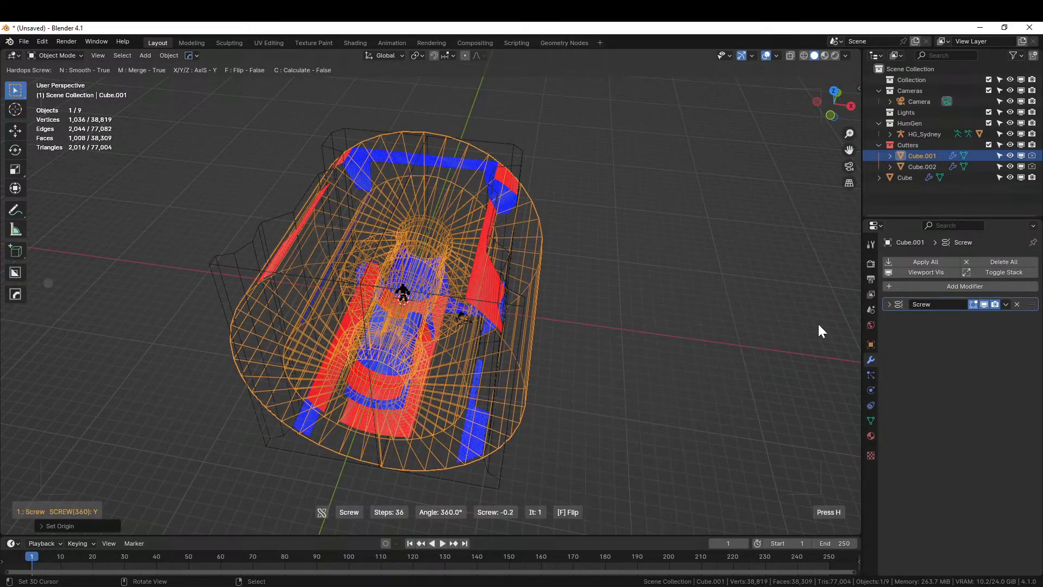
pyautogui.click(680, 270)
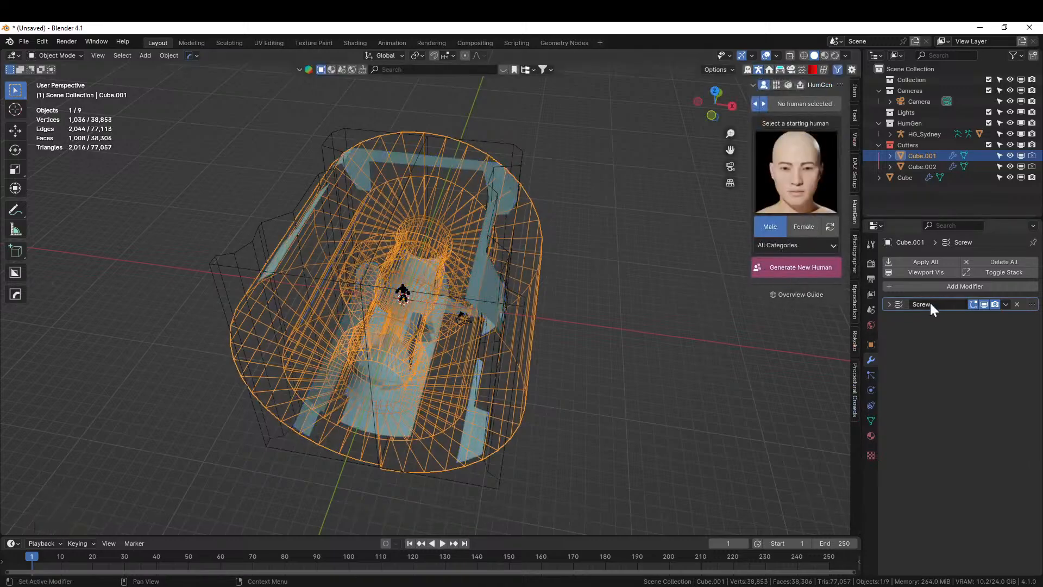
# Step: Set the Screw modifier's axis on Cube.001 to Z and view the revolved shape from the side
pyautogui.click(889, 305)
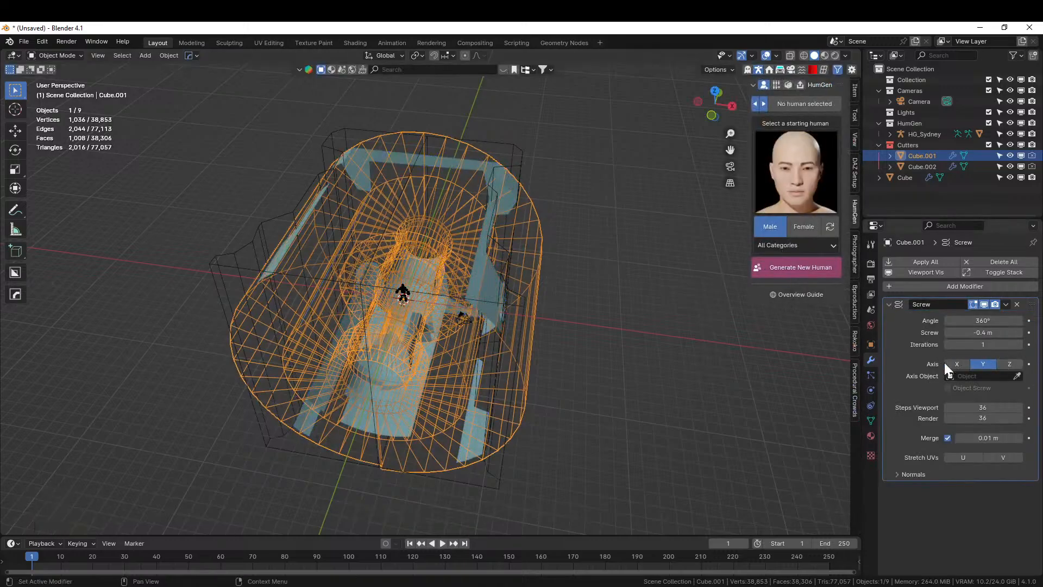
pyautogui.click(1005, 365)
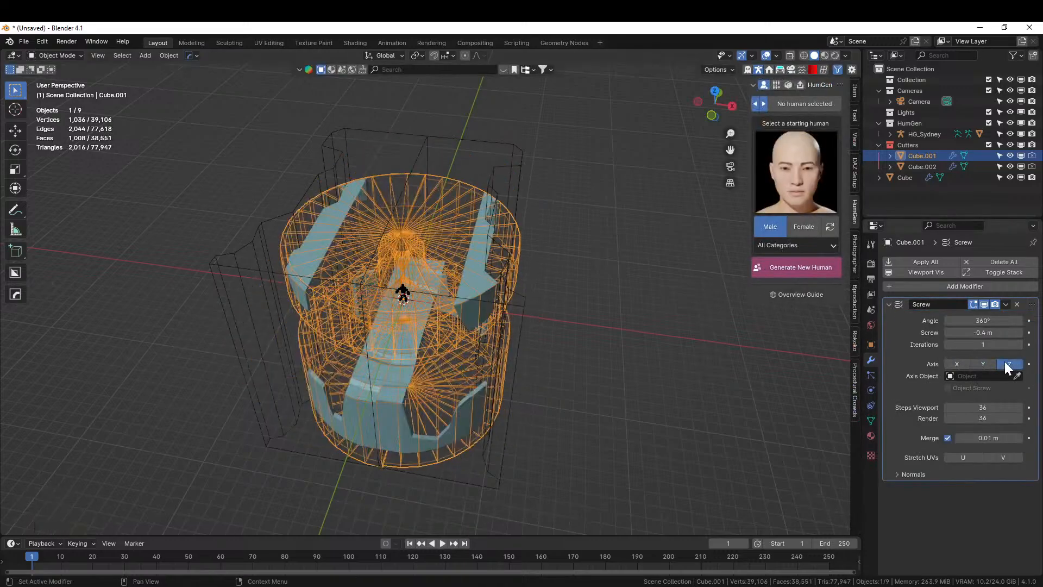
pyautogui.moveTo(597, 349); pyautogui.dragTo(623, 374, button='middle')
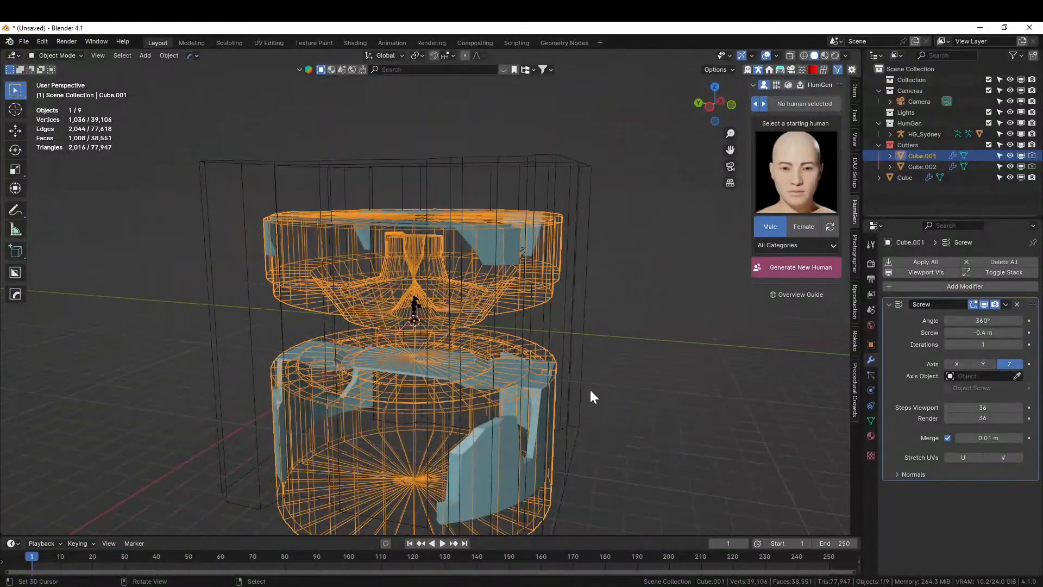
# Step: Try scaling the revolved Cube.001 uniformly
pyautogui.press('s')
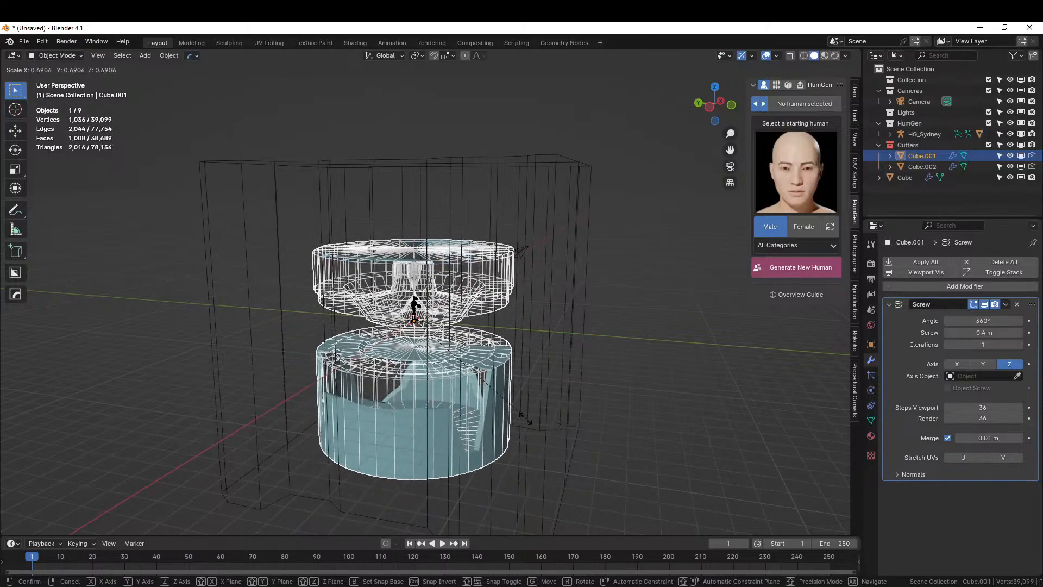
pyautogui.click(627, 422)
pyautogui.moveTo(626, 423); pyautogui.dragTo(476, 454, button='middle')
# Step: Undo the scaling and the axis change, and remove the Screw modifier from Cube.001
pyautogui.hotkey('ctrl', 'z')
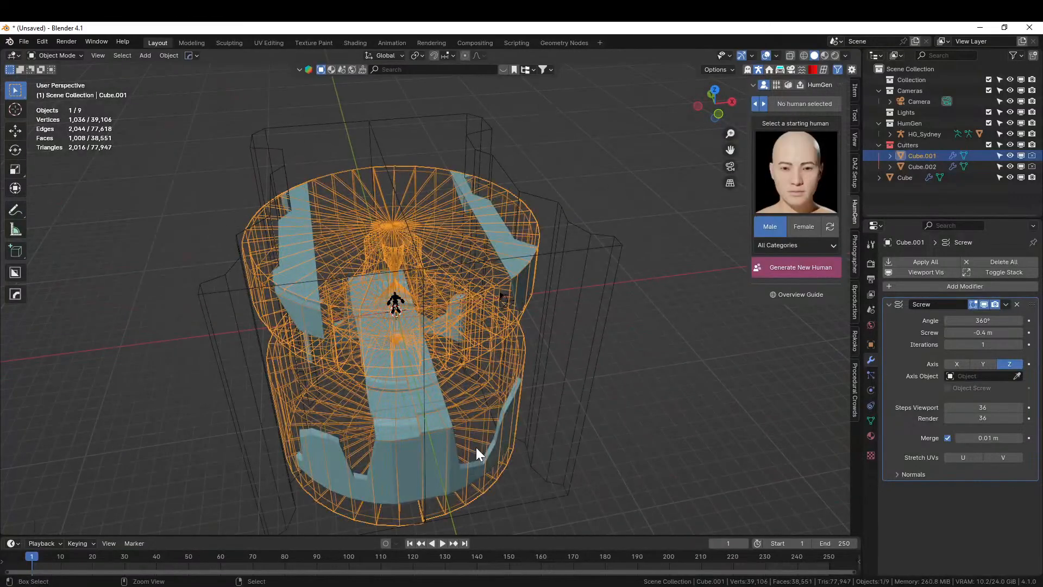
pyautogui.hotkey('ctrl', 'z')
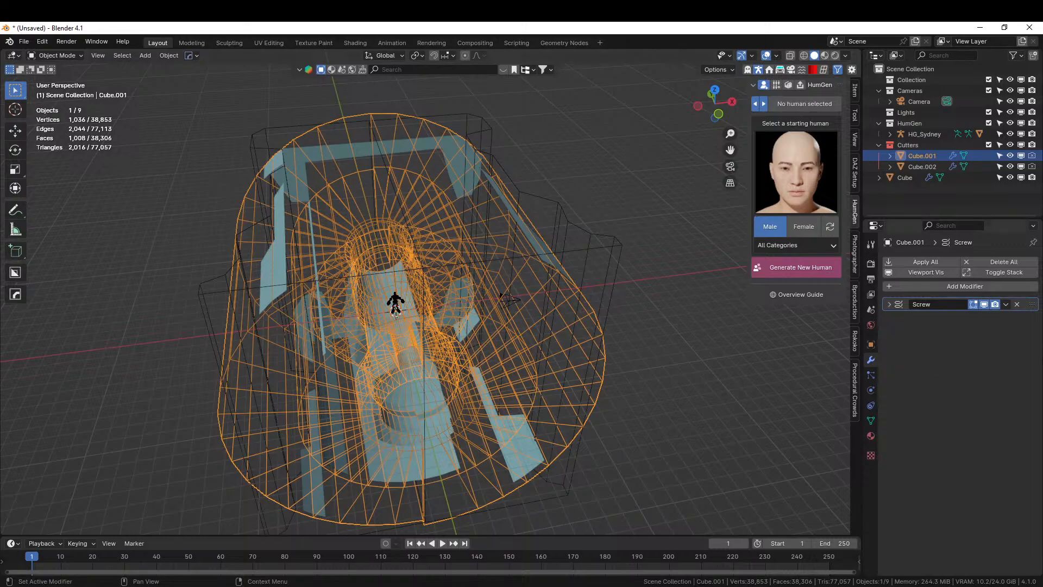
pyautogui.click(1017, 304)
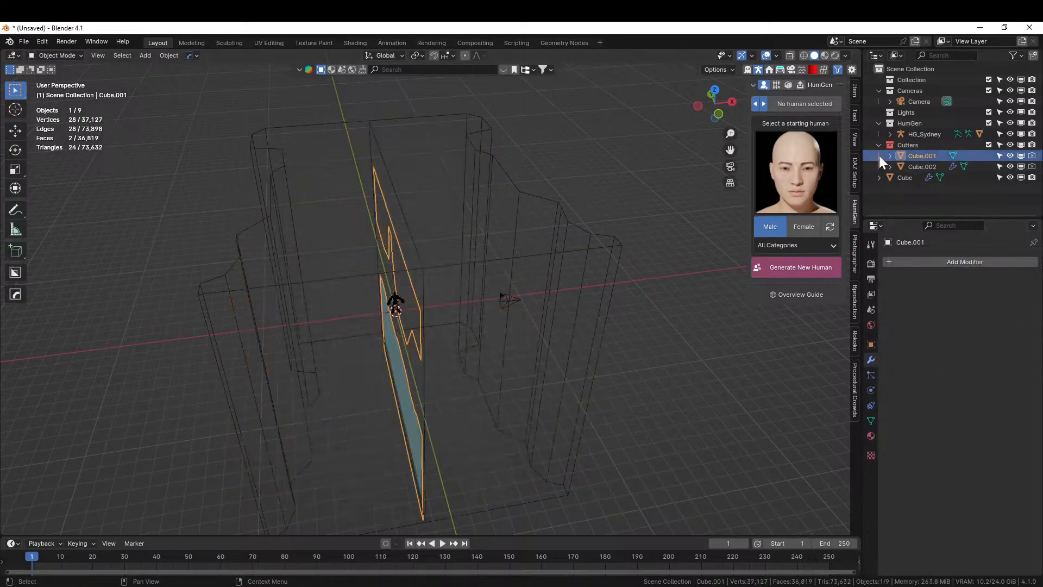
# Step: Remove both Boolean modifiers from Cube, keeping only its Solidify modifier
pyautogui.keyDown('shift'); pyautogui.click(918, 165); pyautogui.keyUp('shift')
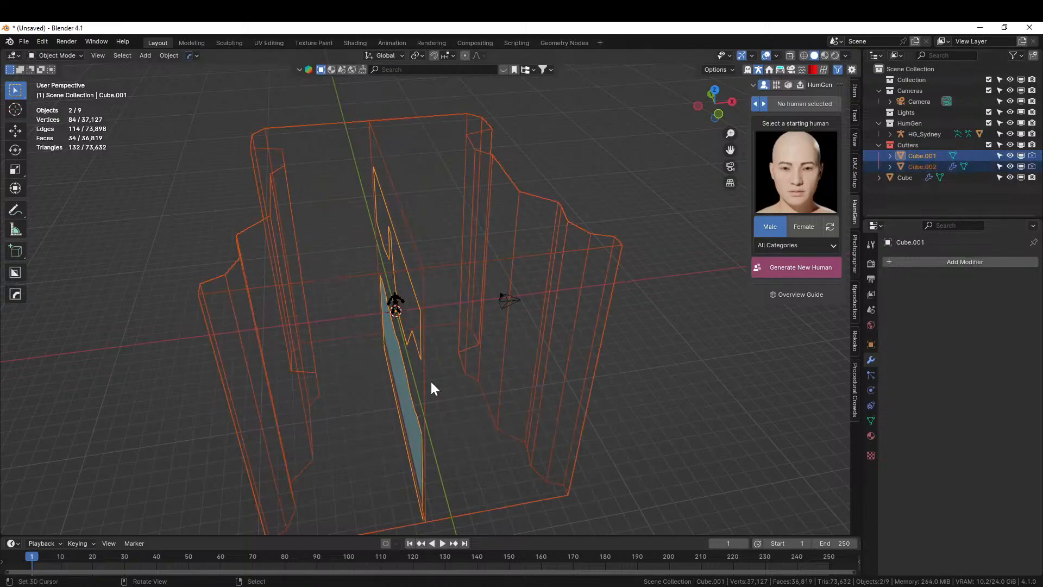
pyautogui.click(398, 402)
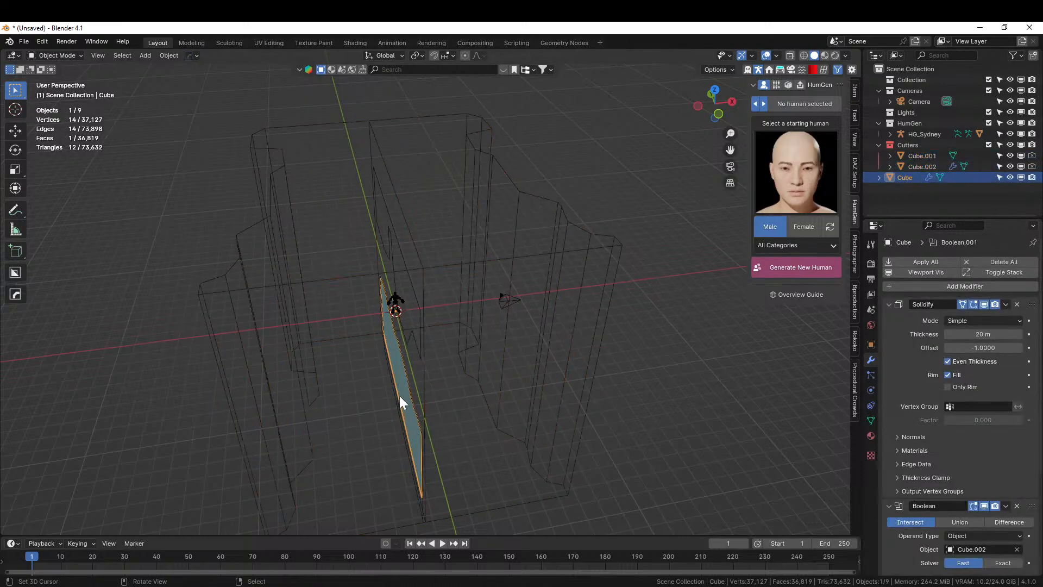
pyautogui.click(1017, 505)
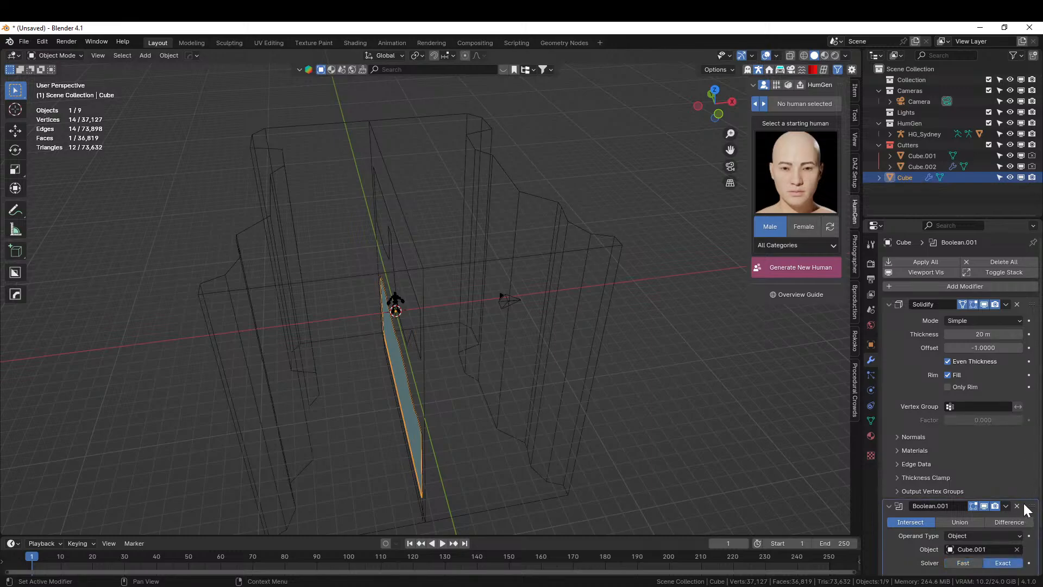
pyautogui.click(1017, 505)
pyautogui.moveTo(442, 380); pyautogui.dragTo(498, 353, button='middle')
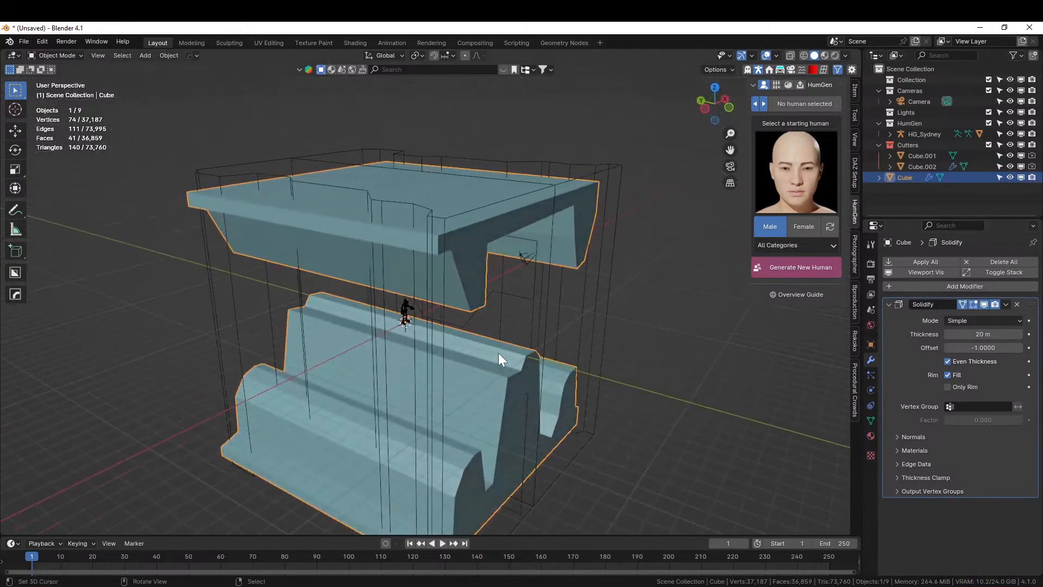
# Step: Set the viewport display of the cutter Cube.001 to Solid
pyautogui.click(914, 157)
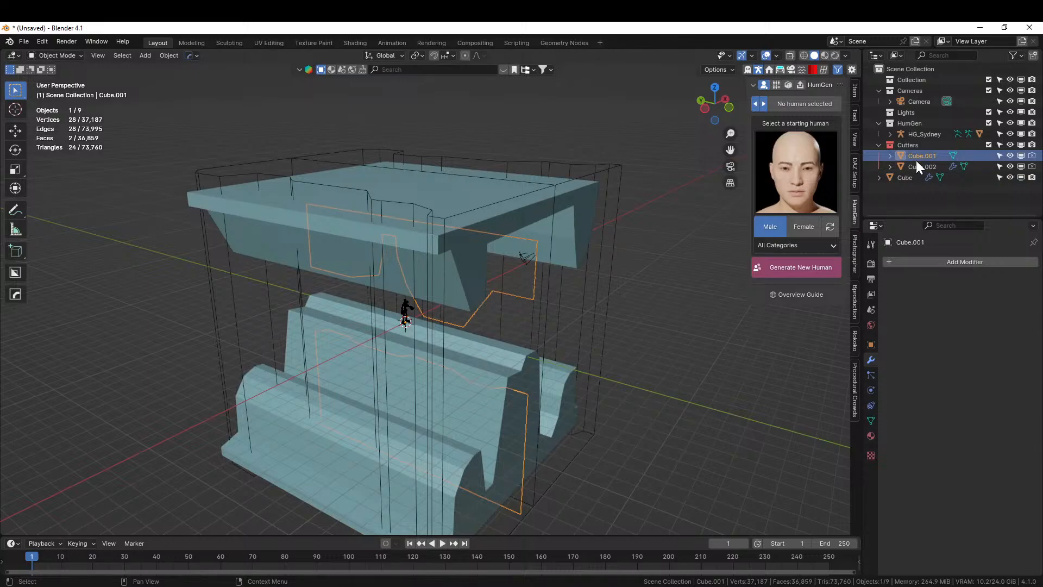
pyautogui.keyDown('shift'); pyautogui.click(916, 163); pyautogui.keyUp('shift')
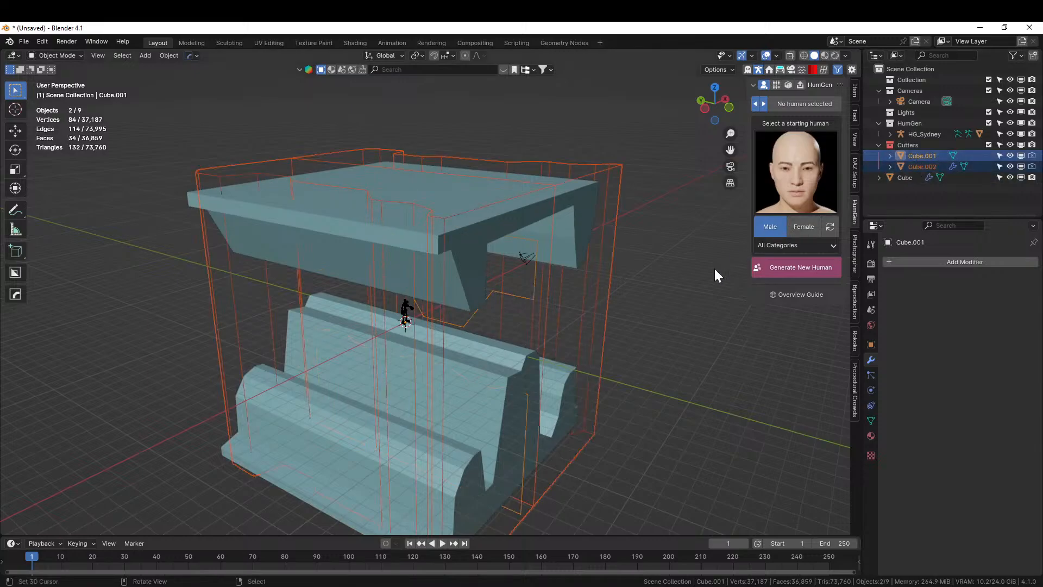
pyautogui.click(871, 419)
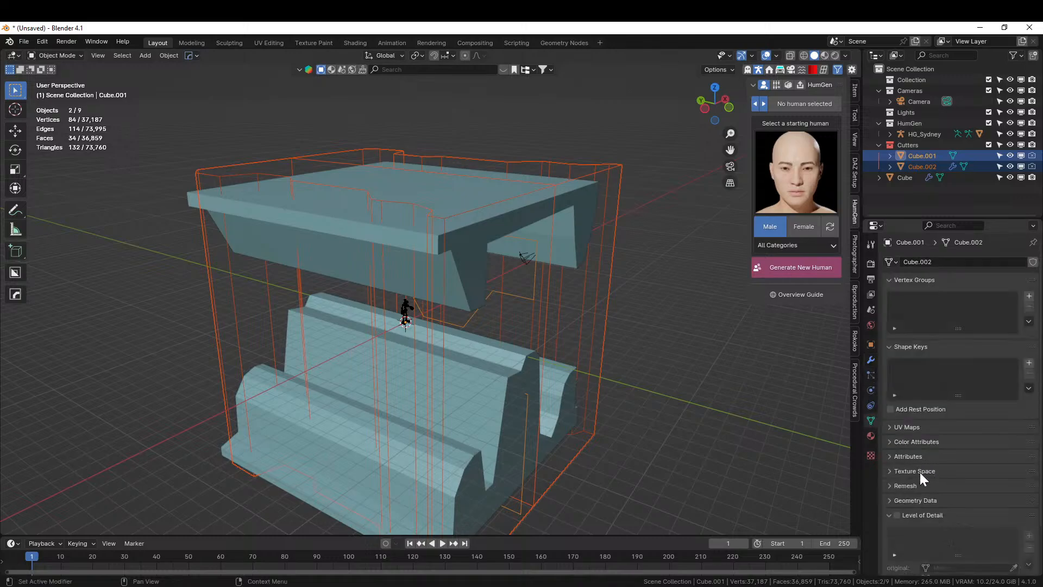
pyautogui.scroll(-3, 930, 469)
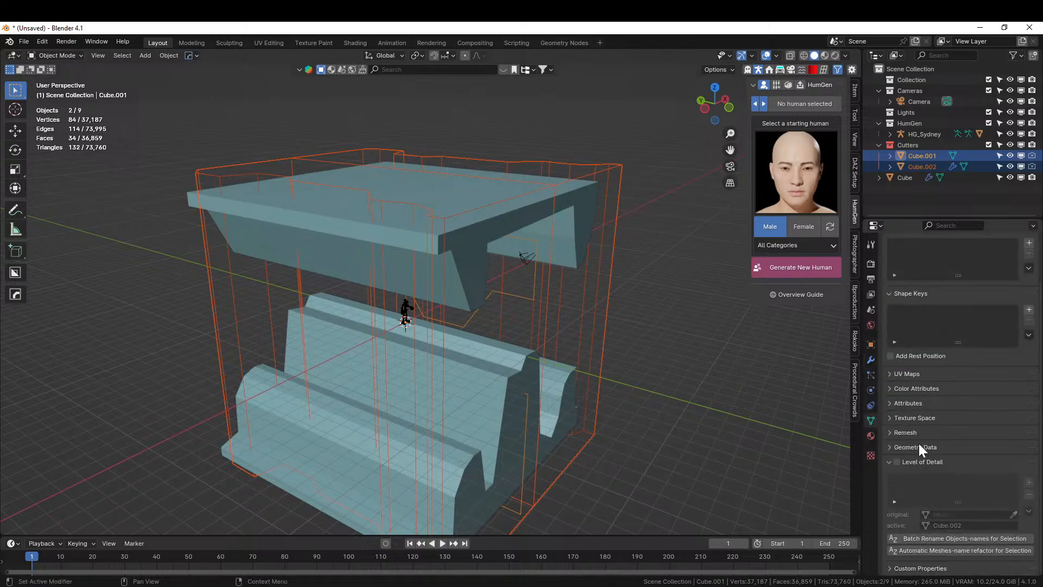
pyautogui.click(870, 345)
pyautogui.scroll(-12, 903, 481)
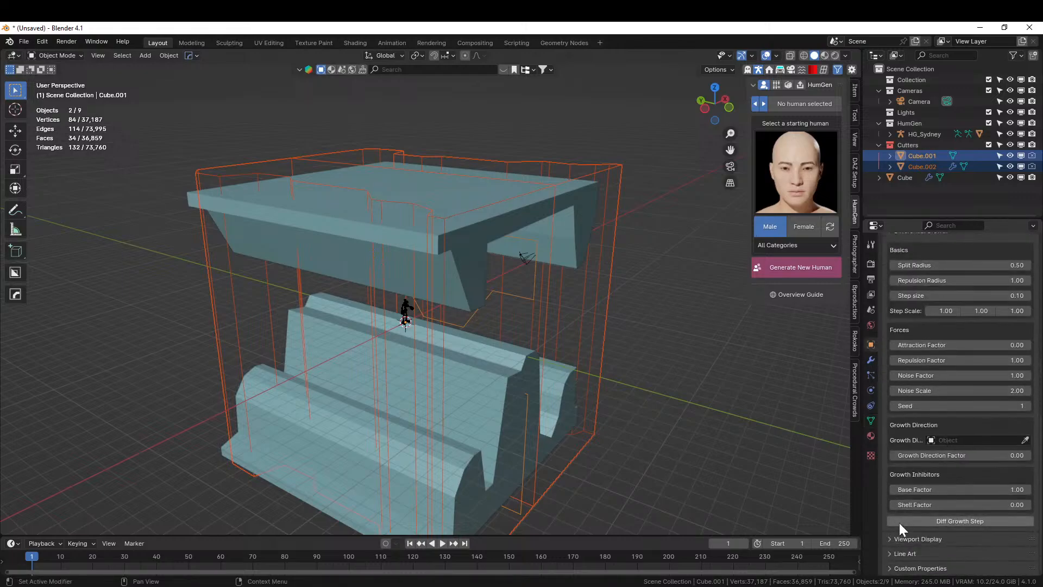
pyautogui.click(895, 537)
pyautogui.scroll(-5, 936, 530)
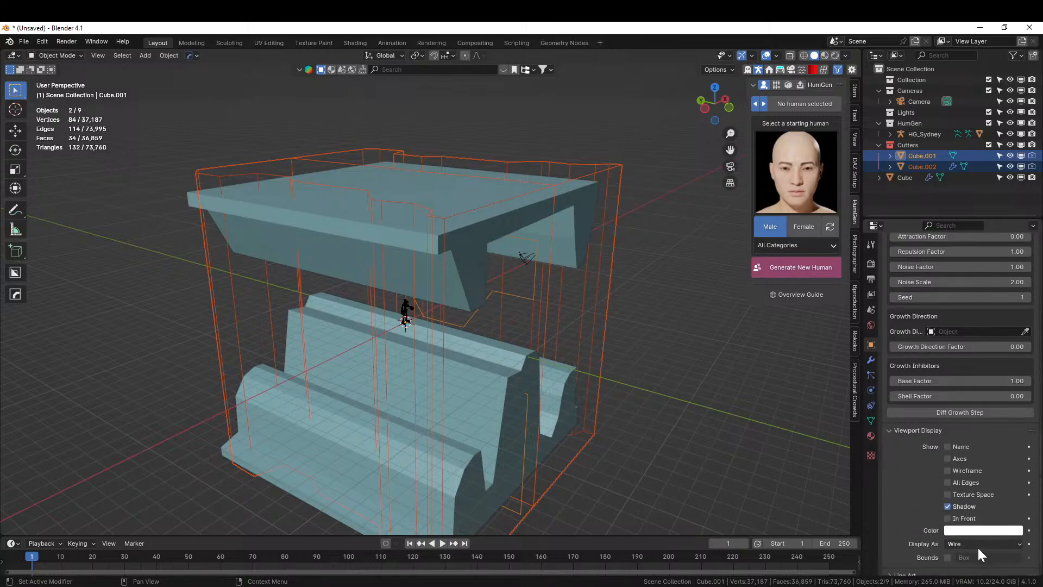
pyautogui.click(959, 542)
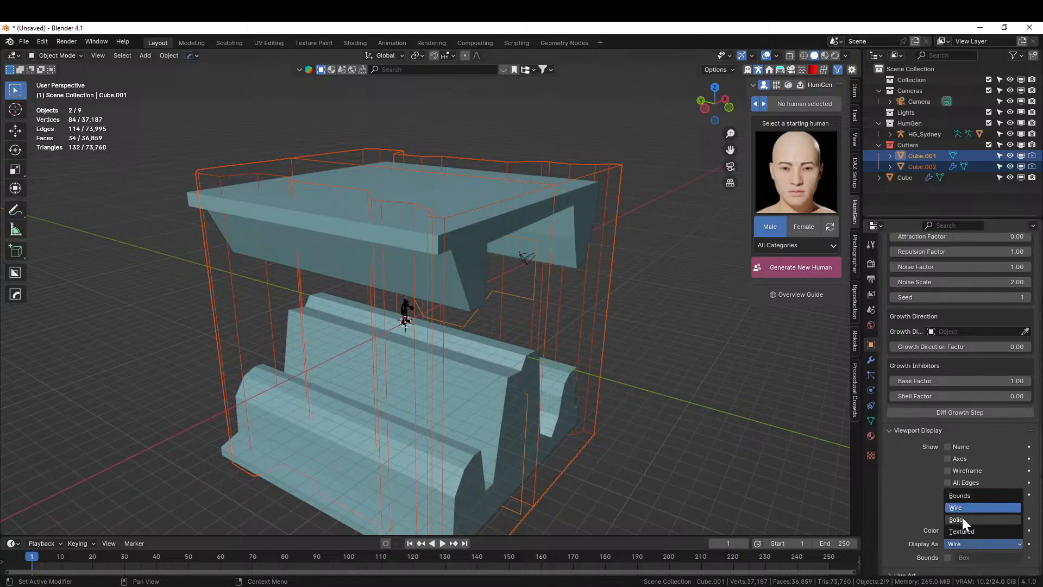
pyautogui.click(962, 518)
# Step: Set the viewport display of the cutter Cube.002 to Solid
pyautogui.click(923, 166)
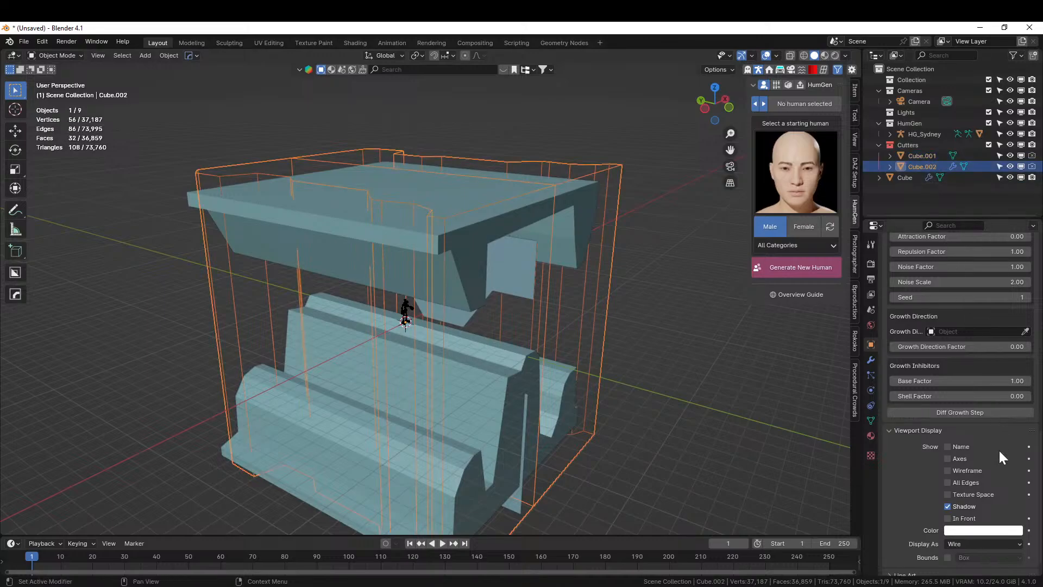
pyautogui.click(955, 543)
pyautogui.click(965, 524)
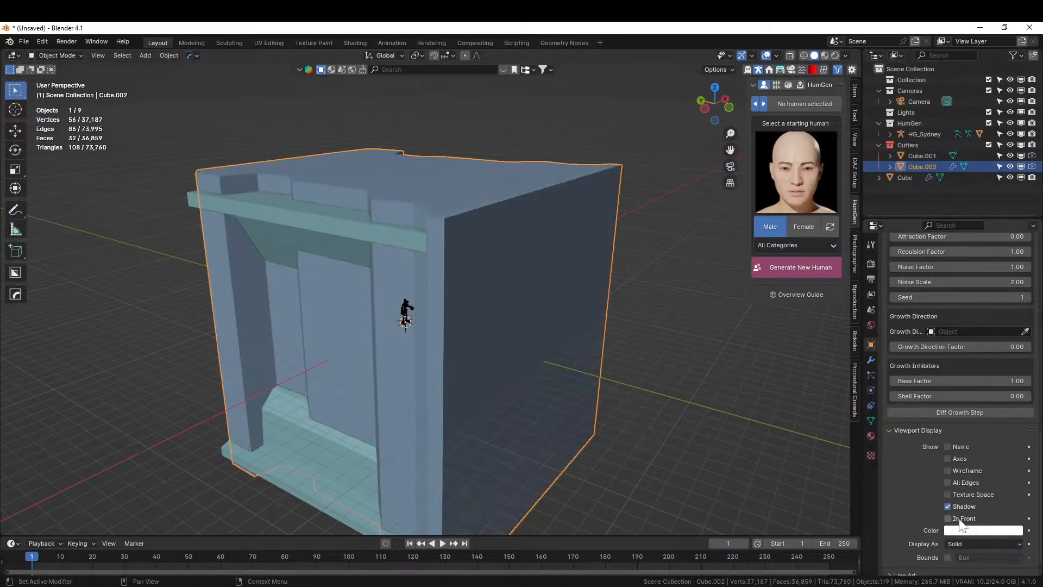
# Step: Hide the cutters Cube.001 and Cube.002 in the viewport, leaving Cube shown
pyautogui.moveTo(709, 440); pyautogui.dragTo(429, 375, button='middle')
pyautogui.click(1009, 155)
pyautogui.click(1010, 166)
pyautogui.moveTo(706, 234); pyautogui.dragTo(751, 219, button='middle')
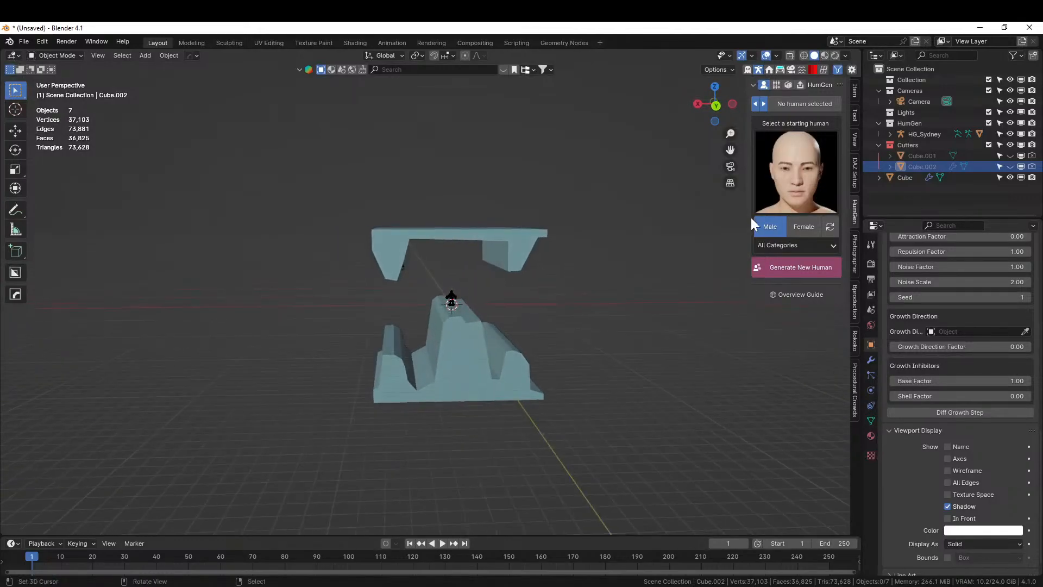
pyautogui.moveTo(601, 292); pyautogui.dragTo(820, 291, button='middle')
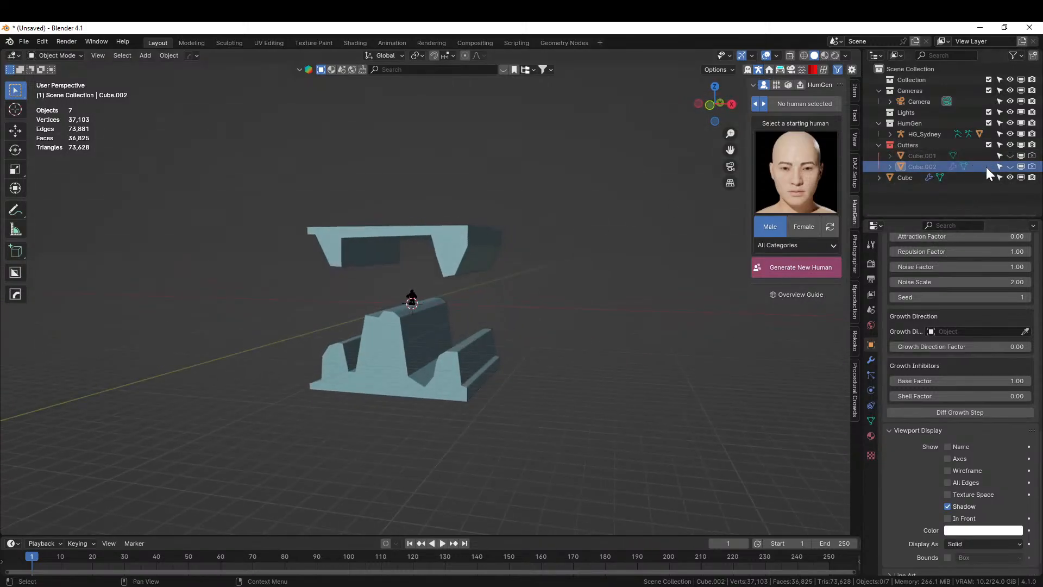
# Step: Hide Cube in the viewport and show Cube.001 again
pyautogui.click(1010, 177)
pyautogui.click(1009, 156)
pyautogui.moveTo(505, 293); pyautogui.dragTo(607, 294, button='middle')
pyautogui.scroll(3, 447, 292)
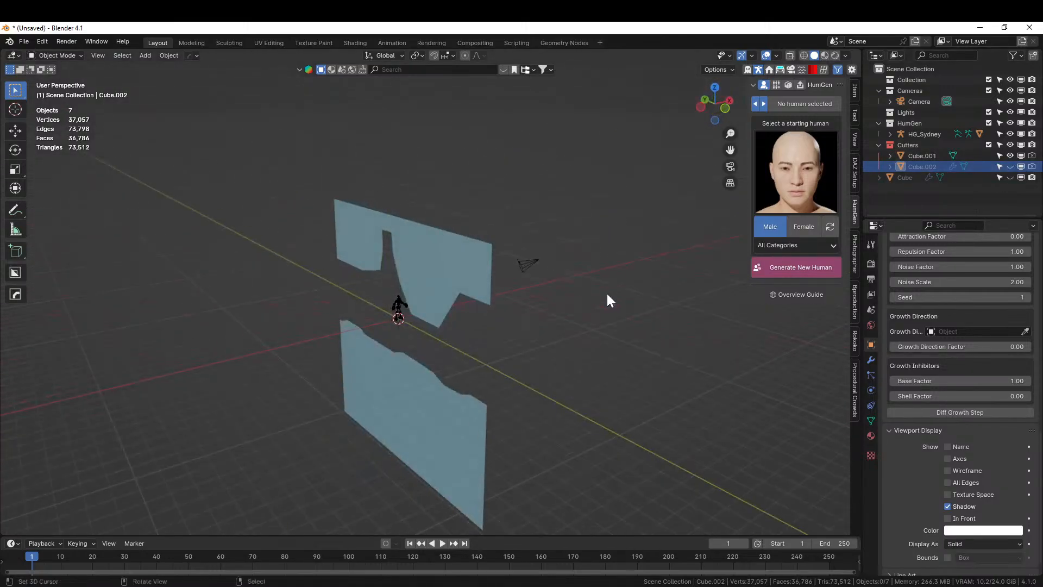
# Step: Add a Screw modifier to Cube.001 with a 360° angle, 36 steps and a 0.5 m screw offset, and open its settings
pyautogui.click(926, 157)
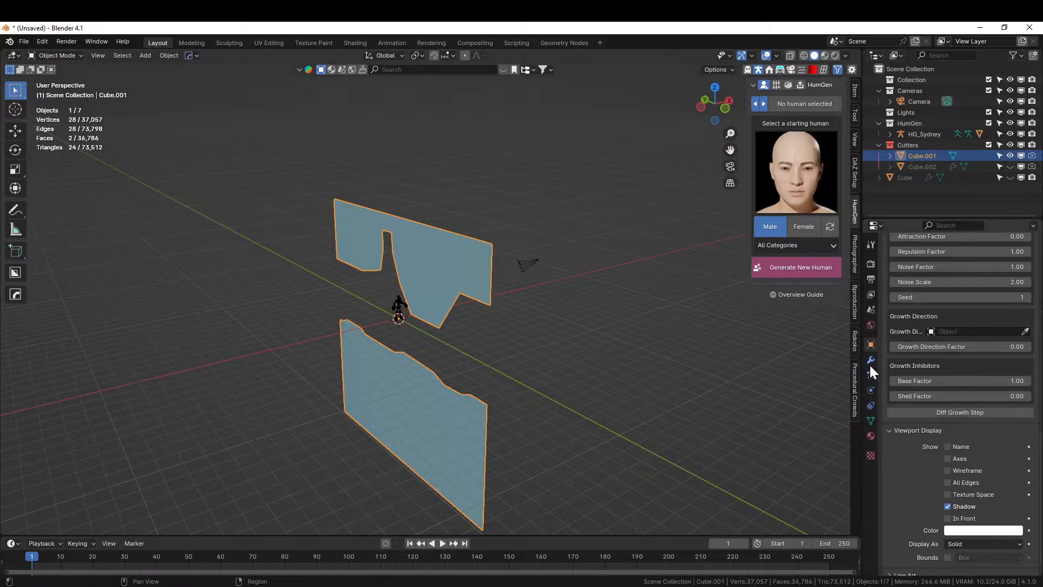
pyautogui.moveTo(419, 361); pyautogui.dragTo(612, 326, button='middle')
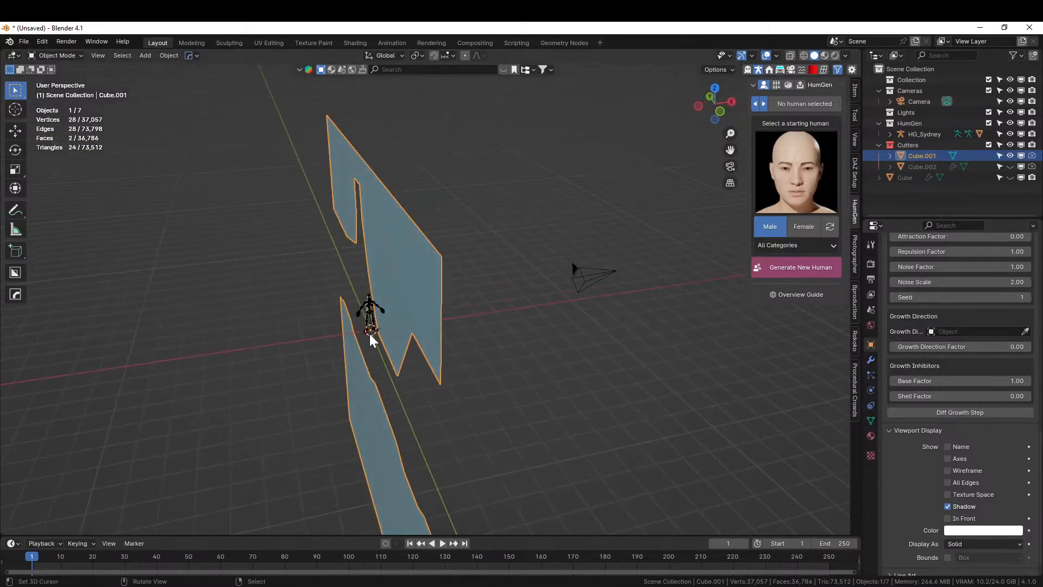
pyautogui.press('q')
pyautogui.moveTo(370, 334)
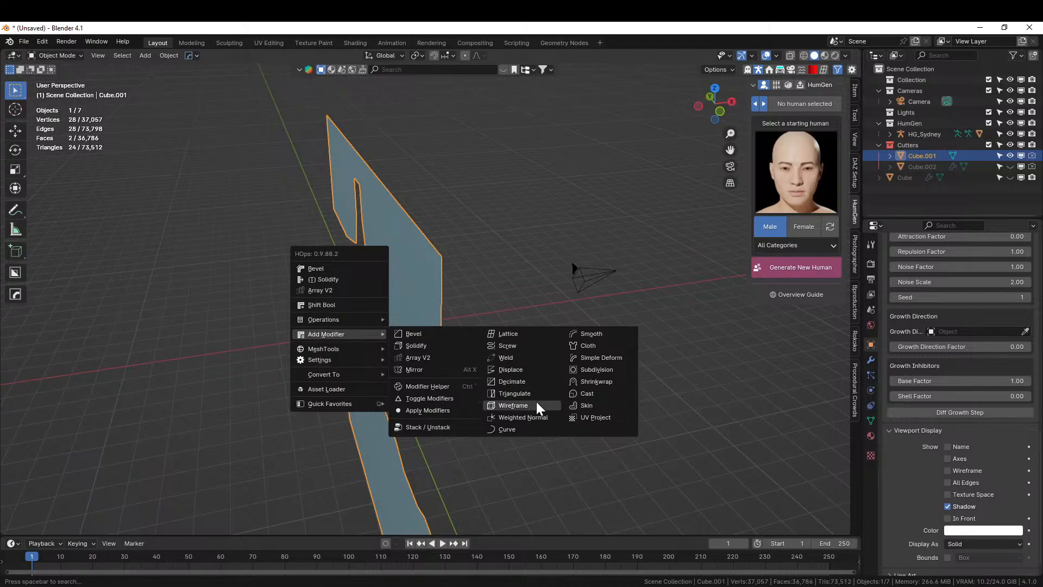
pyautogui.click(513, 345)
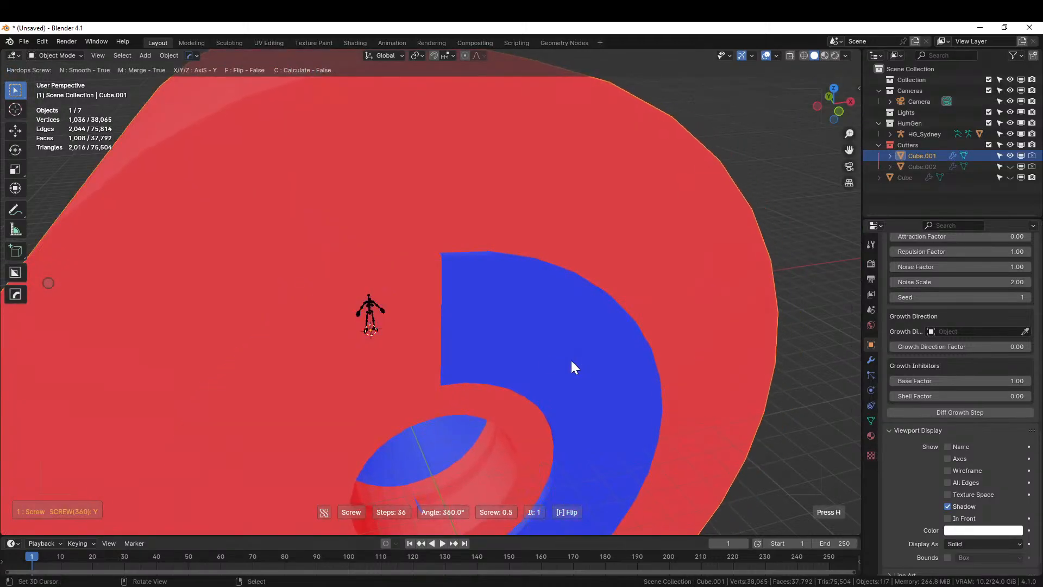
pyautogui.click(613, 379)
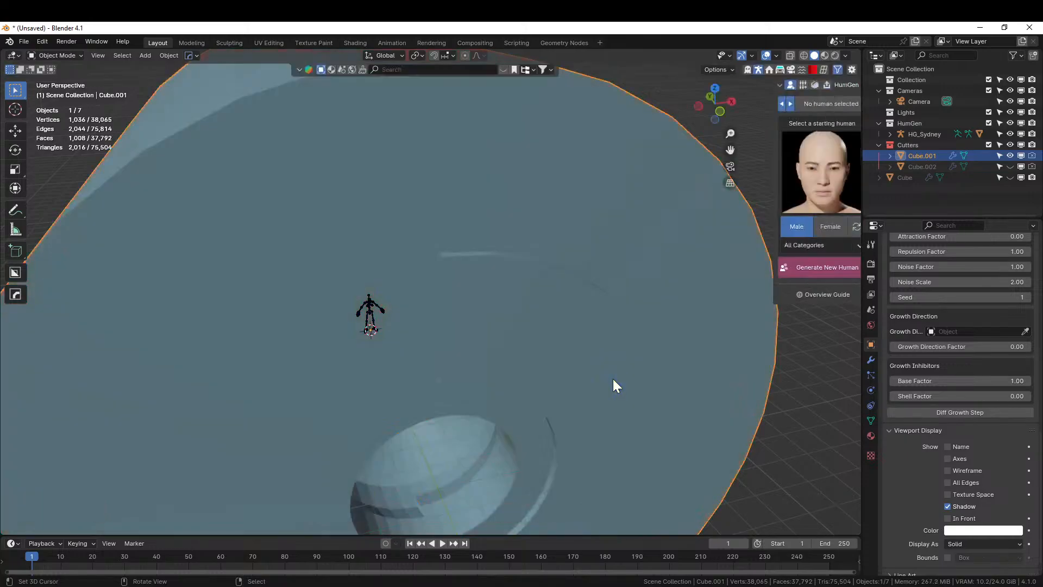
pyautogui.click(871, 361)
pyautogui.click(889, 304)
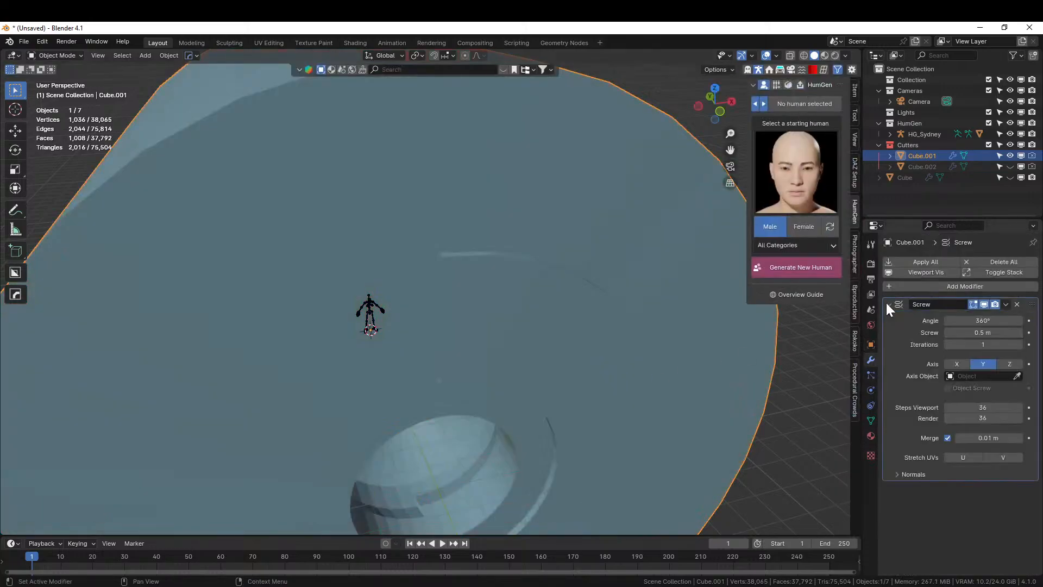
# Step: Set the Screw modifier of Cube.001 to a 0 m screw offset revolving around the Z axis
pyautogui.click(987, 332)
pyautogui.write('0')
pyautogui.press('Return')
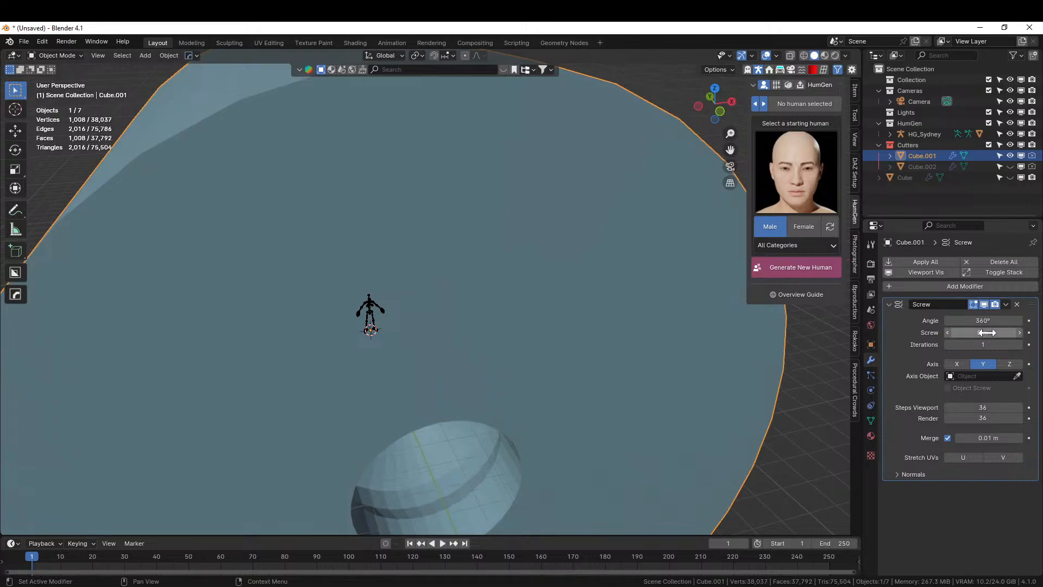
pyautogui.click(1011, 362)
pyautogui.scroll(-4, 587, 360)
pyautogui.moveTo(542, 361); pyautogui.dragTo(679, 323, button='middle')
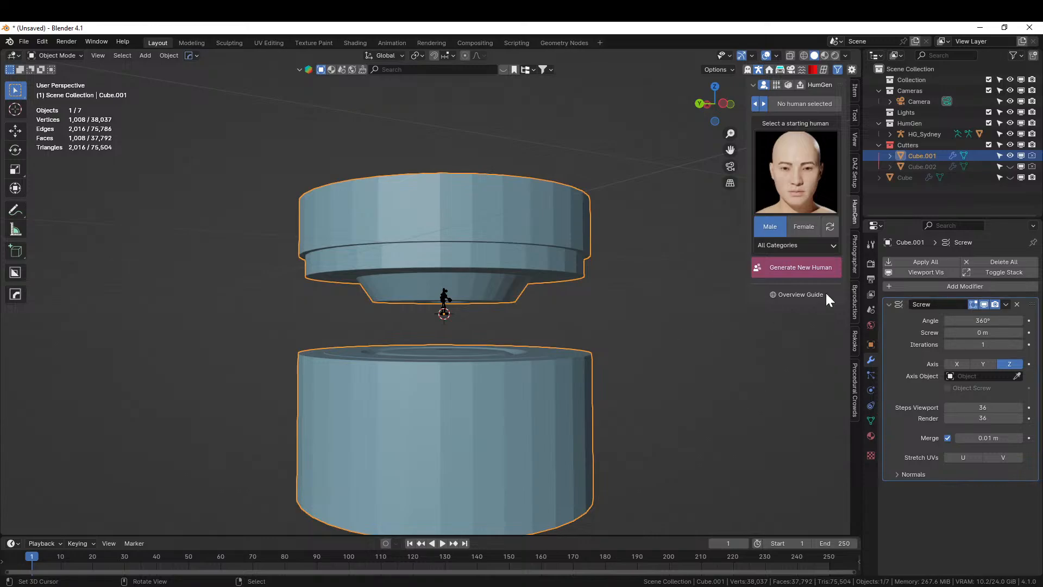
pyautogui.moveTo(672, 311); pyautogui.dragTo(600, 407, button='middle')
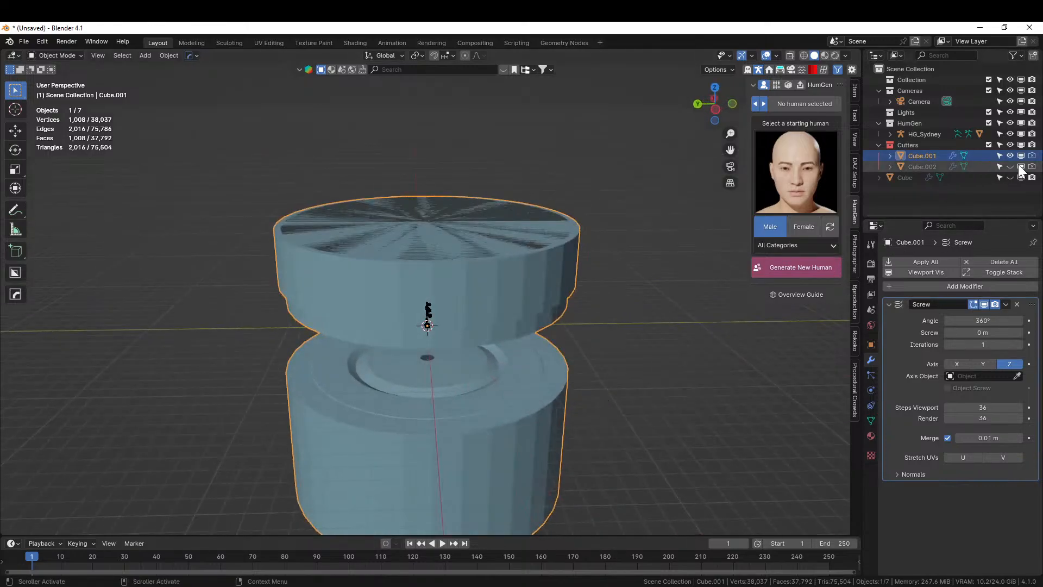
# Step: Show Cube.002 in the viewport and subtract Cube.001 from it with a difference Boolean
pyautogui.click(1020, 167)
pyautogui.moveTo(679, 271); pyautogui.dragTo(604, 278, button='middle')
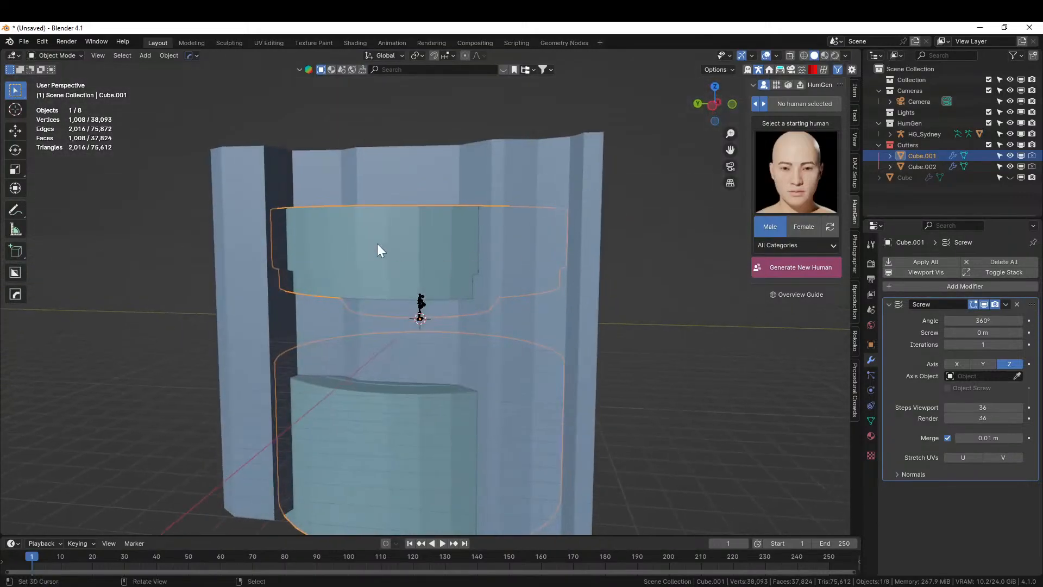
pyautogui.press('ctrl+KP_Subtract')
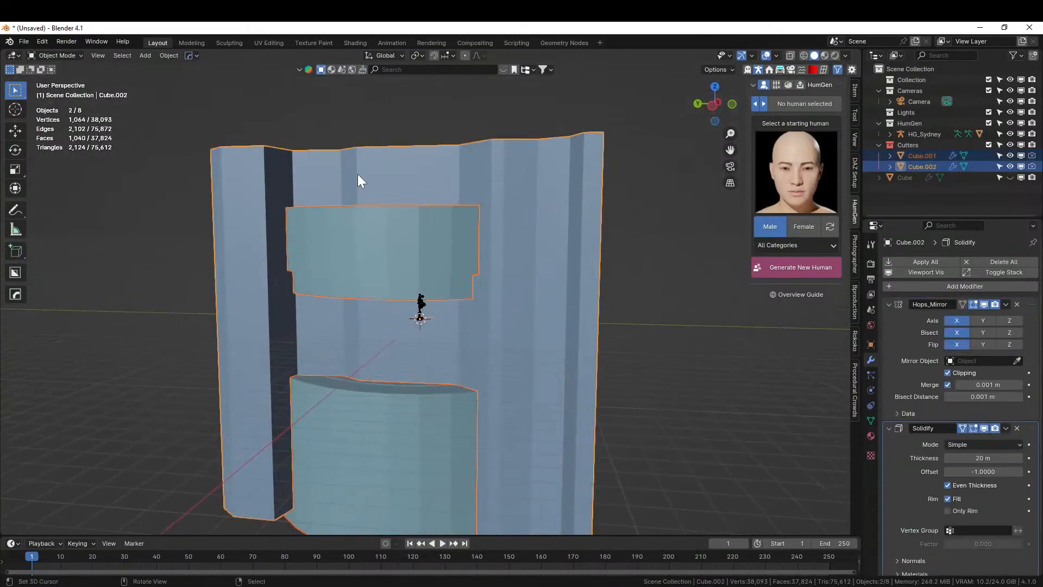
pyautogui.moveTo(384, 205); pyautogui.dragTo(364, 162, button='middle')
pyautogui.scroll(3, 408, 194)
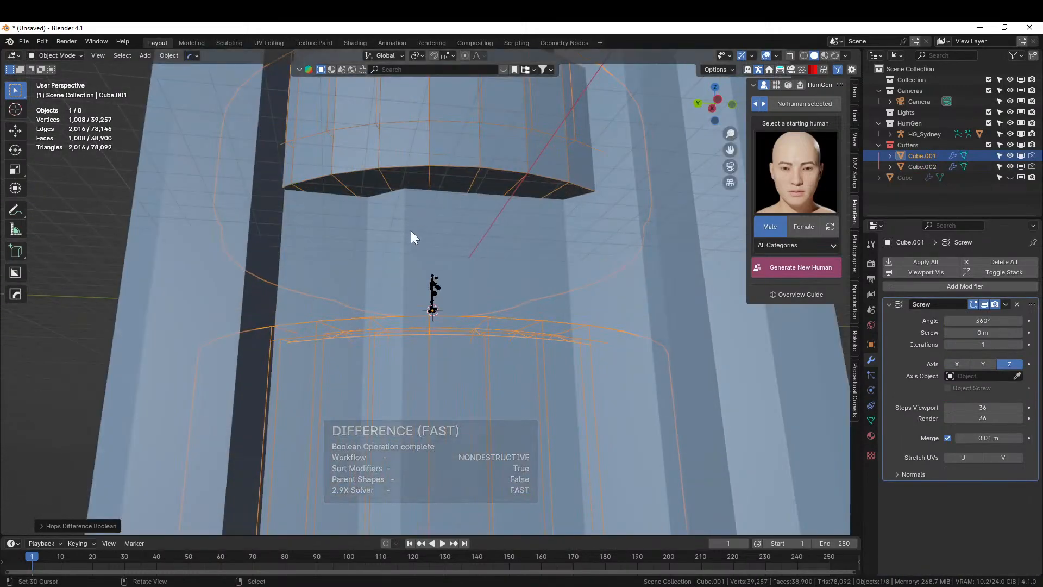
pyautogui.moveTo(413, 224); pyautogui.dragTo(405, 279, button='middle')
# Step: Switch the Boolean on Cube.002 to Intersect with the Exact solver and enable Self Intersection
pyautogui.click(487, 142)
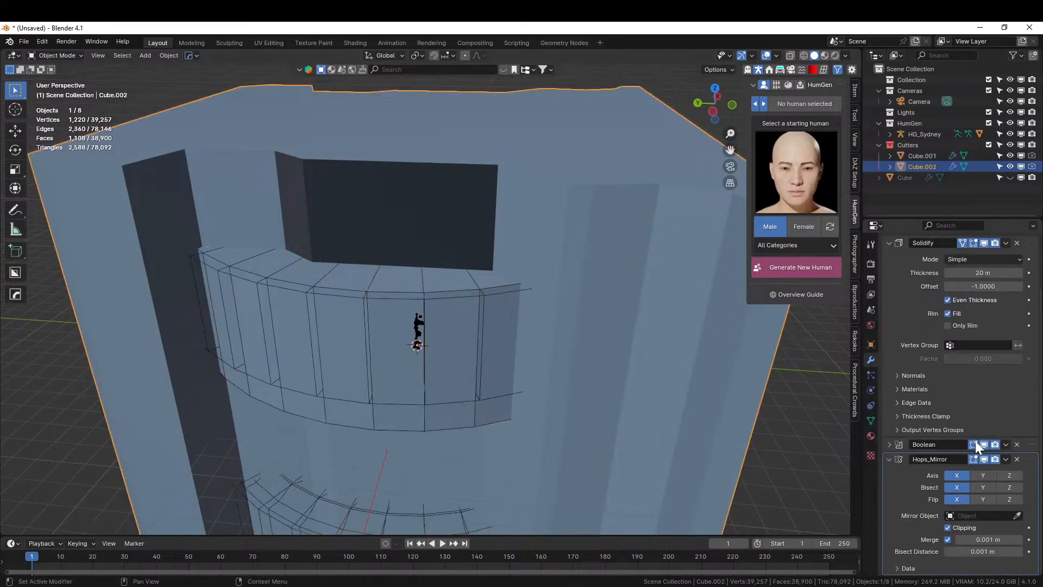
pyautogui.click(890, 444)
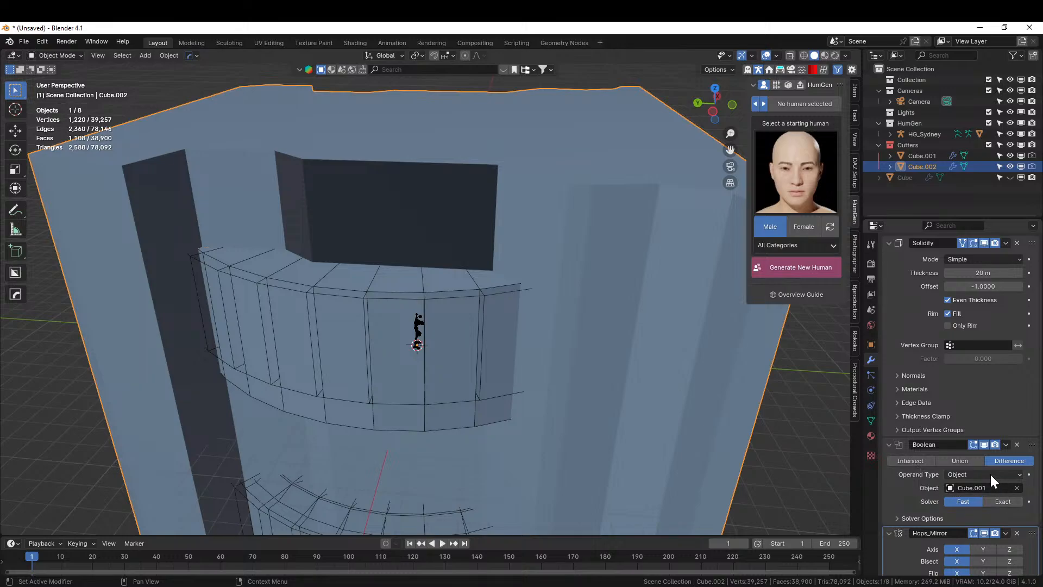
pyautogui.click(909, 461)
pyautogui.moveTo(478, 403); pyautogui.dragTo(448, 363, button='middle')
pyautogui.click(1003, 501)
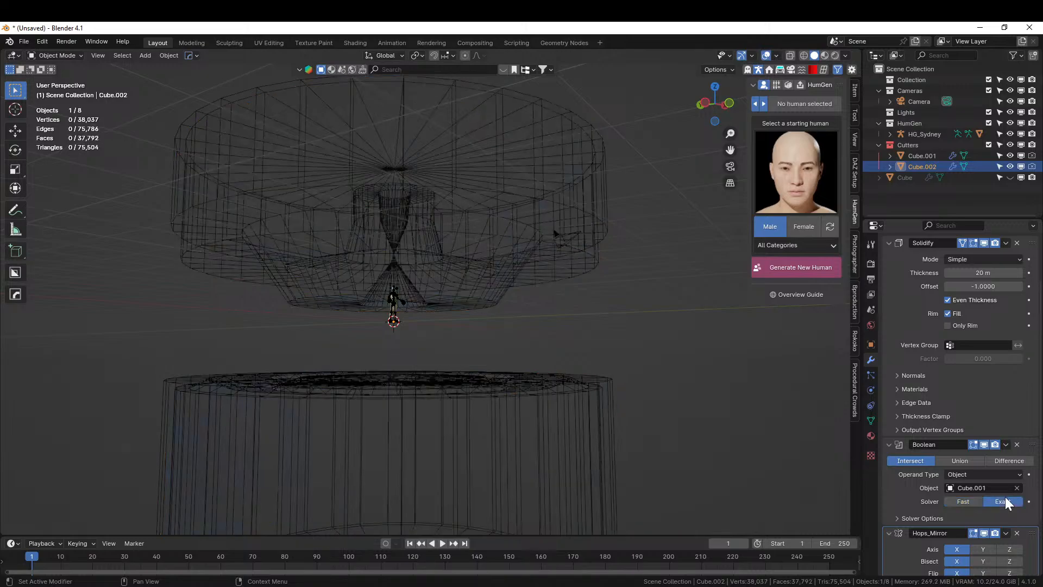
pyautogui.click(903, 518)
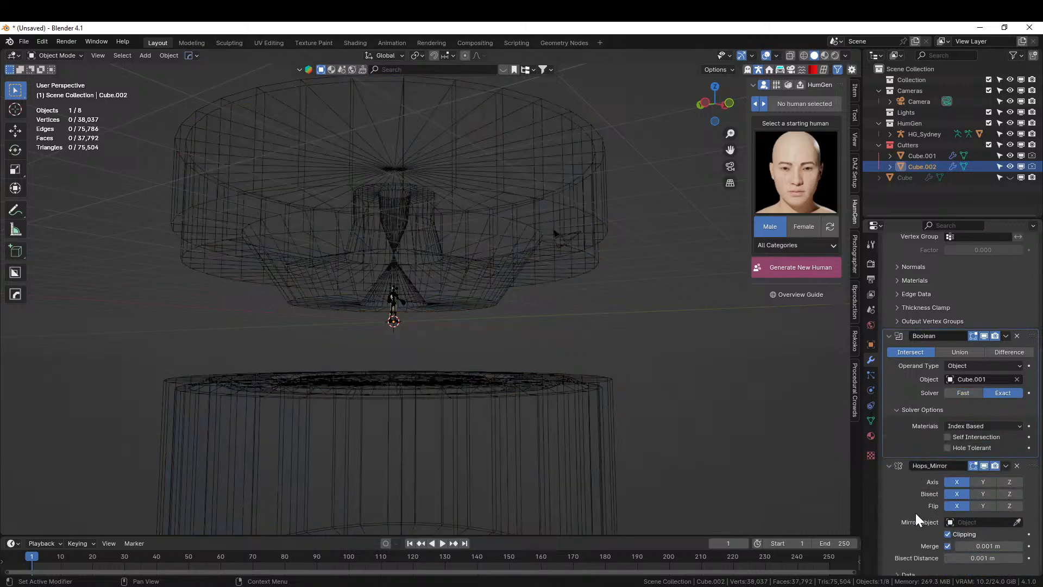
pyautogui.scroll(-5, 967, 491)
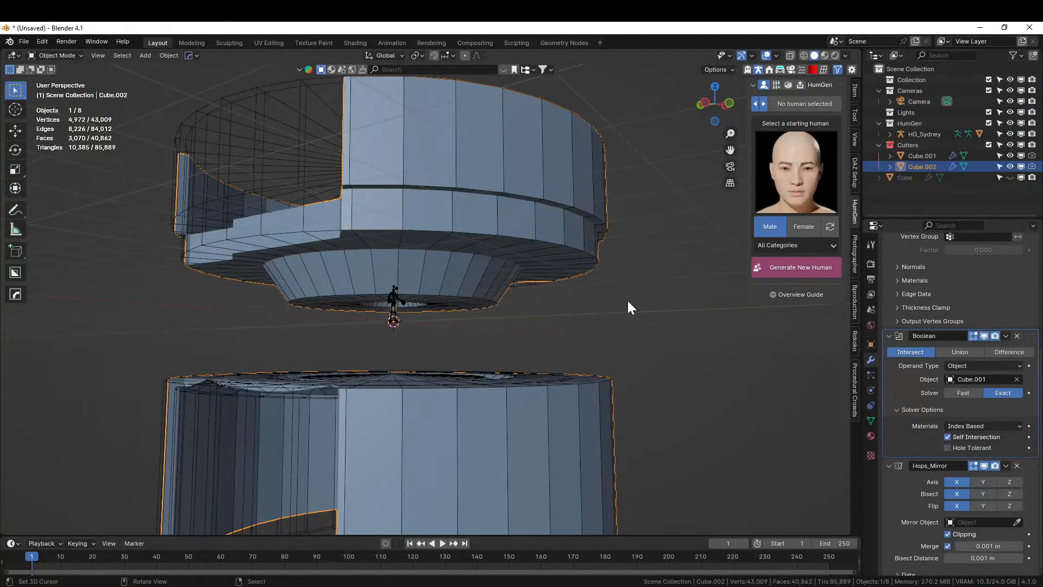
# Step: Apply all modifiers on Cube.002 and delete the cutter Cube.001
pyautogui.moveTo(625, 300); pyautogui.dragTo(513, 361, button='middle')
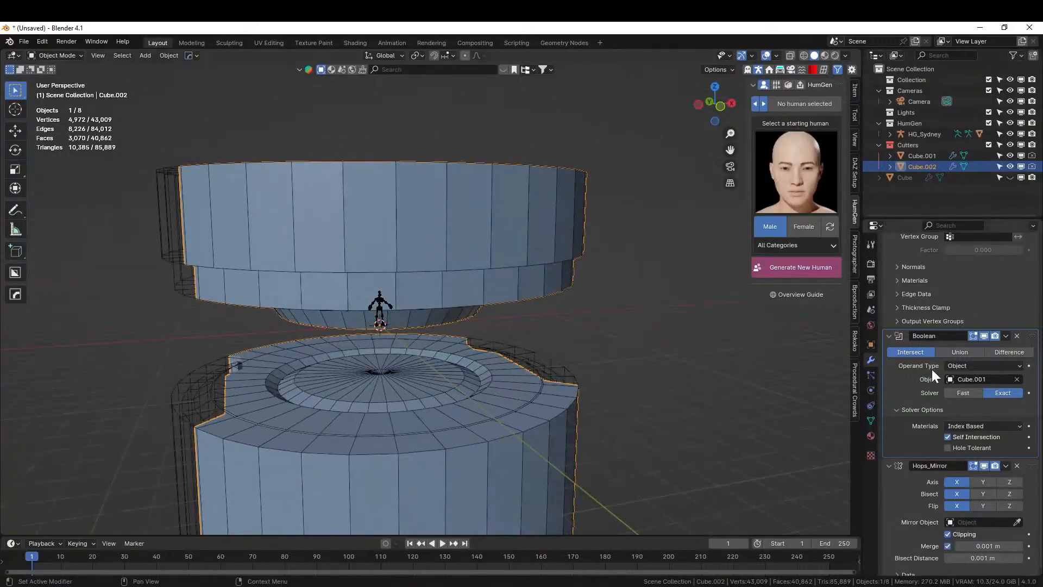
pyautogui.scroll(-1, 930, 366)
pyautogui.moveTo(445, 344); pyautogui.dragTo(538, 354, button='middle')
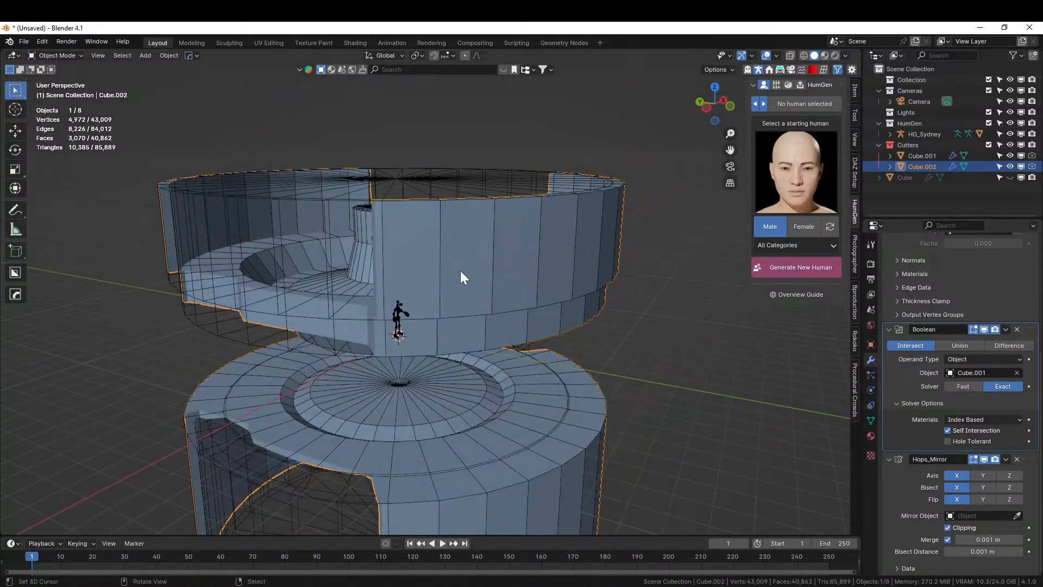
pyautogui.scroll(7, 945, 363)
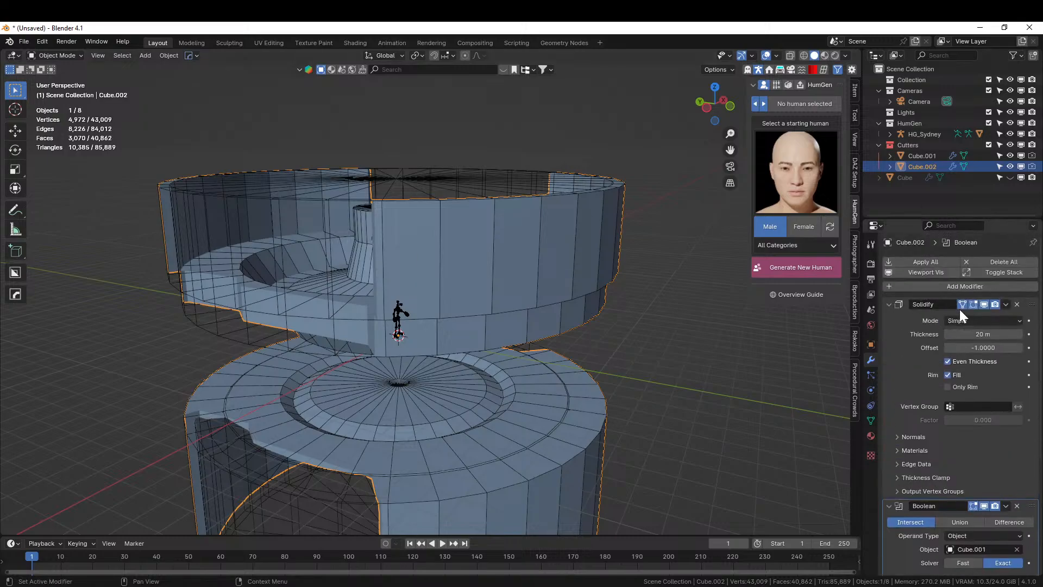
pyautogui.click(925, 261)
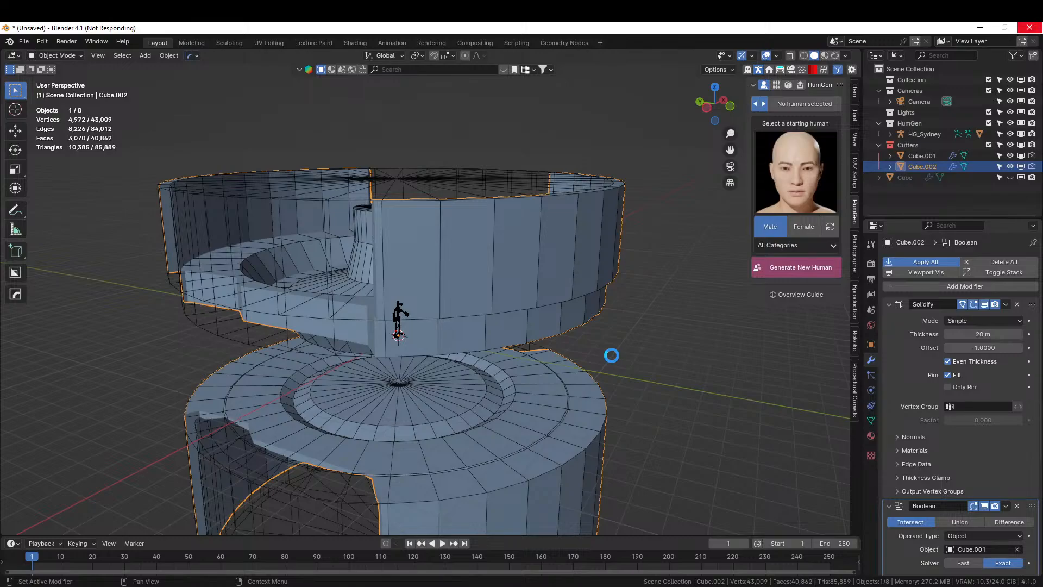
pyautogui.moveTo(615, 358); pyautogui.dragTo(464, 329, button='middle')
pyautogui.click(169, 259)
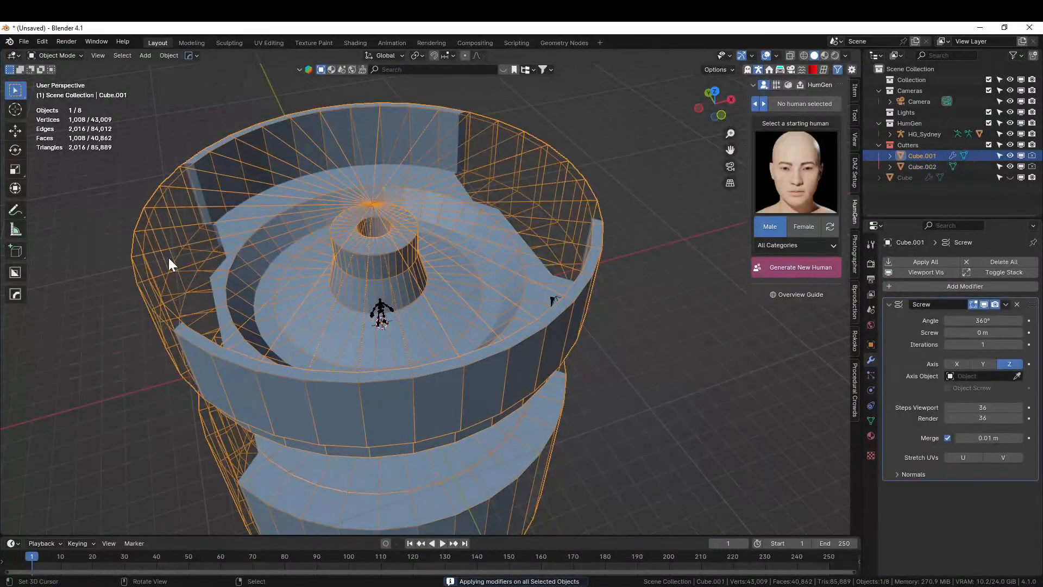
pyautogui.press('Delete')
pyautogui.moveTo(176, 259); pyautogui.dragTo(308, 224, button='middle')
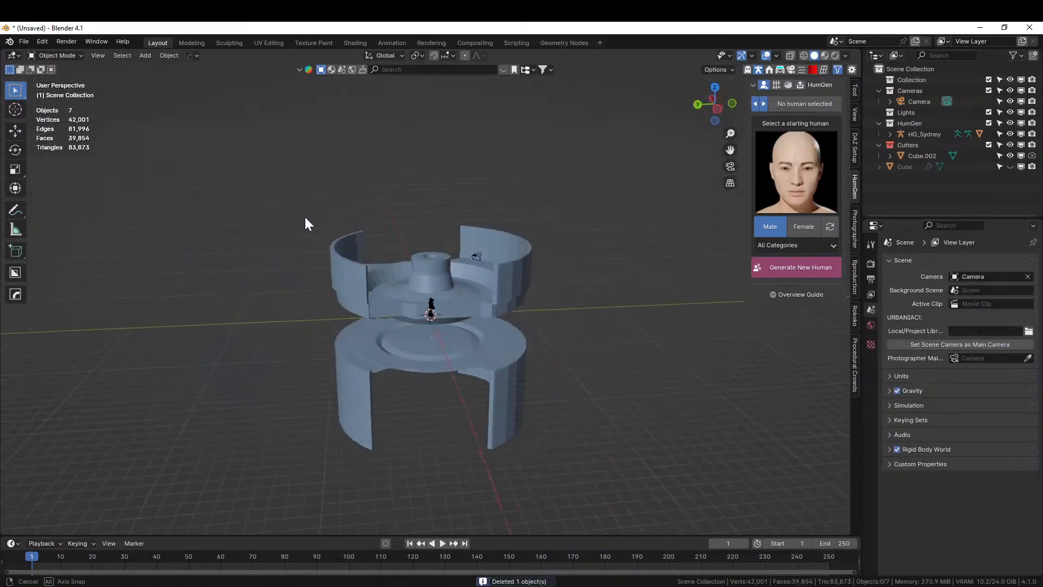
# Step: Show Cube in the viewport again together with the cylindrical Cube.002
pyautogui.click(1011, 164)
pyautogui.moveTo(740, 241); pyautogui.dragTo(612, 260, button='middle')
pyautogui.scroll(4, 486, 302)
pyautogui.moveTo(486, 302); pyautogui.dragTo(627, 302, button='middle')
pyautogui.scroll(-4, 539, 299)
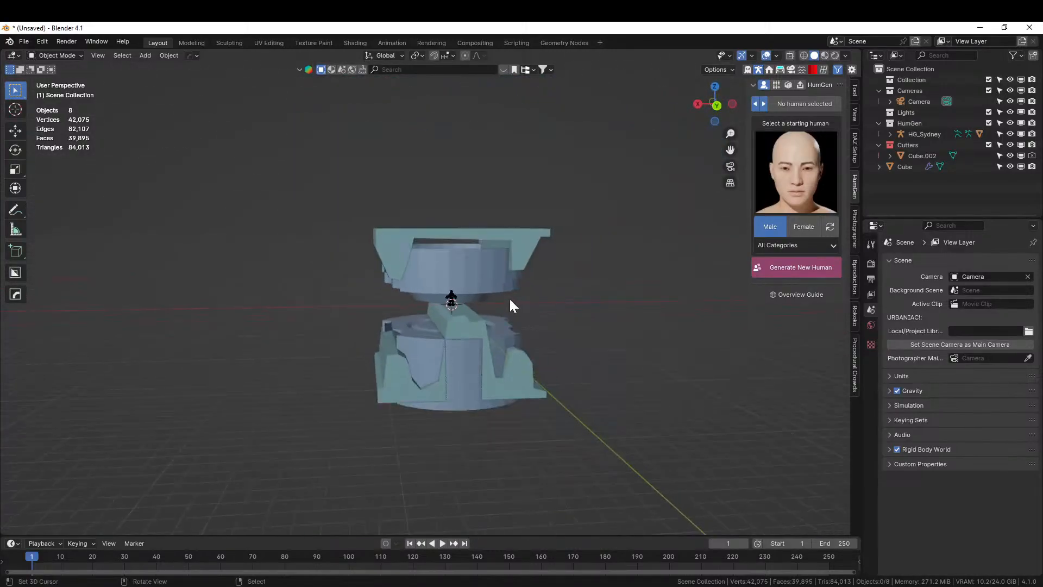
# Step: Subtract Cube.002 from Cube with a difference Boolean
pyautogui.click(464, 259)
pyautogui.keyDown('shift'); pyautogui.click(400, 237); pyautogui.keyUp('shift')
pyautogui.press('ctrl+KP_Subtract')
pyautogui.scroll(2, 399, 236)
pyautogui.moveTo(448, 257); pyautogui.dragTo(587, 269, button='middle')
pyautogui.scroll(2, 582, 290)
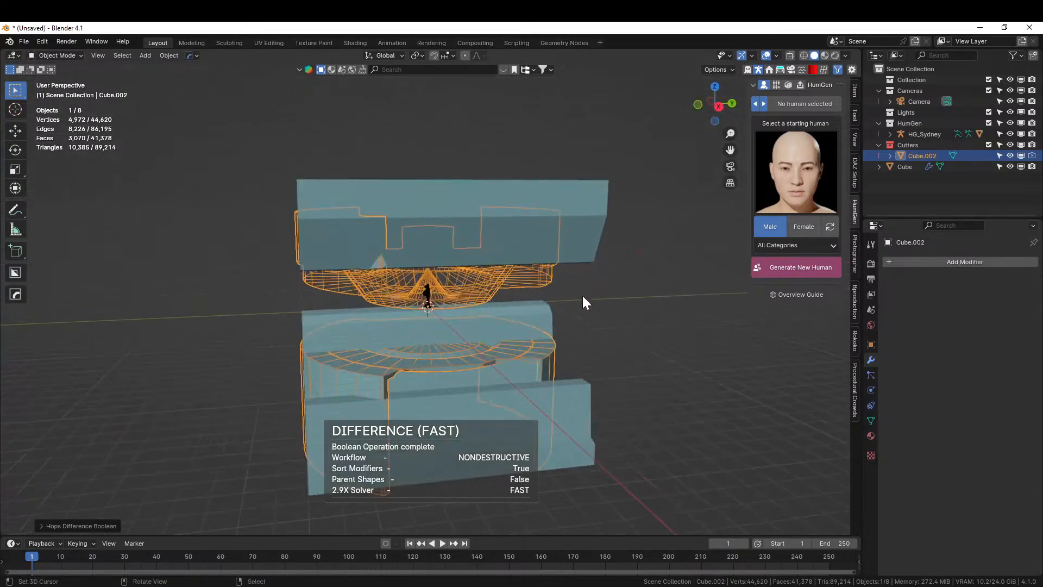
# Step: Switch the Boolean on Cube to Intersect with Cube.002
pyautogui.click(321, 326)
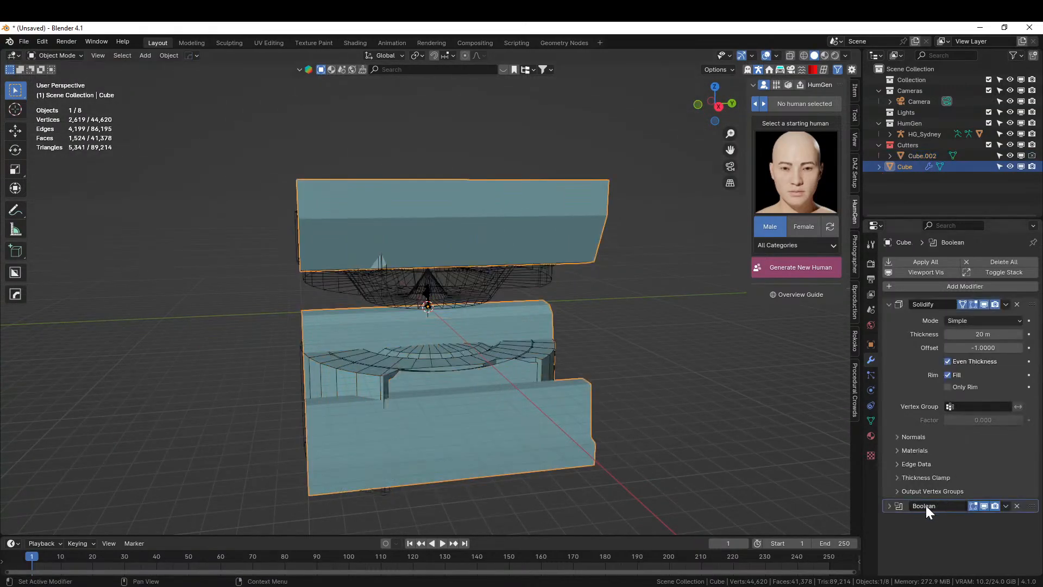
pyautogui.click(889, 506)
pyautogui.click(911, 523)
pyautogui.moveTo(532, 380); pyautogui.dragTo(398, 384, button='middle')
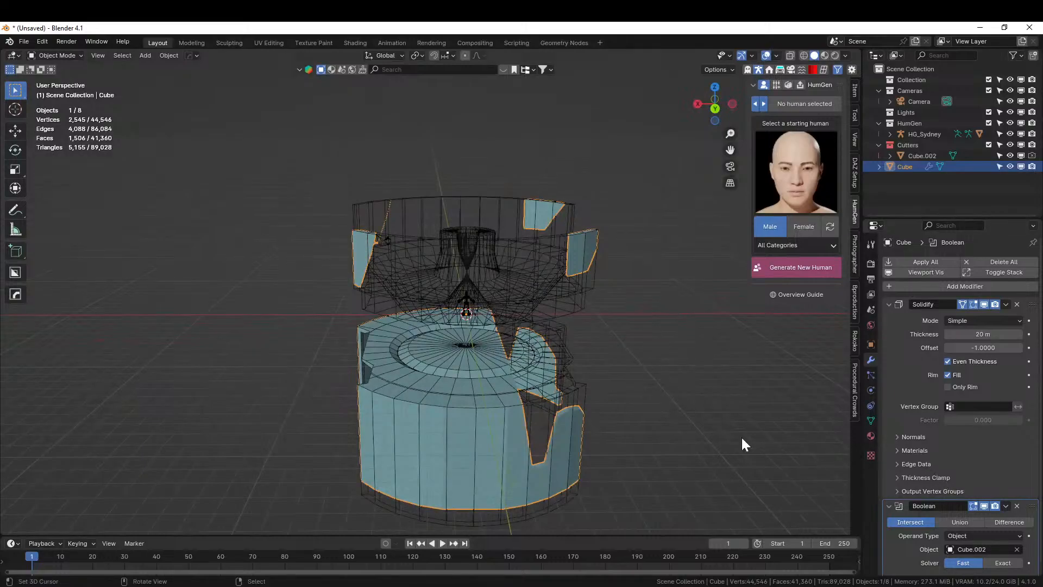
pyautogui.scroll(4, 718, 388)
pyautogui.moveTo(716, 386); pyautogui.dragTo(667, 396, button='middle')
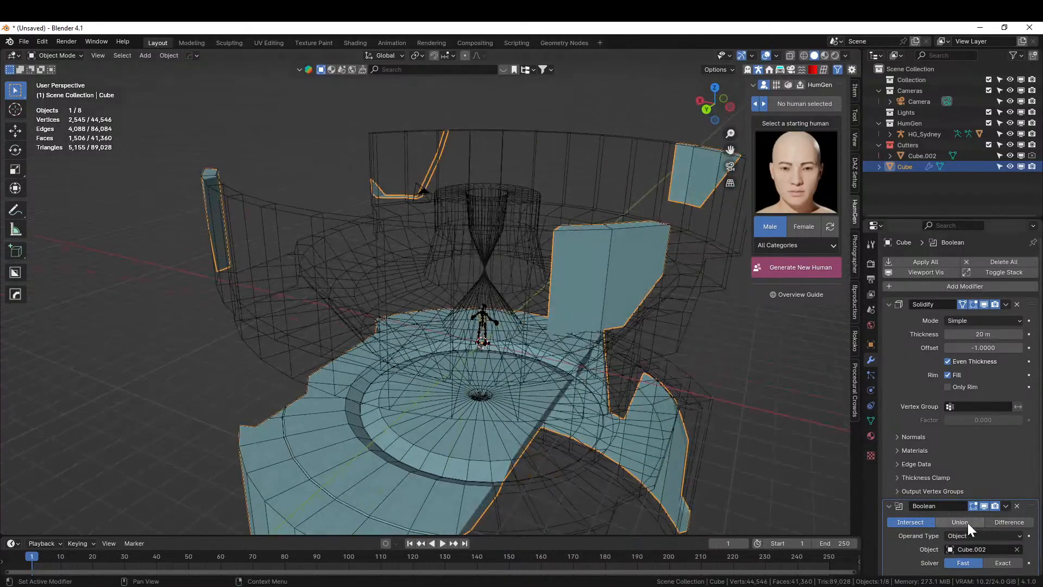
# Step: Try the Difference operation on Cube's Boolean again and remove that Boolean modifier
pyautogui.click(1010, 521)
pyautogui.scroll(-3, 661, 434)
pyautogui.moveTo(661, 433); pyautogui.dragTo(319, 420, button='middle')
pyautogui.scroll(4, 1, 419)
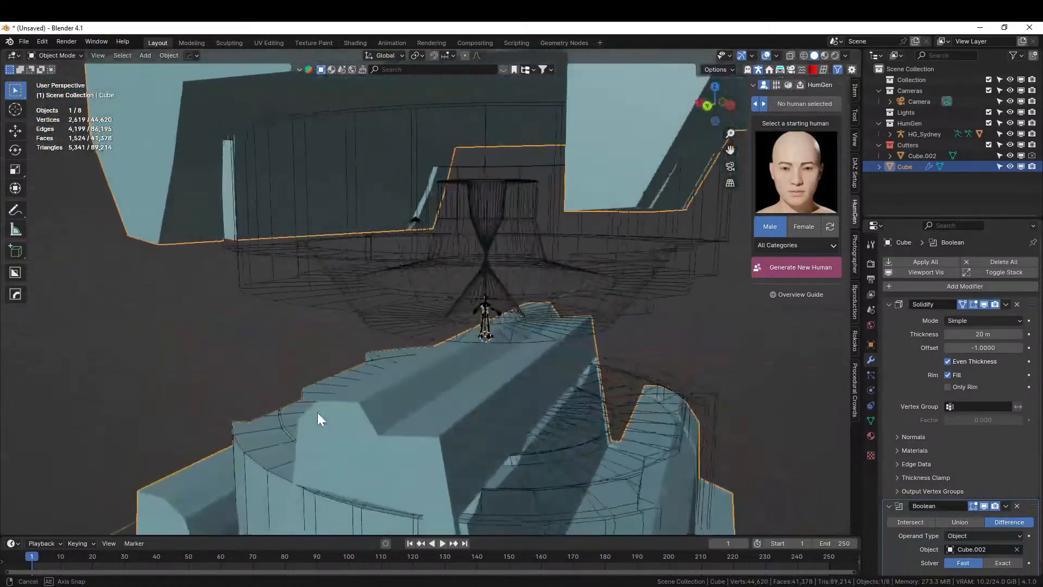
pyautogui.scroll(-3, 481, 419)
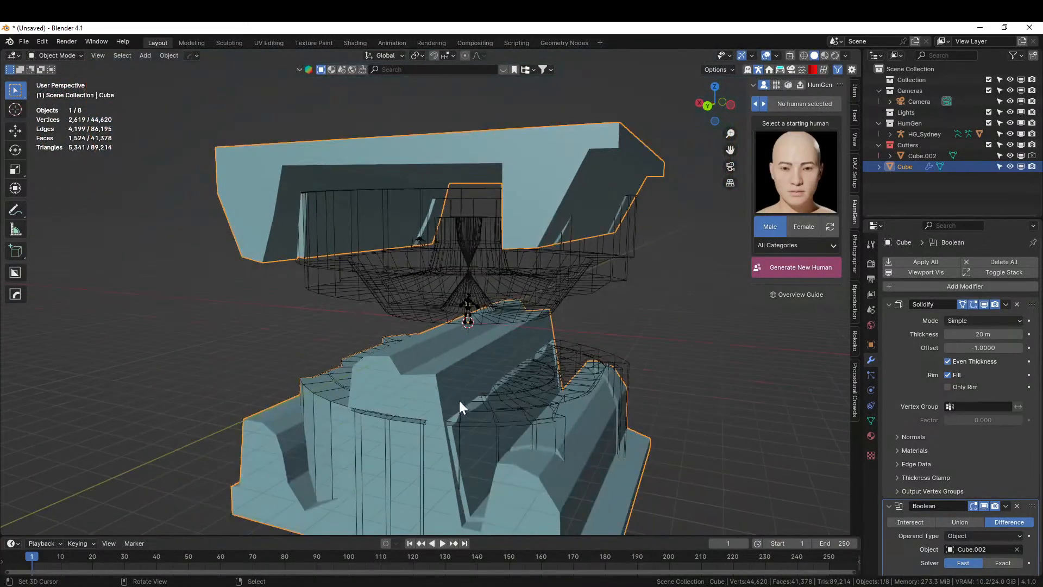
pyautogui.click(1017, 505)
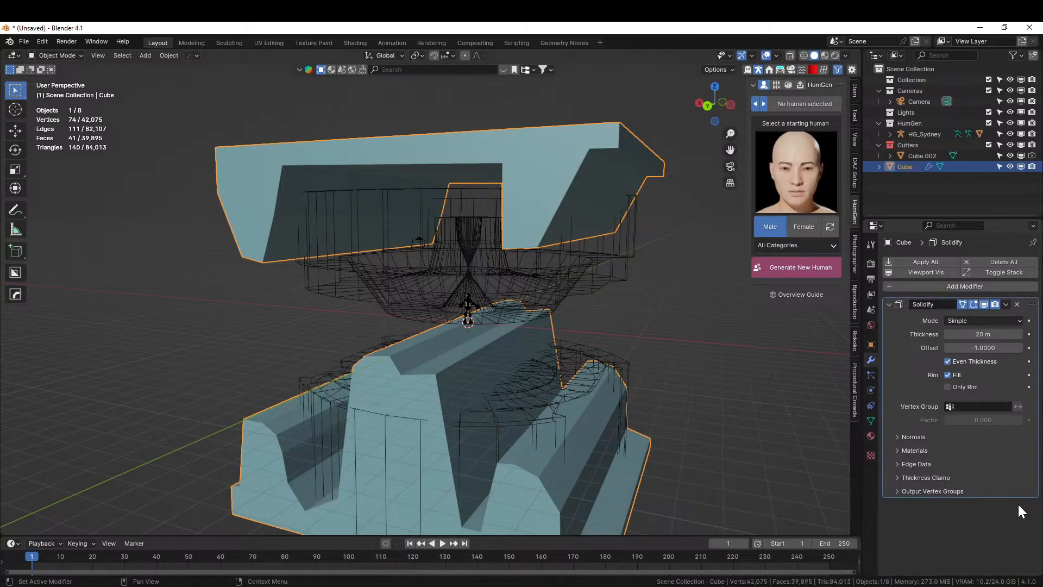
# Step: Set the viewport display of Cube.002 from wireframe to Textured
pyautogui.click(463, 280)
pyautogui.click(871, 344)
pyautogui.scroll(-5, 951, 462)
pyautogui.scroll(-10, 986, 494)
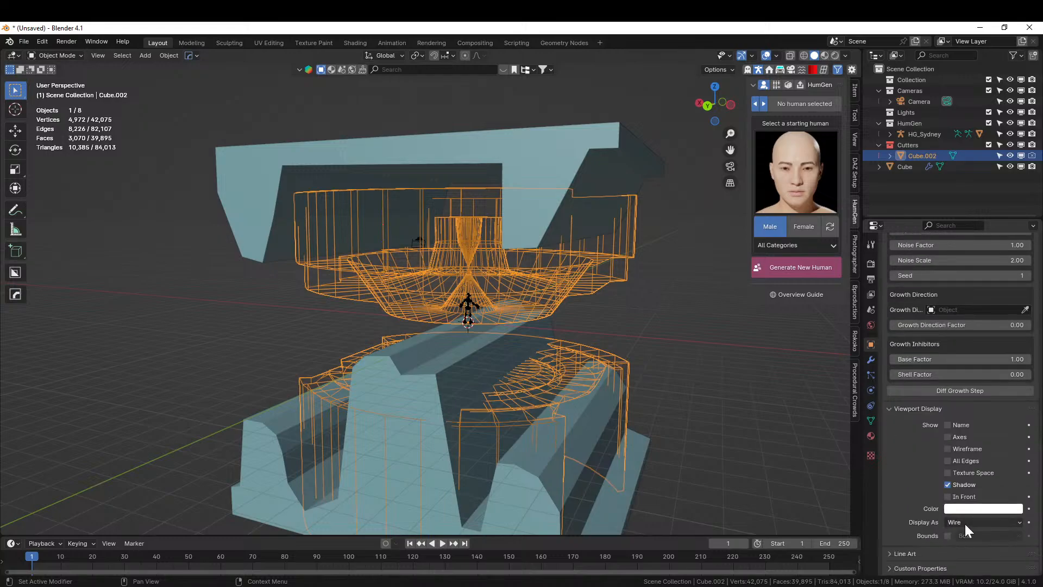
pyautogui.click(965, 522)
pyautogui.click(960, 560)
pyautogui.moveTo(585, 417); pyautogui.dragTo(540, 402, button='middle')
# Step: Delete Cube and Cube.002 from the scene
pyautogui.click(444, 149)
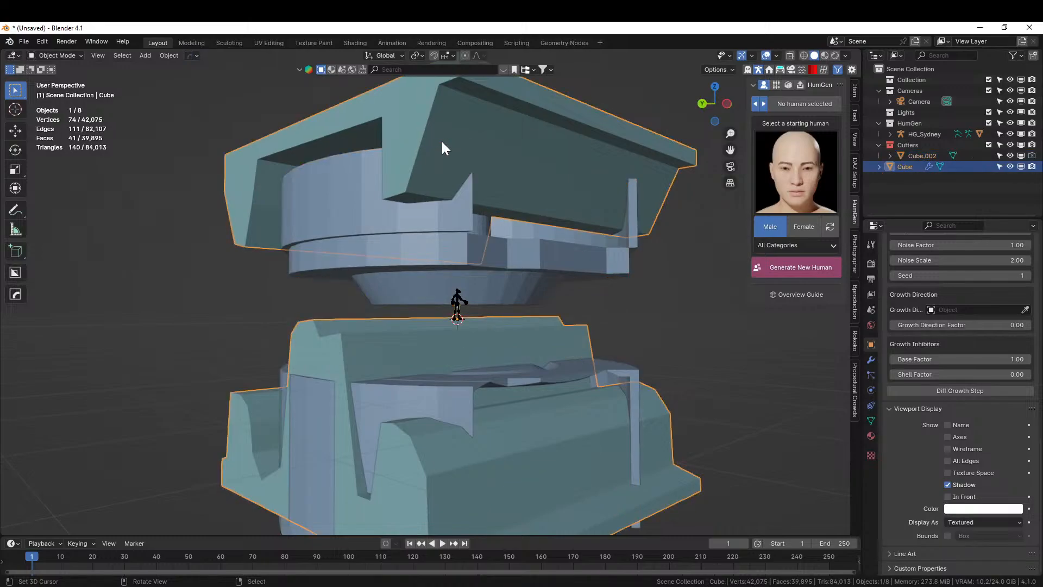
pyautogui.moveTo(472, 377); pyautogui.dragTo(5, 408, button='middle')
pyautogui.moveTo(471, 365); pyautogui.dragTo(169, 385, button='middle')
pyautogui.scroll(-4, 168, 384)
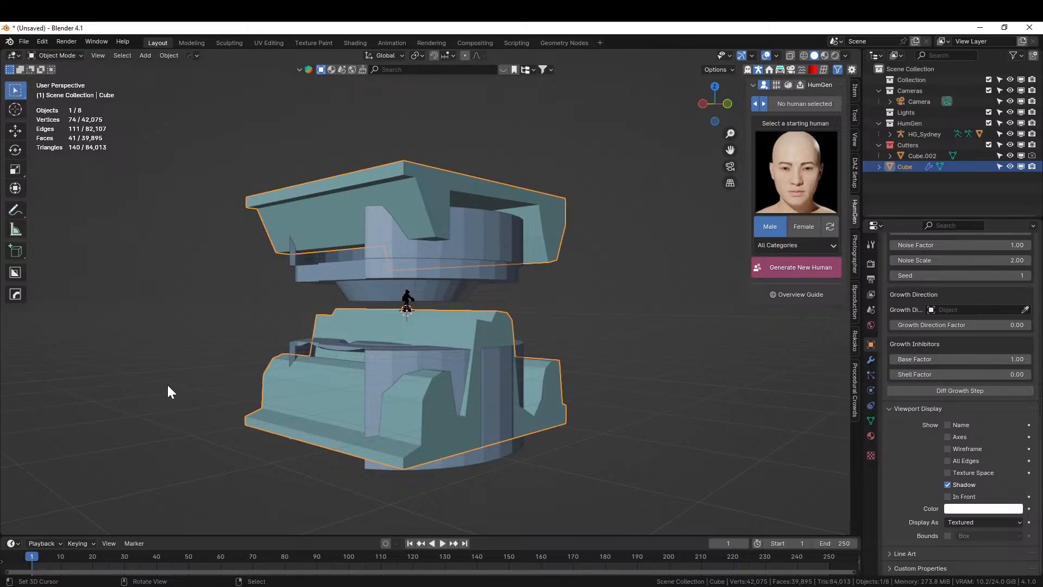
pyautogui.moveTo(272, 361); pyautogui.dragTo(497, 402, button='middle')
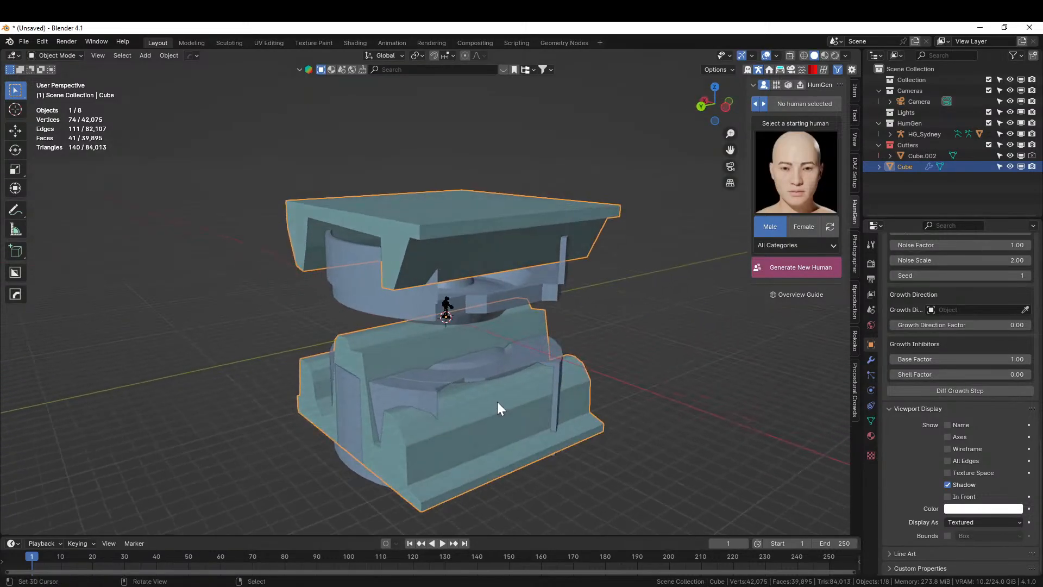
pyautogui.moveTo(391, 291); pyautogui.dragTo(429, 336, button='middle')
pyautogui.press('Delete')
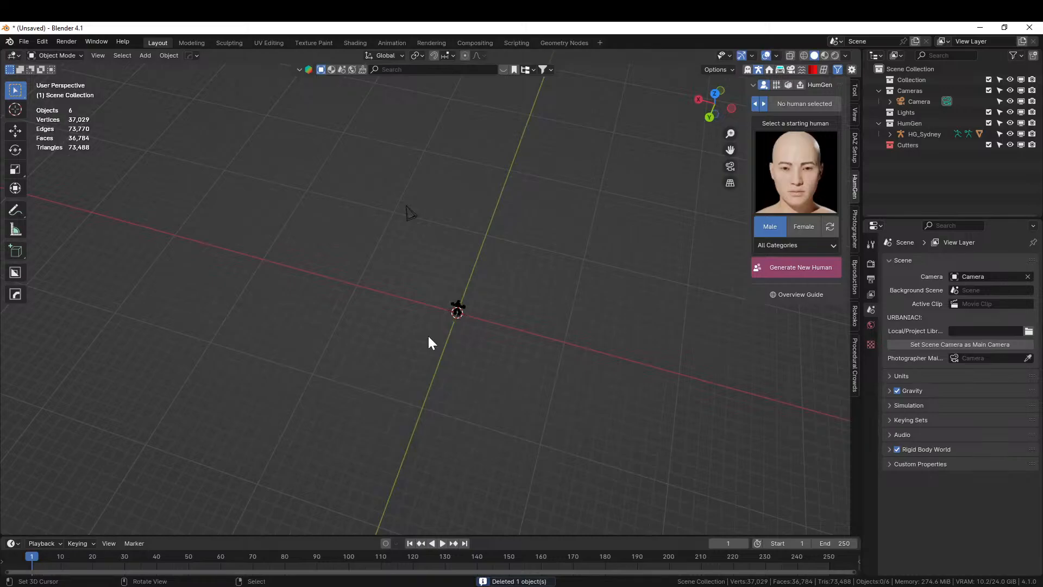
# Step: Add a Random Starship mesh using the alien shapes preset and reopen its operator settings
pyautogui.moveTo(484, 333); pyautogui.dragTo(537, 303, button='middle')
pyautogui.hotkey('shift', 'a')
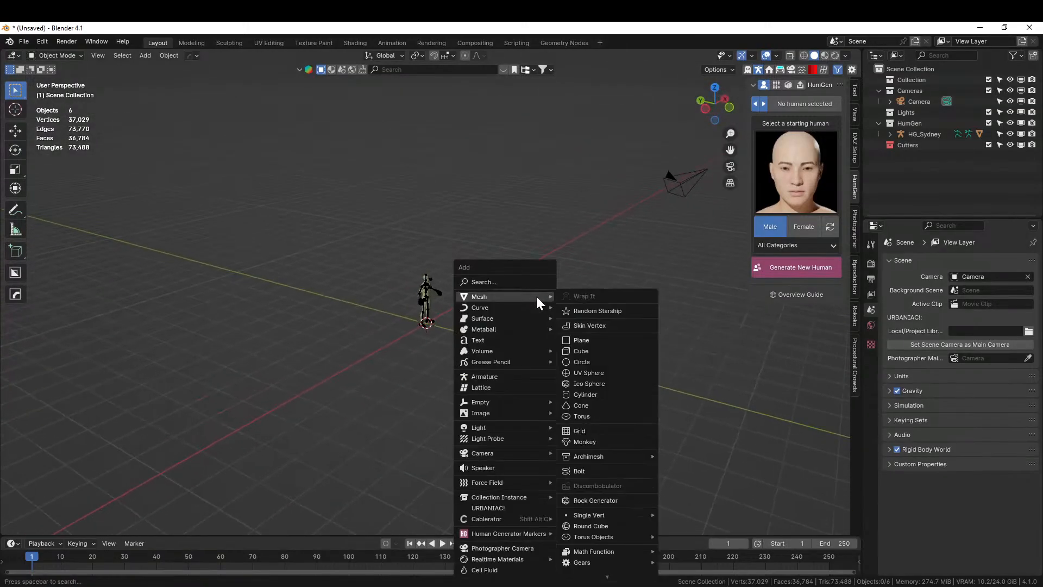
pyautogui.click(614, 310)
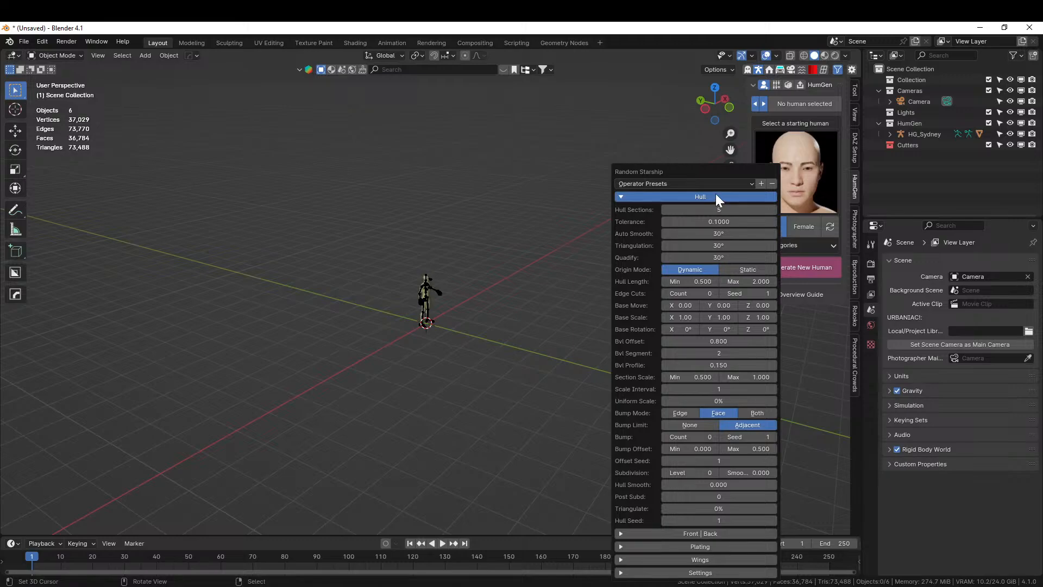
pyautogui.click(700, 185)
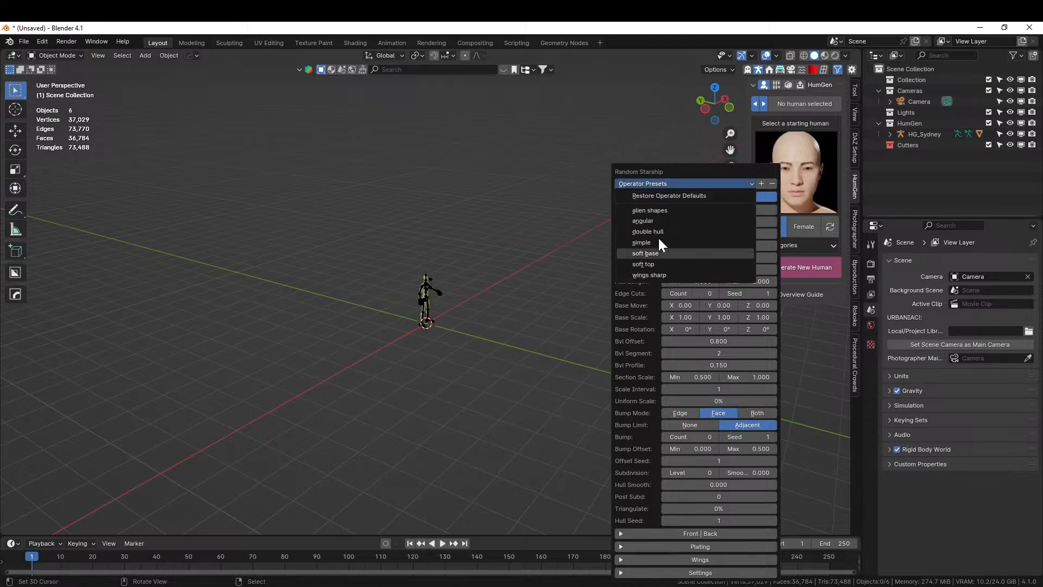
pyautogui.click(667, 209)
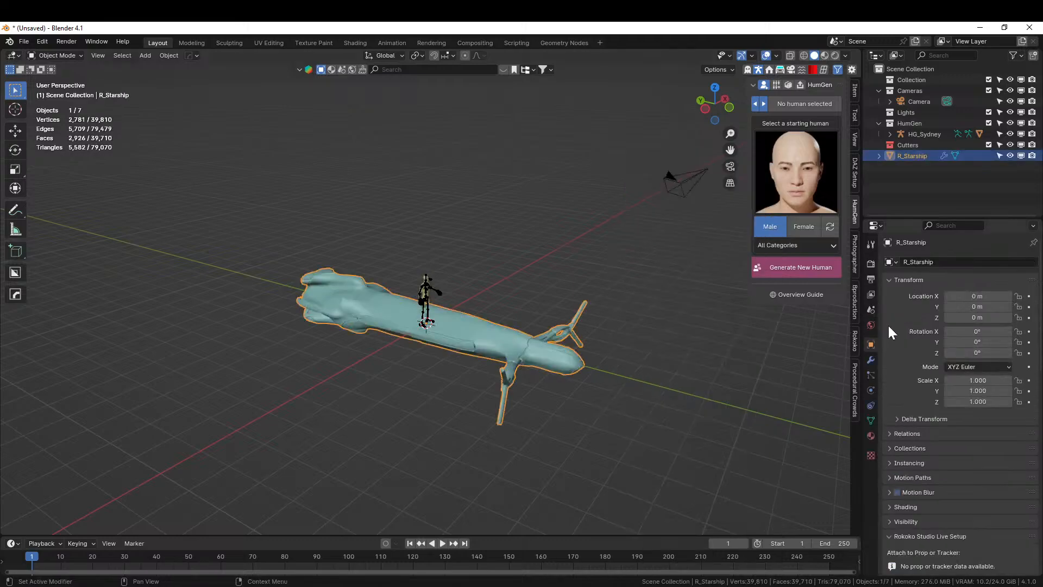
pyautogui.press('F9')
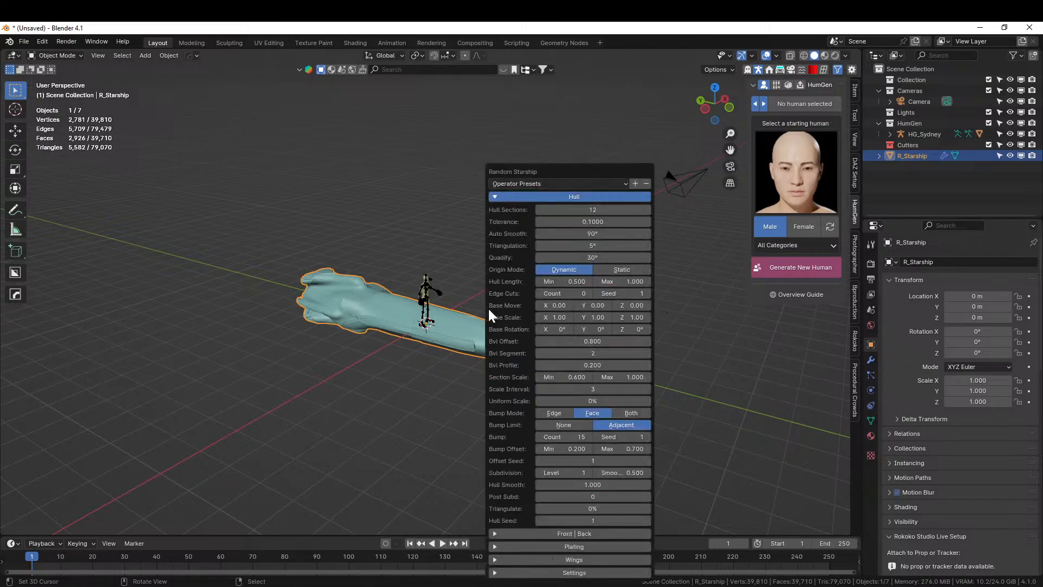
# Step: Set the Random Starship's Hull Sections to 3
pyautogui.click(589, 210)
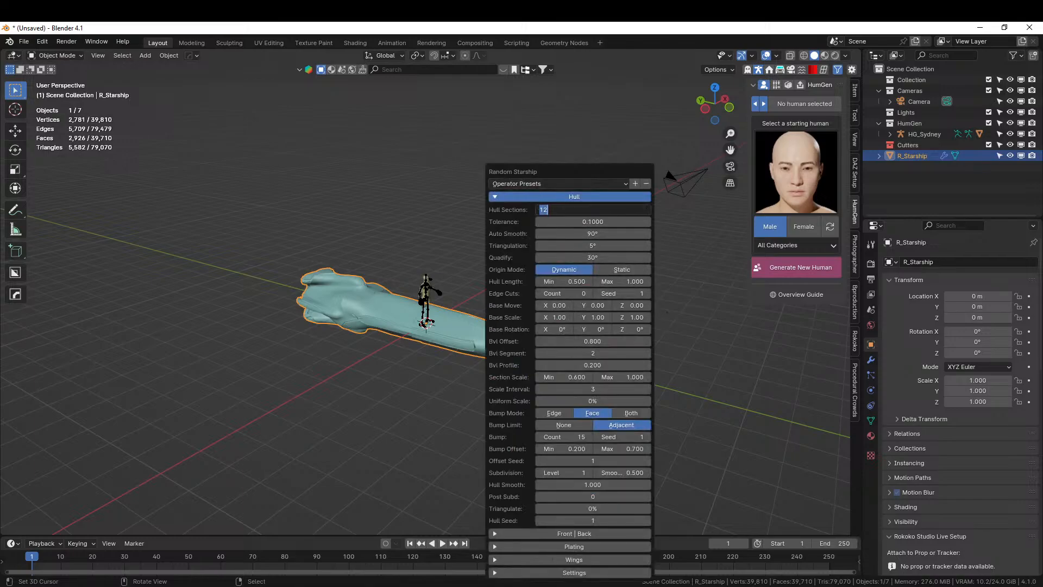
pyautogui.write('3')
pyautogui.press('Return')
# Step: Scale the starship up uniformly to about 9.8 so it towers around the human figure
pyautogui.moveTo(409, 423); pyautogui.dragTo(539, 456, button='middle')
pyautogui.press('KP_7')
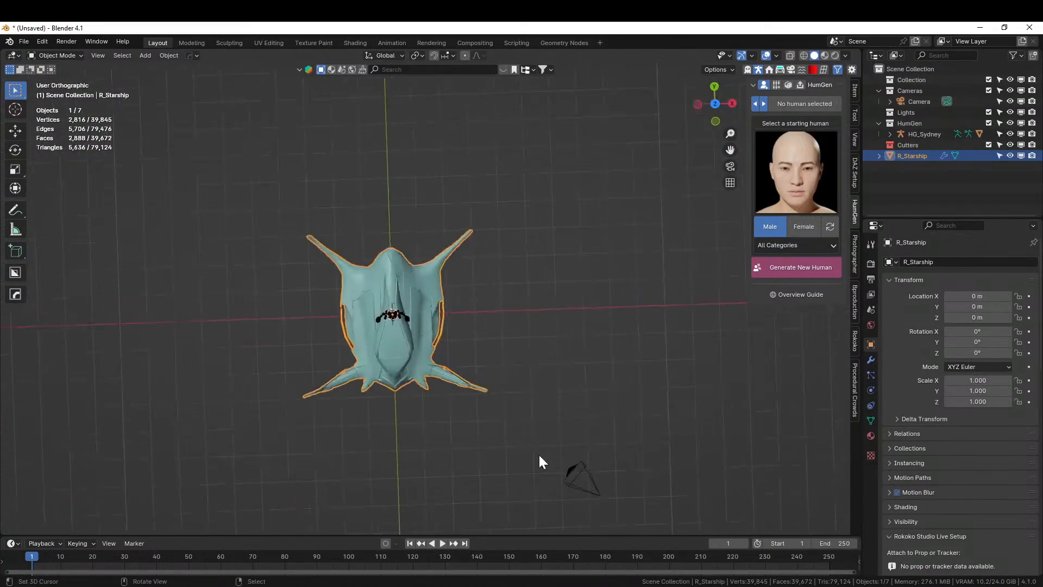
pyautogui.scroll(4, 539, 461)
pyautogui.press('s')
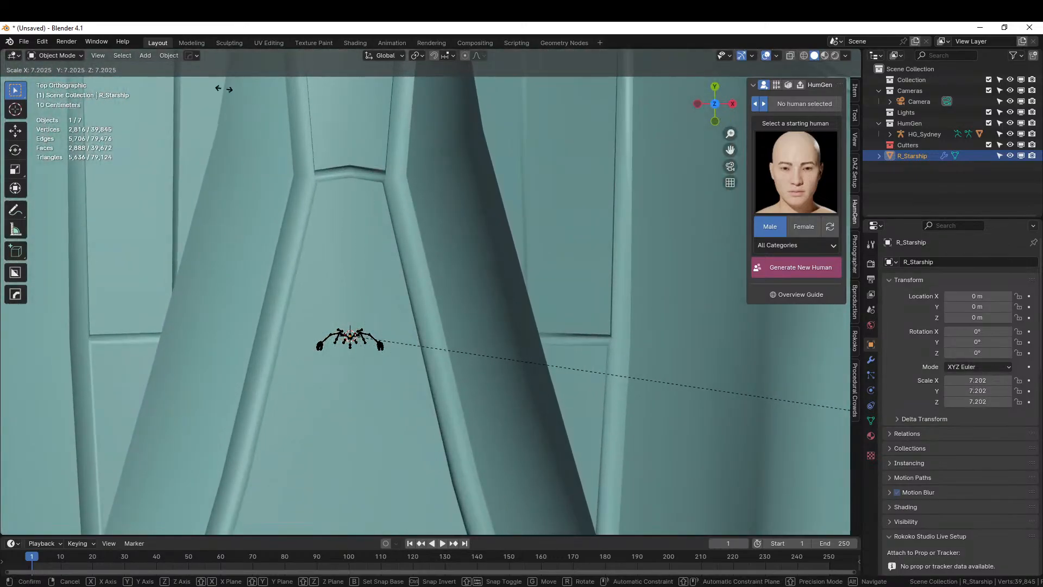
pyautogui.click(21, 153)
pyautogui.scroll(-5, 275, 272)
pyautogui.moveTo(275, 273); pyautogui.dragTo(327, 267, button='middle')
pyautogui.scroll(-5, 398, 137)
pyautogui.press('s')
pyautogui.click(546, 350)
# Step: Add a mesh plane at the origin and rotate it 90° about the Y axis
pyautogui.press('KP_1')
pyautogui.scroll(5, 462, 251)
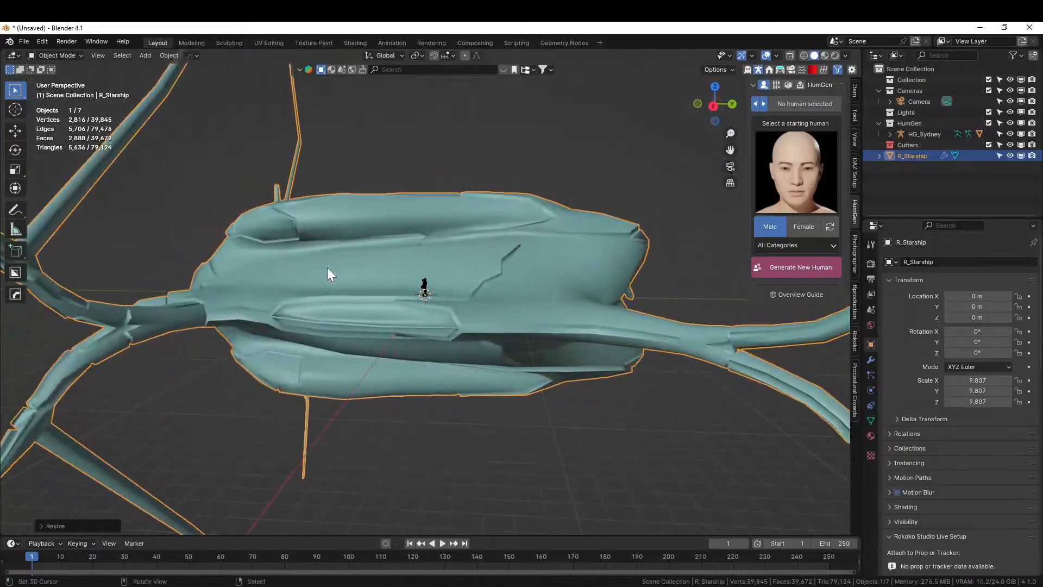
pyautogui.press('KP_3')
pyautogui.scroll(-3, 327, 267)
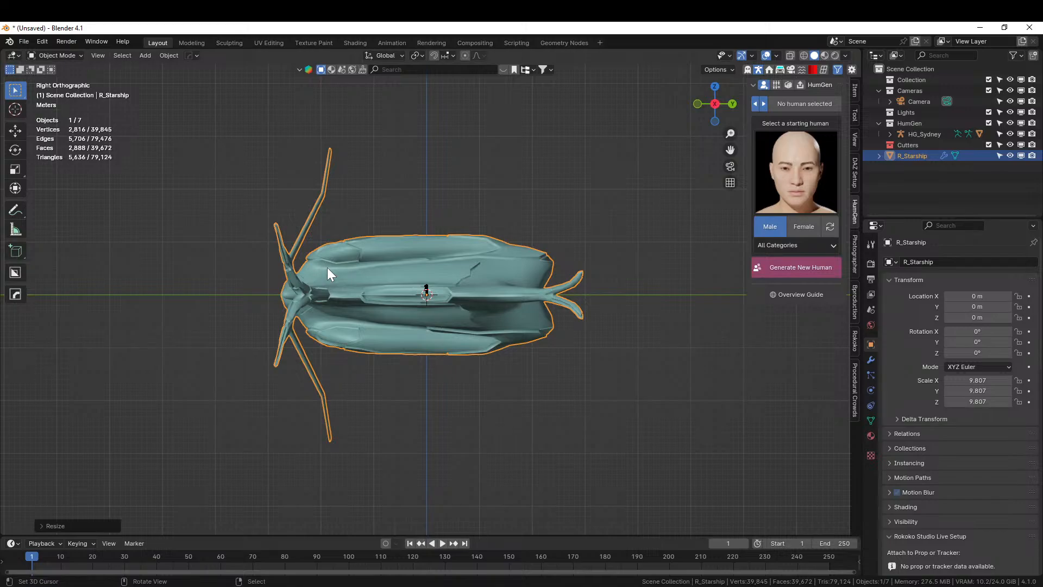
pyautogui.hotkey('shift', 'a')
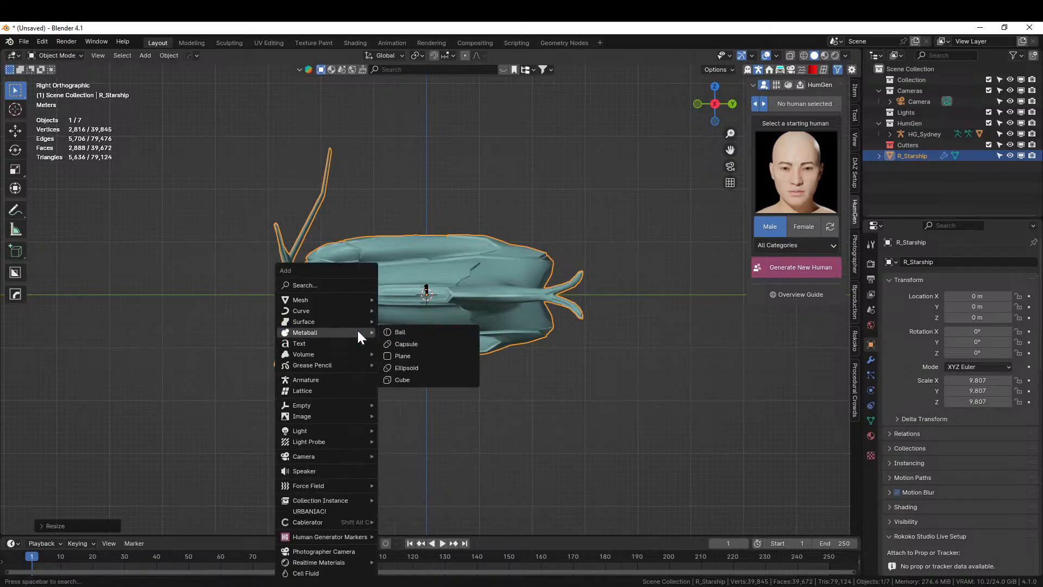
pyautogui.moveTo(330, 295)
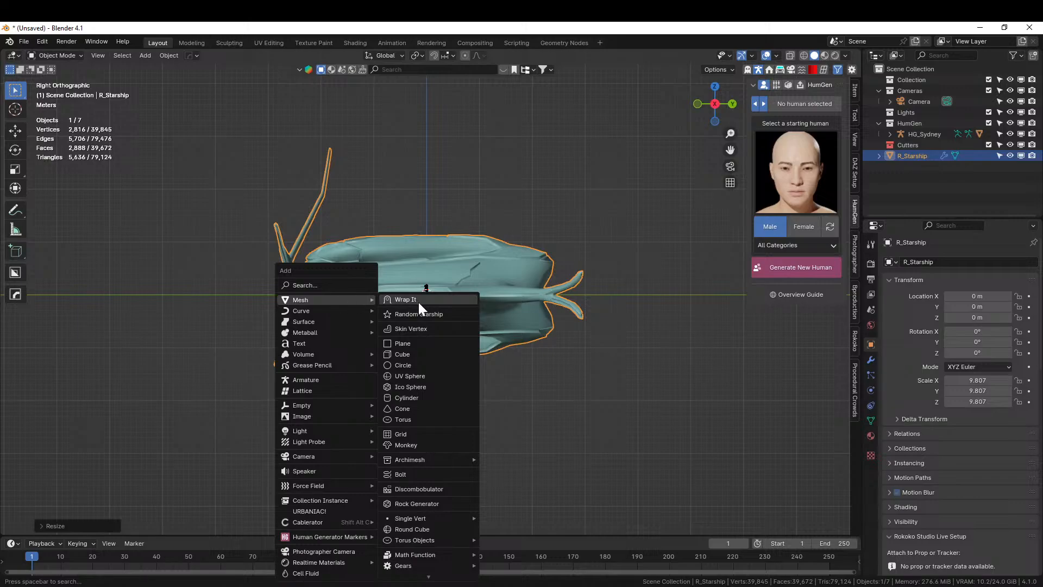
pyautogui.click(405, 342)
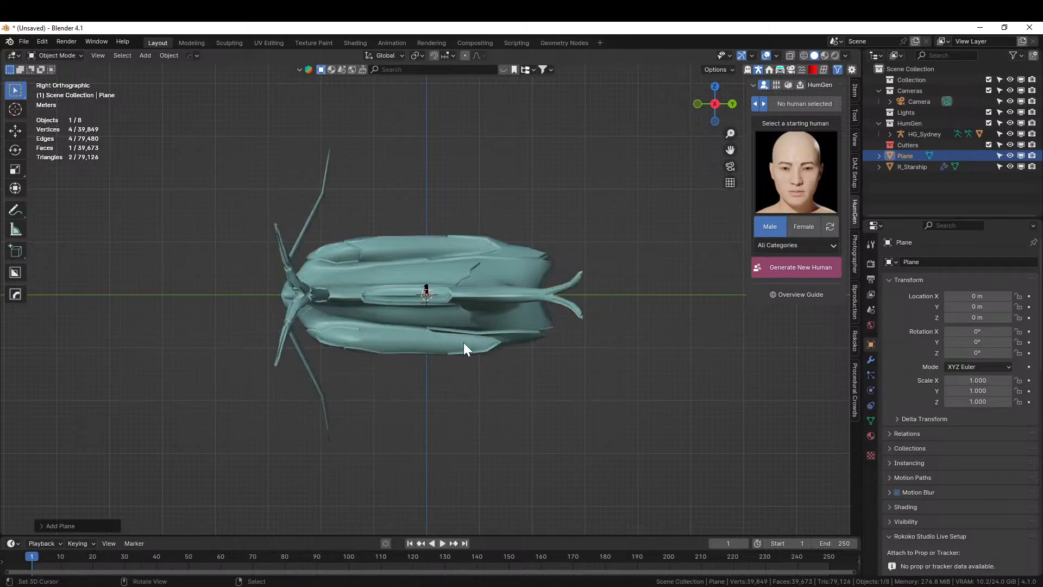
pyautogui.write('ry90')
pyautogui.press('Return')
# Step: Scale the plane uniformly to about 34.6 so it extends beyond the starship, and apply its rotation and scale
pyautogui.press('s')
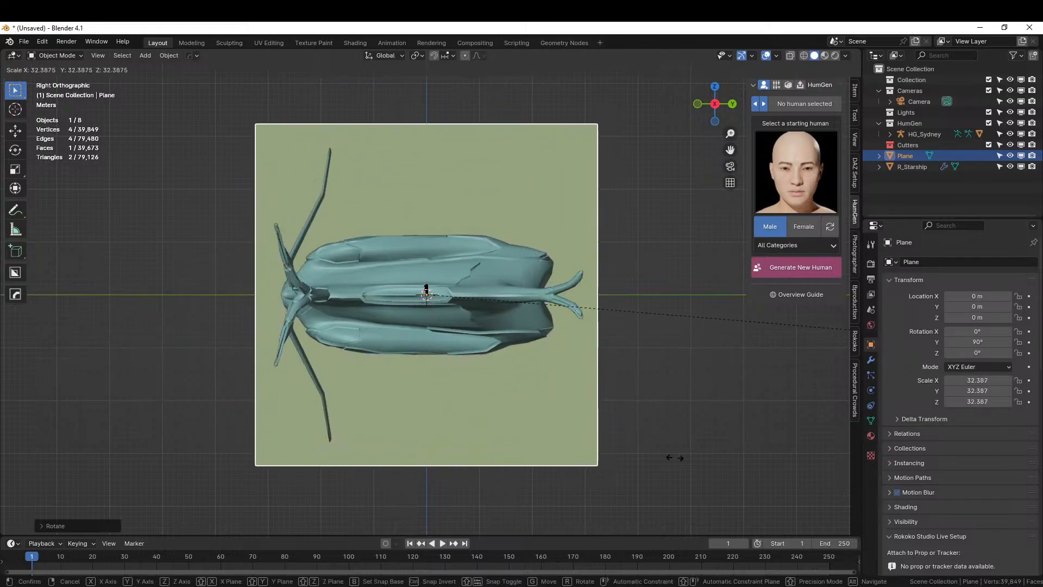
pyautogui.click(794, 448)
pyautogui.moveTo(593, 405); pyautogui.dragTo(449, 399, button='middle')
pyautogui.scroll(3, 454, 398)
pyautogui.press('KP_1')
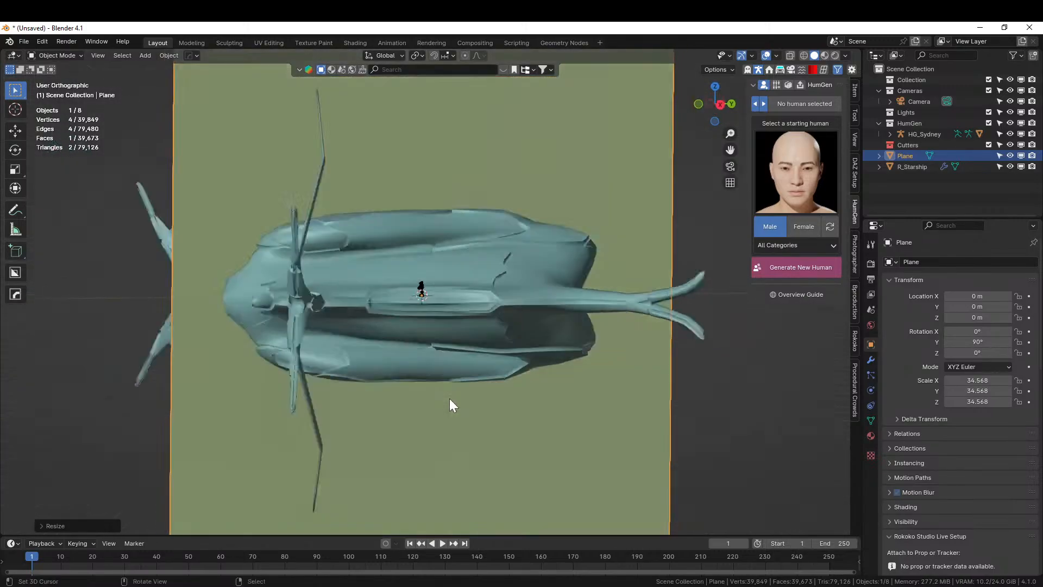
pyautogui.press('KP_3')
pyautogui.scroll(-3, 449, 399)
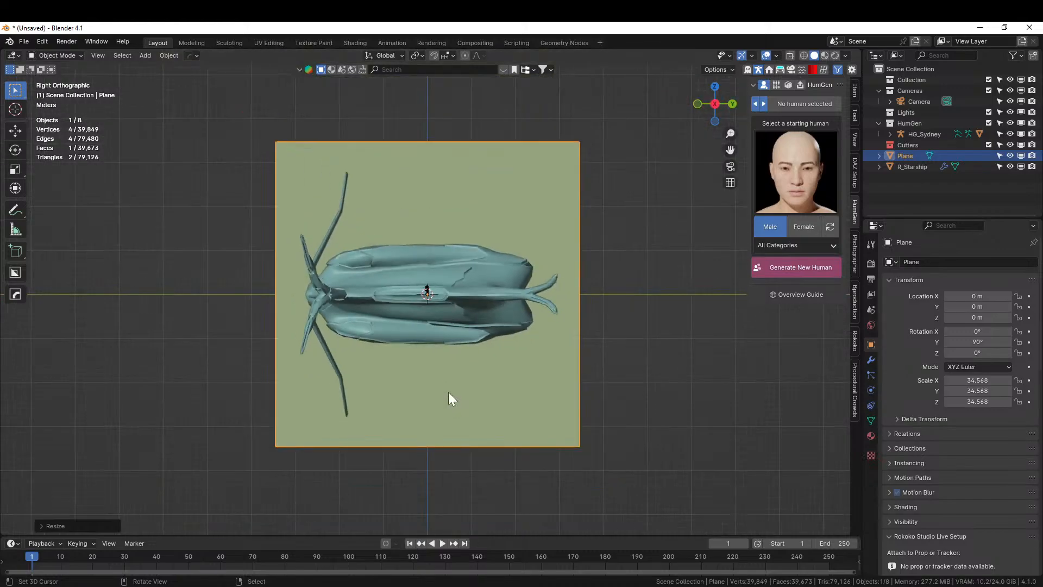
pyautogui.hotkey('ctrl', 'a')
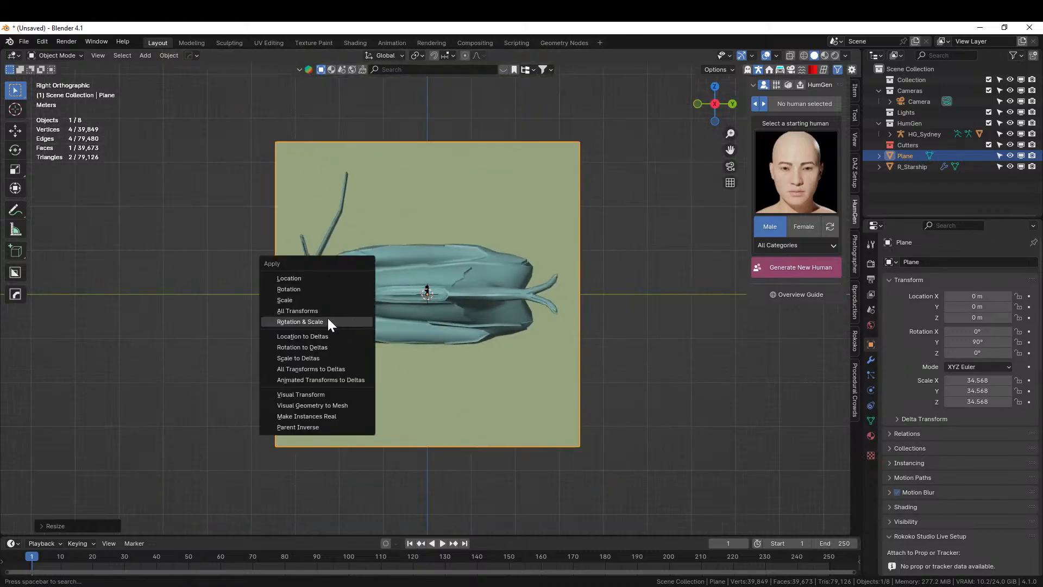
pyautogui.click(300, 321)
# Step: Knife-cut a jagged line across the full width of the plane, roughly along the starship's upper edge
pyautogui.press('Tab')
pyautogui.press('k')
pyautogui.click(276, 240)
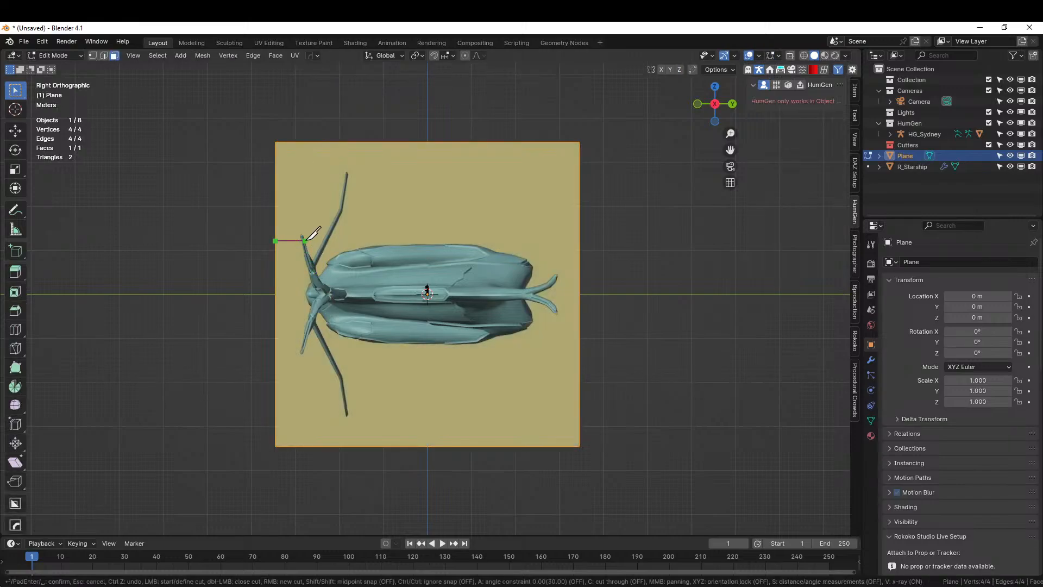
pyautogui.click(309, 240)
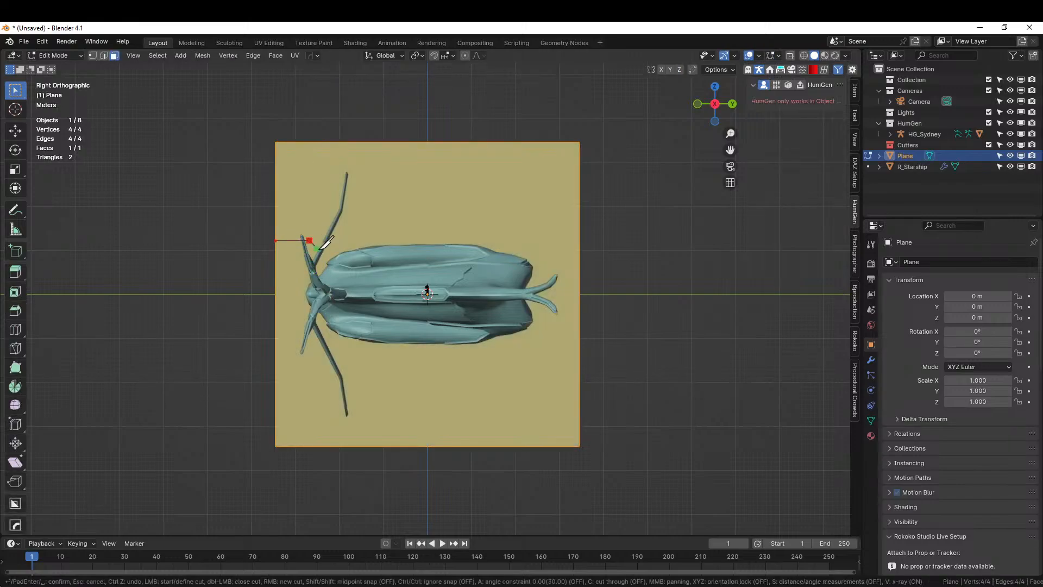
pyautogui.click(367, 259)
pyautogui.click(391, 258)
pyautogui.click(459, 232)
pyautogui.click(512, 248)
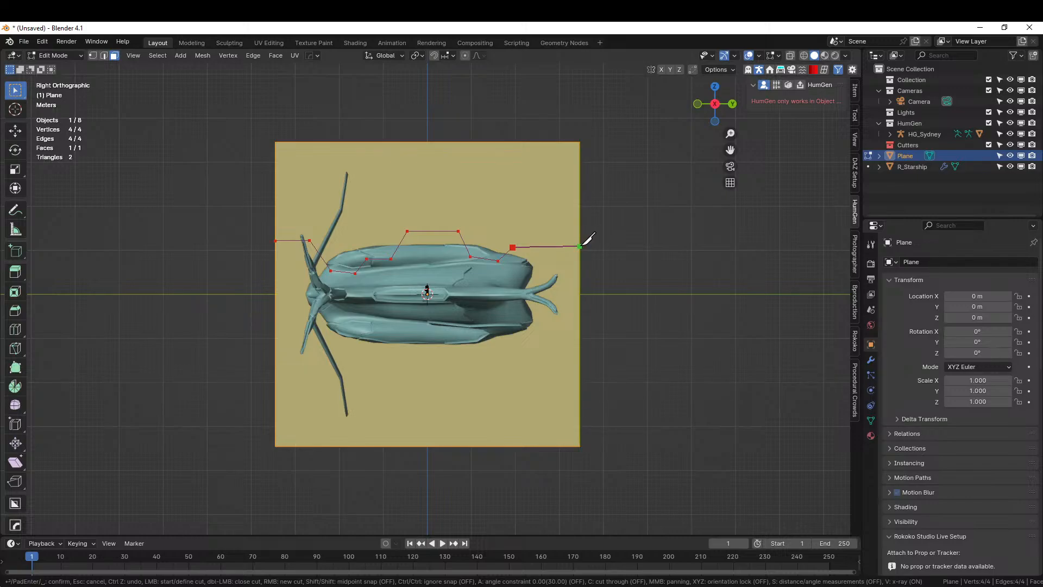
pyautogui.click(579, 247)
pyautogui.press('Return')
# Step: Knife-cut a second jagged line across the plane, roughly along the starship's lower edge
pyautogui.press('k')
pyautogui.click(275, 321)
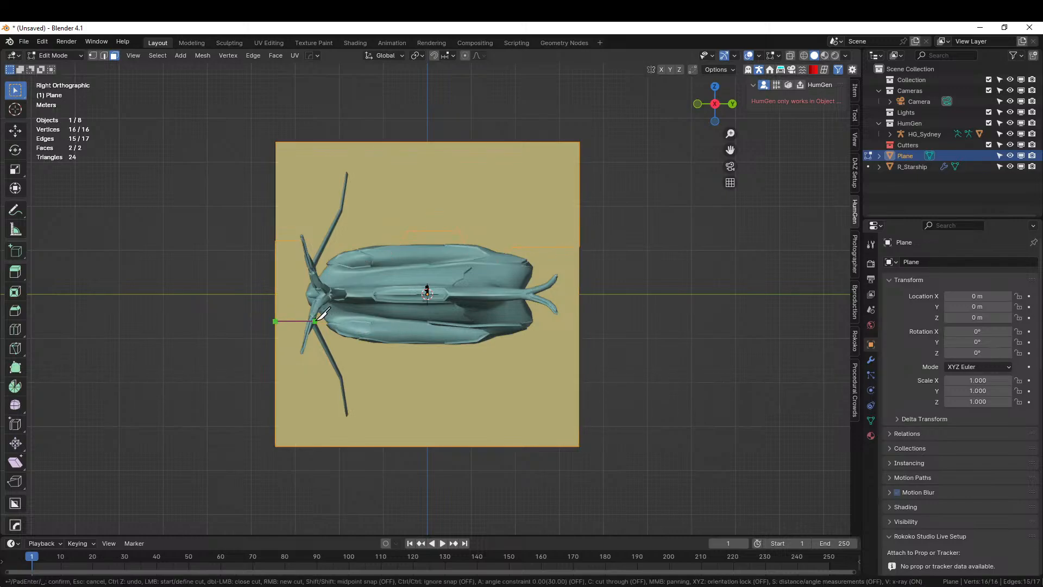
pyautogui.click(361, 350)
pyautogui.click(398, 353)
pyautogui.click(413, 324)
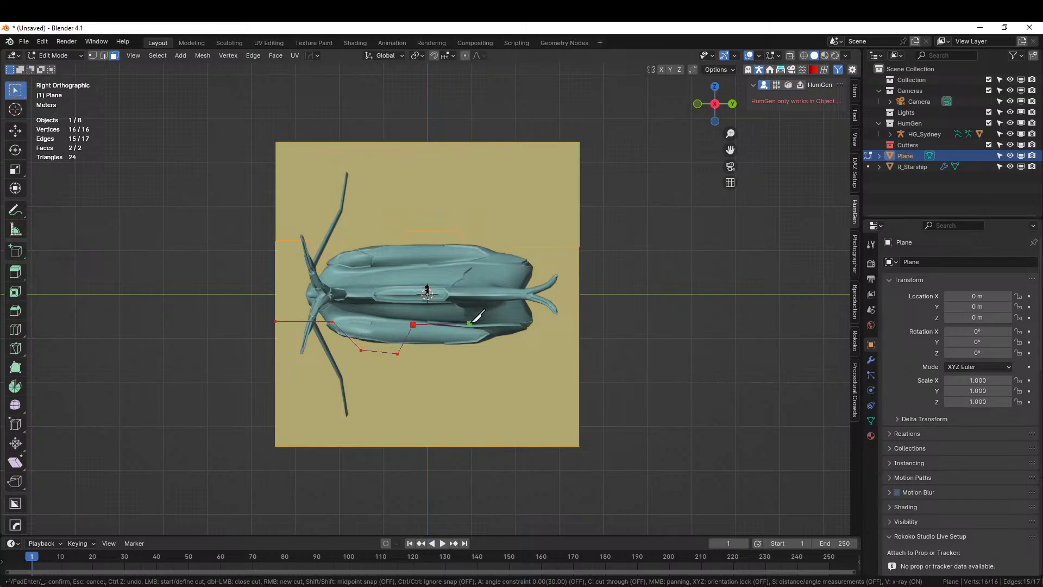
pyautogui.click(496, 346)
pyautogui.click(578, 339)
pyautogui.press('Return')
# Step: Delete the plane's lower and upper faces, keeping only the middle band between the two cuts
pyautogui.click(483, 386)
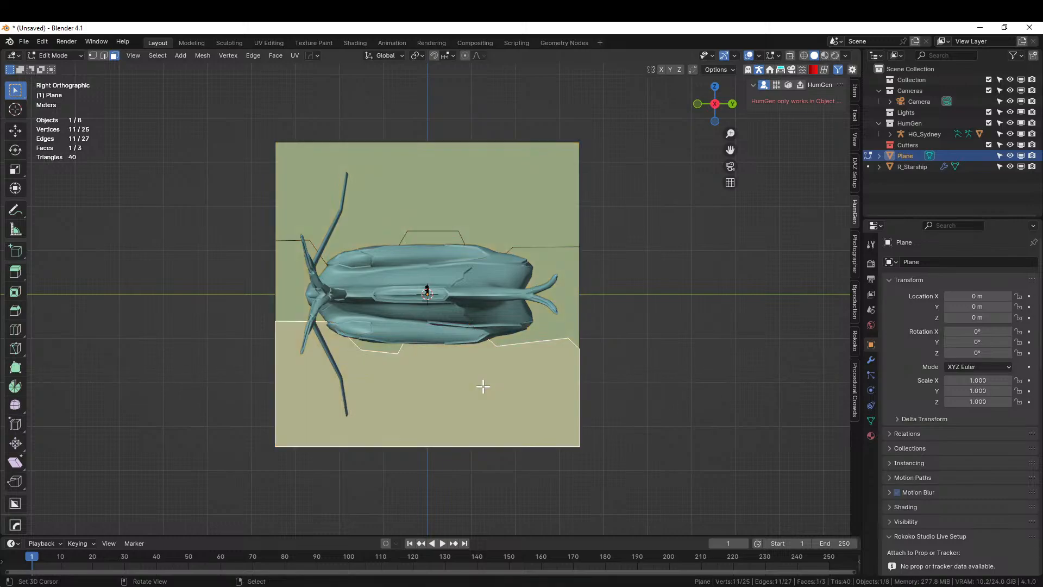
pyautogui.press('x')
pyautogui.click(484, 387)
pyautogui.click(409, 193)
pyautogui.press('x')
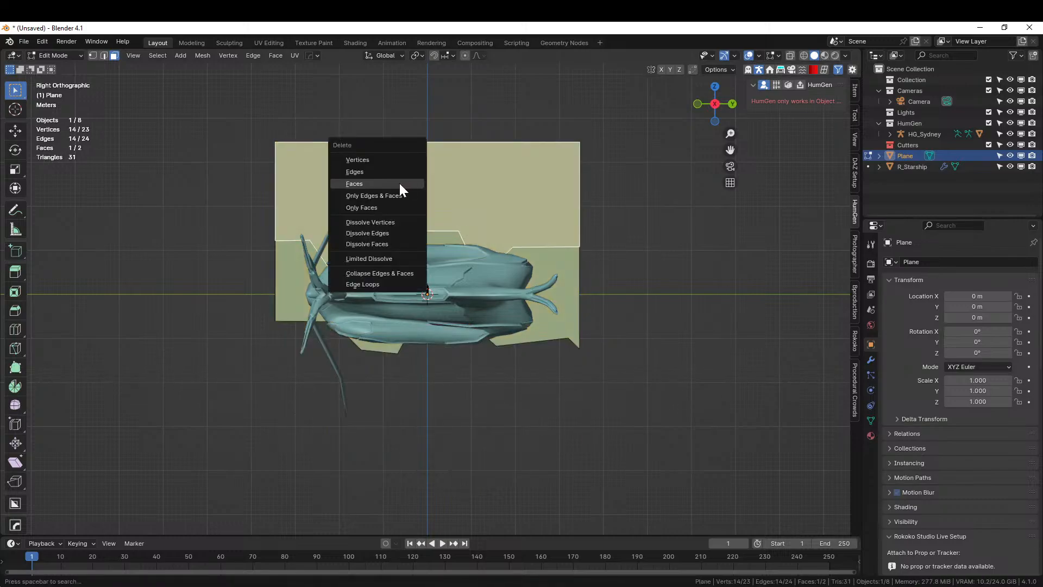
pyautogui.click(401, 183)
# Step: Return to Object Mode and add a 360° Screw modifier around the Y axis to the cut plane
pyautogui.moveTo(402, 188); pyautogui.dragTo(420, 271, button='middle')
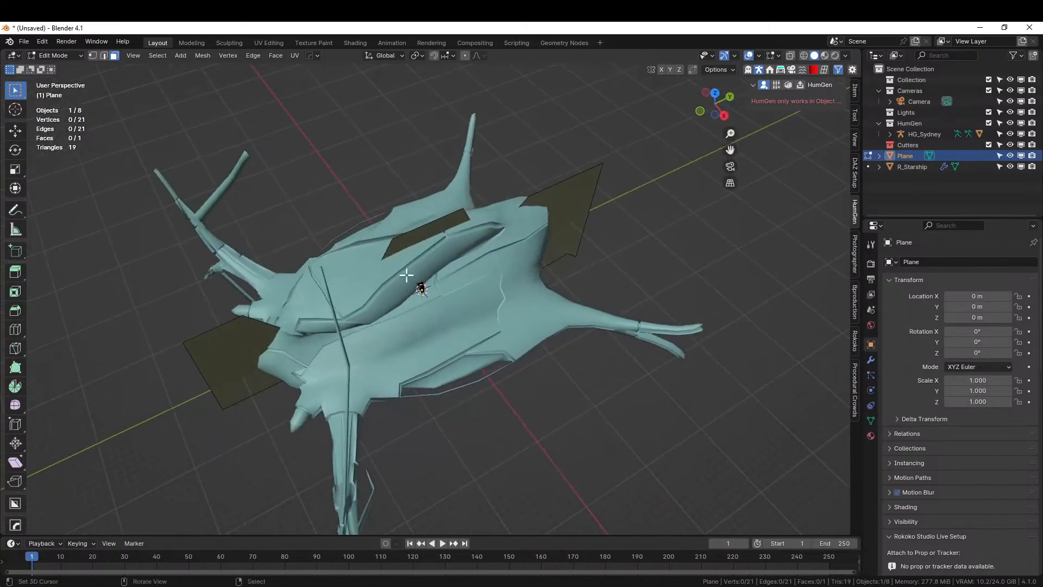
pyautogui.press('Tab')
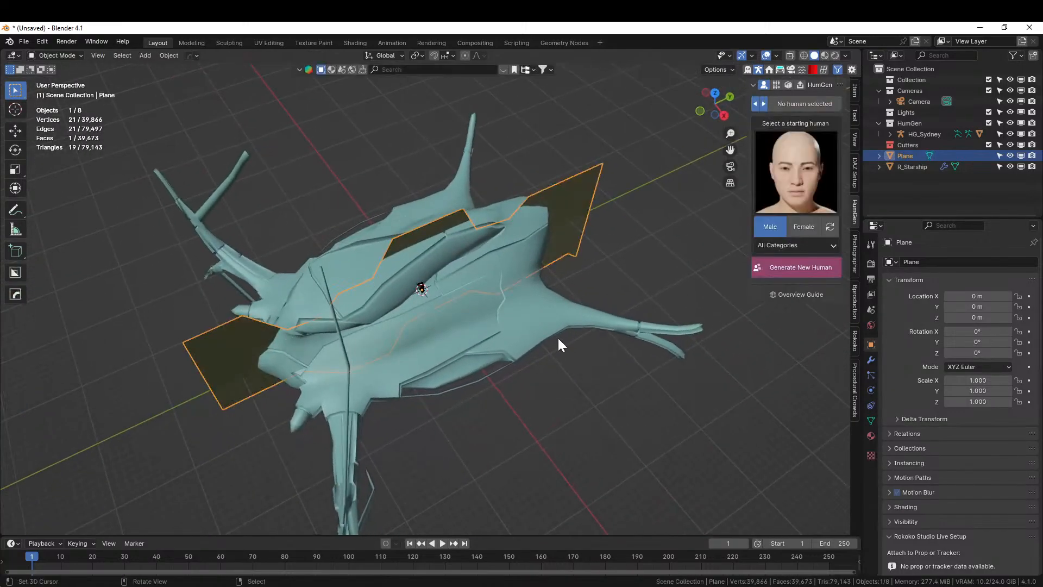
pyautogui.press('q')
pyautogui.moveTo(549, 337)
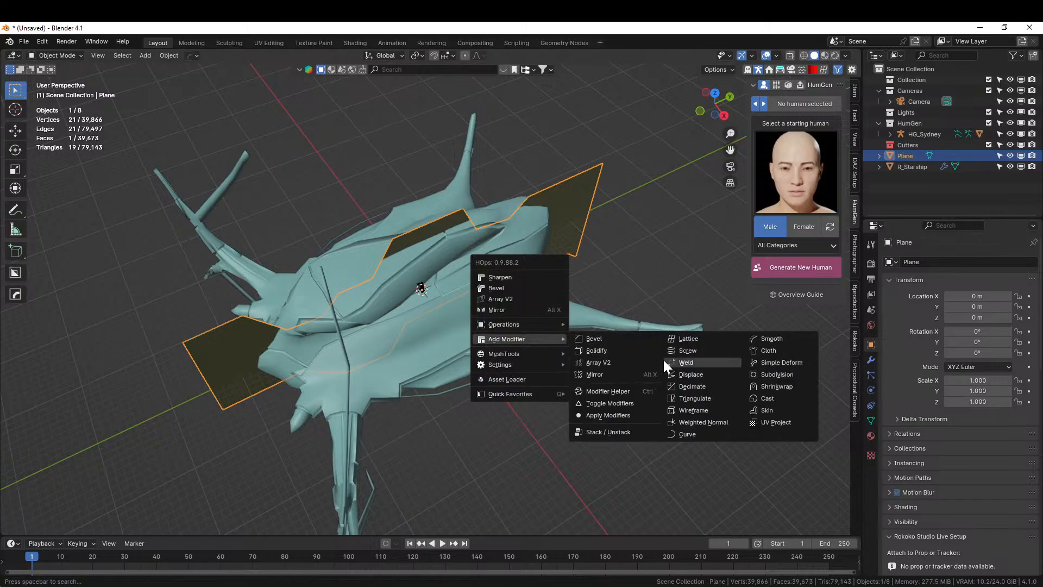
pyautogui.click(693, 350)
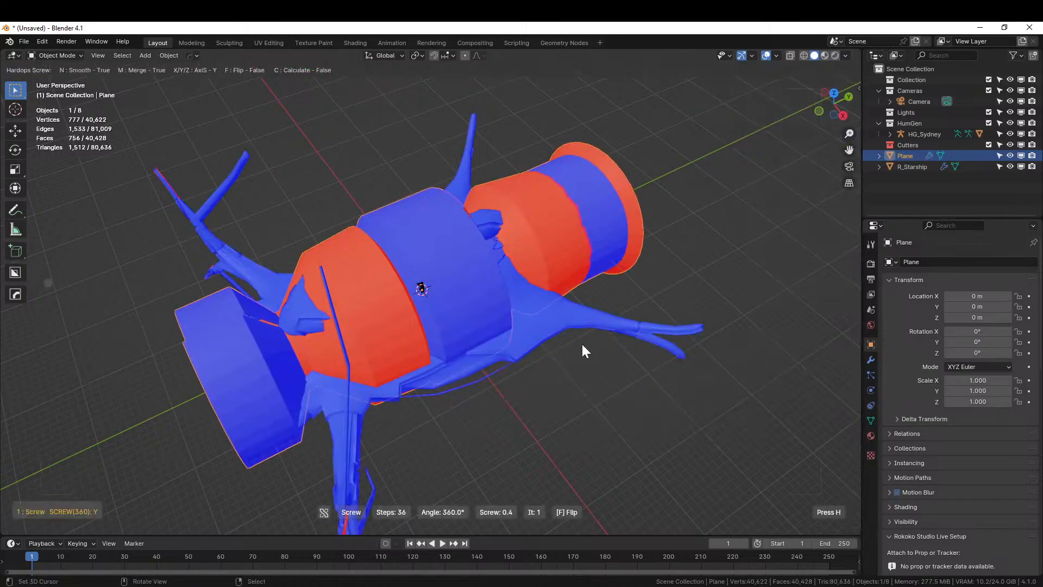
pyautogui.click(745, 290)
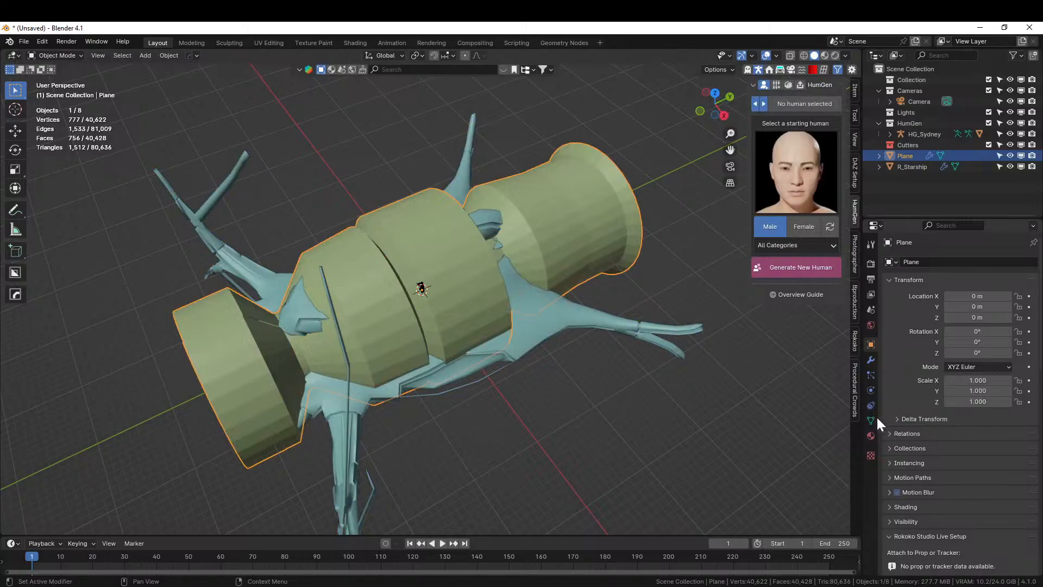
# Step: Set the plane's Screw modifier to a screw offset of 0 m and revolve around the Z axis
pyautogui.click(871, 360)
pyautogui.click(888, 305)
pyautogui.moveTo(980, 332); pyautogui.dragTo(983, 335)
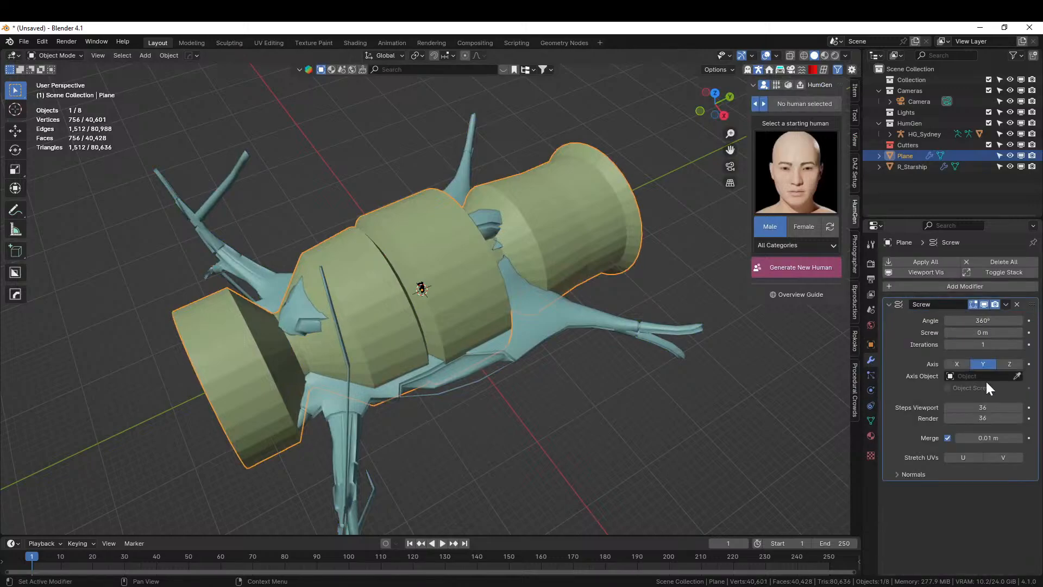
pyautogui.click(1009, 364)
# Step: Inspect the normals of the revolved plane with the Face Orientation overlay and switch the overlay off
pyautogui.moveTo(598, 348); pyautogui.dragTo(538, 337, button='middle')
pyautogui.scroll(2, 538, 370)
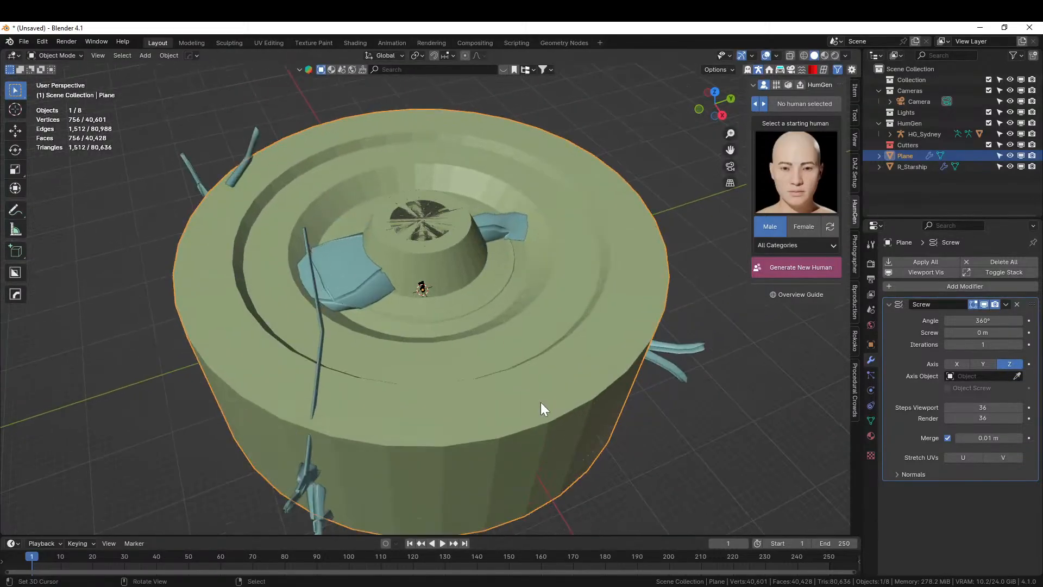
pyautogui.press('q')
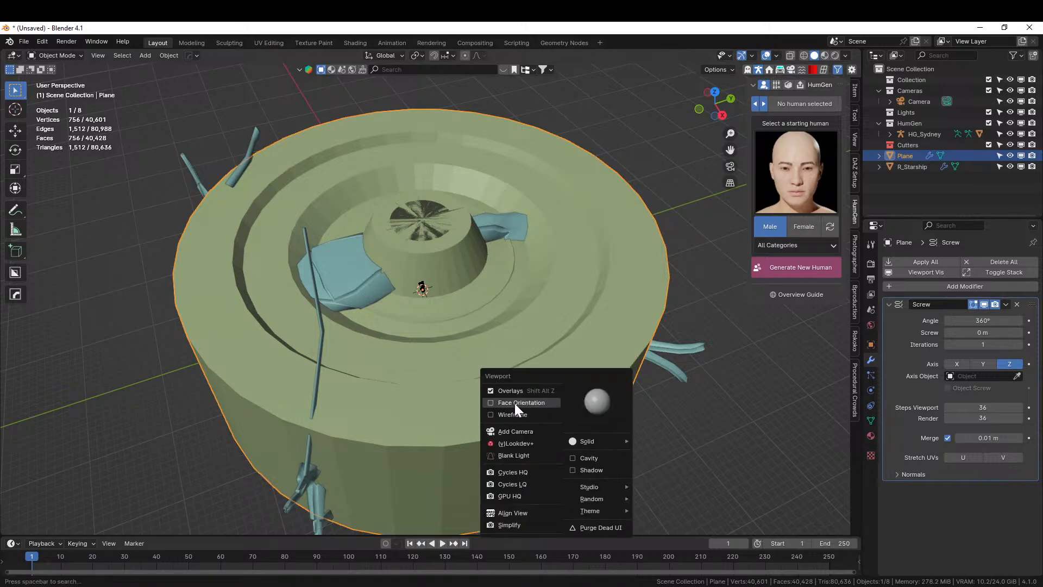
pyautogui.click(515, 403)
pyautogui.moveTo(513, 403); pyautogui.dragTo(458, 392, button='middle')
pyautogui.press('Tab')
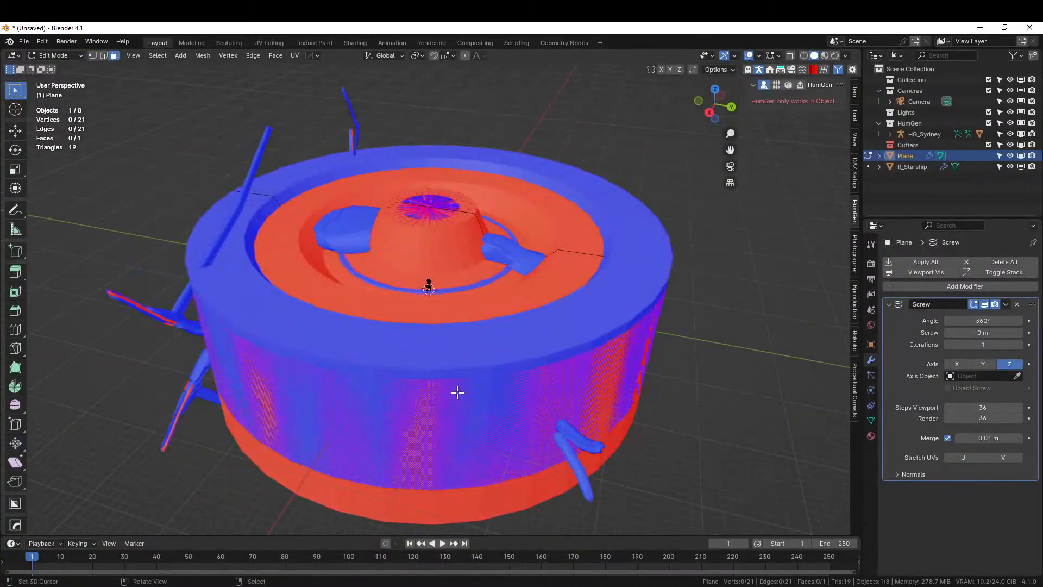
pyautogui.press('Tab')
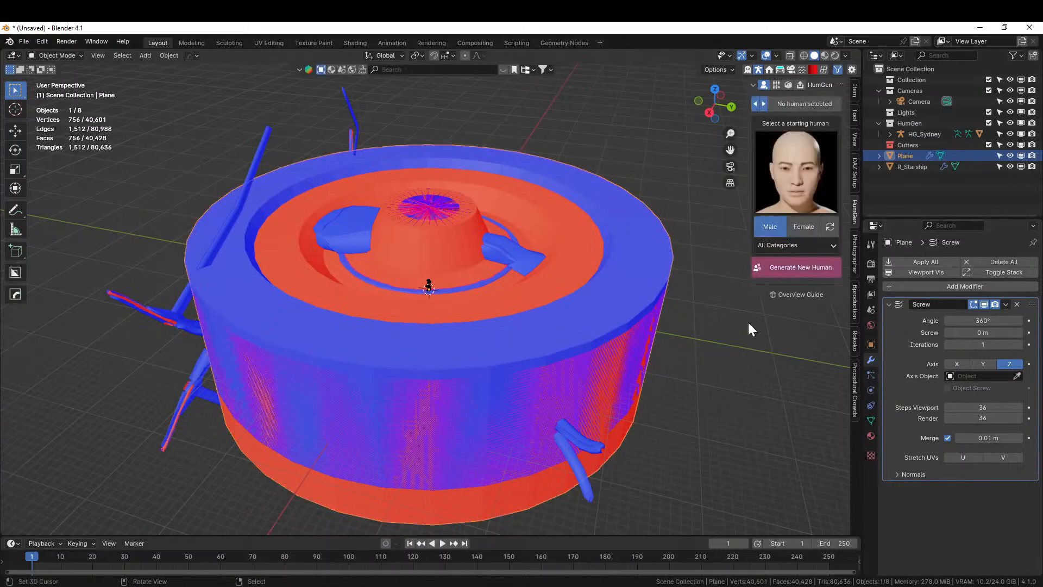
pyautogui.hotkey('alt', 'v')
pyautogui.click(514, 354)
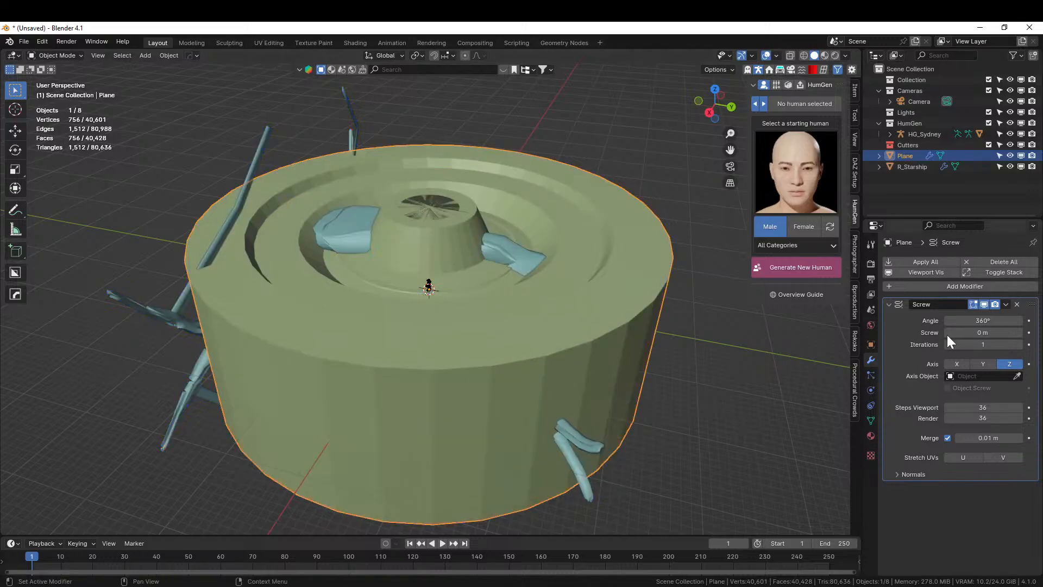
# Step: Add a Solidify modifier to the plane and move it above the Screw modifier in the stack
pyautogui.rightClick(372, 327)
pyautogui.rightClick(267, 311)
pyautogui.press('q')
pyautogui.moveTo(268, 310)
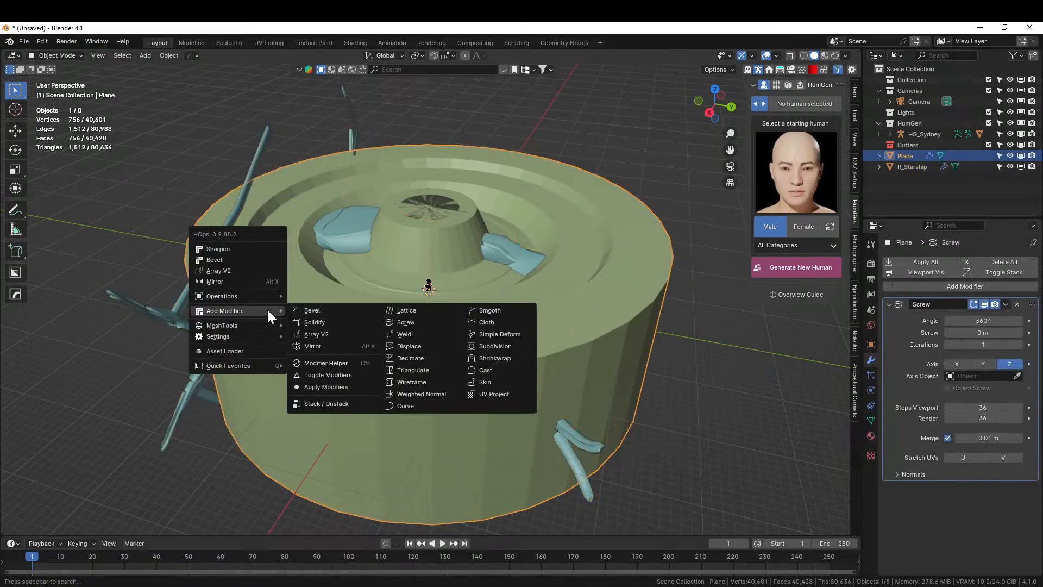
pyautogui.click(323, 318)
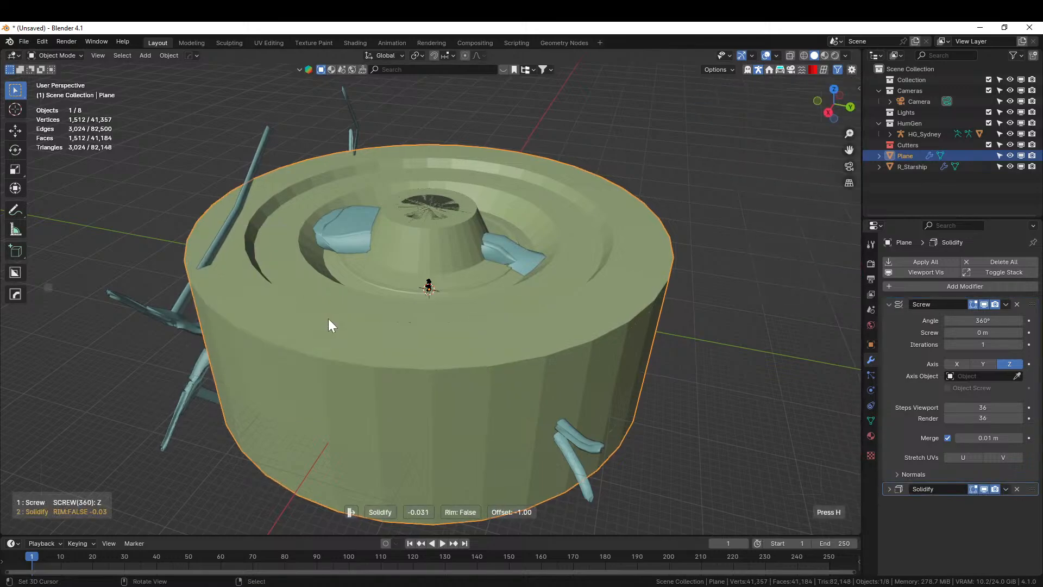
pyautogui.click(363, 317)
pyautogui.moveTo(1032, 488); pyautogui.dragTo(1009, 296)
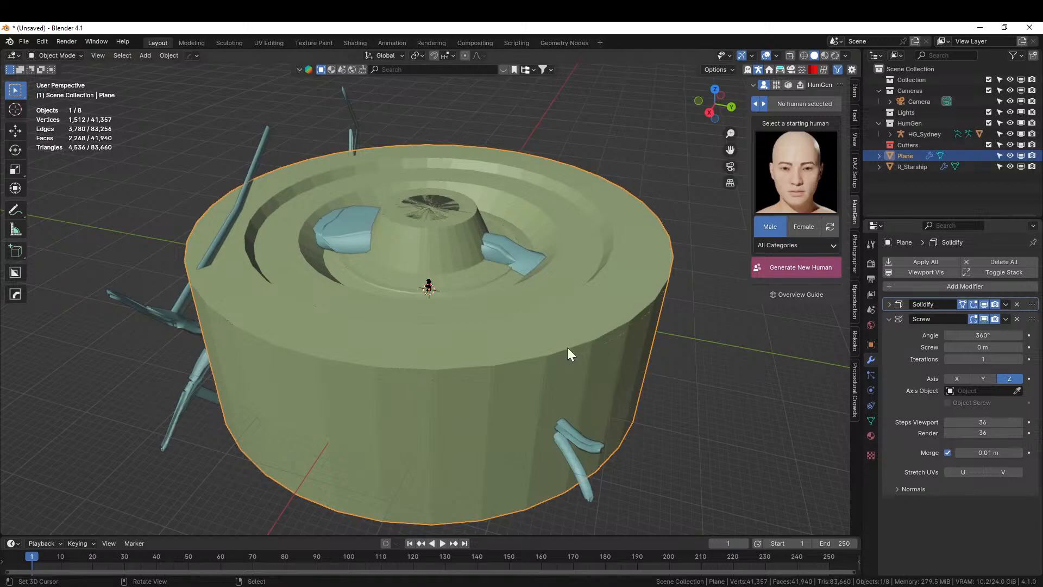
# Step: Check the face orientation of the solidified and revolved shape with the Face Orientation overlay
pyautogui.hotkey('alt', 'v')
pyautogui.click(520, 358)
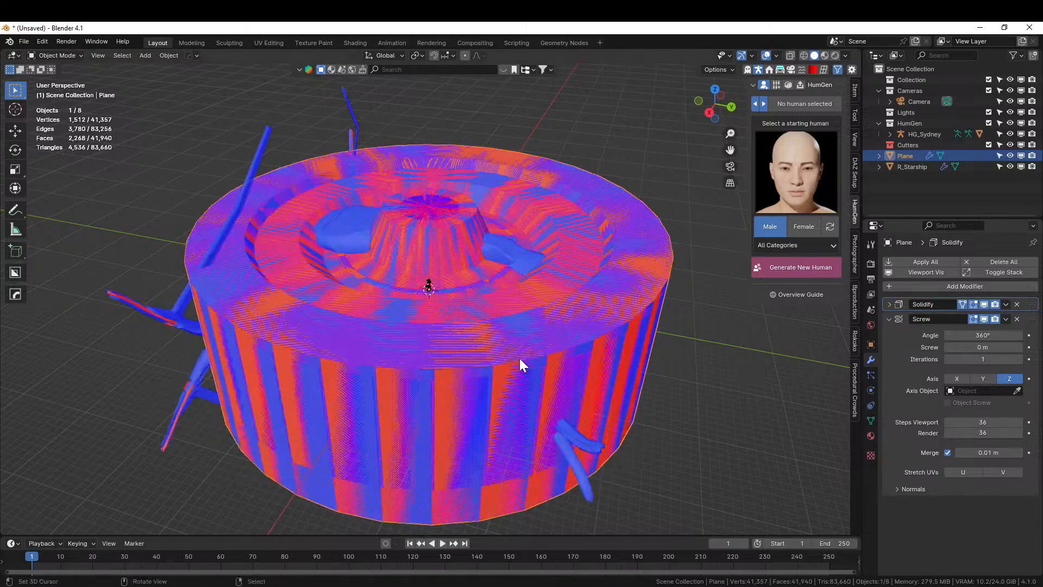
pyautogui.moveTo(519, 358); pyautogui.dragTo(605, 361, button='middle')
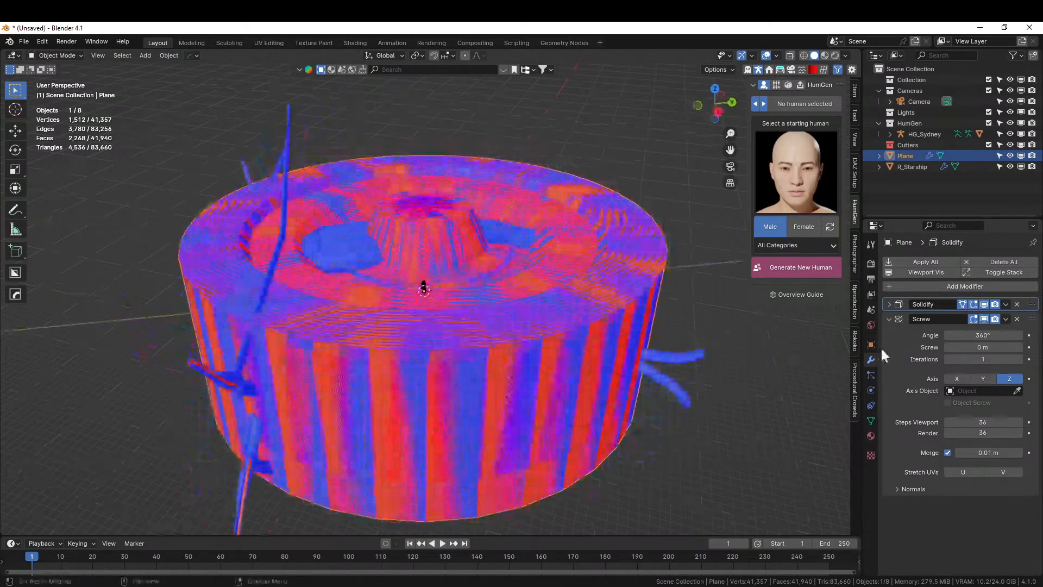
# Step: Undo the last modifier reordering on the revolved plane, putting Solidify back below Screw
pyautogui.moveTo(674, 375)
pyautogui.mouseDown(button='middle')
pyautogui.moveTo(672, 400)
pyautogui.moveTo(658, 386)
pyautogui.mouseUp(button='middle')
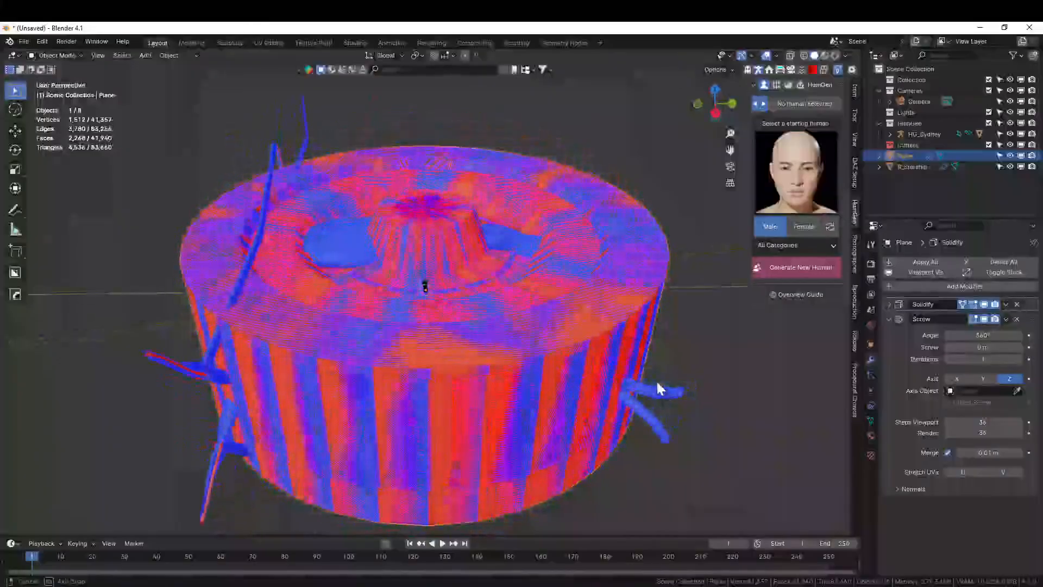
pyautogui.hotkey('ctrl', 'z')
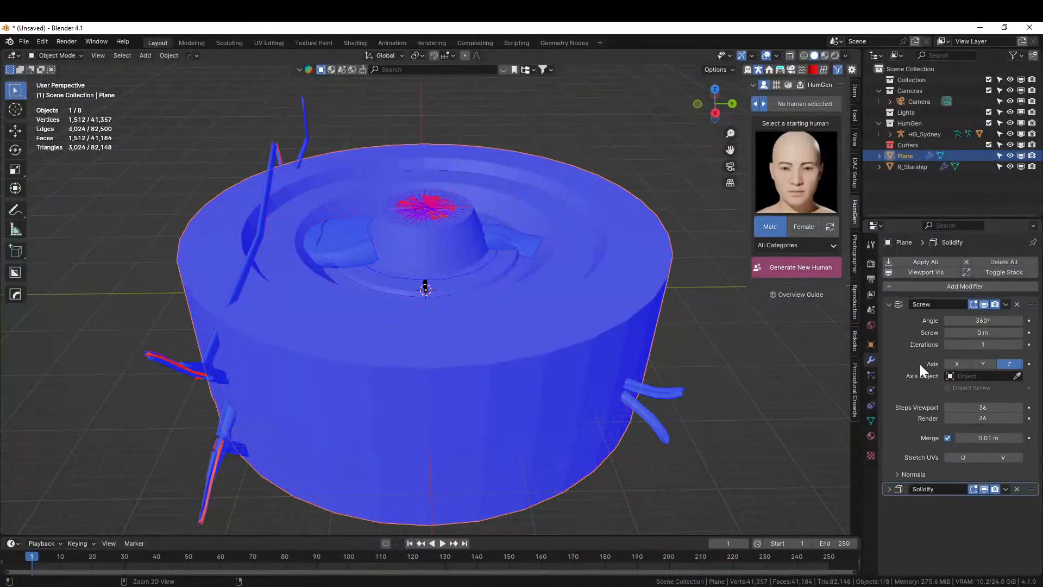
pyautogui.moveTo(681, 386); pyautogui.dragTo(628, 381, button='middle')
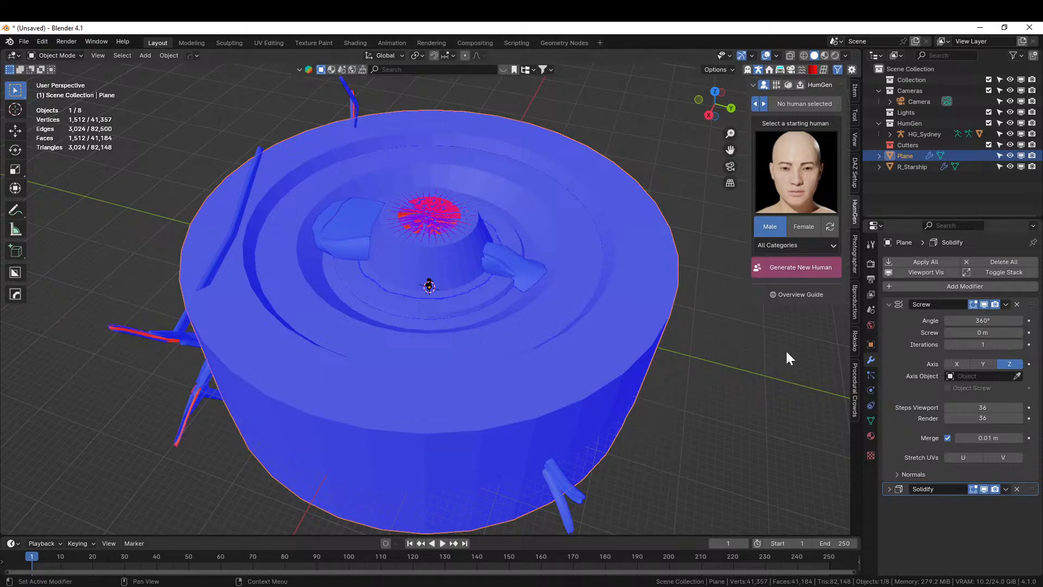
# Step: Apply all modifiers on the revolved plane and switch off the Face Orientation overlay
pyautogui.click(939, 262)
pyautogui.moveTo(679, 277); pyautogui.dragTo(489, 322, button='middle')
pyautogui.hotkey('alt', 'v')
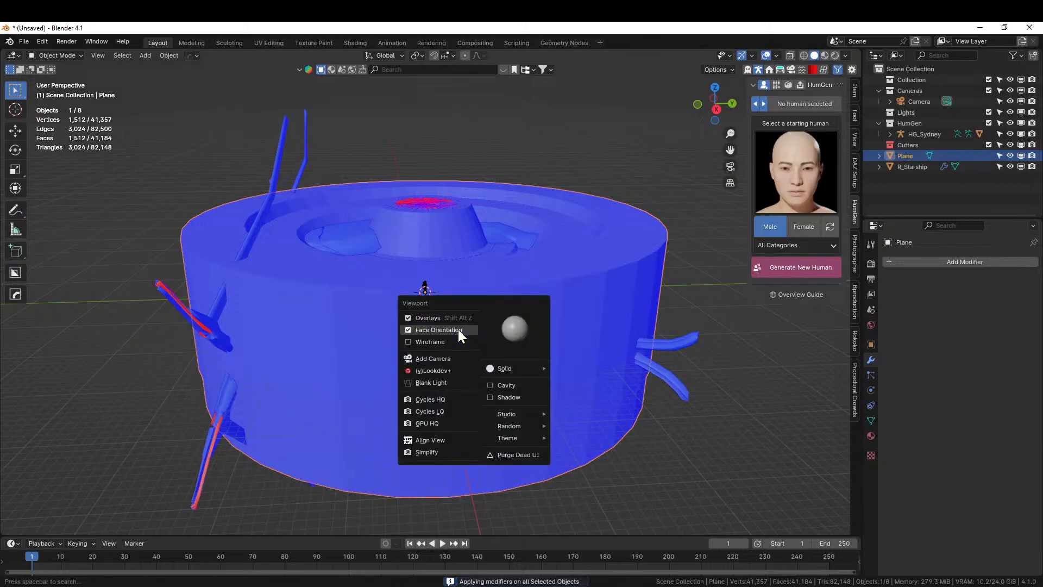
pyautogui.click(458, 329)
# Step: Cut the revolved plane out of the starship with a nondestructive Difference boolean
pyautogui.rightClick(204, 315)
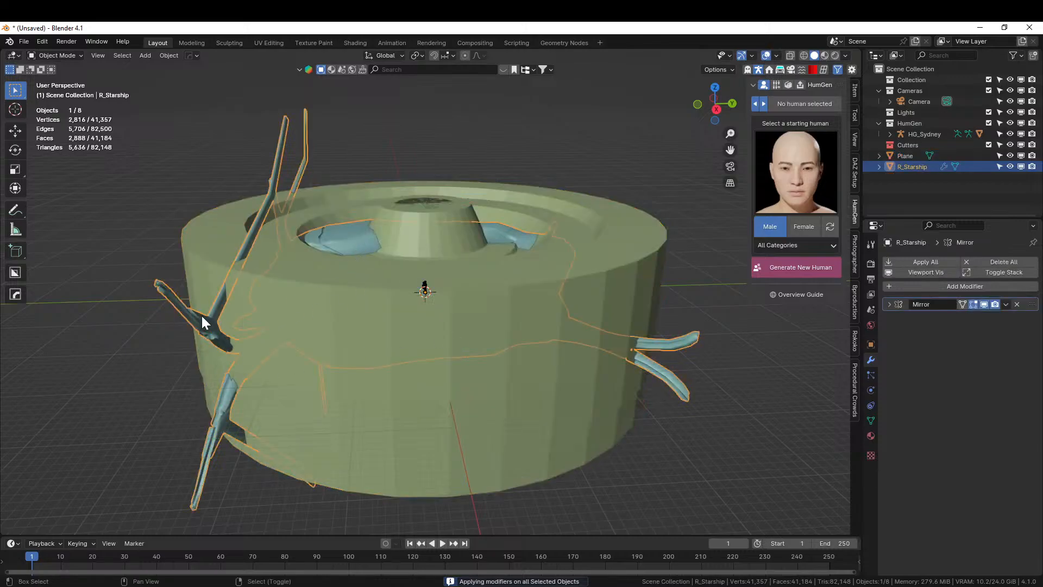
pyautogui.rightClick(426, 214)
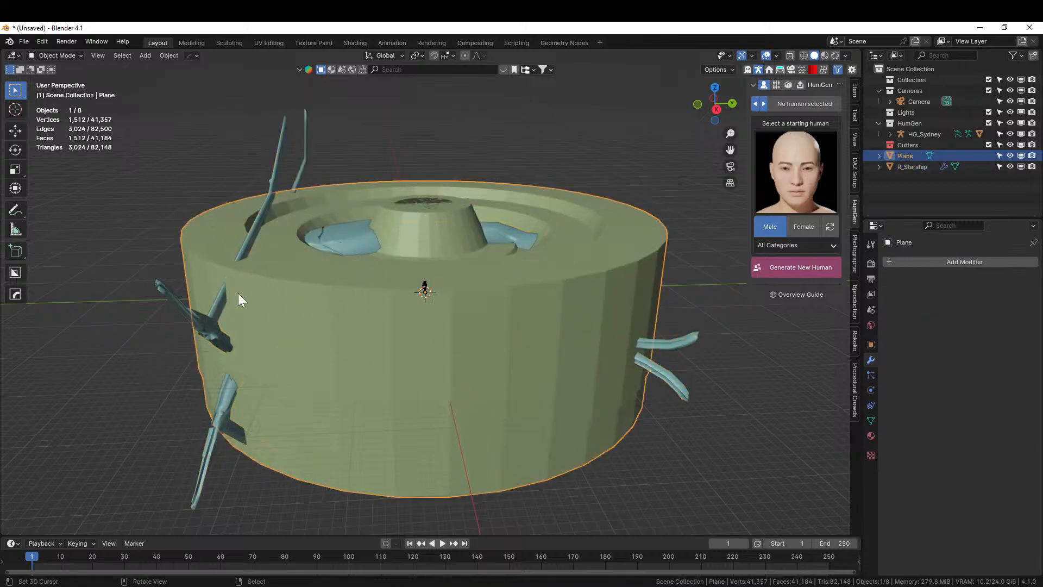
pyautogui.keyDown('shift'); pyautogui.rightClick(165, 291); pyautogui.keyUp('shift')
pyautogui.press('ctrl+KP_Subtract')
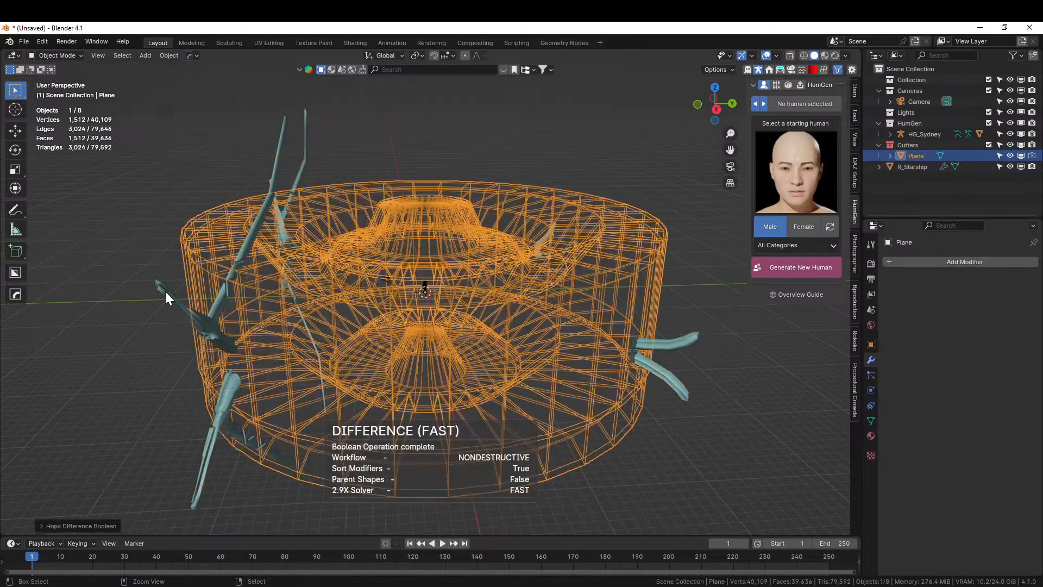
# Step: Set the starship's Boolean modifier to Intersect with the revolved plane and check the resulting shape
pyautogui.rightClick(167, 297)
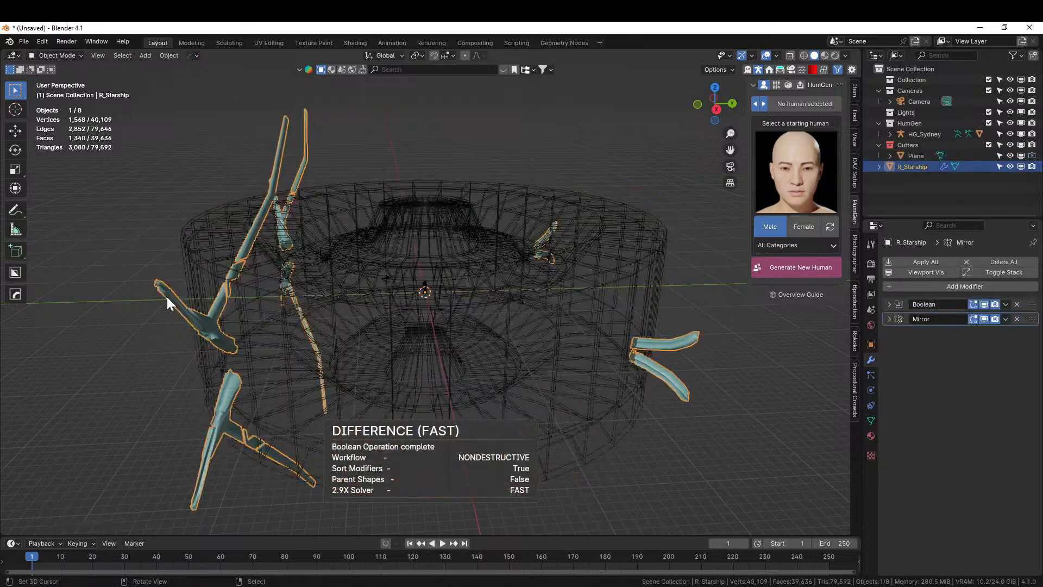
pyautogui.click(889, 304)
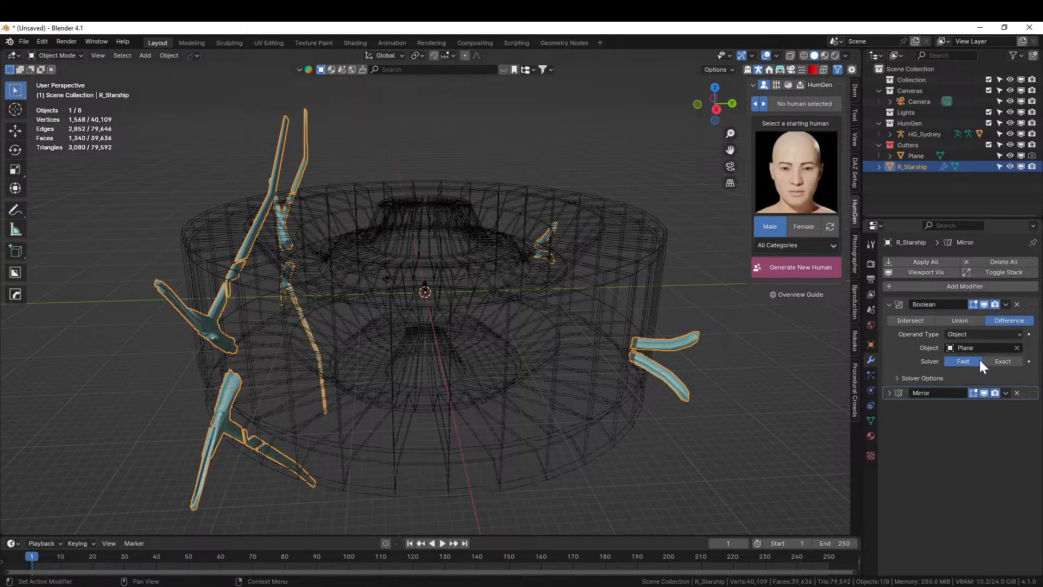
pyautogui.click(914, 320)
pyautogui.moveTo(754, 317); pyautogui.dragTo(429, 359, button='middle')
pyautogui.scroll(6, 585, 326)
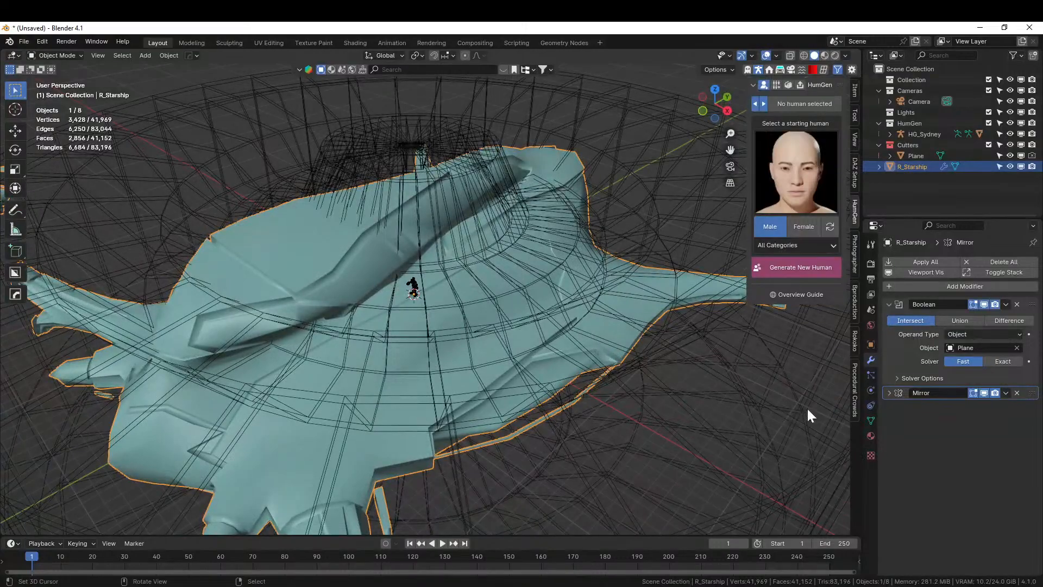
# Step: Try removing the Mirror modifier from the starship and undo the removal
pyautogui.click(1018, 393)
pyautogui.moveTo(624, 434); pyautogui.dragTo(737, 482, button='middle')
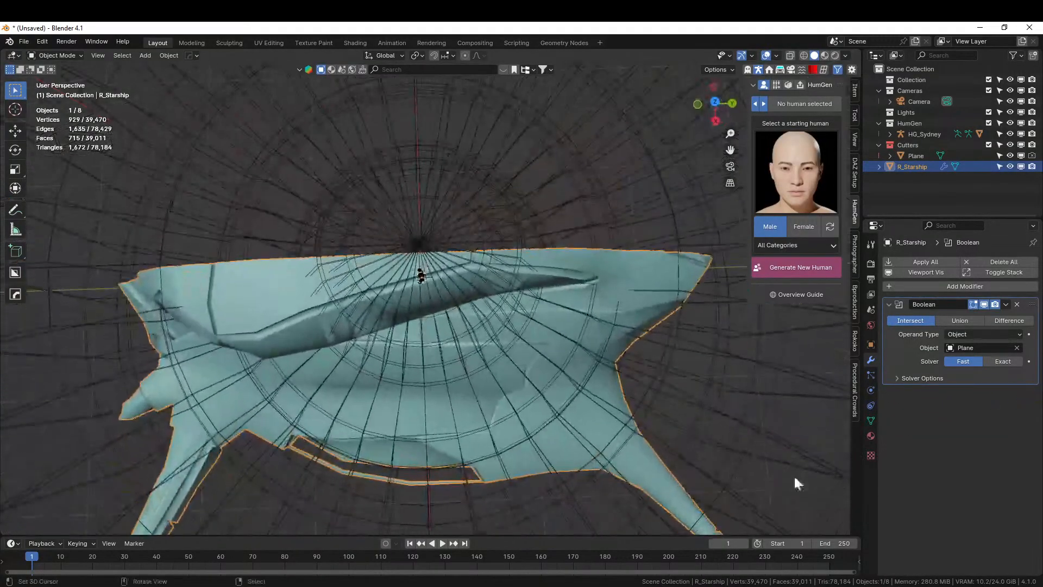
pyautogui.hotkey('ctrl', 'z')
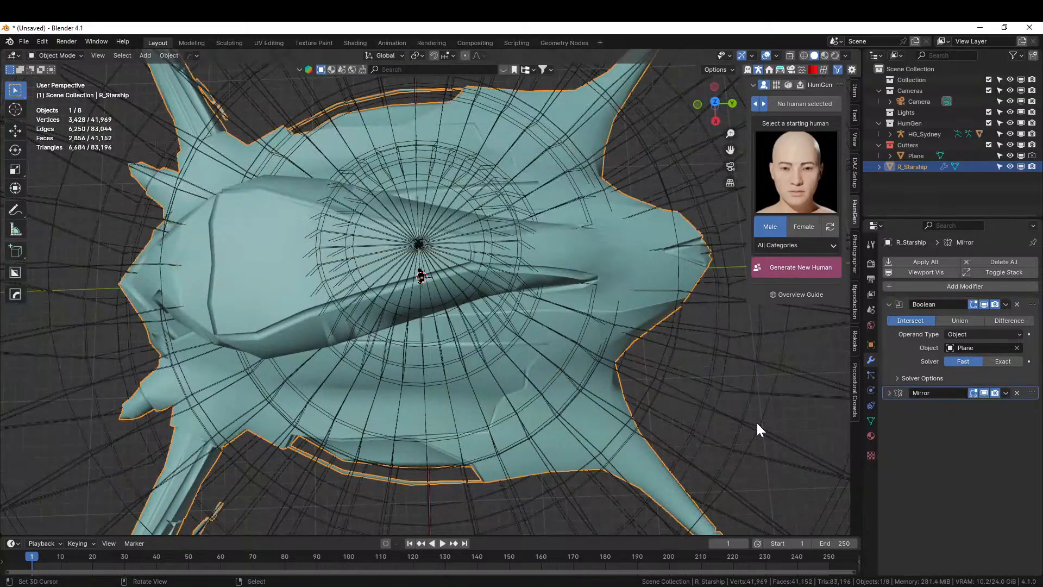
# Step: Try the Boolean's Exact solver with Self Intersection and Hole Tolerant enabled, and return it to the Fast solver
pyautogui.click(1003, 361)
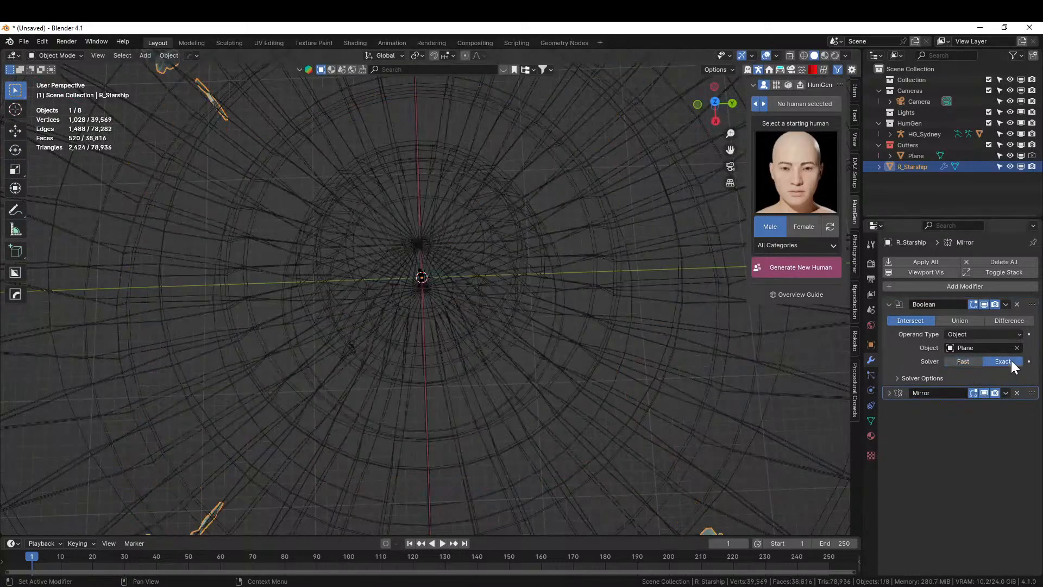
pyautogui.click(895, 377)
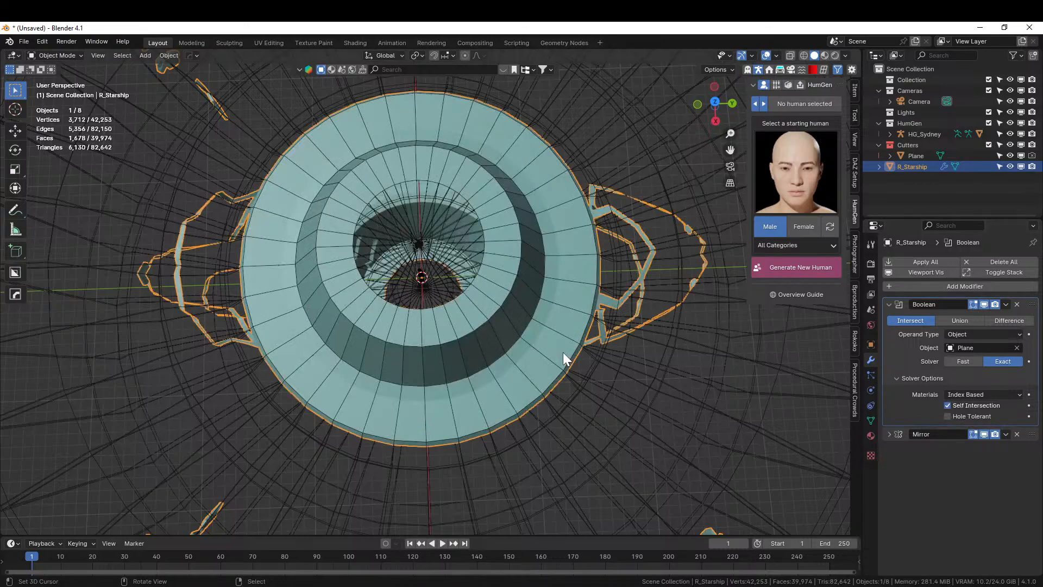
pyautogui.moveTo(562, 352); pyautogui.dragTo(685, 312, button='middle')
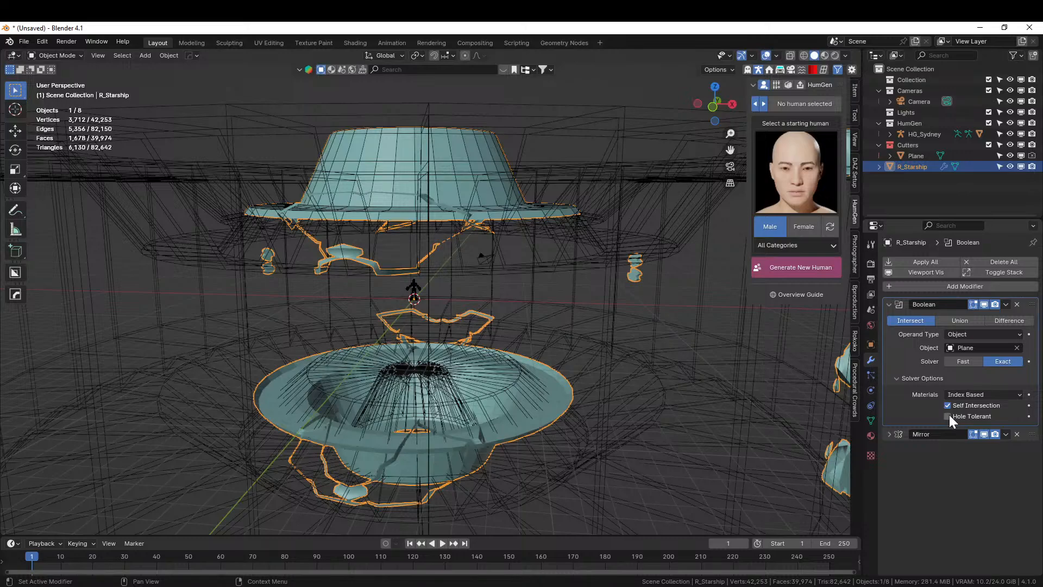
pyautogui.click(948, 416)
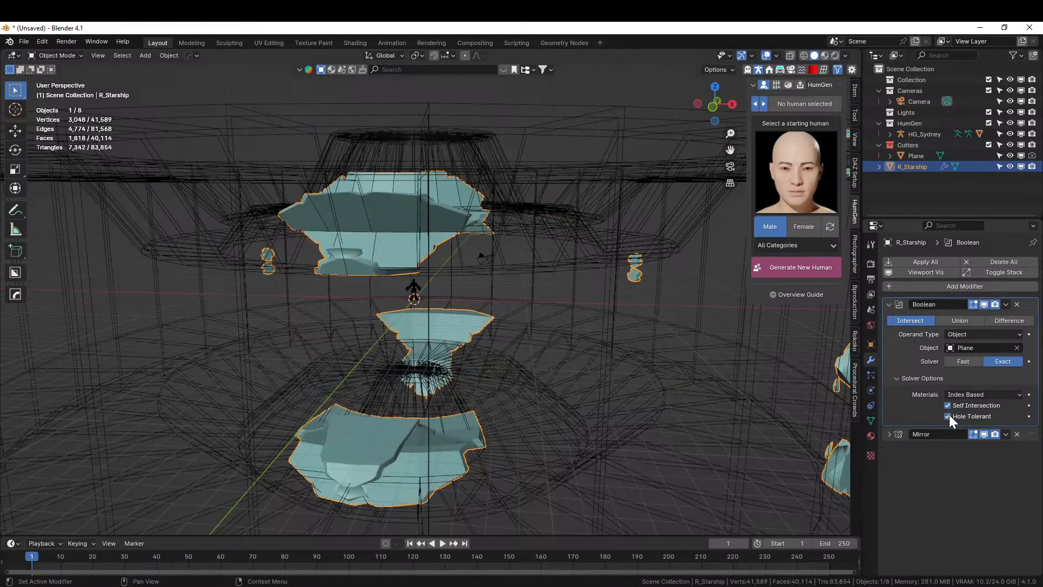
pyautogui.moveTo(451, 361); pyautogui.dragTo(425, 422, button='middle')
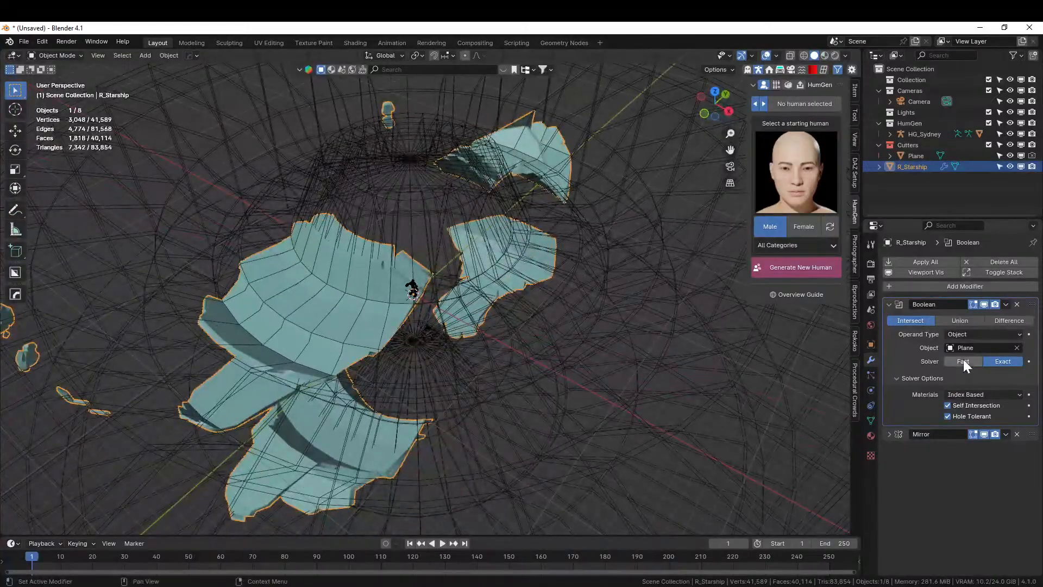
pyautogui.click(963, 361)
pyautogui.moveTo(652, 350); pyautogui.dragTo(539, 395, button='middle')
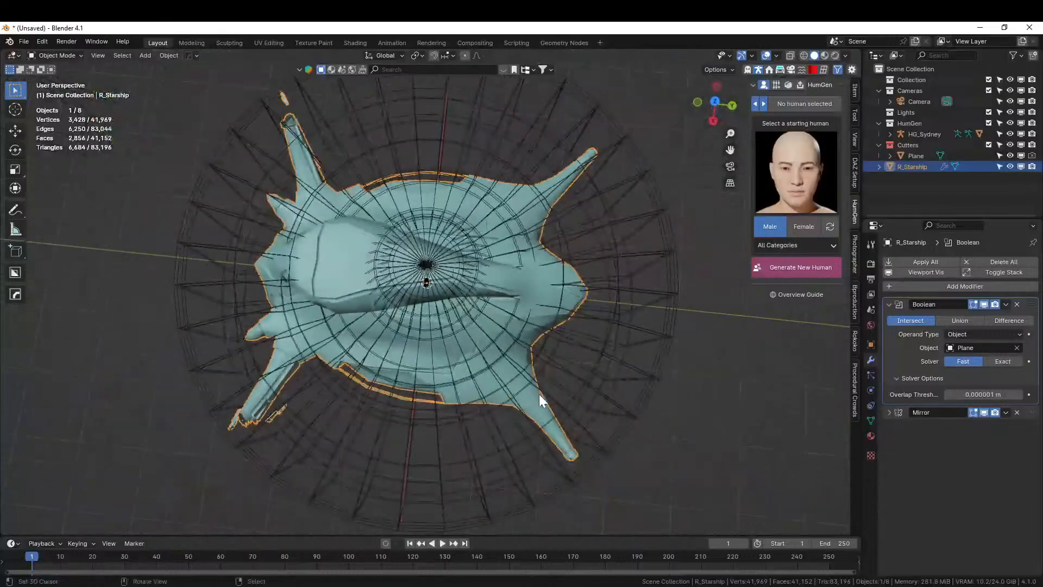
# Step: Apply all modifiers on the starship and delete the revolved cutter plane
pyautogui.click(940, 261)
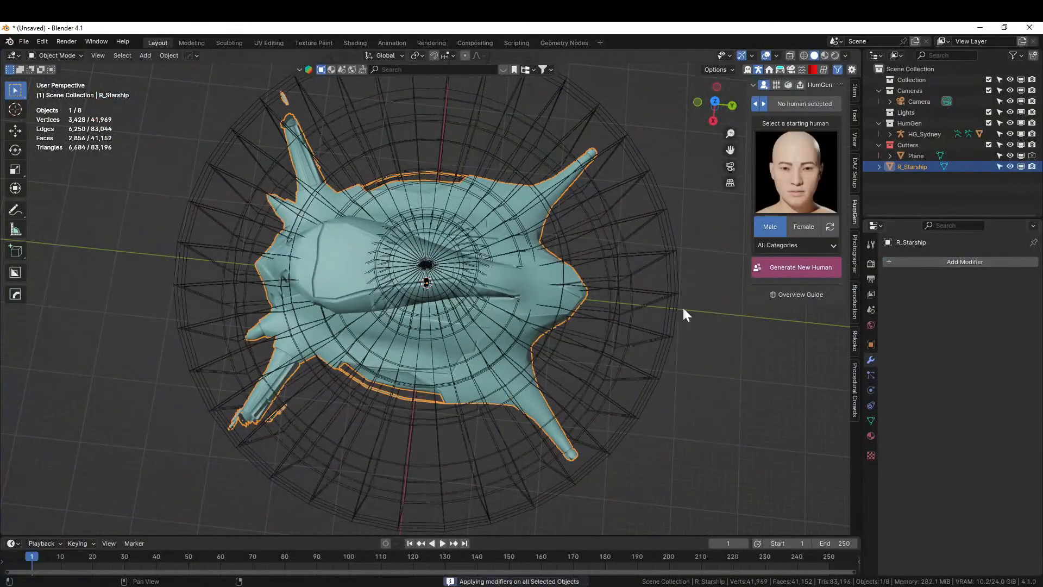
pyautogui.click(316, 477)
pyautogui.press('Delete')
# Step: Inspect the normals of the intersected starship up close with the Face Orientation overlay and switch the overlay off
pyautogui.moveTo(324, 468); pyautogui.dragTo(612, 418, button='middle')
pyautogui.scroll(6, 489, 396)
pyautogui.moveTo(474, 364); pyautogui.dragTo(385, 348, button='middle')
pyautogui.moveTo(376, 364); pyautogui.dragTo(381, 317, button='middle')
pyautogui.hotkey('alt', 'v')
pyautogui.click(427, 349)
pyautogui.scroll(-2, 431, 348)
pyautogui.scroll(-6, 382, 320)
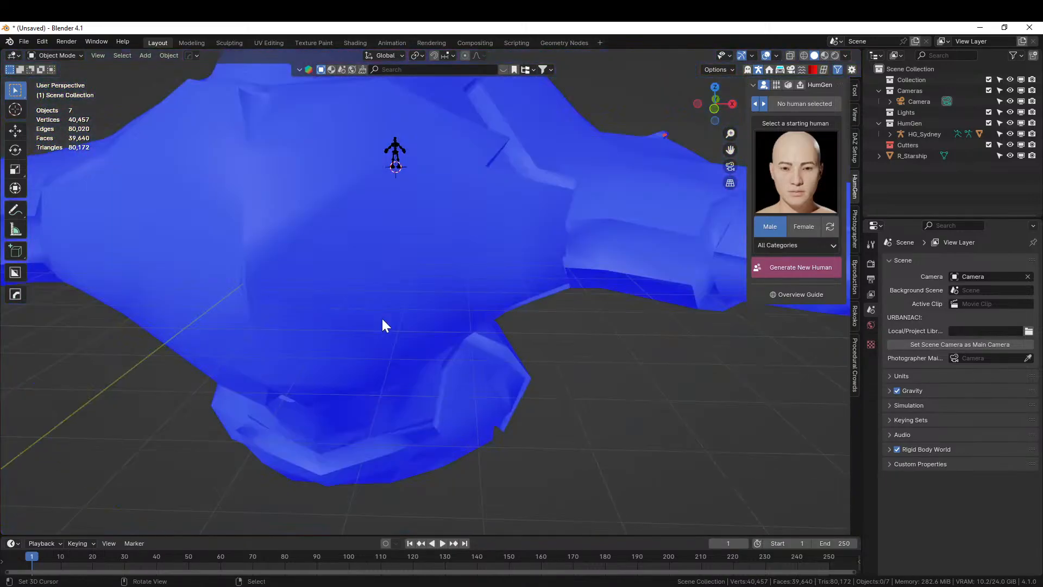
pyautogui.hotkey('alt', 'v')
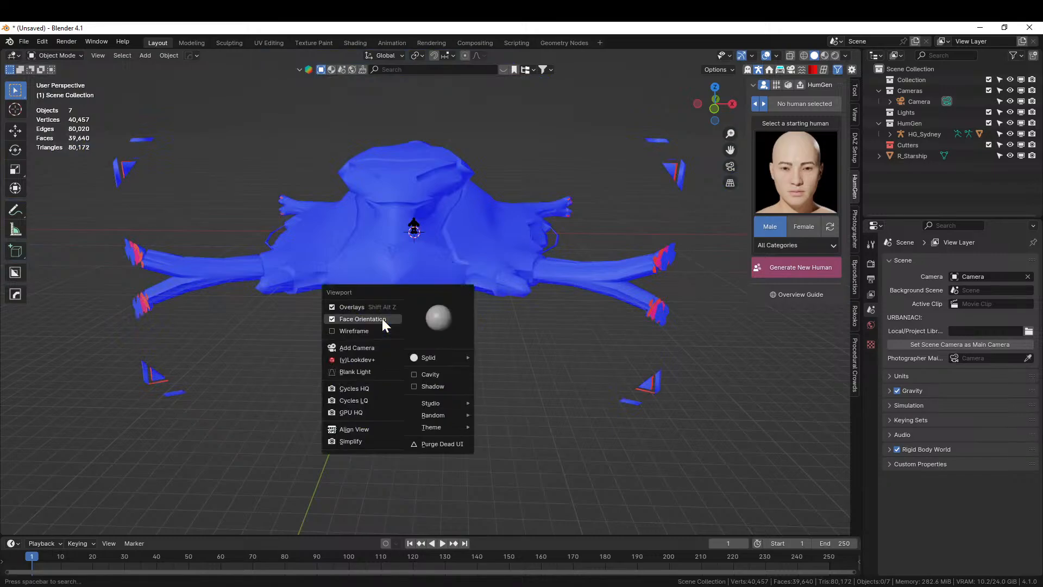
pyautogui.click(382, 318)
# Step: Review the intersected starship shape from several angles and delete it from the scene
pyautogui.moveTo(382, 319); pyautogui.dragTo(378, 339, button='middle')
pyautogui.scroll(5, 424, 329)
pyautogui.scroll(-3, 468, 313)
pyautogui.moveTo(467, 312); pyautogui.dragTo(409, 307, button='middle')
pyautogui.scroll(-3, 407, 304)
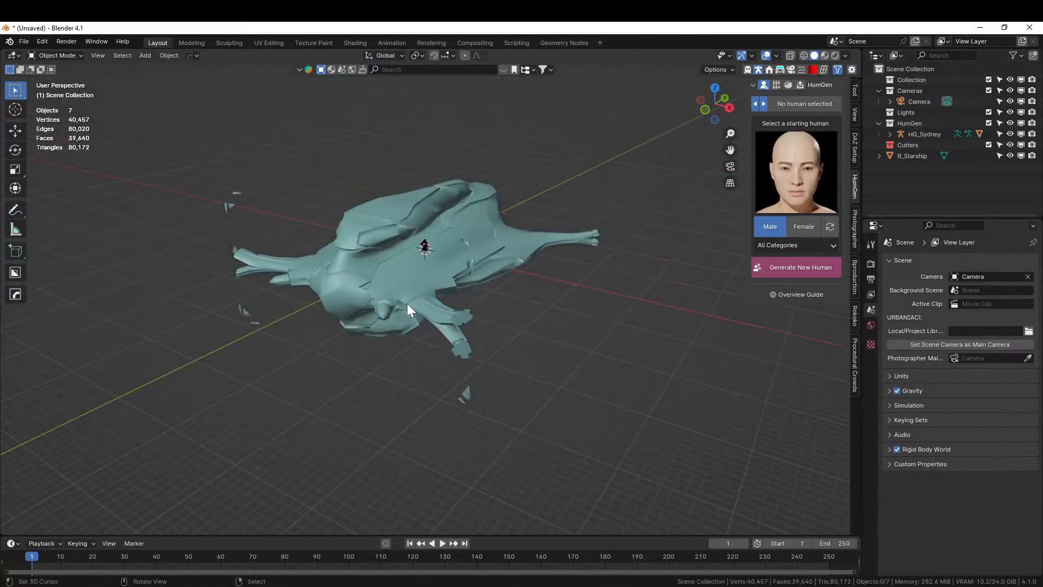
pyautogui.moveTo(466, 287); pyautogui.dragTo(345, 306, button='middle')
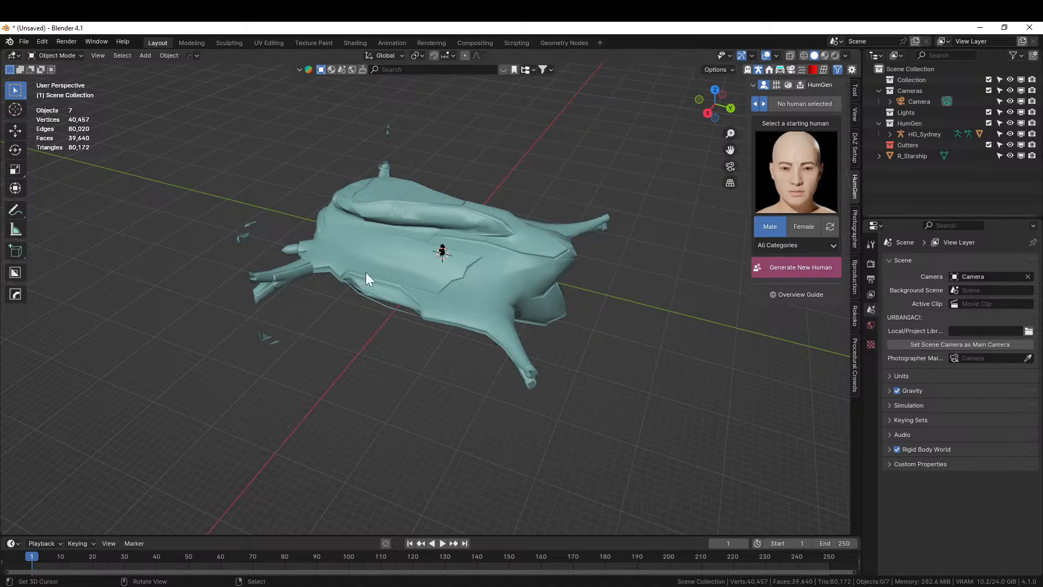
pyautogui.click(436, 208)
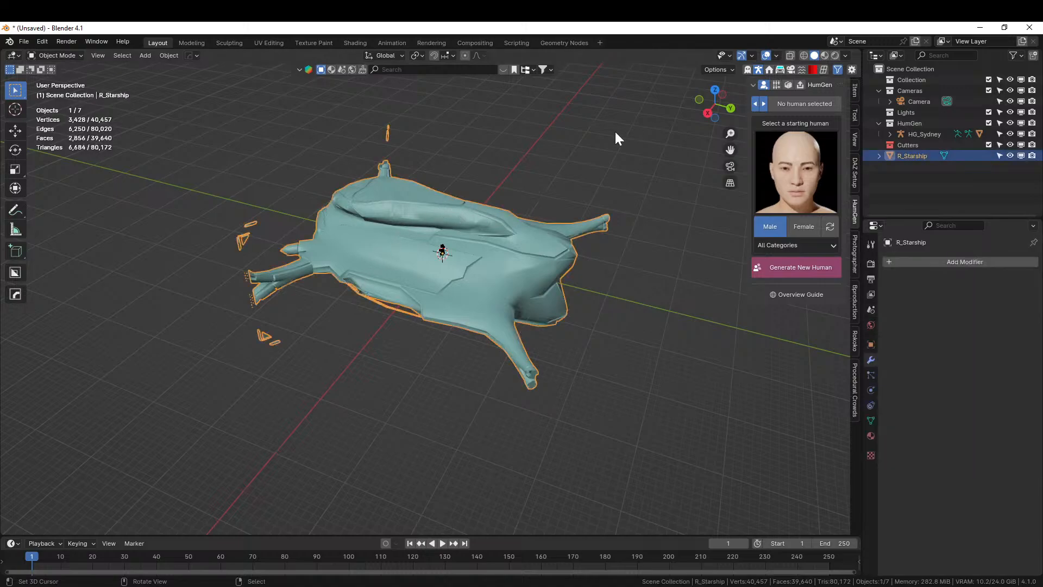
pyautogui.press('Delete')
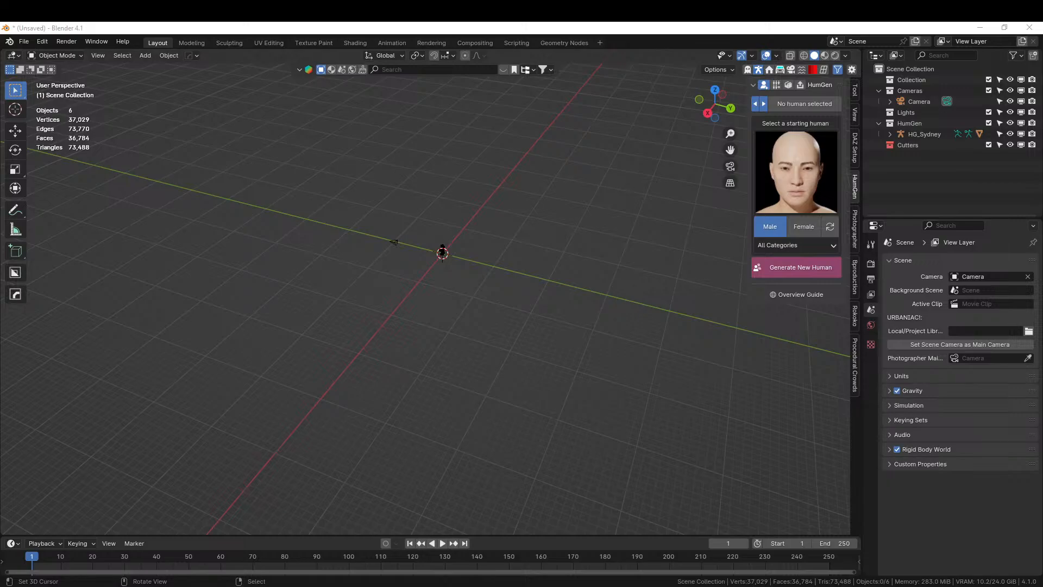
pyautogui.scroll(-2, 443, 320)
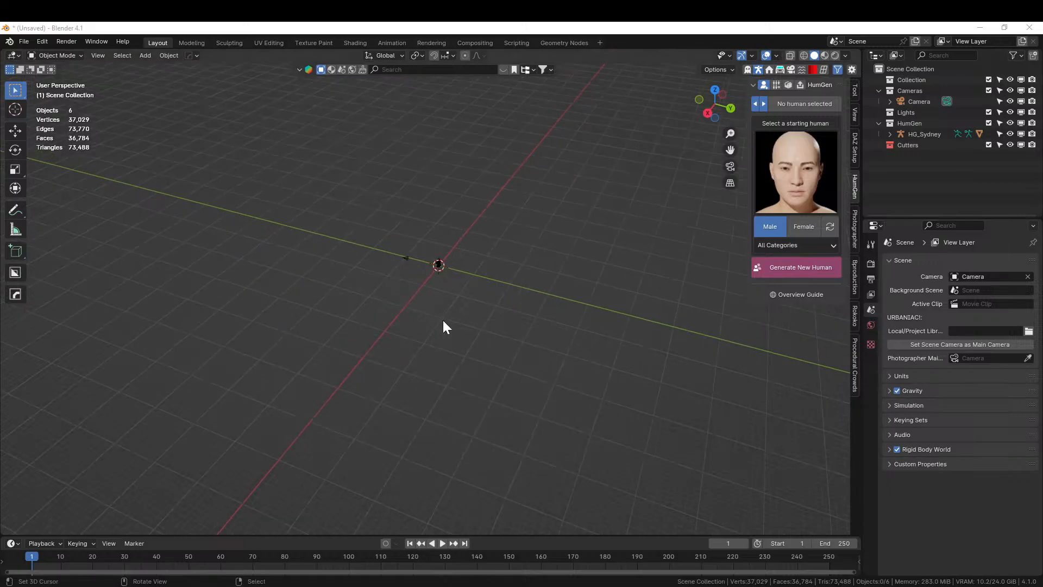
pyautogui.moveTo(442, 321); pyautogui.dragTo(437, 406, button='middle')
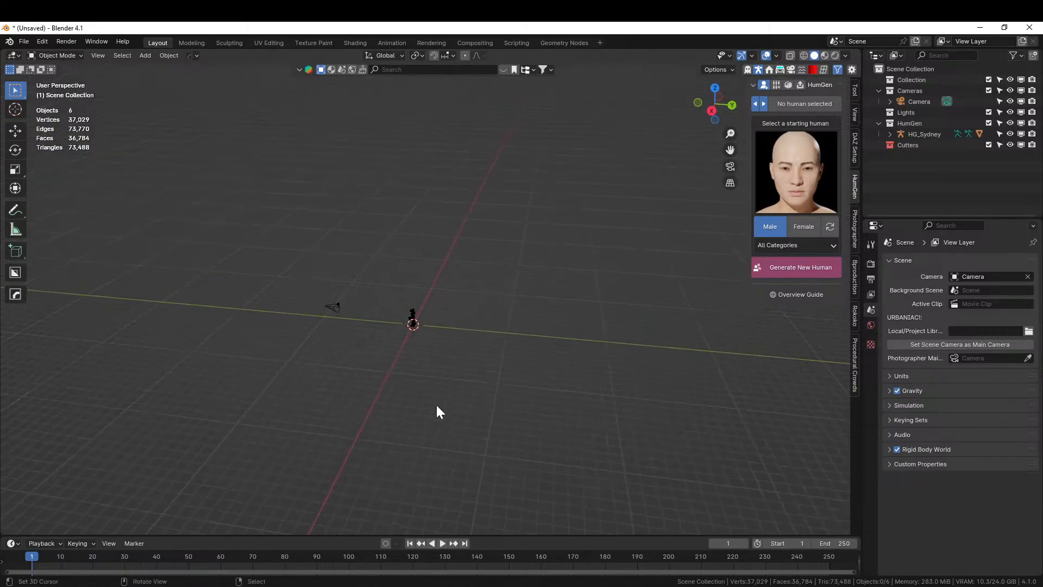
pyautogui.moveTo(437, 406); pyautogui.dragTo(485, 446, button='middle')
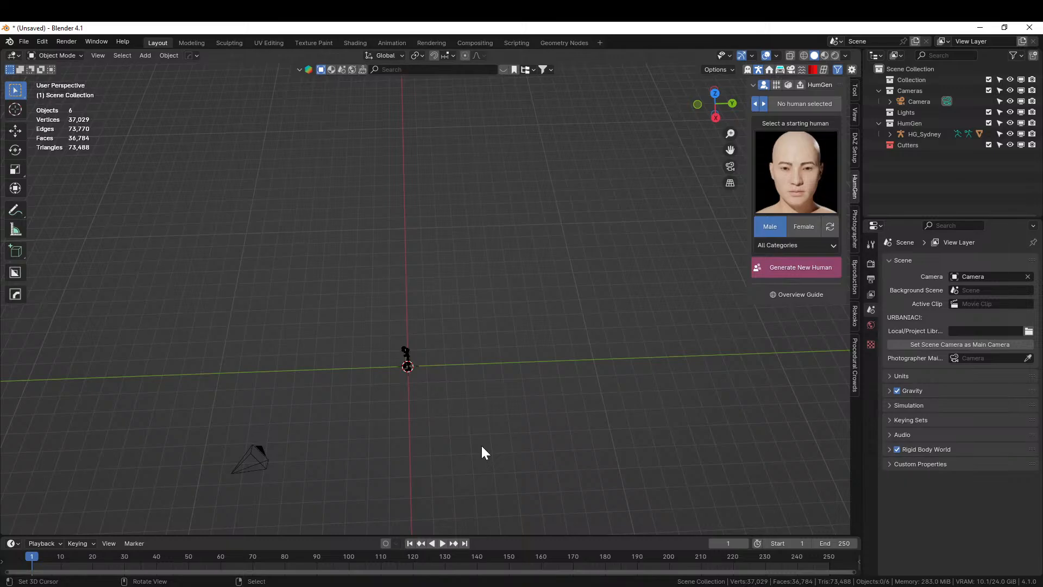
pyautogui.moveTo(449, 430); pyautogui.dragTo(461, 470, button='middle')
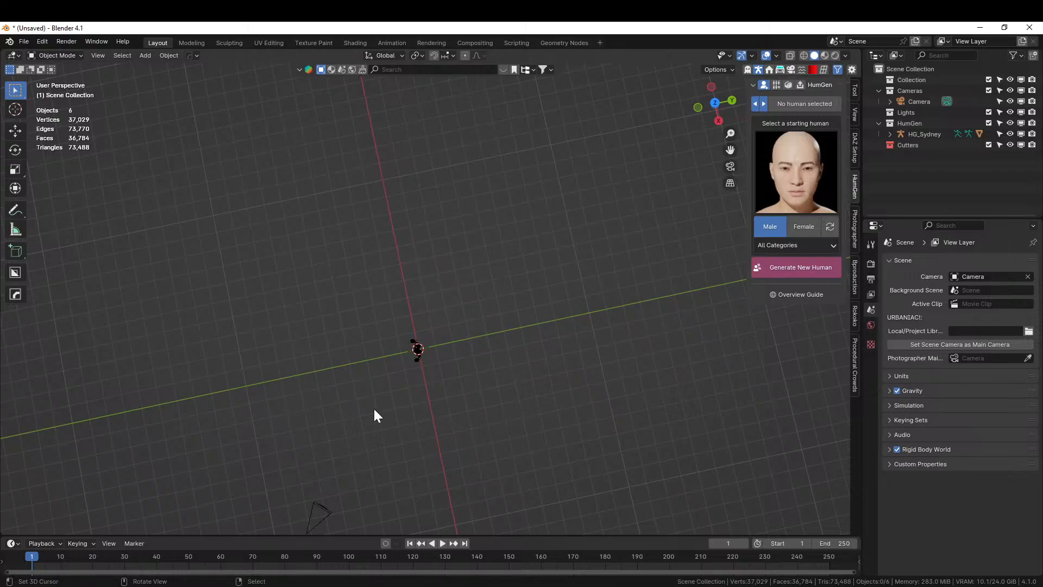
# Step: Add a Random Starship mesh using the double hull preset and view it beside the human figure
pyautogui.hotkey('shift', 'a')
pyautogui.moveTo(360, 302)
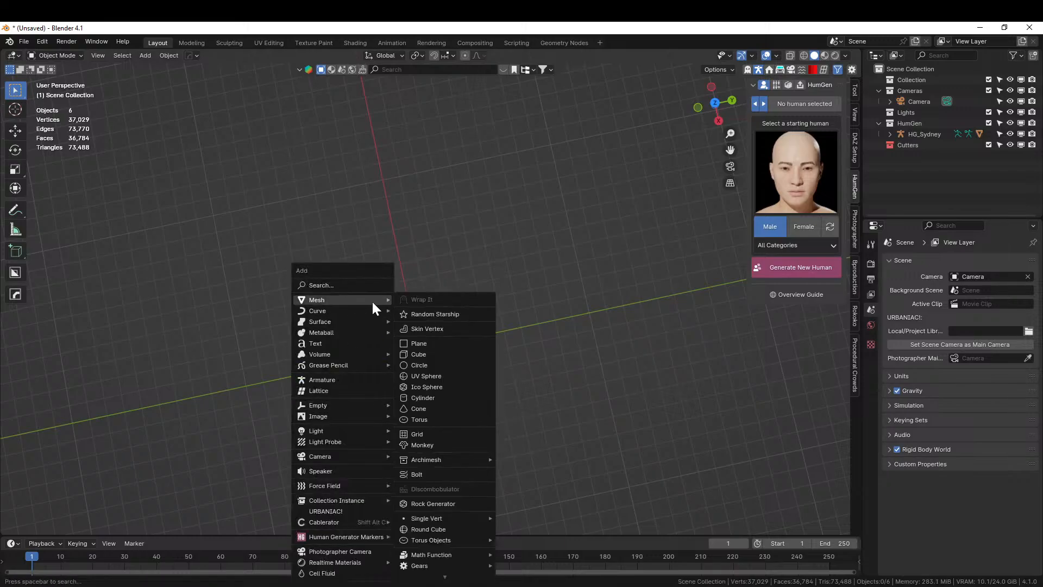
pyautogui.click(446, 315)
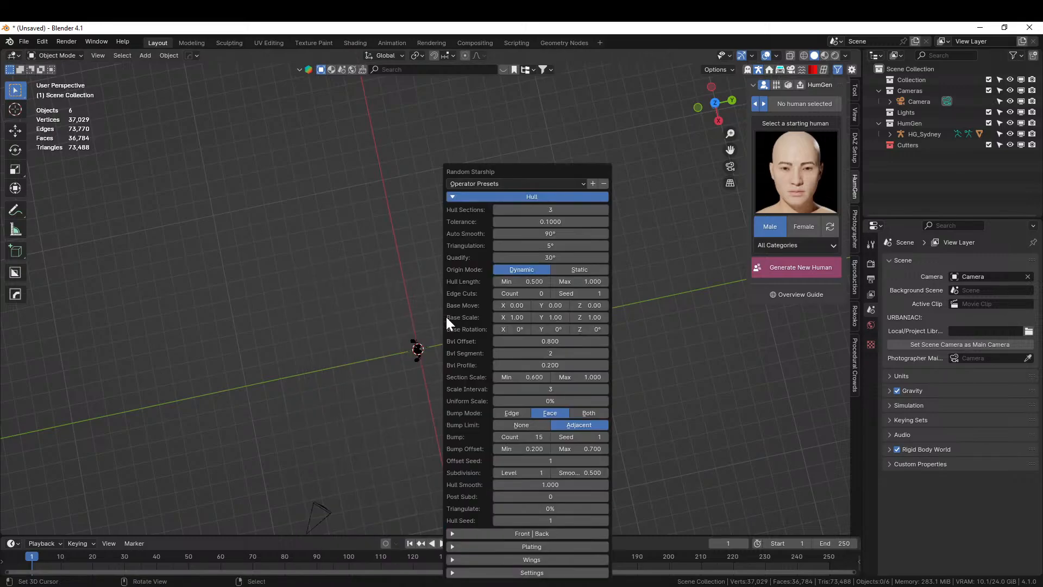
pyautogui.click(522, 183)
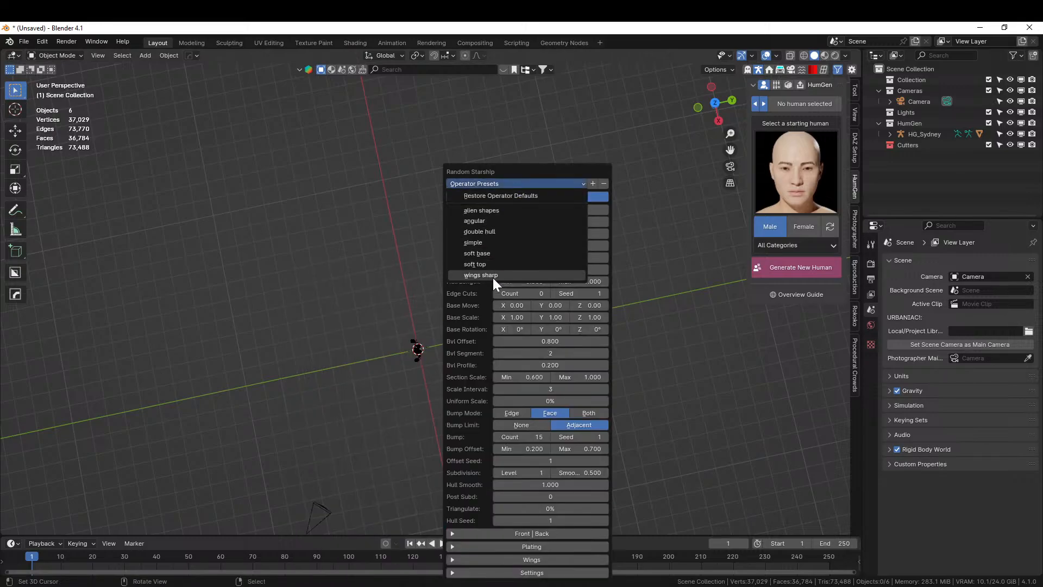
pyautogui.click(465, 232)
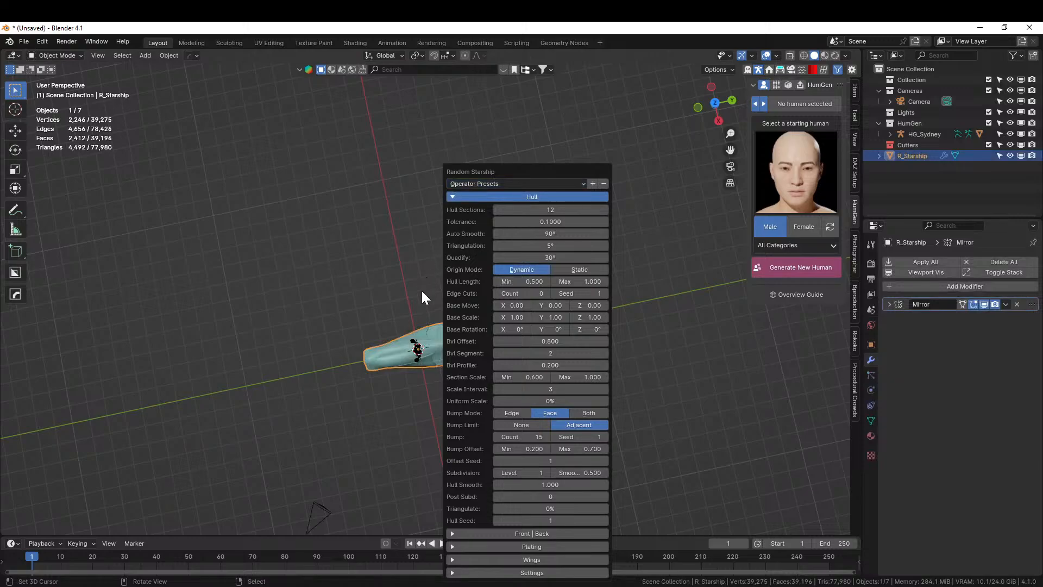
pyautogui.moveTo(254, 375); pyautogui.dragTo(246, 242, button='middle')
pyautogui.scroll(4, 370, 325)
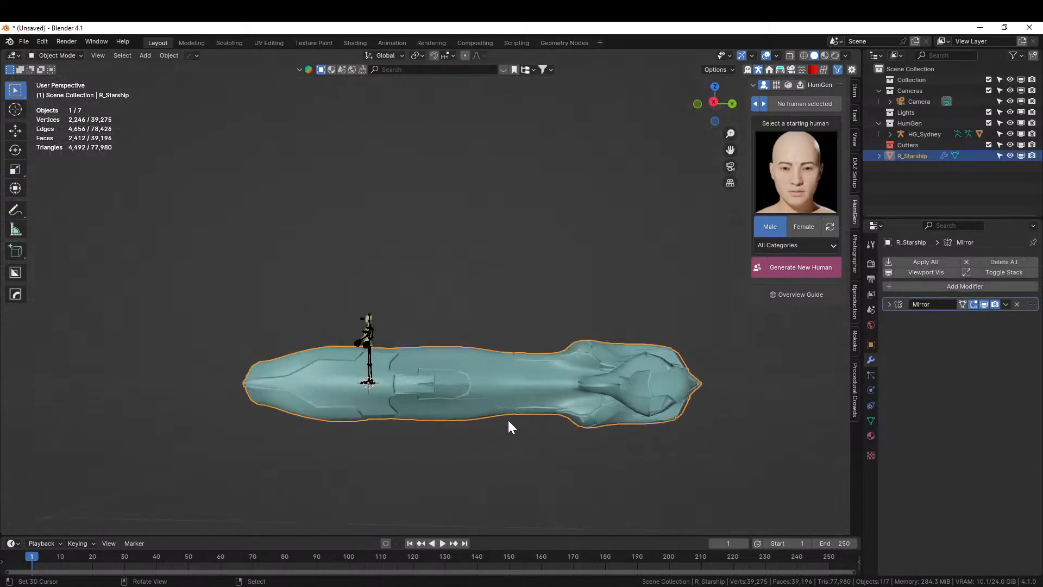
pyautogui.moveTo(509, 424); pyautogui.dragTo(356, 429, button='middle')
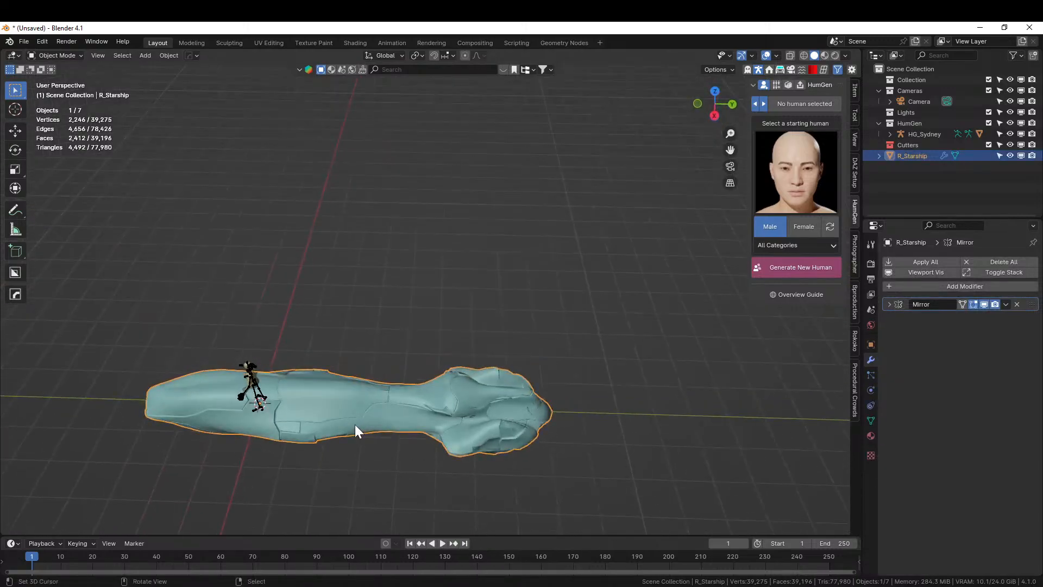
# Step: Scale the double hull starship up until the human figure looks tiny against its hull
pyautogui.press('s')
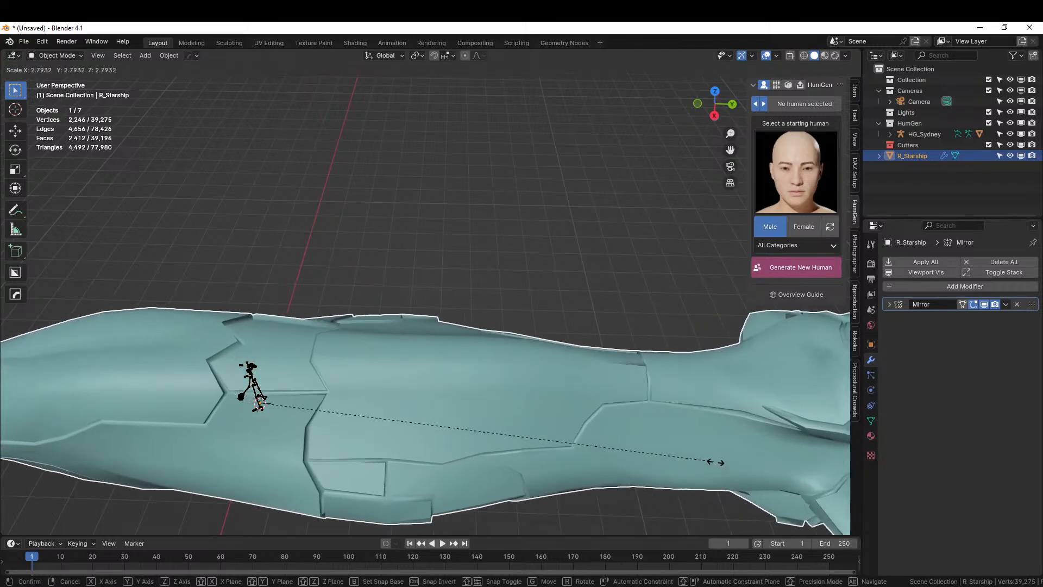
pyautogui.click(310, 442)
pyautogui.scroll(-6, 321, 435)
pyautogui.moveTo(336, 421); pyautogui.dragTo(363, 467, button='middle')
pyautogui.scroll(8, 421, 391)
pyautogui.scroll(-5, 376, 411)
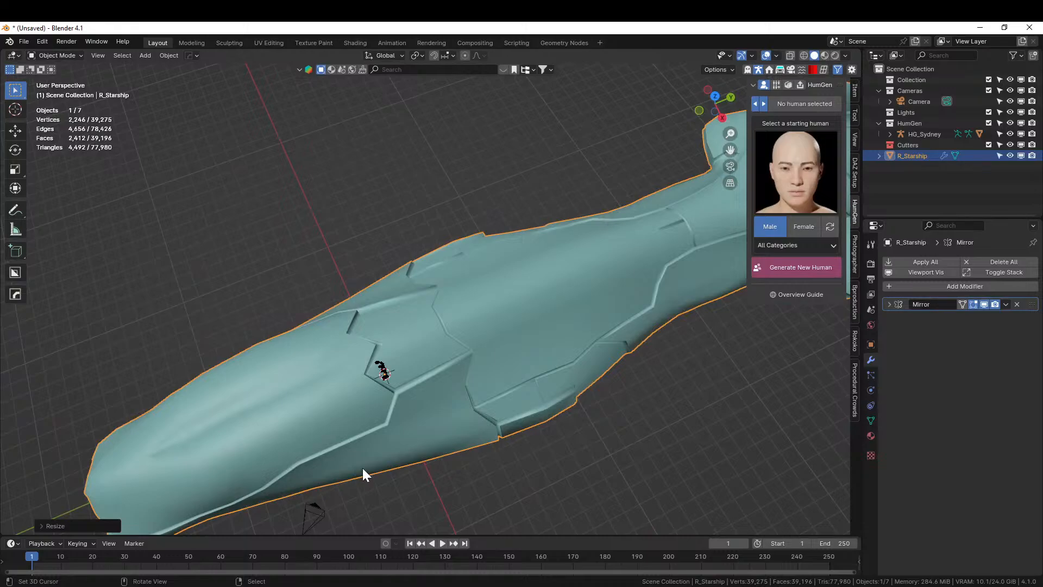
# Step: Examine the enlarged starship's panel lines and overall form from several angles, judging its scale against the human figure
pyautogui.moveTo(354, 497); pyautogui.dragTo(412, 427, button='middle')
pyautogui.scroll(3, 206, 408)
pyautogui.scroll(-4, 411, 430)
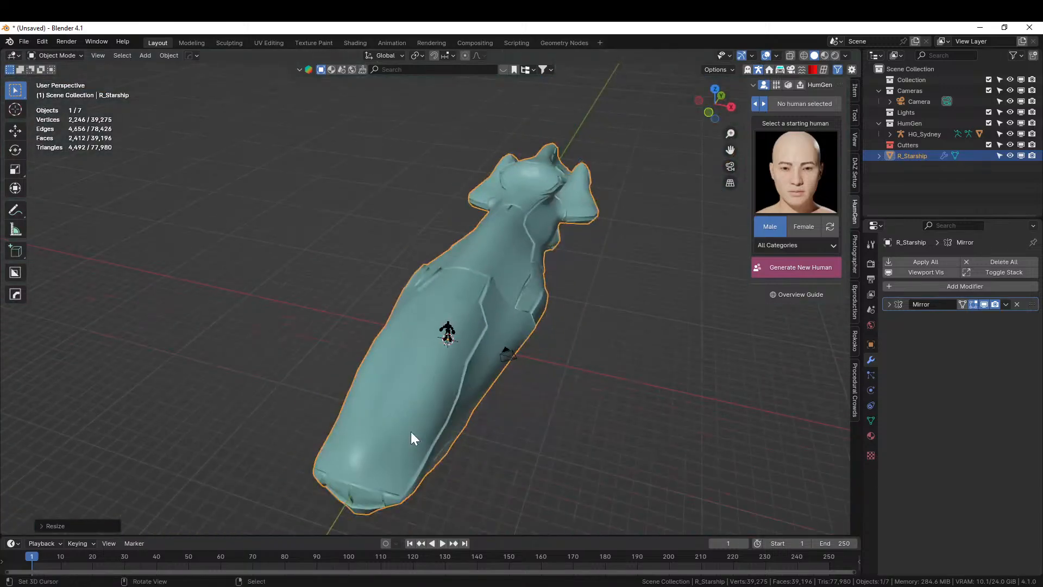
pyautogui.scroll(5, 411, 431)
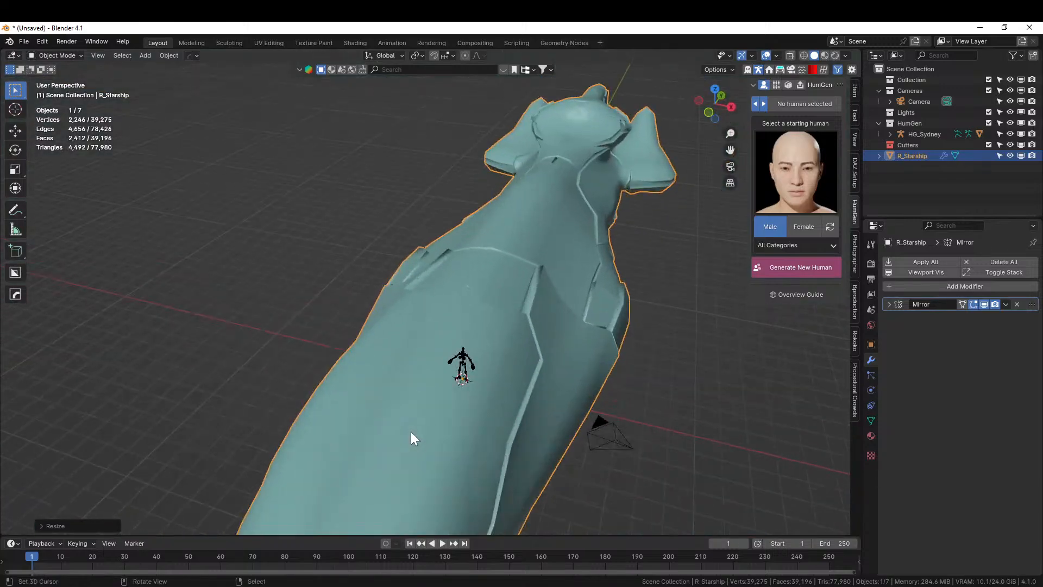
pyautogui.moveTo(406, 433); pyautogui.dragTo(740, 346, button='middle')
pyautogui.scroll(5, 378, 425)
pyautogui.scroll(-13, 420, 308)
pyautogui.scroll(-5, 740, 347)
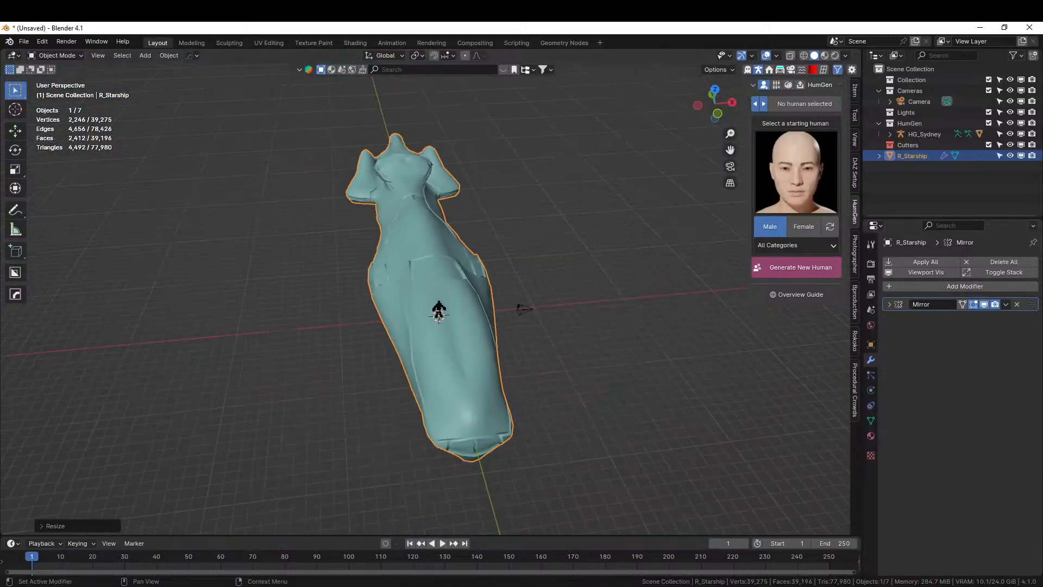
pyautogui.moveTo(627, 424); pyautogui.dragTo(642, 366, button='middle')
pyautogui.scroll(3, 576, 395)
pyautogui.moveTo(502, 368); pyautogui.dragTo(771, 367, button='middle')
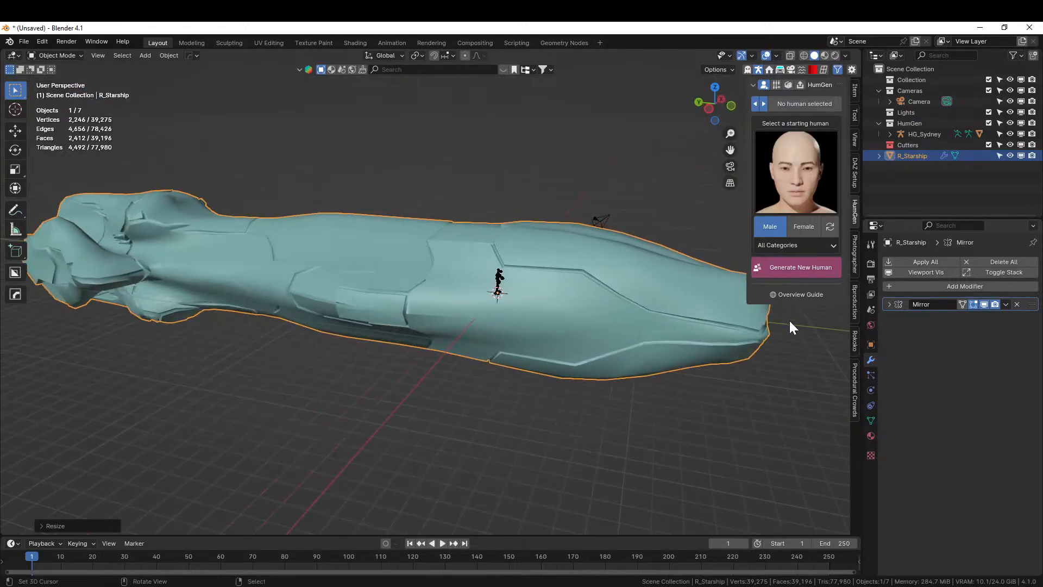
# Step: Apply the Mirror modifier on the starship and check its hull from both sides
pyautogui.hotkey('ctrl', 'a')
pyautogui.moveTo(555, 330); pyautogui.dragTo(609, 374, button='middle')
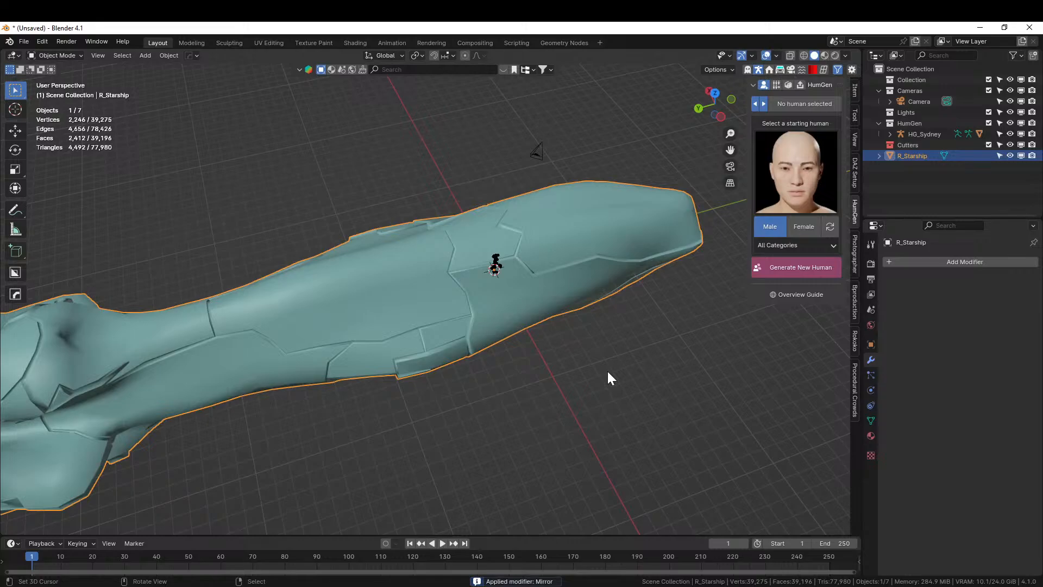
pyautogui.moveTo(608, 373); pyautogui.dragTo(384, 373, button='middle')
pyautogui.scroll(-3, 385, 374)
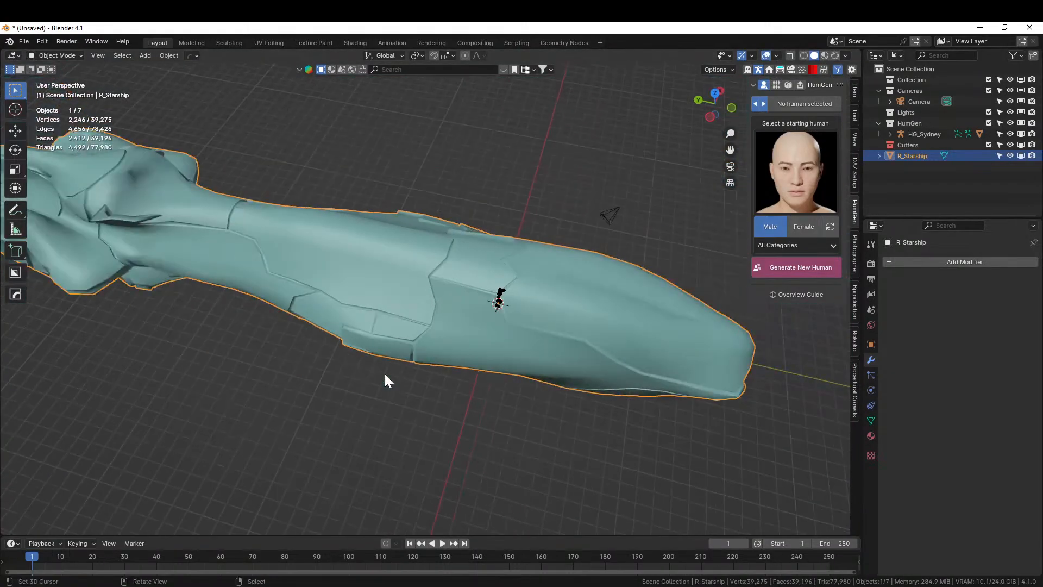
pyautogui.moveTo(385, 374); pyautogui.dragTo(450, 359, button='middle')
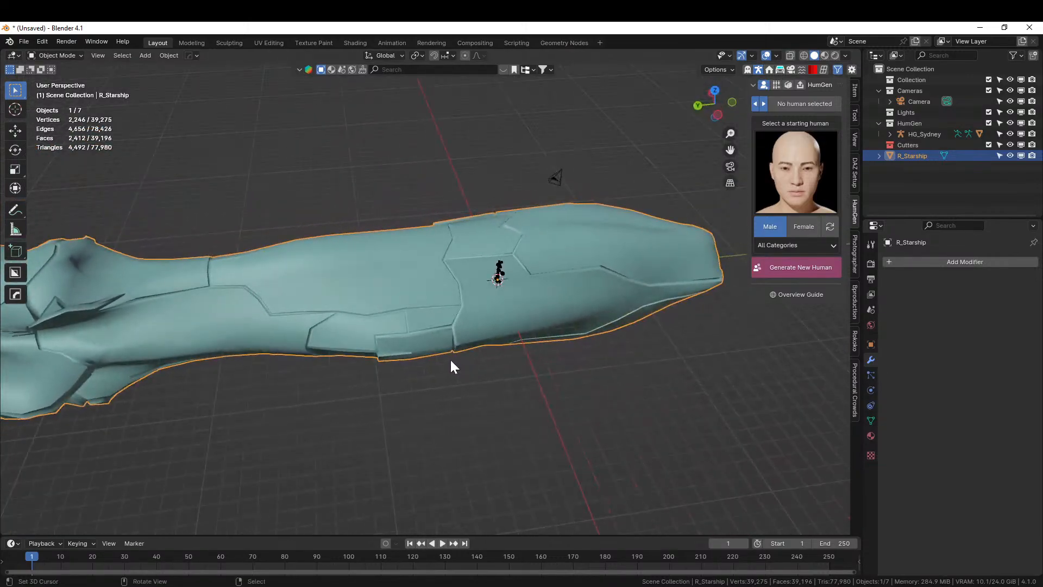
# Step: Give the starship a Solidify modifier with -0.098 m thickness and Even Thickness off, and apply it
pyautogui.press('q')
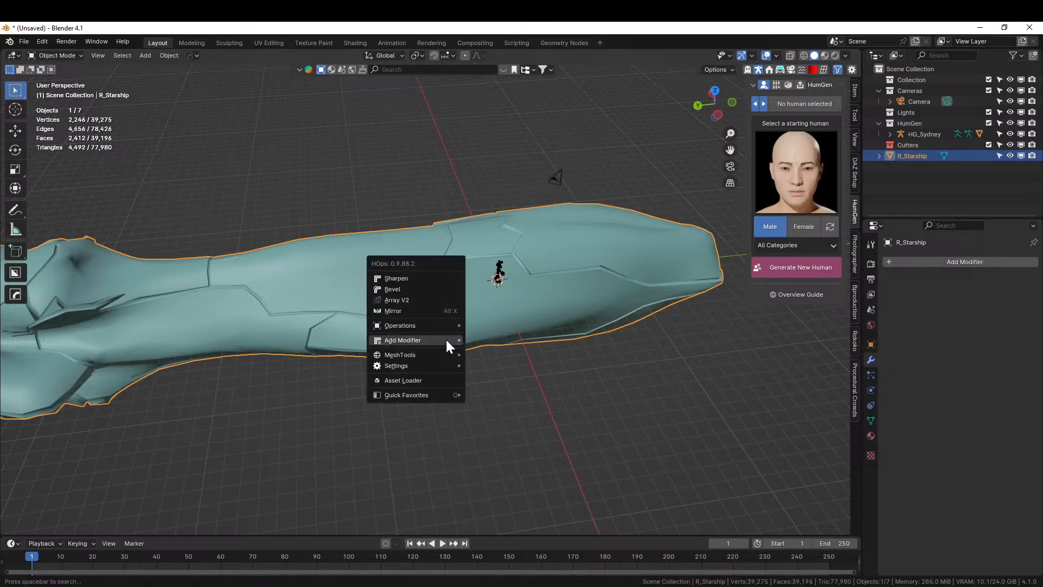
pyautogui.moveTo(445, 339)
pyautogui.click(489, 353)
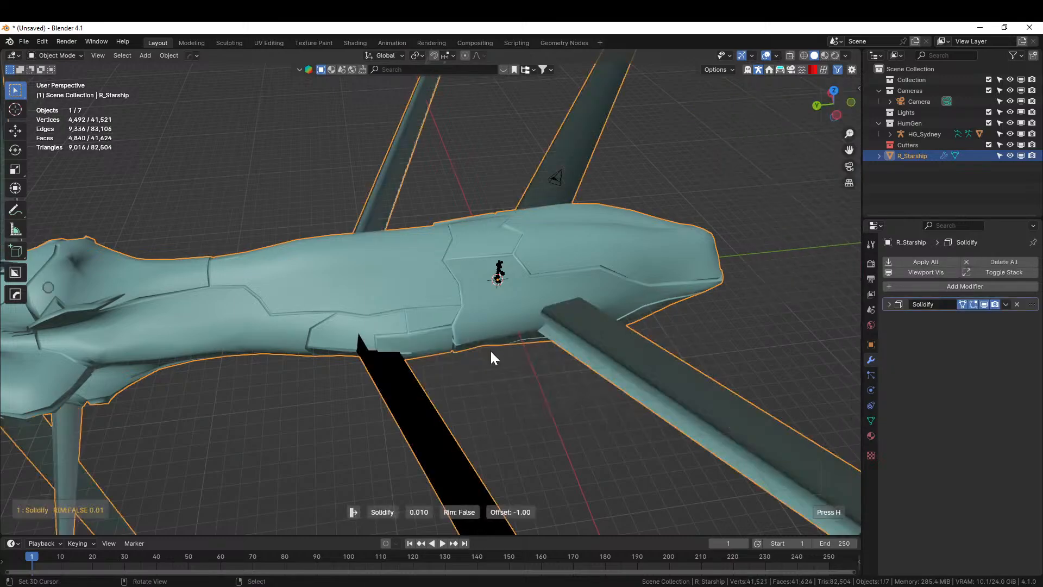
pyautogui.press('n')
pyautogui.click(889, 304)
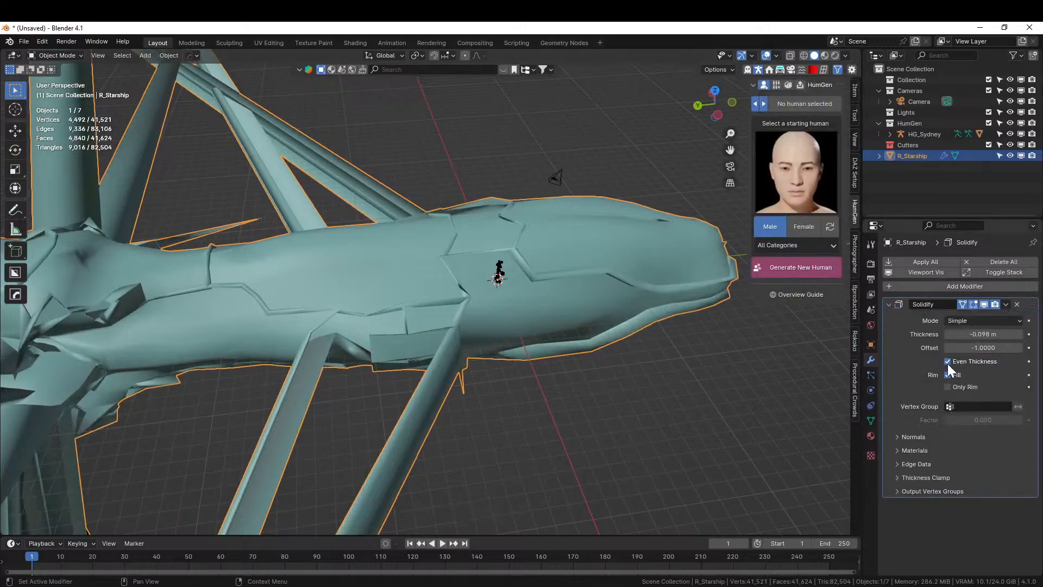
pyautogui.click(947, 361)
pyautogui.moveTo(304, 391); pyautogui.dragTo(347, 360, button='middle')
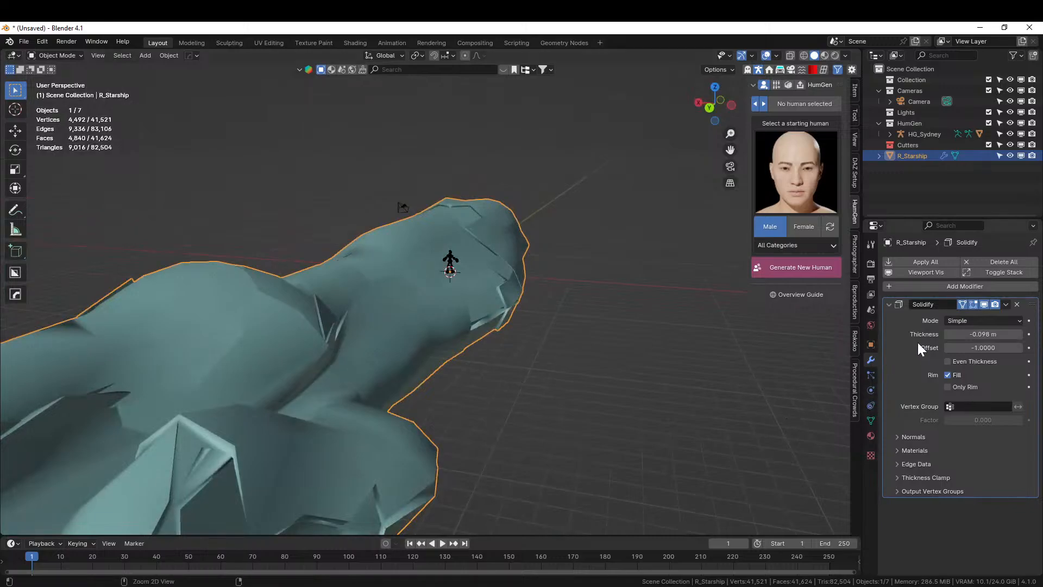
pyautogui.hotkey('ctrl', 'a')
# Step: Inspect the solidified starship's face normals inside and outside with the Face Orientation overlay, and switch the overlay off
pyautogui.scroll(8, 449, 374)
pyautogui.moveTo(448, 373); pyautogui.dragTo(478, 371, button='middle')
pyautogui.hotkey('alt', 'v')
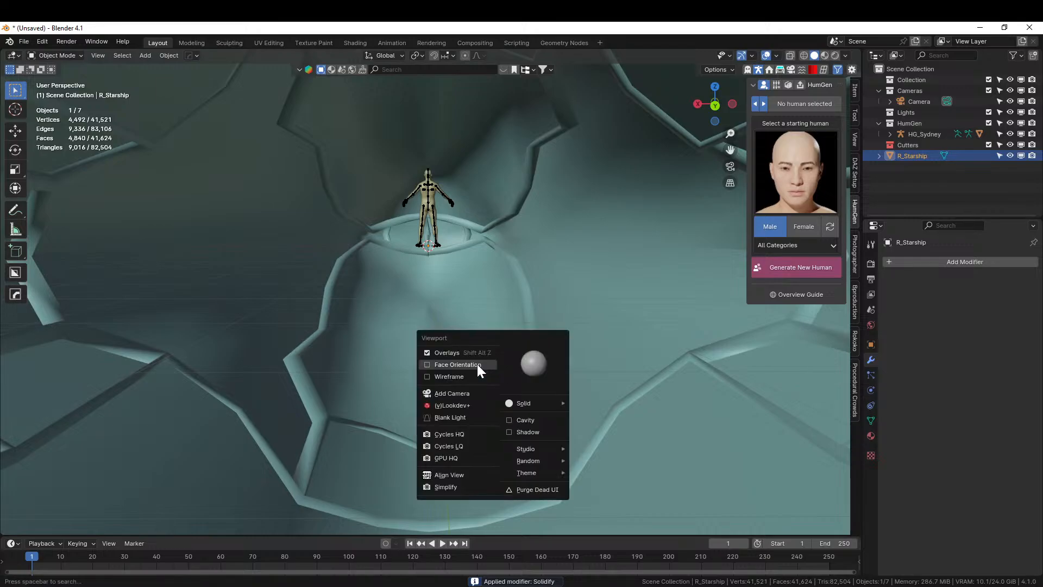
pyautogui.click(477, 364)
pyautogui.scroll(-3, 477, 364)
pyautogui.moveTo(477, 364); pyautogui.dragTo(403, 380, button='middle')
pyautogui.scroll(-5, 278, 396)
pyautogui.scroll(-4, 402, 380)
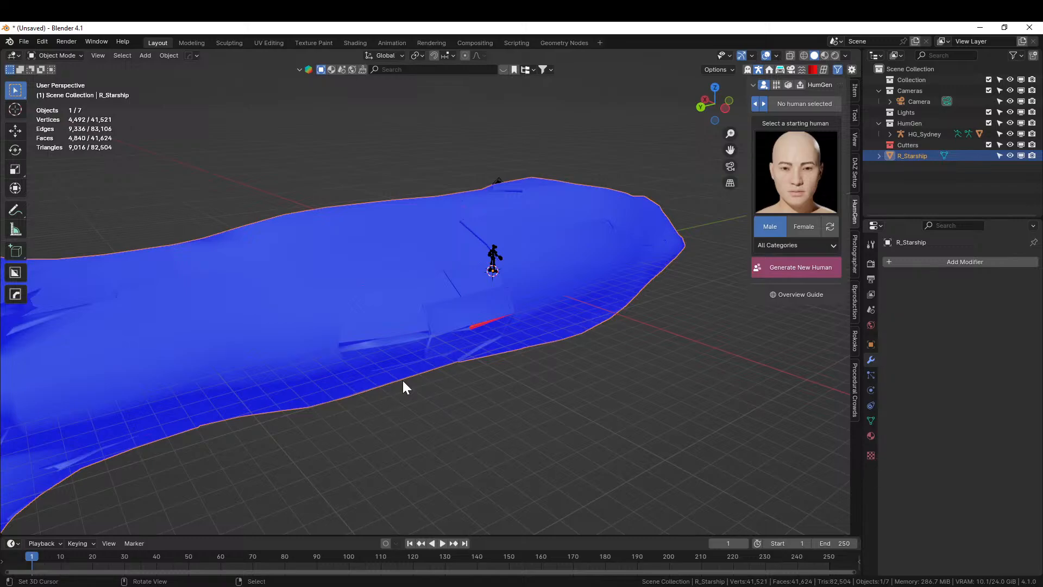
pyautogui.moveTo(296, 370); pyautogui.dragTo(311, 370, button='middle')
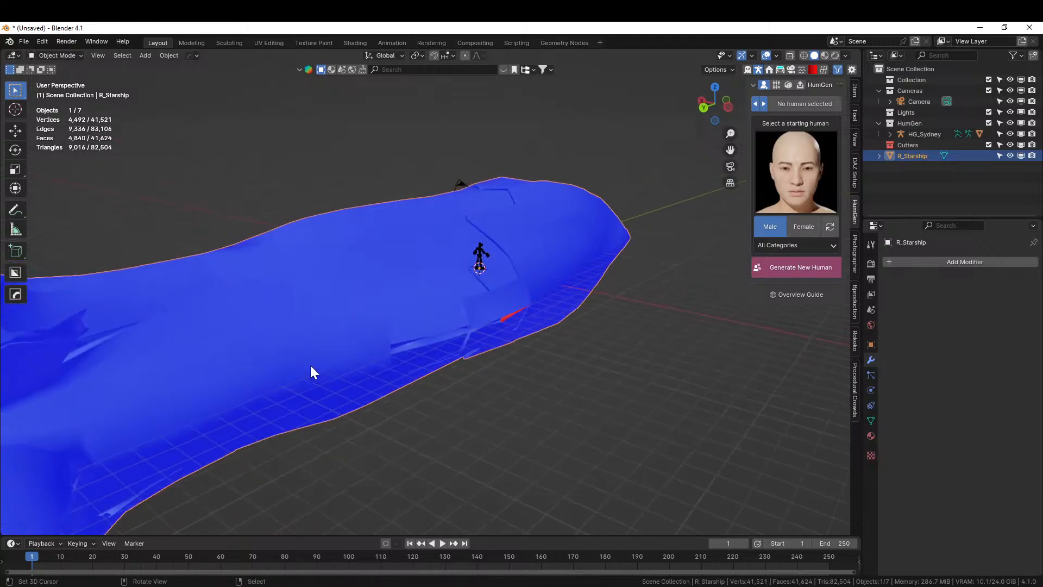
pyautogui.hotkey('alt', 'v')
pyautogui.click(311, 366)
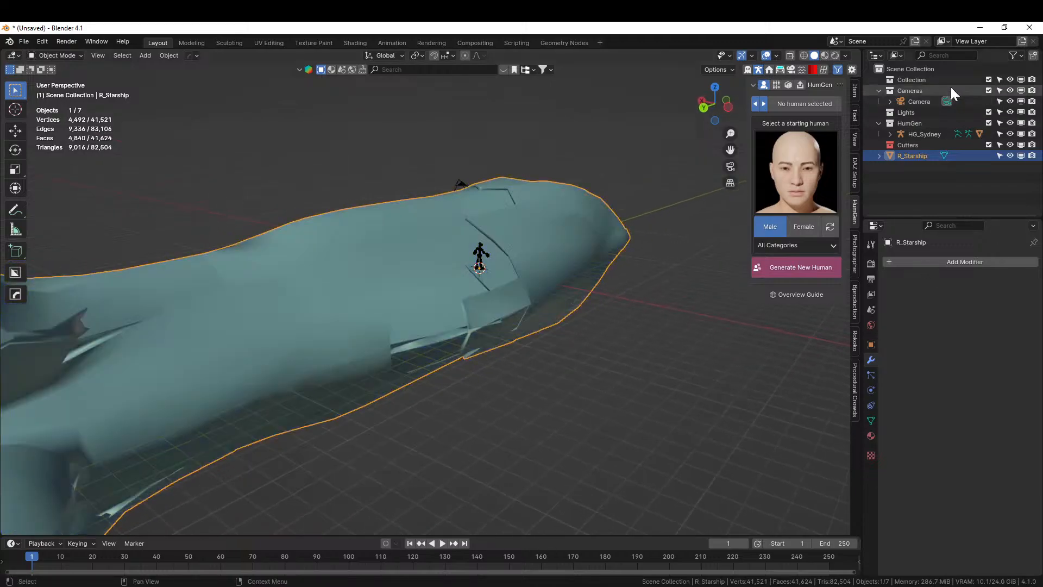
# Step: Add damage to the starship with the Real Damage add-on and view the hull up close
pyautogui.click(755, 69)
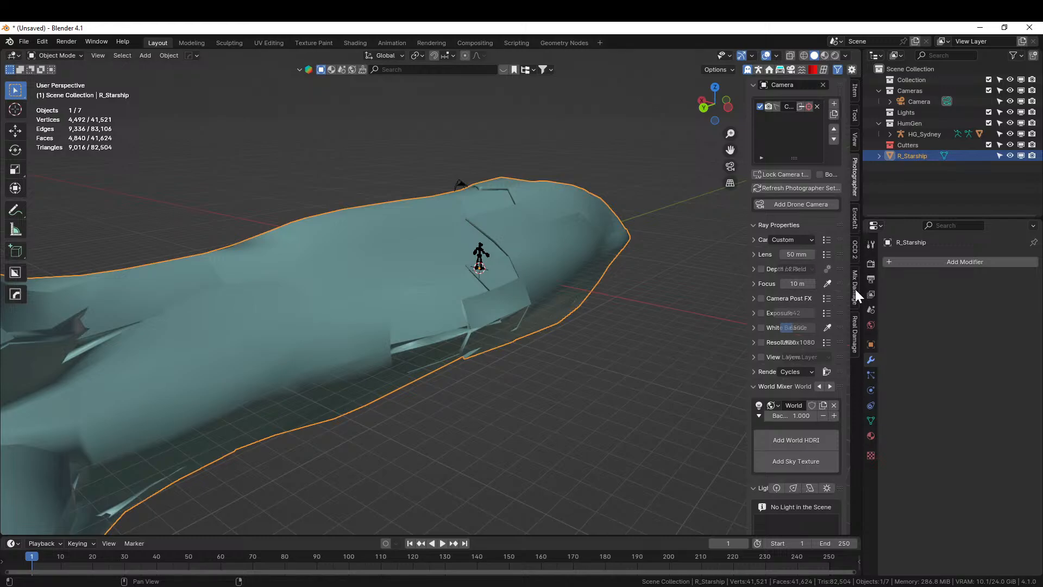
pyautogui.click(855, 331)
pyautogui.click(801, 102)
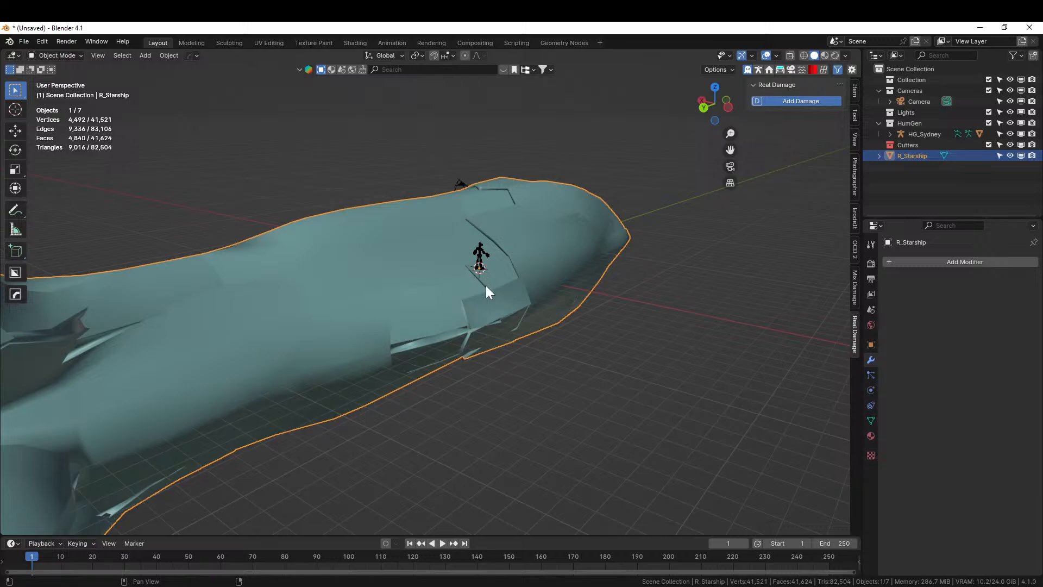
pyautogui.moveTo(465, 318); pyautogui.dragTo(438, 329, button='middle')
pyautogui.scroll(5, 409, 332)
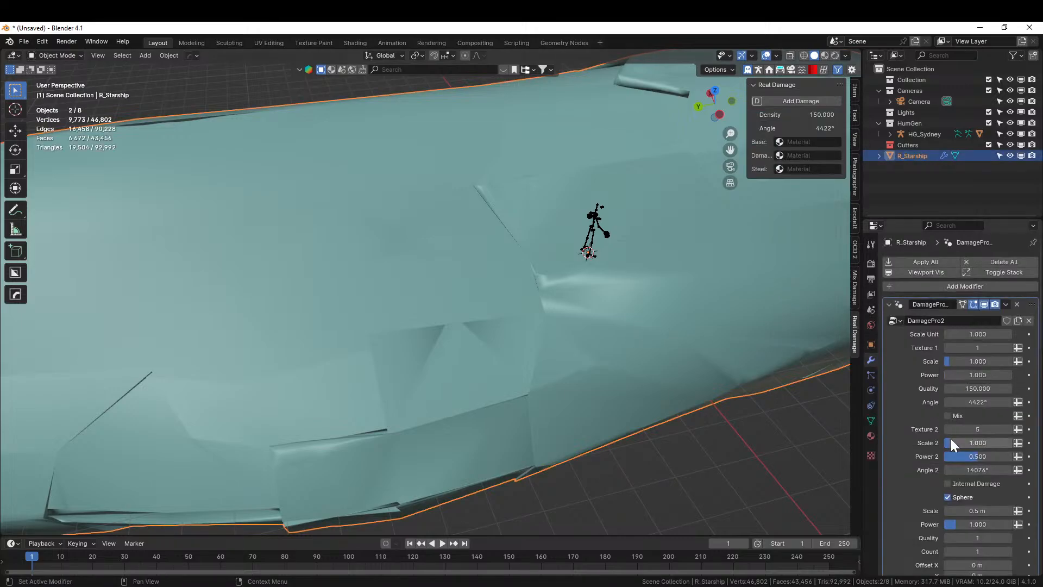
# Step: Enable Internal Damage and disable Sphere in the starship's DamagePro modifier
pyautogui.click(948, 484)
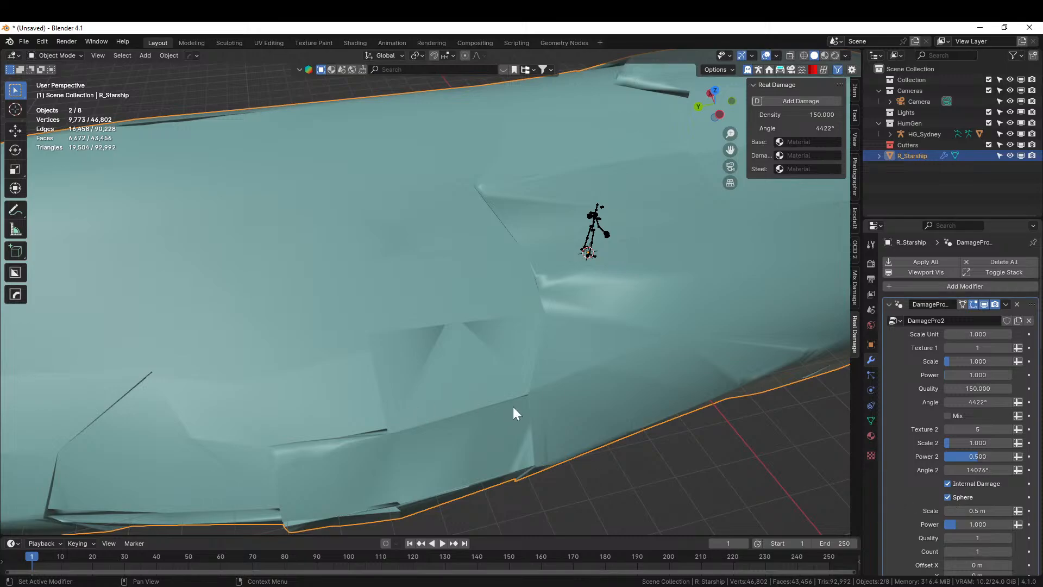
pyautogui.hotkey('ctrl', 'z')
pyautogui.scroll(-4, 513, 407)
pyautogui.scroll(-1, 984, 455)
pyautogui.scroll(-5, 984, 455)
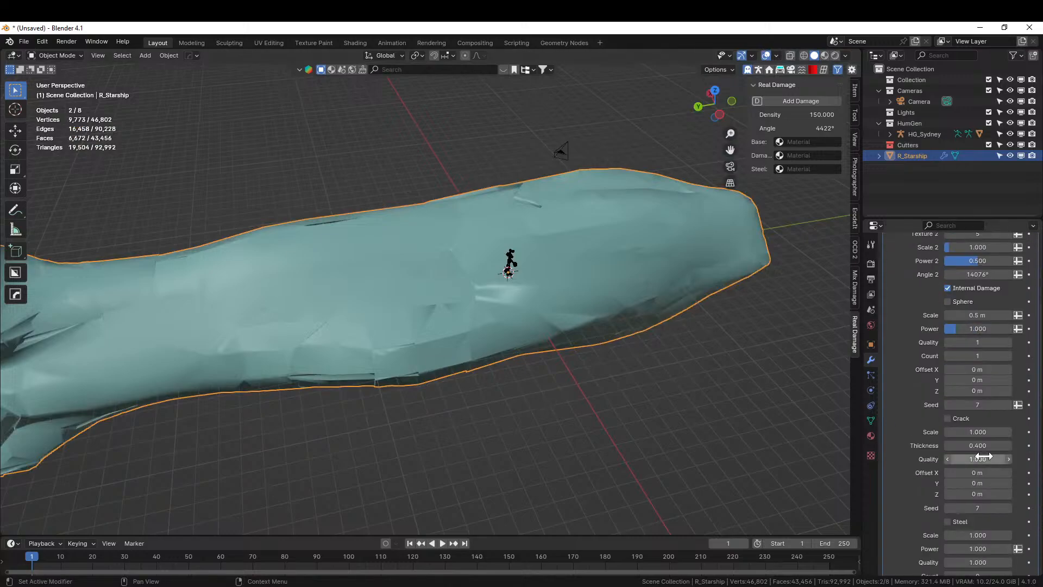
# Step: Try the Crack option with a scale of 5 on the starship, and remove the DamagePro modifier
pyautogui.click(948, 418)
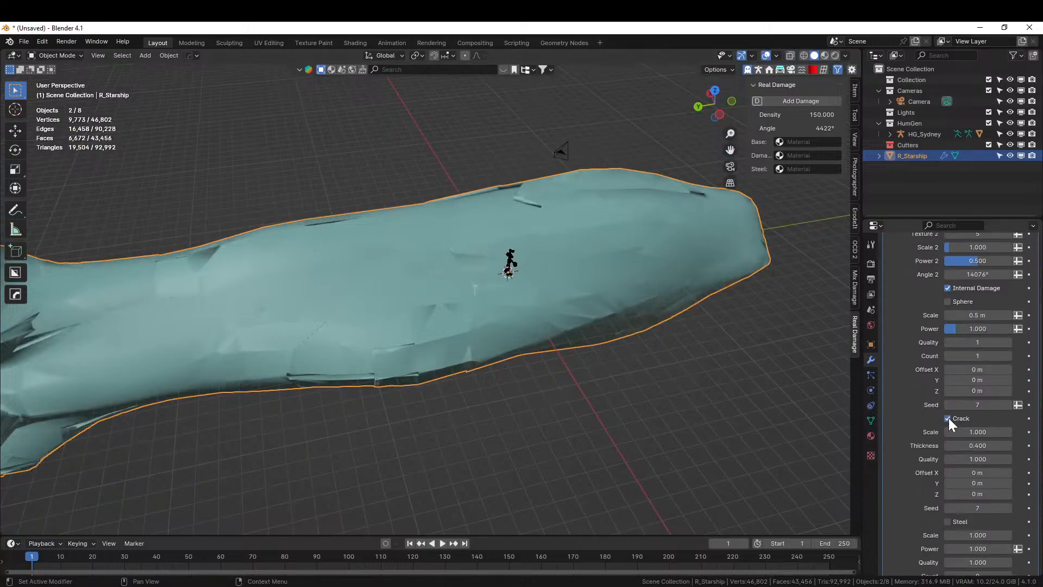
pyautogui.moveTo(731, 373); pyautogui.dragTo(559, 372, button='middle')
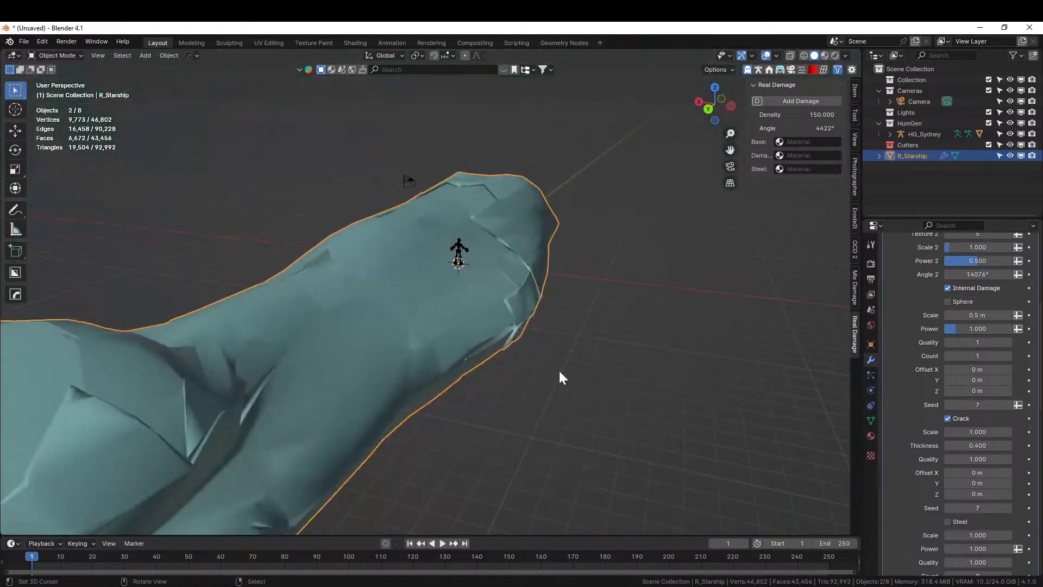
pyautogui.click(957, 432)
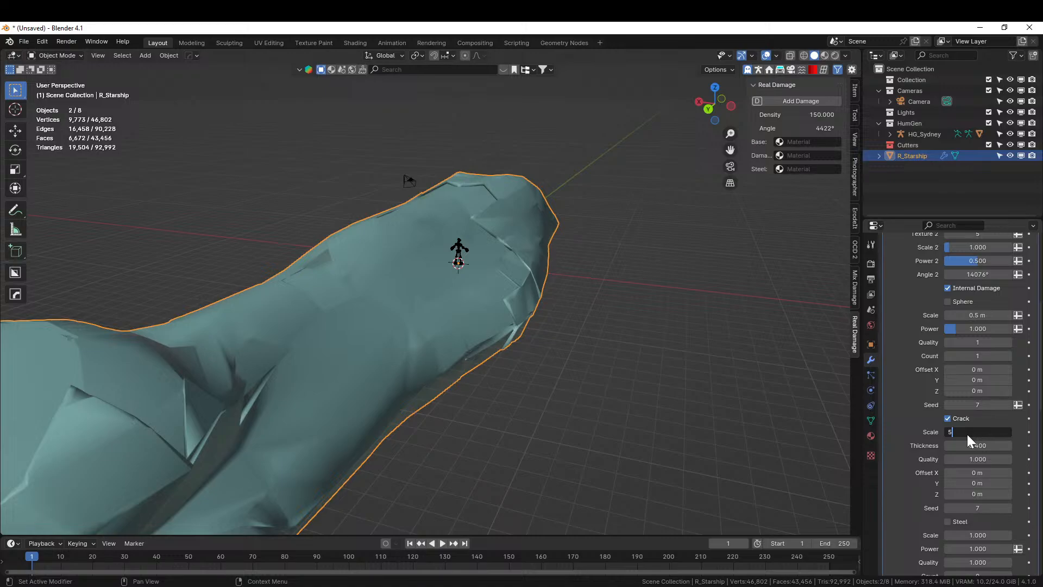
pyautogui.press('Return')
pyautogui.moveTo(559, 415); pyautogui.dragTo(474, 466, button='middle')
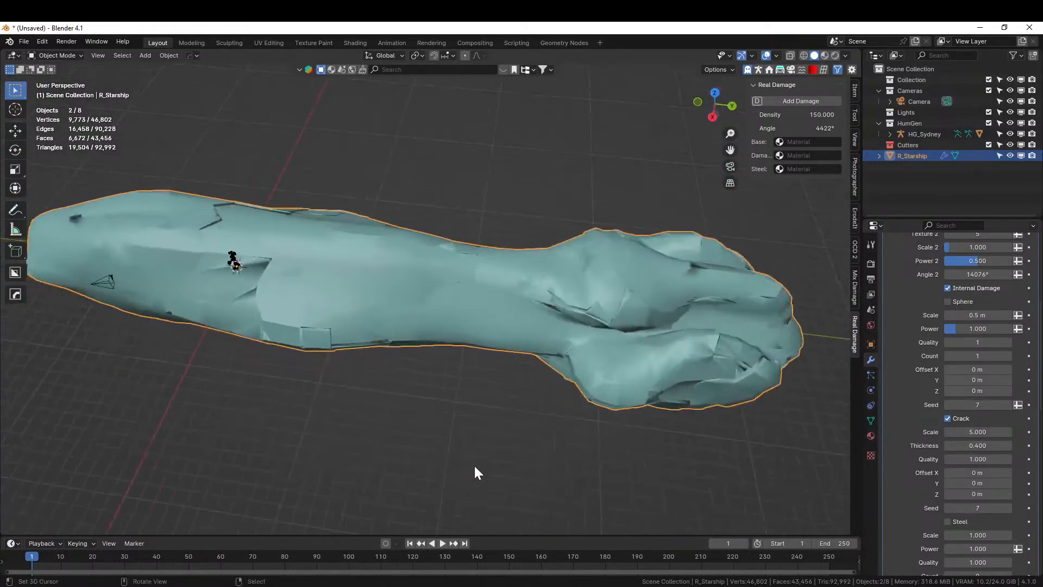
pyautogui.scroll(8, 929, 338)
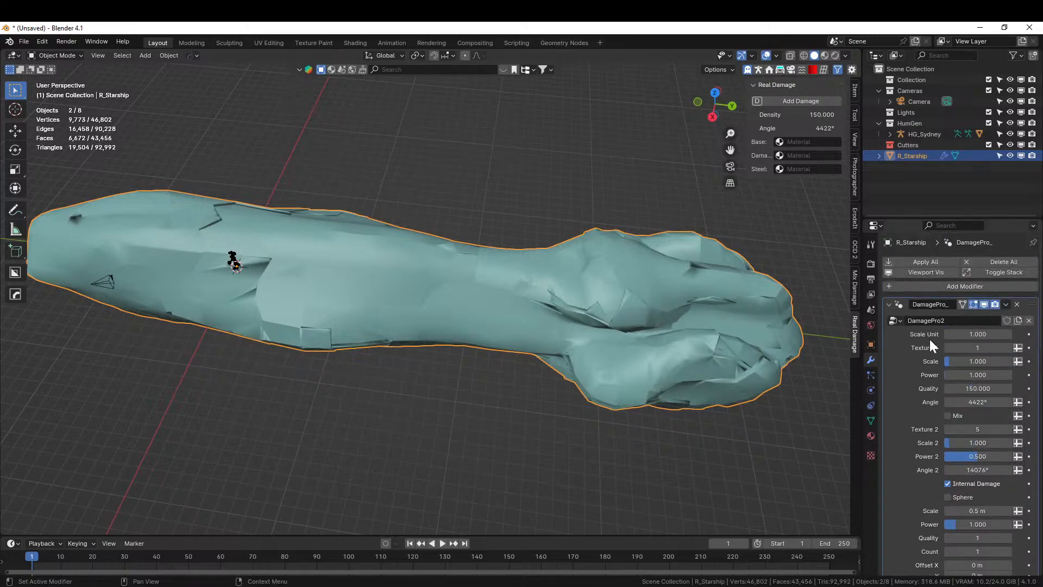
pyautogui.click(1016, 305)
# Step: Examine the starship's hollow interior around the human figure and its exterior from several angles
pyautogui.moveTo(462, 333); pyautogui.dragTo(154, 291, button='middle')
pyautogui.scroll(6, 454, 333)
pyautogui.scroll(-4, 644, 261)
pyautogui.moveTo(505, 294); pyautogui.dragTo(580, 269, button='middle')
pyautogui.keyDown('shift'); pyautogui.moveTo(325, 426); pyautogui.dragTo(264, 311, button='middle'); pyautogui.keyUp('shift')
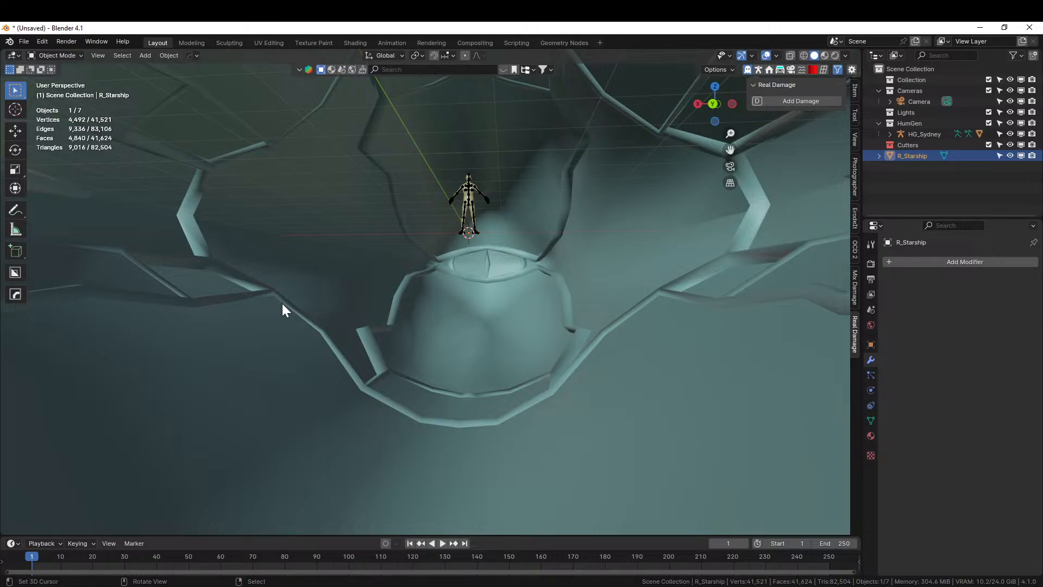
pyautogui.scroll(-5, 279, 304)
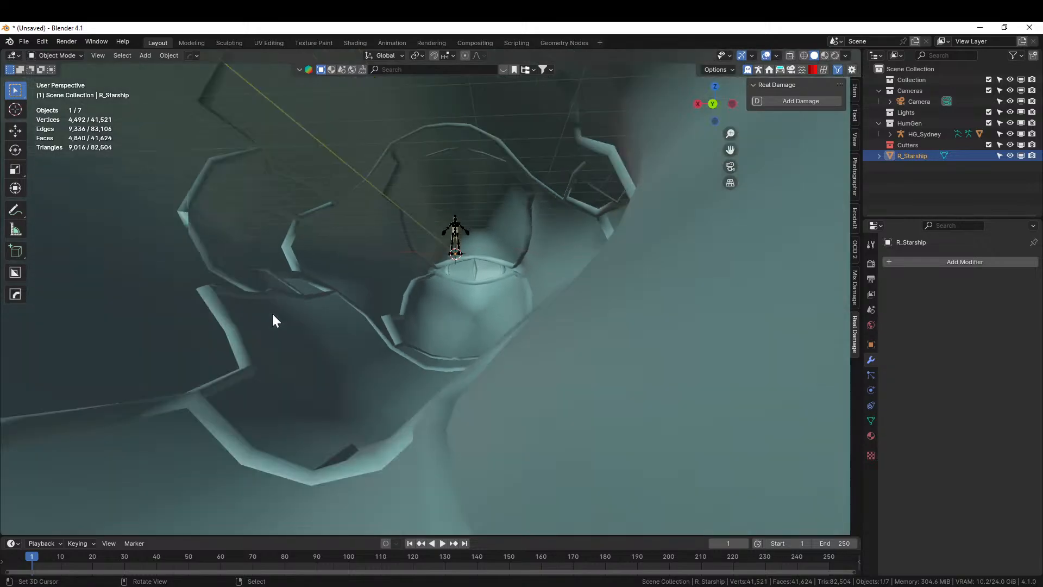
pyautogui.moveTo(275, 315); pyautogui.dragTo(327, 360, button='middle')
pyautogui.scroll(-5, 330, 363)
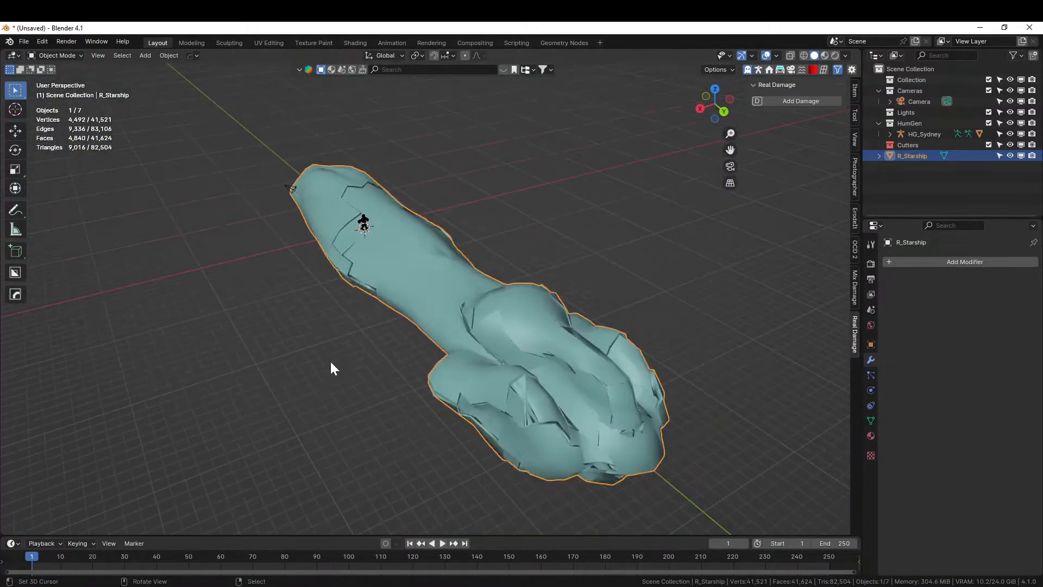
pyautogui.moveTo(331, 363); pyautogui.dragTo(386, 380, button='middle')
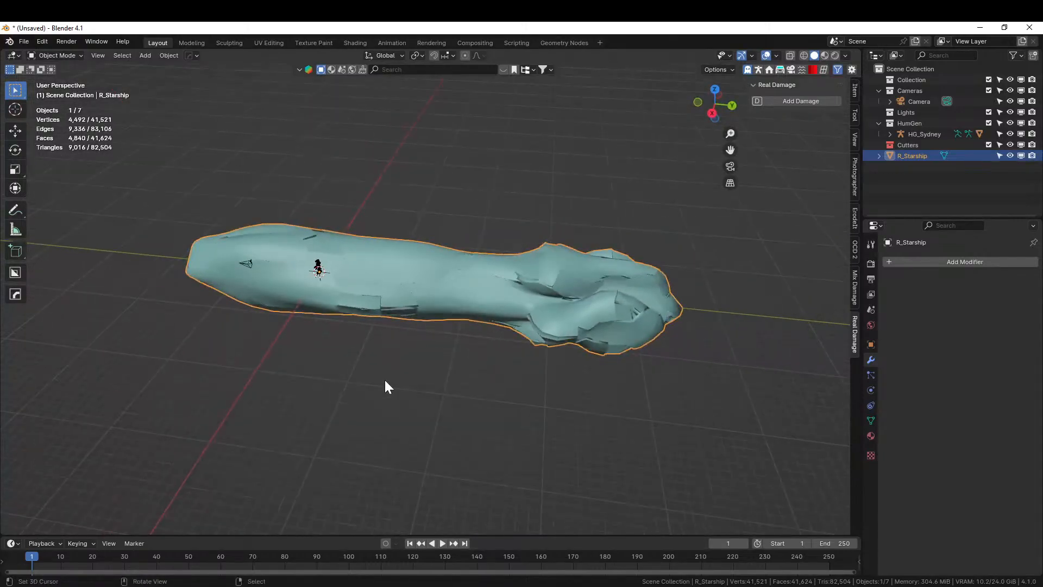
# Step: Add a plane at the human figure and scale it up until it extends beyond the starship's hull
pyautogui.hotkey('shift', 'a')
pyautogui.moveTo(350, 298)
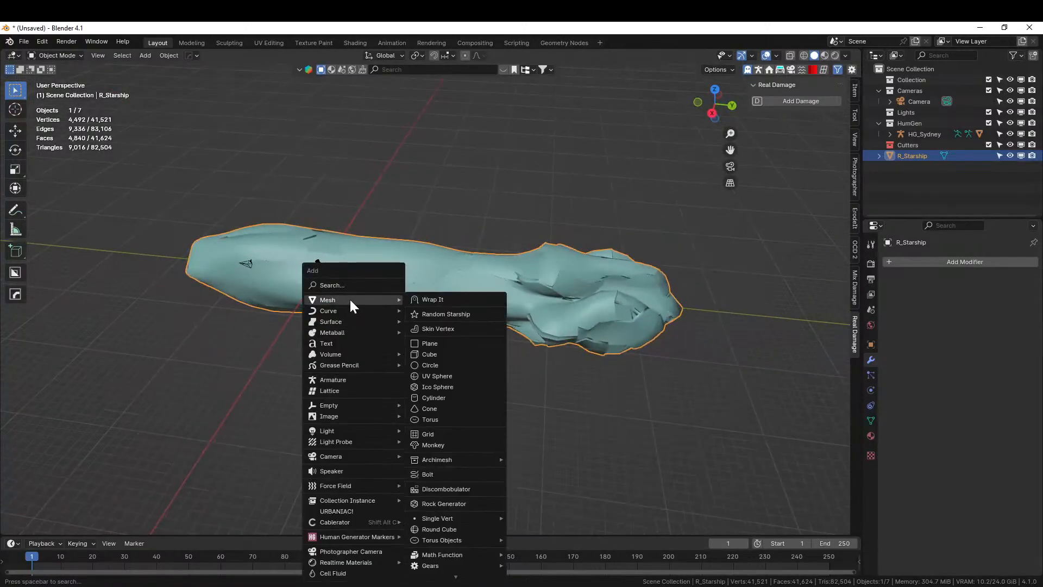
pyautogui.click(432, 344)
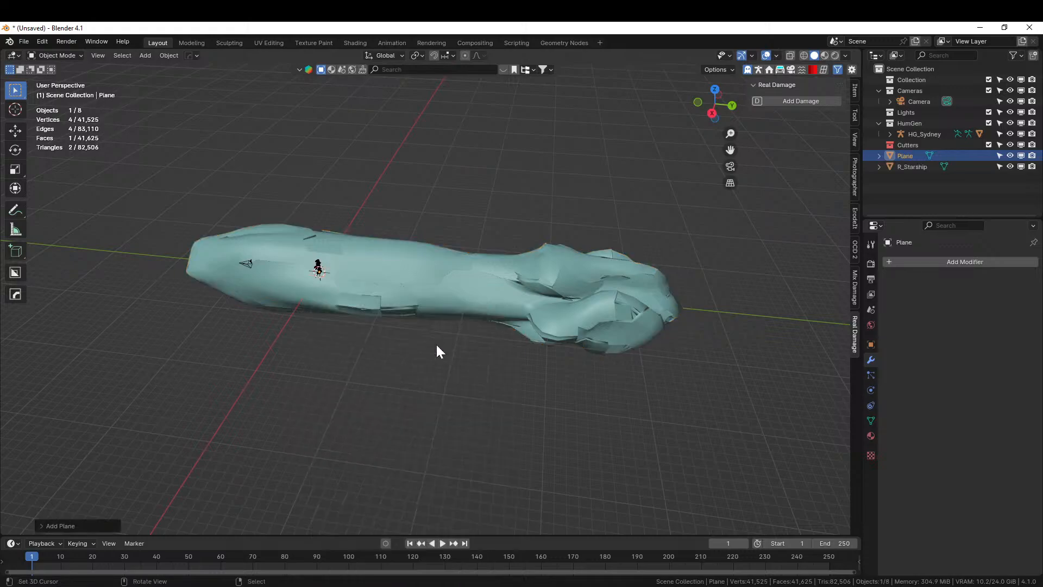
pyautogui.scroll(-3, 435, 343)
pyautogui.press('s')
pyautogui.click(700, 196)
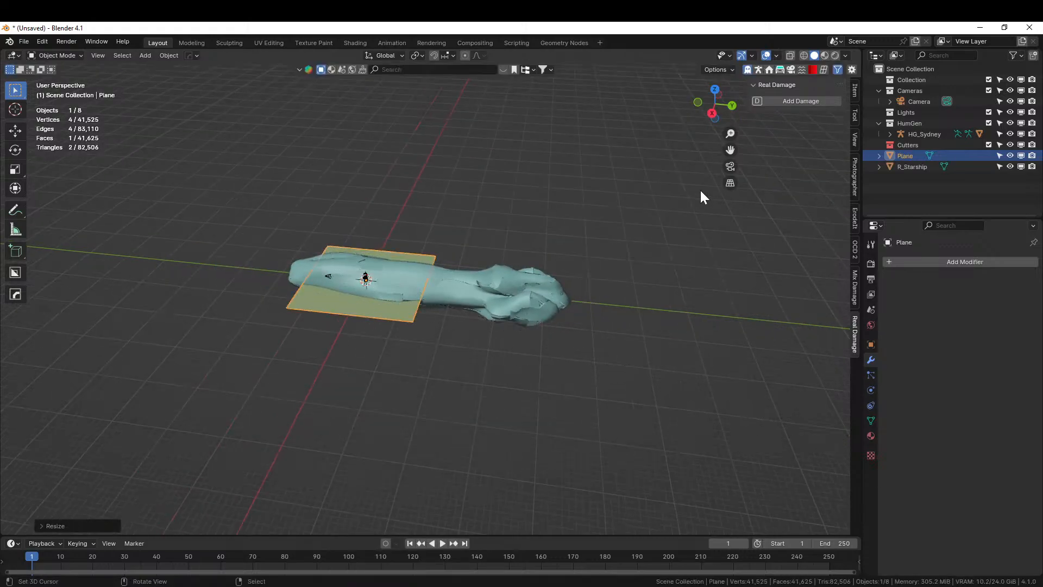
# Step: Rotate the plane into a slanted cut across the hull and move it along the starship, clear of the human figure
pyautogui.press('r')
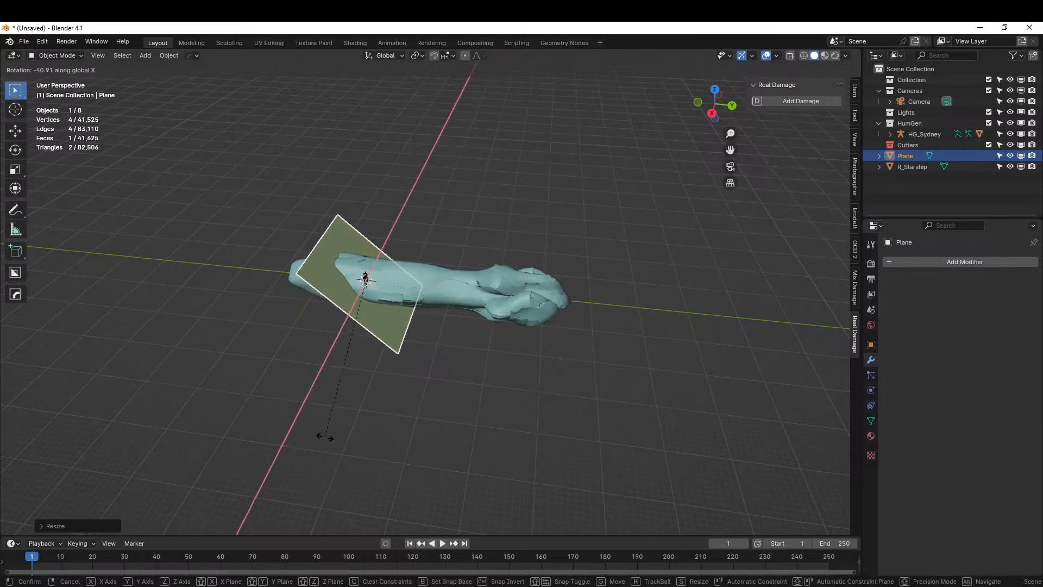
pyautogui.click(254, 444)
pyautogui.press('r')
pyautogui.click(432, 463)
pyautogui.press('r')
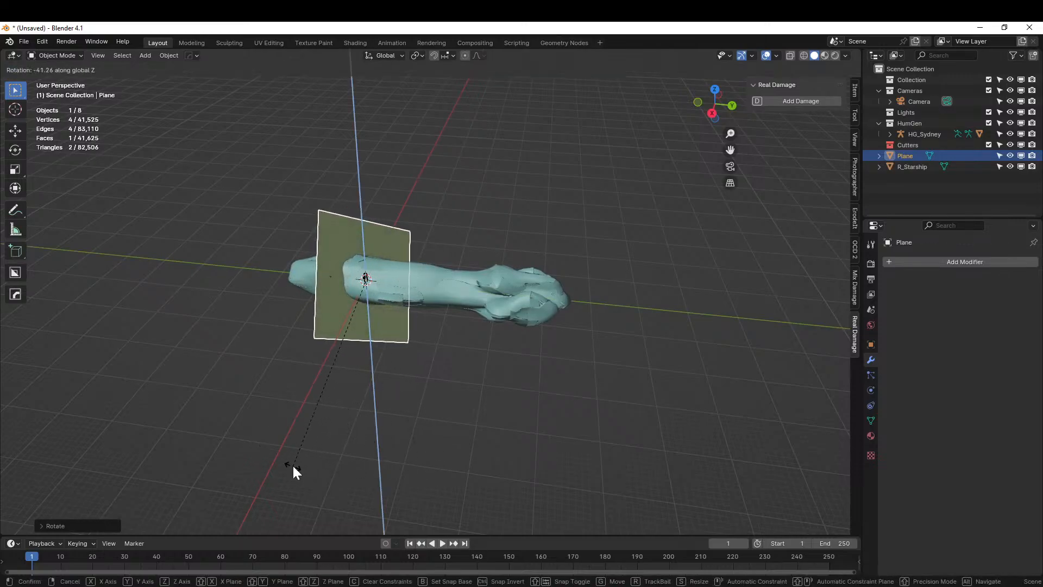
pyautogui.click(311, 465)
pyautogui.press('KP_7')
pyautogui.press('g')
pyautogui.click(474, 362)
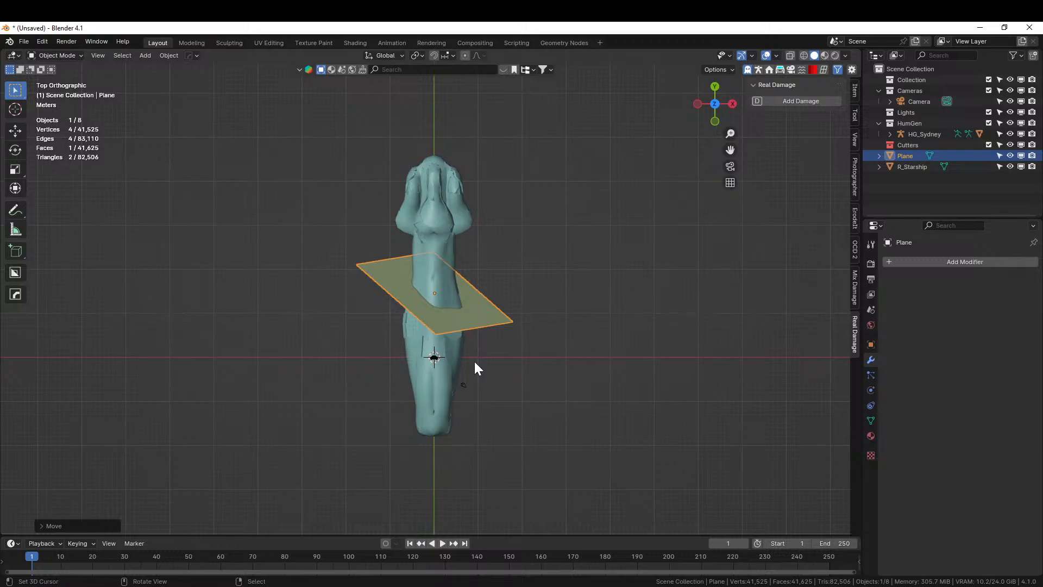
# Step: Subdivide the plane with 25 cuts
pyautogui.moveTo(475, 361); pyautogui.dragTo(389, 282, button='middle')
pyautogui.scroll(3, 397, 236)
pyautogui.scroll(4, 389, 283)
pyautogui.rightClick(389, 291)
pyautogui.press('Escape')
pyautogui.press('Tab')
pyautogui.rightClick(356, 293)
pyautogui.click(353, 296)
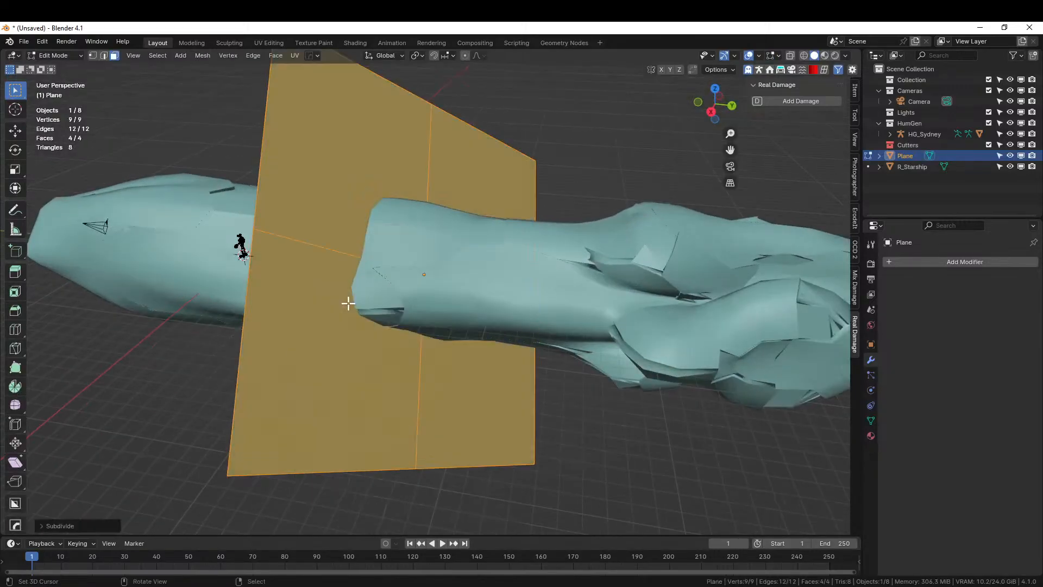
pyautogui.click(43, 526)
pyautogui.click(136, 450)
pyautogui.write('25')
pyautogui.press('Return')
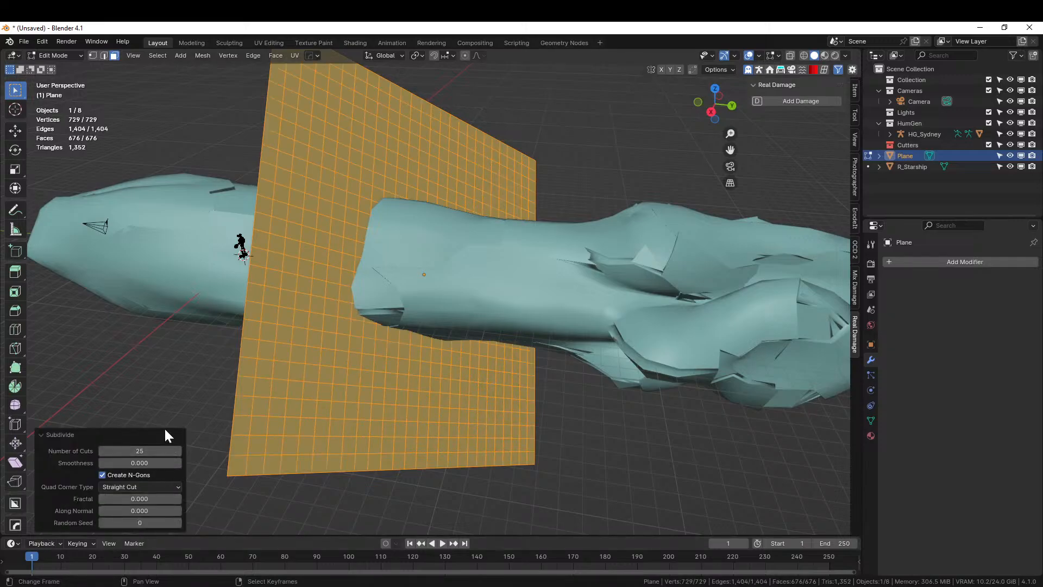
pyautogui.press('Tab')
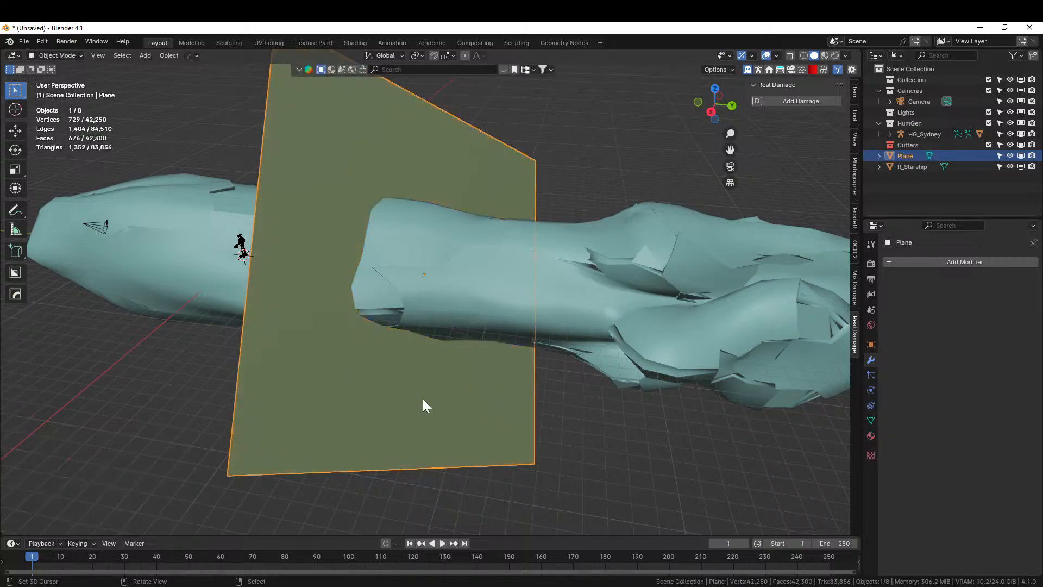
# Step: Roughen the plane with Random Flow's Quick Displacement, using Clouds on all faces at a strength of about 1.934
pyautogui.press('Tab')
pyautogui.press('Tab')
pyautogui.hotkey('shift', 'q')
pyautogui.moveTo(423, 399)
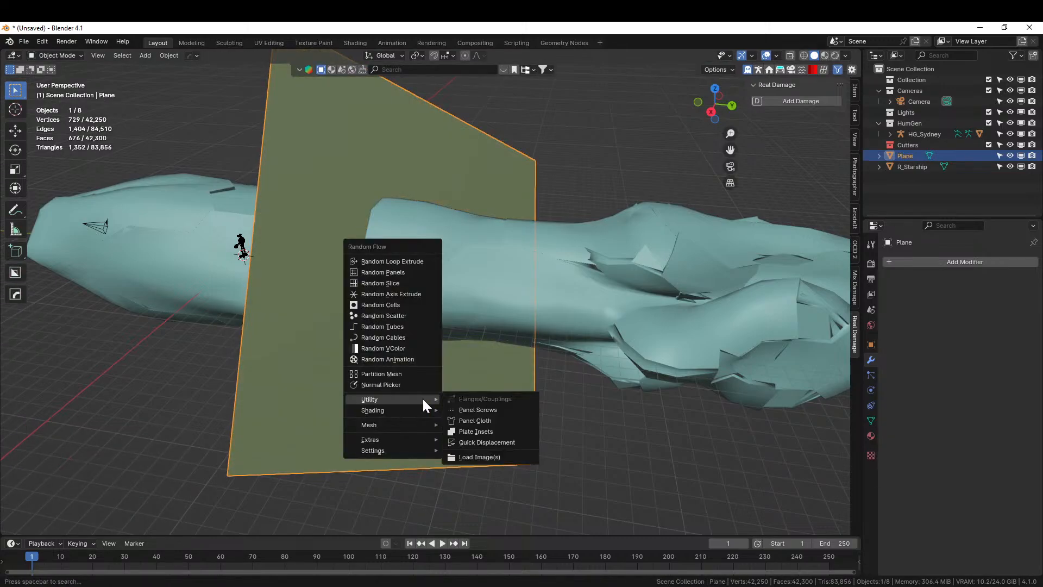
pyautogui.click(510, 442)
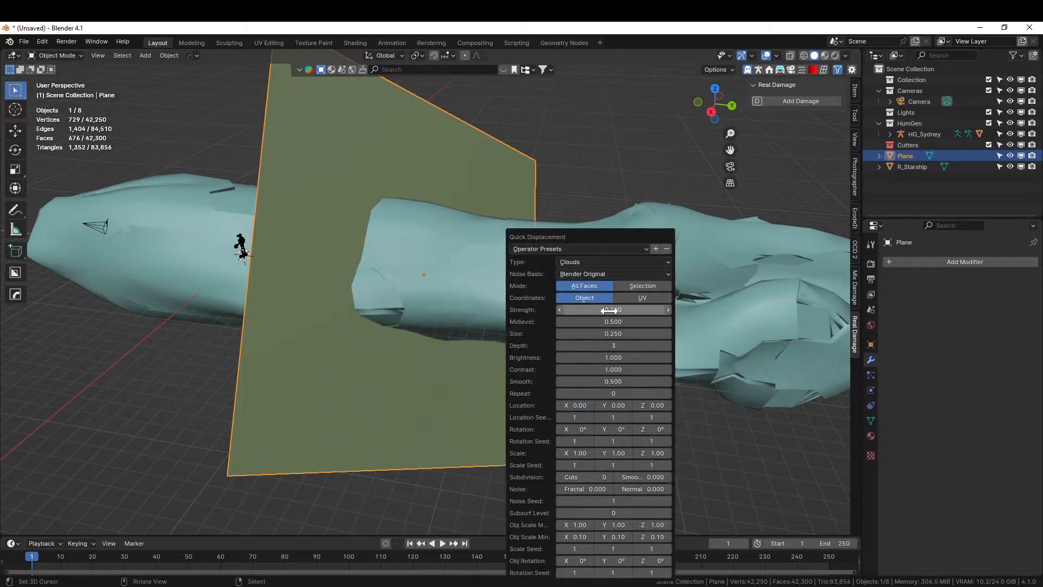
pyautogui.moveTo(613, 310); pyautogui.dragTo(692, 310)
pyautogui.moveTo(308, 277); pyautogui.dragTo(325, 324, button='middle')
pyautogui.scroll(4, 403, 340)
pyautogui.moveTo(403, 341); pyautogui.dragTo(388, 317, button='middle')
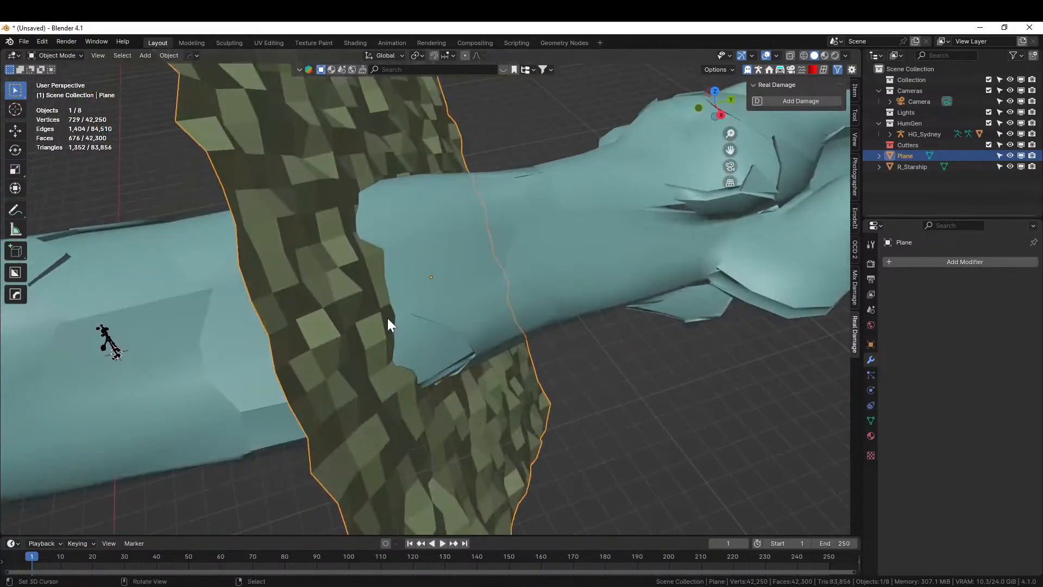
# Step: Give the displaced plane thickness with a Solidify modifier and apply it
pyautogui.press('q')
pyautogui.click(460, 330)
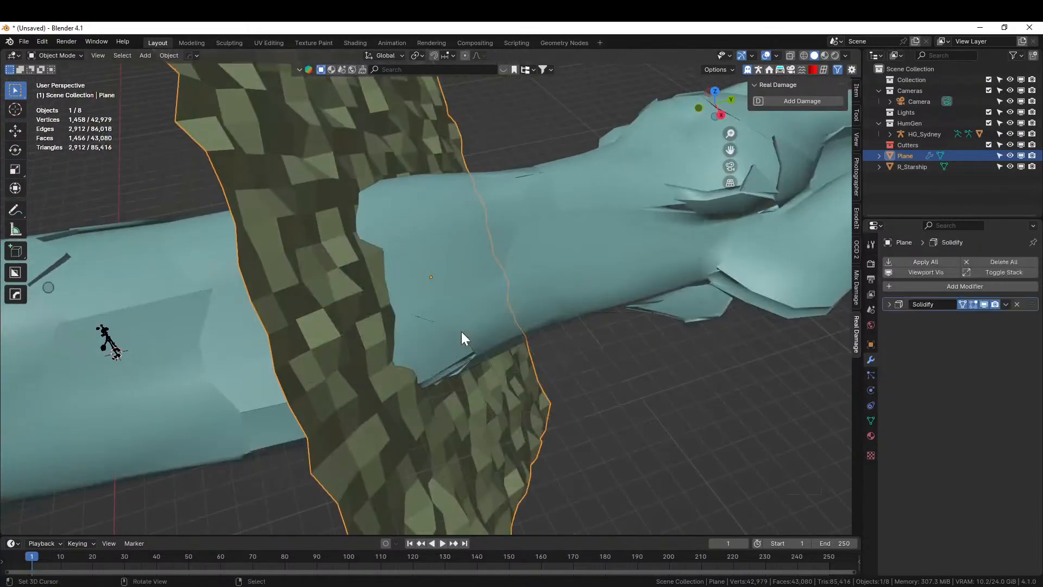
pyautogui.click(516, 314)
pyautogui.press('n')
pyautogui.moveTo(474, 331); pyautogui.dragTo(419, 268, button='middle')
pyautogui.hotkey('ctrl', 'x')
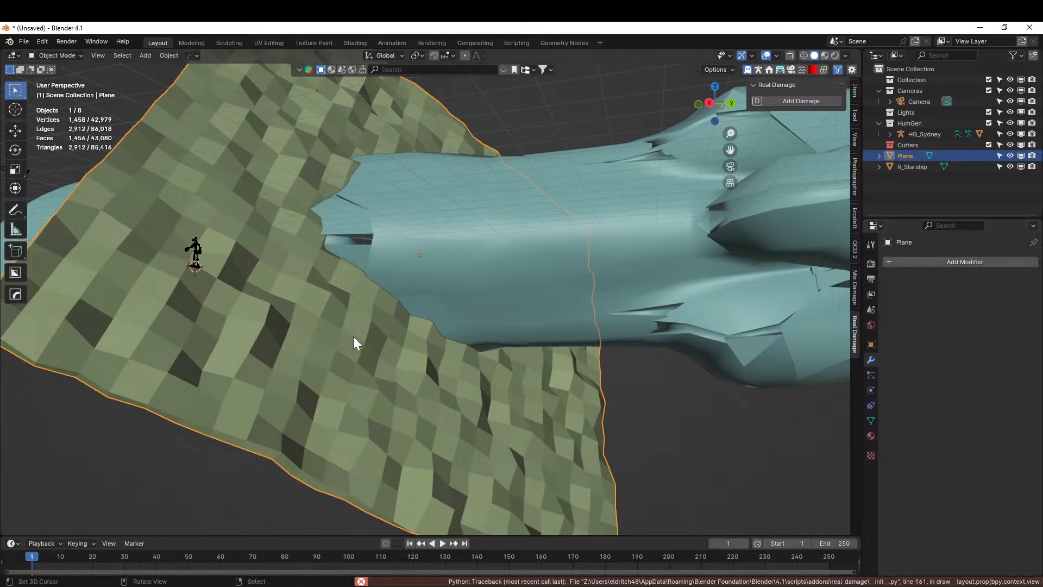
# Step: Run Quick Displacement again on the thickened plane with 1 subdivision cut and a strength of 0.5
pyautogui.press('Tab')
pyautogui.press('Tab')
pyautogui.moveTo(373, 352); pyautogui.dragTo(388, 370, button='middle')
pyautogui.hotkey('shift', 'v')
pyautogui.moveTo(387, 370)
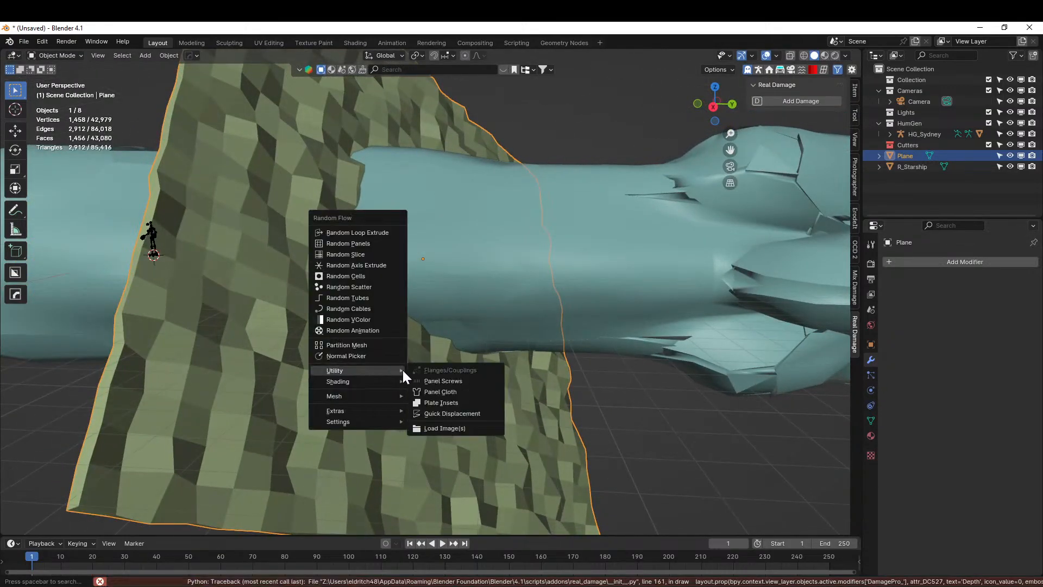
pyautogui.click(476, 412)
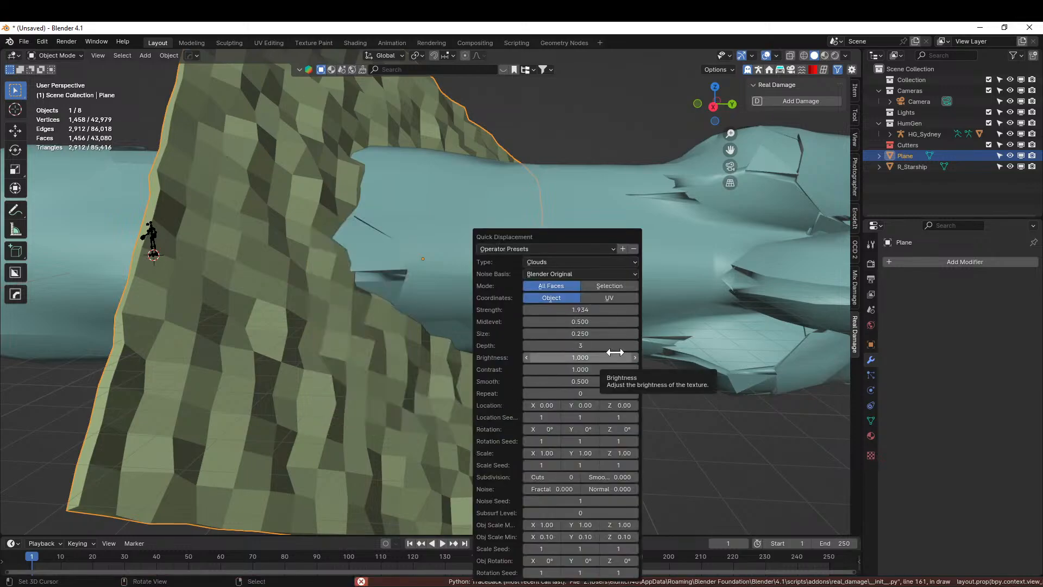
pyautogui.click(579, 475)
pyautogui.click(582, 308)
pyautogui.write('0.5')
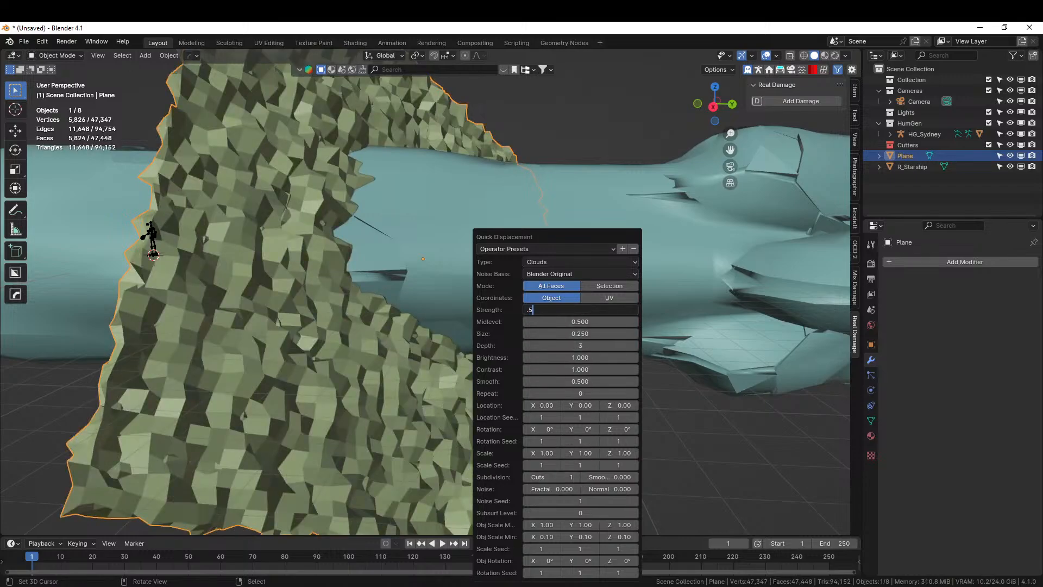
pyautogui.press('Return')
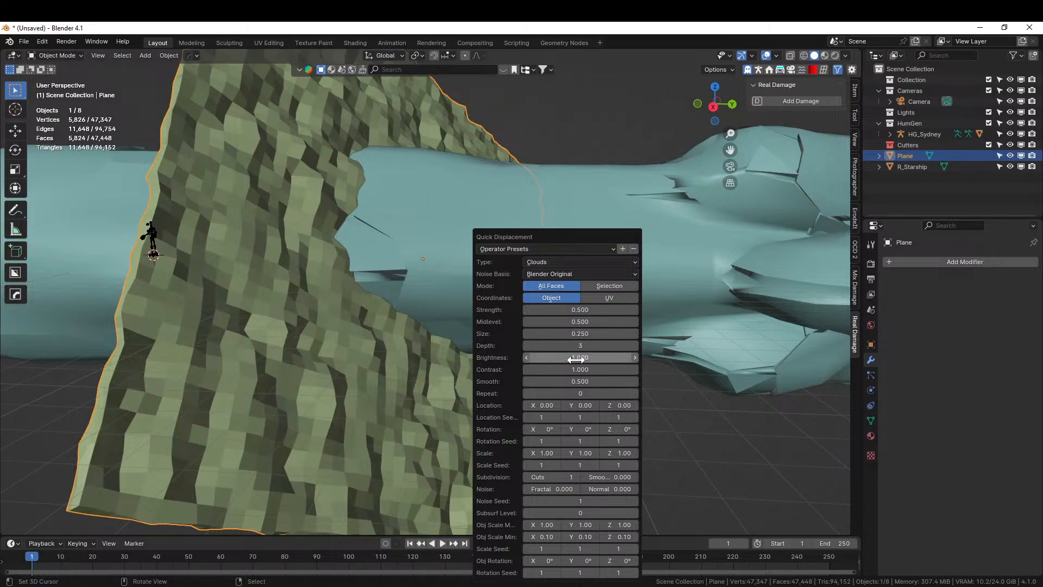
# Step: Set the displacement texture size to 1 and inspect the plane's surface around the hull
pyautogui.click(569, 333)
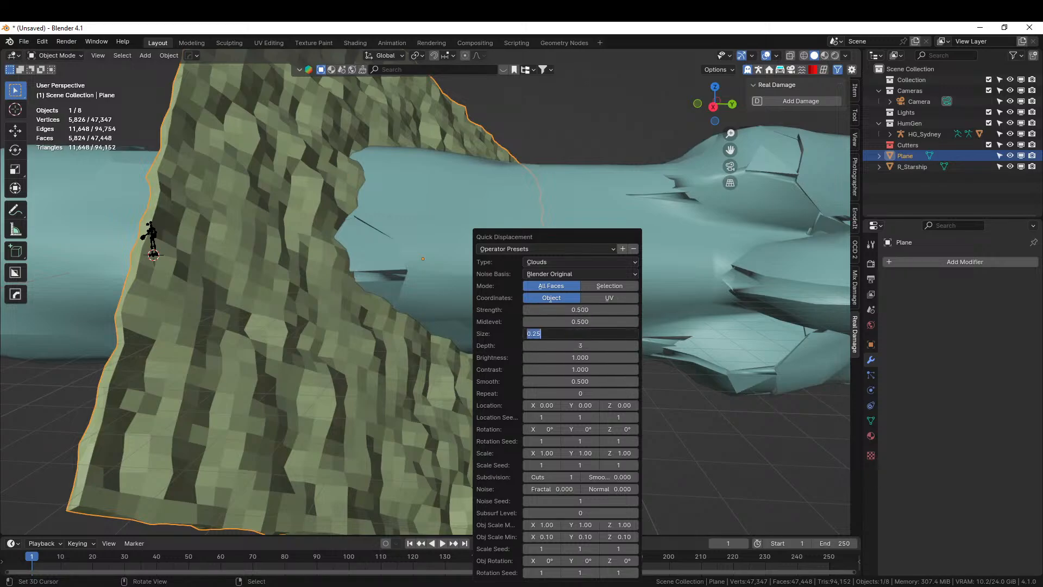
pyautogui.write('1')
pyautogui.press('Return')
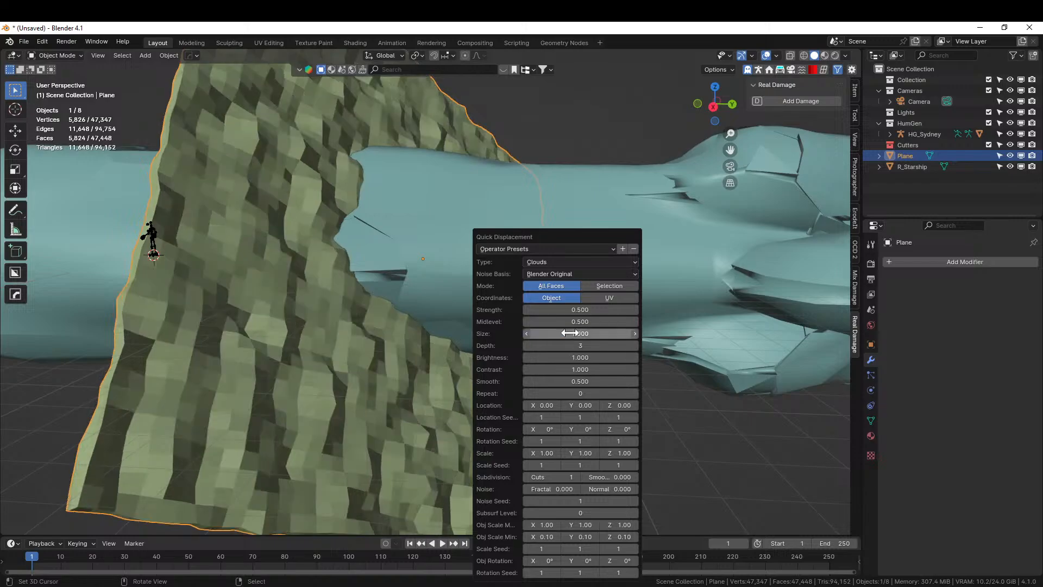
pyautogui.moveTo(504, 340); pyautogui.dragTo(402, 272, button='middle')
pyautogui.scroll(3, 402, 272)
pyautogui.moveTo(346, 294); pyautogui.dragTo(313, 372, button='middle')
pyautogui.moveTo(378, 316); pyautogui.dragTo(350, 305, button='middle')
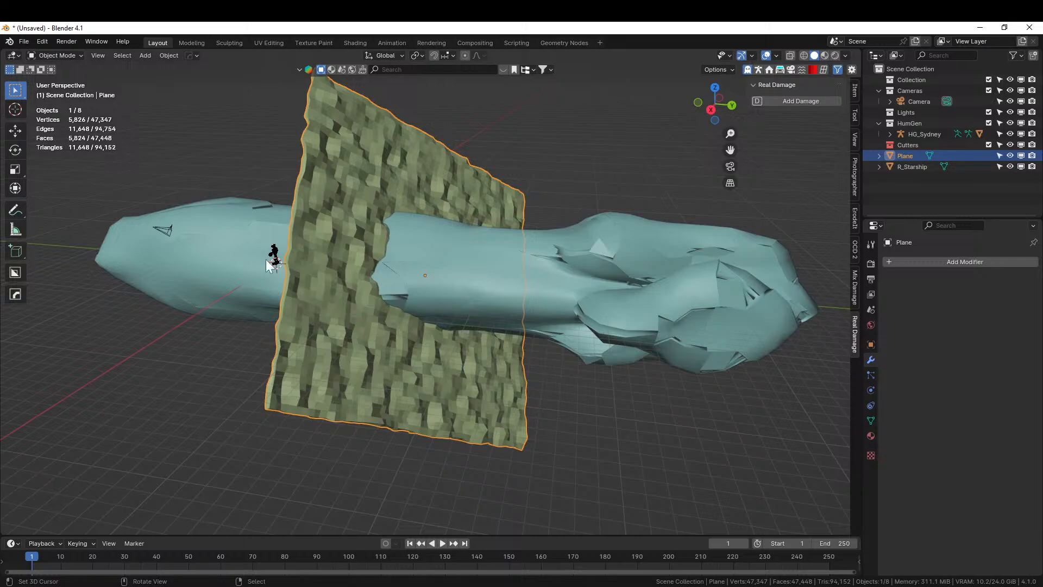
# Step: Cut the starship with the displaced plane using a HardOps Difference boolean
pyautogui.keyDown('shift'); pyautogui.click(184, 253); pyautogui.keyUp('shift')
pyautogui.press('ctrl+KP_Subtract')
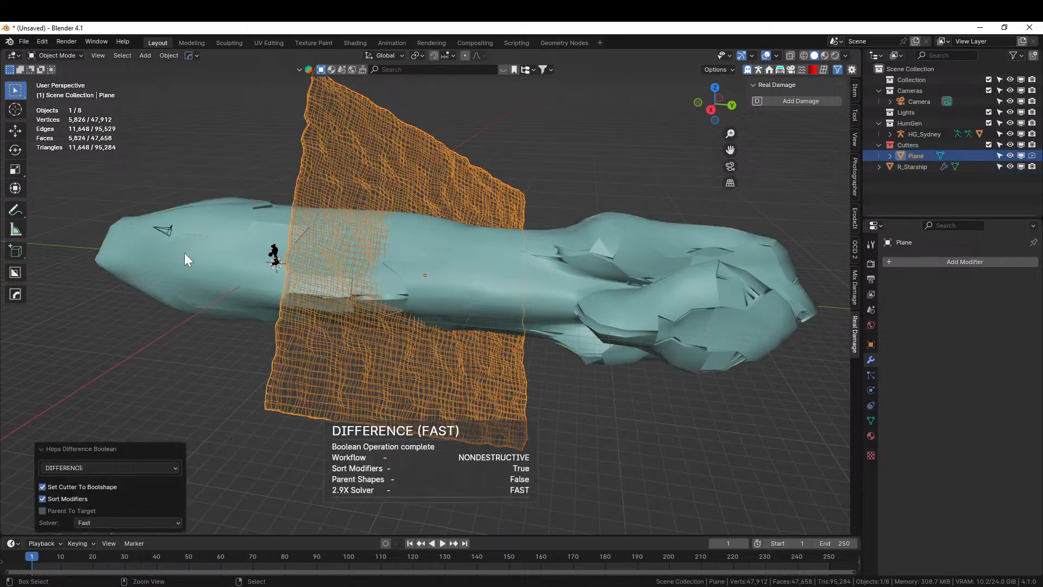
pyautogui.moveTo(312, 208); pyautogui.dragTo(366, 268, button='middle')
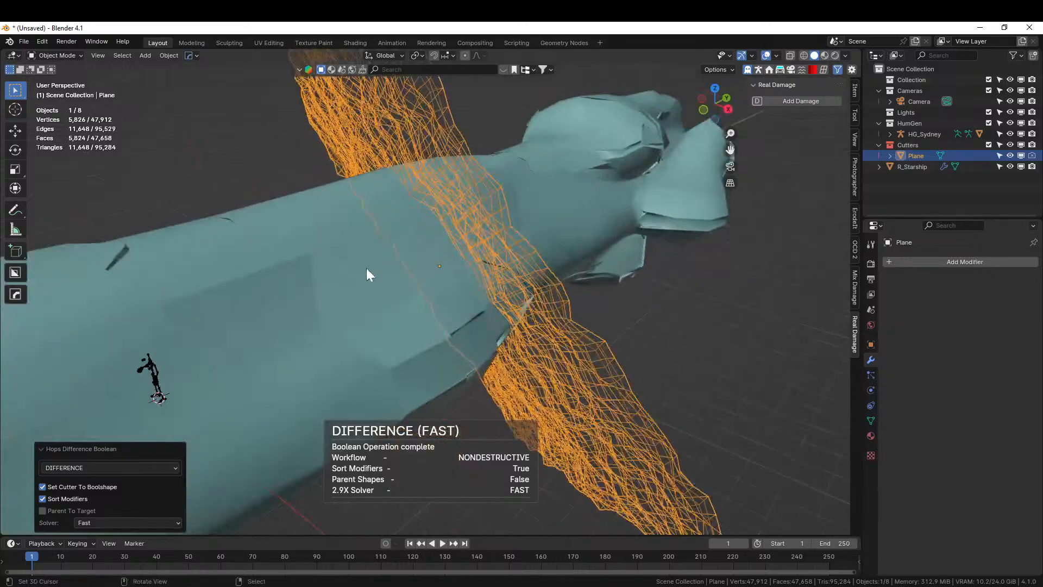
# Step: Switch the starship's Boolean modifier to the Exact solver and enable Self Intersection
pyautogui.click(341, 216)
pyautogui.click(889, 305)
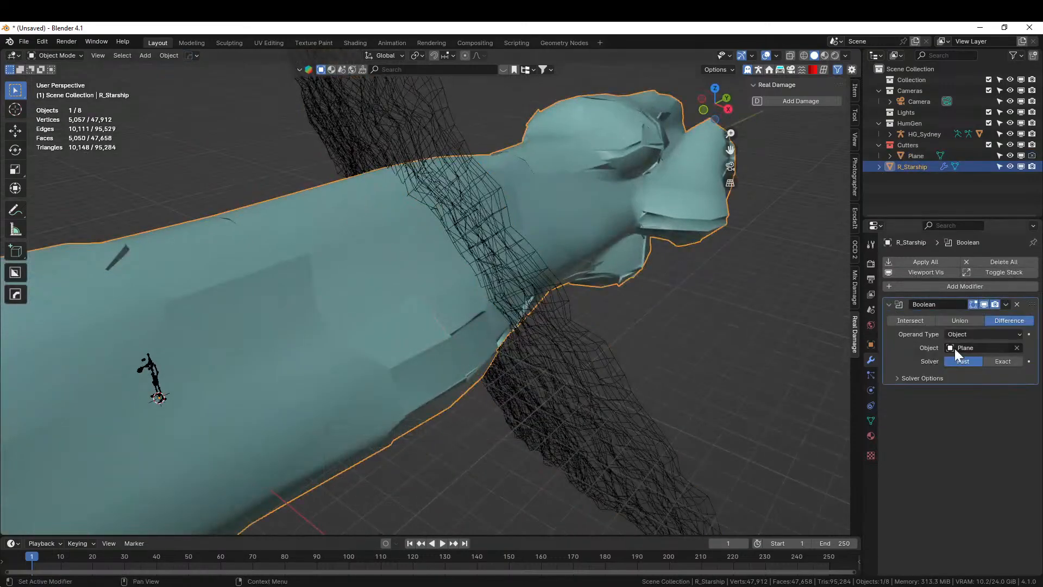
pyautogui.click(999, 361)
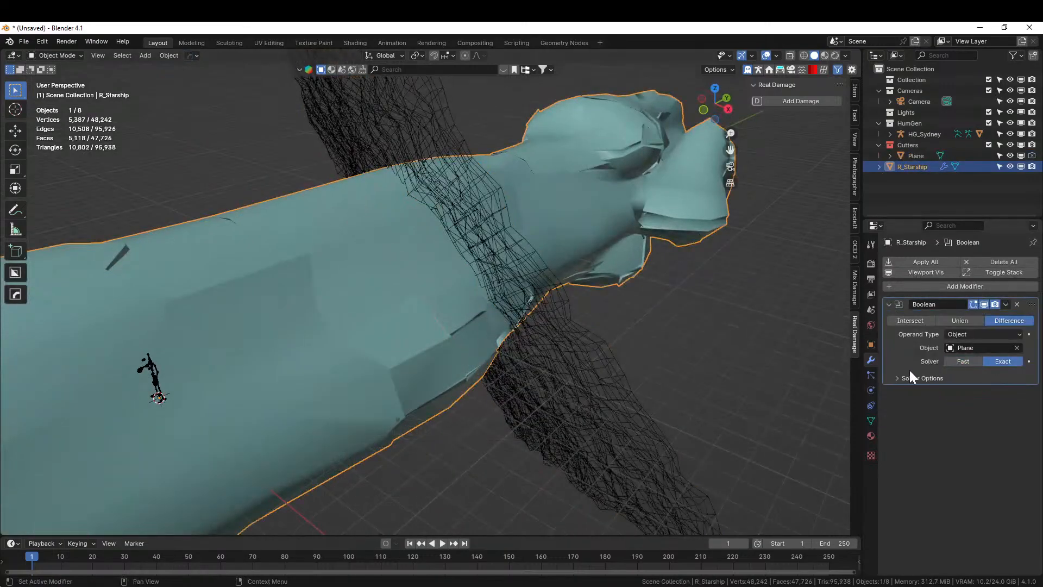
pyautogui.click(898, 378)
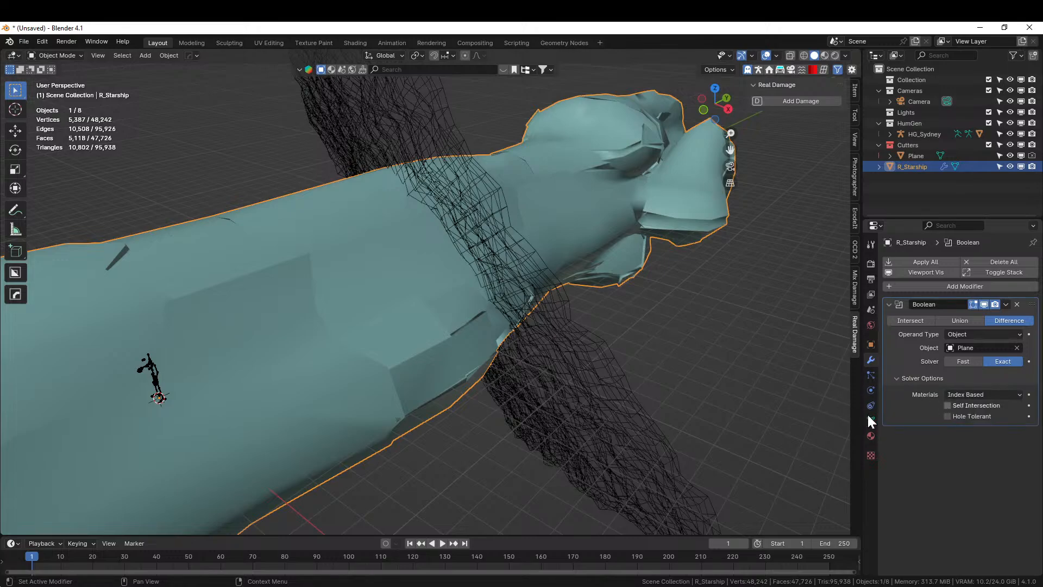
pyautogui.moveTo(745, 380); pyautogui.dragTo(630, 391, button='middle')
pyautogui.scroll(6, 687, 382)
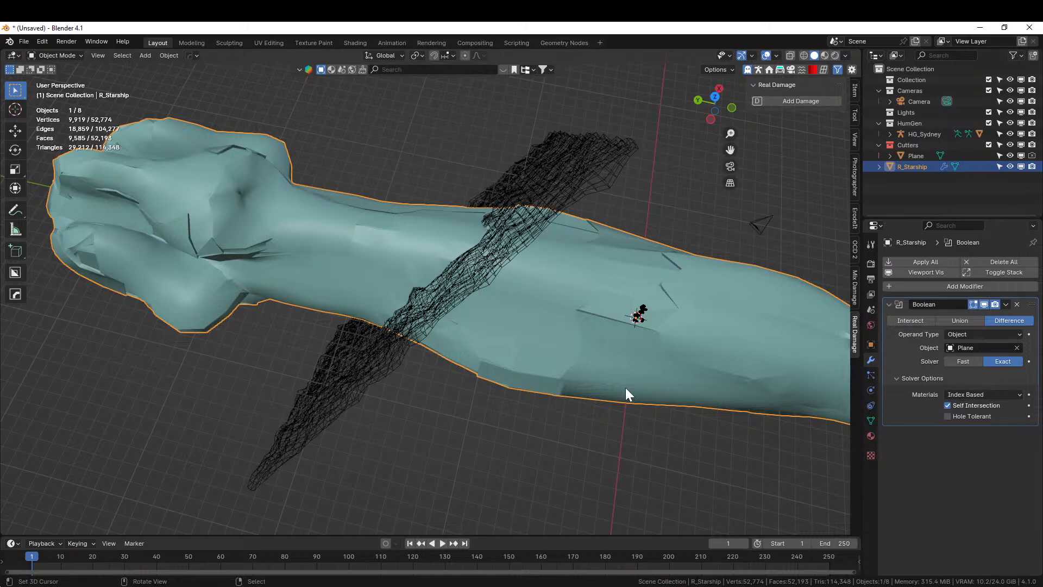
pyautogui.moveTo(505, 399); pyautogui.dragTo(547, 375, button='middle')
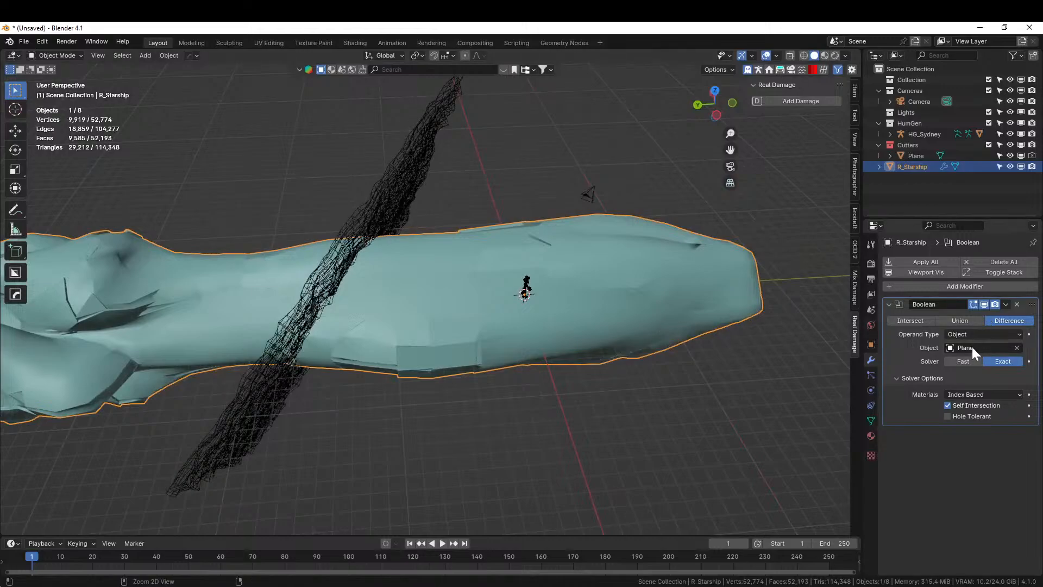
# Step: Apply the starship's Boolean modifier and delete the cutter plane
pyautogui.hotkey('ctrl', 'a')
pyautogui.moveTo(787, 315); pyautogui.dragTo(465, 245, button='middle')
pyautogui.click(423, 173)
pyautogui.press('Delete')
pyautogui.scroll(2, 465, 246)
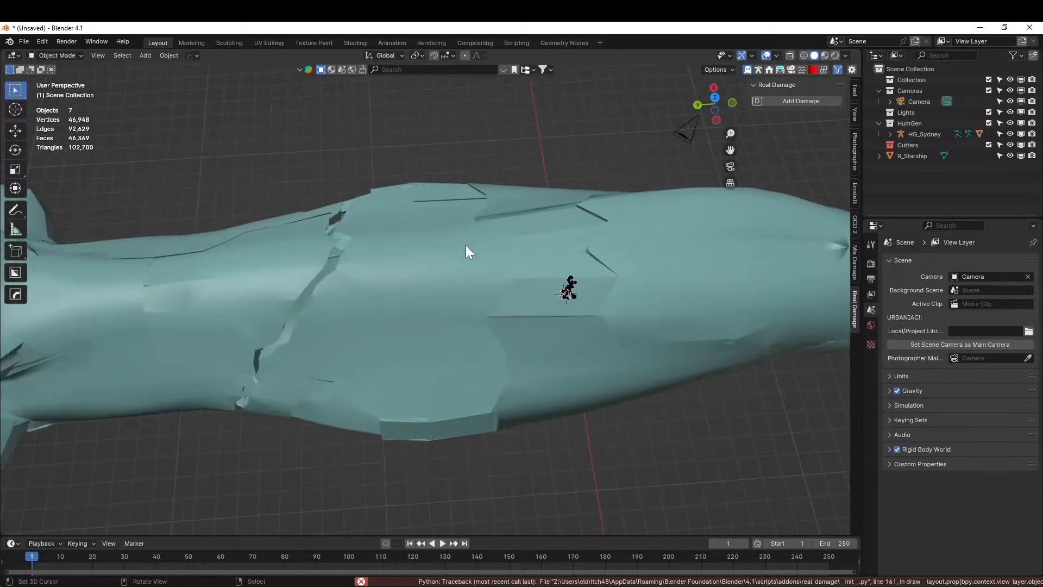
# Step: Select the linked hull section around the human figure and move it slightly away from the rest of the starship, working from the top view
pyautogui.click(460, 311)
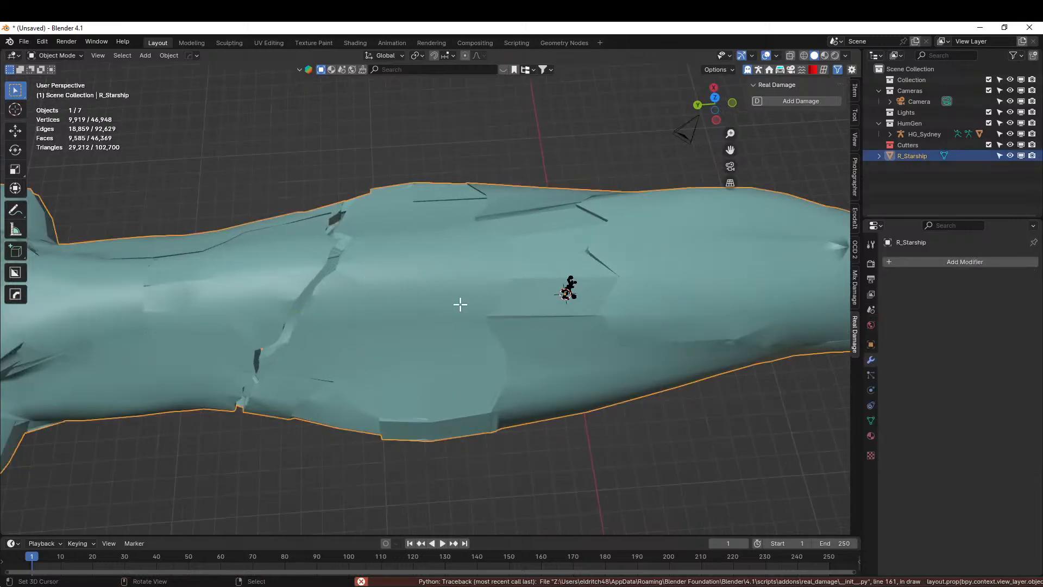
pyautogui.press('Tab')
pyautogui.click(415, 305)
pyautogui.hotkey('ctrl', 'l')
pyautogui.moveTo(415, 305)
pyautogui.mouseDown(button='middle')
pyautogui.moveTo(443, 177)
pyautogui.moveTo(429, 291)
pyautogui.mouseUp(button='middle')
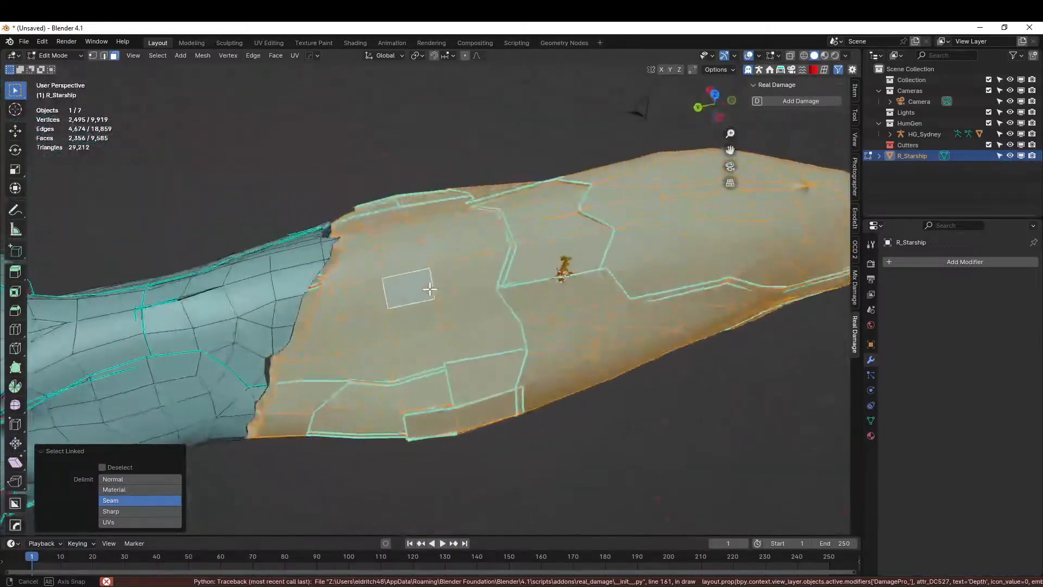
pyautogui.press('KP_5')
pyautogui.press('KP_7')
pyautogui.scroll(-3, 392, 354)
pyautogui.press('g')
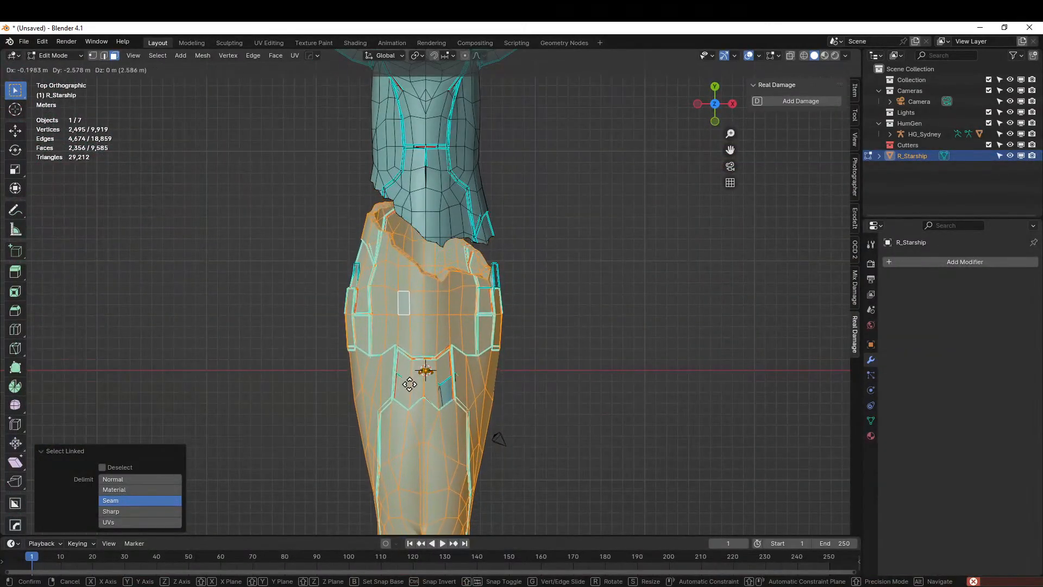
pyautogui.click(408, 389)
pyautogui.moveTo(411, 390); pyautogui.dragTo(328, 309, button='middle')
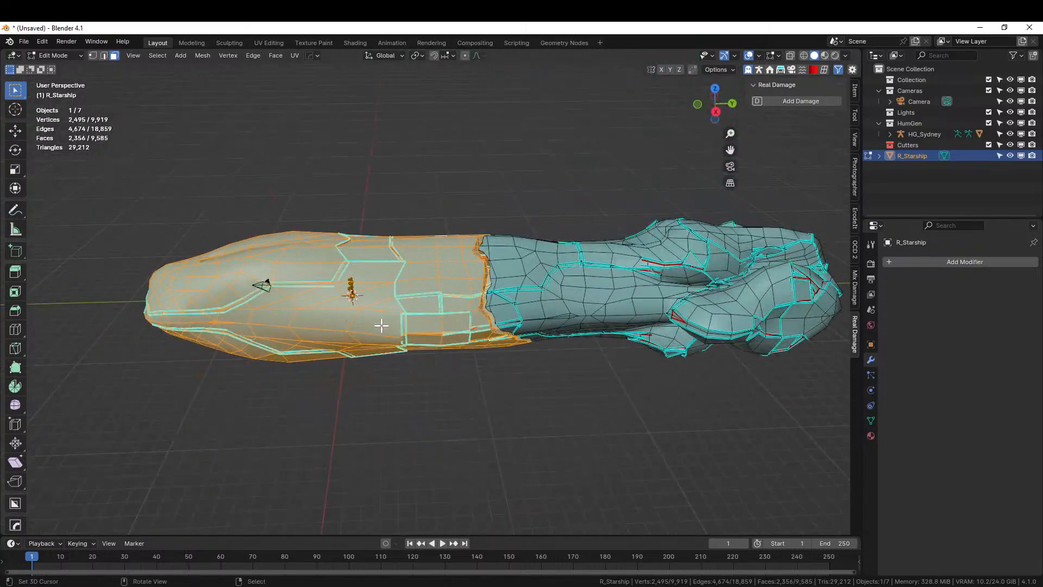
# Step: Turn on X-ray and, from the right view, add the remaining front hull faces and all their linked geometry to the selection
pyautogui.hotkey('alt', 'z')
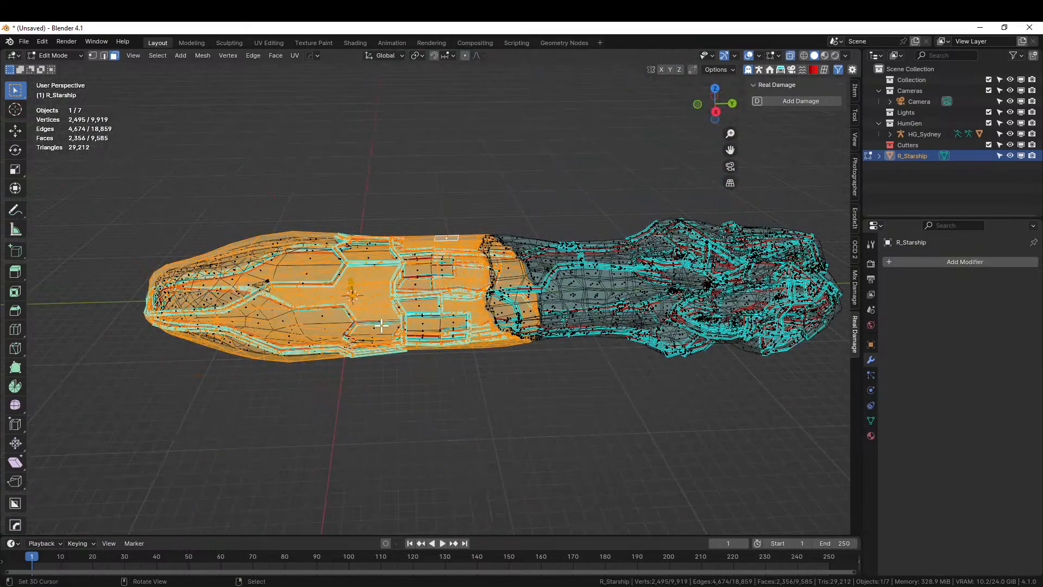
pyautogui.press('KP_1')
pyautogui.press('KP_3')
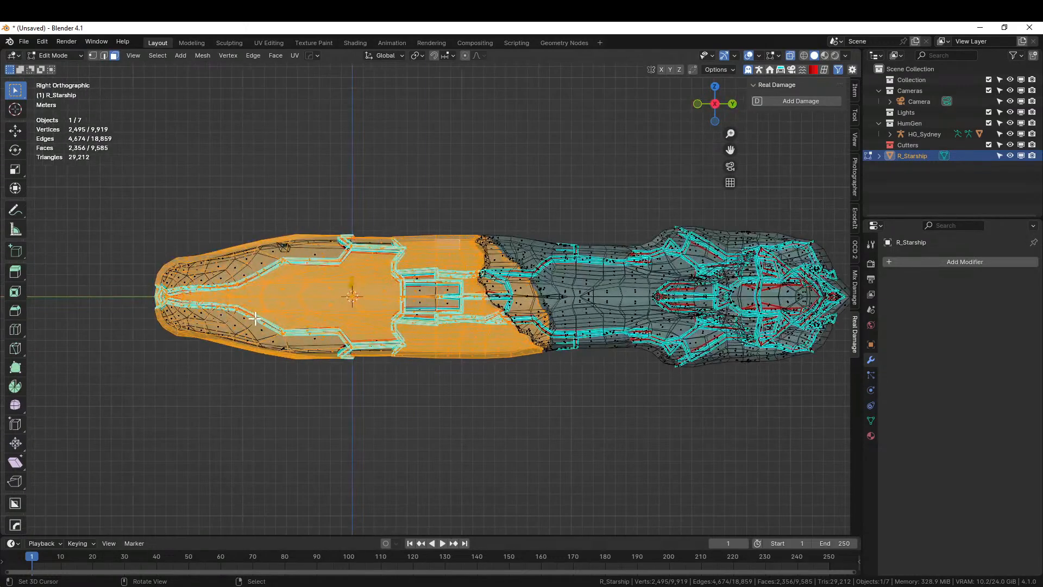
pyautogui.keyDown('shift'); pyautogui.moveTo(117, 155); pyautogui.dragTo(466, 429); pyautogui.keyUp('shift')
pyautogui.hotkey('ctrl', 'l')
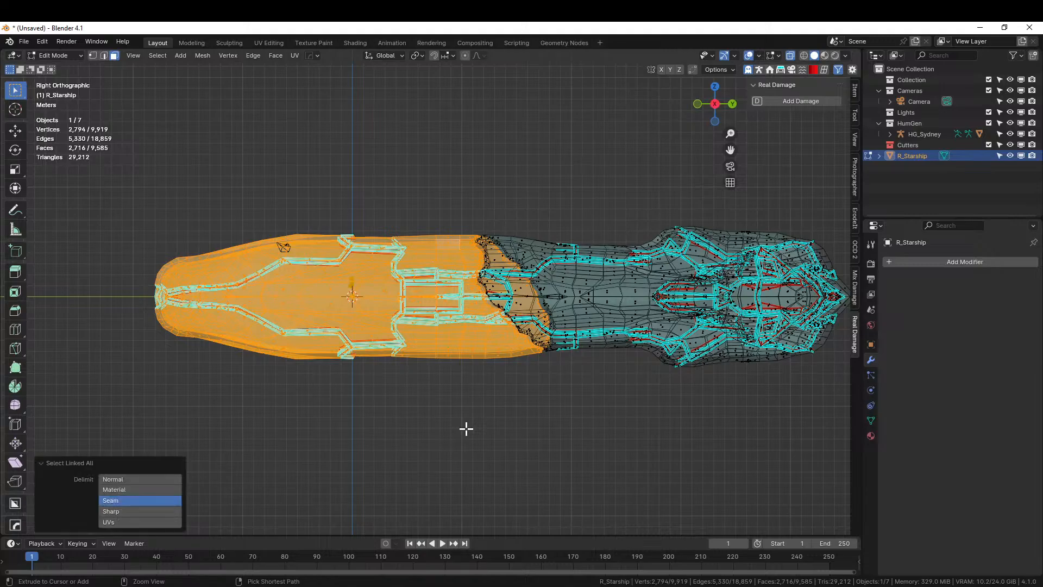
# Step: Move the front hull section about 4.3 m along Y away from the rear, tilt it about 10° nose-down and lower it slightly
pyautogui.moveTo(466, 428); pyautogui.dragTo(593, 412, button='middle')
pyautogui.press('g')
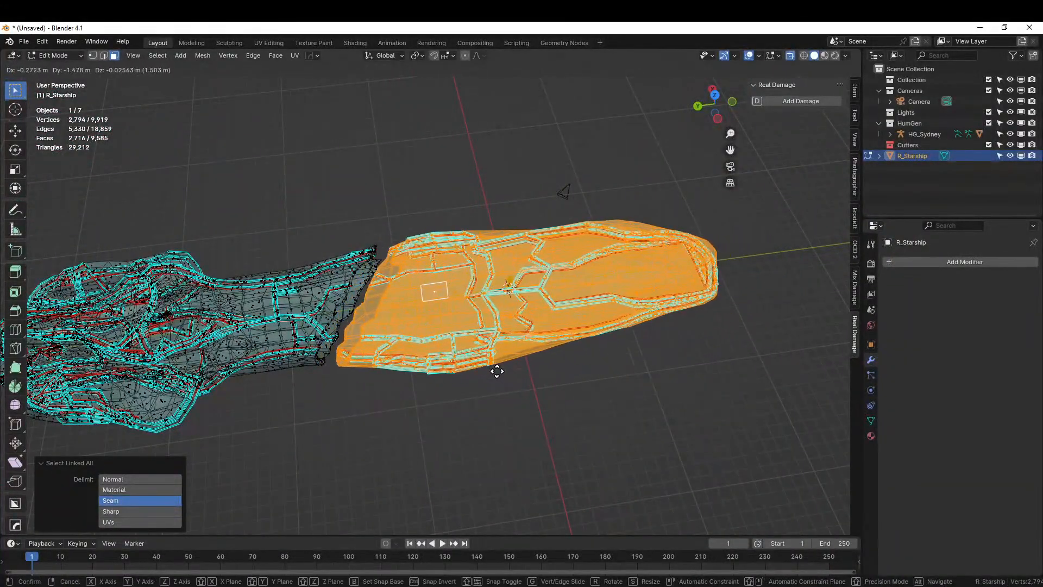
pyautogui.click(529, 375)
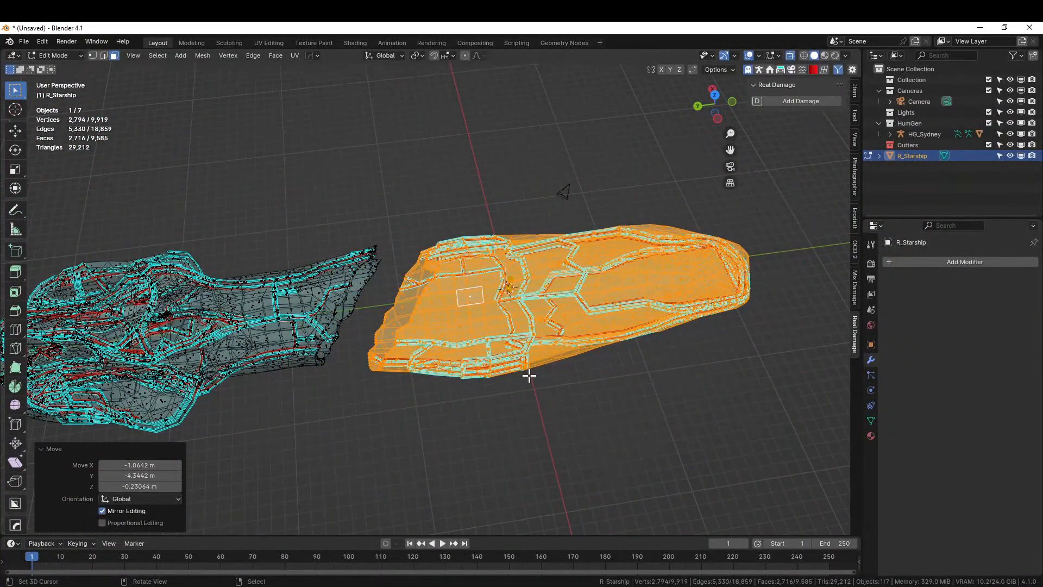
pyautogui.moveTo(529, 376); pyautogui.dragTo(586, 323, button='middle')
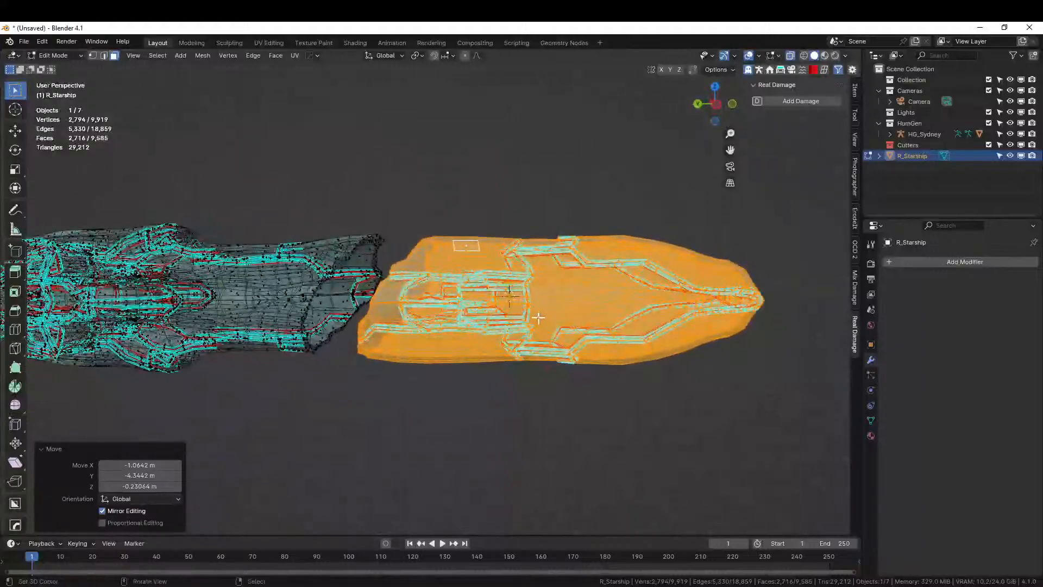
pyautogui.press('r')
pyautogui.click(625, 350)
pyautogui.press('g')
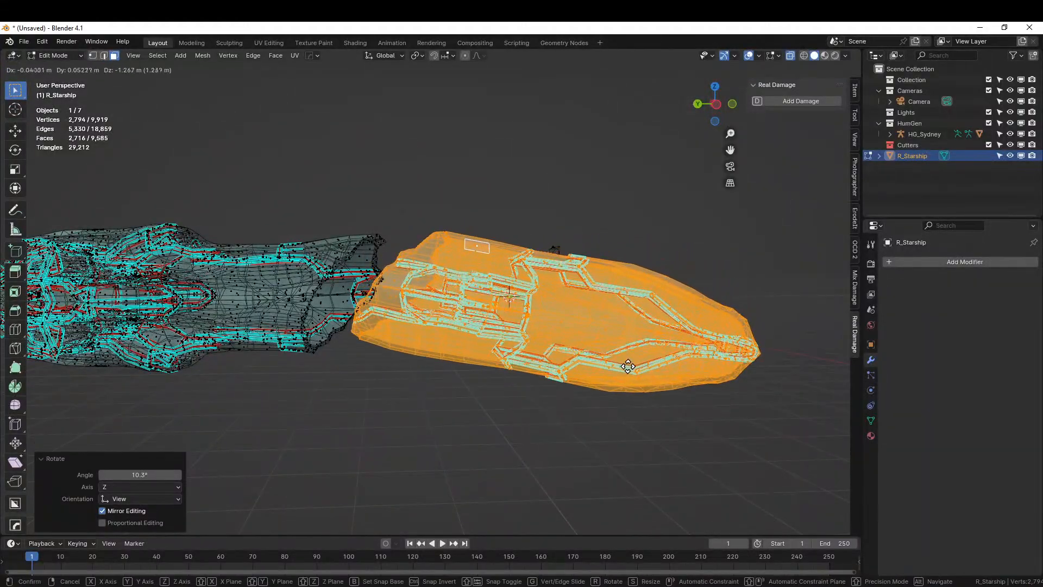
pyautogui.click(630, 380)
# Step: Invert the selection to the rear hull section, rotate it about -7° in the side view and lower it slightly
pyautogui.moveTo(593, 373)
pyautogui.mouseDown(button='middle')
pyautogui.moveTo(633, 405)
pyautogui.moveTo(606, 372)
pyautogui.mouseUp(button='middle')
pyautogui.hotkey('ctrl', 'i')
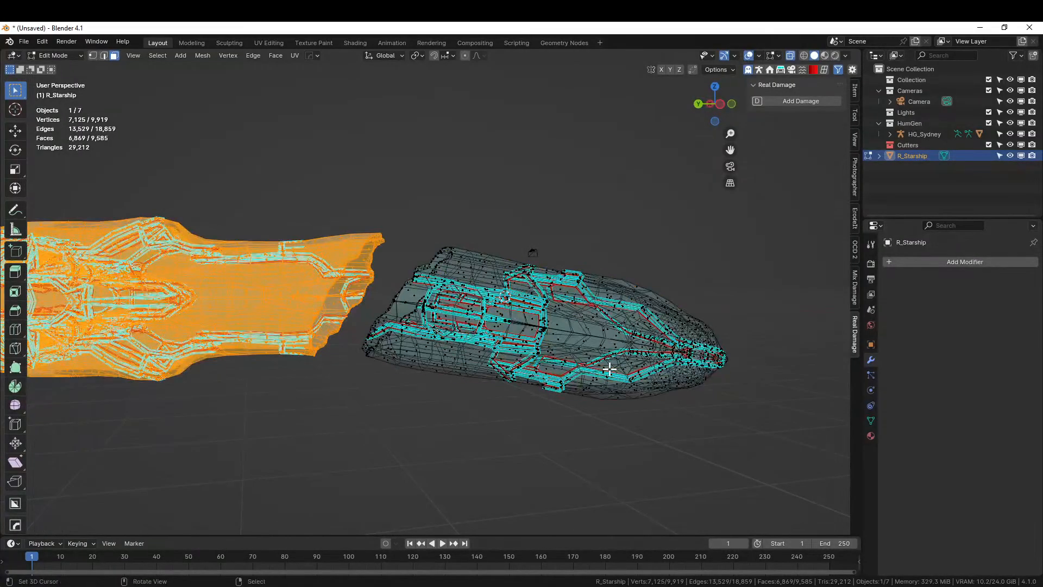
pyautogui.press('r')
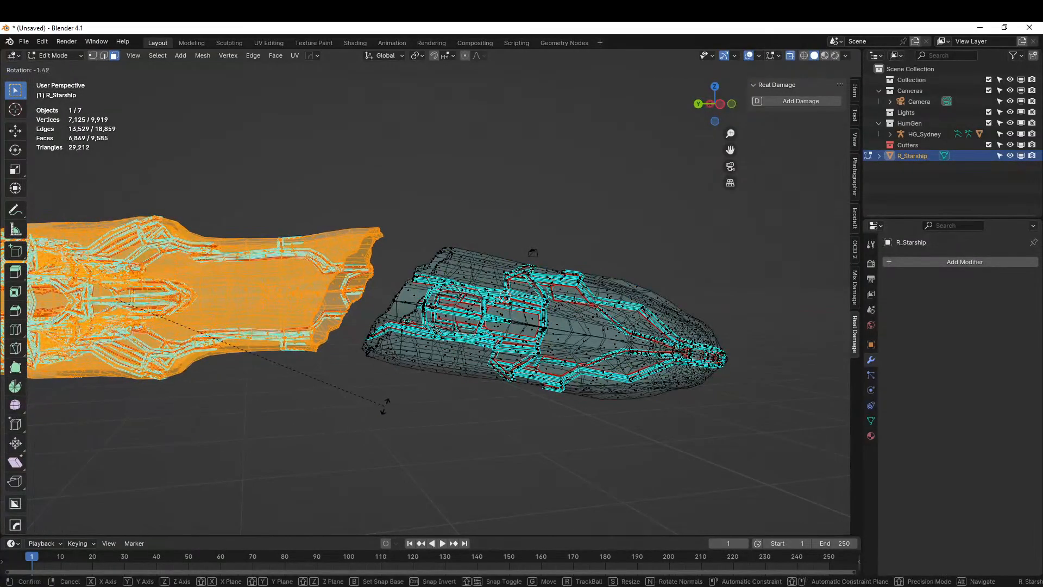
pyautogui.click(402, 383)
pyautogui.press('g')
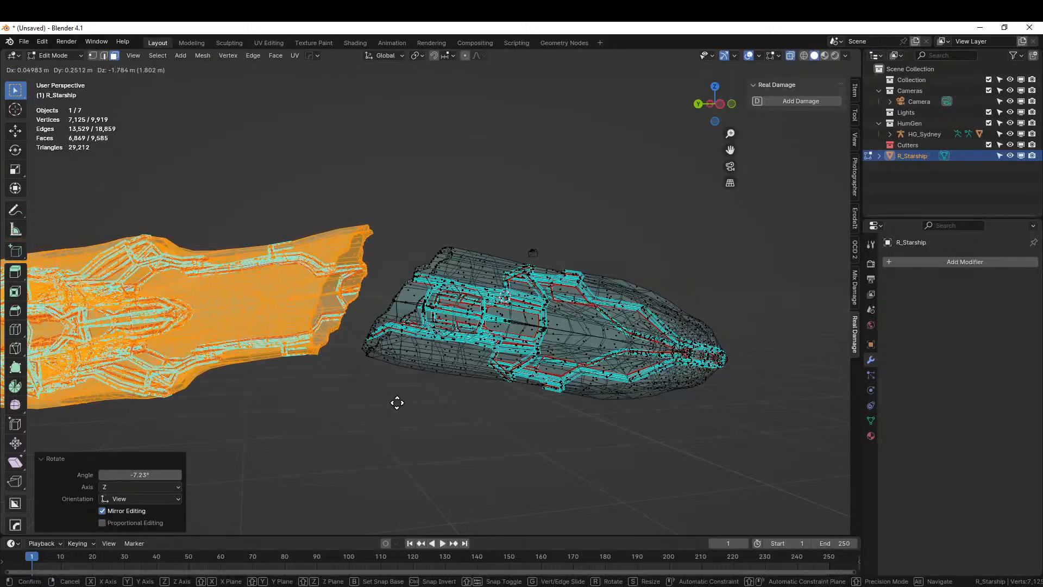
pyautogui.click(408, 410)
# Step: Return to Object Mode, turn off X-ray and examine the two broken hull sections around the human figure
pyautogui.moveTo(407, 409); pyautogui.dragTo(455, 403, button='middle')
pyautogui.press('Tab')
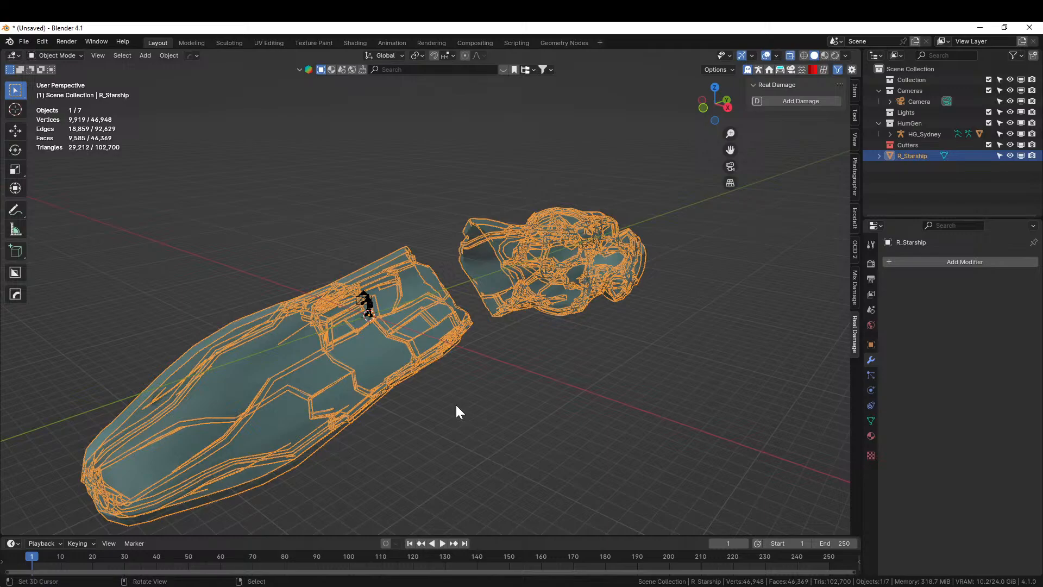
pyautogui.hotkey('alt', 'z')
pyautogui.moveTo(458, 402); pyautogui.dragTo(591, 415, button='middle')
pyautogui.scroll(3, 550, 411)
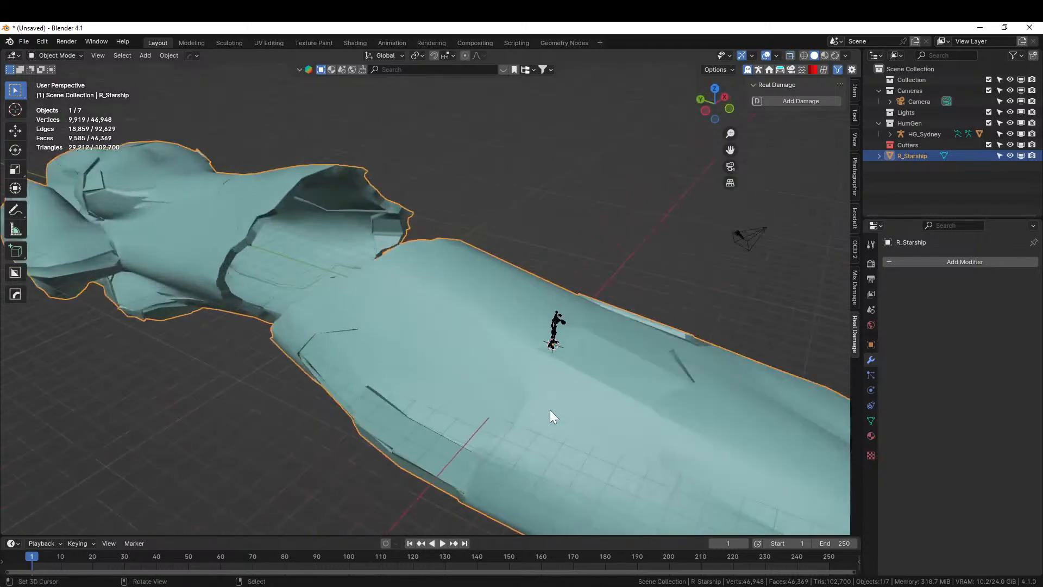
pyautogui.moveTo(249, 372); pyautogui.dragTo(50, 340, button='middle')
pyautogui.scroll(2, 50, 339)
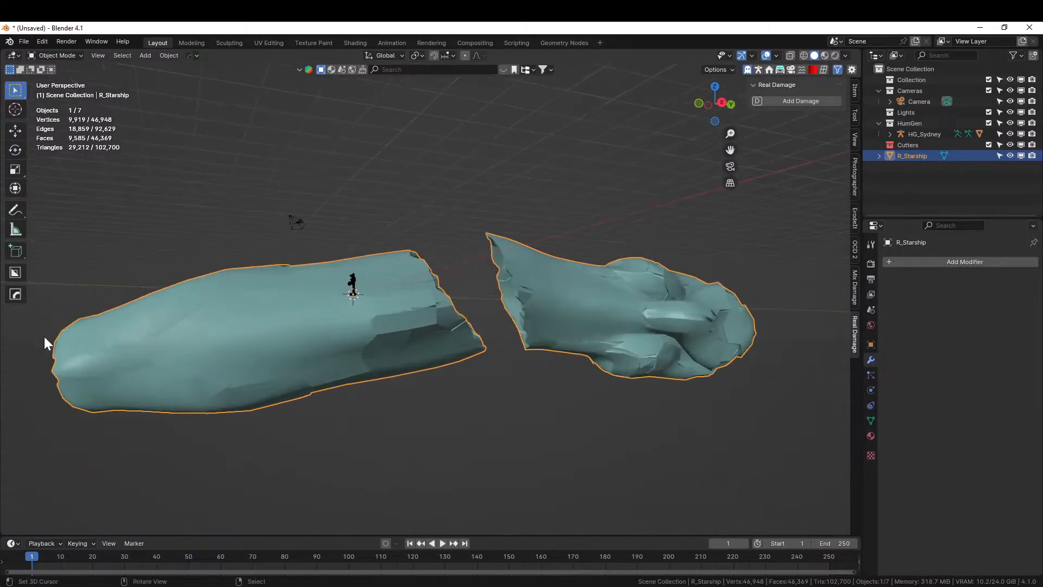
pyautogui.scroll(-3, 45, 337)
pyautogui.moveTo(109, 340); pyautogui.dragTo(298, 408, button='middle')
pyautogui.scroll(1, 298, 410)
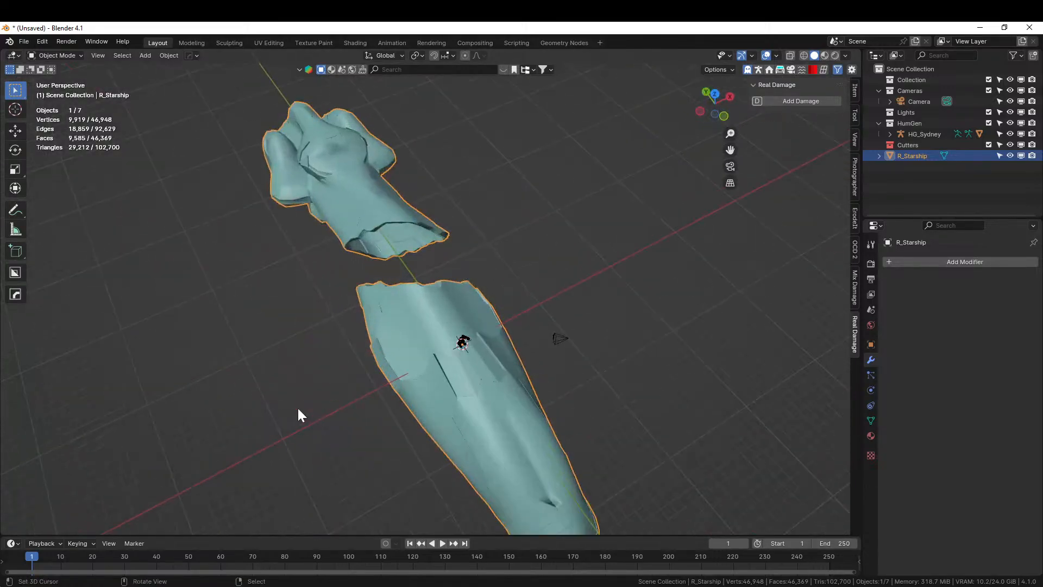
# Step: Start saving the scene and create a folder named 240709-1 Livestream Wreckage inside 000 2024 Paintings
pyautogui.click(24, 42)
pyautogui.click(63, 133)
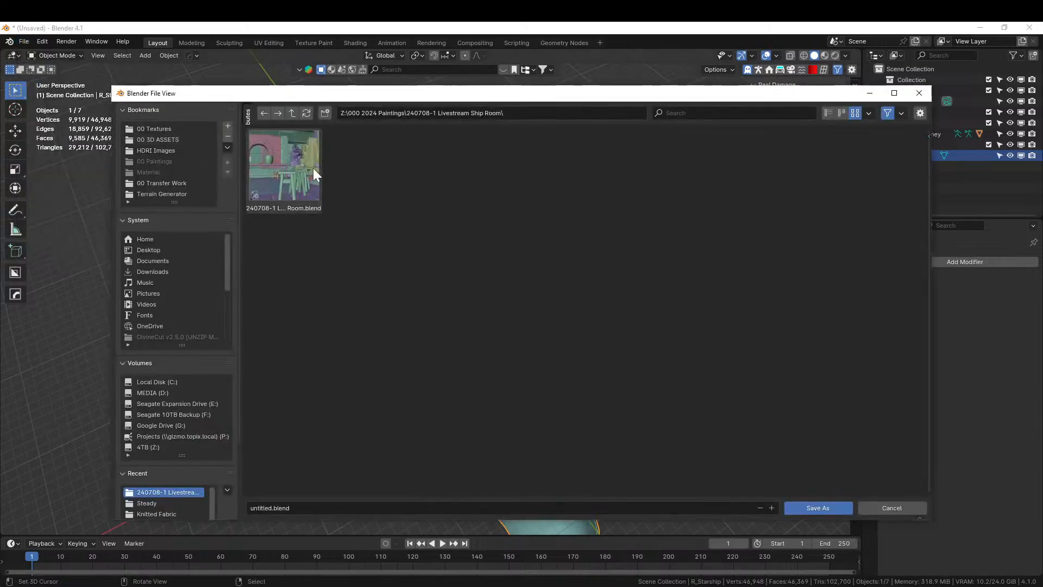
pyautogui.click(291, 114)
pyautogui.click(323, 113)
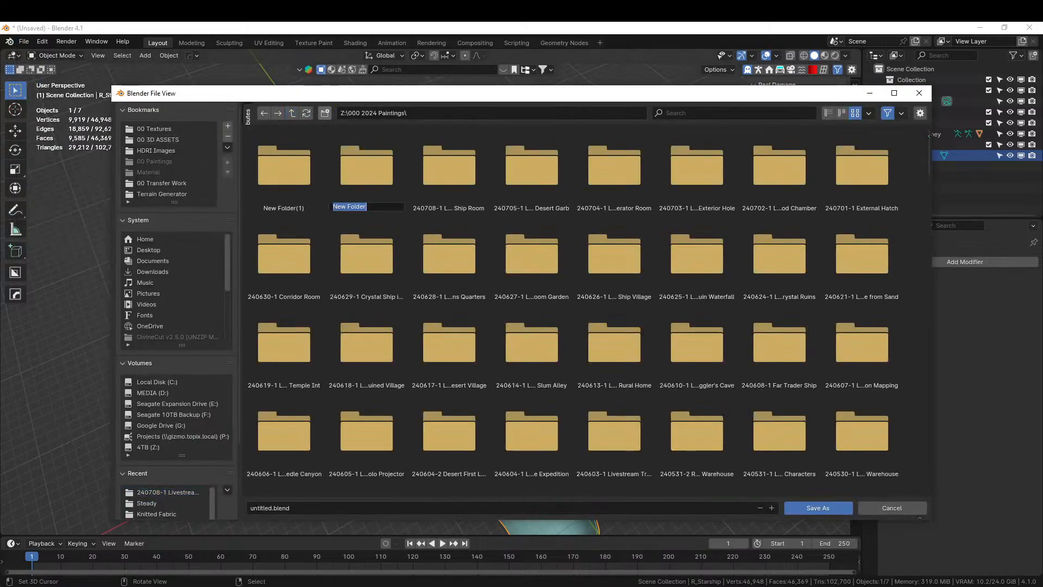
pyautogui.write('240709-1 Livestream Wreckage')
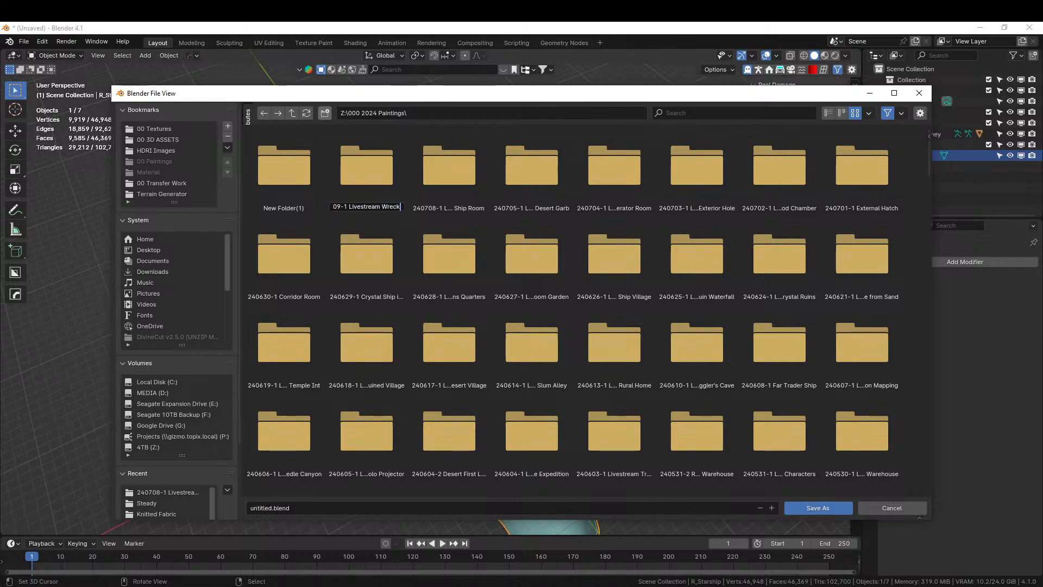
pyautogui.press('Return')
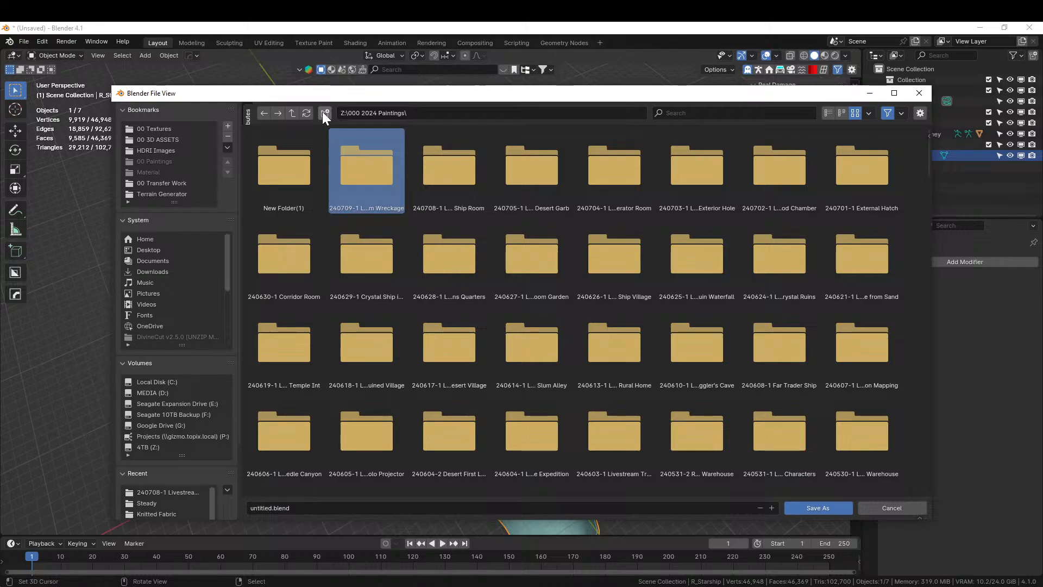
# Step: Open the new wreckage folder and enter 240709-21 in the blend file's name
pyautogui.doubleClick(360, 161)
pyautogui.click(346, 511)
pyautogui.write('240709-21')
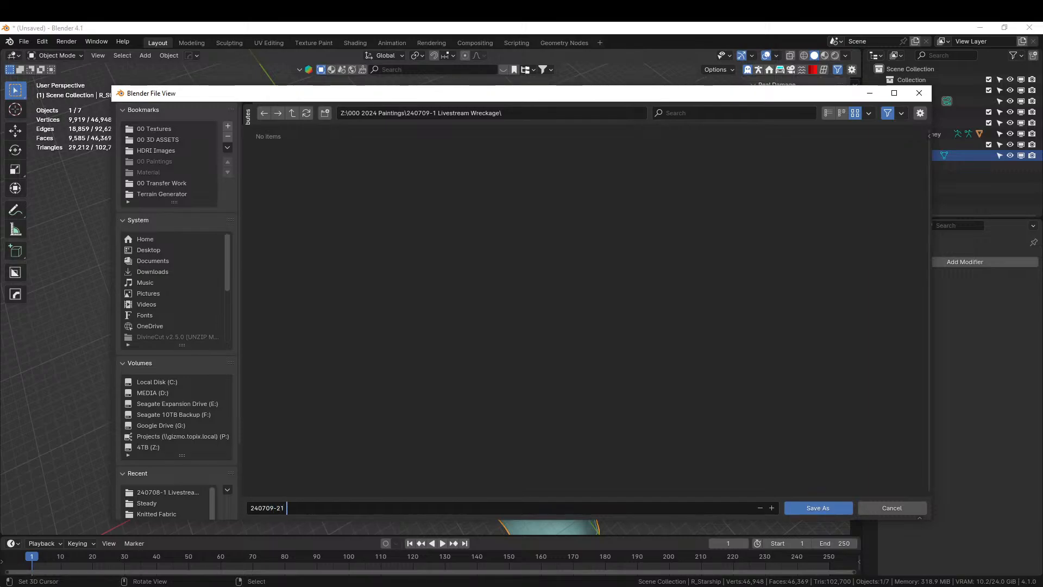
# Step: Save the scene as "240709-1 Livestream Wreckage" in the 240709-1 Livestream Wreckage folder
pyautogui.press('BackSpace')
pyautogui.press('BackSpace')
pyautogui.write('1 Livestream')
pyautogui.press('Return')
# Step: Add a plane mesh and, in top view, scale it up by about 63 so it extends well around the wreck
pyautogui.moveTo(437, 372); pyautogui.dragTo(264, 313, button='middle')
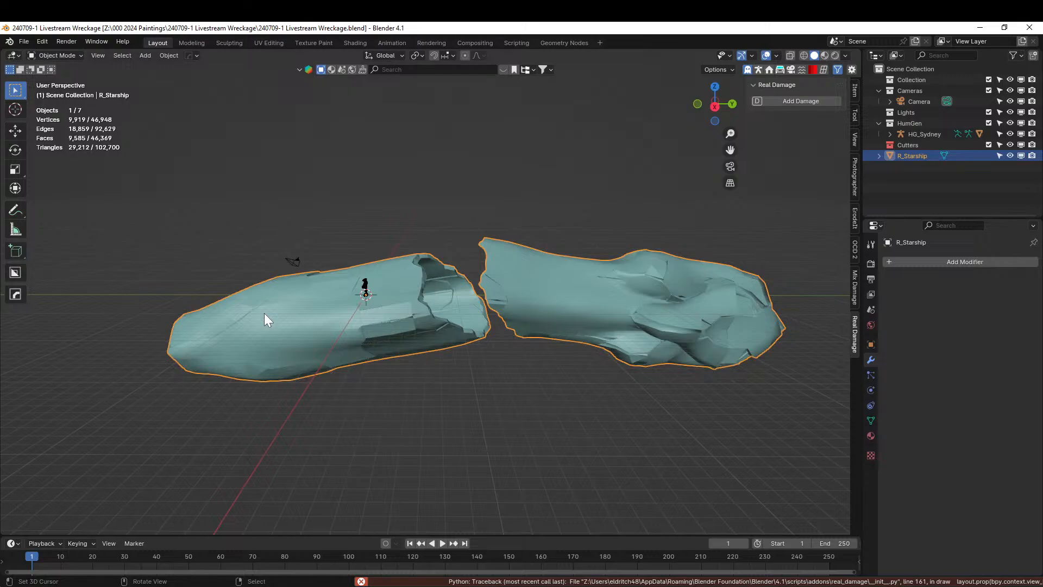
pyautogui.hotkey('shift', 'a')
pyautogui.moveTo(262, 298)
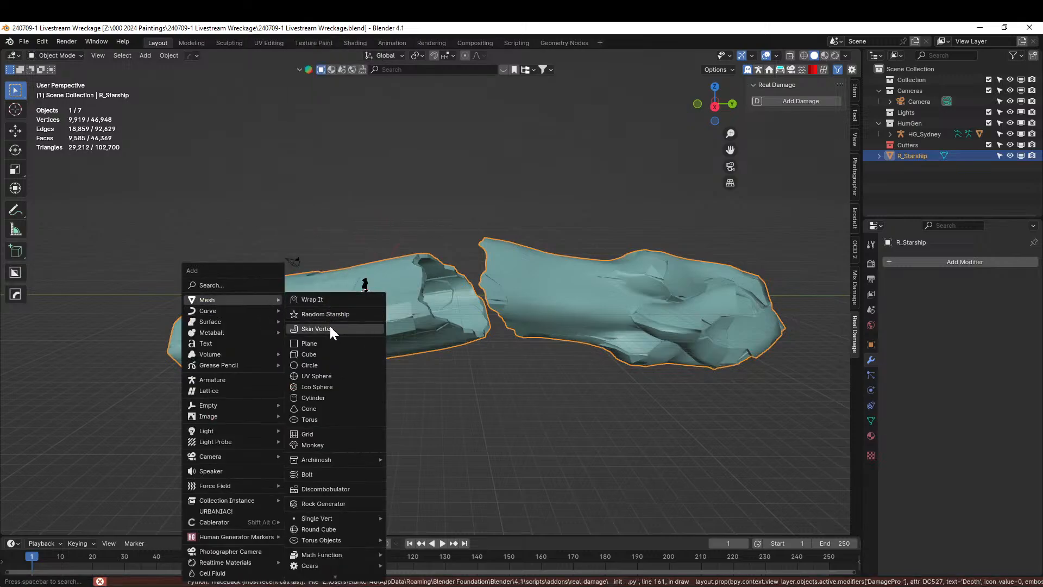
pyautogui.click(322, 342)
pyautogui.moveTo(321, 342); pyautogui.dragTo(364, 385, button='middle')
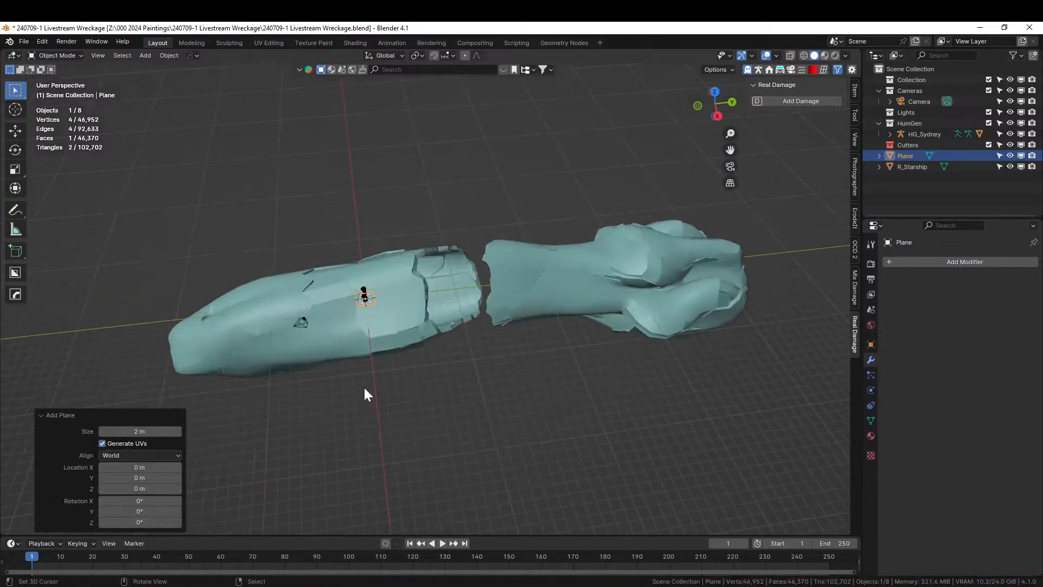
pyautogui.press('KP_7')
pyautogui.scroll(-5, 519, 345)
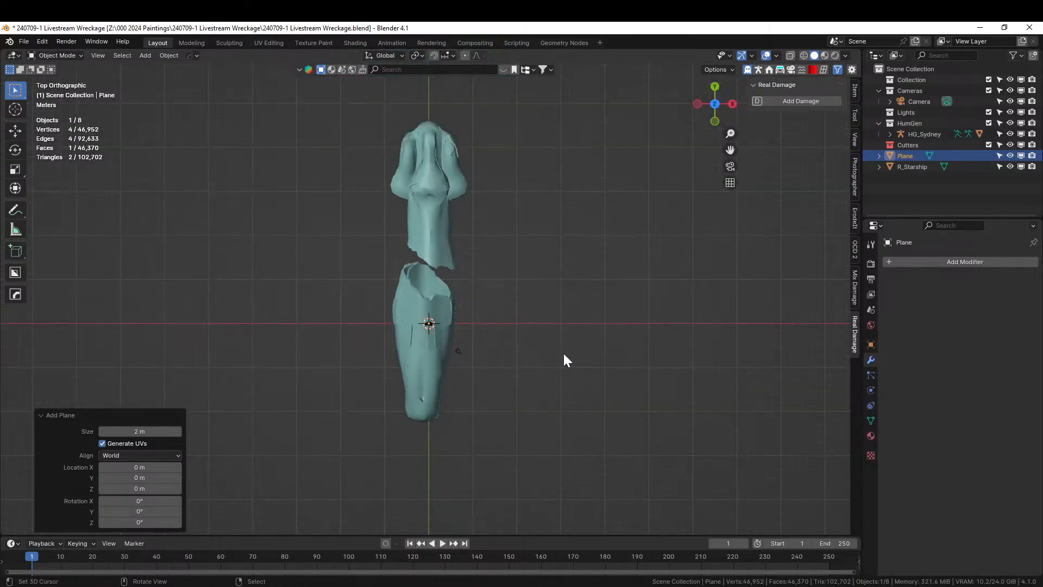
pyautogui.press('s')
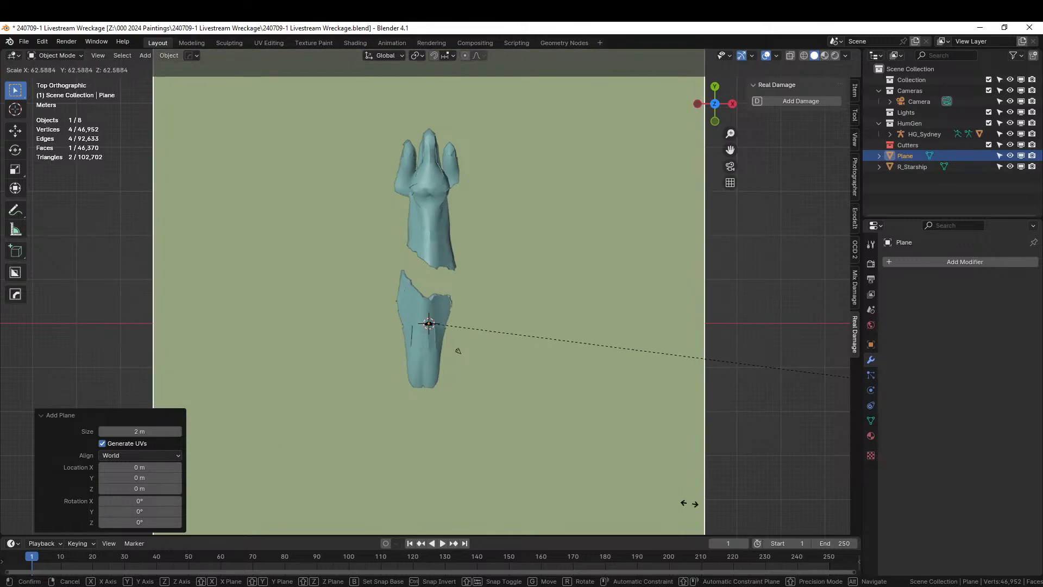
pyautogui.click(706, 507)
# Step: Move the plane about 2.6 m in X and 13.6 m in Y under the ship, and apply its rotation and scale
pyautogui.scroll(-3, 473, 468)
pyautogui.press('g')
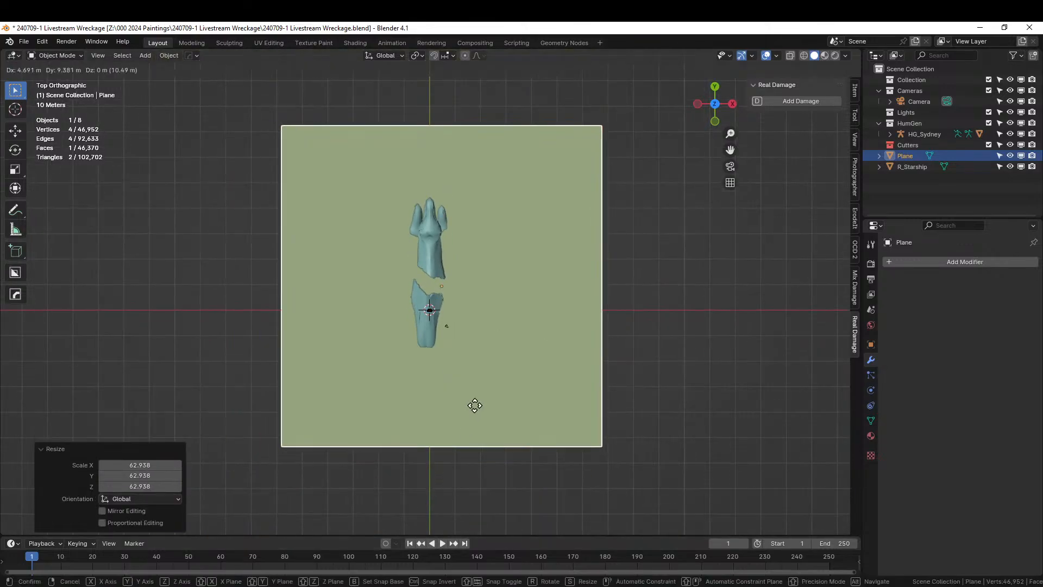
pyautogui.click(469, 395)
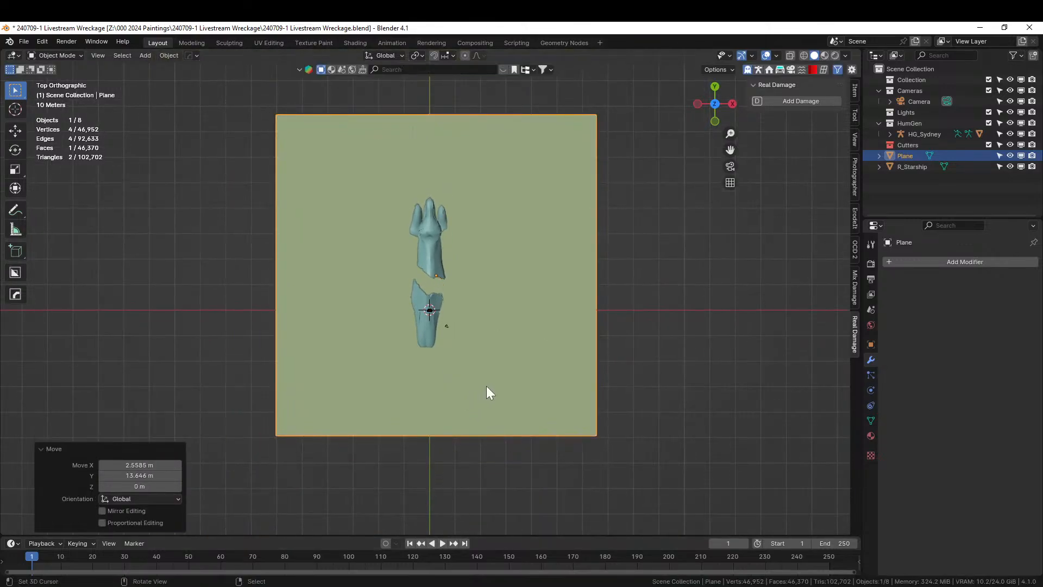
pyautogui.hotkey('ctrl', 'a')
pyautogui.click(471, 388)
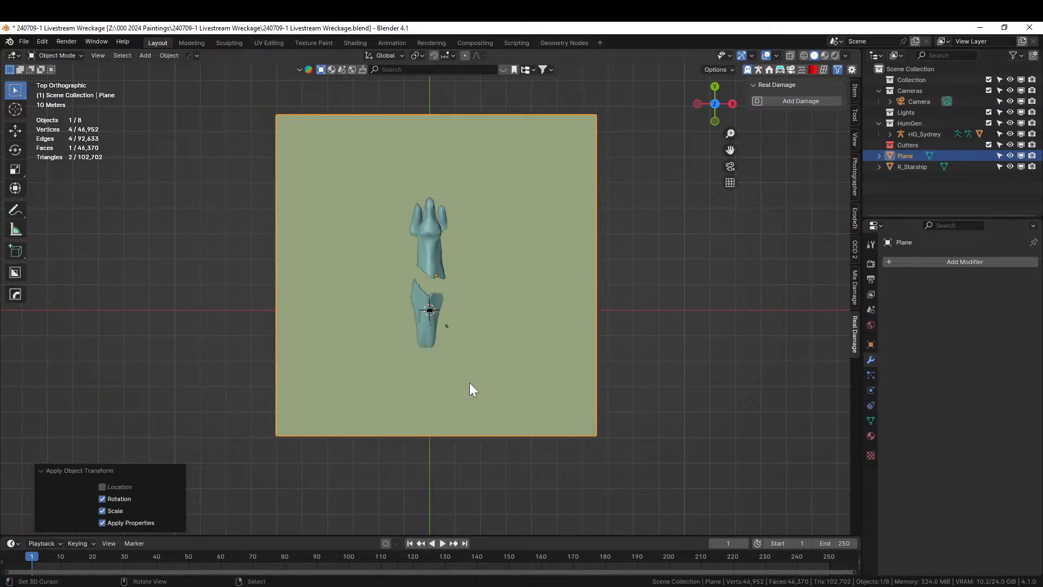
# Step: Subdivide the ground plane's mesh with 25 cuts
pyautogui.rightClick(470, 384)
pyautogui.press('Tab')
pyautogui.rightClick(484, 295)
pyautogui.click(465, 311)
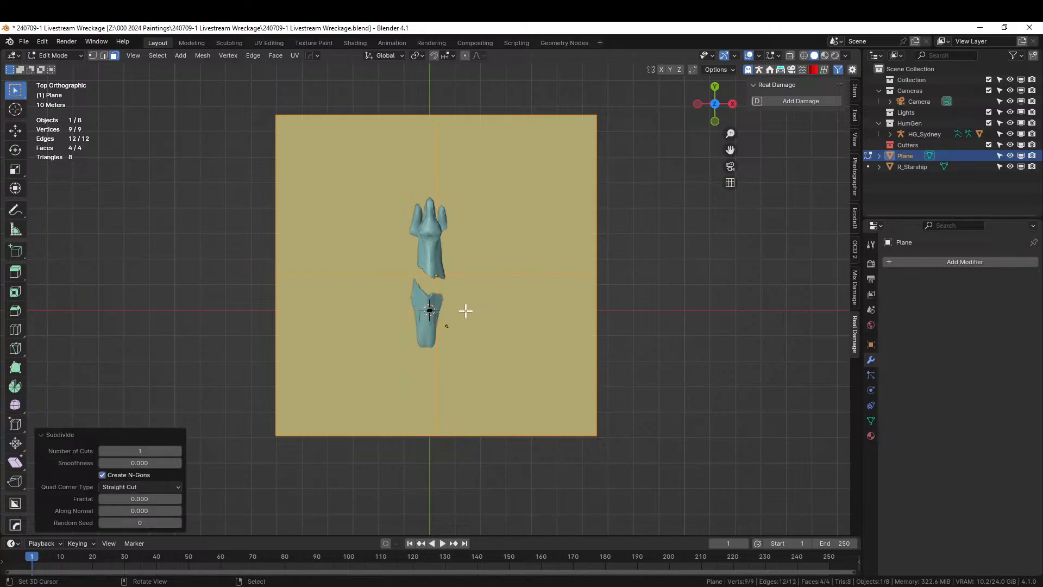
pyautogui.click(126, 453)
pyautogui.write('2')
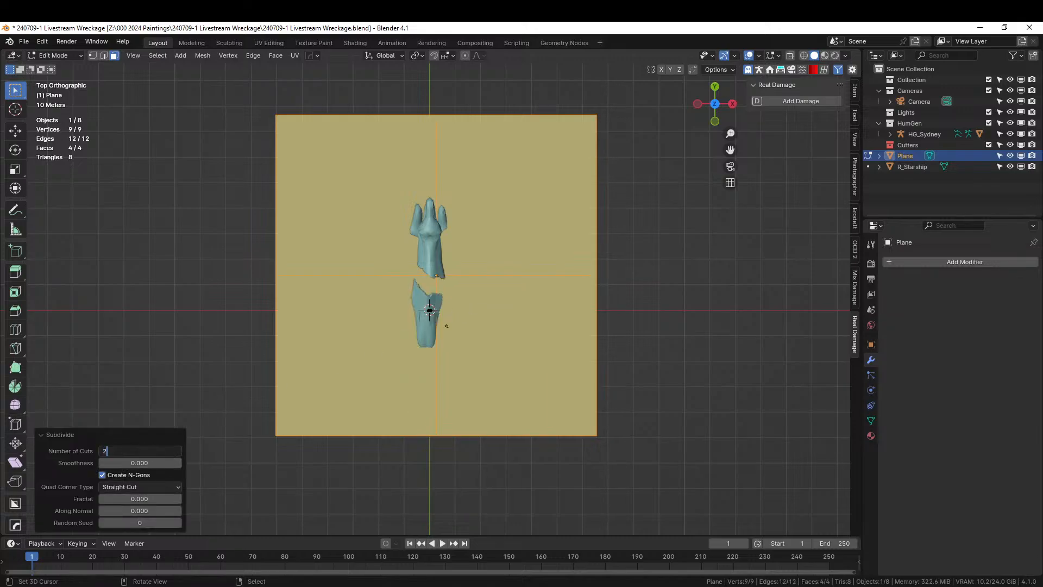
pyautogui.write('5')
pyautogui.press('Return')
pyautogui.moveTo(379, 409); pyautogui.dragTo(310, 317, button='middle')
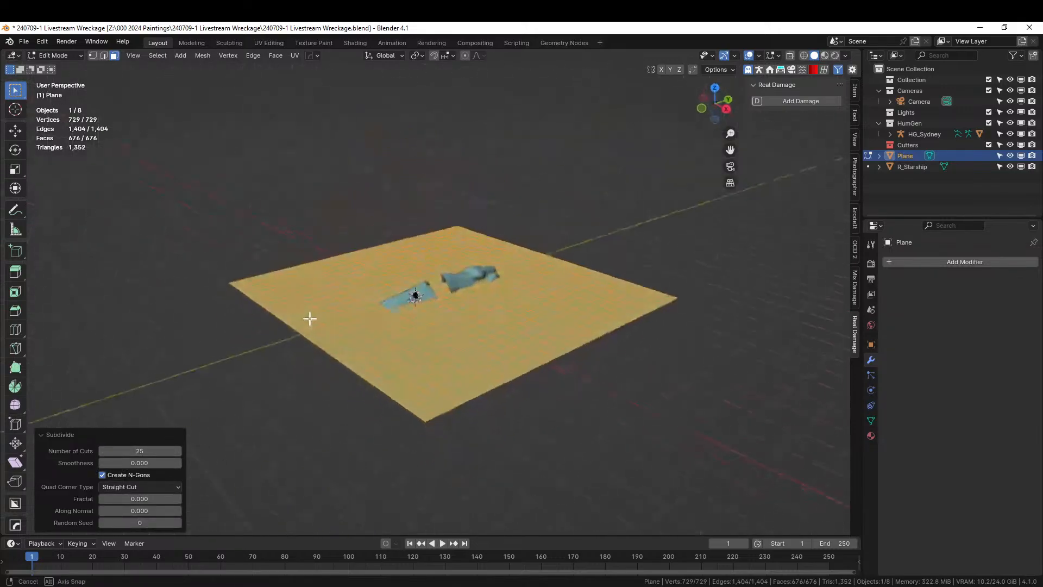
pyautogui.scroll(2, 388, 344)
pyautogui.press('Tab')
# Step: Enable proportional editing and circle-select the ground faces around the front hull section, lowering them to form a hollow
pyautogui.moveTo(393, 347); pyautogui.dragTo(337, 332, button='middle')
pyautogui.scroll(-2, 336, 332)
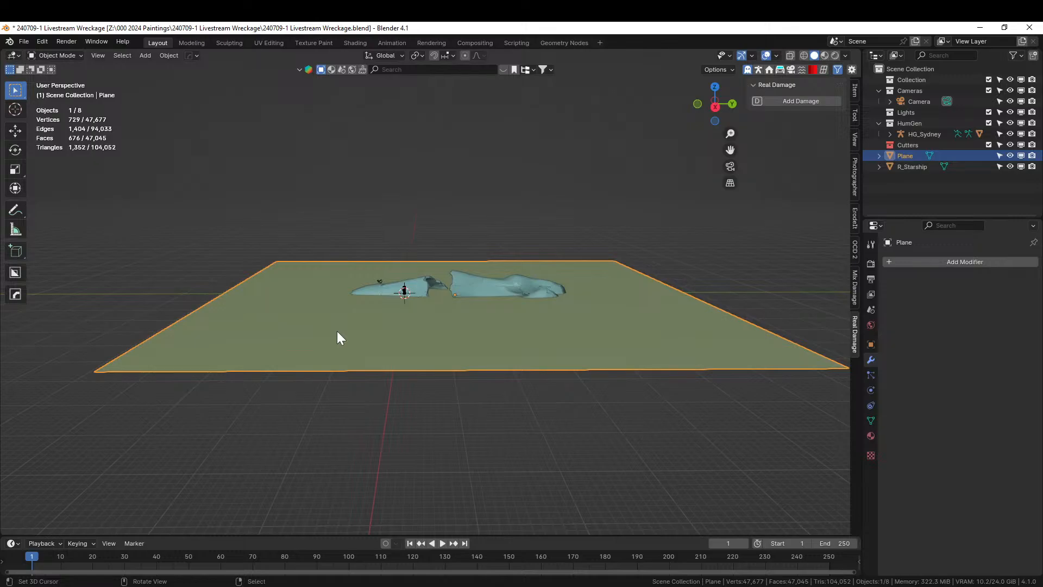
pyautogui.press('Tab')
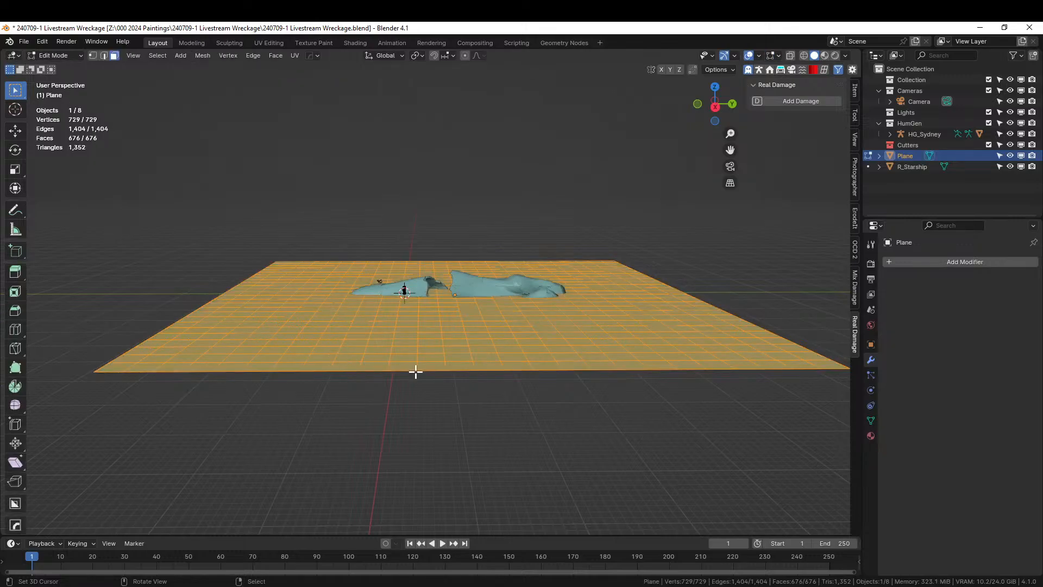
pyautogui.click(438, 430)
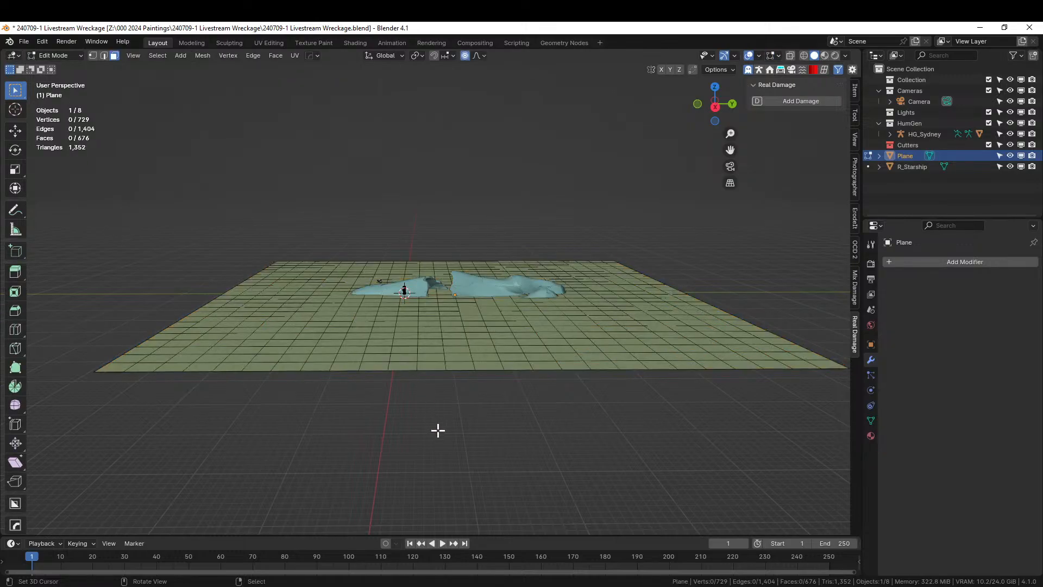
pyautogui.moveTo(429, 410); pyautogui.dragTo(360, 292, button='middle')
pyautogui.press('c')
pyautogui.moveTo(361, 292)
pyautogui.mouseDown()
pyautogui.moveTo(349, 268)
pyautogui.moveTo(329, 292)
pyautogui.moveTo(377, 323)
pyautogui.mouseUp()
pyautogui.rightClick(375, 336)
pyautogui.moveTo(471, 361); pyautogui.dragTo(445, 304, button='middle')
pyautogui.press('g')
pyautogui.scroll(-20, 446, 302)
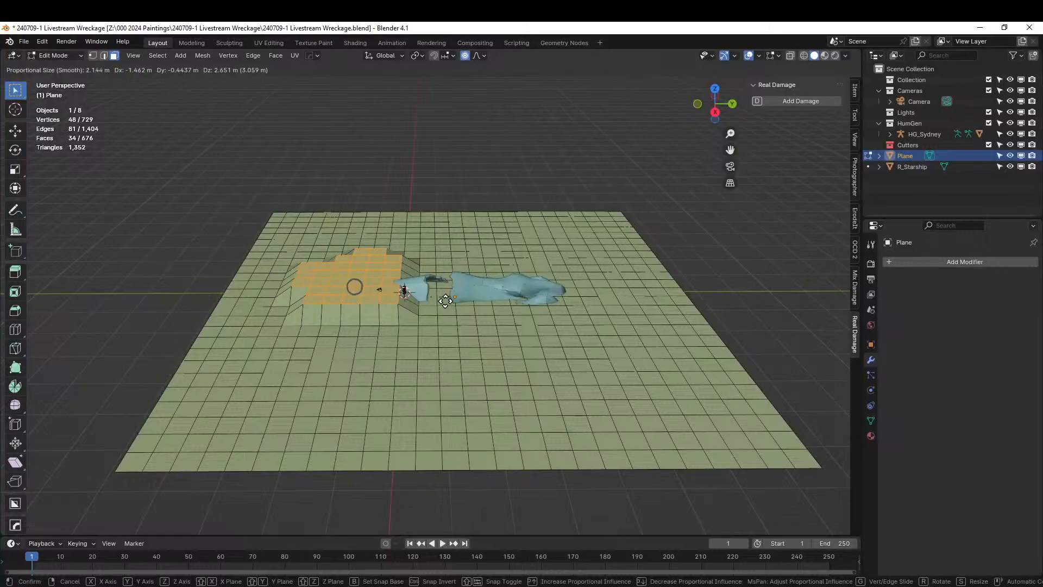
pyautogui.click(416, 328)
# Step: Lower a ground face beside the tail about 3.8 m with smooth proportional falloff of about 41 m
pyautogui.click(585, 309)
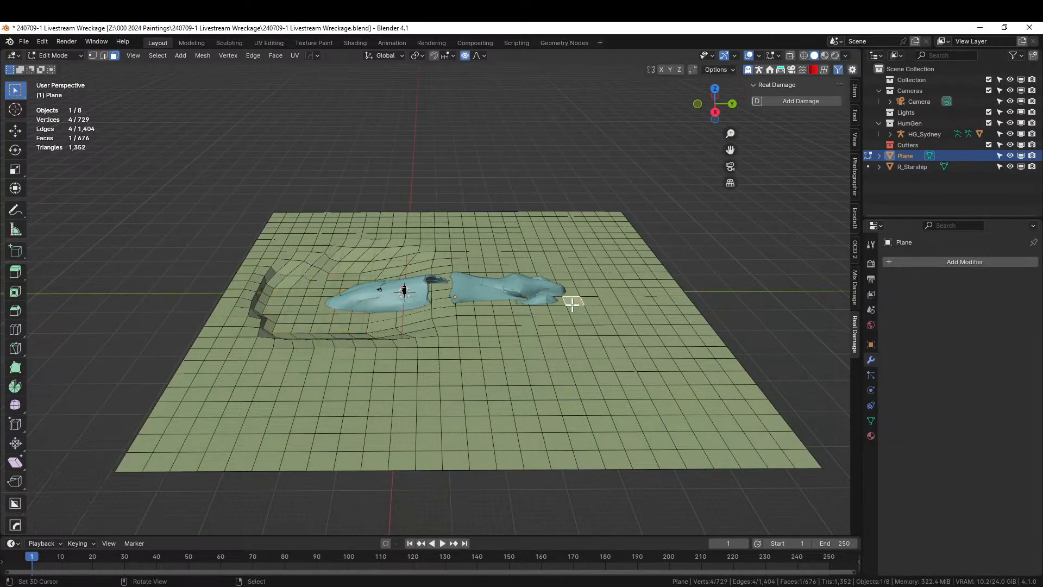
pyautogui.press('g')
pyautogui.scroll(-7, 640, 322)
pyautogui.scroll(-5, 649, 320)
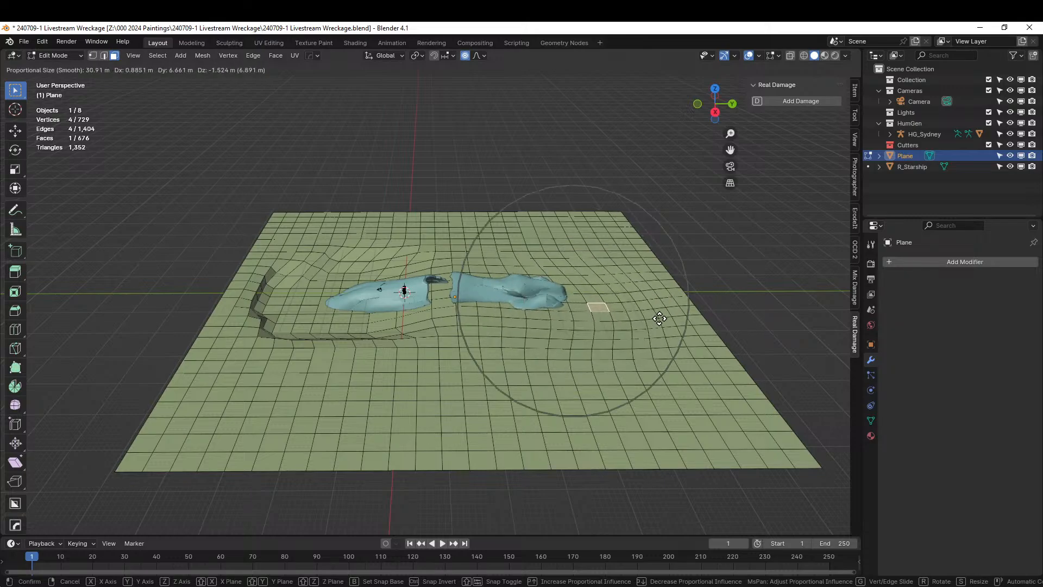
pyautogui.click(657, 327)
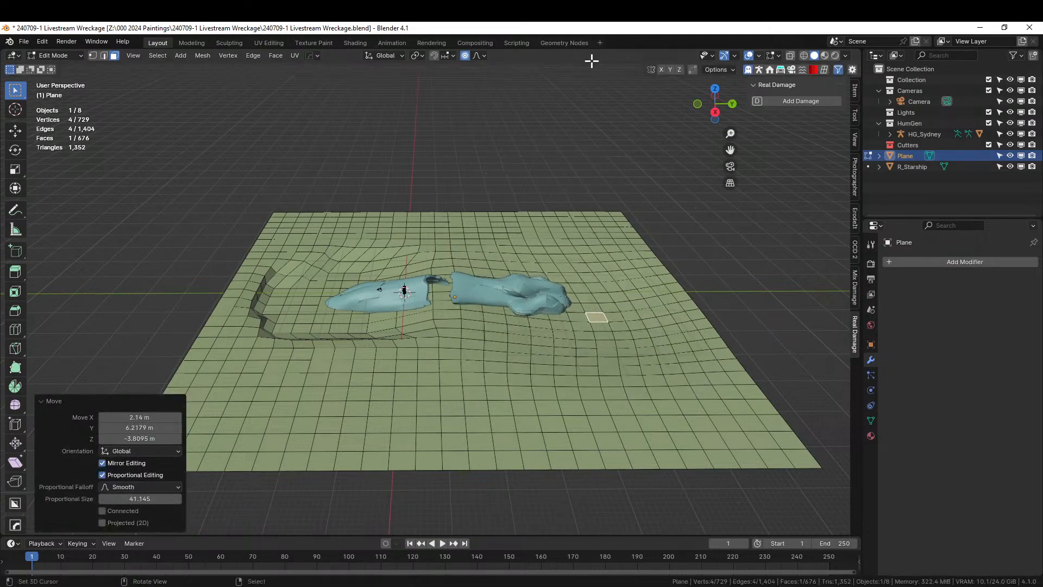
# Step: Raise hills on both sides of the tail section by moving one face up about 5.7 m and another about 7 m
pyautogui.moveTo(591, 354); pyautogui.dragTo(645, 316, button='middle')
pyautogui.press('g')
pyautogui.click(639, 276)
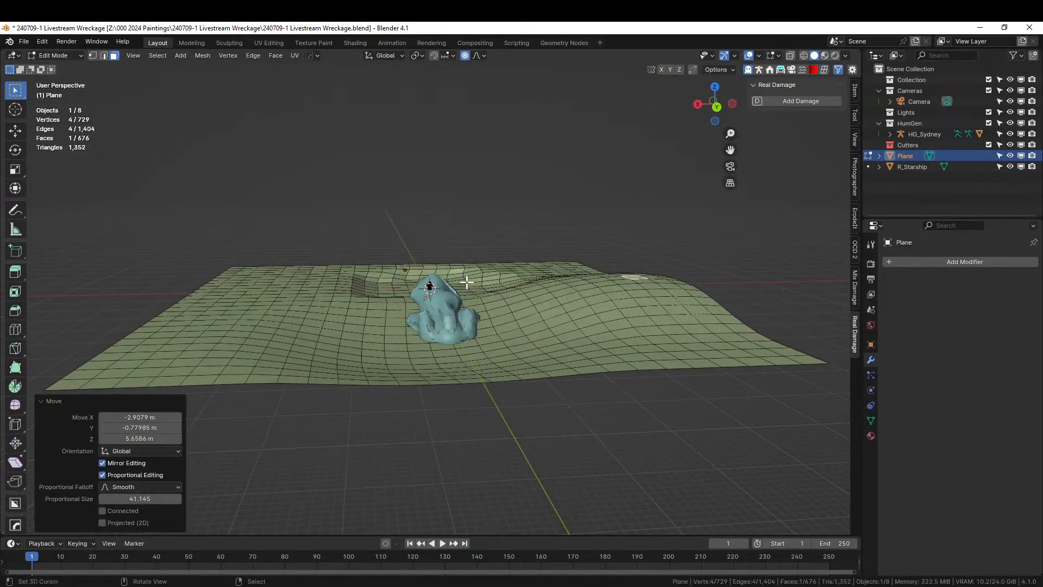
pyautogui.press('g')
pyautogui.click(159, 288)
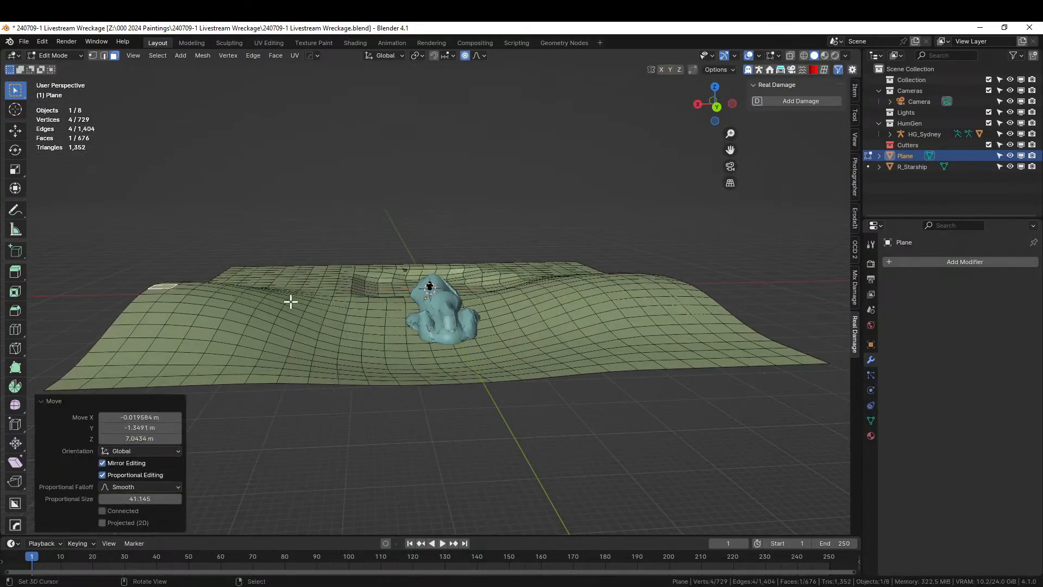
# Step: Raise the terrain near the two outer corners at the nose end using smooth proportional falloff
pyautogui.moveTo(286, 302); pyautogui.dragTo(402, 297, button='middle')
pyautogui.press('g')
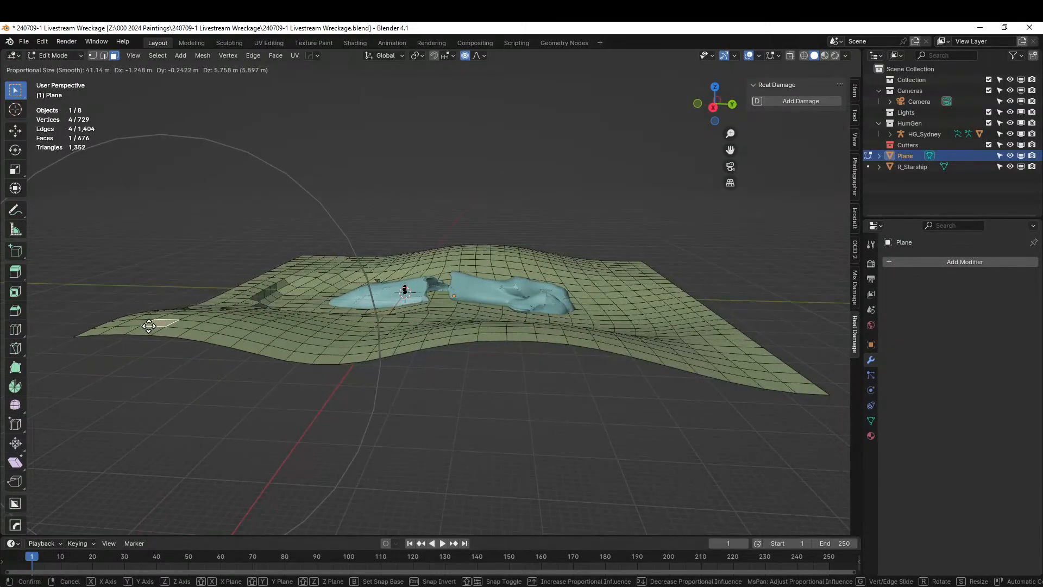
pyautogui.click(157, 326)
pyautogui.moveTo(174, 326); pyautogui.dragTo(175, 356, button='middle')
pyautogui.press('g')
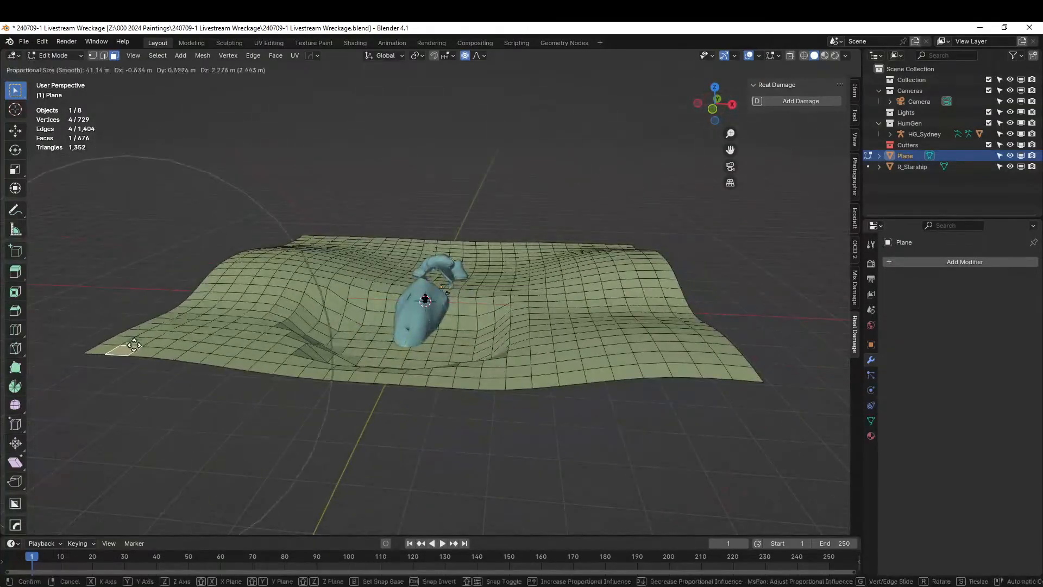
pyautogui.click(139, 321)
# Step: Raise a ground face behind the tail about 6.8 m with a proportional size of about 23 m, partly burying the rear section
pyautogui.moveTo(139, 321); pyautogui.dragTo(584, 303, button='middle')
pyautogui.moveTo(336, 390); pyautogui.dragTo(210, 346, button='middle')
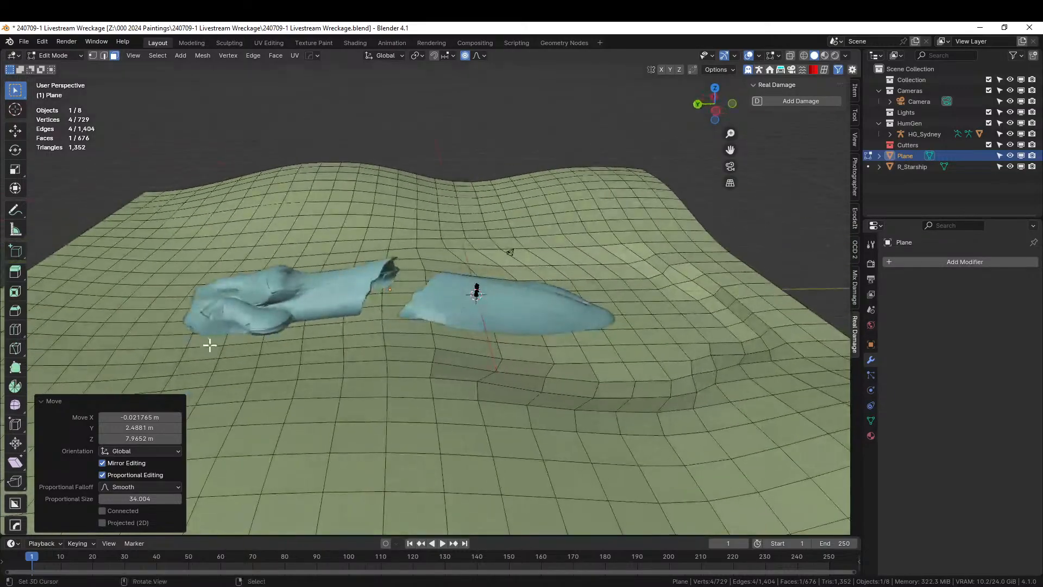
pyautogui.press('g')
pyautogui.scroll(4, 211, 307)
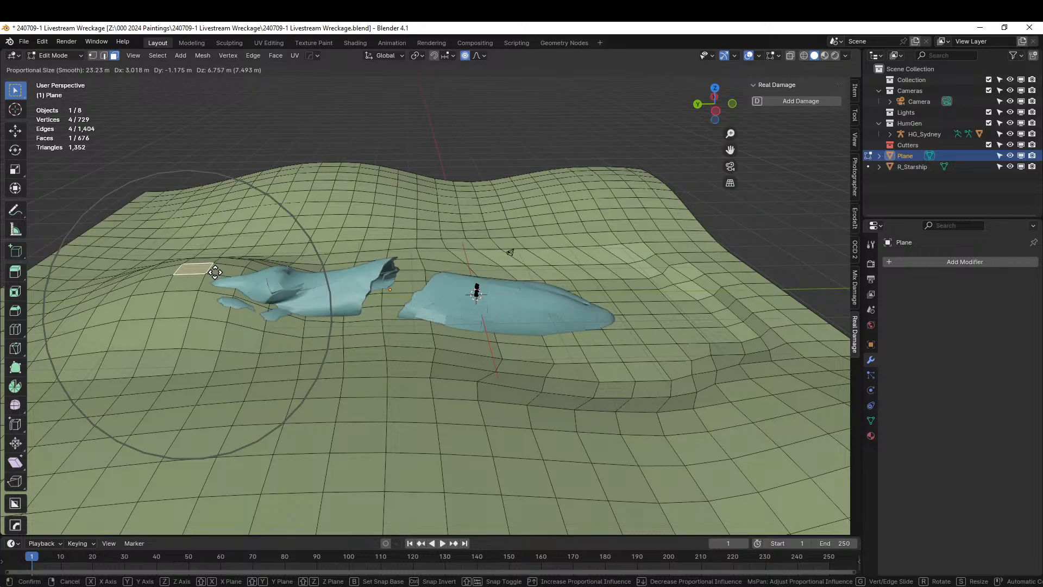
pyautogui.click(215, 272)
# Step: Return the terrain to Object Mode and save the file
pyautogui.moveTo(215, 273); pyautogui.dragTo(771, 275, button='middle')
pyautogui.press('Tab')
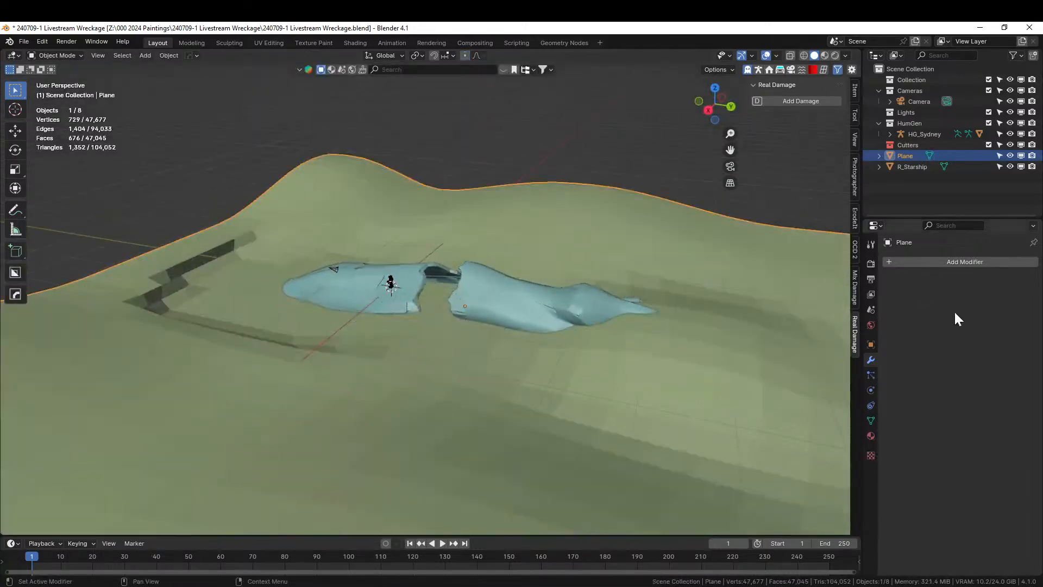
pyautogui.scroll(-3, 418, 350)
pyautogui.moveTo(418, 357); pyautogui.dragTo(474, 363, button='middle')
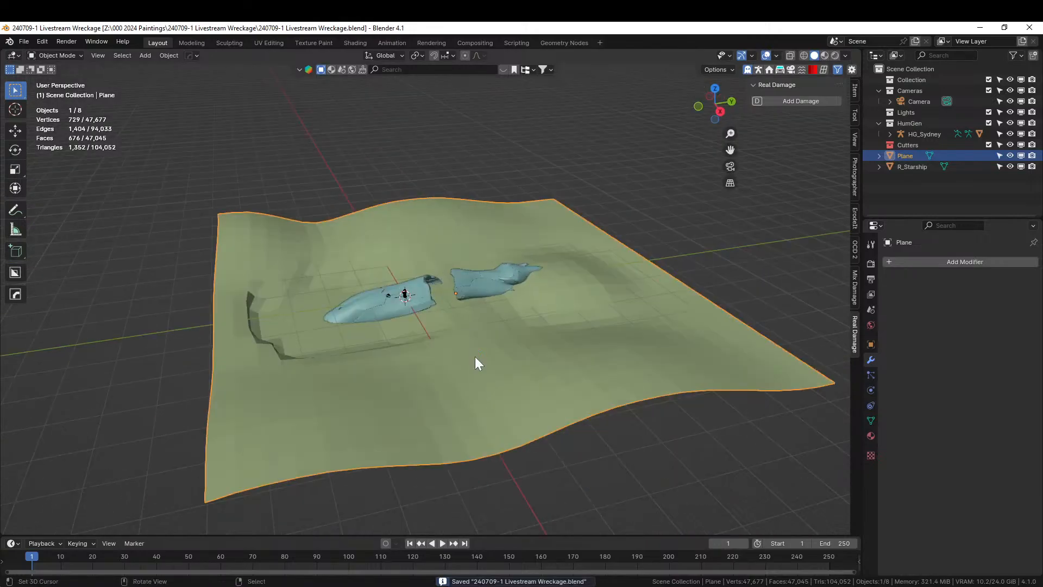
# Step: Append the Terrainer_Base node tree from AutoTerrainGenerator_Base_LITE.blend in the Terrain Generator folder
pyautogui.press('F4')
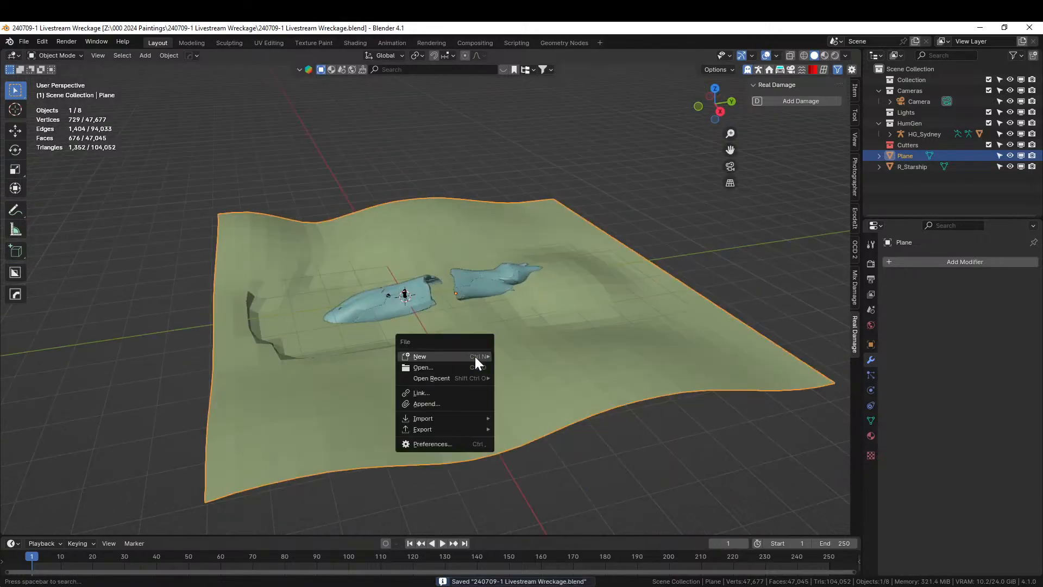
pyautogui.click(451, 406)
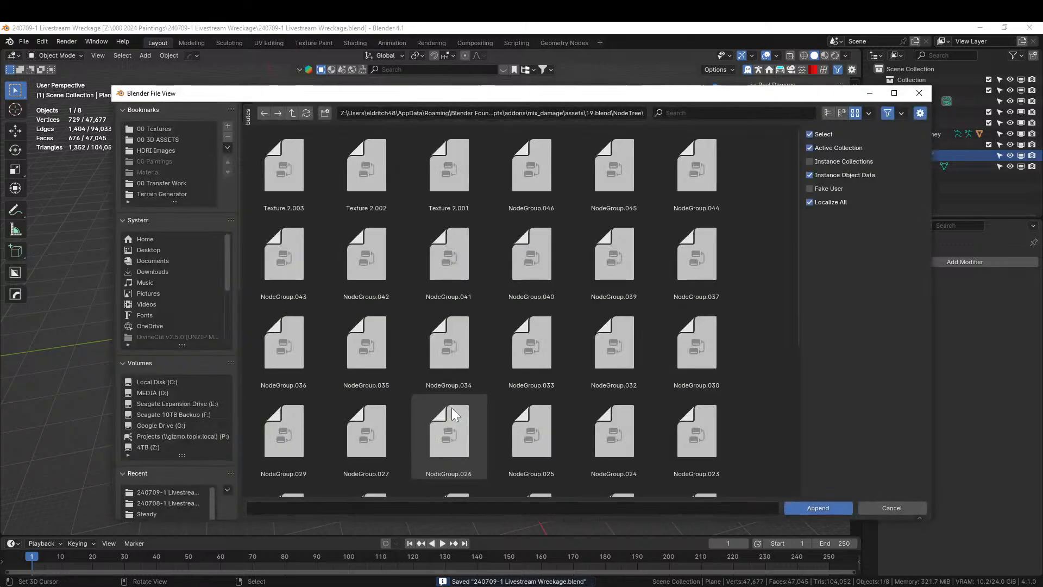
pyautogui.click(177, 194)
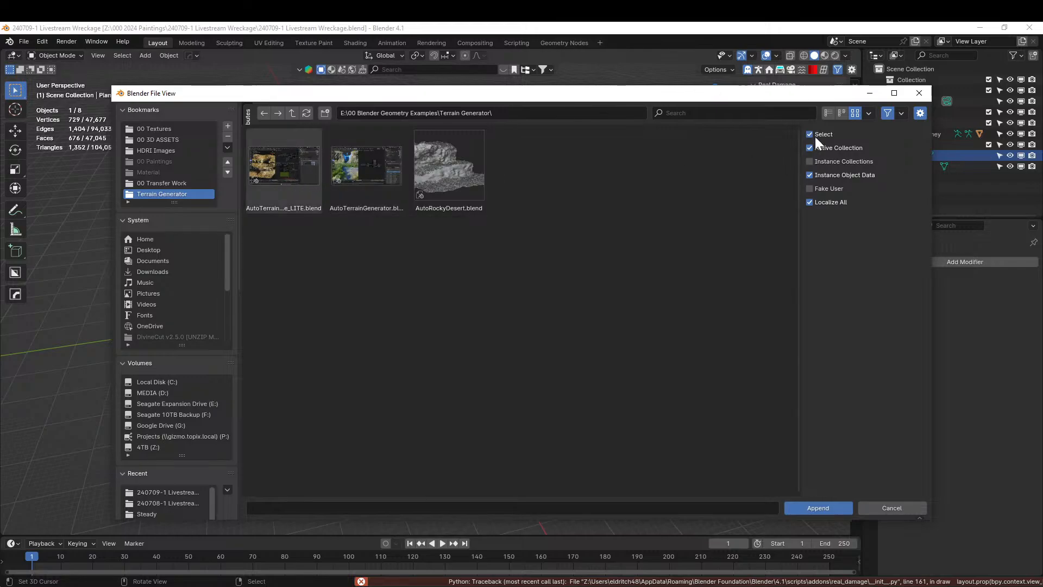
pyautogui.click(828, 112)
pyautogui.doubleClick(337, 144)
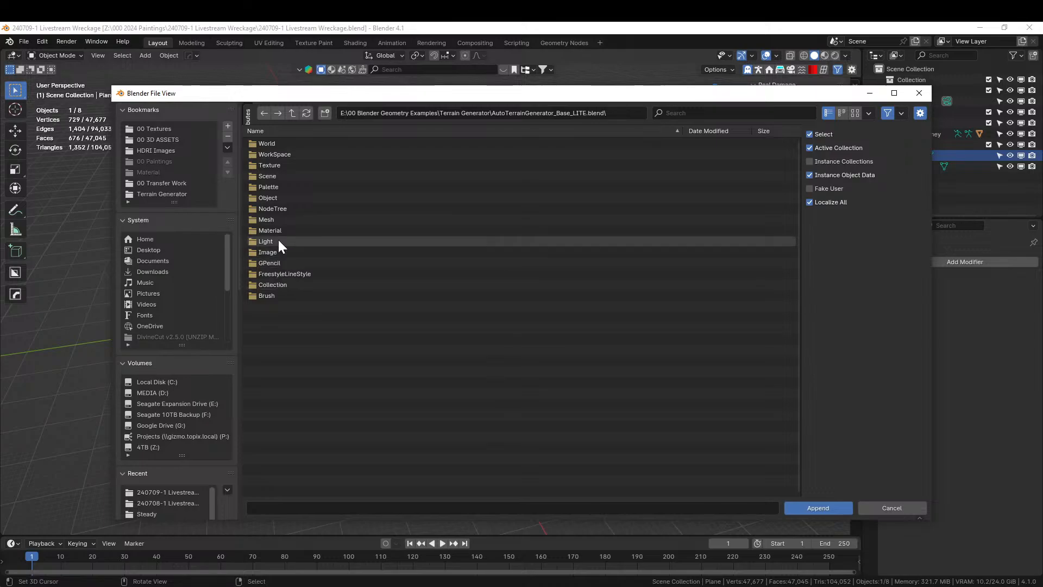
pyautogui.doubleClick(277, 208)
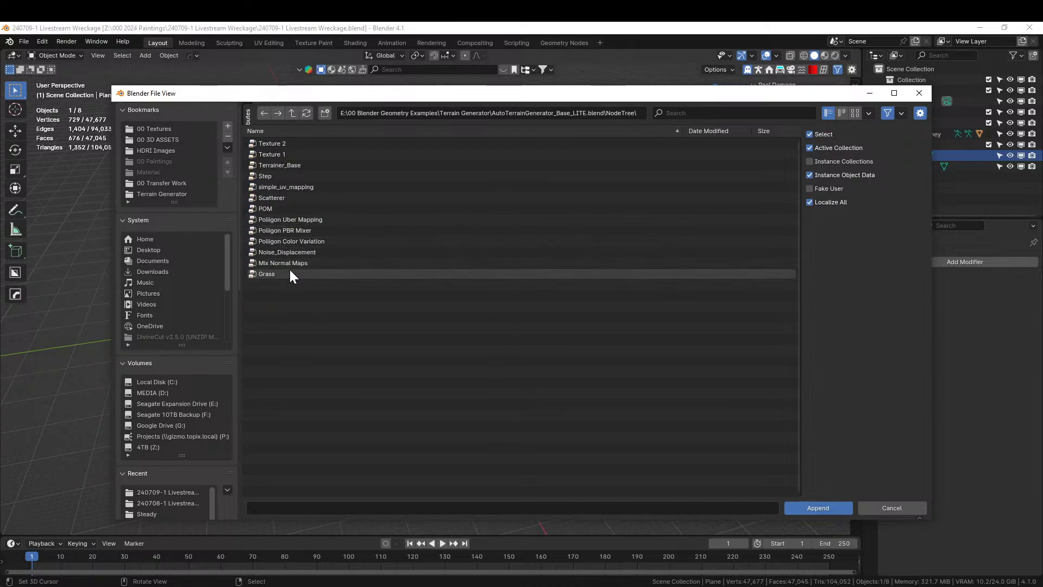
pyautogui.click(295, 164)
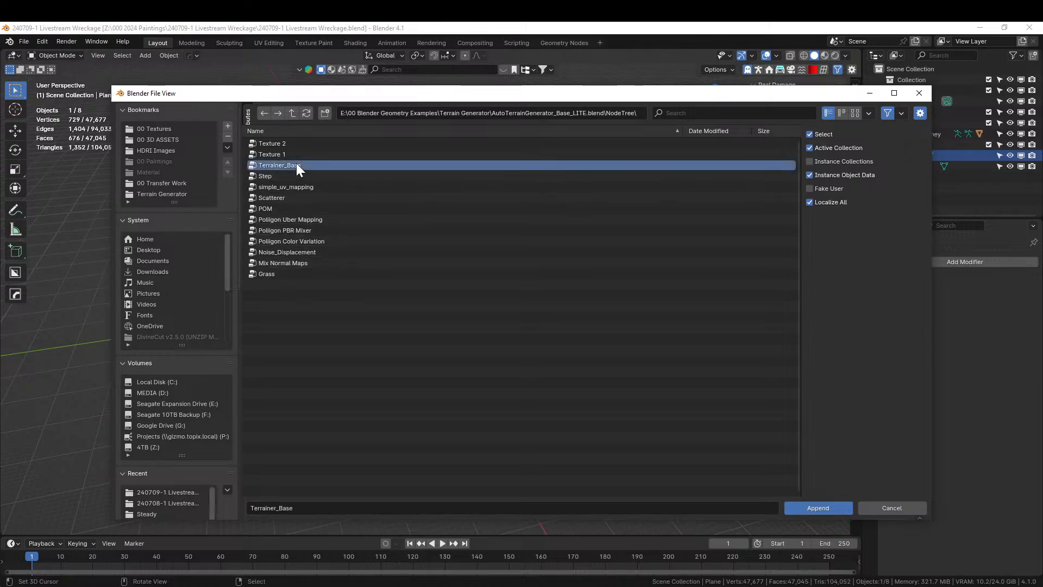
pyautogui.click(814, 506)
# Step: Add a Geometry Nodes modifier to the terrain plane and assign the Terrainer_Base node group to it
pyautogui.scroll(8, 455, 348)
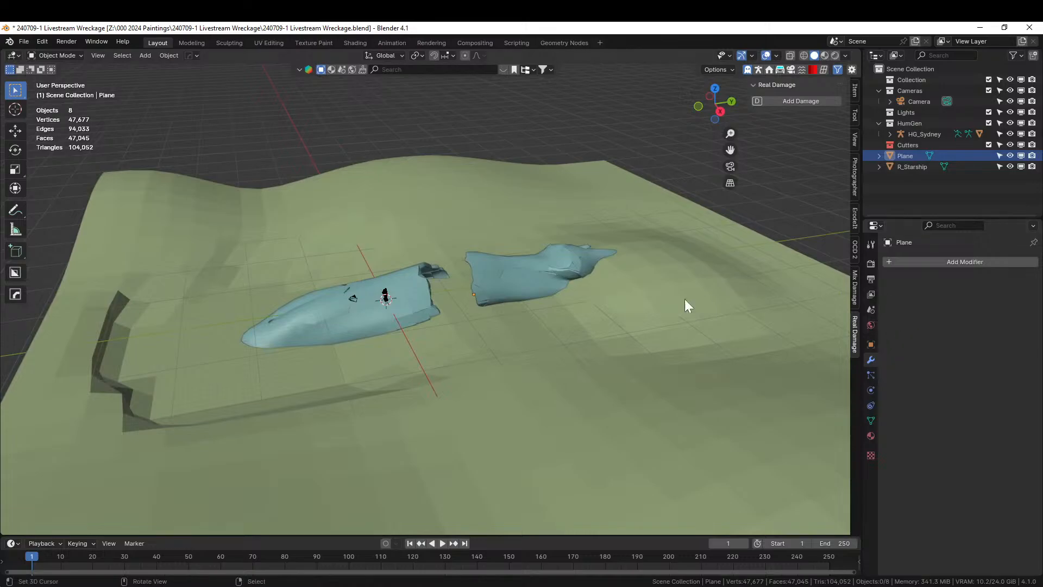
pyautogui.click(910, 263)
pyautogui.click(862, 238)
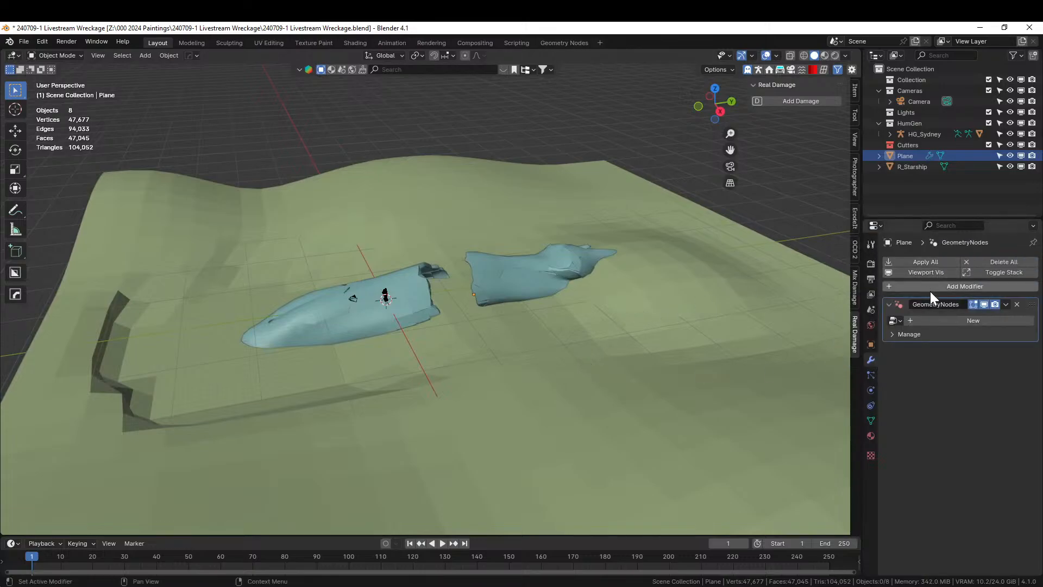
pyautogui.click(893, 320)
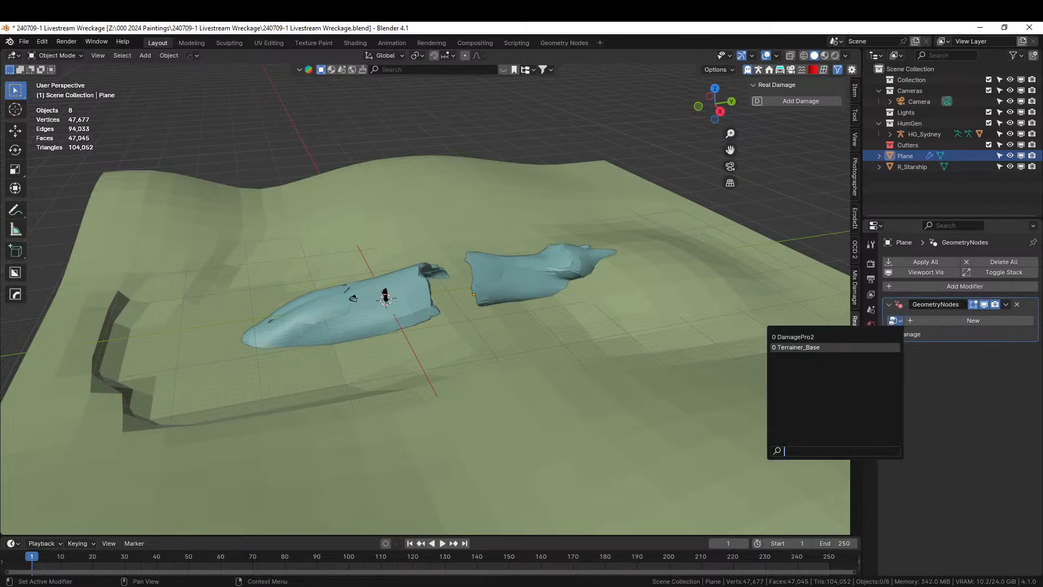
pyautogui.click(803, 347)
pyautogui.moveTo(519, 332); pyautogui.dragTo(385, 297, button='middle')
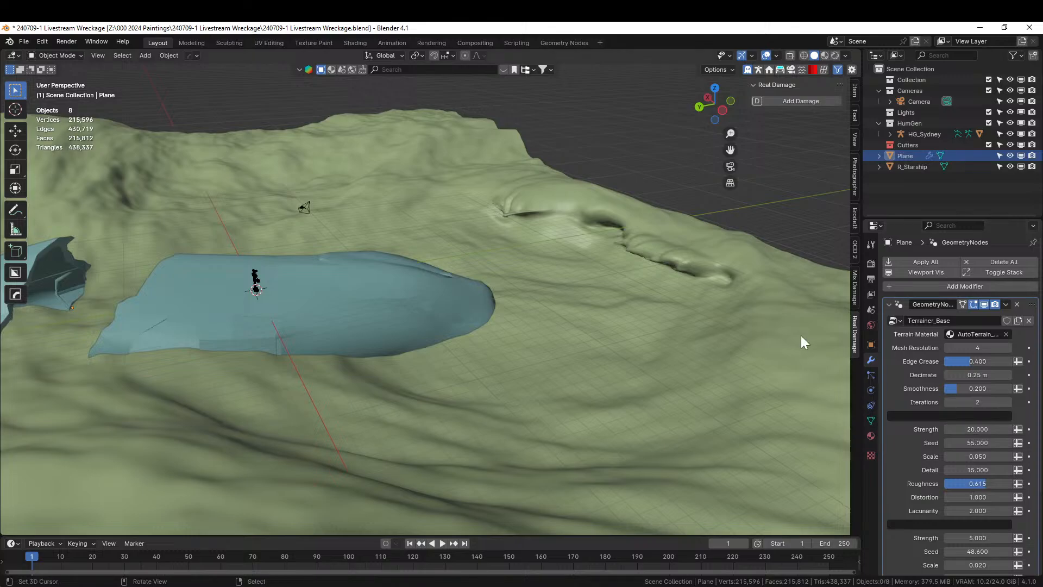
# Step: Set the first noise Strength of the Terrainer_Base modifier to 5
pyautogui.press('Return')
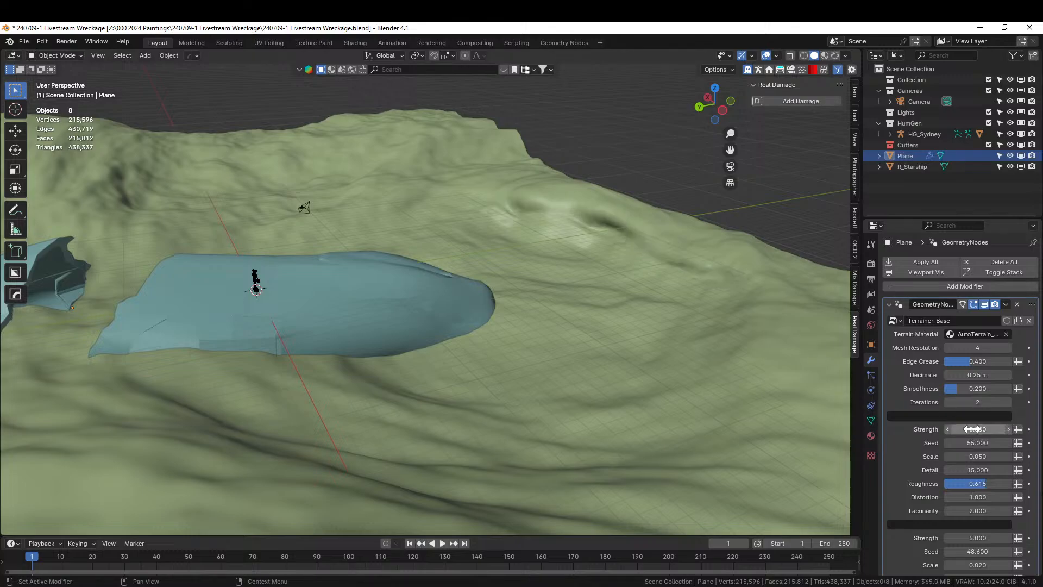
pyautogui.moveTo(489, 374); pyautogui.dragTo(527, 326, button='middle')
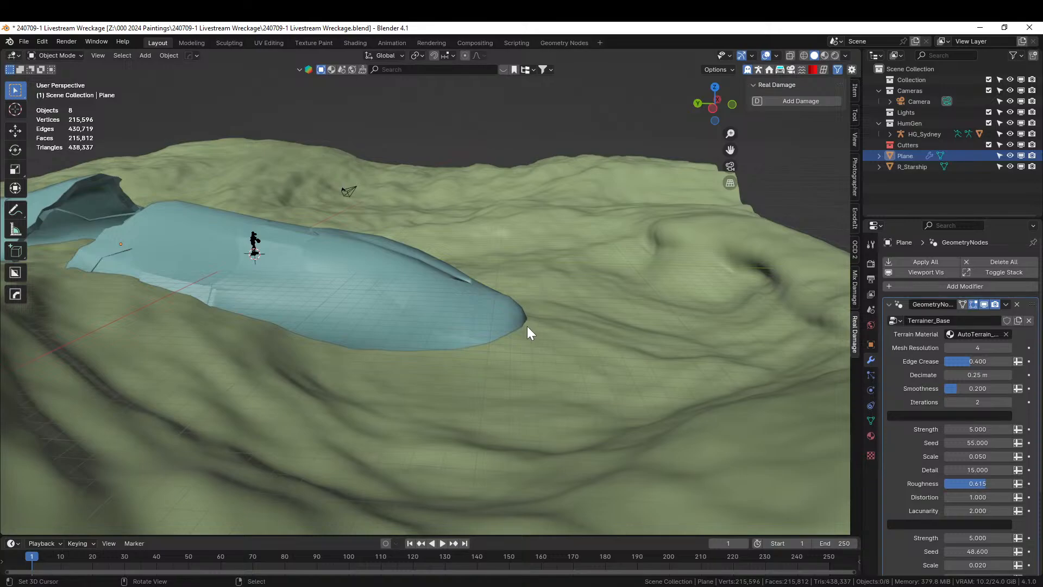
pyautogui.moveTo(503, 405); pyautogui.dragTo(431, 378, button='middle')
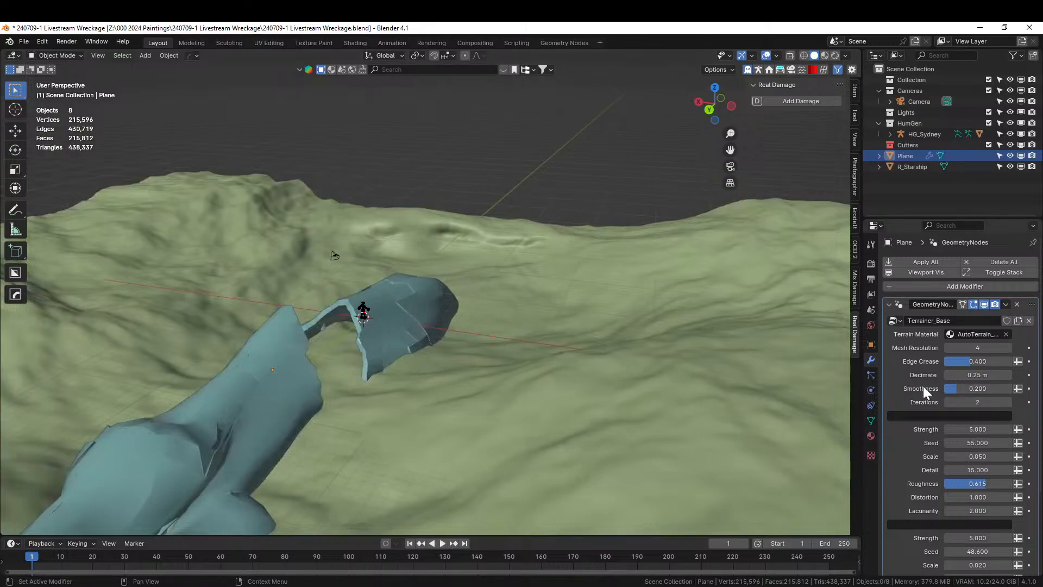
# Step: Apply the Terrainer_Base geometry nodes modifier to the terrain mesh
pyautogui.hotkey('ctrl', 'a')
pyautogui.moveTo(457, 460); pyautogui.dragTo(334, 448, button='middle')
pyautogui.scroll(3, 379, 429)
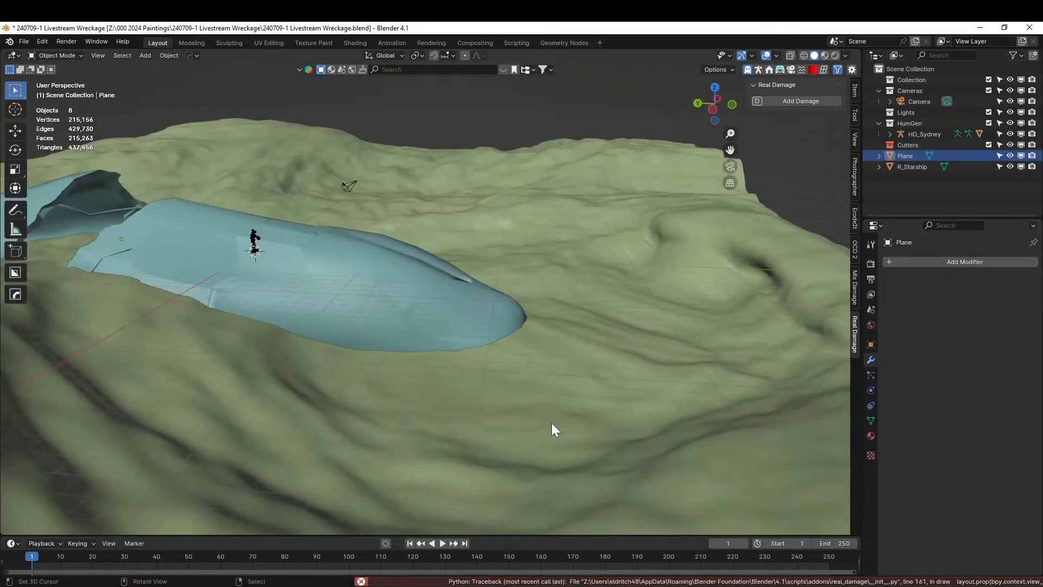
pyautogui.moveTo(673, 286); pyautogui.dragTo(628, 309, button='middle')
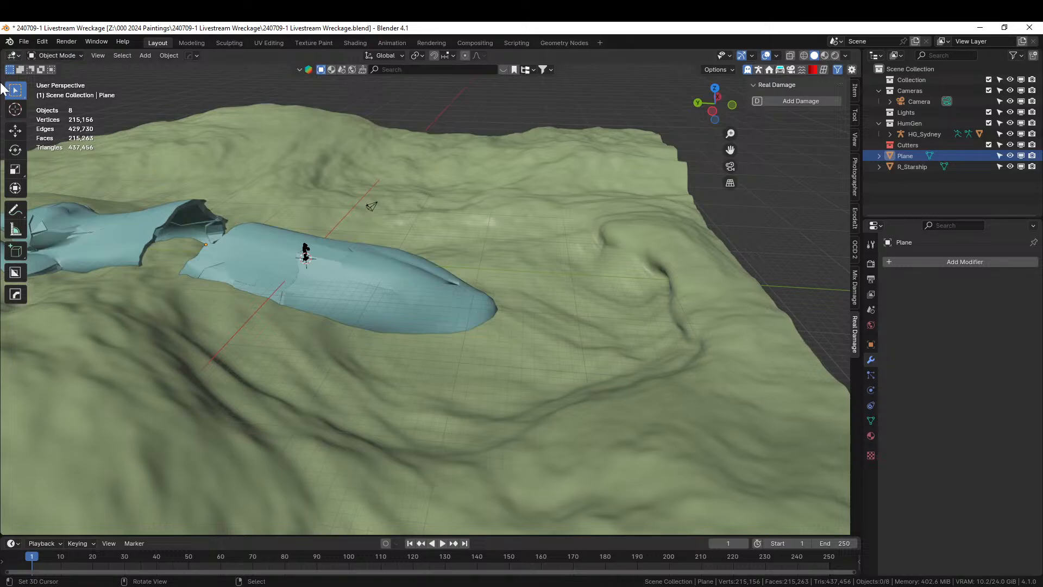
# Step: Split the viewport, turn the new area into an Asset Browser, and load the 00 Blender Shaders library
pyautogui.moveTo(2, 51); pyautogui.dragTo(408, 84)
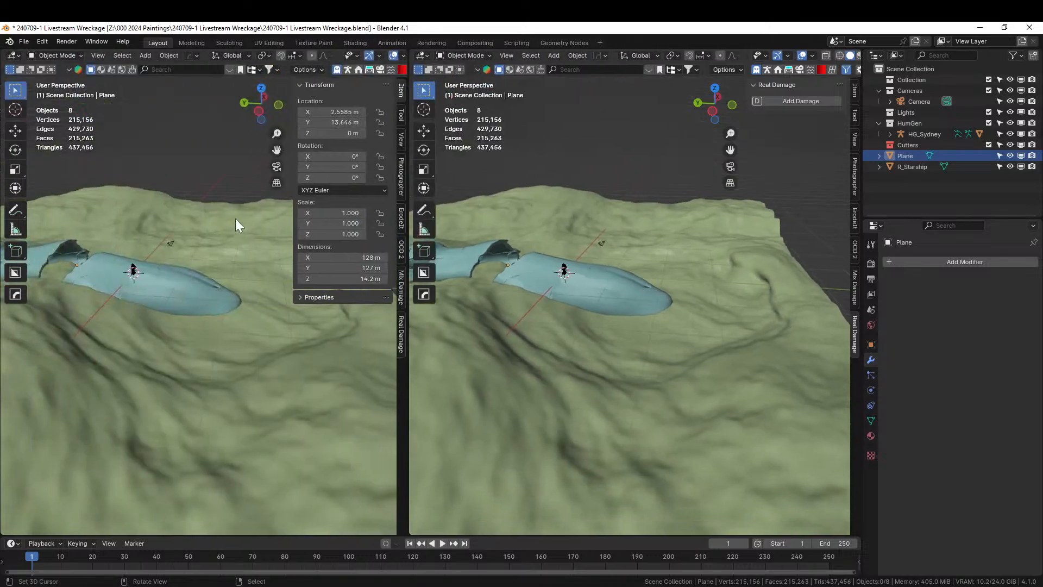
pyautogui.hotkey('shift', 'F1')
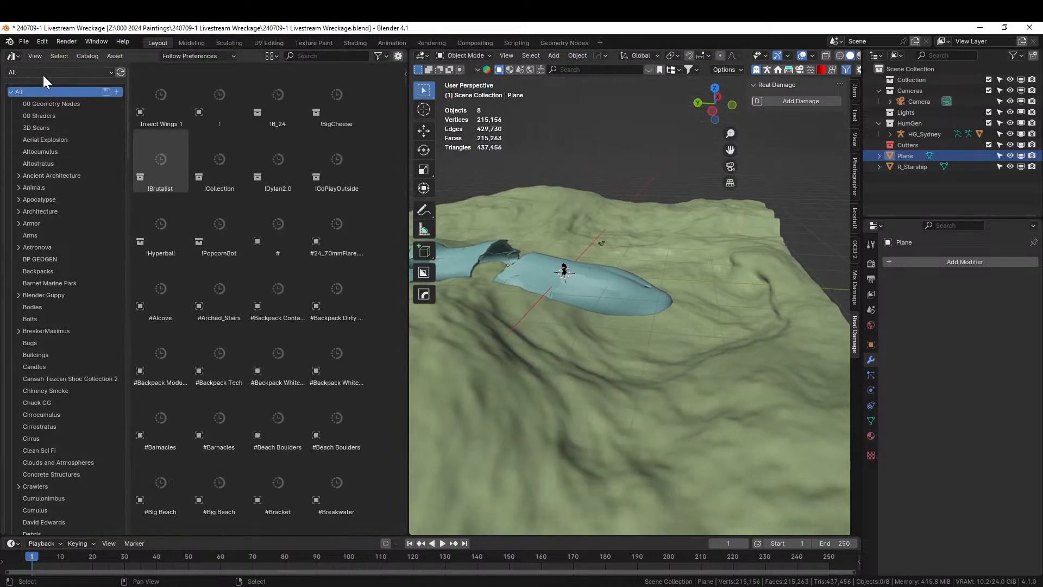
pyautogui.click(42, 72)
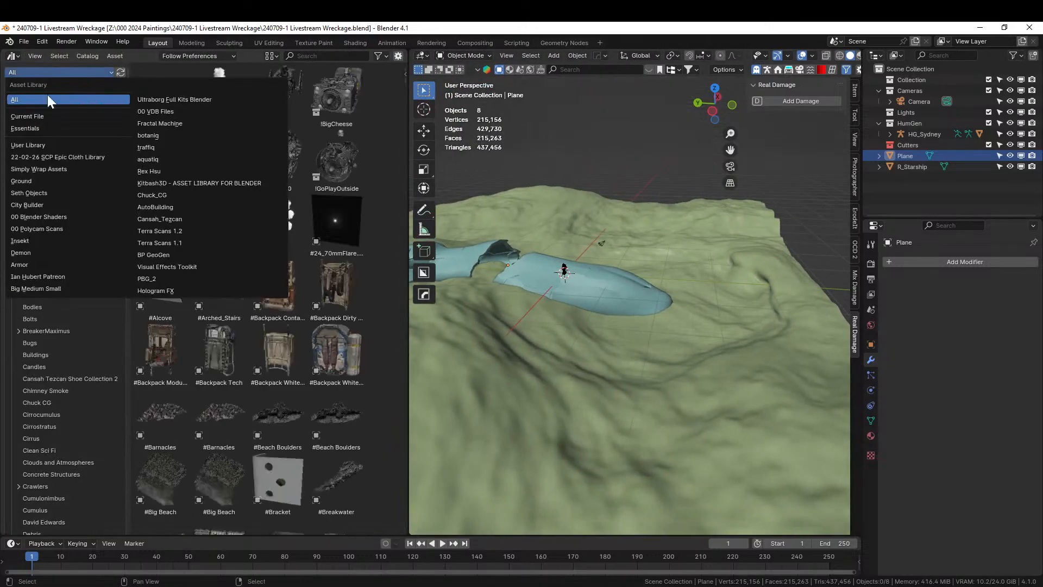
pyautogui.click(44, 217)
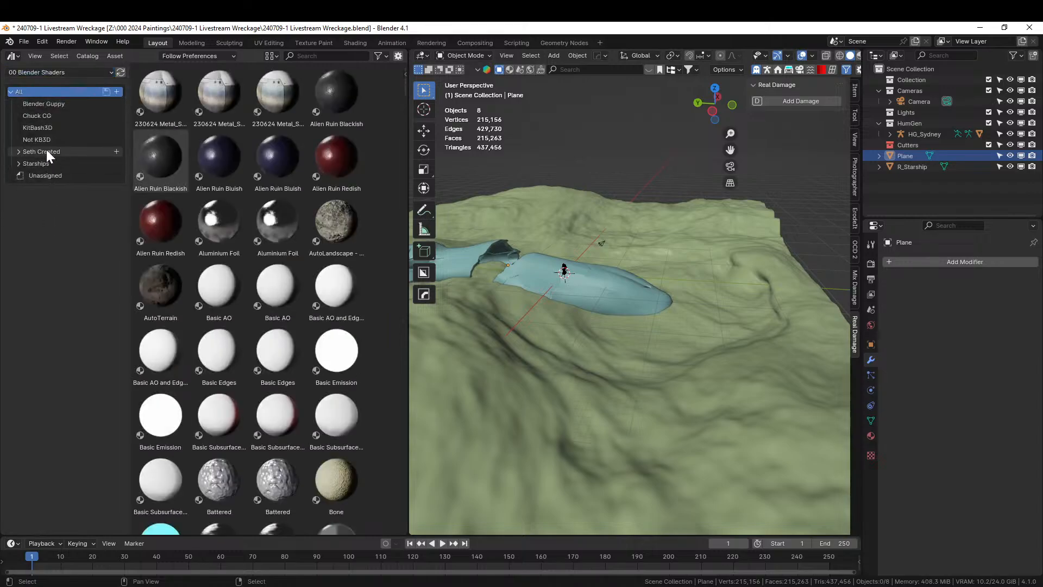
# Step: Assign the Sand material from the Seth Created Landscape catalog to the terrain
pyautogui.click(47, 151)
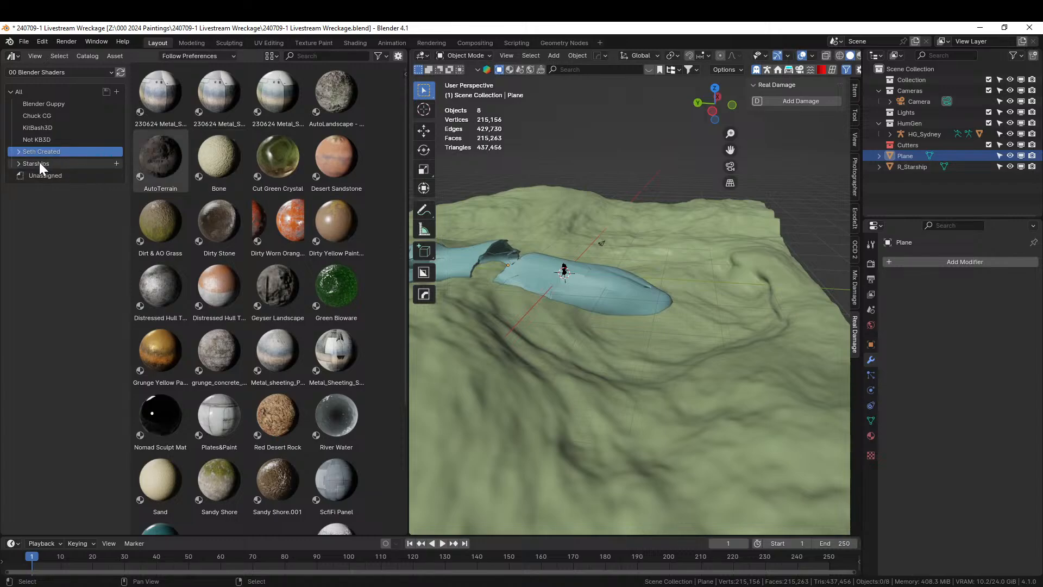
pyautogui.click(19, 152)
pyautogui.click(44, 165)
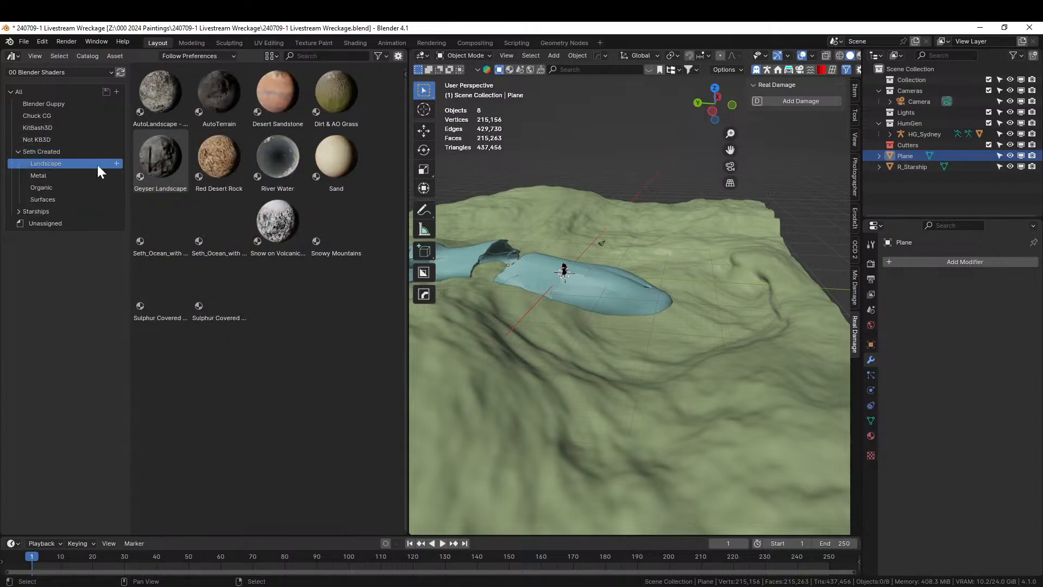
pyautogui.moveTo(347, 142); pyautogui.dragTo(748, 423)
# Step: Try to assign the Cut Green Crystal material from the Seth Created catalog to the starship, and display the scene in Rendered shading
pyautogui.click(544, 269)
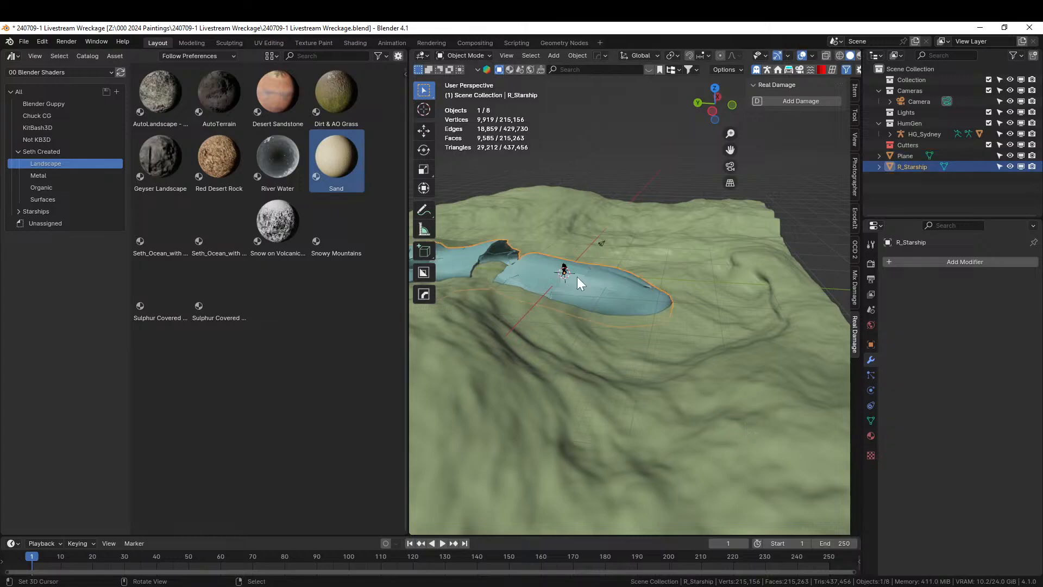
pyautogui.click(45, 151)
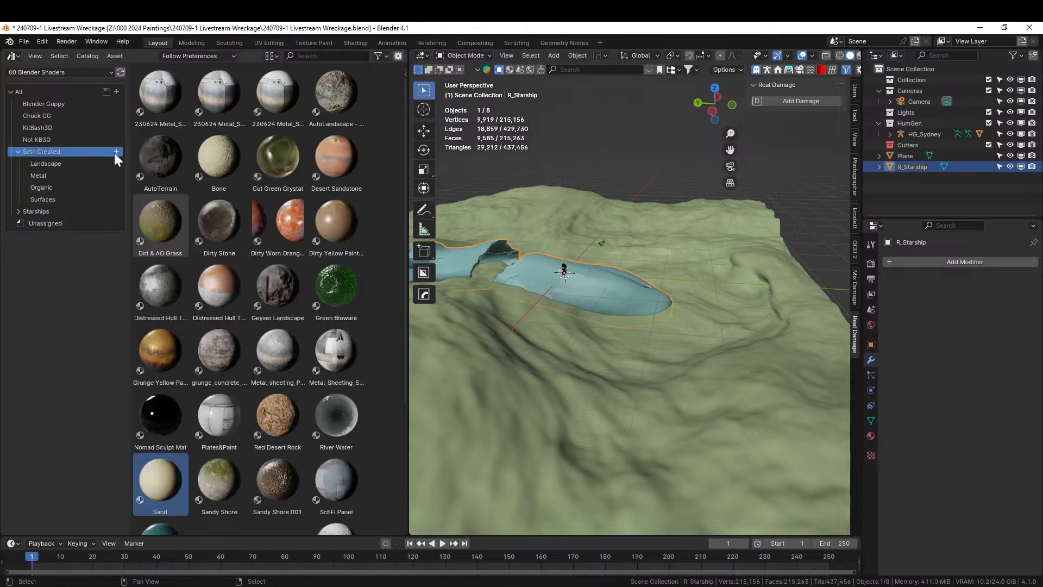
pyautogui.moveTo(271, 152); pyautogui.dragTo(569, 278)
pyautogui.press('z')
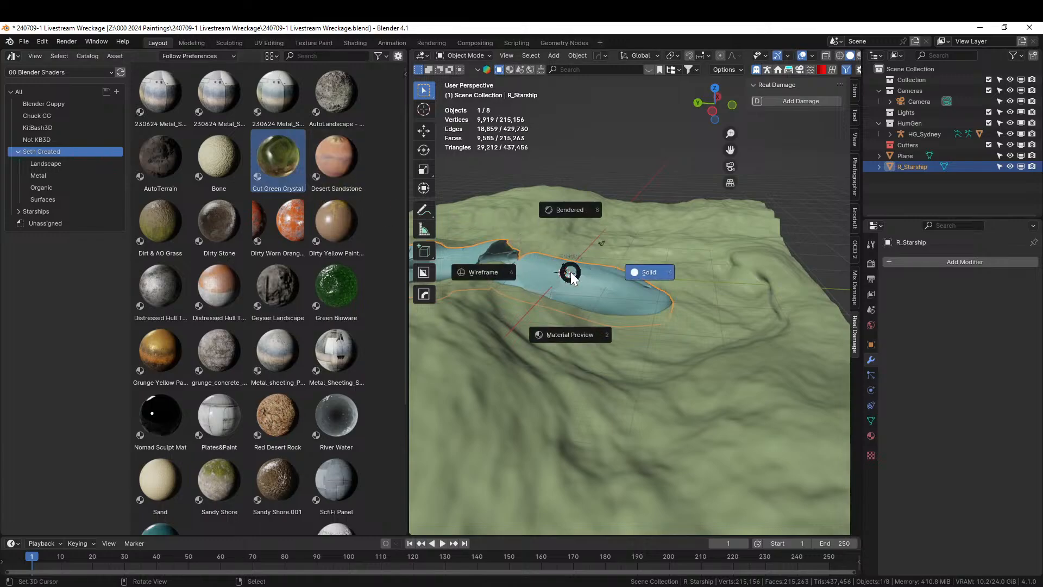
pyautogui.press('8')
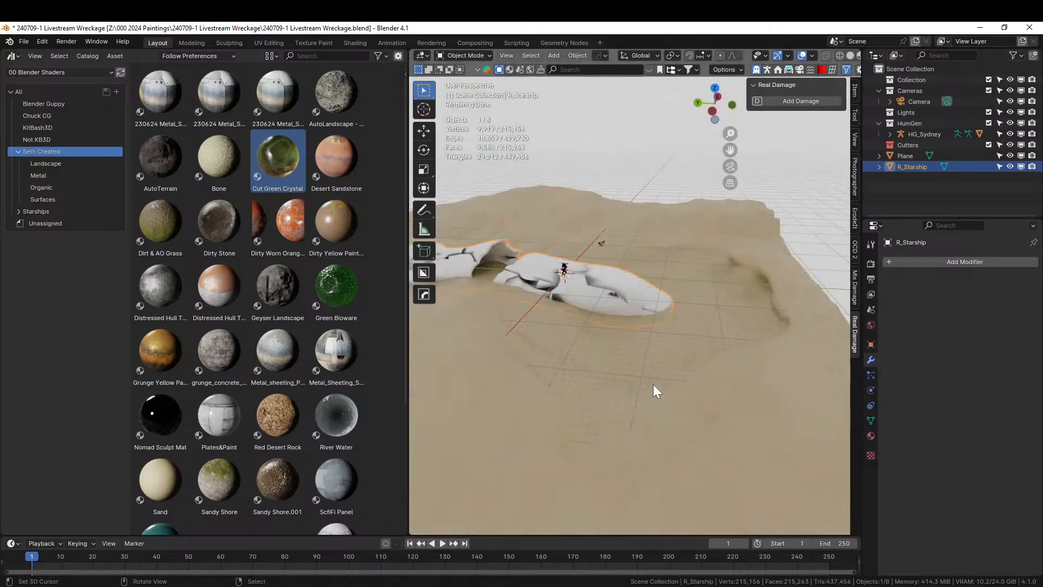
# Step: Assign the Cut Green Crystal material to the starship from a close view of its nose section
pyautogui.scroll(3, 653, 384)
pyautogui.moveTo(646, 381); pyautogui.dragTo(507, 361, button='middle')
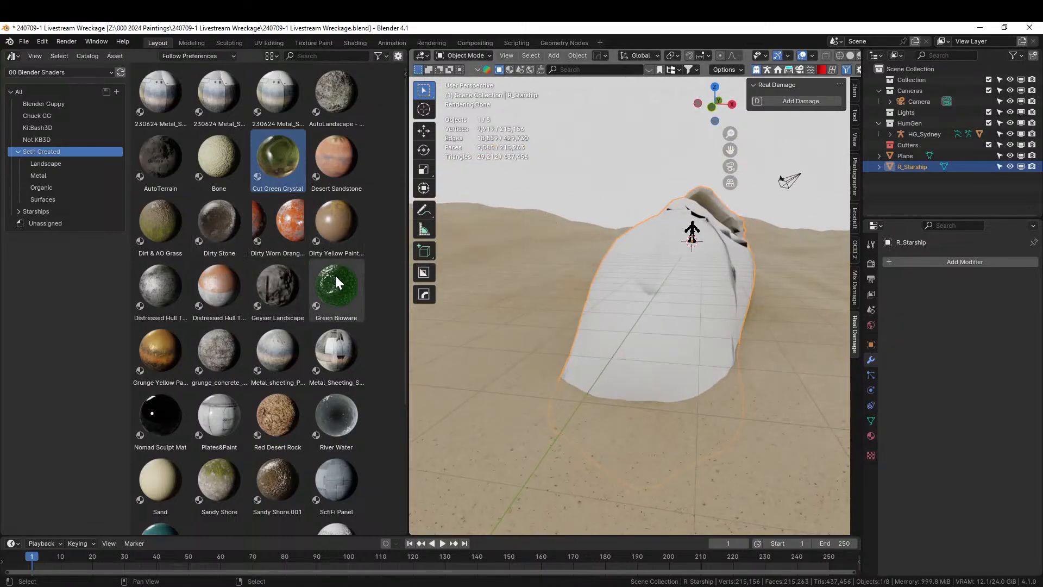
pyautogui.moveTo(647, 270); pyautogui.dragTo(647, 270)
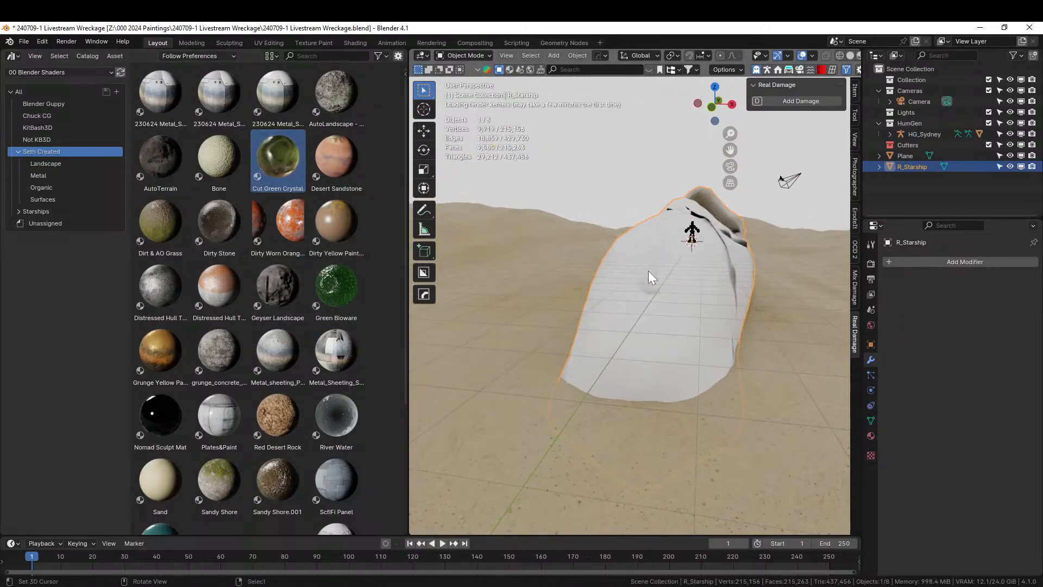
pyautogui.moveTo(648, 270); pyautogui.dragTo(684, 399, button='middle')
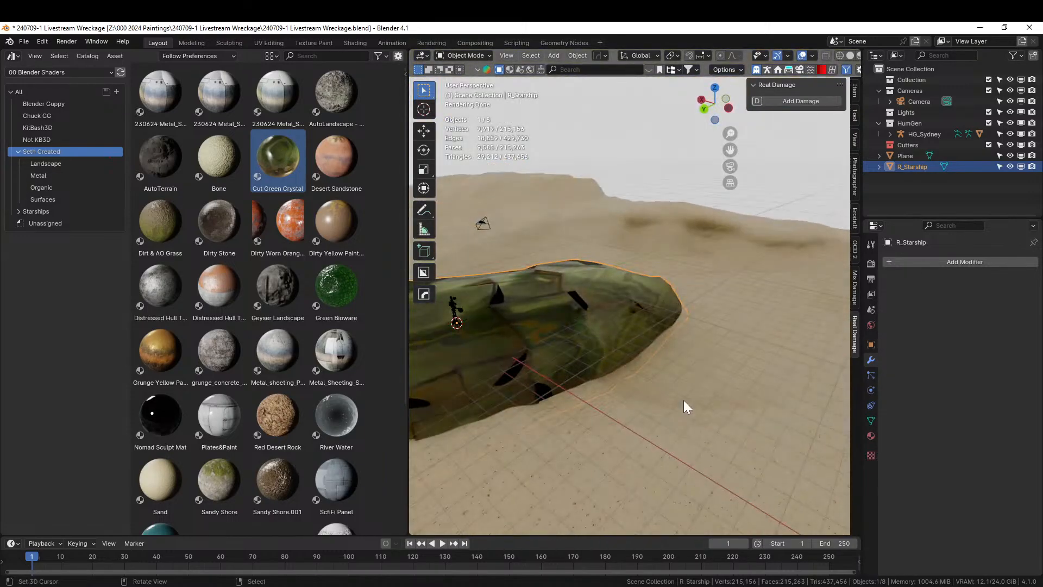
pyautogui.scroll(-3, 683, 400)
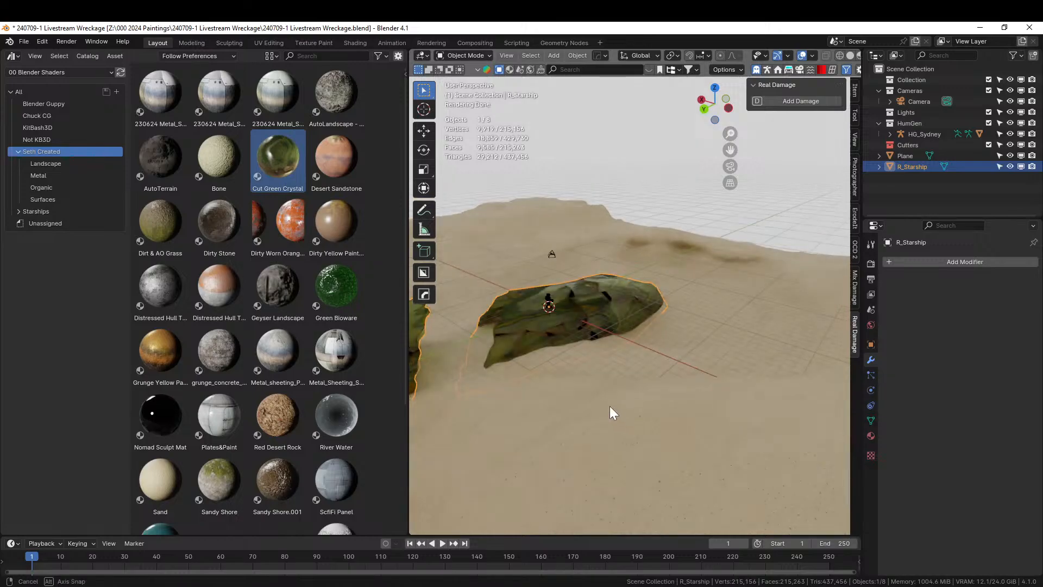
pyautogui.moveTo(614, 406); pyautogui.dragTo(598, 405, button='middle')
# Step: Duplicate the Asset Browser into a separate window moved off this screen, and close the original browser area
pyautogui.rightClick(135, 60)
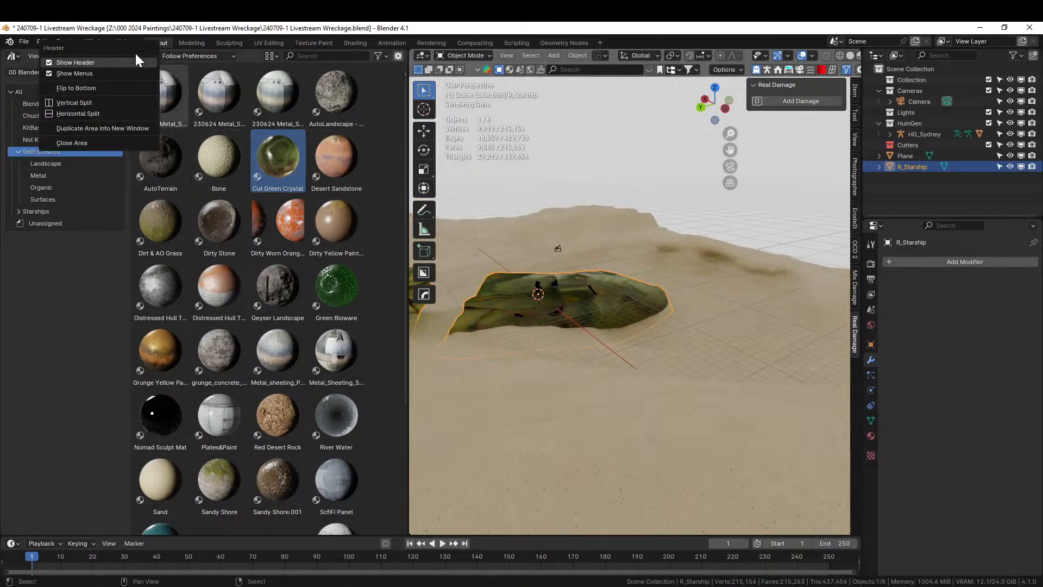
pyautogui.click(109, 129)
pyautogui.moveTo(92, 40); pyautogui.dragTo(488, 0)
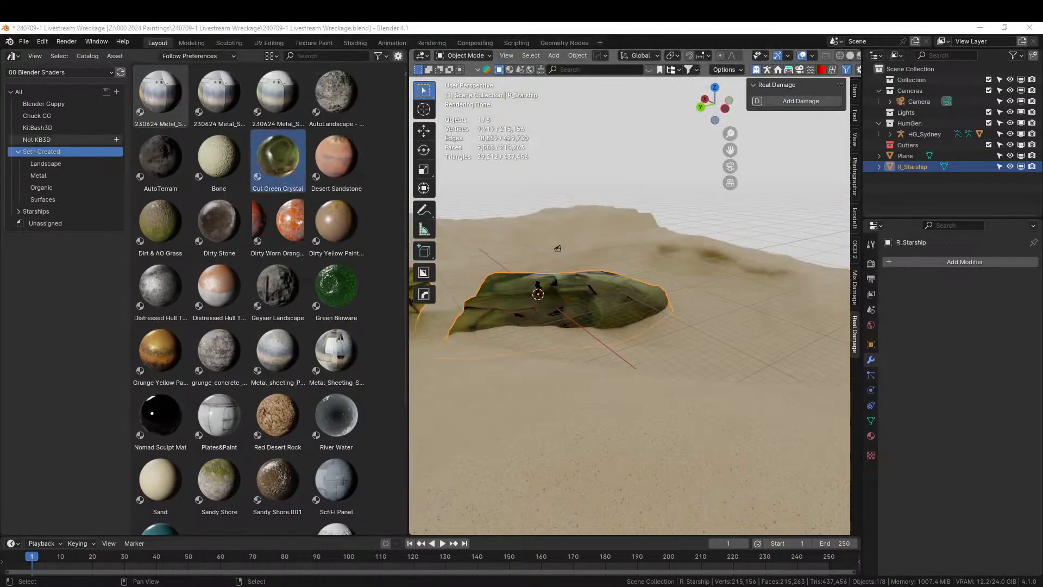
pyautogui.rightClick(135, 61)
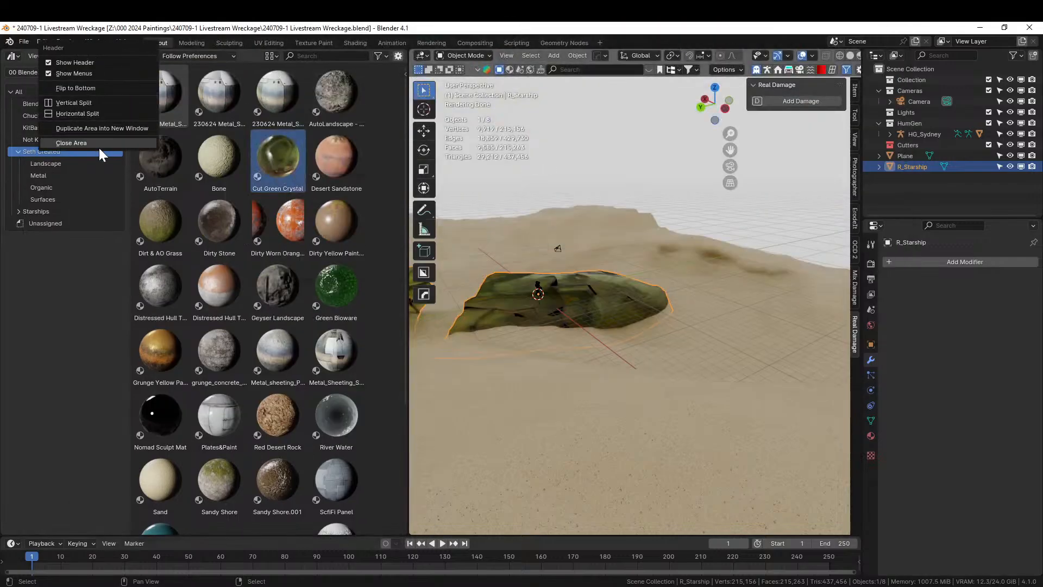
pyautogui.click(71, 143)
# Step: Inspect the rendered hull break, return to Solid shading, and put the terrain plane into Sculpt Mode
pyautogui.moveTo(520, 389); pyautogui.dragTo(370, 452, button='middle')
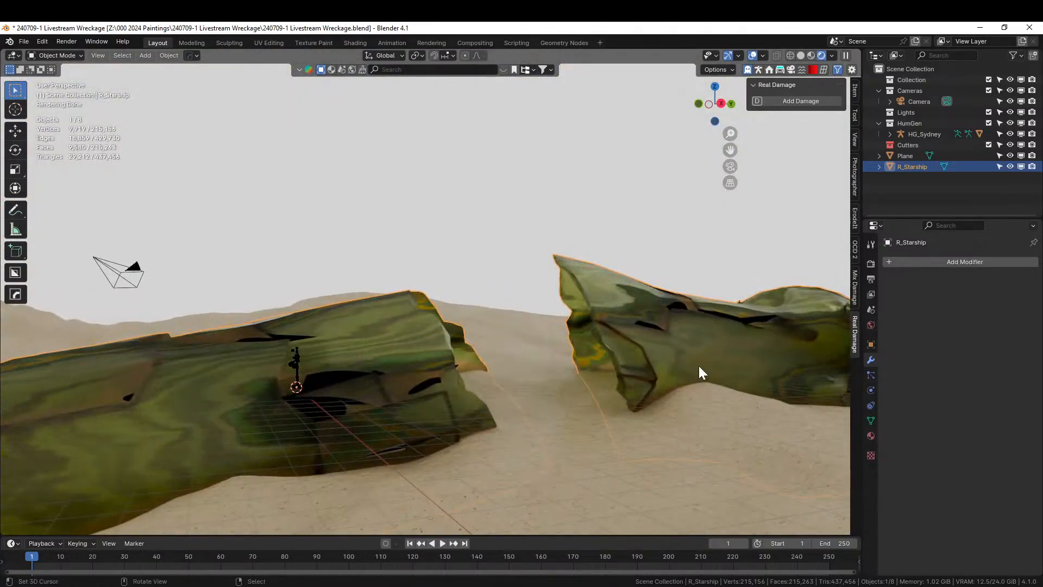
pyautogui.moveTo(556, 255); pyautogui.dragTo(379, 256, button='middle')
pyautogui.scroll(3, 559, 246)
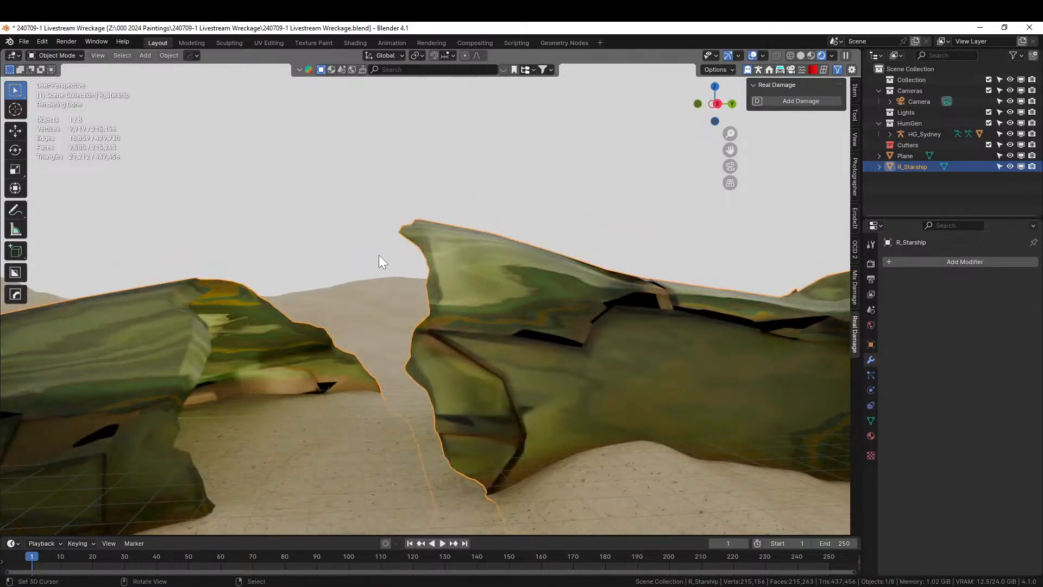
pyautogui.moveTo(365, 272); pyautogui.dragTo(581, 440, button='middle')
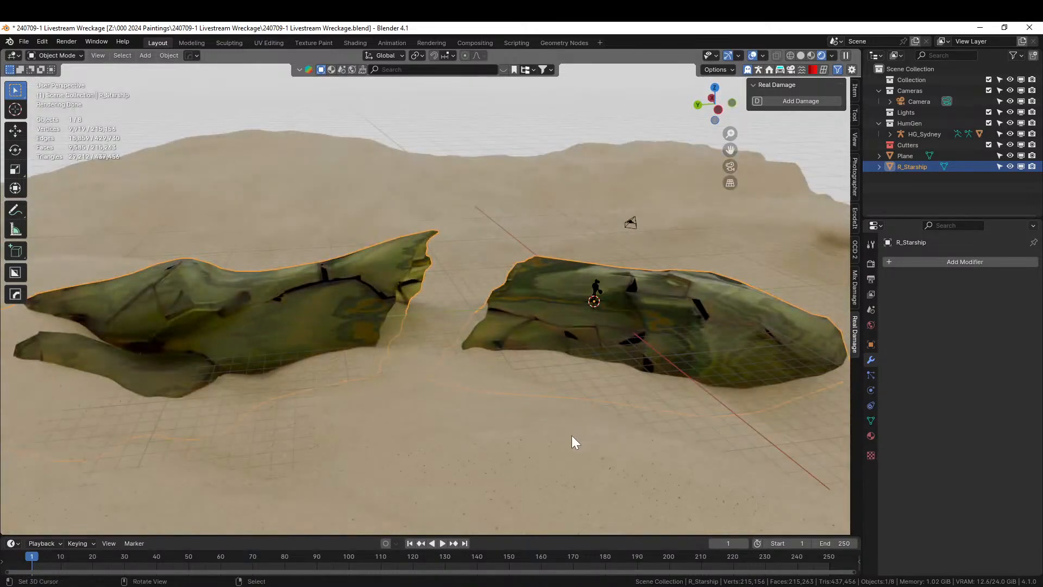
pyautogui.rightClick(335, 183)
pyautogui.press('z')
pyautogui.press('6')
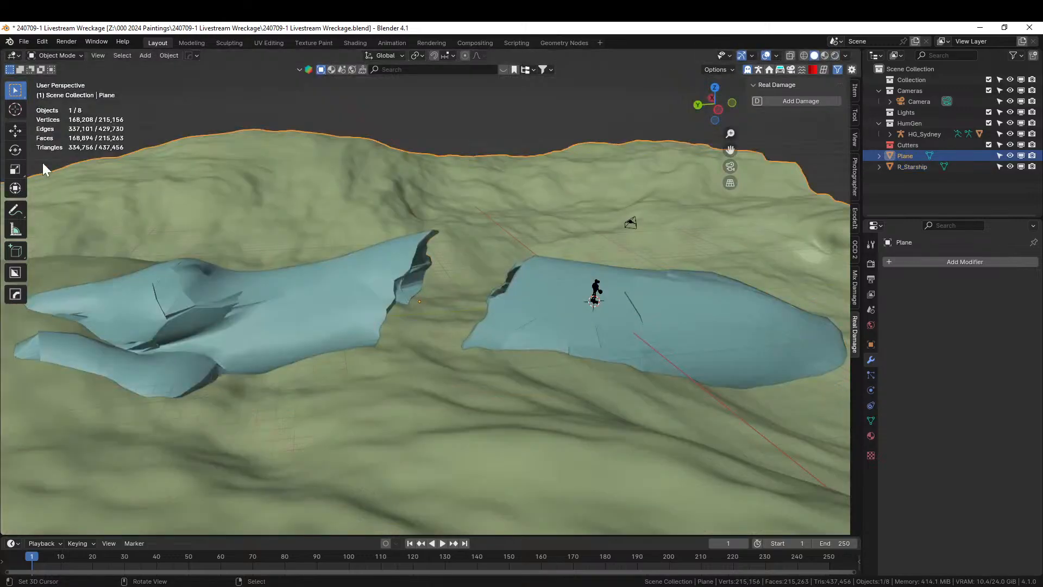
pyautogui.click(58, 56)
pyautogui.click(70, 92)
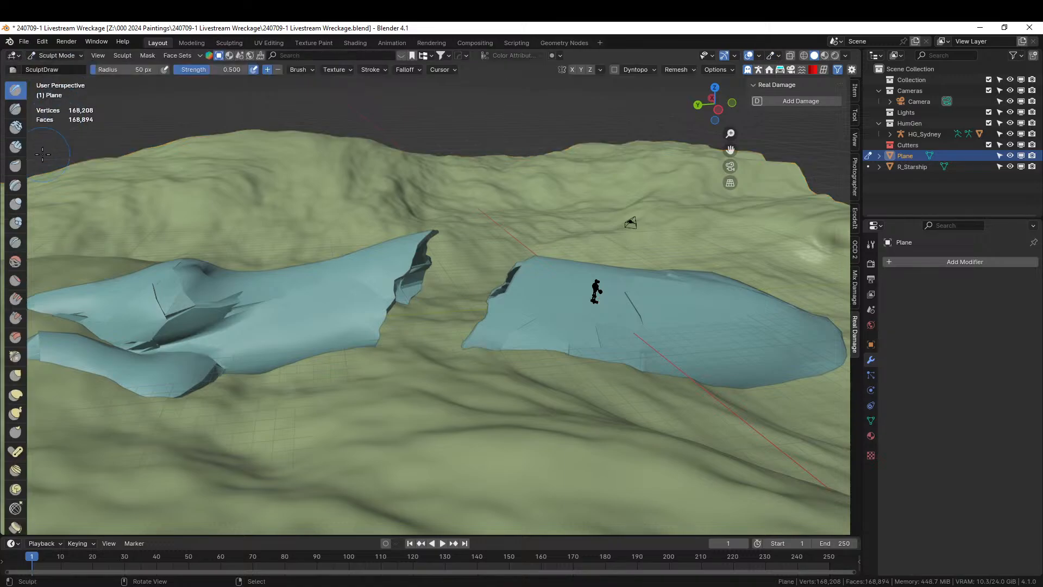
# Step: Build up the ground with Draw brush strokes along the lower hull edges on both sides of the break
pyautogui.scroll(3, 446, 375)
pyautogui.moveTo(549, 383); pyautogui.dragTo(573, 386)
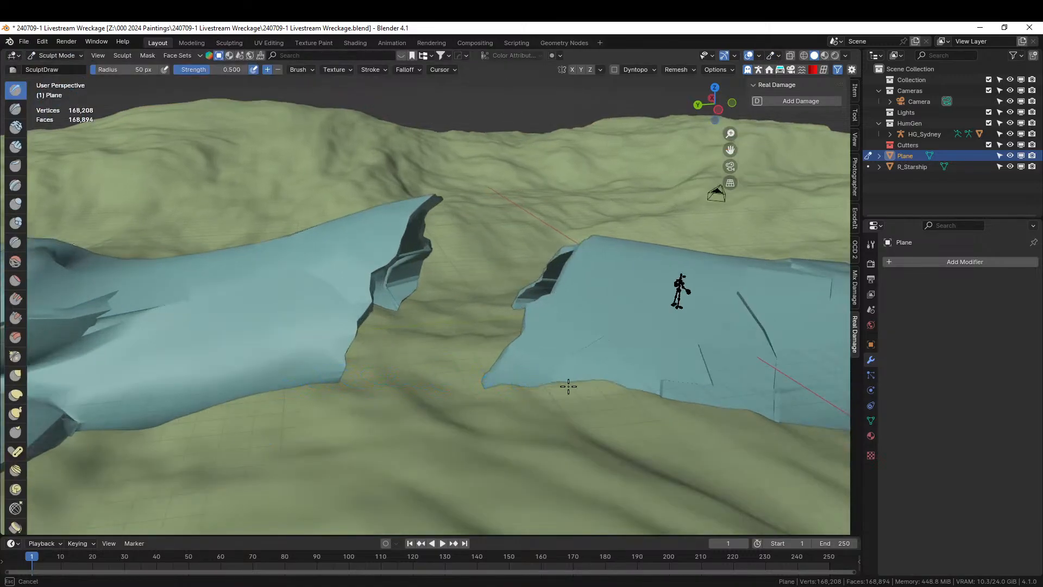
pyautogui.moveTo(554, 390); pyautogui.dragTo(482, 391)
pyautogui.moveTo(331, 378); pyautogui.dragTo(58, 426)
pyautogui.moveTo(164, 407); pyautogui.dragTo(256, 384)
# Step: Sculpt more raised ground around the tail fin and along the front hull section's near edge with the Draw brush
pyautogui.scroll(-2, 234, 396)
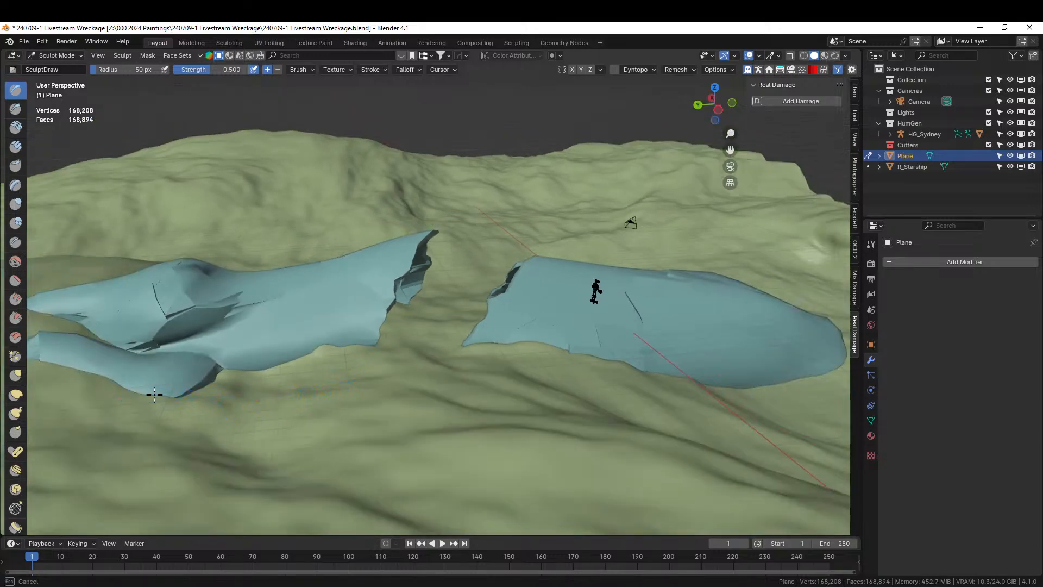
pyautogui.keyDown('shift'); pyautogui.moveTo(557, 425); pyautogui.dragTo(298, 393, button='middle'); pyautogui.keyUp('shift')
pyautogui.moveTo(411, 384); pyautogui.dragTo(475, 391)
pyautogui.moveTo(563, 404)
pyautogui.mouseDown()
pyautogui.moveTo(547, 424)
pyautogui.moveTo(624, 424)
pyautogui.moveTo(698, 402)
pyautogui.mouseUp()
# Step: Sculpt raised ground around the starship's nose and along the far side of the front section with the Draw brush
pyautogui.moveTo(698, 402); pyautogui.dragTo(595, 411, button='middle')
pyautogui.keyDown('shift'); pyautogui.moveTo(596, 411); pyautogui.dragTo(382, 318, button='middle'); pyautogui.keyUp('shift')
pyautogui.moveTo(333, 434); pyautogui.dragTo(417, 437)
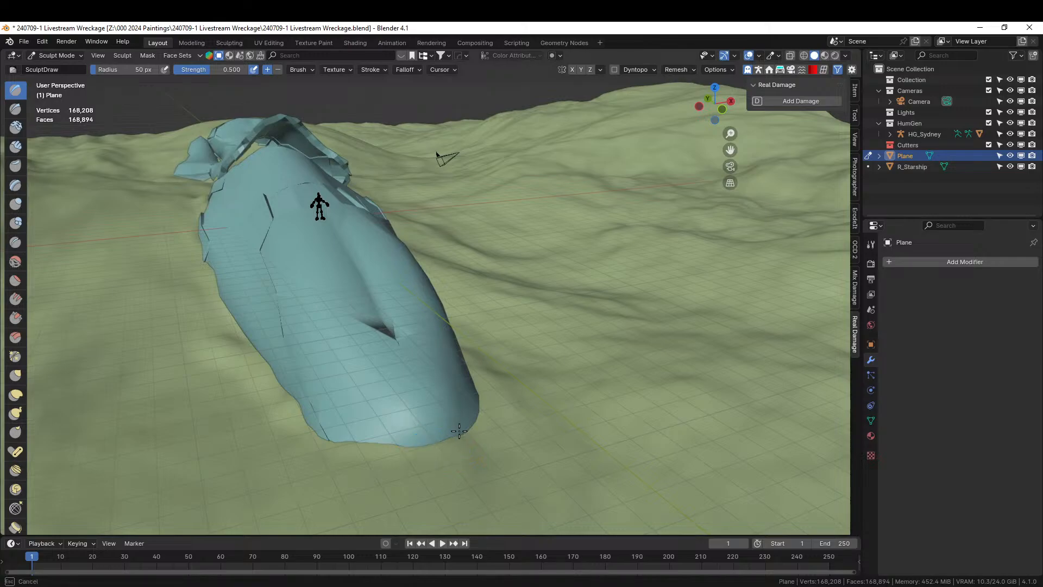
pyautogui.moveTo(500, 412)
pyautogui.mouseDown(button='middle')
pyautogui.moveTo(459, 439)
pyautogui.moveTo(414, 447)
pyautogui.mouseUp(button='middle')
pyautogui.moveTo(297, 414)
pyautogui.mouseDown()
pyautogui.moveTo(436, 274)
pyautogui.moveTo(396, 319)
pyautogui.mouseUp()
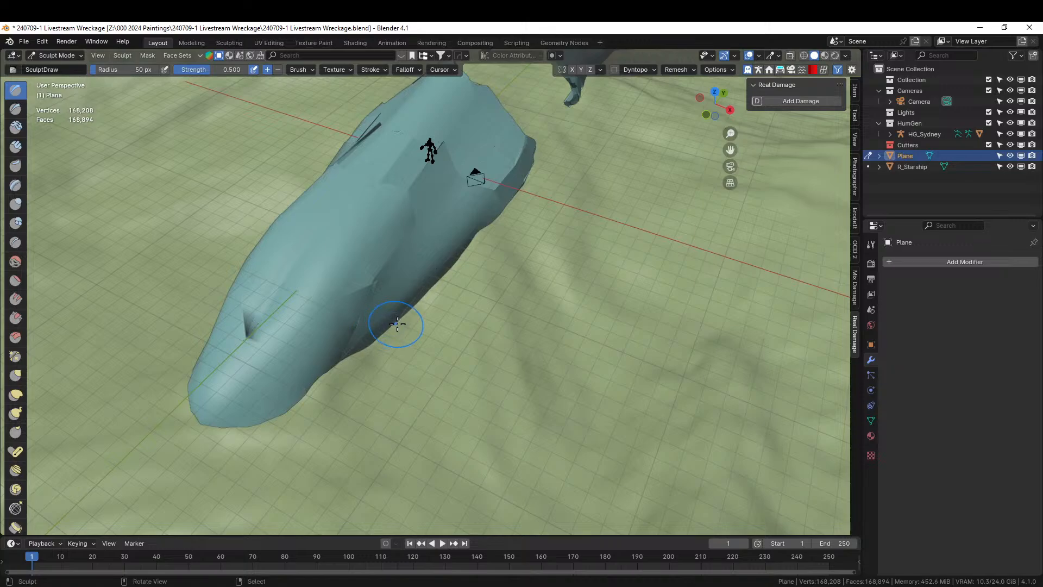
# Step: Sculpt raised ground along the front hull section's near edge and around the rear section's tail with the Draw brush
pyautogui.moveTo(429, 351)
pyautogui.mouseDown(button='middle')
pyautogui.moveTo(442, 360)
pyautogui.moveTo(460, 304)
pyautogui.mouseUp(button='middle')
pyautogui.moveTo(414, 302); pyautogui.dragTo(565, 247)
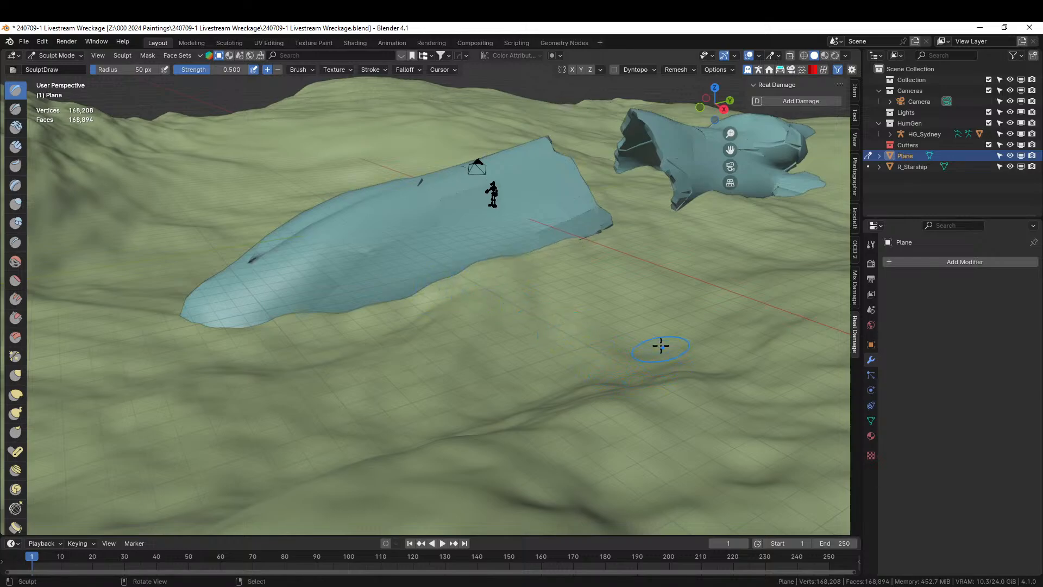
pyautogui.moveTo(633, 331); pyautogui.dragTo(419, 500, button='middle')
pyautogui.moveTo(517, 347)
pyautogui.mouseDown()
pyautogui.moveTo(545, 326)
pyautogui.moveTo(639, 322)
pyautogui.moveTo(662, 307)
pyautogui.mouseUp()
pyautogui.moveTo(664, 370)
pyautogui.mouseDown(button='middle')
pyautogui.moveTo(665, 393)
pyautogui.moveTo(608, 411)
pyautogui.mouseUp(button='middle')
pyautogui.moveTo(682, 437); pyautogui.dragTo(533, 414)
pyautogui.moveTo(670, 454)
pyautogui.keyDown('shift'); pyautogui.mouseDown(button='middle')
pyautogui.moveTo(374, 428)
pyautogui.moveTo(330, 441)
pyautogui.mouseUp(button='middle'); pyautogui.keyUp('shift')
pyautogui.moveTo(510, 407)
pyautogui.mouseDown()
pyautogui.moveTo(493, 399)
pyautogui.moveTo(553, 366)
pyautogui.moveTo(649, 339)
pyautogui.mouseUp()
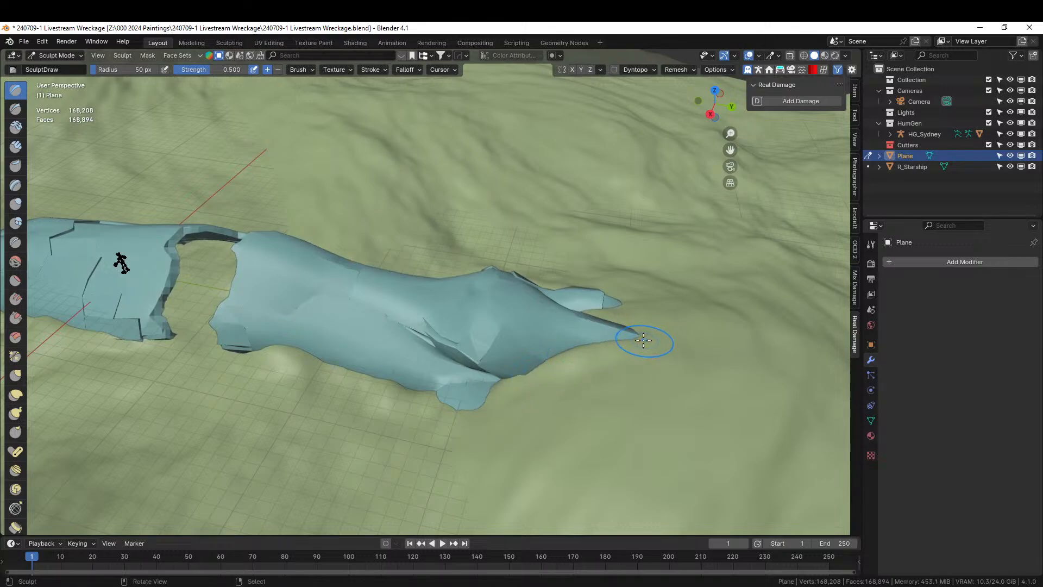
# Step: Build up mounds in the gap between the two hull sections and beside their broken edges with the Draw brush
pyautogui.moveTo(254, 351)
pyautogui.mouseDown()
pyautogui.moveTo(215, 343)
pyautogui.moveTo(326, 371)
pyautogui.moveTo(312, 356)
pyautogui.moveTo(379, 382)
pyautogui.moveTo(233, 342)
pyautogui.moveTo(398, 445)
pyautogui.mouseUp()
pyautogui.moveTo(398, 445)
pyautogui.mouseDown(button='middle')
pyautogui.moveTo(546, 436)
pyautogui.moveTo(472, 426)
pyautogui.moveTo(554, 391)
pyautogui.moveTo(625, 400)
pyautogui.mouseUp(button='middle')
pyautogui.moveTo(540, 419)
pyautogui.mouseDown(button='middle')
pyautogui.moveTo(619, 436)
pyautogui.moveTo(679, 433)
pyautogui.moveTo(535, 434)
pyautogui.moveTo(601, 443)
pyautogui.moveTo(459, 379)
pyautogui.mouseUp(button='middle')
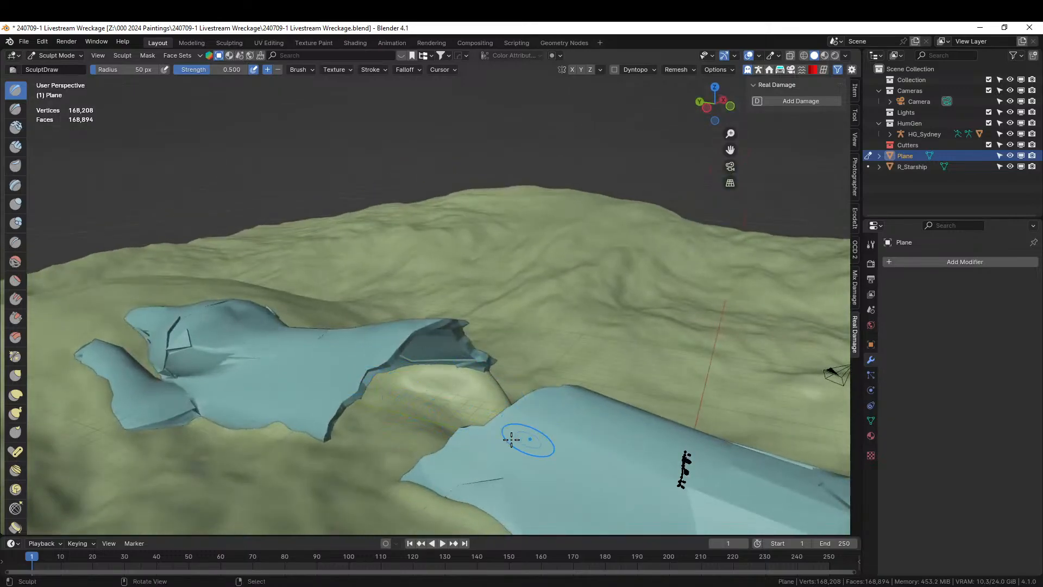
pyautogui.moveTo(659, 378); pyautogui.dragTo(327, 357, button='middle')
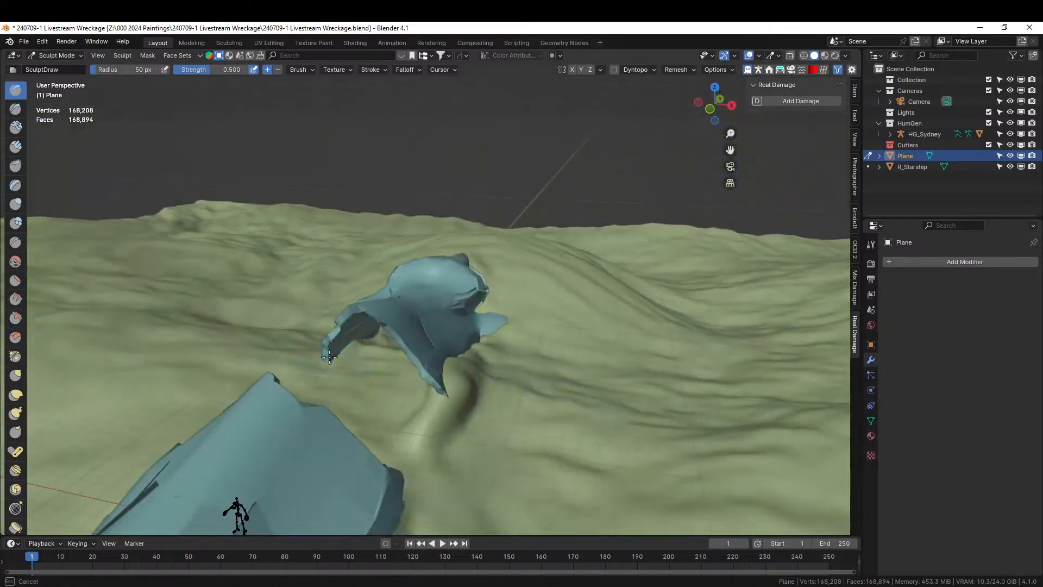
pyautogui.moveTo(563, 426)
pyautogui.mouseDown(button='middle')
pyautogui.moveTo(456, 440)
pyautogui.moveTo(499, 415)
pyautogui.mouseUp(button='middle')
pyautogui.moveTo(316, 360); pyautogui.dragTo(357, 361)
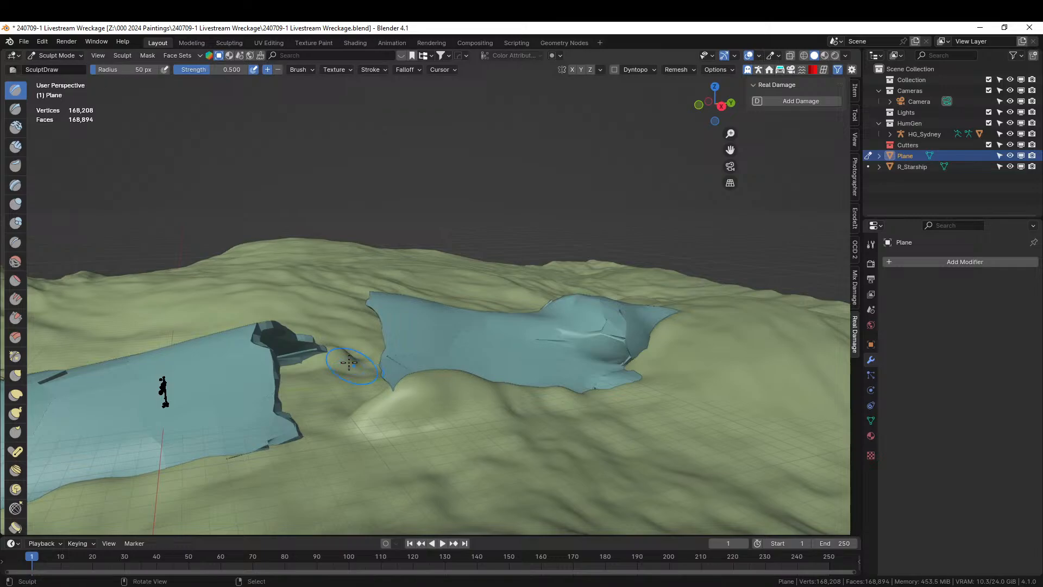
pyautogui.moveTo(288, 446)
pyautogui.mouseDown()
pyautogui.moveTo(242, 451)
pyautogui.moveTo(279, 425)
pyautogui.moveTo(335, 418)
pyautogui.mouseUp()
pyautogui.moveTo(565, 447); pyautogui.dragTo(478, 449, button='middle')
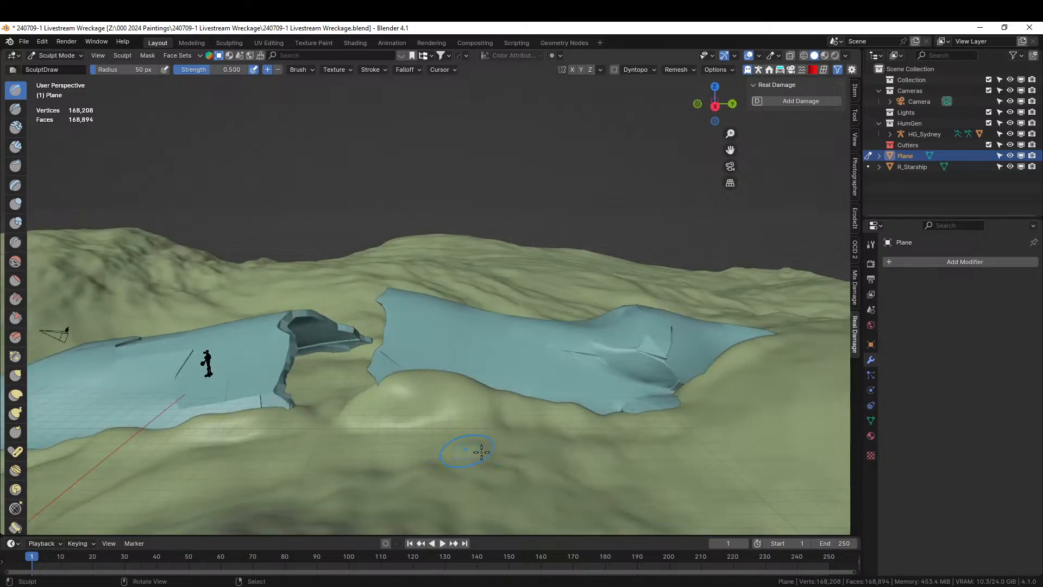
# Step: Smooth and touch up the mound beside the rear section's broken edge, and save the file
pyautogui.moveTo(479, 412)
pyautogui.keyDown('shift'); pyautogui.mouseDown()
pyautogui.moveTo(549, 410)
pyautogui.moveTo(375, 396)
pyautogui.moveTo(416, 372)
pyautogui.moveTo(489, 380)
pyautogui.moveTo(409, 357)
pyautogui.mouseUp(); pyautogui.keyUp('shift')
pyautogui.moveTo(488, 466)
pyautogui.mouseDown(button='middle')
pyautogui.moveTo(432, 463)
pyautogui.moveTo(589, 478)
pyautogui.moveTo(652, 450)
pyautogui.moveTo(675, 473)
pyautogui.moveTo(730, 467)
pyautogui.moveTo(717, 477)
pyautogui.moveTo(647, 437)
pyautogui.moveTo(564, 417)
pyautogui.mouseUp(button='middle')
pyautogui.moveTo(565, 416)
pyautogui.mouseDown()
pyautogui.moveTo(579, 397)
pyautogui.moveTo(494, 410)
pyautogui.moveTo(636, 376)
pyautogui.moveTo(473, 412)
pyautogui.moveTo(601, 380)
pyautogui.moveTo(571, 393)
pyautogui.mouseUp()
pyautogui.moveTo(549, 448)
pyautogui.mouseDown(button='middle')
pyautogui.moveTo(633, 444)
pyautogui.moveTo(610, 433)
pyautogui.moveTo(550, 450)
pyautogui.moveTo(538, 436)
pyautogui.mouseUp(button='middle')
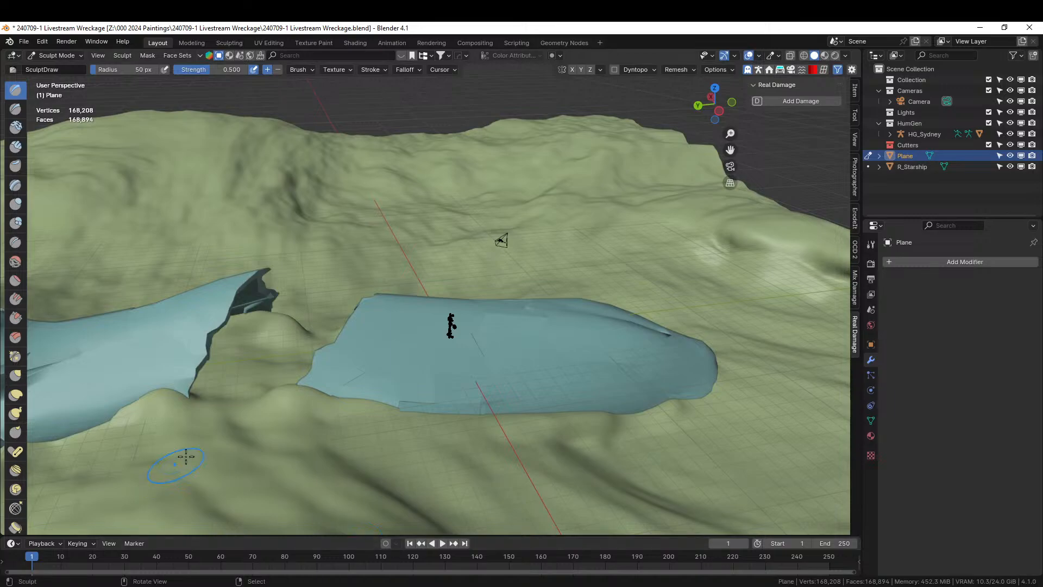
pyautogui.hotkey('ctrl', 's')
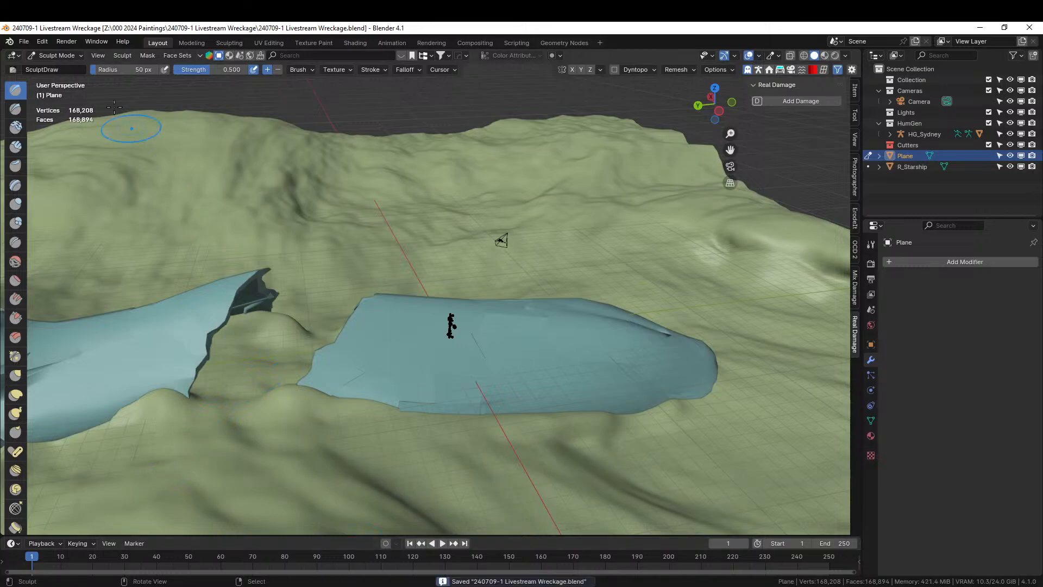
# Step: Return the terrain plane to Object Mode and review the wreckage and surrounding ground in Rendered shading
pyautogui.click(67, 55)
pyautogui.click(63, 67)
pyautogui.moveTo(550, 437)
pyautogui.mouseDown(button='middle')
pyautogui.moveTo(409, 403)
pyautogui.moveTo(512, 404)
pyautogui.moveTo(482, 425)
pyautogui.moveTo(519, 405)
pyautogui.moveTo(617, 411)
pyautogui.moveTo(674, 428)
pyautogui.moveTo(702, 415)
pyautogui.moveTo(690, 417)
pyautogui.mouseUp(button='middle')
pyautogui.scroll(5, 610, 425)
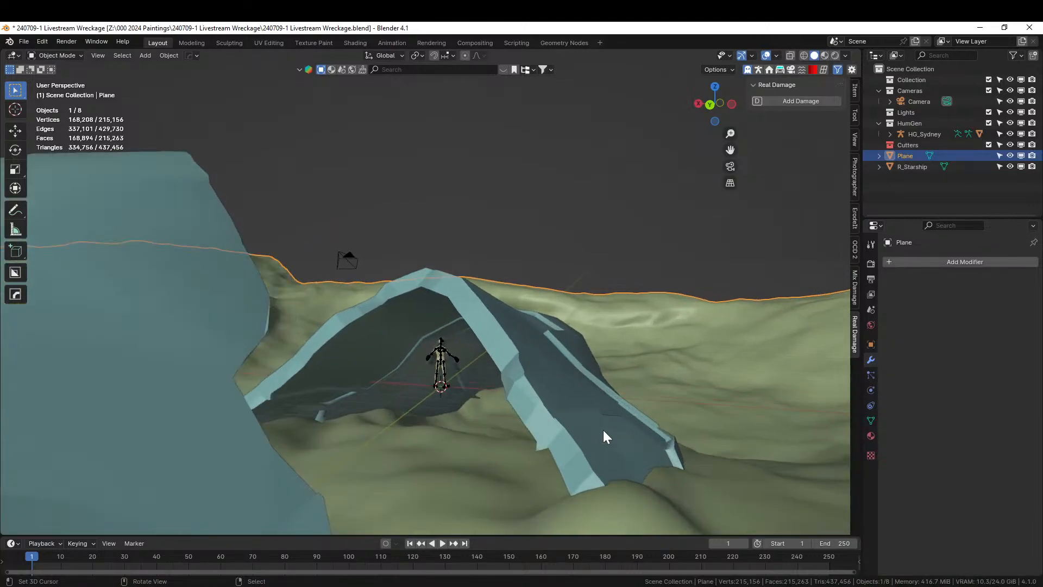
pyautogui.moveTo(533, 406); pyautogui.dragTo(367, 403, button='middle')
pyautogui.scroll(-4, 366, 399)
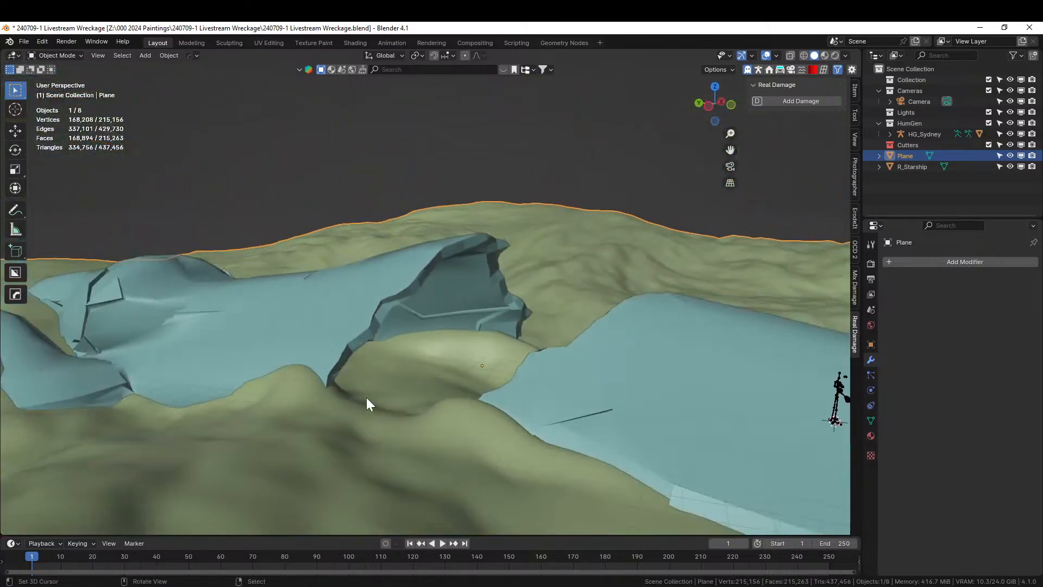
pyautogui.moveTo(531, 413); pyautogui.dragTo(567, 437, button='middle')
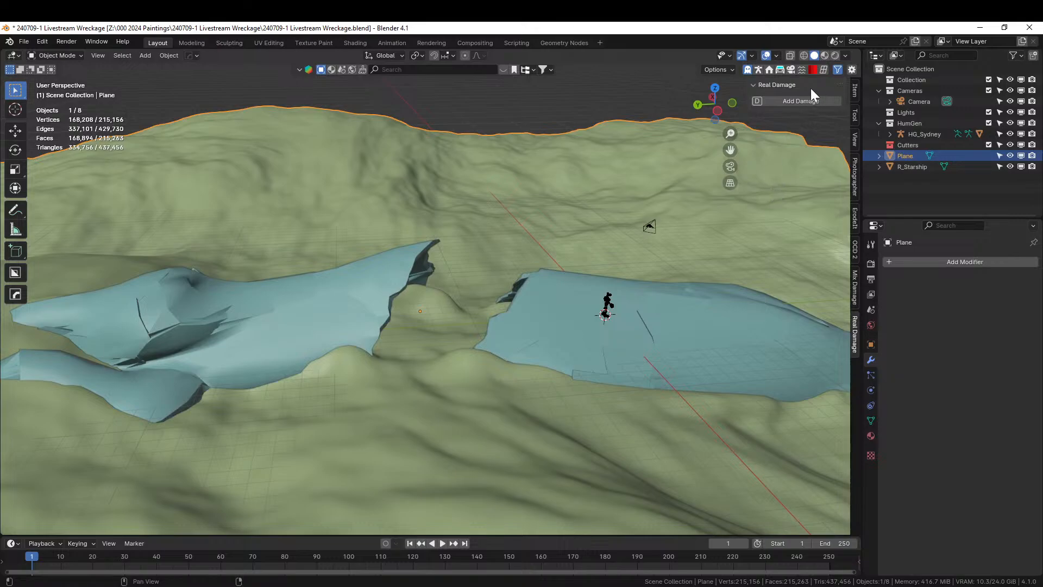
pyautogui.press('z')
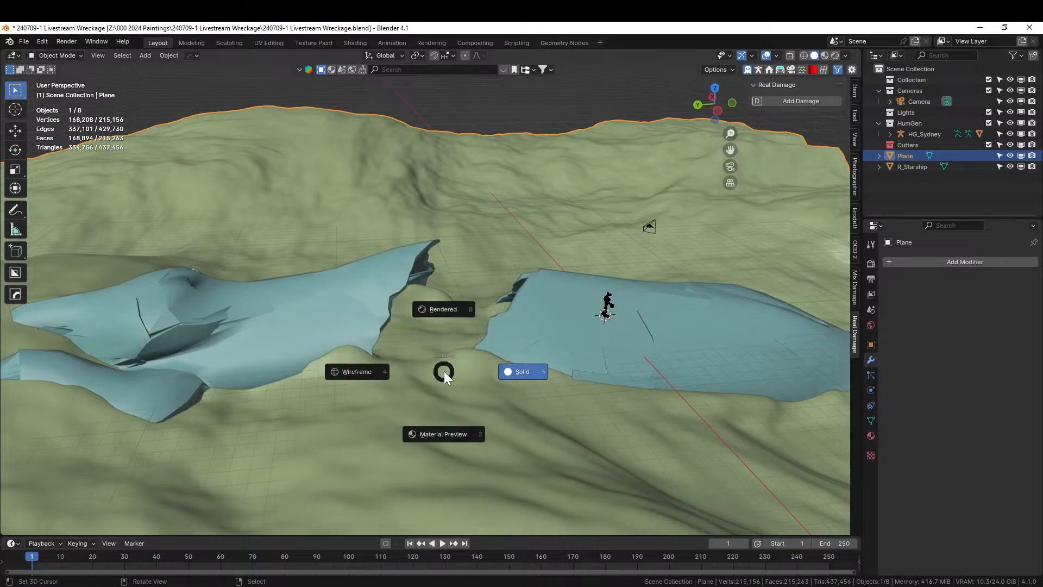
pyautogui.press('8')
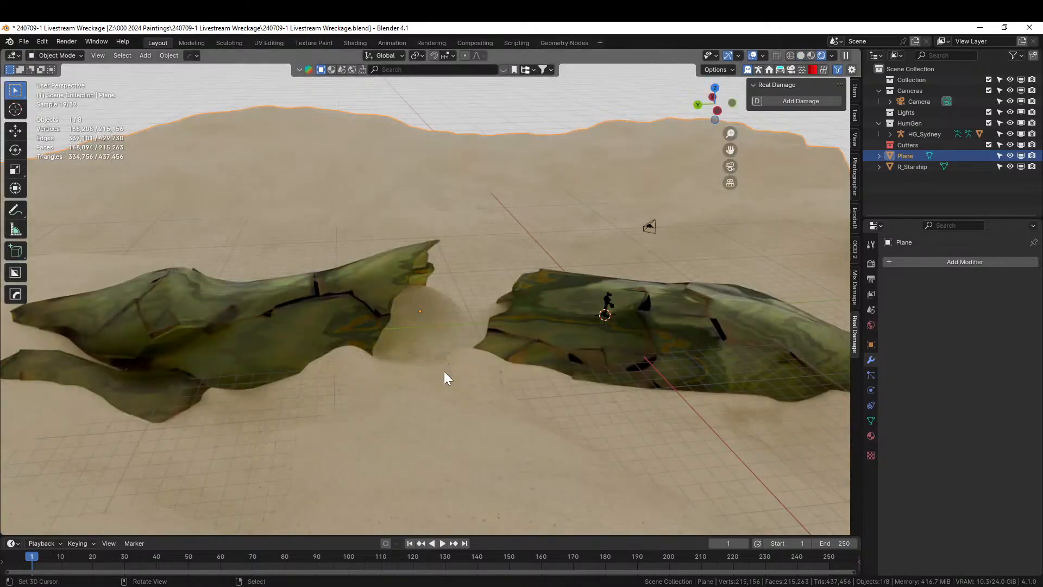
pyautogui.moveTo(427, 370); pyautogui.dragTo(461, 366, button='middle')
pyautogui.moveTo(363, 413); pyautogui.dragTo(332, 414, button='middle')
# Step: Select the starship, save the file, and return the viewport to Solid shading
pyautogui.click(318, 319)
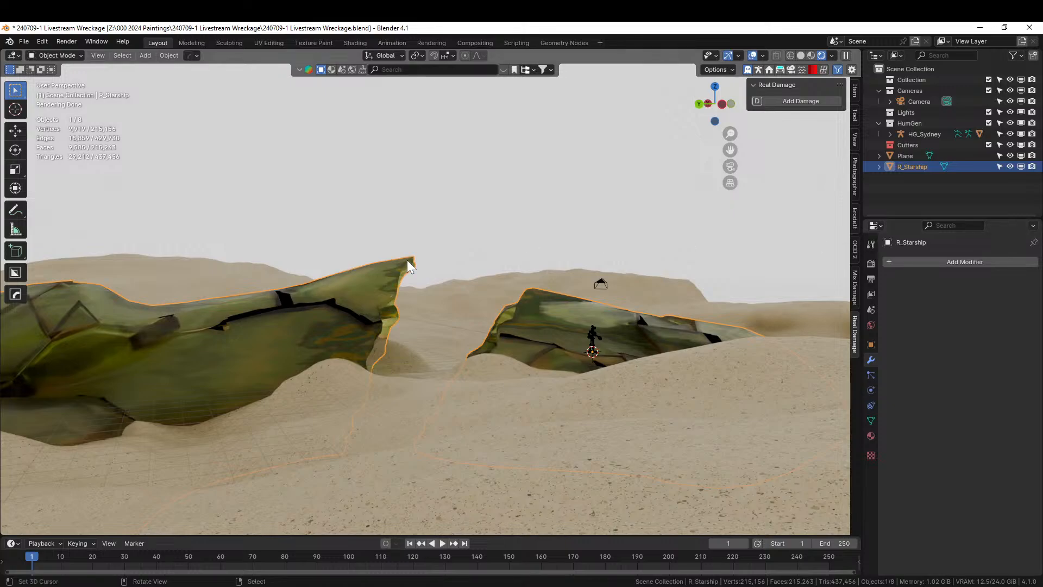
pyautogui.hotkey('ctrl', 's')
pyautogui.press('z')
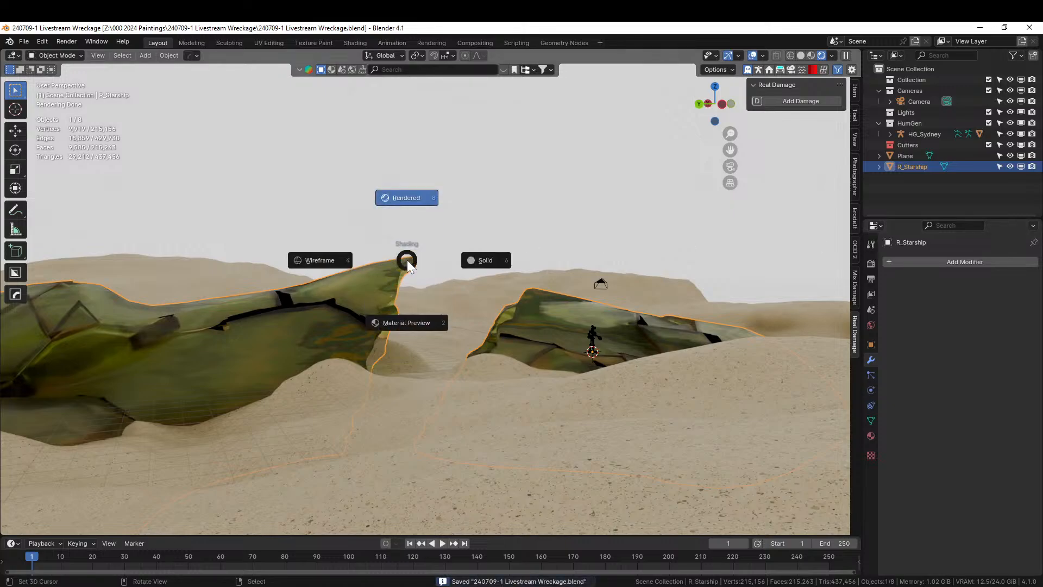
pyautogui.press('6')
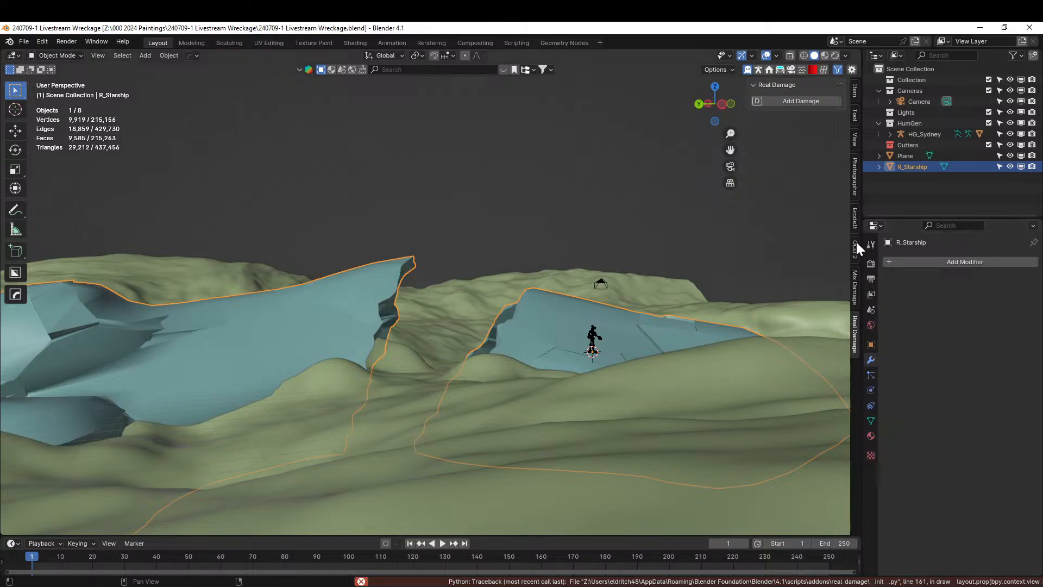
# Step: Add the Erode It effect to the starship and set its Resolution to 5
pyautogui.click(857, 215)
pyautogui.click(802, 213)
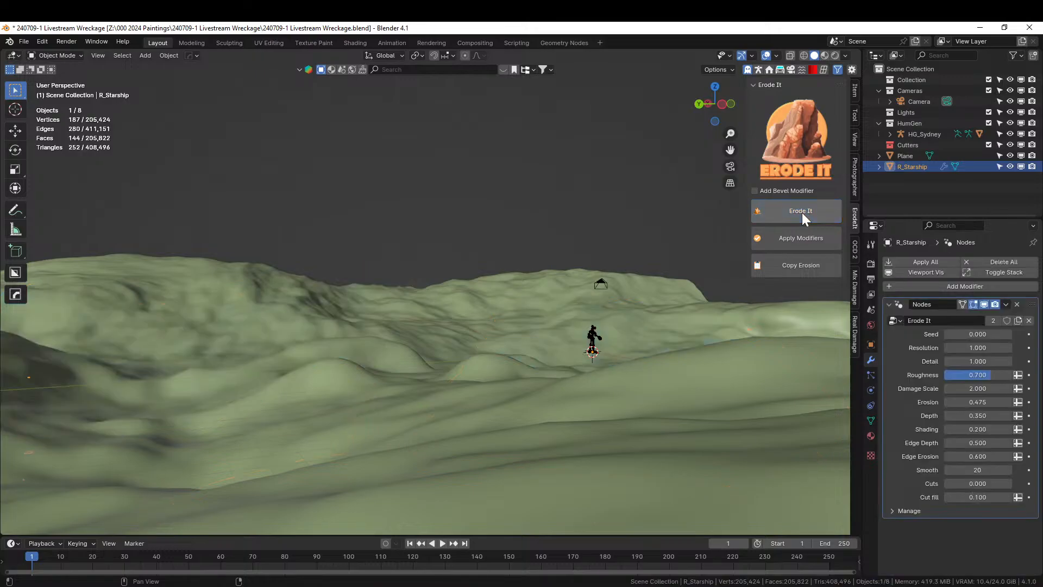
pyautogui.moveTo(513, 365); pyautogui.dragTo(539, 399, button='middle')
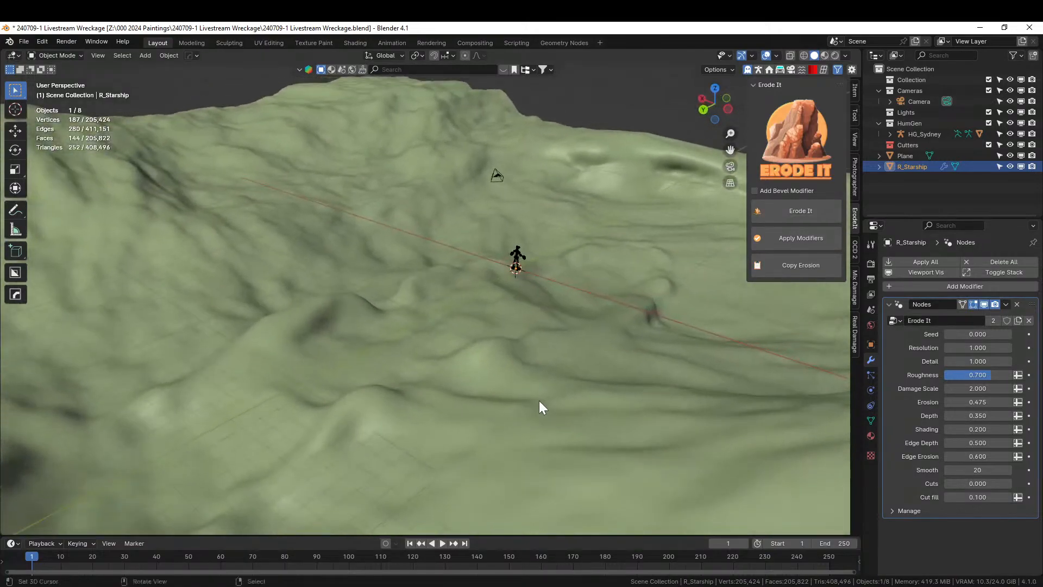
pyautogui.click(981, 346)
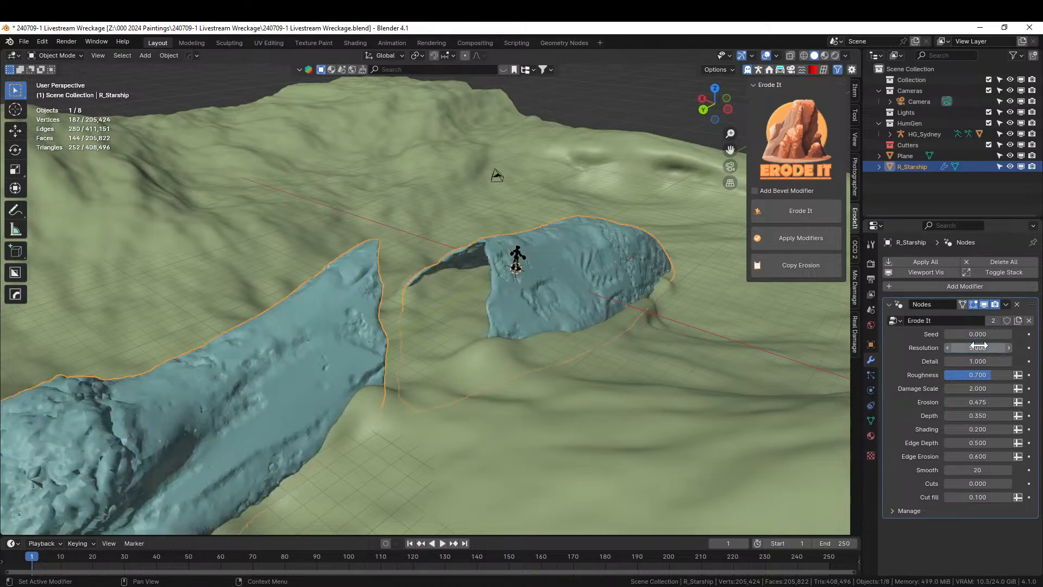
pyautogui.moveTo(487, 367); pyautogui.dragTo(519, 409, button='middle')
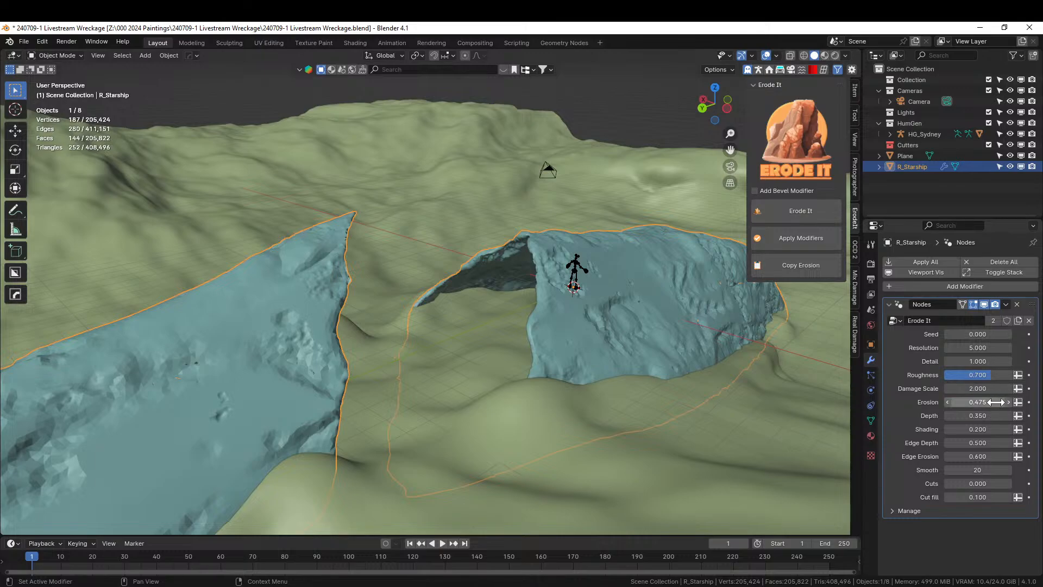
# Step: Set the starship's erosion Depth to 0.1, Edge Depth to 0.2 and Edge Erosion to 0.15
pyautogui.click(977, 415)
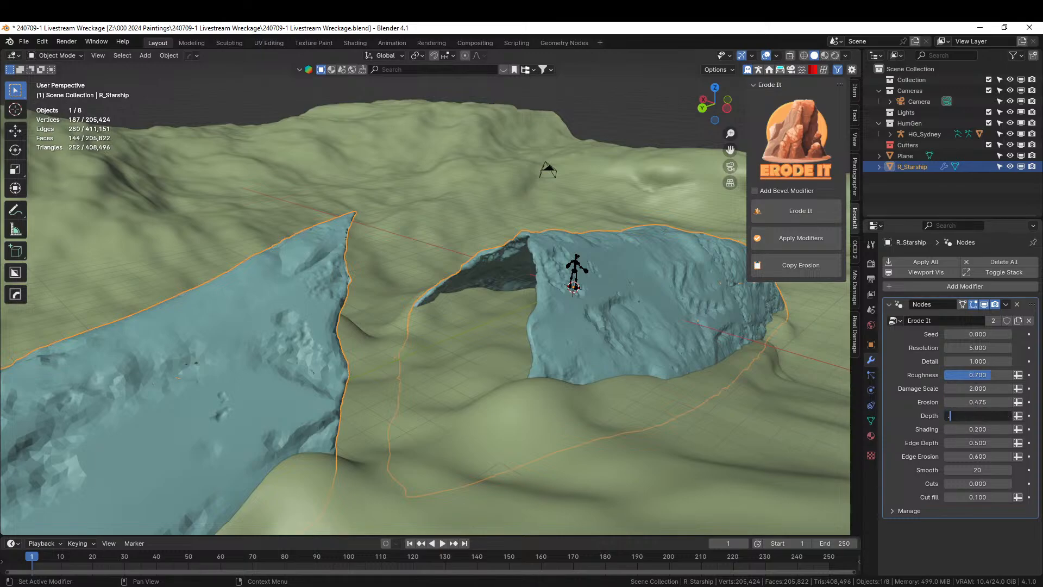
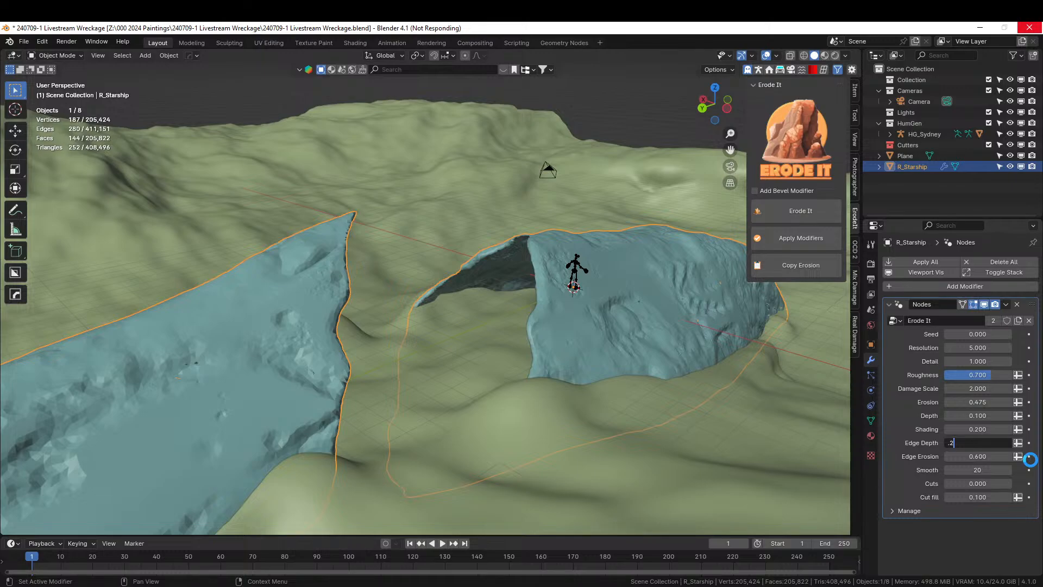
pyautogui.moveTo(828, 446); pyautogui.dragTo(603, 419, button='middle')
pyautogui.click(978, 456)
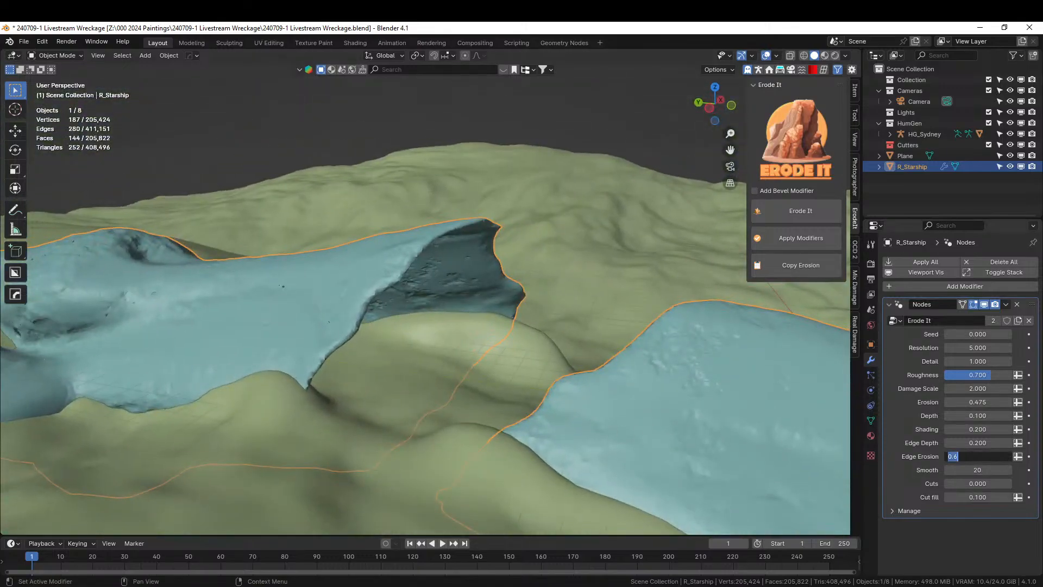
pyautogui.write('.15')
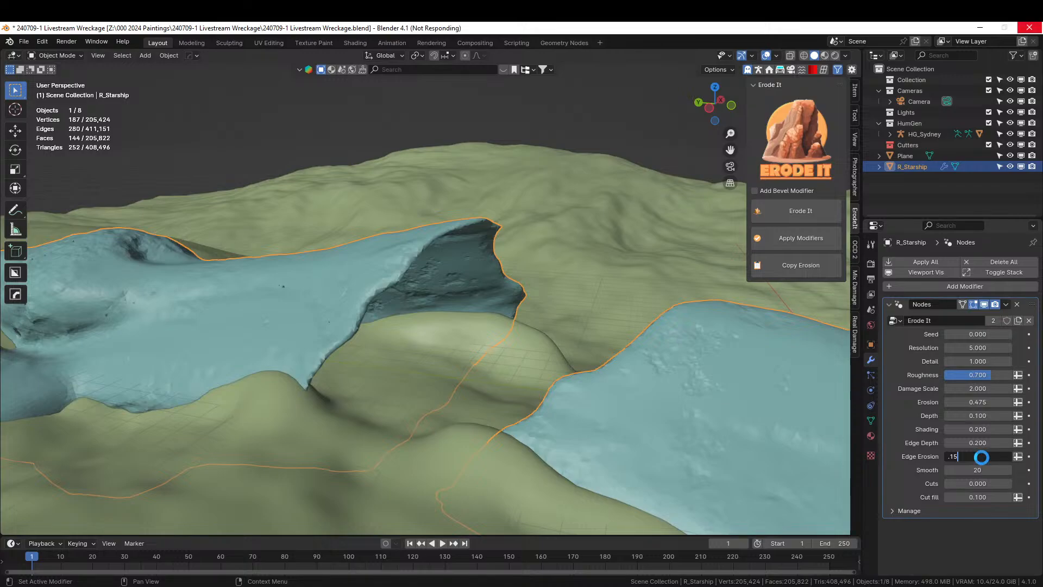
# Step: Set the starship erosion's Smooth value to 3 and its Edge Erosion to 0.4
pyautogui.moveTo(580, 331); pyautogui.dragTo(482, 430, button='middle')
pyautogui.click(977, 470)
pyautogui.write('3')
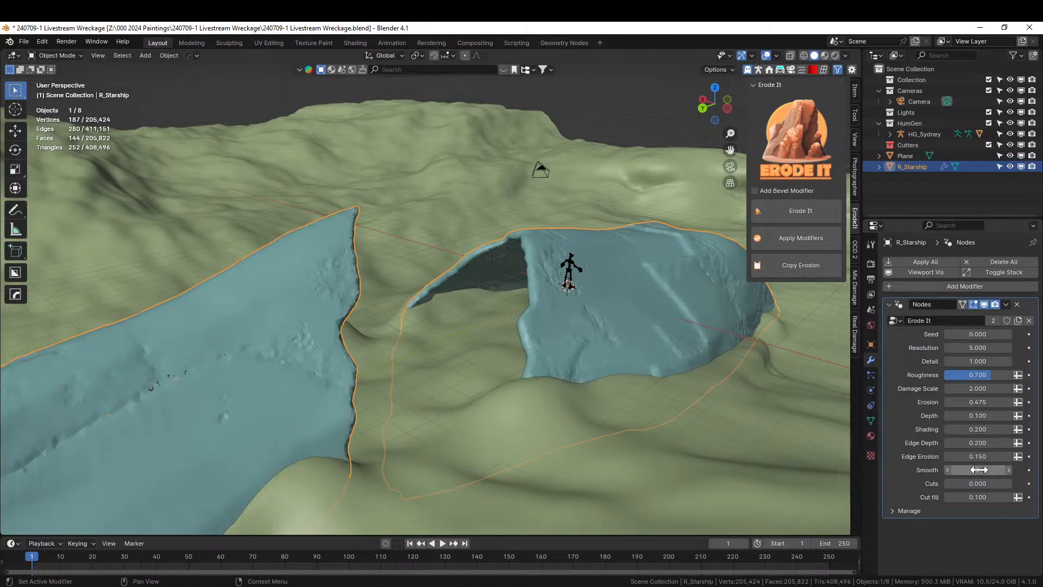
pyautogui.moveTo(350, 440); pyautogui.dragTo(255, 429, button='middle')
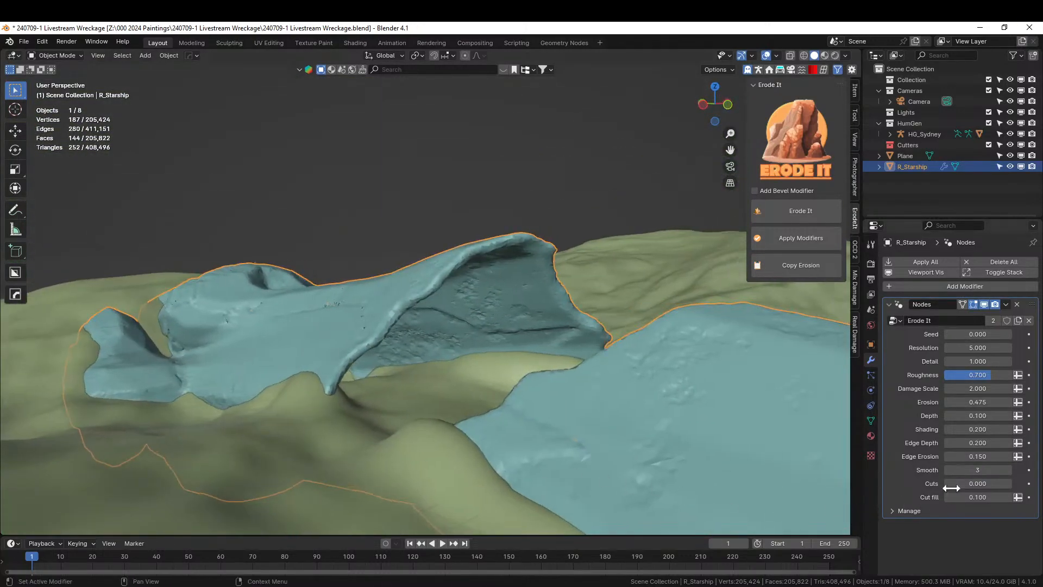
pyautogui.doubleClick(982, 456)
pyautogui.write('.')
pyautogui.press('Return')
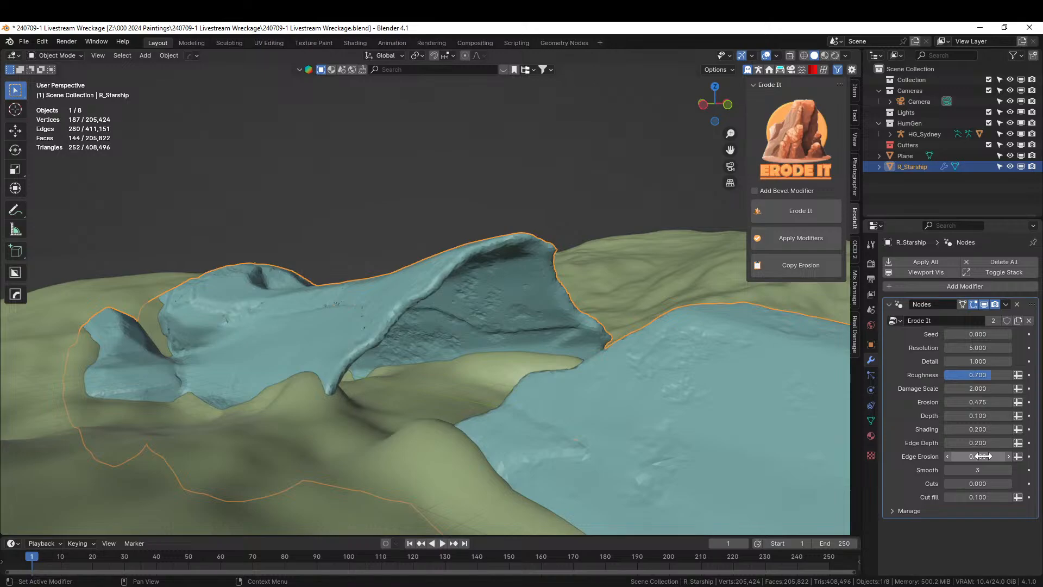
# Step: Set the erosion Resolution to 10 and apply the Erode It modifier to the starship
pyautogui.moveTo(280, 483); pyautogui.dragTo(821, 471, button='middle')
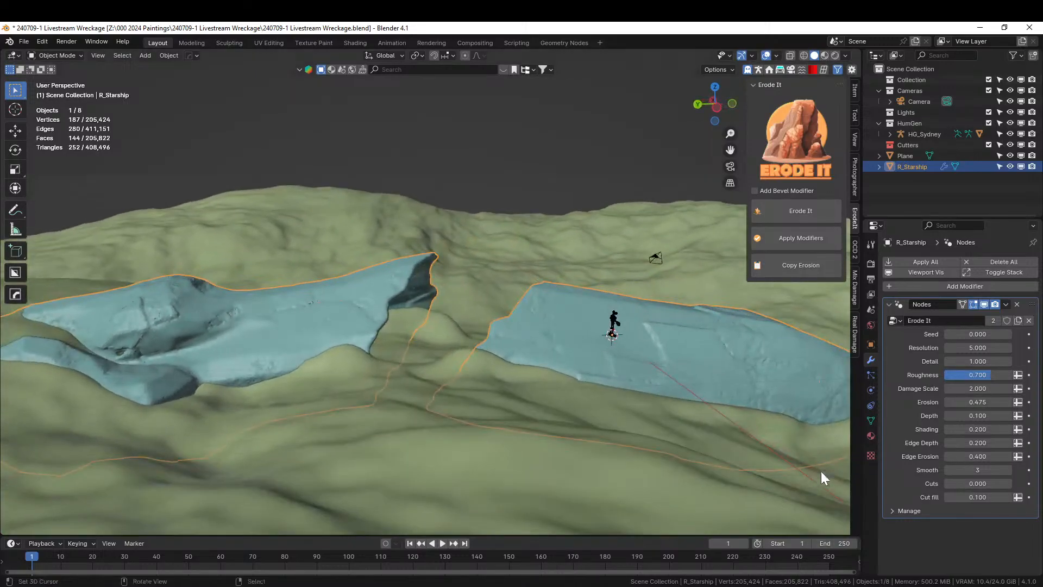
pyautogui.click(977, 347)
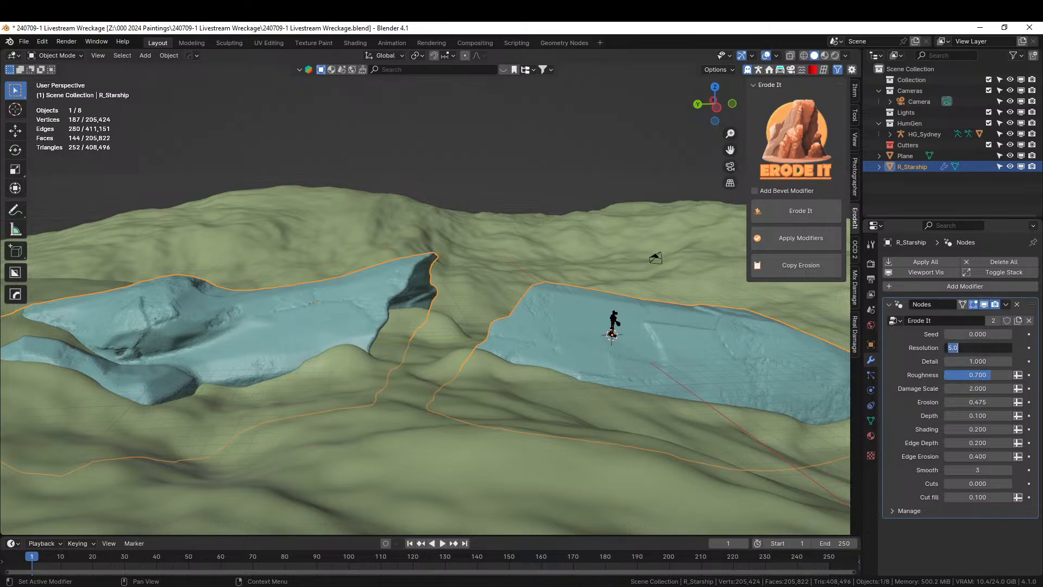
pyautogui.write('10')
pyautogui.press('Return')
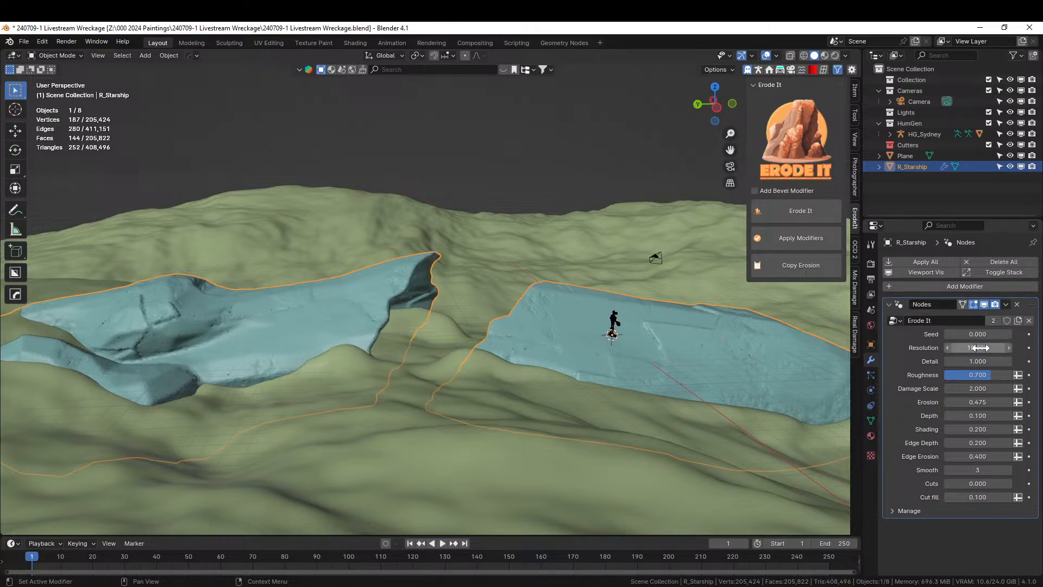
pyautogui.moveTo(163, 461); pyautogui.dragTo(305, 419, button='middle')
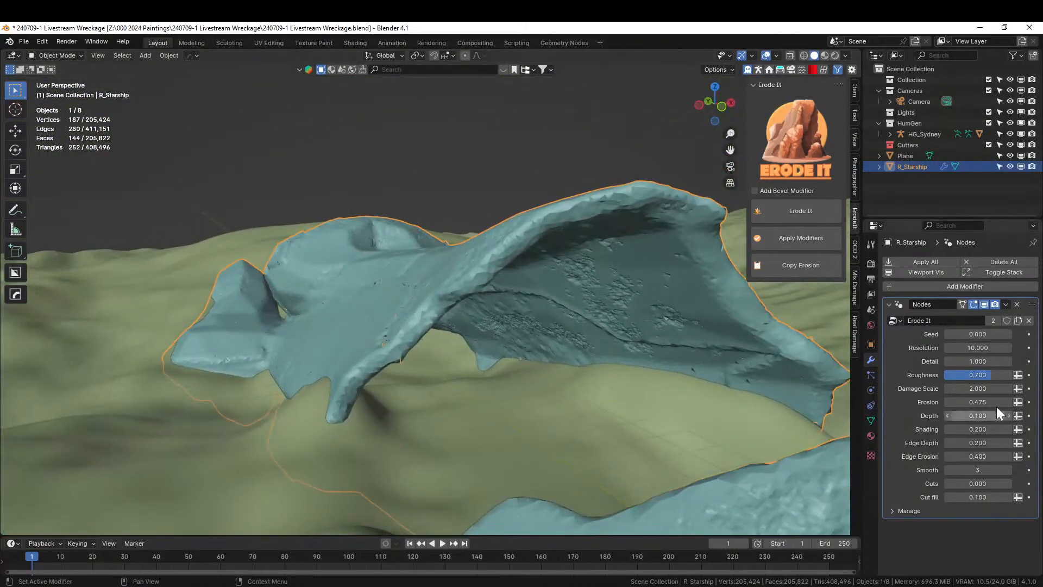
pyautogui.click(792, 238)
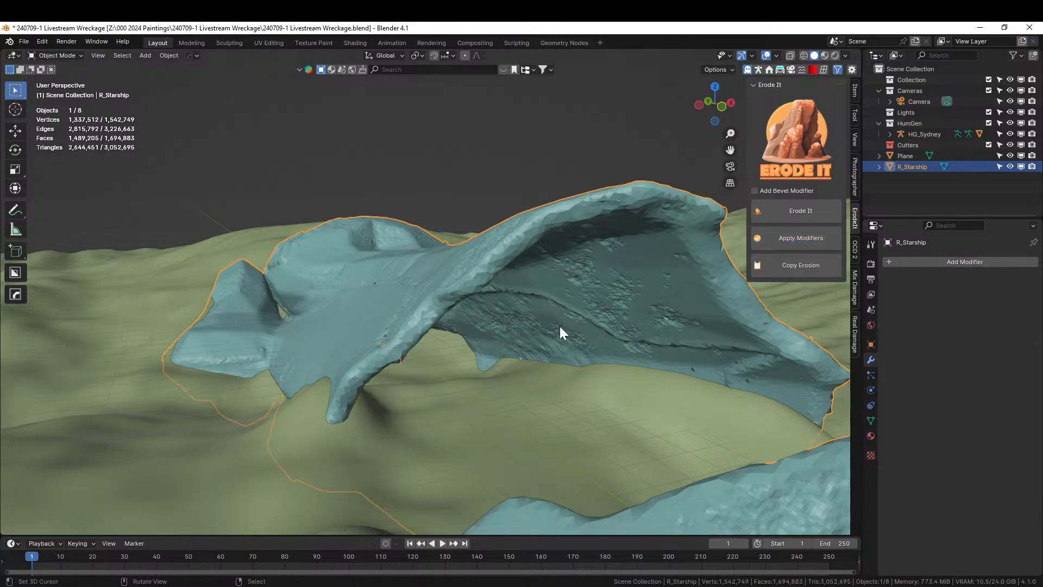
# Step: Examine the eroded hull break in Rendered shading and select the terrain plane
pyautogui.moveTo(483, 341); pyautogui.dragTo(527, 325, button='middle')
pyautogui.press('z')
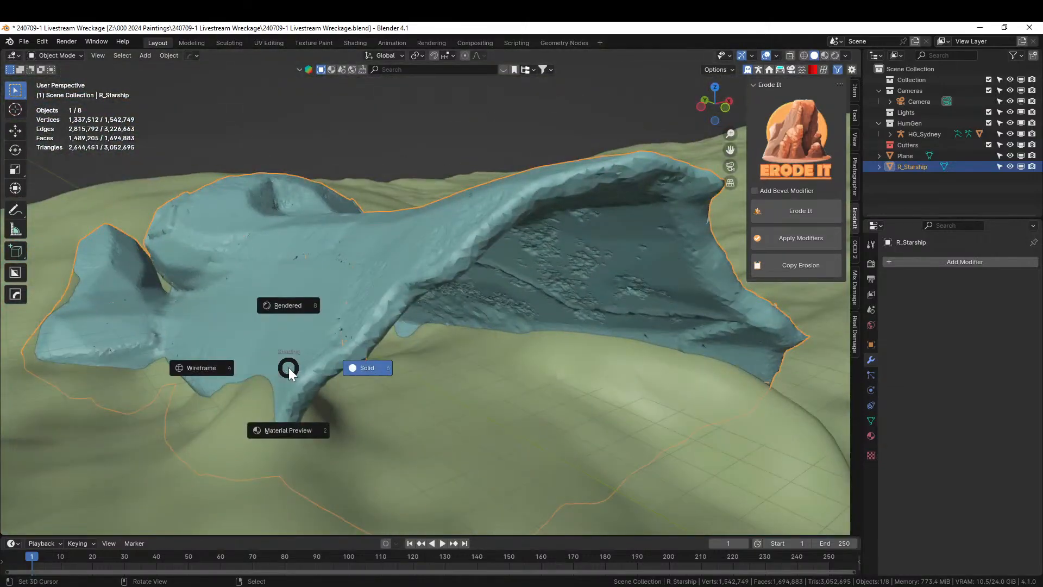
pyautogui.click(288, 366)
pyautogui.scroll(-2, 328, 256)
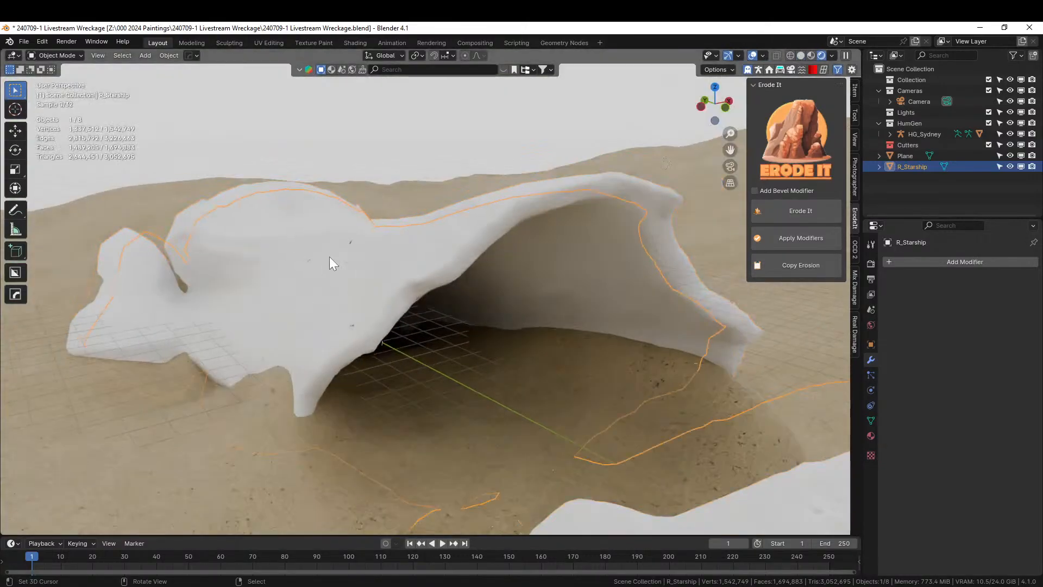
pyautogui.moveTo(328, 256); pyautogui.dragTo(404, 281, button='middle')
pyautogui.rightClick(413, 147)
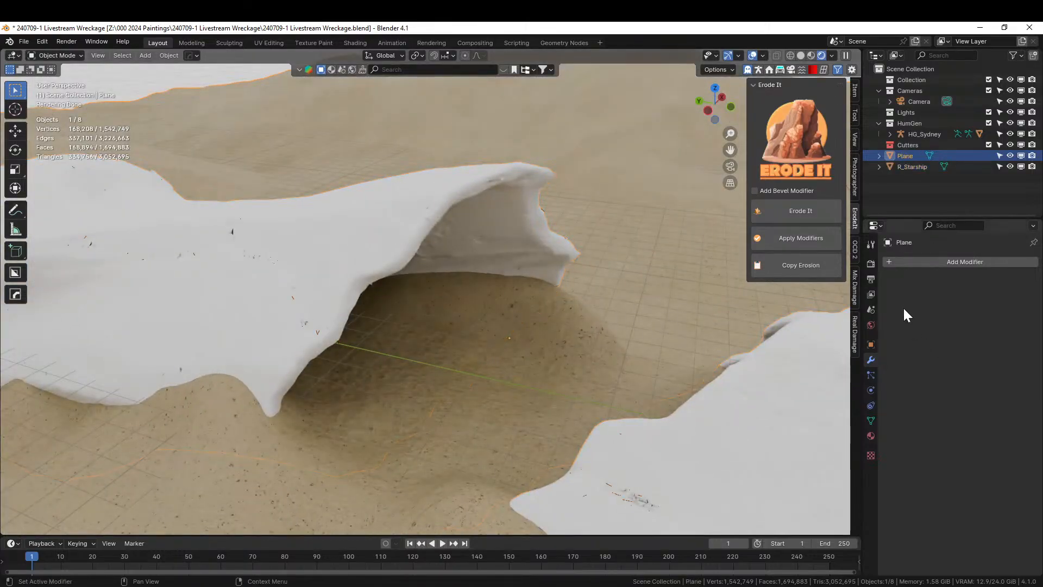
# Step: Assign the existing Cut Green Crystal material to the R_Starship hull
pyautogui.click(872, 435)
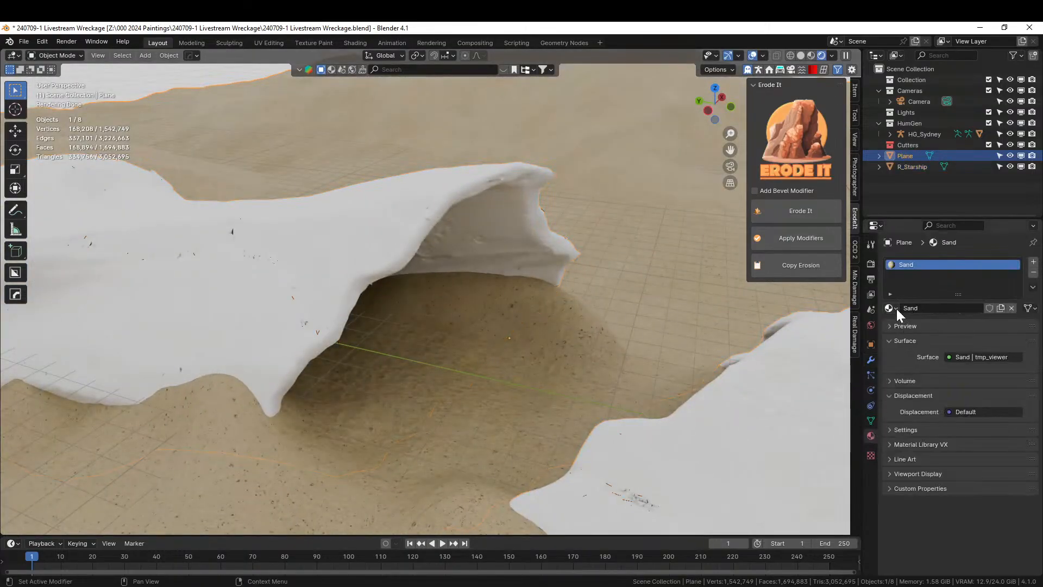
pyautogui.rightClick(431, 223)
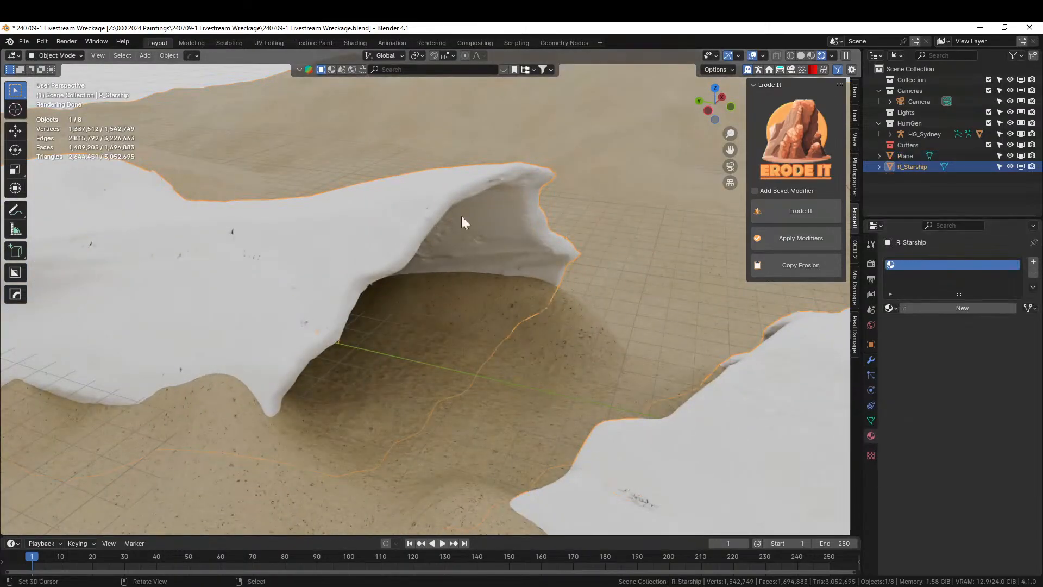
pyautogui.click(891, 308)
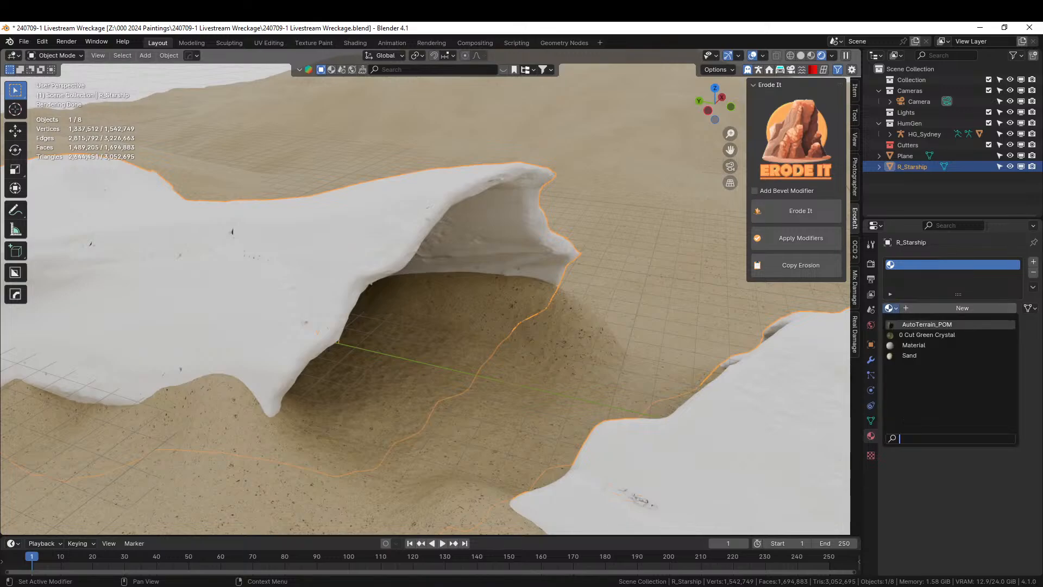
pyautogui.click(921, 333)
pyautogui.moveTo(444, 263); pyautogui.dragTo(429, 324, button='middle')
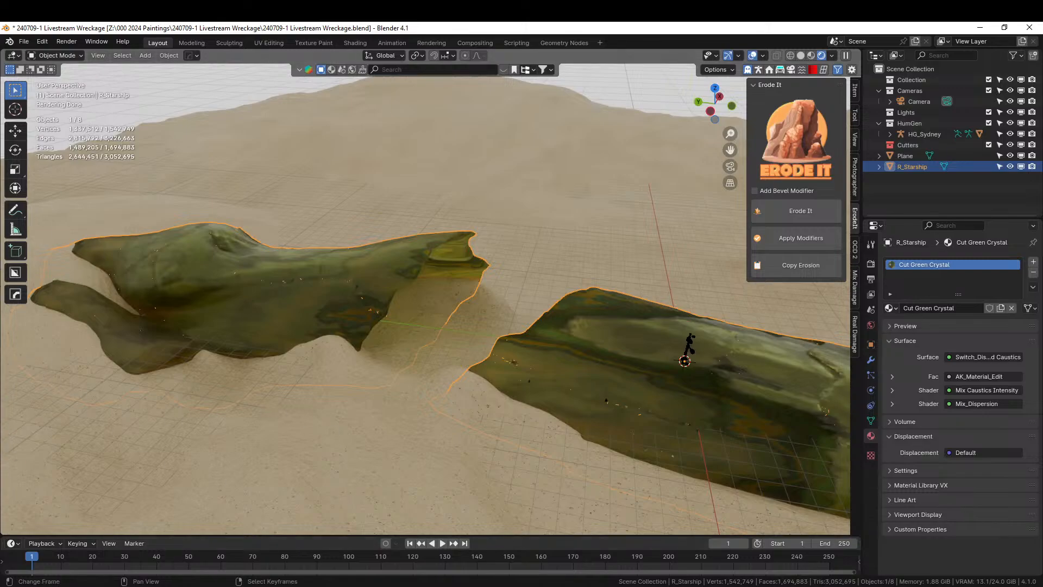
# Step: Launch a second instance of Blender 4.1 alongside the wreckage scene
pyautogui.moveTo(477, 383); pyautogui.dragTo(468, 383, button='middle')
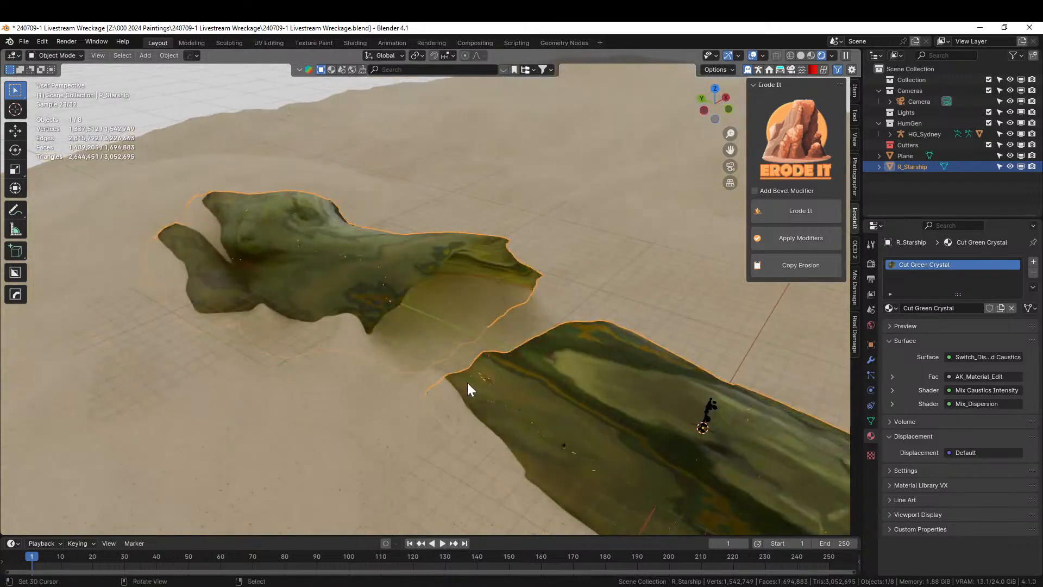
pyautogui.keyDown('shift'); pyautogui.moveTo(543, 387); pyautogui.dragTo(322, 459, button='middle'); pyautogui.keyUp('shift')
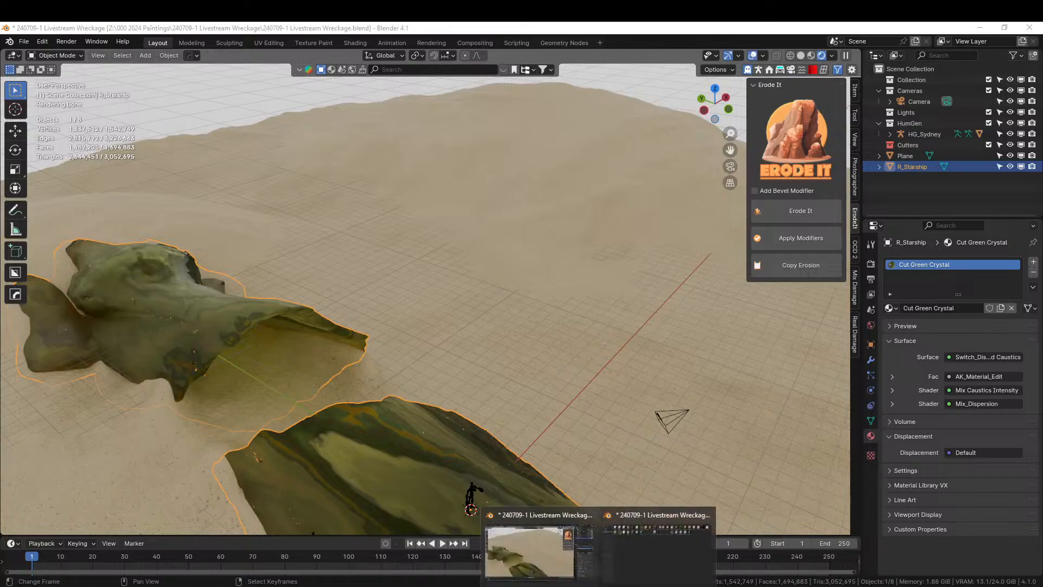
pyautogui.rightClick(598, 586)
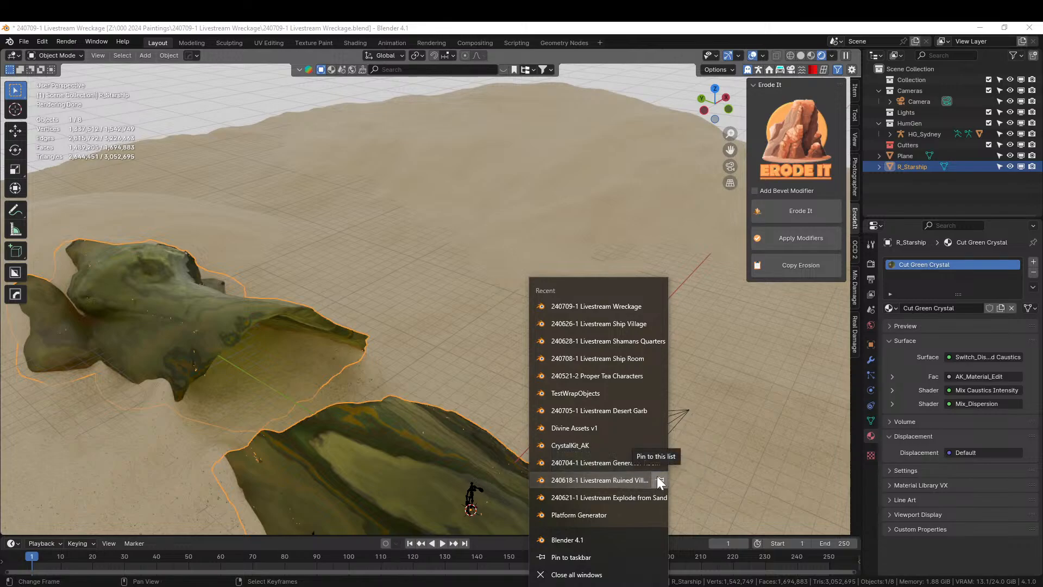
pyautogui.click(576, 540)
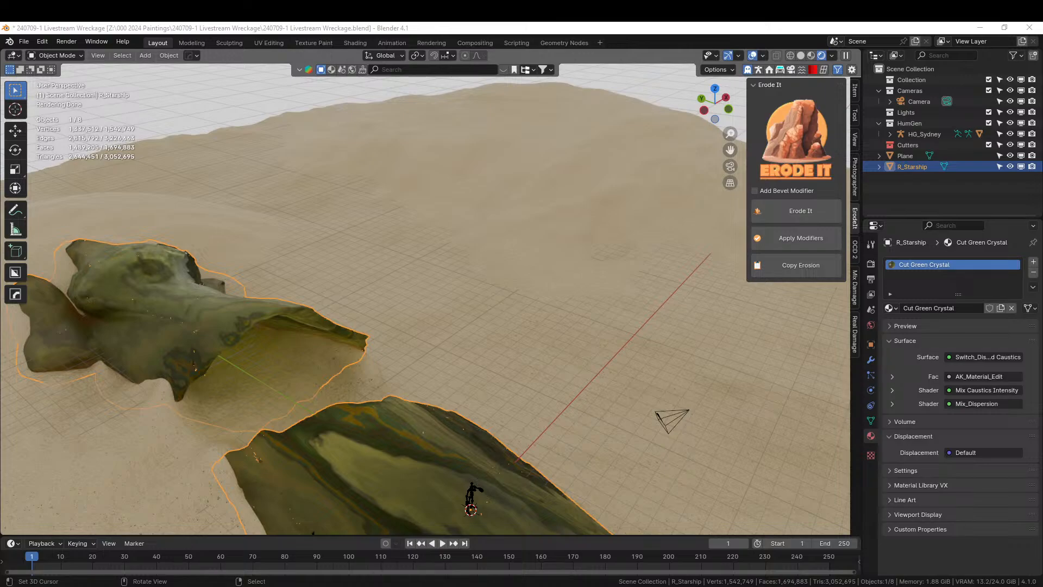
# Step: Place the Rocks_group_05_RED asset on the sand beside the wreckage and lower it about 1.97 m along Z
pyautogui.moveTo(460, 194); pyautogui.dragTo(538, 296)
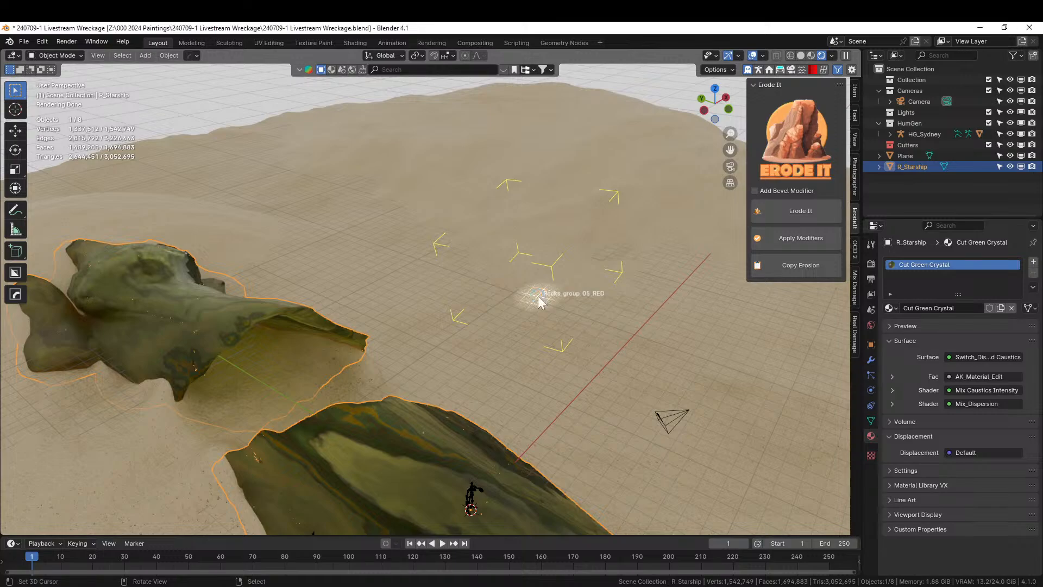
pyautogui.moveTo(556, 312); pyautogui.dragTo(511, 357, button='middle')
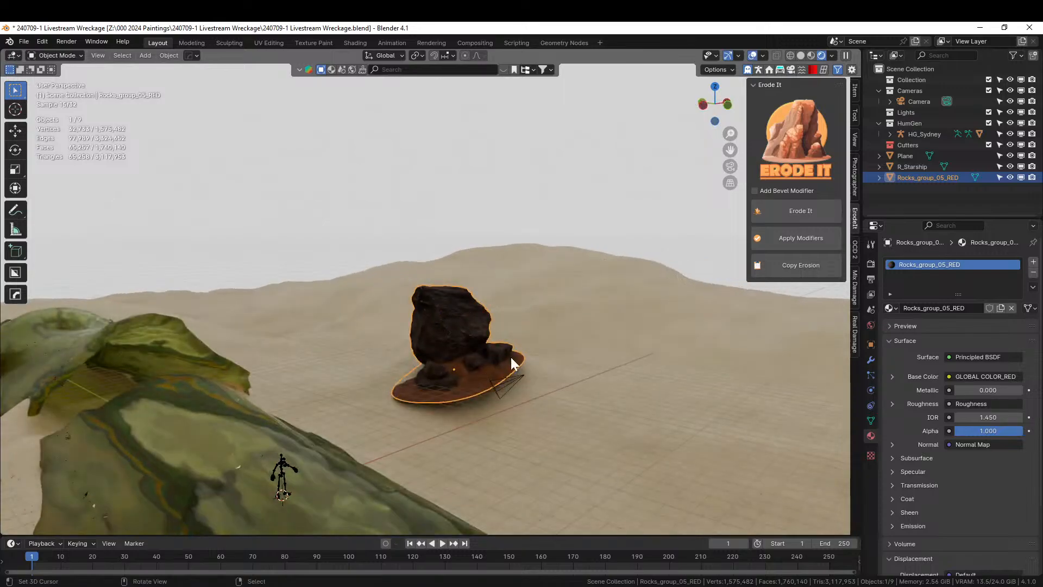
pyautogui.press('g')
pyautogui.press('z')
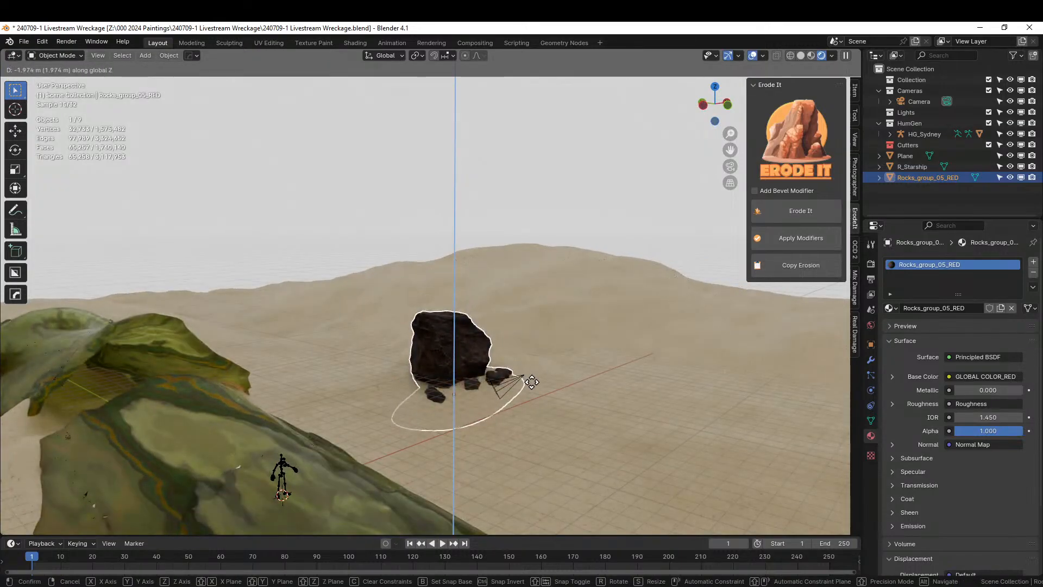
pyautogui.click(533, 381)
# Step: Place the Rocks_group_02_RED asset near the large rock, tilting and lowering it so its base sinks into the sand
pyautogui.moveTo(533, 381); pyautogui.dragTo(505, 319, button='middle')
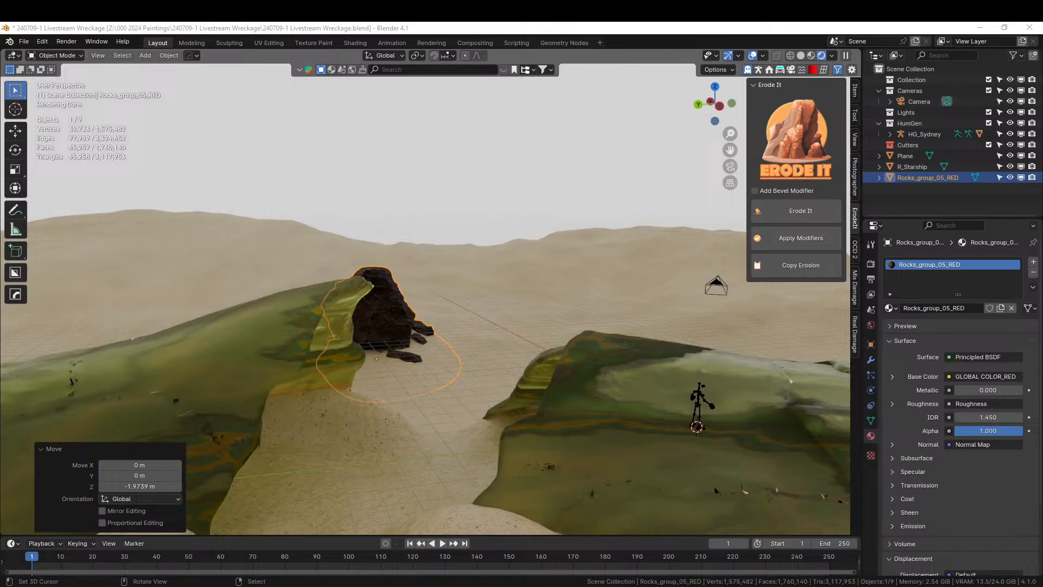
pyautogui.moveTo(1042, 187); pyautogui.dragTo(491, 336)
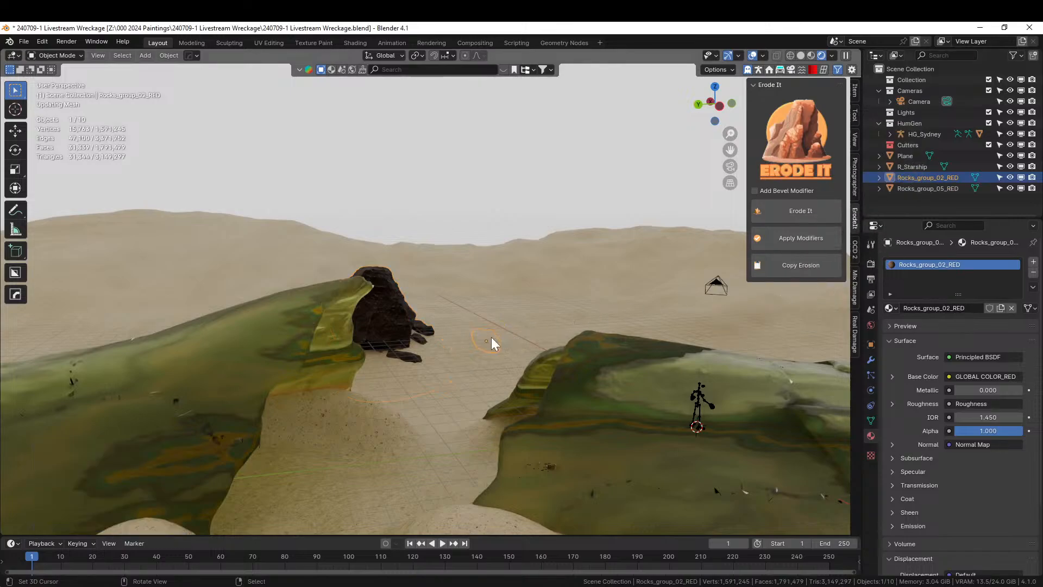
pyautogui.press('KP_Decimal')
pyautogui.moveTo(532, 360); pyautogui.dragTo(619, 368, button='middle')
pyautogui.press('r')
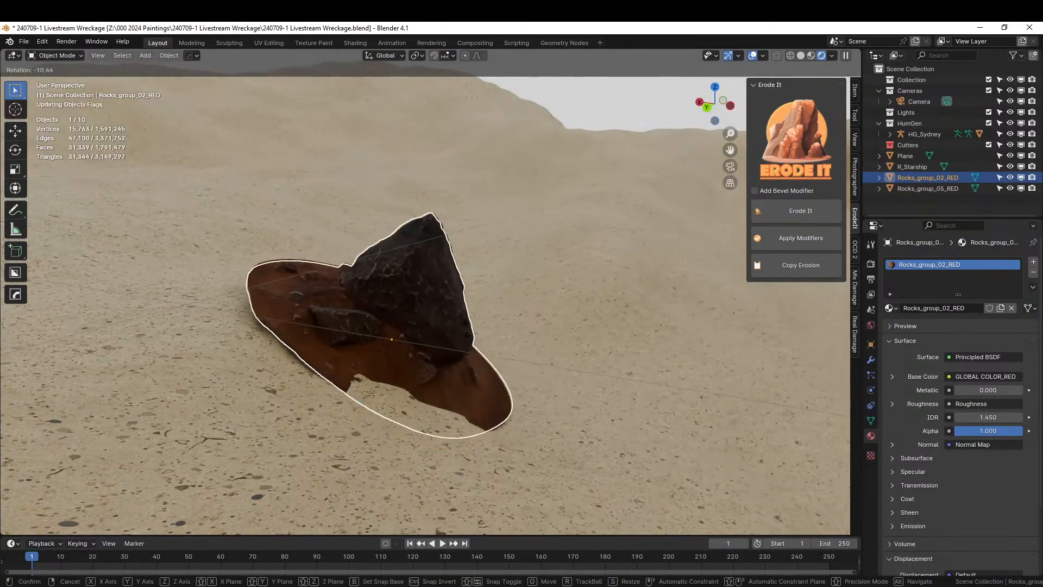
pyautogui.click(460, 328)
pyautogui.press('g')
pyautogui.click(455, 344)
pyautogui.moveTo(455, 345); pyautogui.dragTo(179, 372, button='middle')
pyautogui.press('g')
pyautogui.click(533, 397)
pyautogui.scroll(-5, 323, 353)
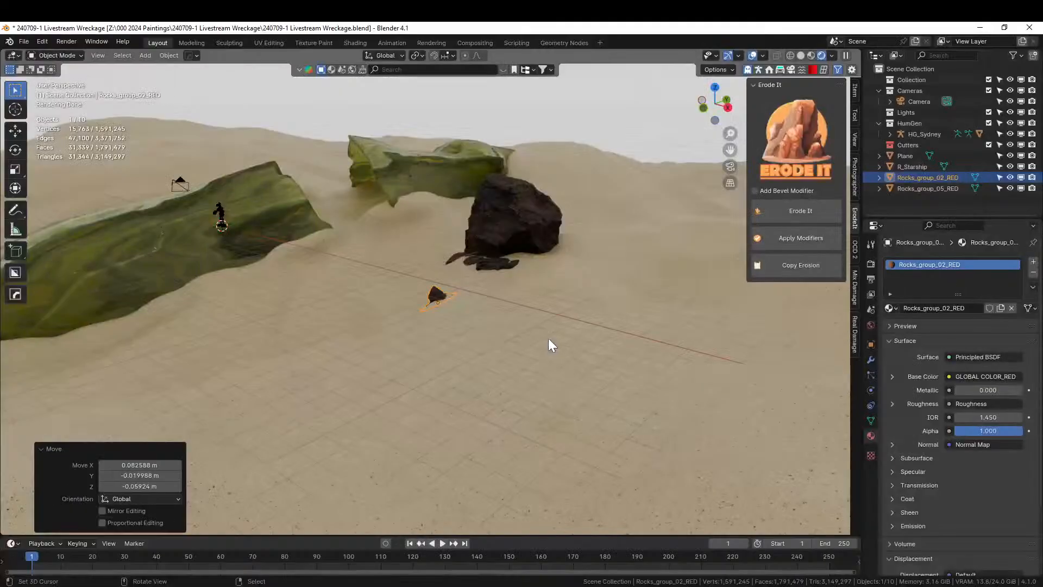
# Step: Place the Rocks_group_03_RED asset on the open sand, rotate it about -6.8° and sink it about 0.29 m
pyautogui.moveTo(1, 365); pyautogui.dragTo(334, 361)
pyautogui.press('r')
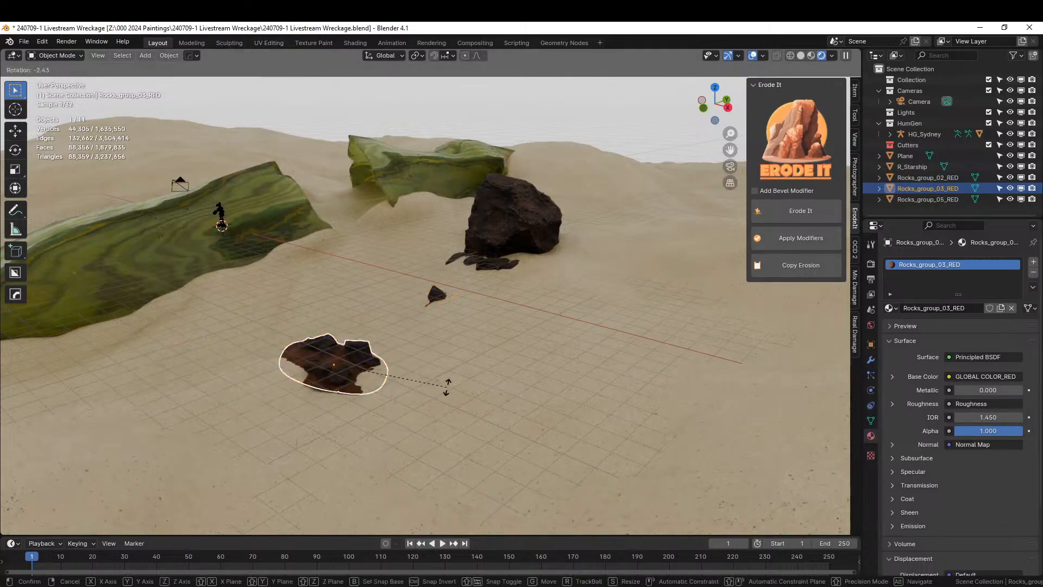
pyautogui.click(448, 376)
pyautogui.press('g')
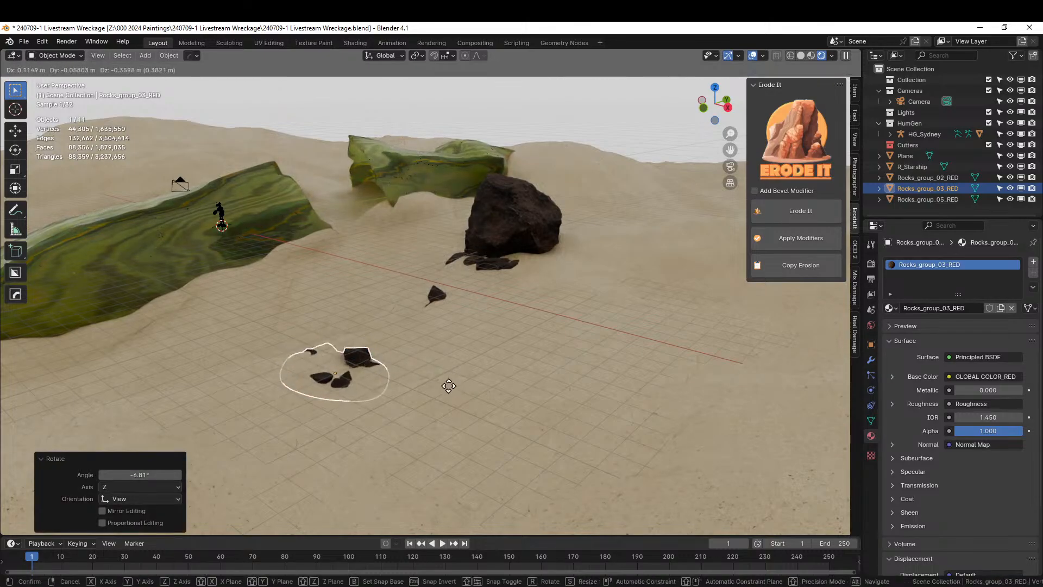
pyautogui.click(448, 385)
pyautogui.moveTo(456, 388); pyautogui.dragTo(562, 377, button='middle')
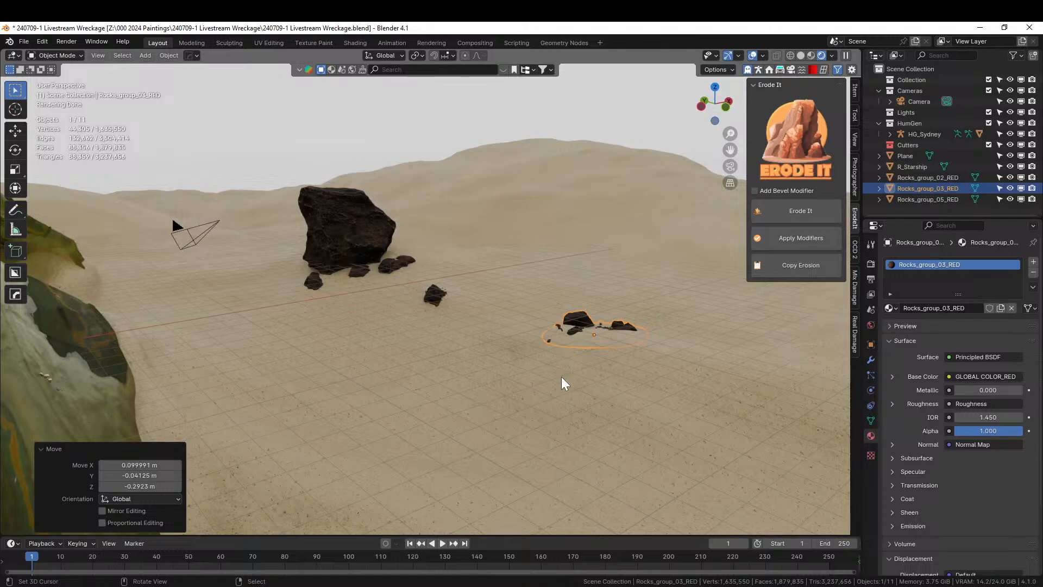
# Step: Add the Mountain_02_4K_RED asset to the scene and scale it down to about 0.304
pyautogui.moveTo(523, 374); pyautogui.dragTo(424, 284, button='middle')
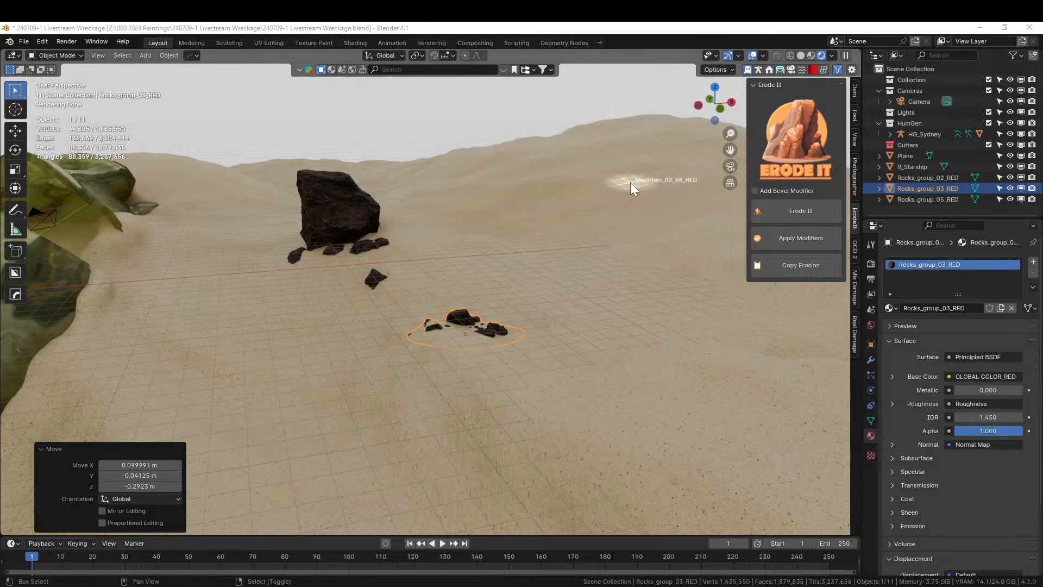
pyautogui.moveTo(631, 184); pyautogui.dragTo(630, 183)
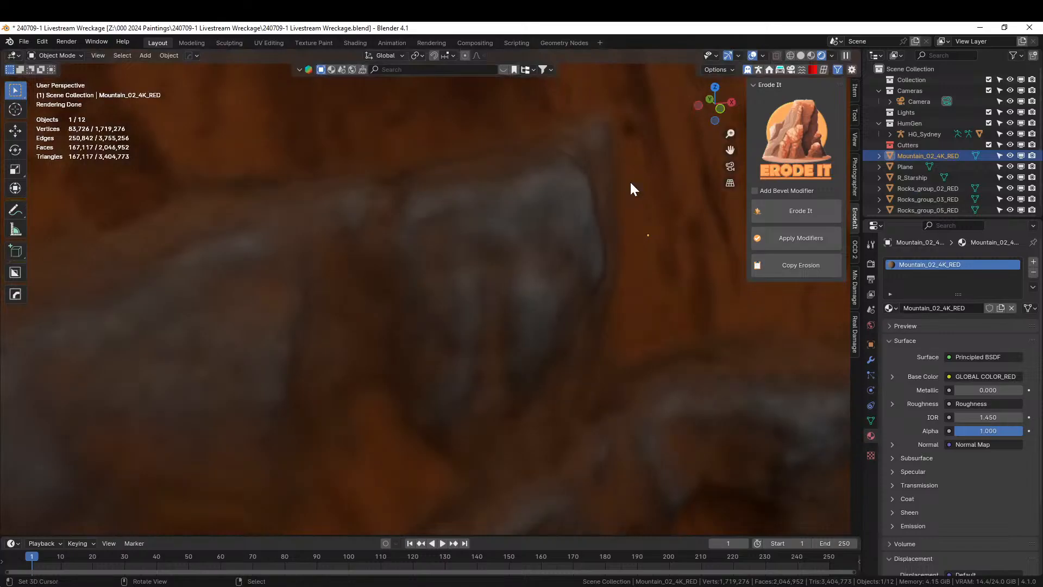
pyautogui.press('KP_Decimal')
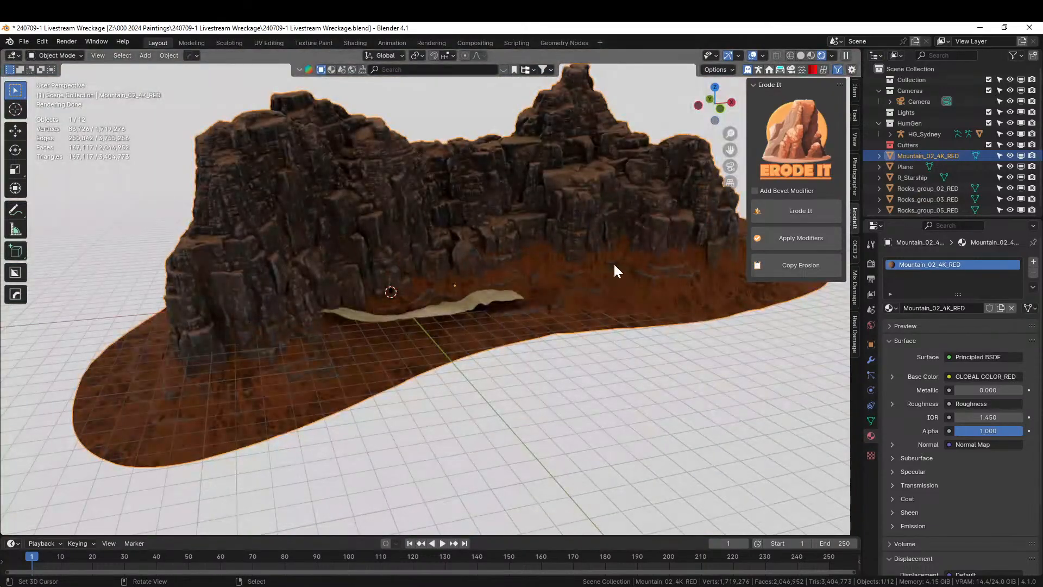
pyautogui.press('KP_7')
pyautogui.press('s')
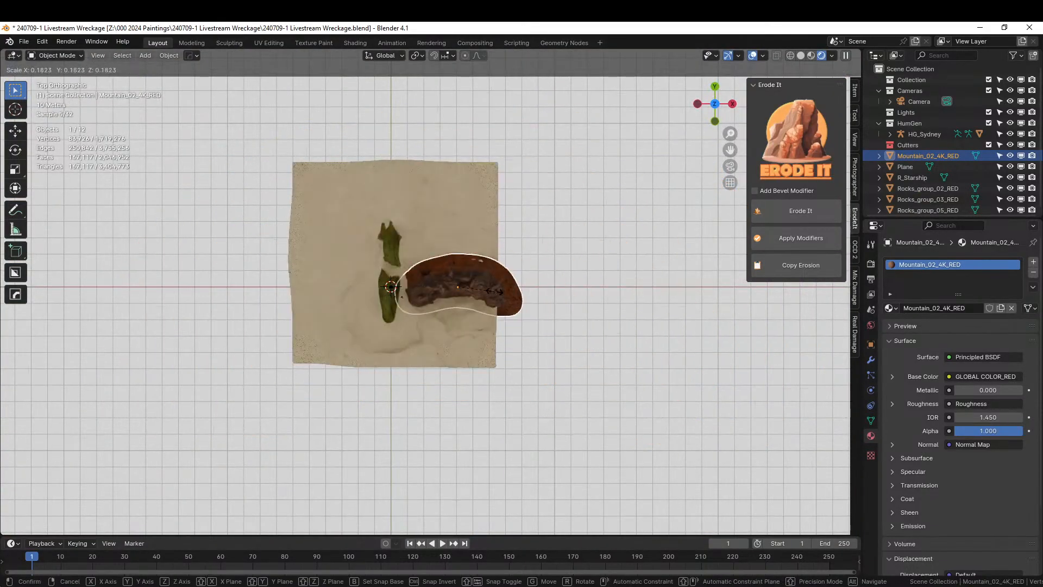
pyautogui.click(519, 298)
# Step: Rotate the mountain to run alongside the wreckage and move it about 16.3 m in X and 13.9 m in Y
pyautogui.press('r')
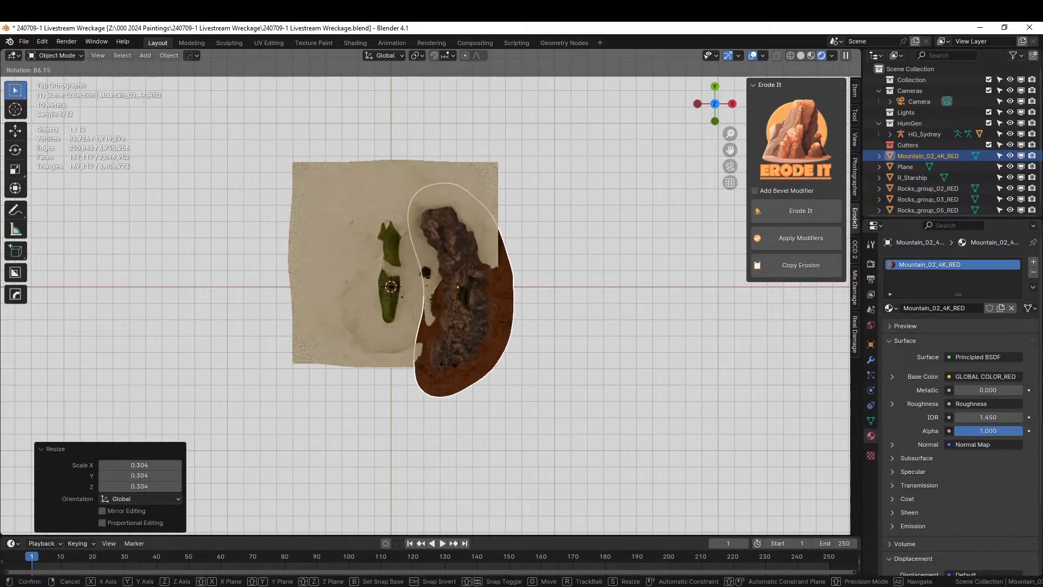
pyautogui.click(464, 355)
pyautogui.press('g')
pyautogui.click(484, 333)
# Step: Sink the mountain's base into the sand terrain by moving it down about 3.17 m
pyautogui.moveTo(485, 333); pyautogui.dragTo(671, 228, button='middle')
pyautogui.scroll(10, 502, 272)
pyautogui.moveTo(502, 272); pyautogui.dragTo(79, 318, button='middle')
pyautogui.scroll(-4, 536, 256)
pyautogui.scroll(4, 400, 290)
pyautogui.press('g')
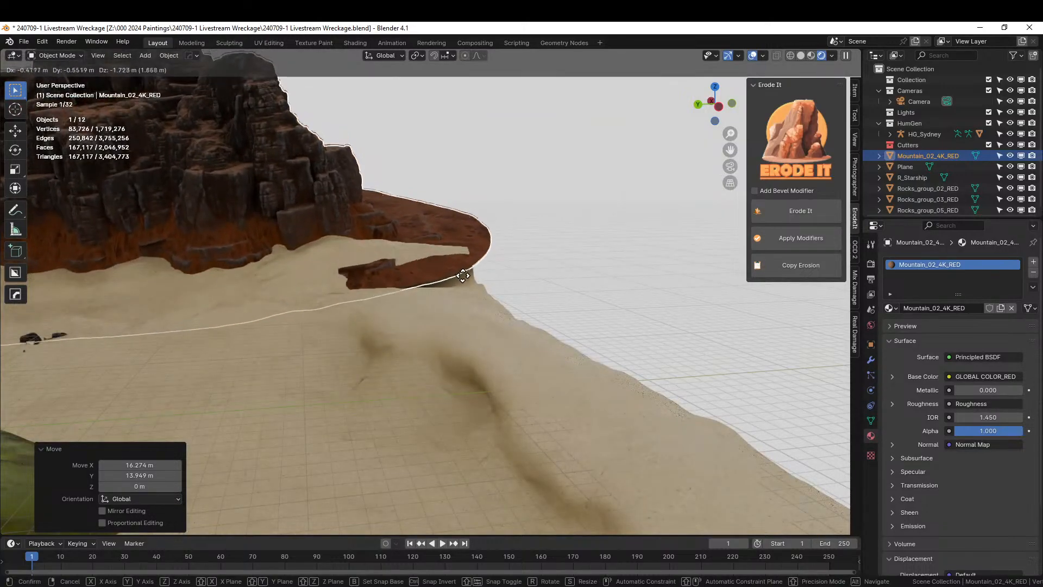
pyautogui.click(465, 291)
pyautogui.moveTo(465, 293); pyautogui.dragTo(599, 342, button='middle')
pyautogui.scroll(4, 599, 343)
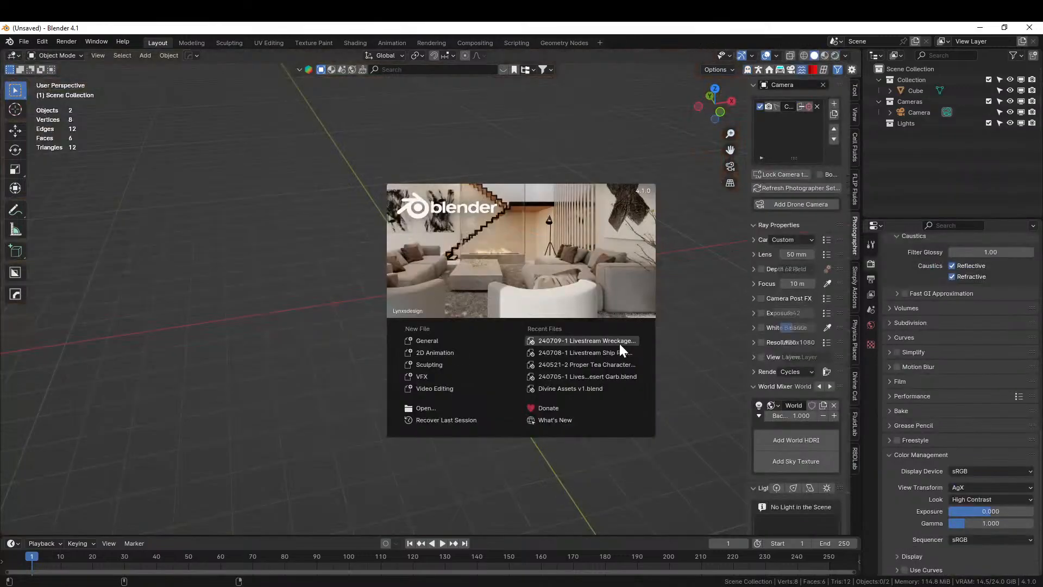
# Step: Open the 240703-1 Livestream Ship Exterior Hole project in the new Blender instance
pyautogui.click(417, 406)
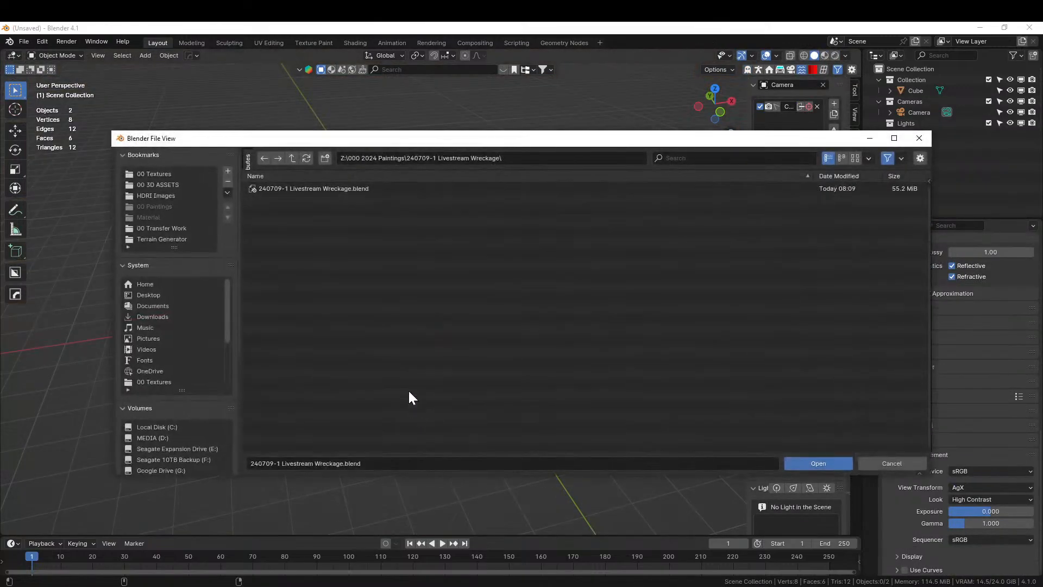
pyautogui.click(296, 157)
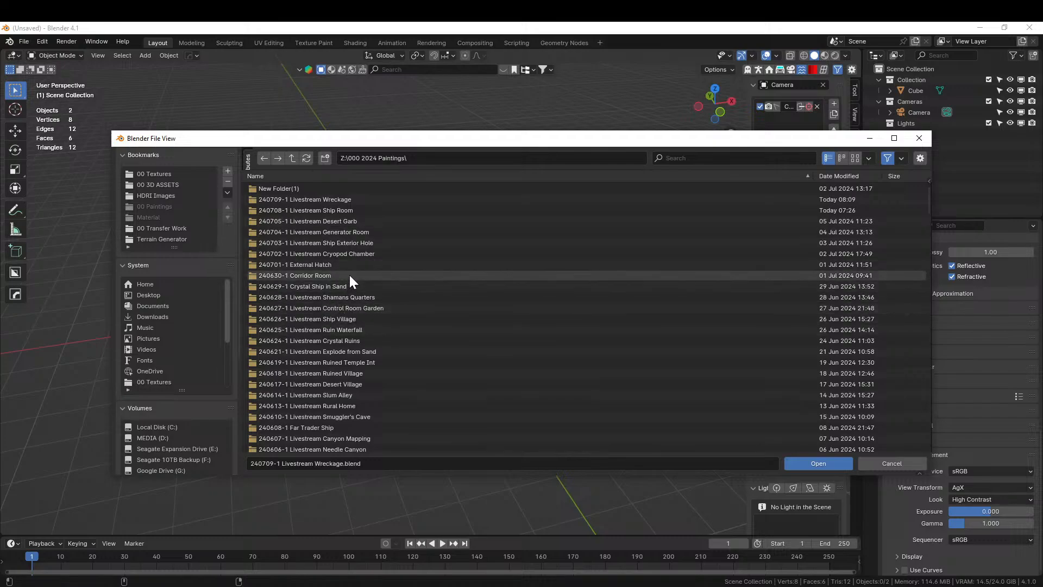
pyautogui.doubleClick(360, 243)
pyautogui.doubleClick(306, 187)
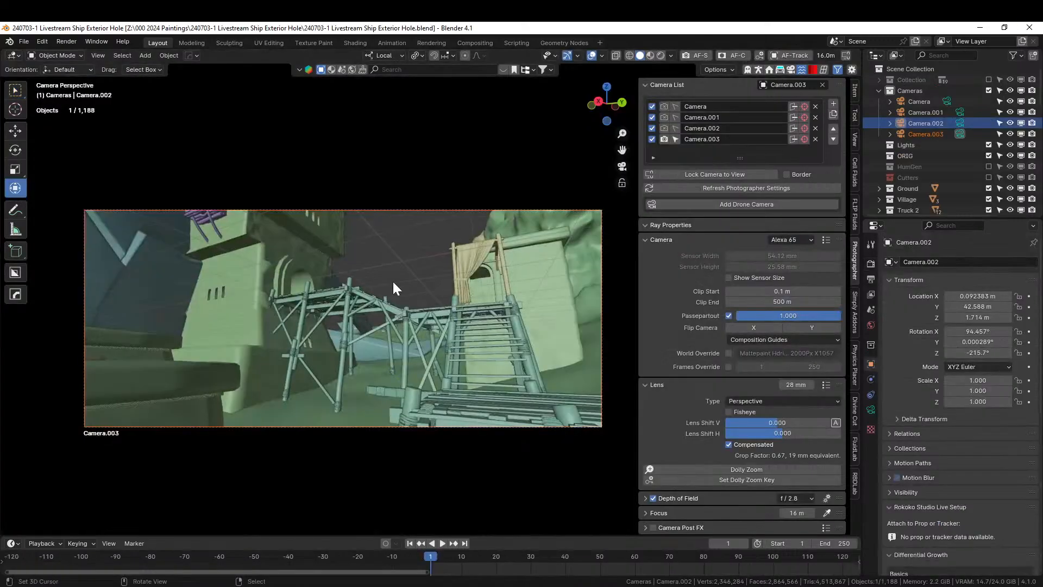
# Step: Copy the rock formations near the village in the ship exterior scene and paste them into the wreckage scene
pyautogui.moveTo(375, 478); pyautogui.dragTo(370, 393, button='middle')
pyautogui.scroll(-5, 418, 377)
pyautogui.scroll(2, 330, 389)
pyautogui.click(168, 272)
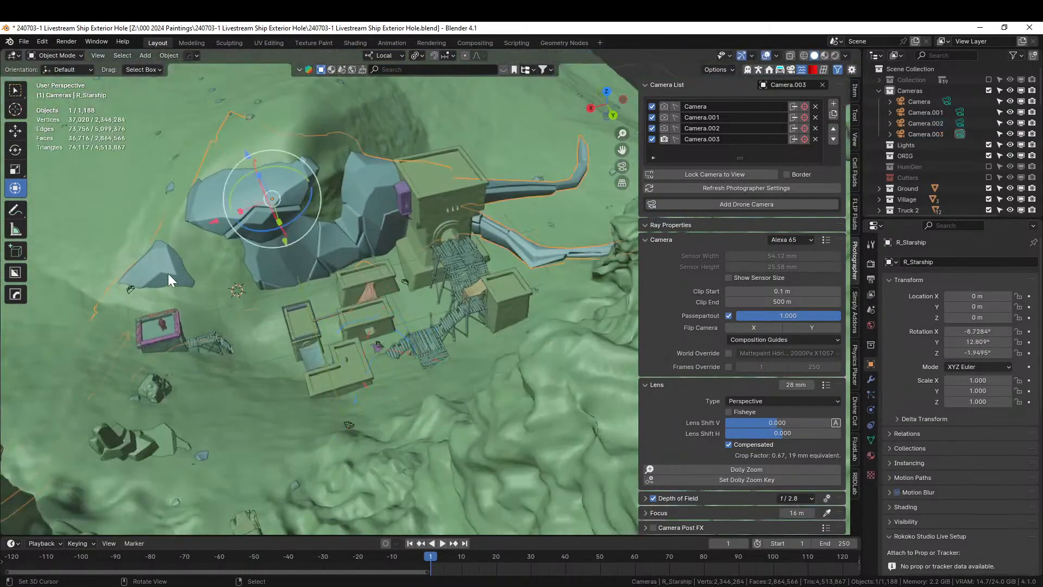
pyautogui.moveTo(168, 273); pyautogui.dragTo(134, 306, button='middle')
pyautogui.click(134, 306)
pyautogui.rightClick(110, 278)
pyautogui.press('Escape')
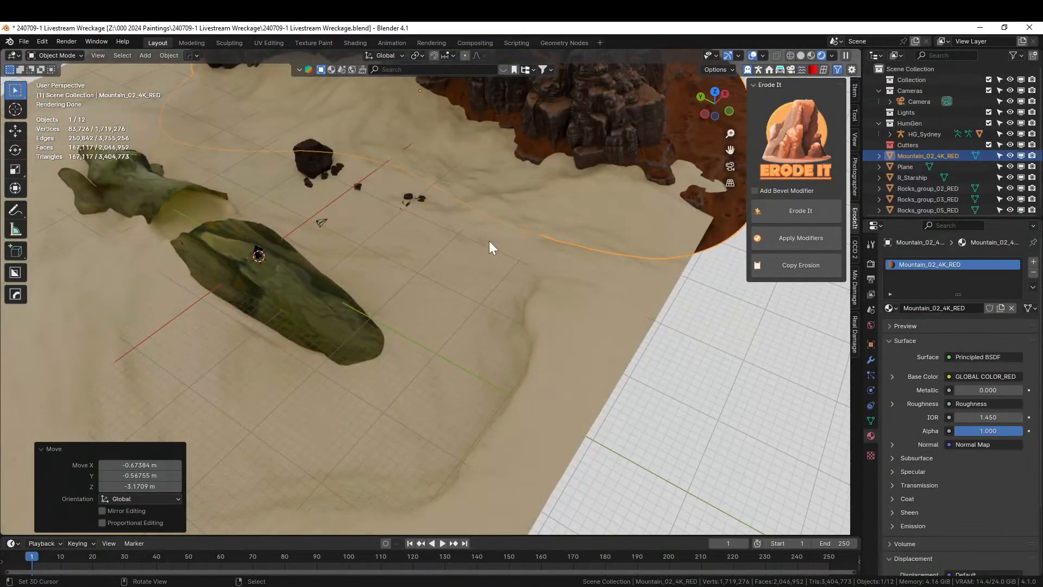
pyautogui.keyDown('shift'); pyautogui.rightClick(489, 240); pyautogui.keyUp('shift')
pyautogui.hotkey('ctrl', 'v')
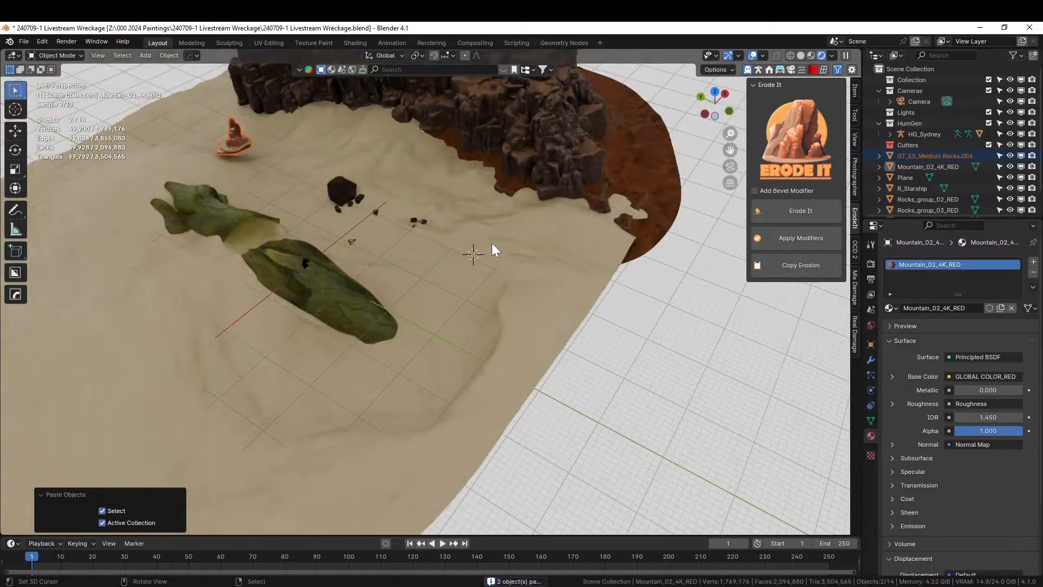
# Step: In solid shading from the top view, move the pasted medium rocks formation near the wreck's nose and scale it by about 2.106
pyautogui.press('z')
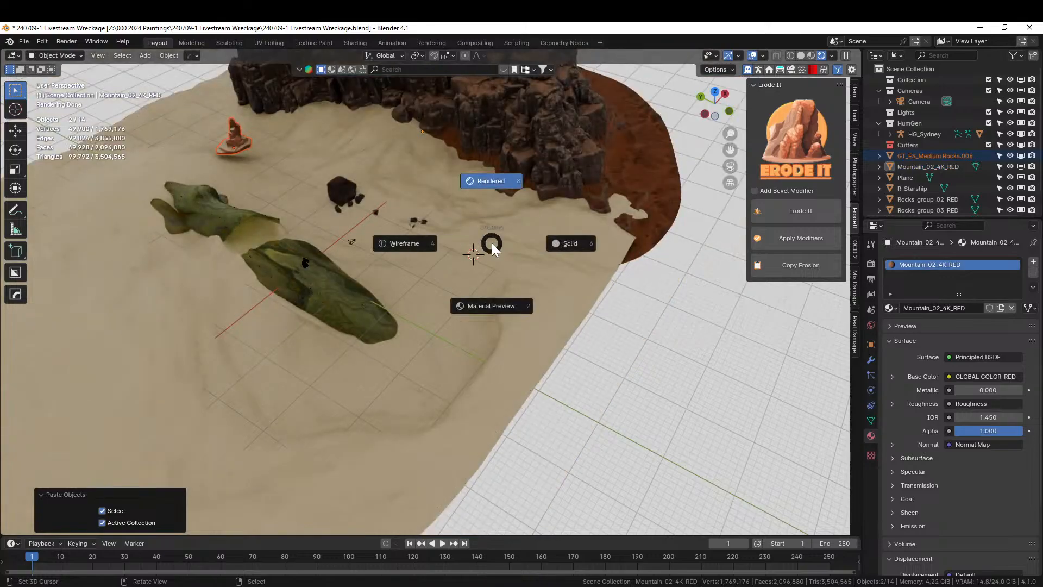
pyautogui.press('Escape')
pyautogui.press('z')
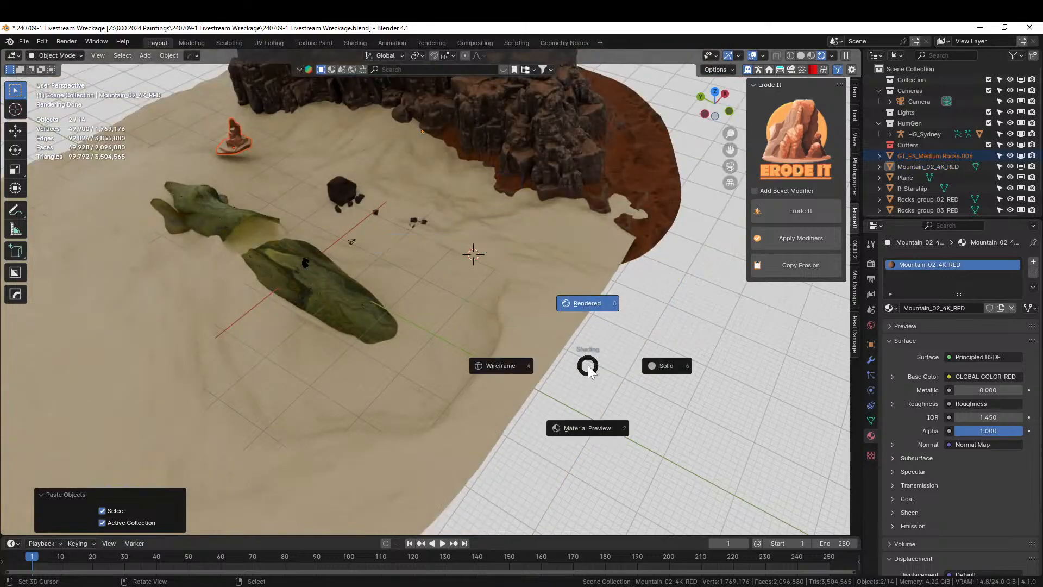
pyautogui.press('6')
pyautogui.press('KP_7')
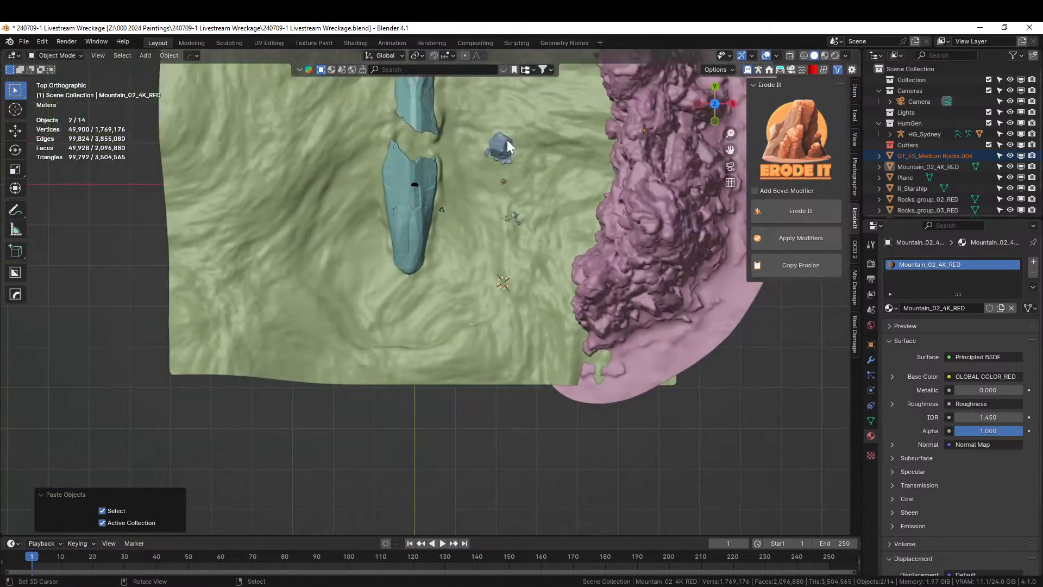
pyautogui.click(474, 105)
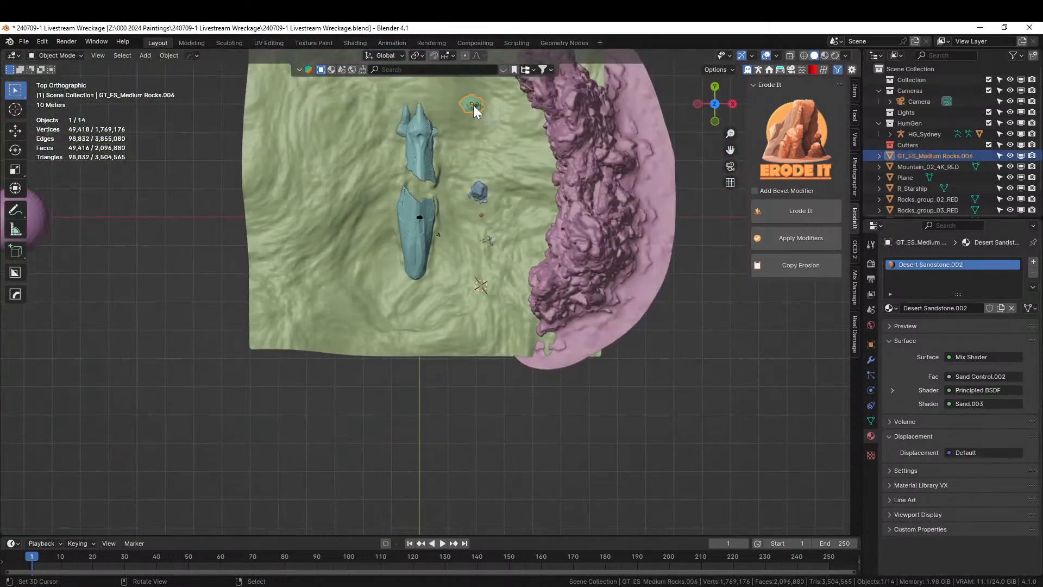
pyautogui.press('g')
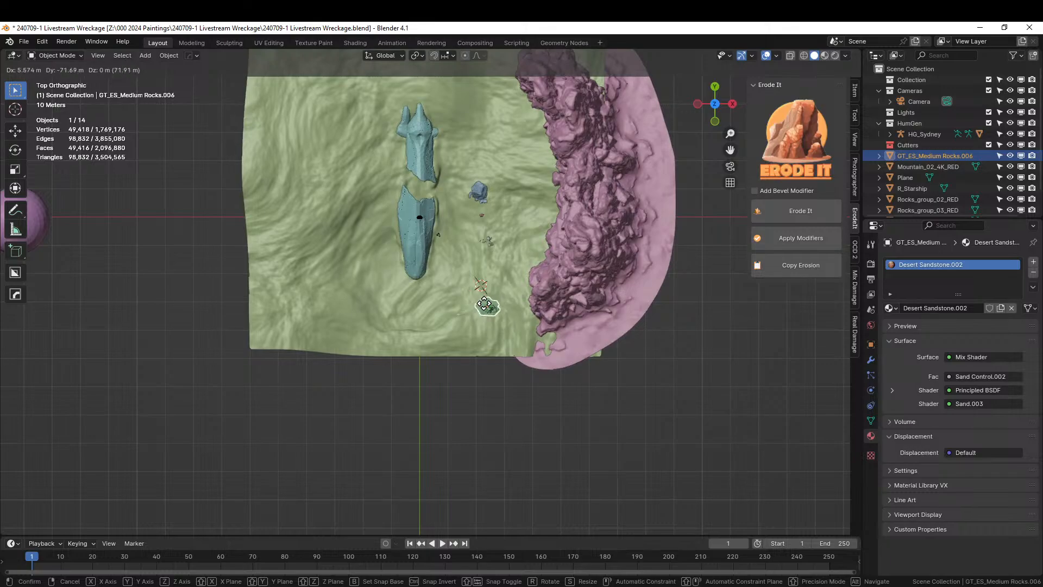
pyautogui.click(481, 295)
pyautogui.press('s')
pyautogui.click(510, 303)
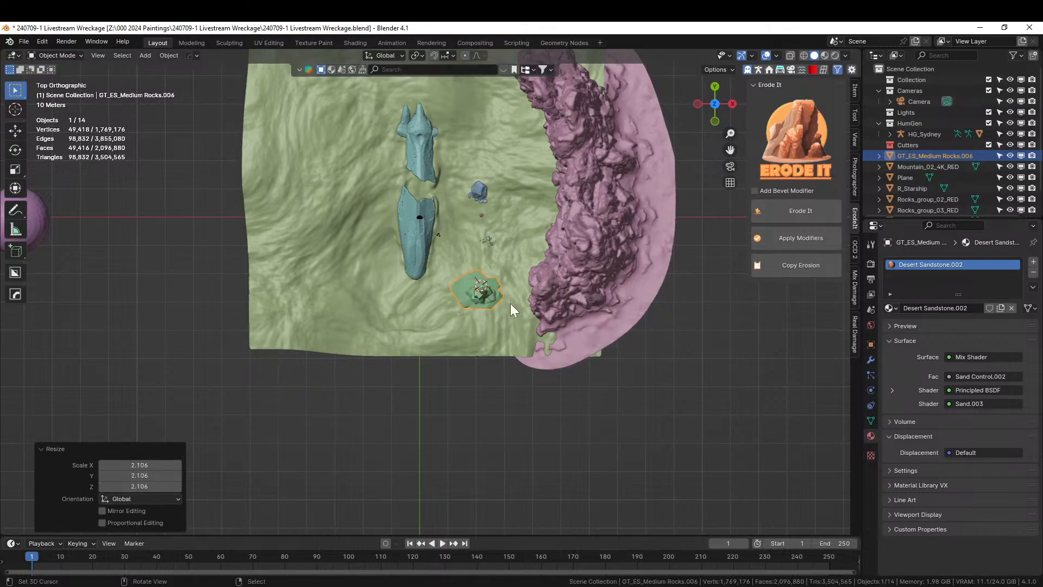
# Step: Sink the rock tower about 6.3 m into the sand and rotate it about -12.4° in the view plane
pyautogui.press('KP_Decimal')
pyautogui.moveTo(501, 343)
pyautogui.mouseDown(button='middle')
pyautogui.moveTo(512, 265)
pyautogui.moveTo(494, 347)
pyautogui.mouseUp(button='middle')
pyautogui.press('g')
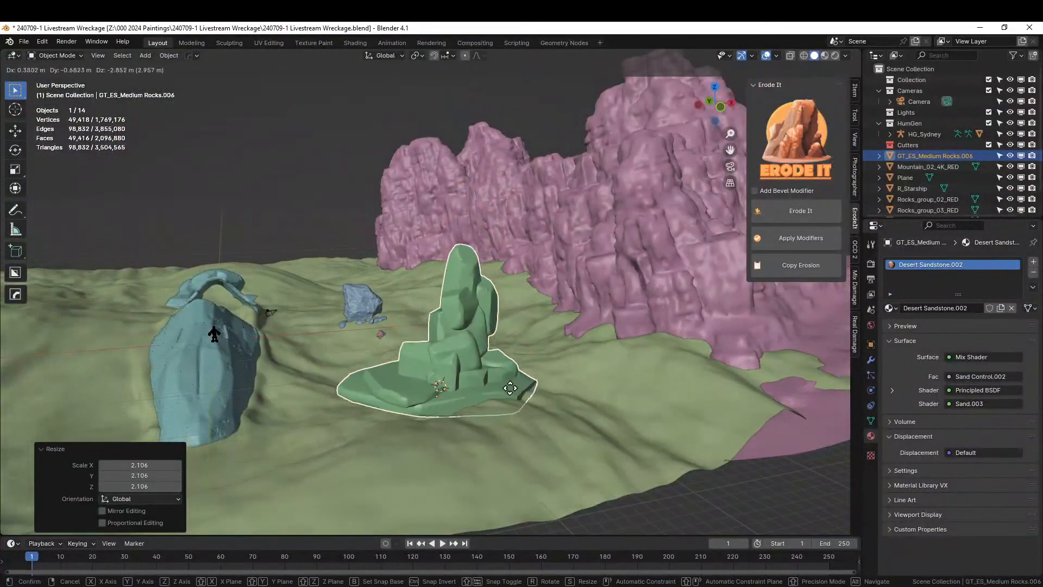
pyautogui.click(577, 411)
pyautogui.press('r')
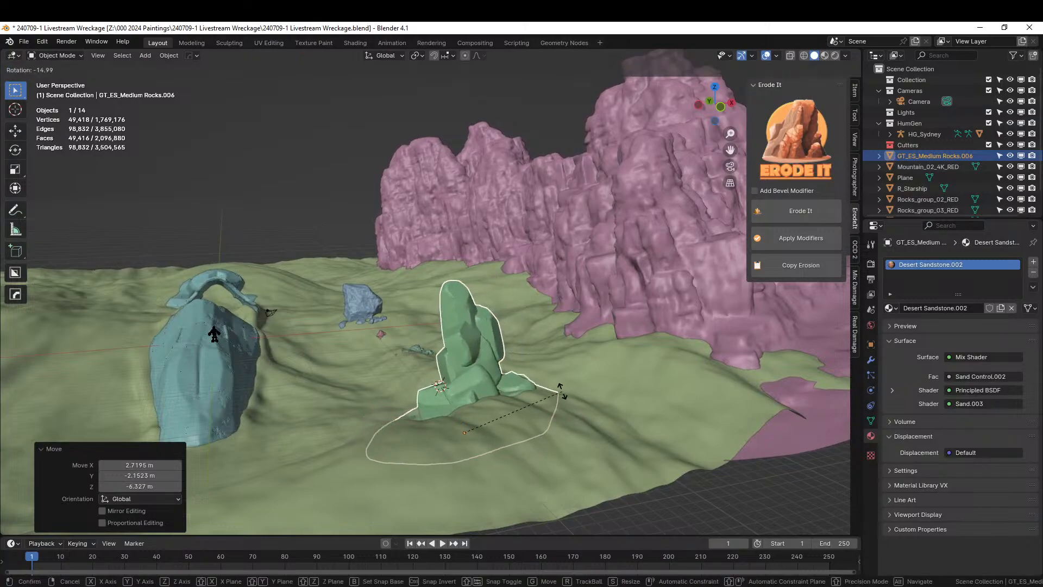
pyautogui.click(561, 399)
# Step: Raise the rock tower about 0.72 m so more of its base sits above the sand
pyautogui.moveTo(561, 399); pyautogui.dragTo(701, 402, button='middle')
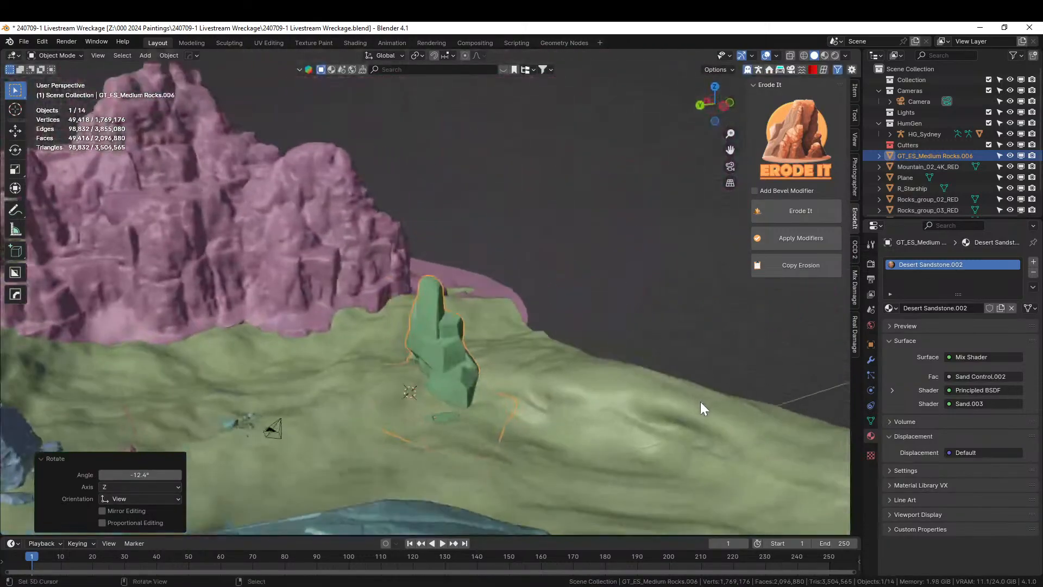
pyautogui.scroll(3, 484, 422)
pyautogui.keyDown('shift'); pyautogui.moveTo(484, 421); pyautogui.dragTo(462, 277, button='middle'); pyautogui.keyUp('shift')
pyautogui.press('g')
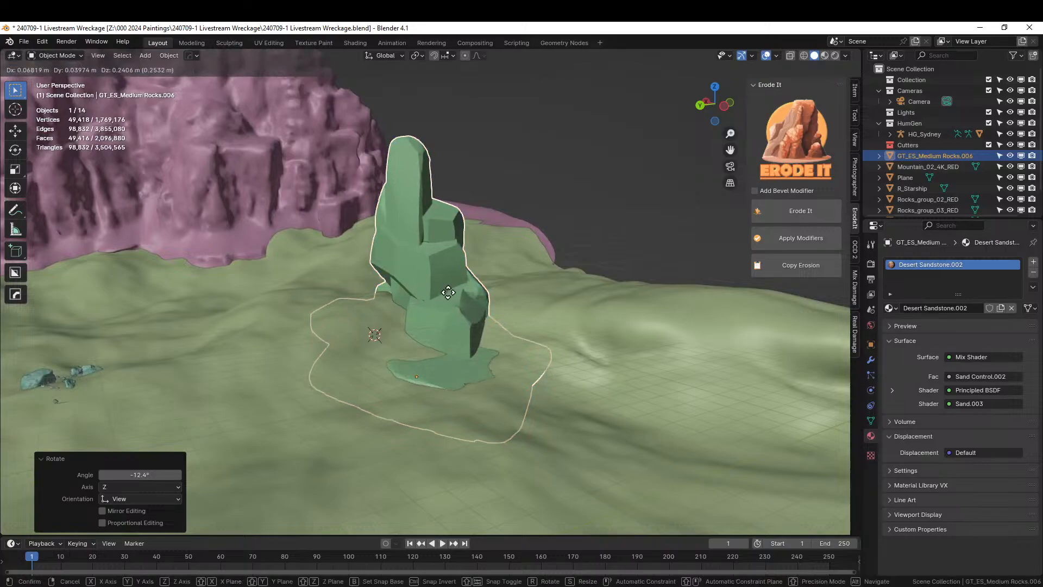
pyautogui.click(446, 289)
pyautogui.scroll(-2, 446, 289)
pyautogui.moveTo(447, 290); pyautogui.dragTo(399, 310, button='middle')
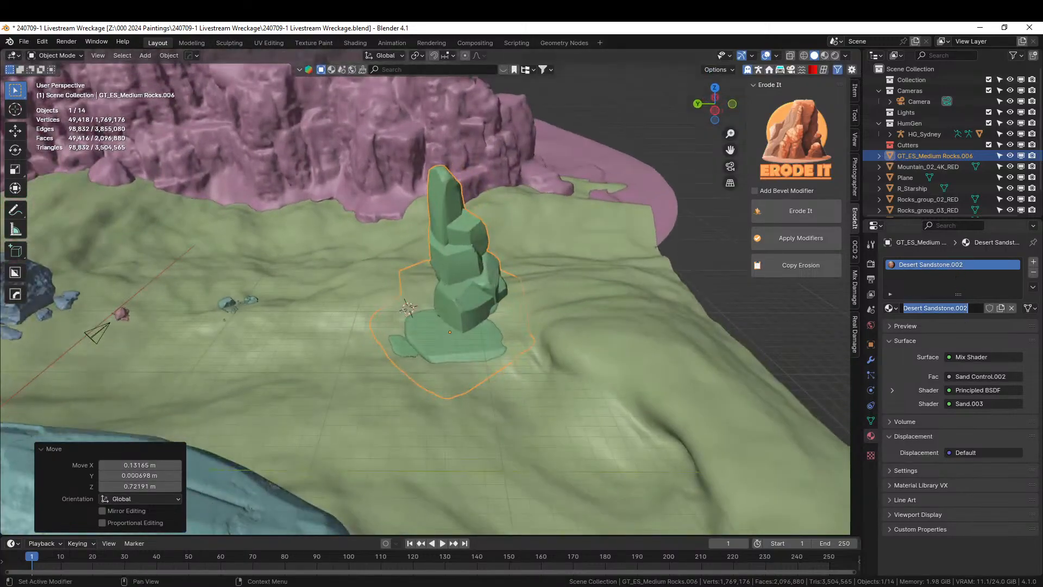
# Step: Examine the sand terrain's material nodes in the Shading workspace
pyautogui.click(571, 322)
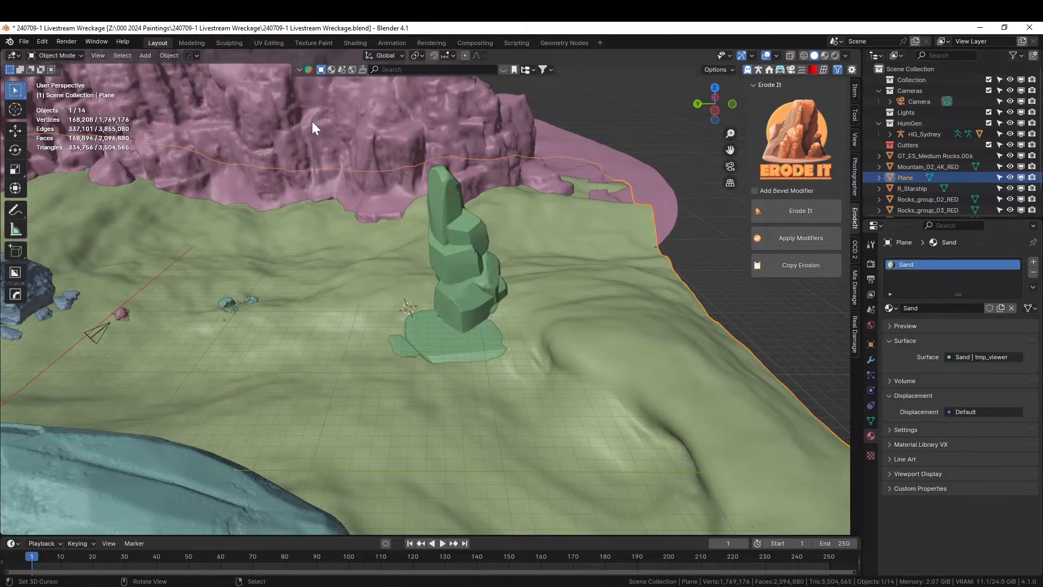
pyautogui.click(356, 43)
pyautogui.press('Home')
pyautogui.scroll(8, 568, 394)
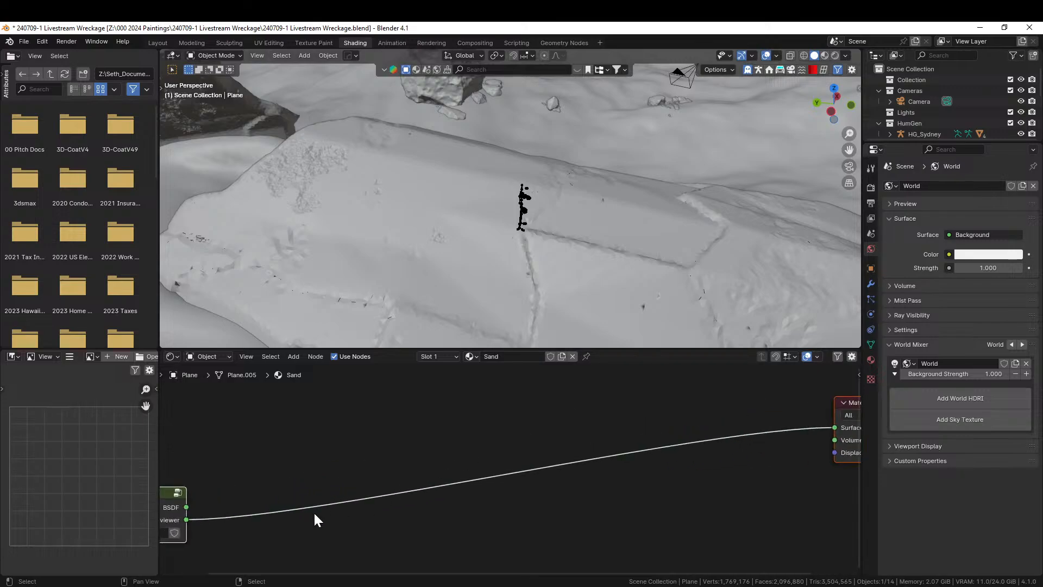
pyautogui.moveTo(374, 513); pyautogui.dragTo(453, 499, button='middle')
pyautogui.scroll(-3, 623, 212)
pyautogui.keyDown('shift'); pyautogui.moveTo(624, 214); pyautogui.dragTo(268, 319, button='middle'); pyautogui.keyUp('shift')
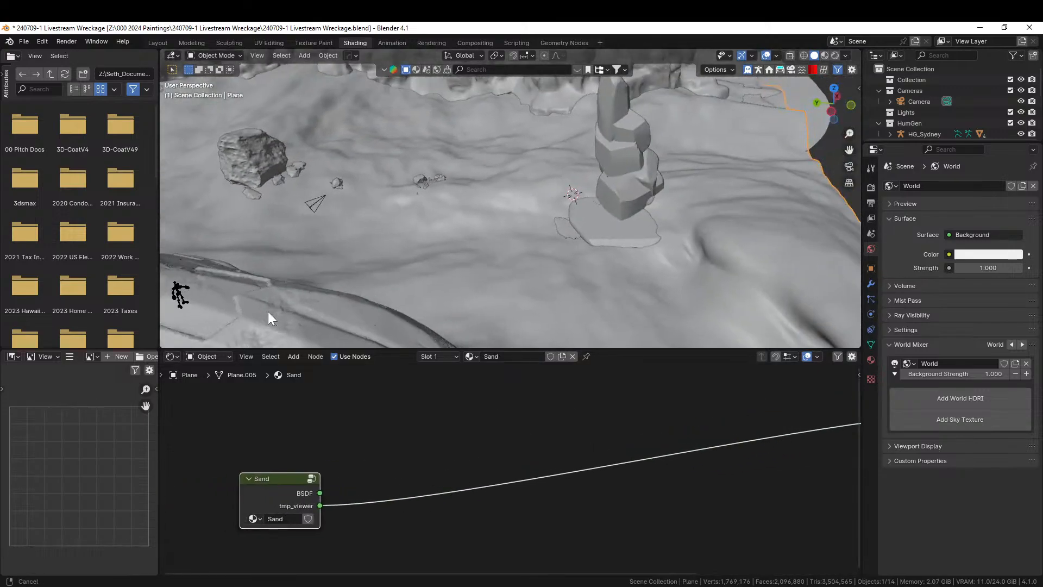
# Step: Replace the Sand.003 node group in the rock tower's Desert Sandstone material with the Sand group, and return to the Layout workspace
pyautogui.click(624, 171)
pyautogui.scroll(-8, 313, 463)
pyautogui.moveTo(520, 500); pyautogui.dragTo(712, 344, button='middle')
pyautogui.scroll(5, 486, 559)
pyautogui.scroll(5, 217, 541)
pyautogui.moveTo(217, 535); pyautogui.dragTo(341, 521, button='middle')
pyautogui.click(252, 472)
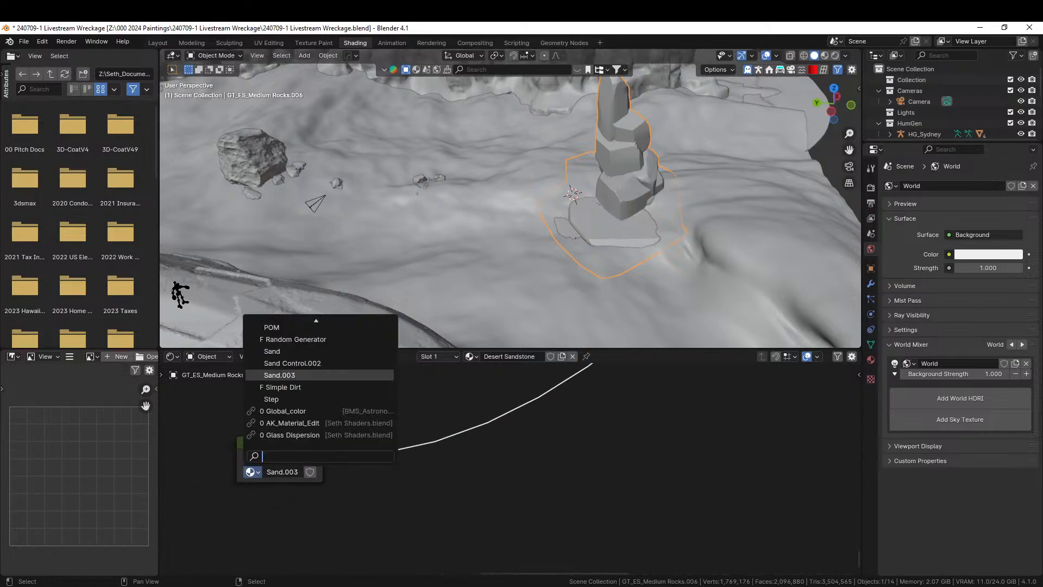
pyautogui.click(284, 352)
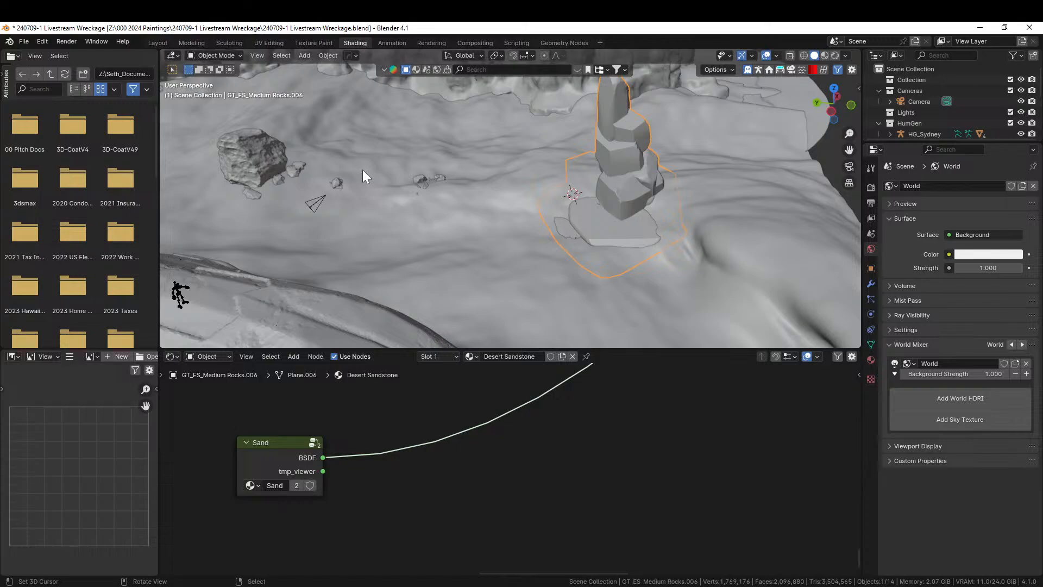
pyautogui.click(157, 43)
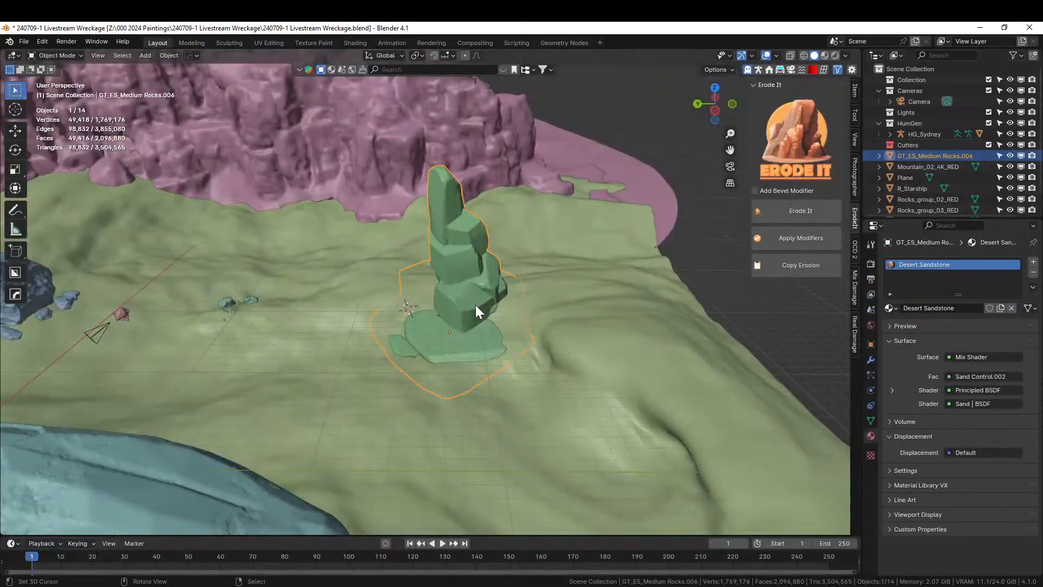
# Step: Link the rock tower's Desert Sandstone material to the mountain and the three rock groups near the wreck
pyautogui.scroll(-3, 454, 369)
pyautogui.keyDown('shift'); pyautogui.moveTo(343, 348); pyautogui.dragTo(476, 399, button='middle'); pyautogui.keyUp('shift')
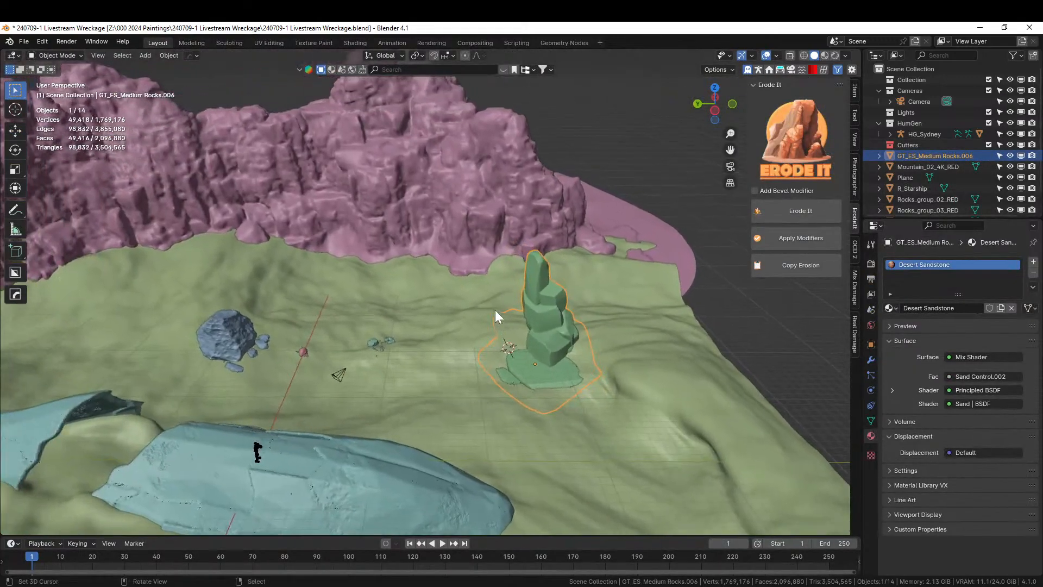
pyautogui.click(244, 334)
pyautogui.keyDown('shift'); pyautogui.click(303, 352); pyautogui.keyUp('shift')
pyautogui.keyDown('shift'); pyautogui.click(371, 344); pyautogui.keyUp('shift')
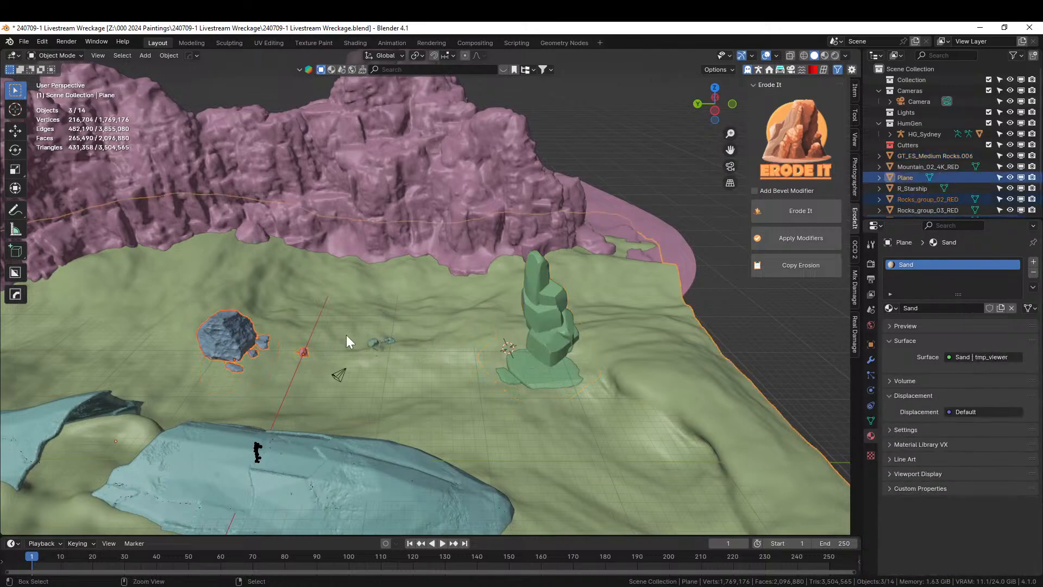
pyautogui.keyDown('shift'); pyautogui.click(347, 335); pyautogui.keyUp('shift')
pyautogui.keyDown('shift'); pyautogui.click(373, 341); pyautogui.keyUp('shift')
pyautogui.keyDown('shift'); pyautogui.click(379, 210); pyautogui.keyUp('shift')
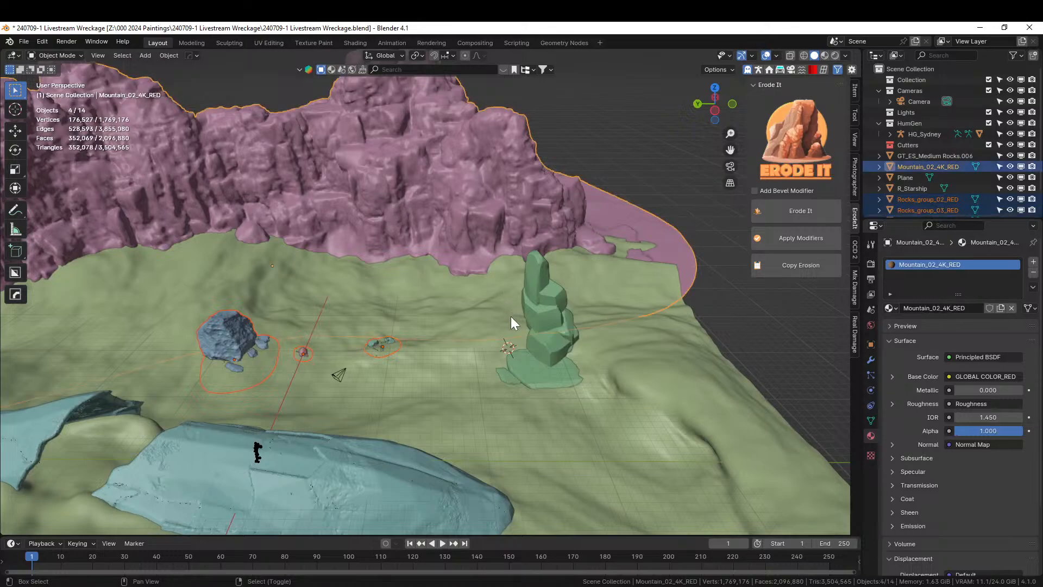
pyautogui.keyDown('shift'); pyautogui.click(543, 307); pyautogui.keyUp('shift')
pyautogui.hotkey('ctrl', 'l')
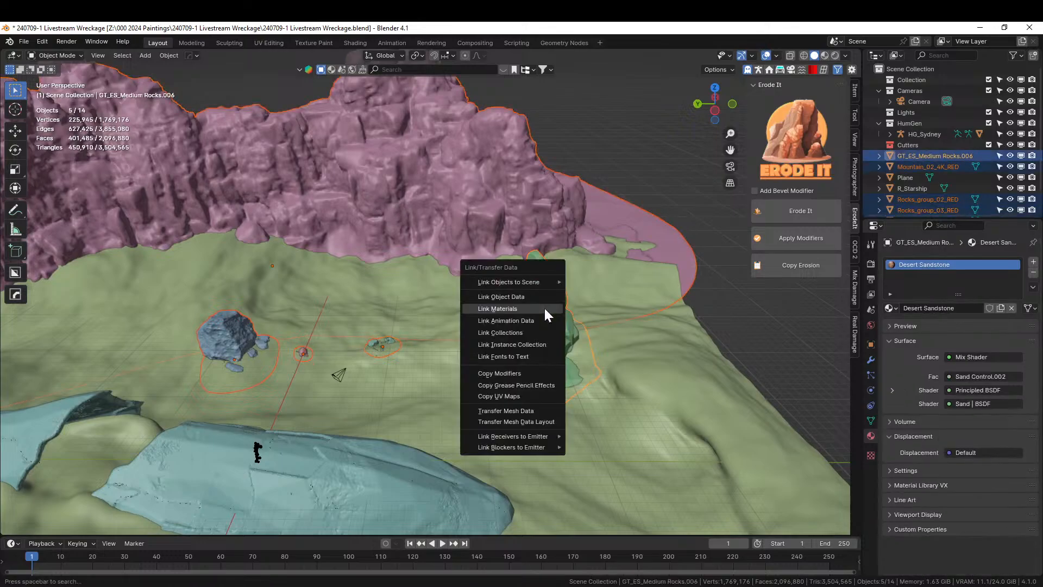
pyautogui.click(543, 307)
# Step: Examine the sandstone material on the mountain and rocks around the wreck in rendered shading
pyautogui.press('z')
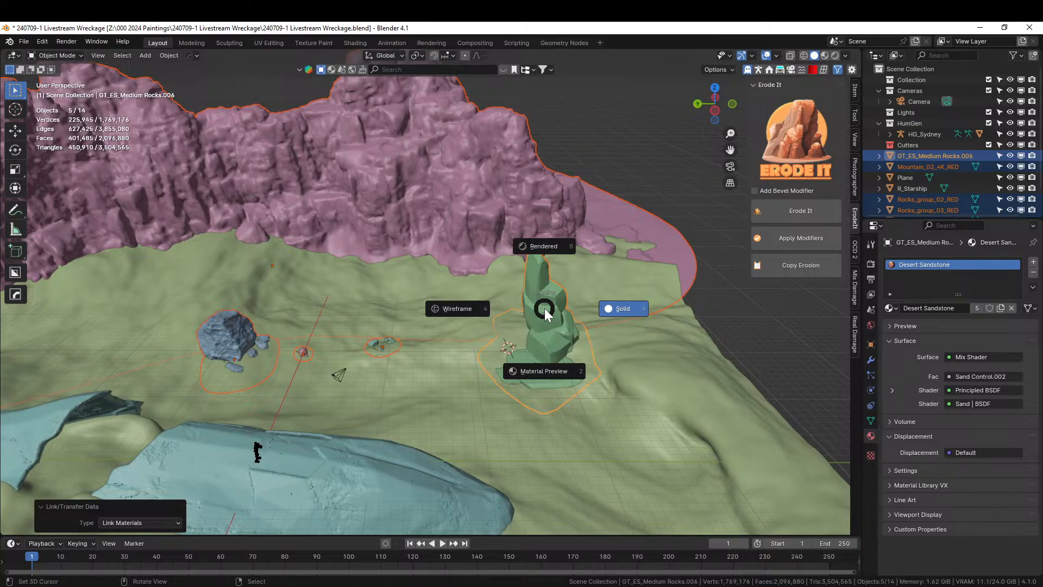
pyautogui.press('8')
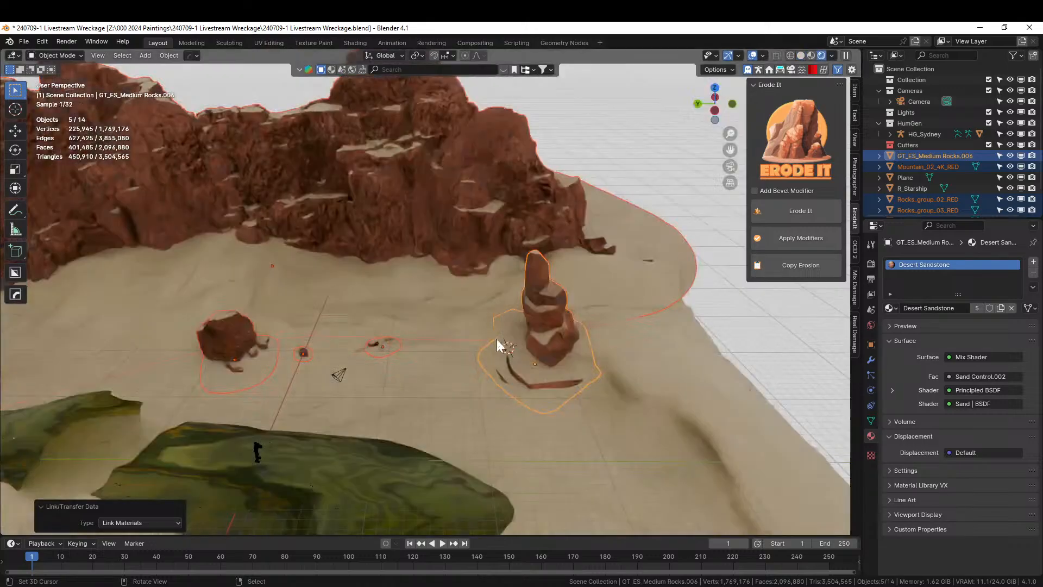
pyautogui.moveTo(501, 349)
pyautogui.mouseDown(button='middle')
pyautogui.moveTo(437, 357)
pyautogui.moveTo(470, 342)
pyautogui.moveTo(506, 347)
pyautogui.moveTo(390, 366)
pyautogui.moveTo(352, 413)
pyautogui.moveTo(366, 380)
pyautogui.moveTo(549, 289)
pyautogui.moveTo(472, 289)
pyautogui.moveTo(382, 266)
pyautogui.moveTo(361, 267)
pyautogui.moveTo(381, 270)
pyautogui.moveTo(349, 301)
pyautogui.mouseUp(button='middle')
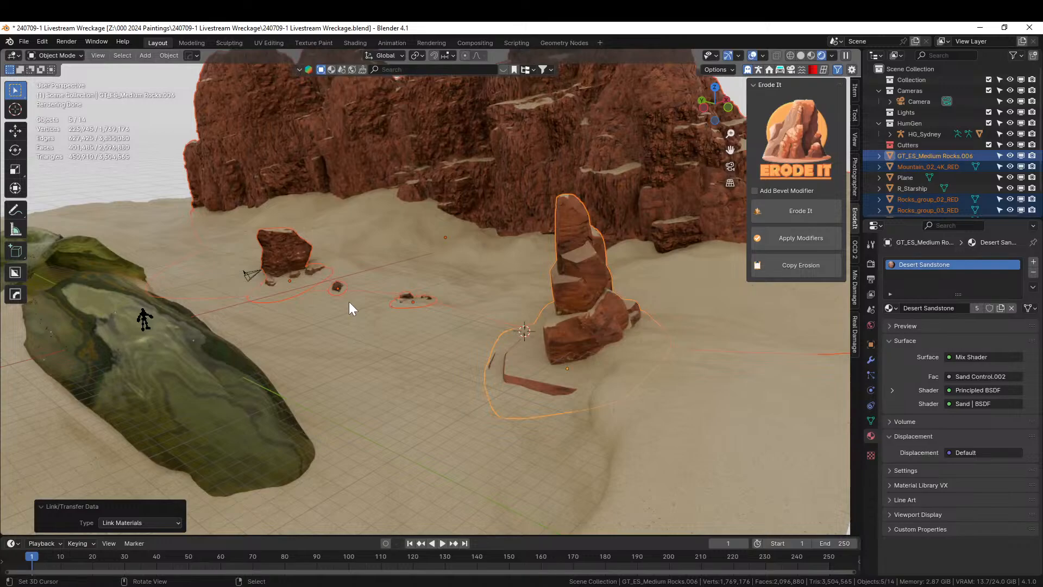
pyautogui.moveTo(246, 298); pyautogui.dragTo(7, 280, button='middle')
pyautogui.moveTo(260, 356); pyautogui.dragTo(506, 363, button='middle')
pyautogui.moveTo(304, 354)
pyautogui.mouseDown(button='middle')
pyautogui.moveTo(240, 358)
pyautogui.moveTo(251, 378)
pyautogui.moveTo(235, 390)
pyautogui.moveTo(298, 350)
pyautogui.mouseUp(button='middle')
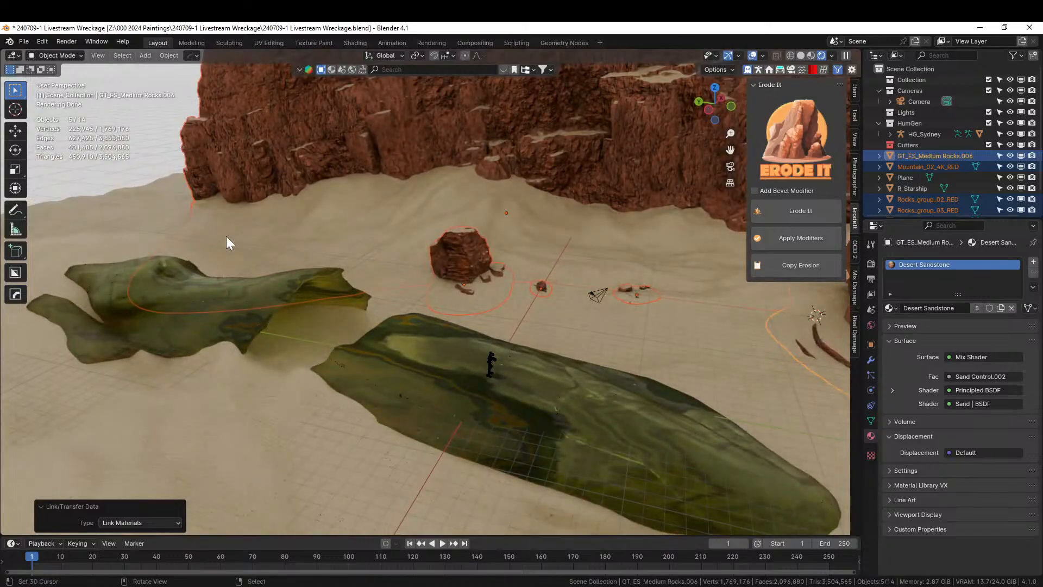
pyautogui.moveTo(231, 232); pyautogui.dragTo(442, 237, button='middle')
pyautogui.scroll(3, 339, 246)
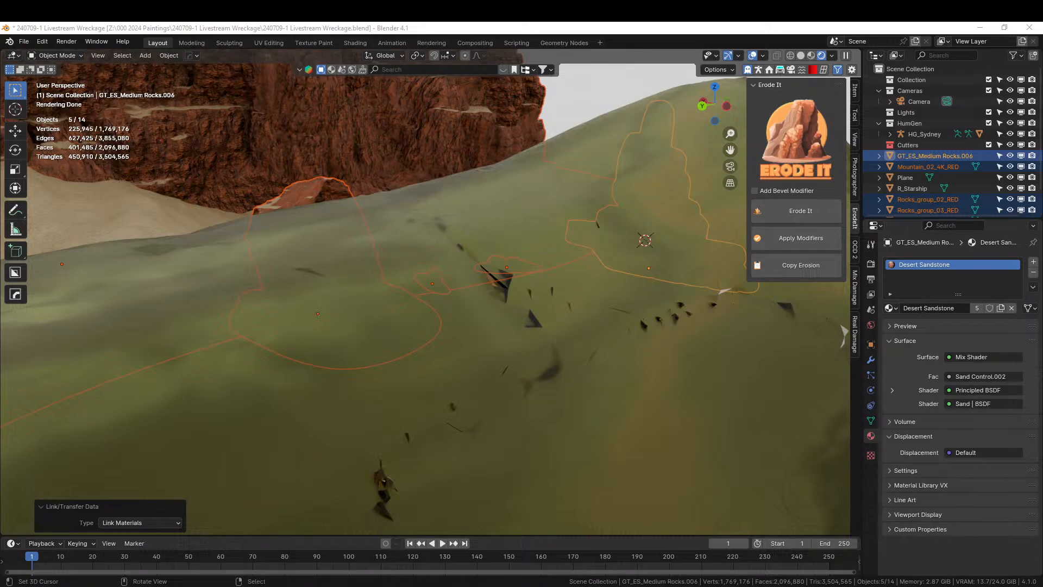
pyautogui.scroll(-1, 497, 320)
pyautogui.moveTo(497, 321); pyautogui.dragTo(530, 356, button='middle')
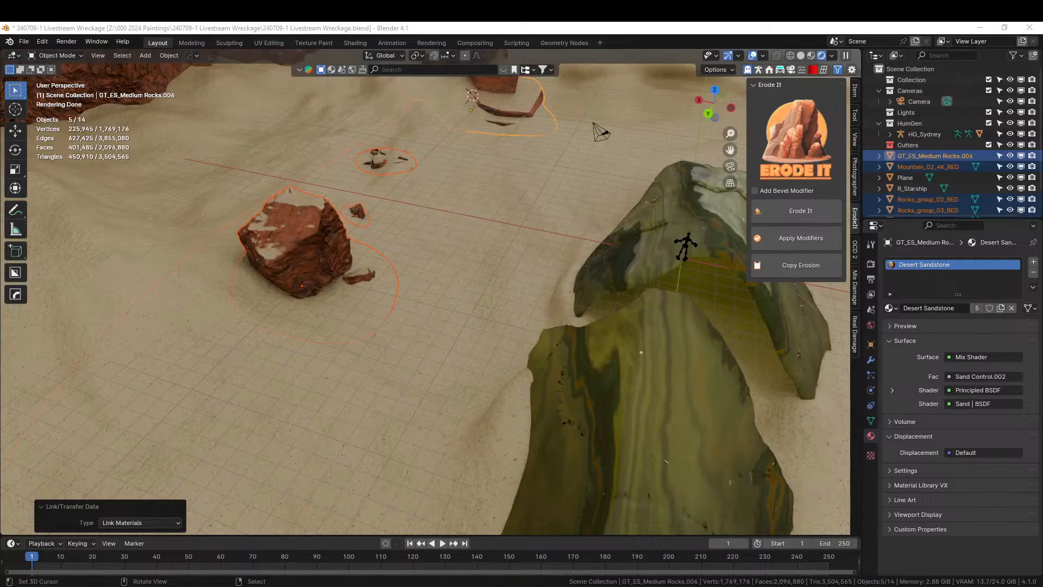
# Step: Place the Rocks_group_04_RED asset on the sand near the large boulder and lower it about 0.63 m
pyautogui.moveTo(326, 54); pyautogui.dragTo(336, 392)
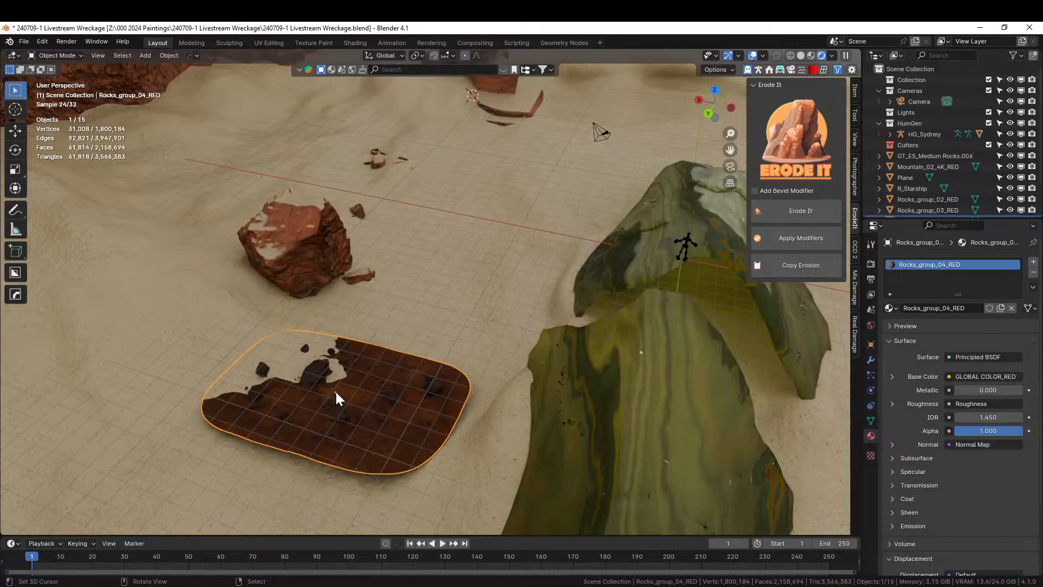
pyautogui.press('g')
pyautogui.press('z')
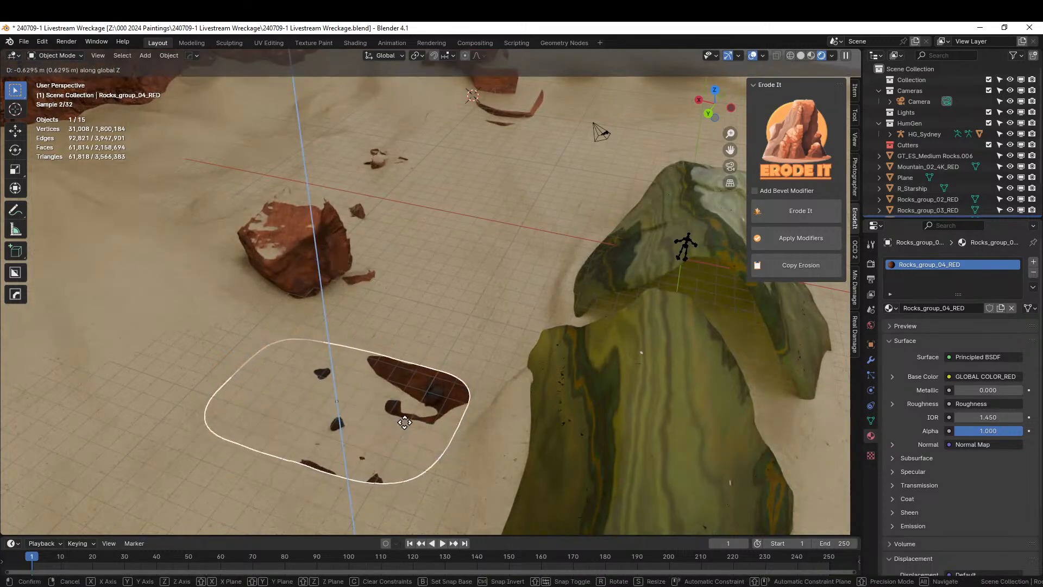
pyautogui.click(405, 422)
# Step: Rotate the new rock group about 3.28° in the view plane and enlarge it slightly
pyautogui.press('r')
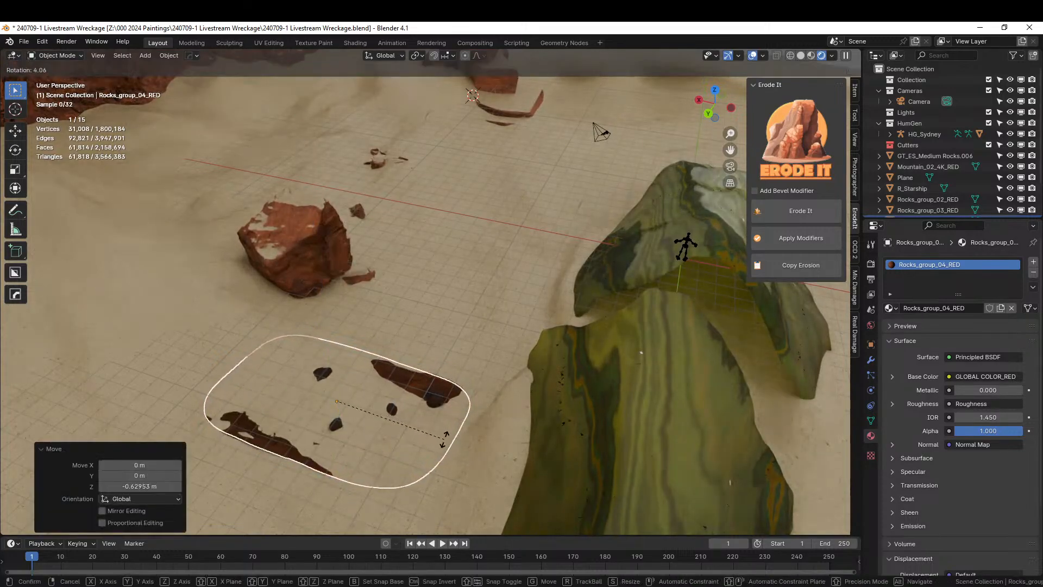
pyautogui.click(444, 438)
pyautogui.press('s')
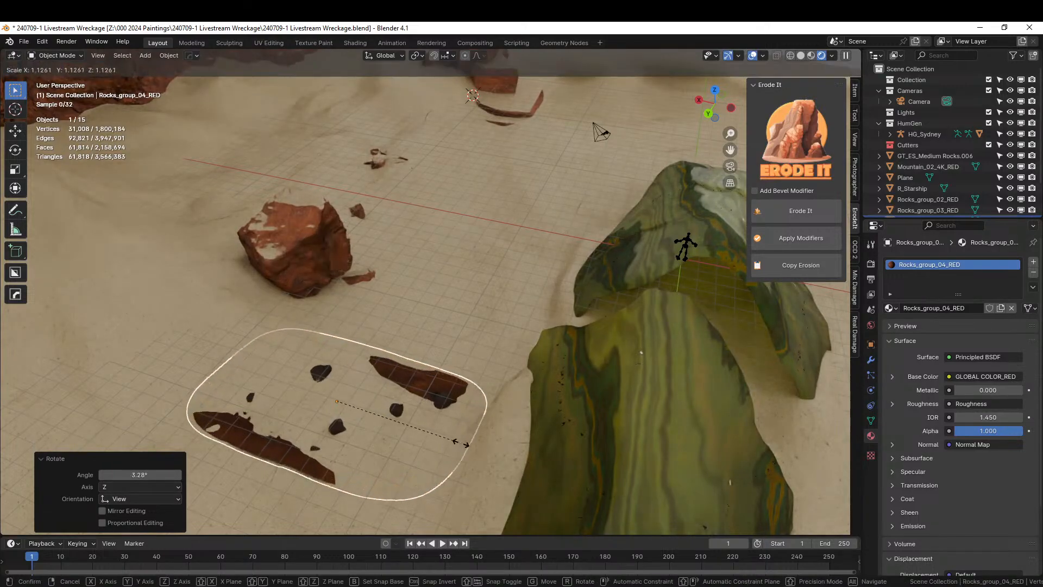
pyautogui.click(480, 450)
# Step: Move the rock group about 2.33 m in X, 0.67 m in Y and 0.36 m in Z, and rotate it about 6.76°
pyautogui.press('g')
pyautogui.click(429, 441)
pyautogui.moveTo(429, 441); pyautogui.dragTo(484, 413, button='middle')
pyautogui.press('r')
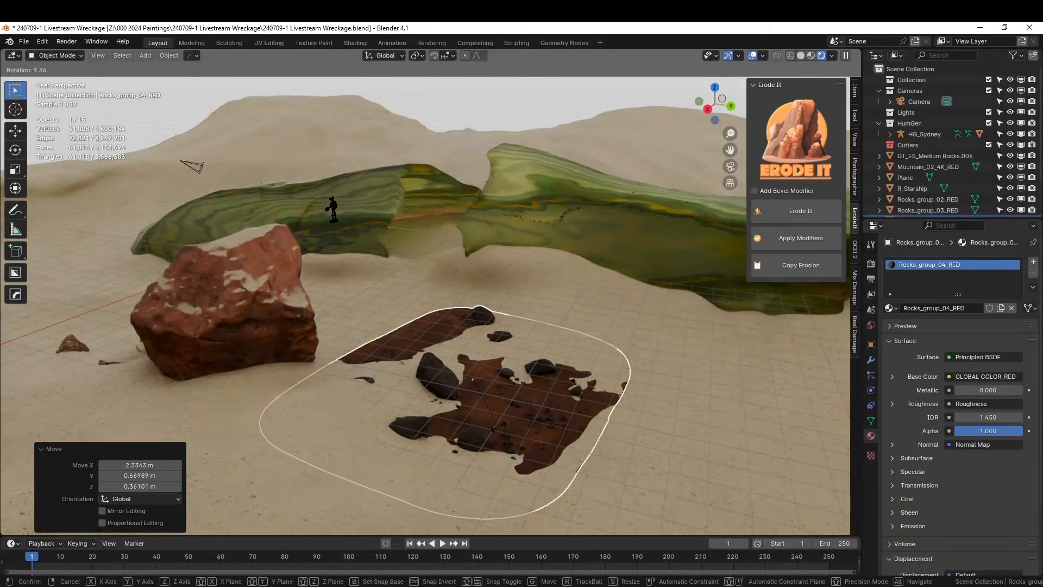
pyautogui.click(501, 426)
pyautogui.moveTo(501, 426)
pyautogui.mouseDown(button='middle')
pyautogui.moveTo(475, 430)
pyautogui.moveTo(514, 458)
pyautogui.moveTo(472, 462)
pyautogui.moveTo(506, 392)
pyautogui.moveTo(566, 357)
pyautogui.mouseUp(button='middle')
# Step: Switch to solid shading and put the sand plane into Sculpt Mode with the Elastic Deform brush
pyautogui.press('z')
pyautogui.press('6')
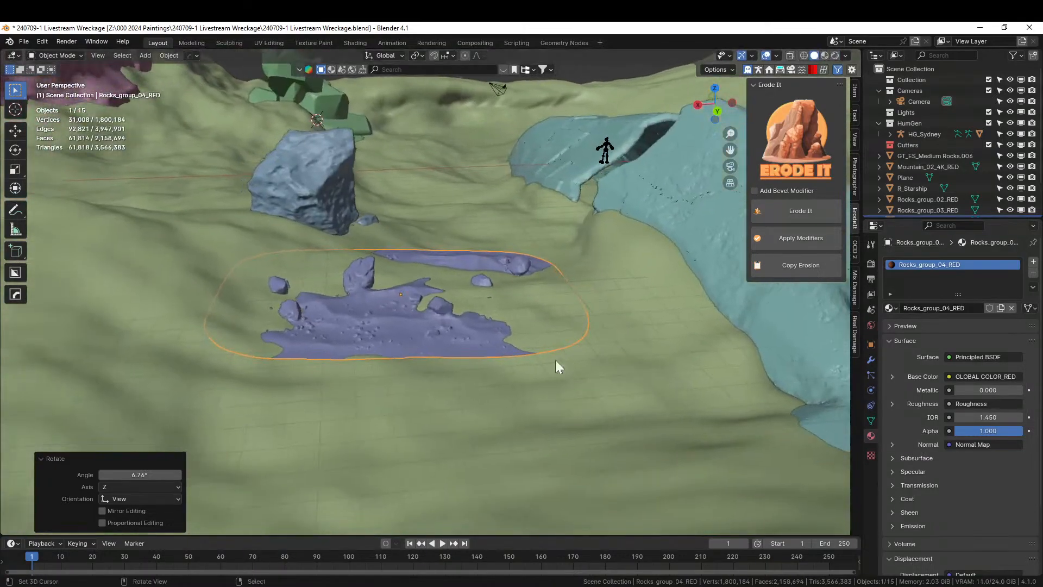
pyautogui.click(399, 399)
pyautogui.moveTo(400, 399); pyautogui.dragTo(421, 284, button='middle')
pyautogui.press('Tab')
pyautogui.click(405, 279)
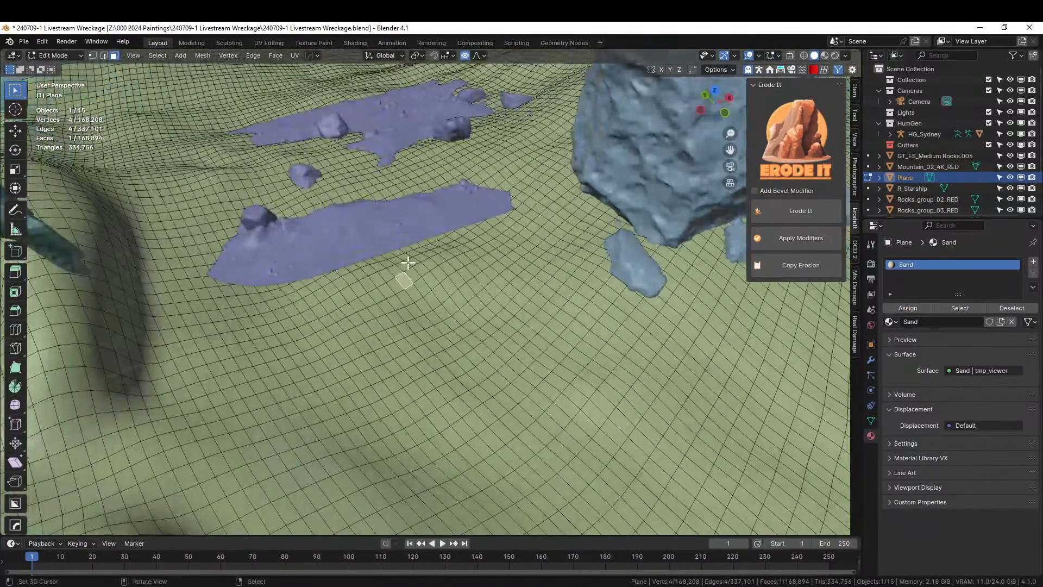
pyautogui.press('Tab')
pyautogui.click(41, 59)
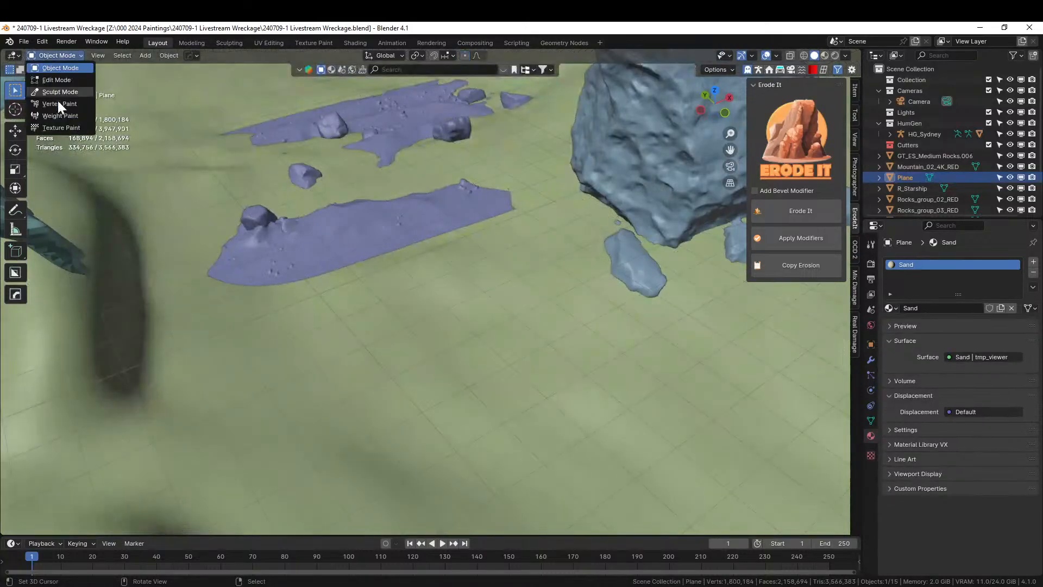
pyautogui.click(54, 94)
pyautogui.click(16, 395)
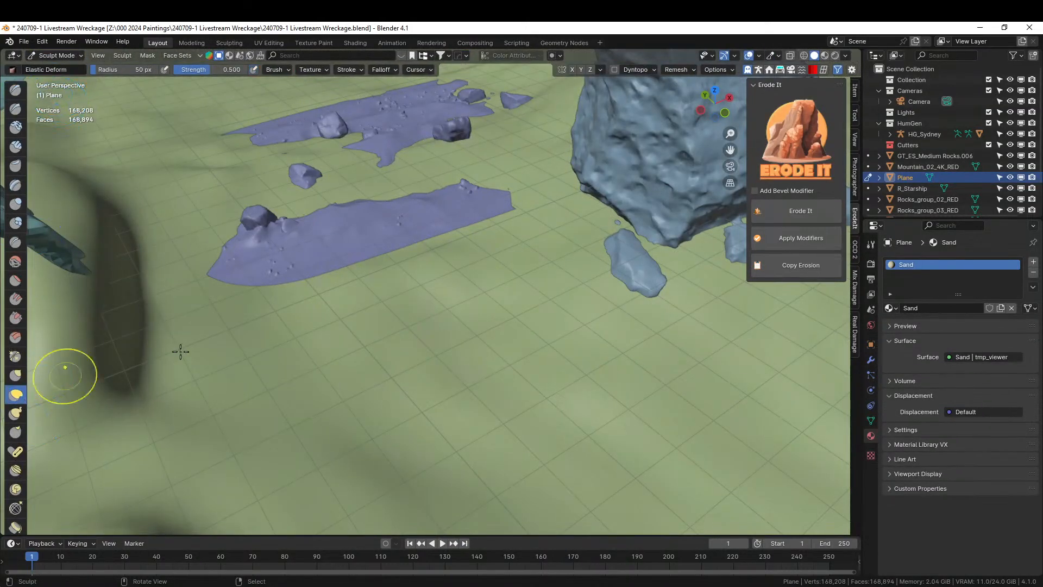
# Step: Enlarge the Elastic Deform brush to 124 px and reshape the sand around the Rocks_group_04_RED rocks
pyautogui.press('f')
pyautogui.moveTo(531, 254); pyautogui.dragTo(530, 179)
pyautogui.moveTo(286, 295); pyautogui.dragTo(289, 239)
pyautogui.moveTo(267, 322); pyautogui.dragTo(278, 244)
pyautogui.moveTo(400, 197); pyautogui.dragTo(446, 77, button='middle')
pyautogui.moveTo(203, 379); pyautogui.dragTo(166, 321)
pyautogui.moveTo(264, 473); pyautogui.dragTo(285, 424)
pyautogui.moveTo(318, 319); pyautogui.dragTo(336, 415)
pyautogui.moveTo(278, 237); pyautogui.dragTo(279, 332)
pyautogui.moveTo(379, 196); pyautogui.dragTo(376, 175)
pyautogui.moveTo(189, 339); pyautogui.dragTo(197, 319)
pyautogui.moveTo(349, 385); pyautogui.dragTo(257, 164, button='middle')
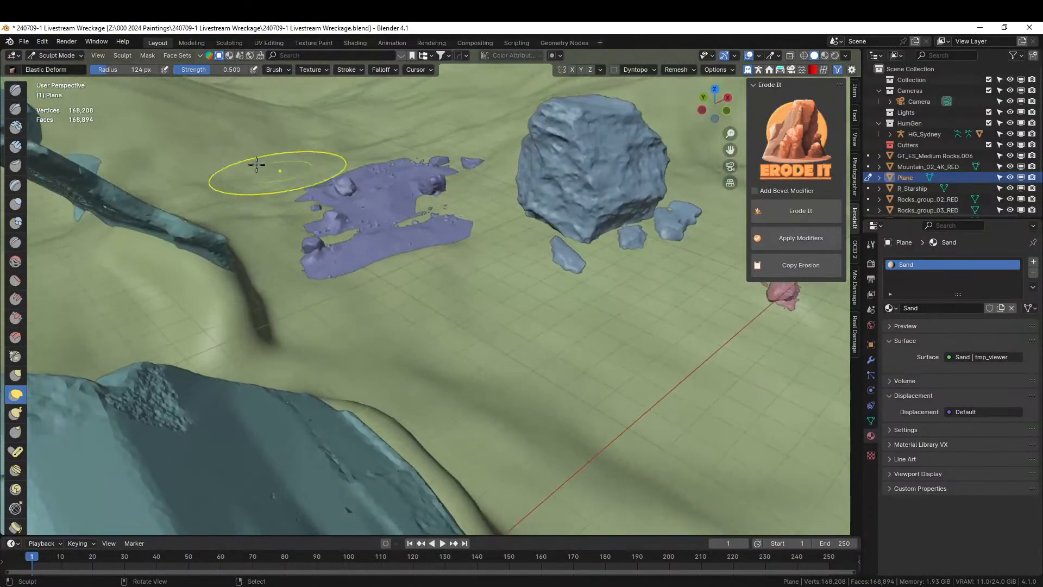
# Step: Return to Object Mode, link the large boulder's Desert Sandstone material to the Rocks_group_04_RED rocks, and show them in rendered shading
pyautogui.click(54, 56)
pyautogui.click(60, 67)
pyautogui.click(394, 201)
pyautogui.keyDown('shift'); pyautogui.click(565, 164); pyautogui.keyUp('shift')
pyautogui.hotkey('ctrl', 'l')
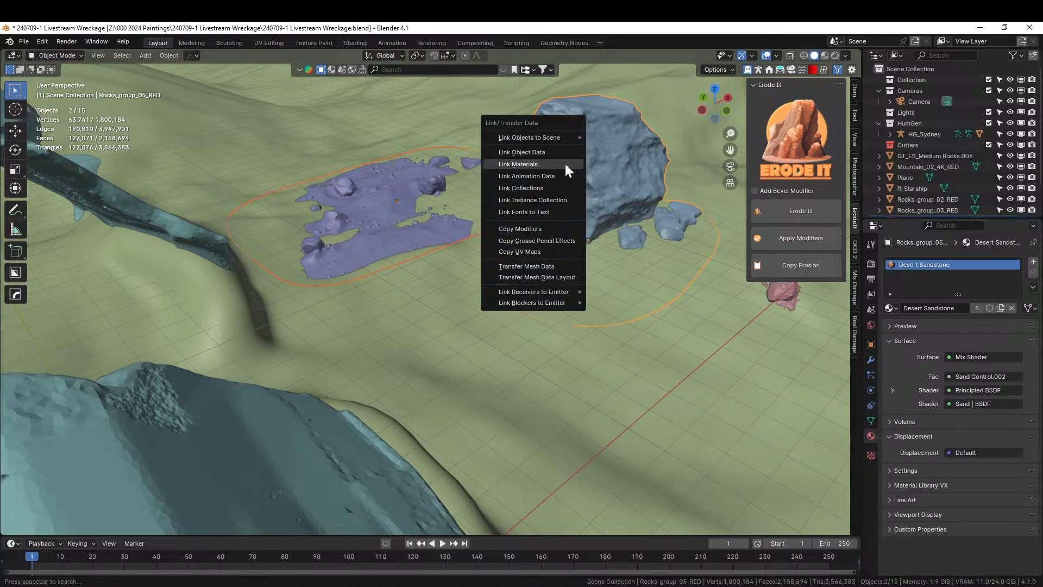
pyautogui.click(565, 164)
pyautogui.press('z')
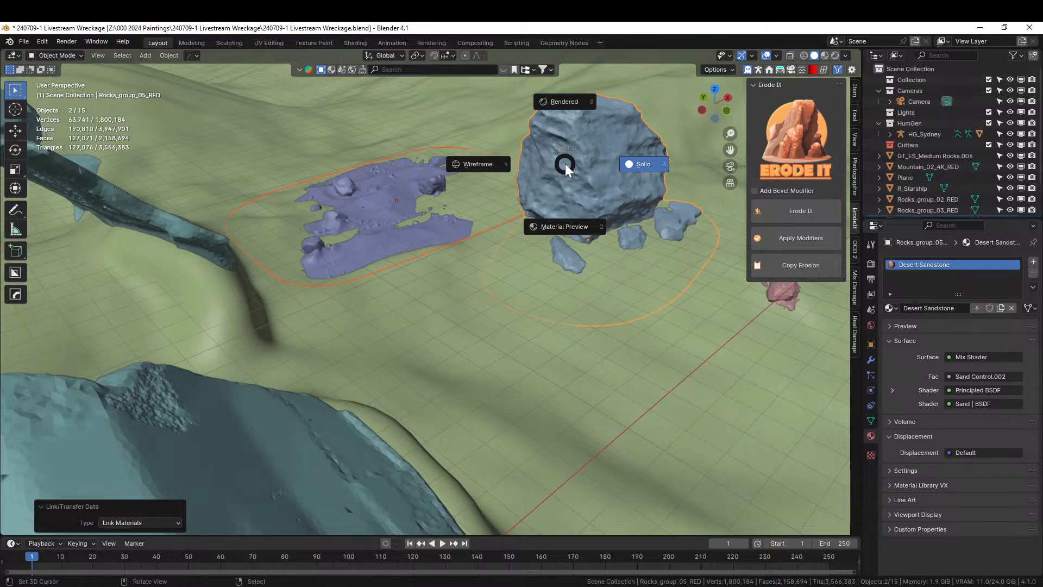
pyautogui.press('8')
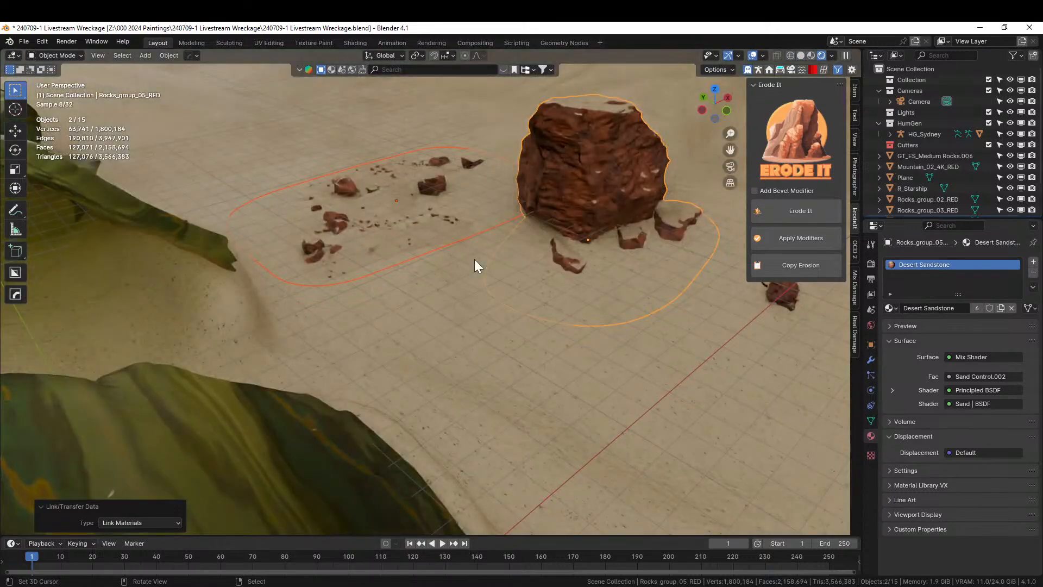
# Step: Place the Sharp_rock_03_RED asset on the sand near the stacked rock spire and show it in solid shading
pyautogui.moveTo(474, 259); pyautogui.dragTo(596, 308, button='middle')
pyautogui.moveTo(610, 301); pyautogui.dragTo(418, 291, button='middle')
pyautogui.scroll(-3, 570, 340)
pyautogui.moveTo(571, 346); pyautogui.dragTo(368, 313, button='middle')
pyautogui.scroll(-4, 367, 315)
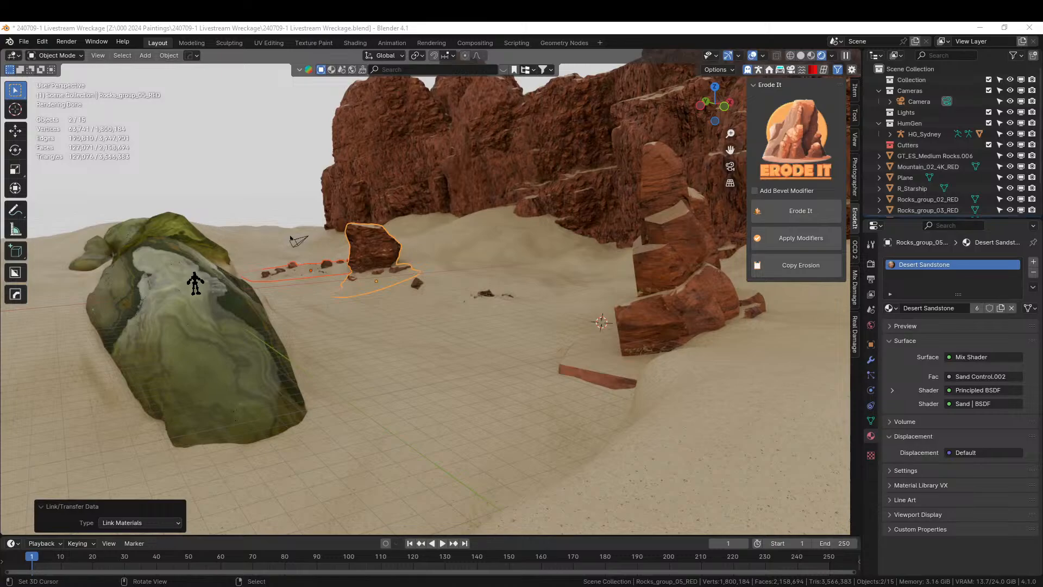
pyautogui.moveTo(772, 152); pyautogui.dragTo(533, 455)
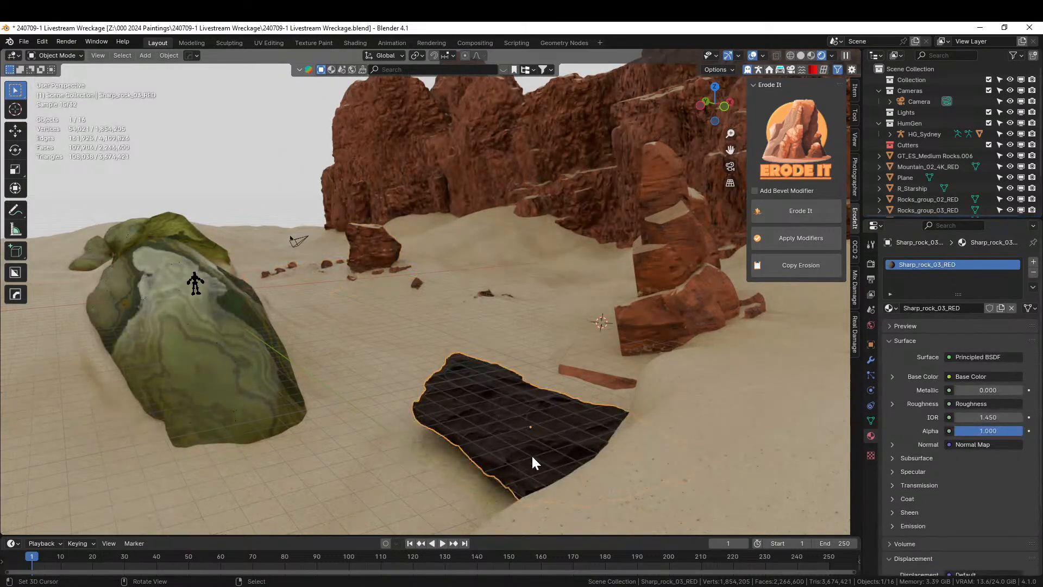
pyautogui.moveTo(531, 455); pyautogui.dragTo(681, 482, button='middle')
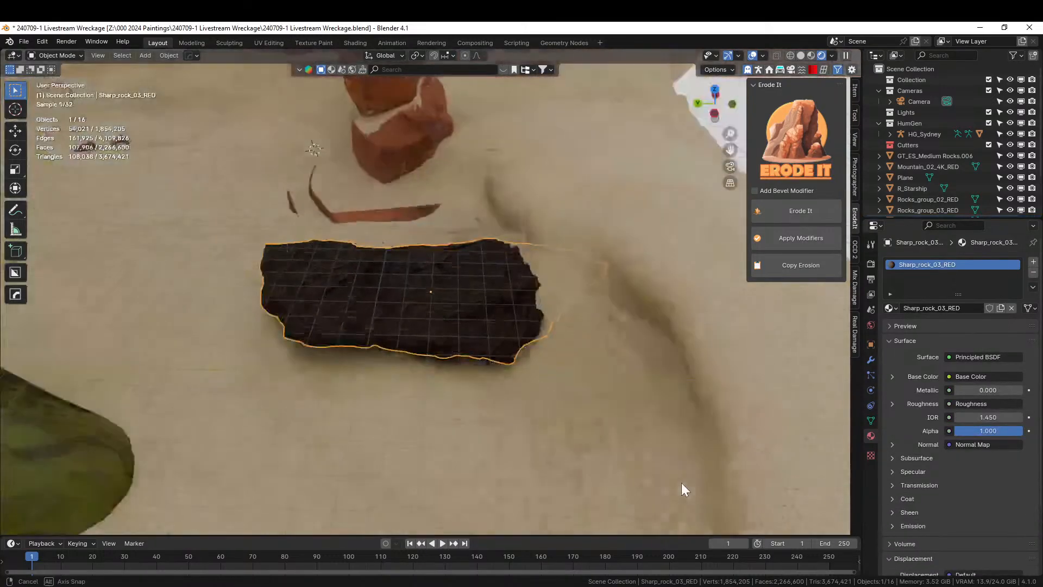
pyautogui.press('z')
pyautogui.press('6')
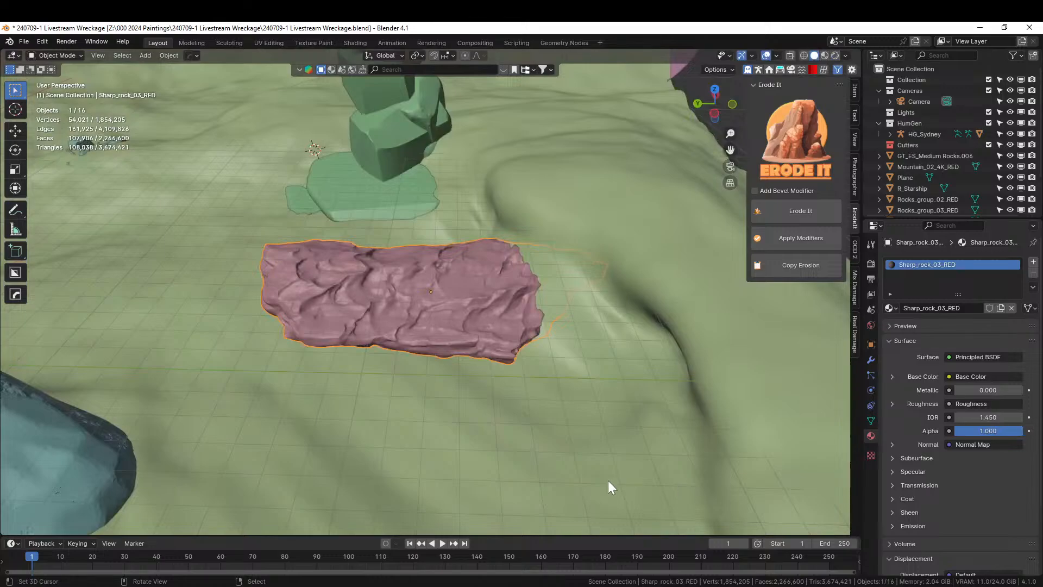
# Step: Rotate the sharp rock in top view so its pointed end faces the spire, and scale it up by 1.776
pyautogui.press('r')
pyautogui.rightClick(421, 93)
pyautogui.press('KP_7')
pyautogui.press('r')
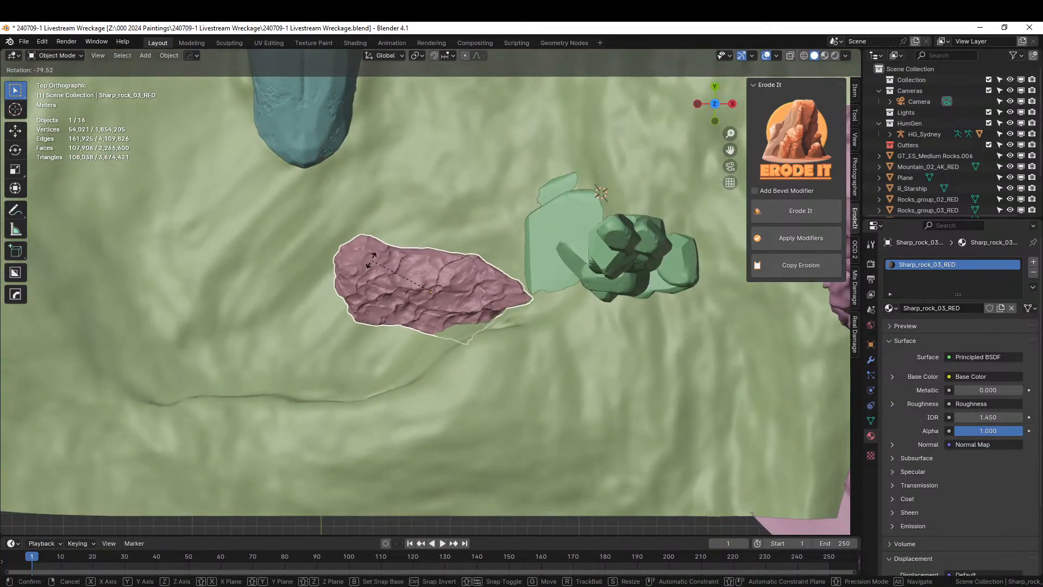
pyautogui.click(320, 296)
pyautogui.press('s')
pyautogui.click(588, 354)
# Step: Move the sharp rock next to the spire and nudge it about -0.28 m in X, -0.31 m in Y and 0.27 m in Z
pyautogui.press('g')
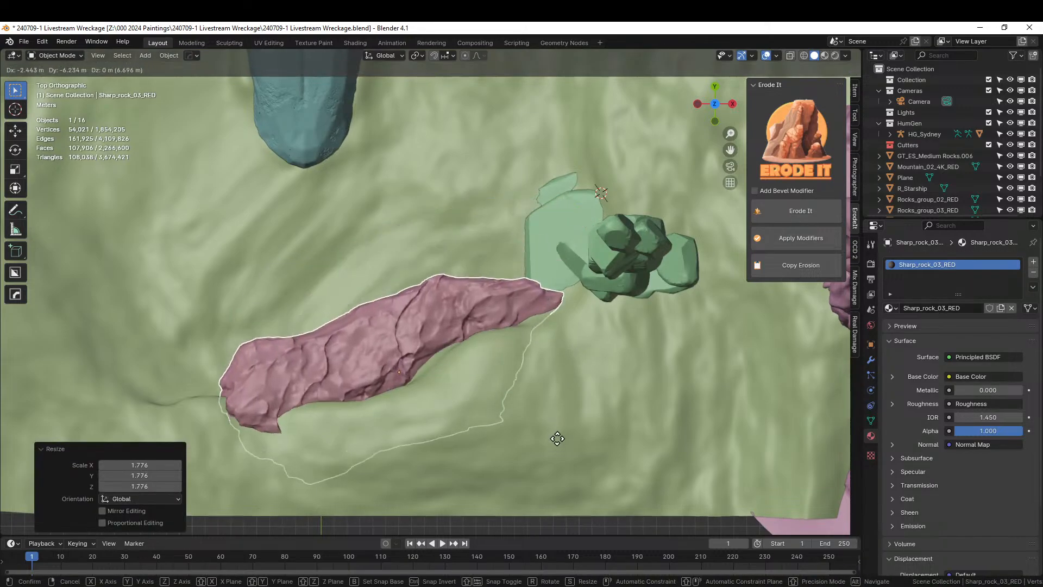
pyautogui.click(560, 445)
pyautogui.moveTo(566, 439); pyautogui.dragTo(657, 340, button='middle')
pyautogui.press('g')
pyautogui.click(678, 332)
pyautogui.press('s')
pyautogui.rightClick(708, 333)
pyautogui.press('g')
pyautogui.click(702, 319)
# Step: Apply the sharp rock's rotation and scale, link the spire's Desert Sandstone material to it, and show it in rendered shading
pyautogui.hotkey('ctrl', 'a')
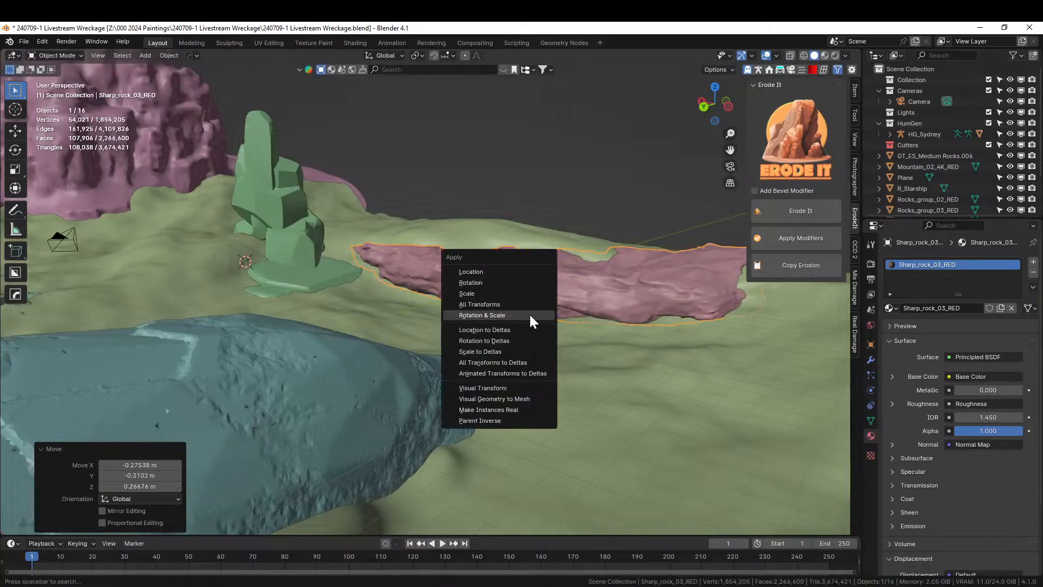
pyautogui.click(529, 313)
pyautogui.keyDown('shift'); pyautogui.rightClick(278, 213); pyautogui.keyUp('shift')
pyautogui.hotkey('ctrl', 'l')
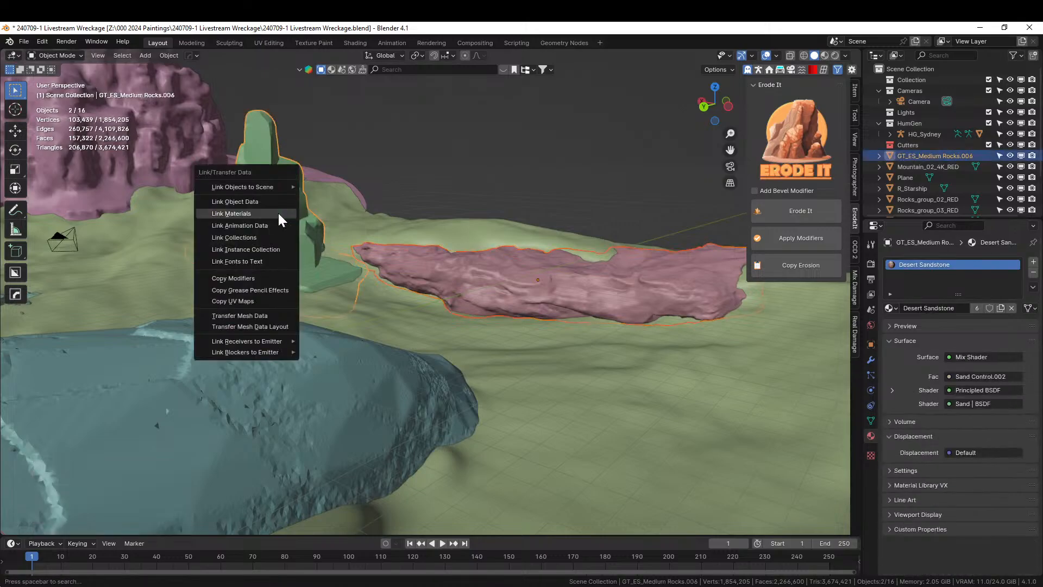
pyautogui.click(275, 211)
pyautogui.press('Tab')
pyautogui.press('Tab')
pyautogui.press('z')
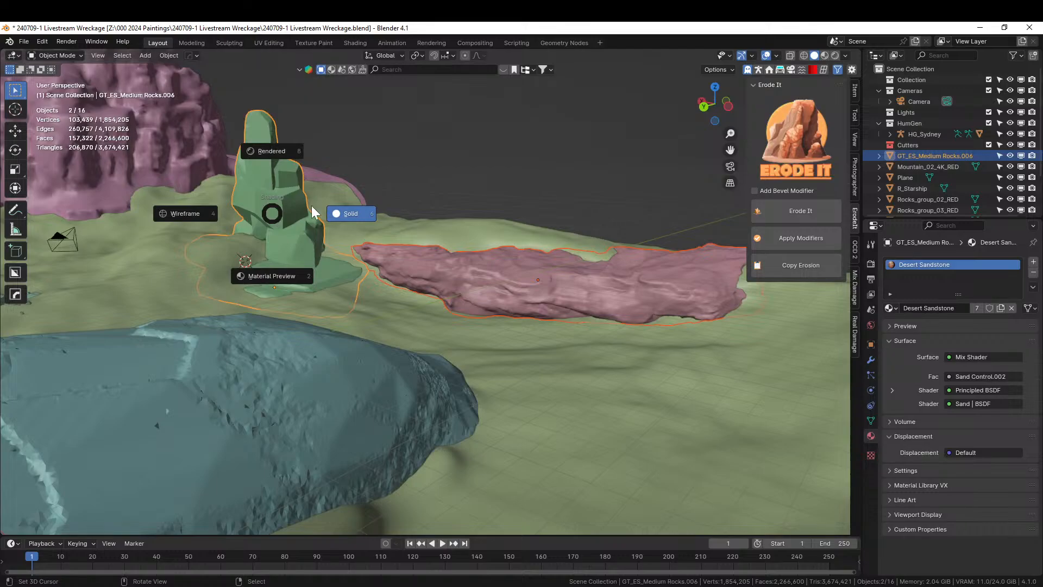
pyautogui.press('8')
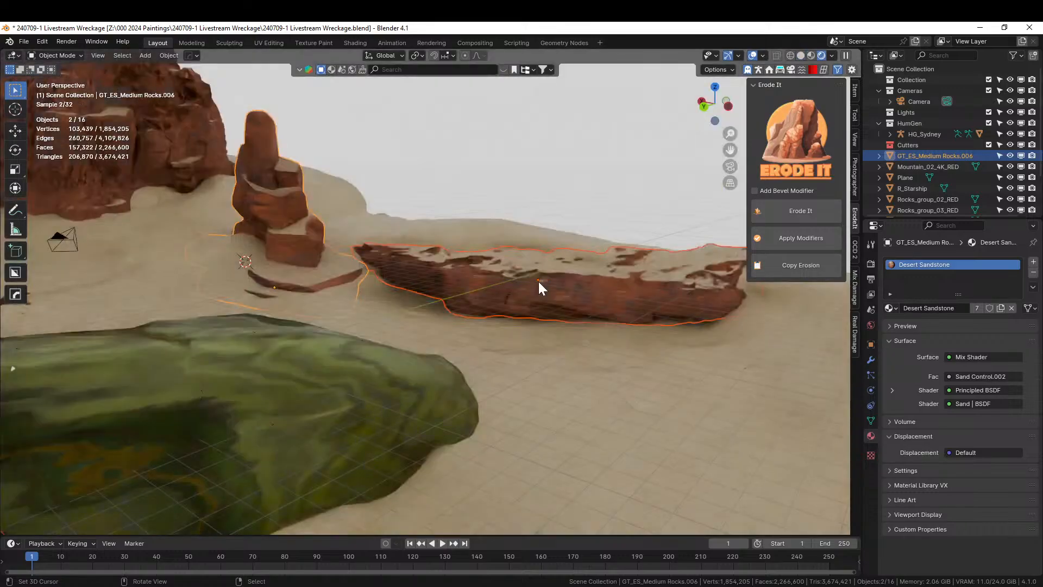
# Step: Place the Asteroid_01 asset on the sand behind the broken hull and scale it up by 8.447
pyautogui.scroll(2, 538, 279)
pyautogui.moveTo(538, 279); pyautogui.dragTo(313, 322, button='middle')
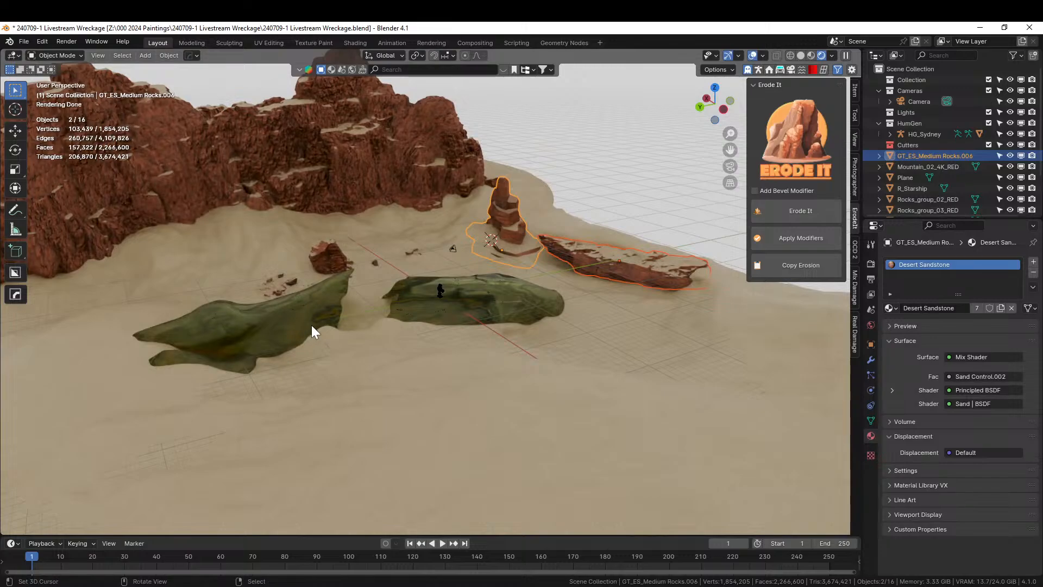
pyautogui.moveTo(312, 325); pyautogui.dragTo(503, 282, button='middle')
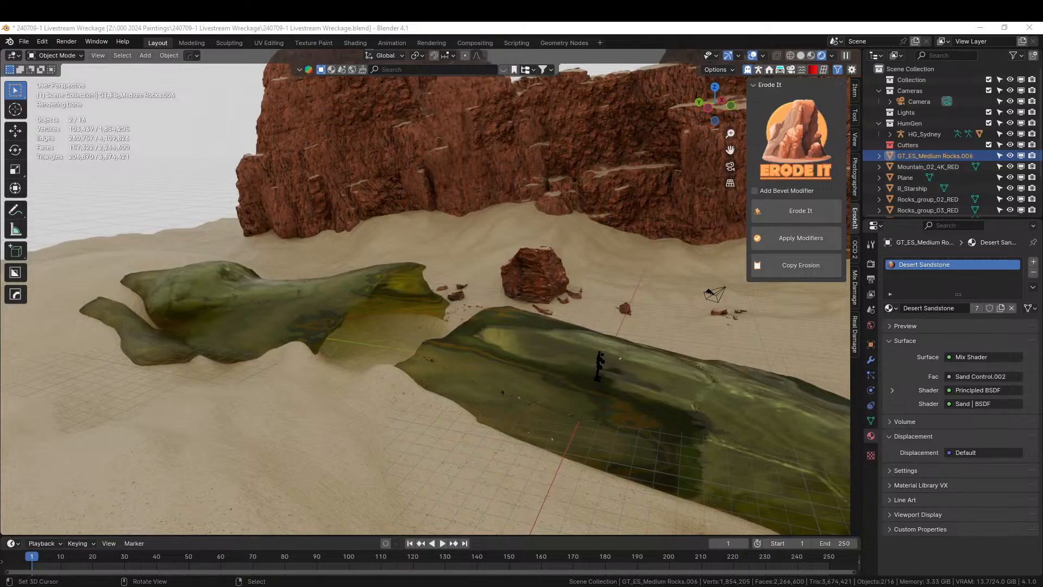
pyautogui.moveTo(326, 120); pyautogui.dragTo(293, 292)
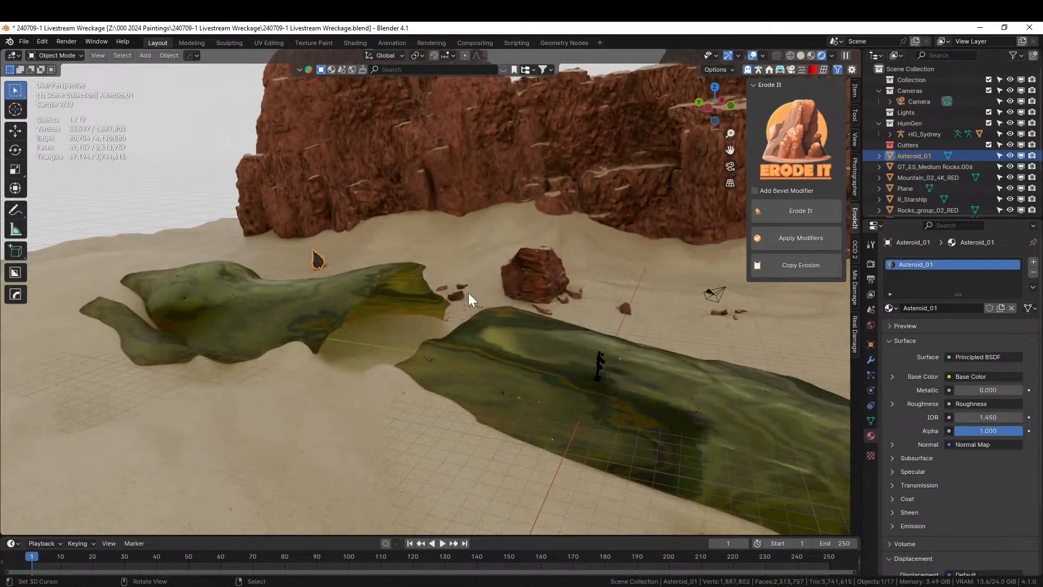
pyautogui.press('s')
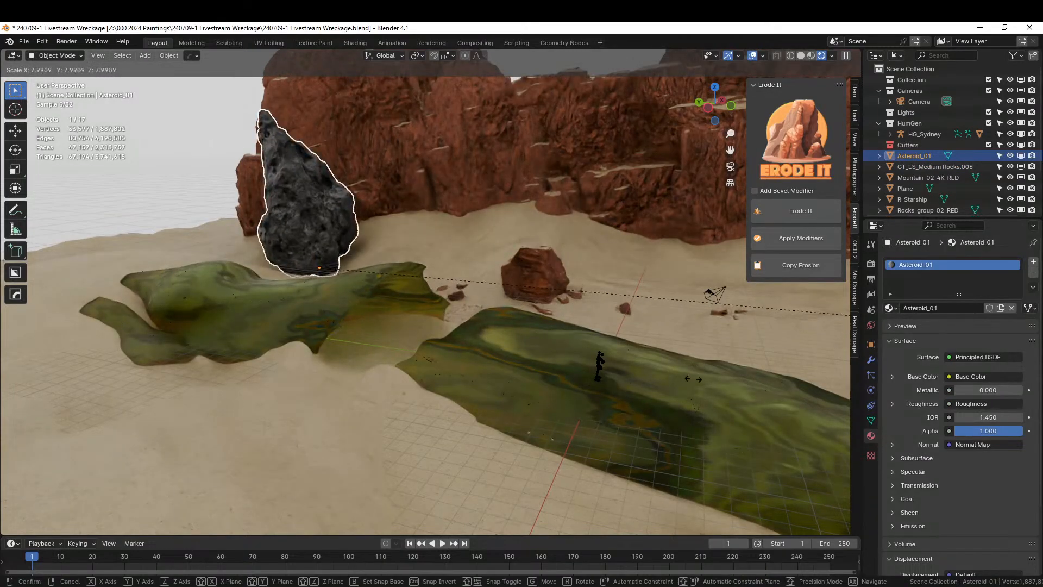
pyautogui.click(715, 380)
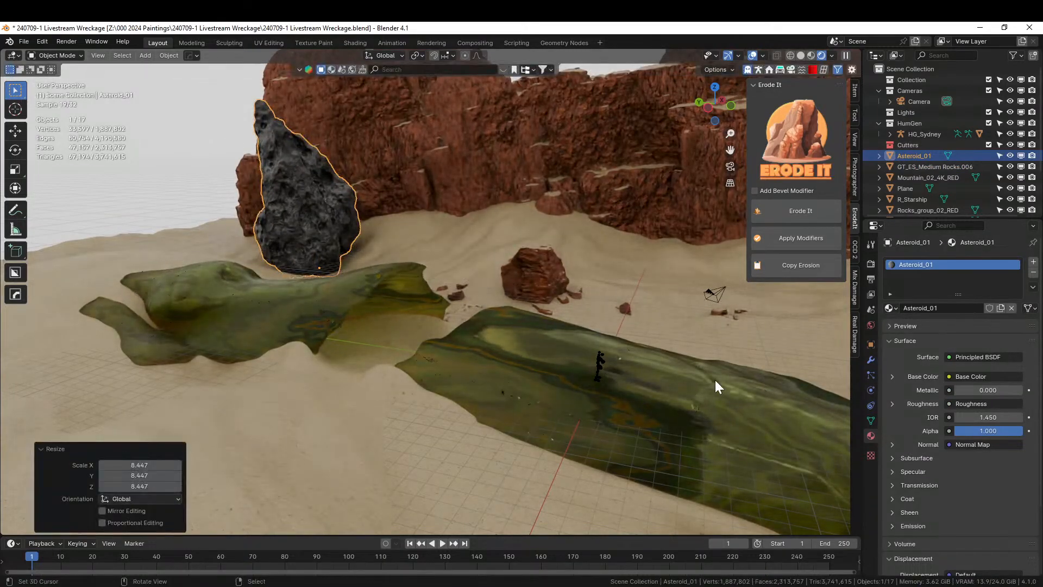
# Step: Move the asteroid rock in top view about -12.07 m in X and 20.83 m in Y, beyond the wreck's tail
pyautogui.press('KP_7')
pyautogui.scroll(-4, 715, 379)
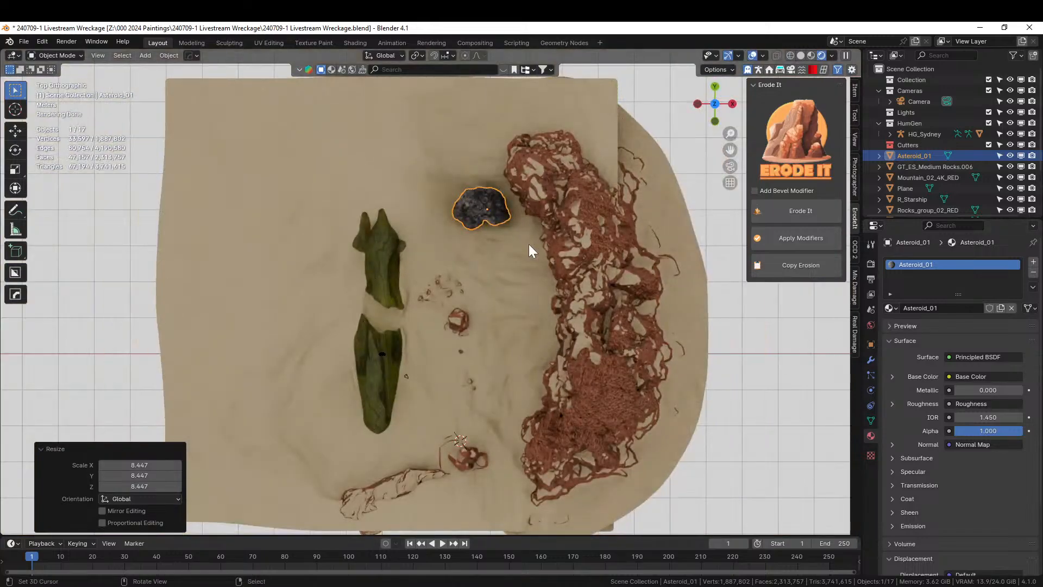
pyautogui.press('g')
pyautogui.click(484, 169)
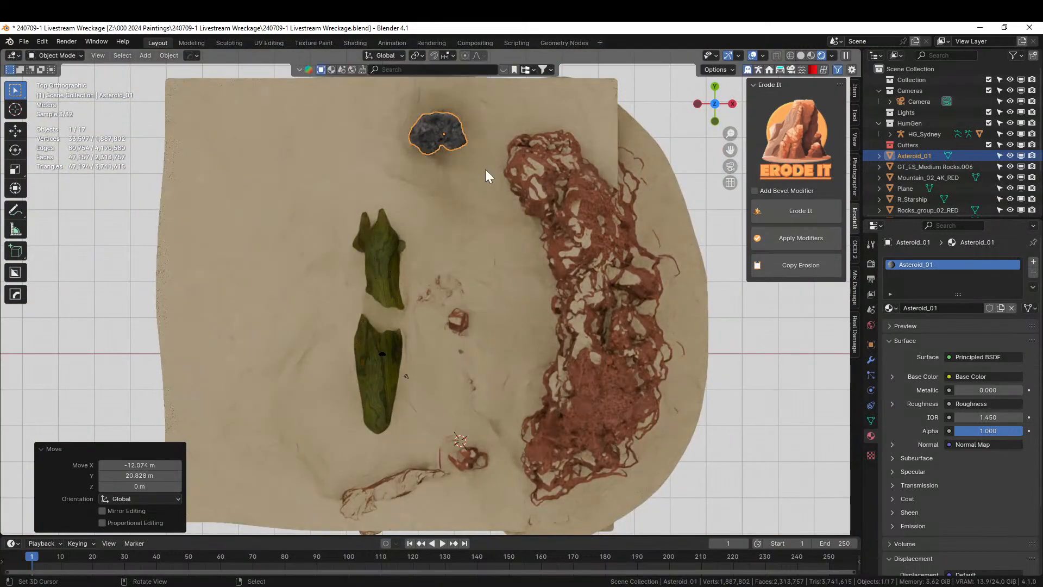
# Step: Lay the asteroid rock on its side by rotating it 96° in the view plane, and enlarge it
pyautogui.moveTo(485, 175); pyautogui.dragTo(543, 128, button='middle')
pyautogui.press('r')
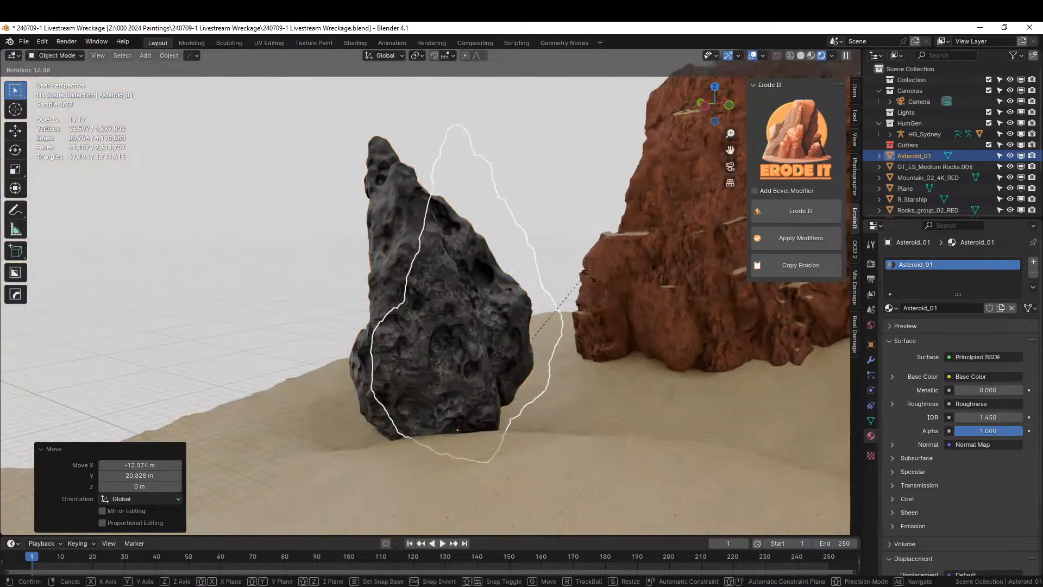
pyautogui.click(620, 322)
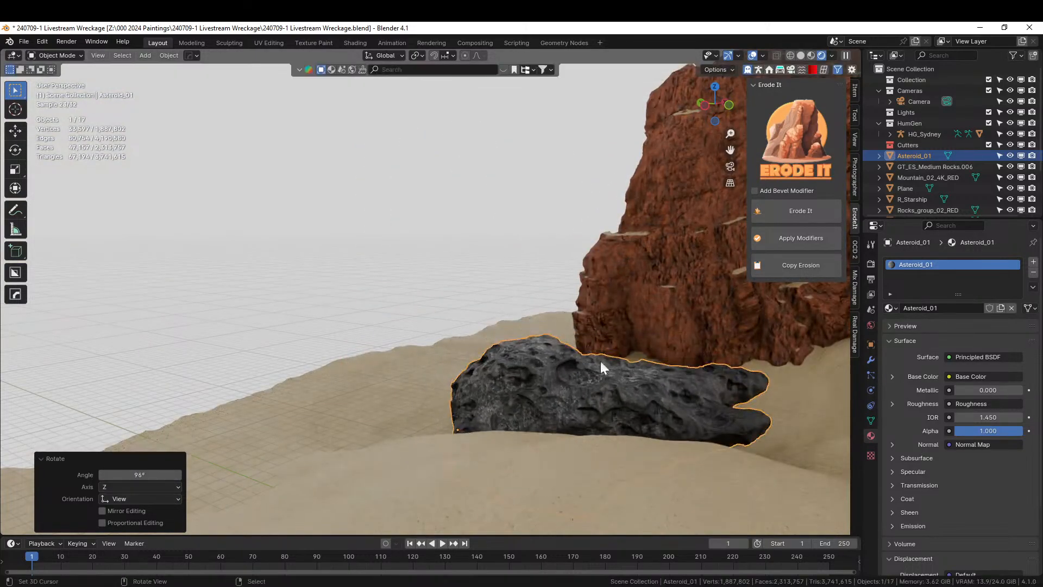
pyautogui.press('s')
pyautogui.click(715, 459)
# Step: Link the mountain's Desert Sandstone material to the asteroid rock and check it from around the wreck
pyautogui.moveTo(626, 420); pyautogui.dragTo(459, 209, button='middle')
pyautogui.keyDown('shift'); pyautogui.click(458, 210); pyautogui.keyUp('shift')
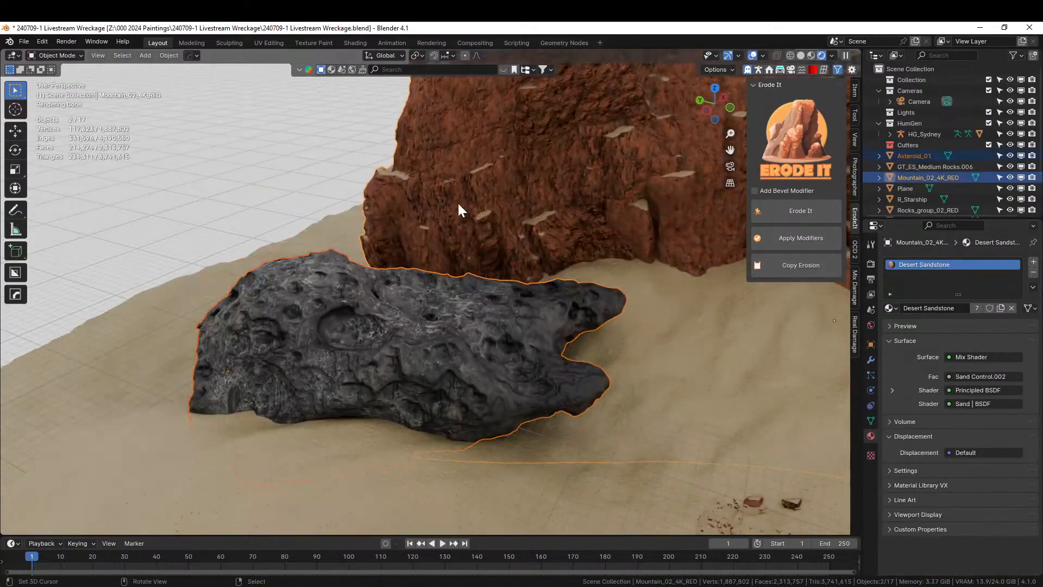
pyautogui.hotkey('ctrl', 'l')
pyautogui.click(458, 203)
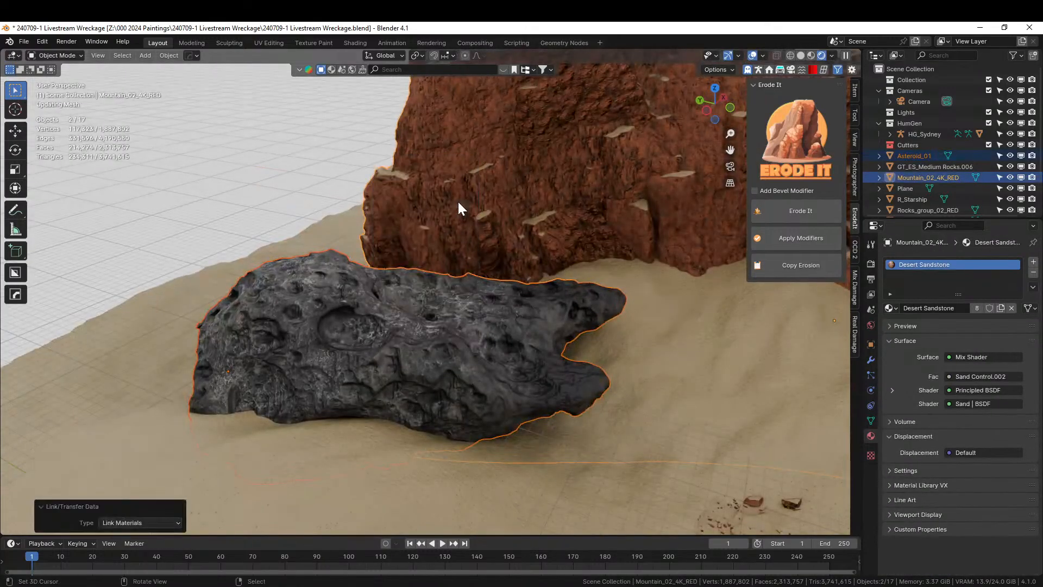
pyautogui.moveTo(458, 199); pyautogui.dragTo(423, 179, button='middle')
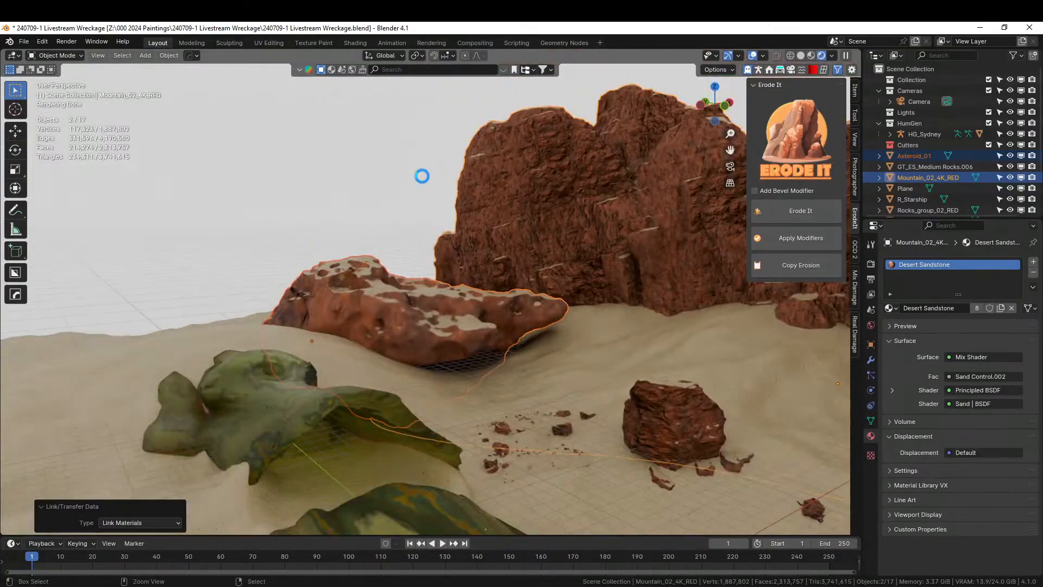
pyautogui.moveTo(376, 198); pyautogui.dragTo(377, 139, button='middle')
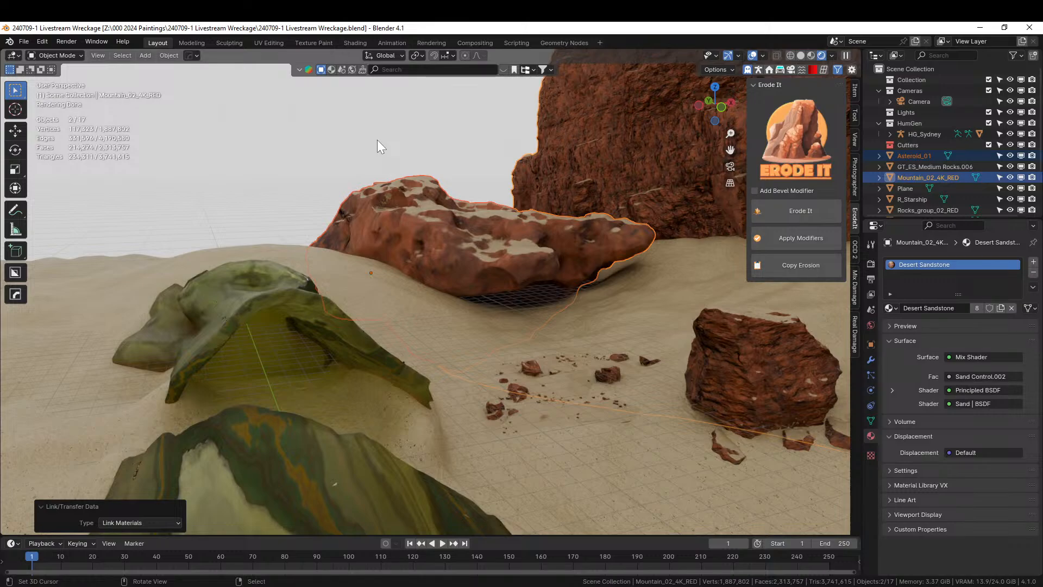
pyautogui.moveTo(264, 319); pyautogui.dragTo(317, 327, button='middle')
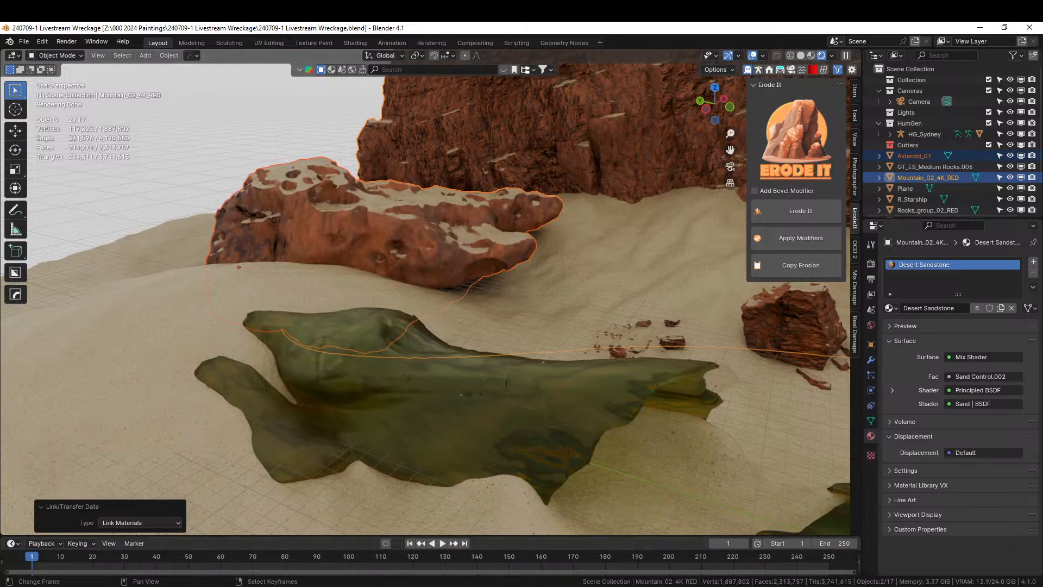
# Step: Switch to the other Blender instance and open 240704-1 Livestream Generator Room.blend, discarding changes to the Ship Exterior Hole file
pyautogui.click(741, 565)
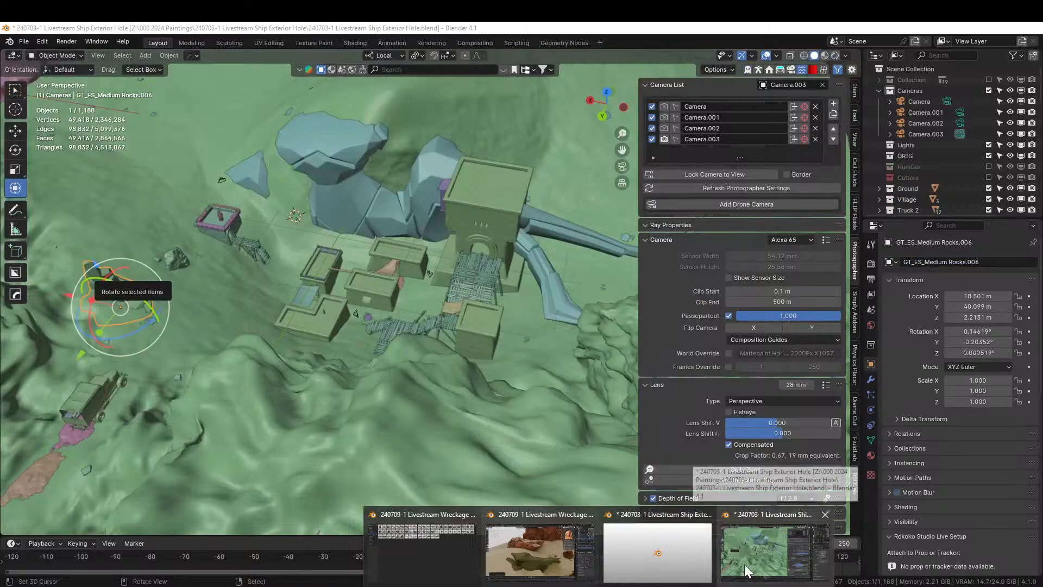
pyautogui.click(24, 41)
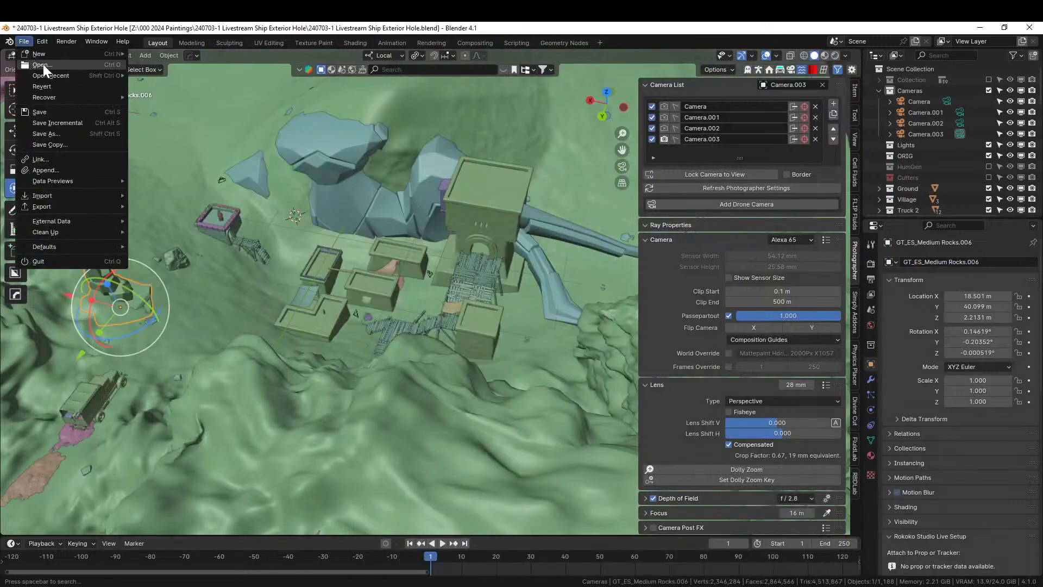
pyautogui.click(42, 65)
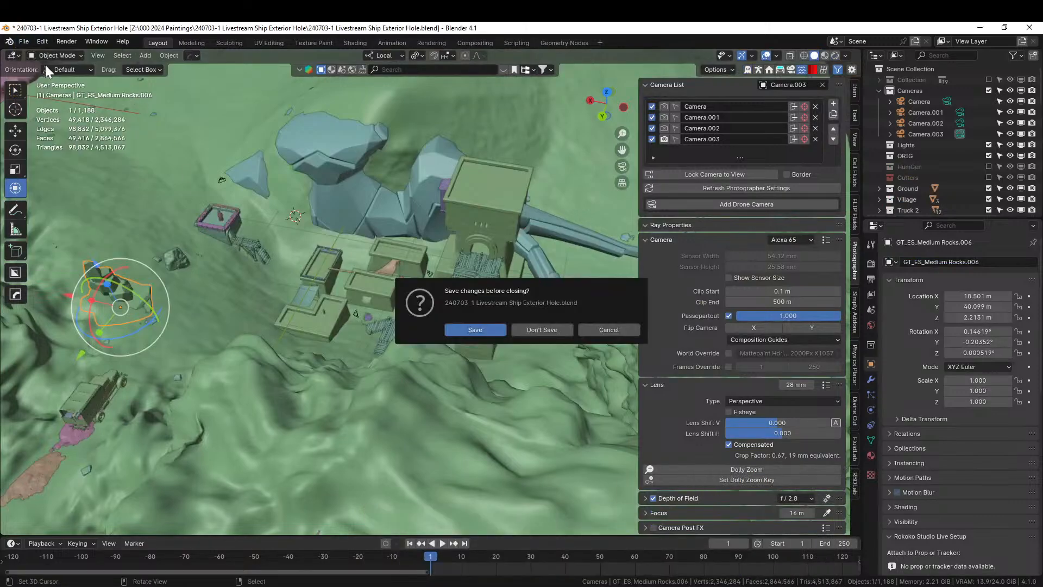
pyautogui.click(541, 329)
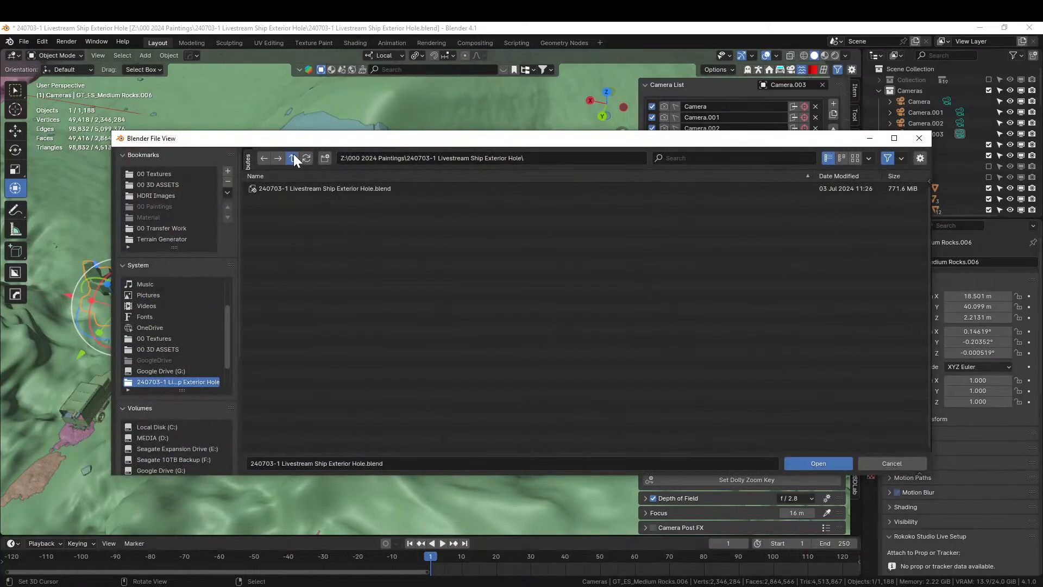
pyautogui.click(293, 158)
pyautogui.doubleClick(350, 230)
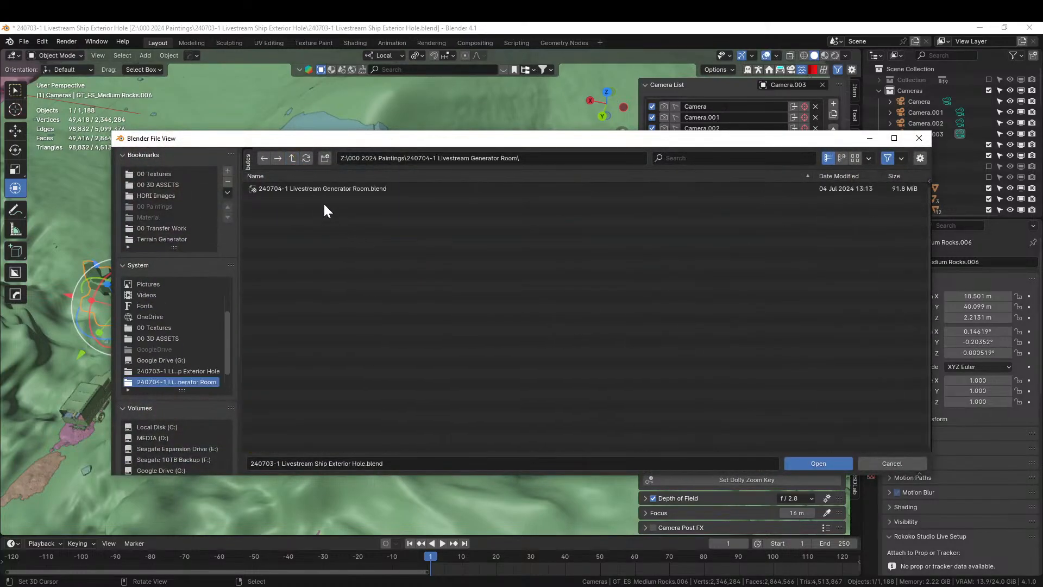
pyautogui.doubleClick(317, 188)
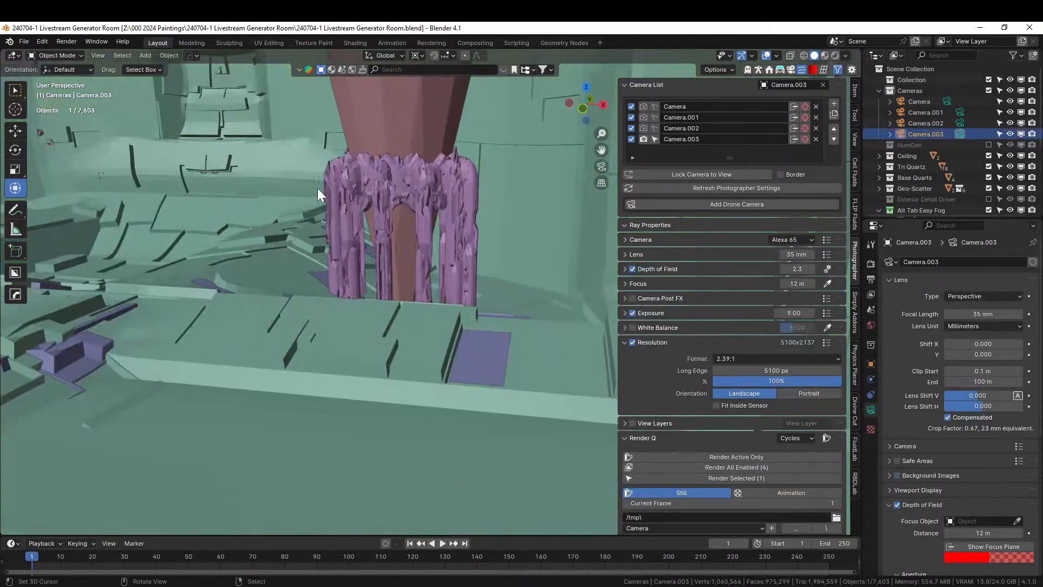
# Step: Isolate and copy all objects in the Generator Room scene's Base Quarts collection
pyautogui.scroll(-10, 347, 197)
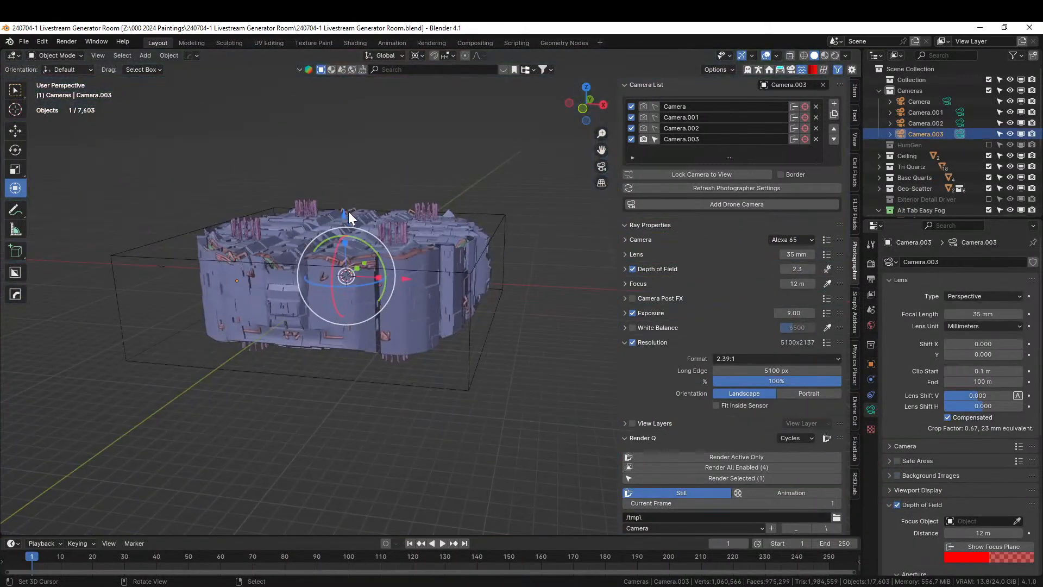
pyautogui.moveTo(345, 206); pyautogui.dragTo(376, 239, button='middle')
pyautogui.scroll(5, 519, 233)
pyautogui.moveTo(496, 245); pyautogui.dragTo(483, 209, button='middle')
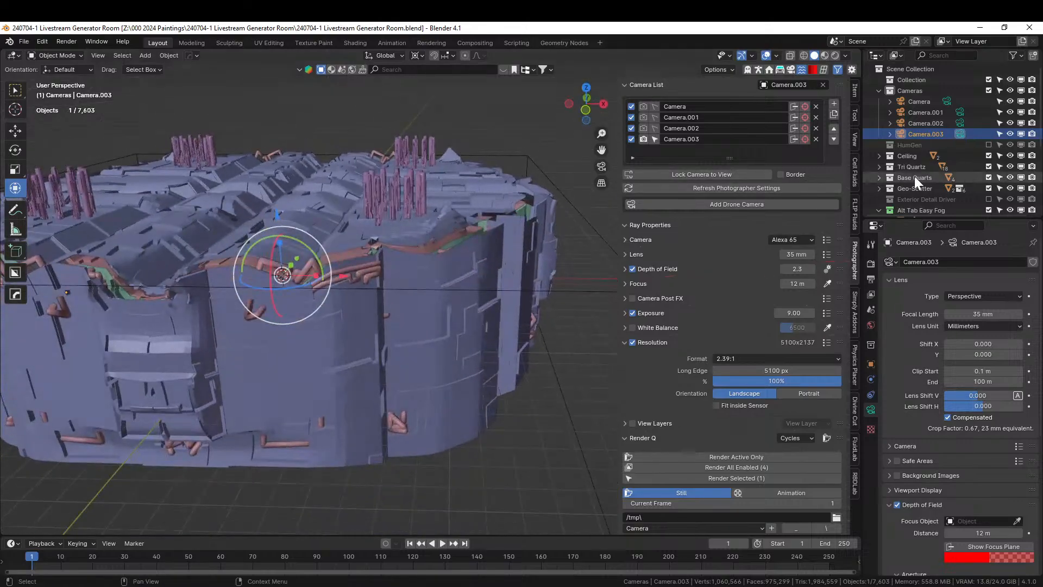
pyautogui.click(914, 176)
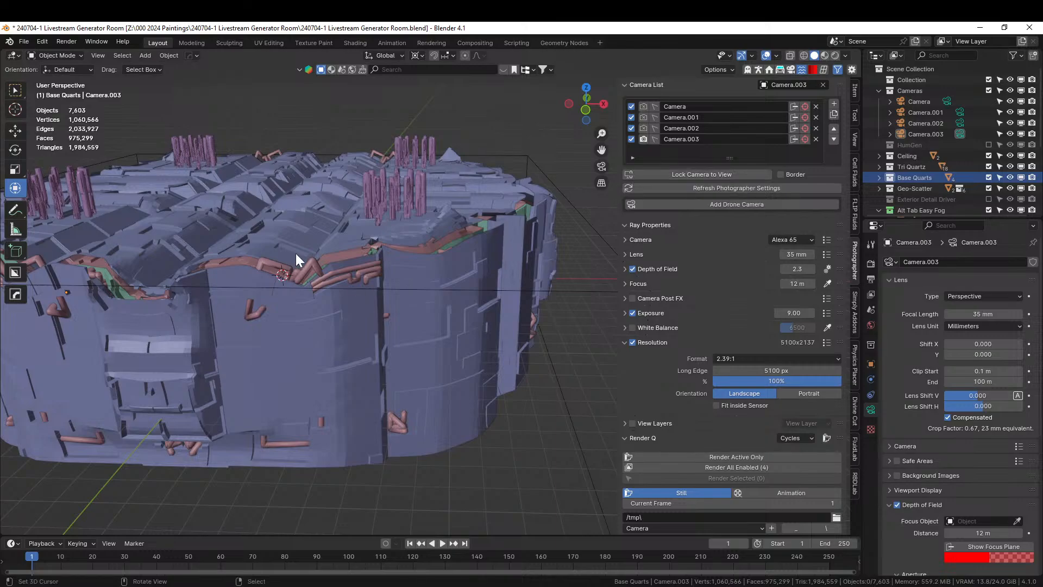
pyautogui.rightClick(918, 177)
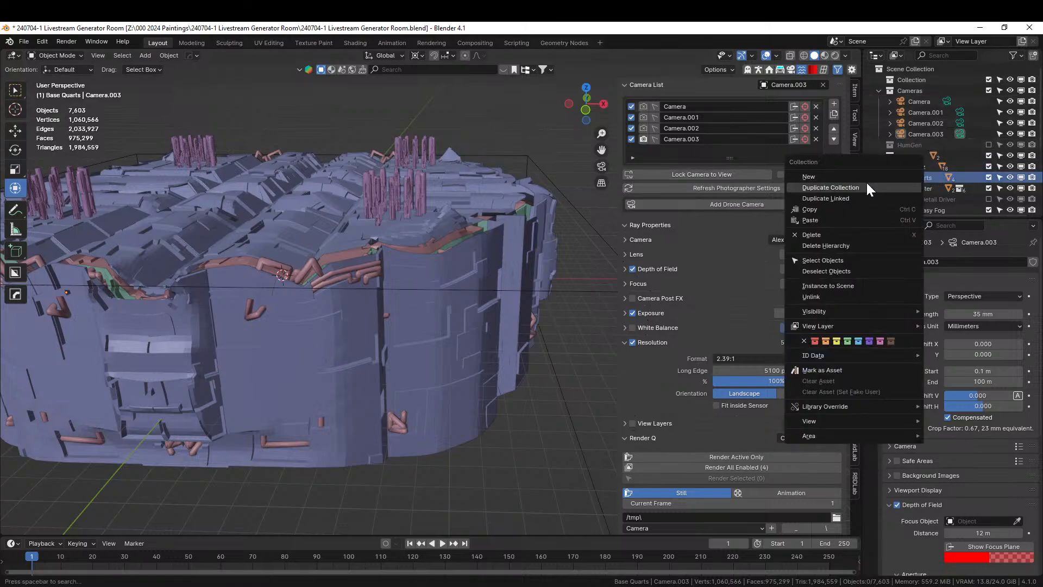
pyautogui.click(831, 260)
pyautogui.press('KP_Divide')
pyautogui.moveTo(380, 289); pyautogui.dragTo(430, 311, button='middle')
pyautogui.hotkey('ctrl', 'c')
# Step: Paste the copied crystals into the Livestream Wreckage scene and move them to a new collection named Base Quartz
pyautogui.click(469, 271)
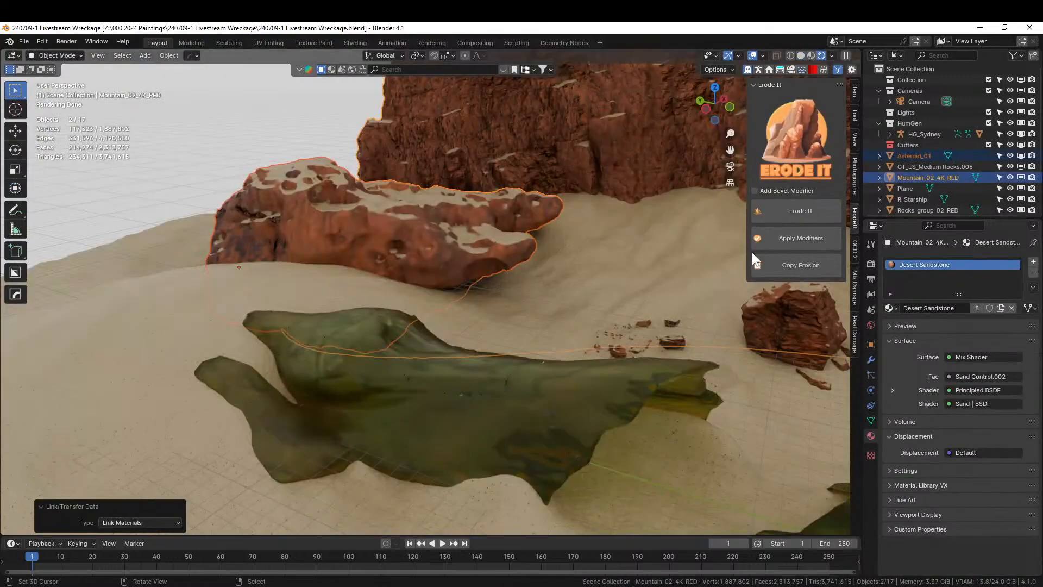
pyautogui.click(934, 80)
pyautogui.hotkey('ctrl', 'v')
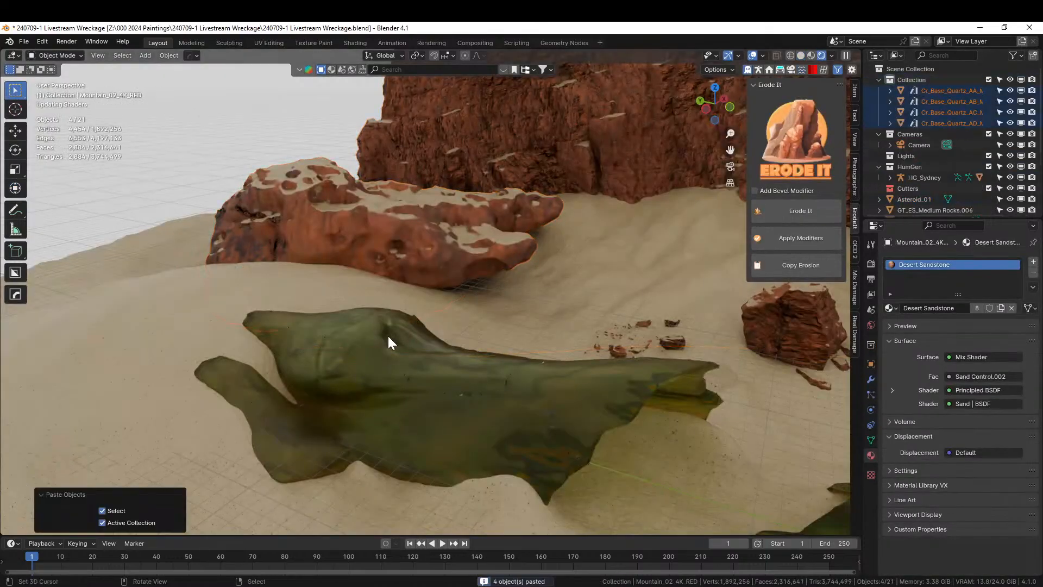
pyautogui.press('m')
pyautogui.click(358, 289)
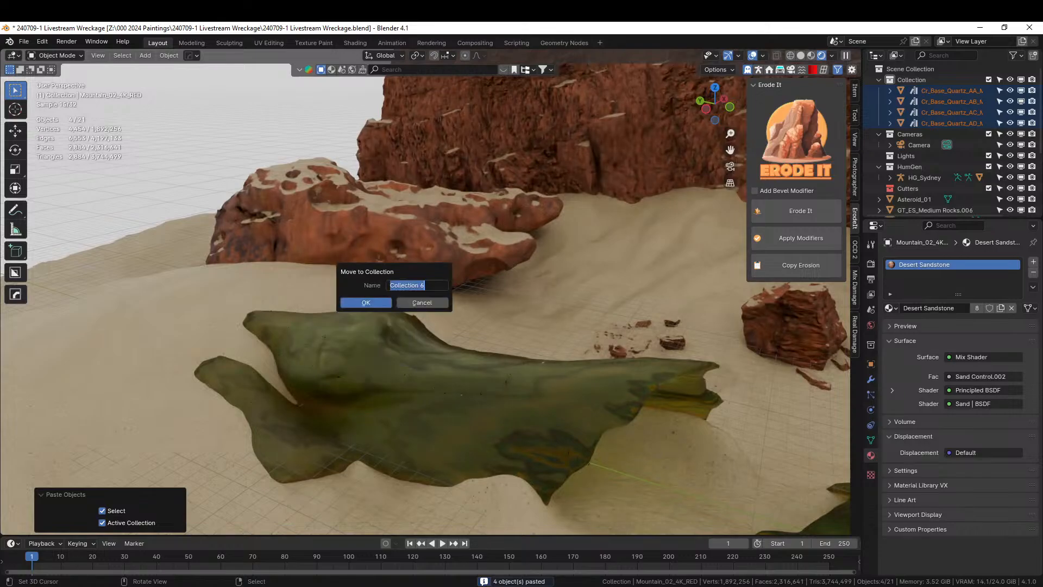
pyautogui.write('Base Quartz')
pyautogui.press('Return')
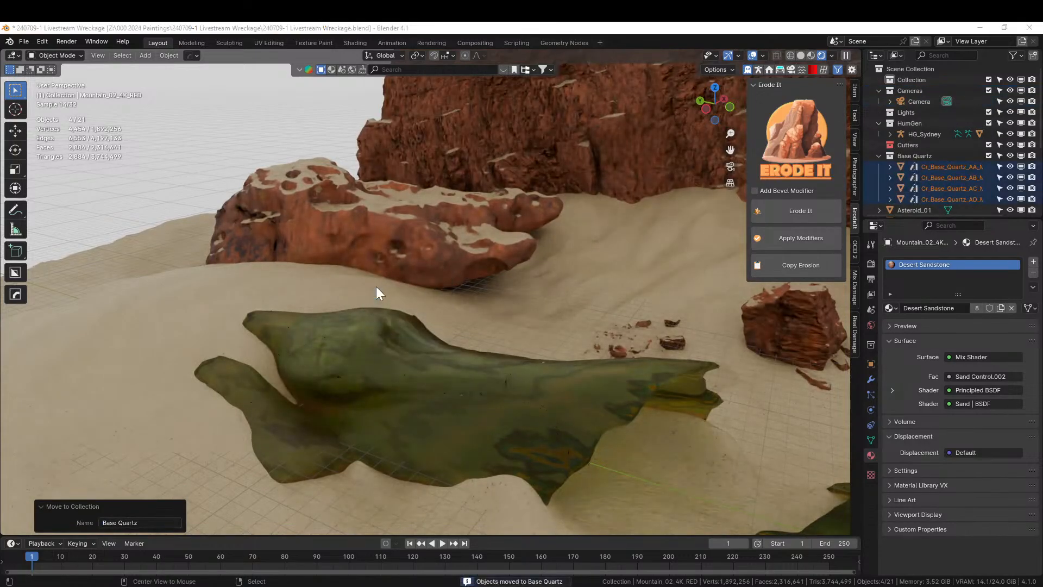
# Step: Return to the Generator Room scene and copy all objects in its Tri Quartz collection
pyautogui.hotkey('alt', 'Tab')
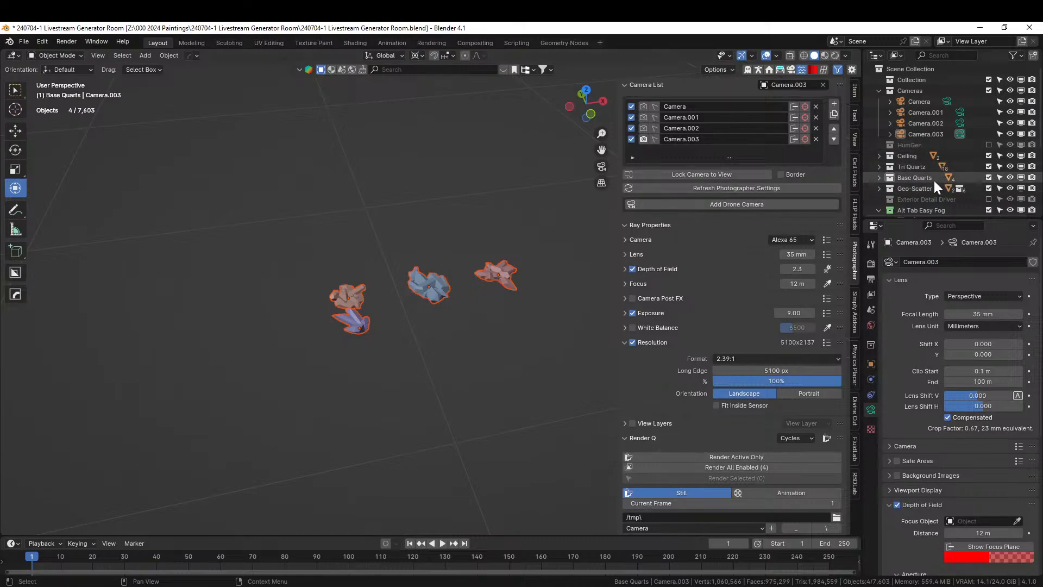
pyautogui.click(921, 166)
pyautogui.rightClick(920, 165)
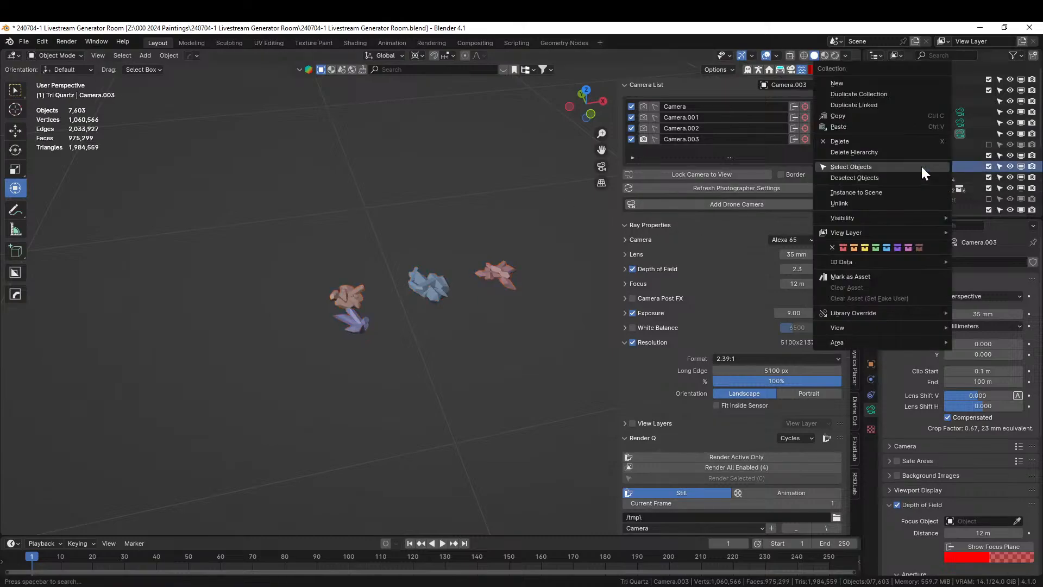
pyautogui.click(887, 166)
pyautogui.hotkey('ctrl', 'c')
pyautogui.press('Escape')
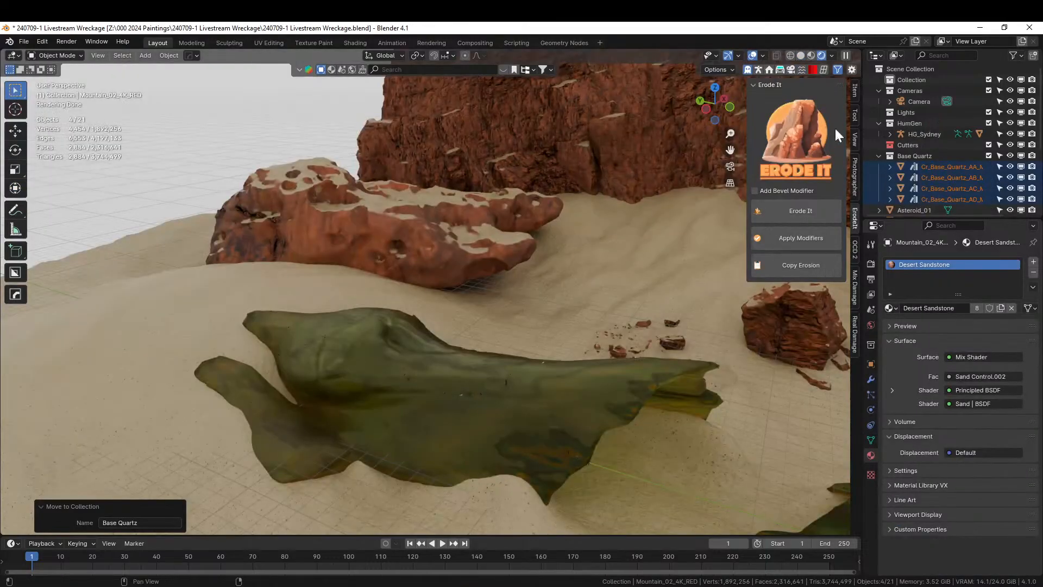
# Step: Paste the copied crystals into the Livestream Wreckage scene and move them to a new collection named Tri Quartz
pyautogui.click(920, 80)
pyautogui.hotkey('ctrl', 'v')
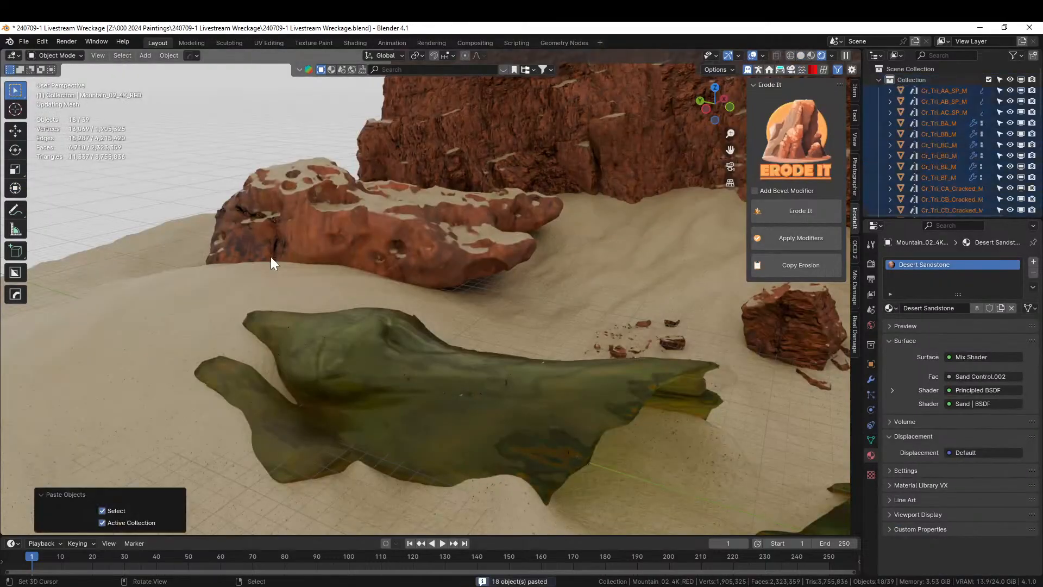
pyautogui.press('m')
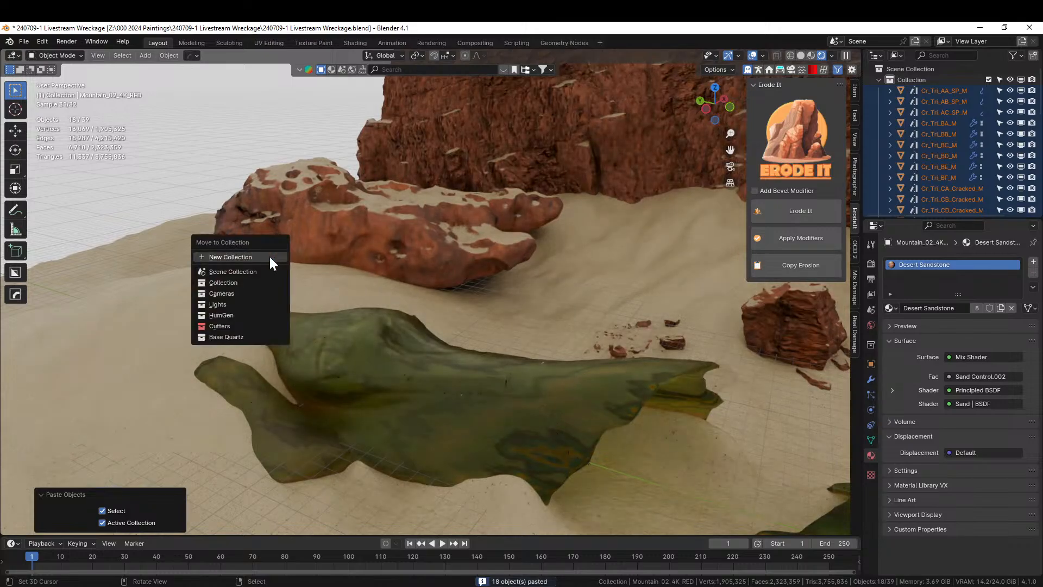
pyautogui.click(268, 255)
pyautogui.write('Tri Quartz')
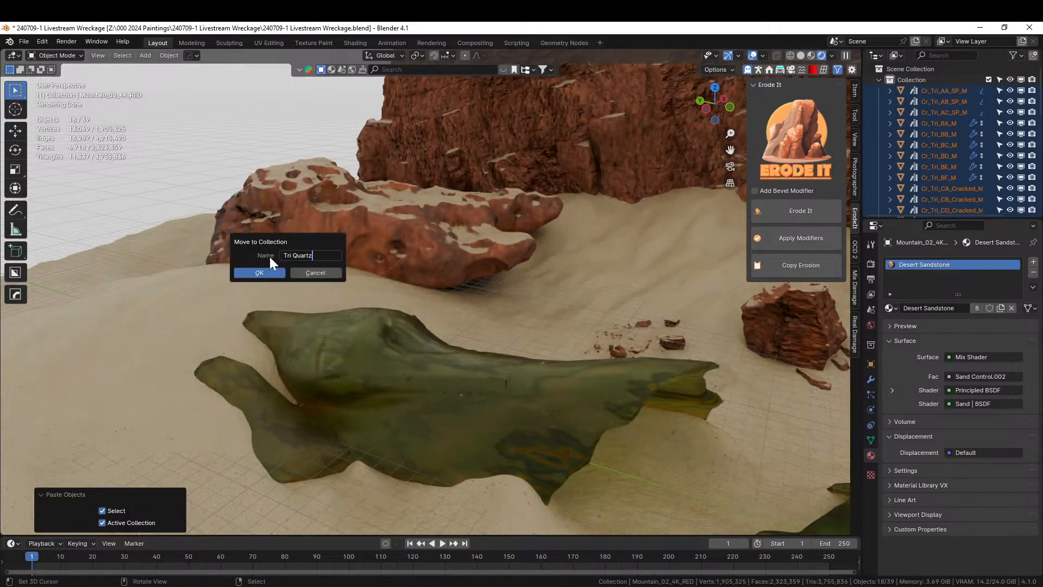
pyautogui.press('Return')
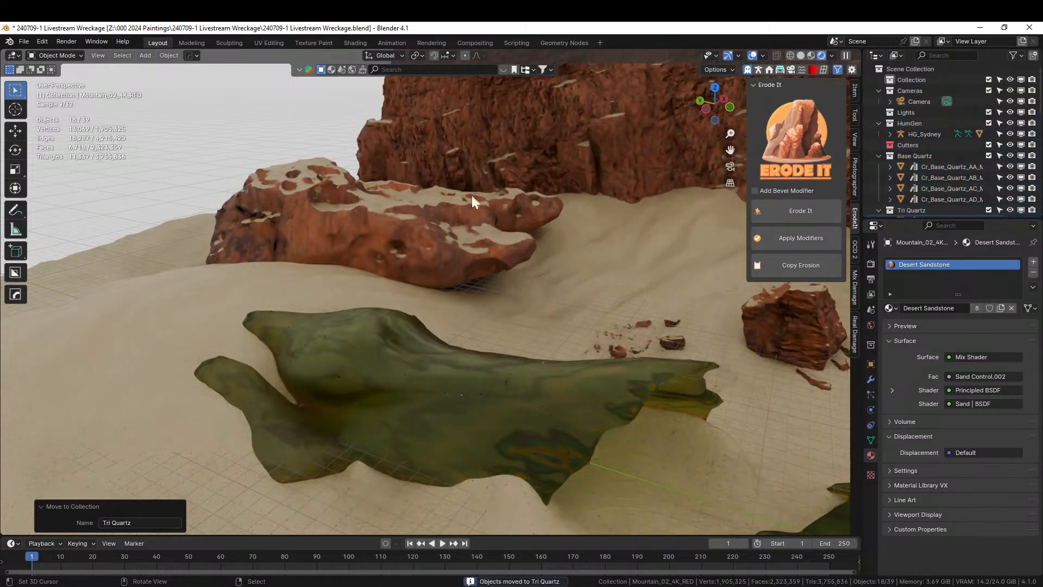
# Step: Switch the viewport to solid shading and select the sand plane around the wreck
pyautogui.scroll(-8, 941, 172)
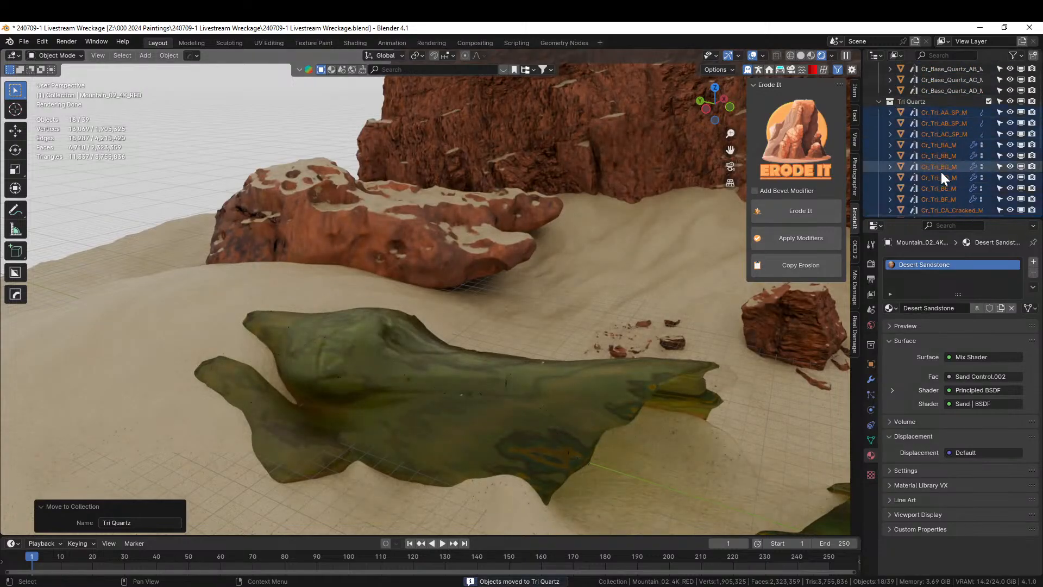
pyautogui.scroll(-3, 950, 185)
pyautogui.moveTo(618, 396)
pyautogui.mouseDown(button='middle')
pyautogui.moveTo(569, 403)
pyautogui.moveTo(584, 347)
pyautogui.mouseUp(button='middle')
pyautogui.press('z')
pyautogui.press('6')
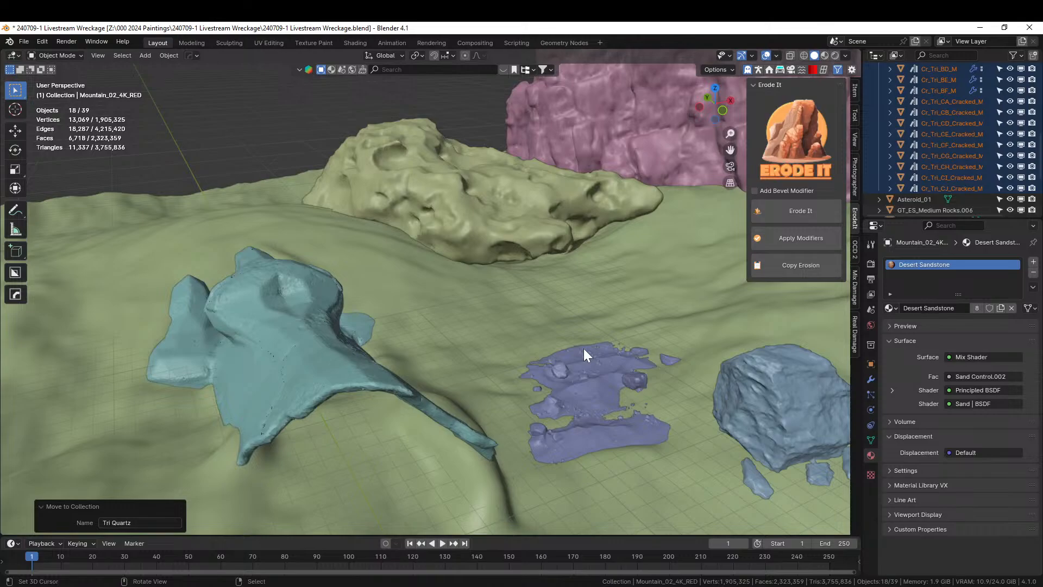
pyautogui.moveTo(402, 397); pyautogui.dragTo(262, 389, button='middle')
pyautogui.scroll(-3, 413, 395)
pyautogui.click(210, 280)
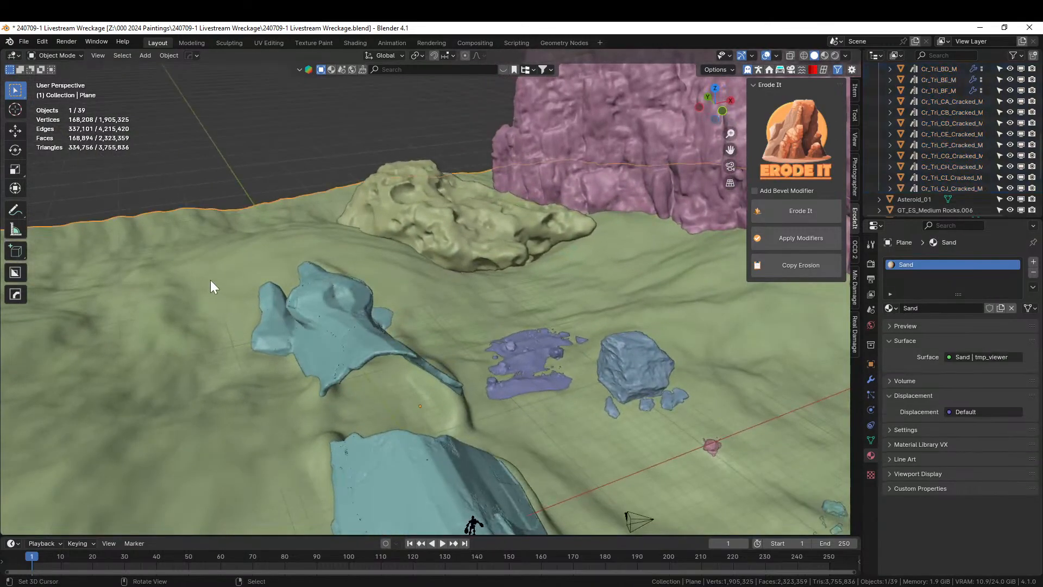
# Step: Set the sand plane as the emitter object in the Geo-Scatter add-on
pyautogui.click(802, 71)
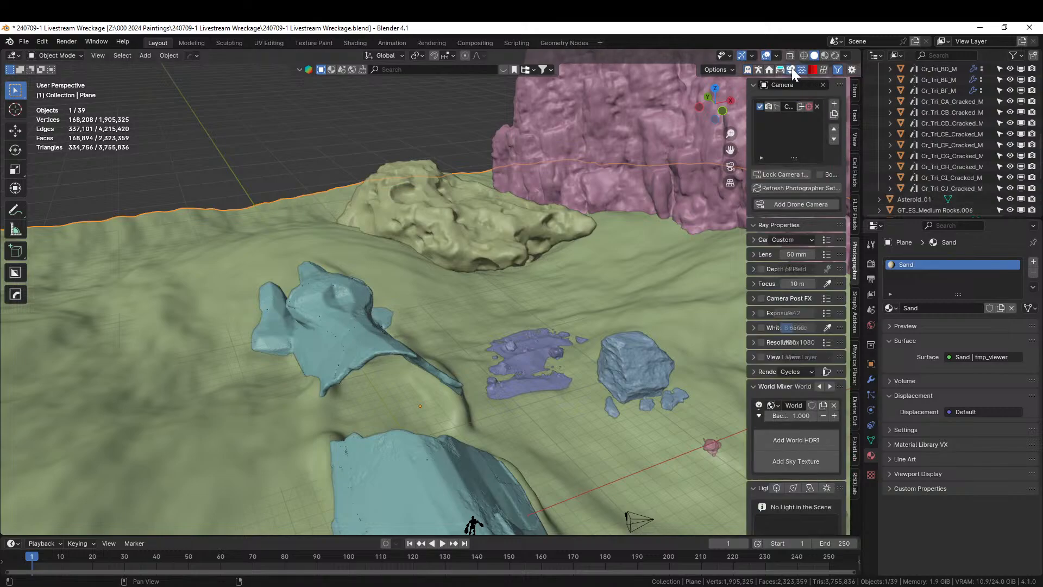
pyautogui.click(851, 350)
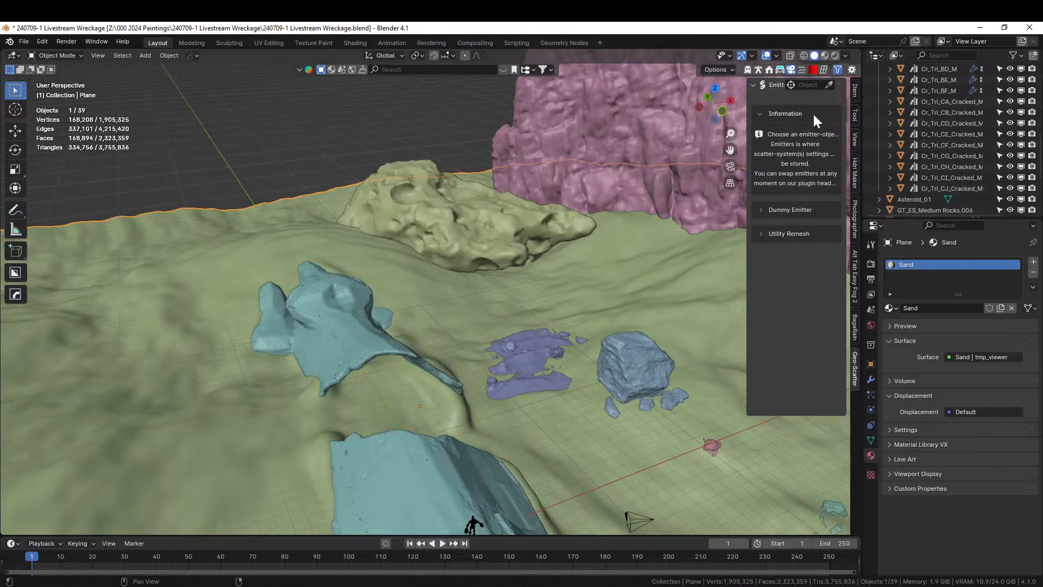
pyautogui.click(828, 84)
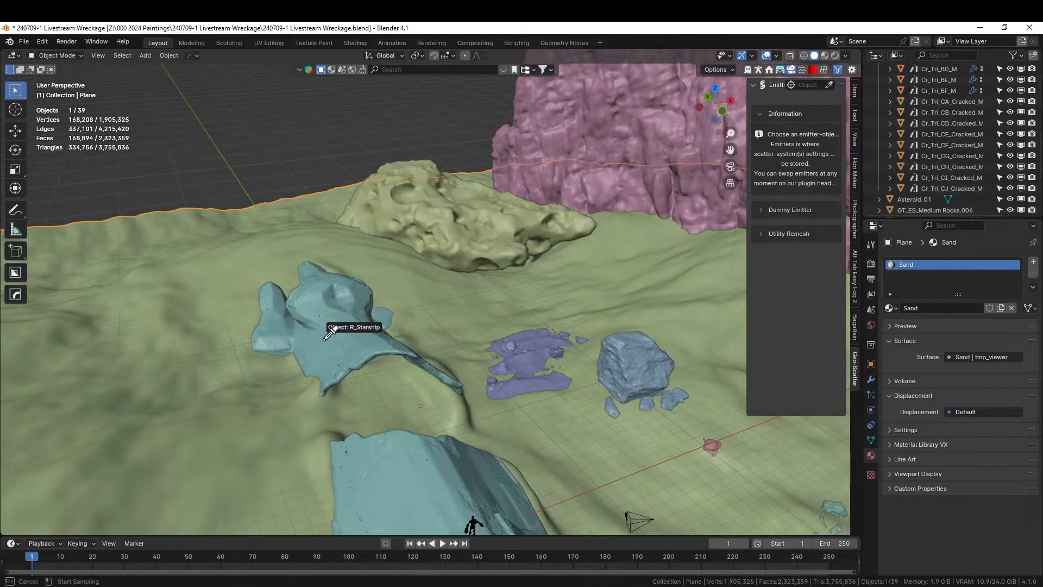
pyautogui.click(209, 380)
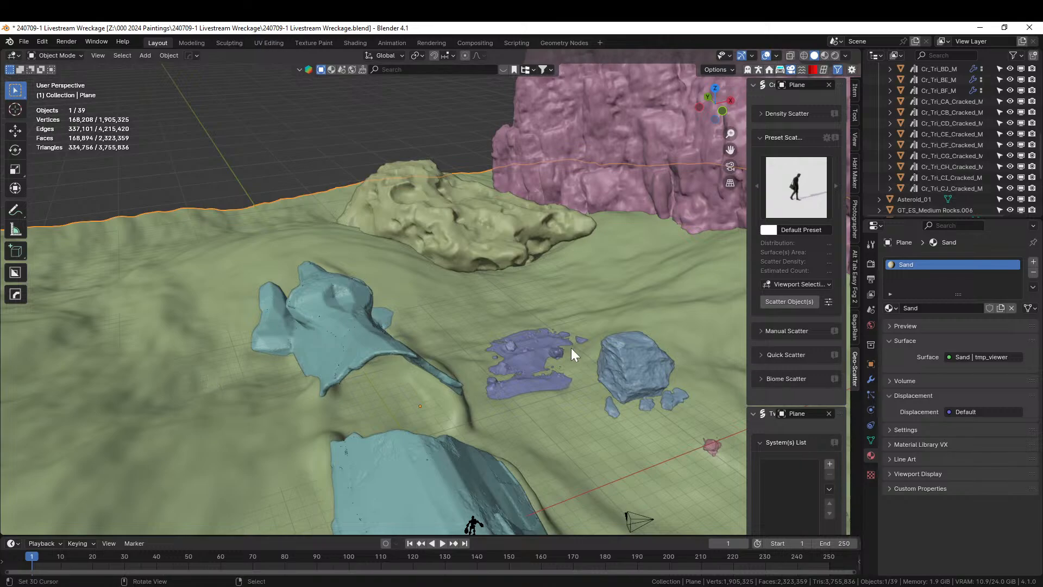
# Step: Scatter the four Base Quartz crystals over the sand plane using the 01 Random preset
pyautogui.scroll(10, 937, 103)
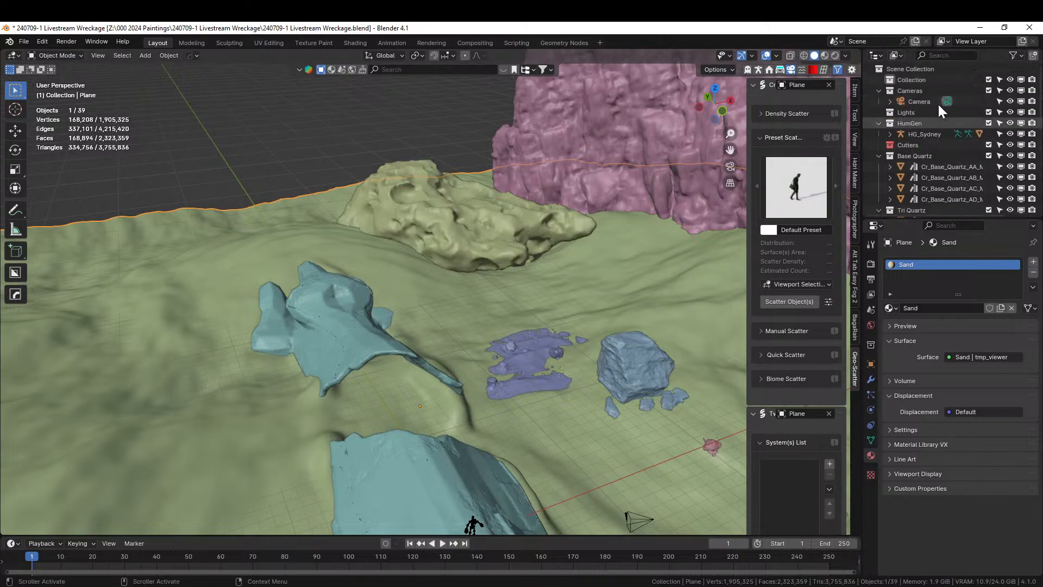
pyautogui.click(879, 188)
pyautogui.click(927, 145)
pyautogui.keyDown('shift'); pyautogui.click(933, 178); pyautogui.keyUp('shift')
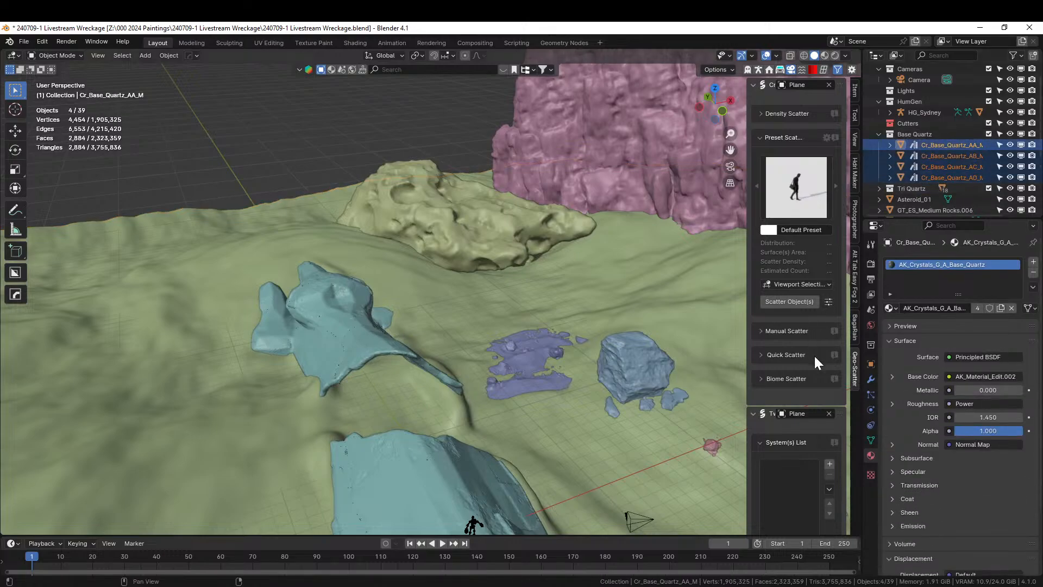
pyautogui.click(802, 188)
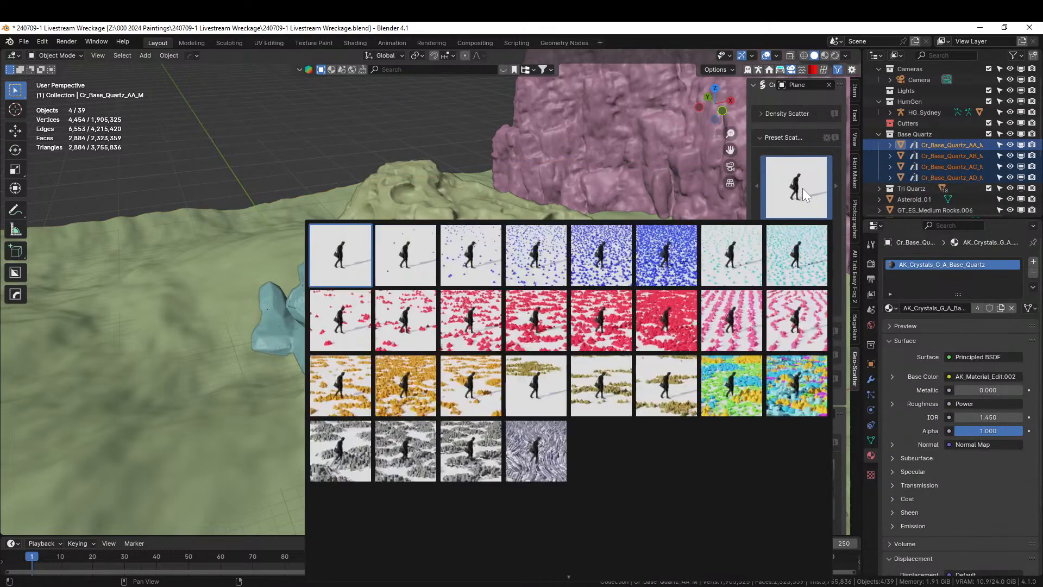
pyautogui.click(530, 279)
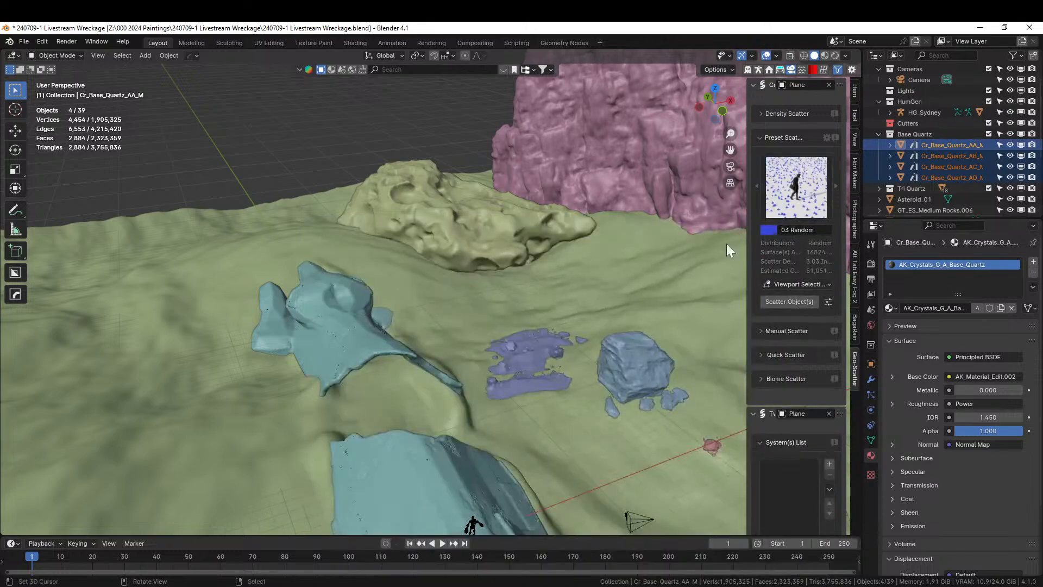
pyautogui.click(796, 187)
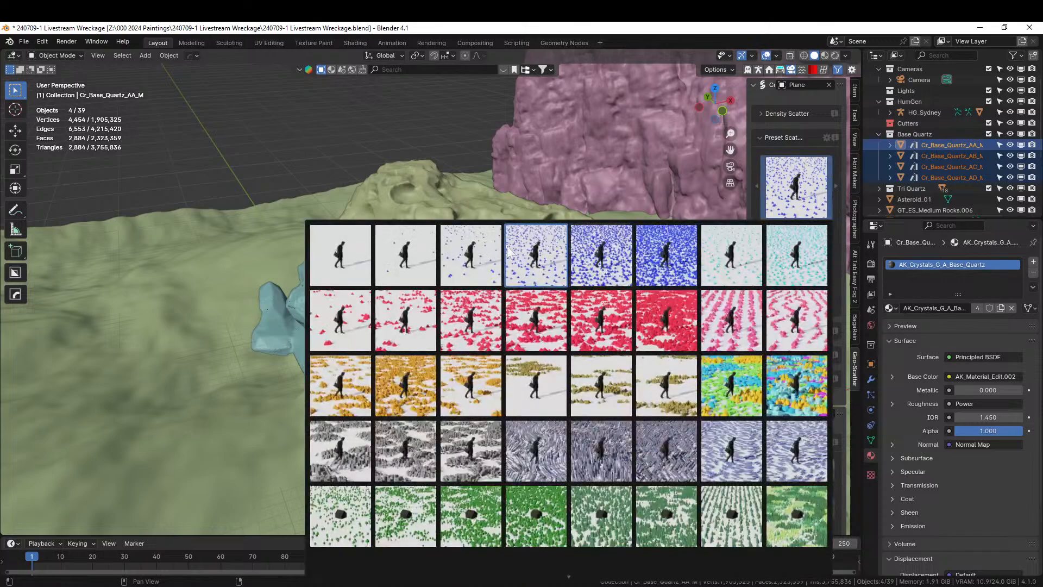
pyautogui.click(351, 248)
pyautogui.click(807, 222)
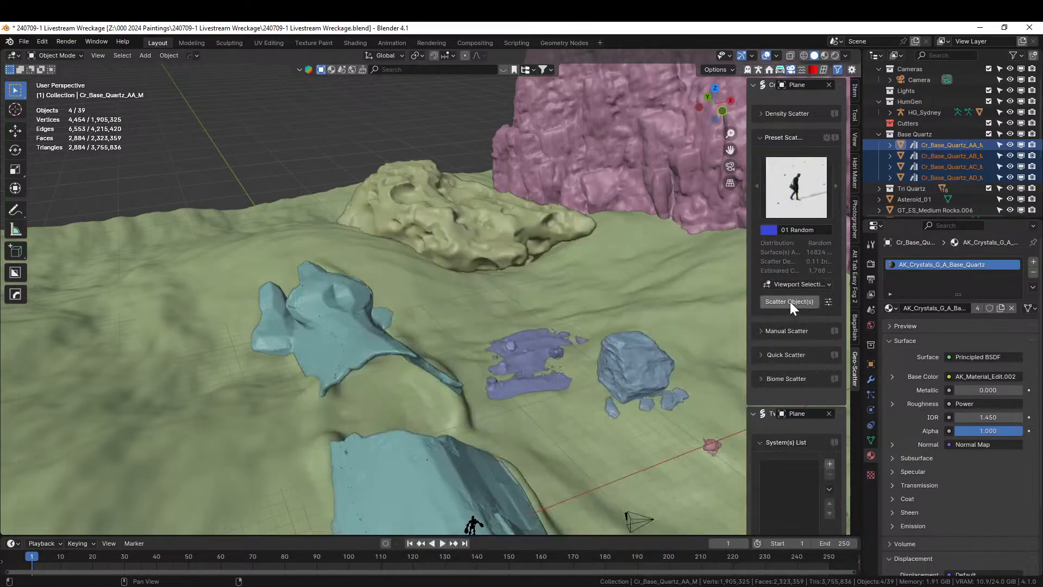
pyautogui.click(790, 301)
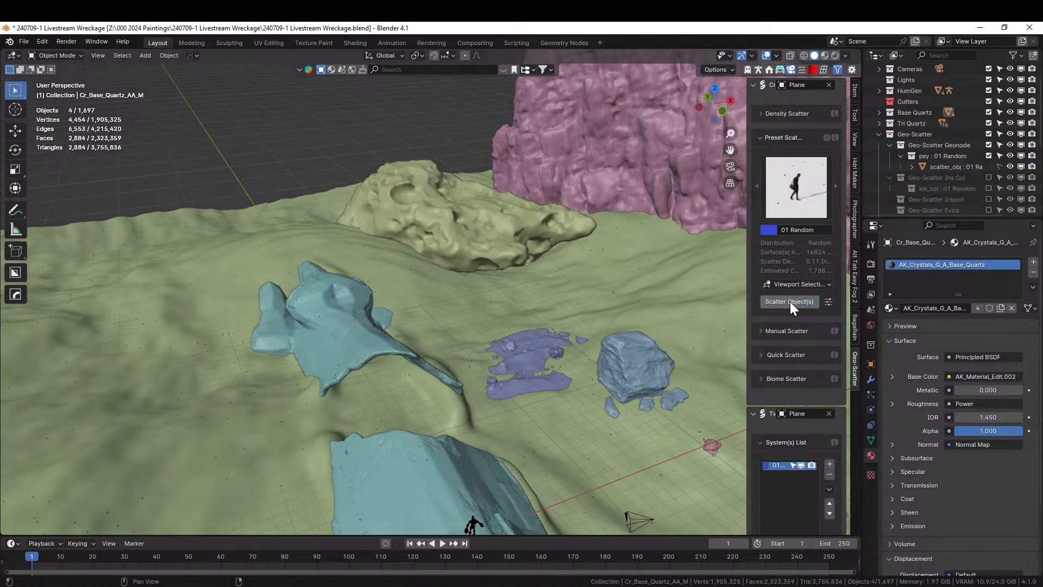
# Step: Move the starship hull into a new collection named Ship
pyautogui.moveTo(488, 388); pyautogui.dragTo(543, 379, button='middle')
pyautogui.scroll(4, 513, 394)
pyautogui.scroll(-4, 514, 396)
pyautogui.scroll(-8, 797, 357)
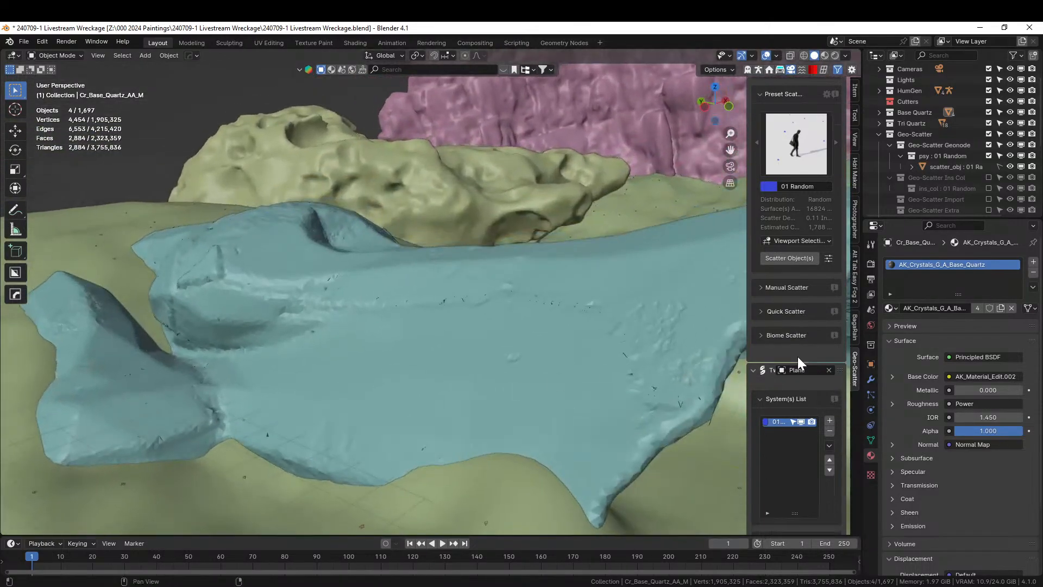
pyautogui.scroll(-4, 793, 369)
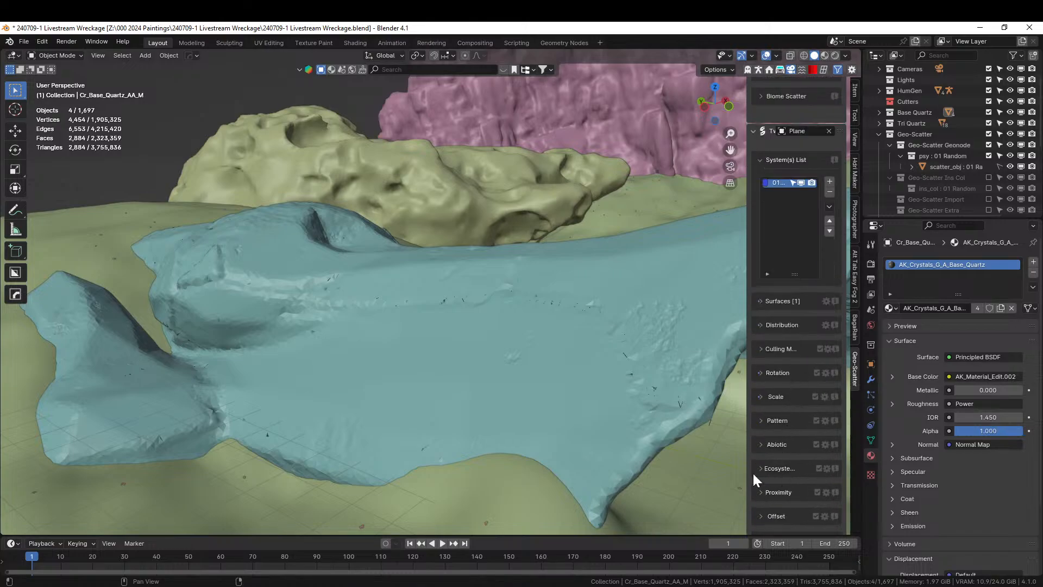
pyautogui.click(484, 353)
pyautogui.press('m')
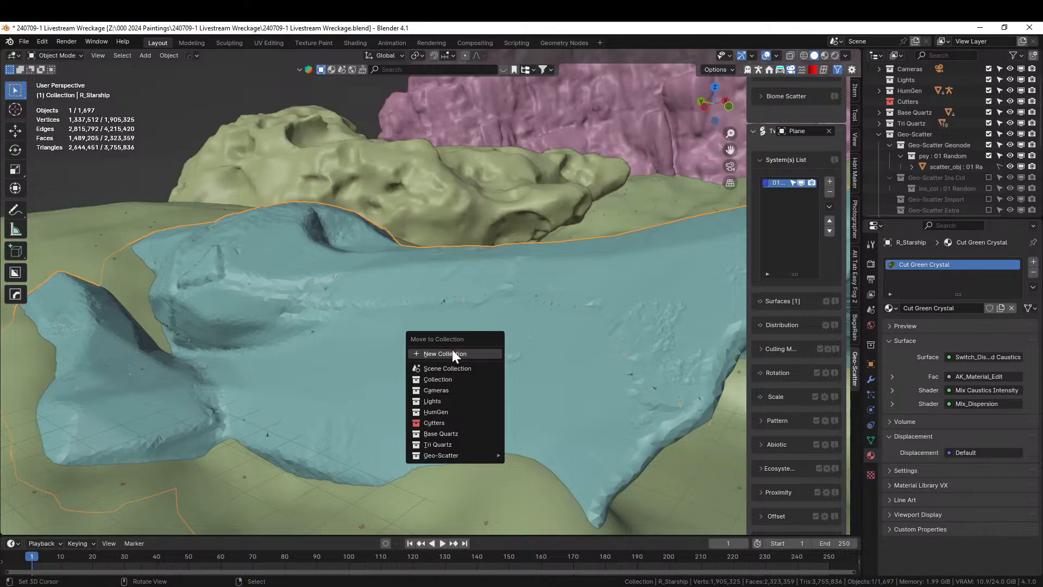
pyautogui.click(444, 353)
pyautogui.write('Ship')
pyautogui.press('Return')
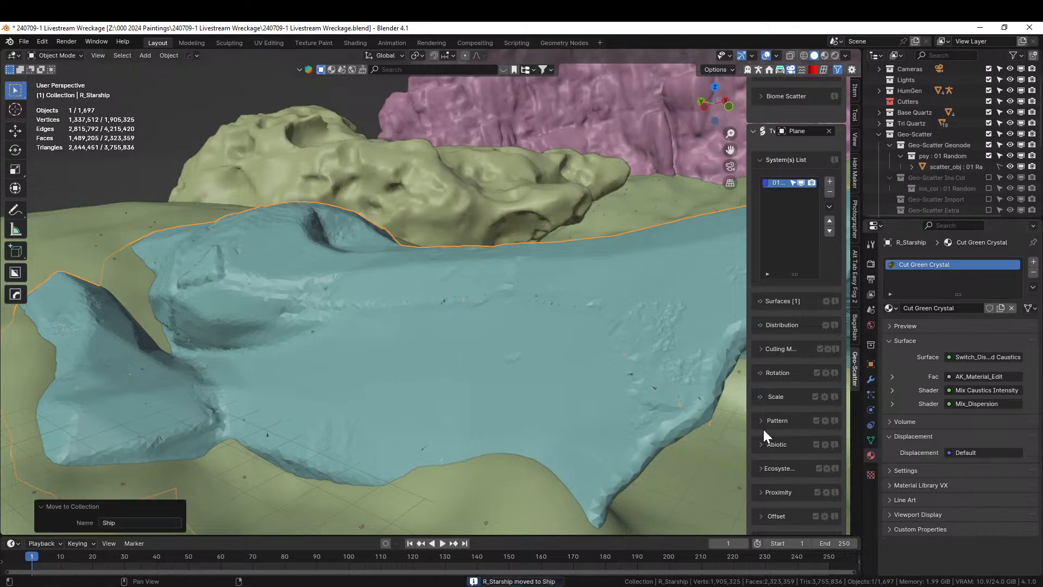
# Step: Enable Object Repel 1 in the crystal scatter's Proximity settings with the Ship collection as collider, and reverse its influence
pyautogui.click(761, 491)
pyautogui.scroll(-1, 791, 480)
pyautogui.scroll(-2, 791, 478)
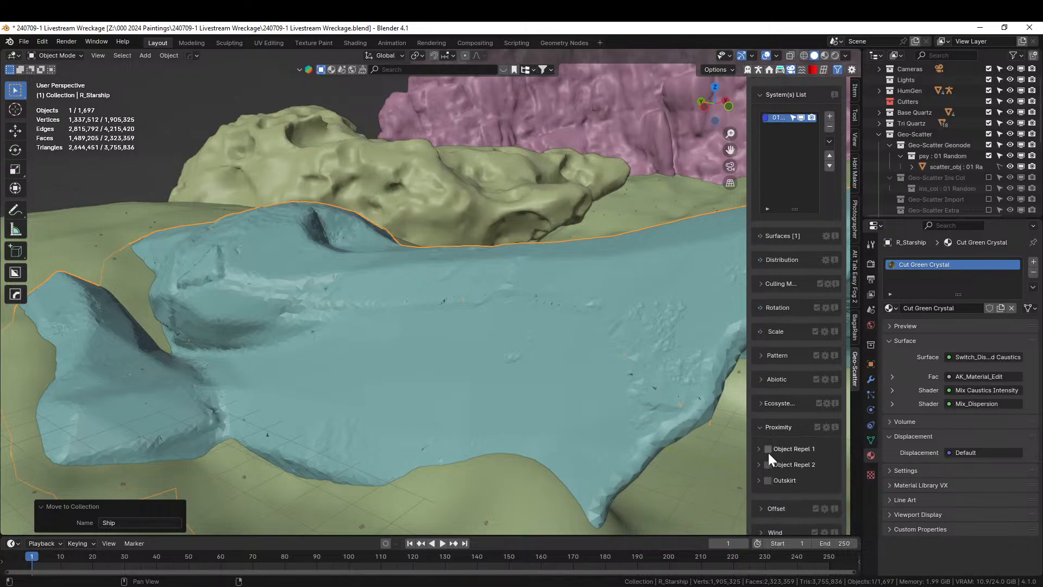
pyautogui.click(767, 448)
pyautogui.click(760, 449)
pyautogui.click(780, 472)
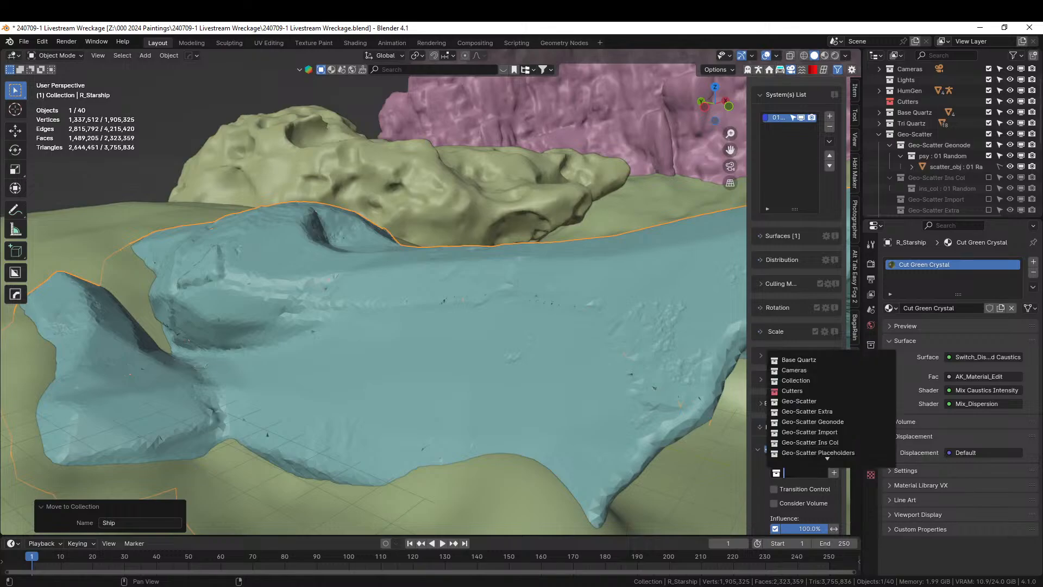
pyautogui.write('ship')
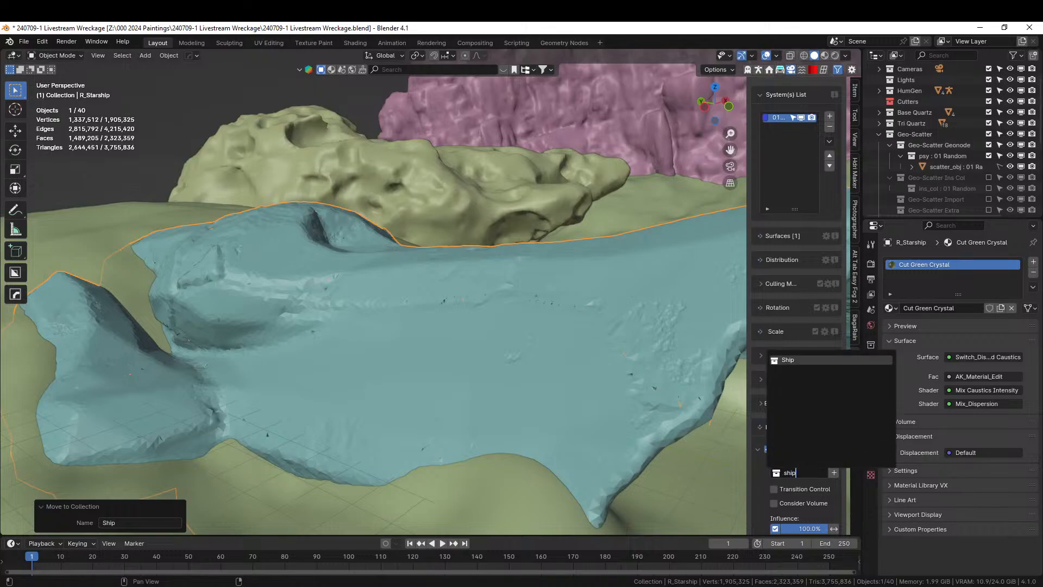
pyautogui.click(776, 359)
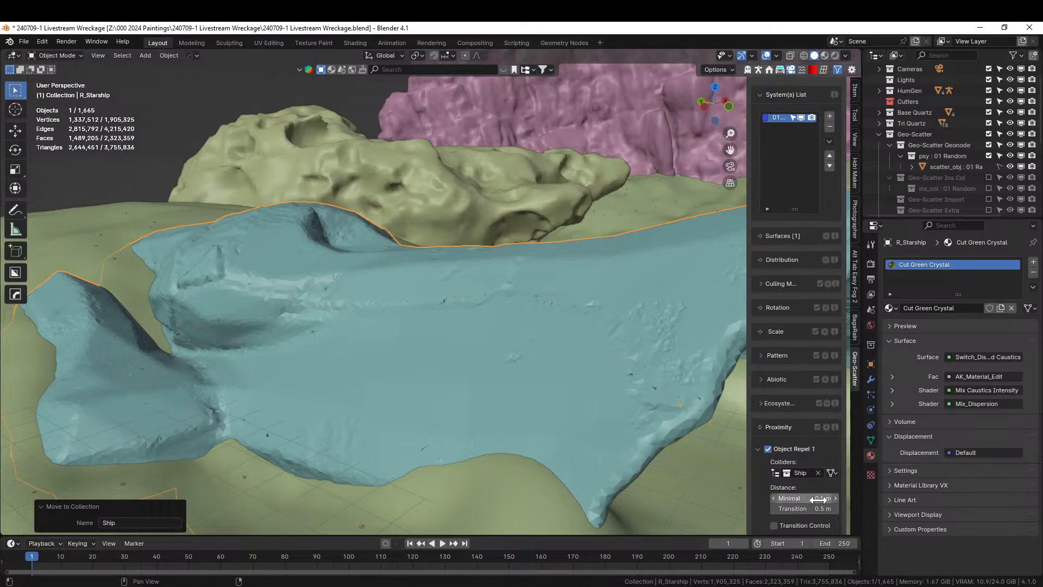
pyautogui.scroll(-3, 819, 499)
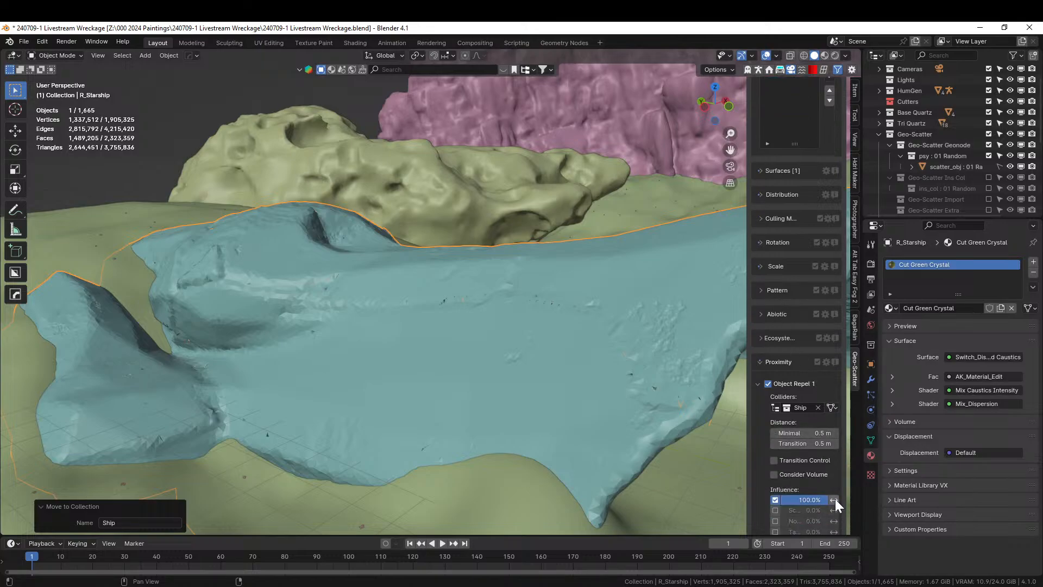
# Step: Raise the crystal scatter's density to 3.2 instances per square metre by doubling it repeatedly
pyautogui.scroll(5, 807, 348)
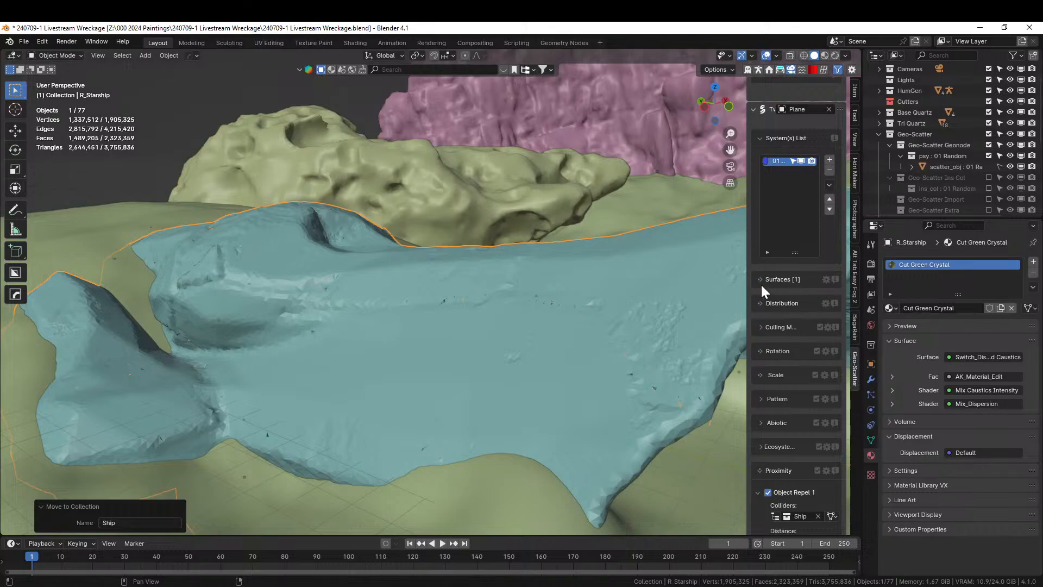
pyautogui.click(760, 303)
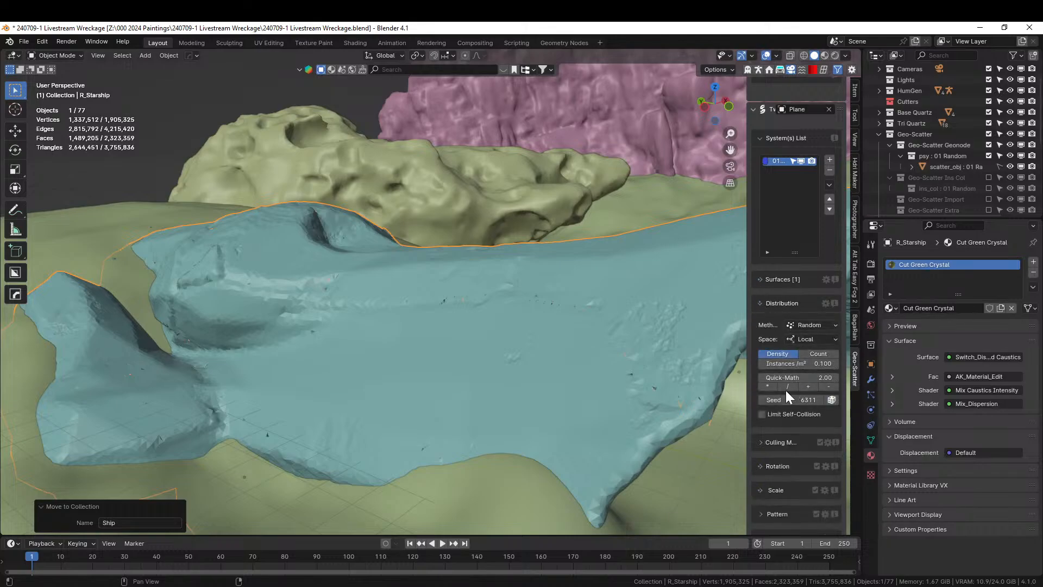
pyautogui.click(768, 385)
pyautogui.click(768, 386)
pyautogui.click(767, 386)
pyautogui.click(767, 385)
pyautogui.click(768, 385)
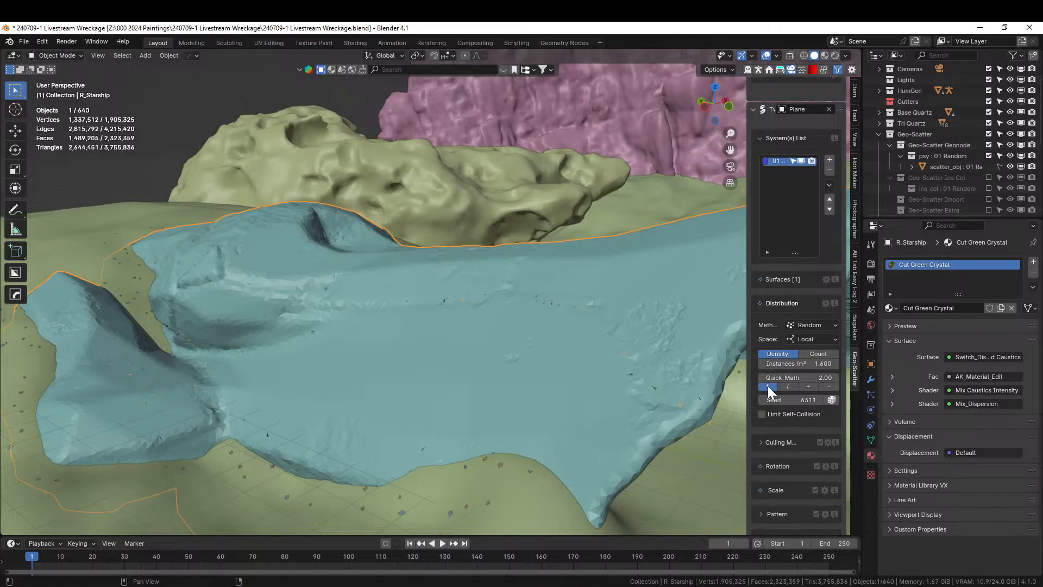
pyautogui.moveTo(653, 378); pyautogui.dragTo(489, 394, button='middle')
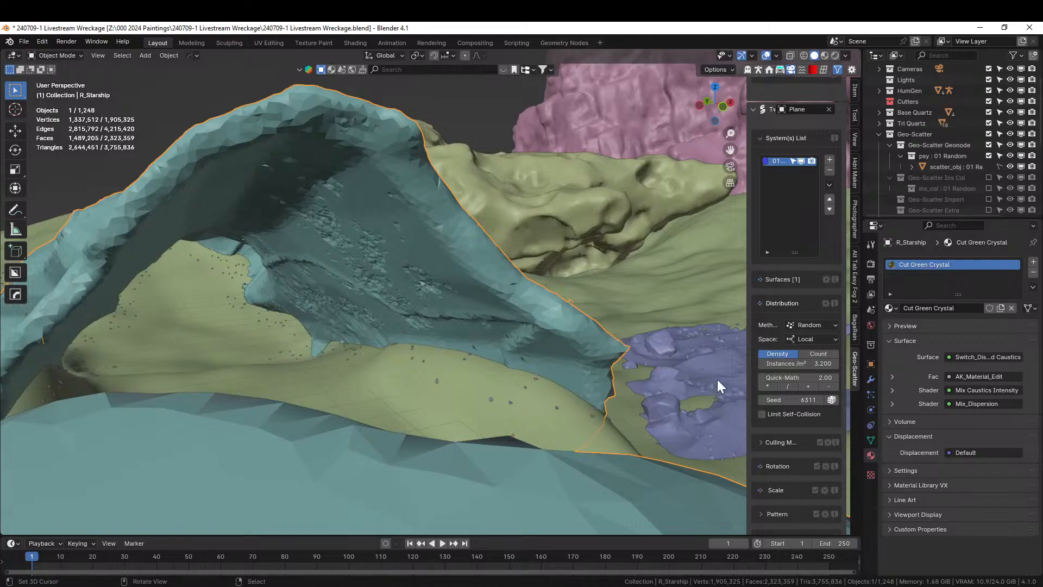
# Step: Enable the Grow option in the crystal scatter's Scale settings
pyautogui.click(763, 490)
pyautogui.scroll(-4, 771, 491)
pyautogui.scroll(-7, 822, 475)
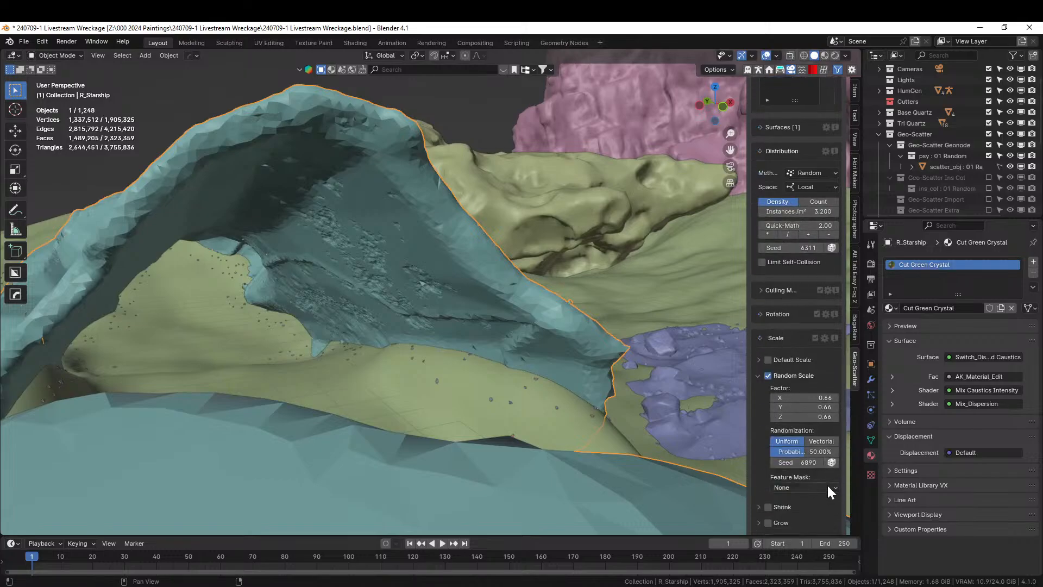
pyautogui.click(767, 436)
pyautogui.moveTo(342, 360); pyautogui.dragTo(424, 378, button='middle')
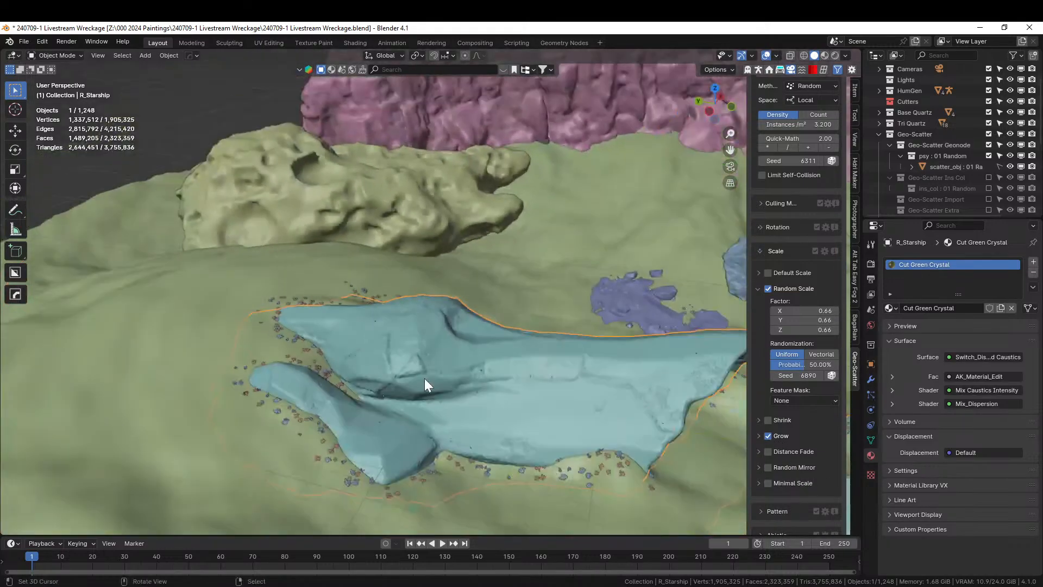
# Step: Set both the transition and minimal distance of Object Repel 1 to 0.1 m
pyautogui.scroll(-9, 804, 408)
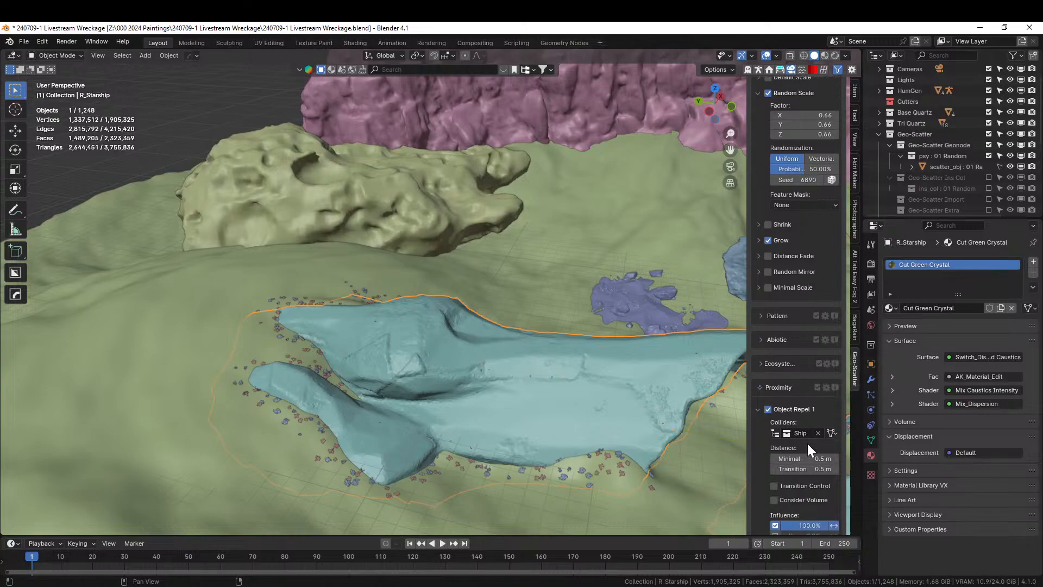
pyautogui.click(815, 471)
pyautogui.write('.1')
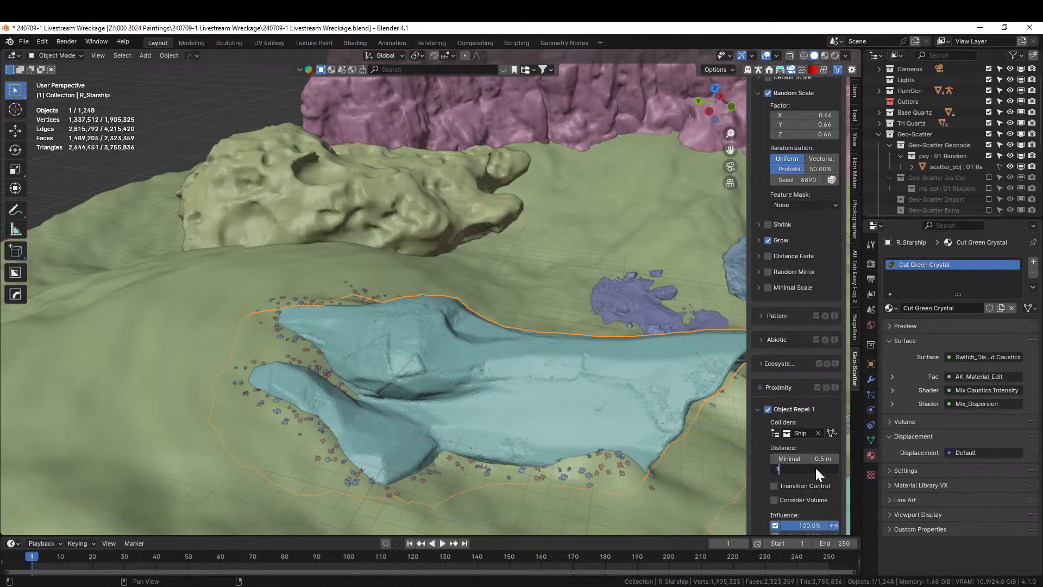
pyautogui.press('Return')
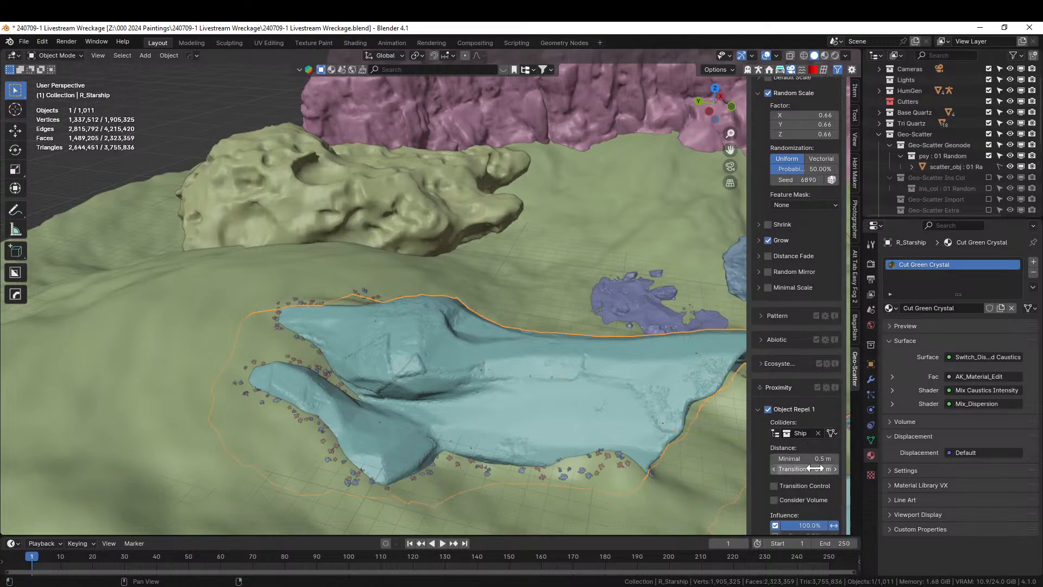
pyautogui.click(804, 458)
pyautogui.write('.1')
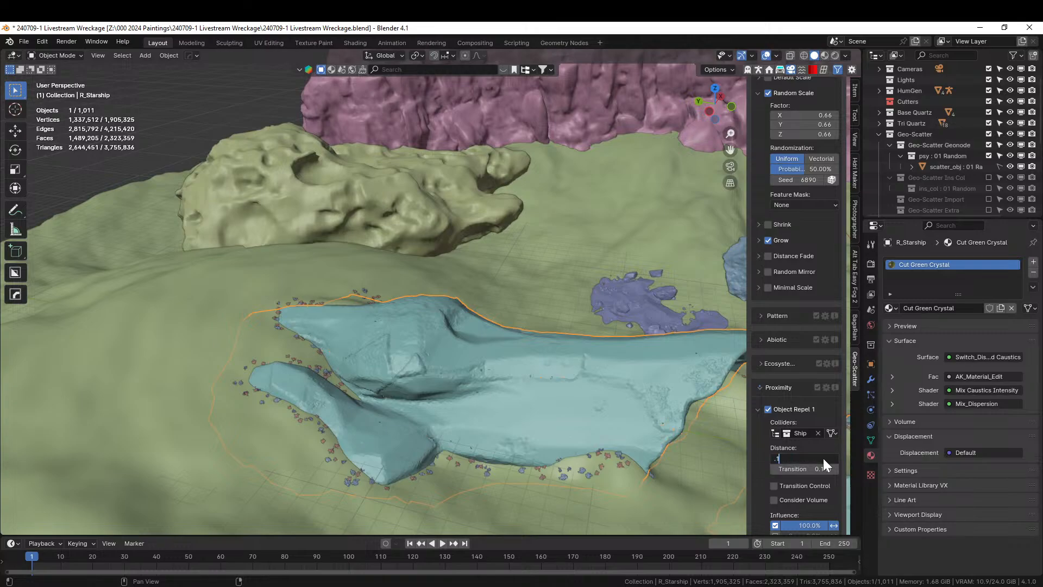
pyautogui.press('Return')
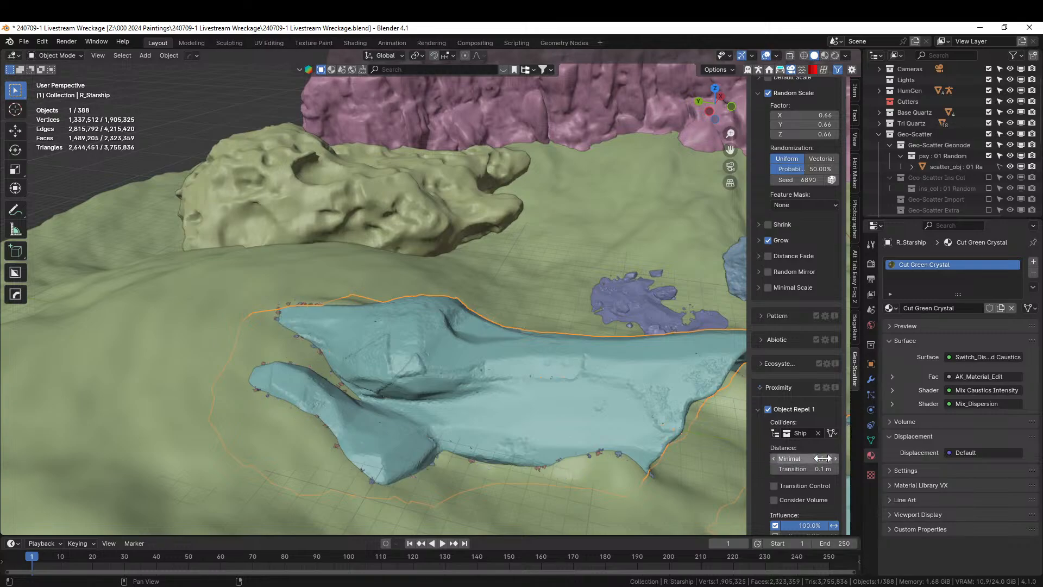
pyautogui.moveTo(202, 272); pyautogui.dragTo(380, 256, button='middle')
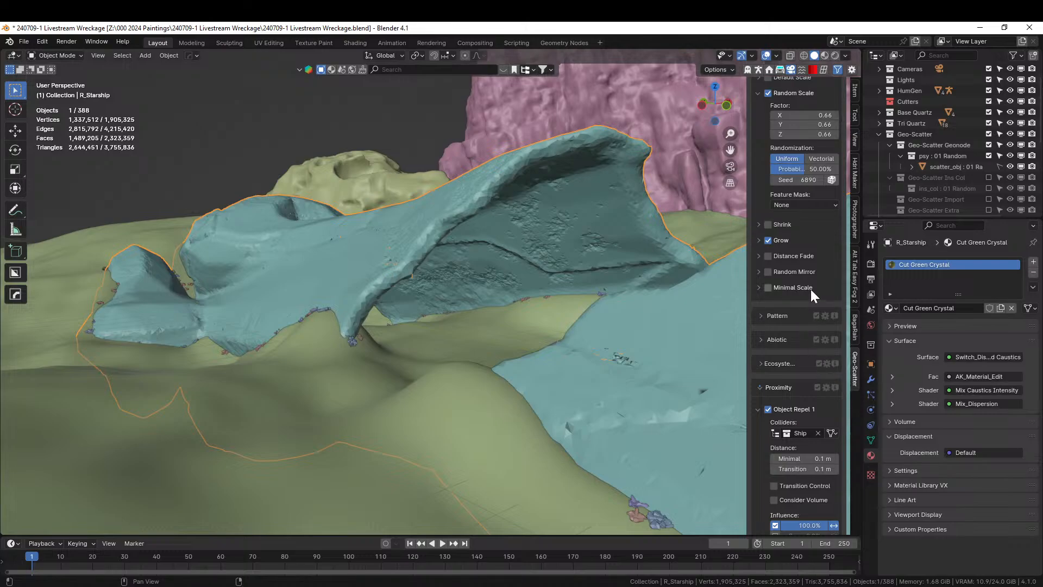
# Step: Double the crystal scatter's density twice more to 12.8 instances per square metre
pyautogui.scroll(15, 804, 259)
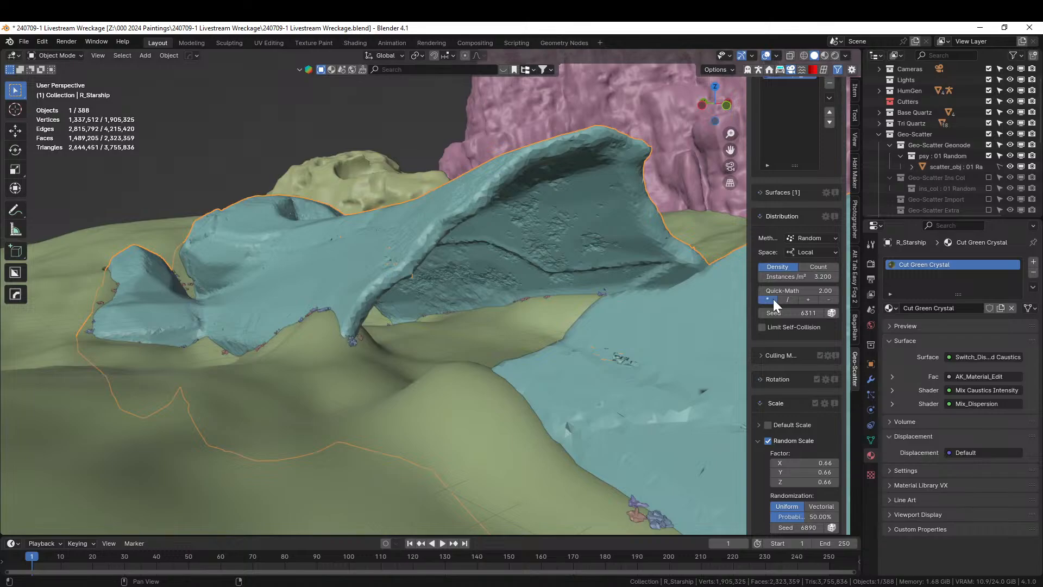
pyautogui.click(774, 300)
pyautogui.hotkey('shift', 'r')
pyautogui.moveTo(505, 304)
pyautogui.mouseDown(button='middle')
pyautogui.moveTo(560, 318)
pyautogui.moveTo(596, 352)
pyautogui.moveTo(599, 371)
pyautogui.moveTo(536, 337)
pyautogui.moveTo(526, 316)
pyautogui.moveTo(490, 308)
pyautogui.mouseUp(button='middle')
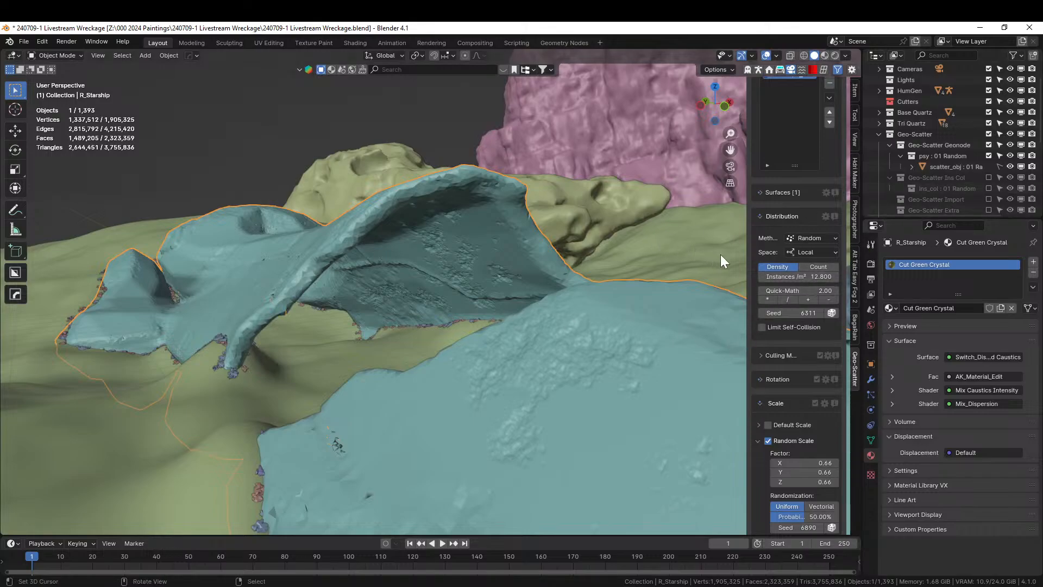
# Step: Select all objects in the Tri Quartz collection and scatter them over the sand plane using the 01 Random preset
pyautogui.scroll(2, 804, 334)
pyautogui.scroll(15, 804, 328)
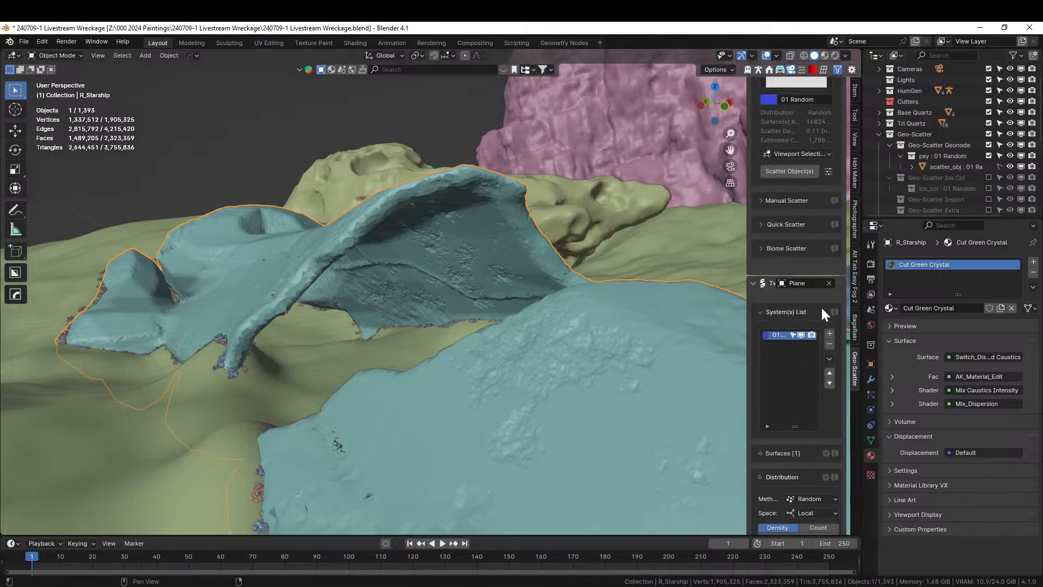
pyautogui.click(798, 181)
pyautogui.click(796, 181)
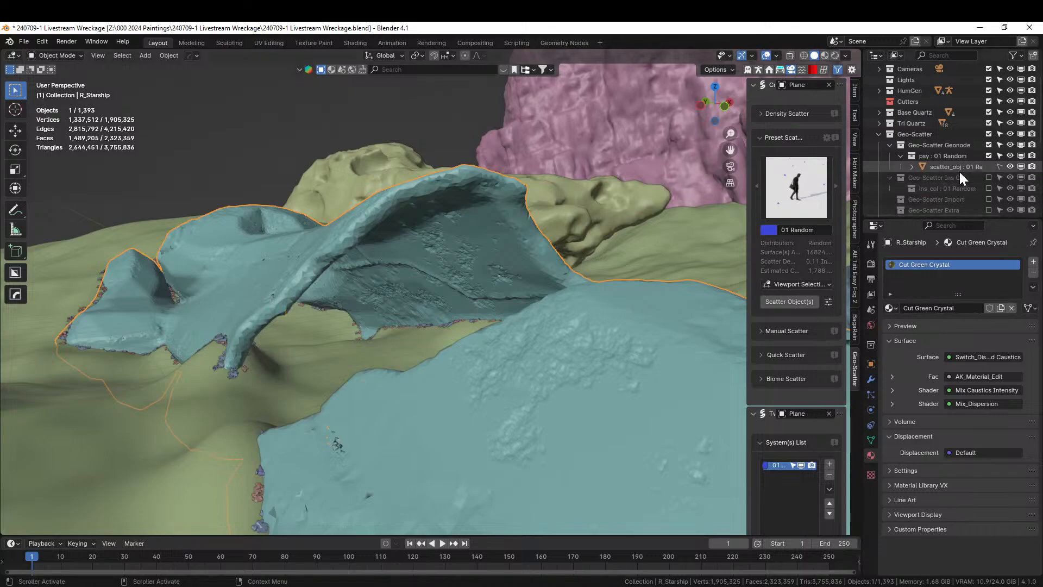
pyautogui.scroll(2, 934, 148)
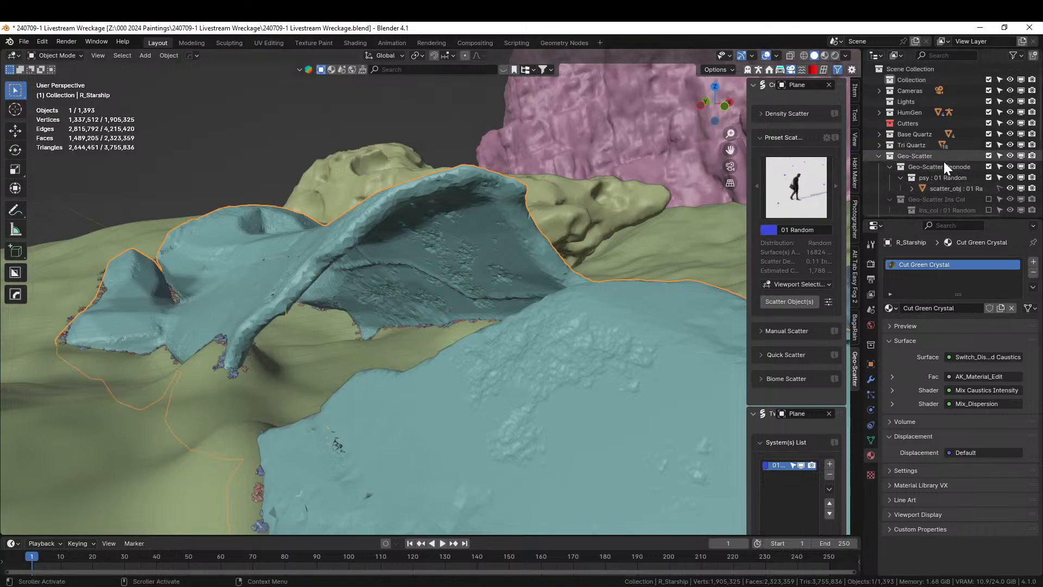
pyautogui.rightClick(917, 144)
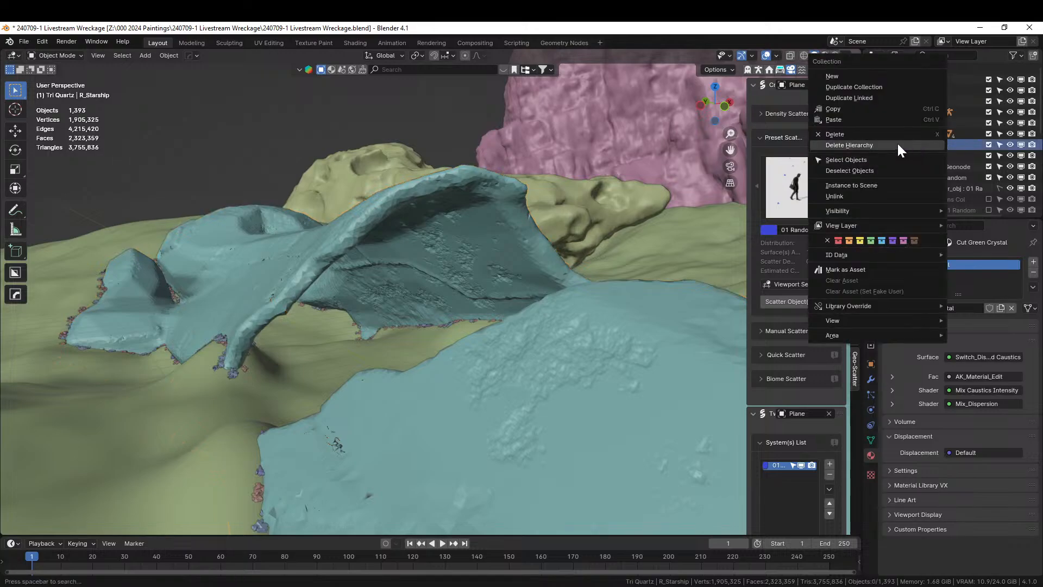
pyautogui.click(851, 159)
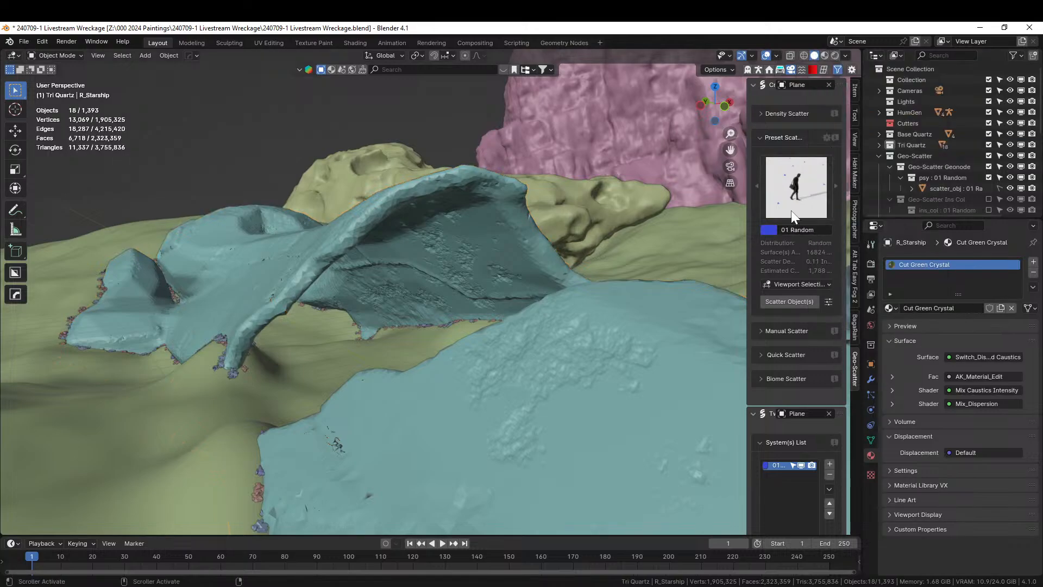
pyautogui.click(797, 301)
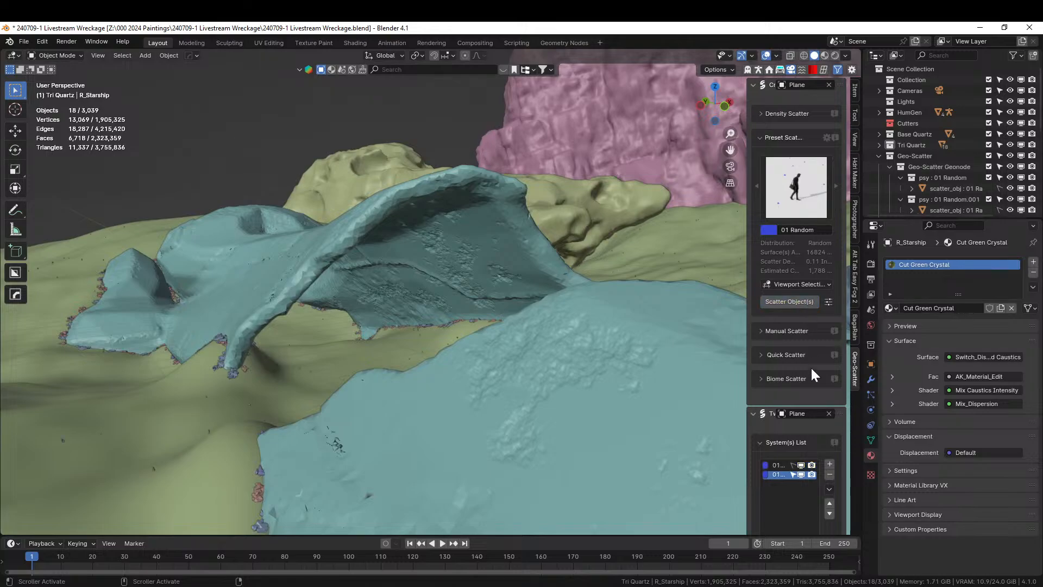
# Step: Enable Ecosystem Affinity for the new Tri Quartz scatter and choose the 01 Random system as its affinity target
pyautogui.scroll(-15, 810, 358)
pyautogui.scroll(-4, 790, 454)
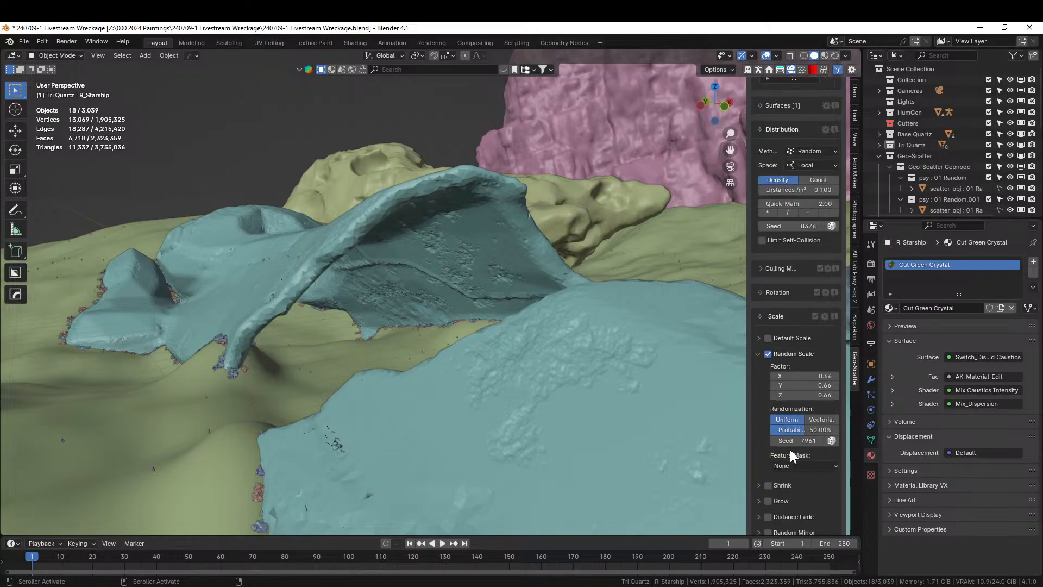
pyautogui.click(759, 354)
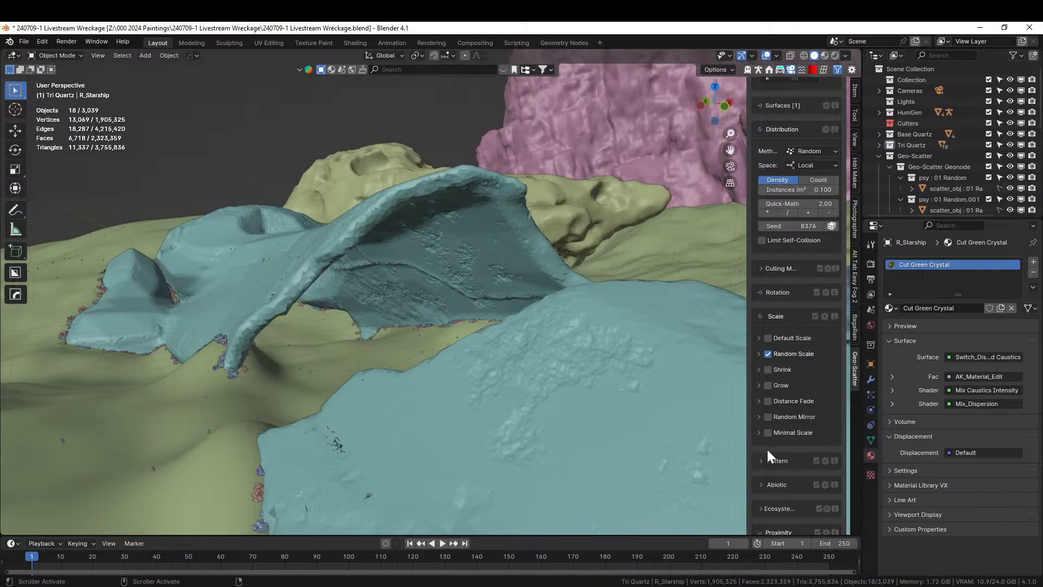
pyautogui.scroll(-2, 767, 500)
pyautogui.click(762, 464)
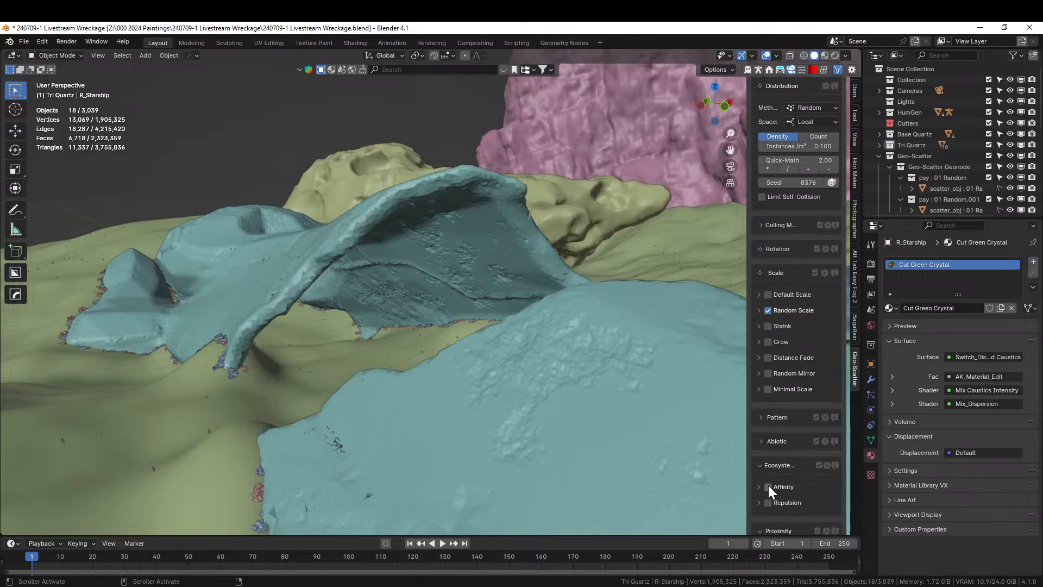
pyautogui.click(764, 486)
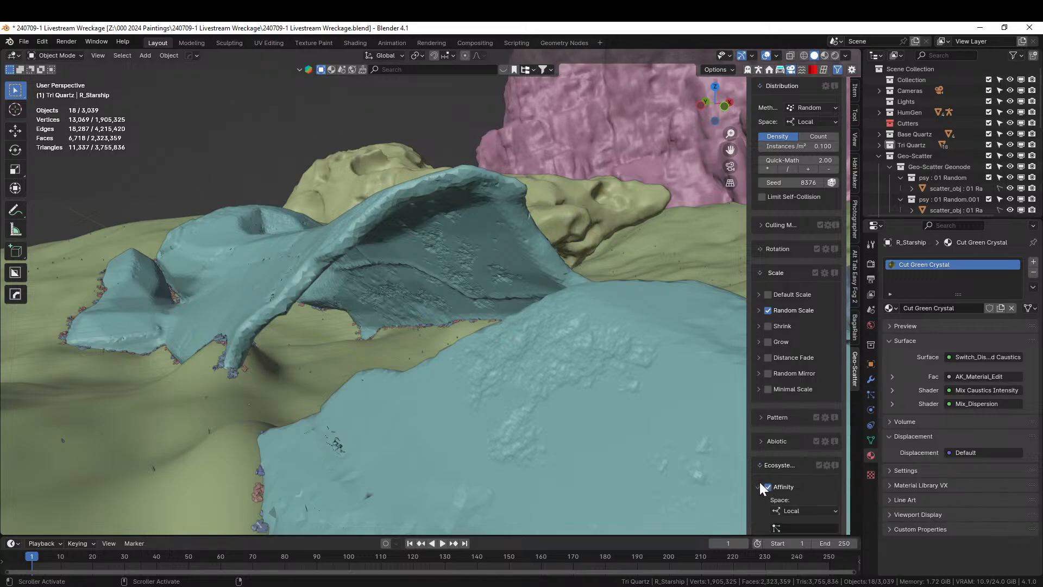
pyautogui.scroll(-3, 787, 512)
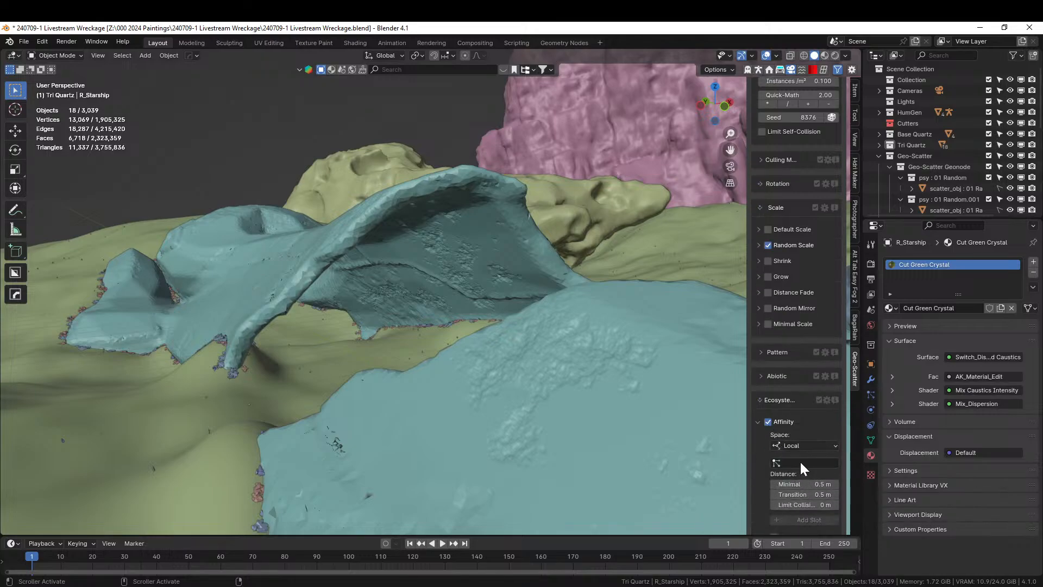
pyautogui.scroll(-2, 802, 492)
pyautogui.click(805, 419)
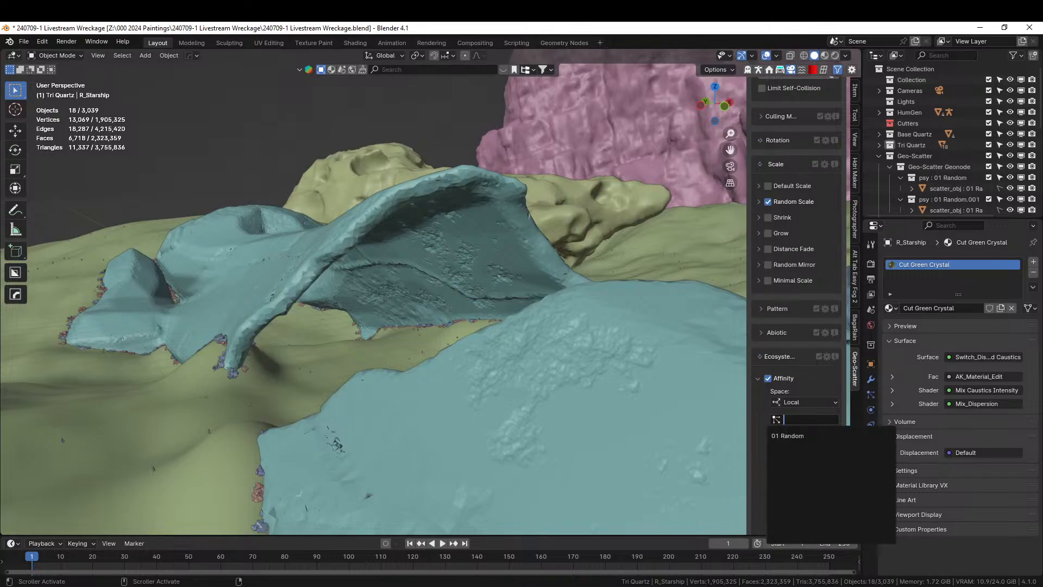
pyautogui.click(790, 437)
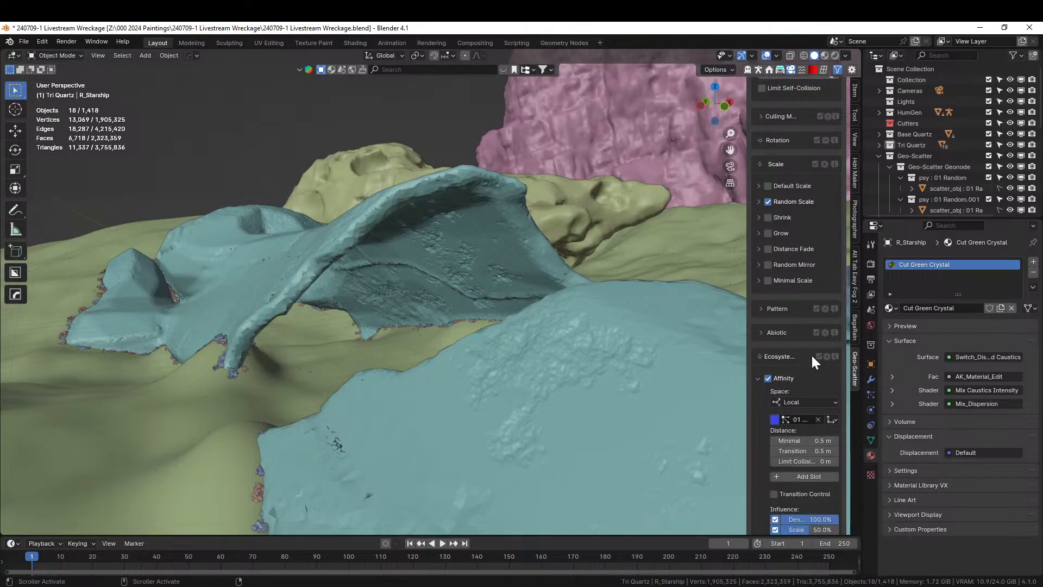
# Step: Enable Grow in the Tri Quartz scatter's Scale settings and raise its density to 0.8 instances per square metre
pyautogui.scroll(4, 813, 348)
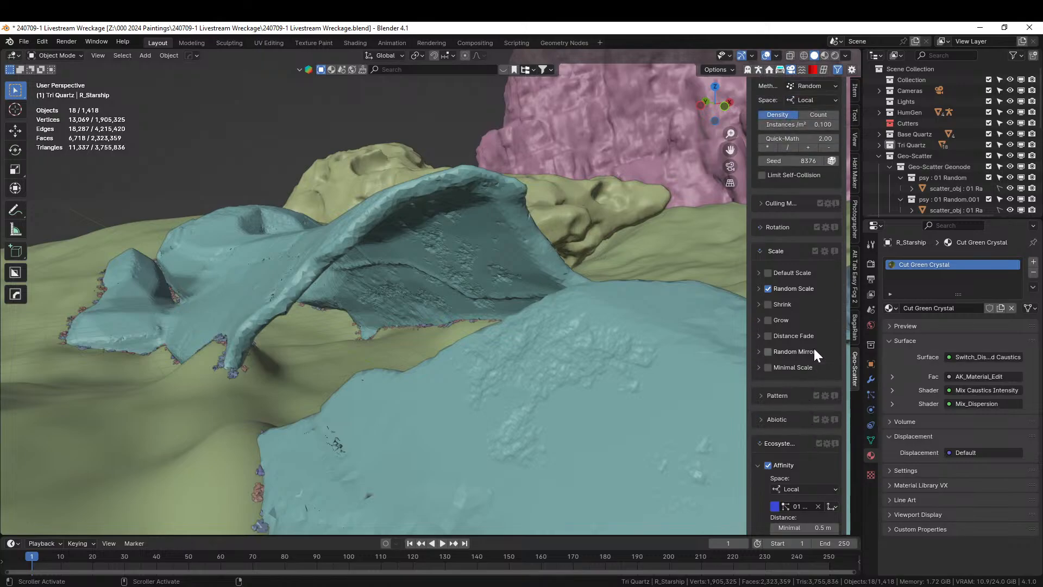
pyautogui.click(759, 320)
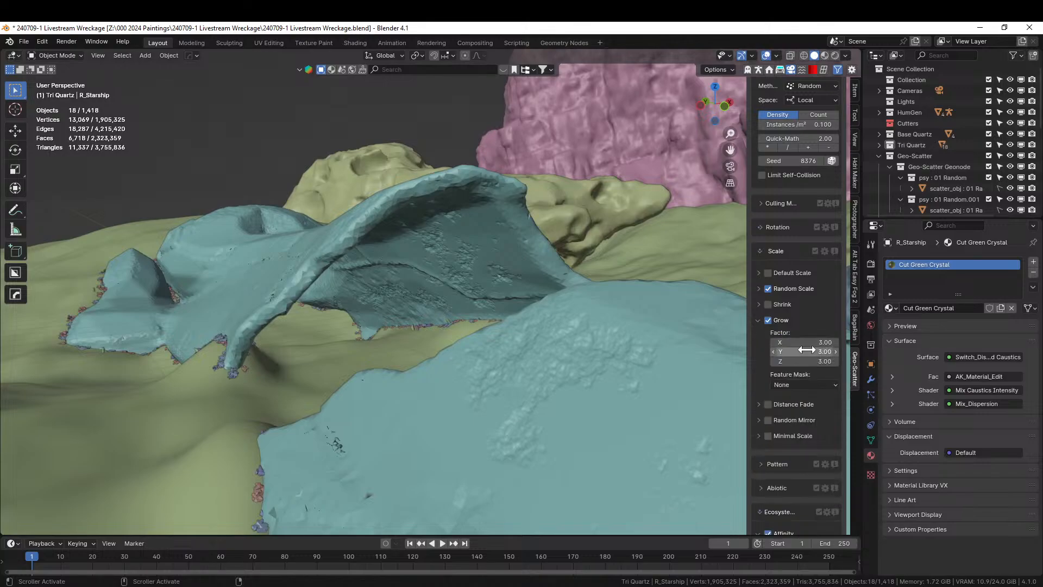
pyautogui.scroll(5, 829, 226)
pyautogui.scroll(8, 797, 255)
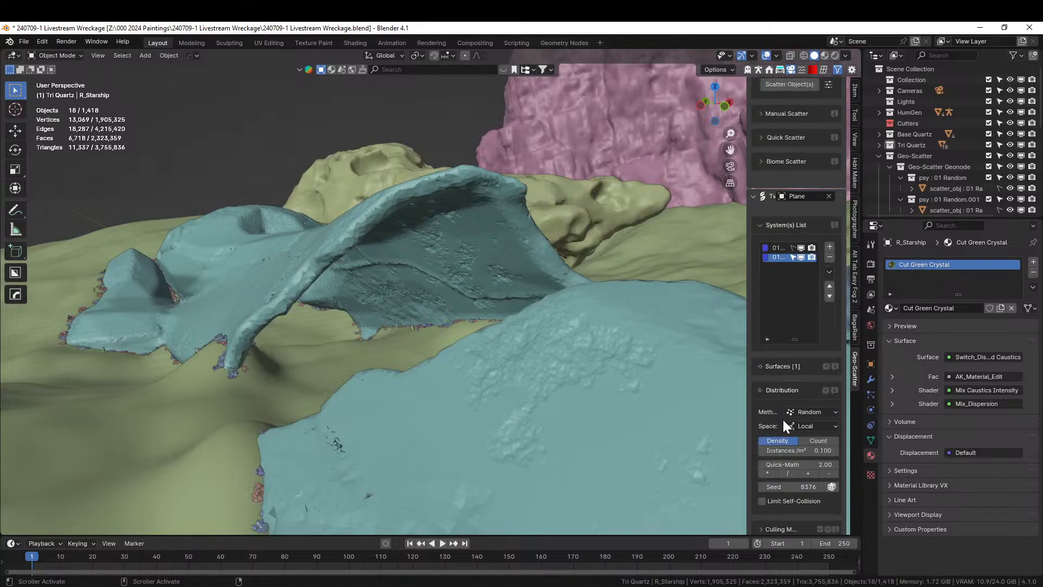
pyautogui.click(768, 473)
# Step: Set the Tri Quartz scatter's Grow factor to 5 on X, Y and Z
pyautogui.scroll(-8, 774, 456)
pyautogui.scroll(-2, 775, 455)
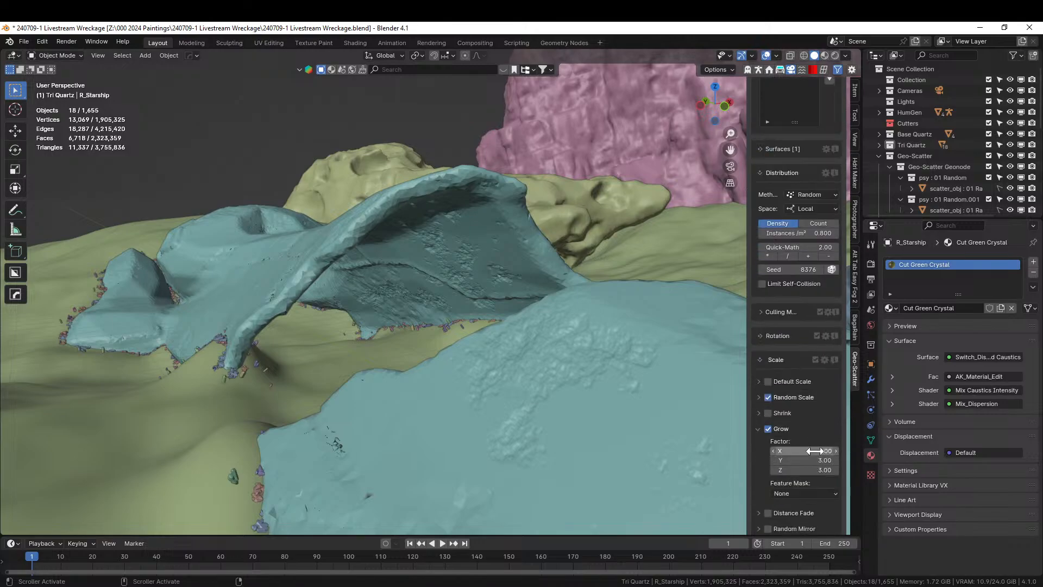
pyautogui.moveTo(826, 451); pyautogui.dragTo(828, 469)
pyautogui.write('5')
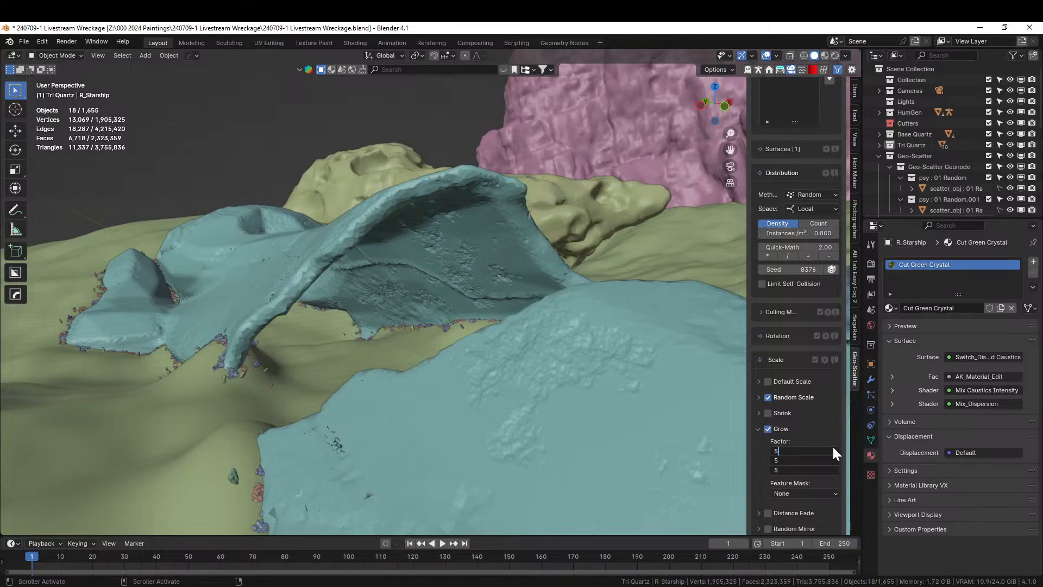
pyautogui.press('Return')
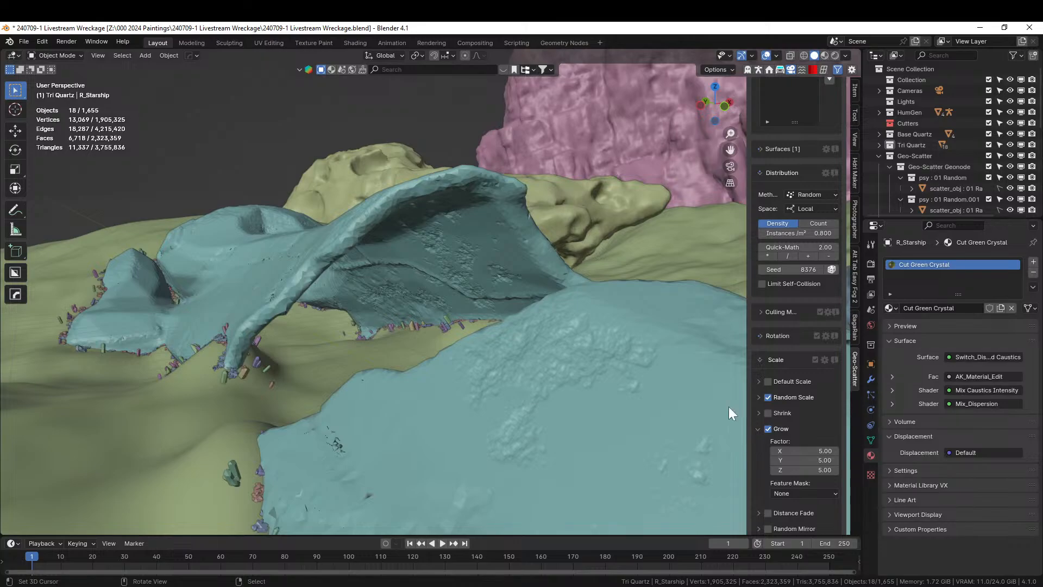
pyautogui.moveTo(398, 356)
pyautogui.mouseDown(button='middle')
pyautogui.moveTo(402, 377)
pyautogui.moveTo(387, 370)
pyautogui.moveTo(400, 364)
pyautogui.mouseUp(button='middle')
# Step: Set the Affinity minimal distance to 0.02 m and its transition distance to 0.1 m
pyautogui.scroll(-10, 810, 449)
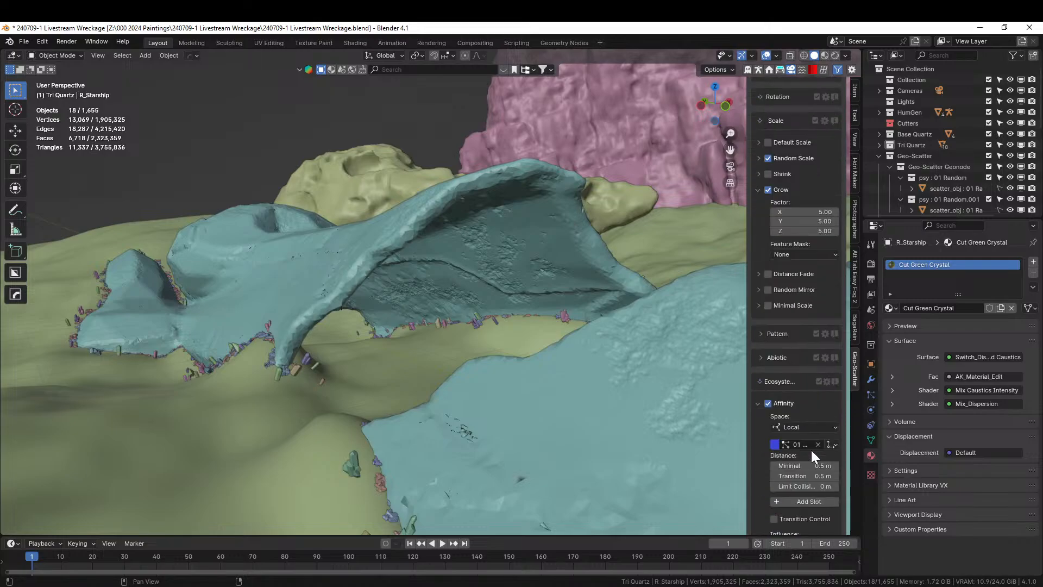
pyautogui.doubleClick(804, 466)
pyautogui.write('.02')
pyautogui.press('Return')
pyautogui.doubleClick(837, 475)
pyautogui.write('.1')
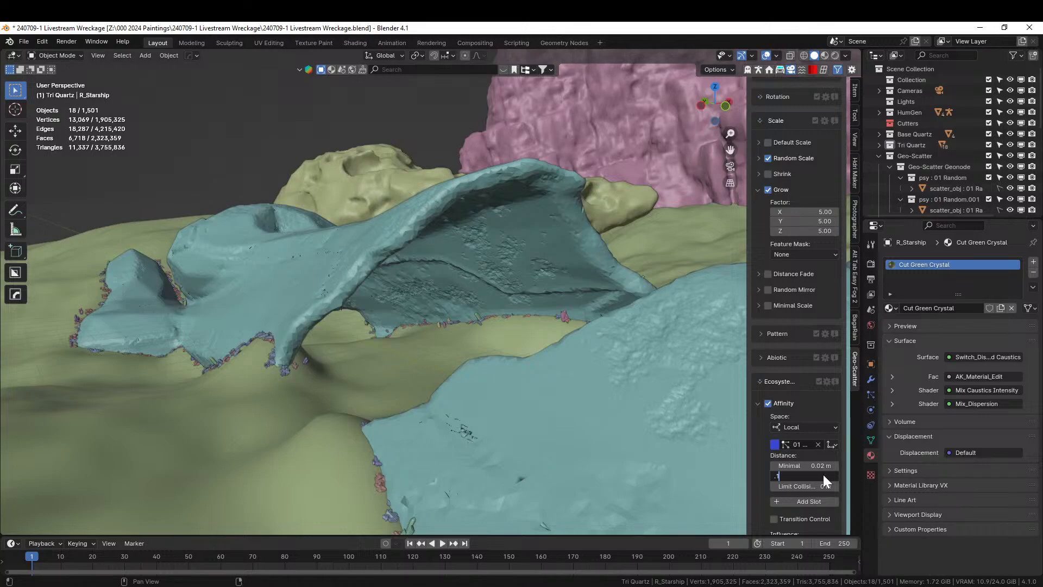
pyautogui.press('Return')
pyautogui.moveTo(451, 432); pyautogui.dragTo(460, 409, button='middle')
pyautogui.moveTo(573, 403); pyautogui.dragTo(565, 424, button='middle')
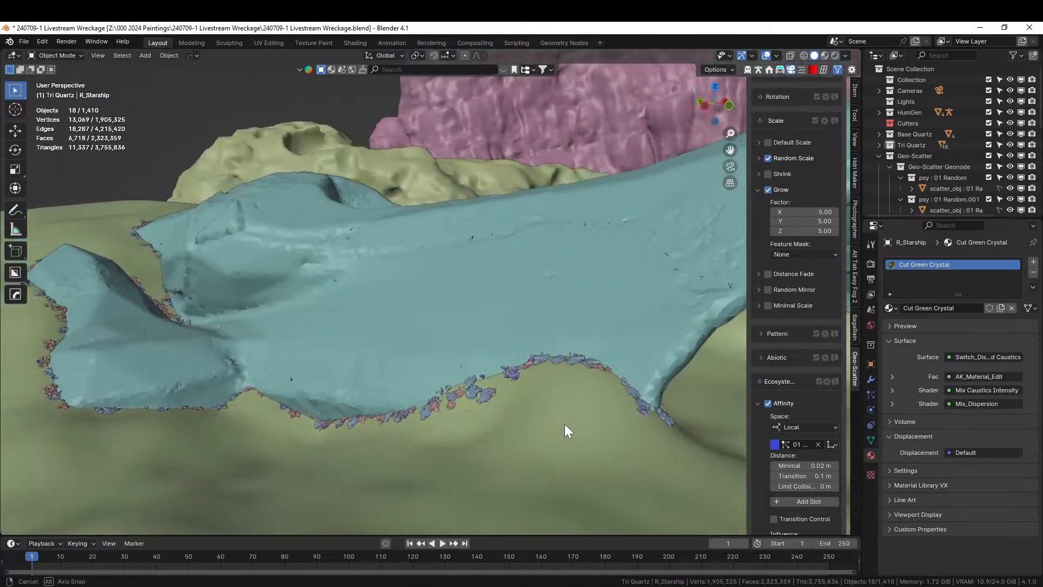
# Step: Hide the first scatter system in the viewport to inspect the Tri Quartz crystals, and show it again
pyautogui.scroll(3, 597, 413)
pyautogui.scroll(10, 835, 321)
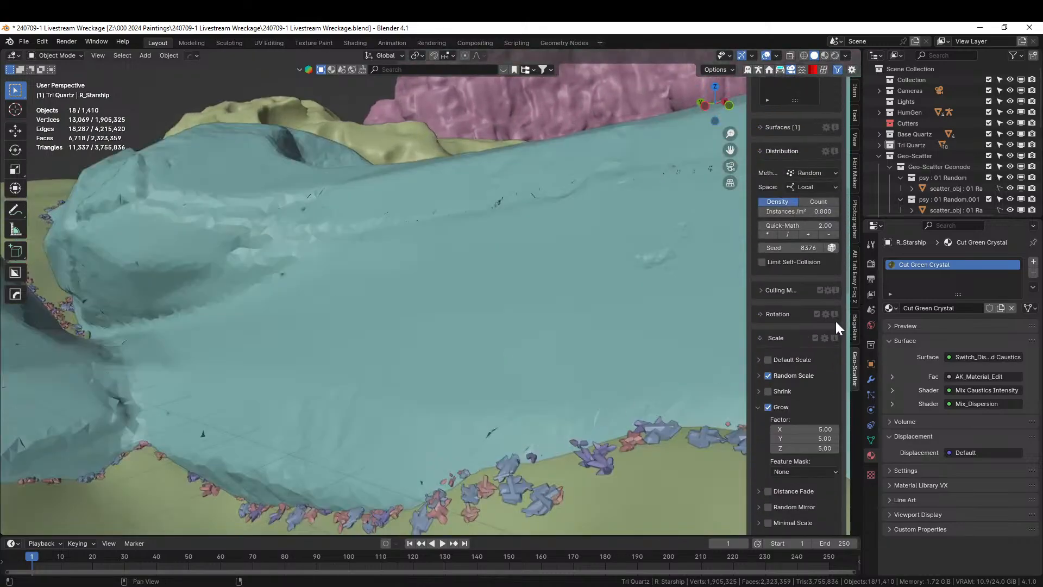
pyautogui.click(802, 268)
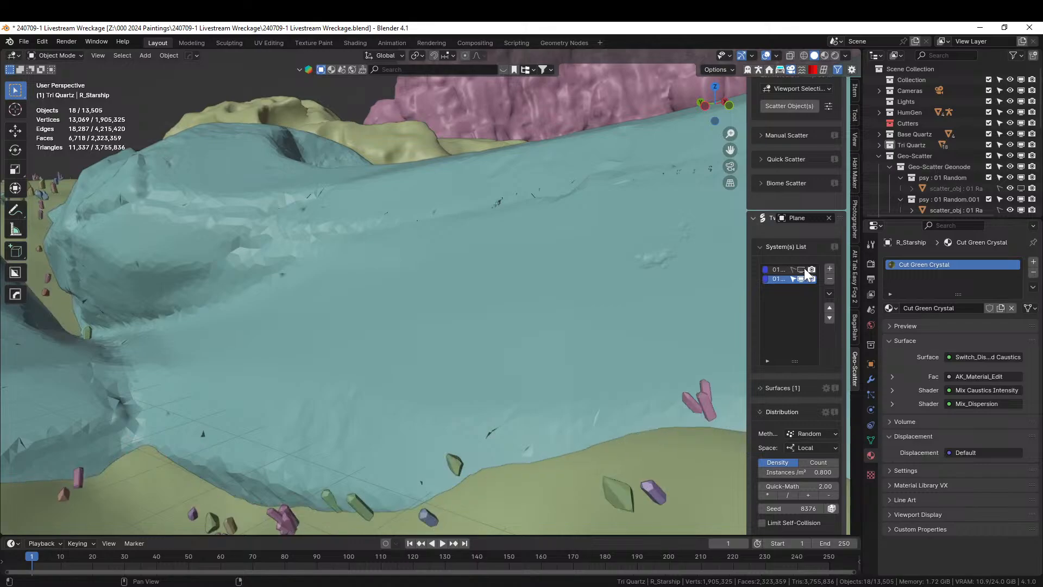
pyautogui.scroll(-4, 501, 304)
pyautogui.moveTo(644, 299); pyautogui.dragTo(618, 321, button='middle')
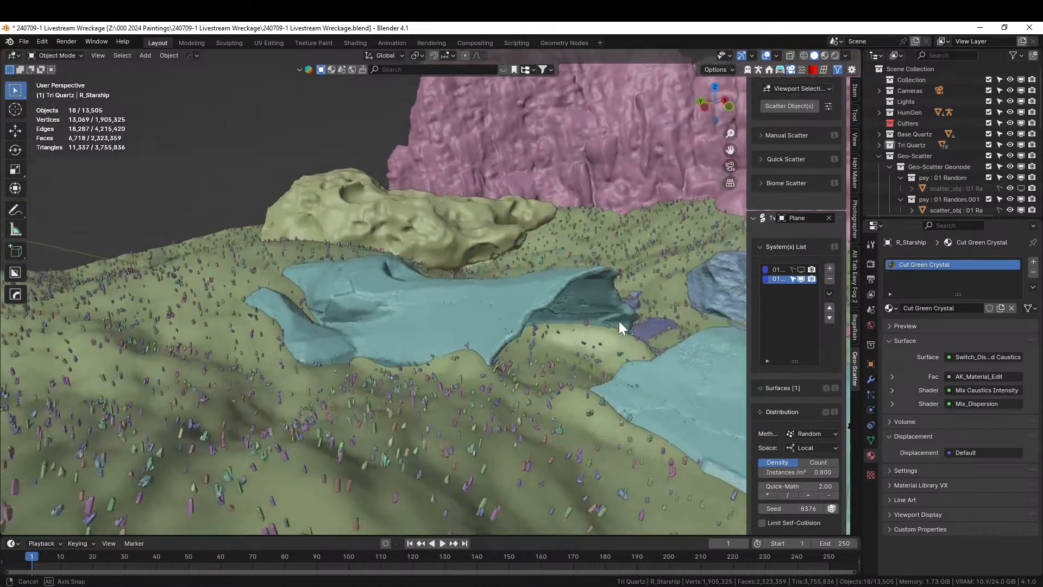
pyautogui.click(800, 268)
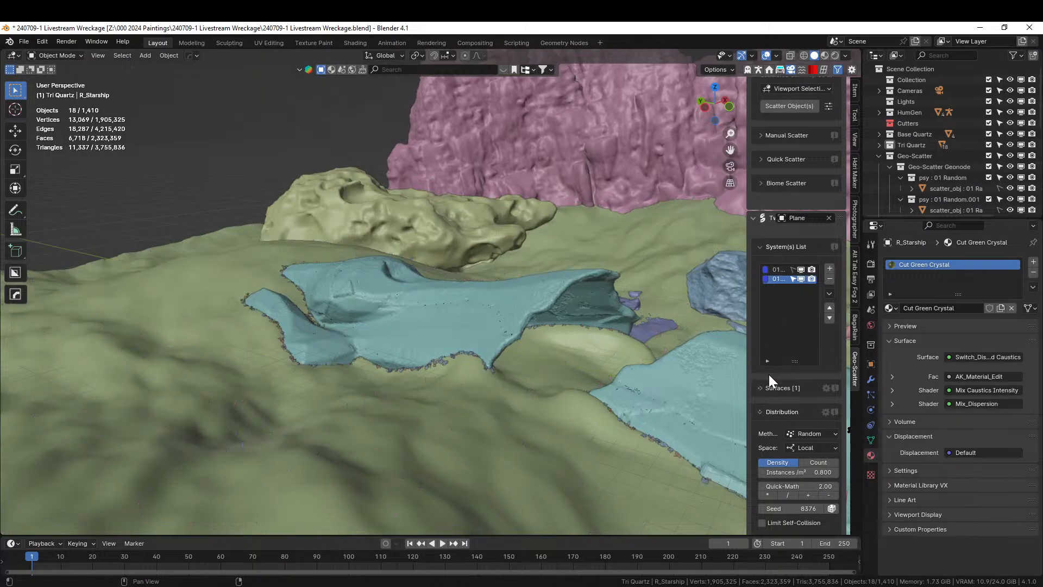
# Step: Set the Tri Quartz scatter's Grow factor to 3 on all three axes
pyautogui.scroll(-10, 767, 372)
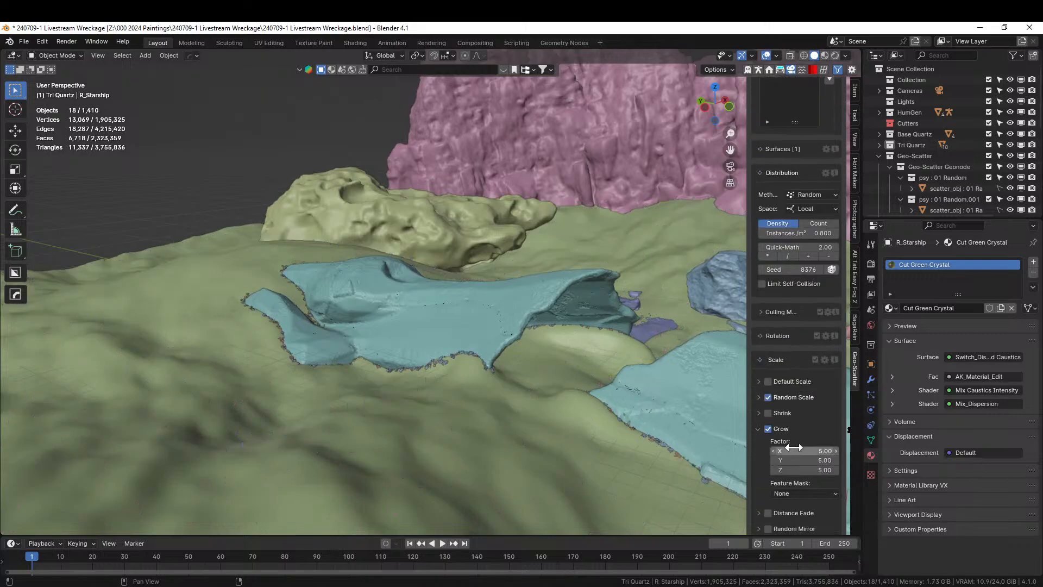
pyautogui.scroll(-4, 814, 454)
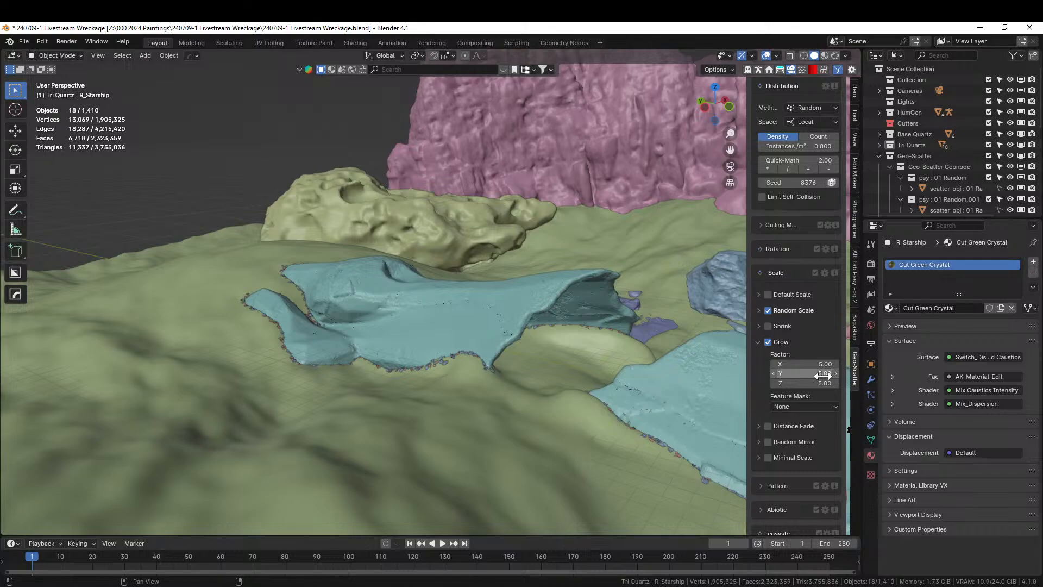
pyautogui.scroll(-4, 802, 419)
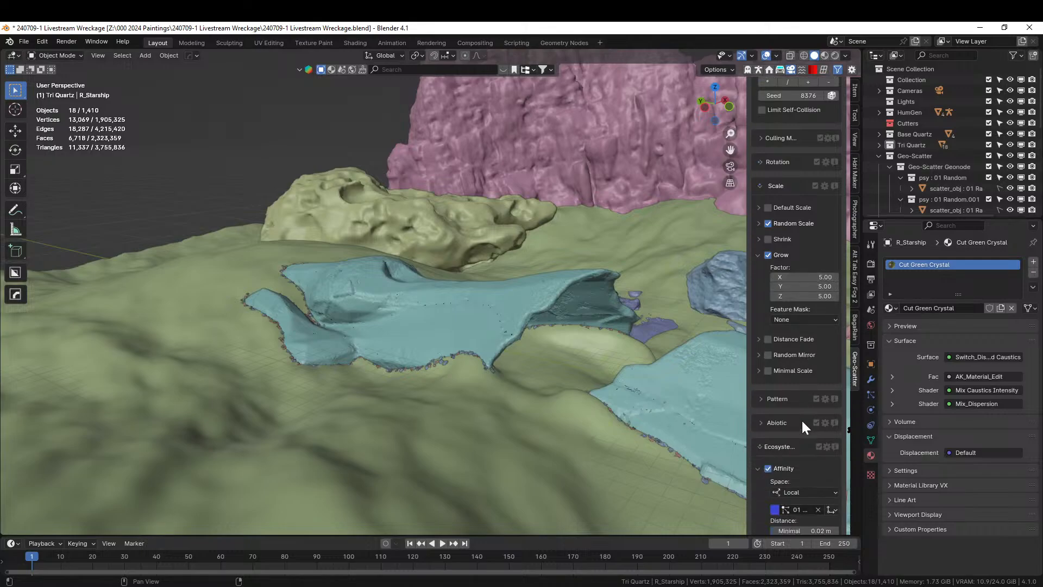
pyautogui.moveTo(822, 298); pyautogui.dragTo(804, 277)
pyautogui.write('3')
pyautogui.moveTo(804, 277); pyautogui.dragTo(803, 296)
pyautogui.write('3')
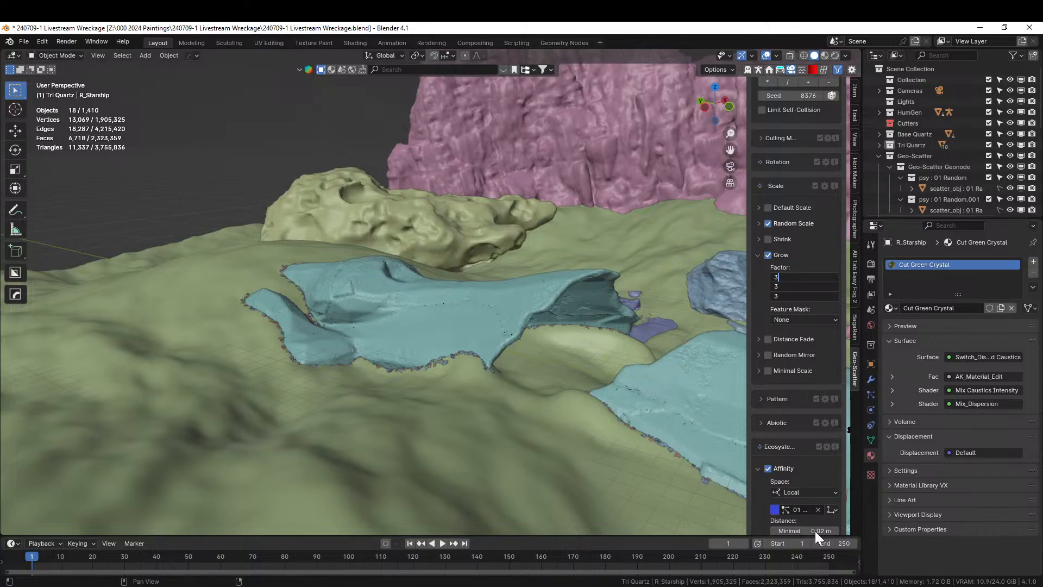
pyautogui.press('Return')
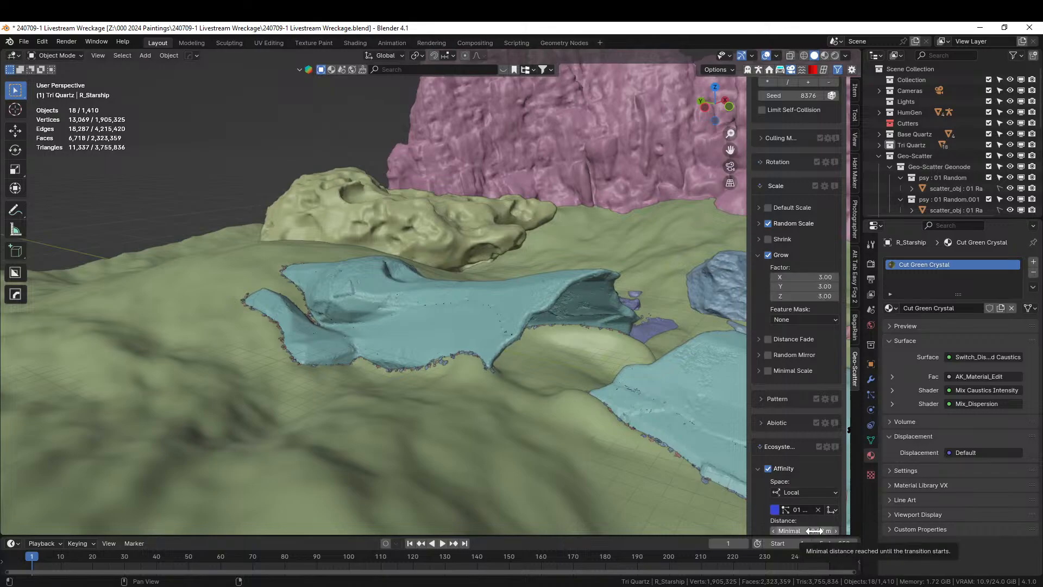
# Step: Set the Affinity minimal distance to 0.1 m and check the crystals along the hull's edge
pyautogui.click(815, 530)
pyautogui.write('.1')
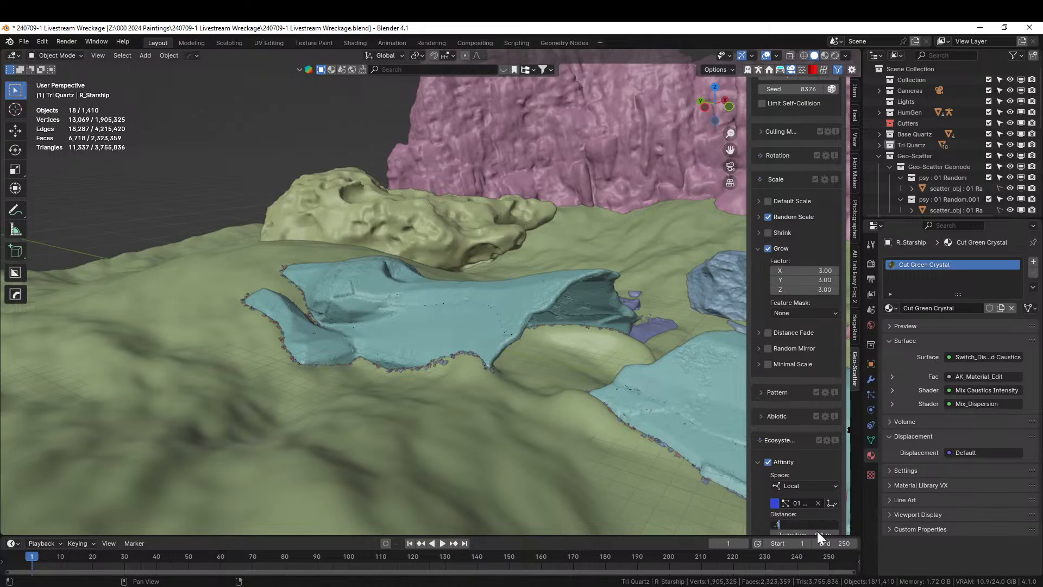
pyautogui.press('Return')
pyautogui.scroll(4, 493, 391)
pyautogui.keyDown('shift'); pyautogui.moveTo(488, 402); pyautogui.dragTo(412, 279, button='middle'); pyautogui.keyUp('shift')
pyautogui.scroll(-3, 815, 457)
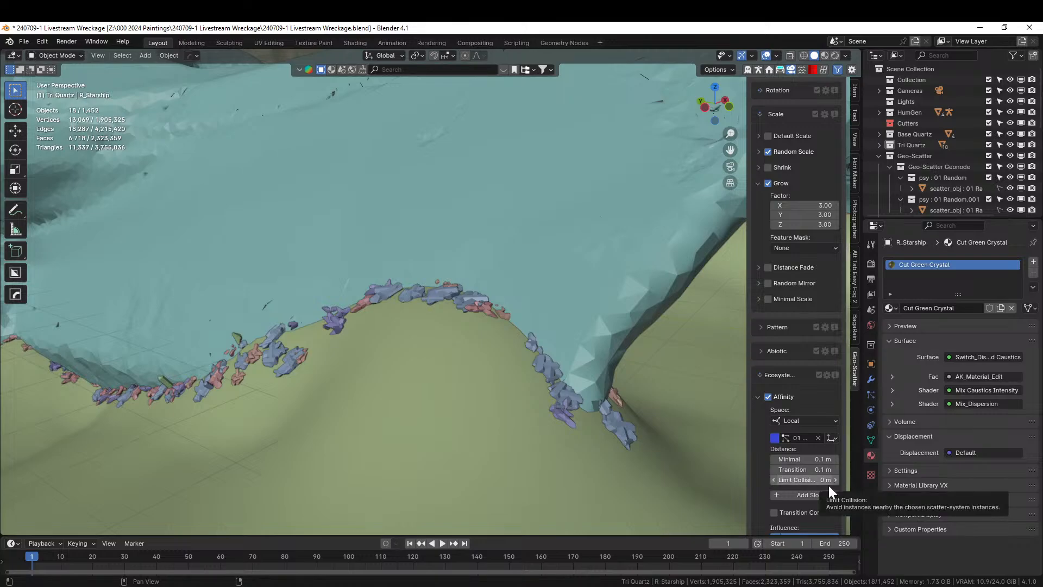
# Step: Set the Affinity minimal distance to 0.2 m and inspect the crystal clusters along the wreck's edge
pyautogui.click(803, 459)
pyautogui.press('BackSpace')
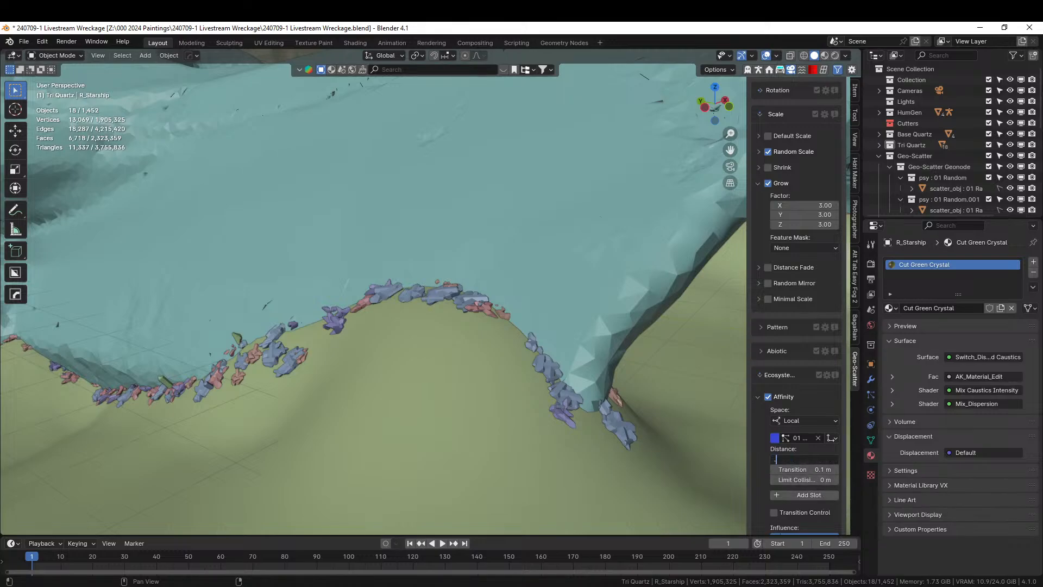
pyautogui.write('.2')
pyautogui.press('Return')
pyautogui.scroll(10, 399, 269)
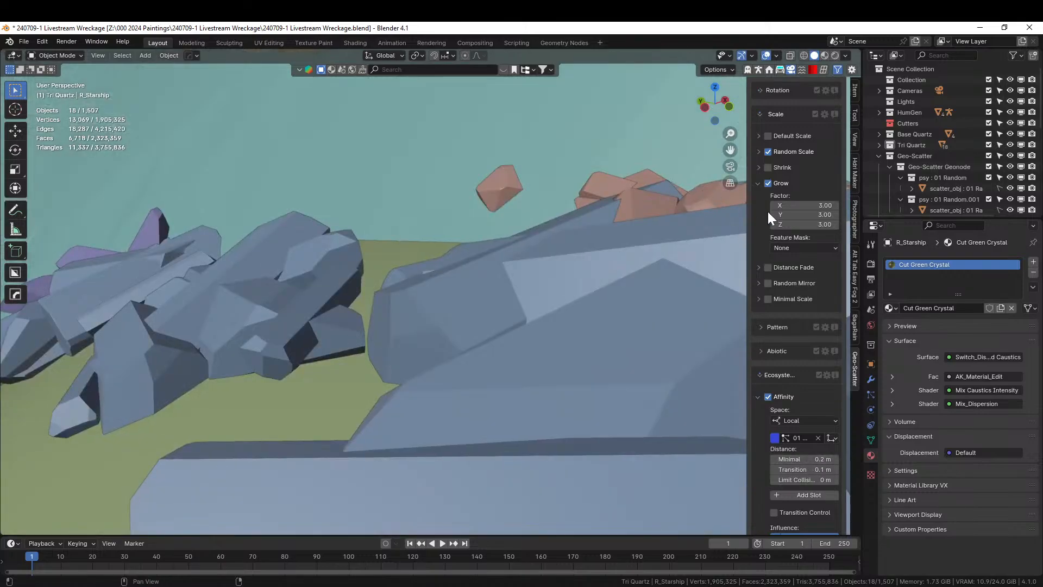
pyautogui.scroll(-12, 576, 252)
pyautogui.moveTo(565, 261); pyautogui.dragTo(582, 268, button='middle')
pyautogui.scroll(3, 583, 267)
pyautogui.scroll(-3, 724, 249)
# Step: Double the Tri Quartz scatter's density three times to 6.4 instances per square metre
pyautogui.scroll(12, 784, 212)
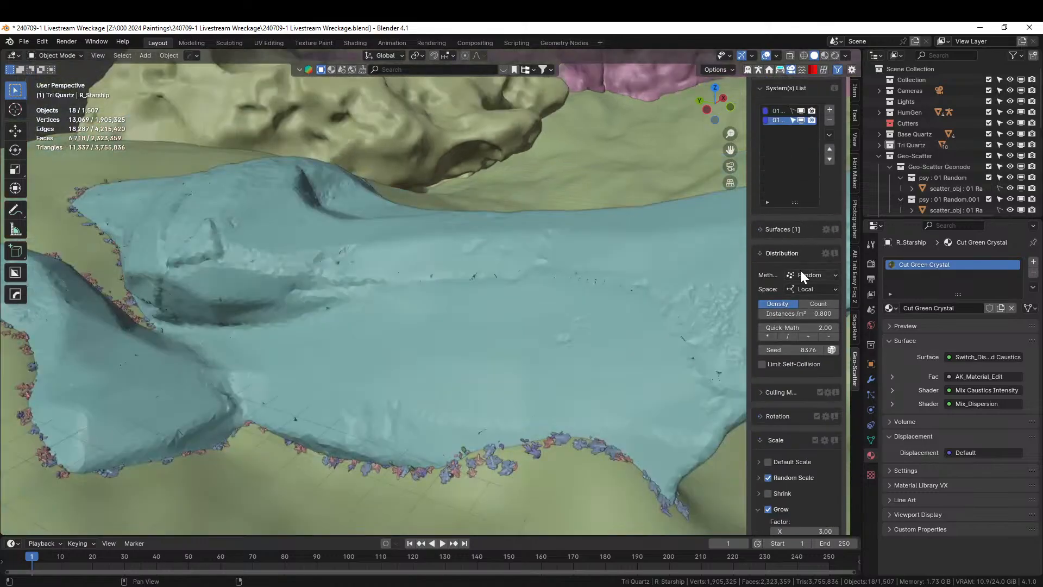
pyautogui.click(772, 335)
pyautogui.click(771, 336)
pyautogui.click(772, 333)
pyautogui.moveTo(259, 353)
pyautogui.mouseDown(button='middle')
pyautogui.moveTo(292, 346)
pyautogui.moveTo(339, 361)
pyautogui.moveTo(328, 379)
pyautogui.moveTo(198, 352)
pyautogui.moveTo(249, 345)
pyautogui.mouseUp(button='middle')
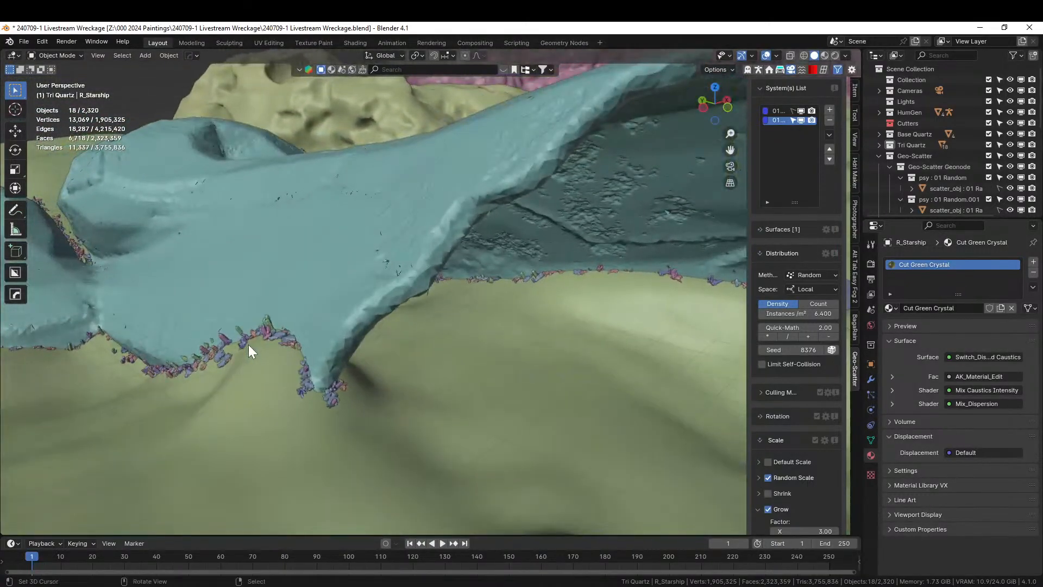
# Step: Switch the viewport to Rendered shading and examine the crystals where the hull meets the sand
pyautogui.press('z')
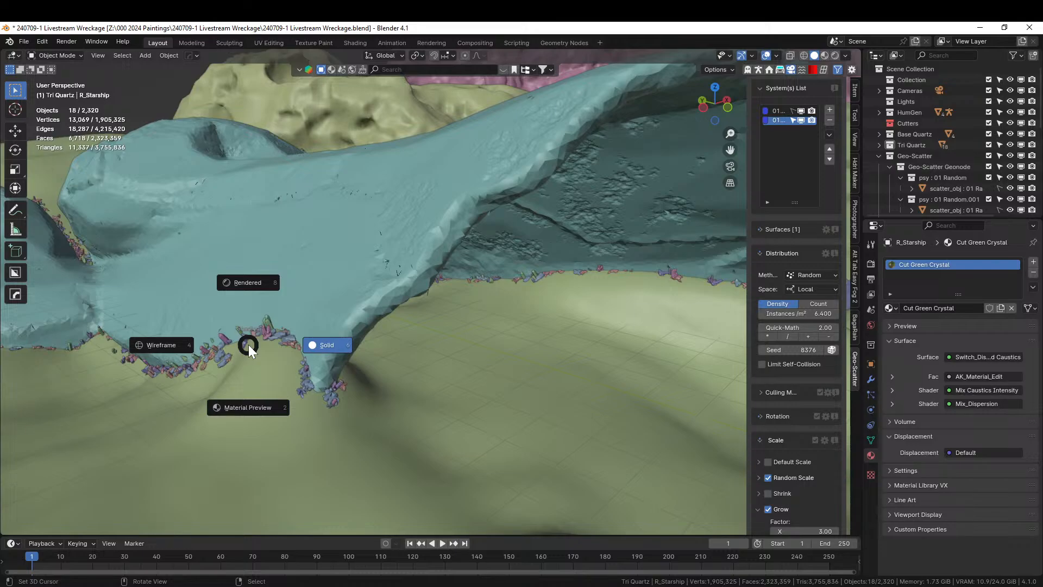
pyautogui.press('8')
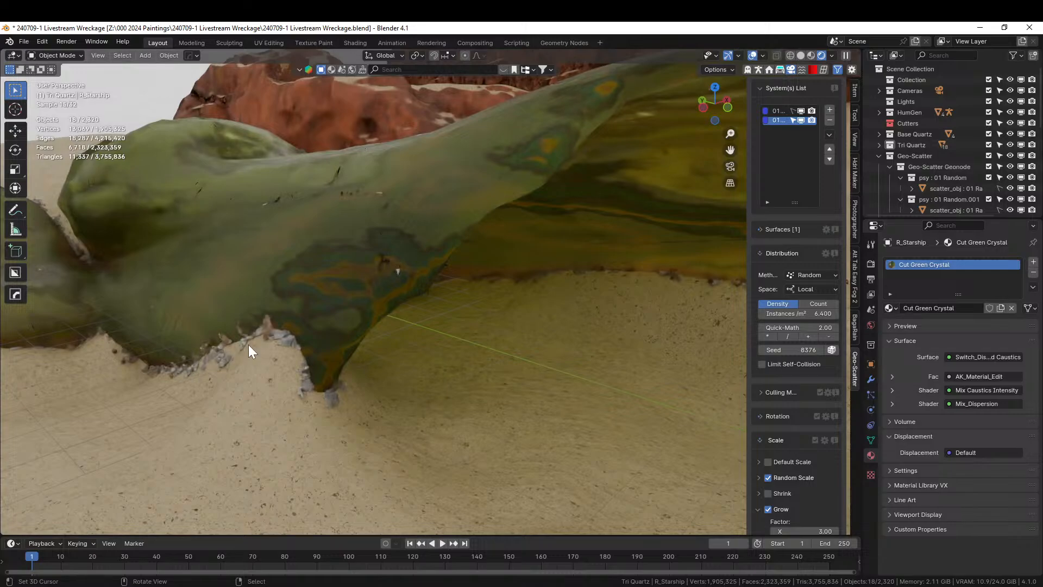
pyautogui.scroll(4, 301, 357)
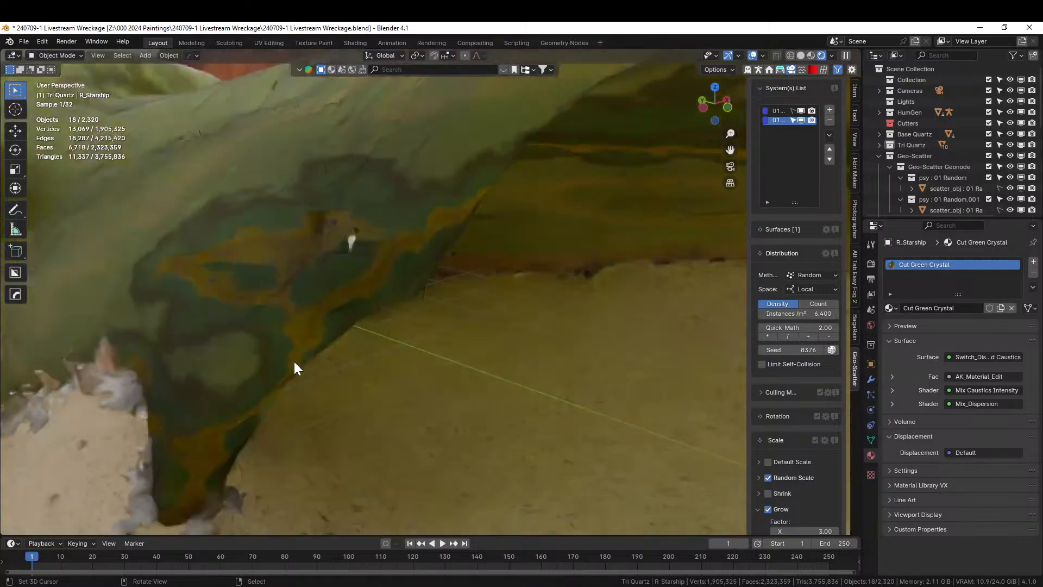
pyautogui.scroll(-5, 293, 360)
pyautogui.keyDown('shift'); pyautogui.moveTo(341, 352); pyautogui.dragTo(313, 383, button='middle'); pyautogui.keyUp('shift')
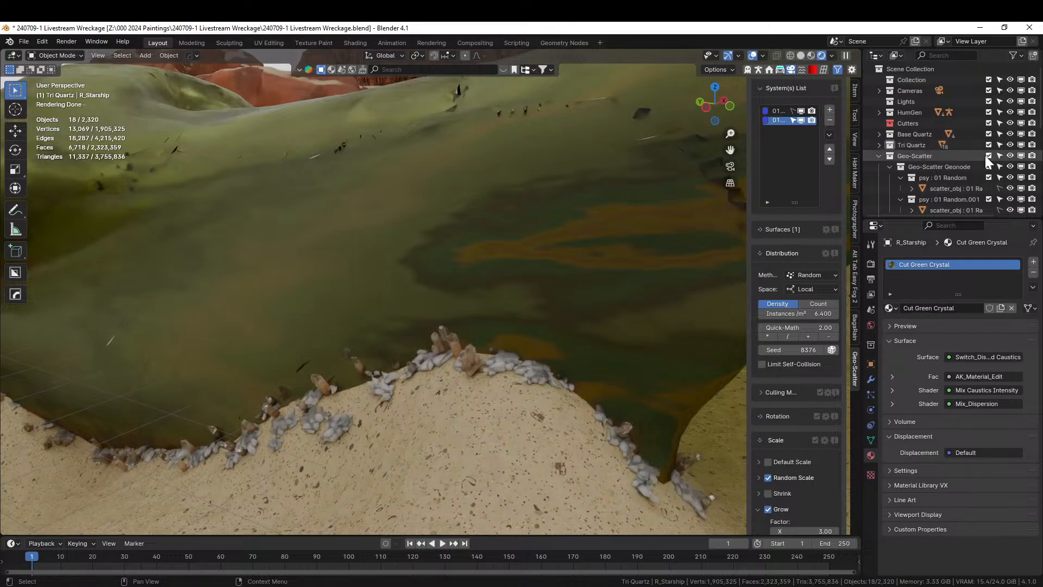
# Step: Link the starship hull's Cut Green Crystal material to the four Base Quartz crystal objects
pyautogui.scroll(-3, 710, 238)
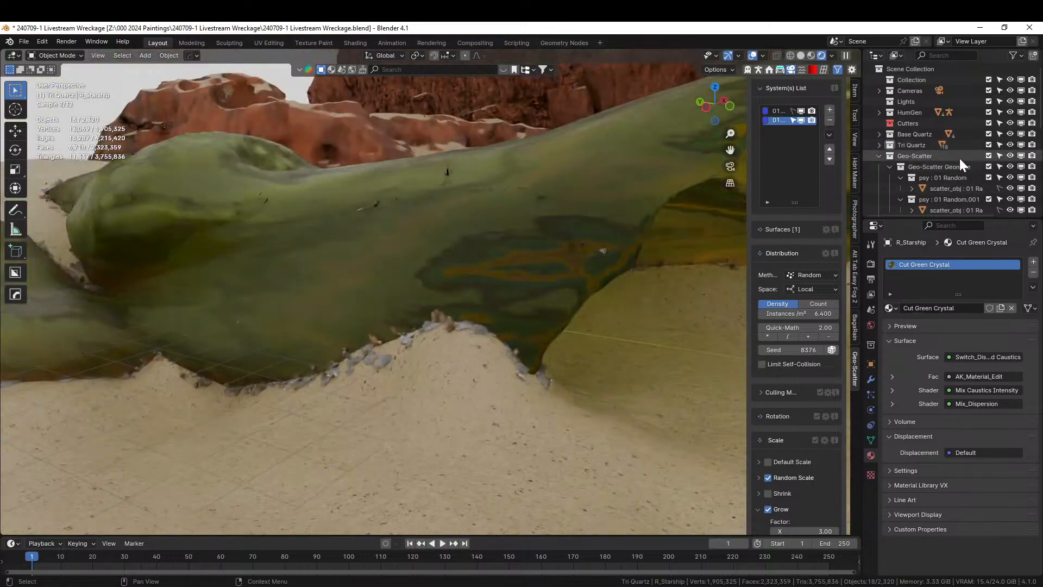
pyautogui.click(880, 134)
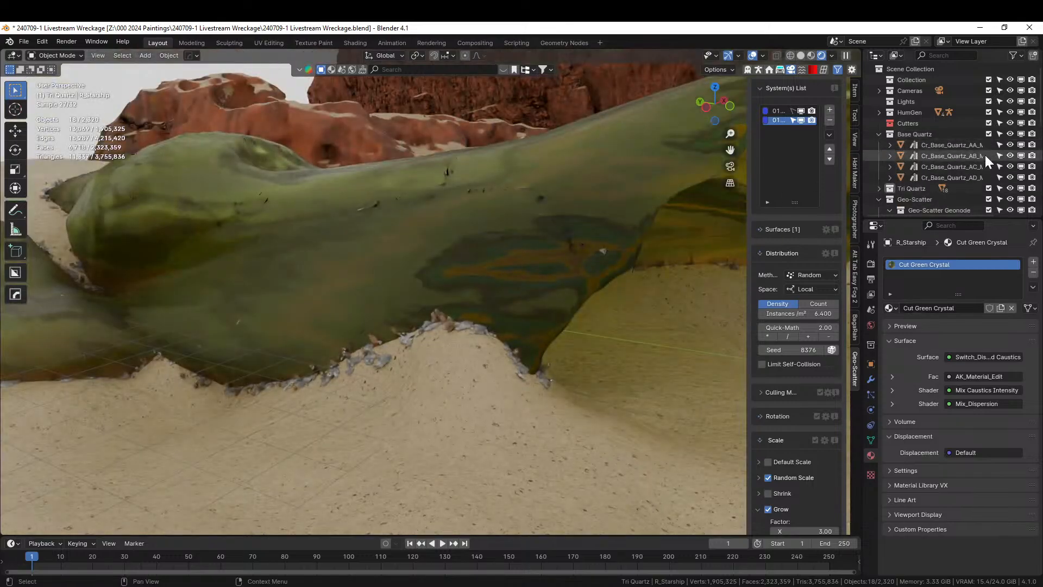
pyautogui.click(944, 145)
pyautogui.keyDown('shift'); pyautogui.click(937, 178); pyautogui.keyUp('shift')
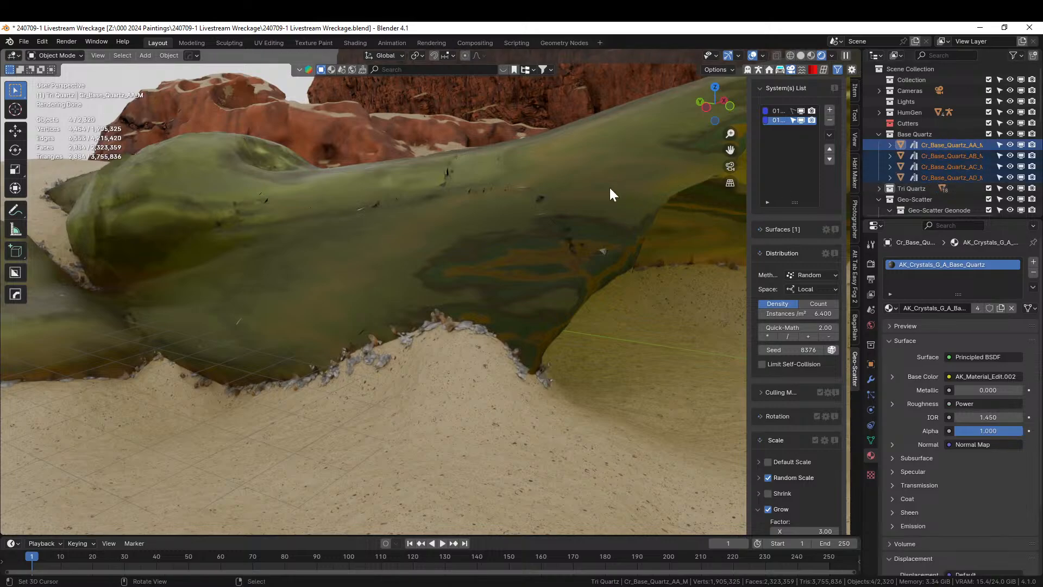
pyautogui.keyDown('shift'); pyautogui.click(606, 175); pyautogui.keyUp('shift')
pyautogui.hotkey('ctrl', 'l')
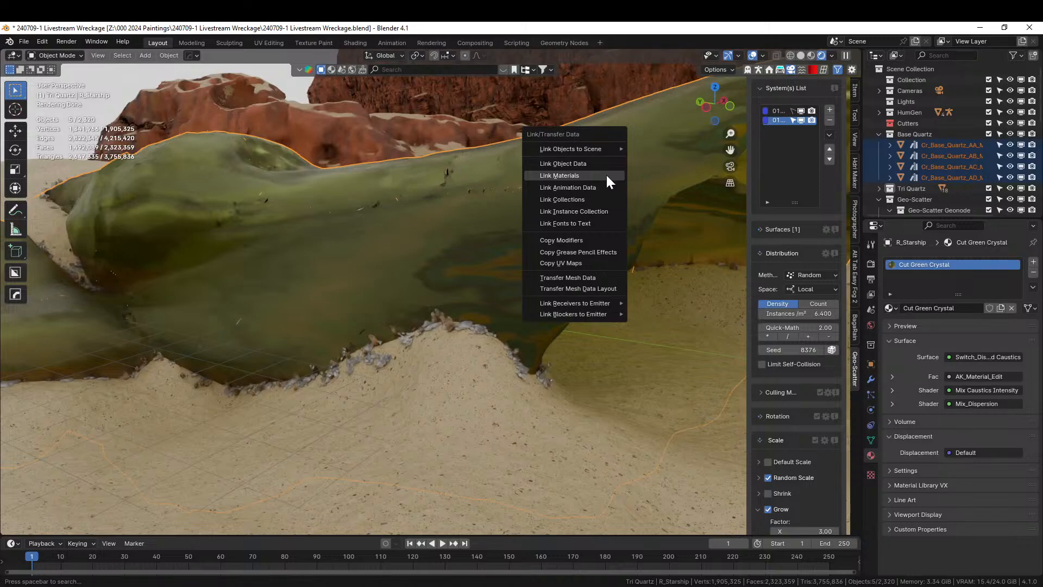
pyautogui.click(607, 175)
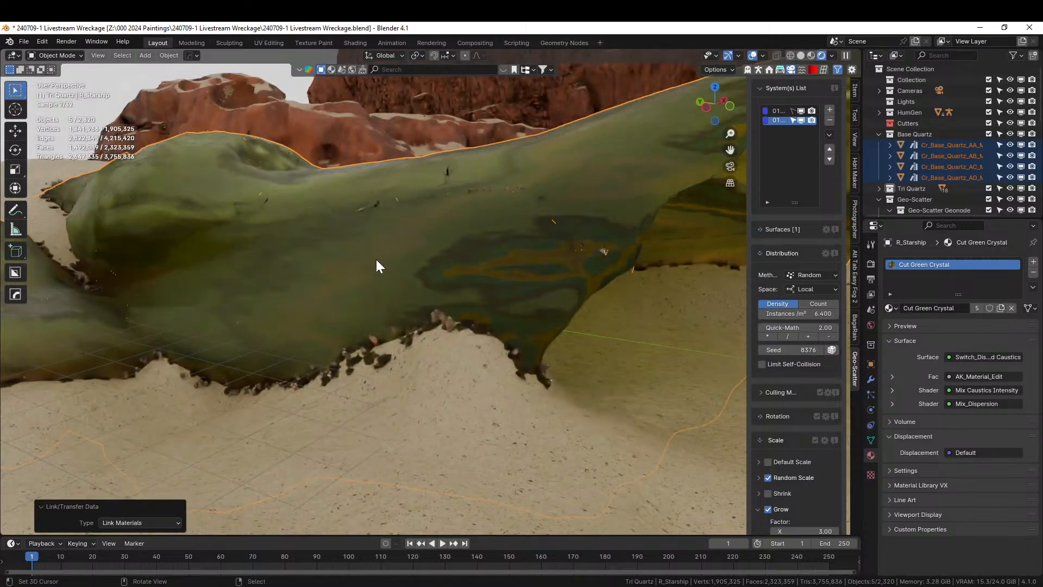
# Step: Examine the recoloured crystals along the hull's edges and the surrounding sand from several angles
pyautogui.scroll(4, 358, 314)
pyautogui.scroll(-4, 358, 313)
pyautogui.scroll(2, 358, 314)
pyautogui.scroll(2, 359, 315)
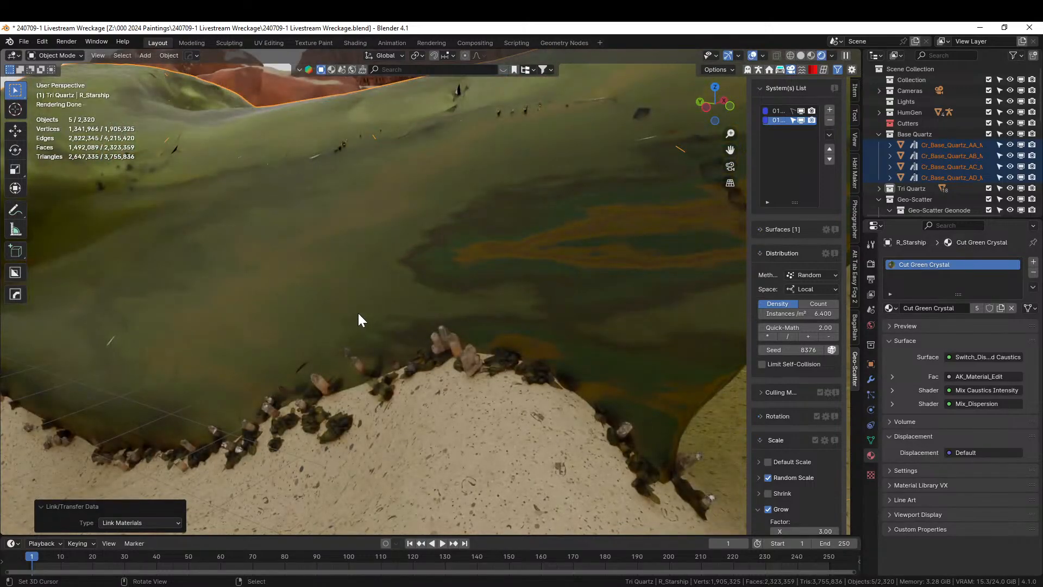
pyautogui.scroll(-6, 359, 312)
pyautogui.moveTo(378, 309); pyautogui.dragTo(293, 292, button='middle')
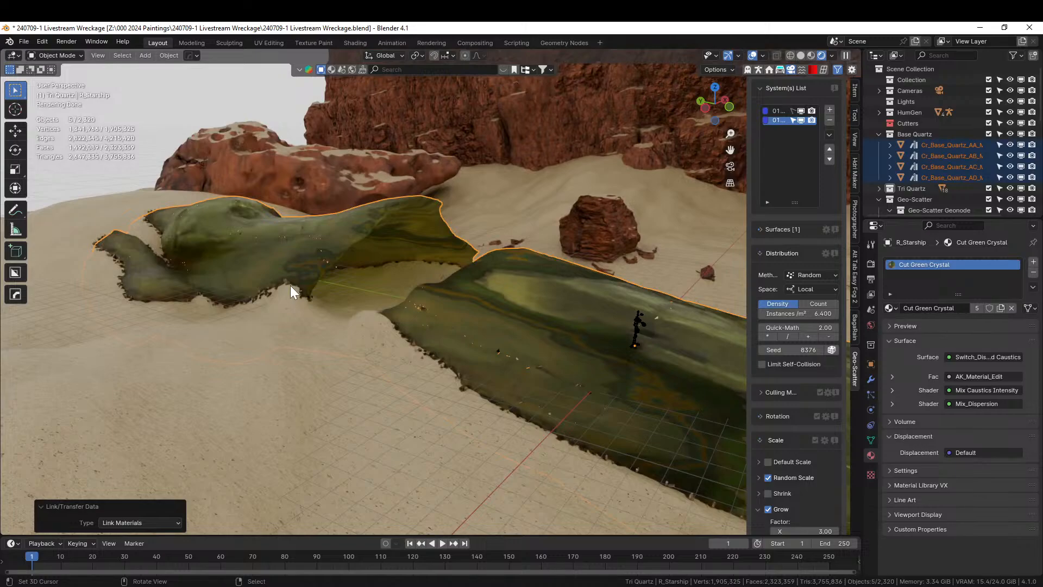
pyautogui.moveTo(291, 285); pyautogui.dragTo(238, 276, button='middle')
pyautogui.scroll(4, 238, 276)
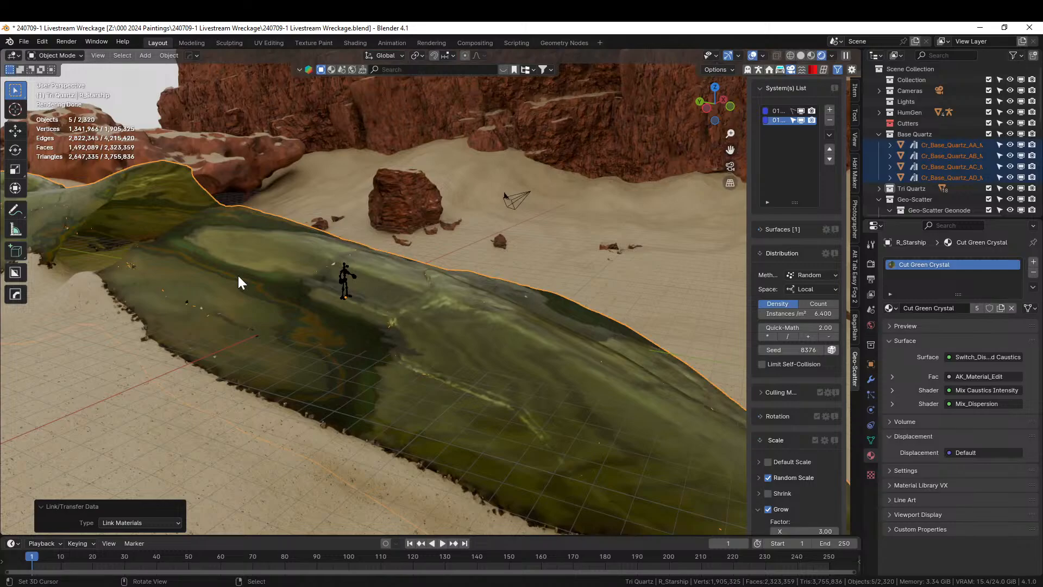
pyautogui.moveTo(203, 274); pyautogui.dragTo(179, 285, button='middle')
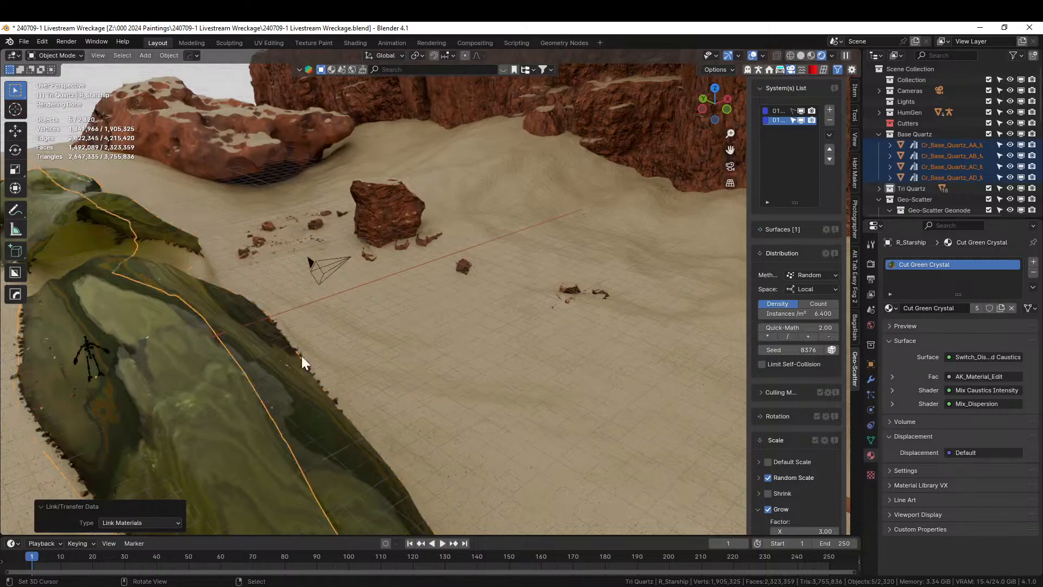
pyautogui.scroll(4, 302, 360)
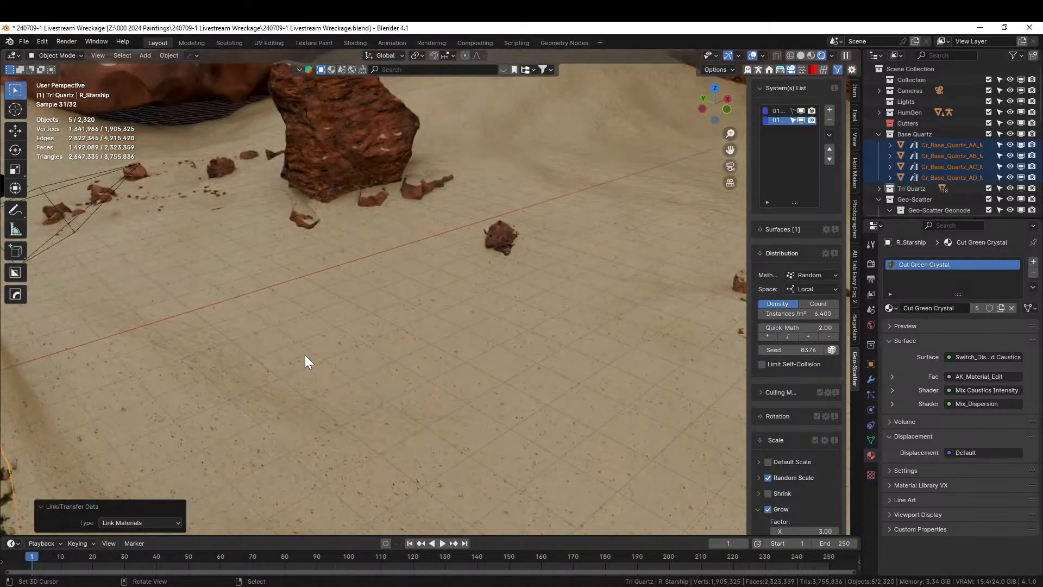
pyautogui.keyDown('shift'); pyautogui.moveTo(283, 368); pyautogui.dragTo(338, 363, button='middle'); pyautogui.keyUp('shift')
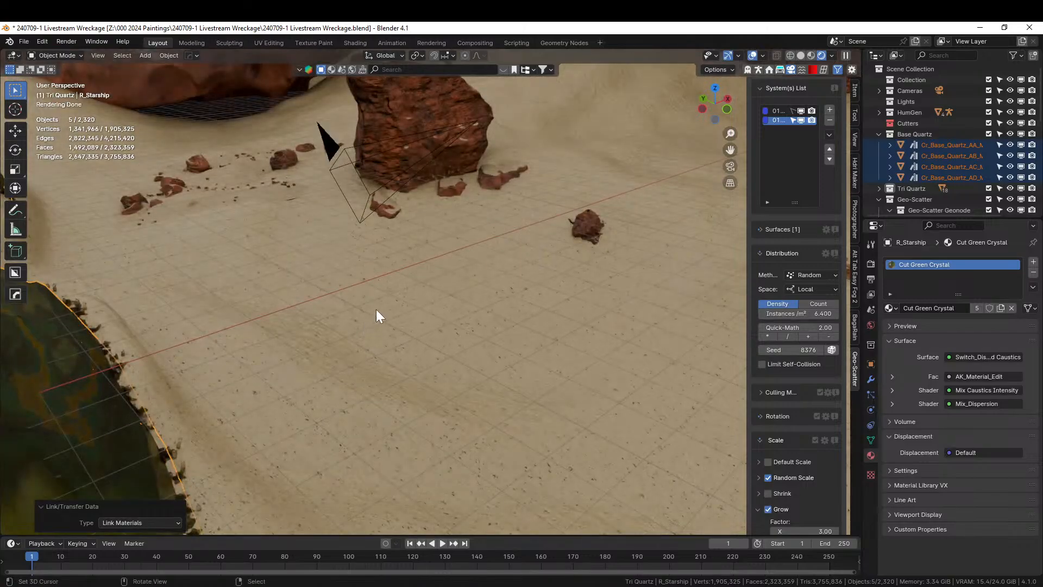
# Step: Open the sand plane for mesh editing and switch the viewport to Solid shading
pyautogui.scroll(-2, 376, 308)
pyautogui.click(377, 311)
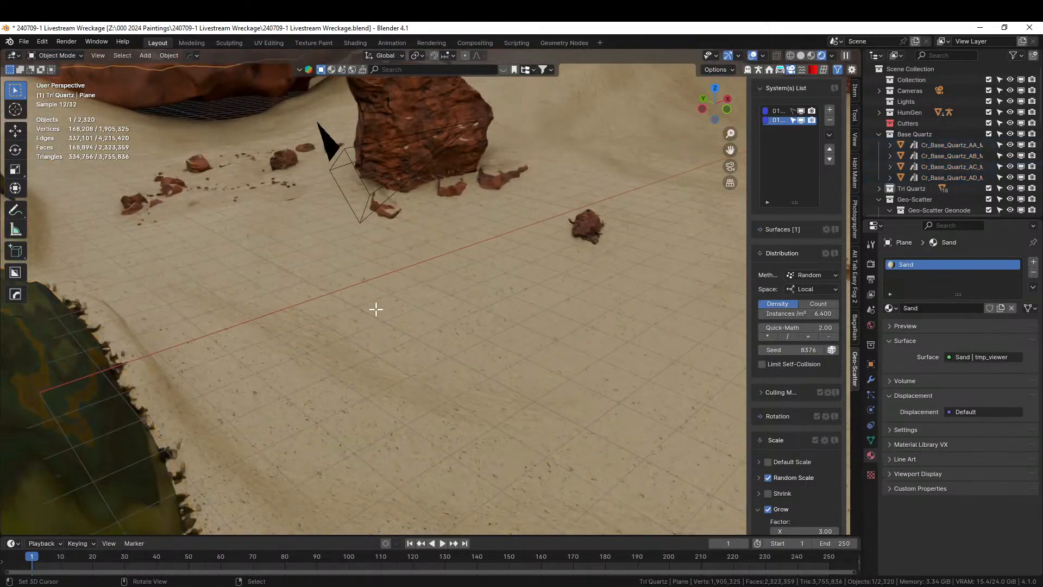
pyautogui.press('Tab')
pyautogui.press('z')
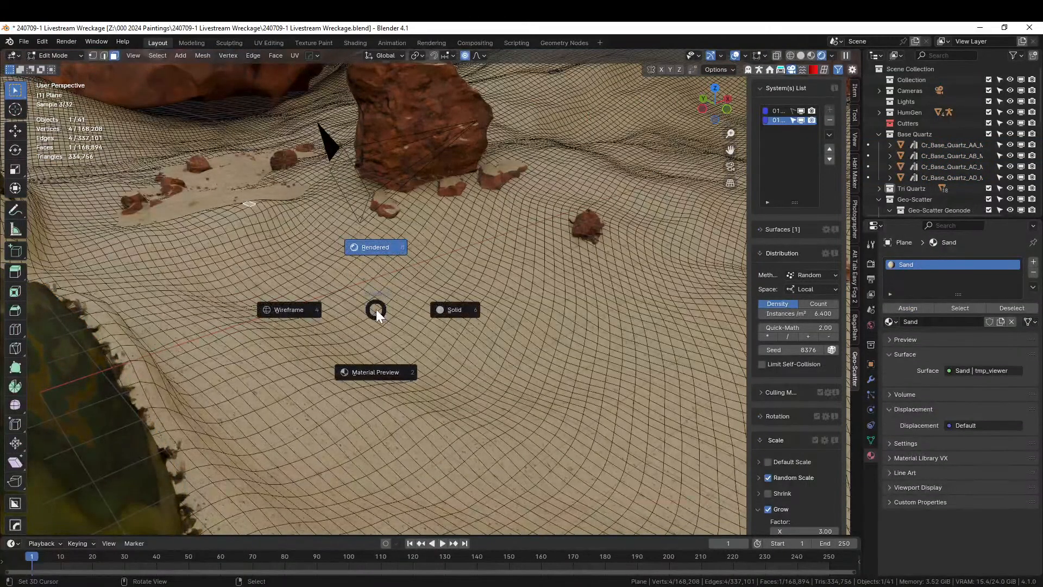
pyautogui.click(489, 303)
# Step: Circle-select a small patch of sand faces beside the hull, then duplicate it in place and separate it as its own object
pyautogui.moveTo(397, 344)
pyautogui.mouseDown(button='middle')
pyautogui.moveTo(386, 356)
pyautogui.moveTo(278, 372)
pyautogui.moveTo(477, 305)
pyautogui.moveTo(419, 341)
pyautogui.mouseUp(button='middle')
pyautogui.press('c')
pyautogui.moveTo(302, 328)
pyautogui.mouseDown()
pyautogui.moveTo(304, 312)
pyautogui.moveTo(282, 305)
pyautogui.moveTo(301, 305)
pyautogui.mouseUp()
pyautogui.rightClick(301, 305)
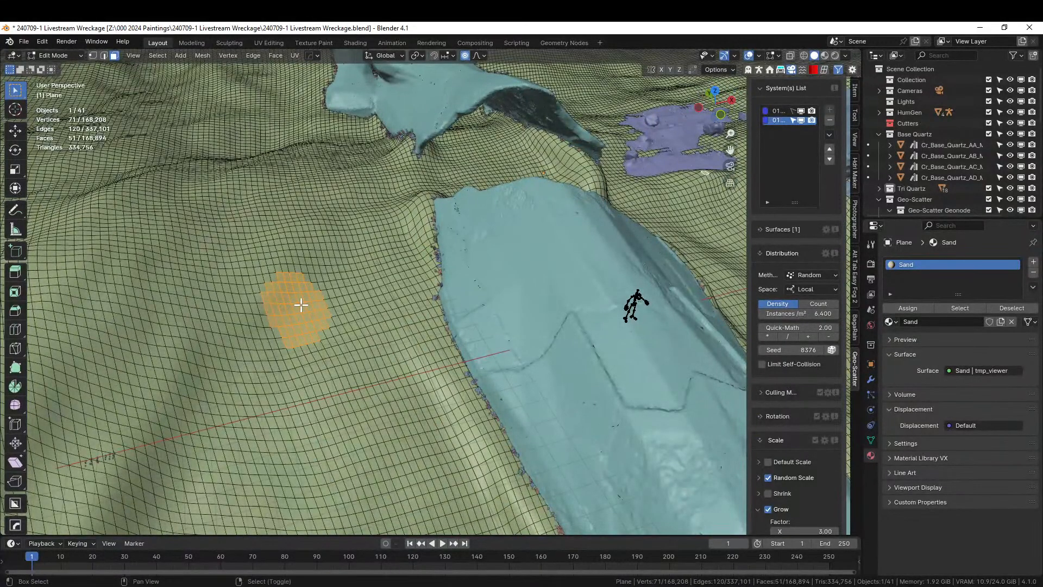
pyautogui.hotkey('shift', 'd')
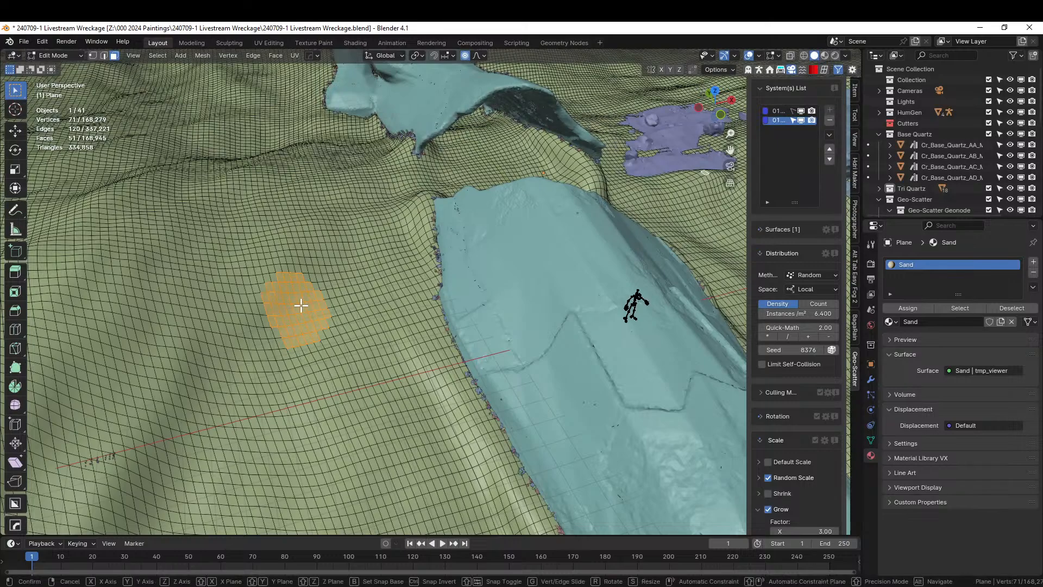
pyautogui.rightClick(301, 305)
pyautogui.press('p')
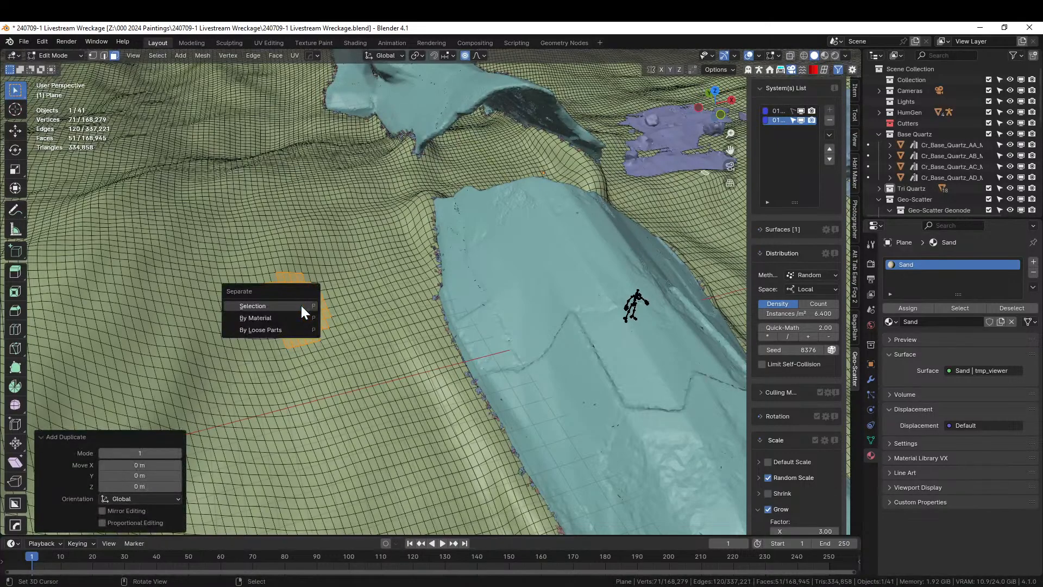
pyautogui.click(284, 307)
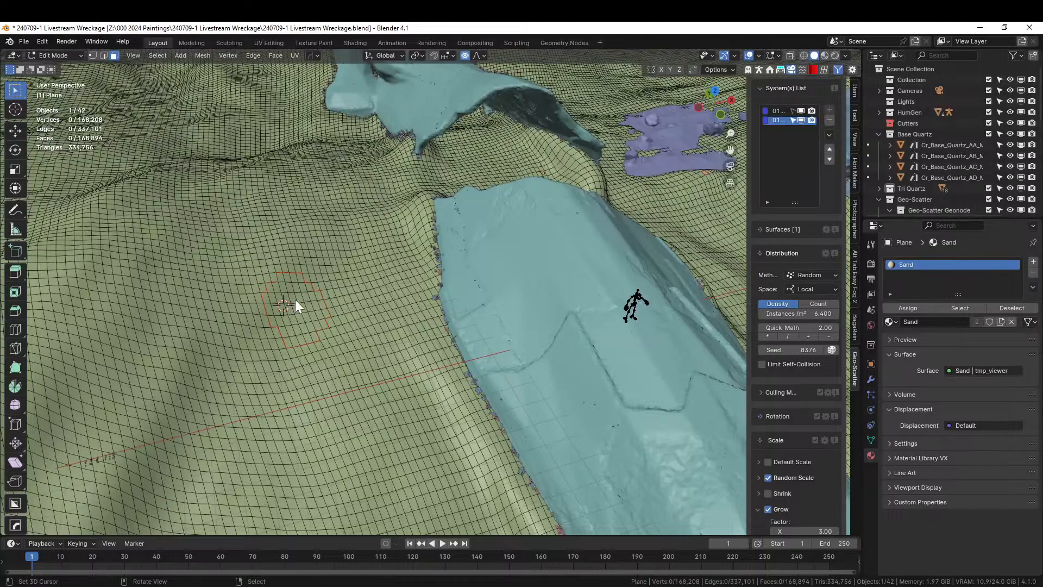
# Step: Move the separated sand patch into the Ship collection and check how the crystals scatter on it
pyautogui.press('Tab')
pyautogui.click(294, 304)
pyautogui.press('g')
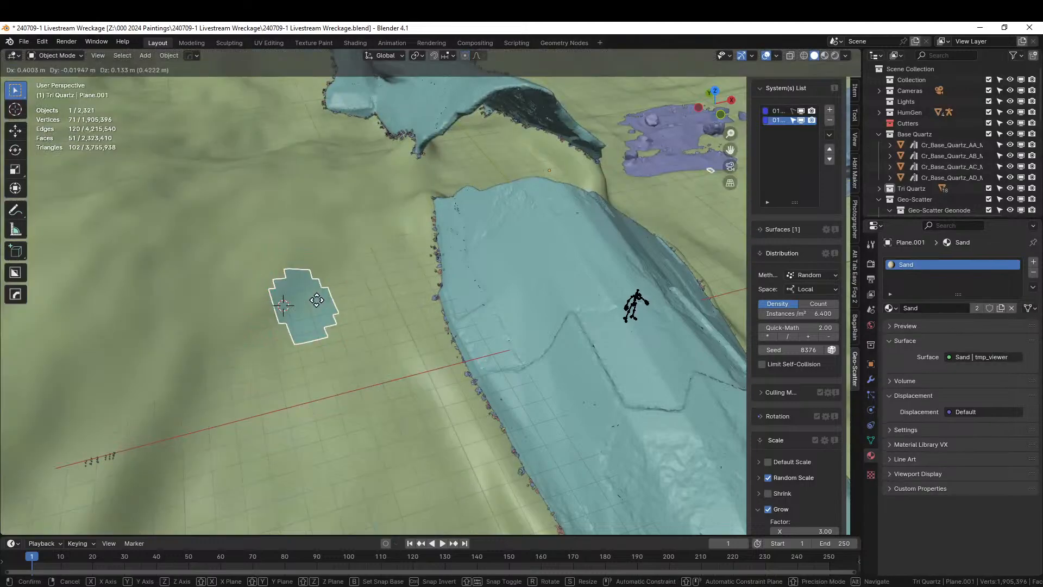
pyautogui.click(324, 274)
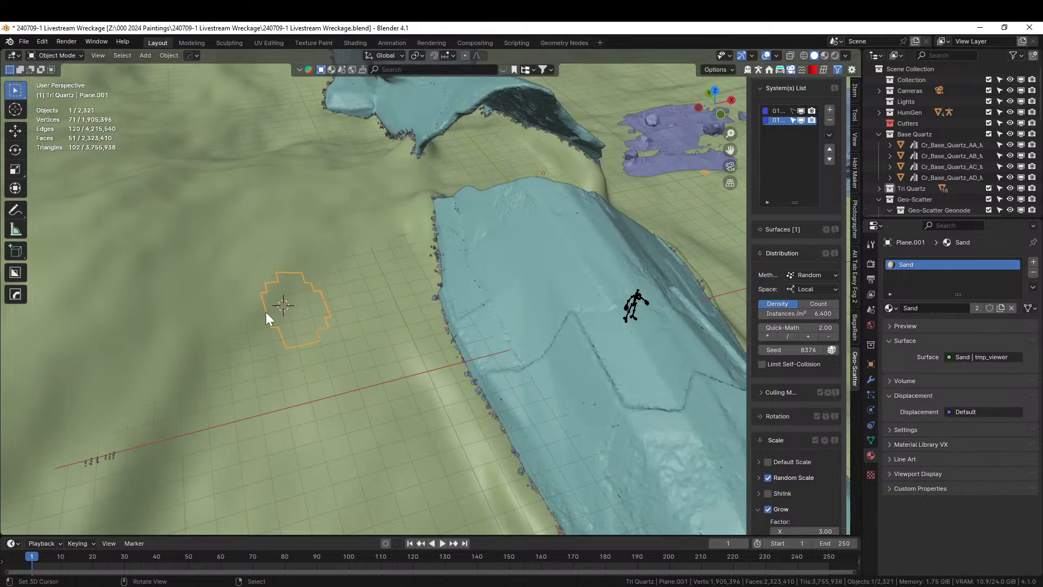
pyautogui.press('m')
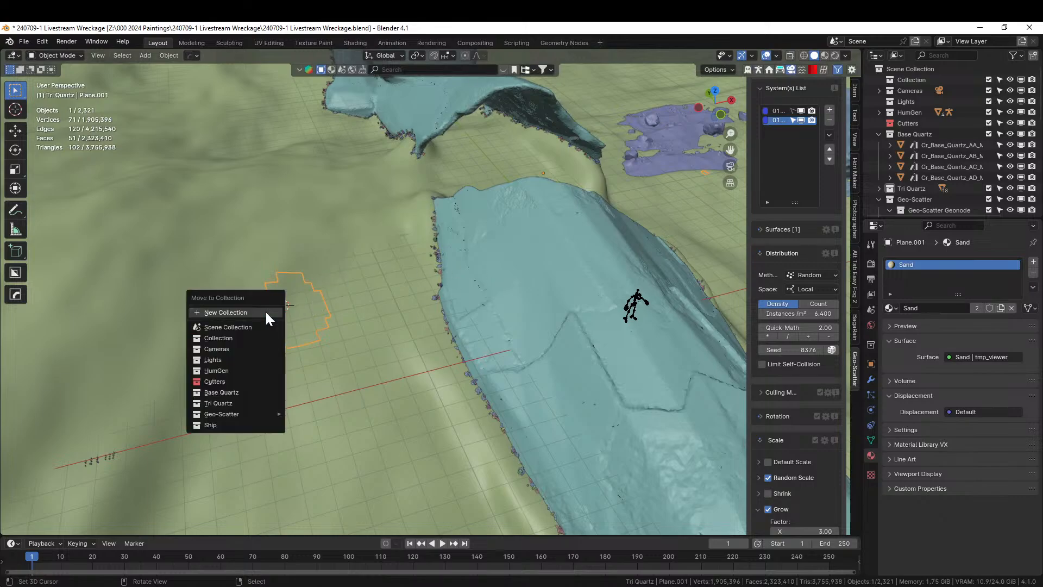
pyautogui.click(226, 422)
pyautogui.moveTo(342, 399); pyautogui.dragTo(304, 411, button='middle')
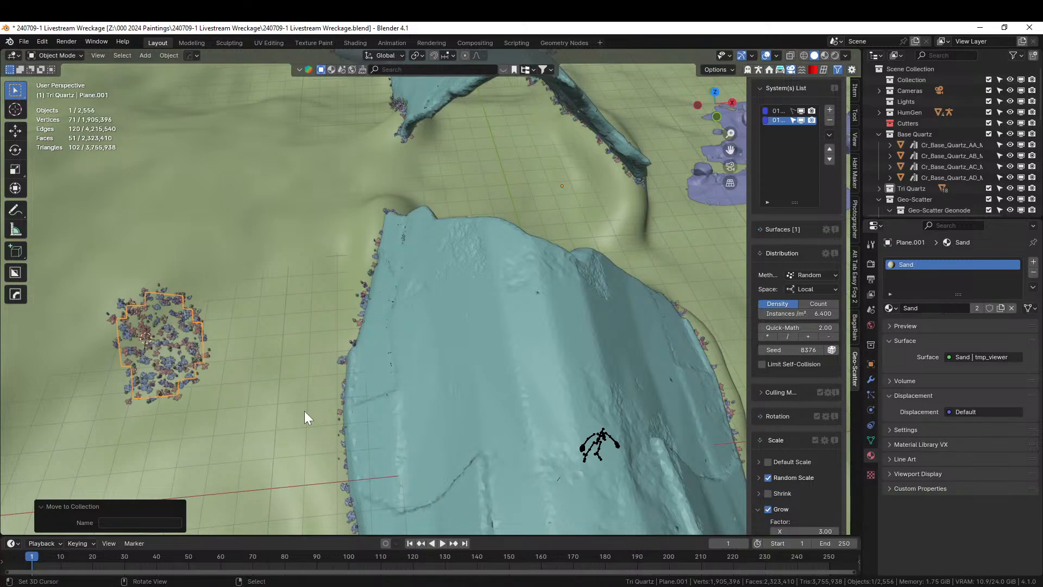
pyautogui.moveTo(12, 329); pyautogui.dragTo(635, 329, button='middle')
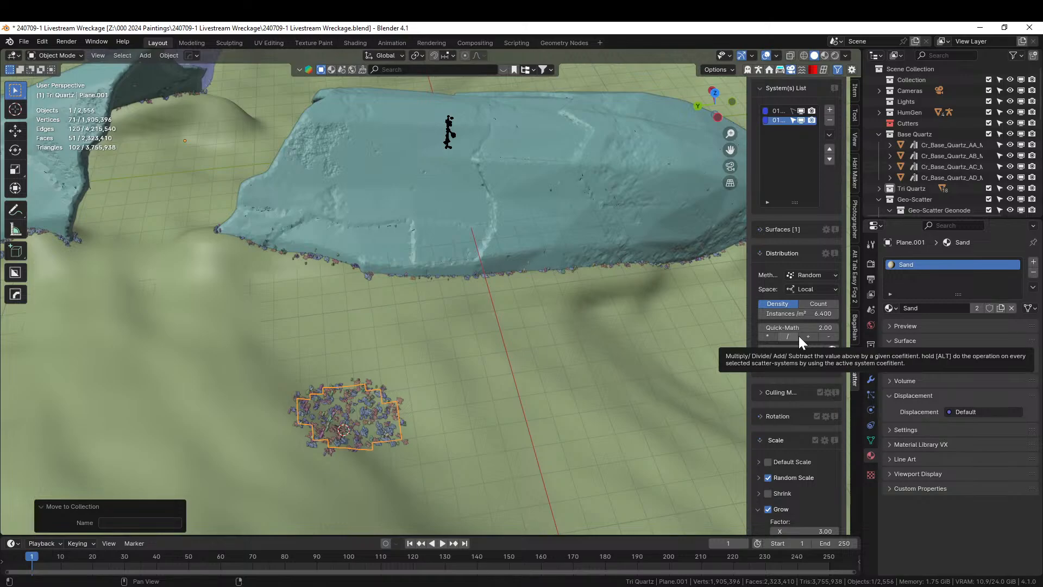
# Step: Delete the small separated sand patch beside the hull
pyautogui.rightClick(342, 405)
pyautogui.rightClick(342, 406)
pyautogui.press('x')
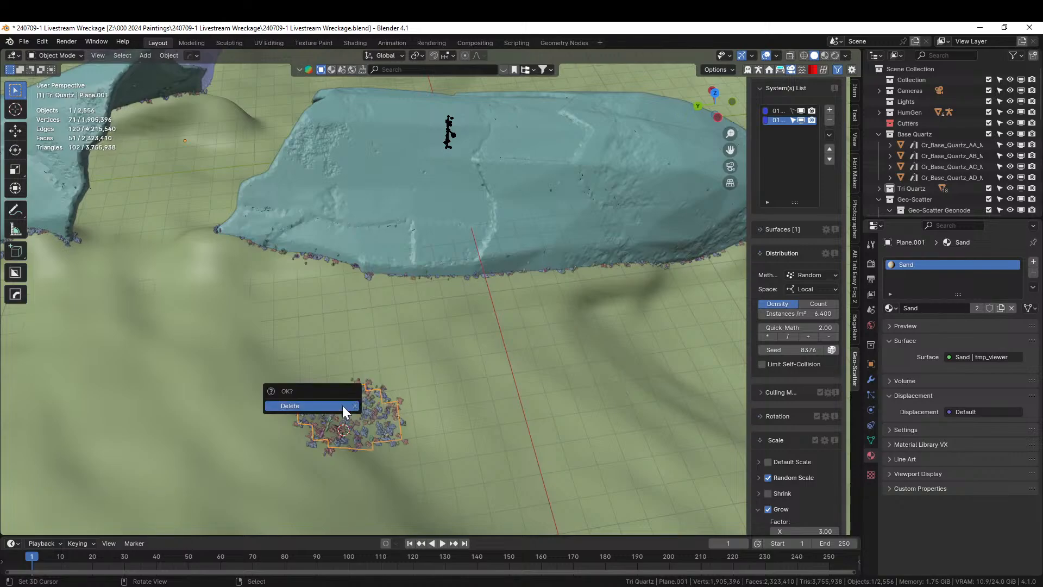
pyautogui.click(342, 405)
# Step: Circle-select the sand plane's faces around the horned hull section and in the gap between both sections from the top view
pyautogui.moveTo(342, 405); pyautogui.dragTo(431, 326, button='middle')
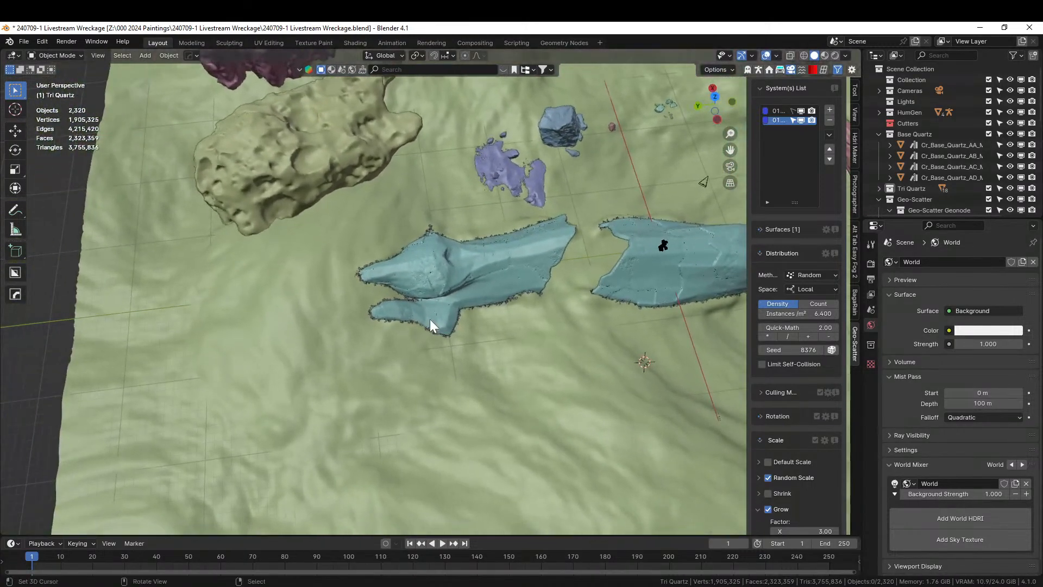
pyautogui.click(333, 324)
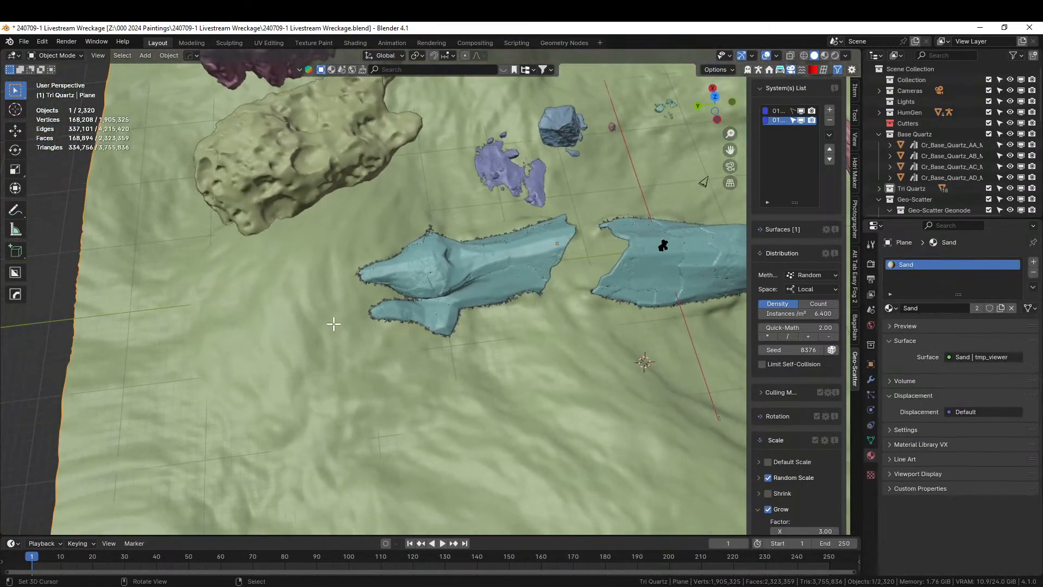
pyautogui.press('Tab')
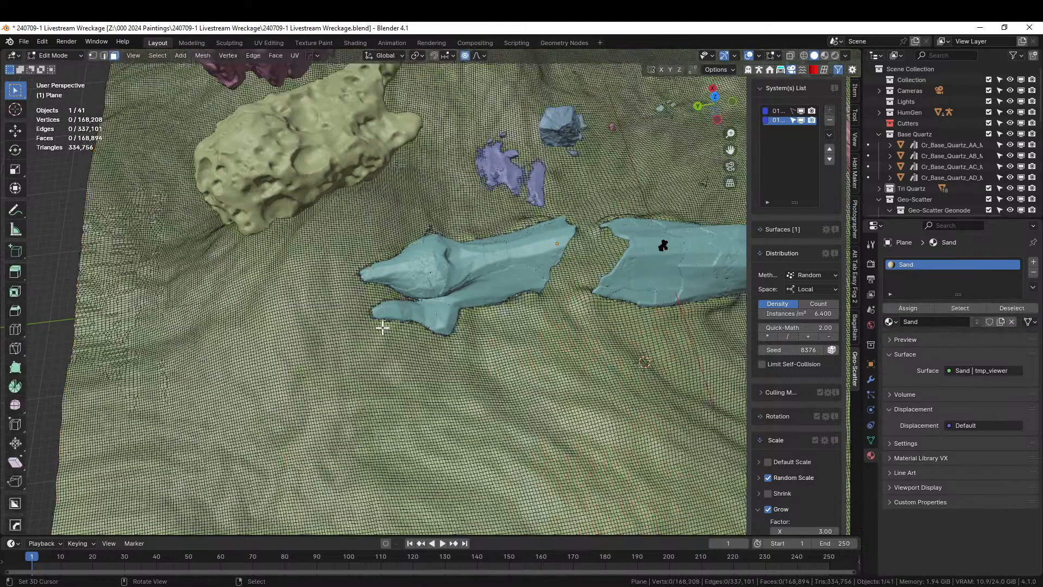
pyautogui.press('KP_7')
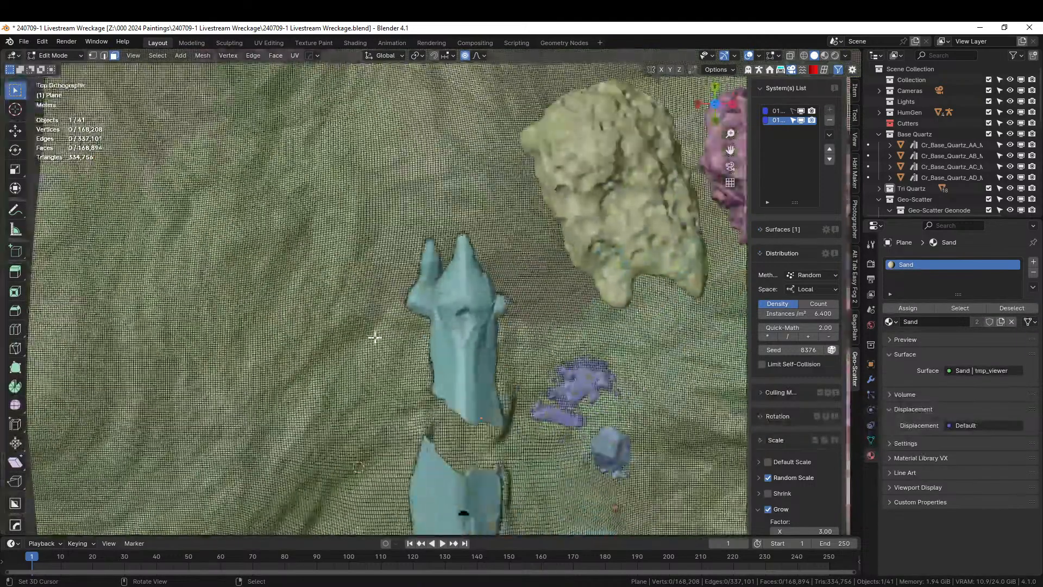
pyautogui.press('c')
pyautogui.moveTo(428, 380)
pyautogui.mouseDown()
pyautogui.moveTo(389, 173)
pyautogui.moveTo(435, 261)
pyautogui.moveTo(451, 258)
pyautogui.moveTo(460, 219)
pyautogui.moveTo(497, 297)
pyautogui.moveTo(517, 311)
pyautogui.mouseUp()
pyautogui.click(442, 405)
pyautogui.moveTo(442, 404)
pyautogui.mouseDown()
pyautogui.moveTo(470, 429)
pyautogui.moveTo(429, 448)
pyautogui.moveTo(476, 471)
pyautogui.moveTo(493, 461)
pyautogui.mouseUp()
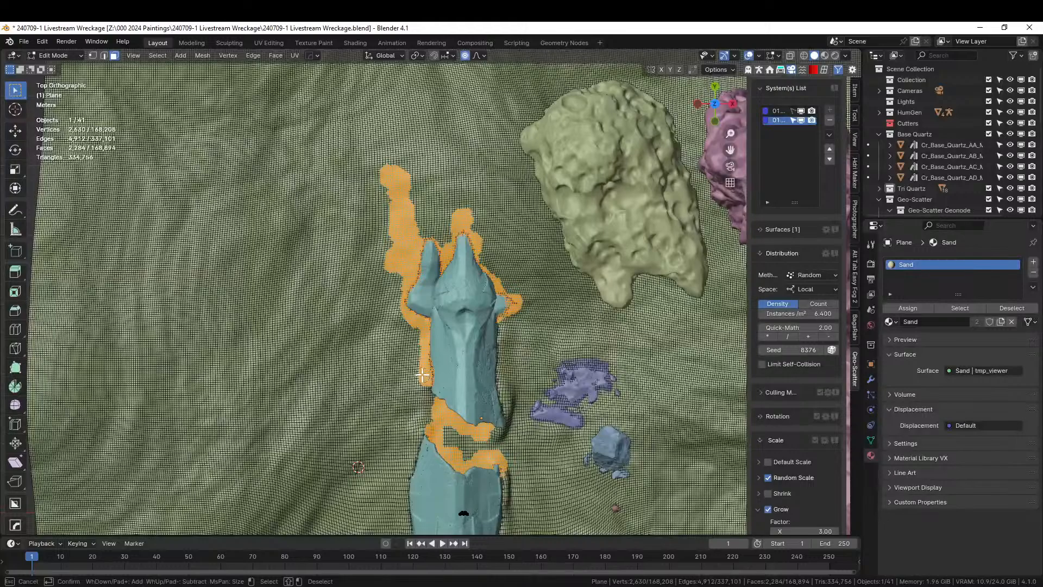
# Step: Extend the sand face selection along both sides of the long hull section and around the gap's outer edge
pyautogui.keyDown('shift'); pyautogui.moveTo(426, 433); pyautogui.dragTo(383, 276, button='middle'); pyautogui.keyUp('shift')
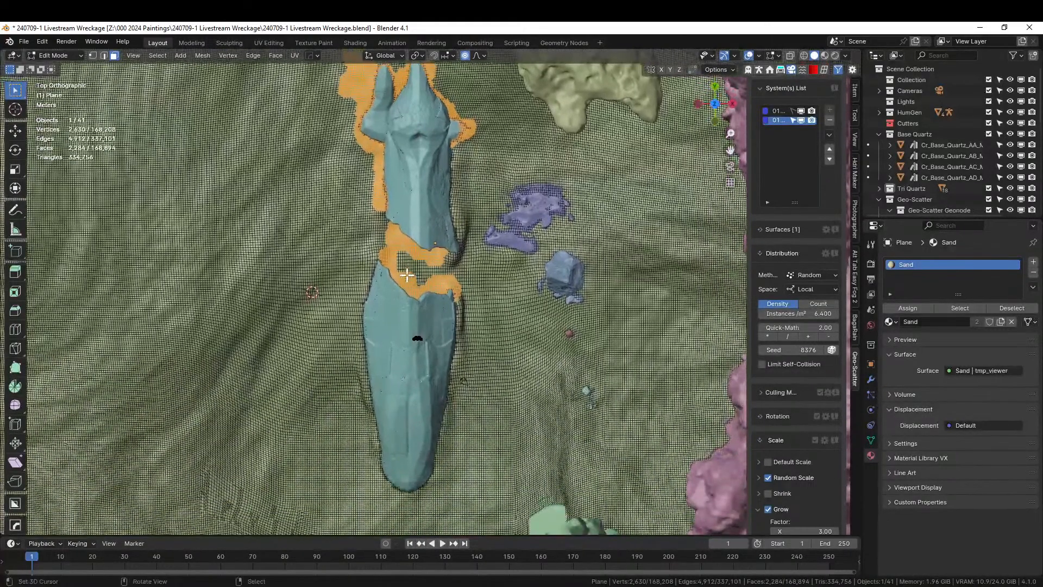
pyautogui.moveTo(383, 276)
pyautogui.mouseDown()
pyautogui.moveTo(380, 258)
pyautogui.moveTo(361, 286)
pyautogui.moveTo(357, 329)
pyautogui.moveTo(373, 372)
pyautogui.moveTo(358, 363)
pyautogui.moveTo(352, 347)
pyautogui.moveTo(467, 315)
pyautogui.moveTo(452, 330)
pyautogui.moveTo(451, 410)
pyautogui.mouseUp()
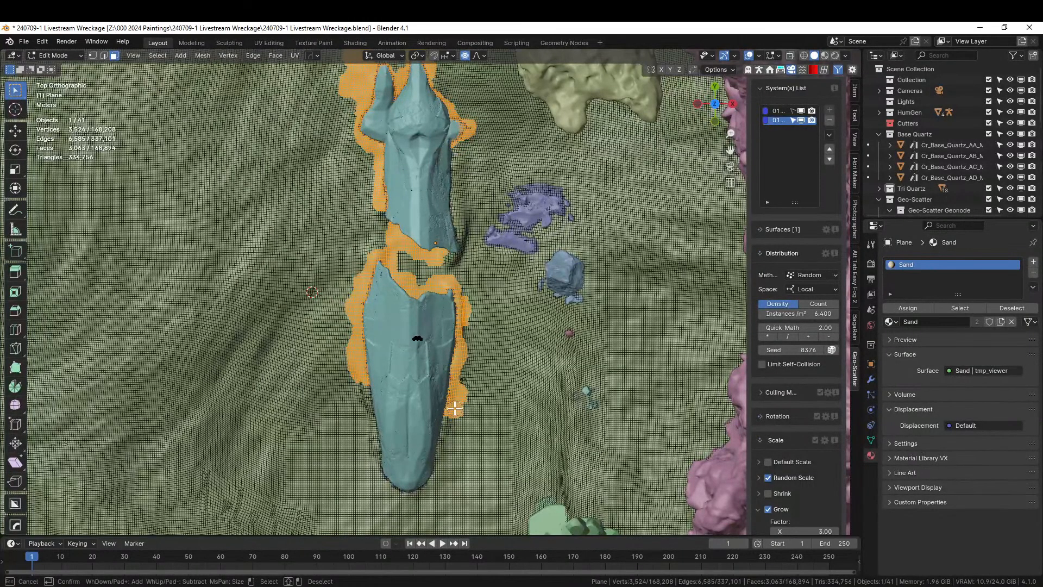
pyautogui.moveTo(465, 250)
pyautogui.mouseDown()
pyautogui.moveTo(529, 182)
pyautogui.moveTo(507, 181)
pyautogui.mouseUp()
# Step: Duplicate the selected sand faces around the wreck in place and separate them into a new object
pyautogui.moveTo(507, 182)
pyautogui.mouseDown(button='middle')
pyautogui.moveTo(449, 262)
pyautogui.moveTo(552, 184)
pyautogui.moveTo(328, 351)
pyautogui.mouseUp(button='middle')
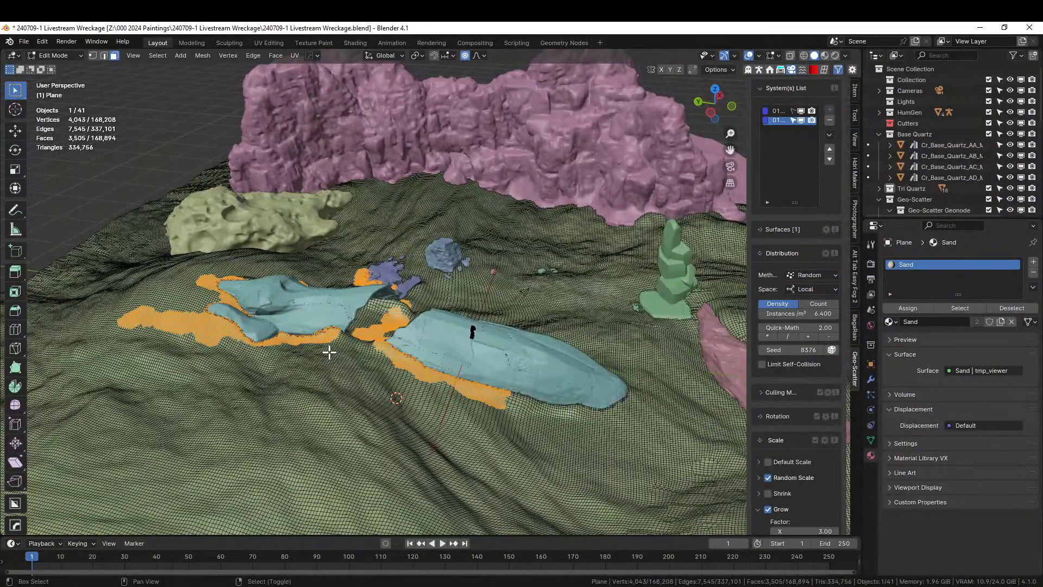
pyautogui.press('g')
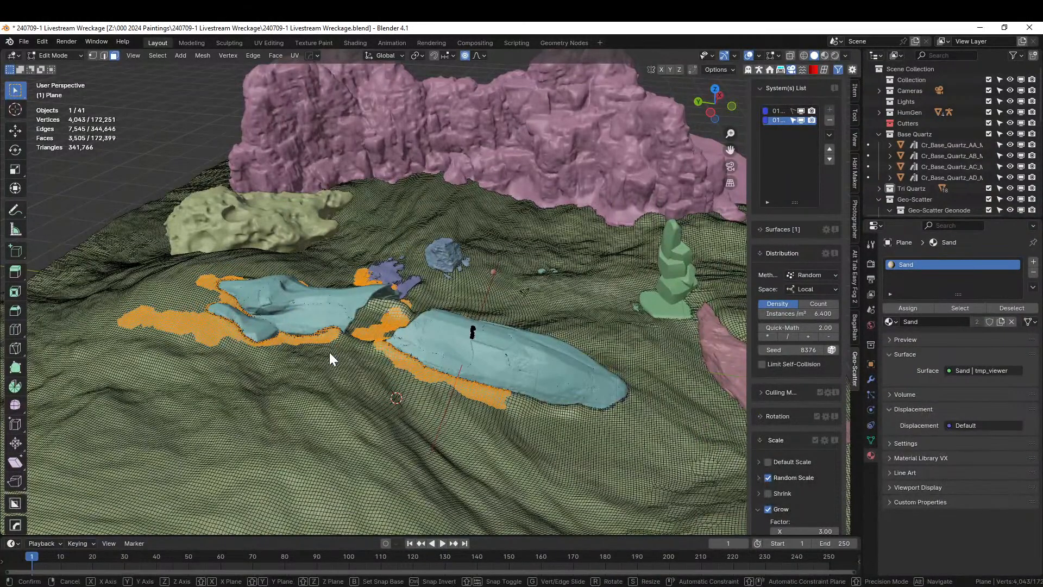
pyautogui.rightClick(329, 352)
pyautogui.press('p')
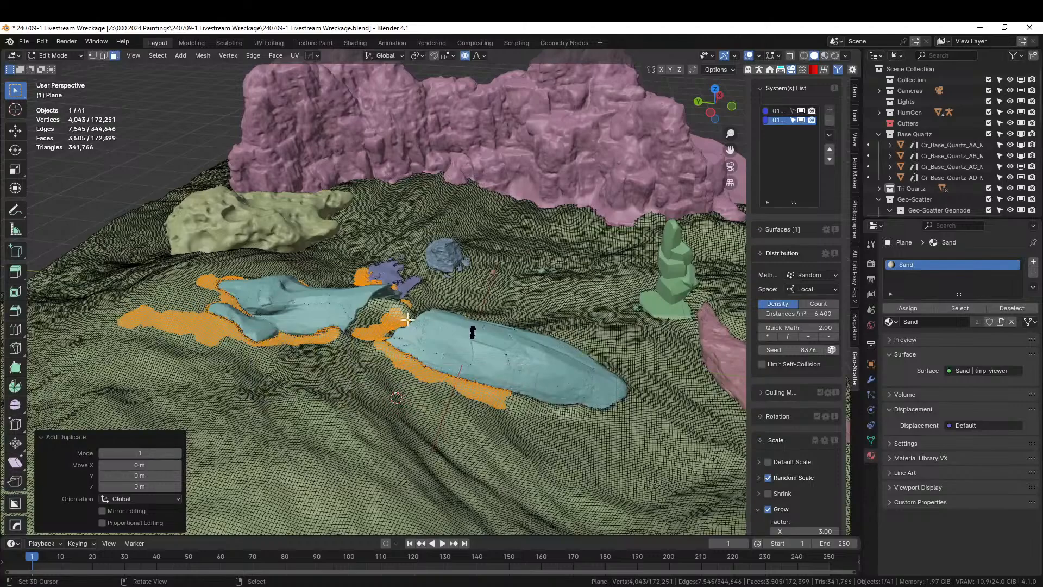
pyautogui.press('p')
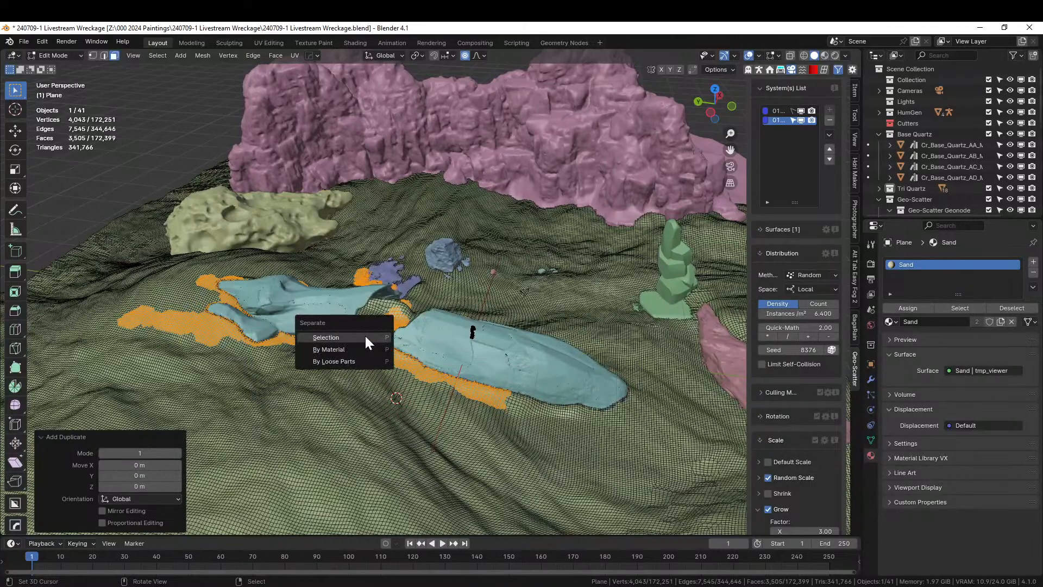
pyautogui.click(365, 337)
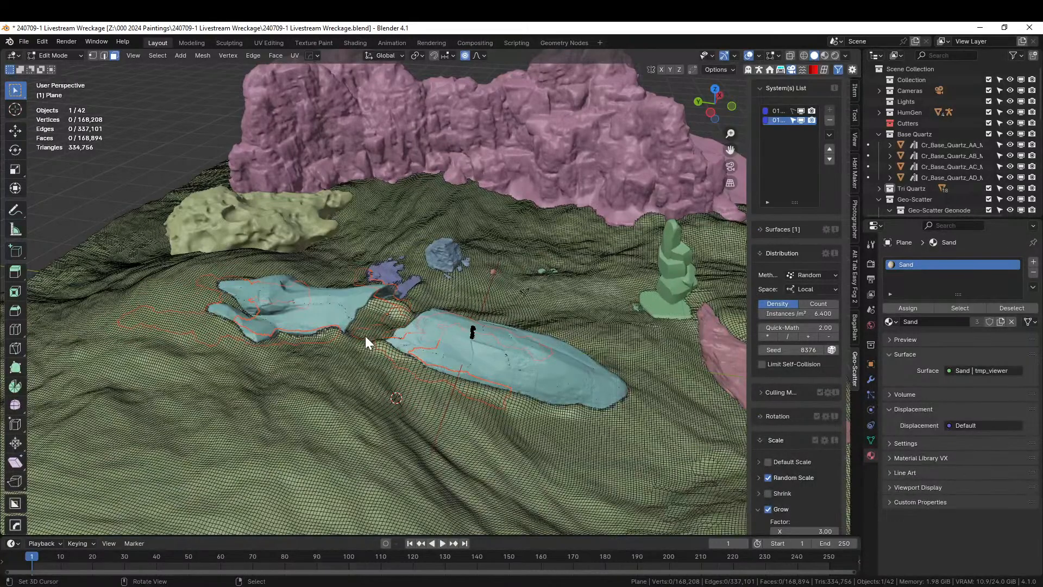
# Step: Leave mesh editing, select the separated sand patch around the wreck and move it to the Ship collection
pyautogui.press('Tab')
pyautogui.click(208, 330)
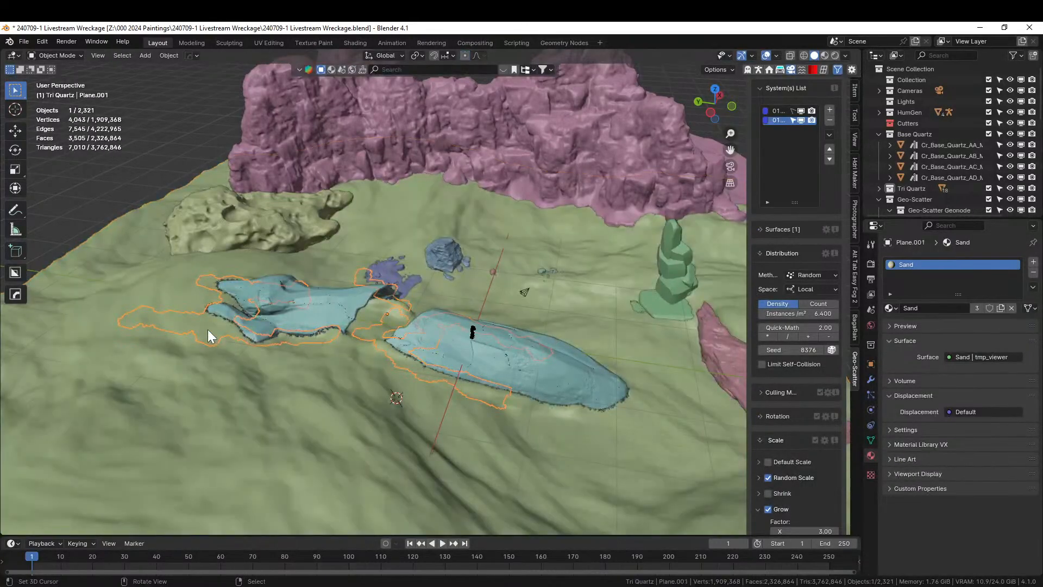
pyautogui.press('m')
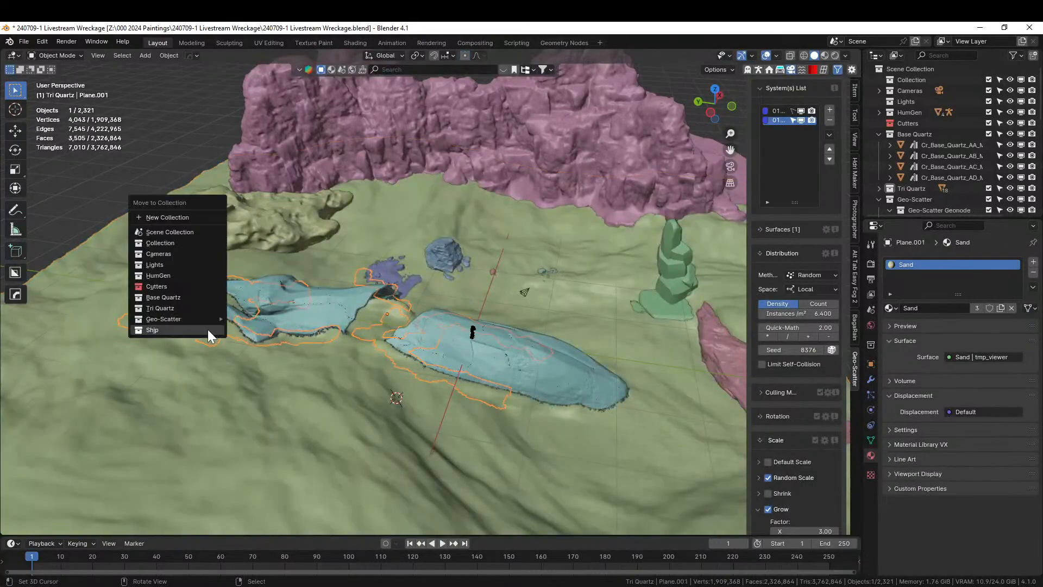
pyautogui.click(168, 331)
pyautogui.moveTo(168, 331)
pyautogui.mouseDown(button='middle')
pyautogui.moveTo(353, 353)
pyautogui.moveTo(435, 335)
pyautogui.moveTo(445, 308)
pyautogui.moveTo(277, 313)
pyautogui.mouseUp(button='middle')
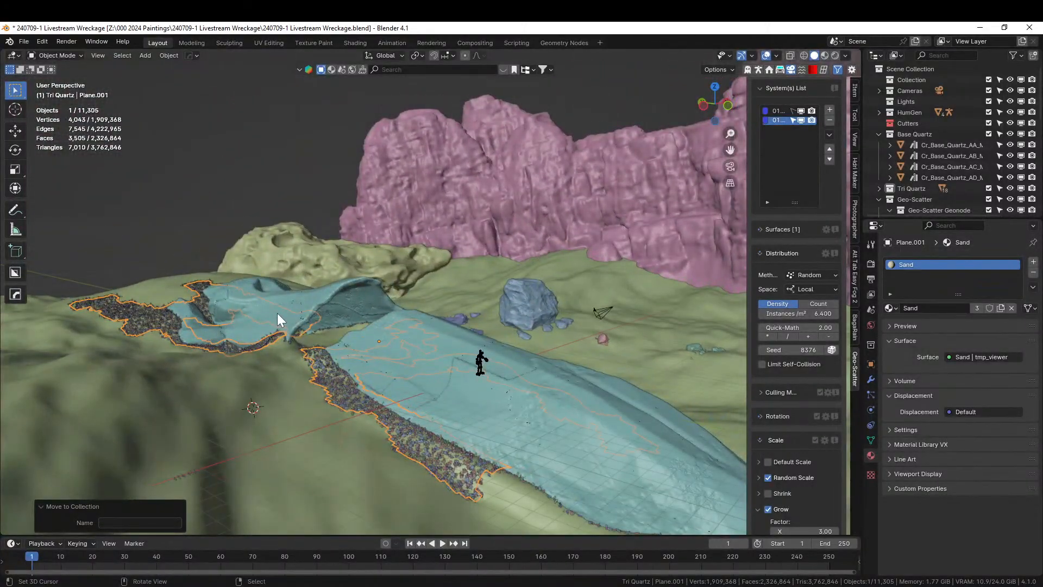
# Step: Show the scene in Rendered shading and lower the separated sand patch by 0.02 m along Z
pyautogui.press('z')
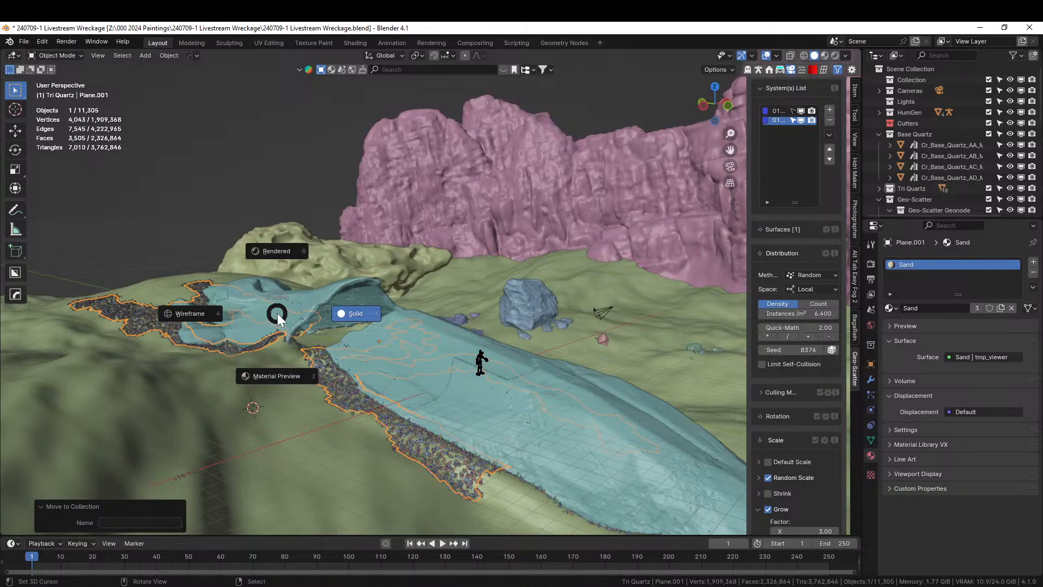
pyautogui.press('8')
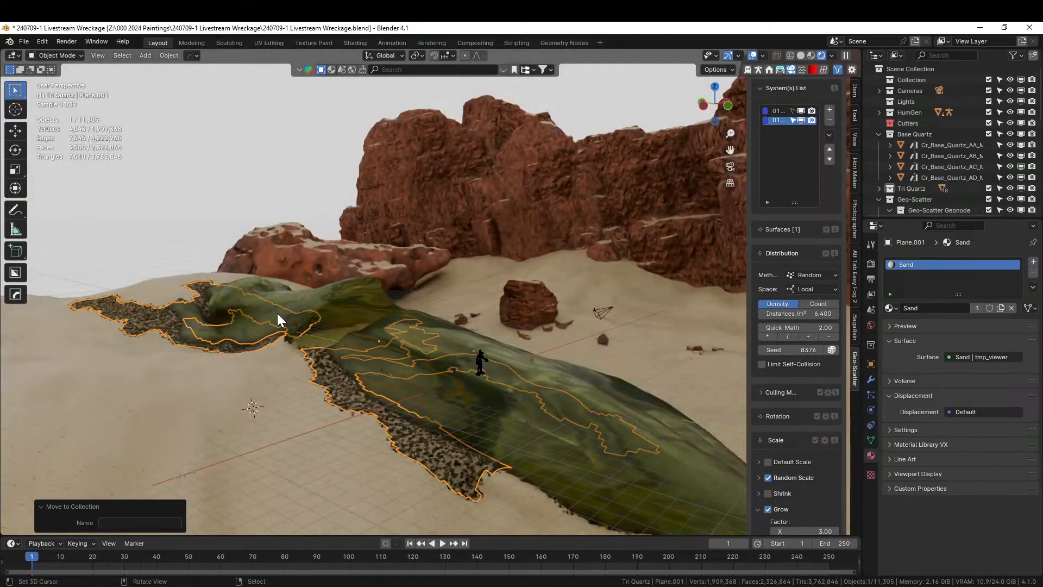
pyautogui.click(198, 190)
pyautogui.moveTo(490, 349); pyautogui.dragTo(418, 438, button='middle')
pyautogui.click(403, 451)
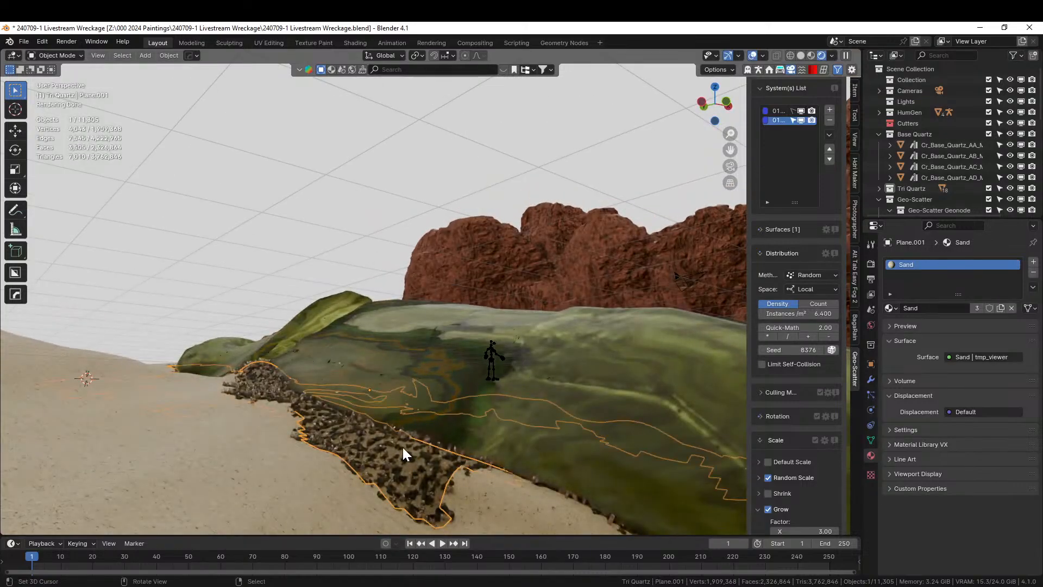
pyautogui.press('g')
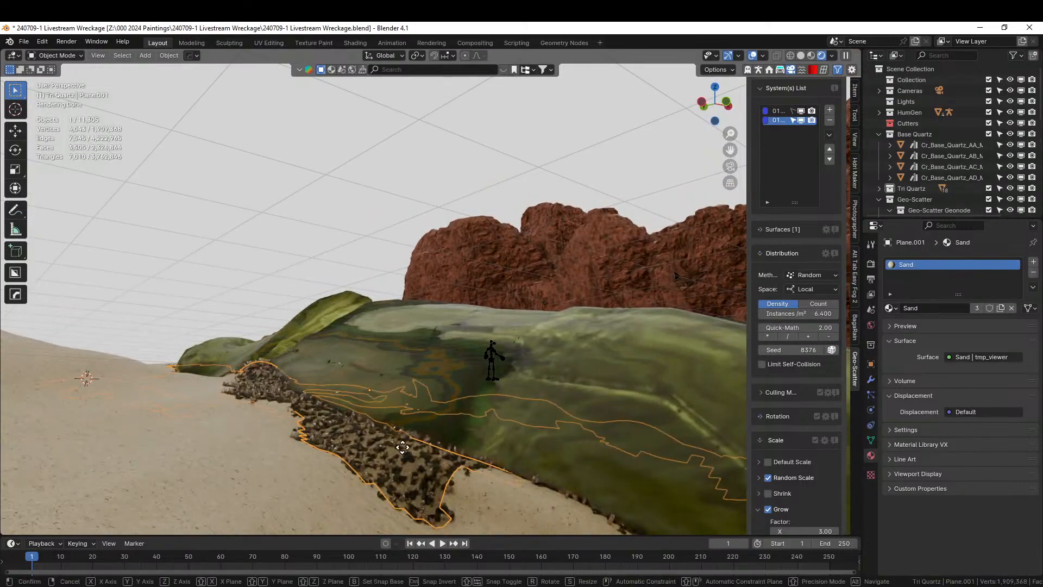
pyautogui.write('z-.02')
pyautogui.press('Return')
# Step: Delete the separated sand patch around the wreck
pyautogui.moveTo(222, 257); pyautogui.dragTo(240, 309, button='middle')
pyautogui.scroll(3, 281, 289)
pyautogui.scroll(-3, 281, 290)
pyautogui.scroll(1, 240, 310)
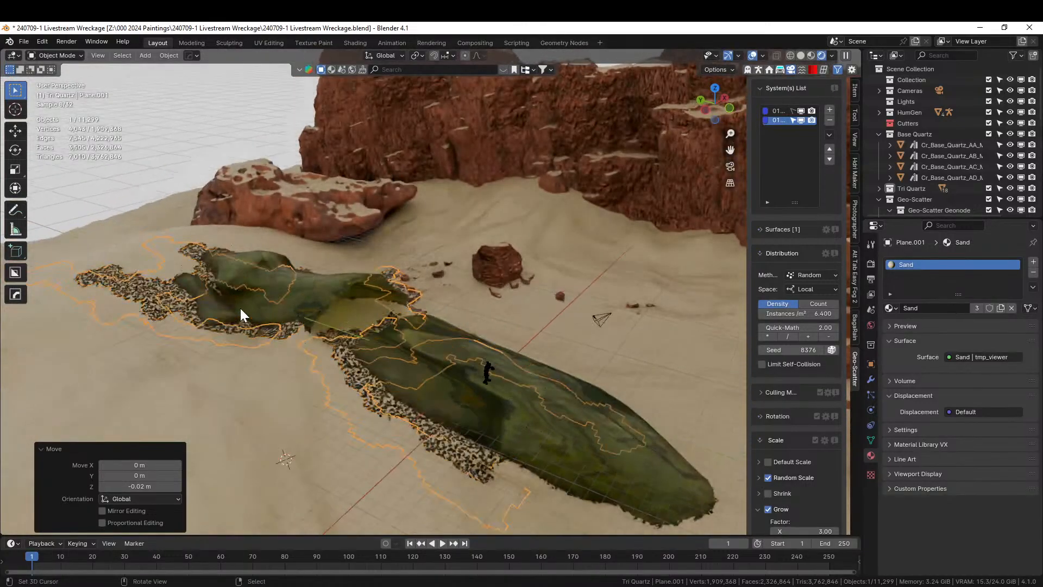
pyautogui.press('x')
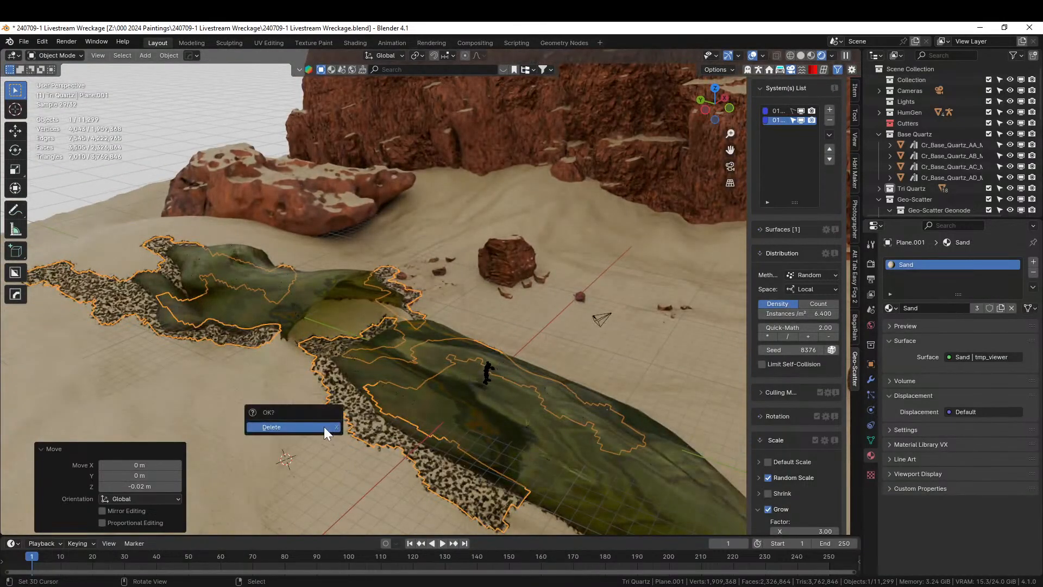
pyautogui.click(324, 427)
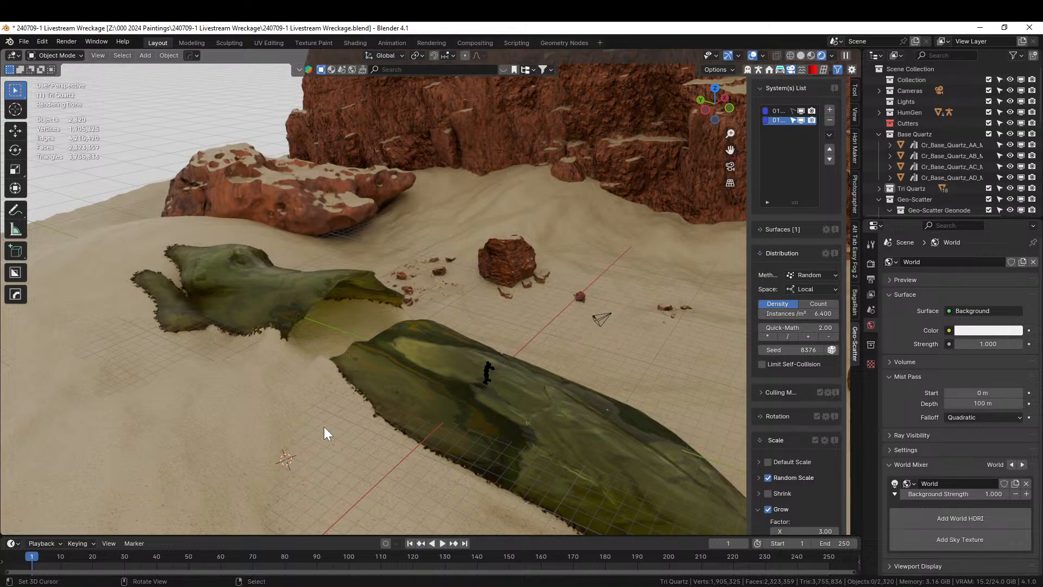
# Step: Set the second scatter system's density to 12.8 instances per square metre and inspect the crystals along the hull's edge
pyautogui.moveTo(325, 412); pyautogui.dragTo(438, 368, button='middle')
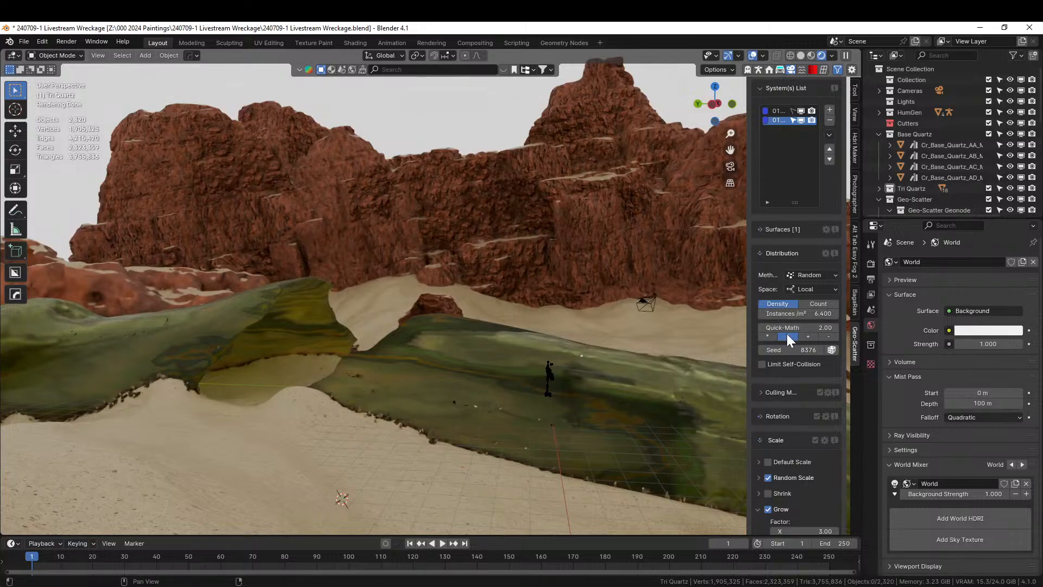
pyautogui.click(779, 111)
pyautogui.moveTo(692, 340); pyautogui.dragTo(728, 302, button='middle')
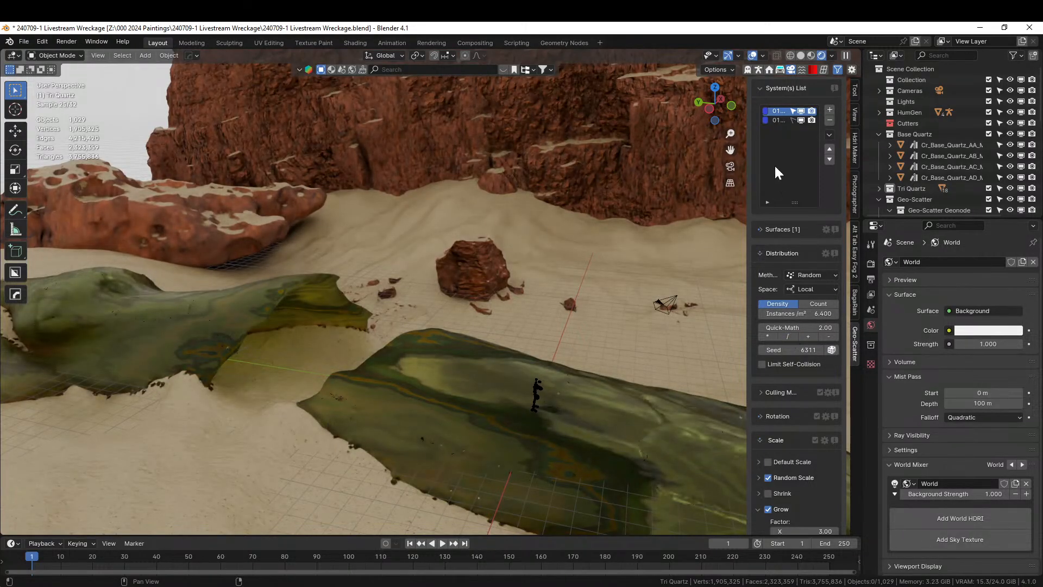
pyautogui.click(776, 119)
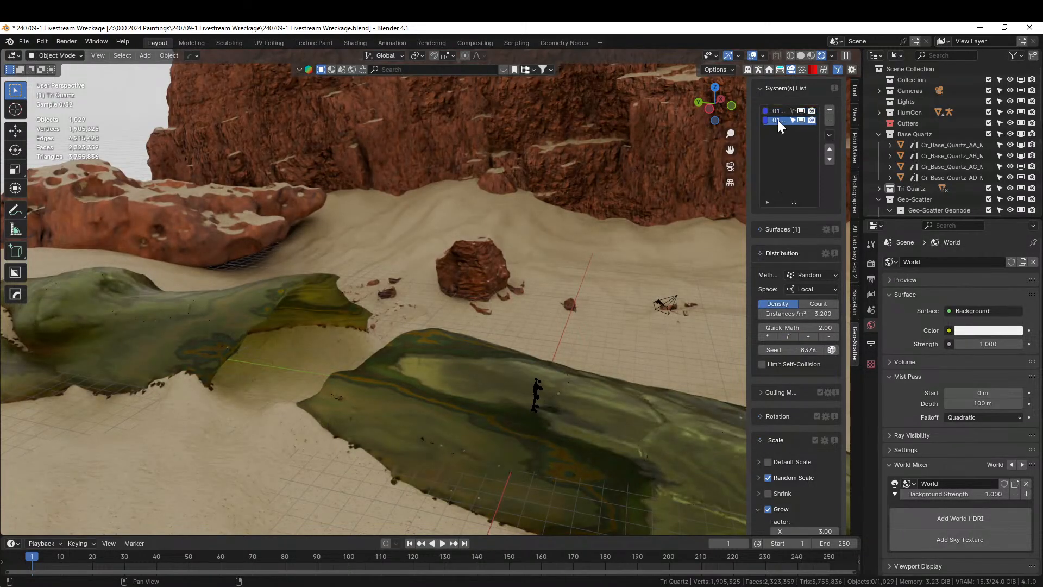
pyautogui.click(769, 335)
pyautogui.moveTo(327, 347); pyautogui.dragTo(190, 218, button='middle')
pyautogui.scroll(3, 344, 331)
pyautogui.scroll(2, 262, 207)
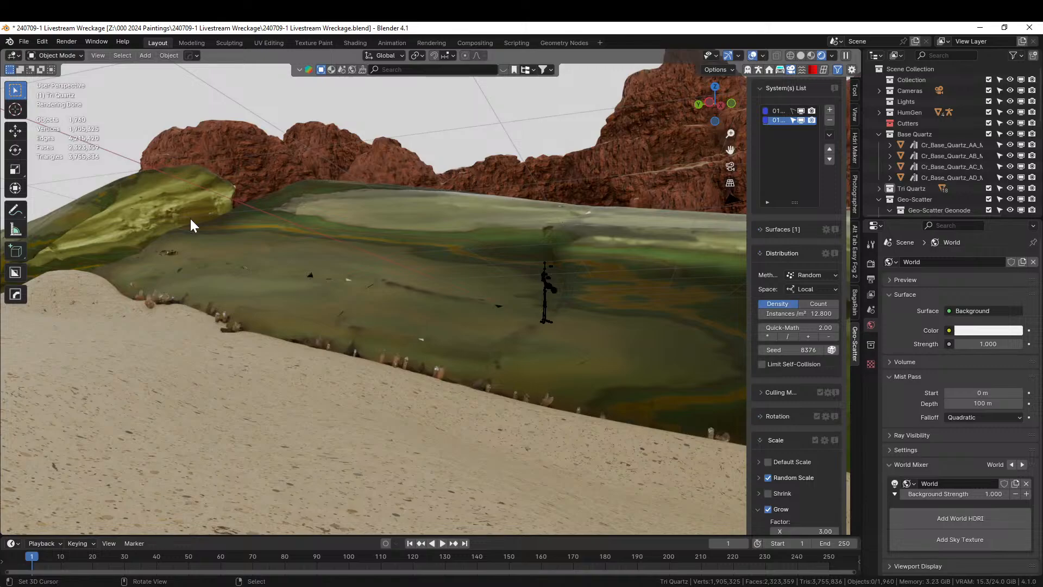
# Step: Save the file after viewing the crystals along both hull sections, and return the viewport to Solid shading
pyautogui.moveTo(645, 339); pyautogui.dragTo(665, 361, button='middle')
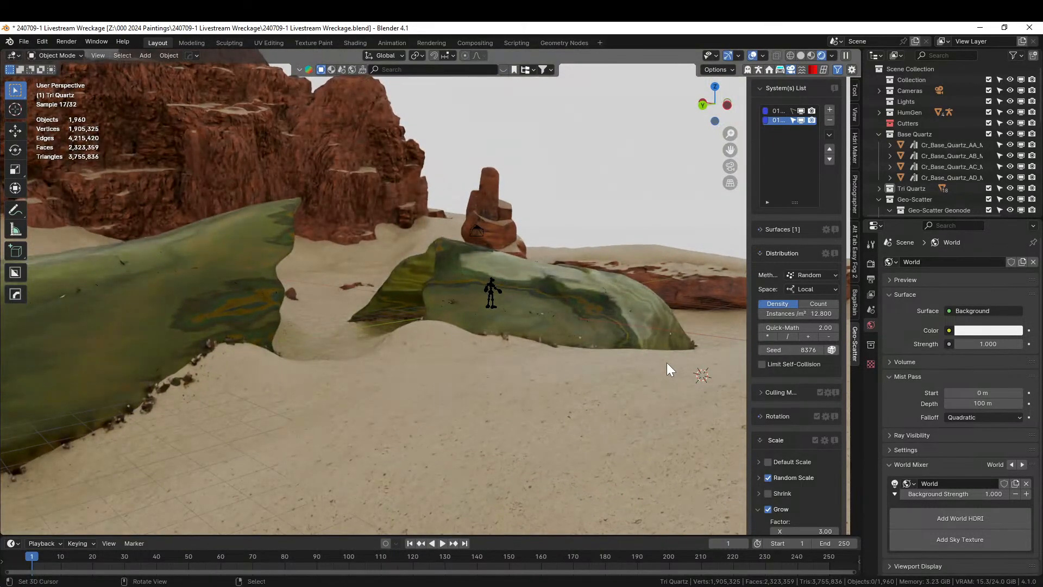
pyautogui.scroll(2, 540, 356)
pyautogui.moveTo(538, 354); pyautogui.dragTo(496, 373, button='middle')
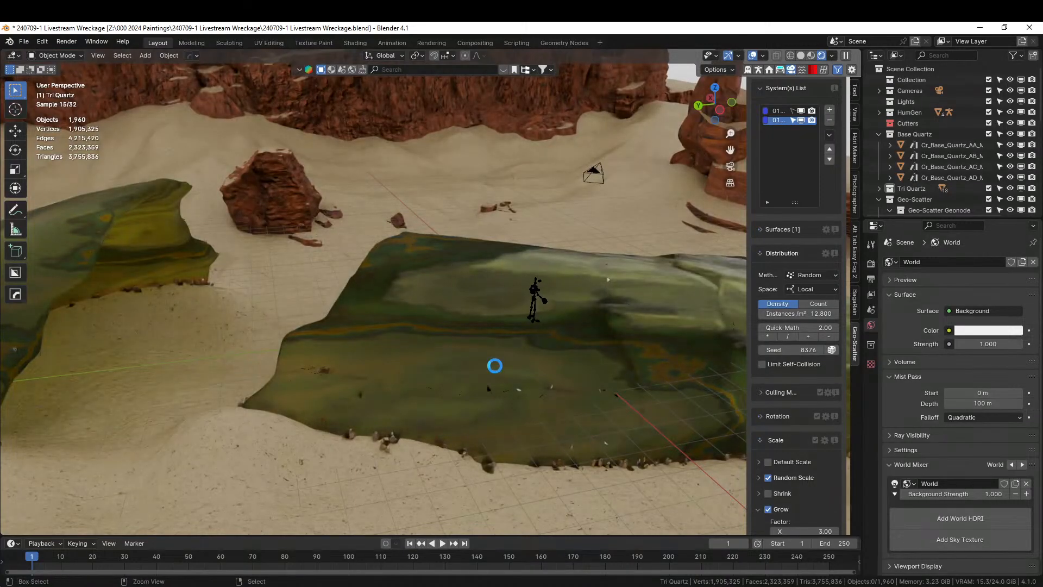
pyautogui.hotkey('ctrl', 's')
pyautogui.press('z')
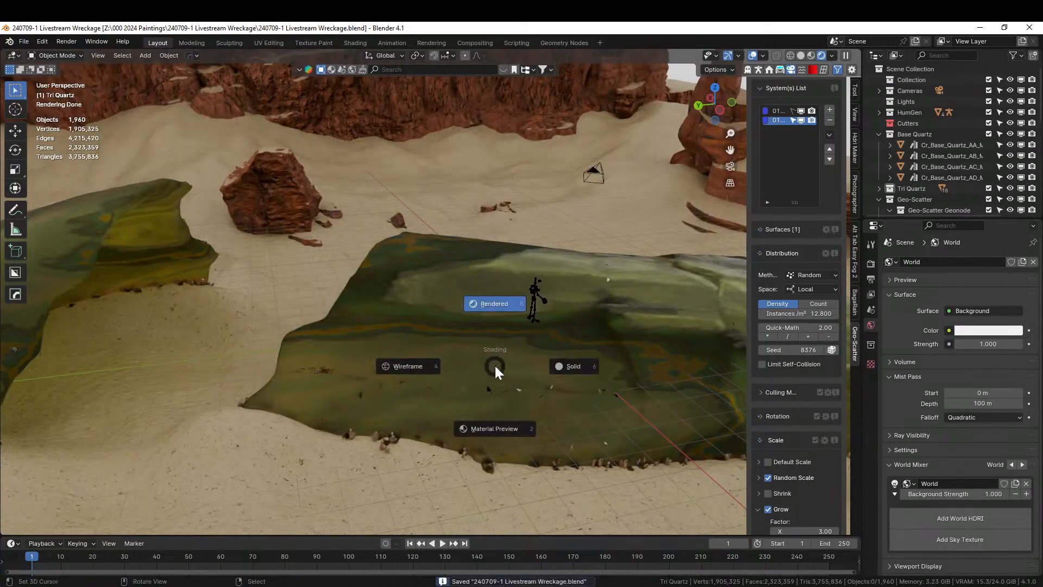
pyautogui.press('6')
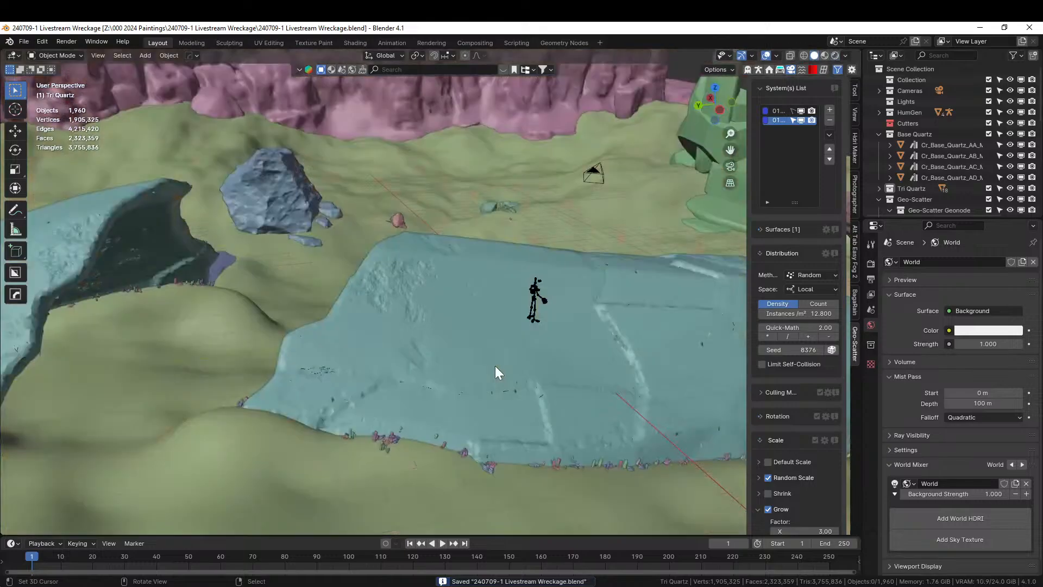
# Step: Exclude the Geo-Scatter collection from the view layer so the scattered crystals are hidden
pyautogui.moveTo(482, 271); pyautogui.dragTo(459, 282, button='middle')
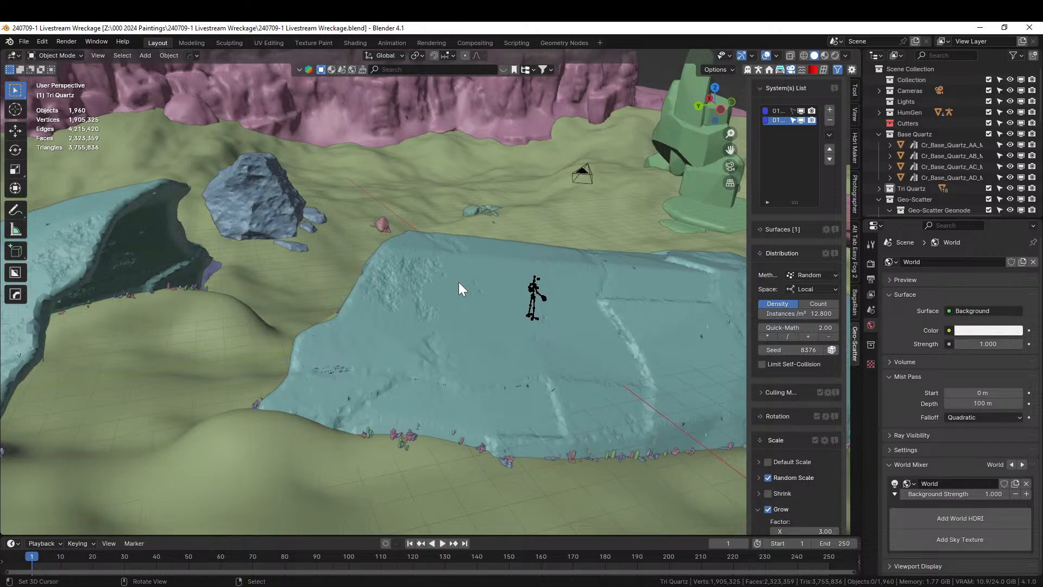
pyautogui.moveTo(319, 319); pyautogui.dragTo(99, 344, button='middle')
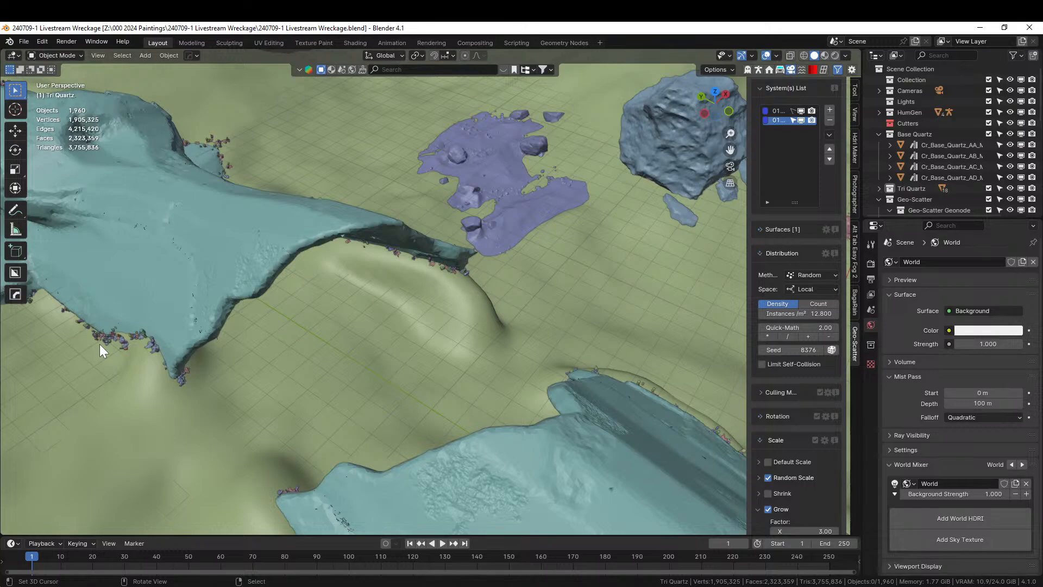
pyautogui.moveTo(99, 343); pyautogui.dragTo(289, 315, button='middle')
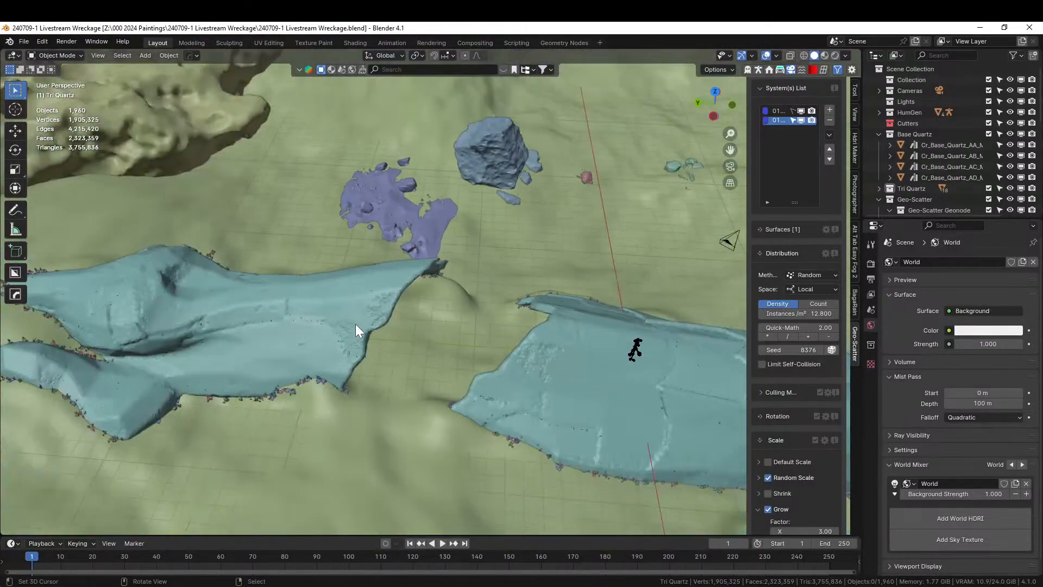
pyautogui.moveTo(456, 362)
pyautogui.mouseDown(button='middle')
pyautogui.moveTo(436, 386)
pyautogui.moveTo(464, 374)
pyautogui.mouseUp(button='middle')
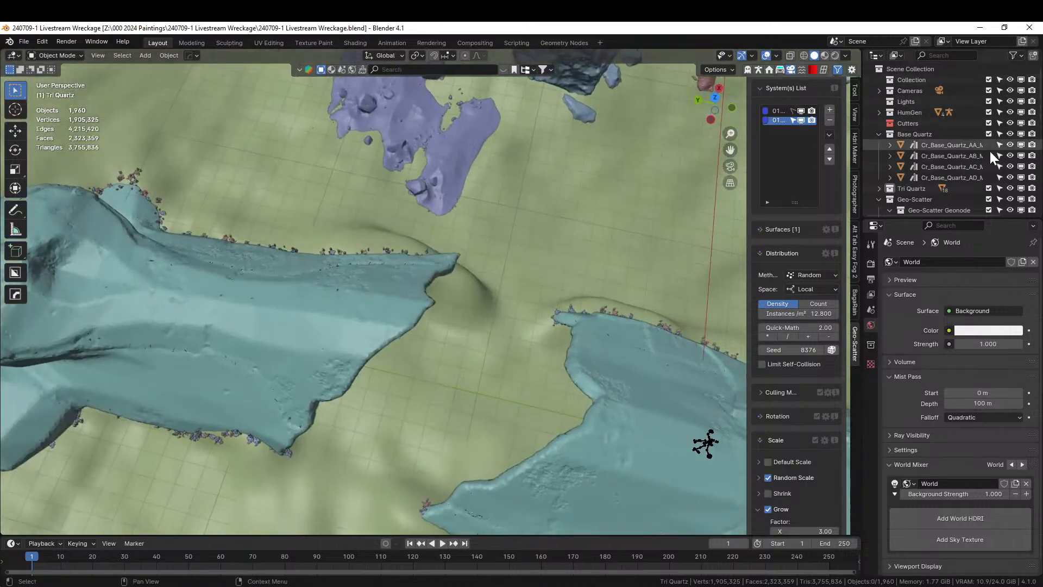
pyautogui.click(989, 199)
pyautogui.scroll(-3, 529, 275)
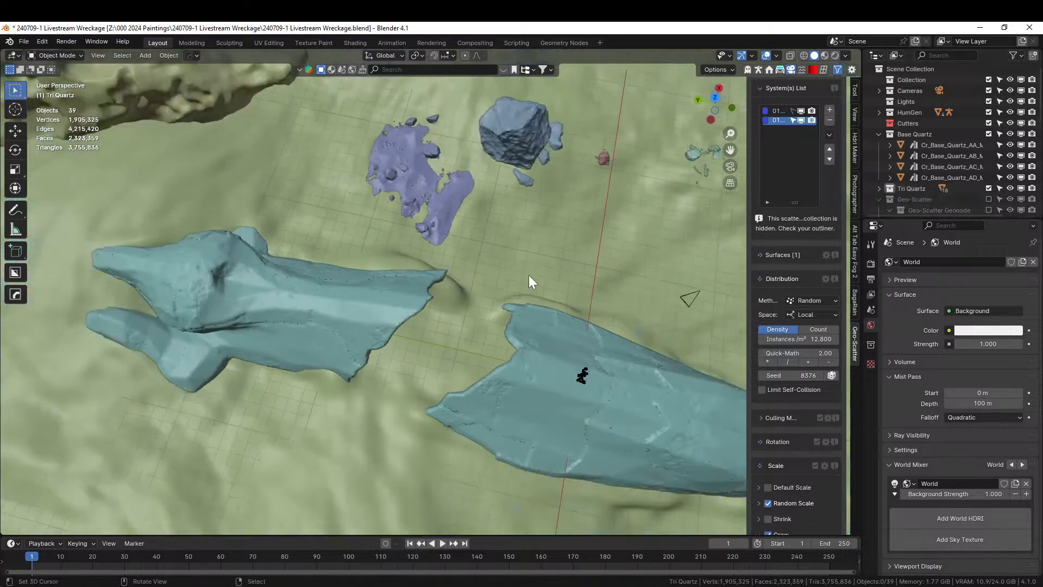
# Step: Add a plane at the horned hull section's broken end, inside the main Collection
pyautogui.moveTo(529, 275); pyautogui.dragTo(519, 289, button='middle')
pyautogui.click(915, 80)
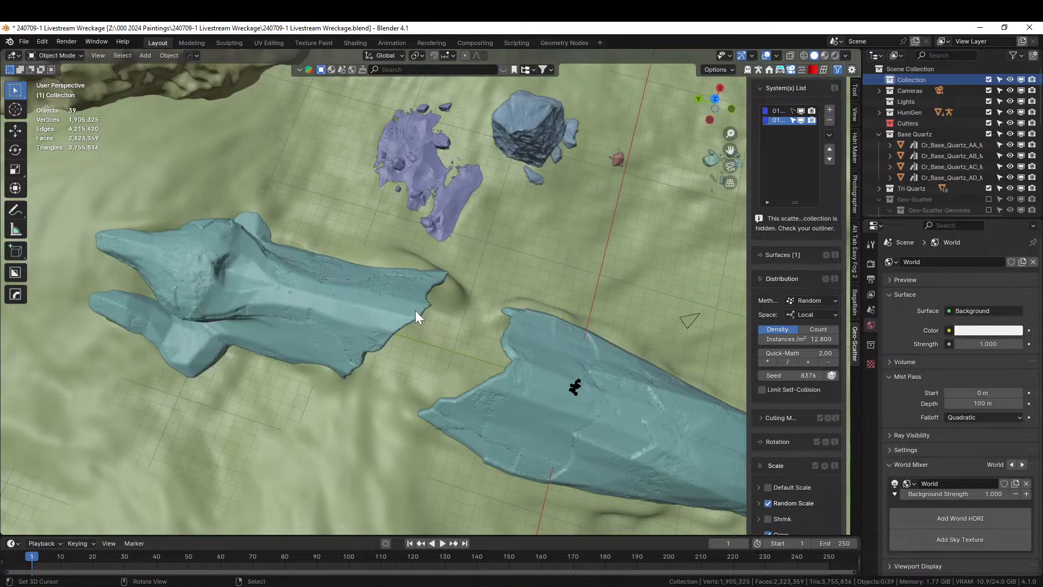
pyautogui.hotkey('shift', 'a')
pyautogui.moveTo(380, 300)
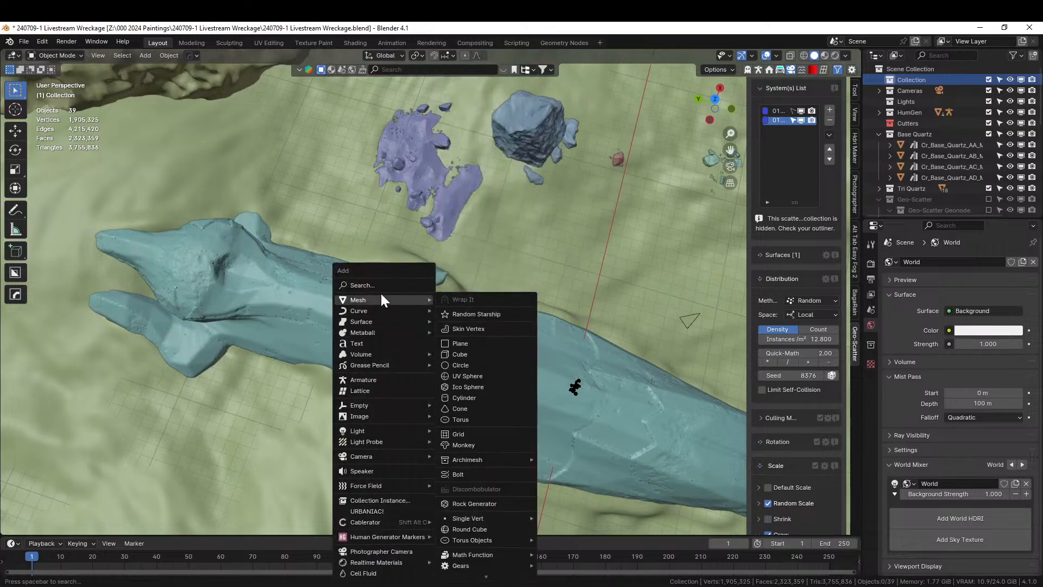
pyautogui.click(477, 342)
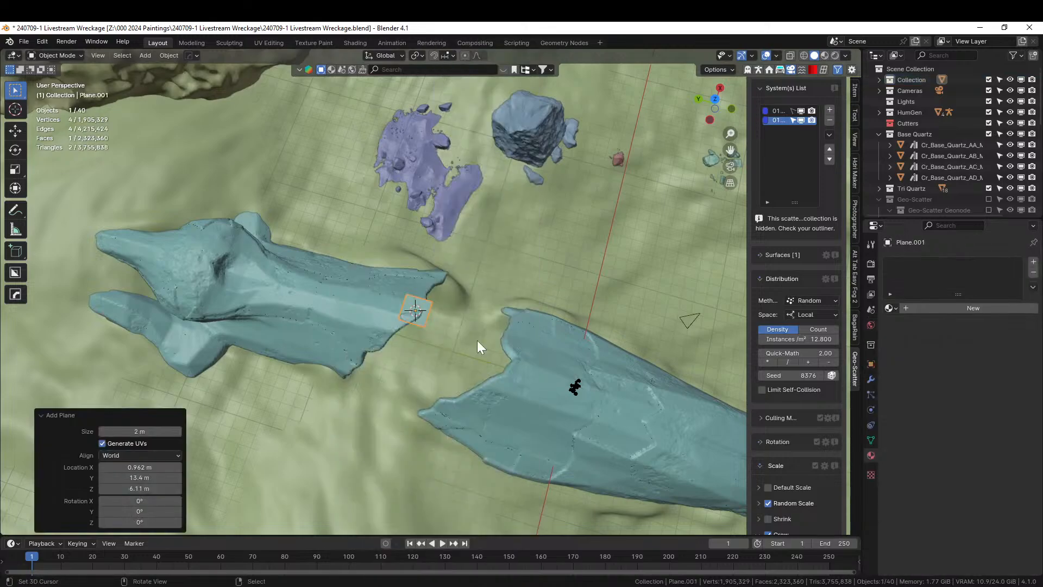
# Step: From the top view, enlarge the plane about 3.2 times, rotate it about 20 degrees and scale it a further 1.2 times
pyautogui.press('KP_7')
pyautogui.press('s')
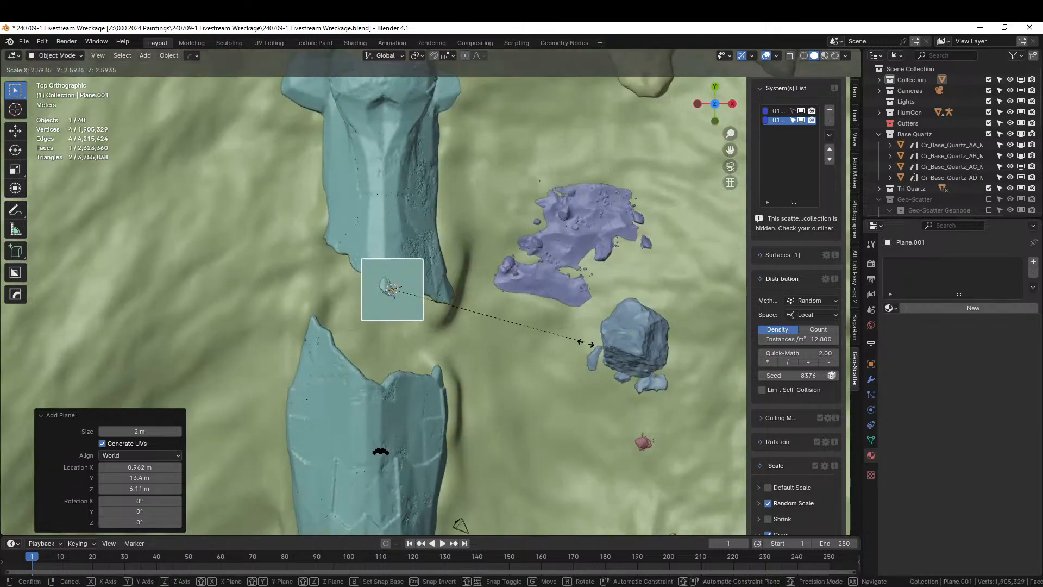
pyautogui.click(633, 355)
pyautogui.press('r')
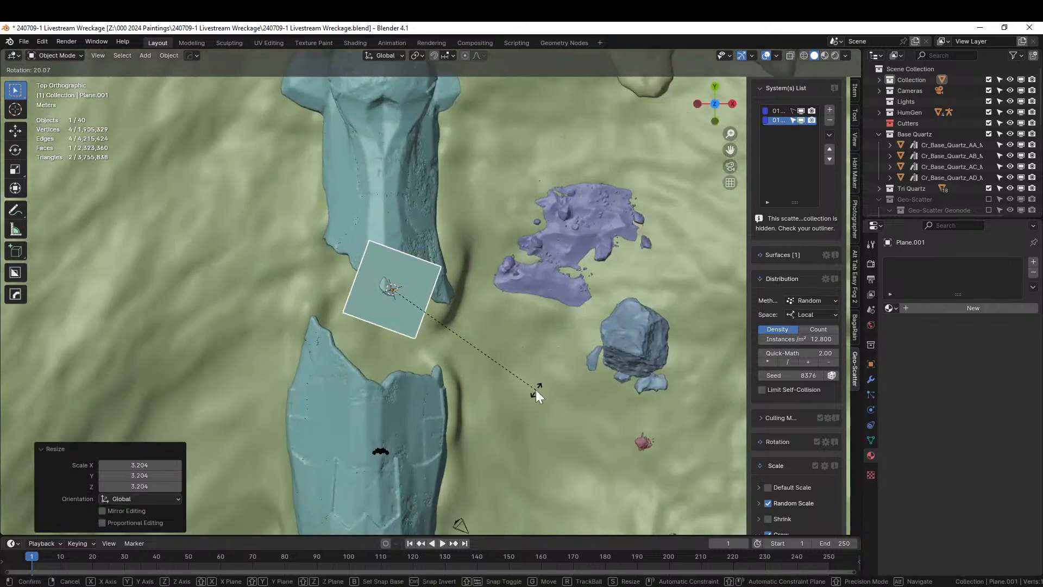
pyautogui.click(499, 372)
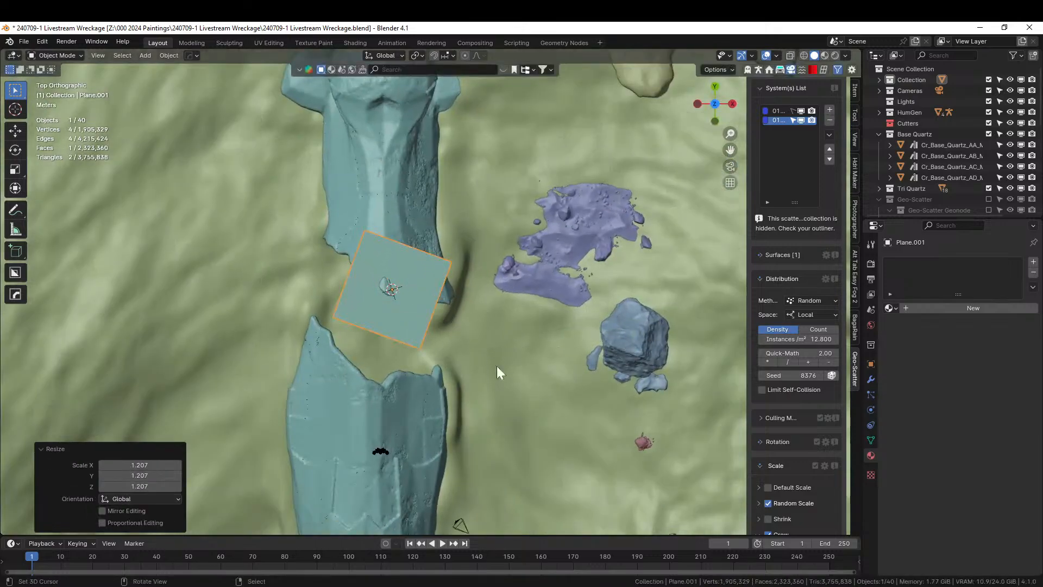
# Step: Stretch the plane to about 1.5 times its length along its local X axis, and delete it
pyautogui.click(386, 56)
pyautogui.click(363, 101)
pyautogui.click(23, 191)
pyautogui.moveTo(427, 301); pyautogui.dragTo(445, 296)
pyautogui.moveTo(445, 296); pyautogui.dragTo(481, 304, button='middle')
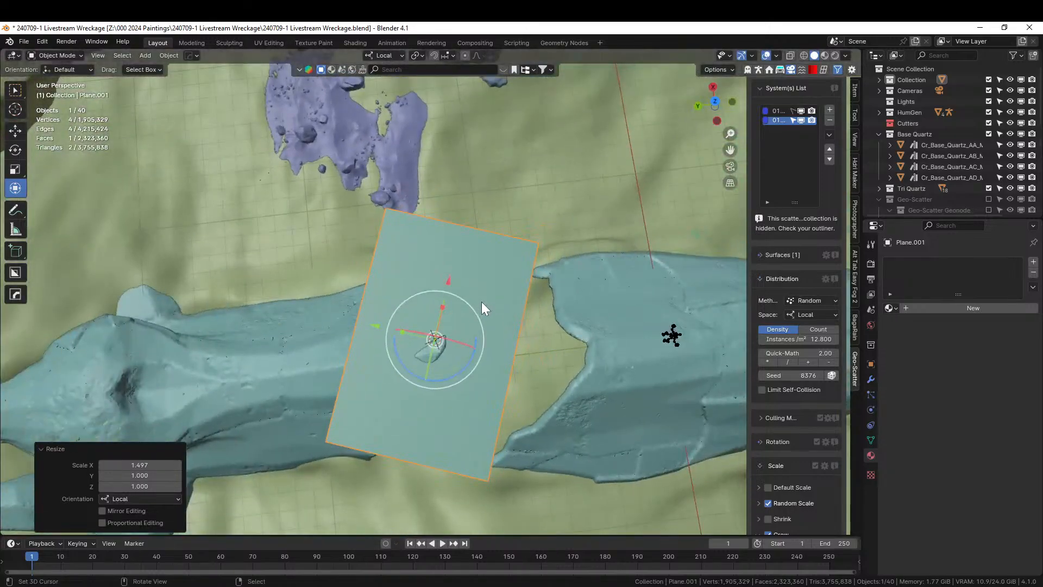
pyautogui.press('x')
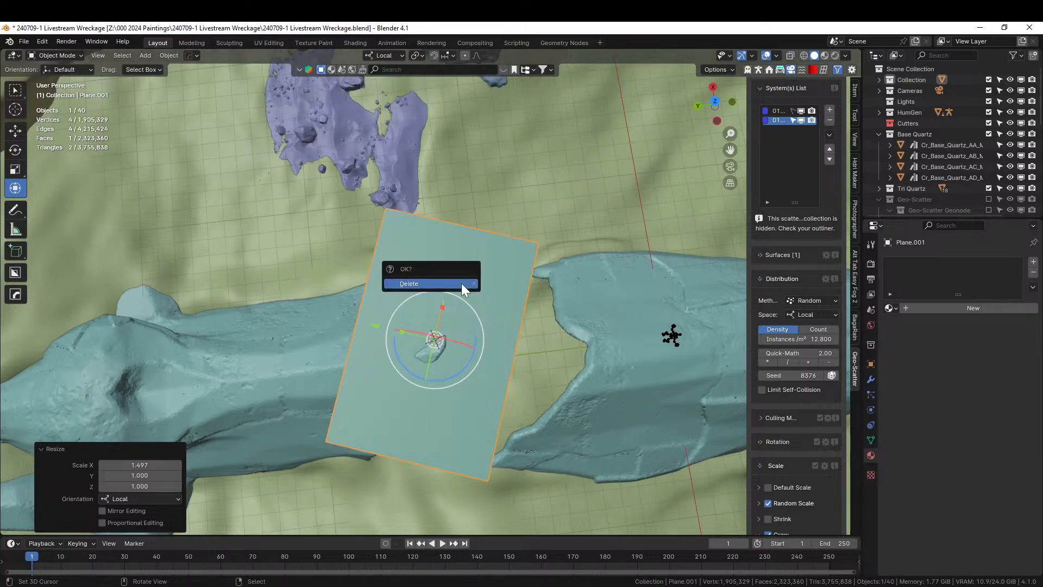
pyautogui.click(454, 282)
# Step: Select the starship hull, isolate it in local view and open its mesh for editing
pyautogui.moveTo(454, 282); pyautogui.dragTo(381, 326, button='middle')
pyautogui.click(380, 325)
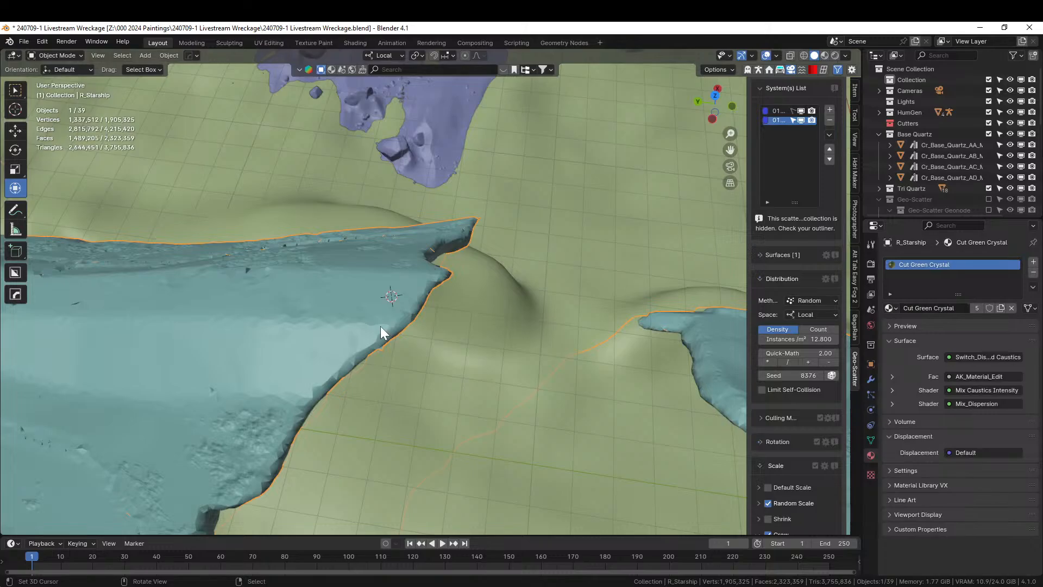
pyautogui.press('KP_Divide')
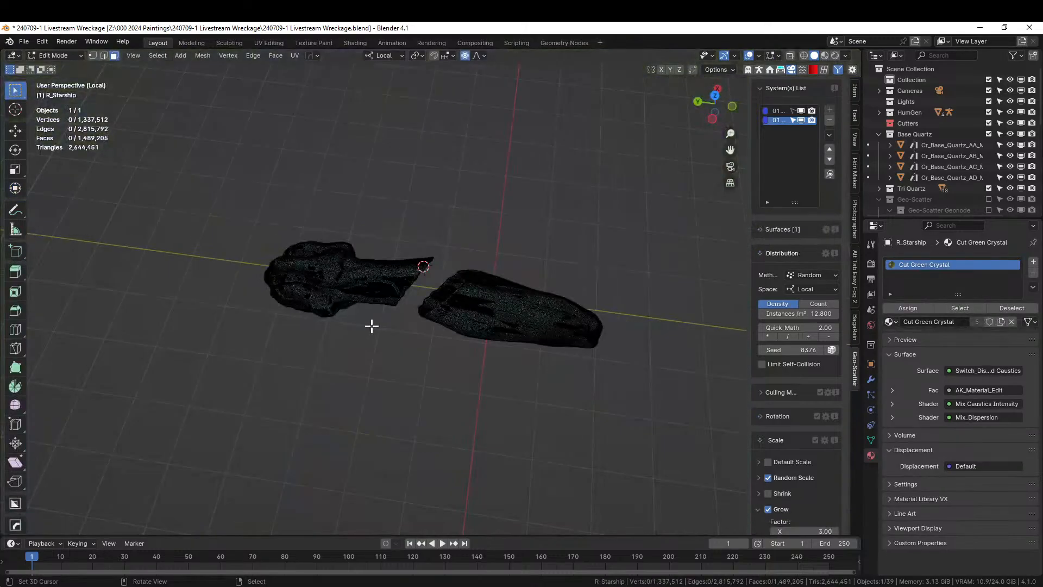
pyautogui.scroll(3, 375, 323)
pyautogui.press('Tab')
pyautogui.moveTo(386, 316); pyautogui.dragTo(284, 321, button='middle')
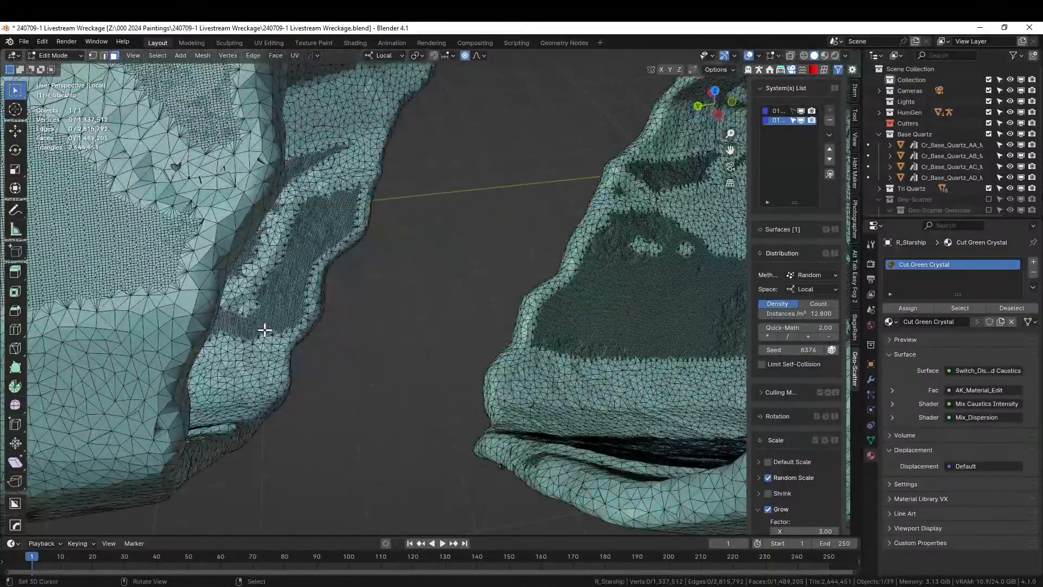
# Step: From the top view, circle-select the faces along the hull section's broken rim and hide all unselected geometry
pyautogui.press('KP_7')
pyautogui.press('c')
pyautogui.moveTo(210, 139)
pyautogui.mouseDown()
pyautogui.moveTo(314, 191)
pyautogui.moveTo(340, 250)
pyautogui.moveTo(430, 310)
pyautogui.moveTo(489, 368)
pyautogui.moveTo(561, 391)
pyautogui.moveTo(612, 360)
pyautogui.moveTo(659, 363)
pyautogui.moveTo(734, 409)
pyautogui.mouseUp()
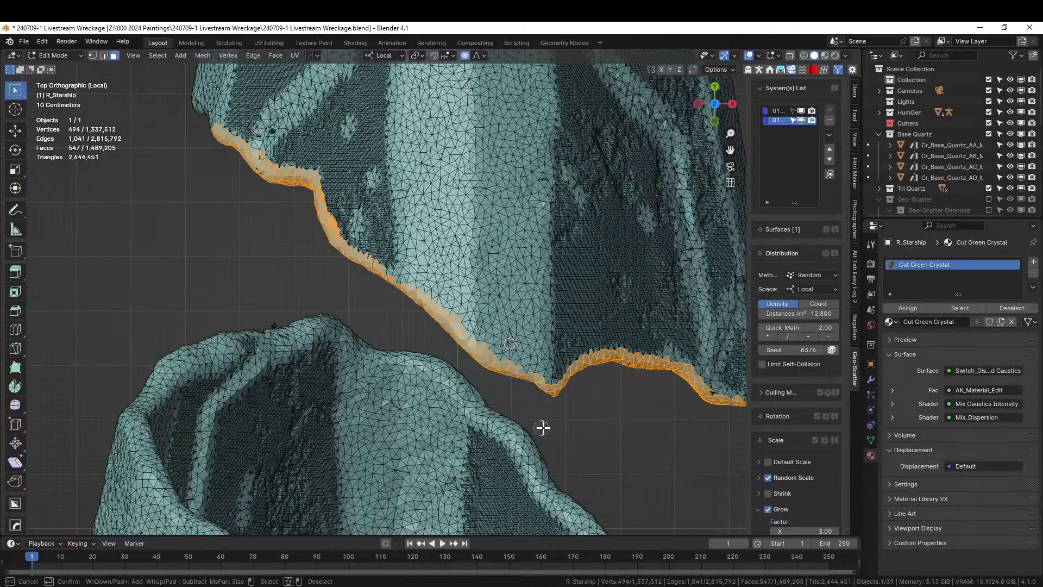
pyautogui.press('Escape')
pyautogui.moveTo(671, 435); pyautogui.dragTo(507, 373, button='middle')
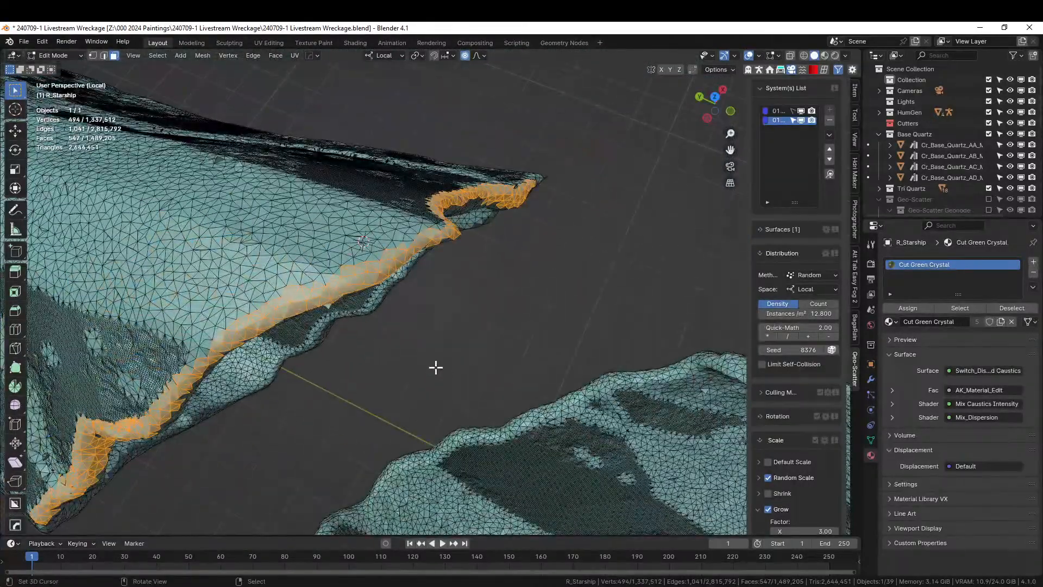
pyautogui.hotkey('shift', 'h')
pyautogui.moveTo(326, 361); pyautogui.dragTo(358, 314, button='middle')
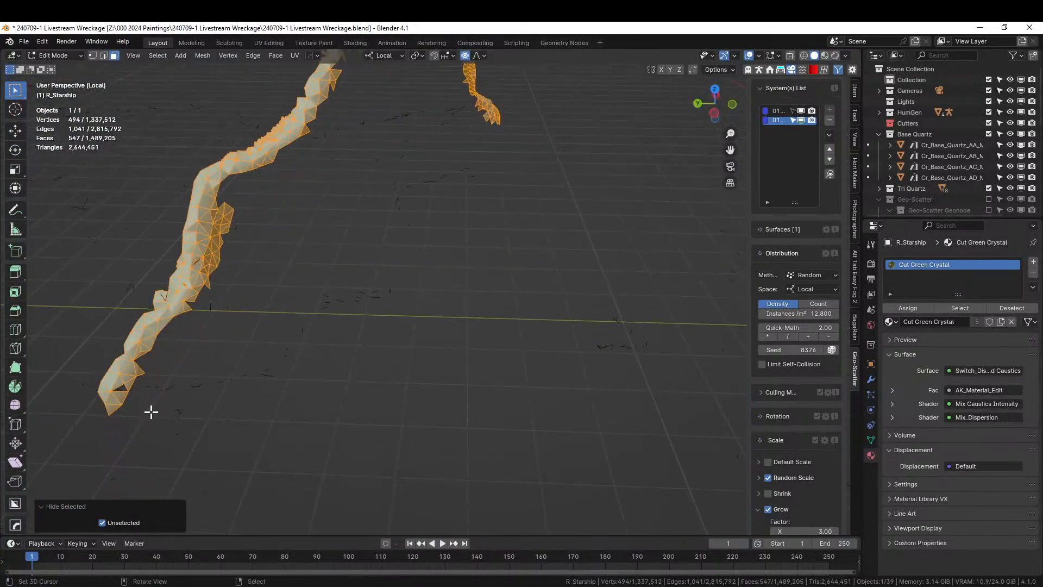
# Step: Select the shortest edge path running along the isolated rim strip from one end to the other
pyautogui.press('1')
pyautogui.click(116, 399)
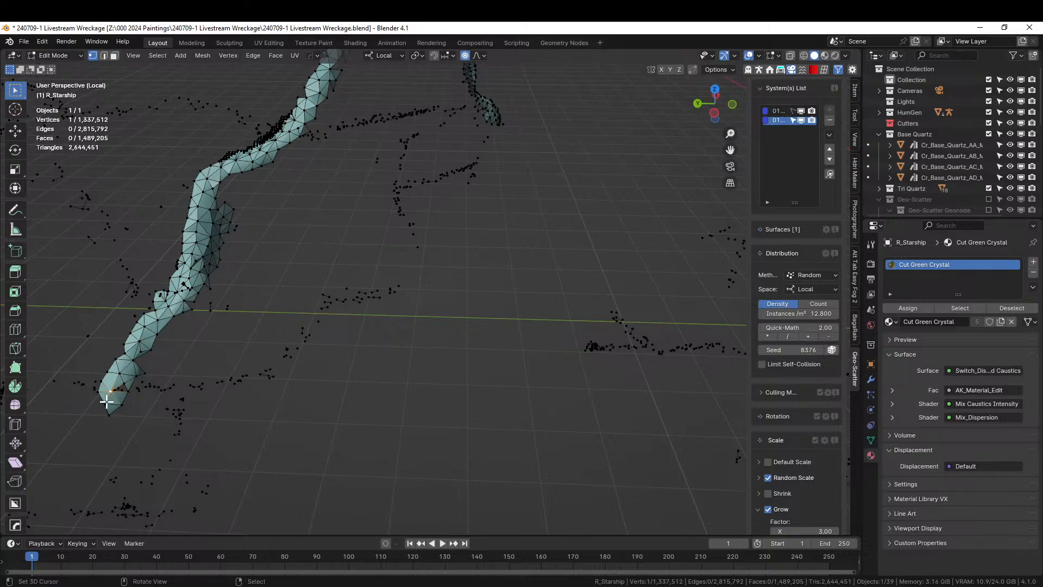
pyautogui.press('2')
pyautogui.moveTo(158, 388); pyautogui.dragTo(349, 253, button='middle')
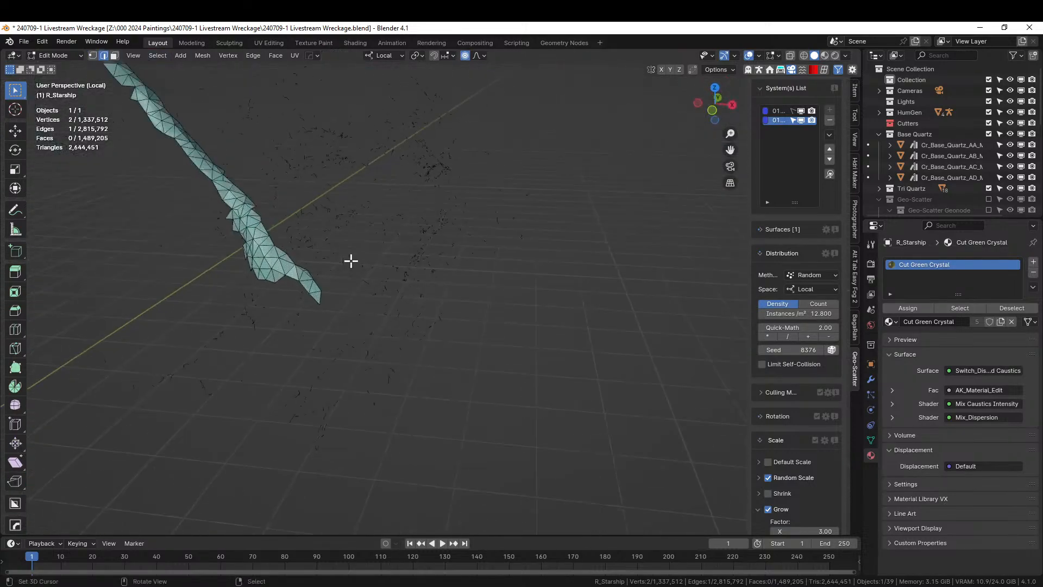
pyautogui.keyDown('ctrl'); pyautogui.click(317, 299); pyautogui.keyUp('ctrl')
pyautogui.moveTo(243, 281); pyautogui.dragTo(382, 217, button='middle')
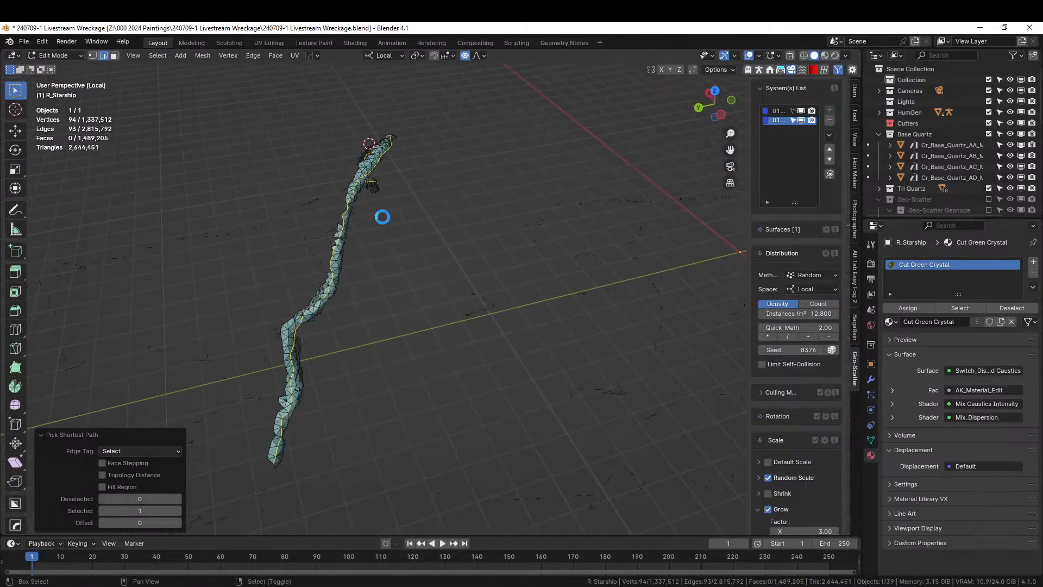
pyautogui.press('g')
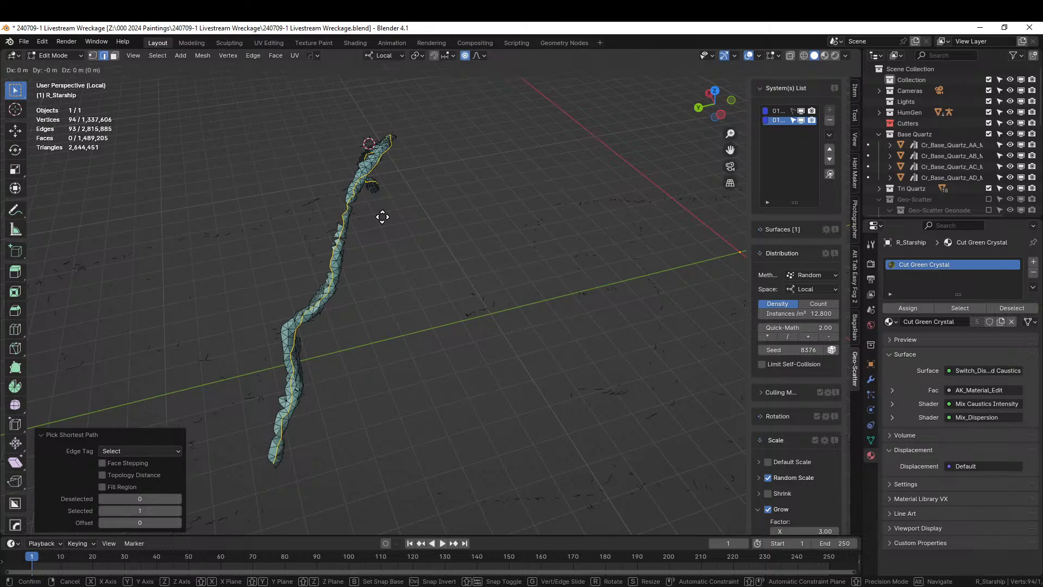
pyautogui.click(432, 237)
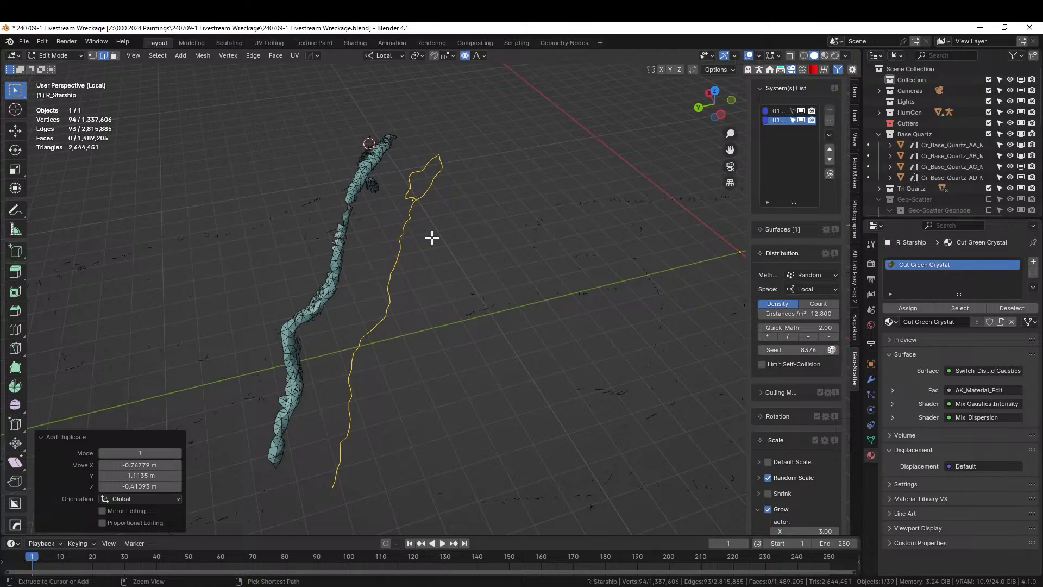
pyautogui.hotkey('ctrl', 'z')
pyautogui.moveTo(391, 257); pyautogui.dragTo(446, 233, button='middle')
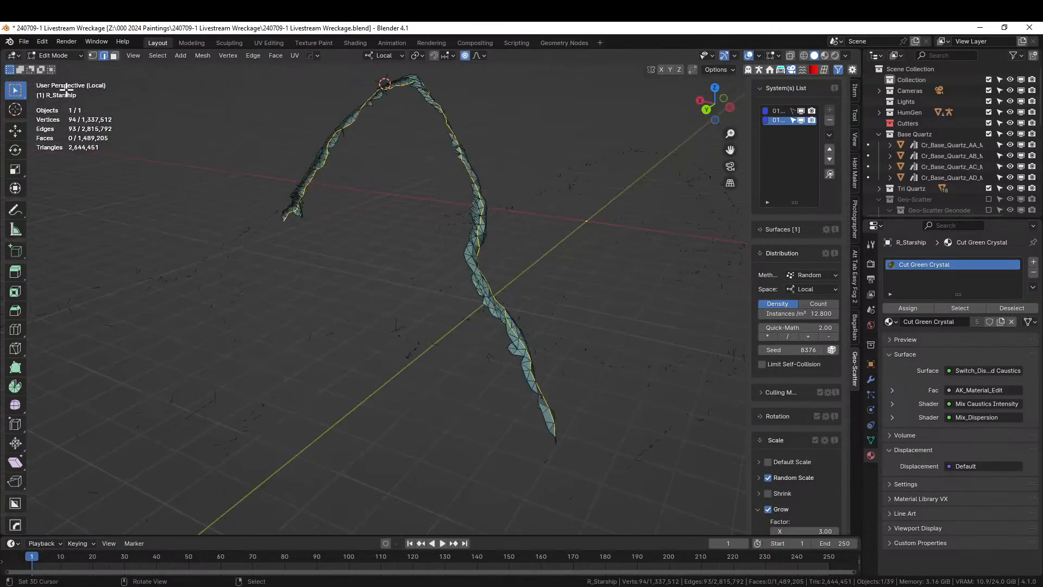
pyautogui.click(48, 42)
pyautogui.moveTo(62, 77)
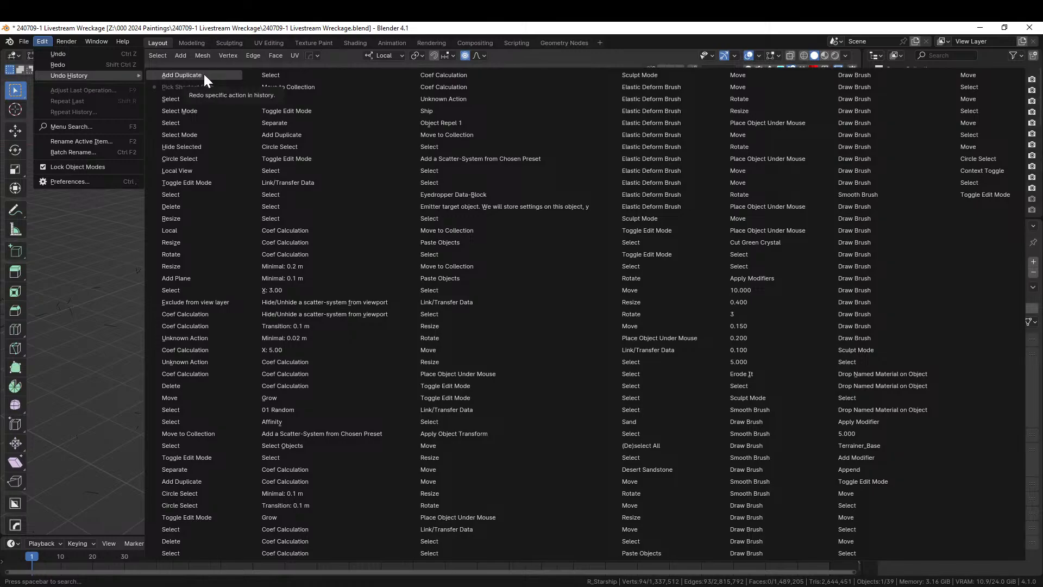
pyautogui.click(85, 238)
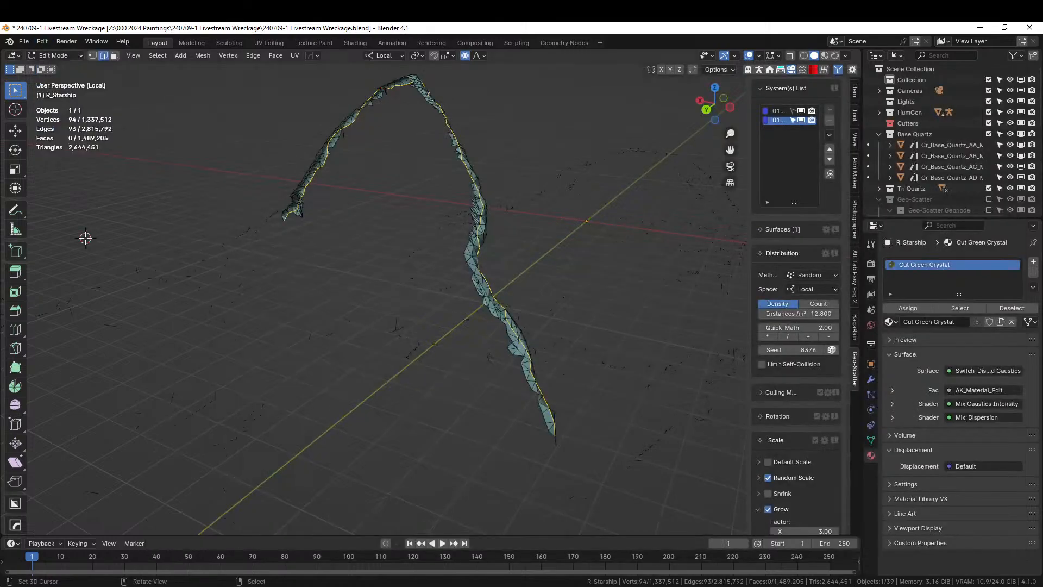
# Step: Duplicate the selected rim edge path in place, separate it into its own object and return to Object Mode
pyautogui.moveTo(519, 286); pyautogui.dragTo(388, 319, button='middle')
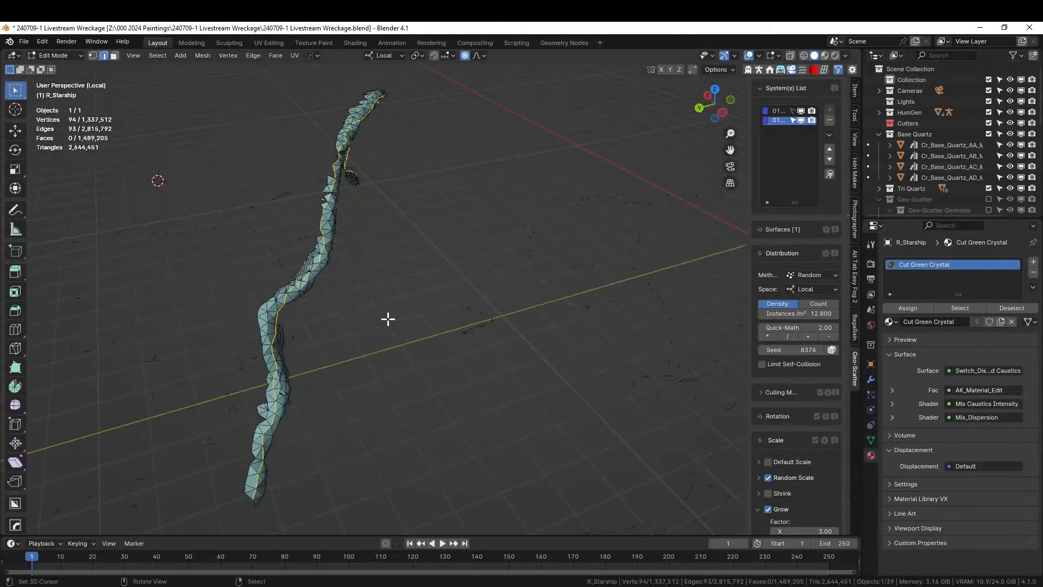
pyautogui.hotkey('shift', 'd')
pyautogui.rightClick(388, 319)
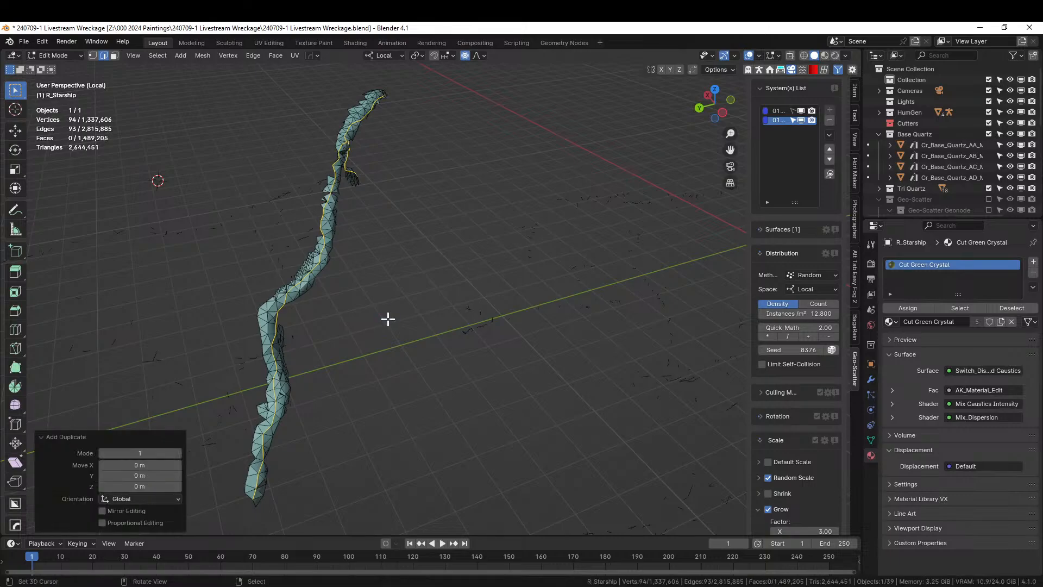
pyautogui.press('p')
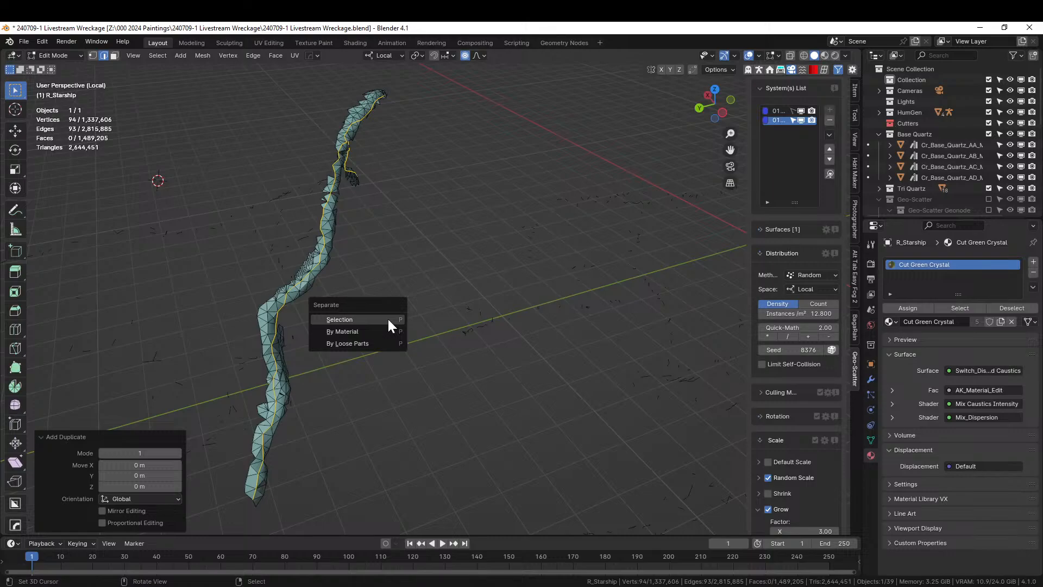
pyautogui.click(388, 320)
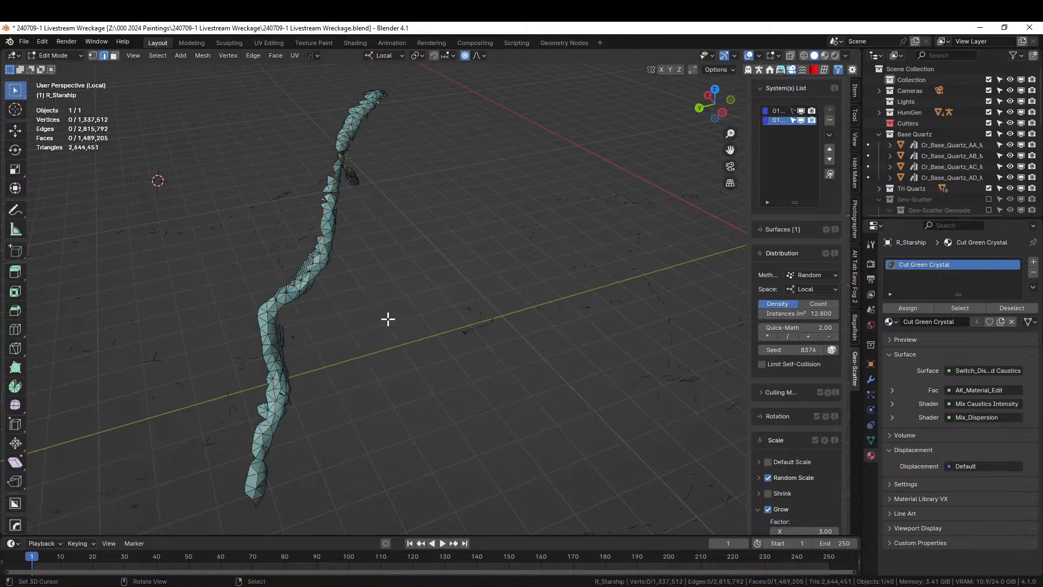
pyautogui.scroll(3, 380, 318)
pyautogui.press('Tab')
pyautogui.press('Home')
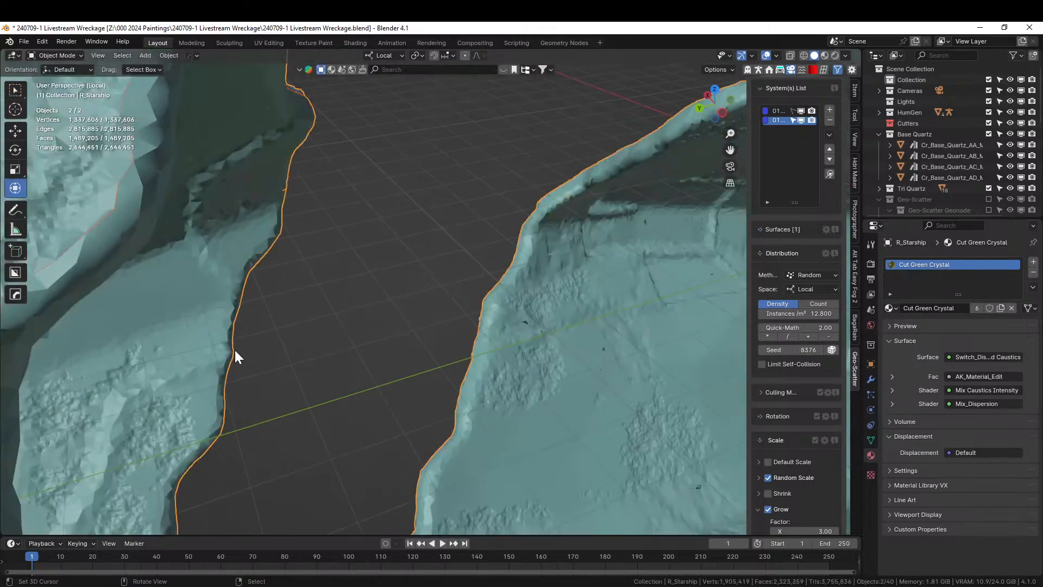
# Step: Open the separated rim edge for editing and, from the top view, extrude it about 5.7 m over the other hull section
pyautogui.click(275, 370)
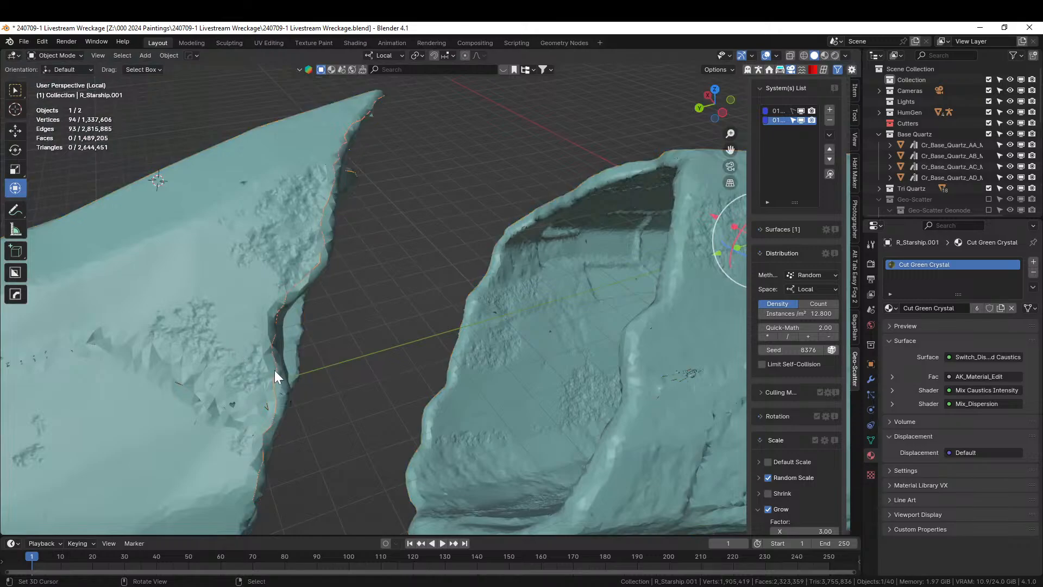
pyautogui.scroll(-2, 275, 370)
pyautogui.press('Tab')
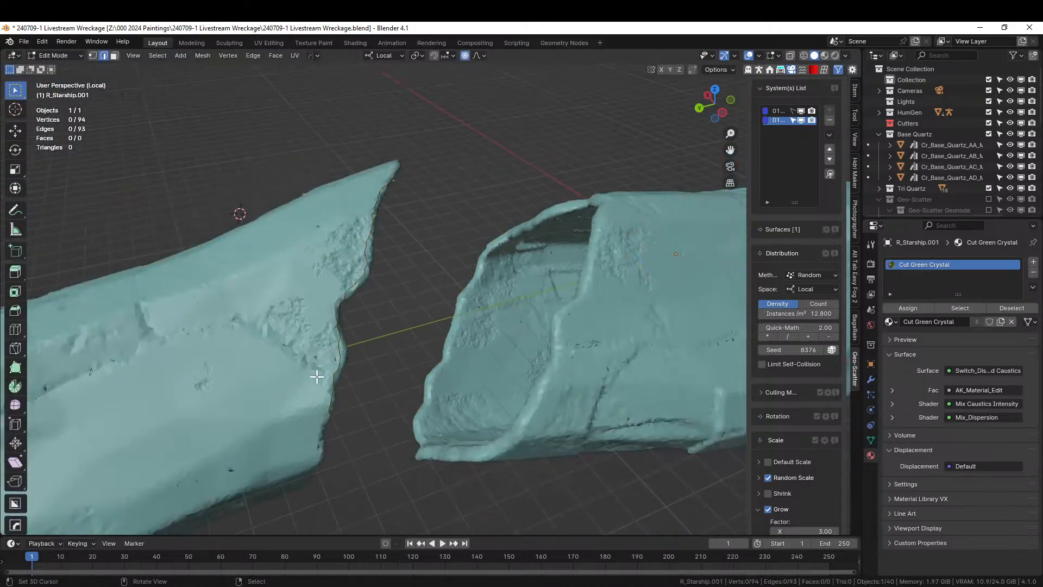
pyautogui.press('KP_7')
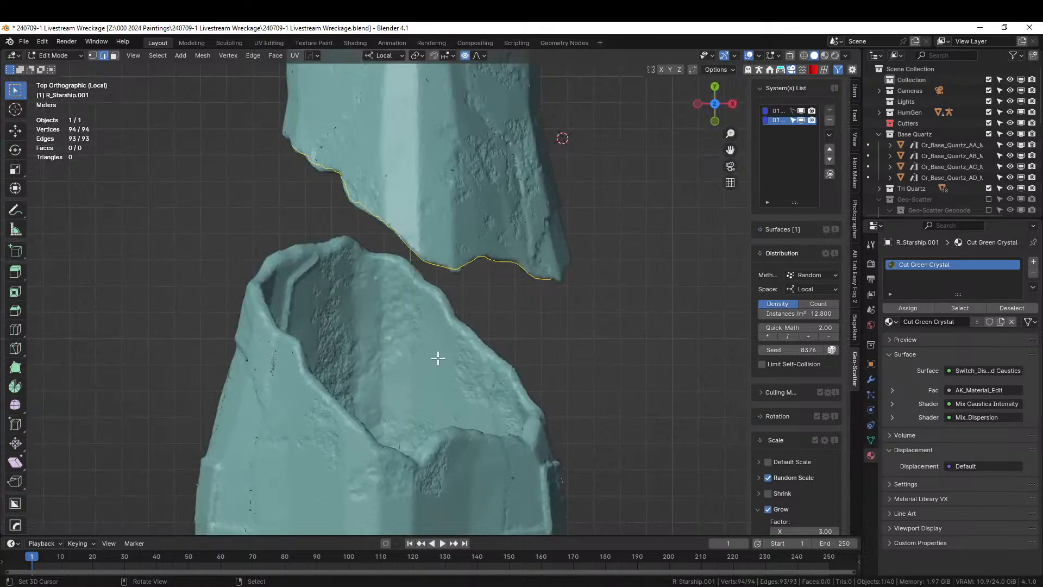
pyautogui.press('e')
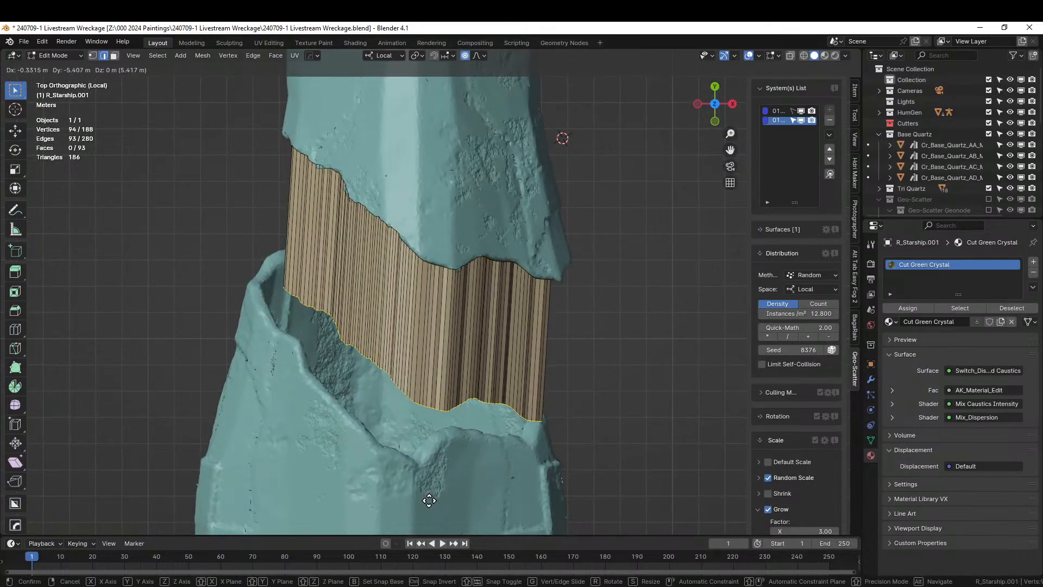
pyautogui.click(426, 506)
pyautogui.moveTo(433, 475); pyautogui.dragTo(624, 260, button='middle')
pyautogui.scroll(3, 610, 260)
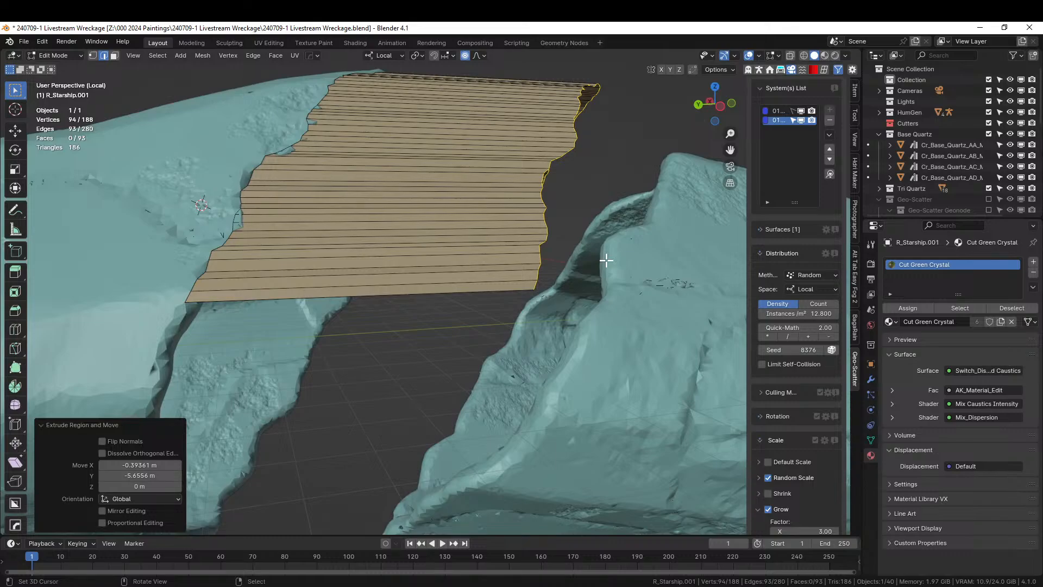
# Step: Add 21 evenly spaced loop cuts across the extruded strip
pyautogui.moveTo(518, 185); pyautogui.dragTo(210, 257, button='middle')
pyautogui.moveTo(282, 288); pyautogui.dragTo(330, 331, button='middle')
pyautogui.moveTo(369, 373); pyautogui.dragTo(568, 386, button='middle')
pyautogui.click(296, 365)
pyautogui.hotkey('ctrl', 'r')
pyautogui.scroll(12, 297, 365)
pyautogui.scroll(7, 296, 365)
pyautogui.scroll(1, 296, 366)
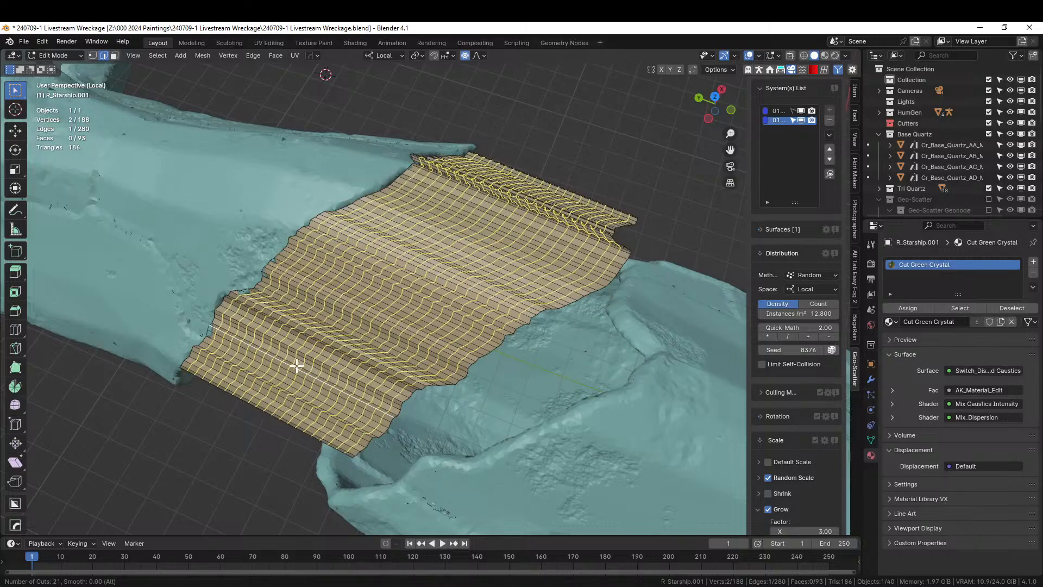
pyautogui.click(296, 366)
pyautogui.rightClick(296, 365)
pyautogui.moveTo(296, 366); pyautogui.dragTo(399, 326, button='middle')
pyautogui.press('a')
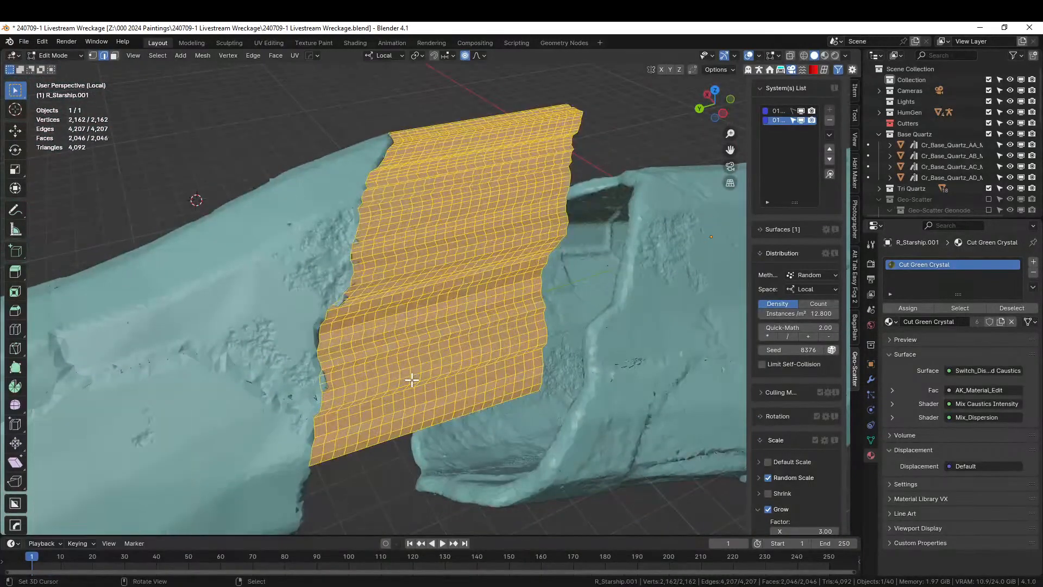
pyautogui.press('g')
pyautogui.press('z')
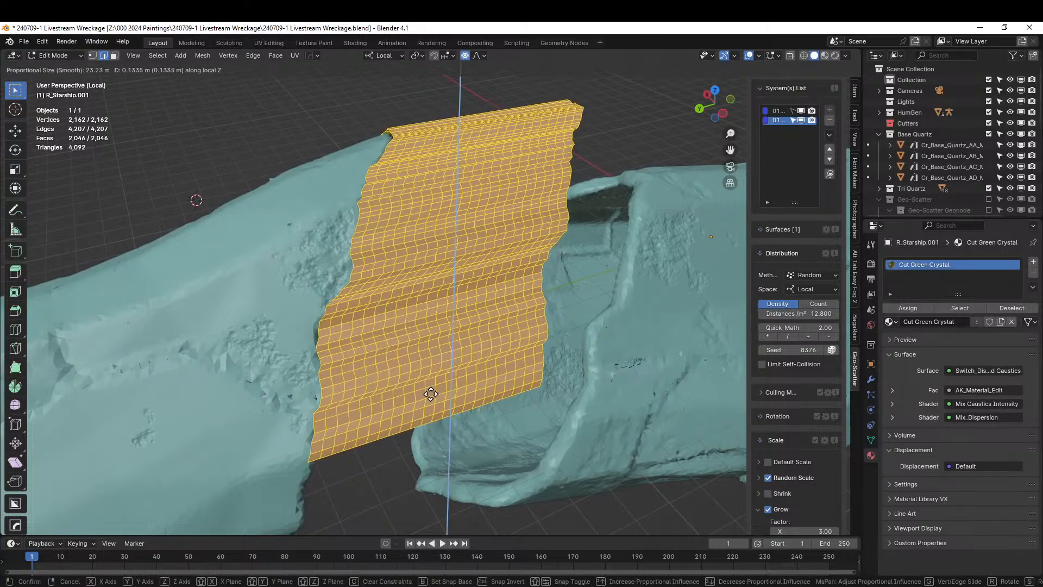
pyautogui.rightClick(431, 394)
# Step: Finish editing the strip's mesh and isolate the strip alone in local view
pyautogui.moveTo(333, 486); pyautogui.dragTo(331, 473, button='middle')
pyautogui.press('KP_Divide')
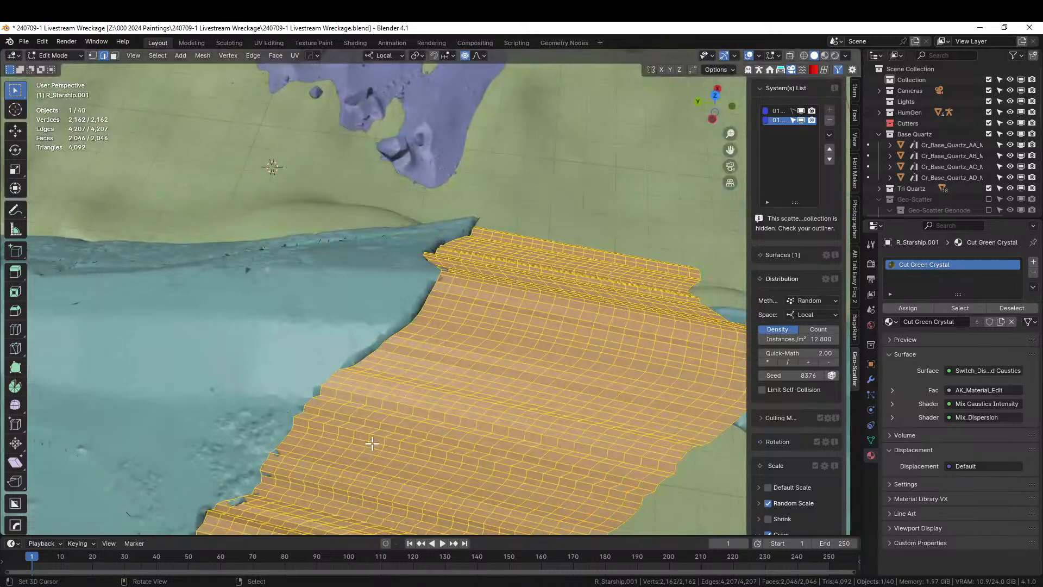
pyautogui.press('Tab')
pyautogui.press('KP_Divide')
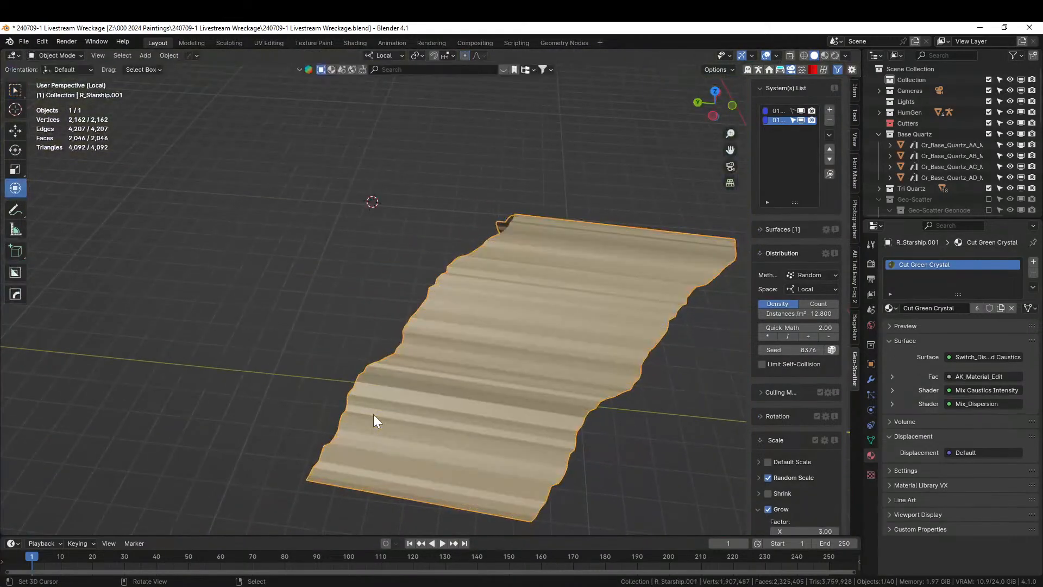
# Step: Show the fluid and physics simulation add-ons in the viewport sidebar
pyautogui.moveTo(373, 414); pyautogui.dragTo(389, 397, button='middle')
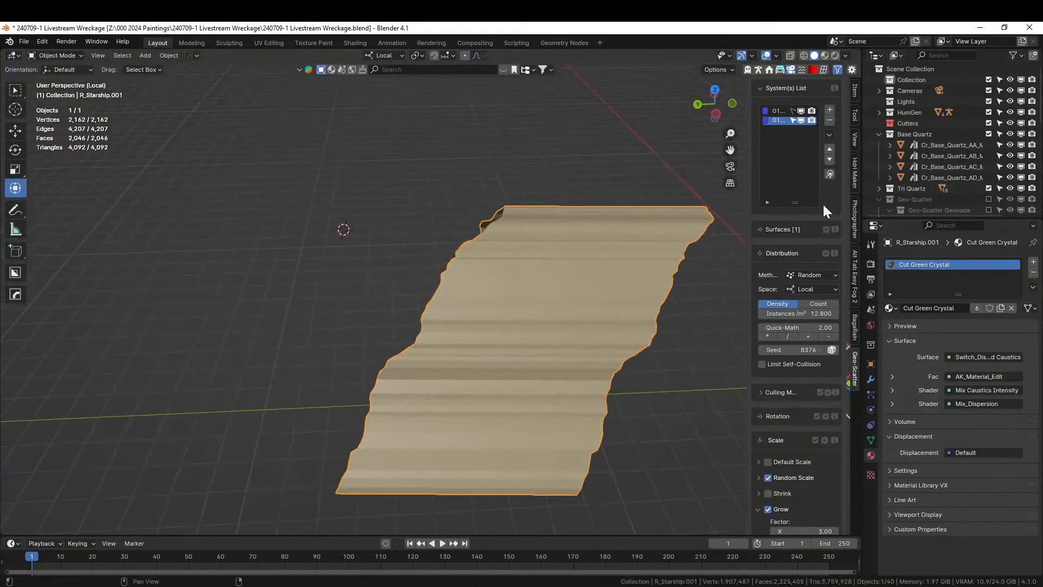
pyautogui.click(802, 70)
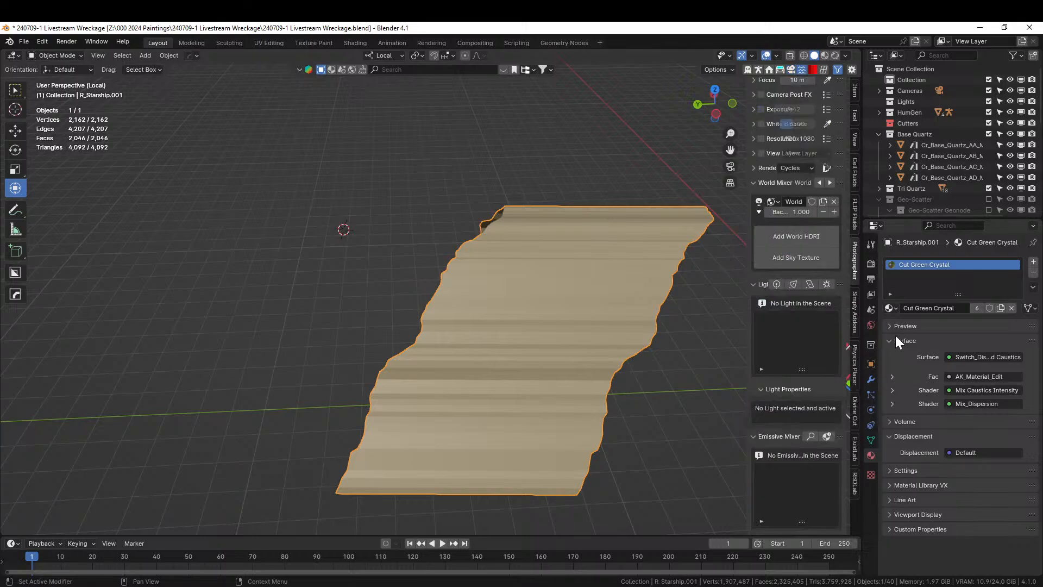
# Step: Turn the R_Starship.001 sheet into a Simply Cloth and select its ragged edge loop along the hull side in Edit Mode
pyautogui.click(855, 311)
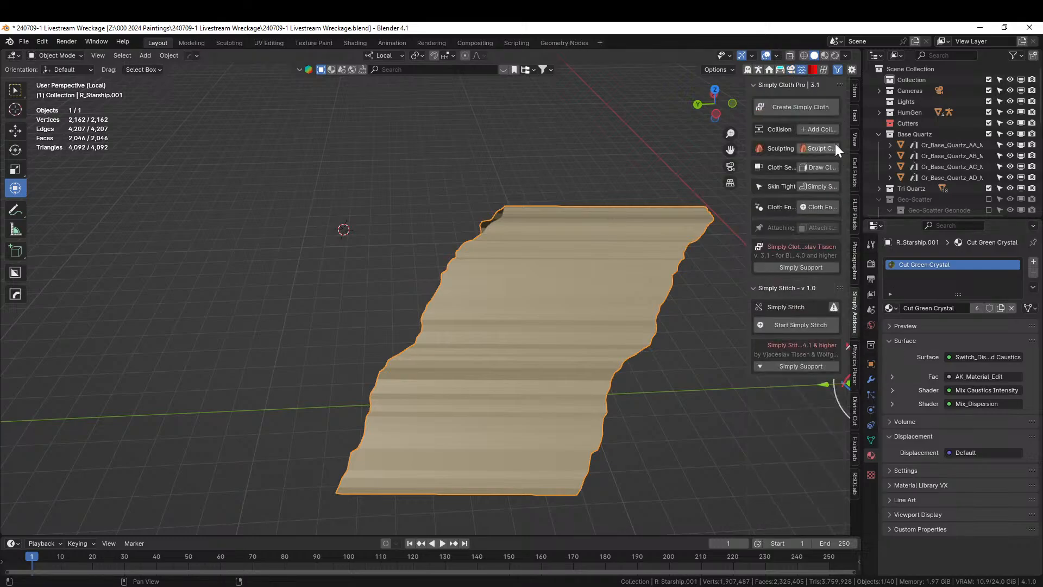
pyautogui.click(794, 105)
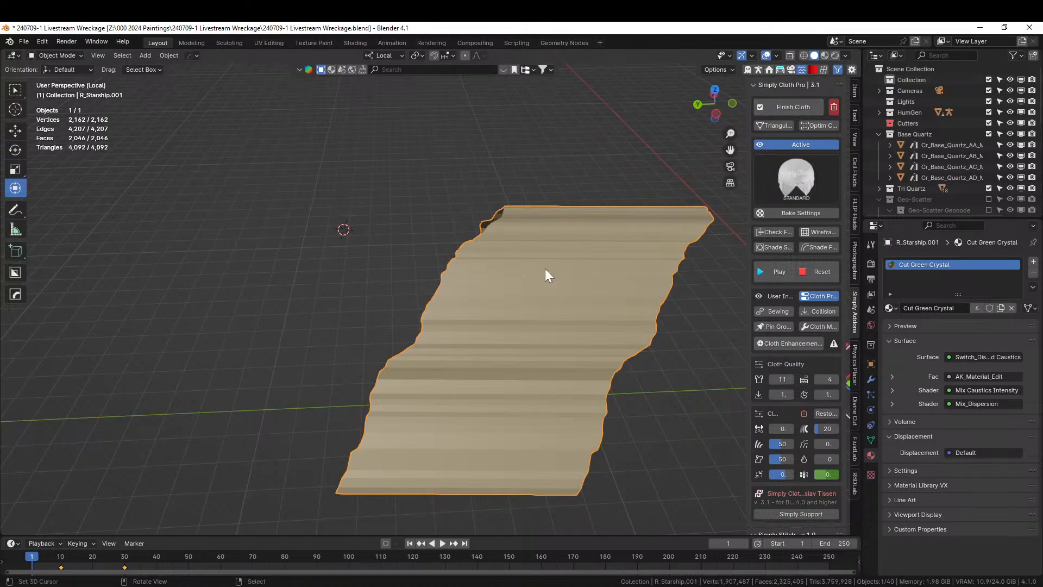
pyautogui.press('Tab')
pyautogui.scroll(2, 385, 406)
pyautogui.hotkey('alt', 'a')
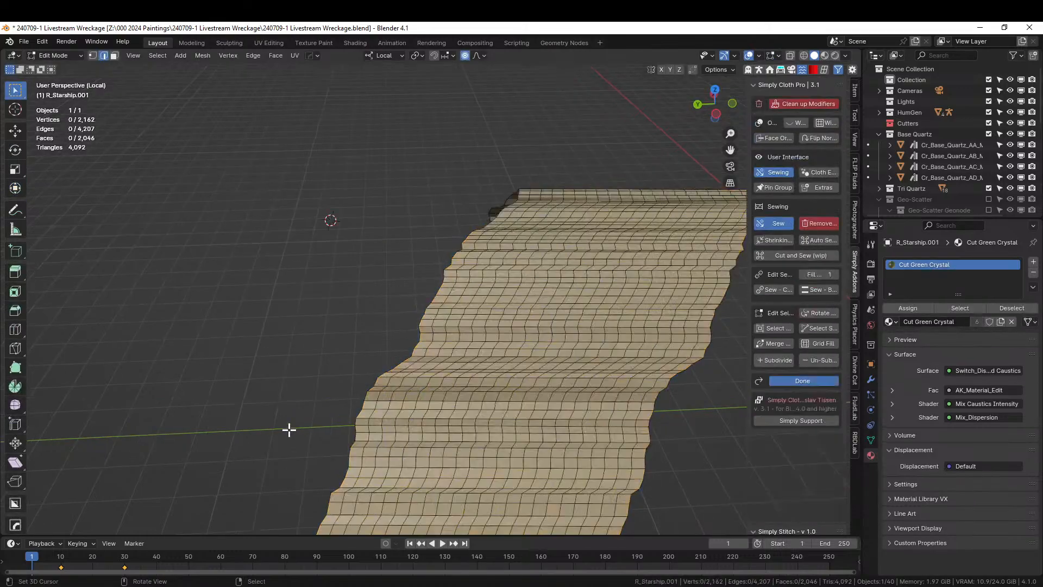
pyautogui.keyDown('alt'); pyautogui.click(342, 477); pyautogui.keyUp('alt')
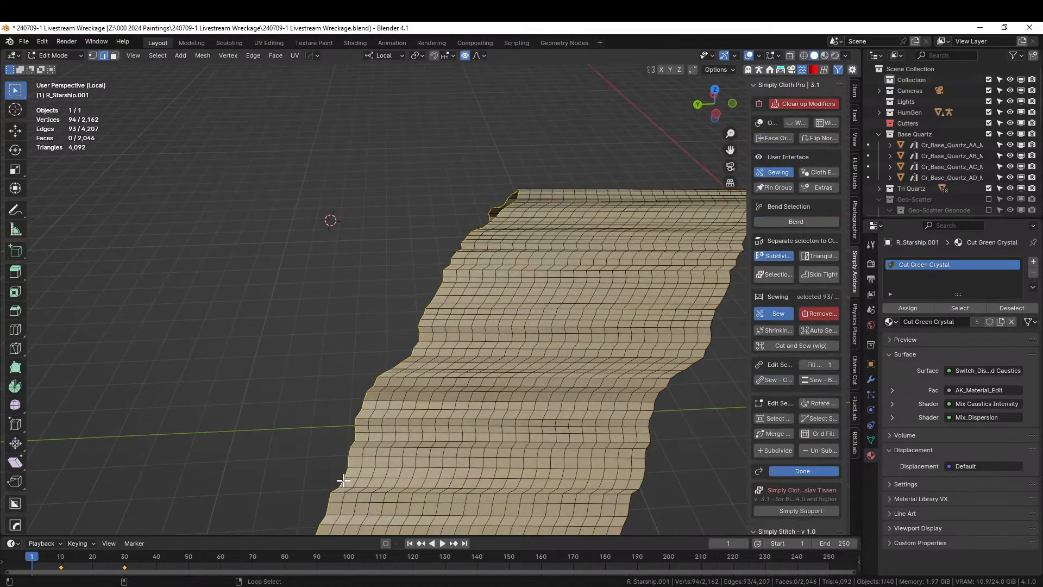
pyautogui.moveTo(425, 430); pyautogui.dragTo(652, 432, button='middle')
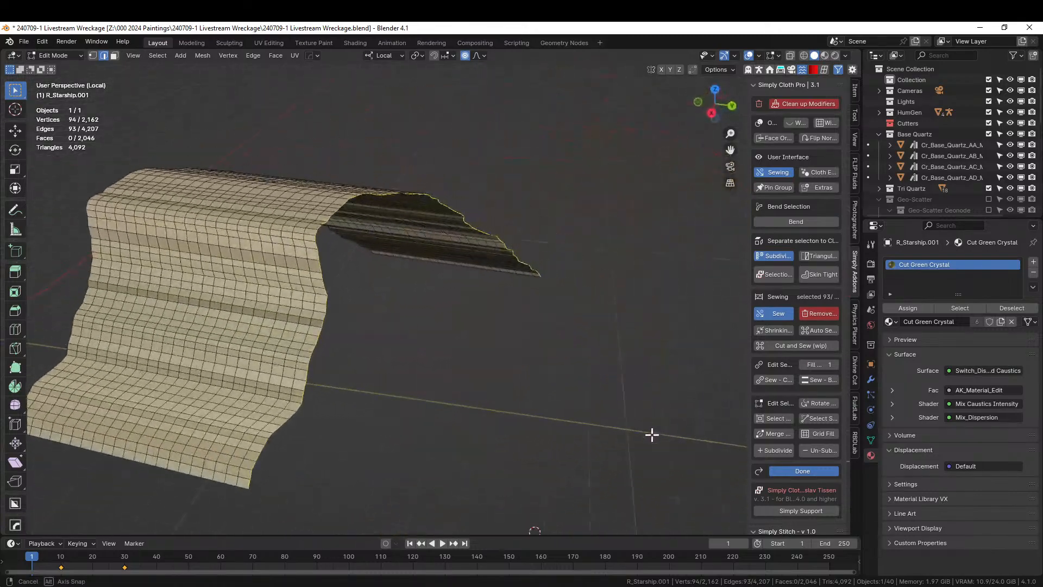
pyautogui.scroll(3, 359, 368)
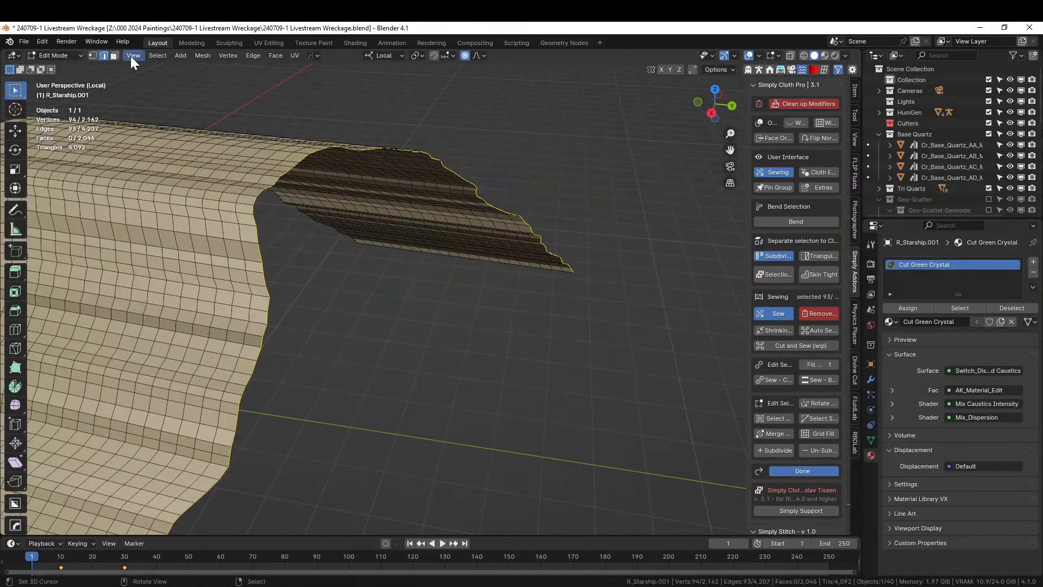
# Step: Thin out the edge loop selection with Checker Deselect, setting Deselected to 4
pyautogui.click(158, 55)
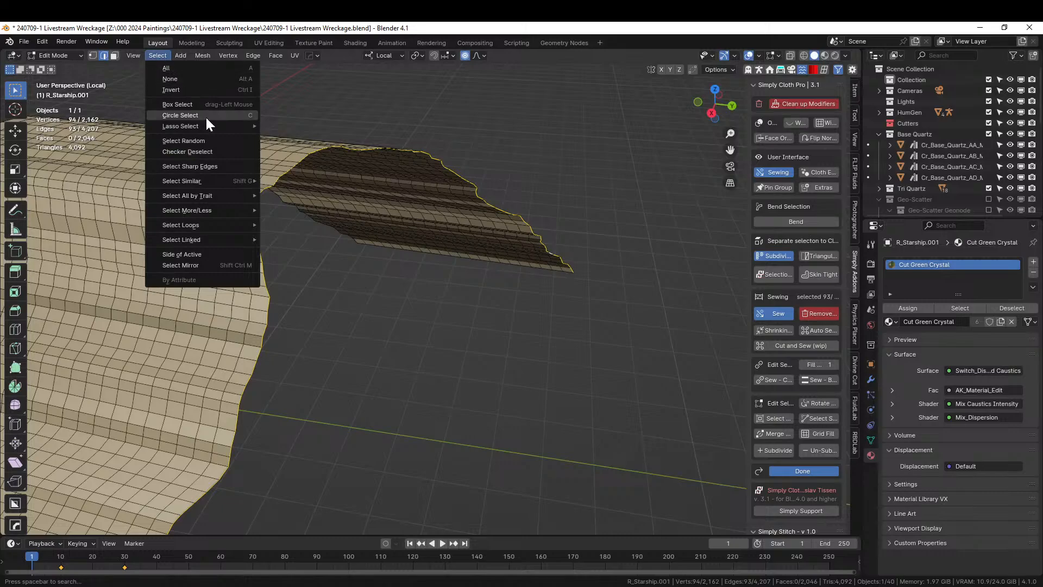
pyautogui.click(217, 152)
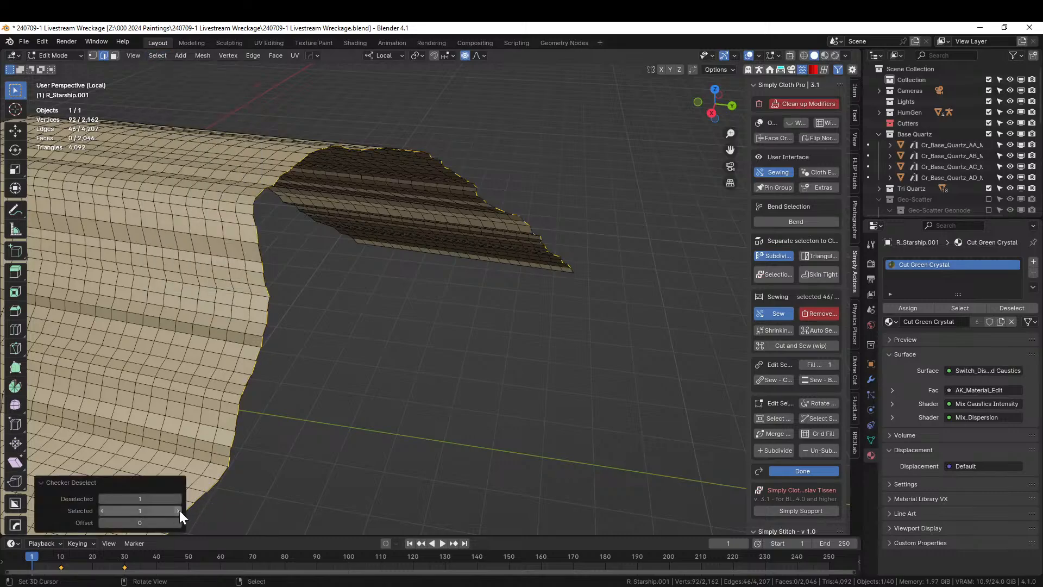
pyautogui.click(158, 498)
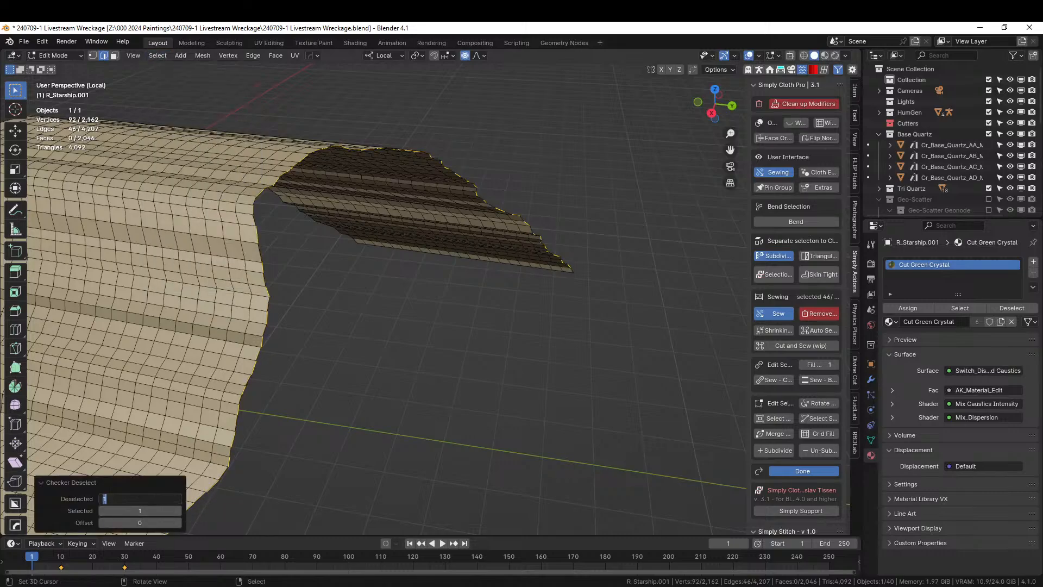
pyautogui.press('Return')
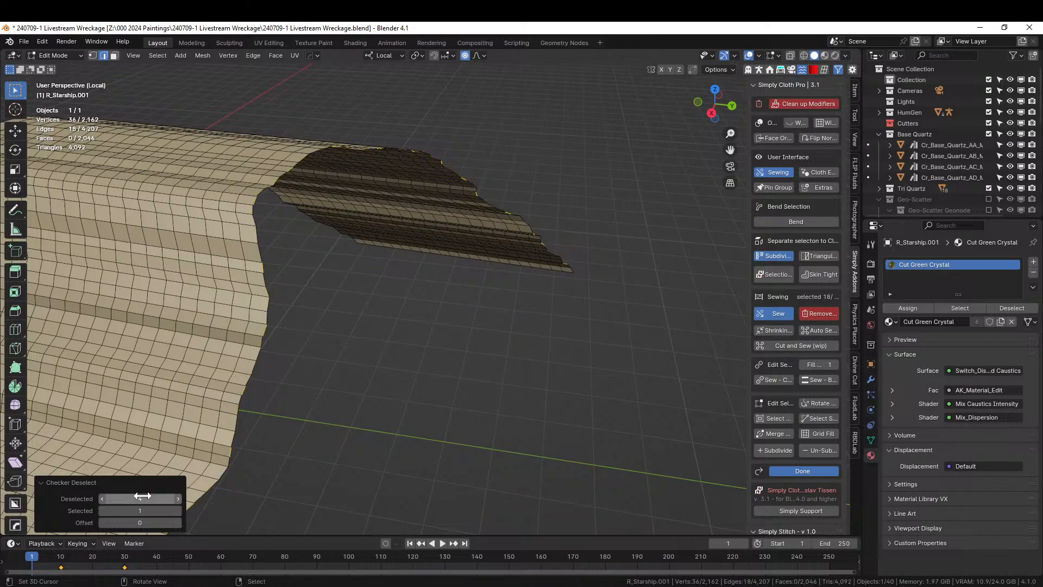
pyautogui.moveTo(235, 346); pyautogui.dragTo(255, 424, button='middle')
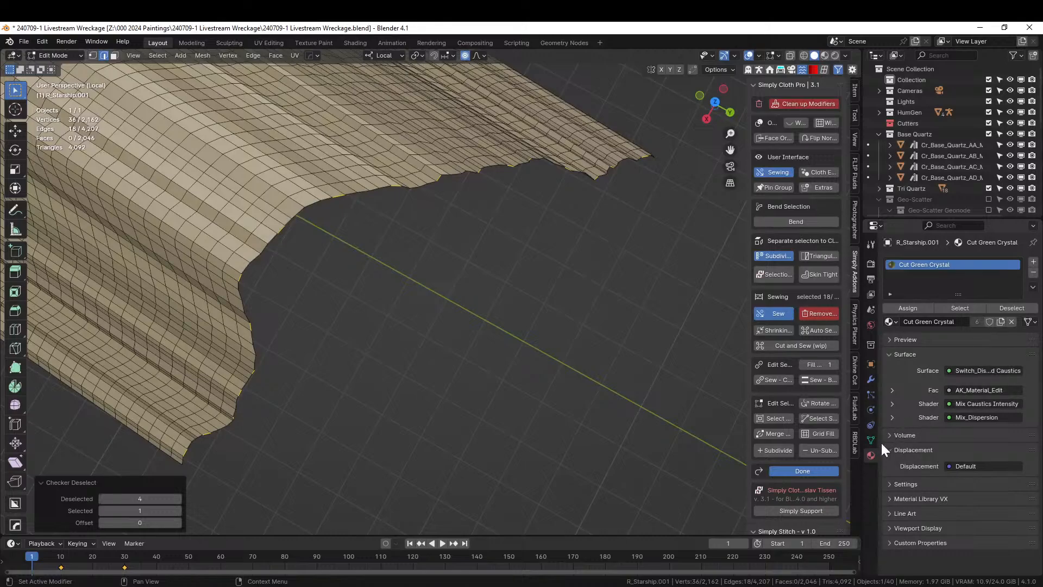
# Step: Assign the selected edges to the SimplyPin vertex group at weight 1.000, and return to Object Mode with the full scene shown
pyautogui.click(870, 440)
pyautogui.click(903, 364)
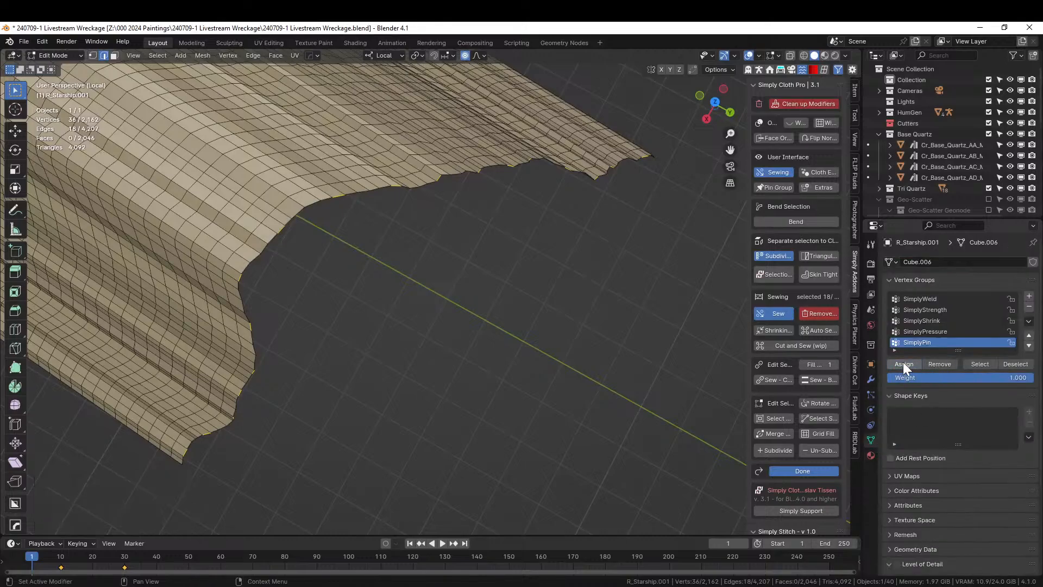
pyautogui.moveTo(467, 353); pyautogui.dragTo(438, 265, button='middle')
pyautogui.press('Tab')
pyautogui.press('KP_Divide')
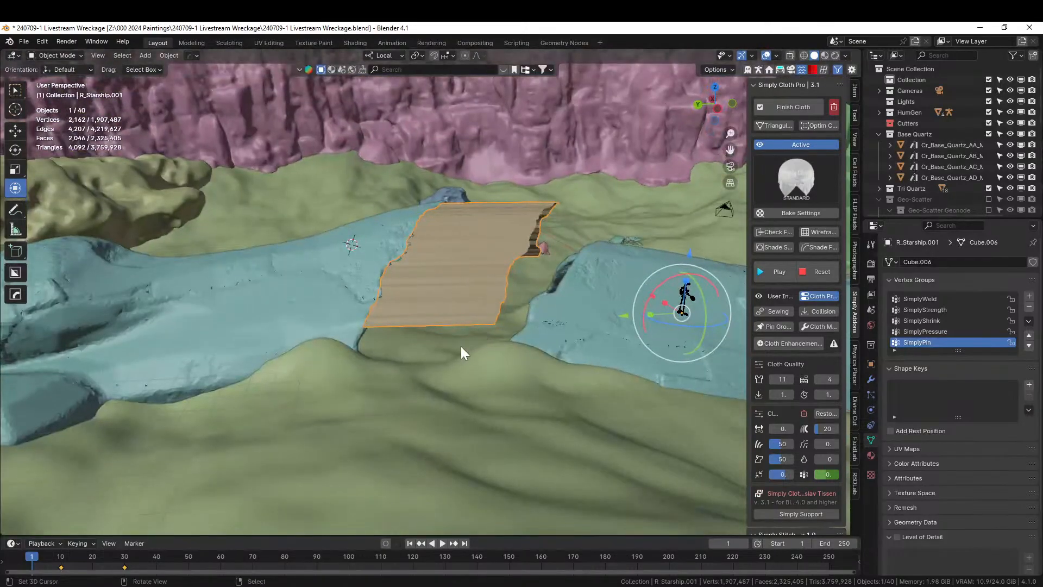
# Step: Add Simply Cloth collision to the ground Plane and save the file
pyautogui.click(422, 349)
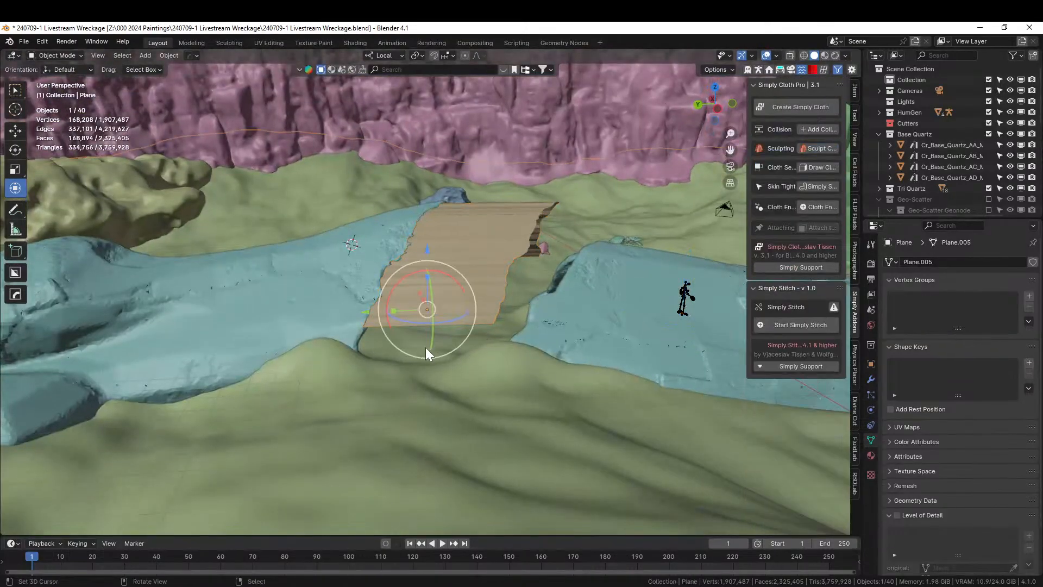
pyautogui.click(816, 129)
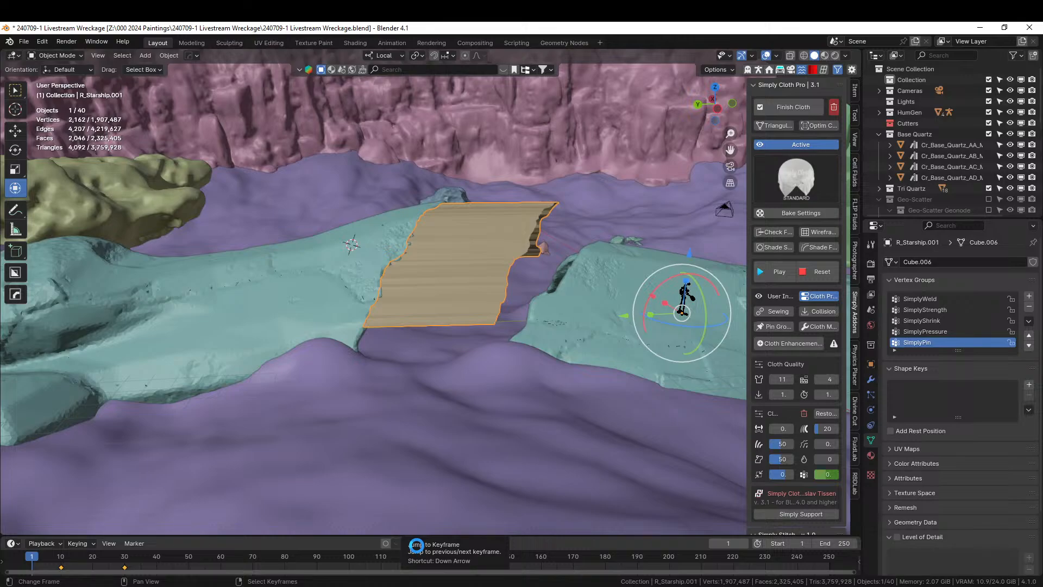
pyautogui.hotkey('ctrl', 's')
# Step: Play the cloth simulation, examine how the sheet hangs from the hull edge, and return to frame 1
pyautogui.click(442, 542)
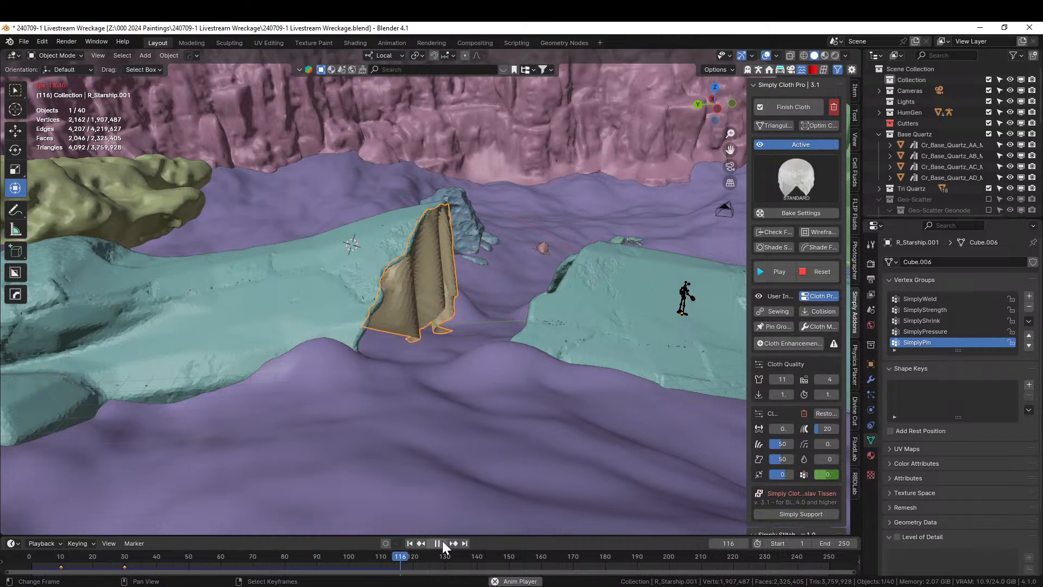
pyautogui.click(442, 542)
pyautogui.moveTo(558, 286); pyautogui.dragTo(520, 285, button='middle')
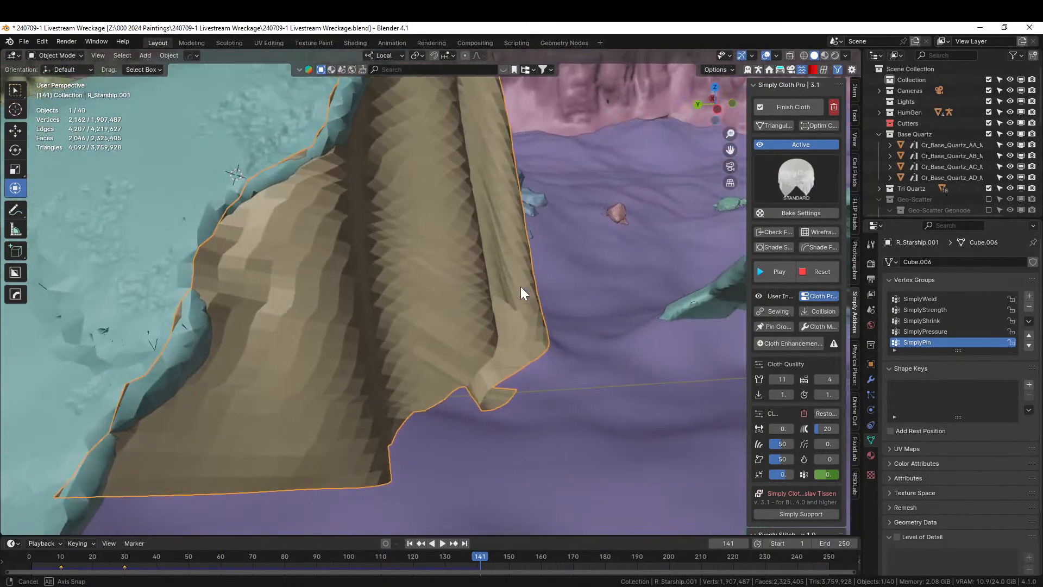
pyautogui.scroll(-4, 455, 321)
pyautogui.moveTo(458, 324); pyautogui.dragTo(484, 328, button='middle')
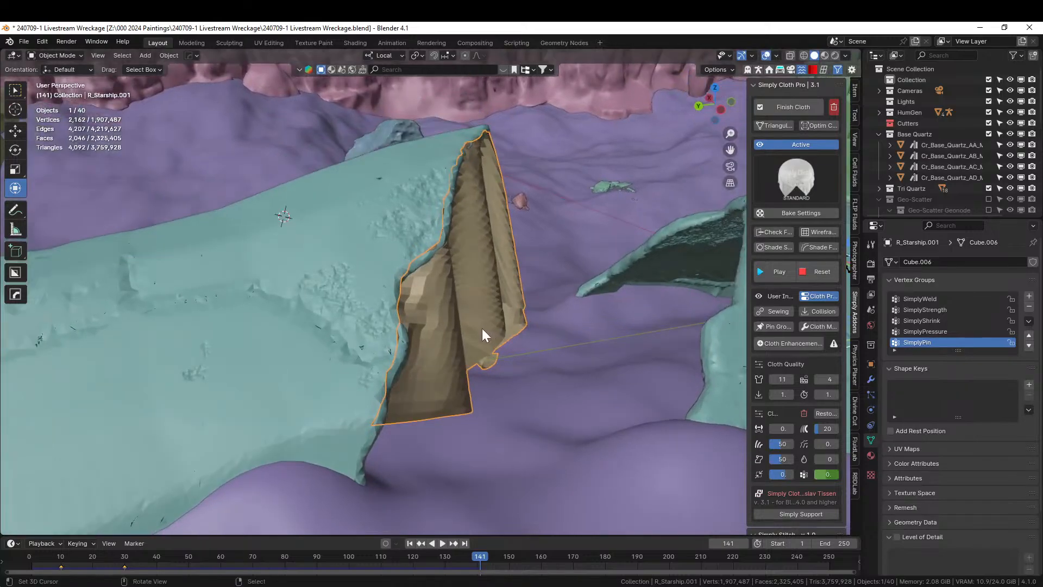
pyautogui.click(410, 543)
# Step: Move the cloth sheet about 0.1 m along its local Z axis
pyautogui.rightClick(481, 203)
pyautogui.rightClick(530, 286)
pyautogui.press('g')
pyautogui.press('z')
pyautogui.press('z')
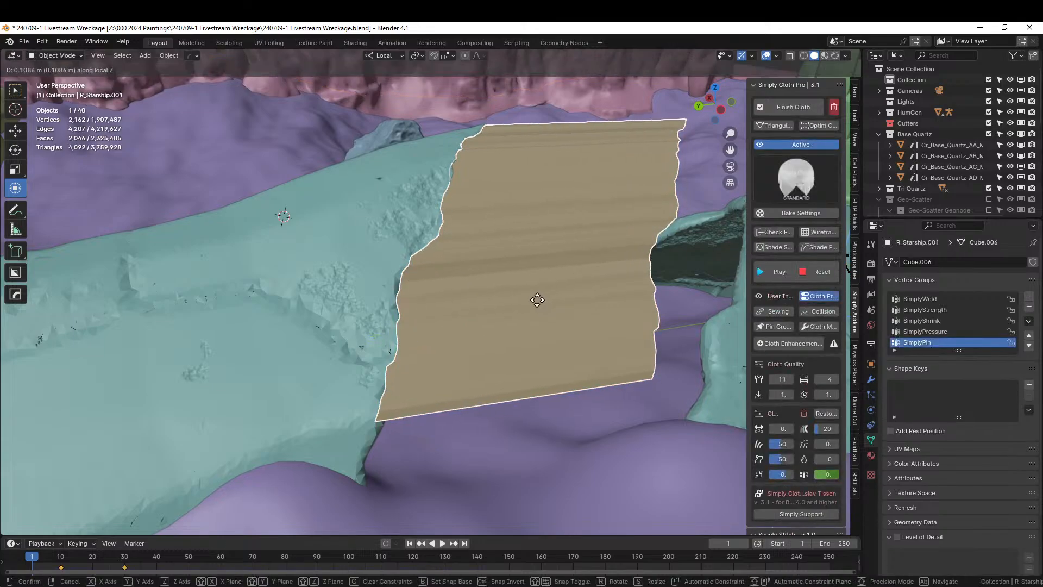
pyautogui.click(536, 299)
# Step: Add Simply Cloth collision to the large R_Starship hull
pyautogui.moveTo(536, 299); pyautogui.dragTo(428, 285, button='middle')
pyautogui.click(462, 224)
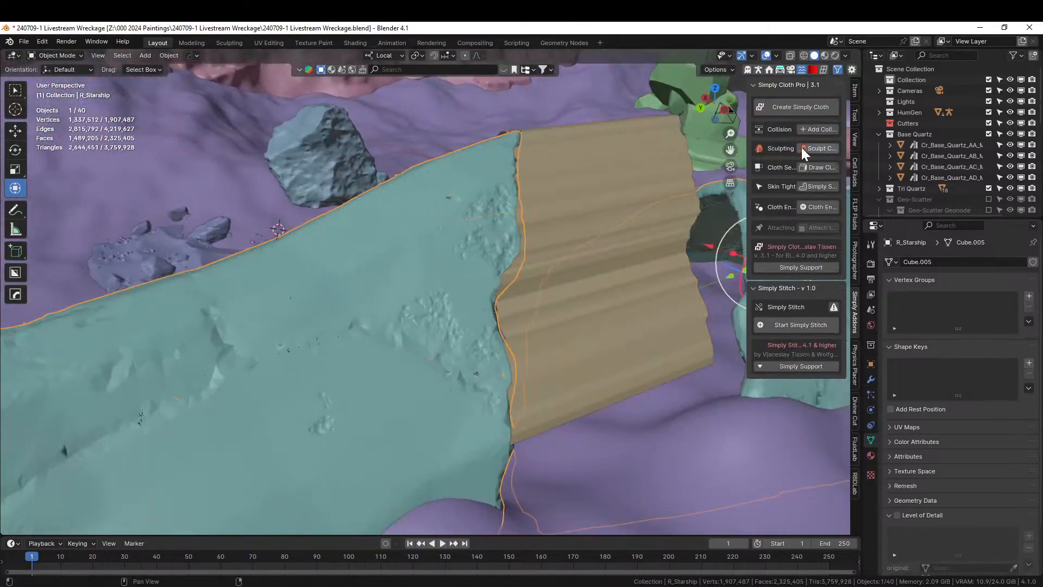
pyautogui.click(813, 131)
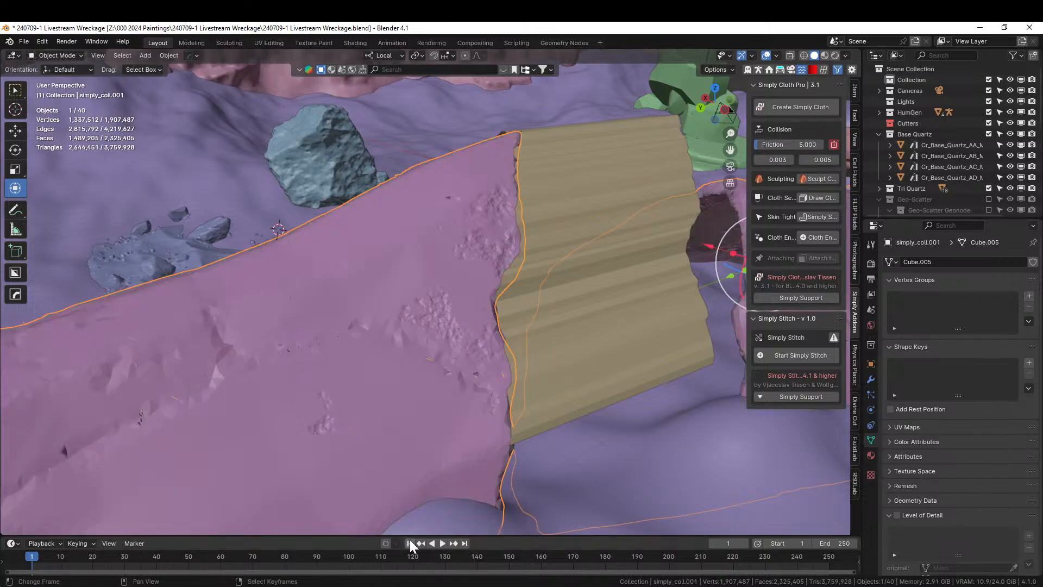
# Step: Play the simulation with hull collision active, check the draped sheet from another angle, and rewind to the first frame
pyautogui.click(442, 543)
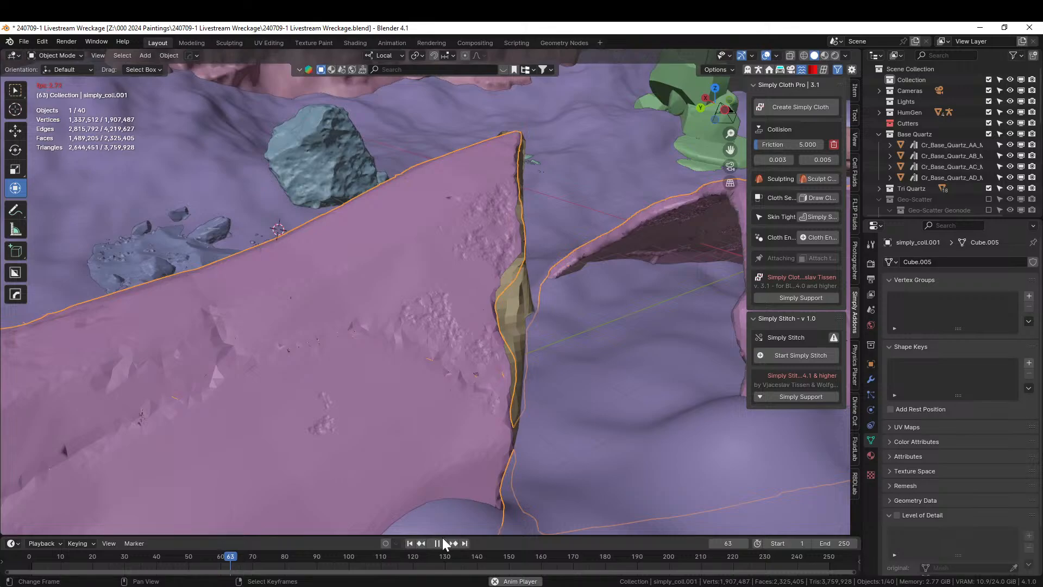
pyautogui.click(438, 543)
pyautogui.moveTo(640, 454); pyautogui.dragTo(510, 510, button='middle')
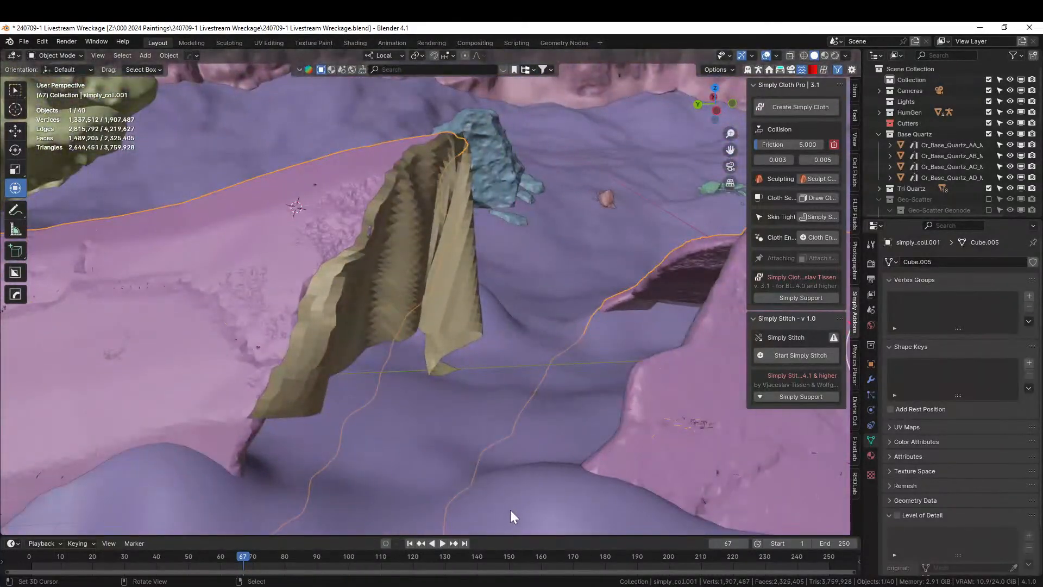
pyautogui.click(410, 543)
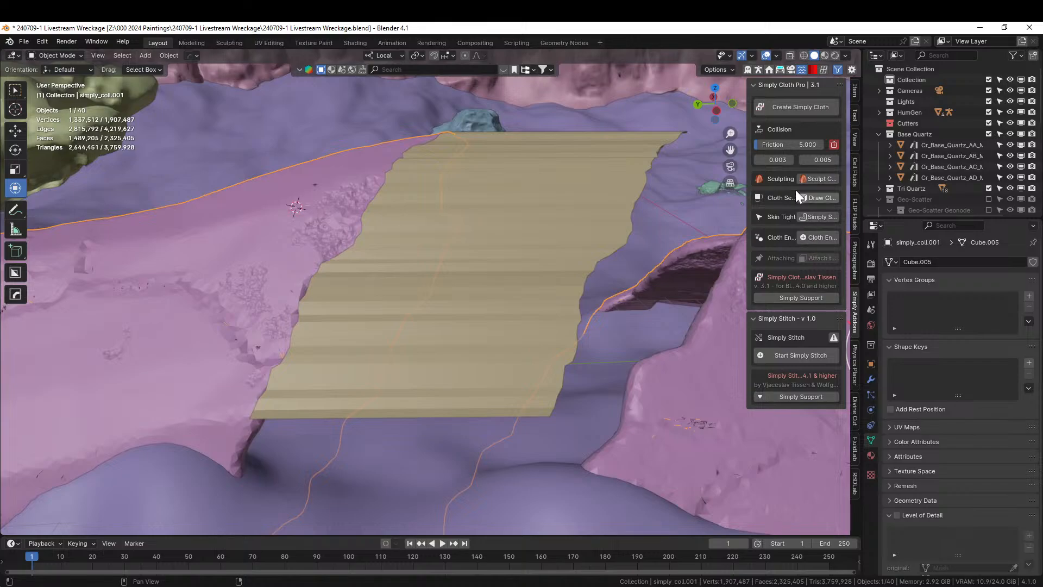
# Step: Enable self collision in the R_Starship.001 cloth's collision settings and save the file
pyautogui.click(629, 188)
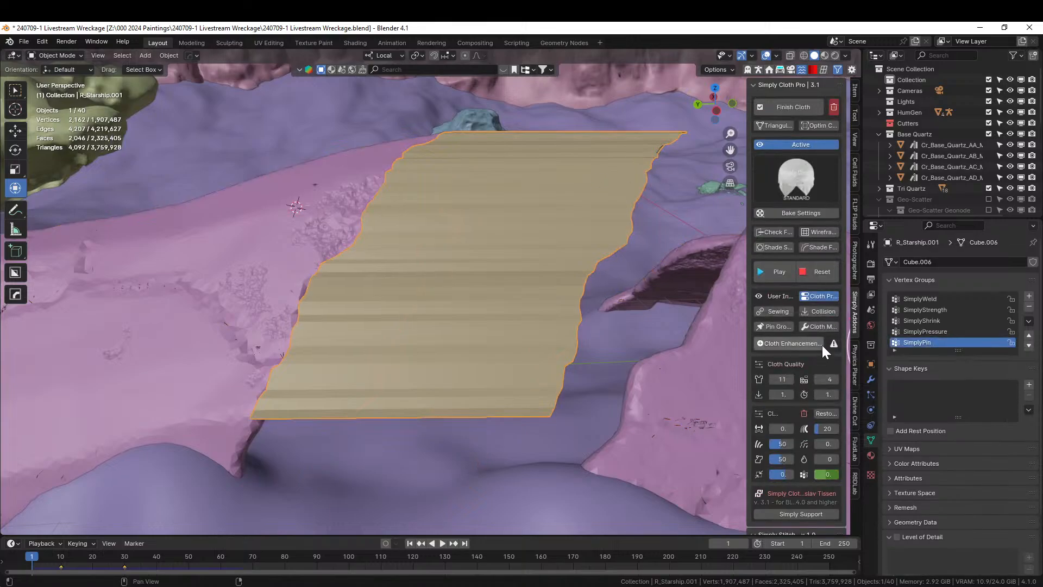
pyautogui.click(816, 310)
pyautogui.scroll(-3, 811, 422)
pyautogui.click(772, 443)
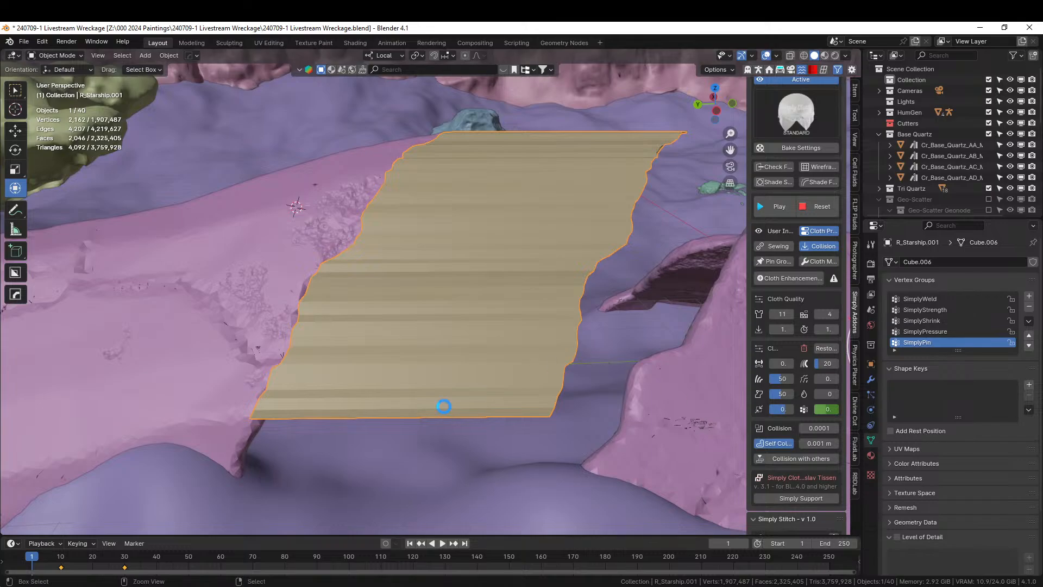
pyautogui.hotkey('ctrl', 's')
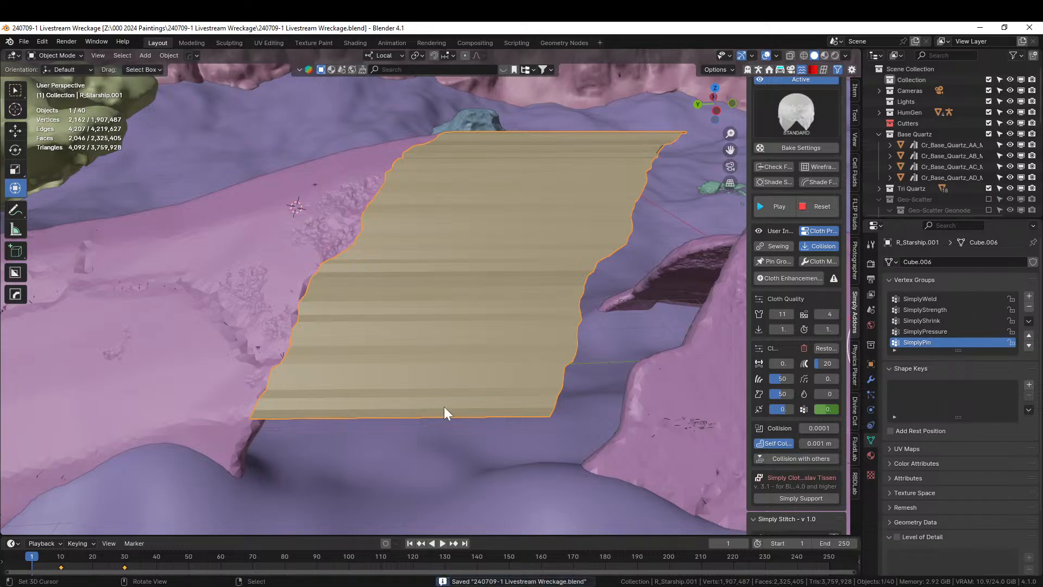
# Step: Try the Wool preset on the cloth sheet and save the file
pyautogui.scroll(-3, 444, 408)
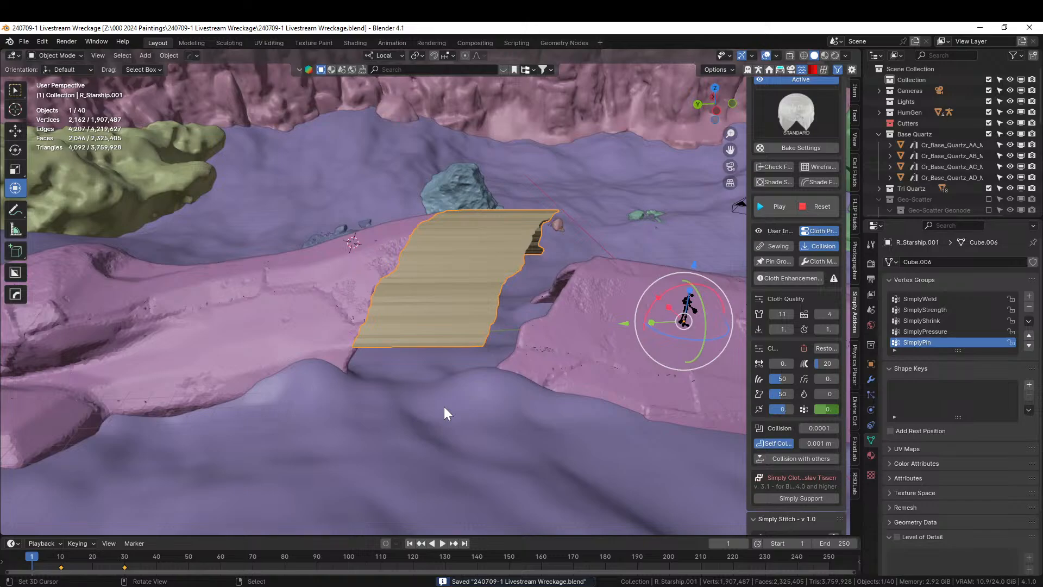
pyautogui.click(785, 119)
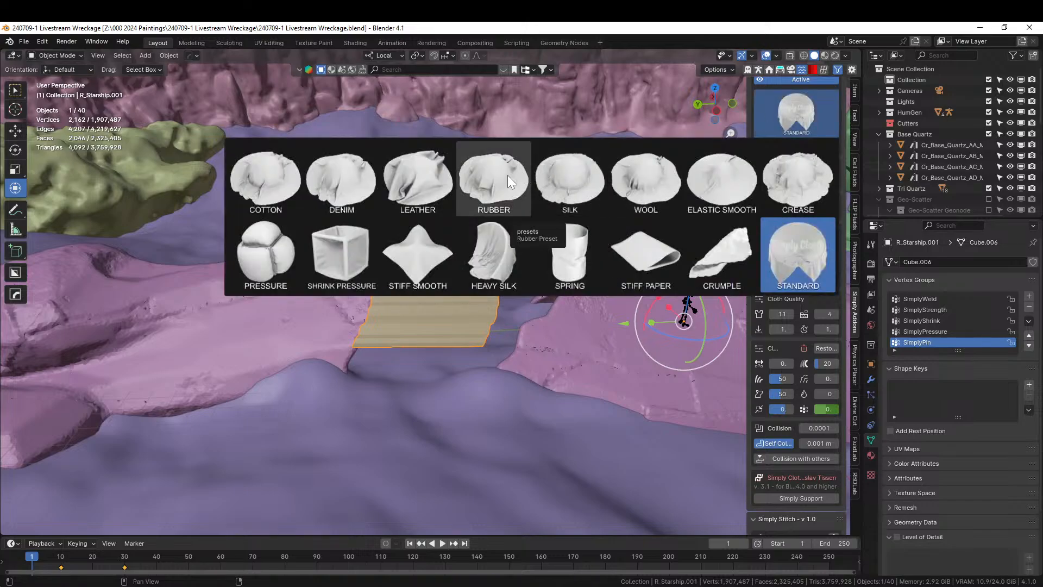
pyautogui.click(640, 174)
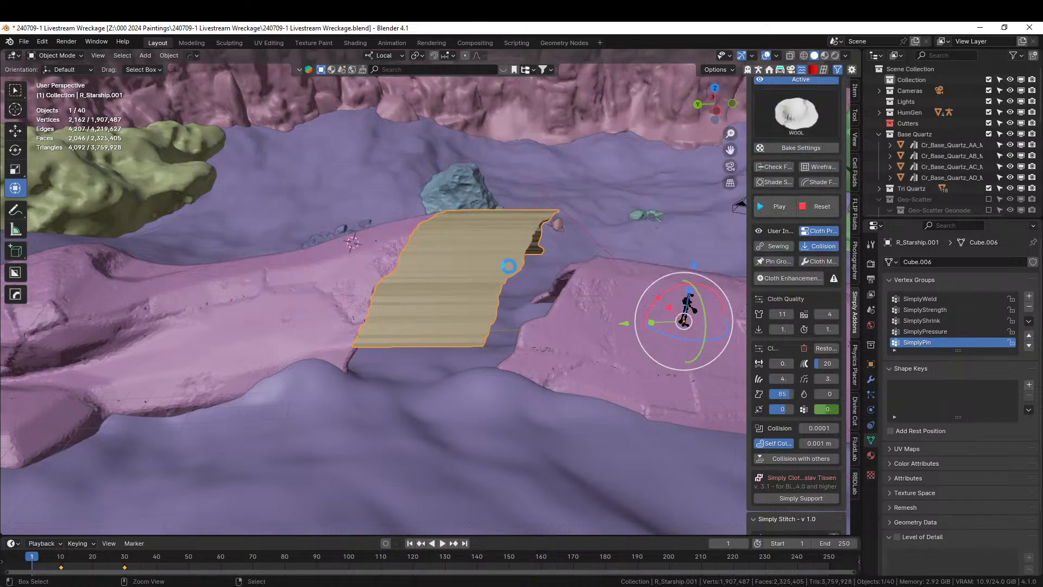
pyautogui.hotkey('ctrl', 's')
# Step: Run the cloth simulation with the Wool preset, inspect the folds from the opposite side, and go back to frame 1
pyautogui.click(777, 206)
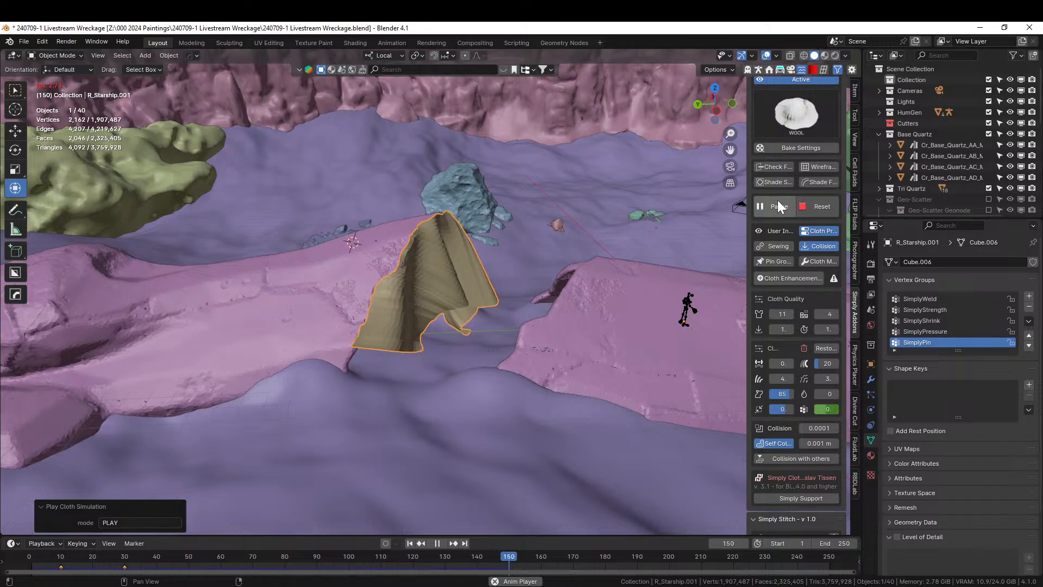
pyautogui.click(439, 545)
pyautogui.moveTo(542, 412); pyautogui.dragTo(393, 433, button='middle')
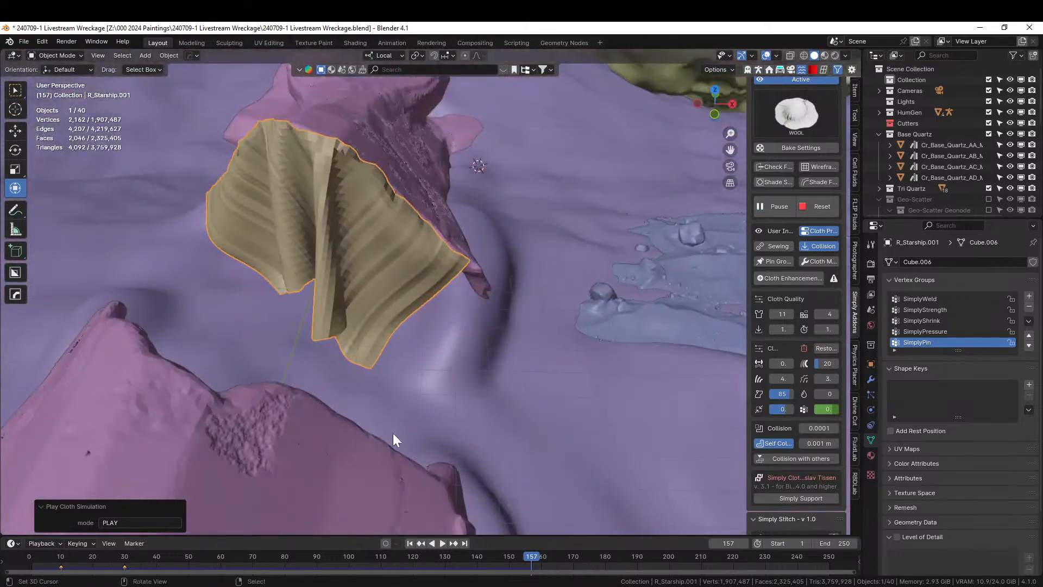
pyautogui.click(409, 542)
# Step: Try the Silk preset on the cloth sheet, settle on Heavy Silk, and save the file
pyautogui.click(791, 113)
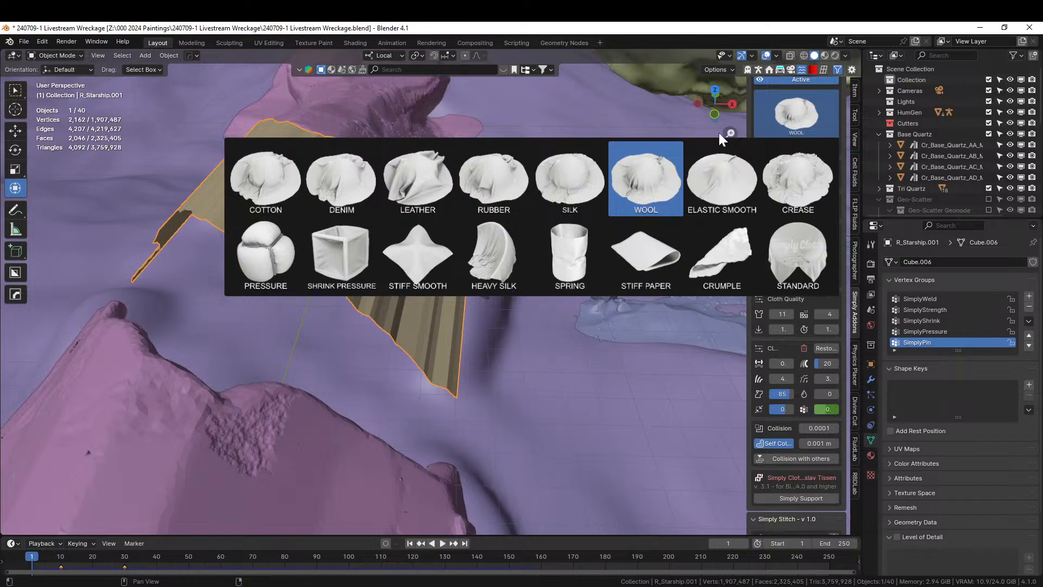
pyautogui.click(562, 180)
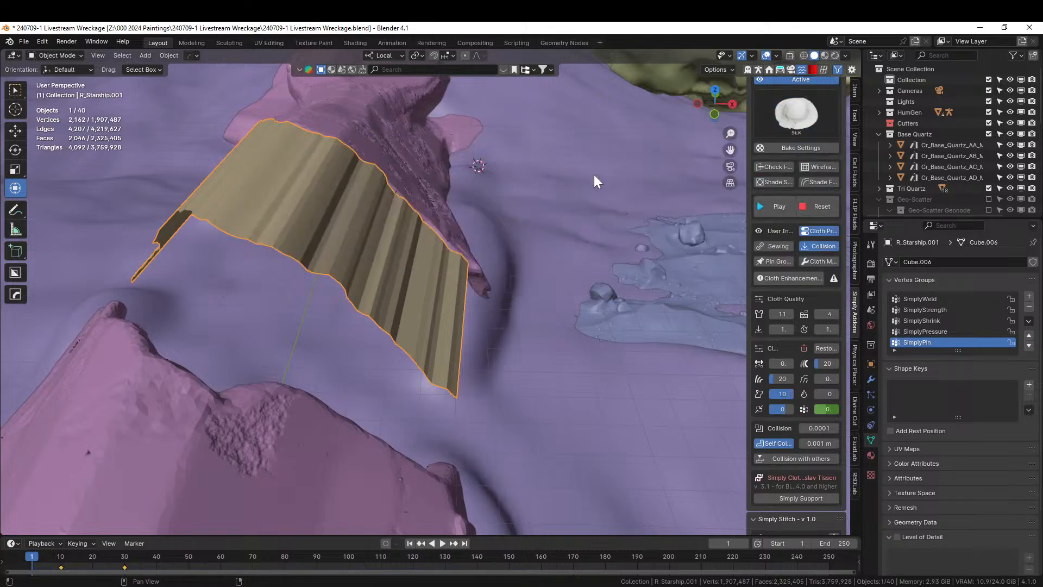
pyautogui.click(793, 120)
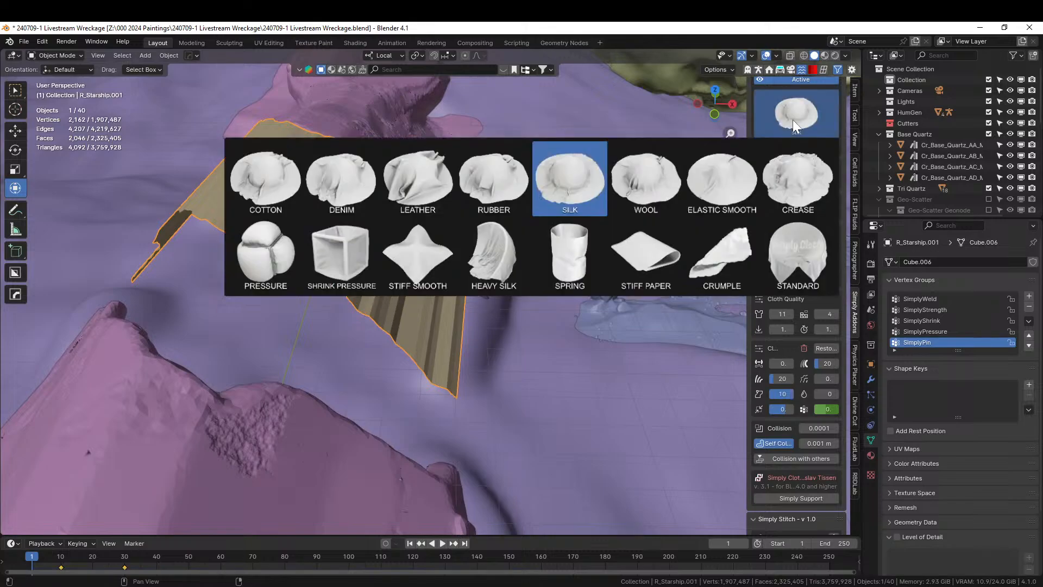
pyautogui.click(507, 256)
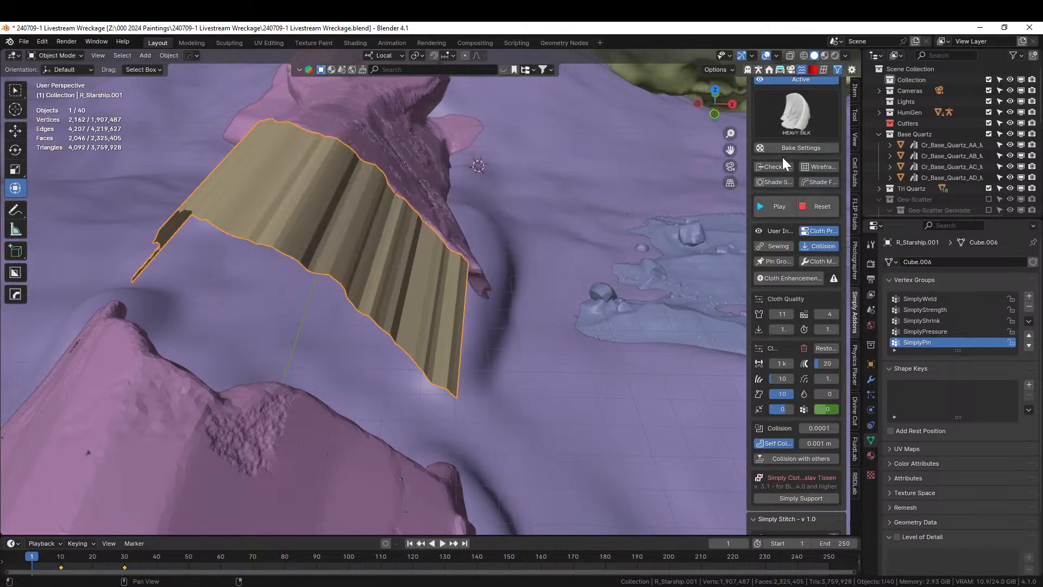
pyautogui.moveTo(478, 234); pyautogui.dragTo(402, 315, button='middle')
pyautogui.hotkey('ctrl', 's')
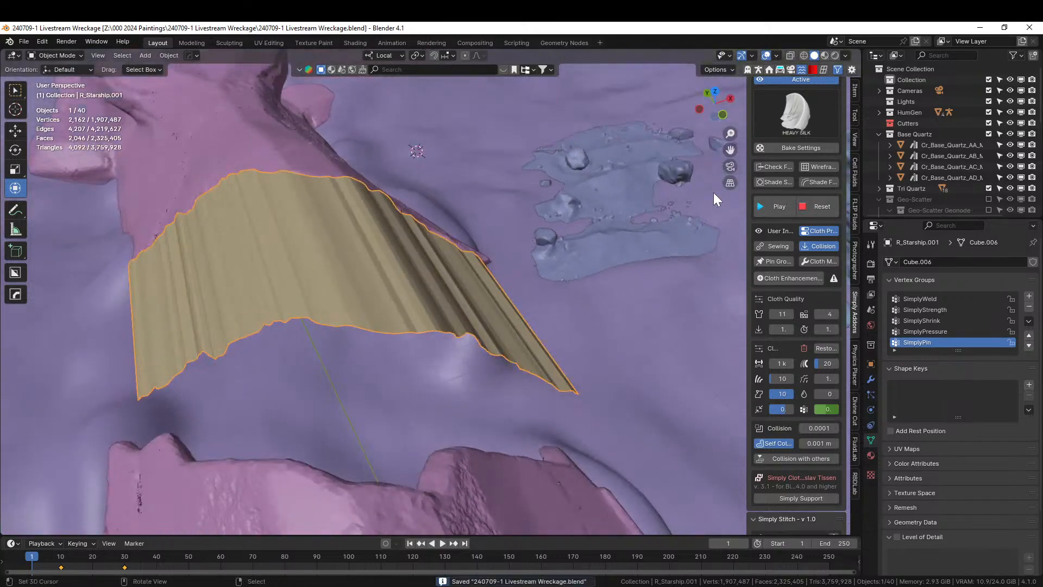
# Step: Run the Heavy Silk cloth simulation, checking the folds from the side, and pause it at frame 231
pyautogui.click(778, 207)
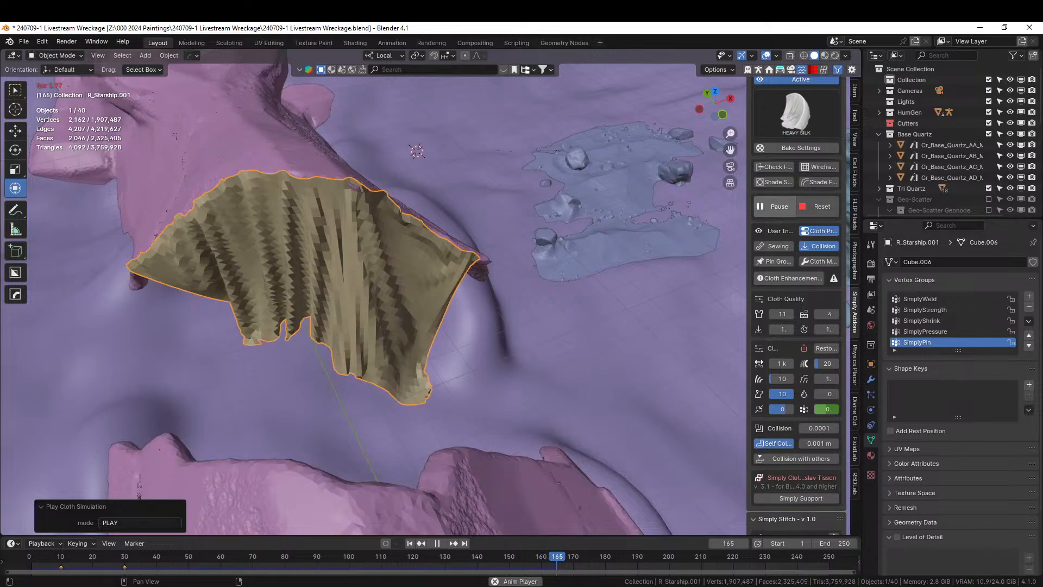
pyautogui.moveTo(406, 320); pyautogui.dragTo(483, 307, button='middle')
pyautogui.click(779, 207)
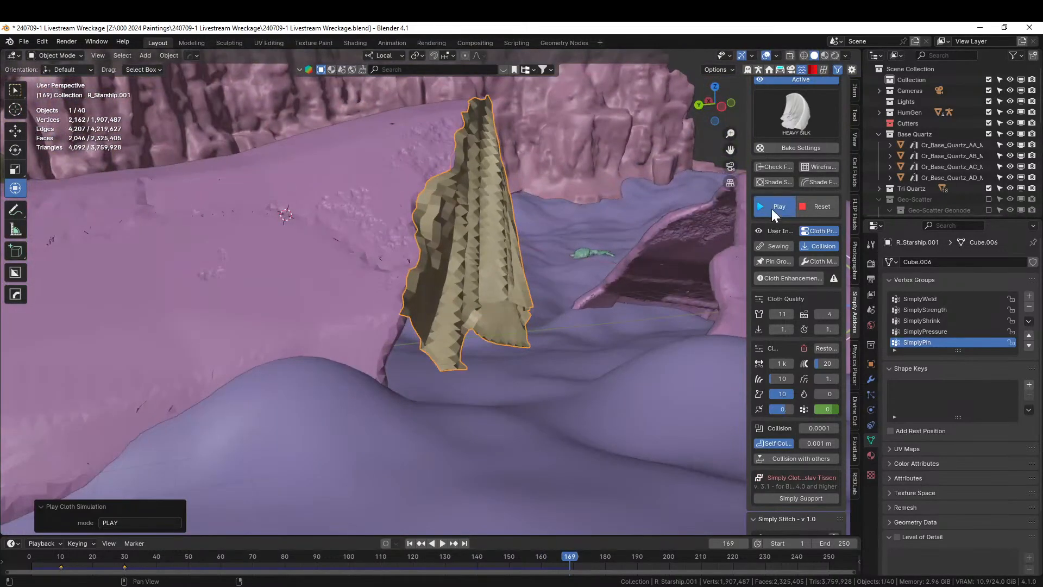
pyautogui.click(773, 208)
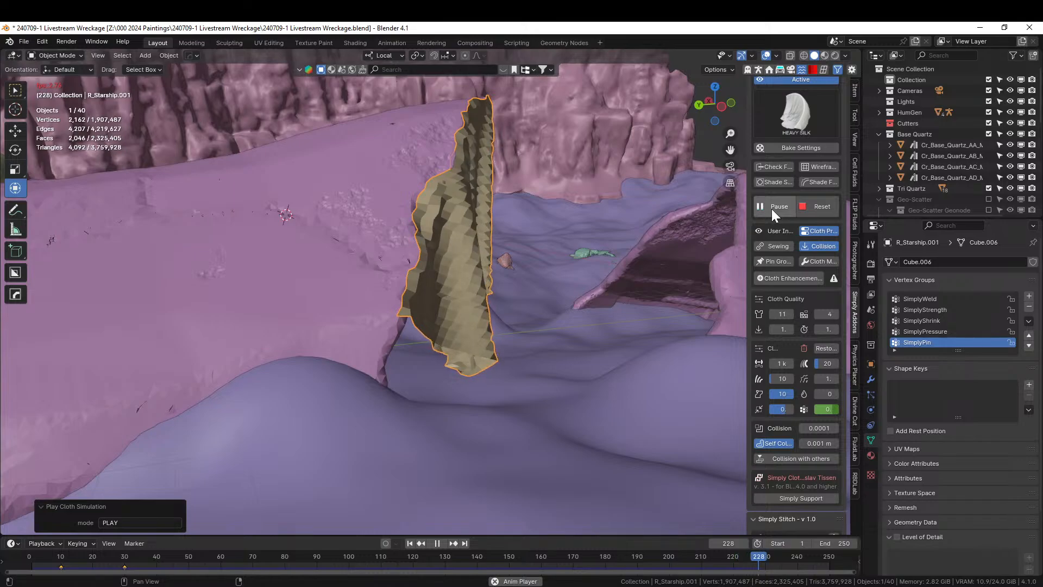
pyautogui.click(772, 208)
pyautogui.moveTo(679, 261); pyautogui.dragTo(458, 286, button='middle')
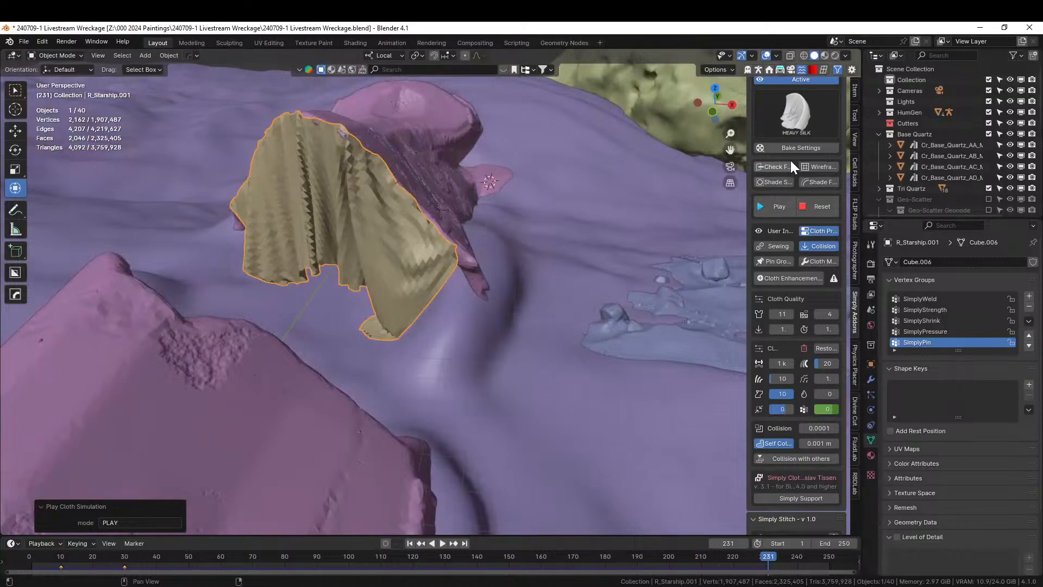
# Step: Finish and apply the cloth simulation with both the Subdivision and Solidify modifiers applied
pyautogui.scroll(3, 797, 163)
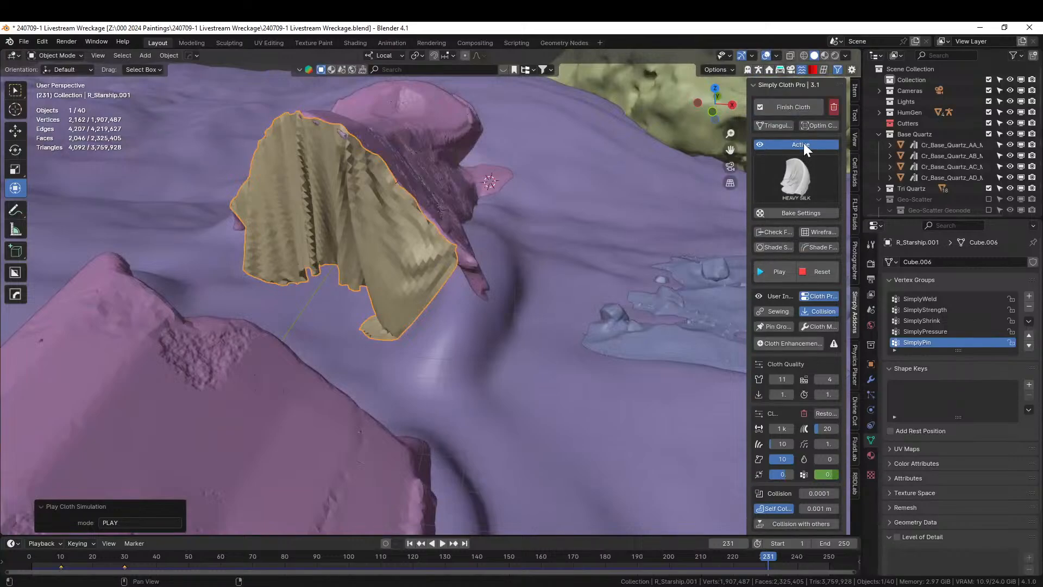
pyautogui.click(793, 108)
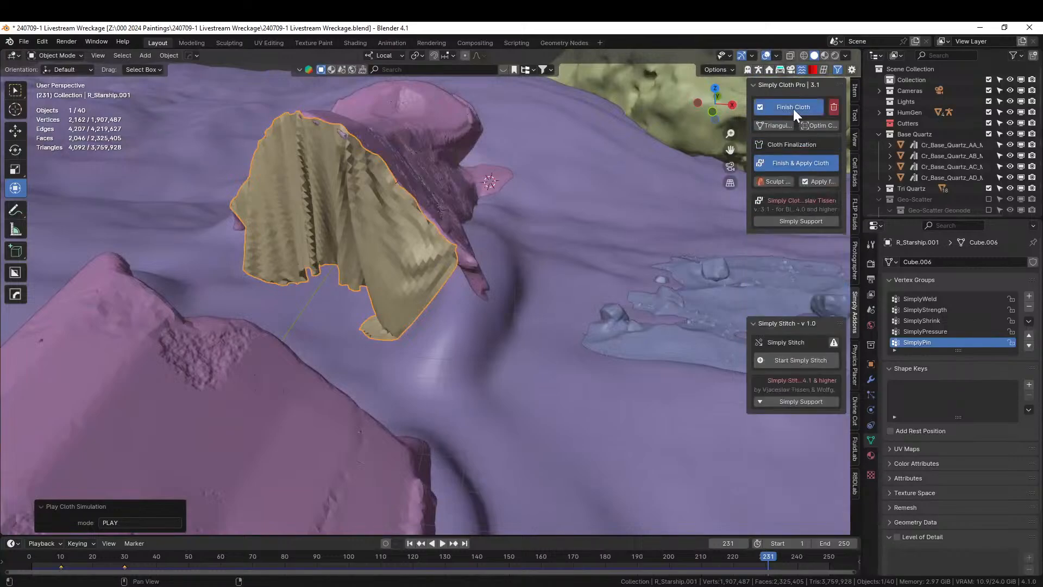
pyautogui.click(781, 162)
pyautogui.click(808, 174)
pyautogui.click(804, 160)
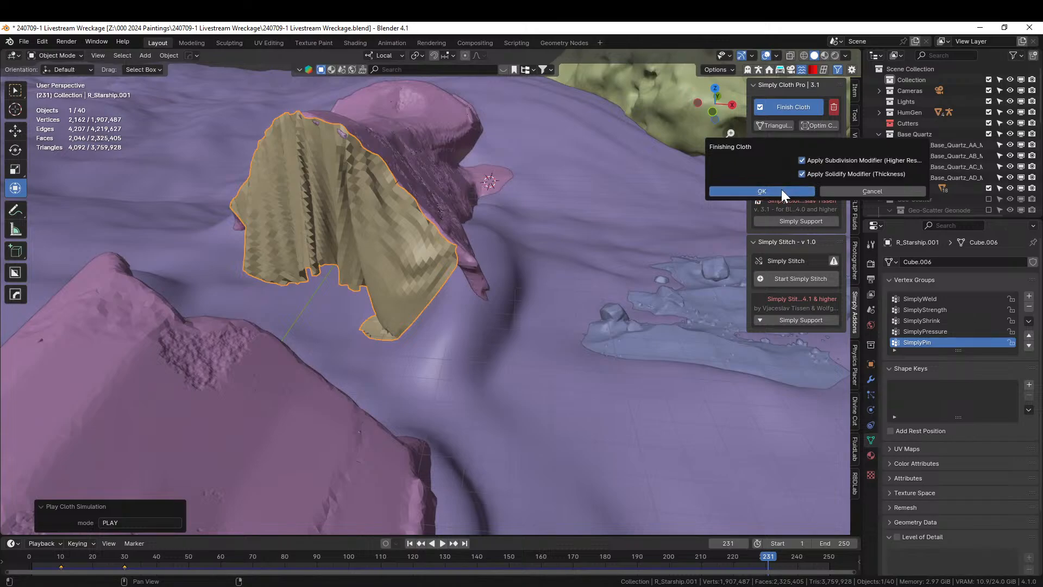
pyautogui.click(761, 191)
# Step: Add a Subdivision modifier to the draped sheet and set its viewport level to 2
pyautogui.moveTo(519, 230); pyautogui.dragTo(575, 249, button='middle')
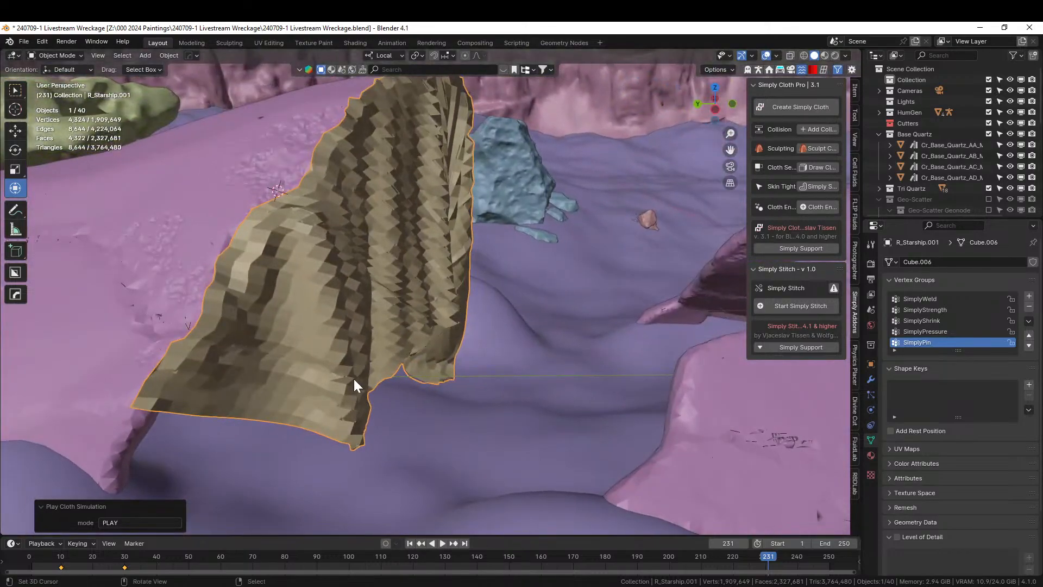
pyautogui.hotkey('ctrl', '1')
pyautogui.moveTo(353, 377); pyautogui.dragTo(346, 419, button='middle')
pyautogui.scroll(6, 327, 403)
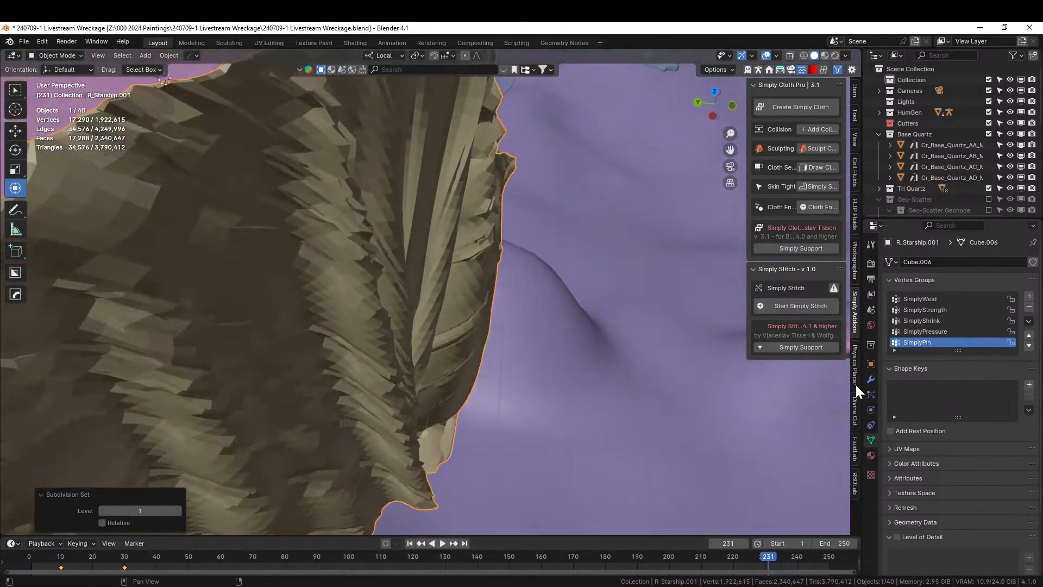
pyautogui.click(871, 379)
pyautogui.click(1019, 362)
pyautogui.scroll(-8, 510, 348)
pyautogui.scroll(2, 484, 341)
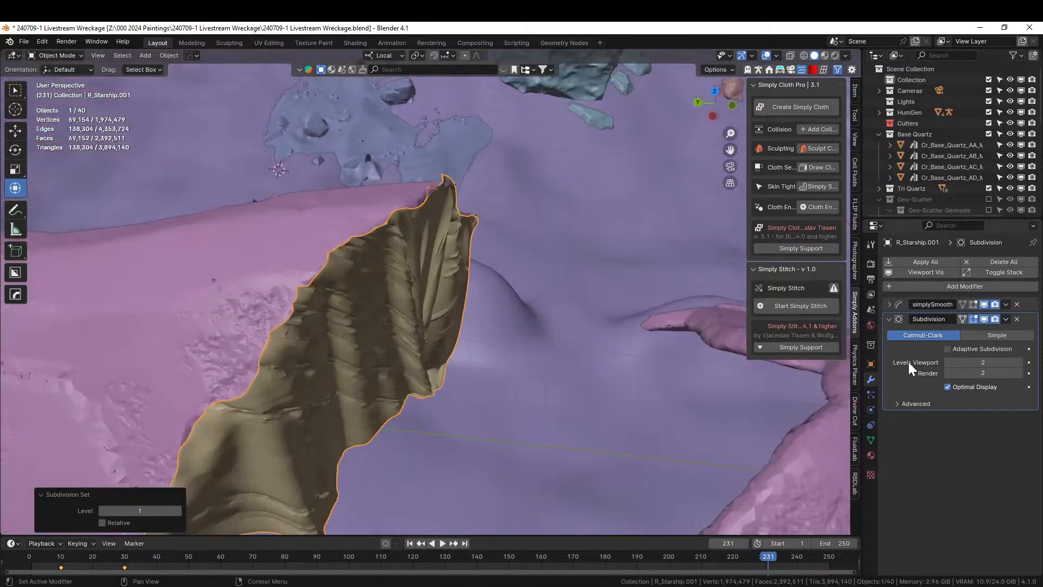
# Step: Set the simplySmooth modifier's Repeat to 4 and move the Subdivision modifier above it
pyautogui.click(889, 304)
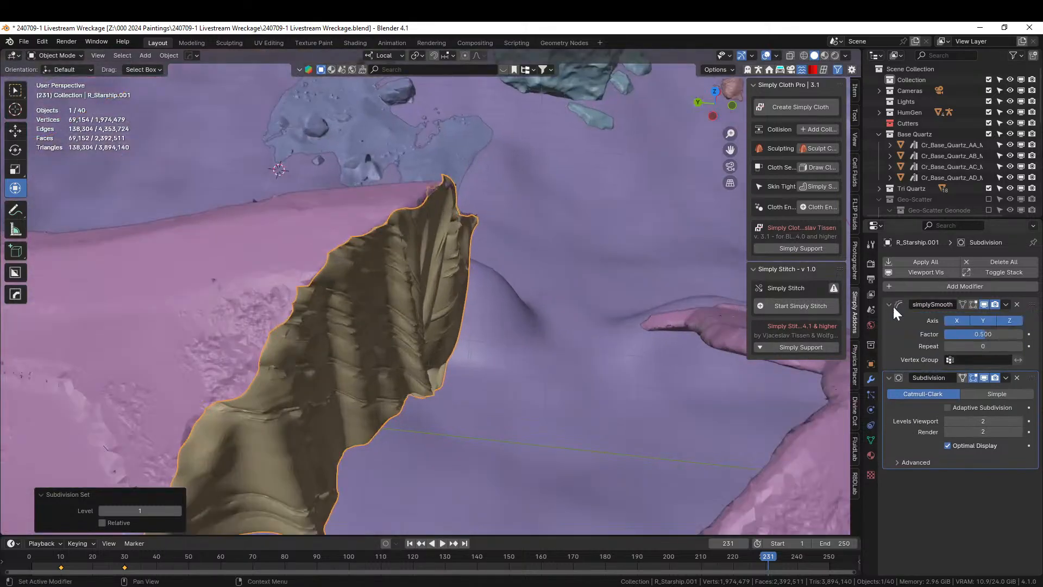
pyautogui.click(1019, 346)
pyautogui.click(1019, 345)
pyautogui.click(1020, 346)
pyautogui.click(1020, 346)
pyautogui.moveTo(1032, 378); pyautogui.dragTo(1036, 292)
# Step: Save the file and apply all modifiers on the draped cloth sheet
pyautogui.moveTo(476, 371); pyautogui.dragTo(503, 348, button='middle')
pyautogui.hotkey('ctrl', 's')
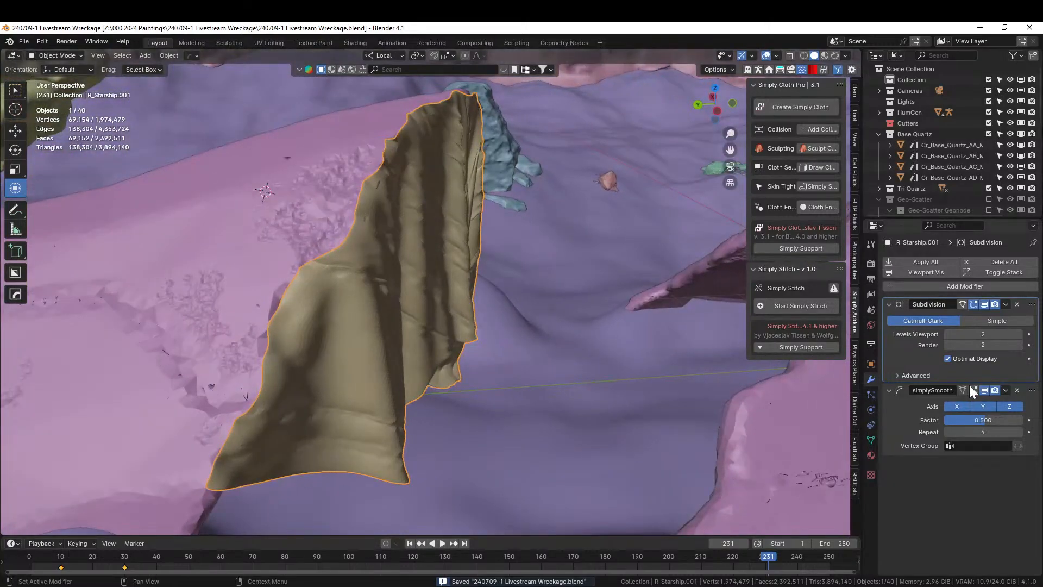
pyautogui.click(937, 261)
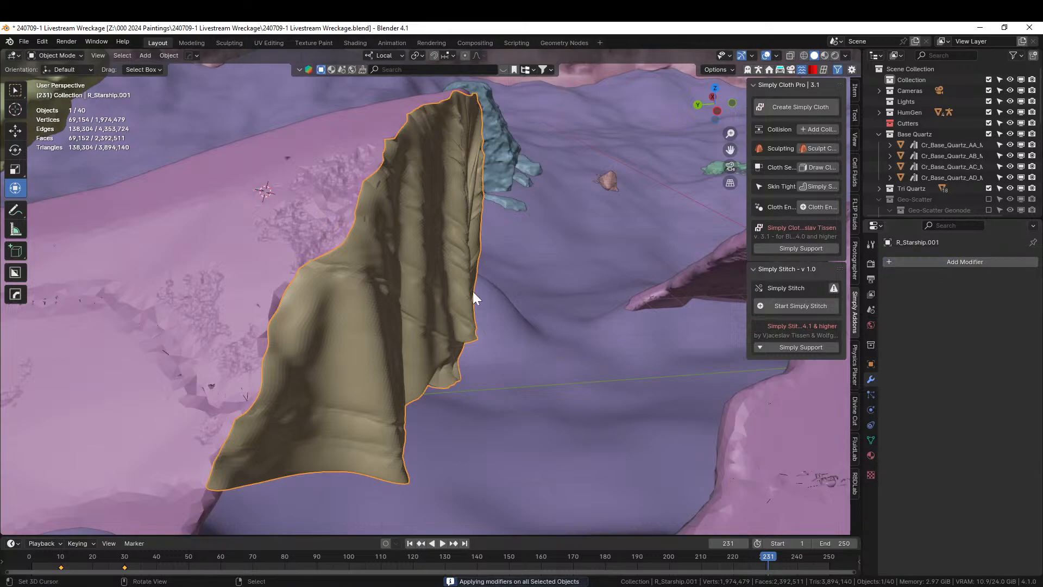
# Step: Examine the draped cloth against the hull in rendered shading from several angles, and return to solid shading
pyautogui.scroll(-4, 494, 288)
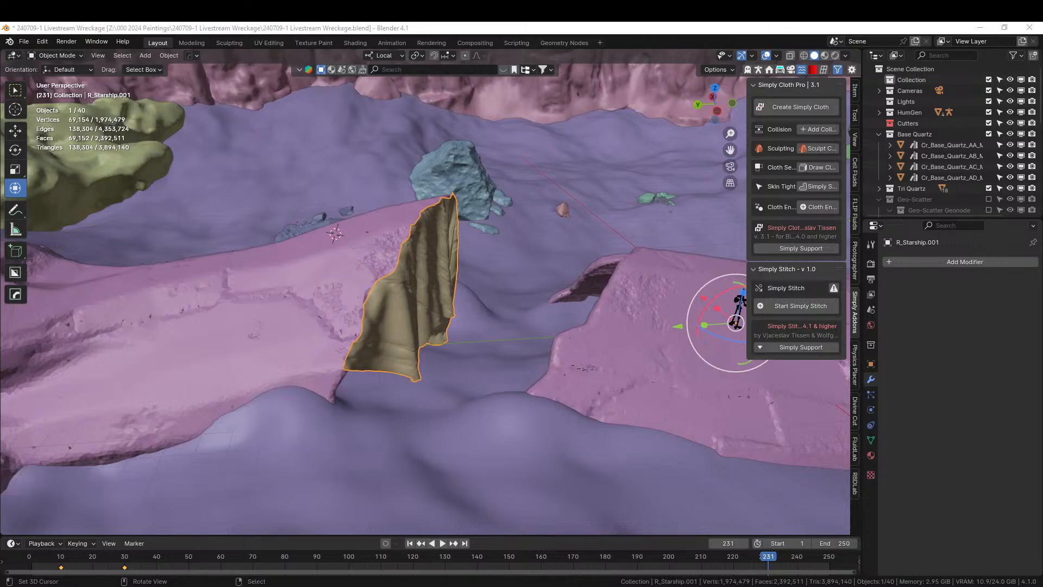
pyautogui.moveTo(352, 62); pyautogui.dragTo(415, 308)
pyautogui.press('z')
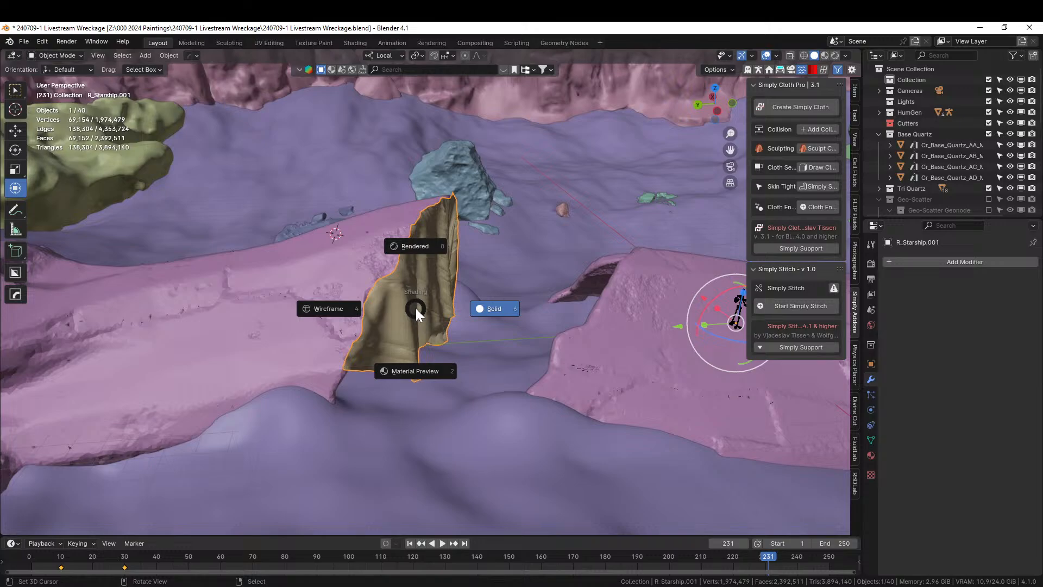
pyautogui.press('8')
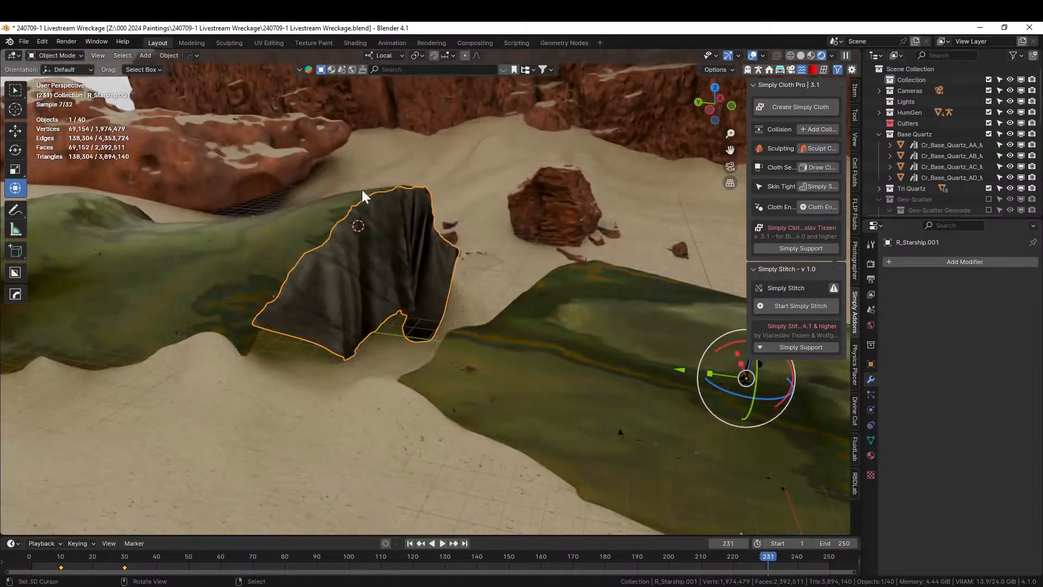
pyautogui.scroll(8, 362, 190)
pyautogui.scroll(-10, 412, 188)
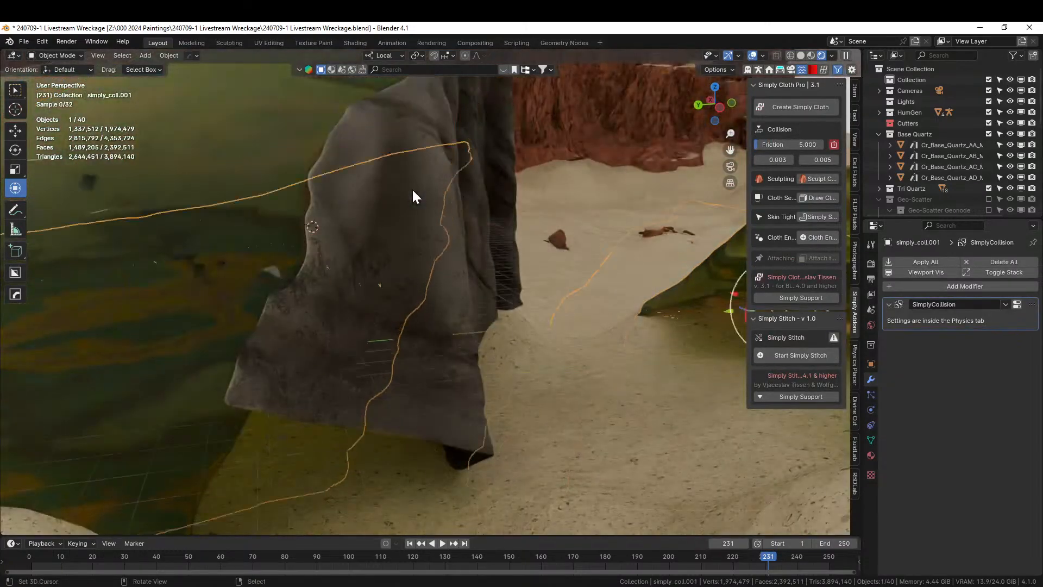
pyautogui.moveTo(442, 182); pyautogui.dragTo(372, 182, button='middle')
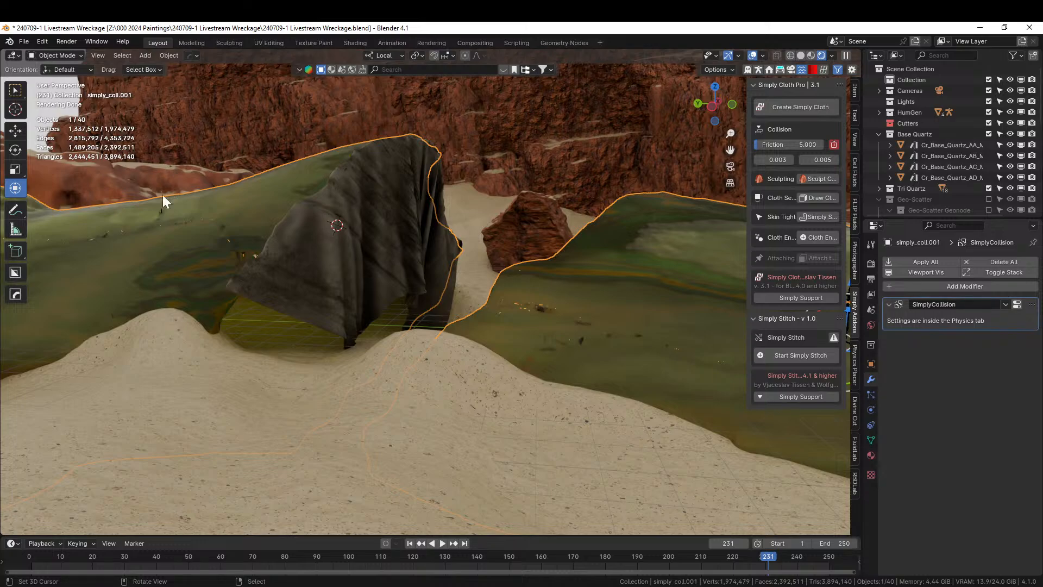
pyautogui.scroll(3, 373, 315)
pyautogui.moveTo(373, 315); pyautogui.dragTo(396, 329, button='middle')
pyautogui.press('z')
pyautogui.press('6')
# Step: Enter Edit Mode on the draped cloth sheet and select the vertices of its SimplyPin vertex group
pyautogui.scroll(-4, 407, 346)
pyautogui.moveTo(409, 349); pyautogui.dragTo(460, 298, button='middle')
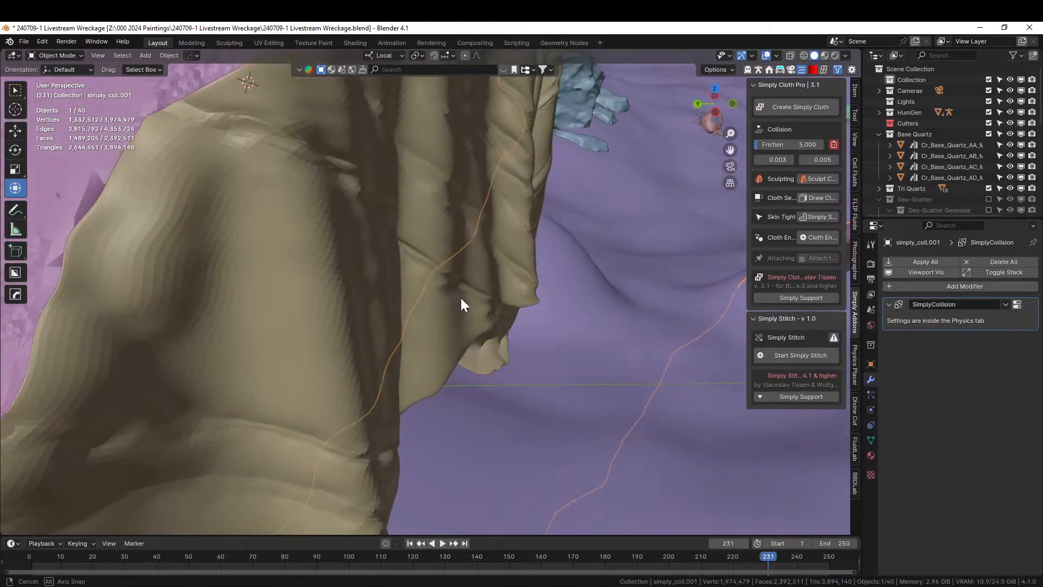
pyautogui.rightClick(181, 251)
pyautogui.press('Tab')
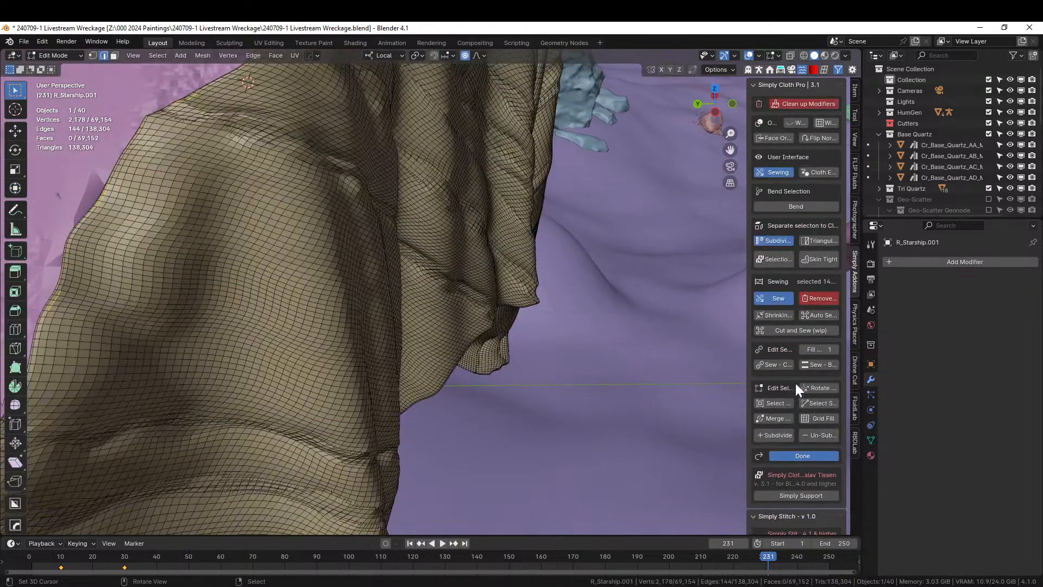
pyautogui.click(870, 439)
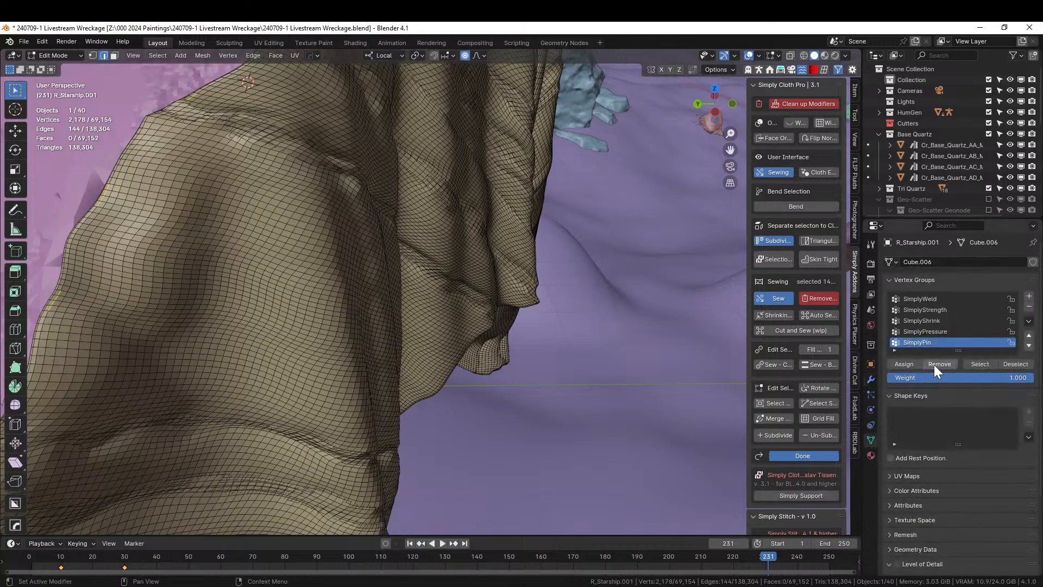
pyautogui.click(976, 363)
pyautogui.moveTo(404, 324); pyautogui.dragTo(521, 340, button='middle')
pyautogui.scroll(-5, 417, 331)
pyautogui.scroll(5, 375, 349)
pyautogui.scroll(-2, 374, 349)
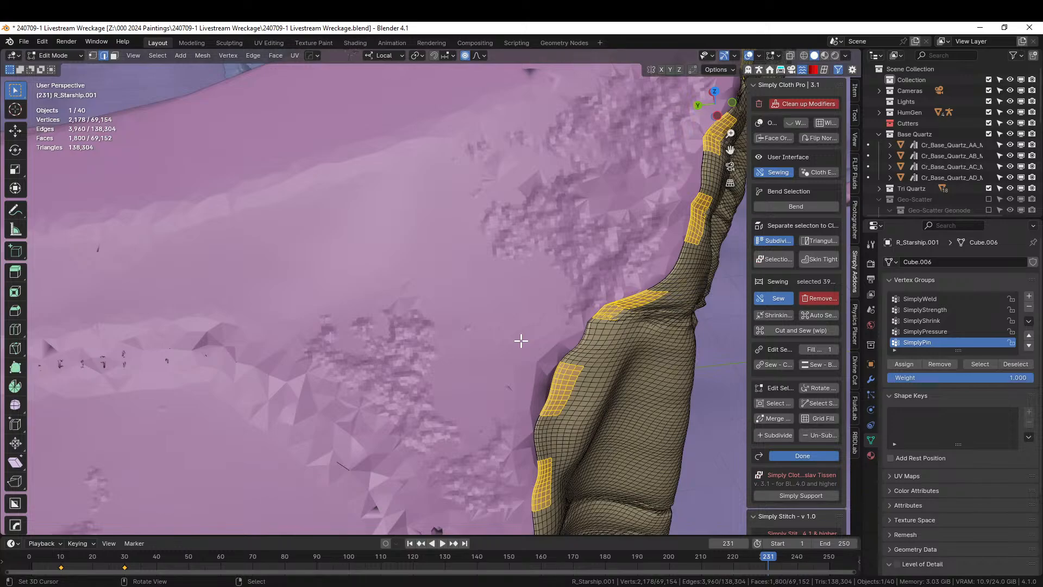
pyautogui.moveTo(402, 342); pyautogui.dragTo(321, 368, button='middle')
# Step: Duplicate the selected pin patches in place, separate them into their own object, and select it in Object Mode
pyautogui.hotkey('shift', 'd')
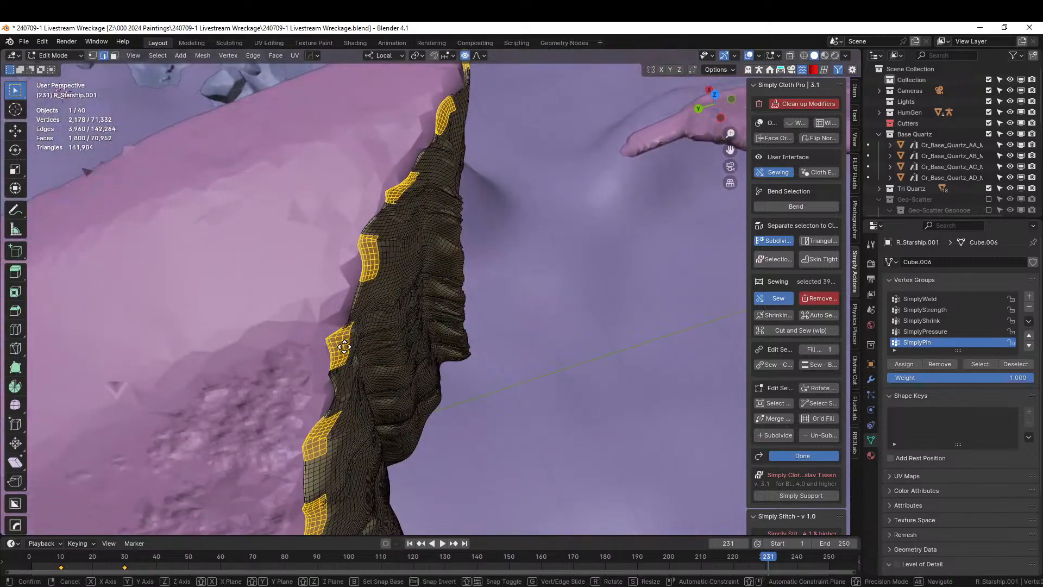
pyautogui.press('Escape')
pyautogui.press('p')
pyautogui.click(345, 350)
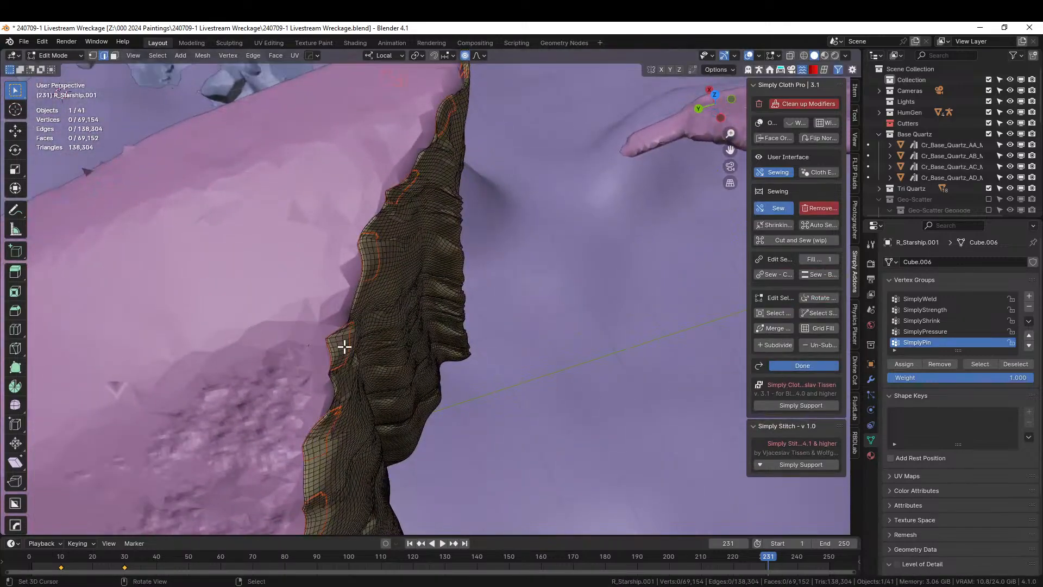
pyautogui.press('Tab')
pyautogui.click(345, 347)
# Step: Add a Solidify modifier with a thickness of -0.008 m to the separated patches and open its modifier settings
pyautogui.press('q')
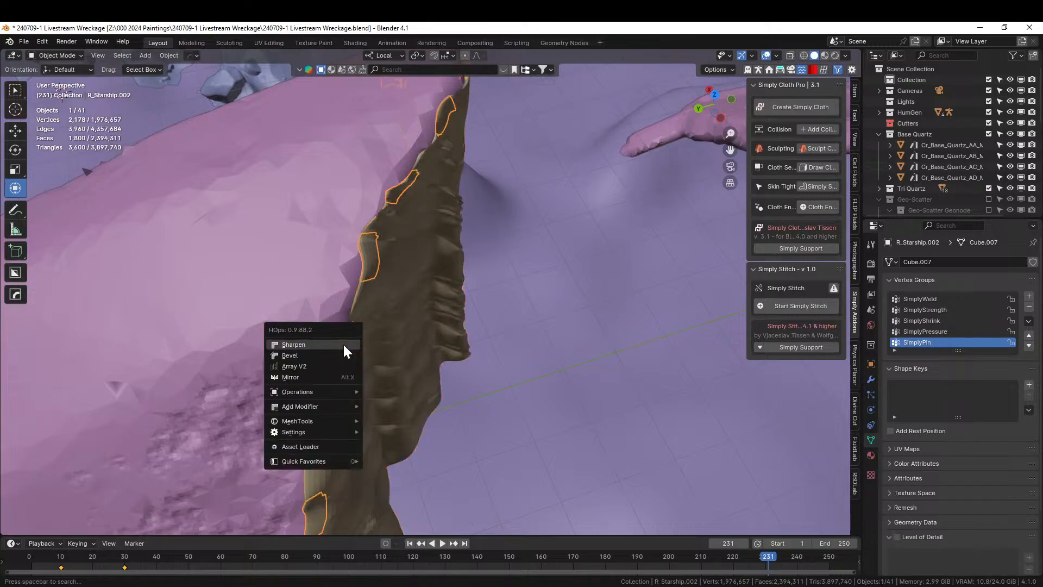
pyautogui.moveTo(334, 391)
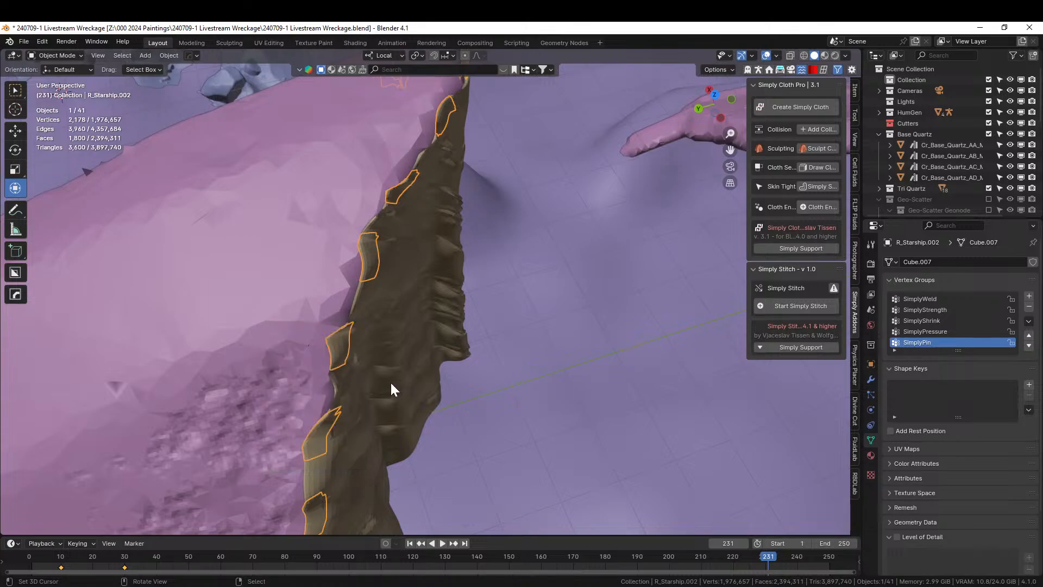
pyautogui.press('q')
pyautogui.moveTo(375, 445)
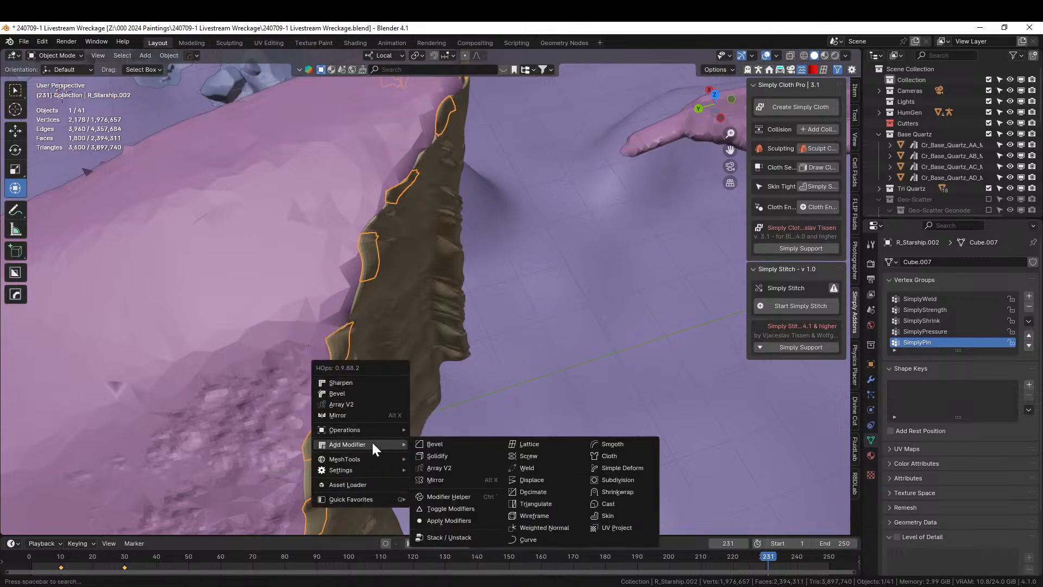
pyautogui.click(449, 455)
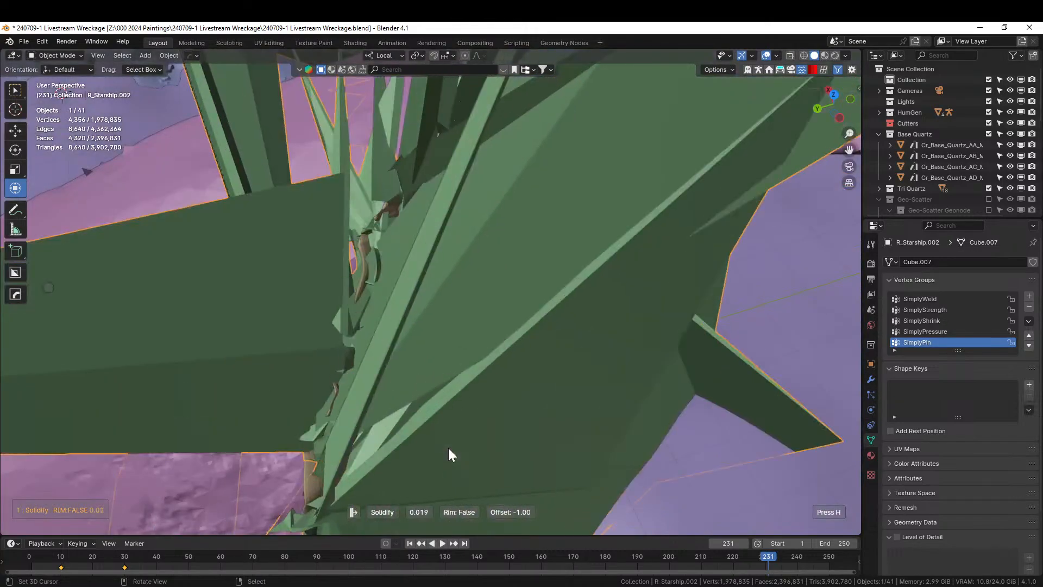
pyautogui.click(451, 448)
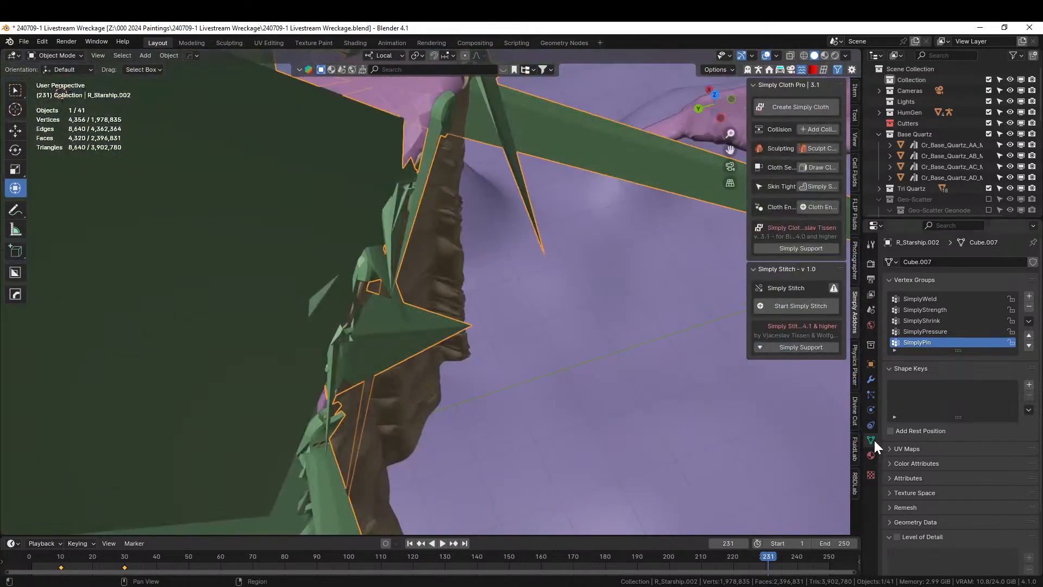
pyautogui.click(870, 380)
pyautogui.click(895, 300)
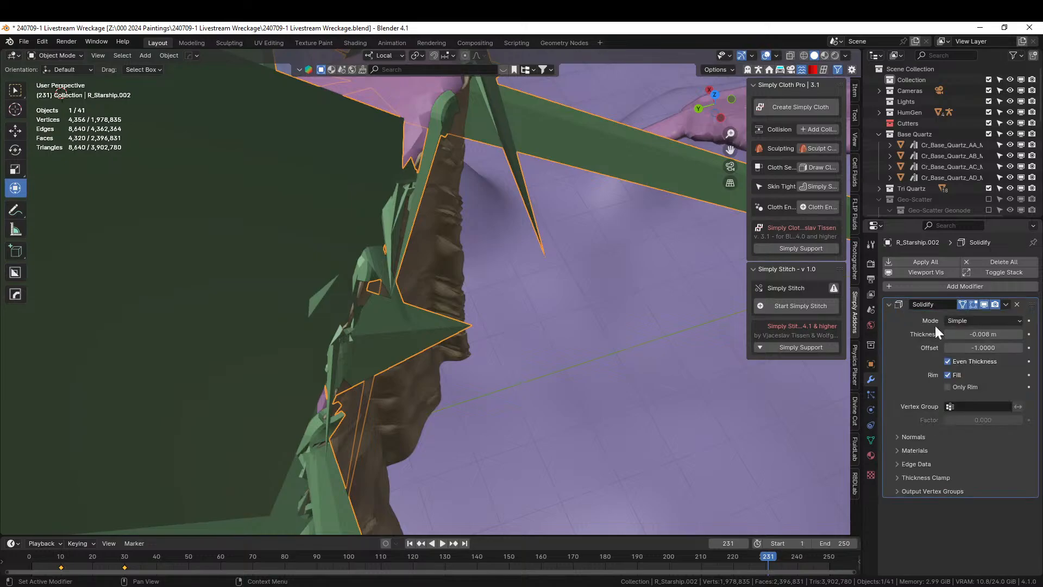
# Step: Turn off Even Thickness in the patches' Solidify modifier and set its offset to 0
pyautogui.click(947, 375)
pyautogui.click(948, 361)
pyautogui.moveTo(477, 330); pyautogui.dragTo(511, 323, button='middle')
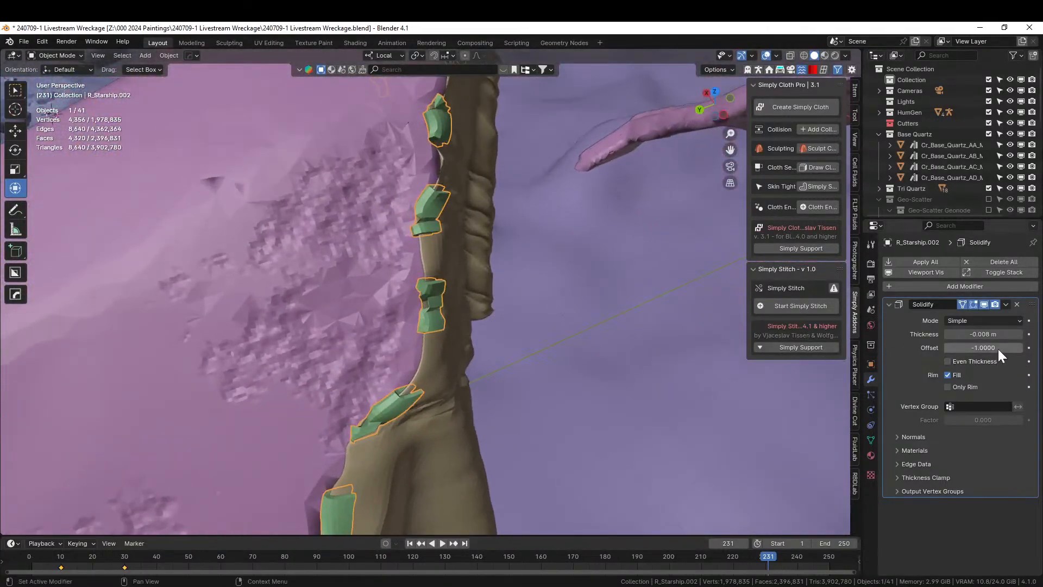
pyautogui.write('0')
pyautogui.press('Return')
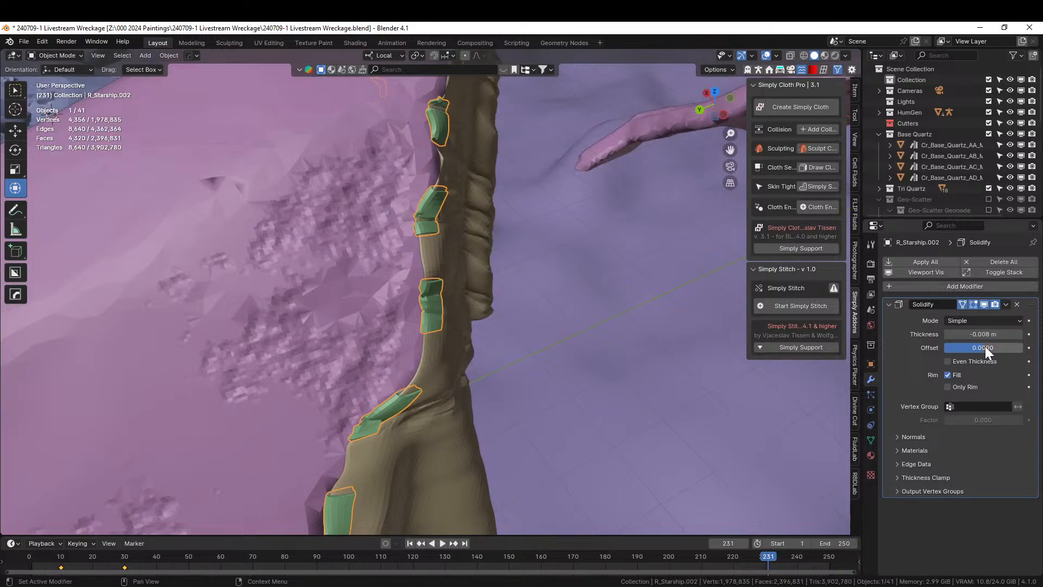
pyautogui.moveTo(439, 387); pyautogui.dragTo(432, 366, button='middle')
pyautogui.scroll(3, 432, 366)
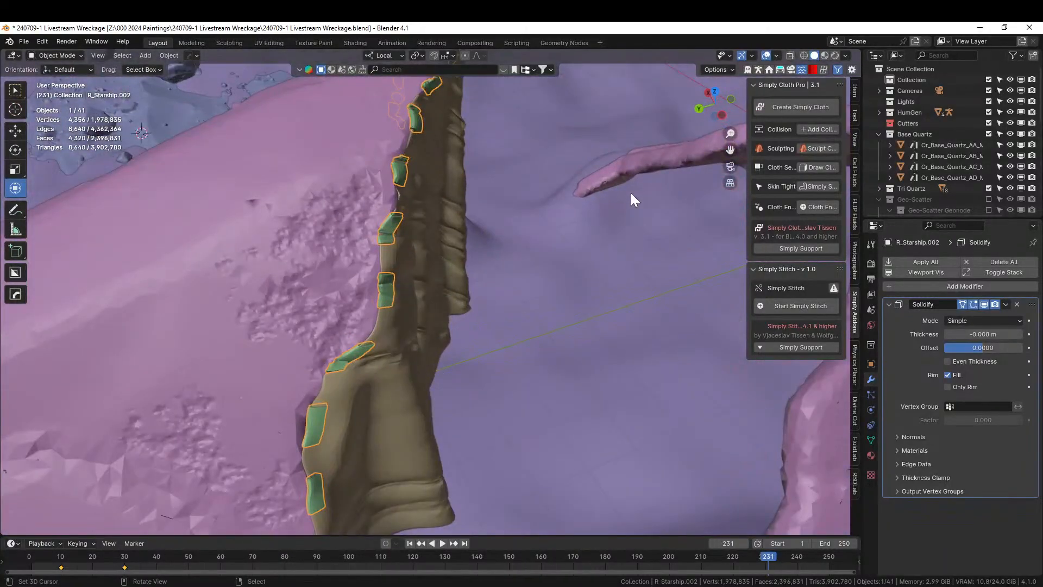
# Step: Set the Solidify thickness of the attachment patches to 0.005 m
pyautogui.scroll(5, 538, 226)
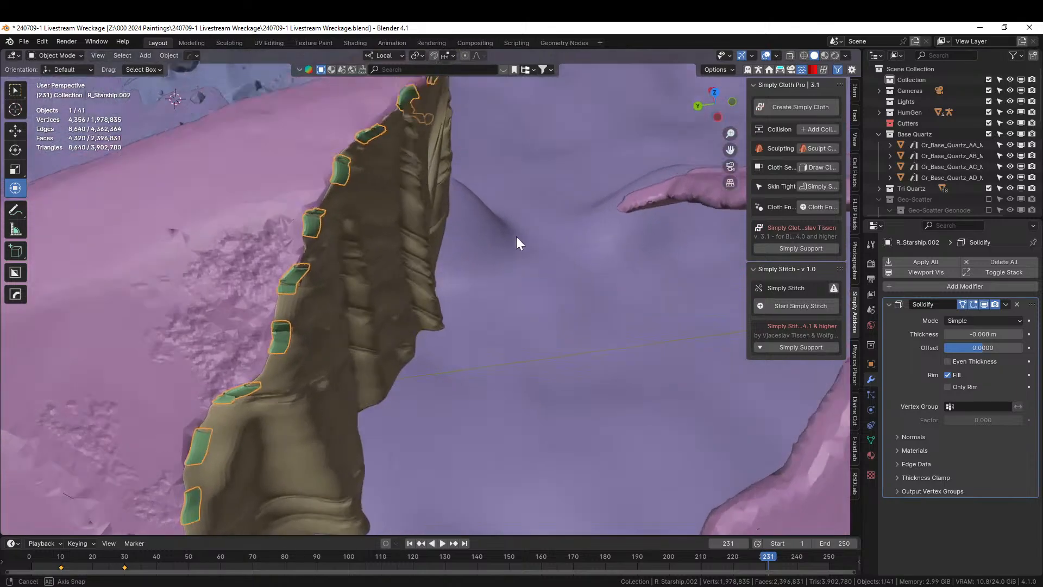
pyautogui.moveTo(513, 245); pyautogui.dragTo(536, 267, button='middle')
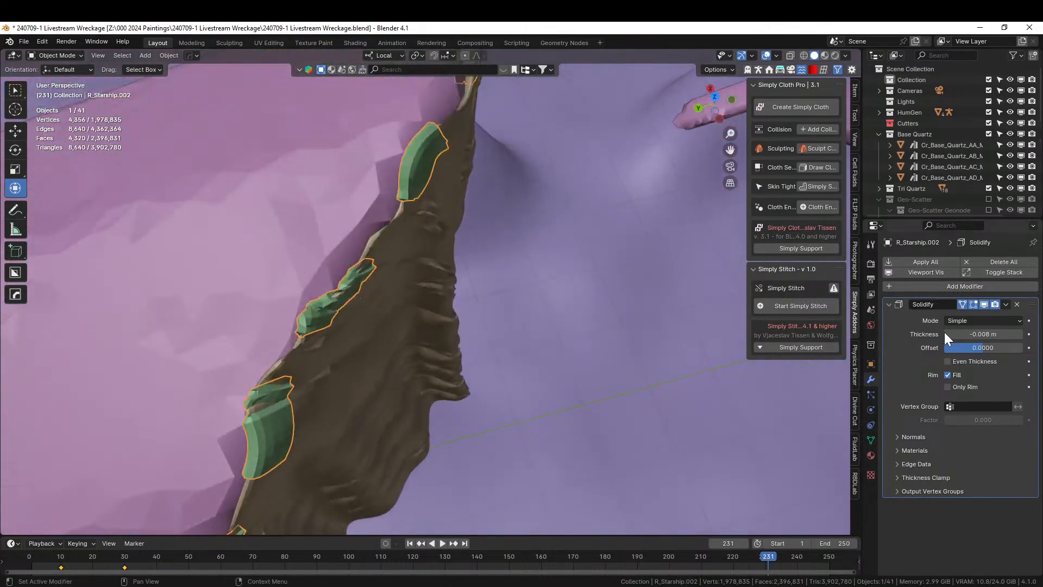
pyautogui.click(995, 332)
pyautogui.write('.005')
pyautogui.press('Return')
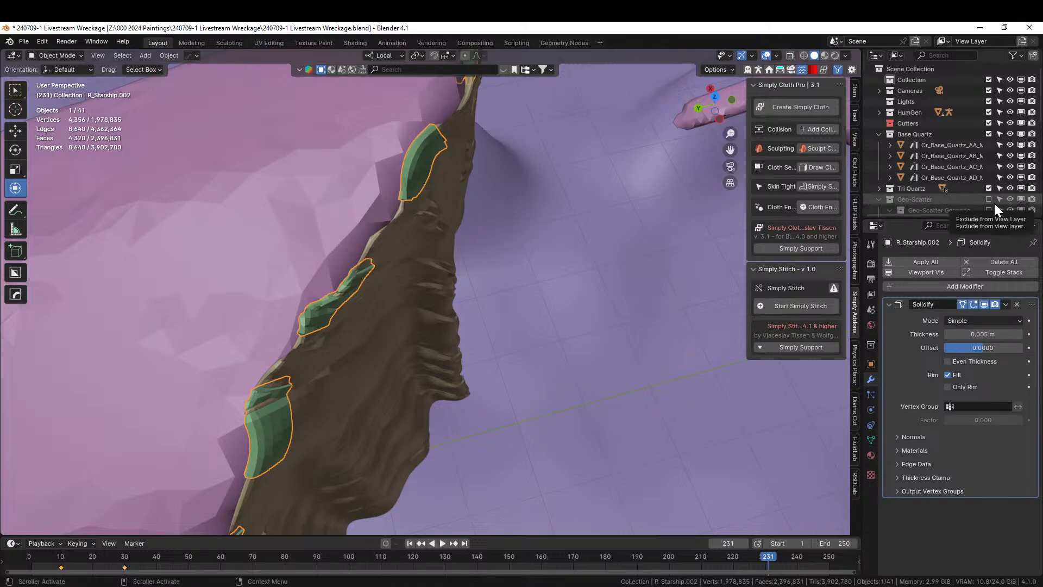
pyautogui.moveTo(553, 266); pyautogui.dragTo(621, 293, button='middle')
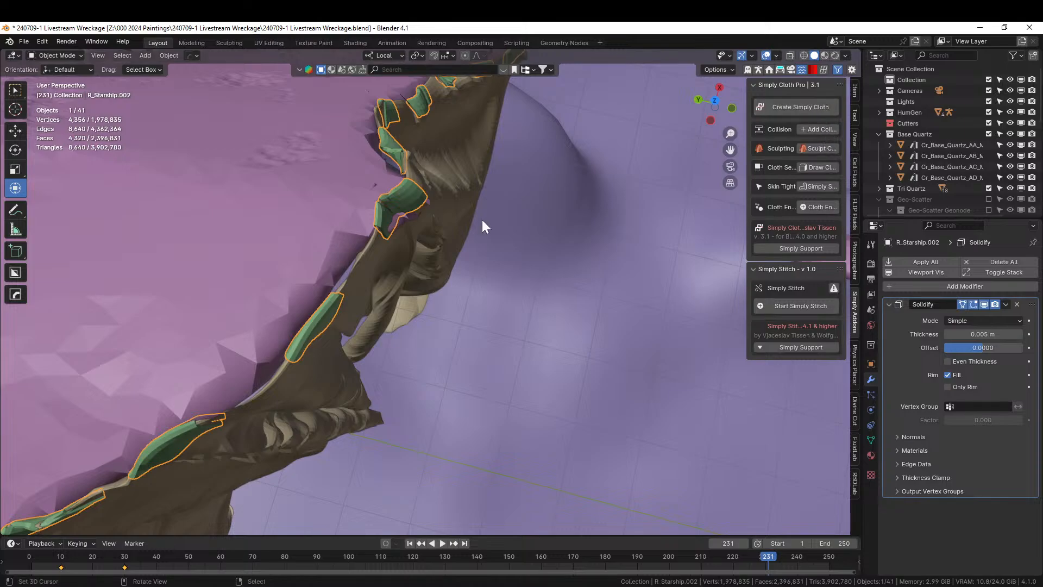
# Step: Check the patches and draped cloth in rendered shading, and save the file
pyautogui.press('z')
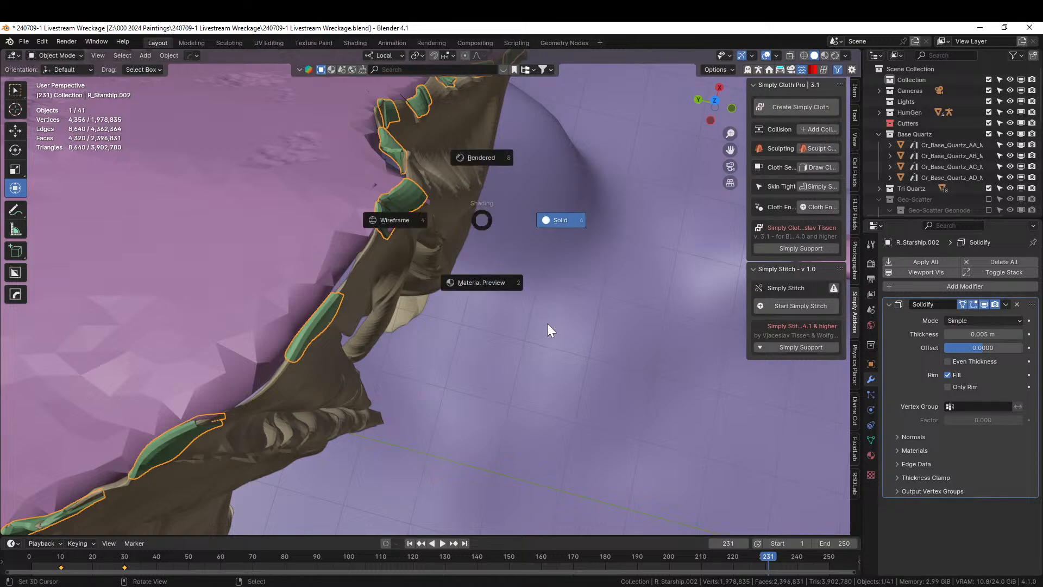
pyautogui.press('8')
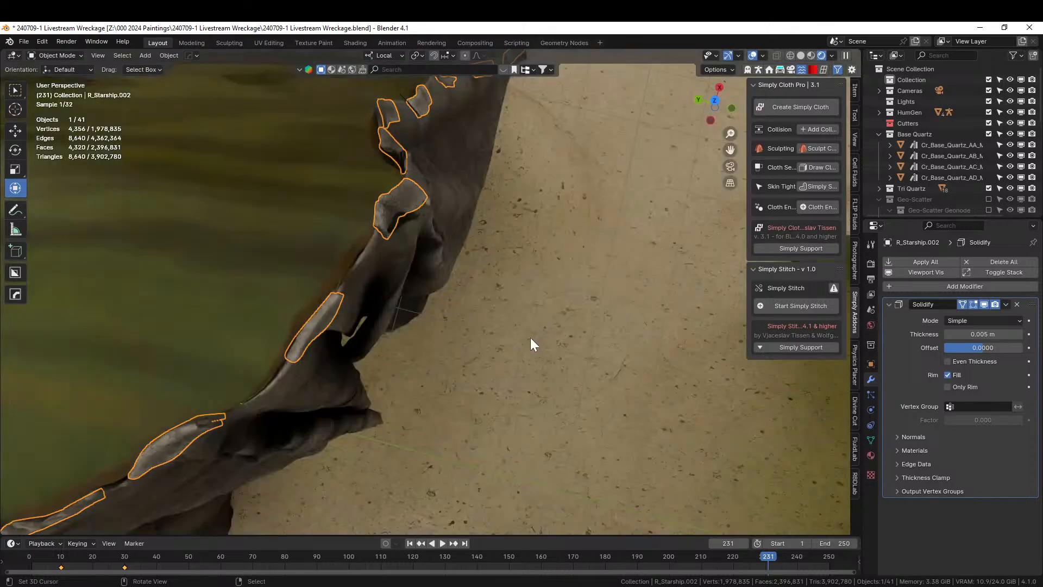
pyautogui.click(516, 359)
pyautogui.moveTo(516, 359); pyautogui.dragTo(462, 279, button='middle')
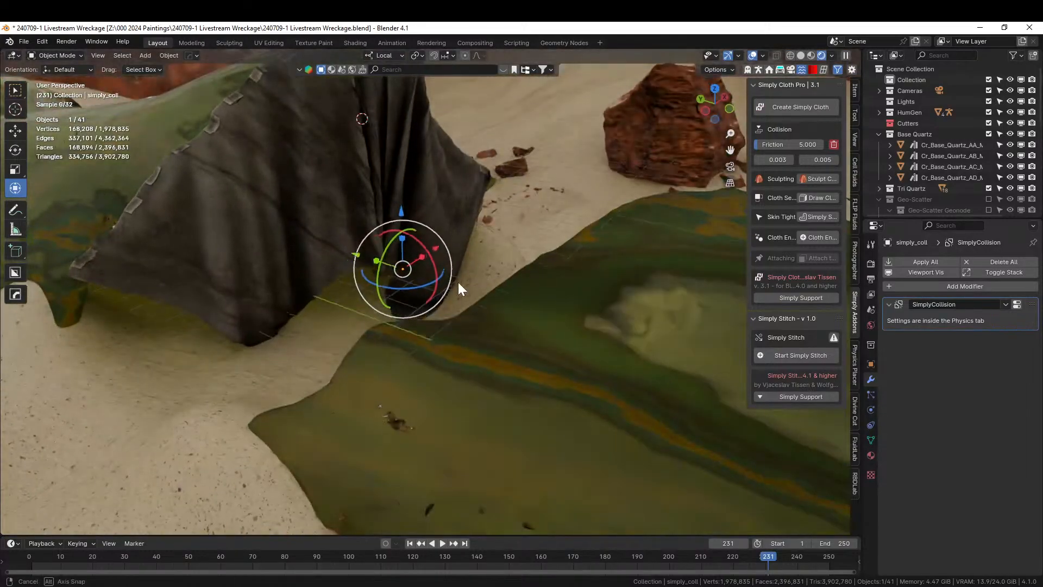
pyautogui.scroll(-4, 451, 285)
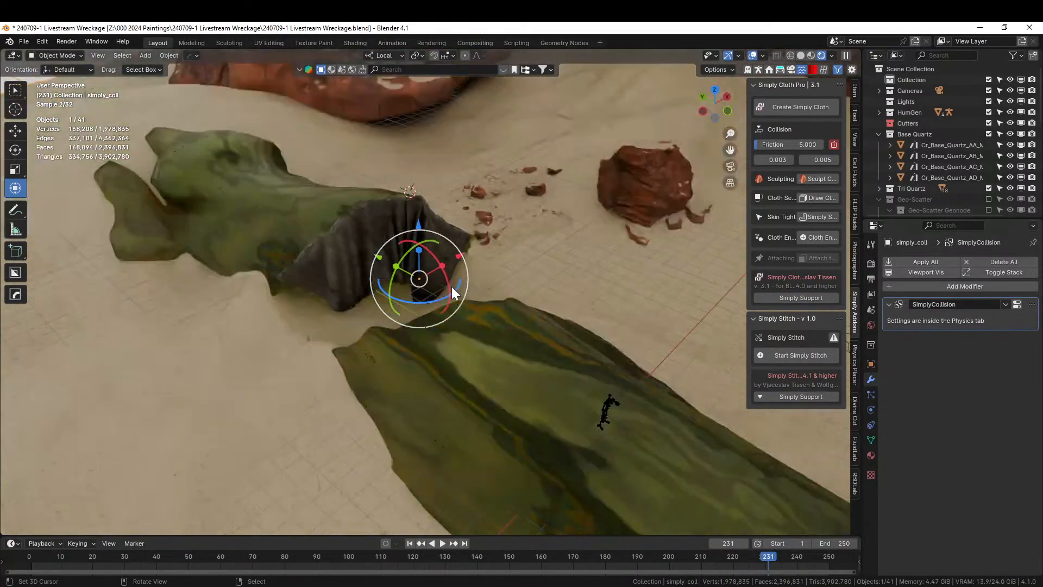
pyautogui.hotkey('ctrl', 's')
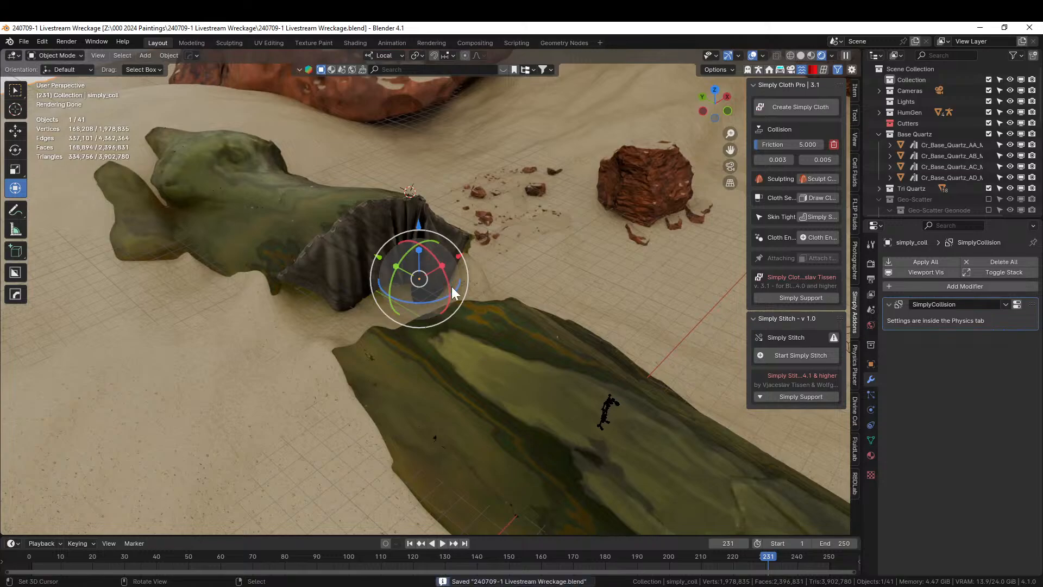
# Step: Include the Geo-Scatter collection in the view layer and place the Rocks_group_04_RED asset on the sand between the two hull sections
pyautogui.click(988, 199)
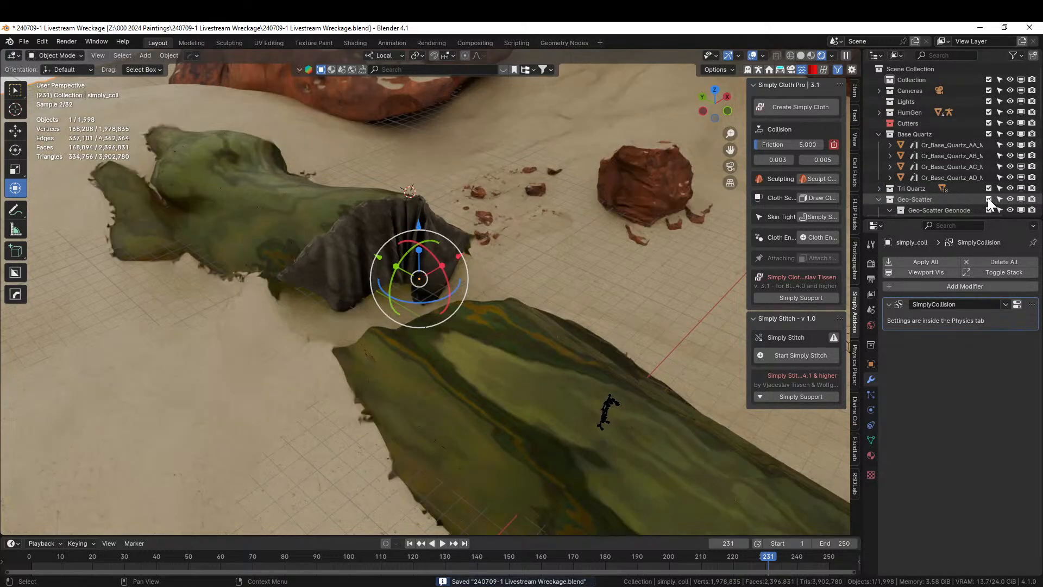
pyautogui.moveTo(788, 314); pyautogui.dragTo(727, 330, button='middle')
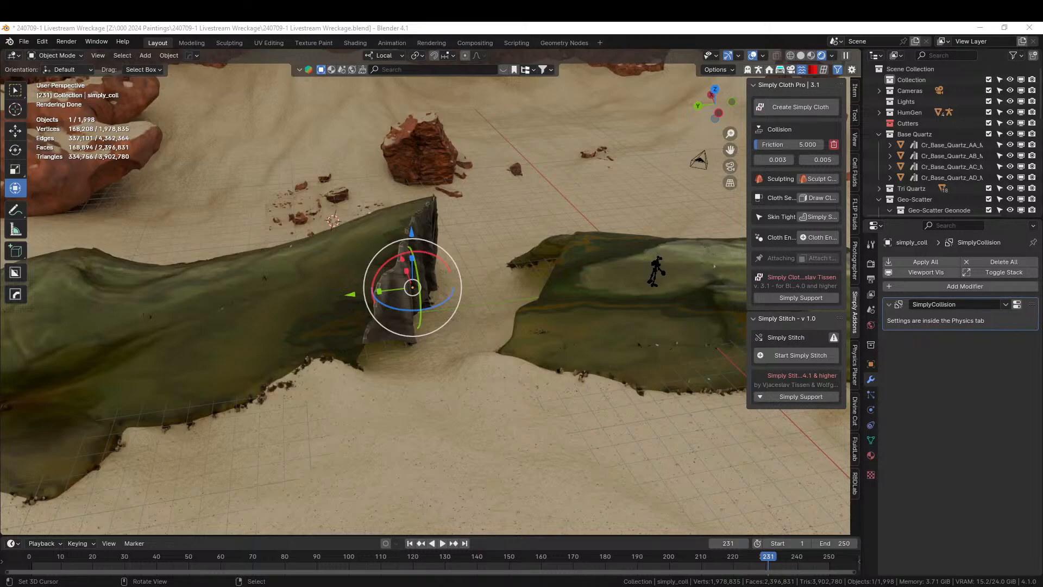
pyautogui.moveTo(380, 34); pyautogui.dragTo(467, 308)
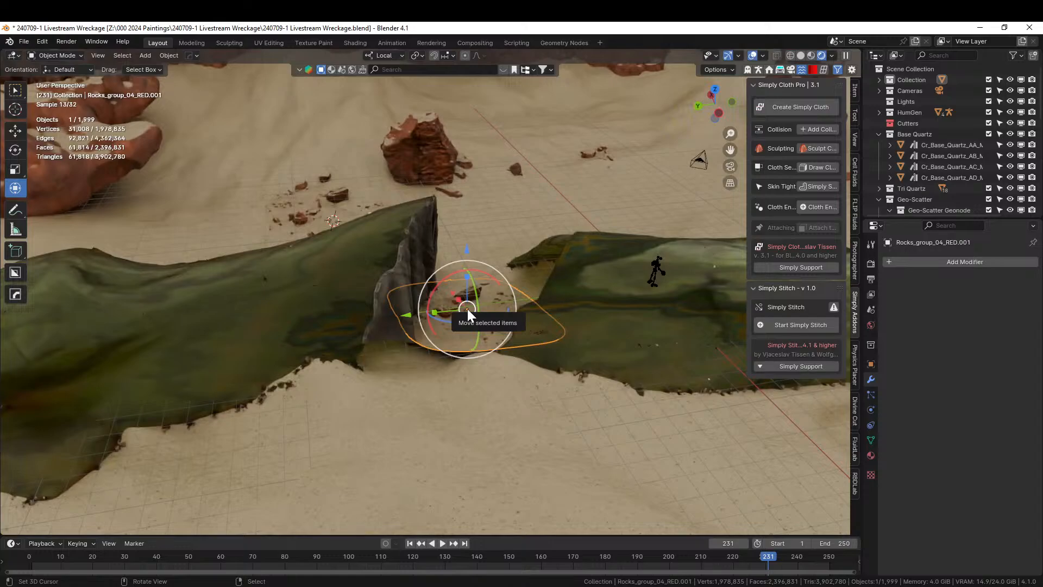
# Step: Return to solid shading and open the material properties of the placed rock group
pyautogui.press('z')
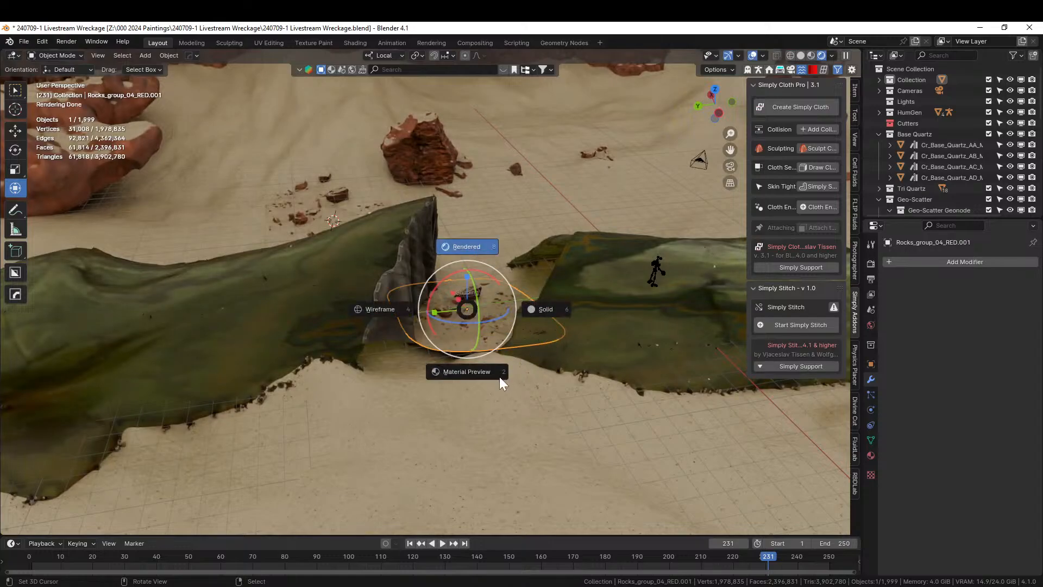
pyautogui.press('6')
pyautogui.scroll(2, 500, 376)
pyautogui.moveTo(500, 376); pyautogui.dragTo(538, 379, button='middle')
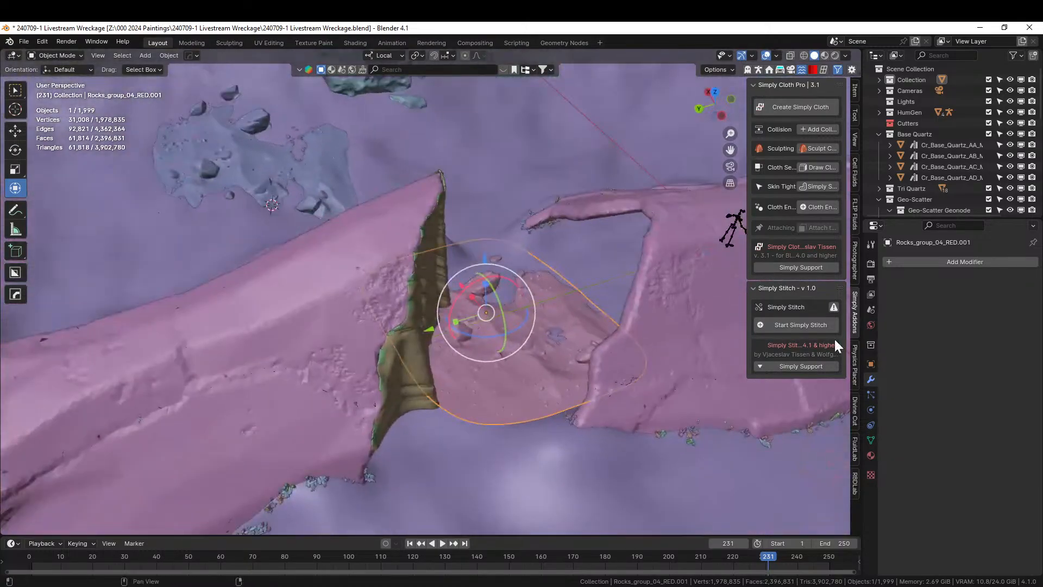
pyautogui.click(870, 455)
# Step: Rotate the rock group to fit the gap between the hulls, including about 31.2° in top view and -13.7° in perspective
pyautogui.moveTo(623, 342); pyautogui.dragTo(581, 402, button='middle')
pyautogui.press('r')
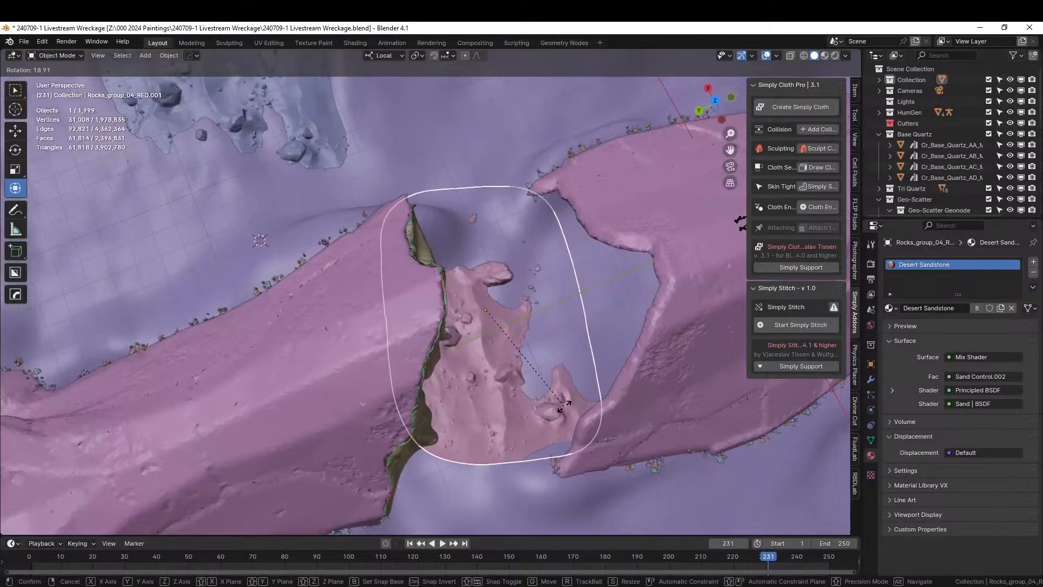
pyautogui.click(565, 404)
pyautogui.press('KP_7')
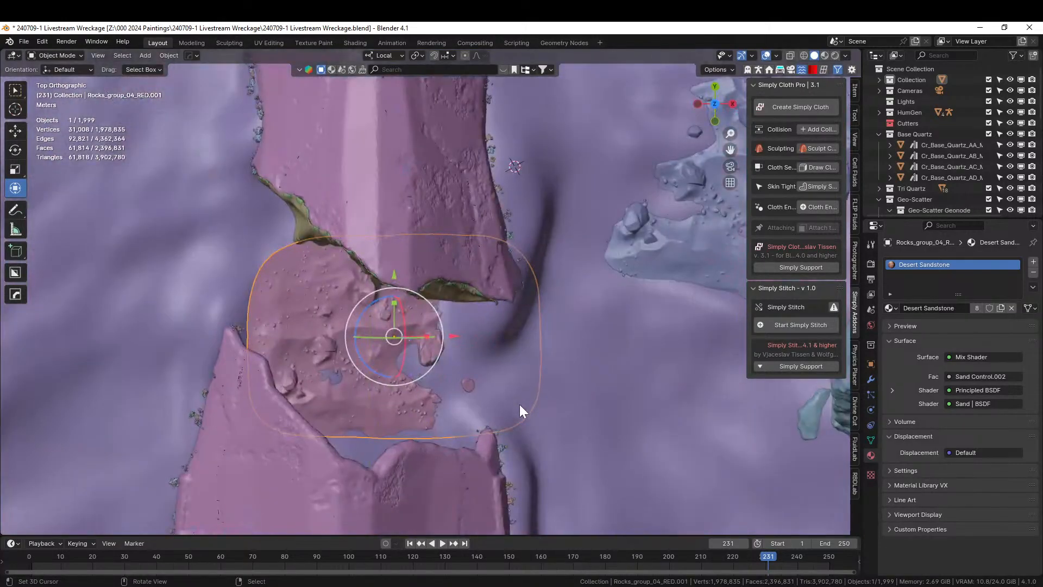
pyautogui.press('r')
pyautogui.click(497, 415)
pyautogui.moveTo(497, 415); pyautogui.dragTo(608, 378, button='middle')
pyautogui.press('r')
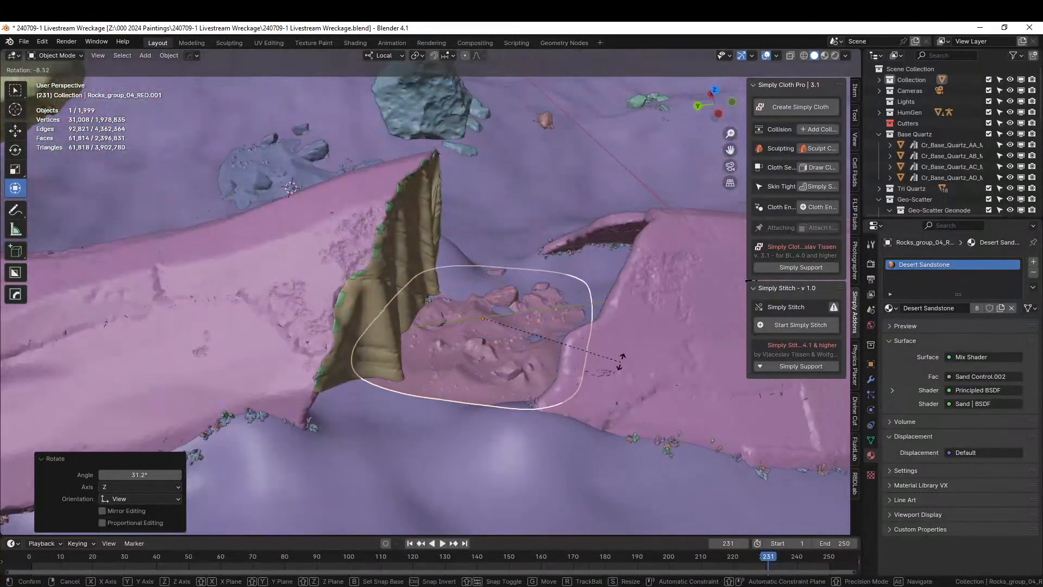
pyautogui.click(621, 350)
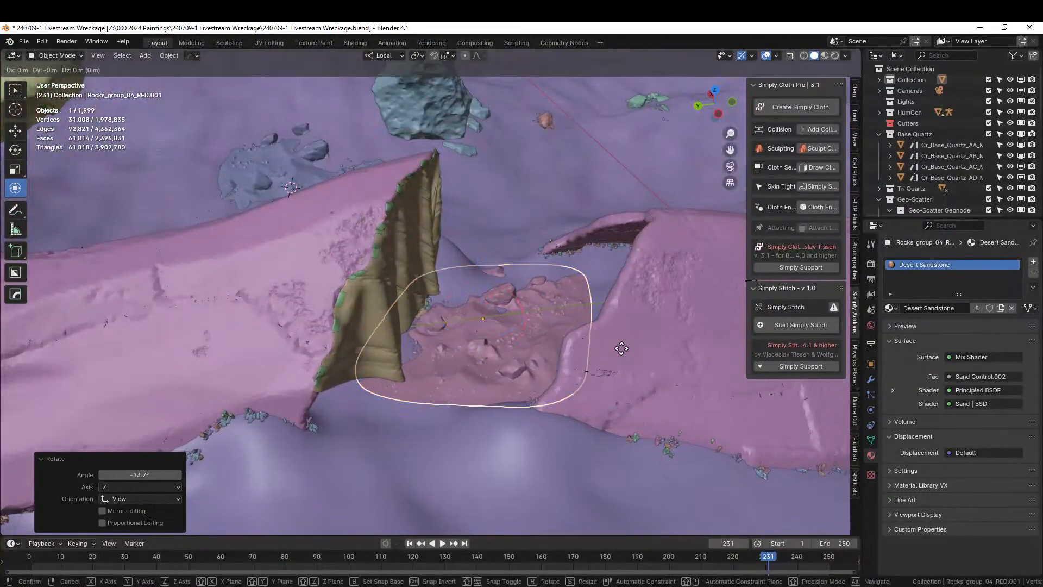
# Step: Sink the rock group about 0.38 m into the sand along its local Z axis, and raise it back by about 0.045 m
pyautogui.press('g')
pyautogui.press('z')
pyautogui.press('z')
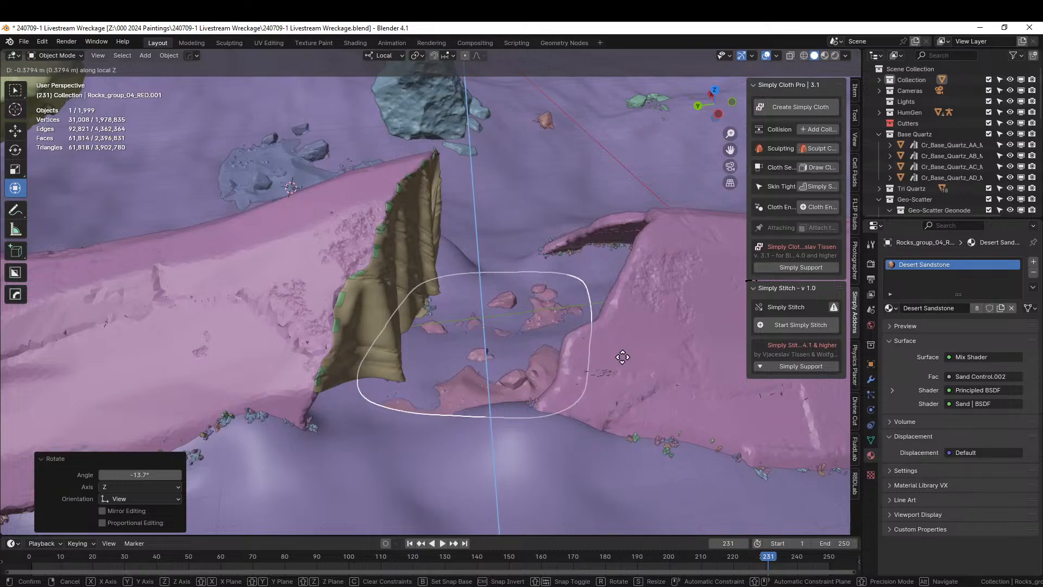
pyautogui.click(616, 359)
pyautogui.scroll(5, 608, 292)
pyautogui.moveTo(609, 292); pyautogui.dragTo(195, 390, button='middle')
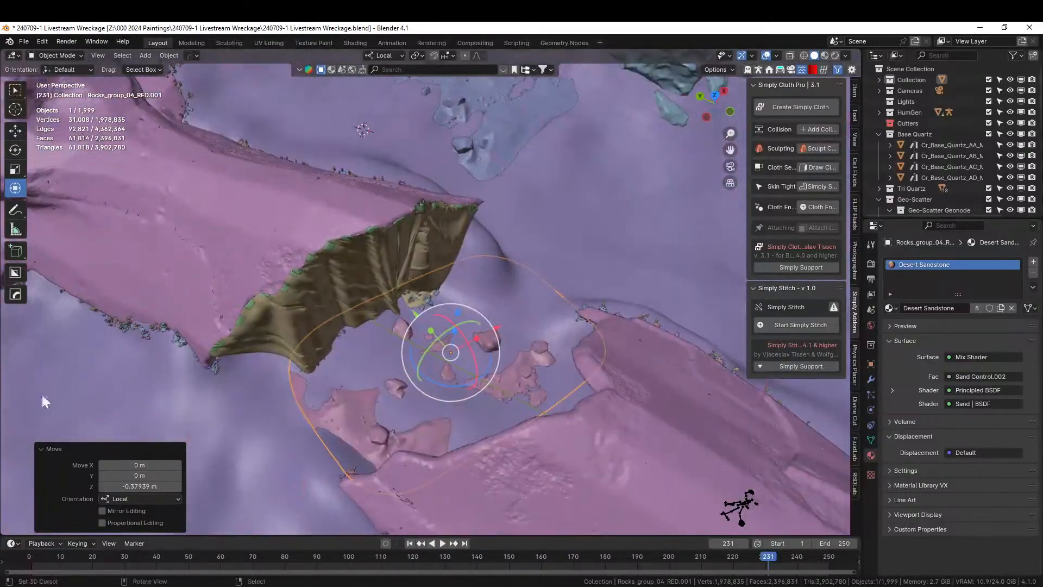
pyautogui.keyDown('shift'); pyautogui.moveTo(388, 401); pyautogui.dragTo(520, 293, button='middle'); pyautogui.keyUp('shift')
pyautogui.press('g')
pyautogui.press('z')
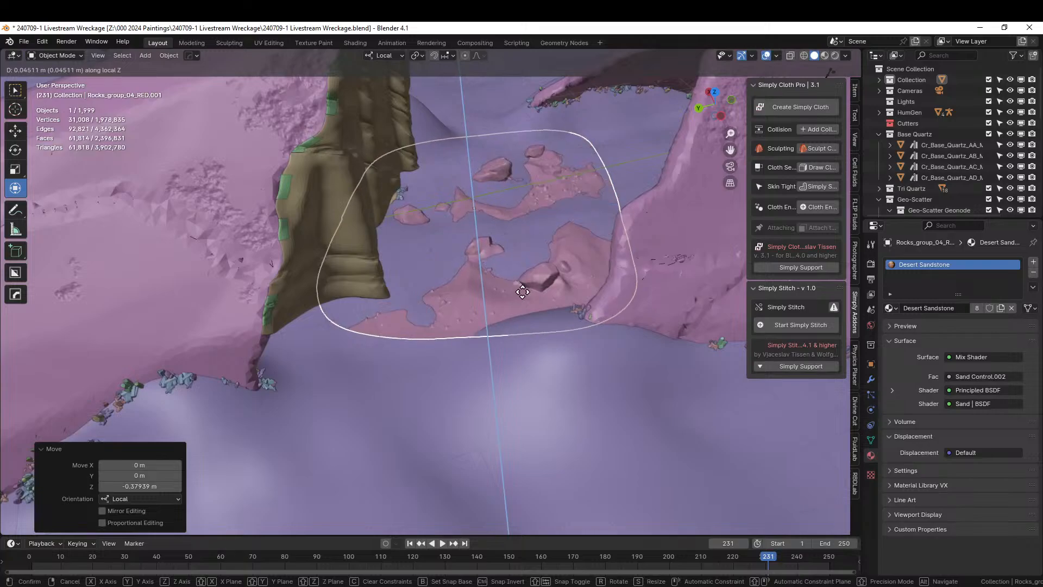
pyautogui.click(522, 293)
# Step: Select the sand terrain, enter Sculpt Mode on it, and exclude the Geo-Scatter collection from the view layer
pyautogui.rightClick(369, 371)
pyautogui.press('g')
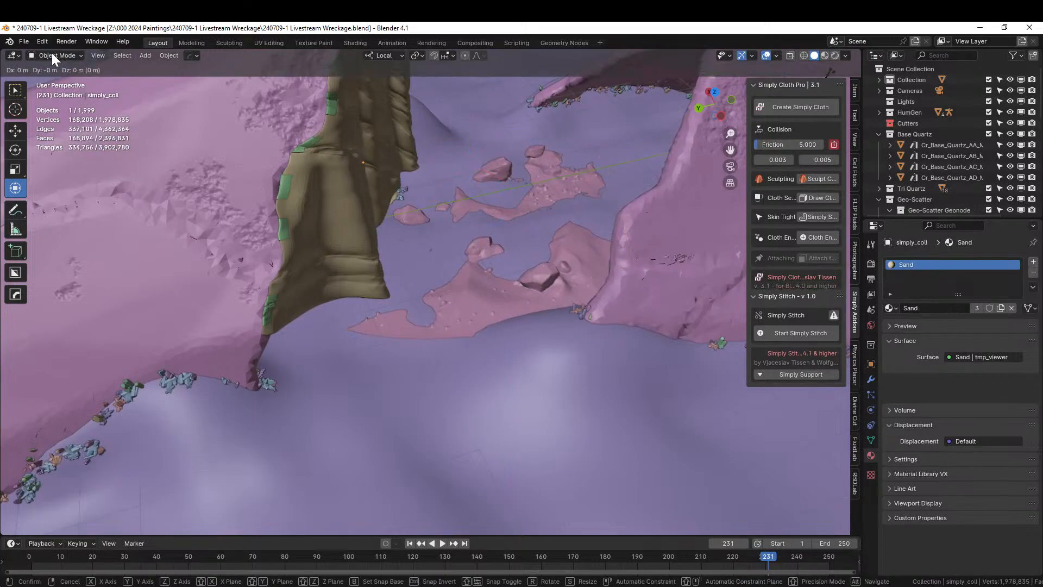
pyautogui.click(57, 57)
pyautogui.click(57, 57)
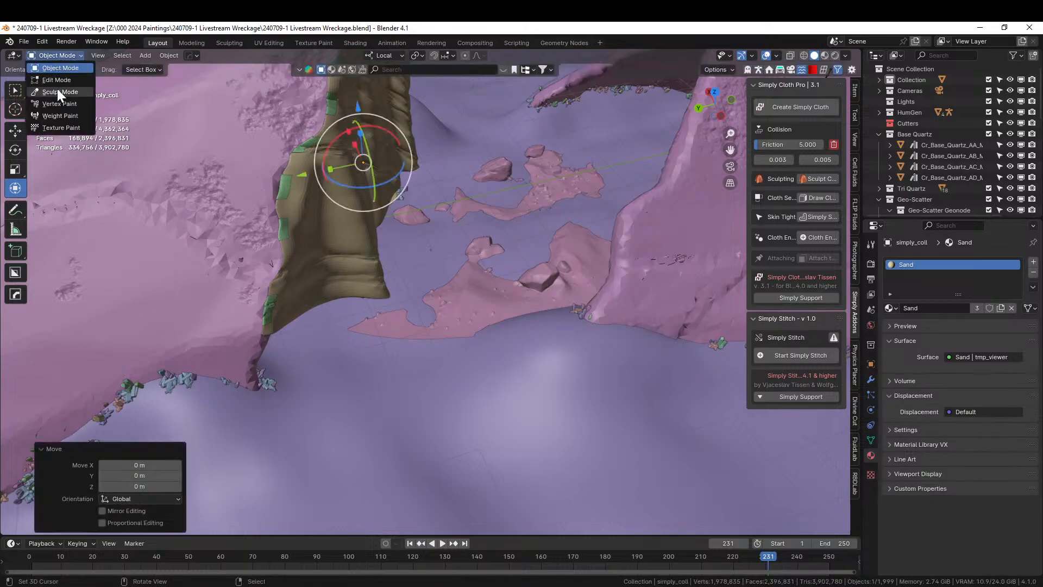
pyautogui.click(59, 92)
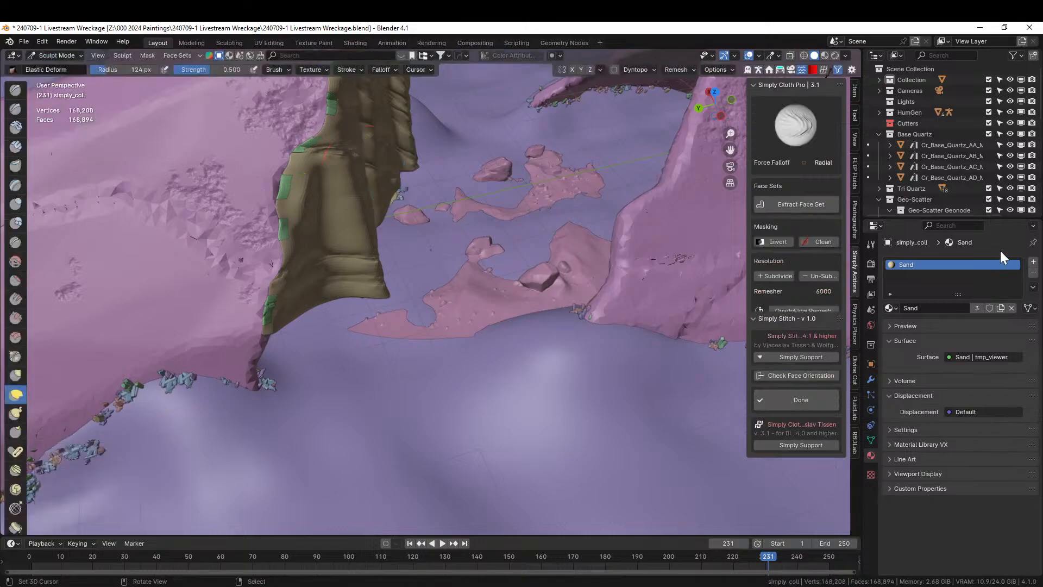
pyautogui.click(988, 199)
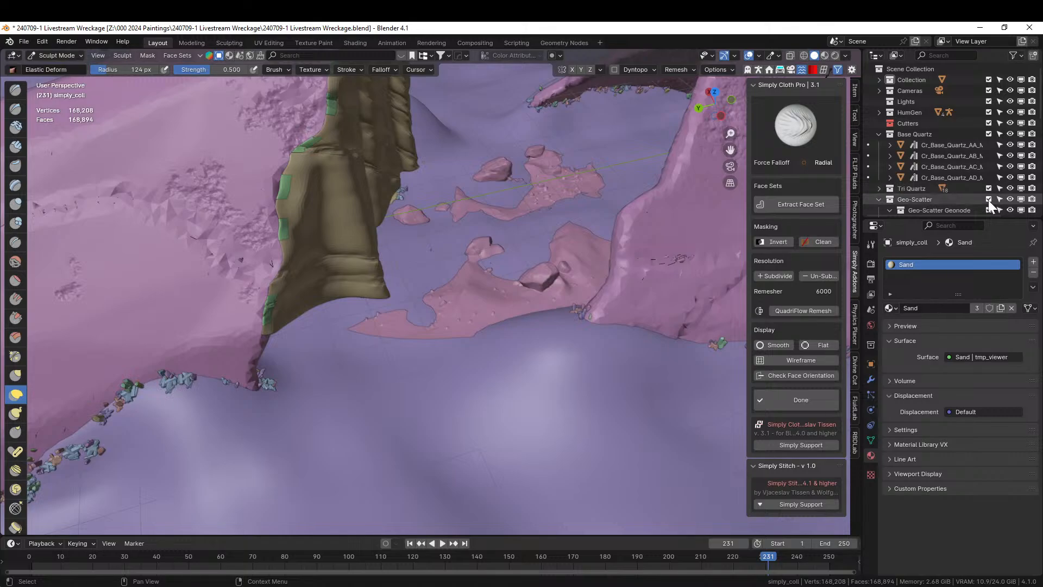
# Step: Sculpt the sand around the rock group with the Elastic Deform brush and check the blend in rendered shading
pyautogui.moveTo(397, 347)
pyautogui.mouseDown()
pyautogui.moveTo(437, 243)
pyautogui.moveTo(425, 276)
pyautogui.mouseUp()
pyautogui.moveTo(489, 266)
pyautogui.mouseDown(button='middle')
pyautogui.moveTo(489, 184)
pyautogui.moveTo(663, 183)
pyautogui.mouseUp(button='middle')
pyautogui.moveTo(675, 199); pyautogui.dragTo(318, 202, button='middle')
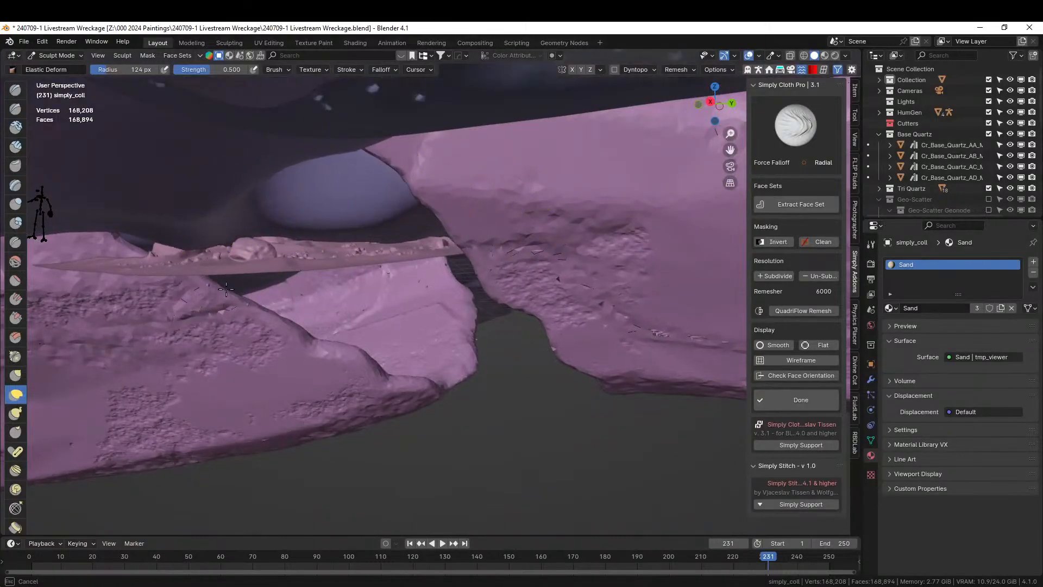
pyautogui.moveTo(260, 284)
pyautogui.mouseDown(button='middle')
pyautogui.moveTo(321, 366)
pyautogui.moveTo(396, 356)
pyautogui.moveTo(442, 293)
pyautogui.moveTo(419, 315)
pyautogui.moveTo(424, 296)
pyautogui.mouseUp(button='middle')
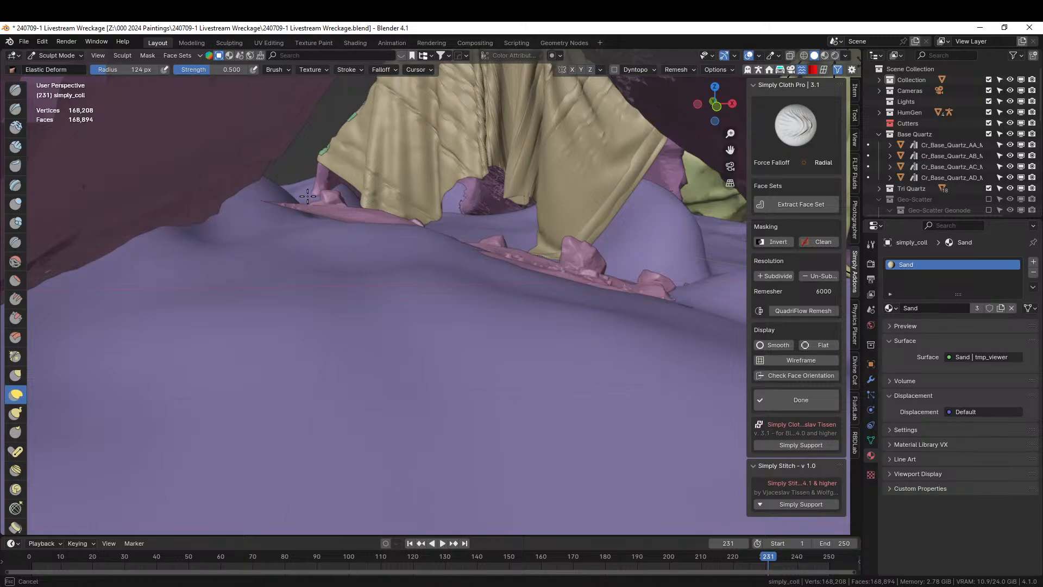
pyautogui.moveTo(312, 157)
pyautogui.mouseDown(button='middle')
pyautogui.moveTo(303, 197)
pyautogui.moveTo(321, 217)
pyautogui.moveTo(250, 249)
pyautogui.mouseUp(button='middle')
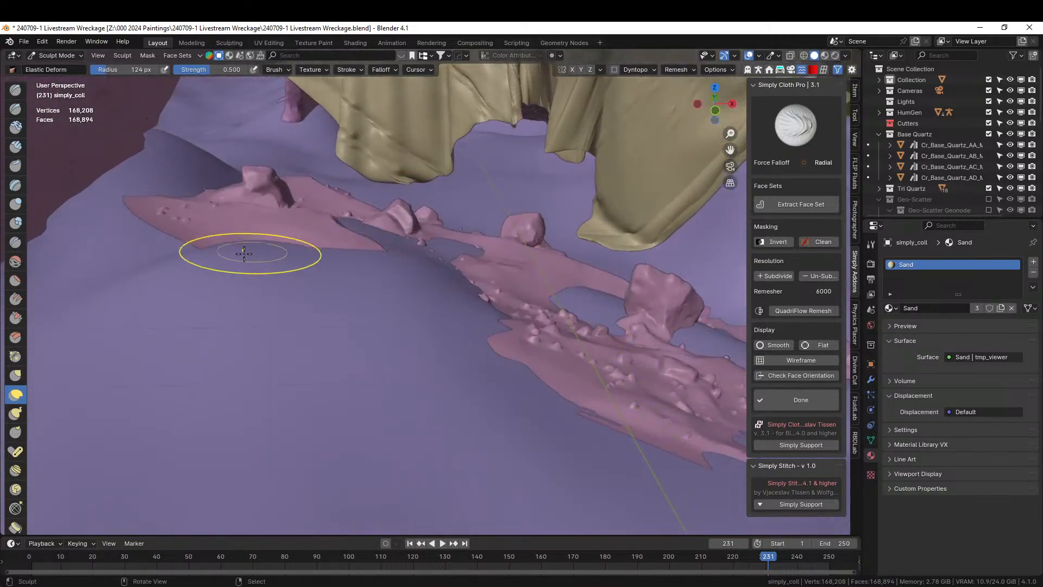
pyautogui.moveTo(181, 96); pyautogui.dragTo(182, 49)
pyautogui.moveTo(182, 49)
pyautogui.mouseDown(button='middle')
pyautogui.moveTo(325, 112)
pyautogui.moveTo(303, 112)
pyautogui.moveTo(311, 105)
pyautogui.mouseUp(button='middle')
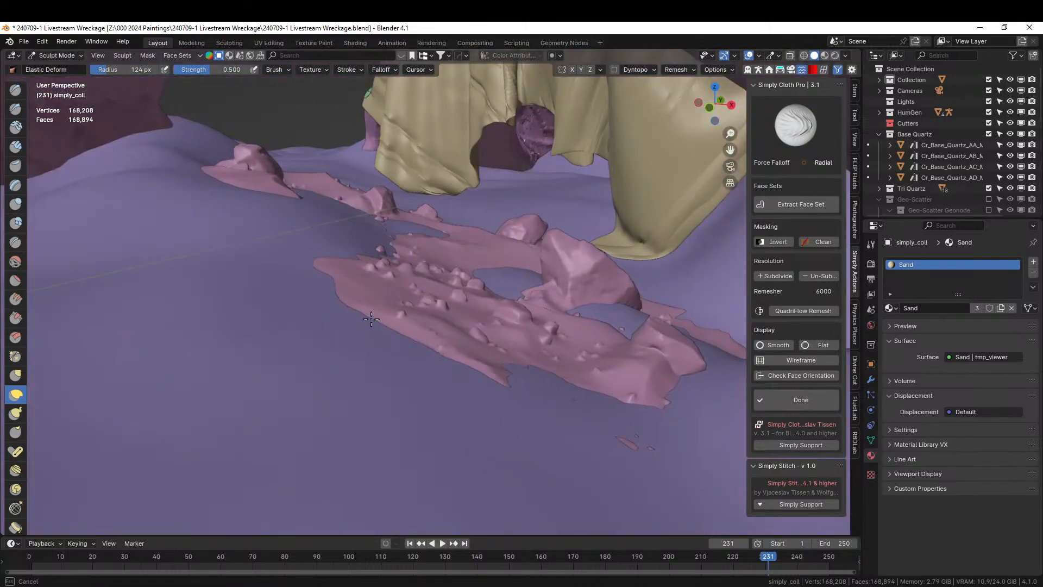
pyautogui.moveTo(371, 318)
pyautogui.mouseDown(button='middle')
pyautogui.moveTo(310, 351)
pyautogui.moveTo(348, 332)
pyautogui.mouseUp(button='middle')
pyautogui.press('z')
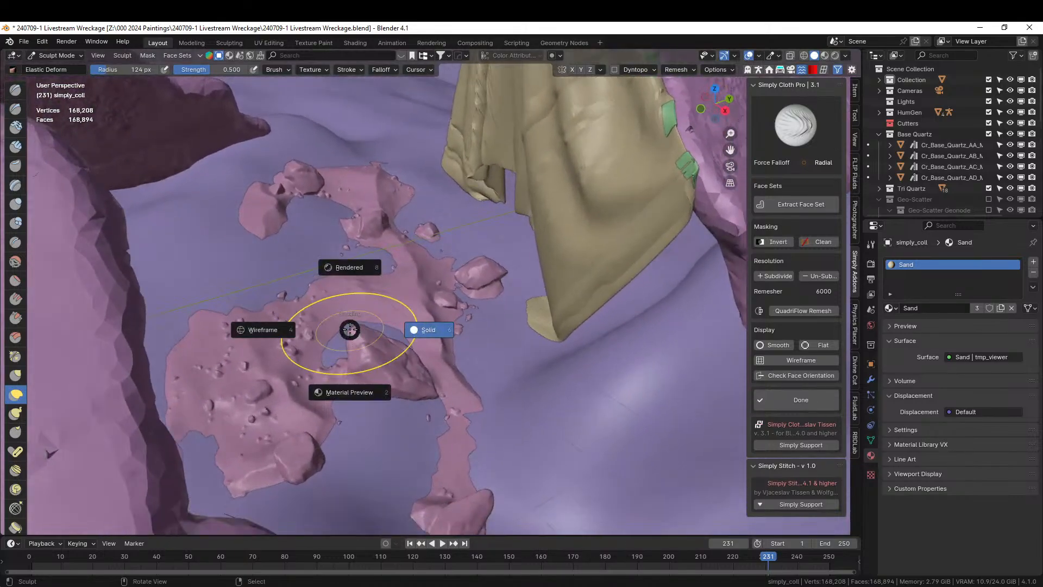
pyautogui.press('8')
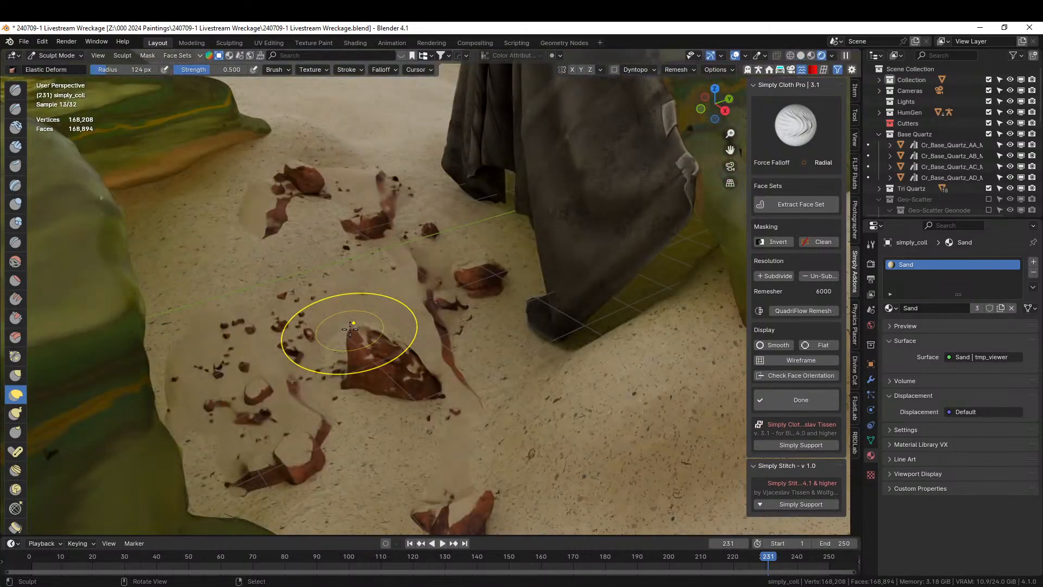
pyautogui.moveTo(350, 328)
pyautogui.mouseDown(button='middle')
pyautogui.moveTo(298, 333)
pyautogui.moveTo(537, 370)
pyautogui.moveTo(533, 321)
pyautogui.mouseUp(button='middle')
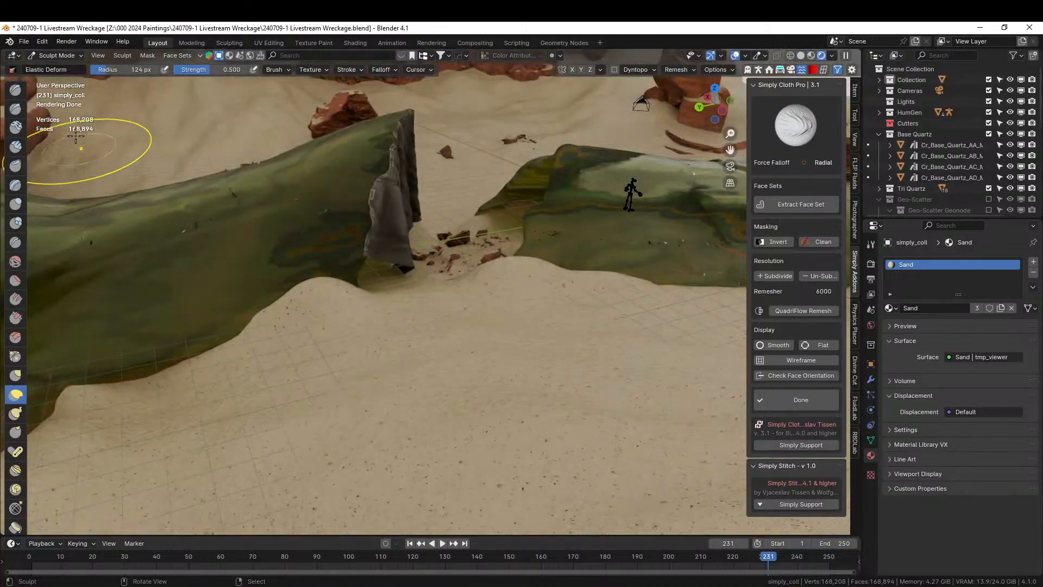
# Step: Leave Sculpt Mode on the sand terrain for Object Mode and inspect the rocks and hull sections from several angles
pyautogui.click(54, 55)
pyautogui.click(66, 68)
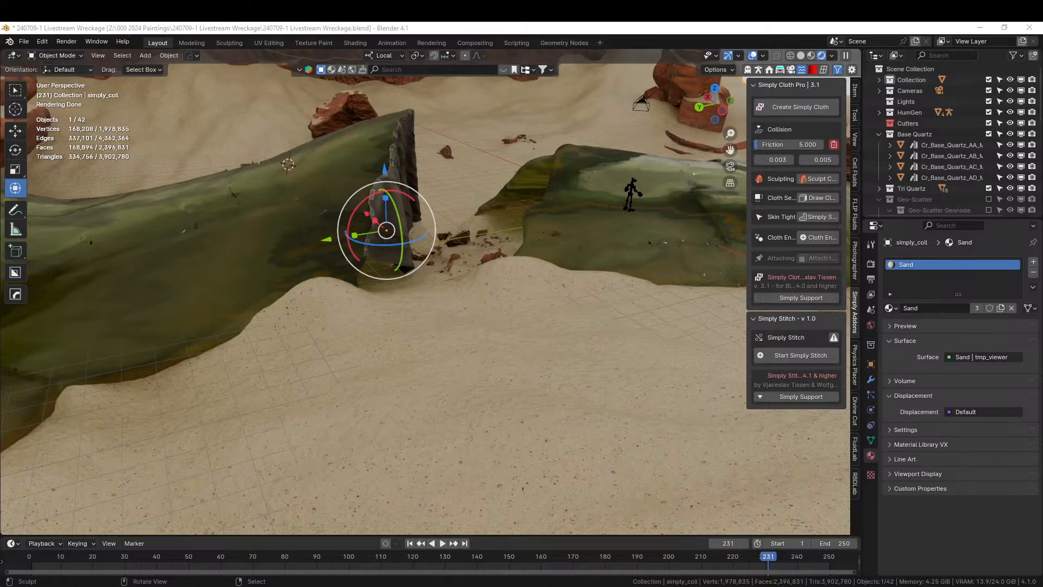
pyautogui.moveTo(493, 256); pyautogui.dragTo(745, 244, button='middle')
pyautogui.moveTo(359, 341); pyautogui.dragTo(412, 333, button='middle')
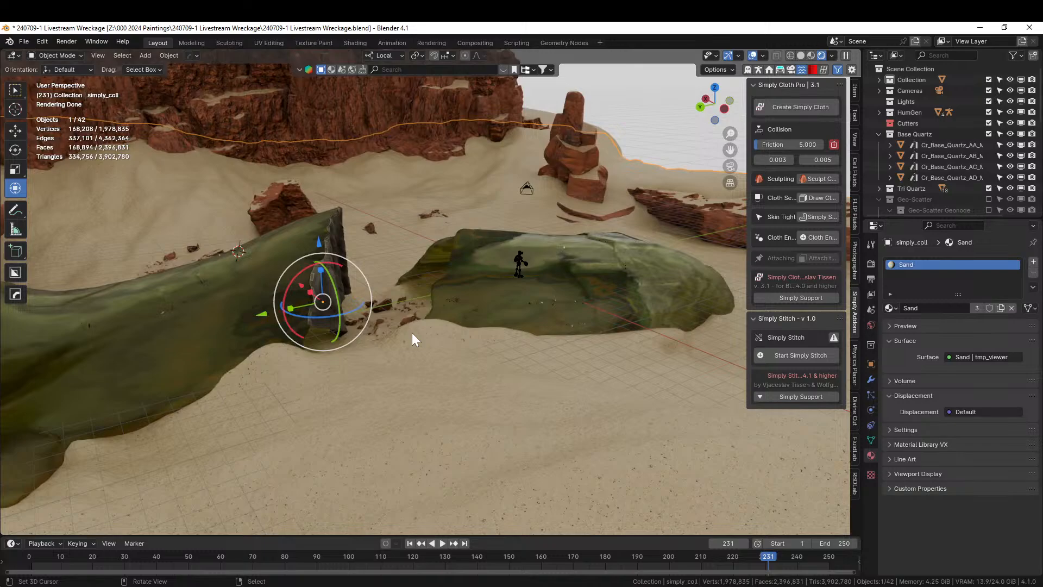
pyautogui.moveTo(412, 333); pyautogui.dragTo(445, 329, button='middle')
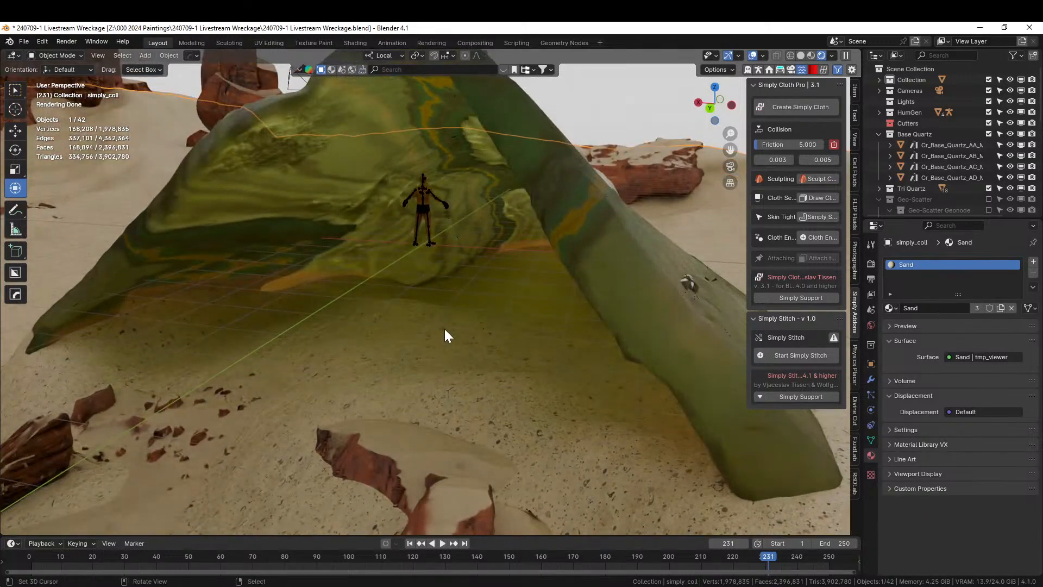
# Step: Switch to the second Blender window and open 240708-1 Livestream Ship Room.blend without saving the Generator Room file
pyautogui.hotkey('alt', 'Tab')
pyautogui.hotkey('alt', 'Tab')
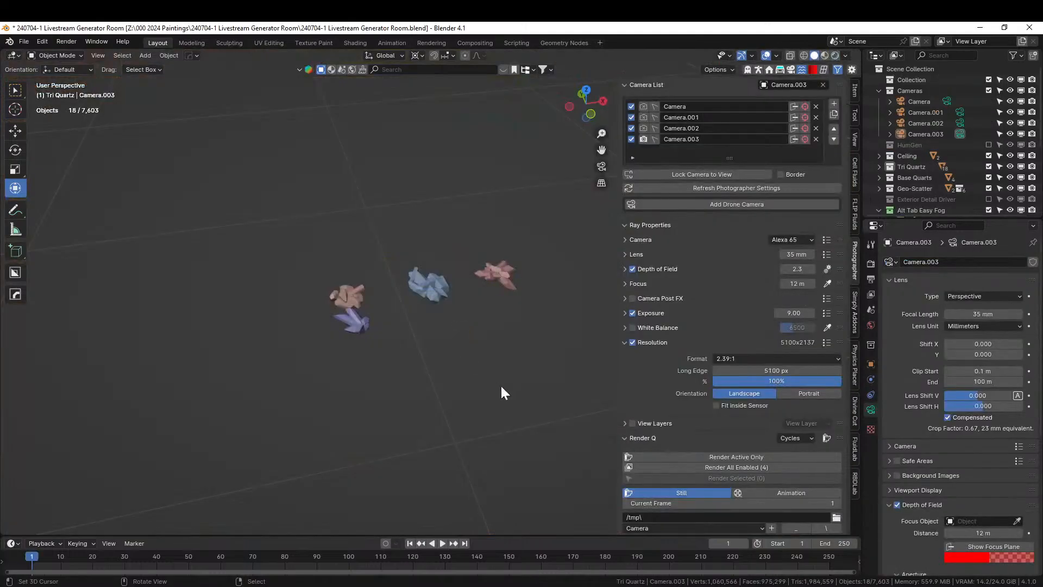
pyautogui.moveTo(497, 302); pyautogui.dragTo(481, 318, button='middle')
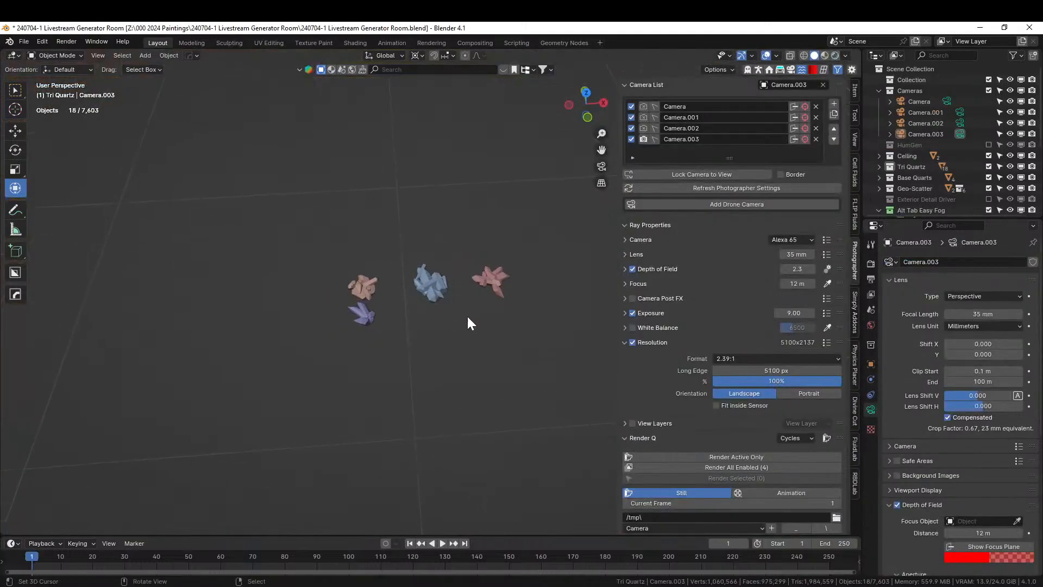
pyautogui.click(23, 41)
pyautogui.moveTo(38, 75)
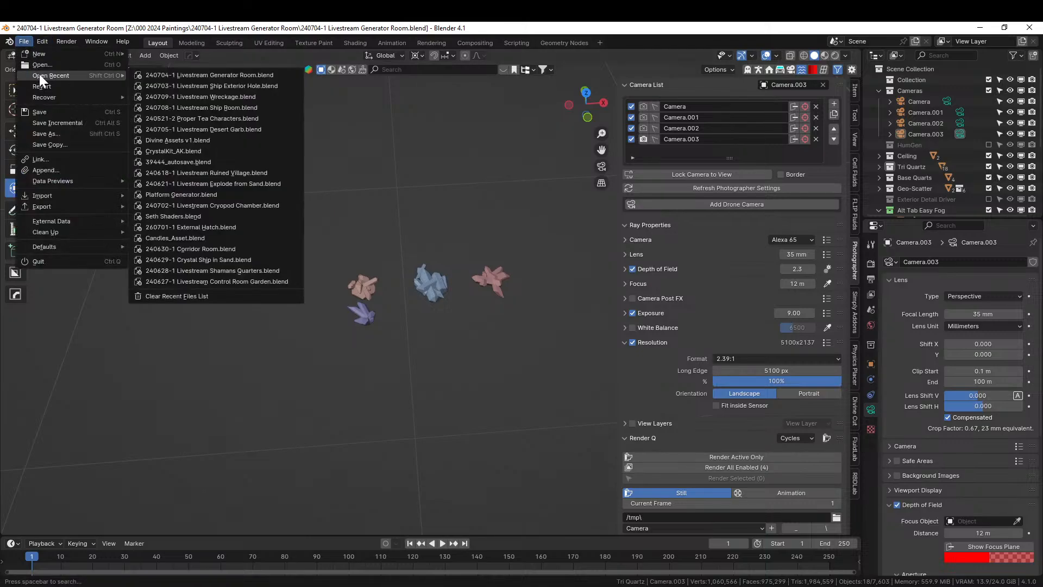
pyautogui.click(249, 107)
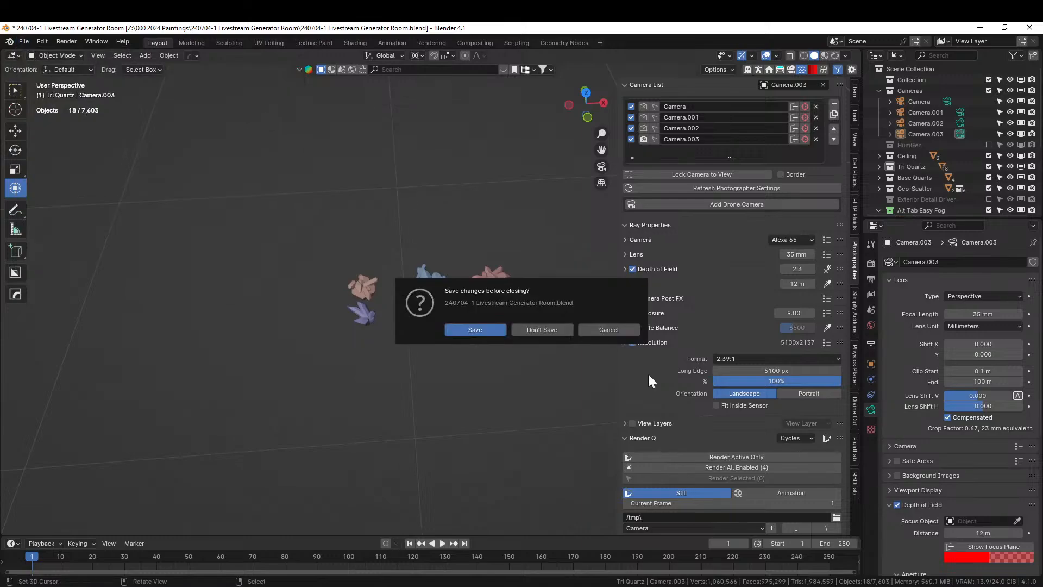
pyautogui.click(539, 330)
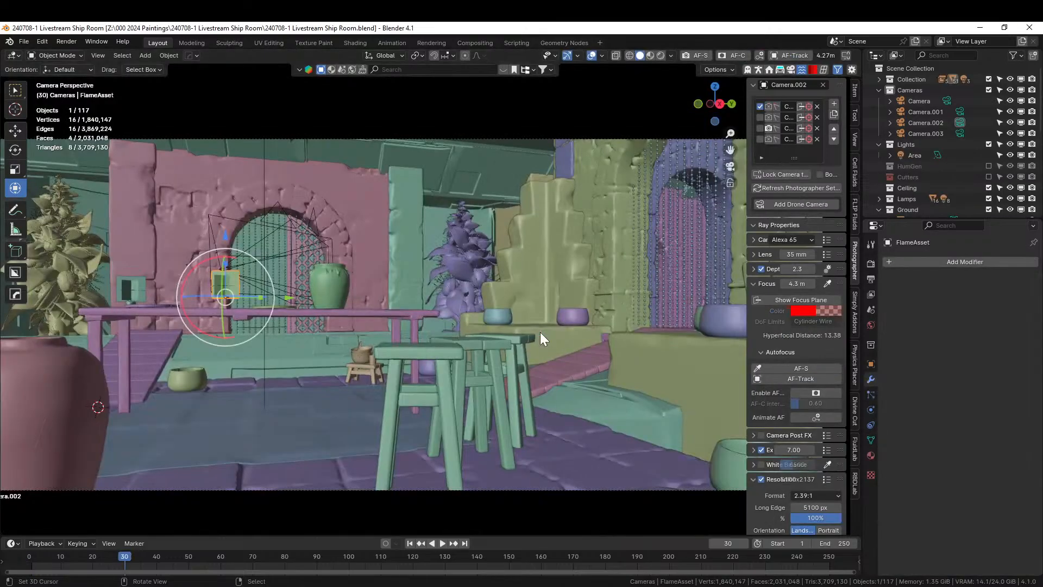
# Step: Select the clay dish on the floor beside the wooden planks together with the point light inside it
pyautogui.moveTo(542, 321); pyautogui.dragTo(818, 344, button='middle')
pyautogui.scroll(1, 456, 367)
pyautogui.moveTo(337, 340); pyautogui.dragTo(431, 365, button='middle')
pyautogui.scroll(1, 353, 366)
pyautogui.rightClick(335, 367)
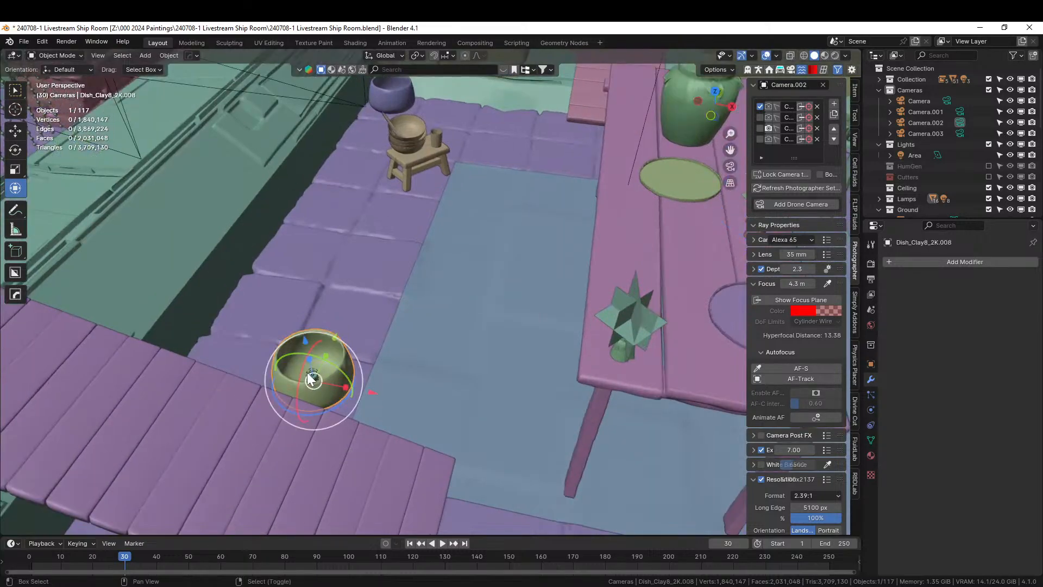
pyautogui.keyDown('shift'); pyautogui.rightClick(314, 370); pyautogui.keyUp('shift')
pyautogui.keyDown('alt'); pyautogui.middleClick(312, 369); pyautogui.keyUp('alt')
pyautogui.scroll(6, 322, 366)
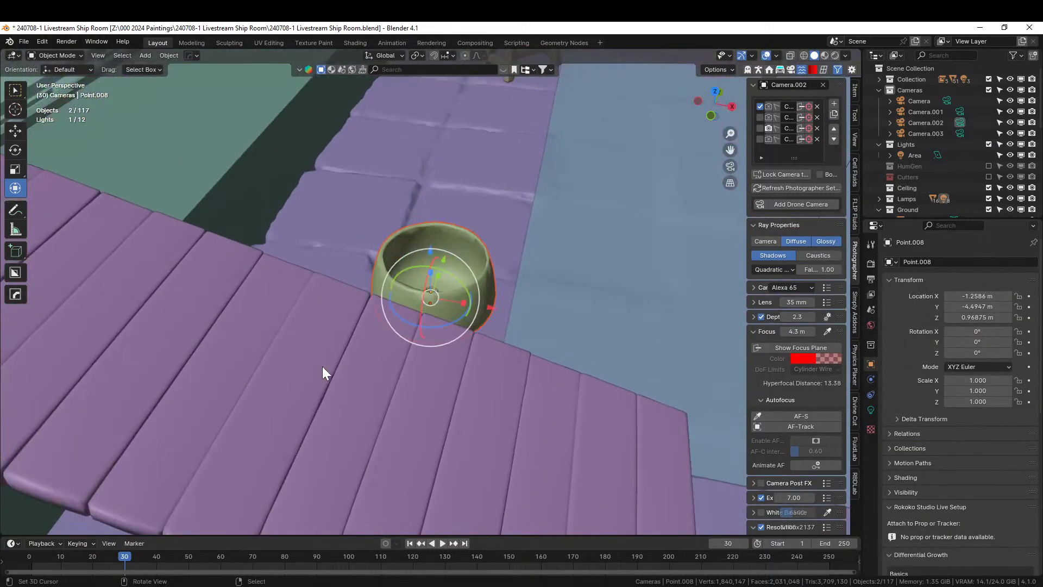
# Step: Add the small cylinder inside the dish to the selection and copy the dish, light and cylinder
pyautogui.moveTo(336, 364); pyautogui.dragTo(243, 365, button='middle')
pyautogui.scroll(4, 270, 370)
pyautogui.keyDown('shift'); pyautogui.rightClick(408, 280); pyautogui.keyUp('shift')
pyautogui.scroll(-5, 439, 300)
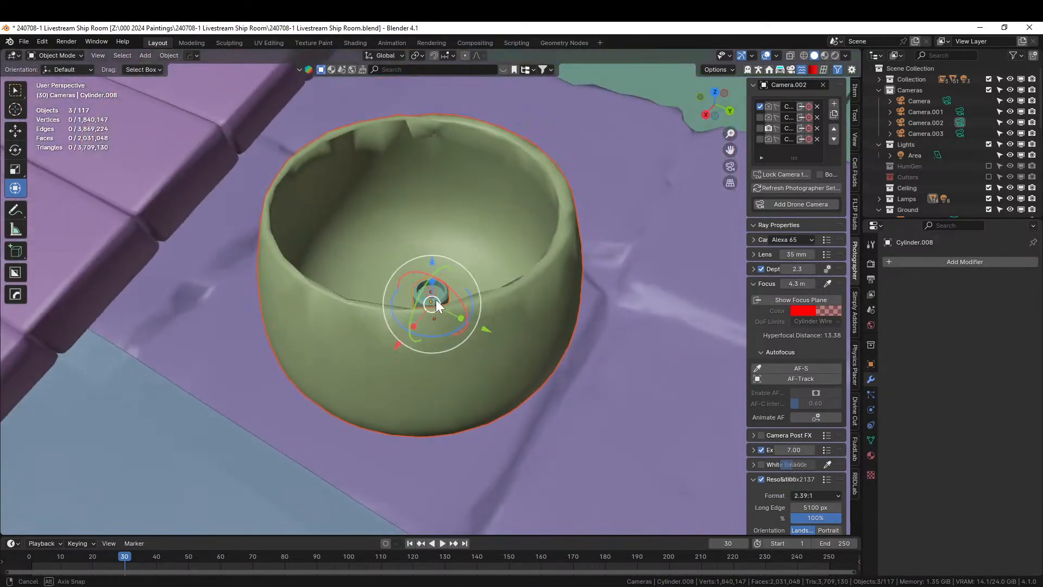
pyautogui.hotkey('ctrl', 'c')
# Step: Return to the Livestream Wreckage file, show it in solid shading from the top, and paste the copied dish, light and cylinder
pyautogui.click(418, 296)
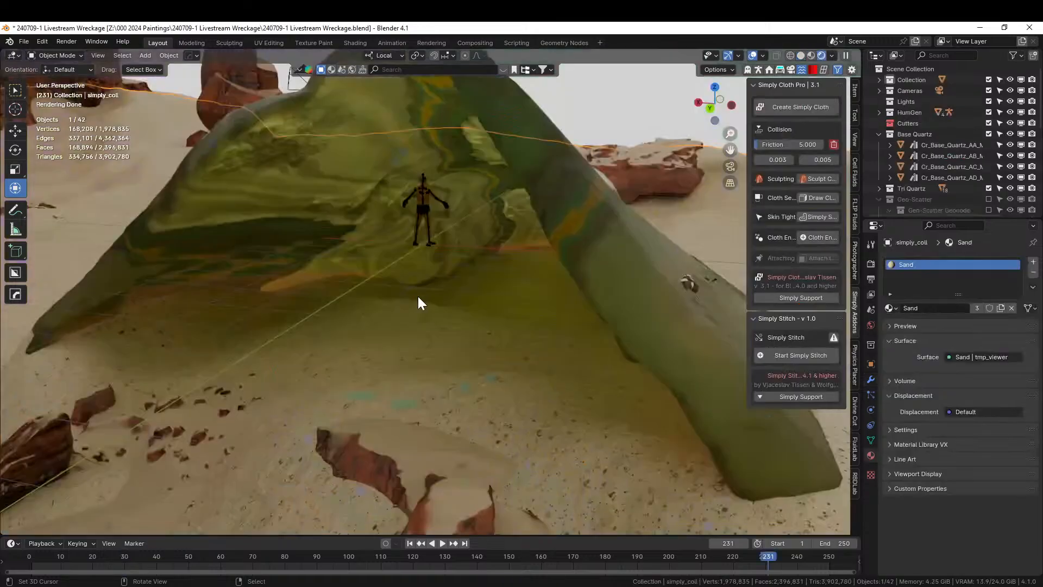
pyautogui.scroll(-4, 416, 316)
pyautogui.moveTo(417, 326); pyautogui.dragTo(418, 404, button='middle')
pyautogui.scroll(4, 418, 405)
pyautogui.press('z')
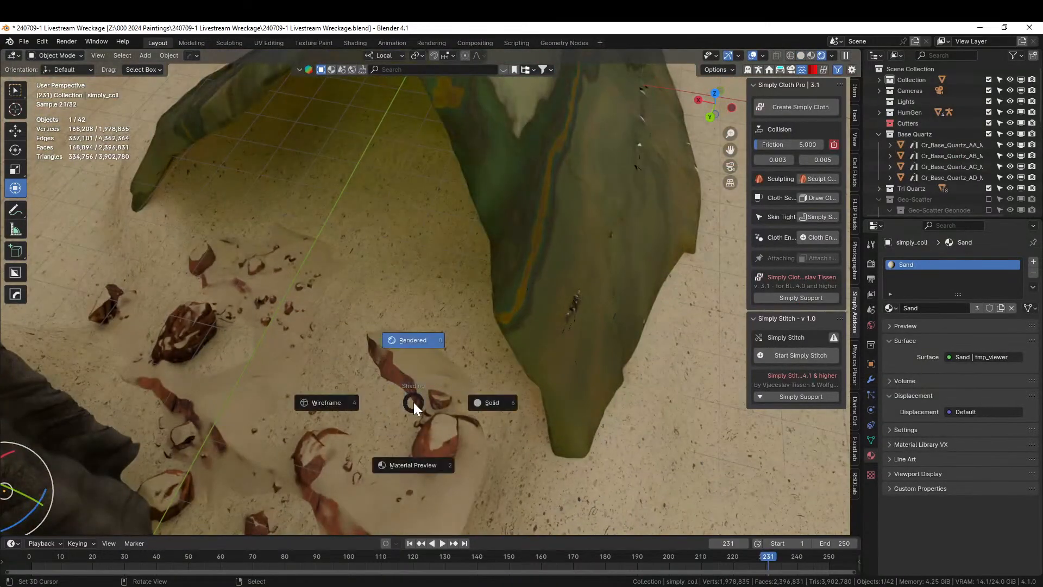
pyautogui.click(418, 403)
pyautogui.press('KP_7')
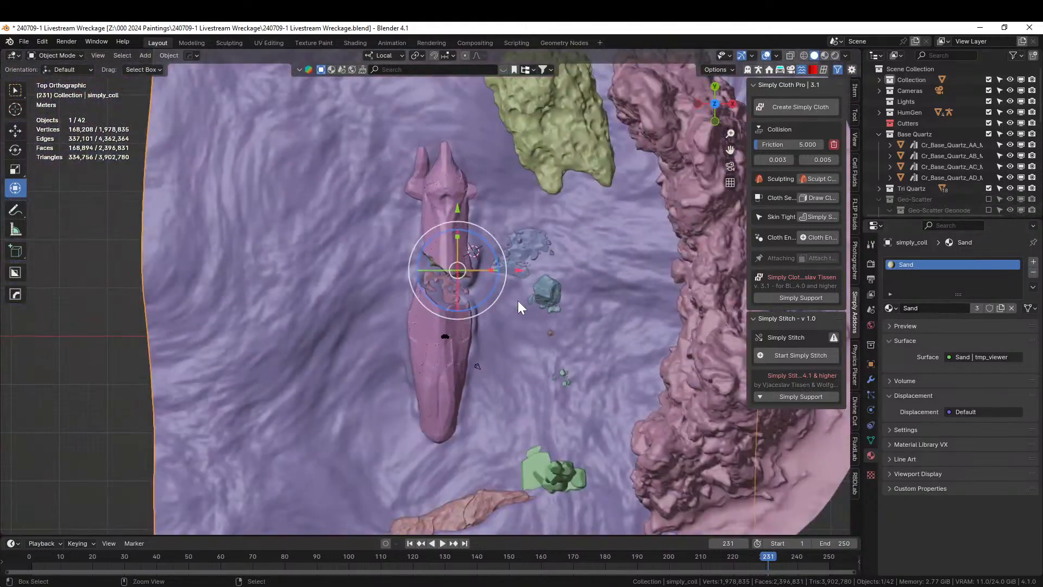
pyautogui.hotkey('ctrl', 'v')
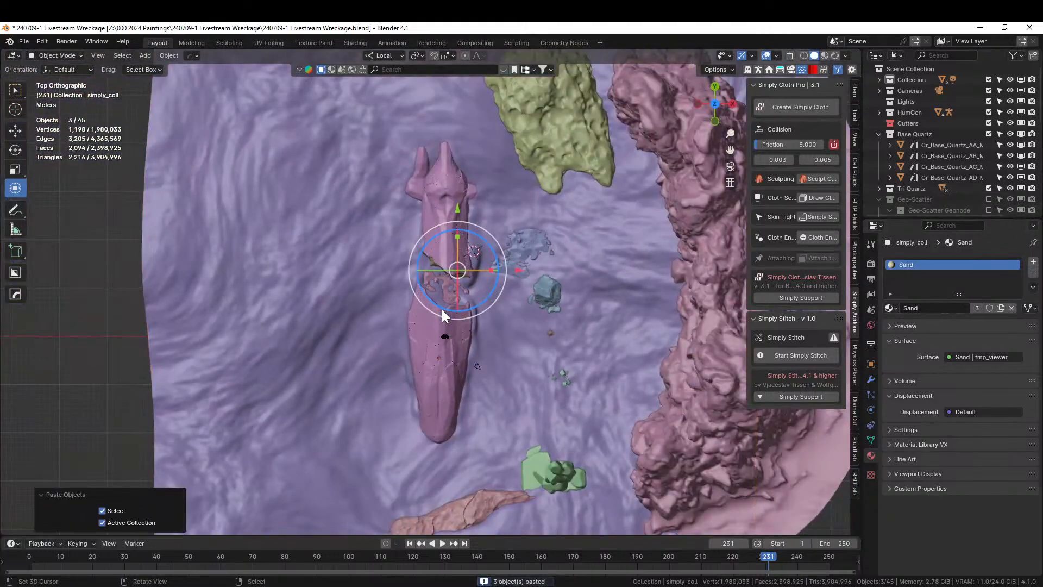
# Step: Move the pasted dish group about 1.46 m in X and 15.9 m in Y to the gap between the hull sections
pyautogui.scroll(-2, 441, 308)
pyautogui.press('g')
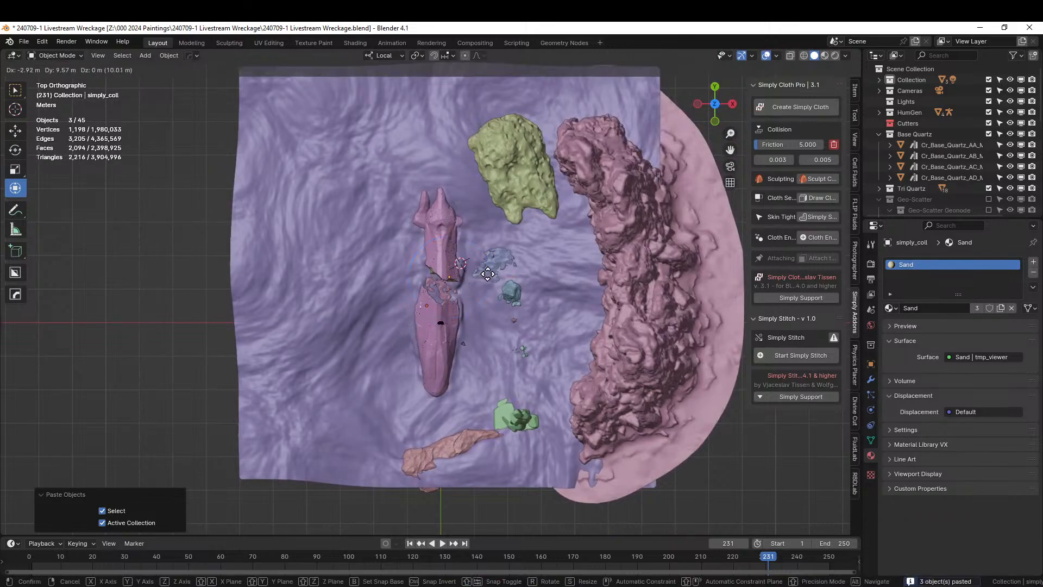
pyautogui.click(502, 259)
pyautogui.scroll(-5, 941, 90)
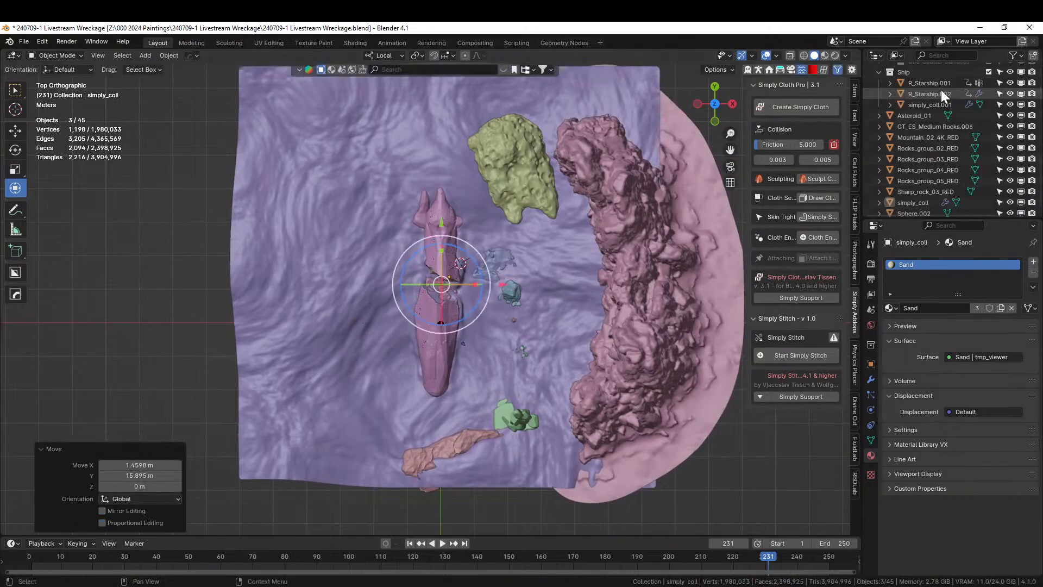
pyautogui.scroll(4, 940, 188)
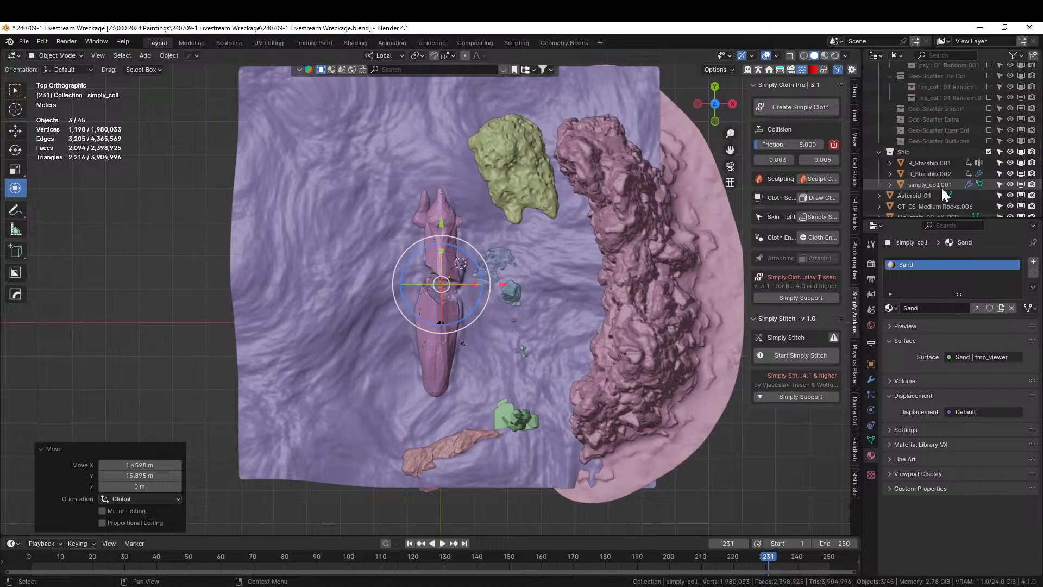
pyautogui.scroll(2, 434, 325)
# Step: Lower the dish group about 1.67 m along local Z toward the rocky ground
pyautogui.moveTo(433, 325); pyautogui.dragTo(574, 279, button='middle')
pyautogui.scroll(4, 464, 310)
pyautogui.press('g')
pyautogui.press('z')
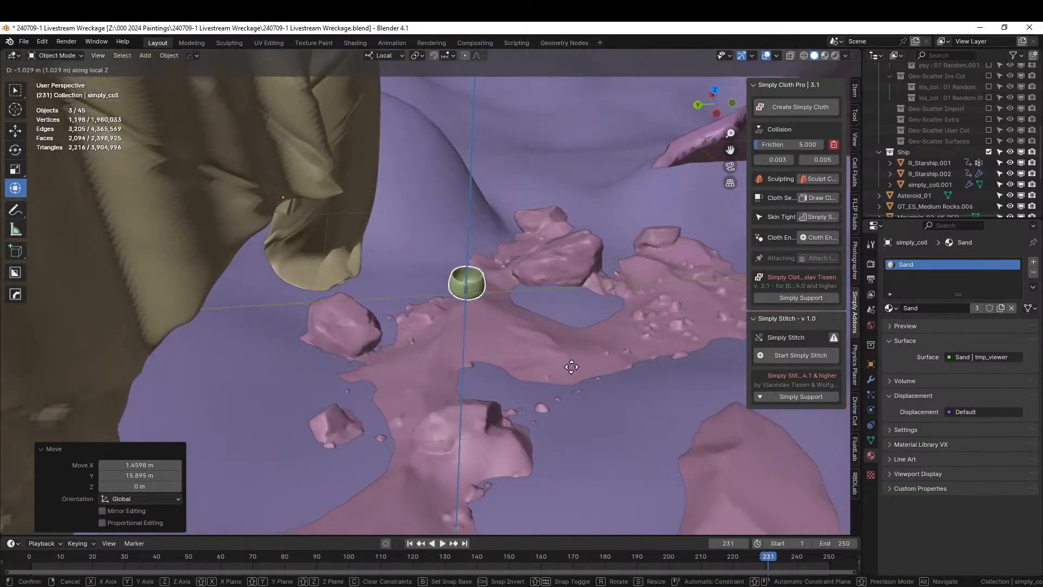
pyautogui.click(561, 409)
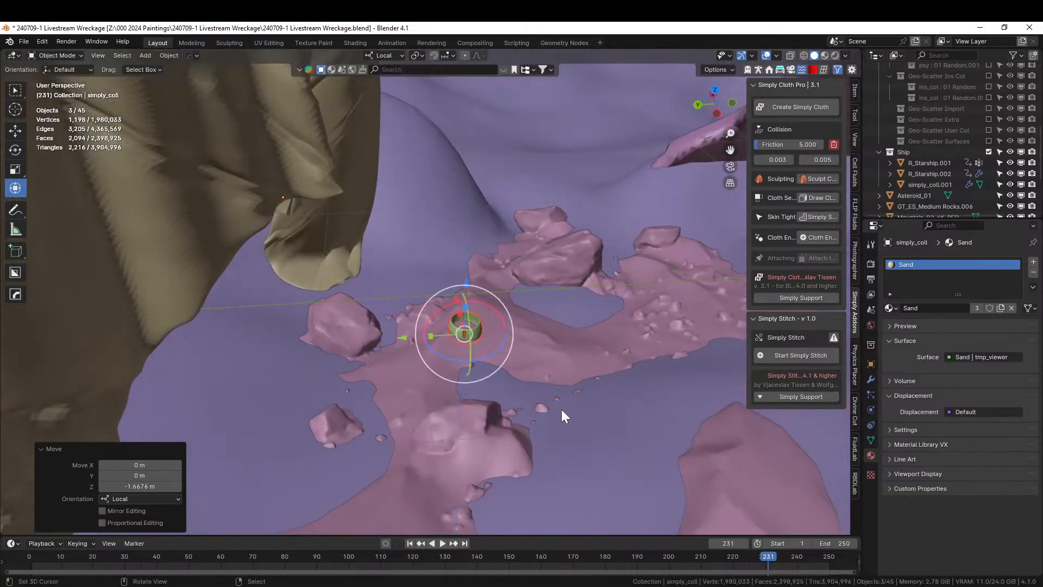
# Step: Shift the dish group about -0.10 m in X and -1.59 m in Y, and lower it about 0.12 m along local Z
pyautogui.press('KP_7')
pyautogui.press('g')
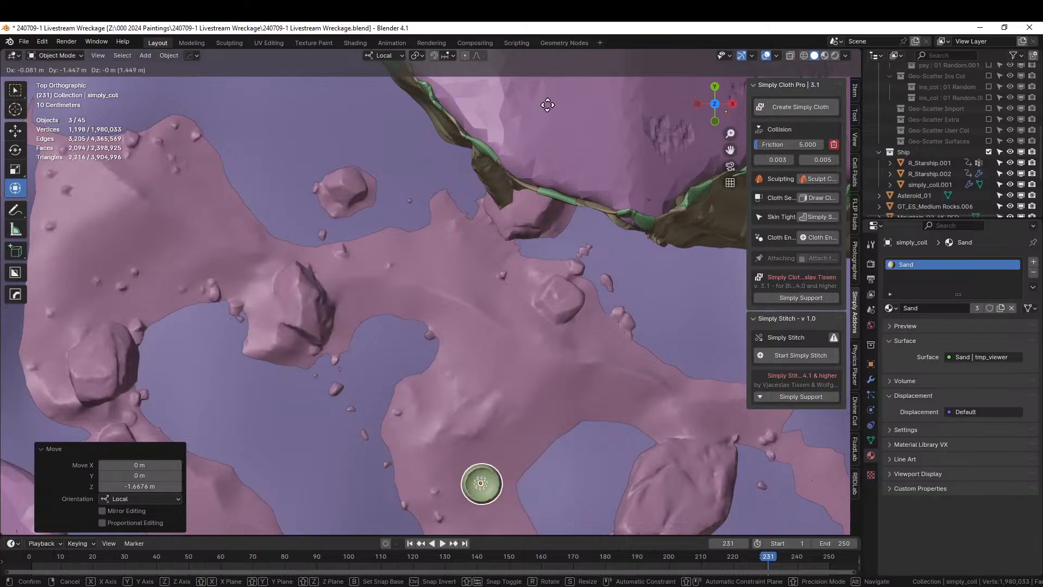
pyautogui.click(551, 112)
pyautogui.moveTo(552, 106); pyautogui.dragTo(285, 414, button='middle')
pyautogui.press('g')
pyautogui.press('z')
pyautogui.press('z')
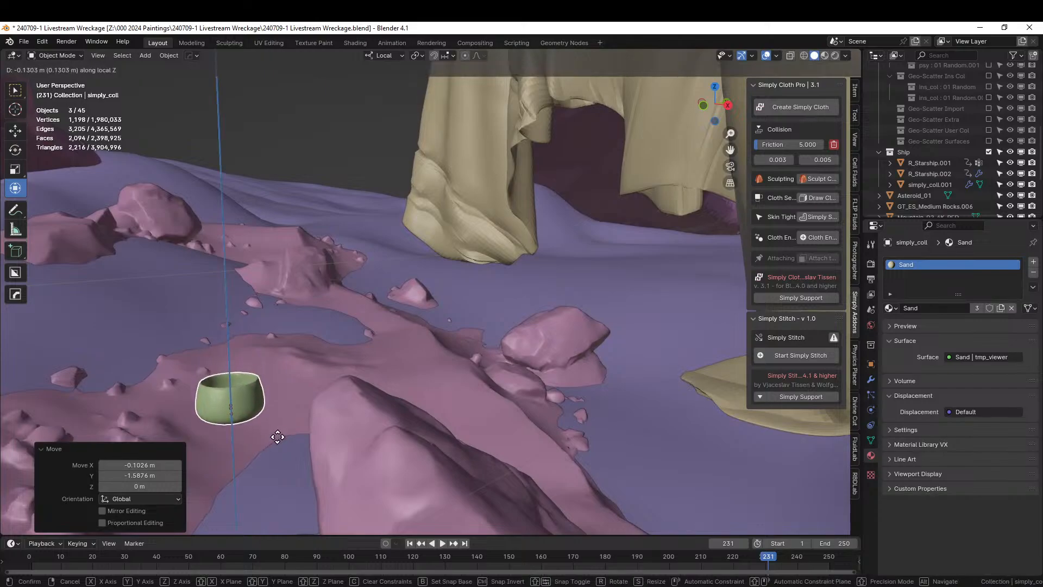
pyautogui.click(275, 435)
# Step: Frame the dish group and move it in top view about 0.41 m in X and 0.04 m in Y toward the open sand
pyautogui.press('KP_Decimal')
pyautogui.moveTo(275, 435); pyautogui.dragTo(378, 523, button='middle')
pyautogui.scroll(4, 510, 285)
pyautogui.moveTo(510, 285); pyautogui.dragTo(529, 237, button='middle')
pyautogui.keyDown('shift'); pyautogui.moveTo(592, 282); pyautogui.dragTo(367, 288, button='middle'); pyautogui.keyUp('shift')
pyautogui.press('KP_7')
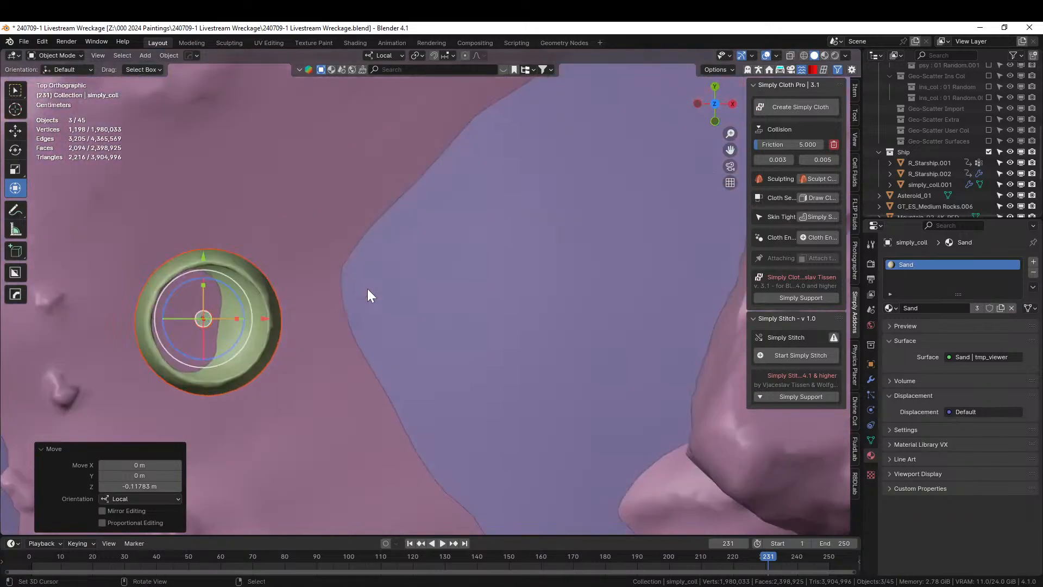
pyautogui.press('g')
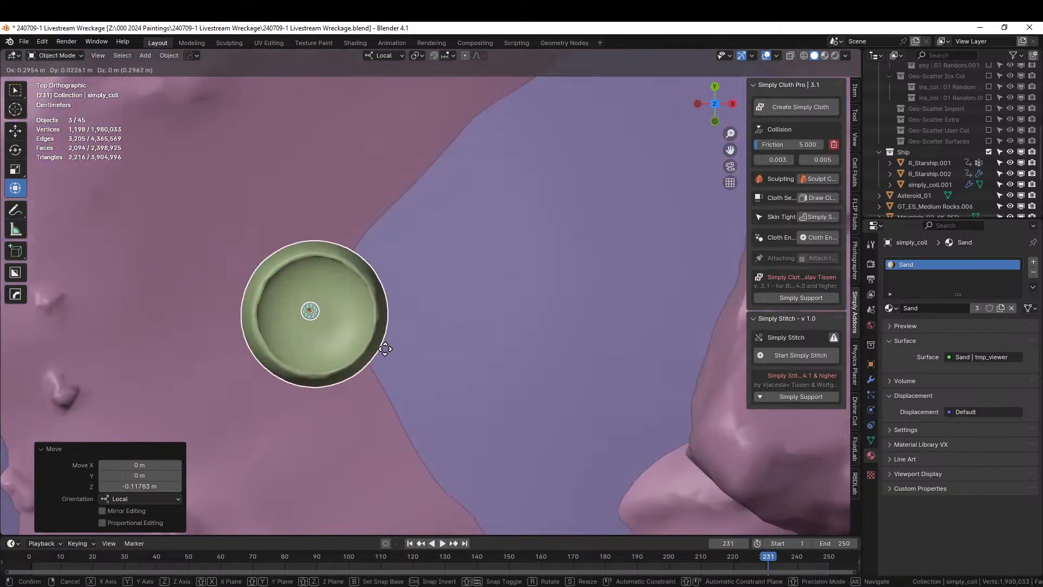
pyautogui.click(425, 343)
# Step: Lower the dish group about 0.08 m along local Z to seat it in the ground
pyautogui.press('g')
pyautogui.press('z')
pyautogui.press('z')
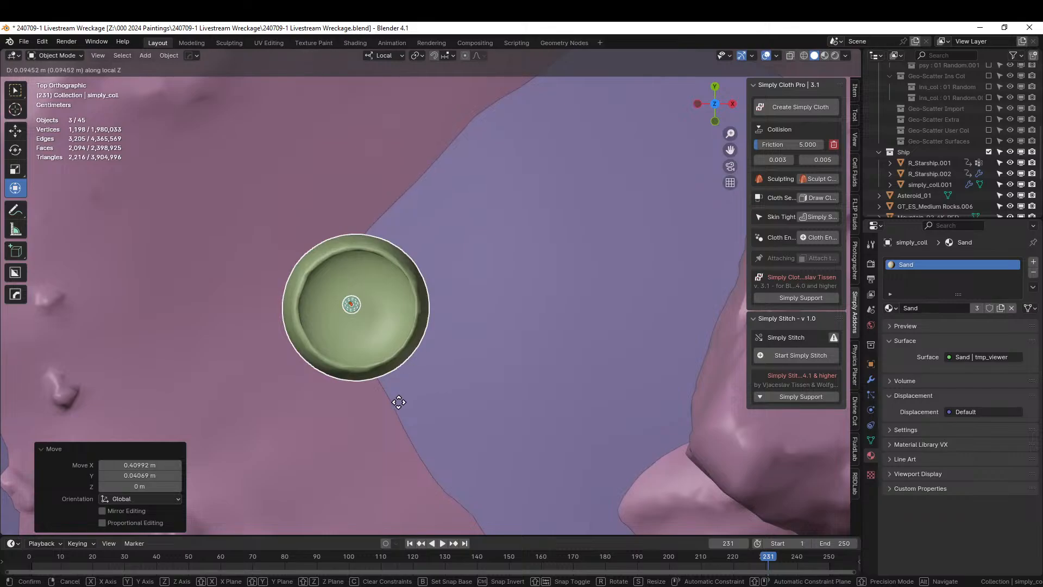
pyautogui.click(340, 347)
pyautogui.moveTo(340, 348); pyautogui.dragTo(466, 268, button='middle')
pyautogui.press('g')
pyautogui.press('z')
pyautogui.press('z')
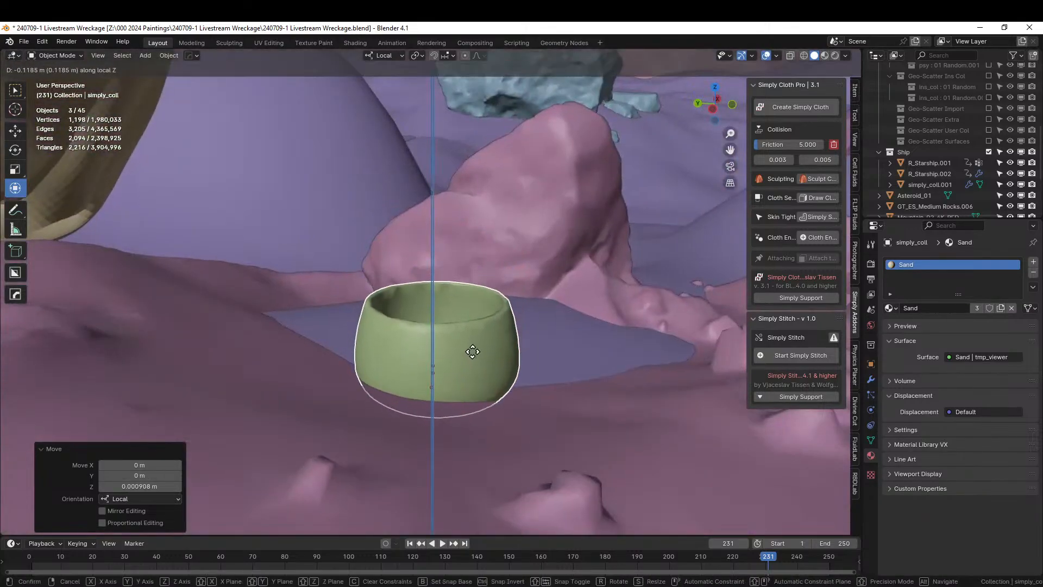
pyautogui.click(474, 335)
# Step: Nudge the dish group about 0.026 m in X, 0.018 m in Y and -0.033 m in Z, and raise it about 0.012 m along local Z
pyautogui.moveTo(475, 335); pyautogui.dragTo(327, 324, button='middle')
pyautogui.press('g')
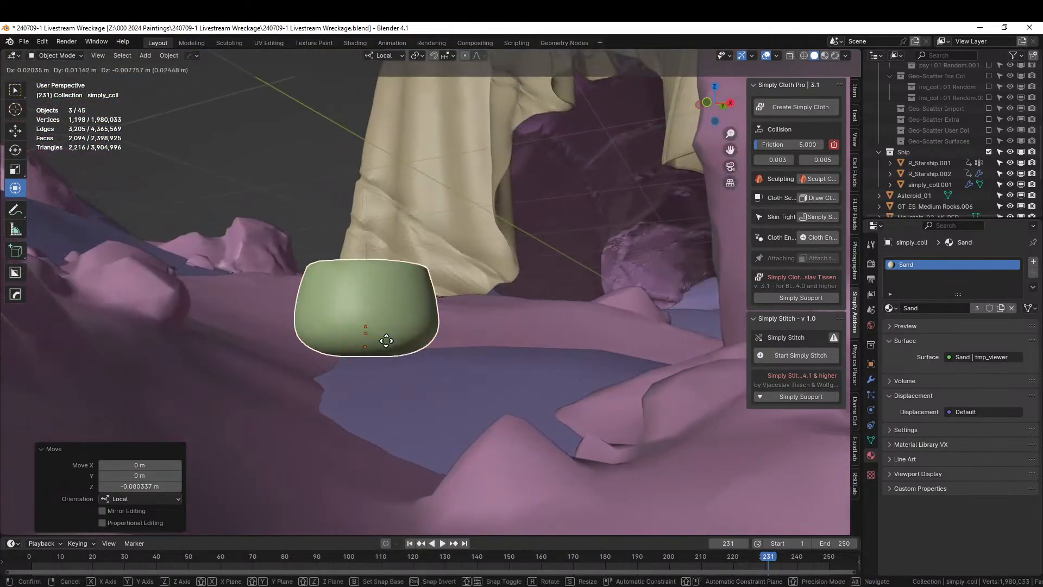
pyautogui.click(386, 347)
pyautogui.moveTo(386, 348); pyautogui.dragTo(442, 457, button='middle')
pyautogui.press('g')
pyautogui.press('z')
pyautogui.press('z')
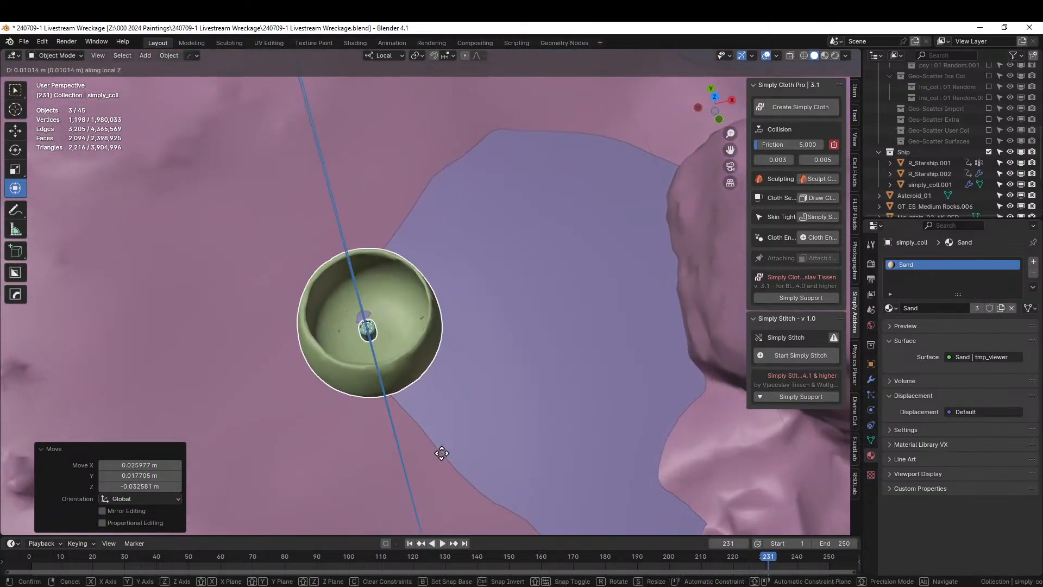
pyautogui.click(441, 452)
pyautogui.moveTo(441, 452); pyautogui.dragTo(493, 367, button='middle')
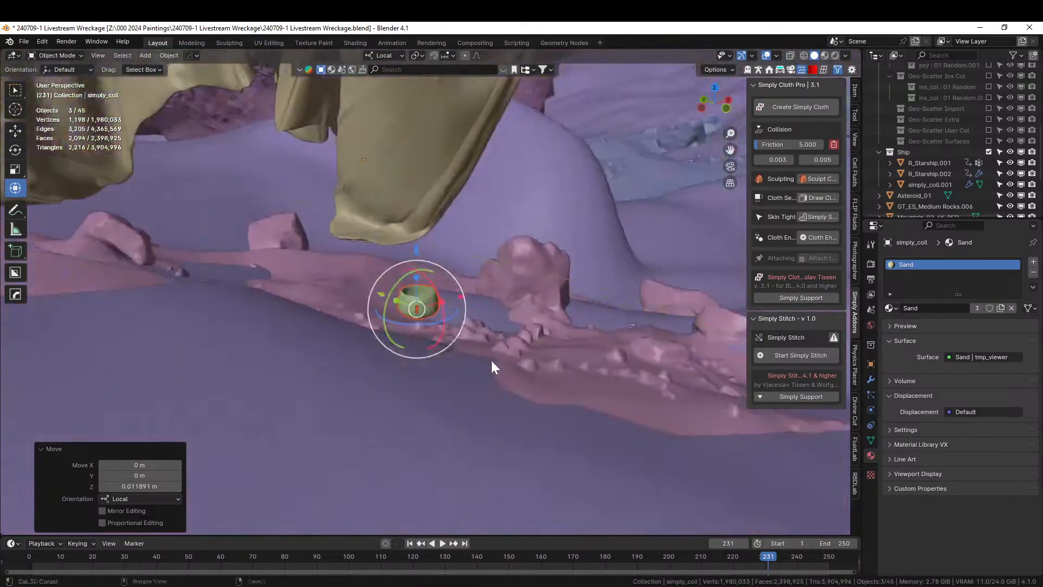
# Step: Switch the viewport to rendered shading and examine the dish and its light on the sand among the rocks
pyautogui.press('z')
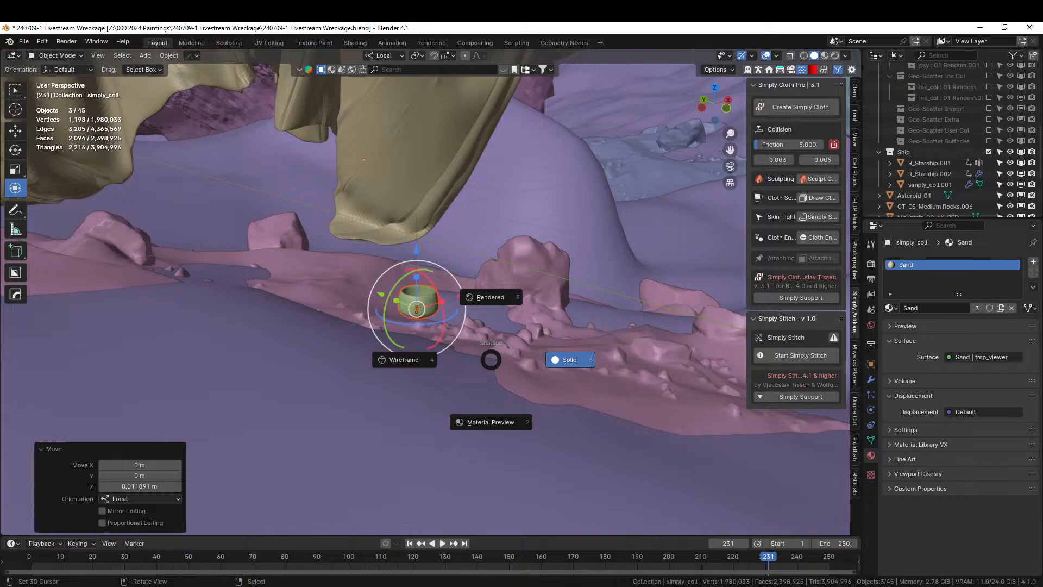
pyautogui.click(490, 297)
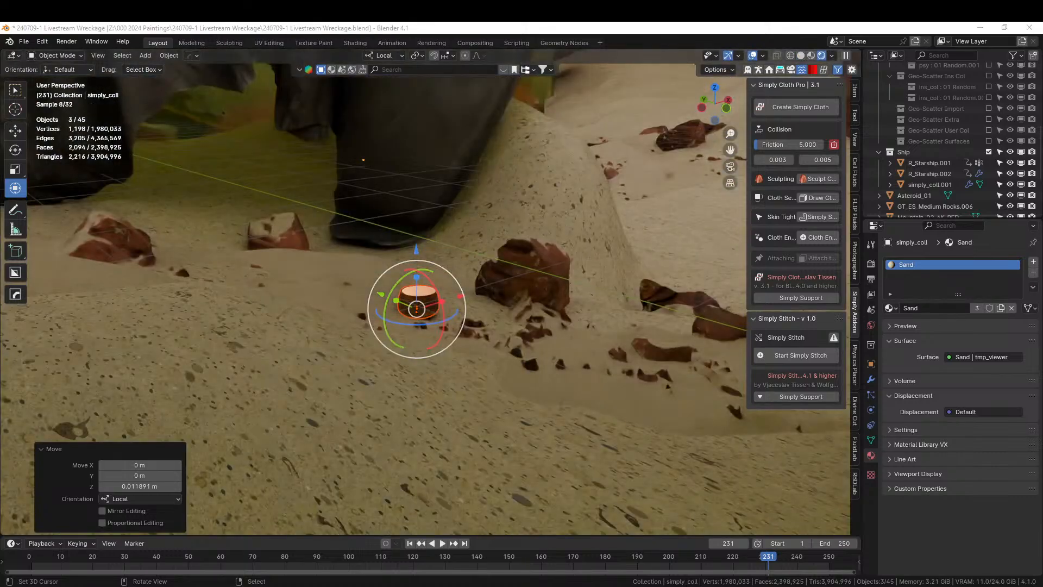
pyautogui.moveTo(261, 222); pyautogui.dragTo(58, 221, button='middle')
pyautogui.moveTo(18, 223); pyautogui.dragTo(859, 228, button='middle')
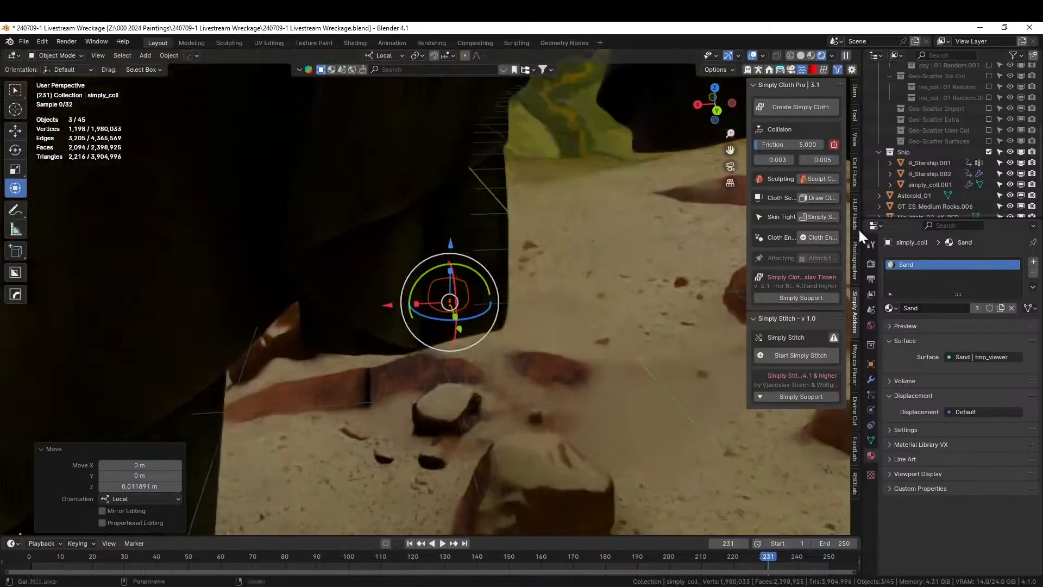
pyautogui.scroll(3, 393, 341)
pyautogui.moveTo(392, 341); pyautogui.dragTo(336, 341, button='middle')
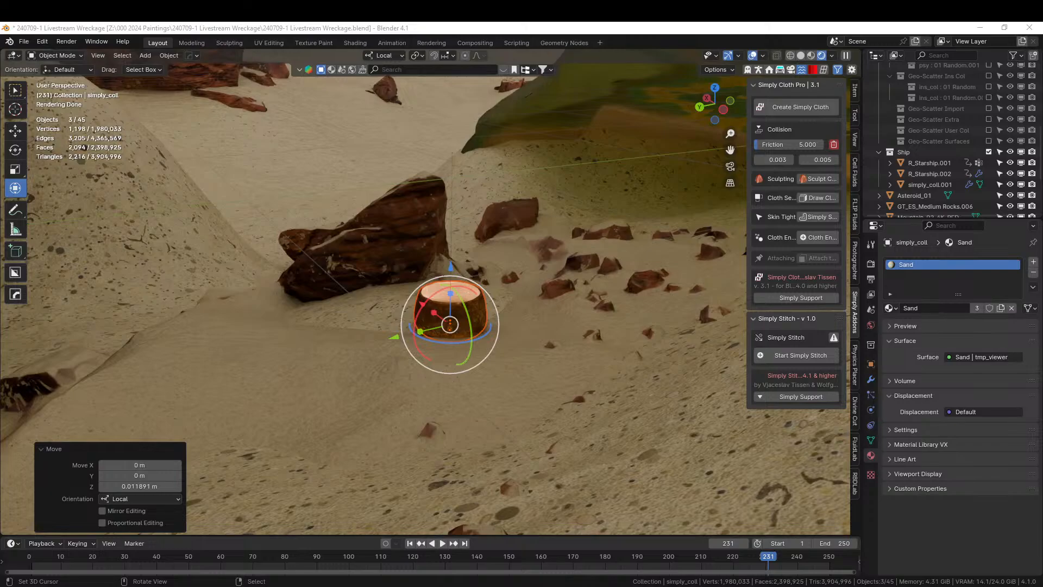
# Step: Place the BambooBasket_03_4K asset on the sand between the dish and the large rock
pyautogui.moveTo(1042, 360); pyautogui.dragTo(403, 299)
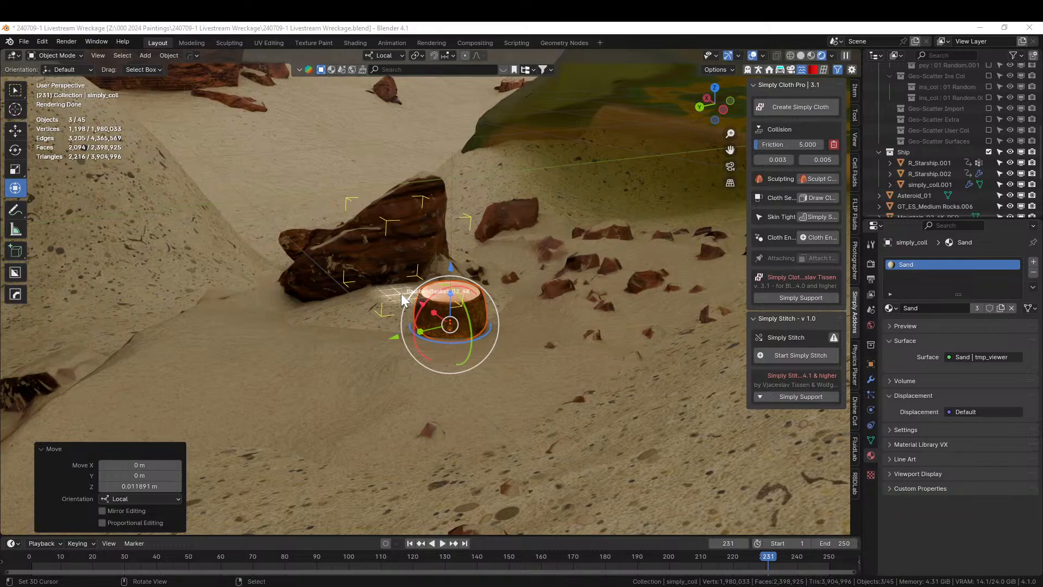
pyautogui.moveTo(403, 299); pyautogui.dragTo(400, 294)
pyautogui.moveTo(479, 353); pyautogui.dragTo(592, 328, button='middle')
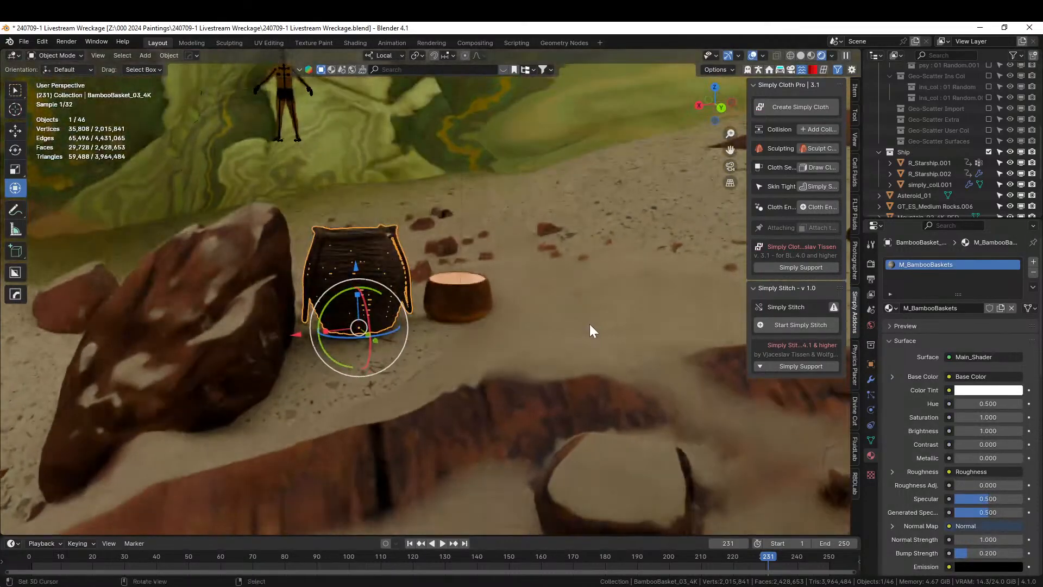
# Step: Lower the bamboo basket about 0.065 m along local Z in solid shading to seat it in the sand
pyautogui.press('z')
pyautogui.press('6')
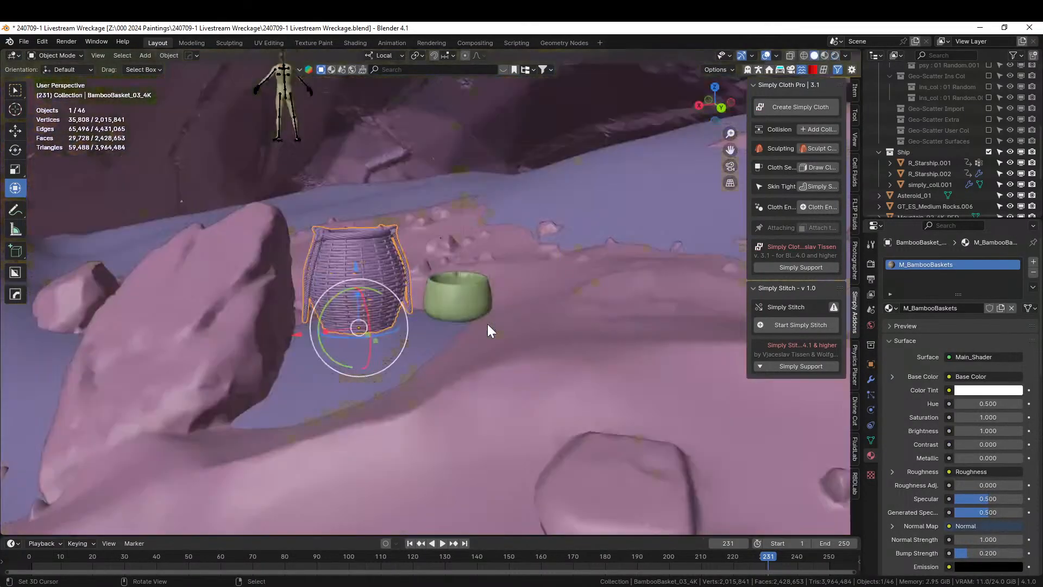
pyautogui.scroll(2, 487, 323)
pyautogui.moveTo(490, 321); pyautogui.dragTo(509, 302, button='middle')
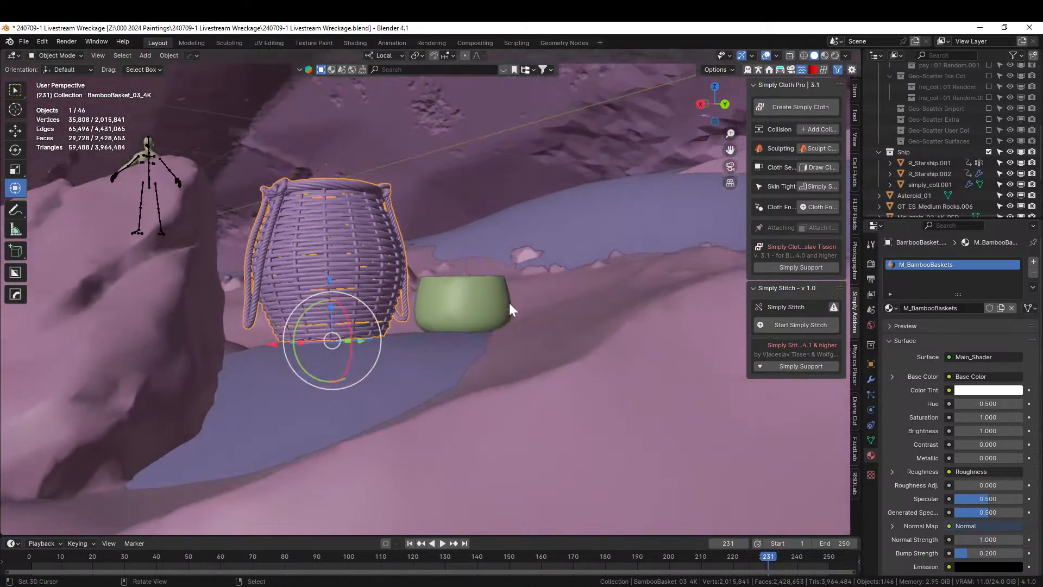
pyautogui.press('g')
pyautogui.press('z')
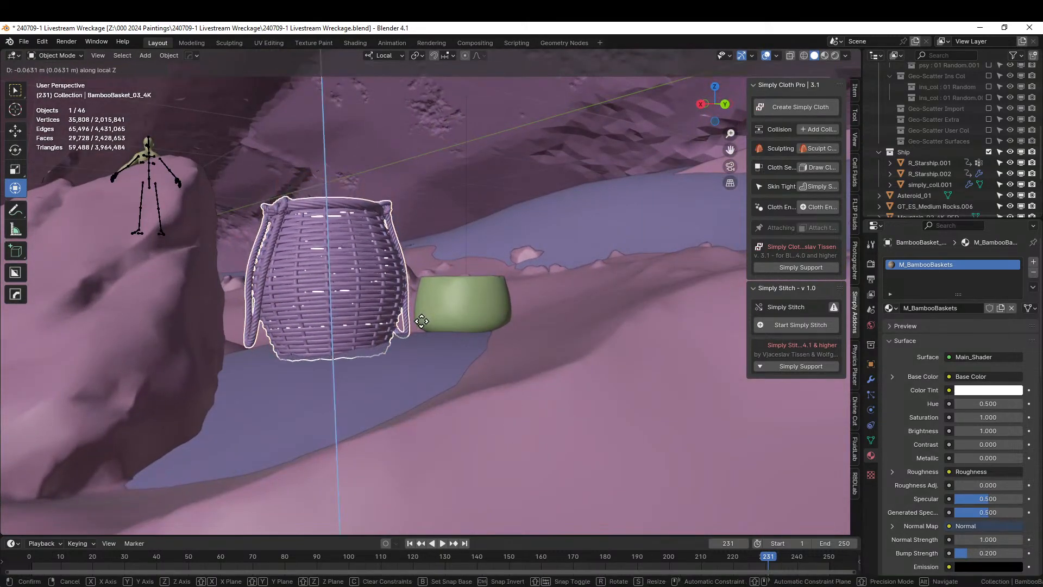
pyautogui.click(421, 321)
pyautogui.moveTo(421, 321); pyautogui.dragTo(295, 383, button='middle')
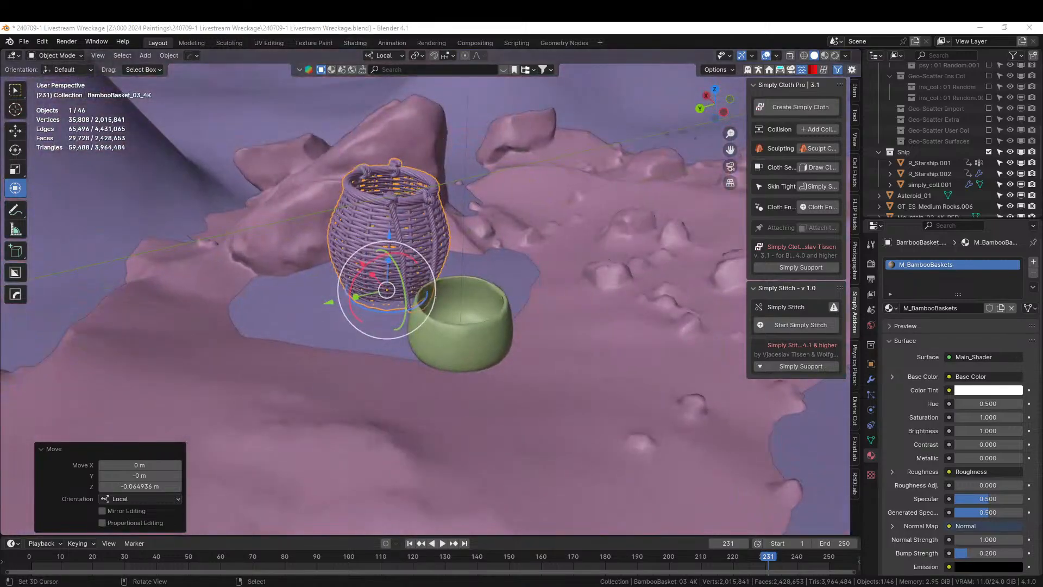
# Step: Place the Brick_02_2K, Brick_03_2K and Brick_01_2K assets on the sand beside the clay dish
pyautogui.moveTo(653, 274); pyautogui.dragTo(387, 210, button='middle')
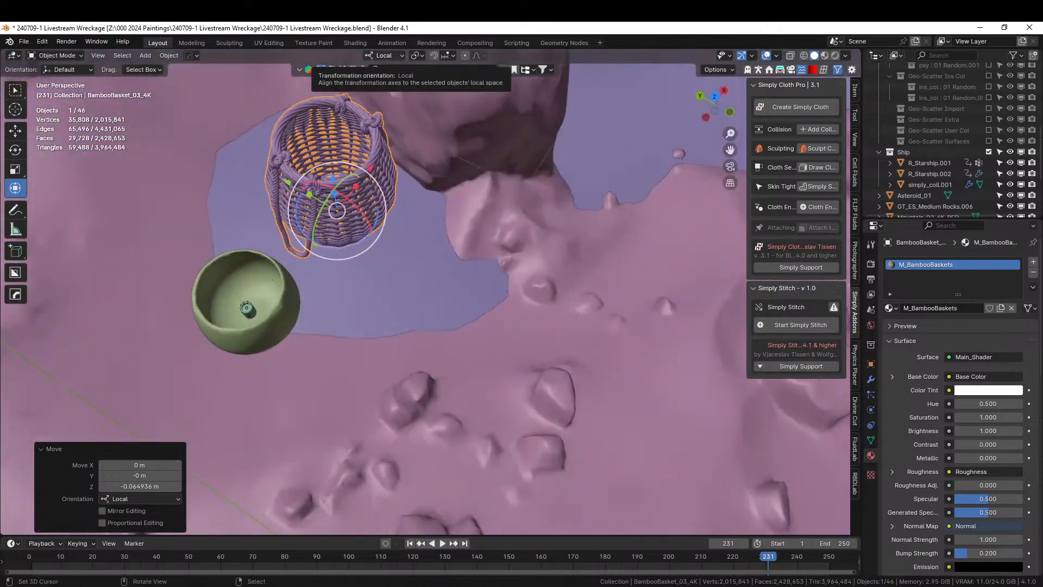
pyautogui.moveTo(512, 205); pyautogui.dragTo(341, 305)
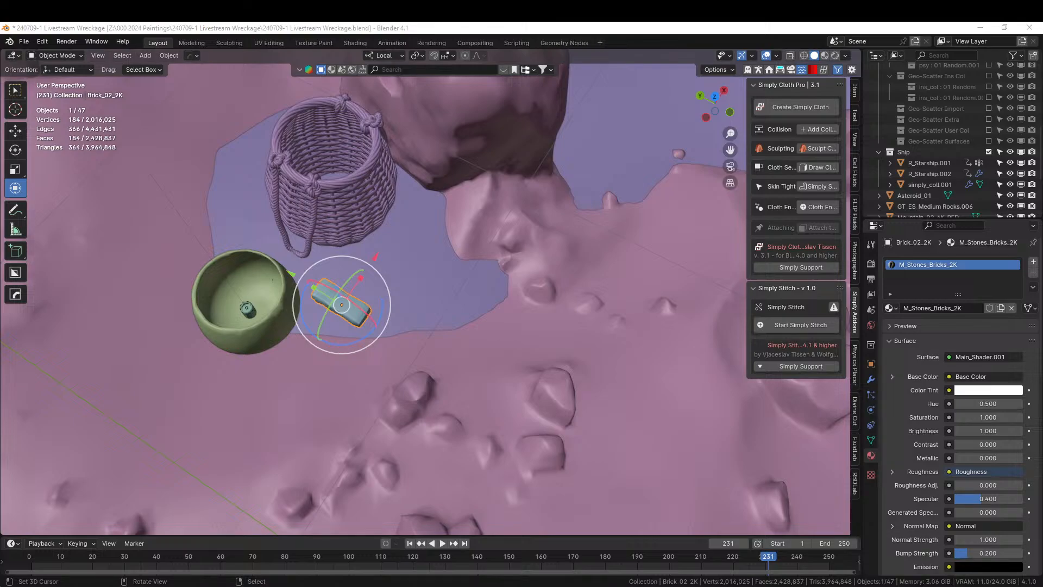
pyautogui.moveTo(491, 252); pyautogui.dragTo(325, 350)
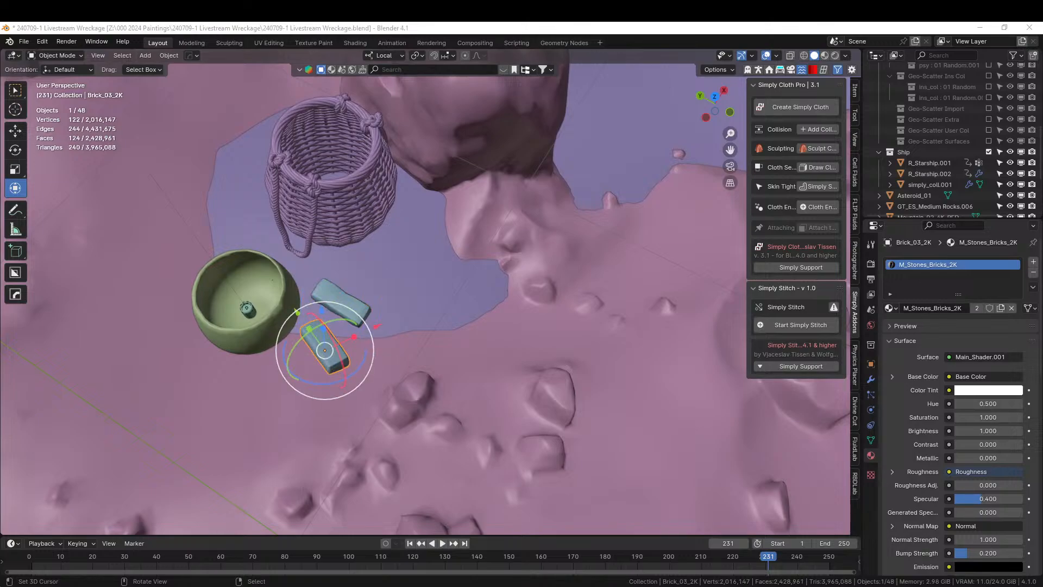
pyautogui.moveTo(435, 204); pyautogui.dragTo(365, 342)
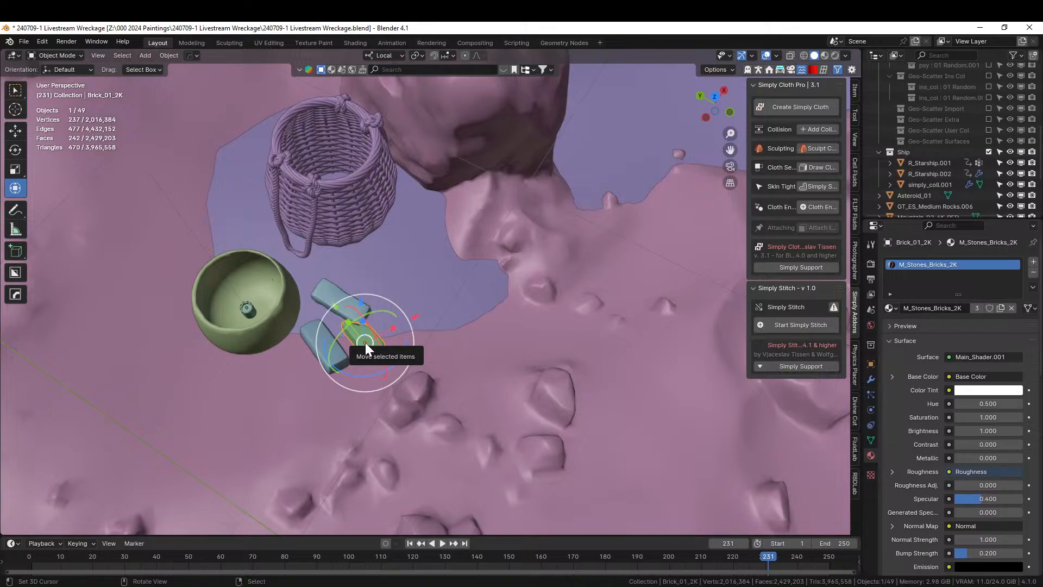
# Step: Clear the rotation of all three bricks and move them about -0.132 m in X and 0.309 m in Y beneath the dish
pyautogui.moveTo(365, 342); pyautogui.dragTo(301, 452, button='middle')
pyautogui.keyDown('shift'); pyautogui.click(288, 462); pyautogui.keyUp('shift')
pyautogui.keyDown('shift'); pyautogui.click(279, 374); pyautogui.keyUp('shift')
pyautogui.hotkey('alt', 'r')
pyautogui.moveTo(349, 441); pyautogui.dragTo(541, 483, button='middle')
pyautogui.press('g')
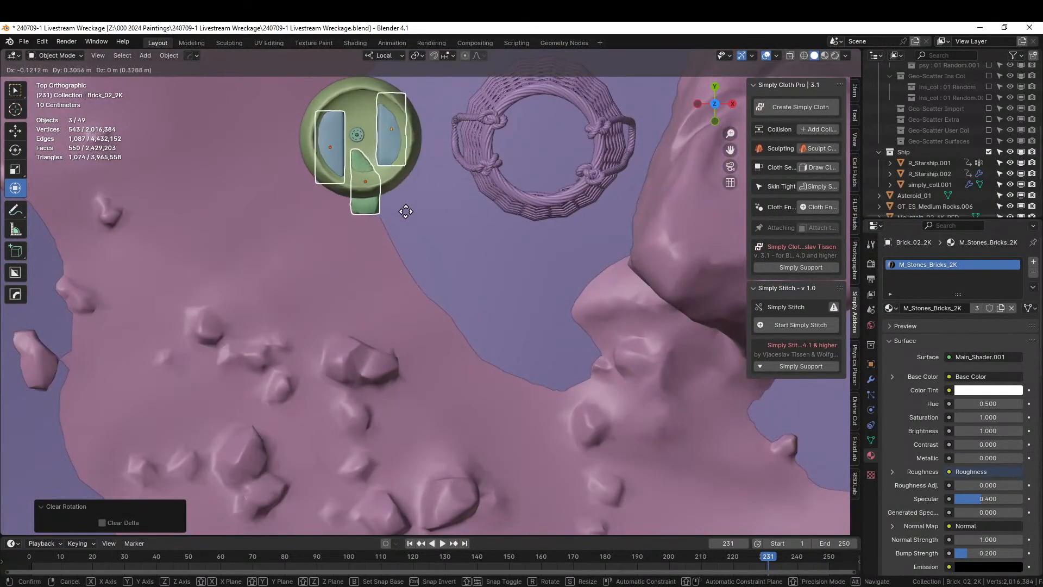
pyautogui.click(405, 225)
# Step: Raise the three bricks about 0.006 m along local Z
pyautogui.moveTo(403, 220); pyautogui.dragTo(617, 216, button='middle')
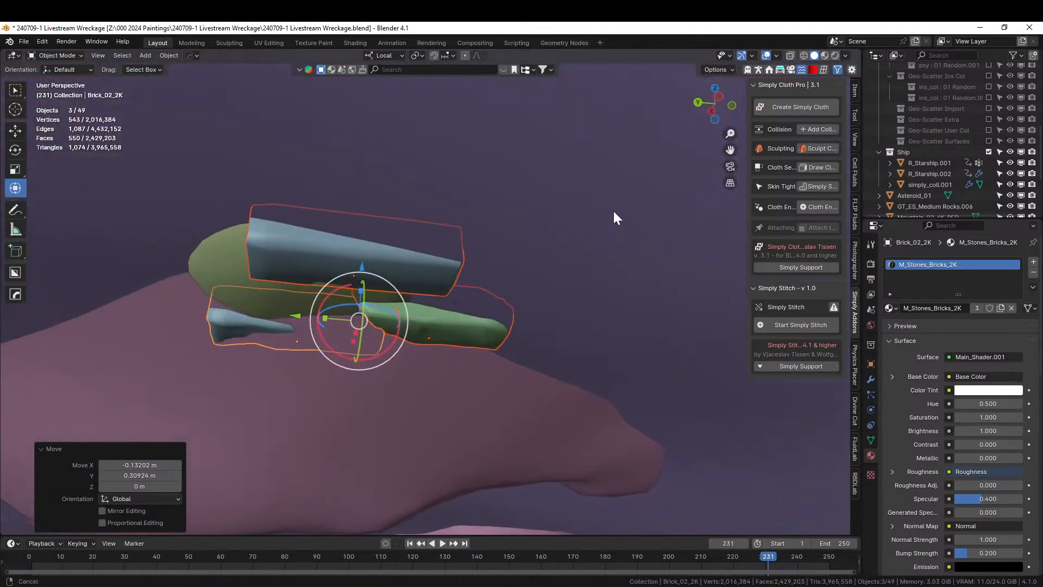
pyautogui.press('g')
pyautogui.press('z')
pyautogui.press('z')
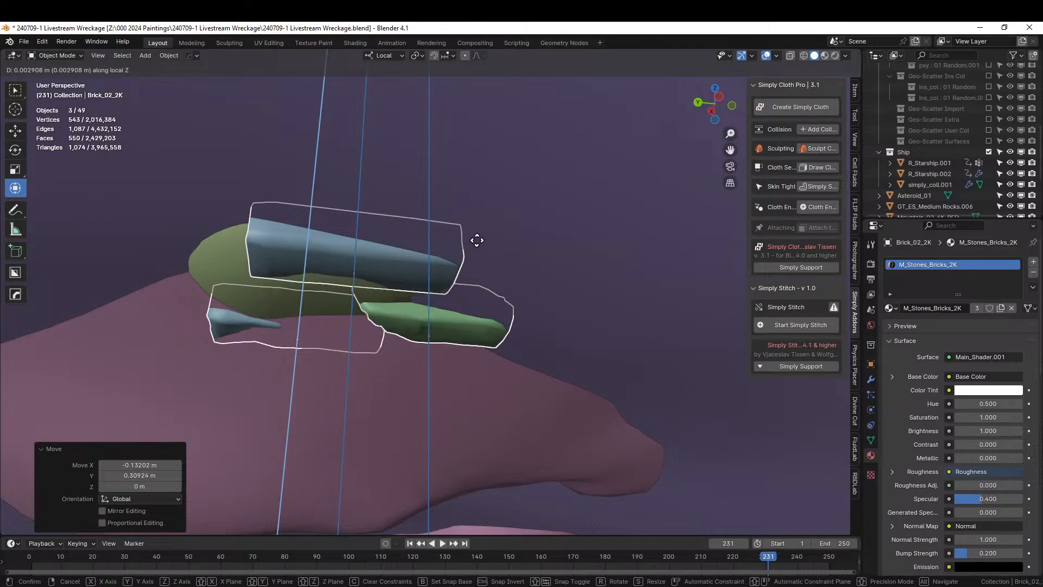
pyautogui.click(483, 219)
# Step: Raise the clay dish together with its candle and light about 0.03 m along local Z onto the bricks
pyautogui.scroll(-5, 489, 280)
pyautogui.moveTo(489, 281); pyautogui.dragTo(349, 409, button='middle')
pyautogui.click(265, 392)
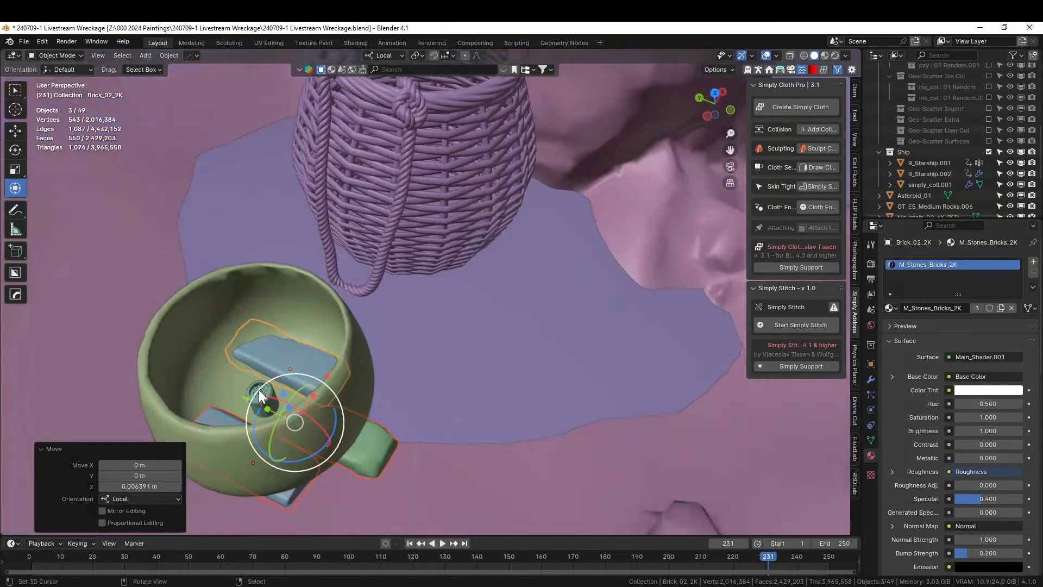
pyautogui.moveTo(258, 389); pyautogui.dragTo(259, 402, button='middle')
pyautogui.keyDown('shift'); pyautogui.click(197, 364); pyautogui.keyUp('shift')
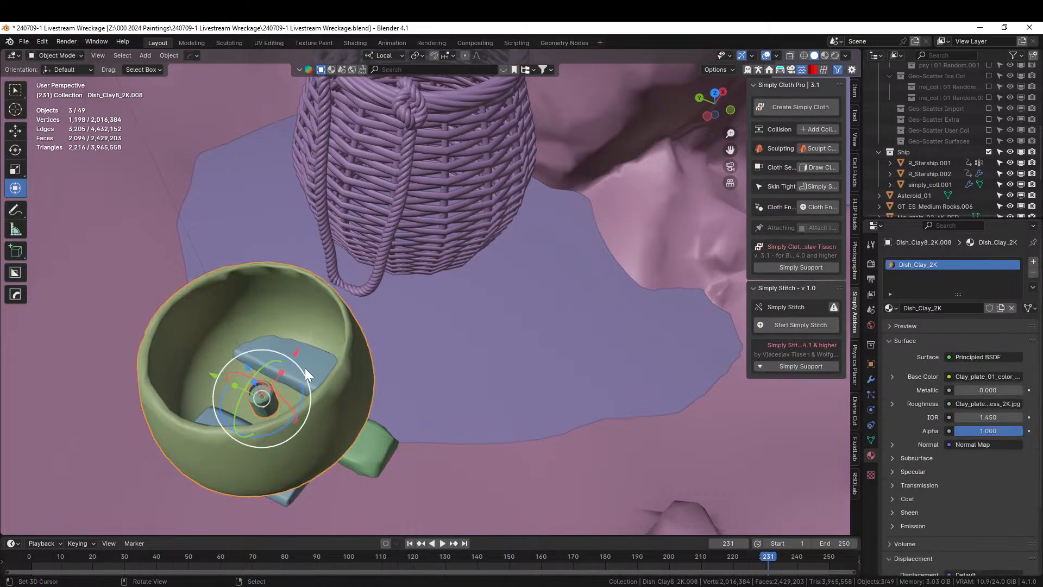
pyautogui.press('g')
pyautogui.press('z')
pyautogui.press('z')
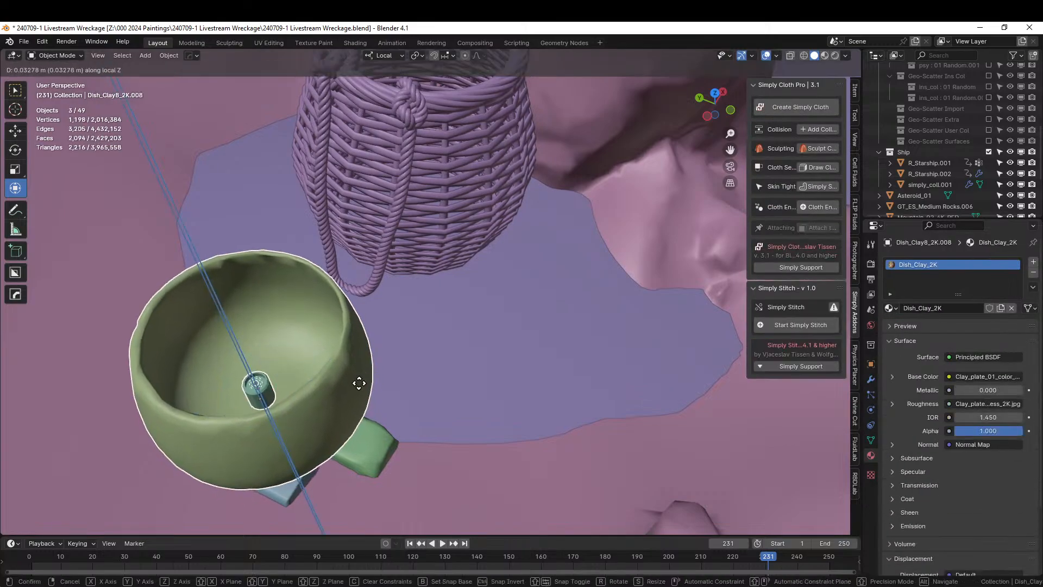
pyautogui.click(361, 391)
# Step: Shift the dish group about 0.004 m in X and -0.051 m in Y to centre it over the bricks
pyautogui.press('KP_7')
pyautogui.press('g')
pyautogui.click(325, 238)
pyautogui.moveTo(360, 240); pyautogui.dragTo(361, 302, button='middle')
# Step: Raise the dish group about 0.003 m along local Z and save the file
pyautogui.press('g')
pyautogui.press('z')
pyautogui.press('z')
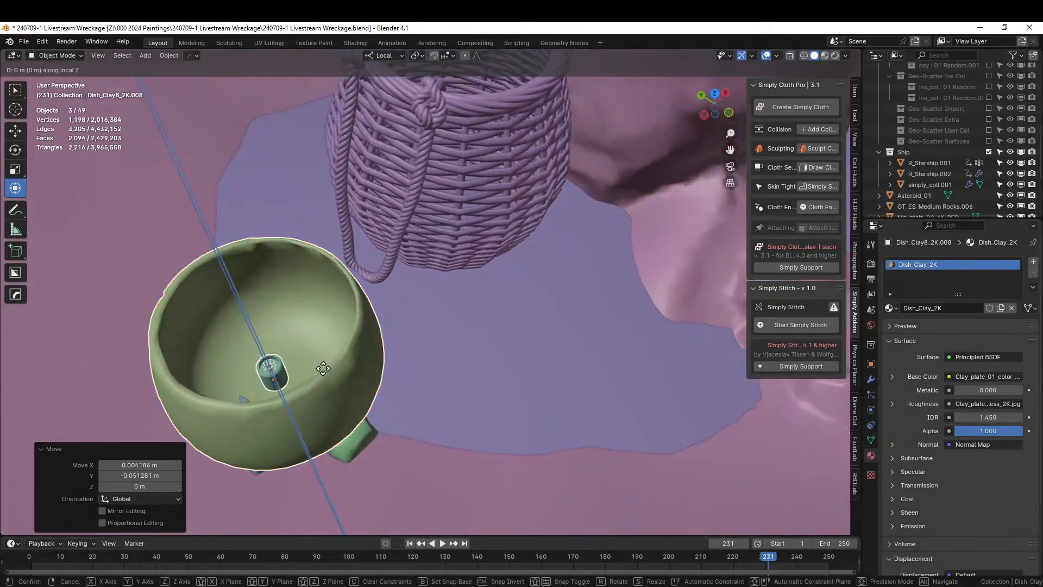
pyautogui.click(326, 361)
pyautogui.moveTo(331, 360); pyautogui.dragTo(305, 314, button='middle')
pyautogui.hotkey('ctrl', 's')
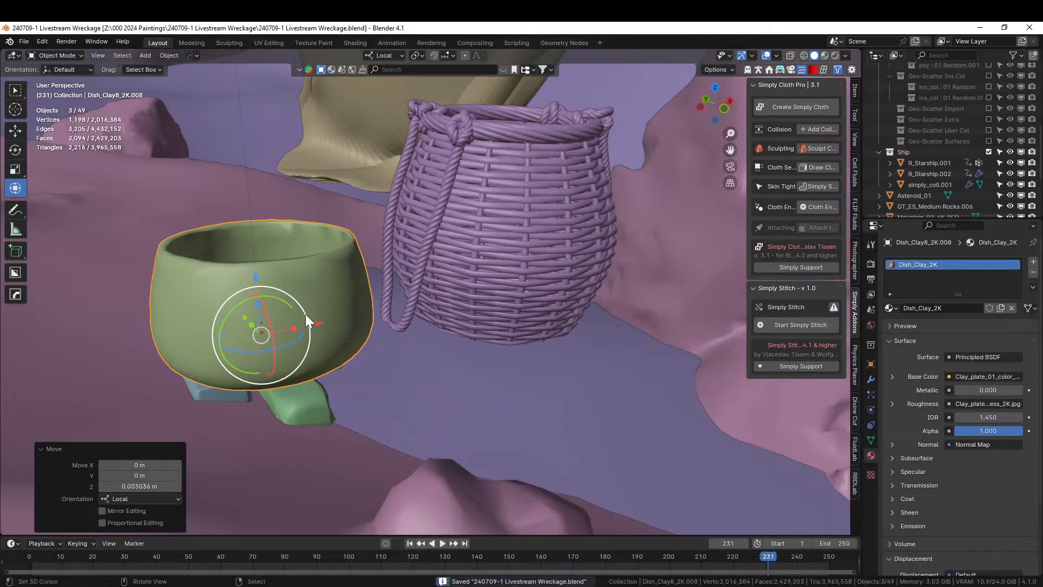
# Step: Place the Vase_02_2K asset on the sand between the rock debris and the wrecked hull's pointed edge
pyautogui.moveTo(621, 272); pyautogui.dragTo(533, 358, button='middle')
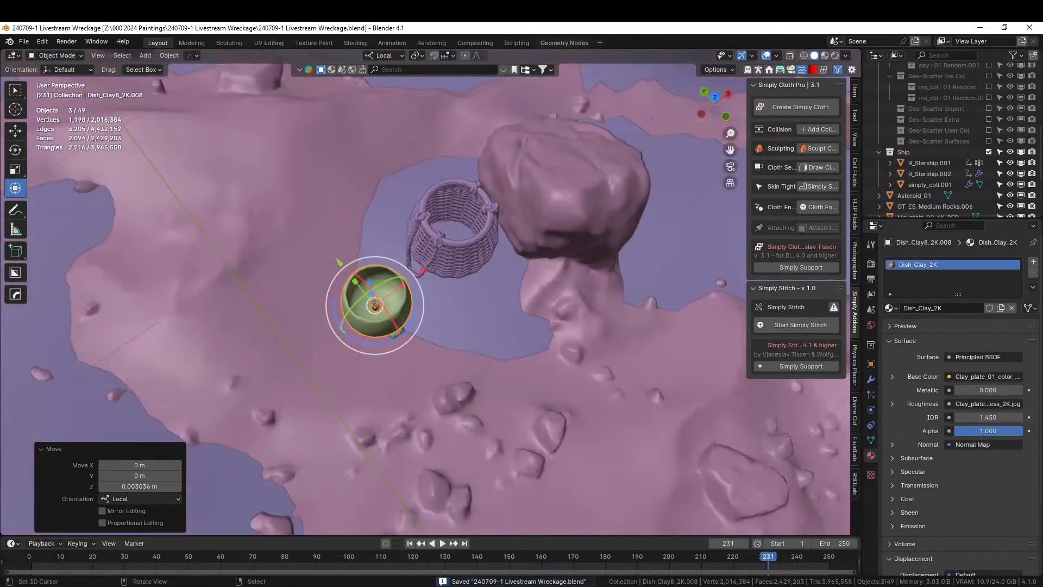
pyautogui.scroll(-7, 603, 113)
pyautogui.moveTo(442, 200); pyautogui.dragTo(213, 115, button='middle')
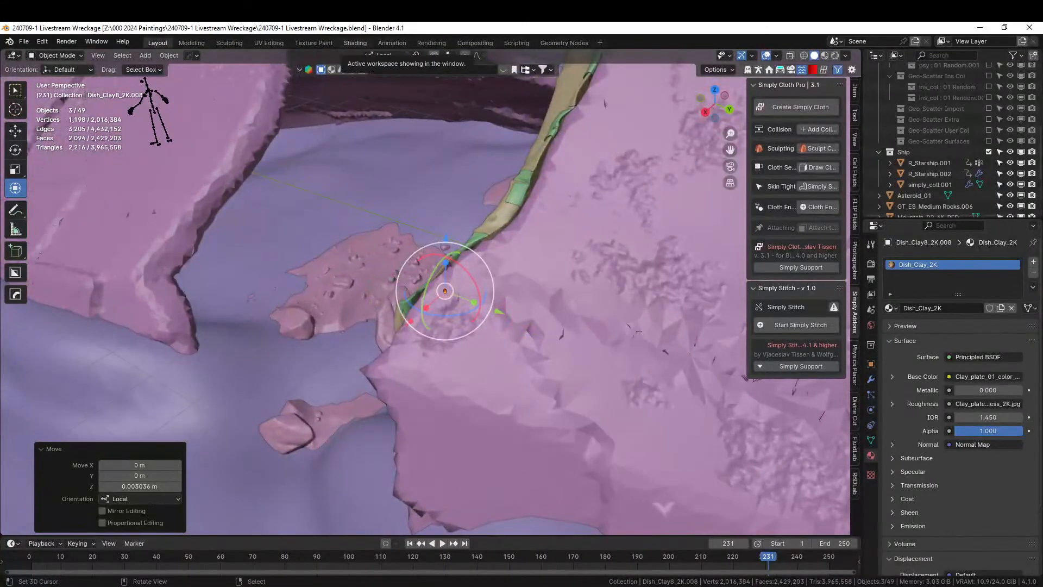
pyautogui.moveTo(414, 59); pyautogui.dragTo(233, 306)
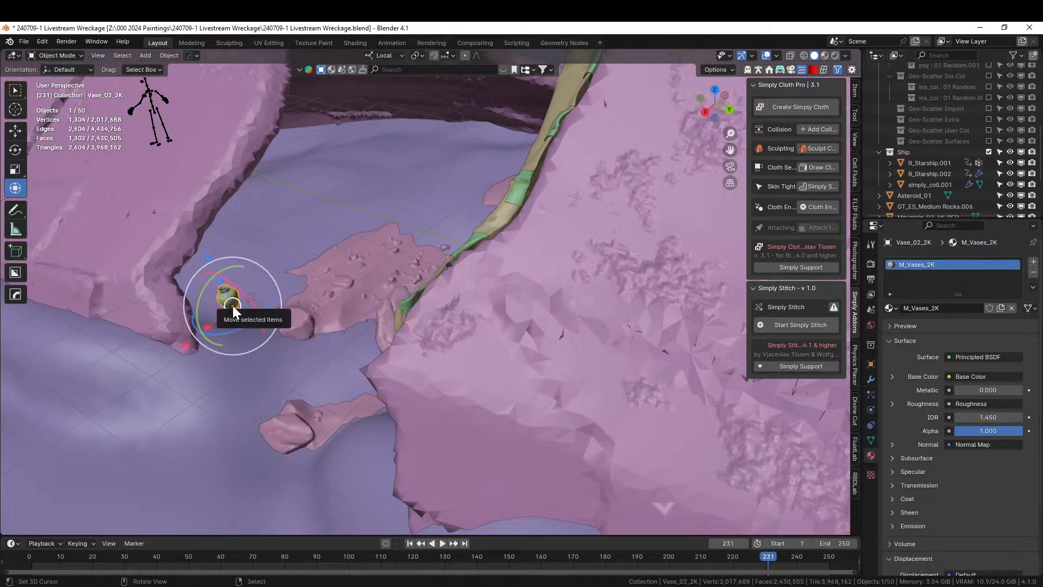
# Step: Clear the vase's rotation and lower it about 0.062 m along local Z into the sand
pyautogui.press('KP_Decimal')
pyautogui.hotkey('alt', 'r')
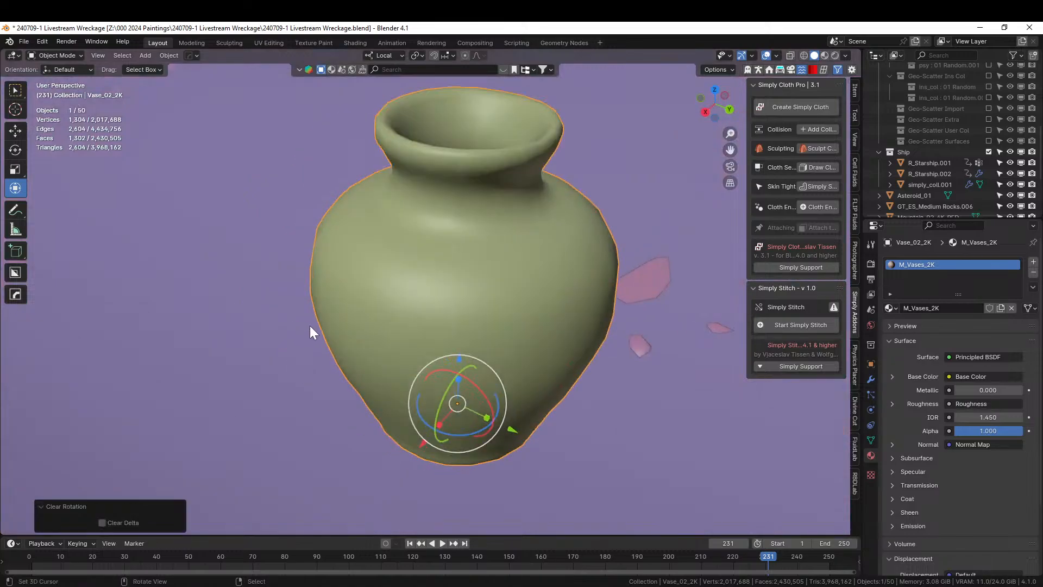
pyautogui.press('g')
pyautogui.press('z')
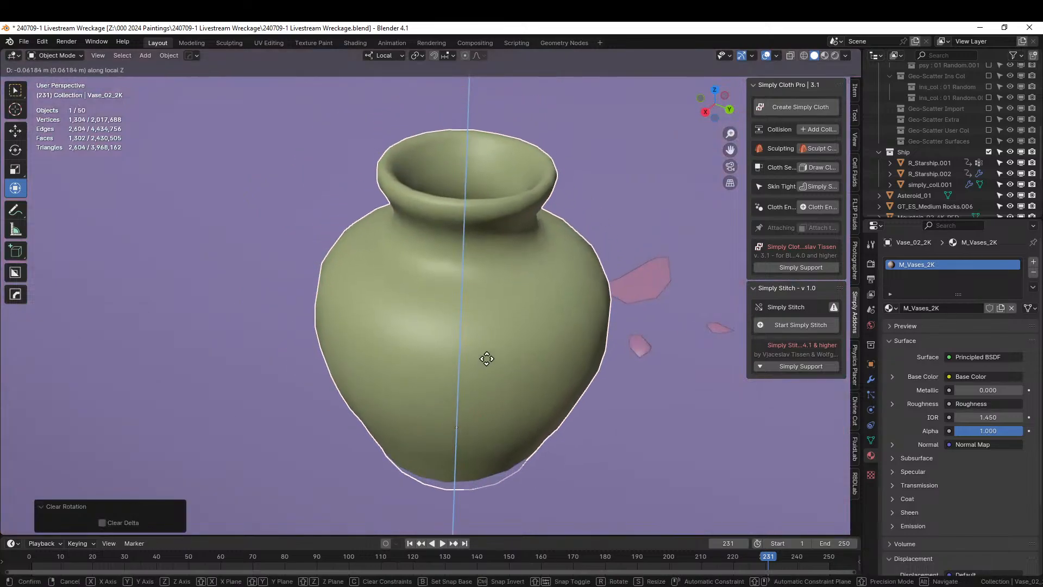
pyautogui.click(488, 362)
pyautogui.scroll(-4, 488, 363)
pyautogui.moveTo(489, 357); pyautogui.dragTo(294, 353, button='middle')
# Step: Select the HG_Sydney figure in the HumGen collection and move it about 2.353 m in X and 12.068 m in Y beside the draped cloth
pyautogui.scroll(-8, 353, 332)
pyautogui.scroll(-4, 242, 334)
pyautogui.scroll(10, 993, 125)
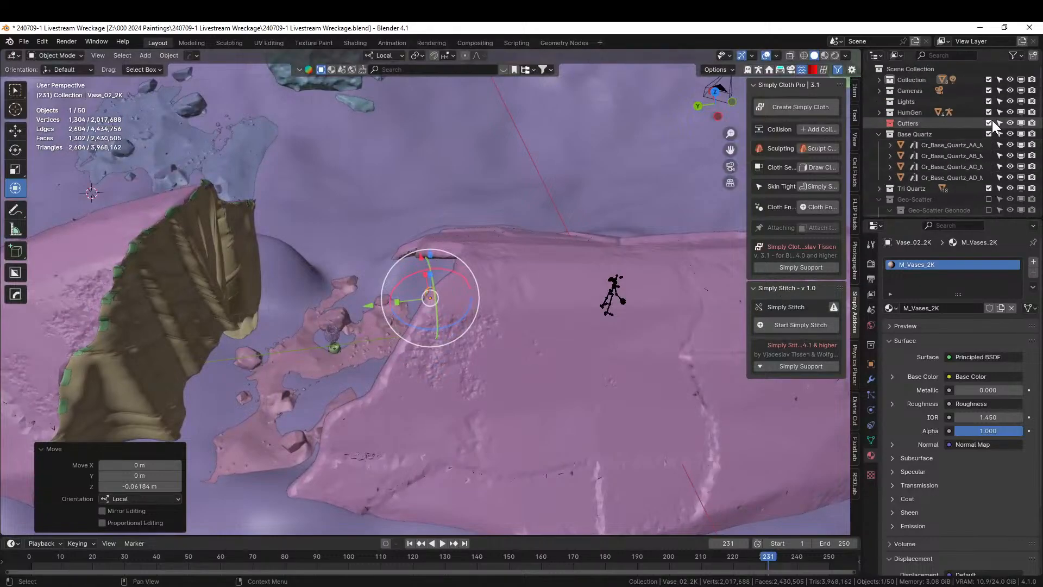
pyautogui.click(918, 113)
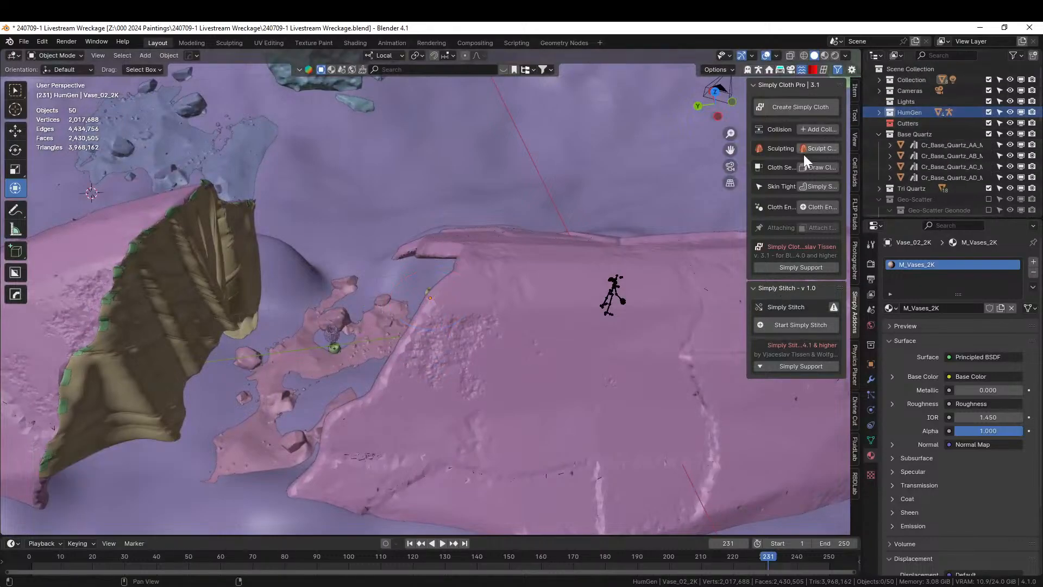
pyautogui.click(879, 112)
pyautogui.click(886, 124)
pyautogui.press('KP_7')
pyautogui.press('KP_Decimal')
pyautogui.press('g')
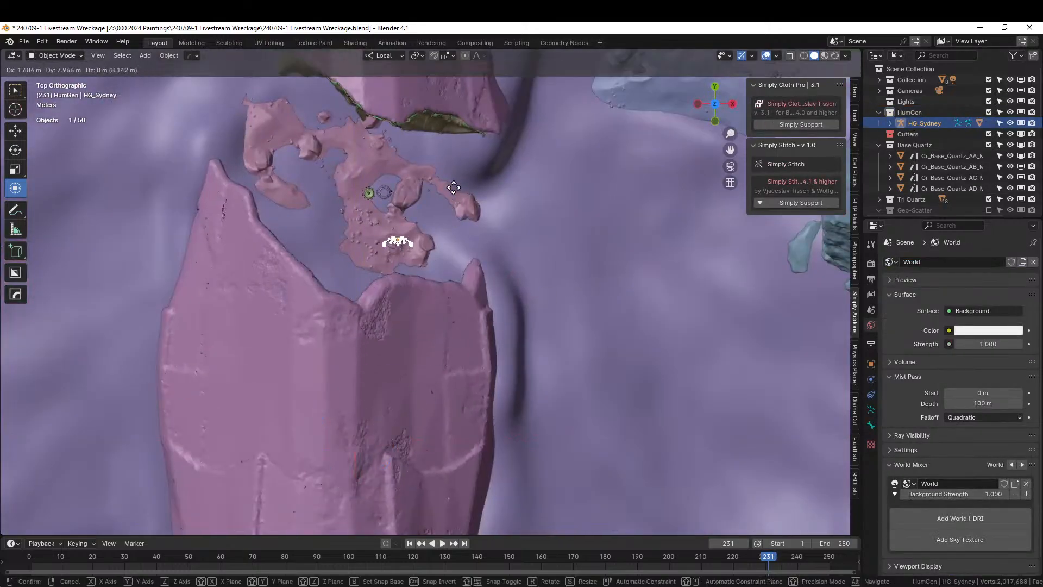
pyautogui.click(467, 111)
pyautogui.press('KP_Decimal')
pyautogui.moveTo(401, 154); pyautogui.dragTo(461, 507, button='middle')
pyautogui.scroll(-8, 461, 507)
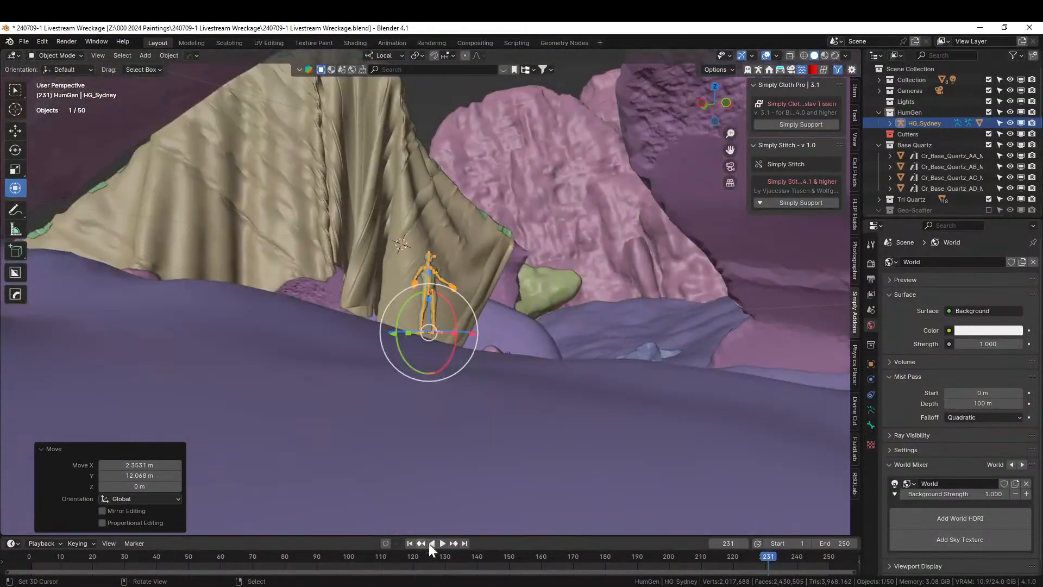
# Step: Place the Stone_wall asset on the sand beside the draped cloth at the hull break
pyautogui.moveTo(383, 412); pyautogui.dragTo(465, 473, button='middle')
pyautogui.scroll(-3, 467, 471)
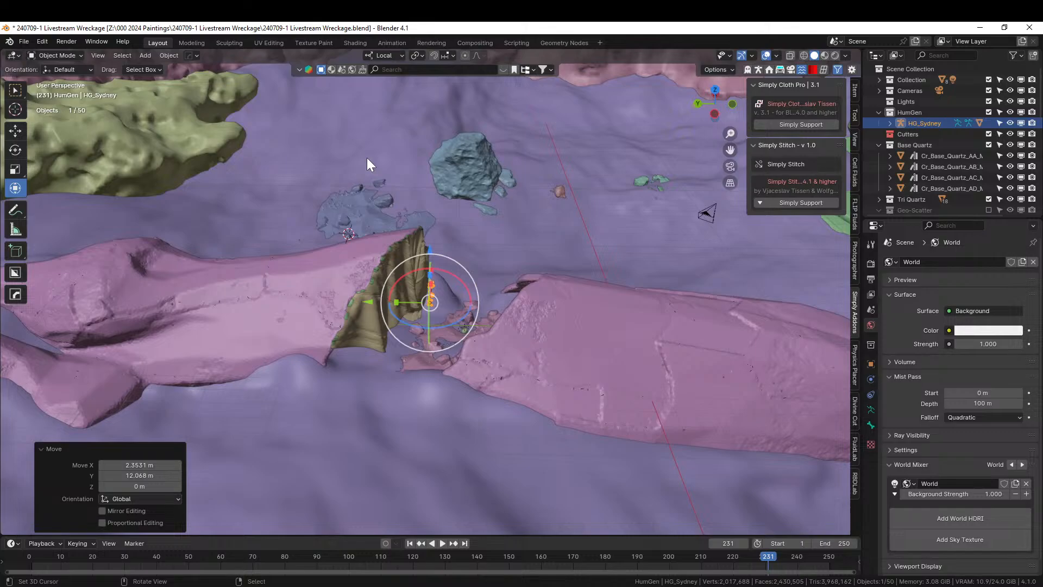
pyautogui.moveTo(465, 202); pyautogui.dragTo(442, 223, button='middle')
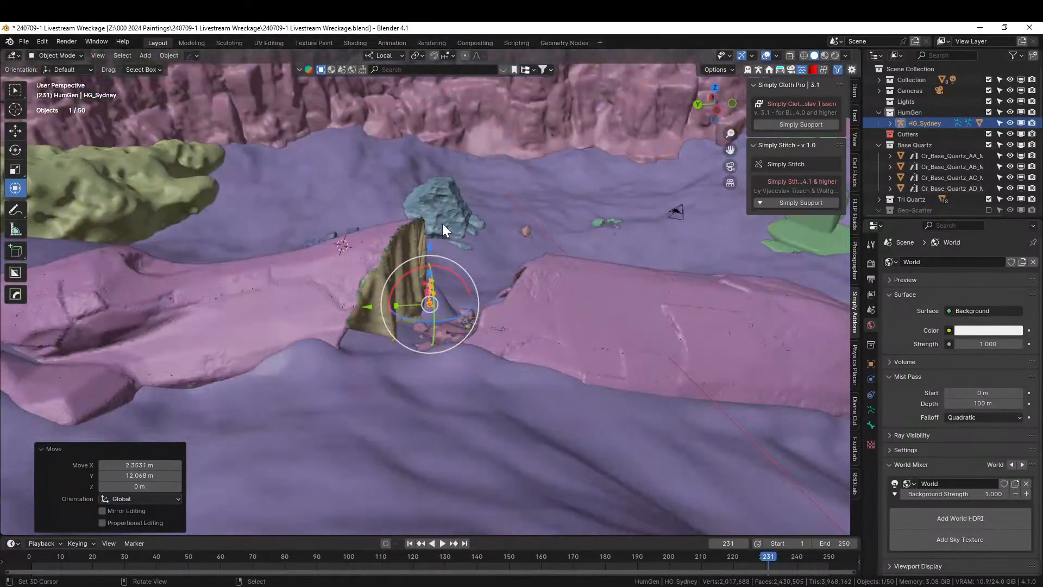
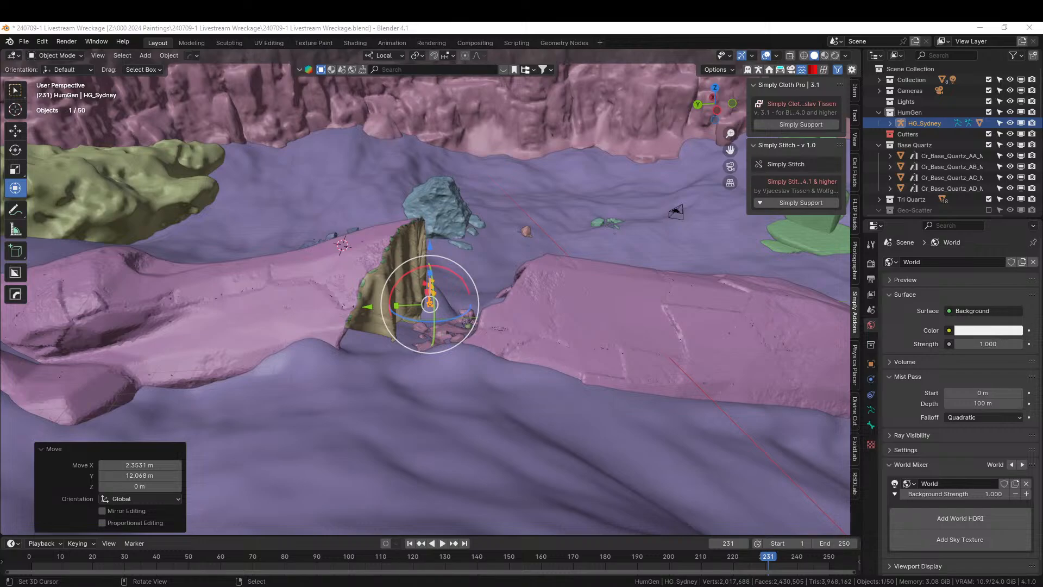
pyautogui.moveTo(217, 457); pyautogui.dragTo(345, 372)
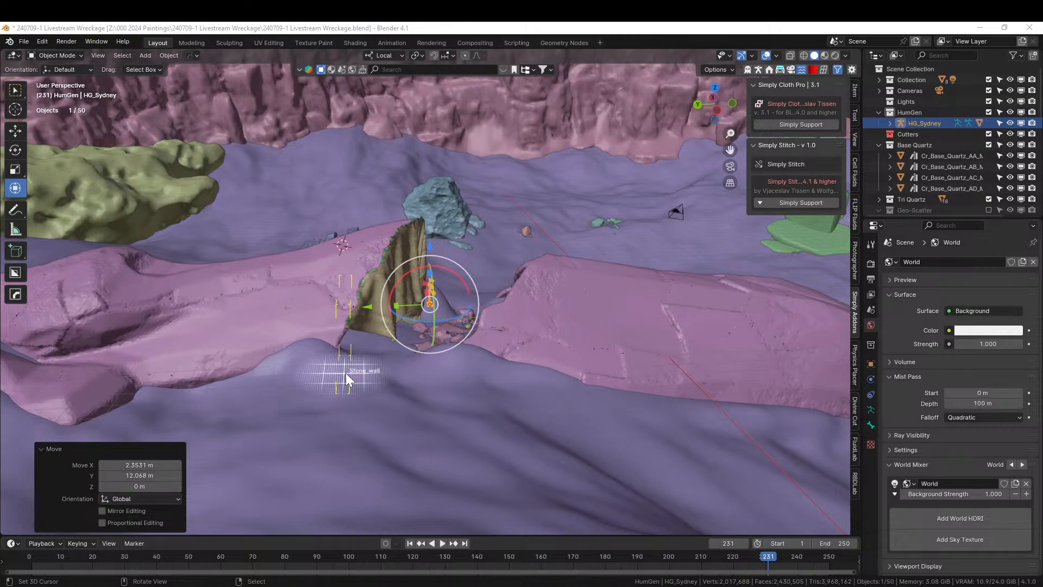
pyautogui.moveTo(345, 372); pyautogui.dragTo(345, 372)
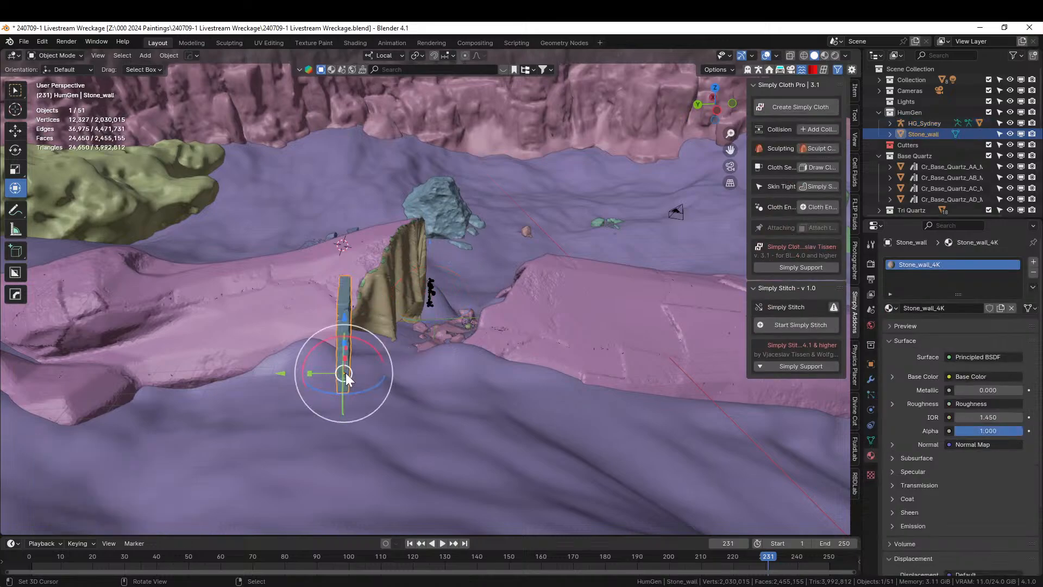
# Step: Try rotating the stone wall about 104° around the view axis from the top view
pyautogui.press('KP_7')
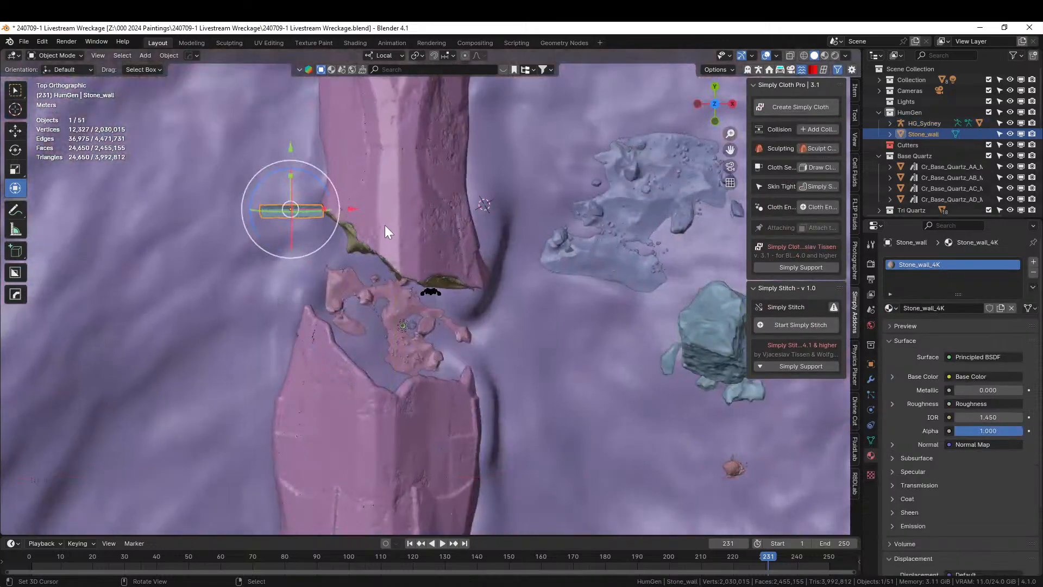
pyautogui.press('r')
pyautogui.click(256, 273)
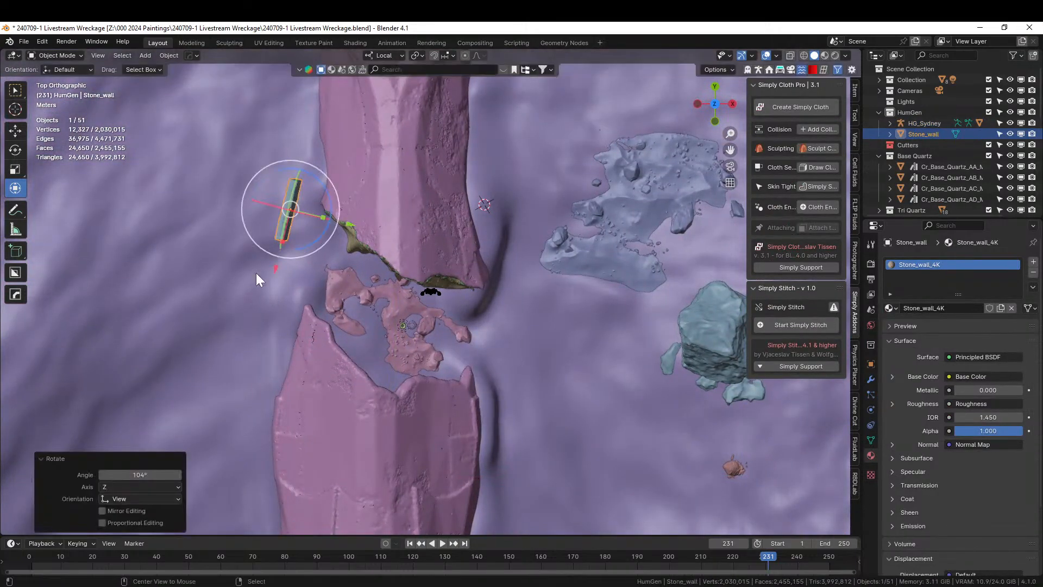
# Step: Clear the stone wall's rotation and lower it about 1.375 m along local Z into the sand
pyautogui.hotkey('alt', 'r')
pyautogui.moveTo(350, 266); pyautogui.dragTo(508, 155, button='middle')
pyautogui.press('g')
pyautogui.press('z')
pyautogui.click(431, 244)
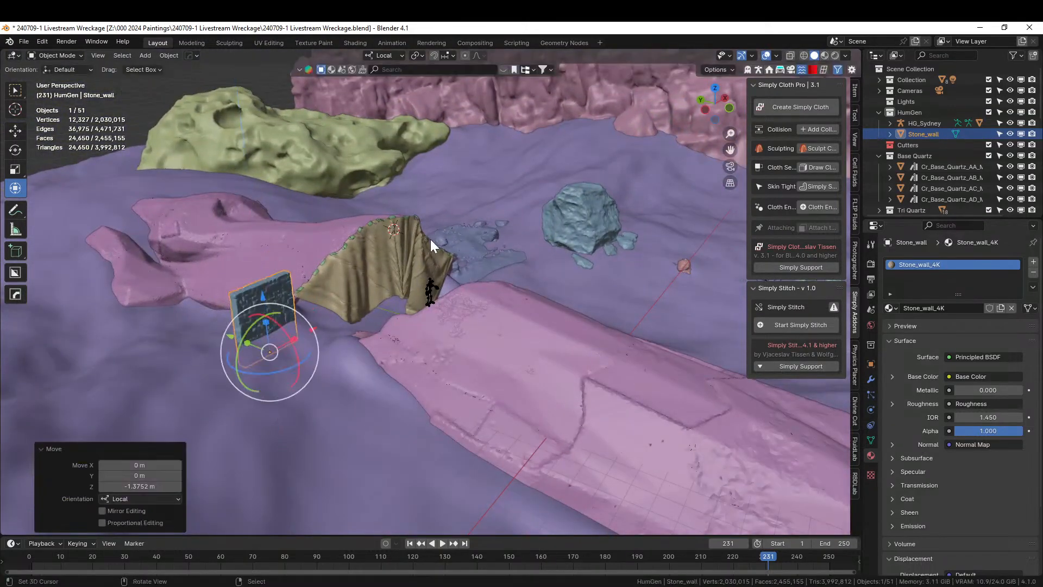
# Step: Try rotating the stone wall 96.5° in the top view and moving it about 1.402 m in X and -1.297 m in Y
pyautogui.press('KP_7')
pyautogui.press('r')
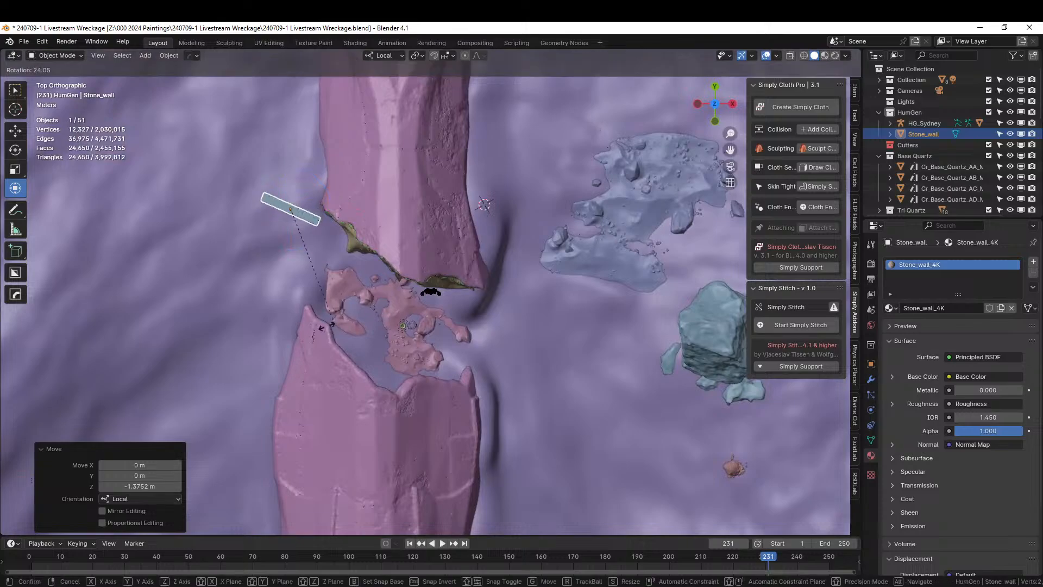
pyautogui.click(211, 281)
pyautogui.press('g')
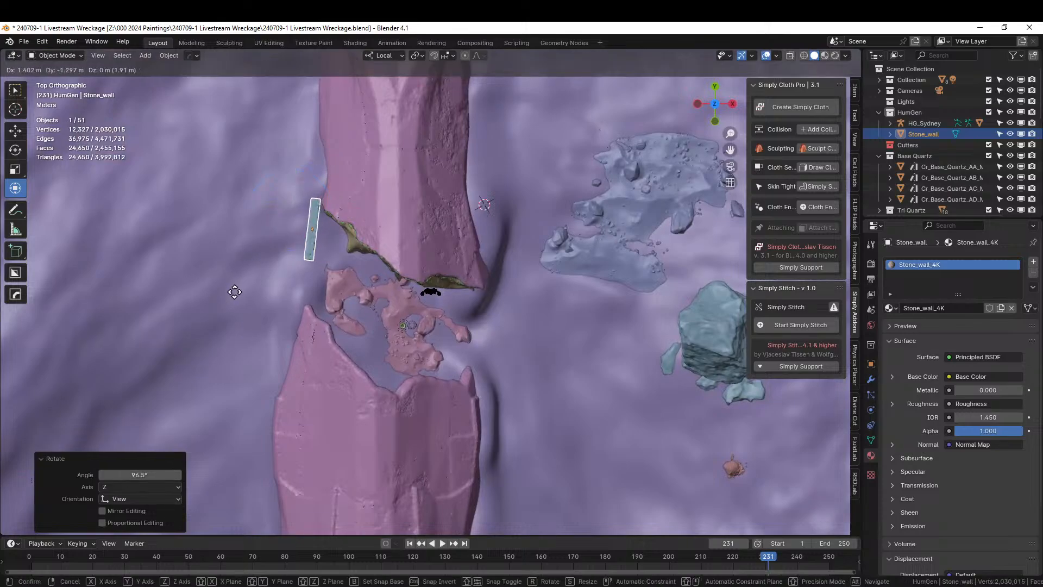
pyautogui.click(235, 293)
# Step: Try lowering the stone wall about 0.776 m along its local Z axis into the sand
pyautogui.moveTo(235, 293); pyautogui.dragTo(439, 283, button='middle')
pyautogui.press('g')
pyautogui.press('z')
pyautogui.press('z')
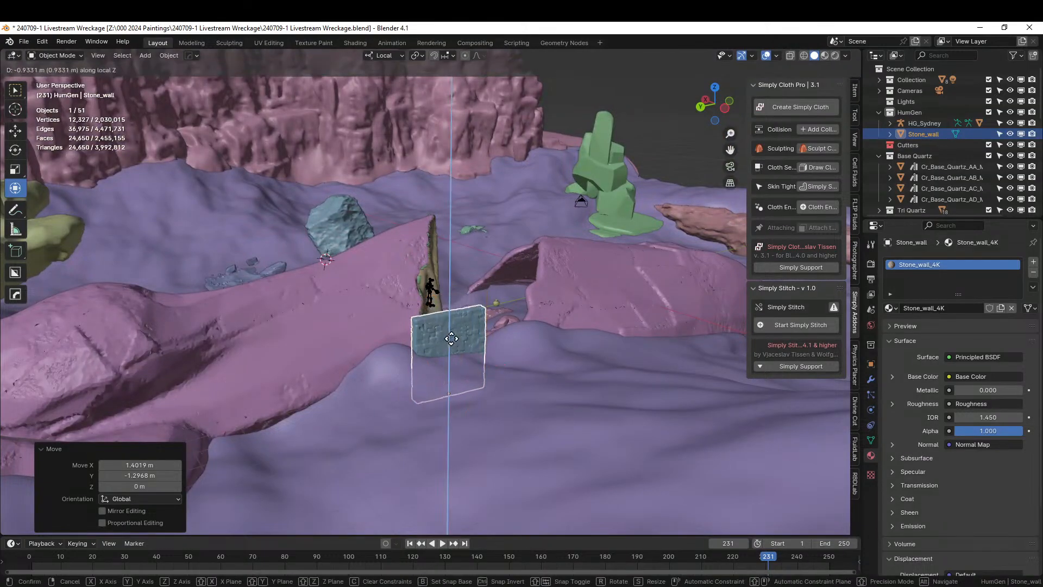
pyautogui.click(446, 352)
pyautogui.moveTo(446, 352); pyautogui.dragTo(384, 403, button='middle')
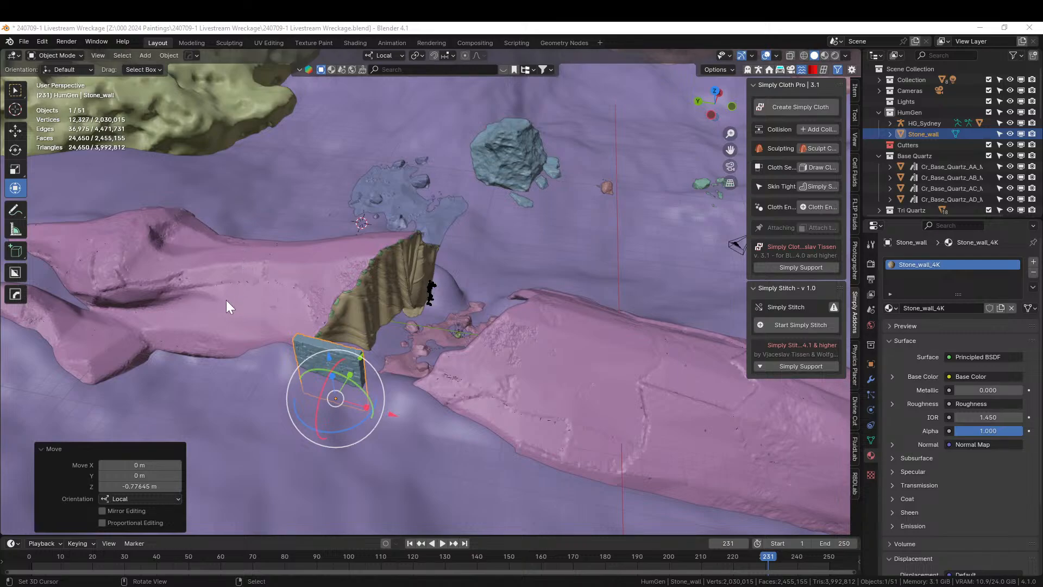
# Step: Delete the stone wall and place the Stall_02_wall asset on the sand below the draped cloth
pyautogui.moveTo(229, 292); pyautogui.dragTo(288, 281, button='middle')
pyautogui.press('x')
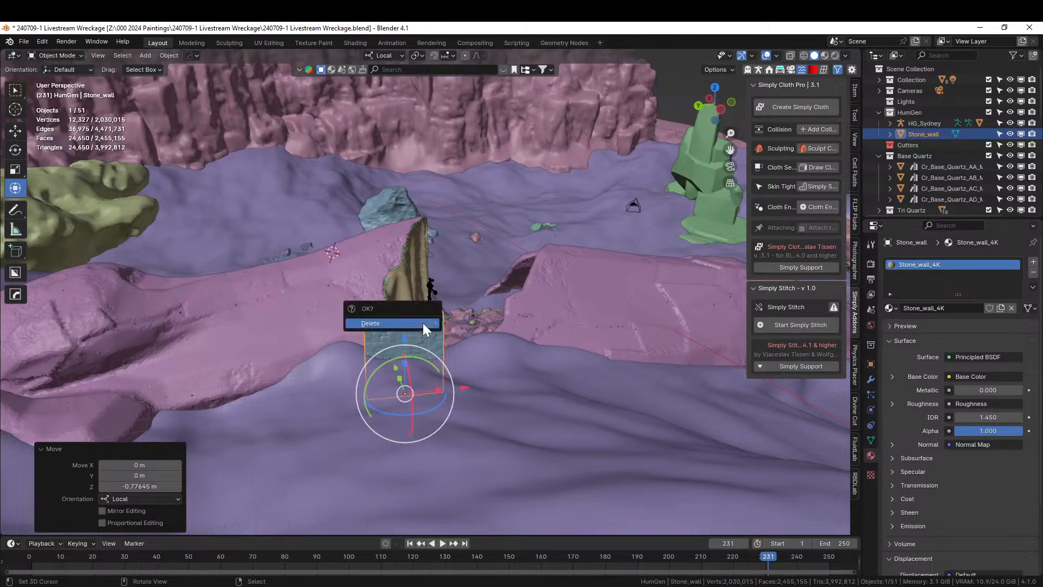
pyautogui.click(423, 323)
pyautogui.moveTo(782, 137); pyautogui.dragTo(393, 359)
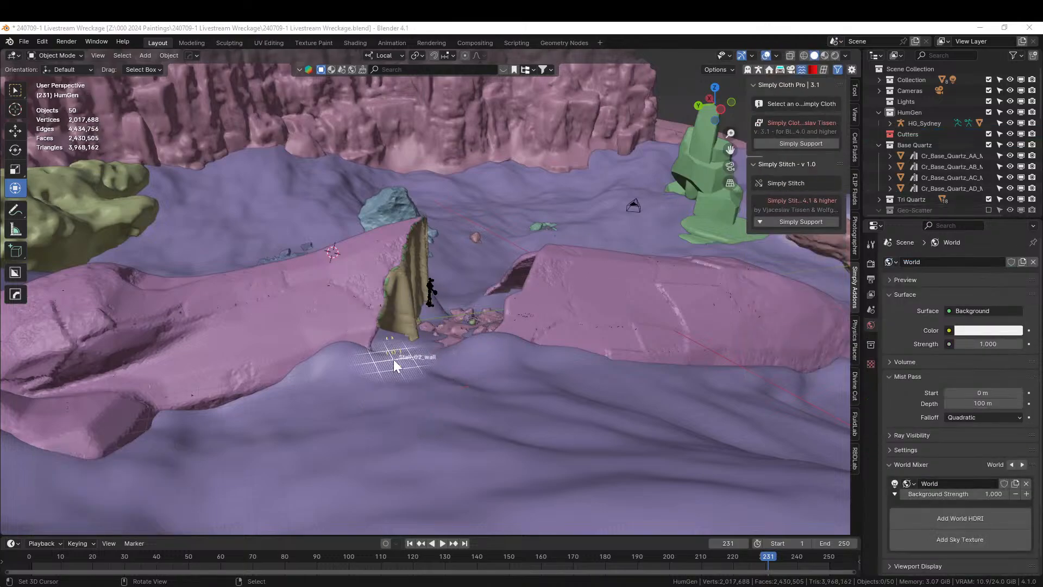
pyautogui.press('KP_Decimal')
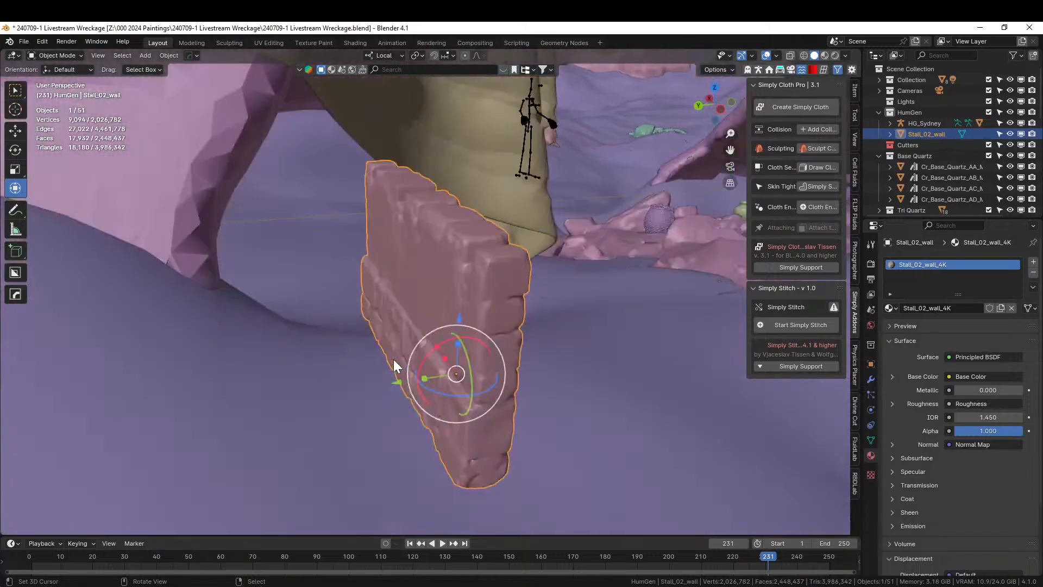
# Step: Clear the stall wall's rotation and rotate it about 89.9° around its local Z axis
pyautogui.hotkey('alt', 'r')
pyautogui.press('r')
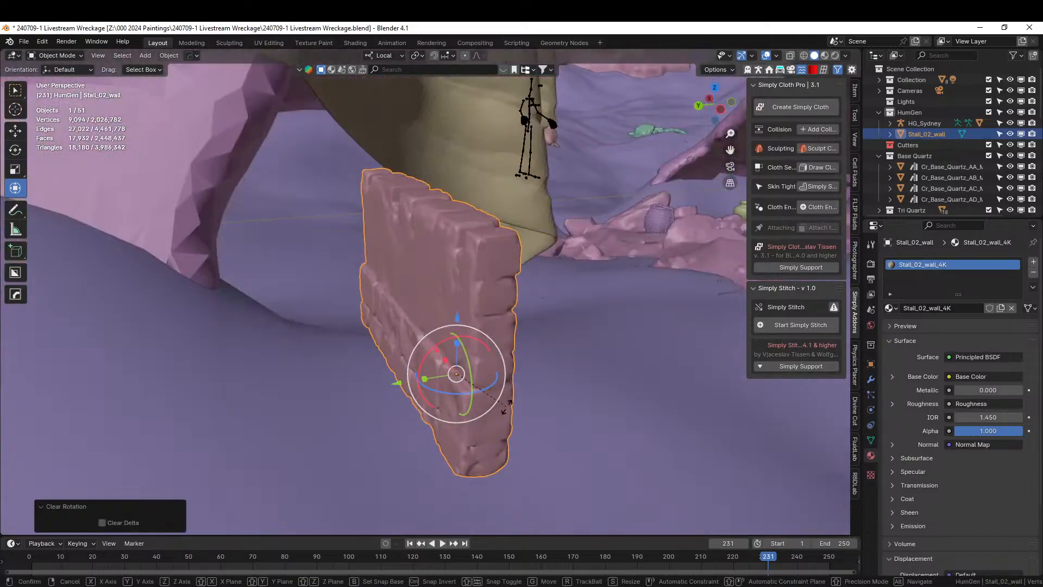
pyautogui.press('z')
pyautogui.click(495, 314)
# Step: Move the stall wall about 0.163 m in X and 0.445 m in Y, and lower it about 0.130 m along local Z
pyautogui.press('g')
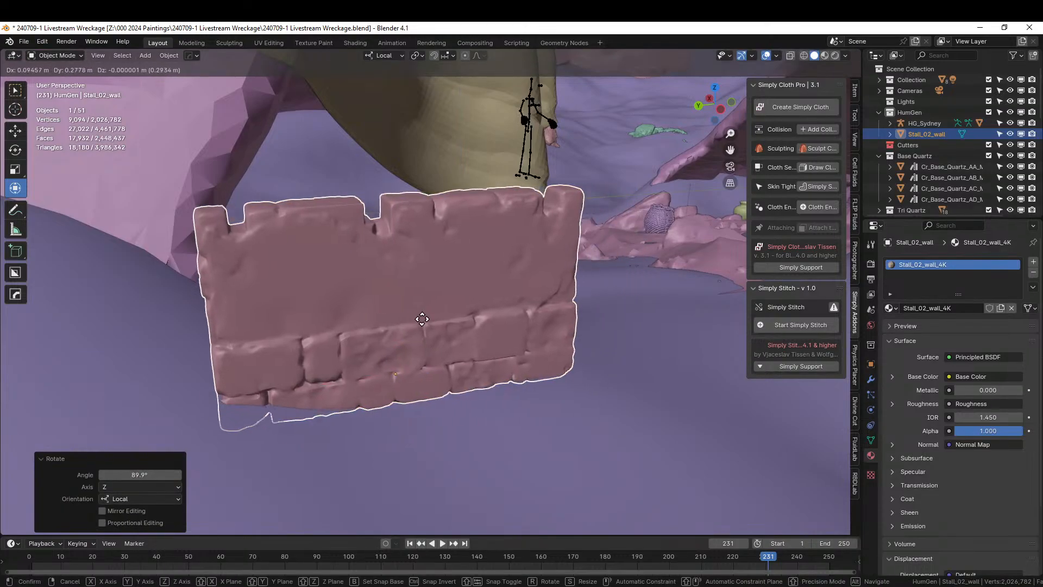
pyautogui.click(401, 340)
pyautogui.press('g')
pyautogui.press('z')
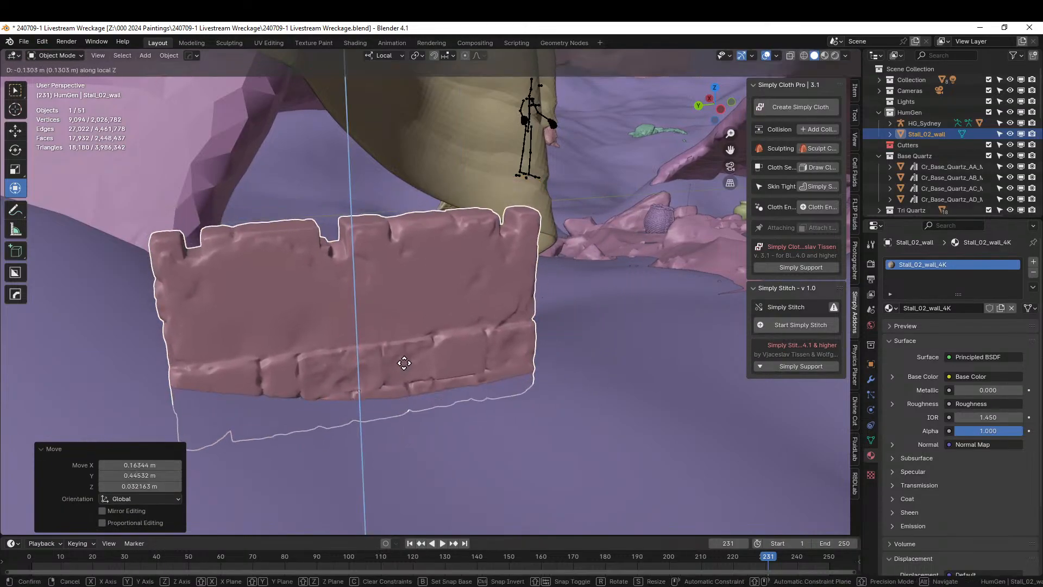
pyautogui.click(405, 370)
# Step: Create a linked duplicate of the stall wall in the top view and move it beyond the original's far end, toward the hull
pyautogui.moveTo(406, 363); pyautogui.dragTo(576, 391, button='middle')
pyautogui.press('KP_7')
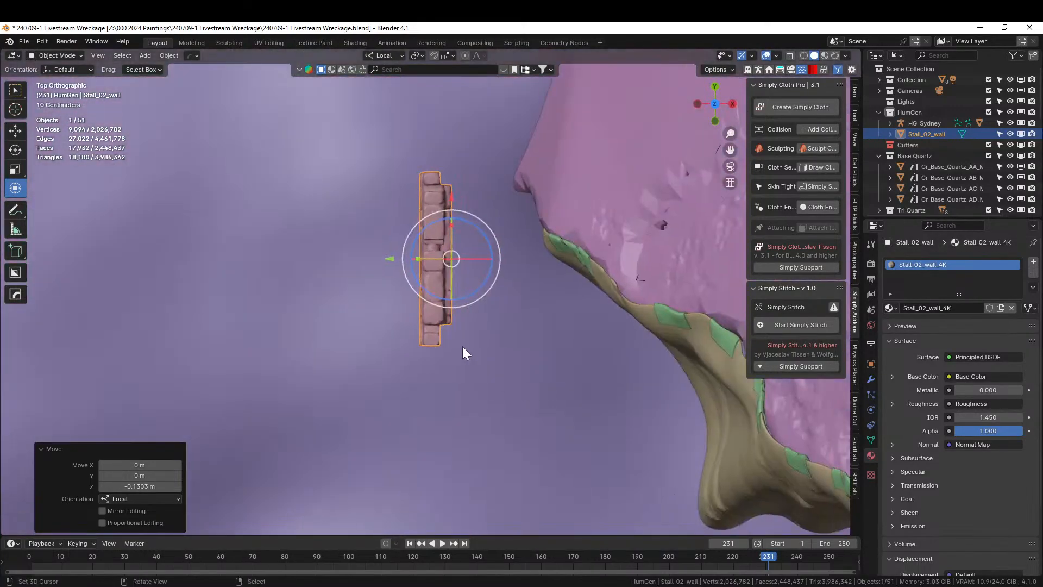
pyautogui.keyDown('shift'); pyautogui.moveTo(460, 353); pyautogui.dragTo(444, 517, button='middle'); pyautogui.keyUp('shift')
pyautogui.hotkey('alt', 'd')
pyautogui.rightClick(461, 462)
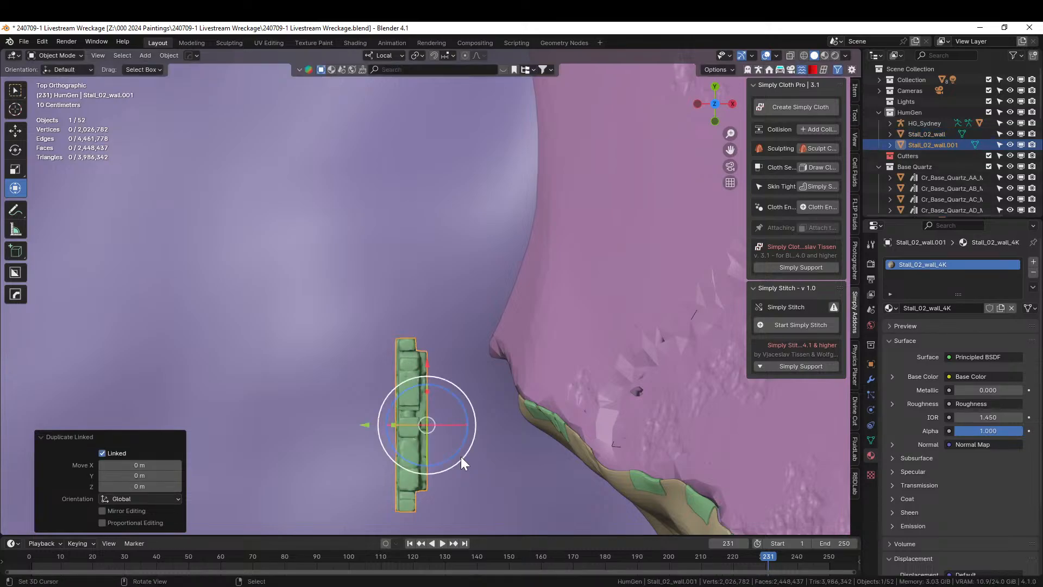
pyautogui.press('g')
pyautogui.click(515, 278)
# Step: Rotate the duplicated wall about 51.1° and move it about -0.045 m in X and -0.418 m in Y against the original wall's end
pyautogui.press('r')
pyautogui.click(475, 334)
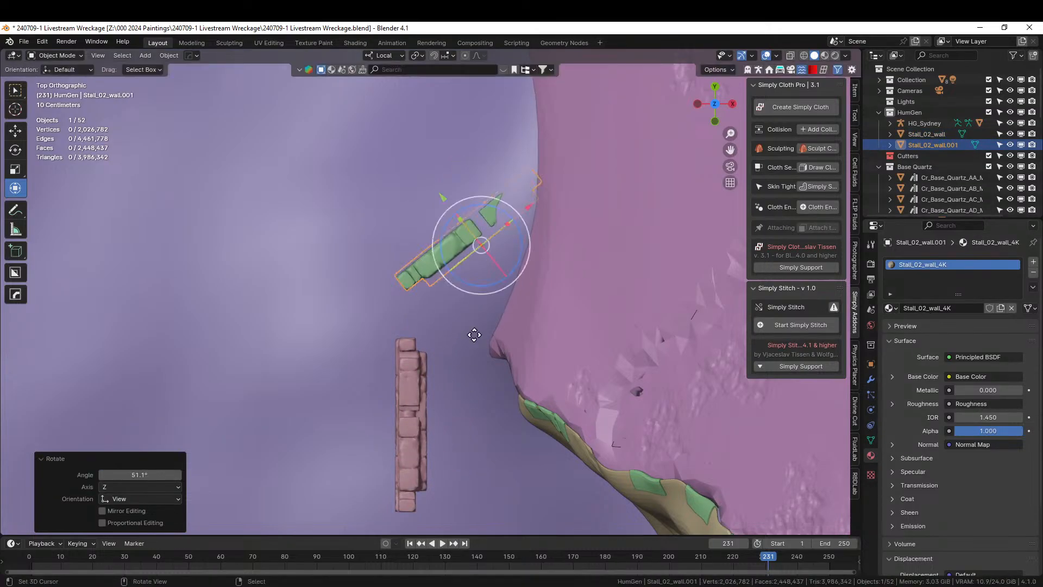
pyautogui.press('g')
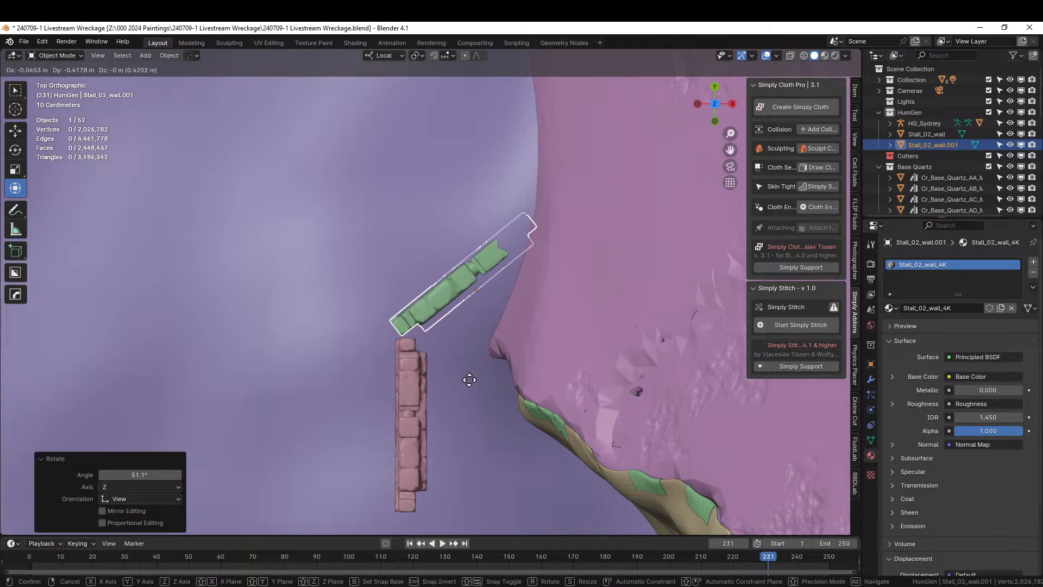
pyautogui.click(469, 380)
pyautogui.moveTo(489, 373); pyautogui.dragTo(520, 346, button='middle')
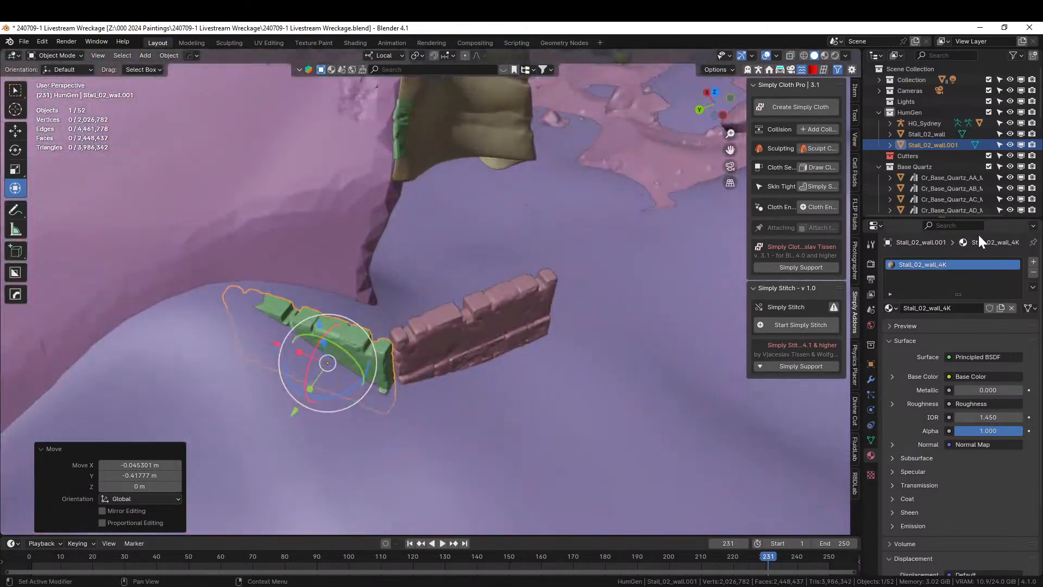
# Step: Collapse the Base Quartz collection and enable the Geo-Scatter collection in the view layer
pyautogui.scroll(-2, 970, 167)
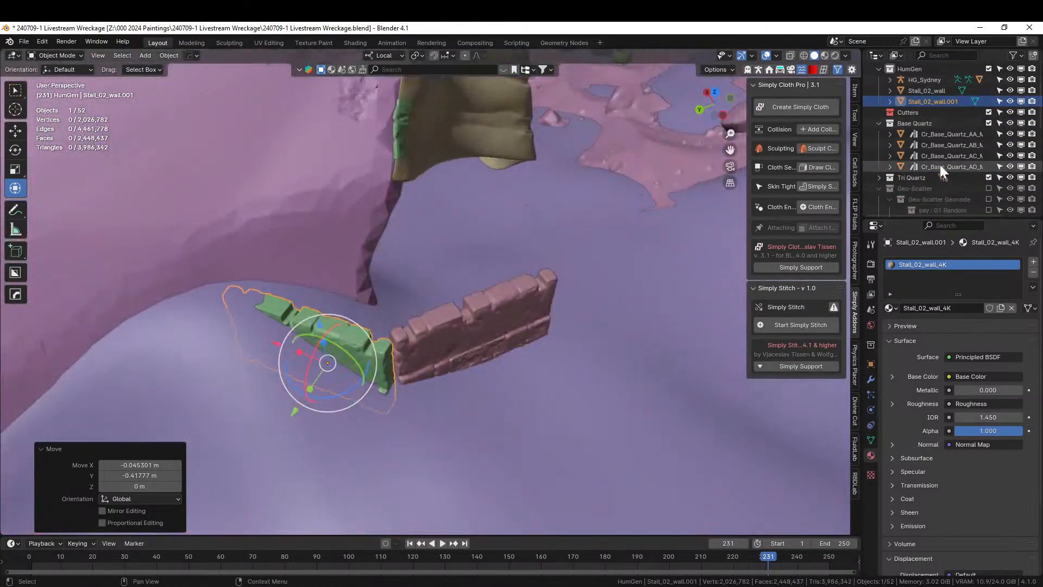
pyautogui.click(878, 123)
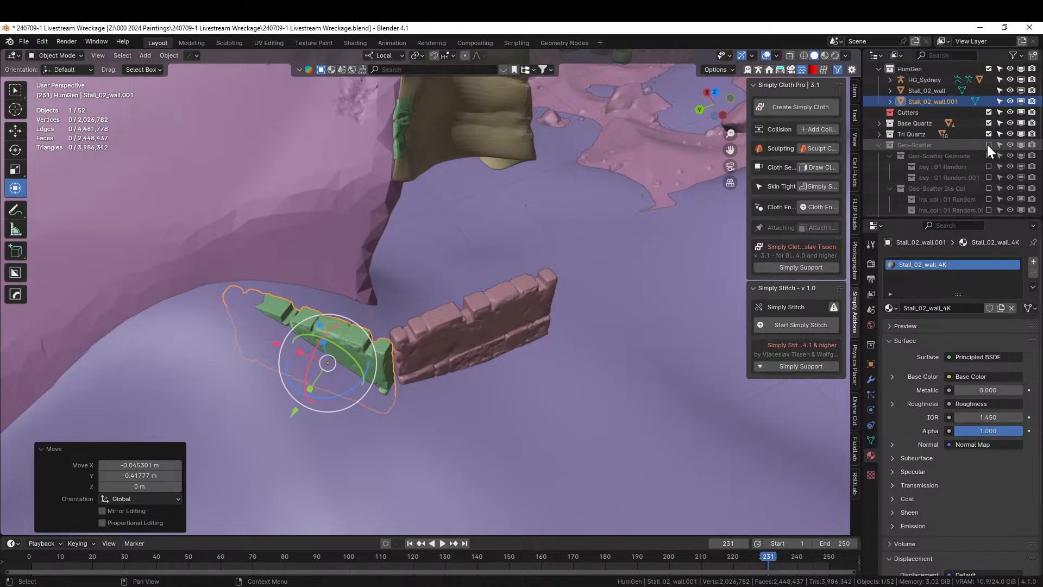
pyautogui.moveTo(432, 249); pyautogui.dragTo(340, 289, button='middle')
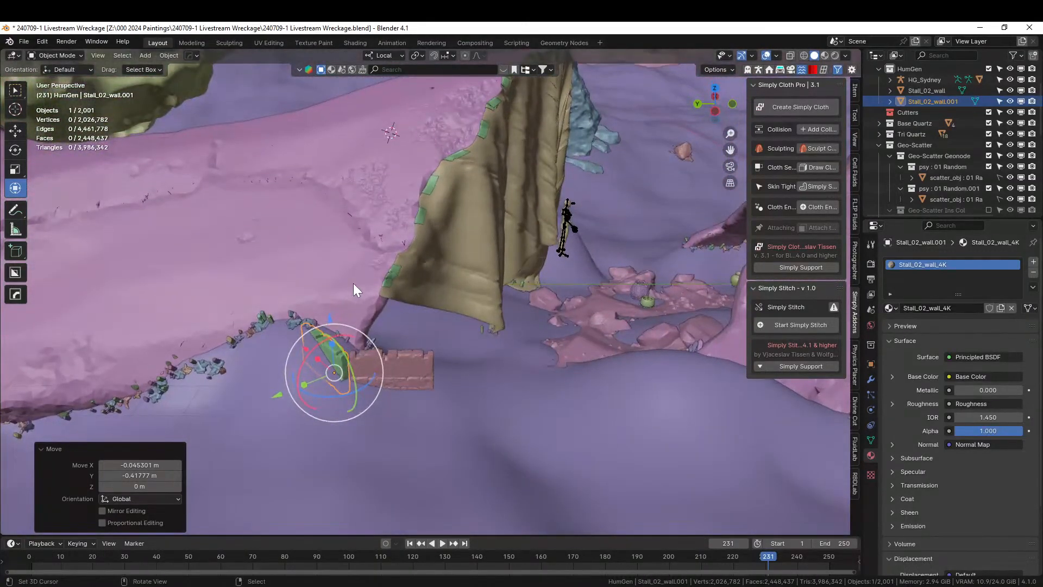
pyautogui.moveTo(500, 184); pyautogui.dragTo(565, 391, button='middle')
pyautogui.scroll(1, 439, 231)
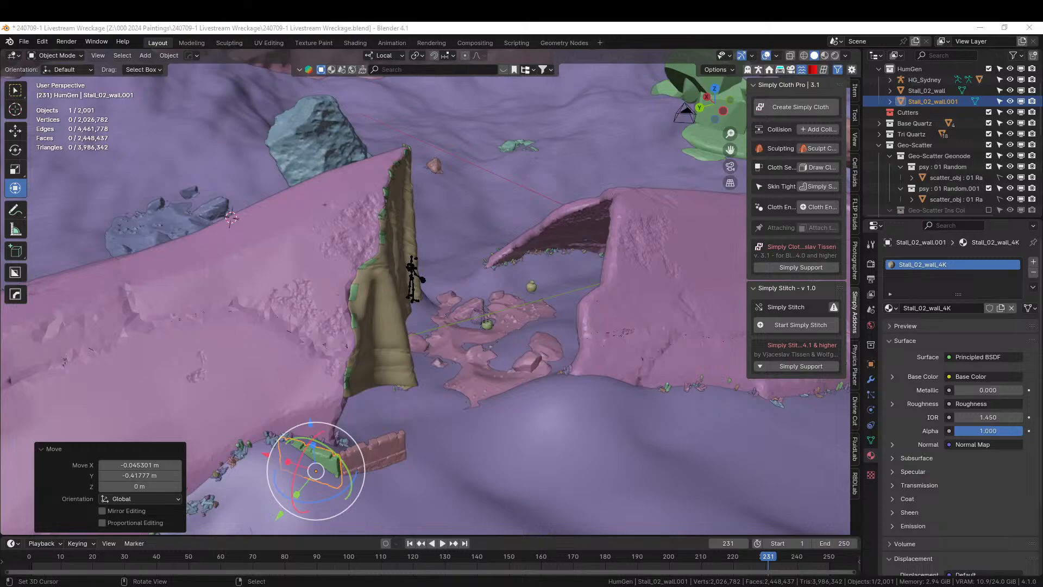
pyautogui.moveTo(597, 366); pyautogui.dragTo(415, 366, button='middle')
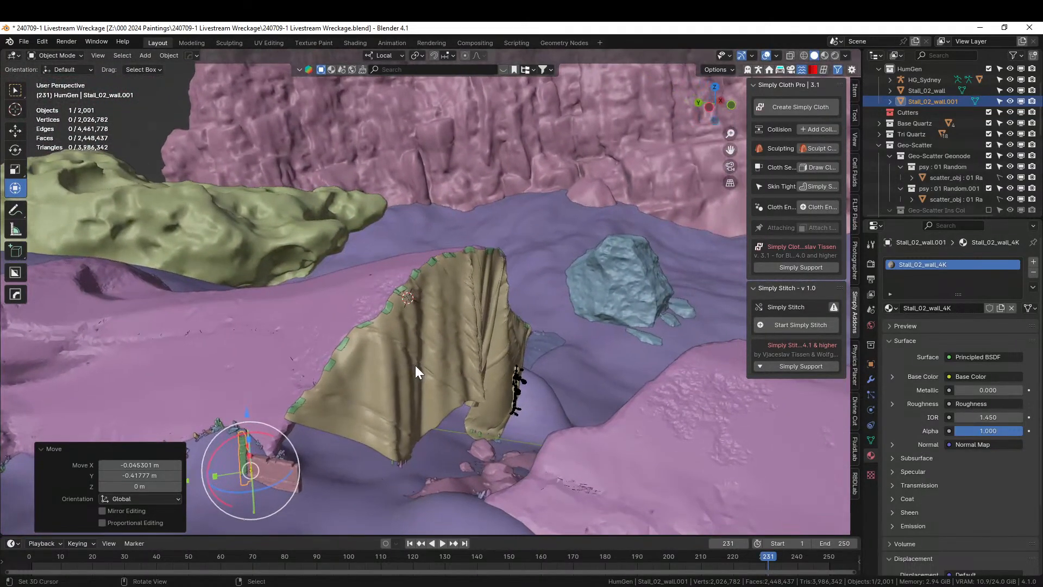
pyautogui.moveTo(453, 454); pyautogui.dragTo(468, 445, button='middle')
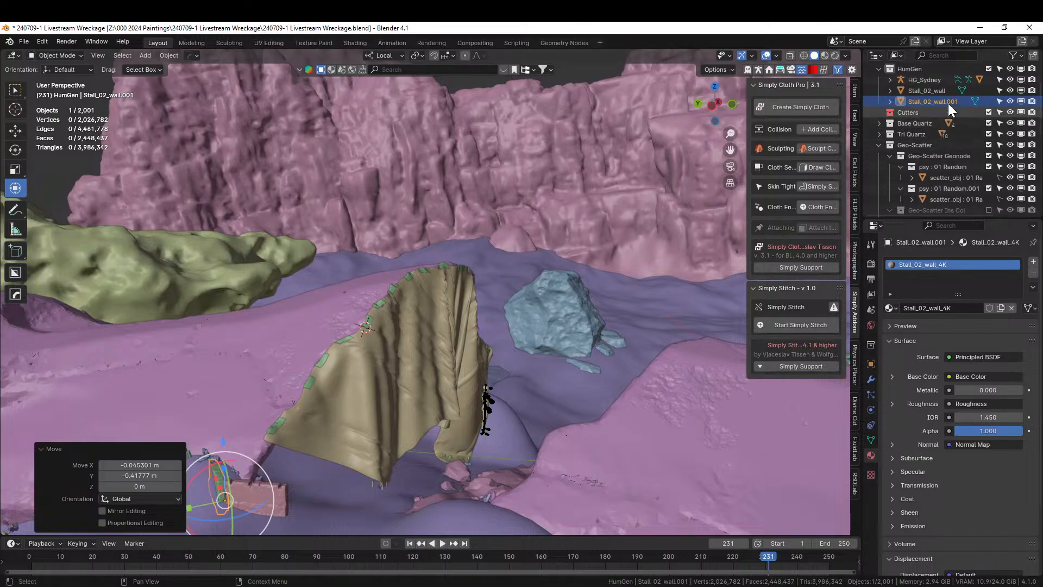
# Step: Move both stall walls to the Scene Collection and delete the HumGen collection with its whole hierarchy
pyautogui.keyDown('ctrl'); pyautogui.click(926, 88); pyautogui.keyUp('ctrl')
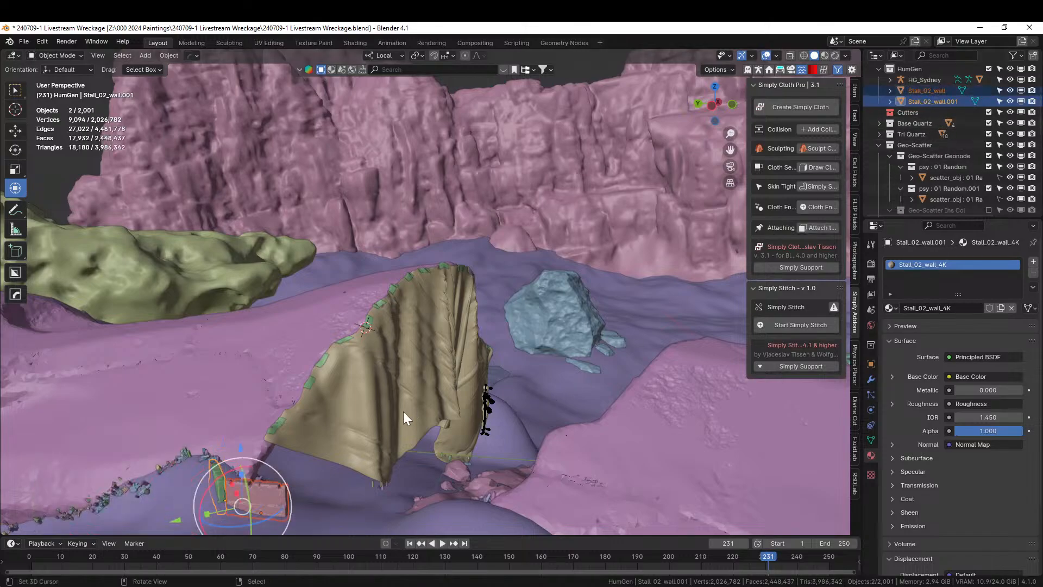
pyautogui.press('m')
pyautogui.click(372, 314)
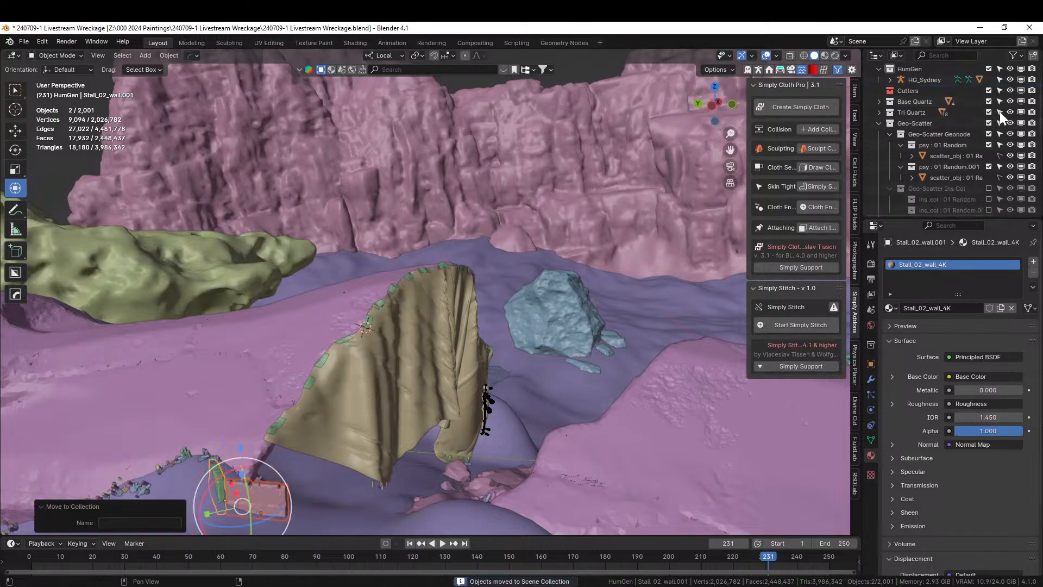
pyautogui.rightClick(913, 67)
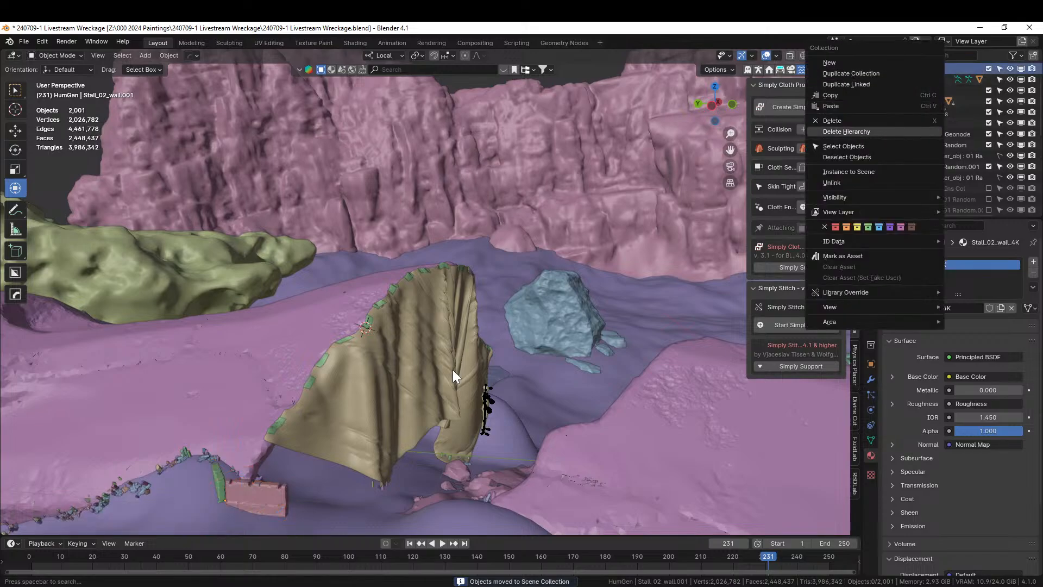
pyautogui.click(847, 132)
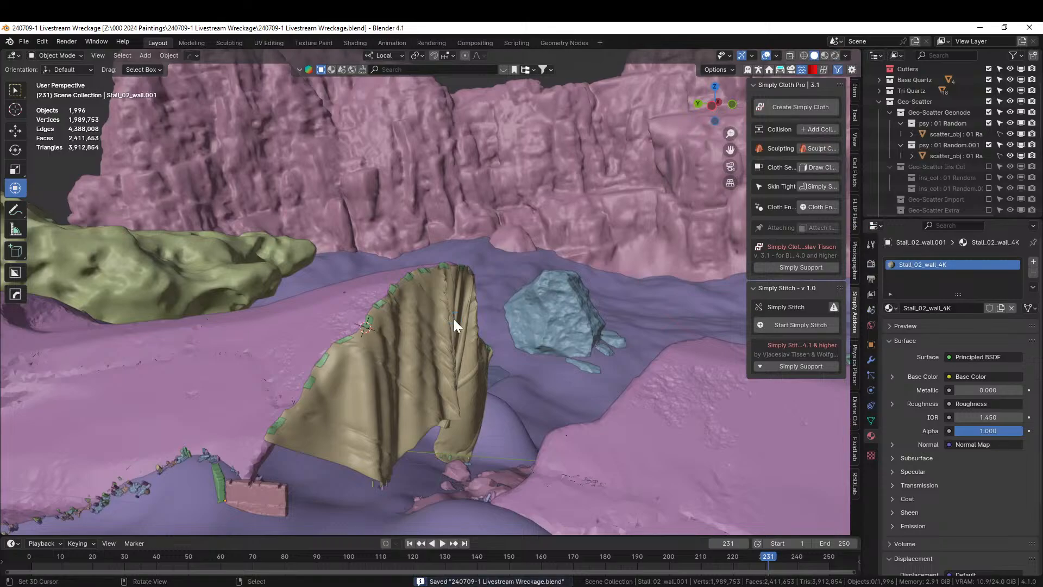
# Step: Align the camera to a low view facing the draped cloth and hull, and apply the arri alexa 65 camera preset
pyautogui.moveTo(371, 406); pyautogui.dragTo(454, 220, button='middle')
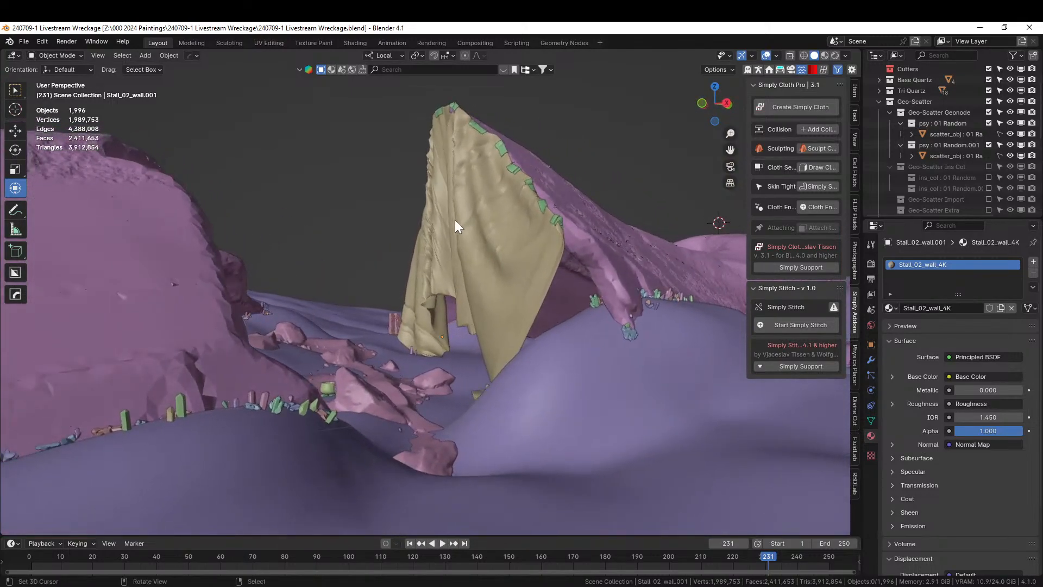
pyautogui.press('ctrl+alt+KP_0')
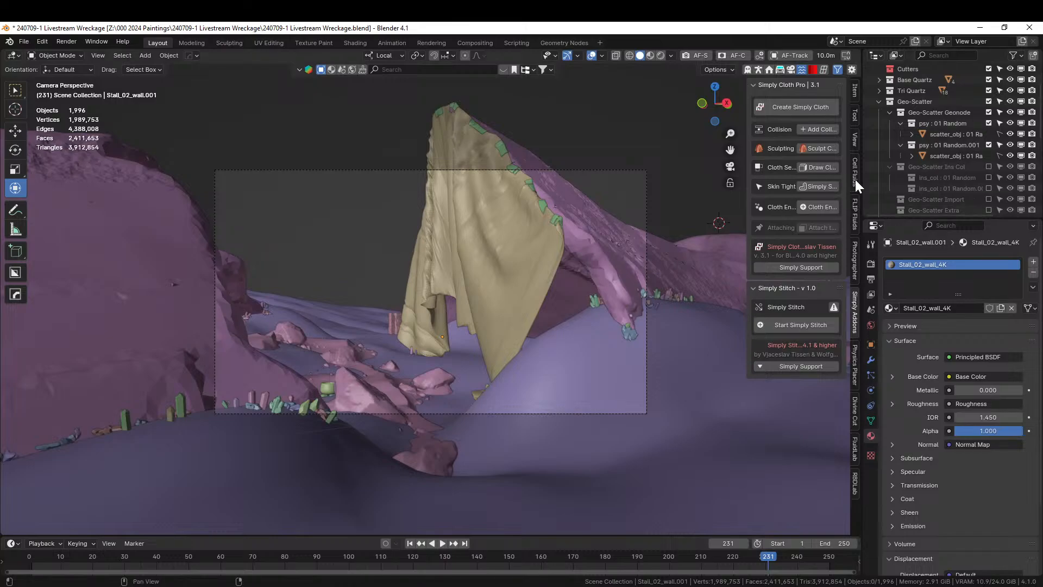
pyautogui.click(856, 255)
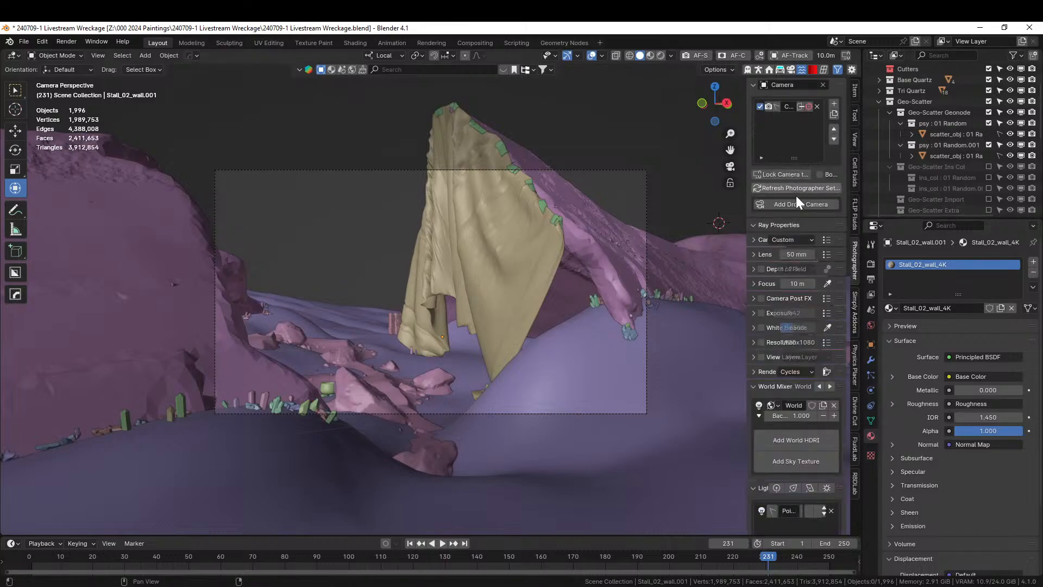
pyautogui.click(829, 238)
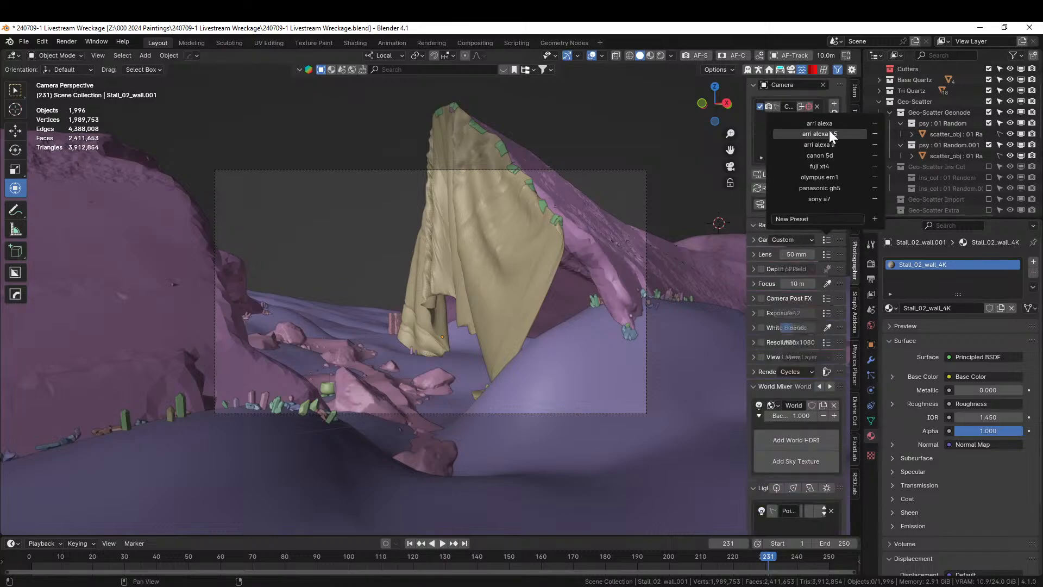
pyautogui.click(826, 135)
# Step: Apply the cooke 50mm anamorphic lens preset to the camera and set its focal length to 35 mm
pyautogui.click(826, 253)
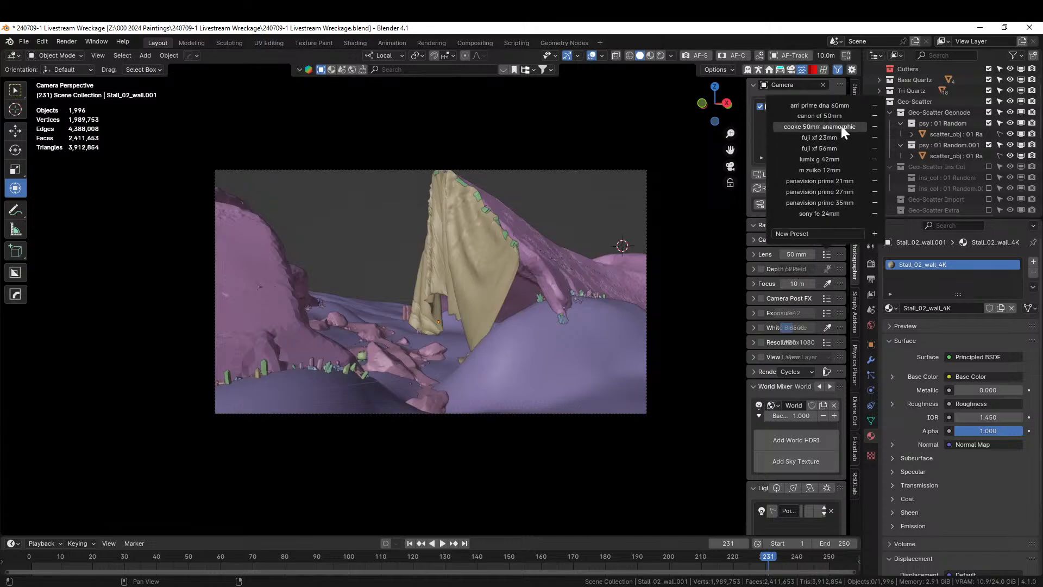
pyautogui.click(840, 126)
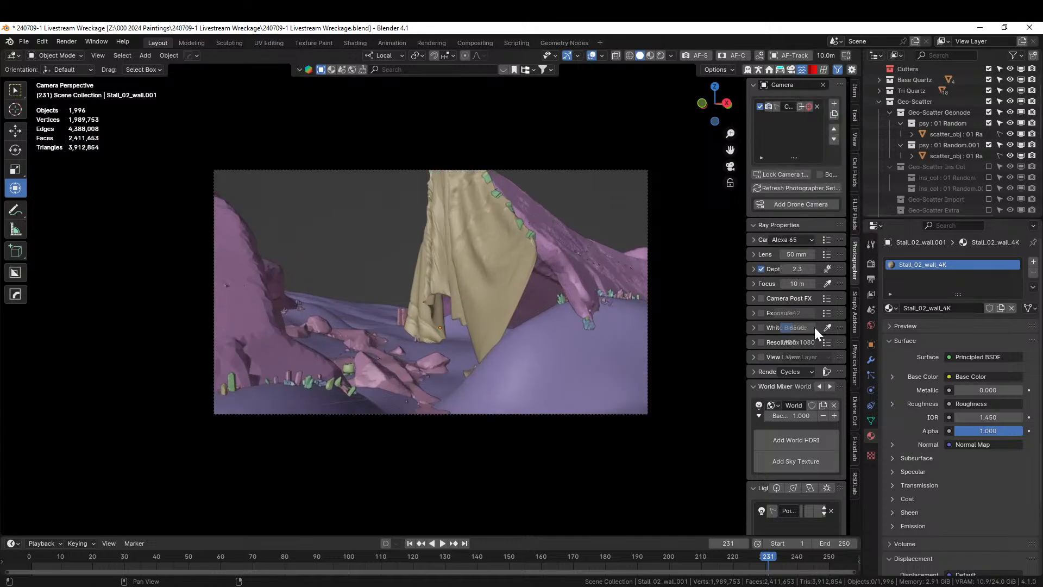
pyautogui.click(799, 254)
pyautogui.write('35')
pyautogui.press('Return')
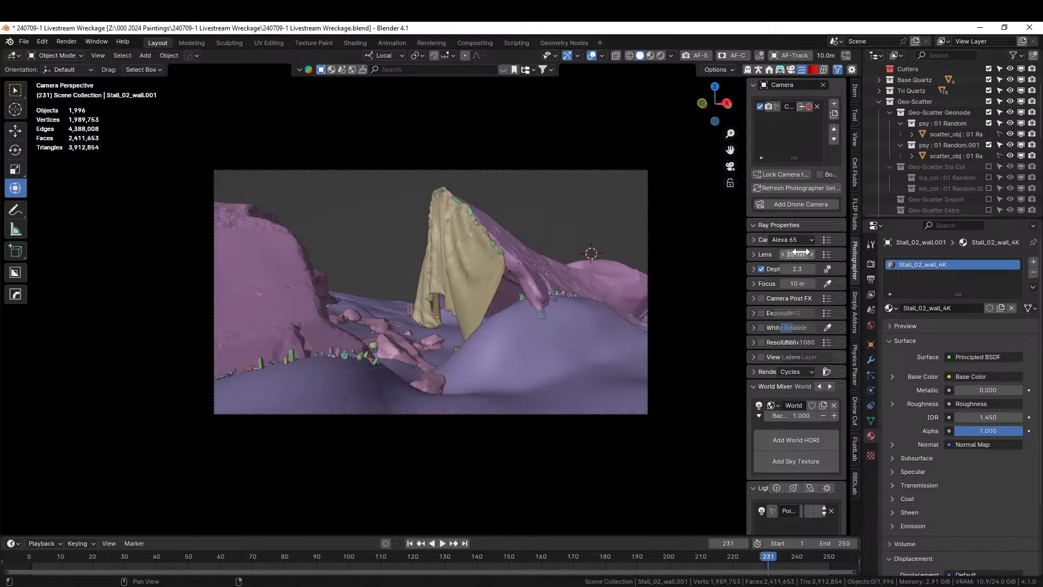
# Step: Set the camera's clip end distance to 200 m
pyautogui.click(753, 240)
pyautogui.click(821, 302)
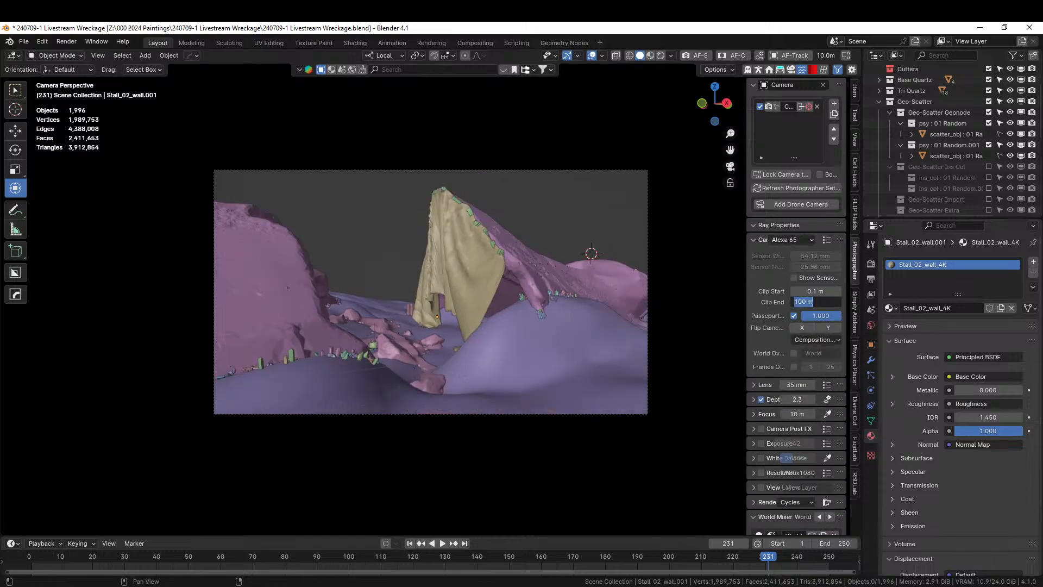
pyautogui.write('200')
pyautogui.press('Return')
# Step: Enable the camera's own resolution setting and apply the widescreen 2560 x 1068 preset
pyautogui.click(761, 472)
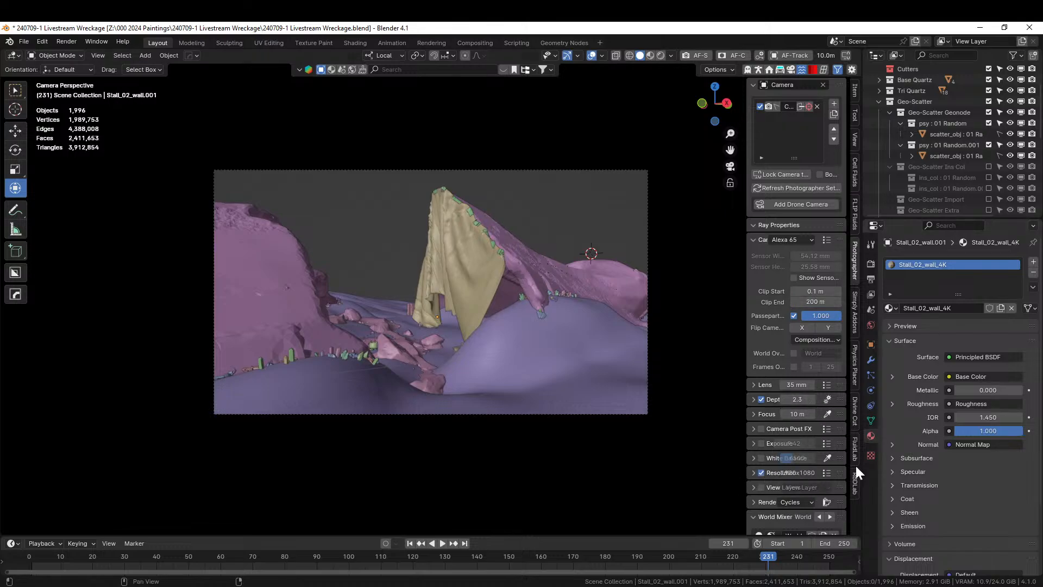
pyautogui.click(826, 473)
pyautogui.click(831, 312)
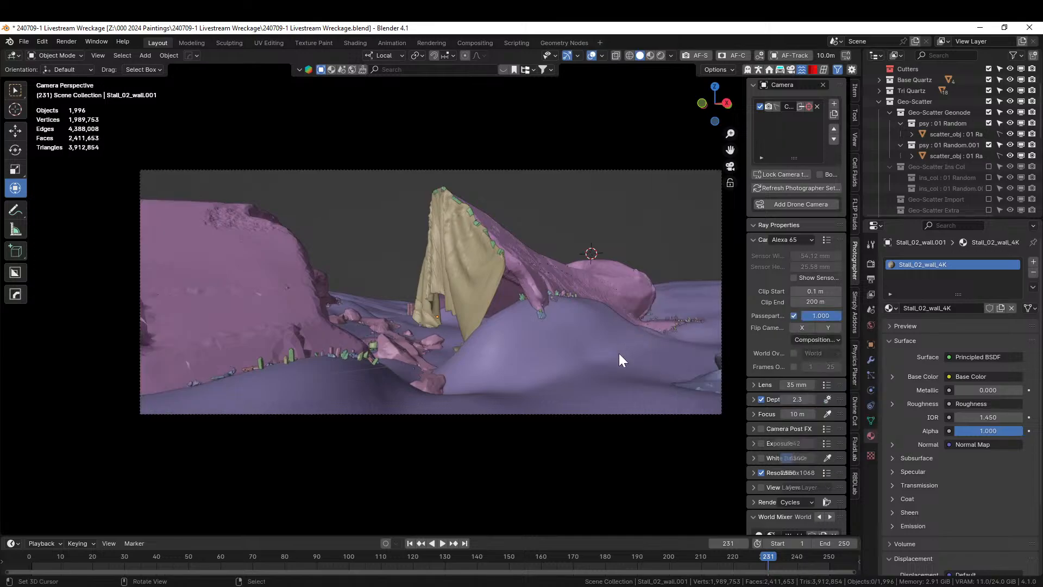
# Step: Reframe the camera in walk navigation to a low view with the draped cloth centred between the hull sections
pyautogui.hotkey('shift', '`')
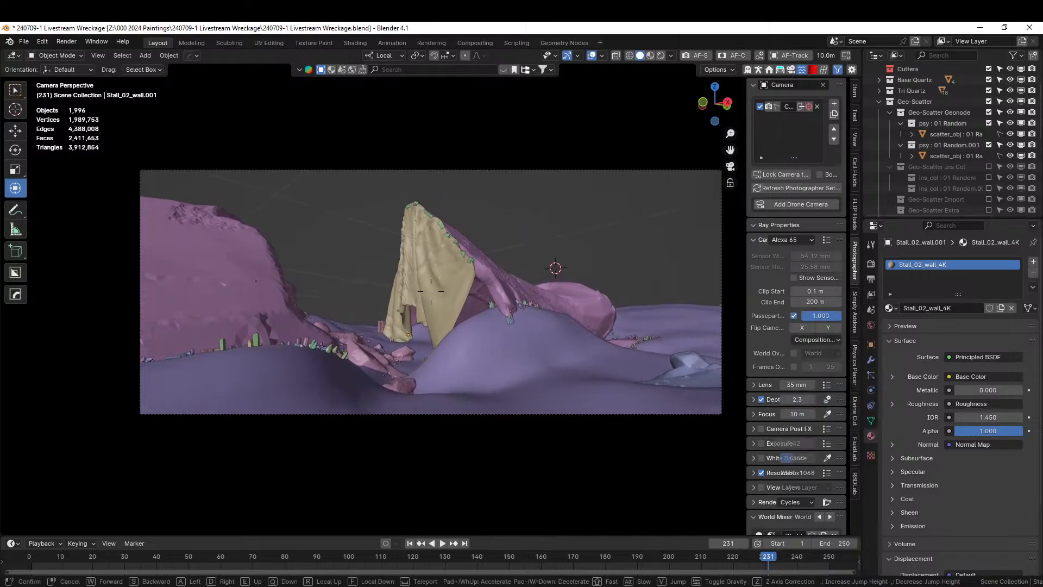
pyautogui.press('q')
pyautogui.press('e')
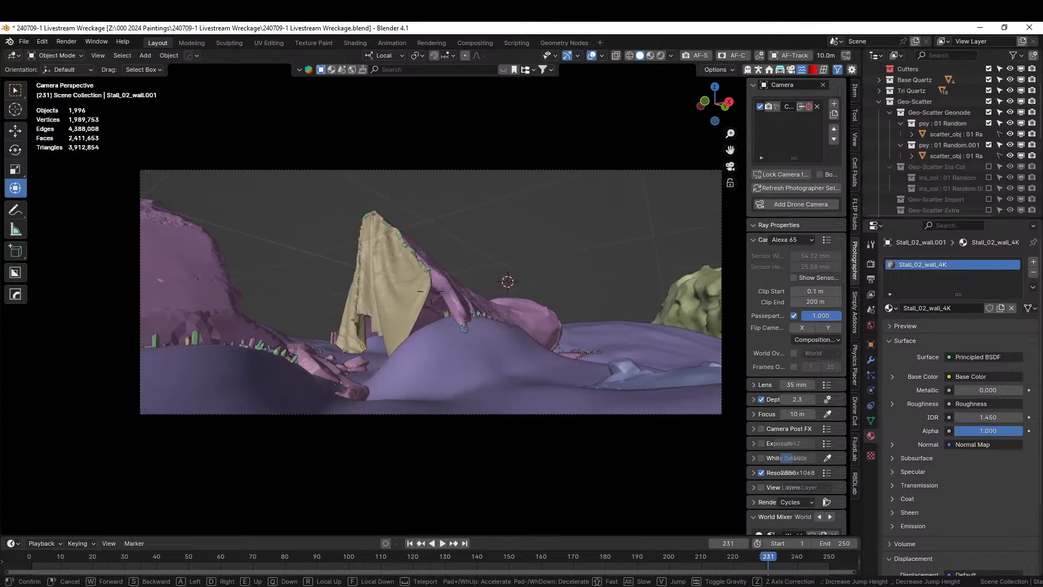
pyautogui.press('q')
pyautogui.press('e')
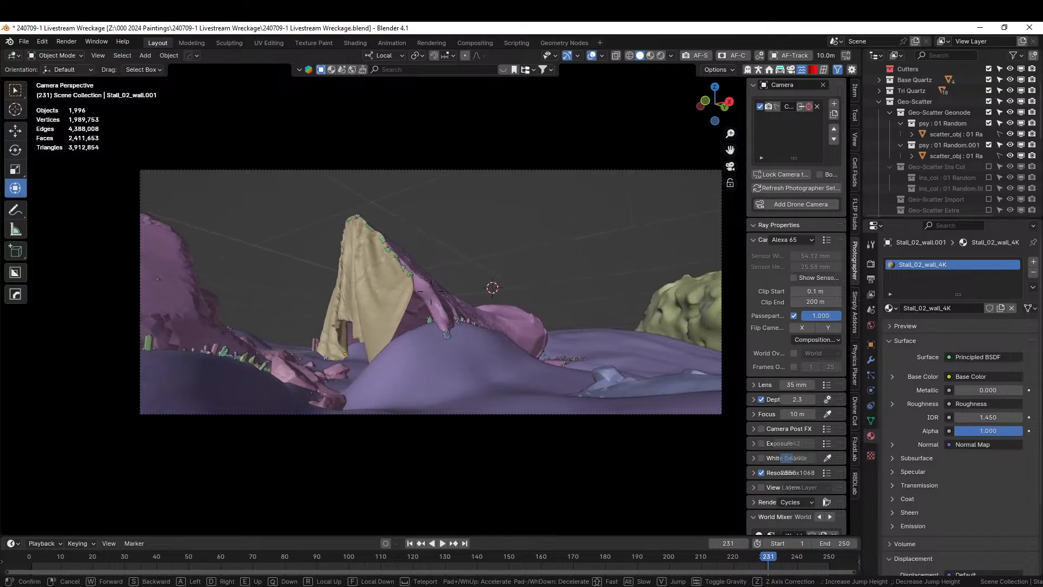
pyautogui.press('d')
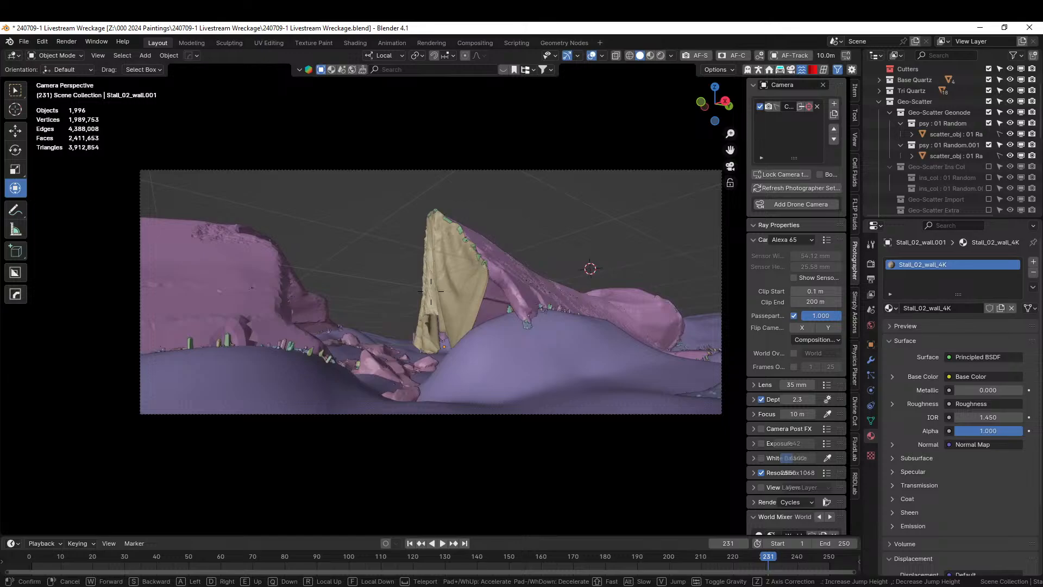
pyautogui.click(618, 354)
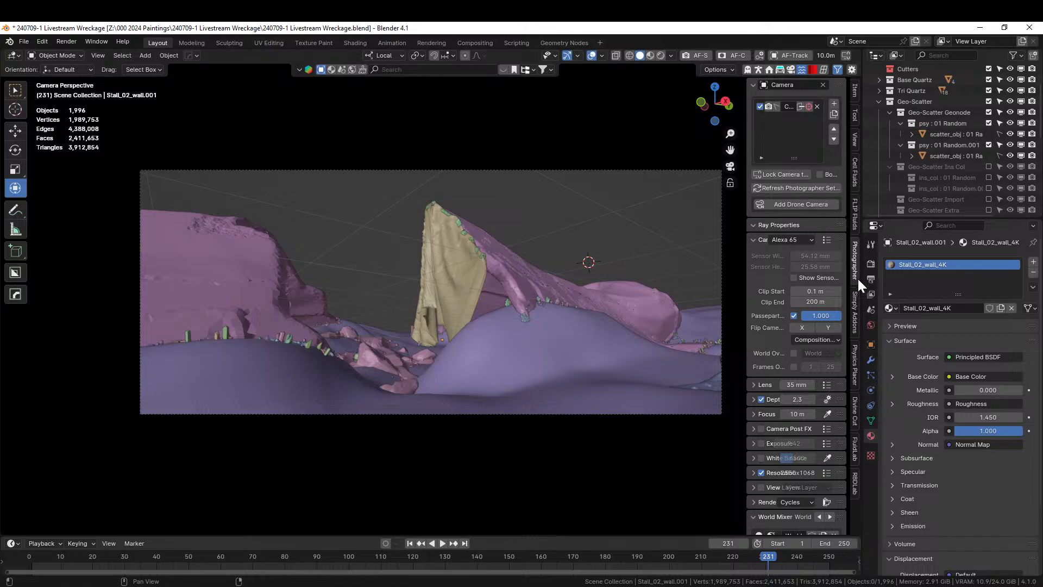
# Step: Start importing a background with HDRI Maker and open the mattePaint_hdri_seq043_2000px folder in HDRI Images
pyautogui.click(790, 67)
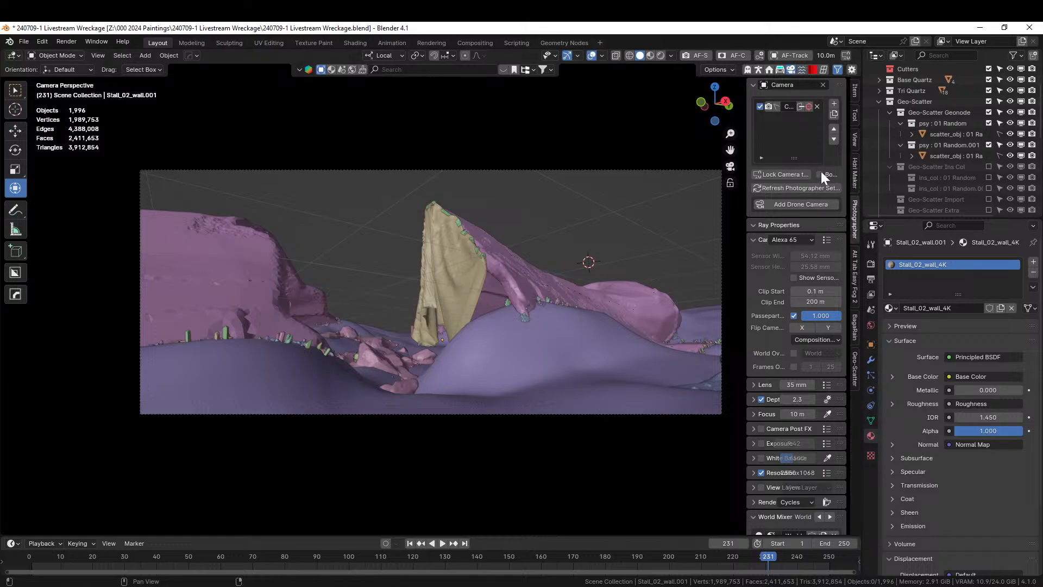
pyautogui.click(856, 175)
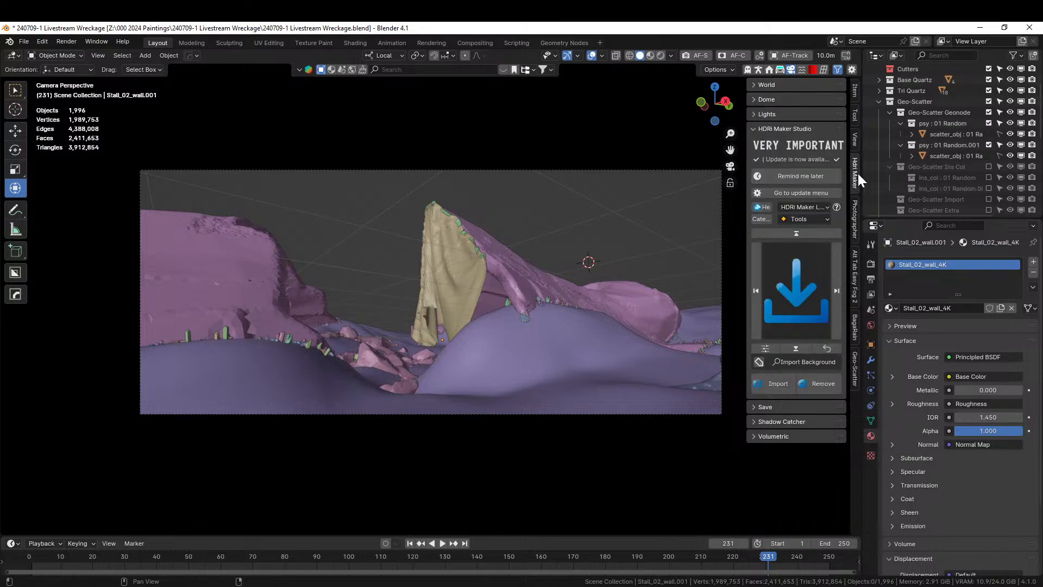
pyautogui.click(770, 380)
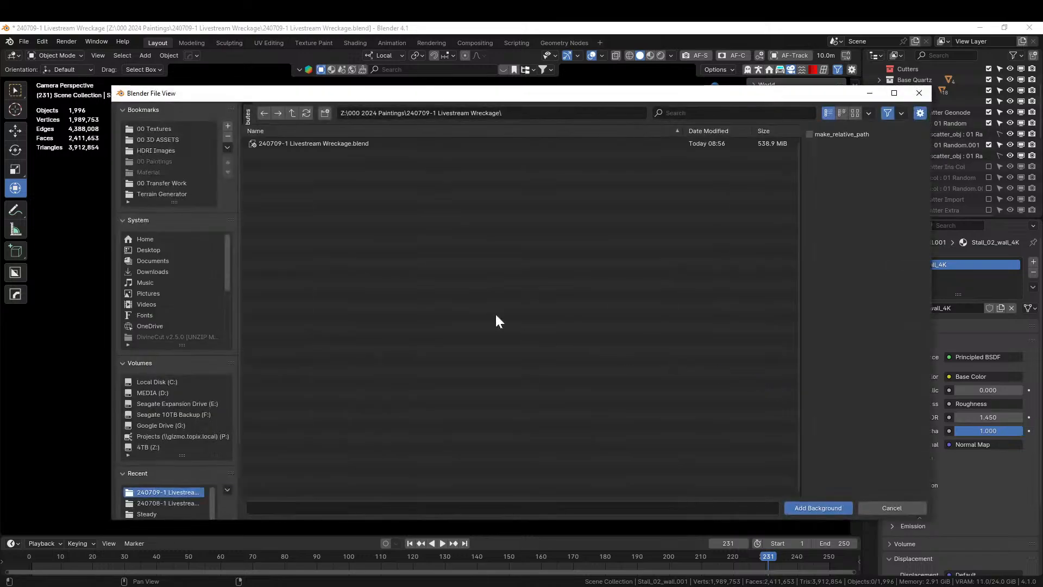
pyautogui.click(159, 150)
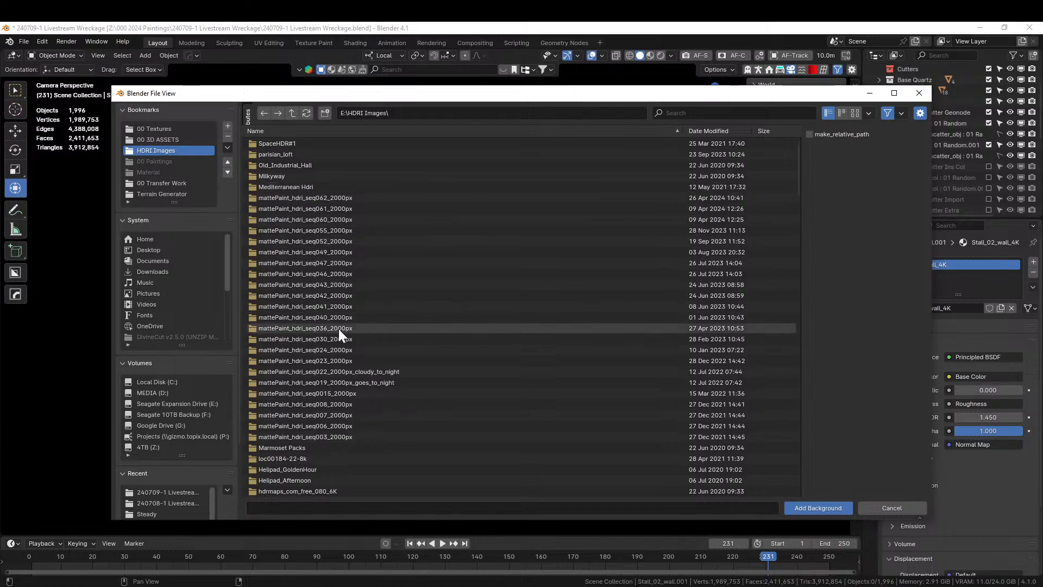
pyautogui.doubleClick(323, 284)
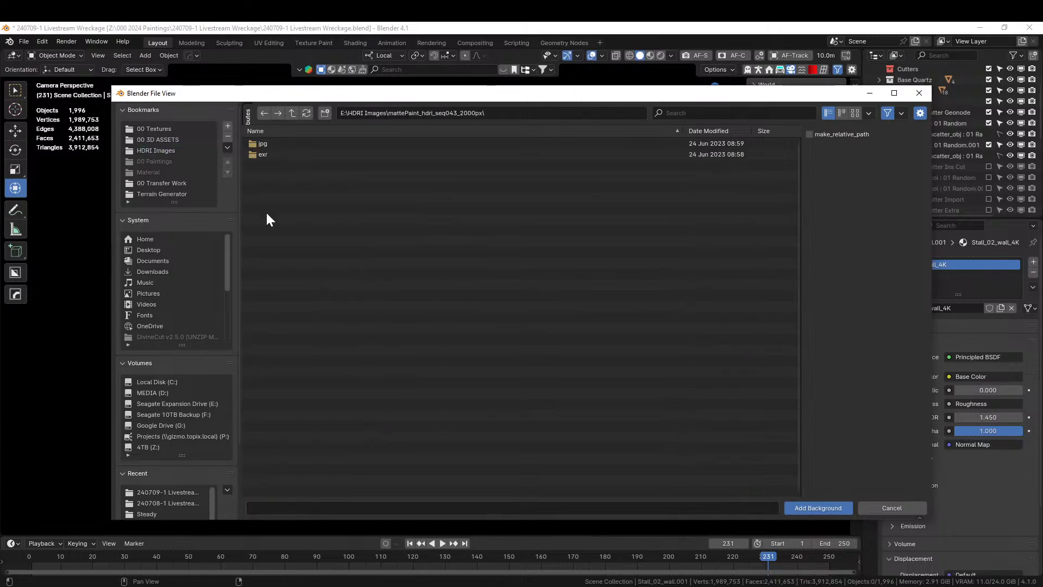
# Step: Browse the sky sequence's jpg files as thumbnails to compare the lighting at different times
pyautogui.doubleClick(262, 144)
pyautogui.click(856, 114)
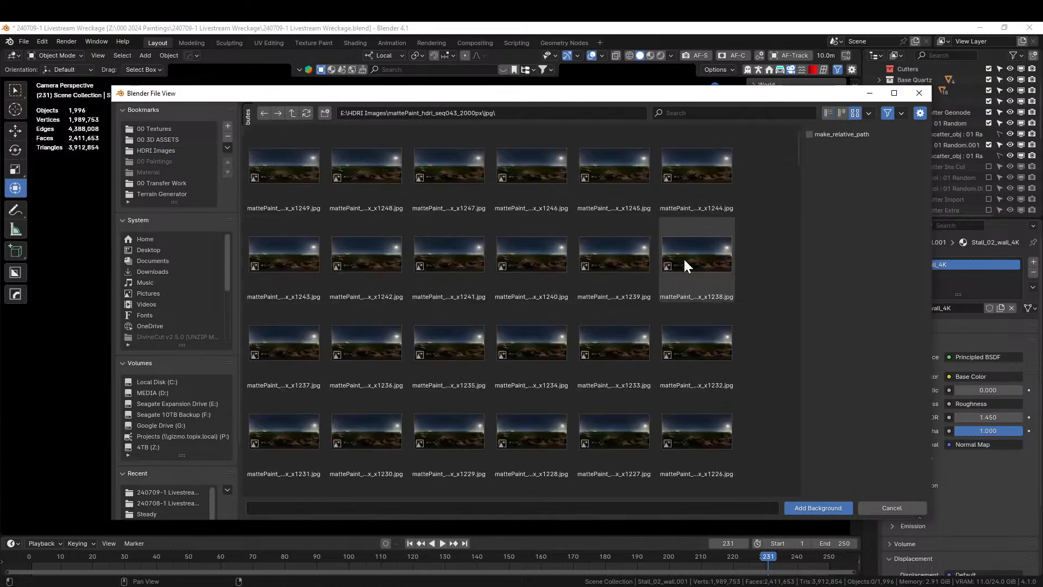
pyautogui.scroll(-5, 682, 275)
pyautogui.scroll(-4, 630, 298)
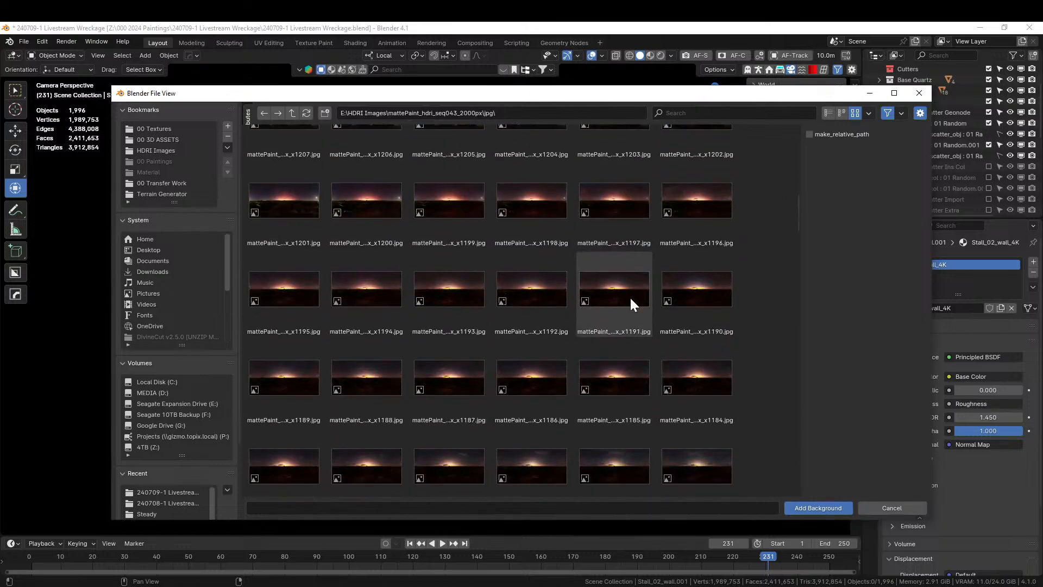
pyautogui.scroll(-4, 630, 298)
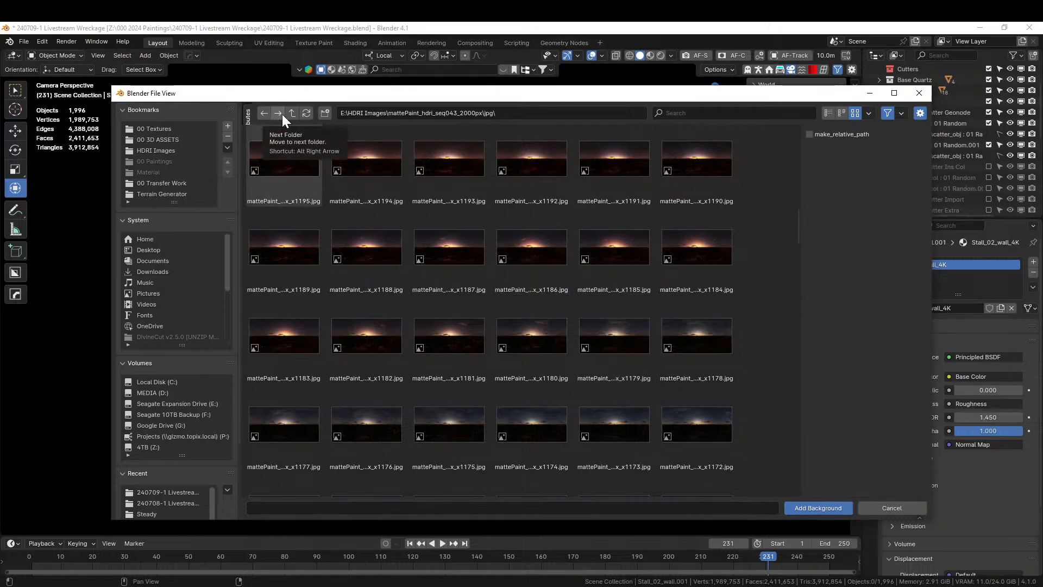
# Step: Find frame 1185 in the sequence's exr folder and load mattePaint_hdri_seq043_2000px_x1185.exr as the background
pyautogui.click(827, 112)
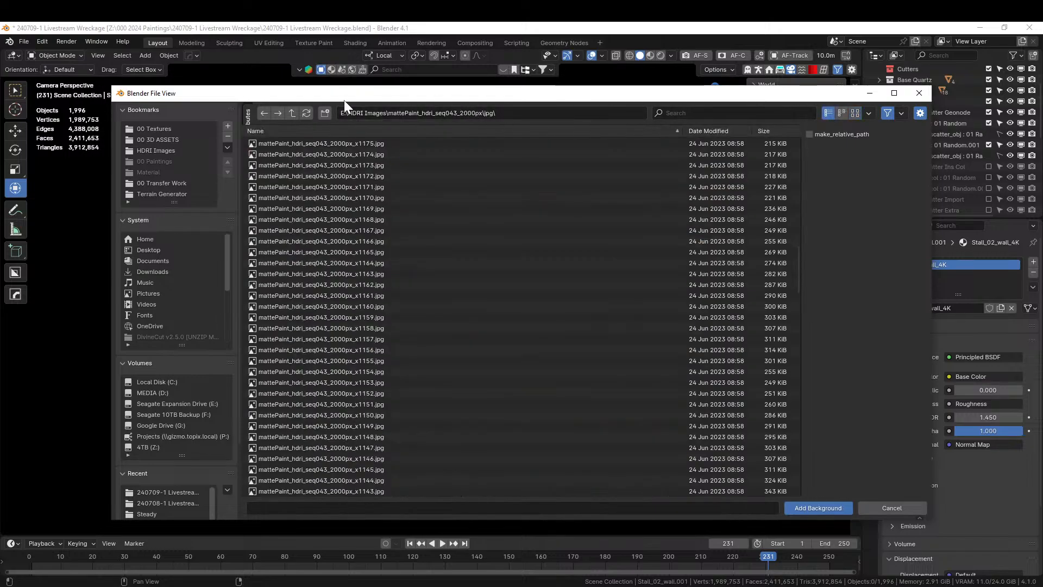
pyautogui.click(292, 112)
pyautogui.doubleClick(259, 155)
pyautogui.click(729, 113)
pyautogui.write('1185')
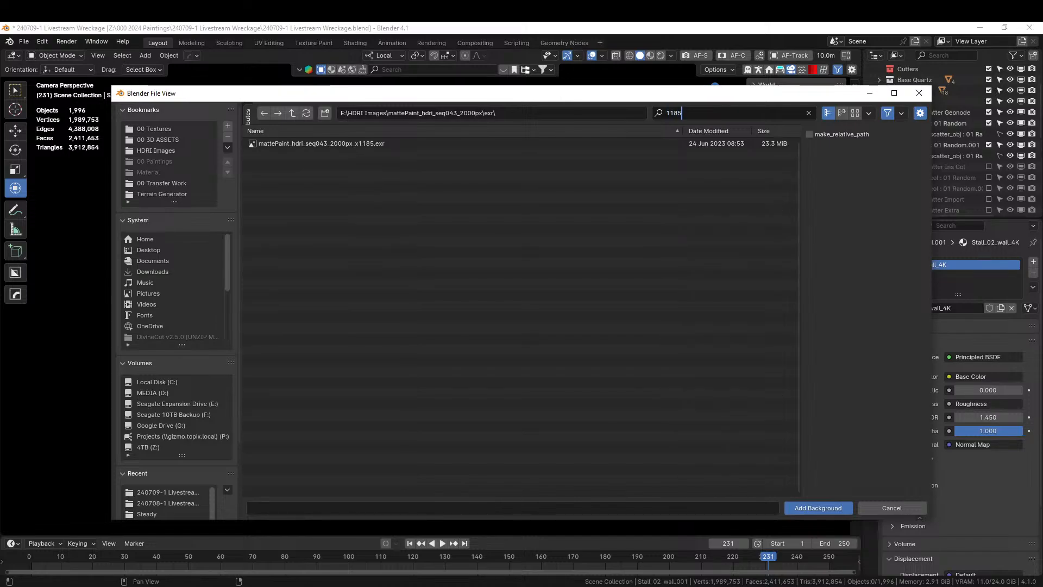
pyautogui.doubleClick(328, 144)
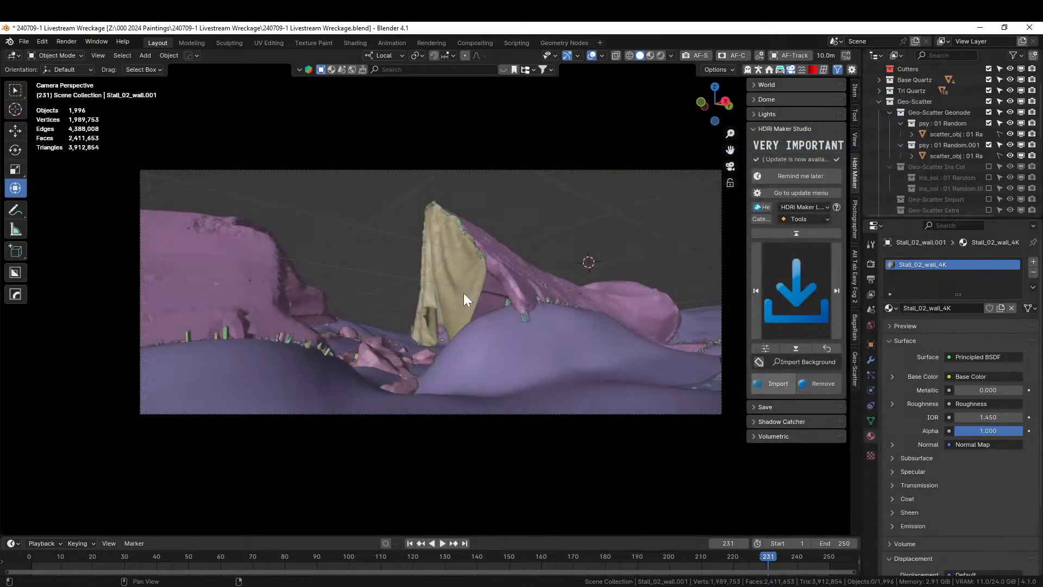
# Step: Switch the camera view to rendered shading to display the scene lit by the HDRI background
pyautogui.press('z')
pyautogui.press('2')
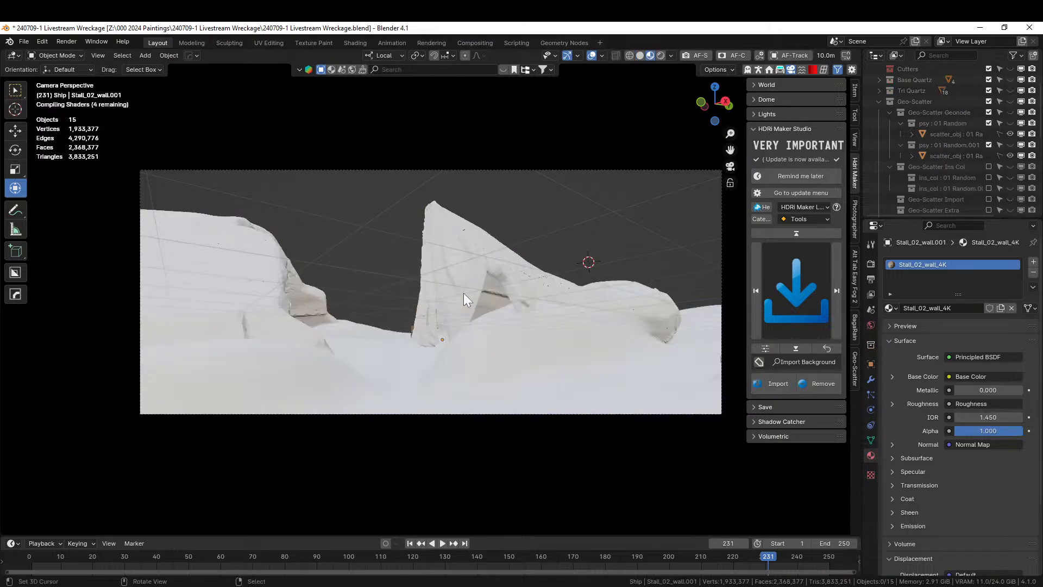
pyautogui.click(661, 55)
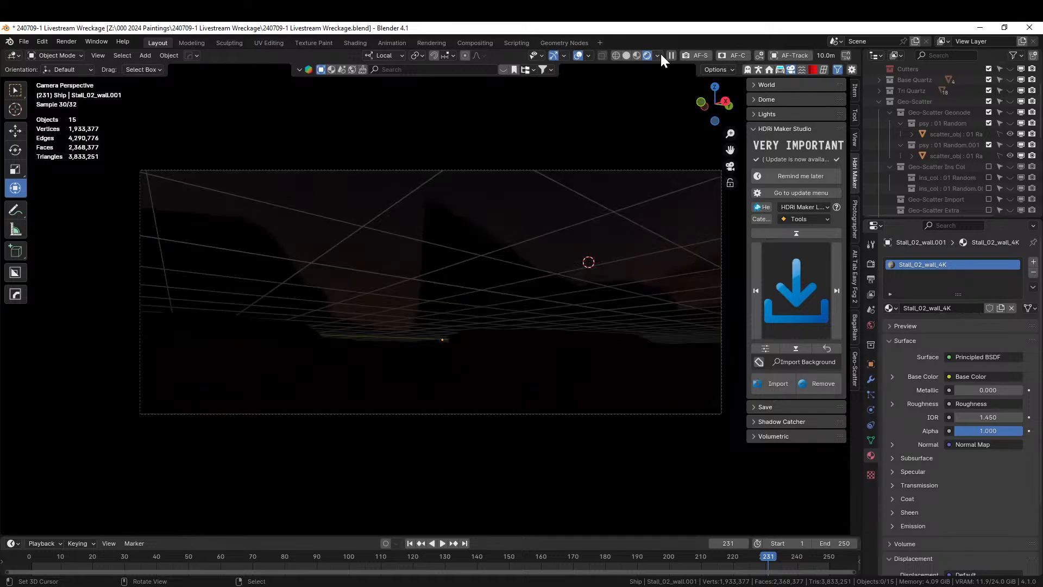
# Step: Rotate the world HDRI to an angle of 180° and return to the camera view
pyautogui.moveTo(483, 132); pyautogui.dragTo(776, 168, button='middle')
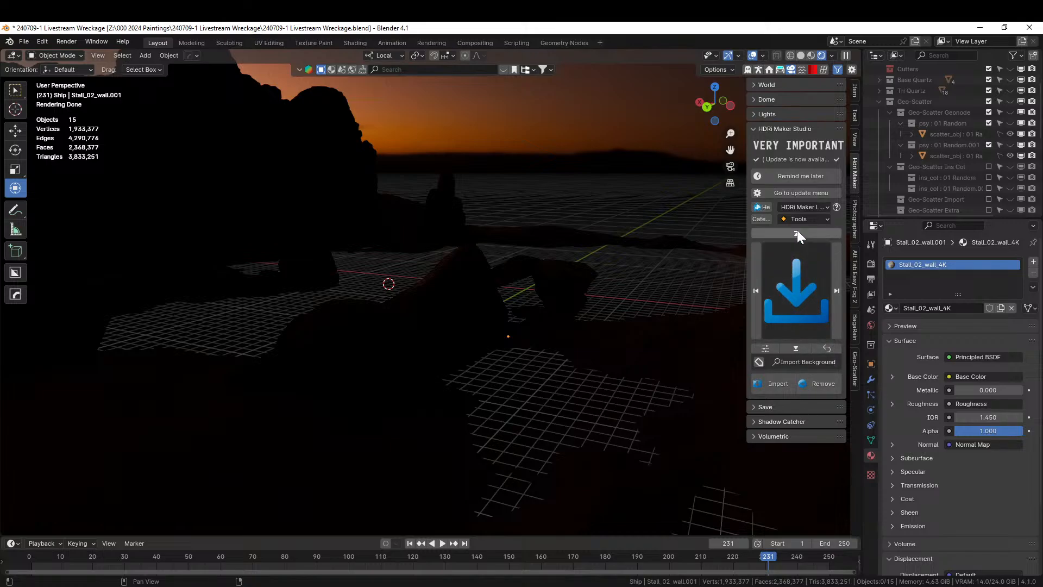
pyautogui.click(755, 84)
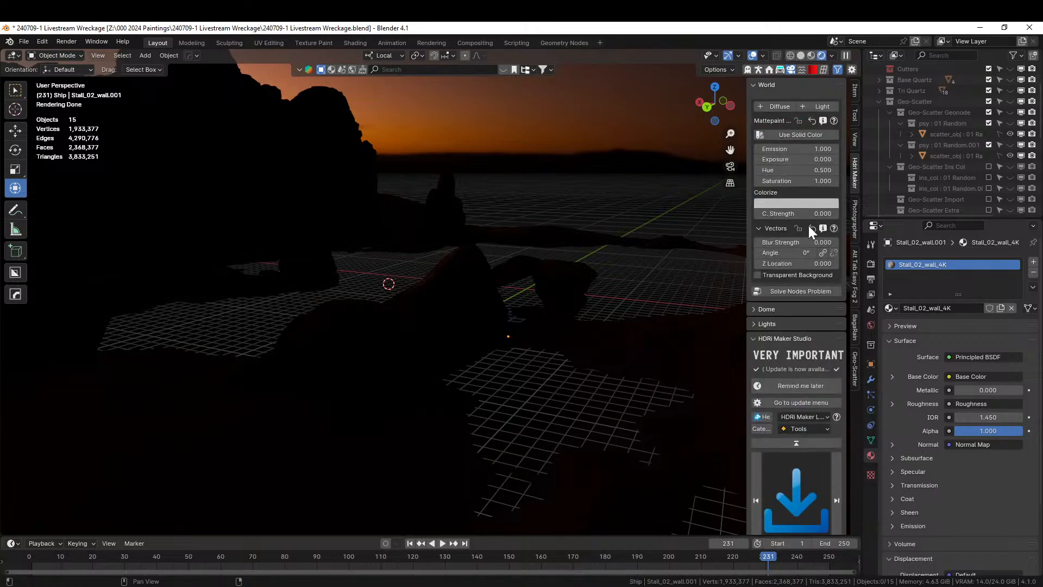
pyautogui.click(787, 252)
pyautogui.write('180')
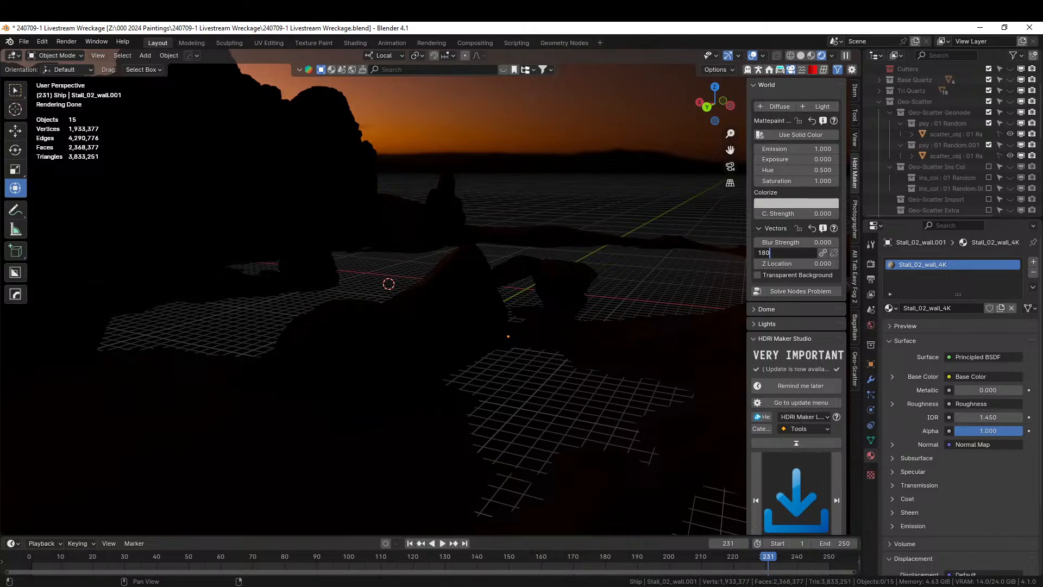
pyautogui.press('Return')
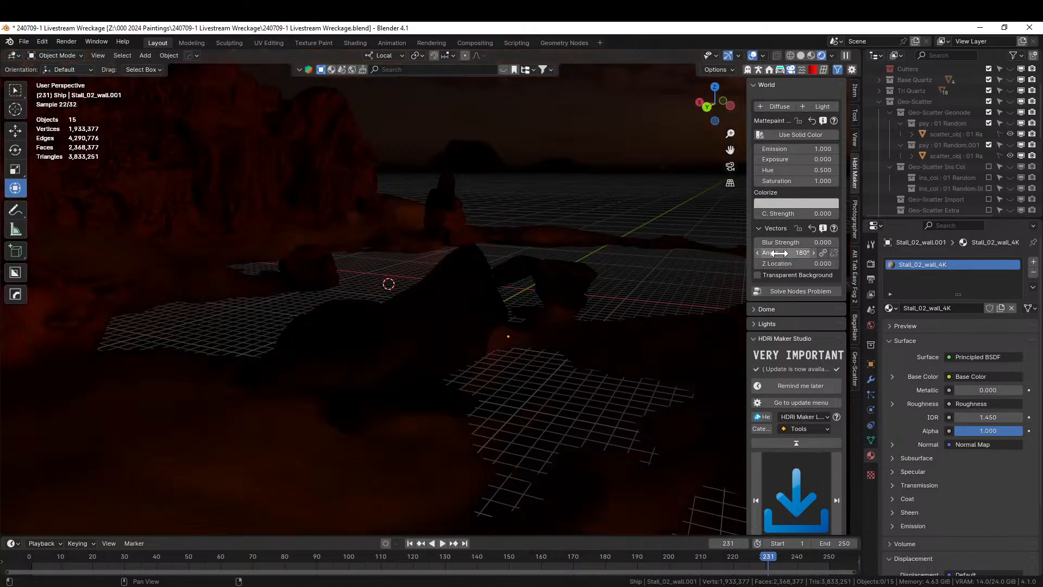
pyautogui.press('KP_0')
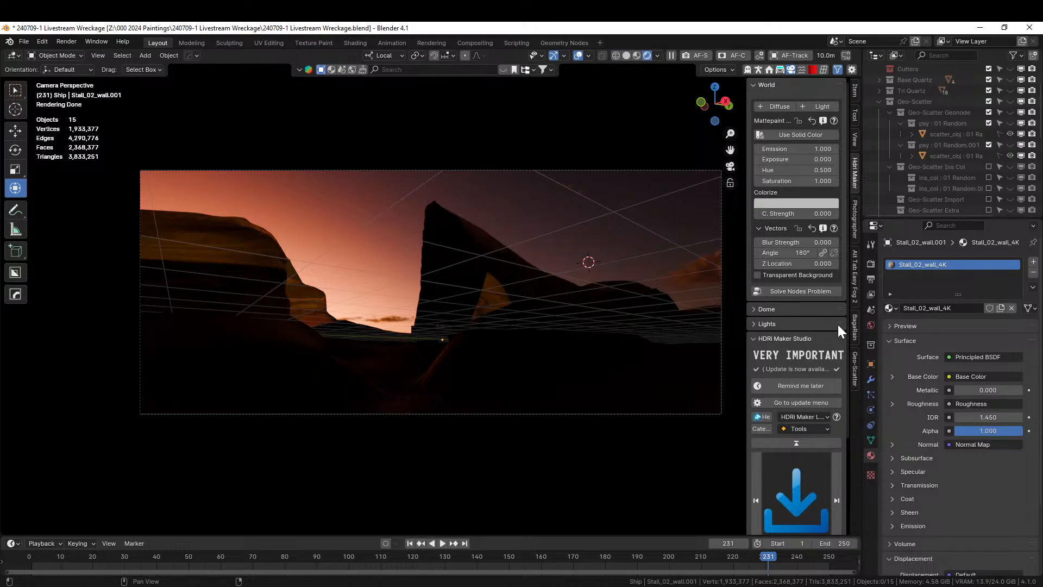
# Step: Enable the camera's exposure setting and set its value to 7.00
pyautogui.click(853, 219)
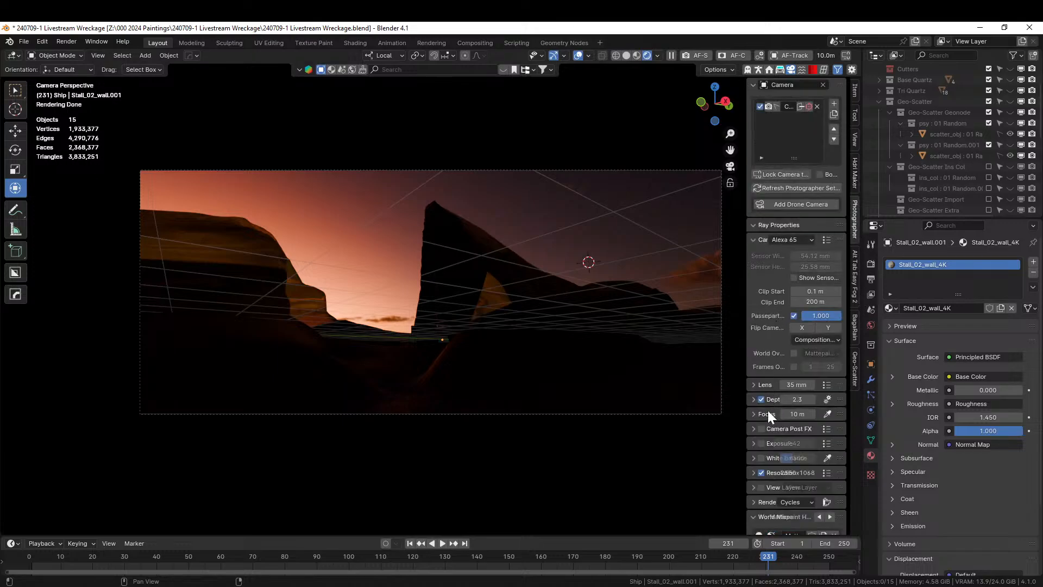
pyautogui.click(760, 443)
pyautogui.doubleClick(794, 444)
pyautogui.write('8')
pyautogui.press('Return')
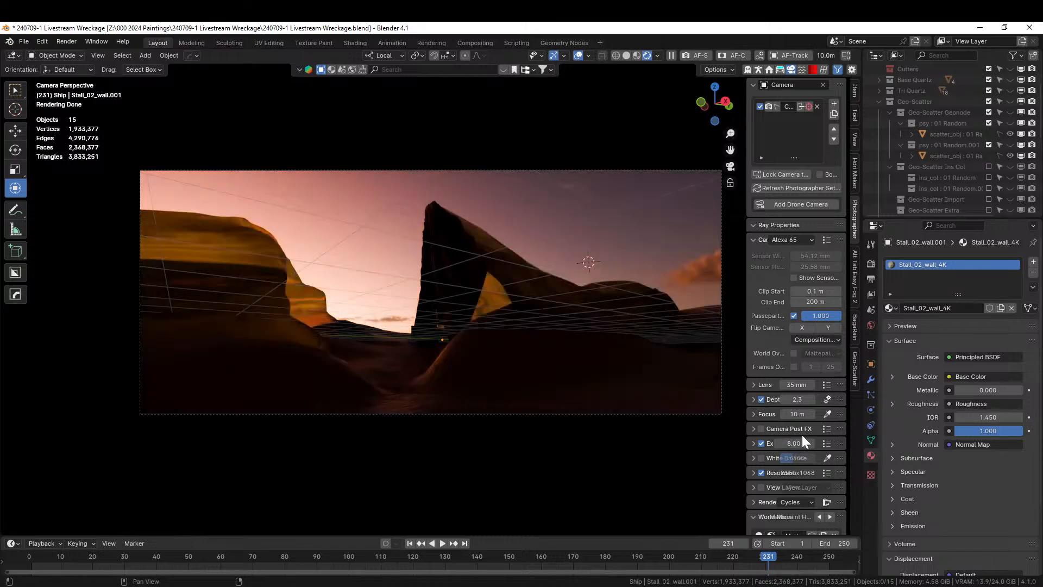
pyautogui.scroll(3, 490, 376)
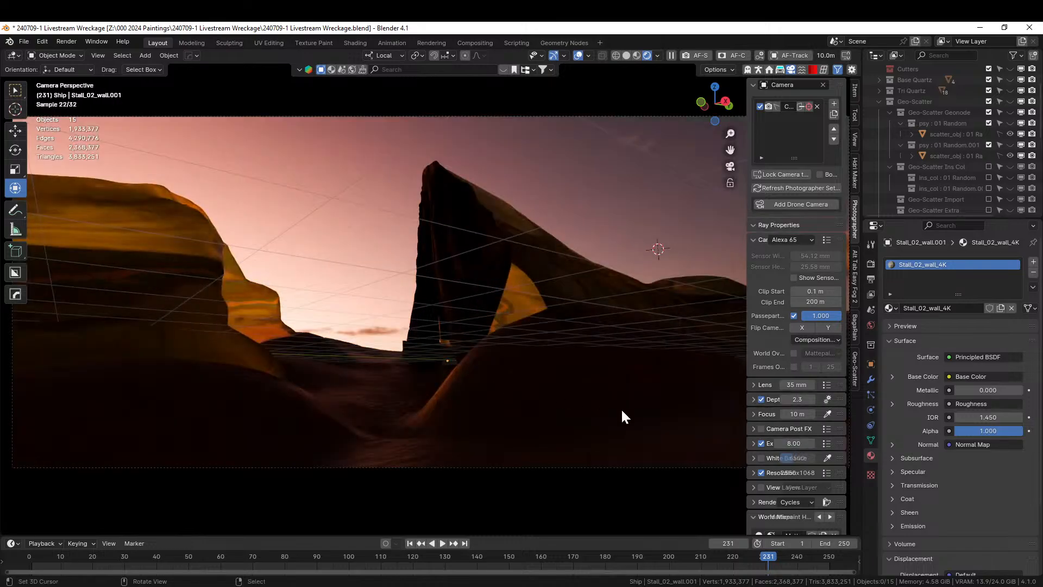
pyautogui.moveTo(793, 444); pyautogui.dragTo(793, 444)
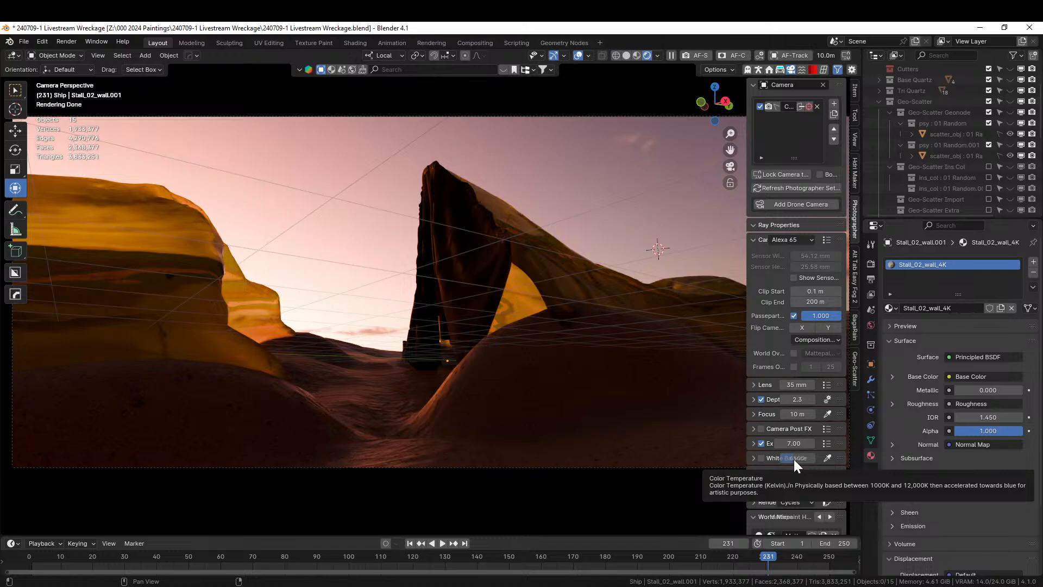
# Step: Inspect the rendered wreck up close, then return the viewport to solid shading in the camera view
pyautogui.scroll(2, 456, 301)
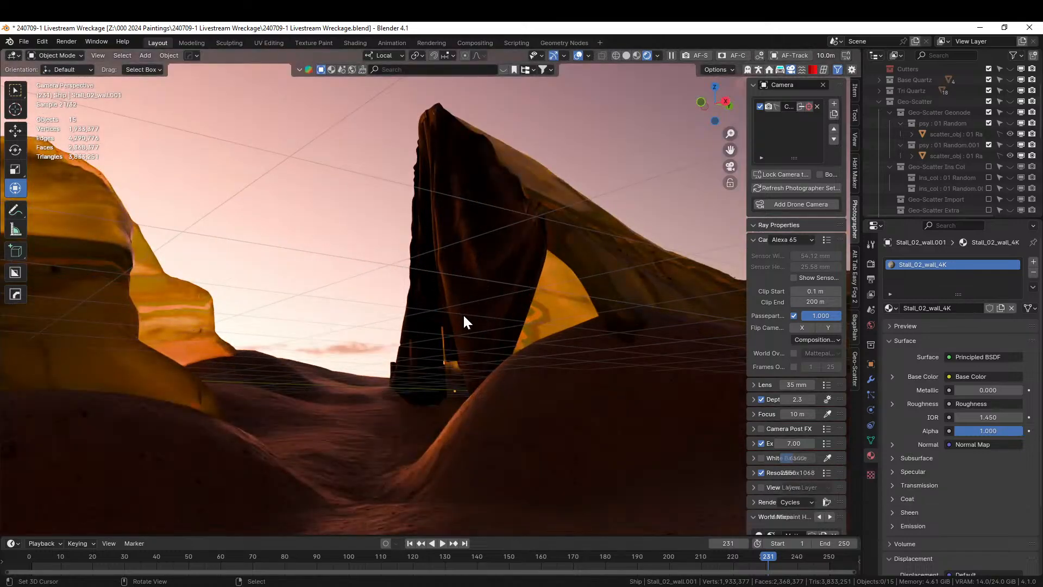
pyautogui.scroll(-2, 464, 316)
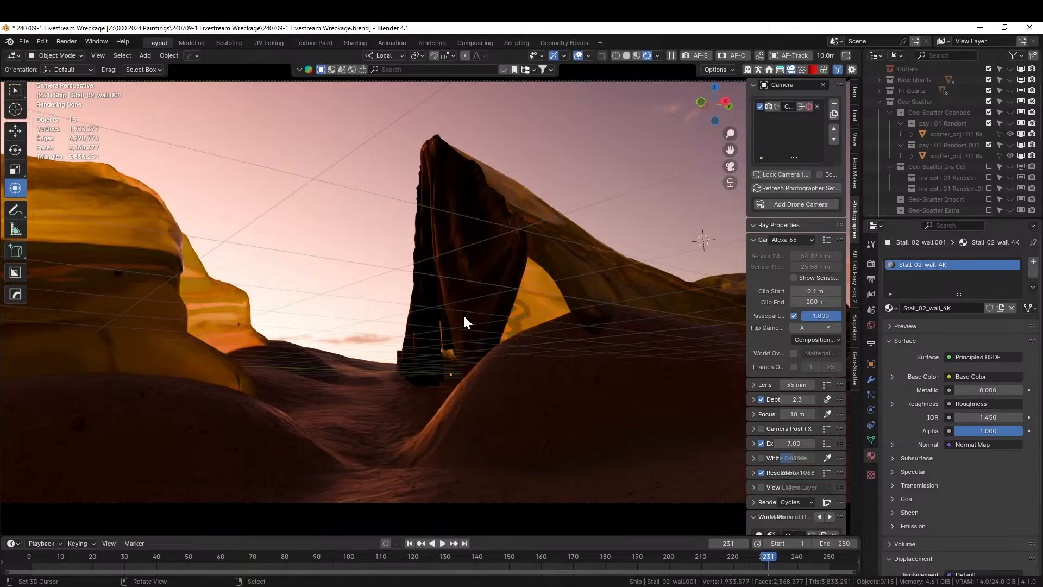
pyautogui.moveTo(465, 320); pyautogui.dragTo(472, 363, button='middle')
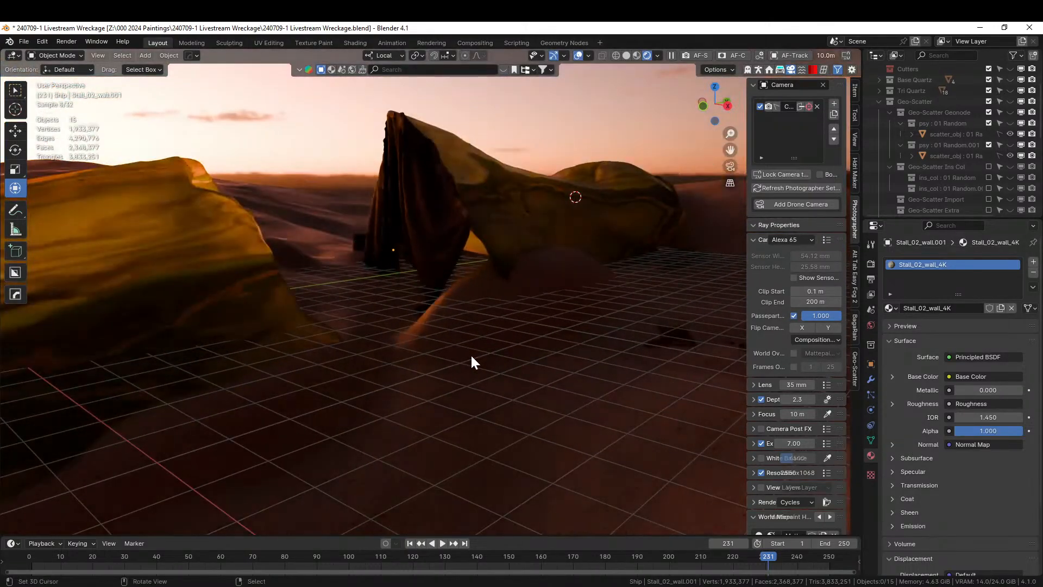
pyautogui.press('z')
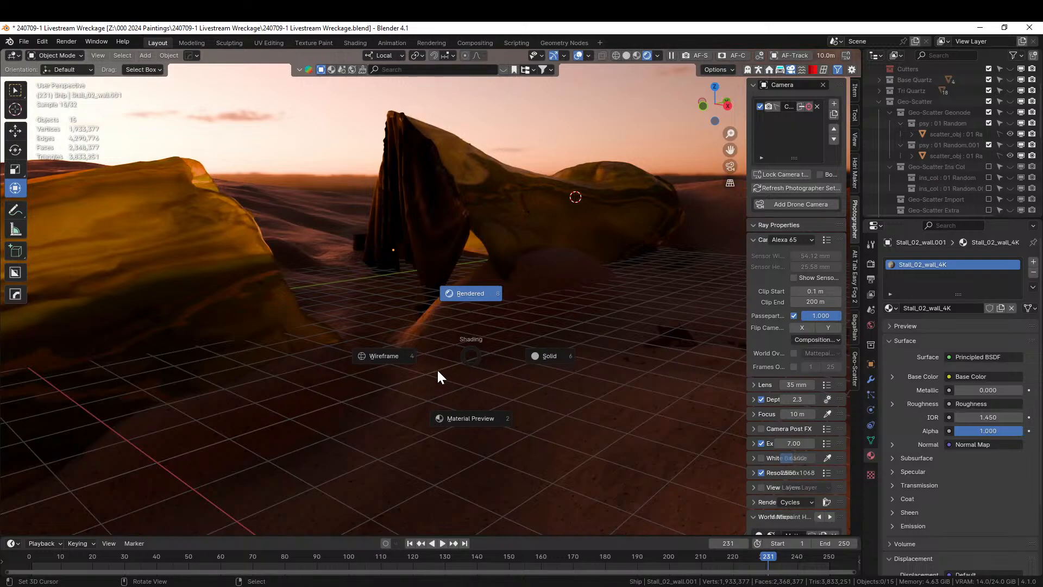
pyautogui.press('6')
pyautogui.press('KP_0')
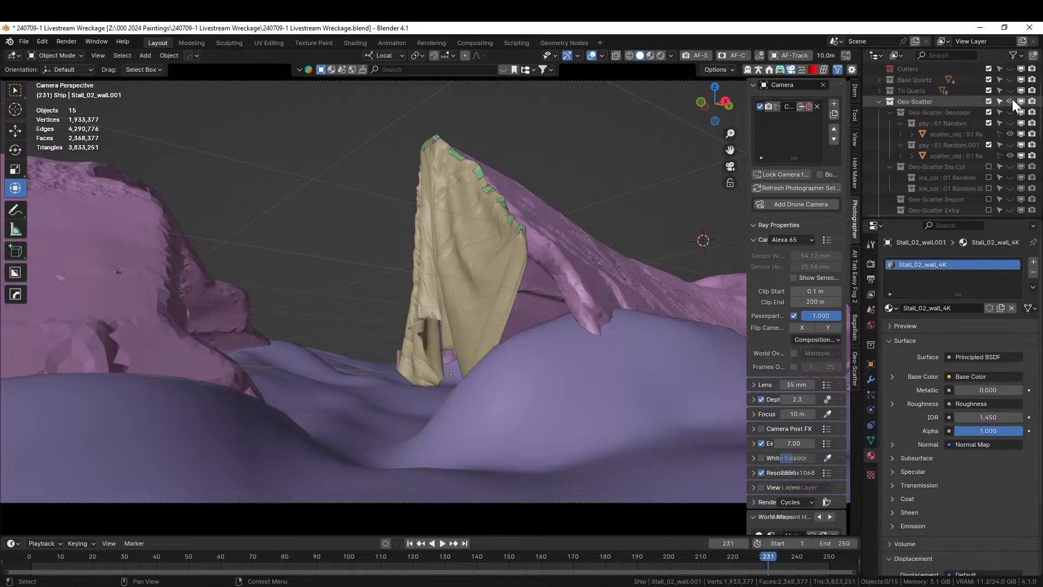
# Step: Unhide the Geo-Scatter collection along with its psy : 01 Random and psy : 01 Random.001 scatter systems
pyautogui.click(879, 102)
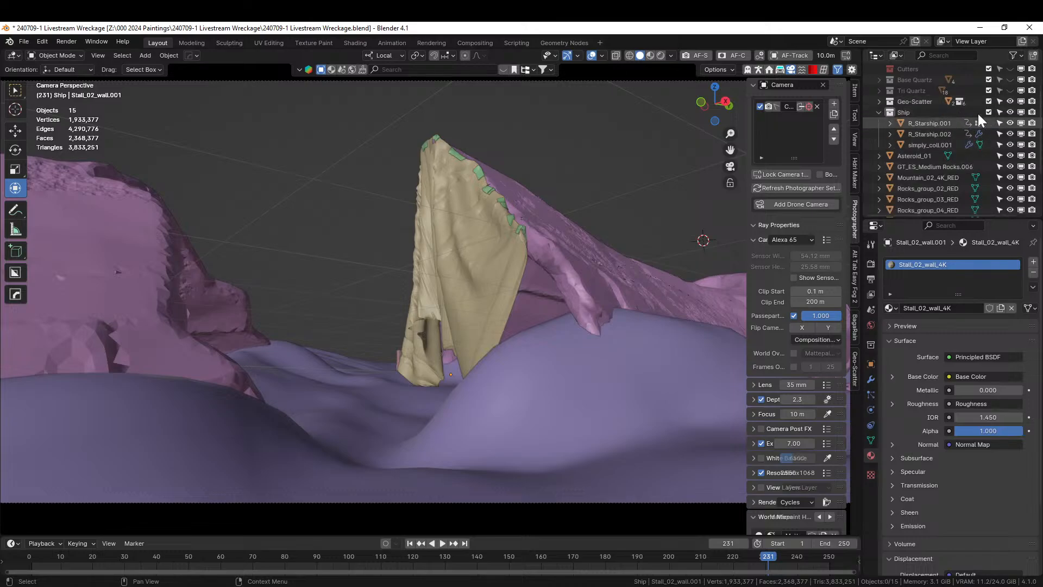
pyautogui.click(878, 102)
pyautogui.click(1010, 113)
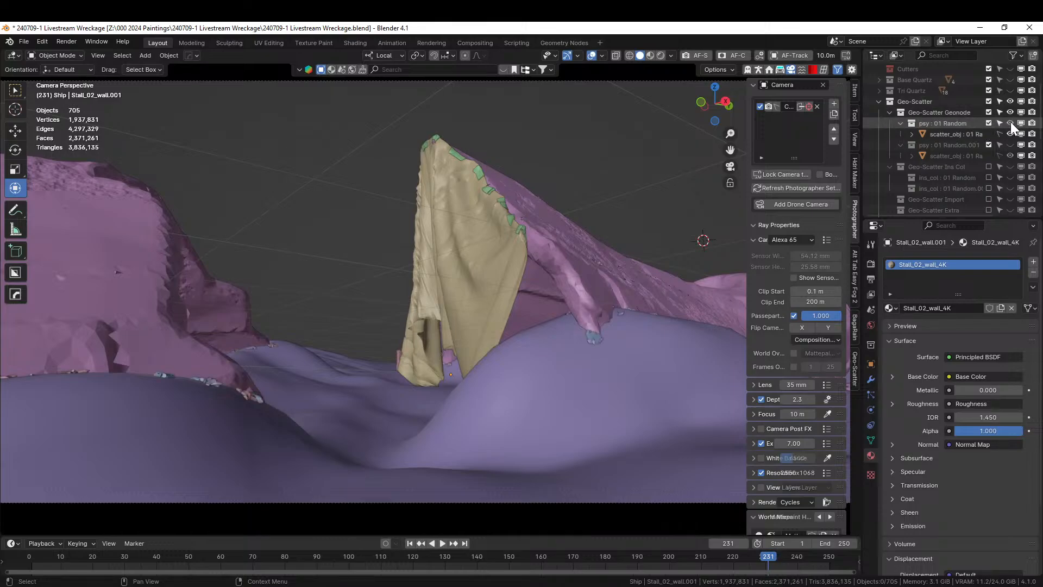
pyautogui.click(1009, 144)
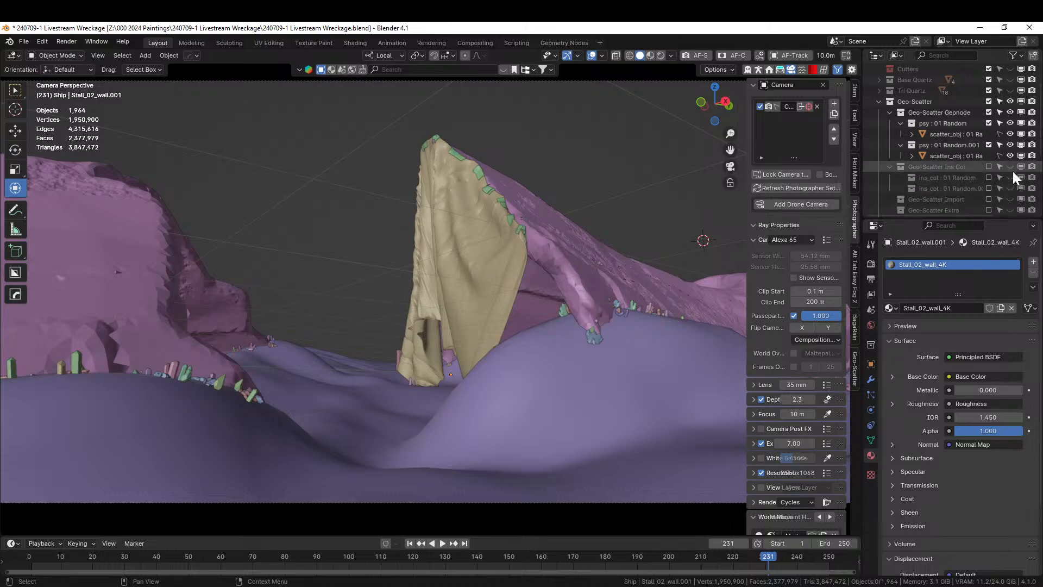
# Step: Collapse the Geo-Scatter collection and unhide the Collection, Cameras and Lights collections
pyautogui.click(879, 101)
pyautogui.click(879, 113)
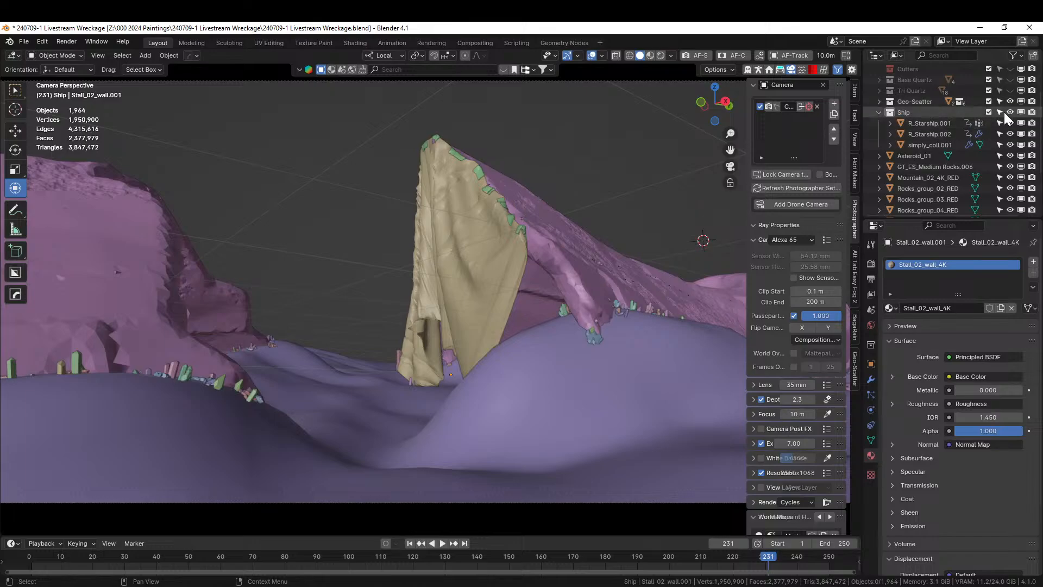
pyautogui.scroll(2, 1002, 119)
pyautogui.click(1010, 79)
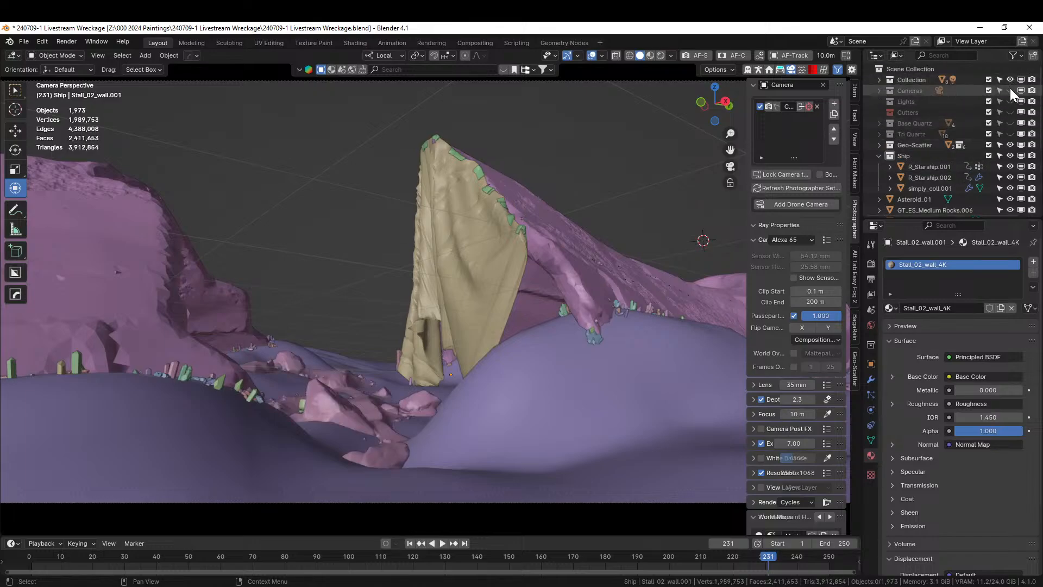
pyautogui.click(1009, 91)
pyautogui.click(1009, 101)
pyautogui.click(1009, 124)
pyautogui.click(1008, 134)
pyautogui.click(1010, 121)
pyautogui.click(1012, 133)
pyautogui.scroll(-5, 995, 179)
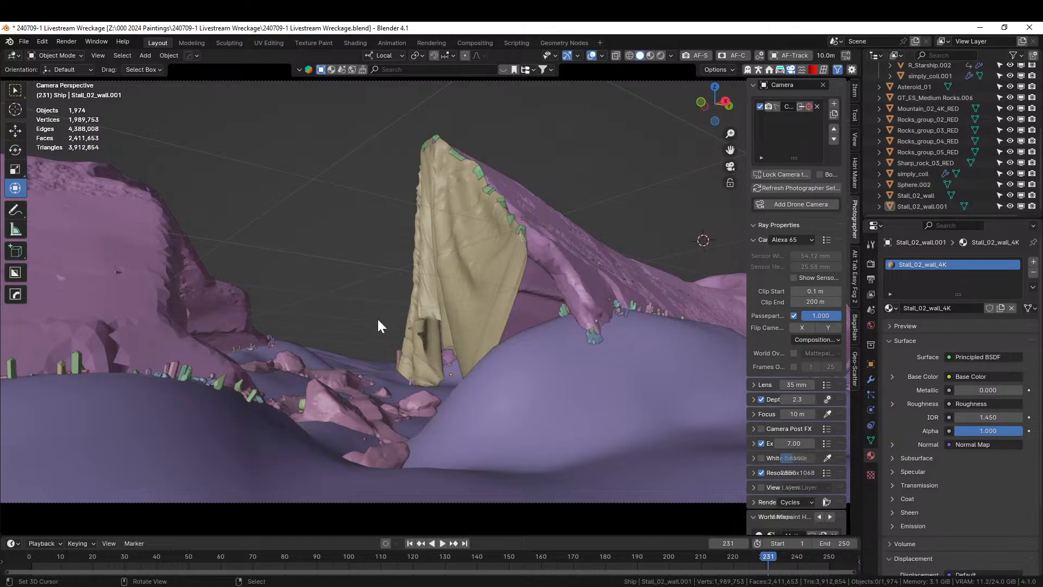
# Step: Preview the scene in rendered shading from the camera view
pyautogui.press('z')
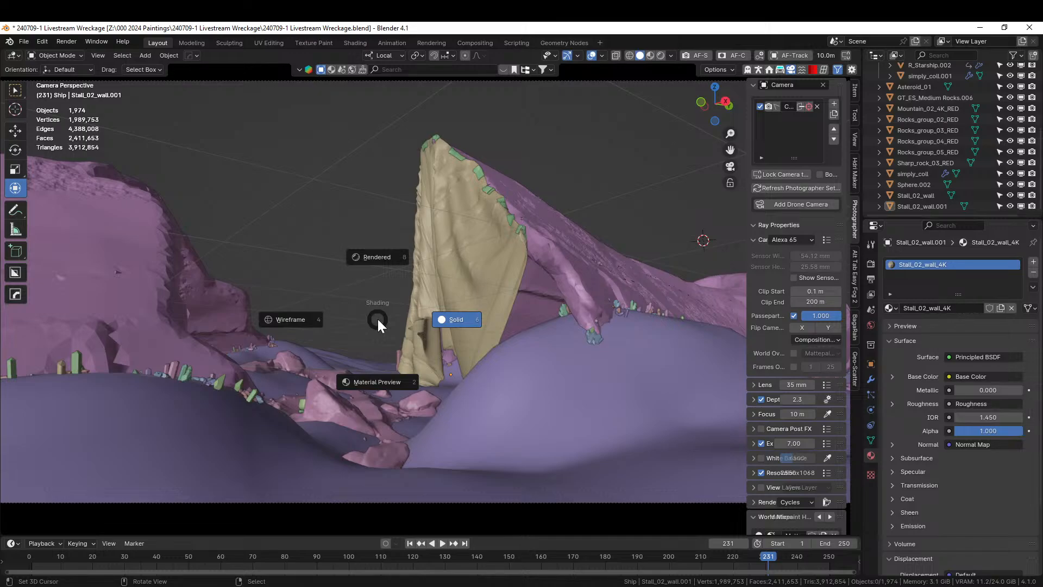
pyautogui.press('8')
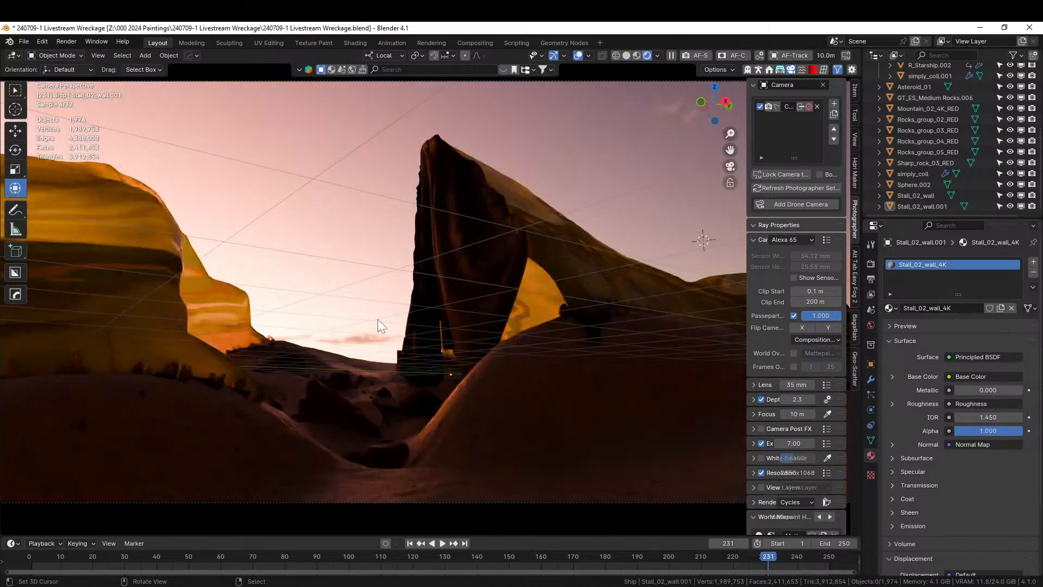
pyautogui.moveTo(445, 383); pyautogui.dragTo(381, 381, button='middle')
pyautogui.press('KP_0')
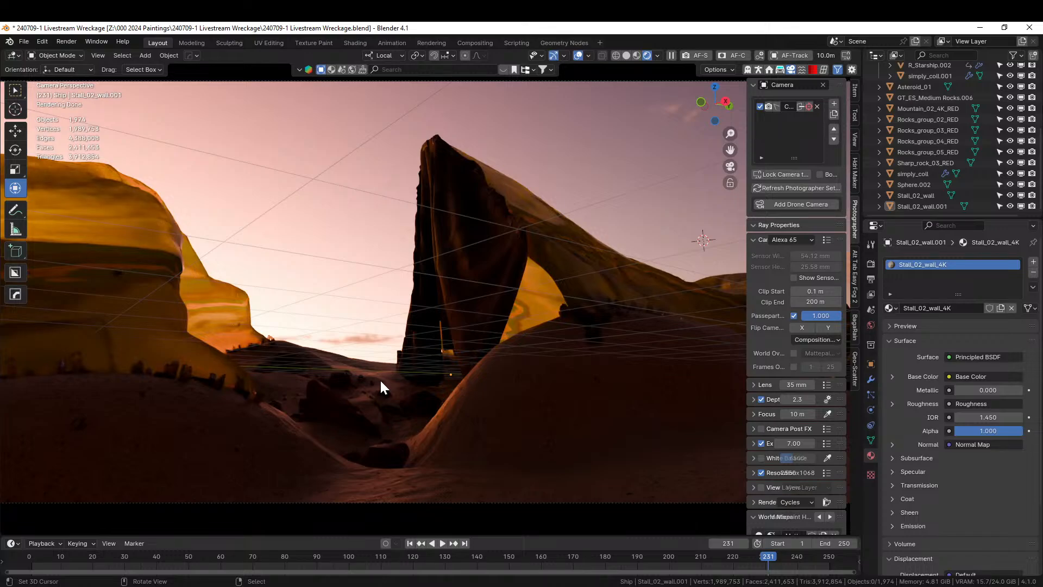
# Step: Rotate the world HDRI to an angle of 211° and save the file
pyautogui.click(854, 169)
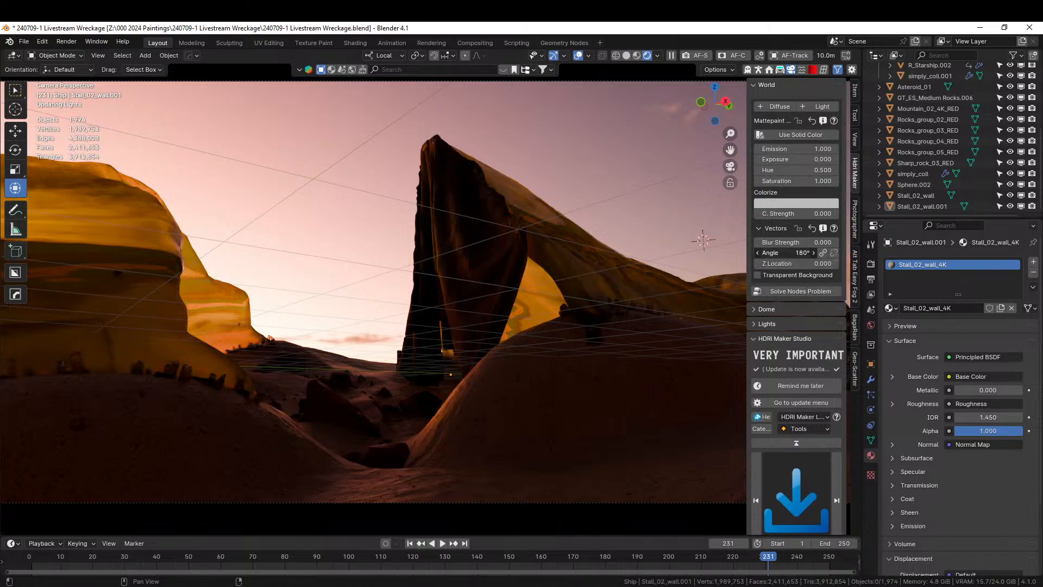
pyautogui.moveTo(785, 253)
pyautogui.mouseDown()
pyautogui.moveTo(863, 253)
pyautogui.moveTo(779, 252)
pyautogui.moveTo(788, 252)
pyautogui.mouseUp()
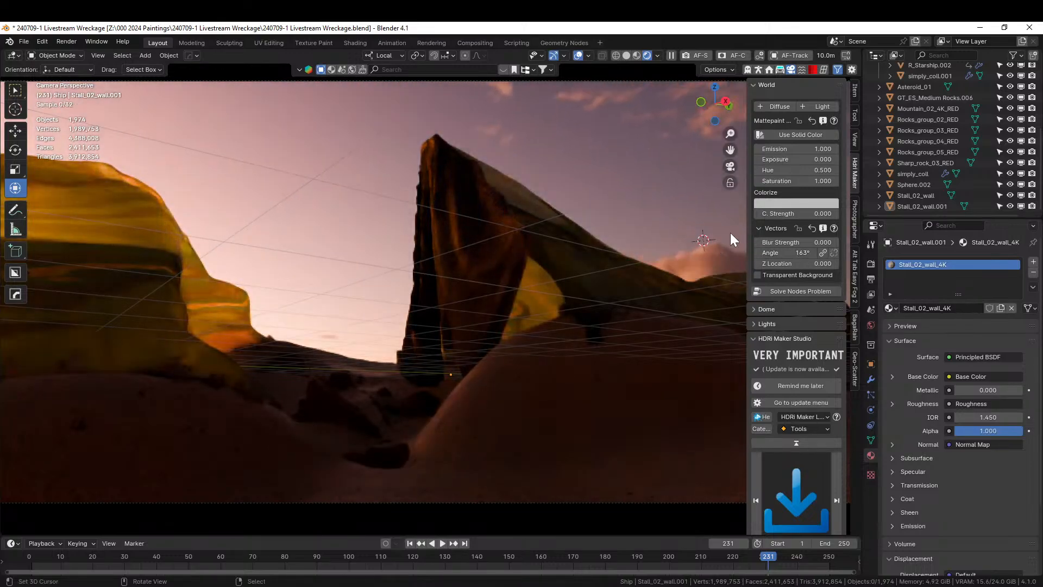
pyautogui.press('Home')
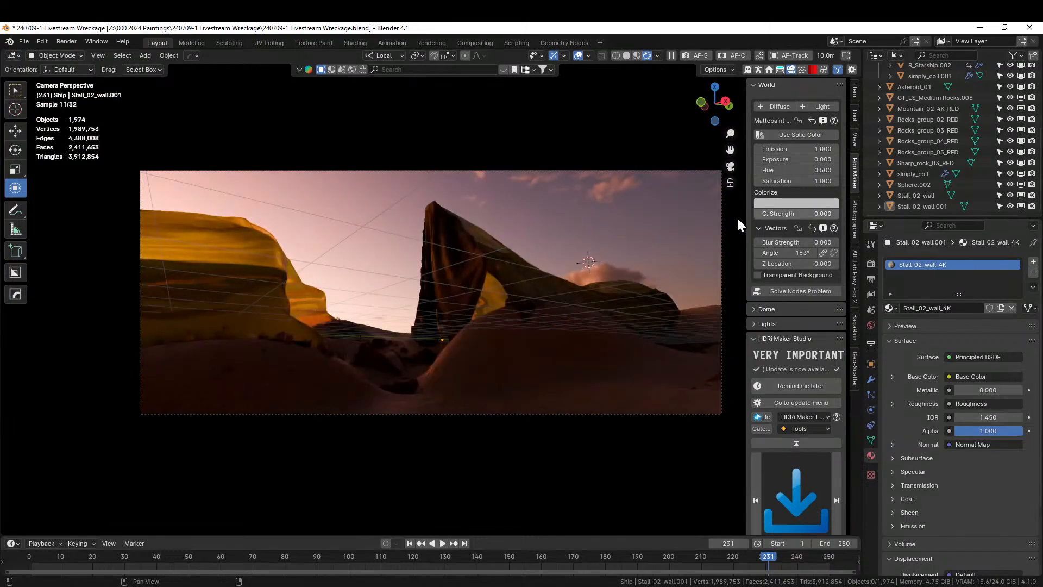
pyautogui.moveTo(782, 253); pyautogui.dragTo(786, 253)
pyautogui.moveTo(785, 253); pyautogui.dragTo(868, 253)
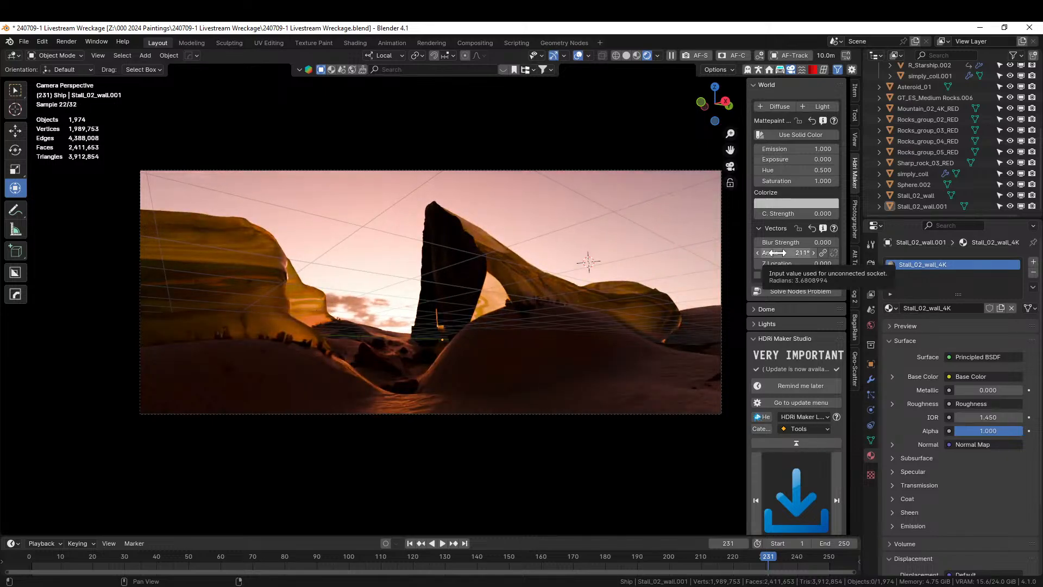
pyautogui.hotkey('ctrl', 's')
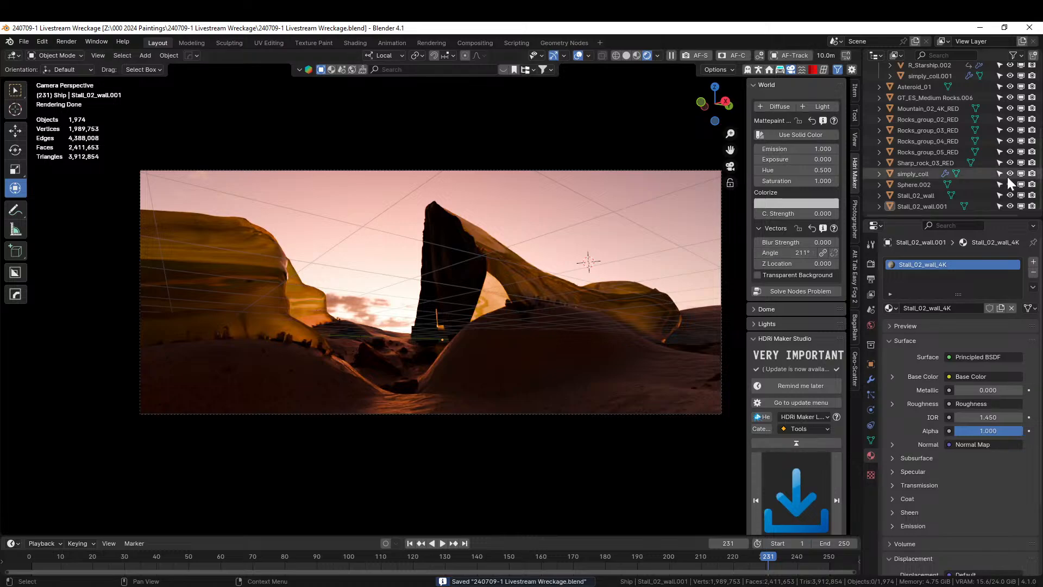
# Step: Set the Color Management look to Base Contrast in the render properties
pyautogui.click(871, 263)
pyautogui.scroll(-15, 953, 475)
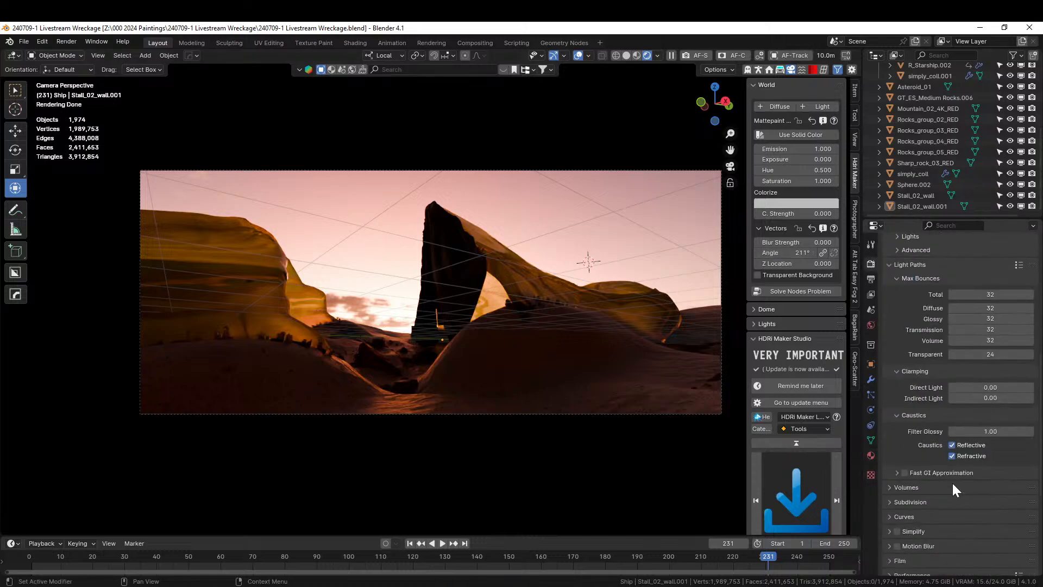
pyautogui.click(973, 527)
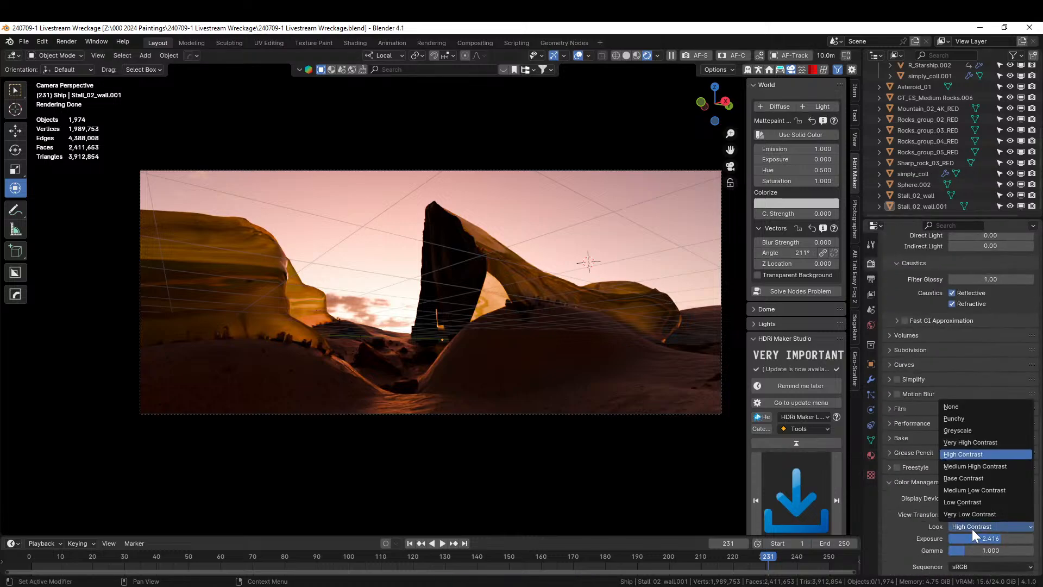
pyautogui.click(969, 478)
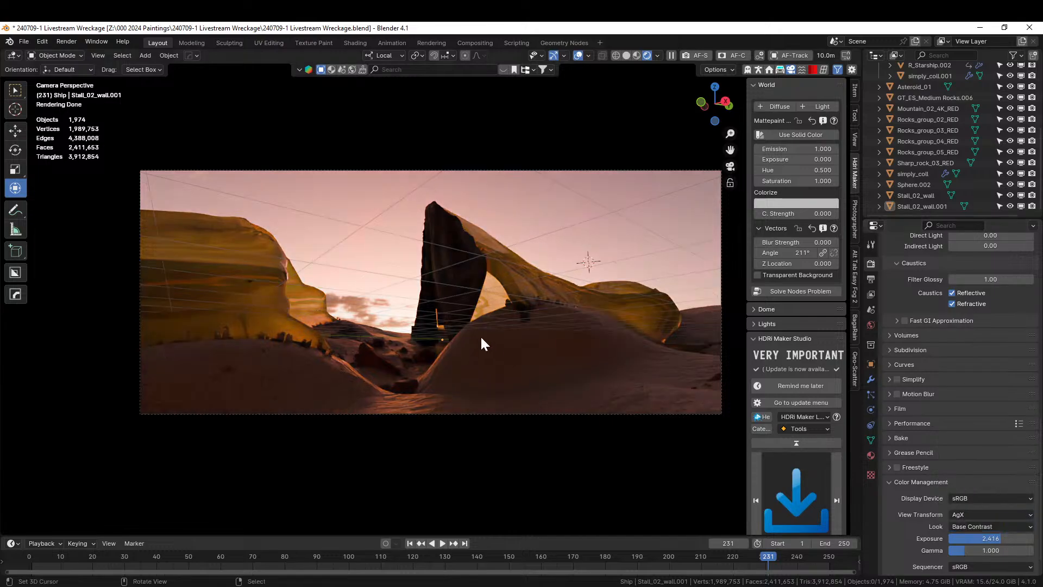
# Step: Make a linked duplicate of Rocks_group_04_RED in solid shading, offset about -3.36 m in X and -4.78 m in Y, near the camera
pyautogui.press('z')
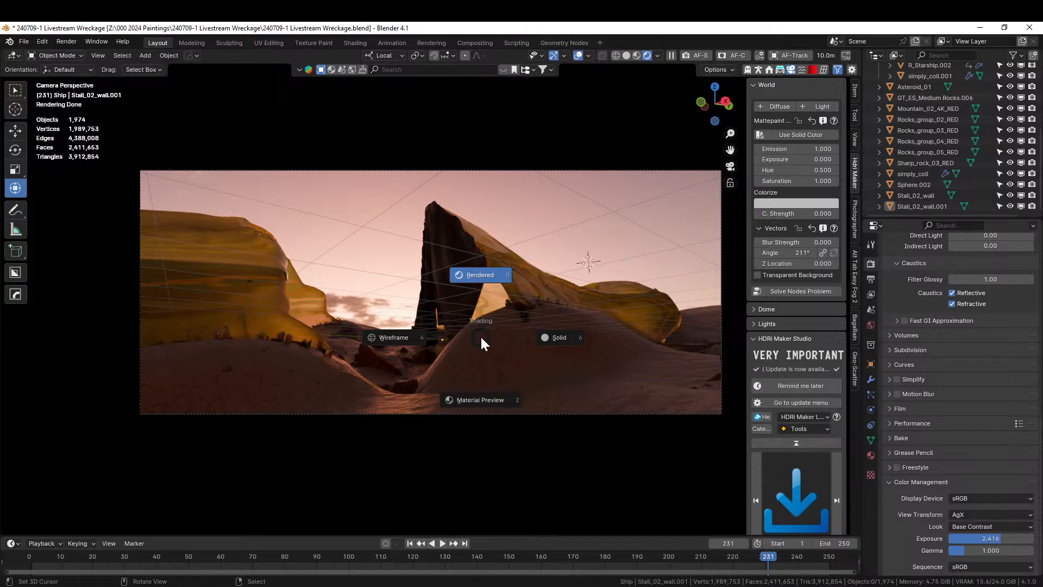
pyautogui.press('6')
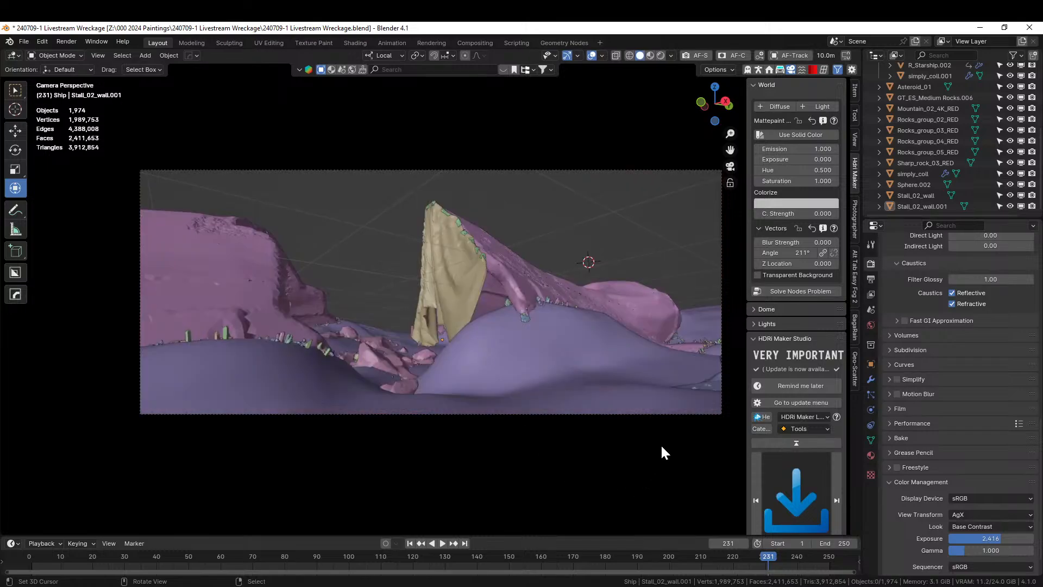
pyautogui.moveTo(579, 387); pyautogui.dragTo(442, 493, button='middle')
pyautogui.scroll(-4, 609, 442)
pyautogui.click(530, 325)
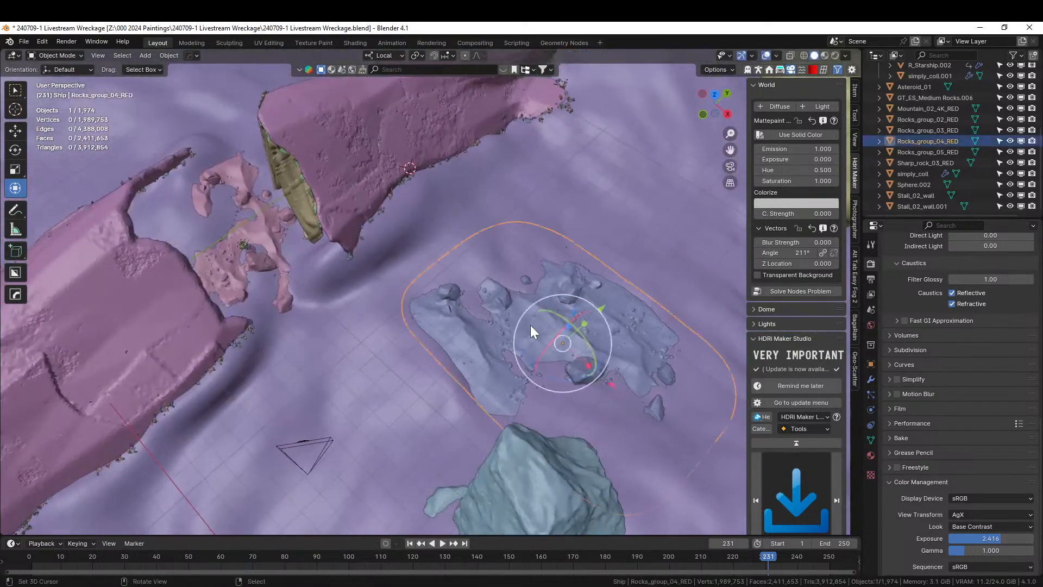
pyautogui.press('KP_7')
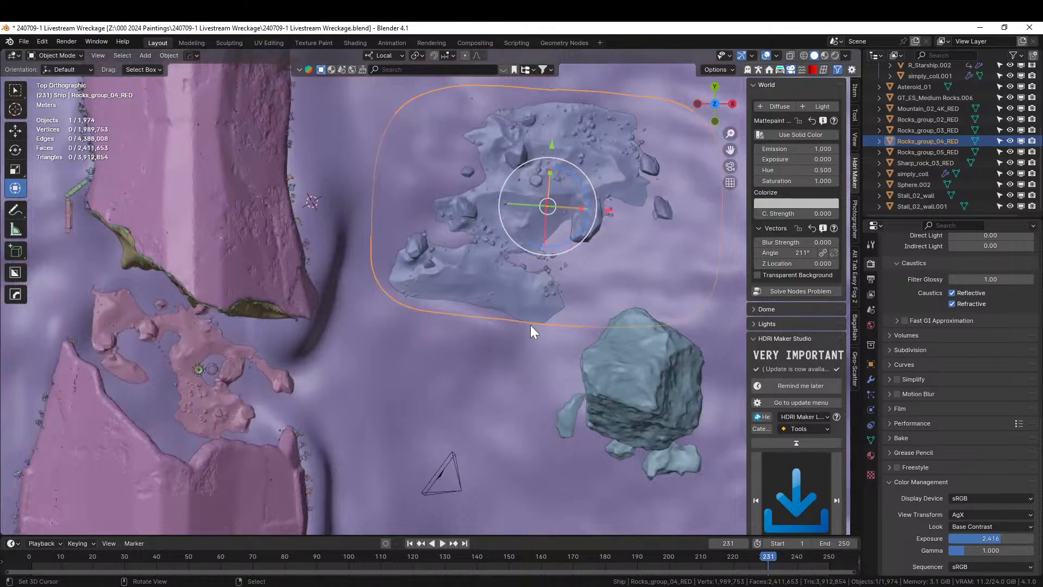
pyautogui.hotkey('alt', 'd')
pyautogui.click(458, 428)
# Step: Lower the duplicated rock group about 0.38 m along its local Z axis and rotate it about 8° around its local X axis
pyautogui.moveTo(458, 428); pyautogui.dragTo(442, 327, button='middle')
pyautogui.press('g')
pyautogui.press('z')
pyautogui.press('z')
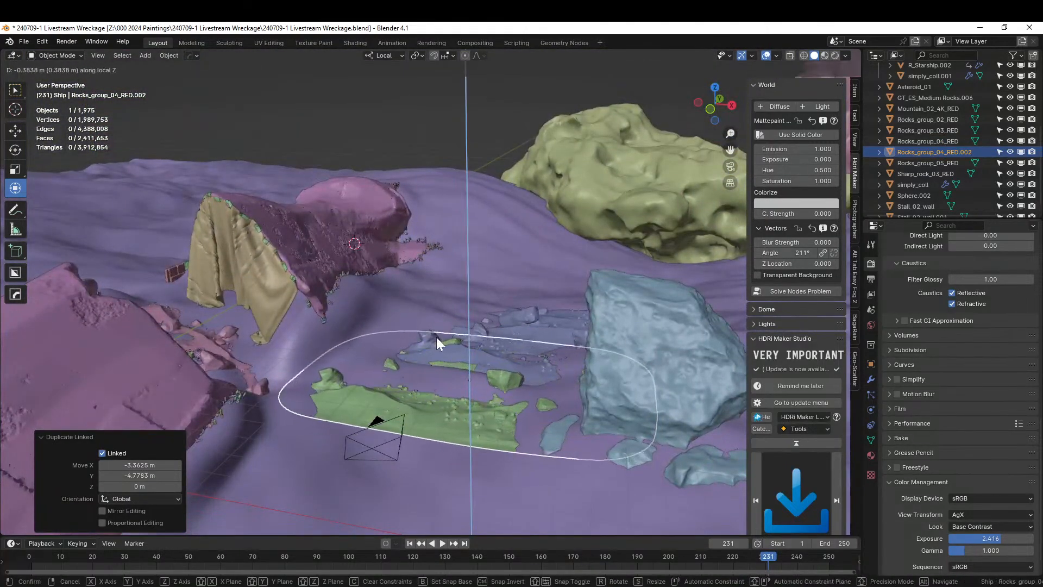
pyautogui.click(436, 336)
pyautogui.press('r')
pyautogui.press('x')
pyautogui.press('x')
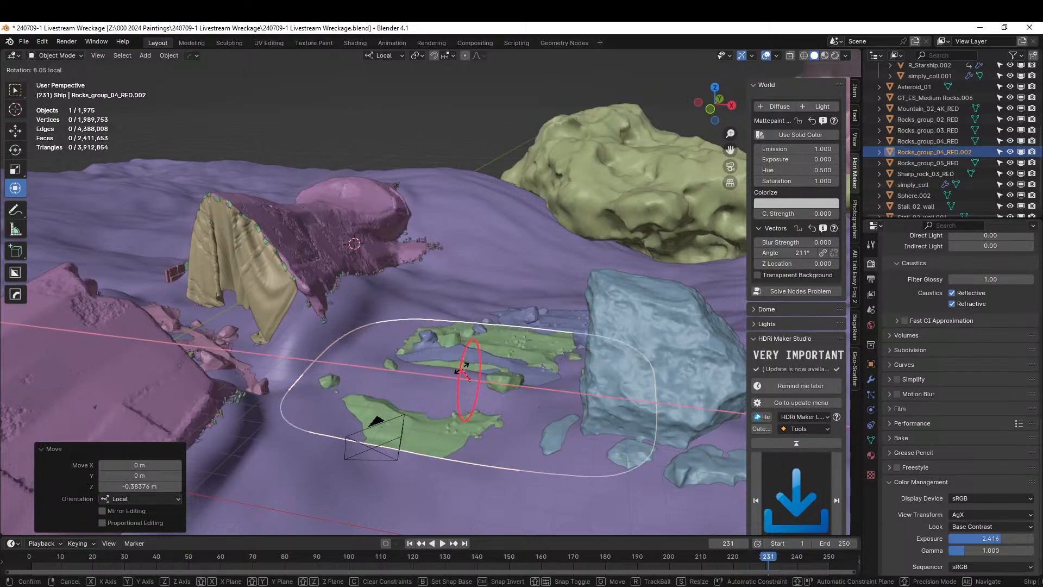
pyautogui.click(461, 368)
pyautogui.press('KP_0')
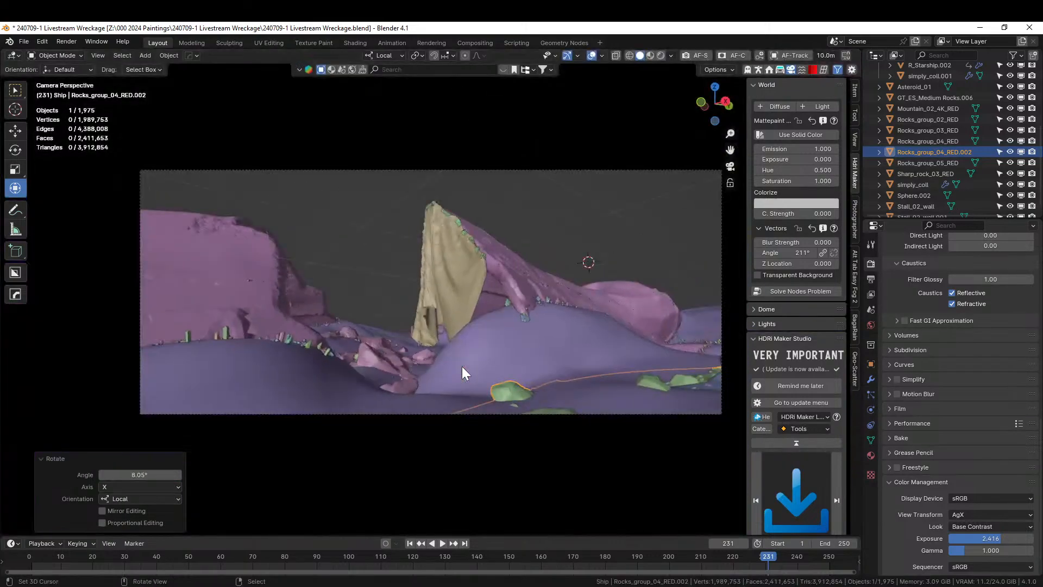
# Step: Inspect the wreck and the added foreground rocks in rendered shading, up close and in the full camera frame
pyautogui.press('z')
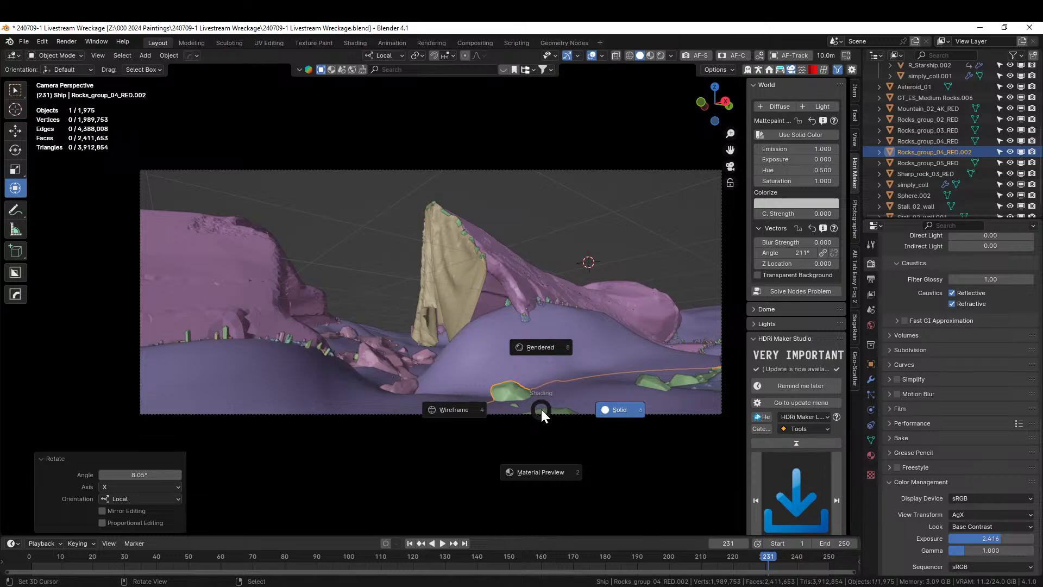
pyautogui.press('8')
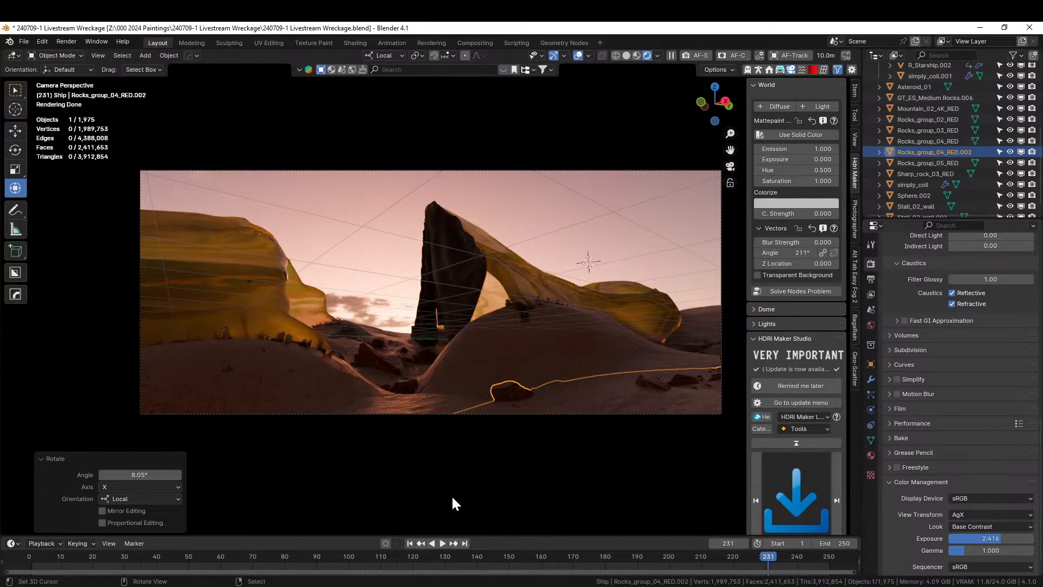
pyautogui.scroll(5, 461, 492)
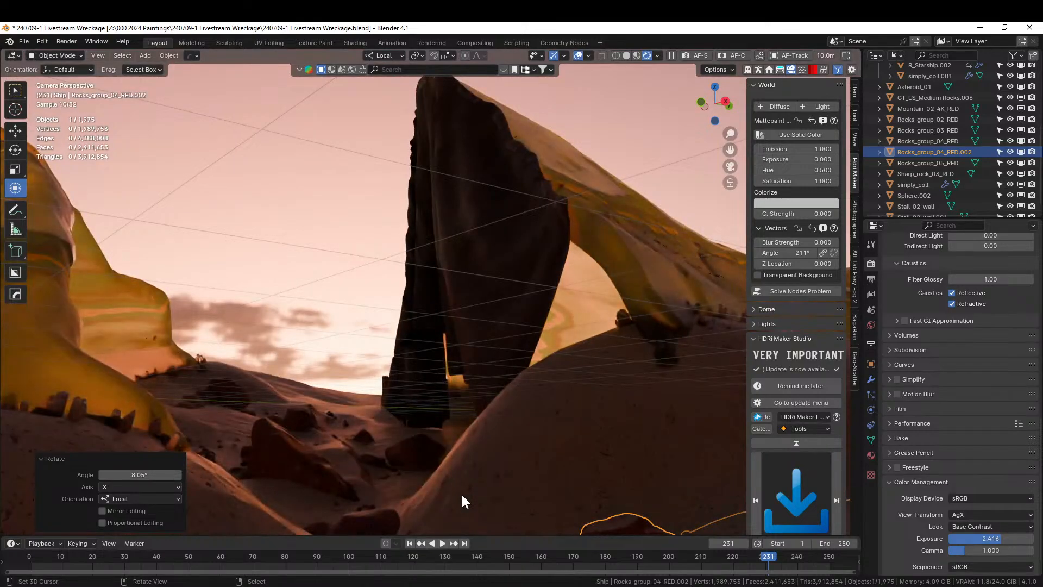
pyautogui.moveTo(409, 473)
pyautogui.mouseDown(button='middle')
pyautogui.moveTo(413, 503)
pyautogui.moveTo(408, 487)
pyautogui.mouseUp(button='middle')
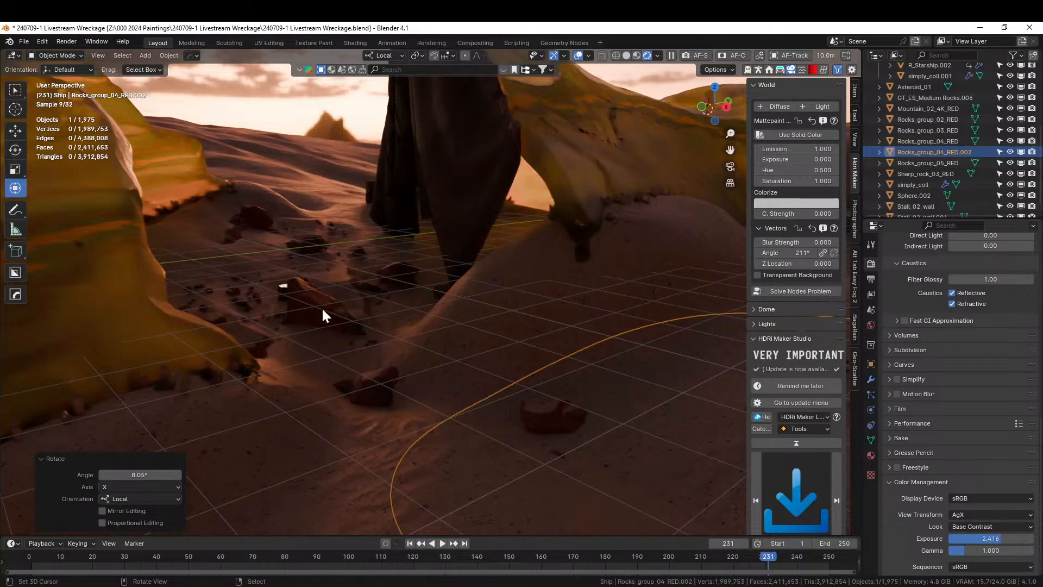
pyautogui.press('KP_0')
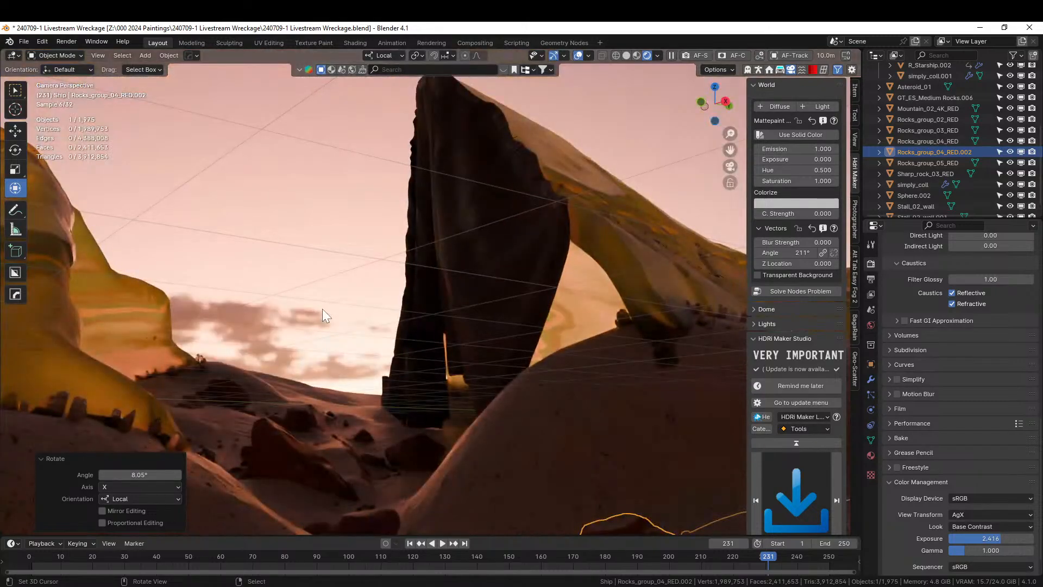
pyautogui.moveTo(326, 306); pyautogui.dragTo(549, 315, button='middle')
pyautogui.press('KP_0')
pyautogui.scroll(-3, 508, 318)
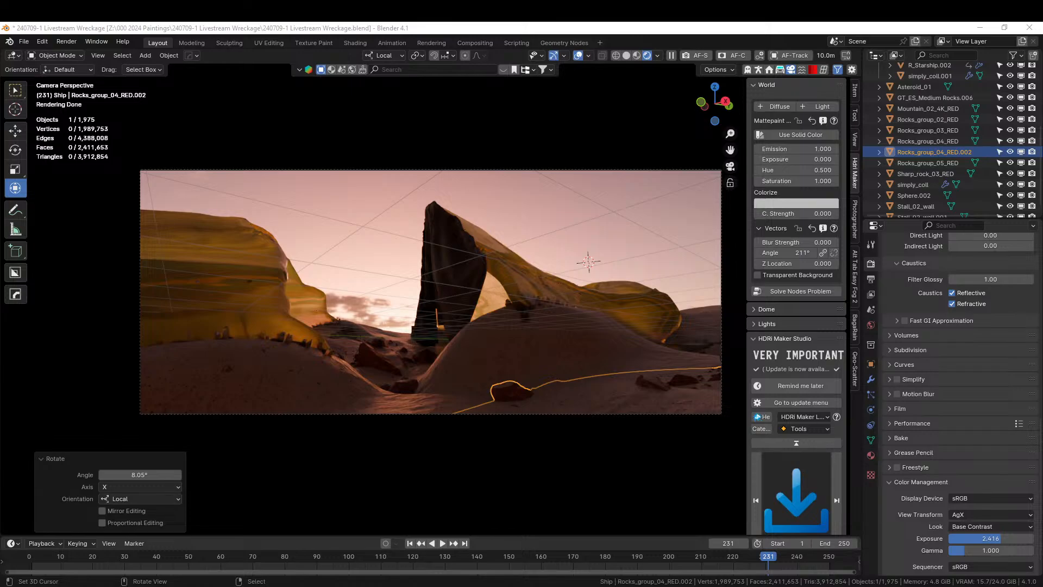
# Step: Add the WStand figure asset on the sand beside the foreground rocks, clear its rotation and return to solid shading
pyautogui.moveTo(1042, 521); pyautogui.dragTo(615, 393)
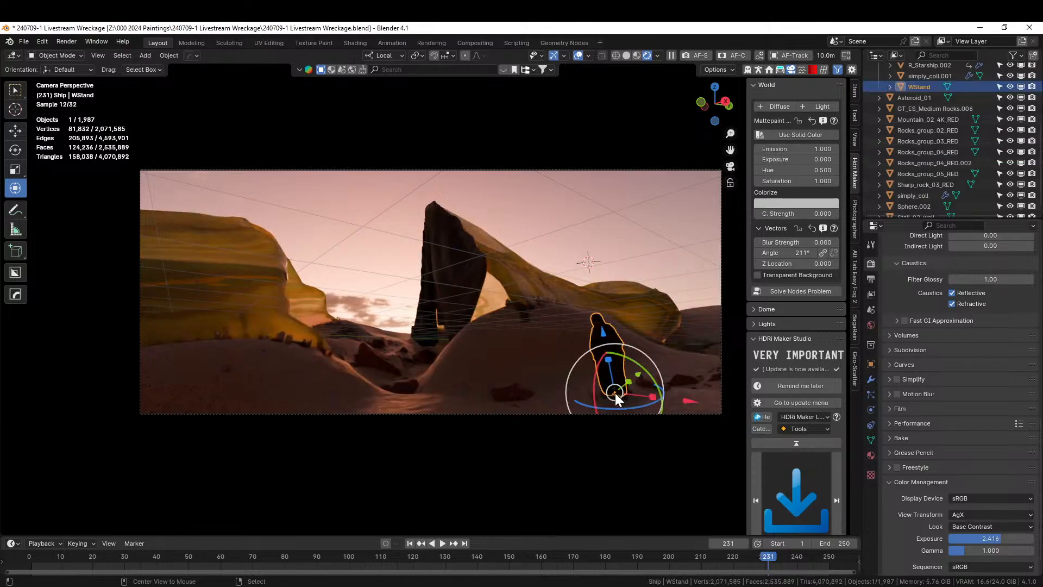
pyautogui.hotkey('alt', 'r')
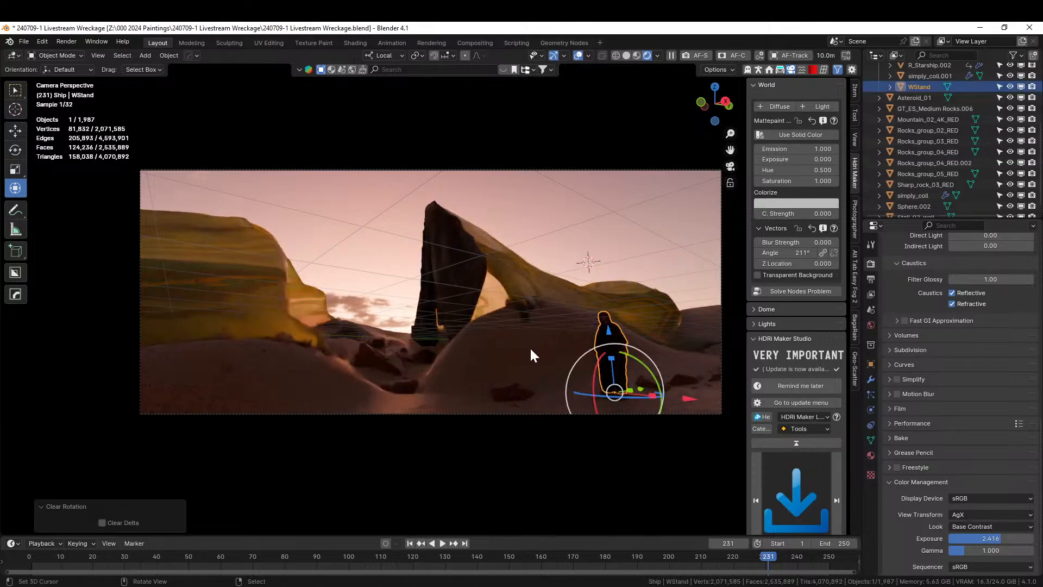
pyautogui.press('z')
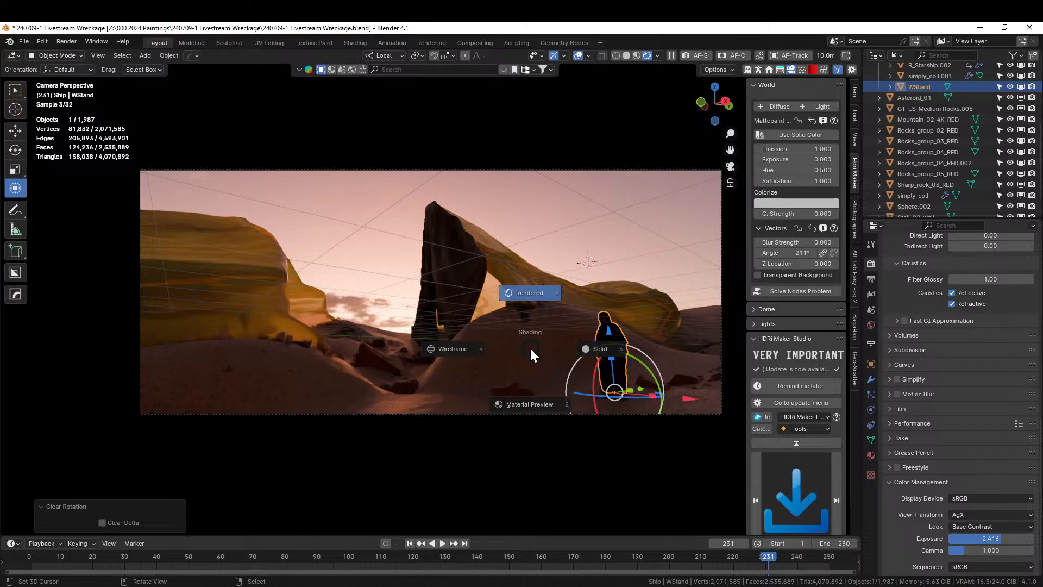
pyautogui.press('6')
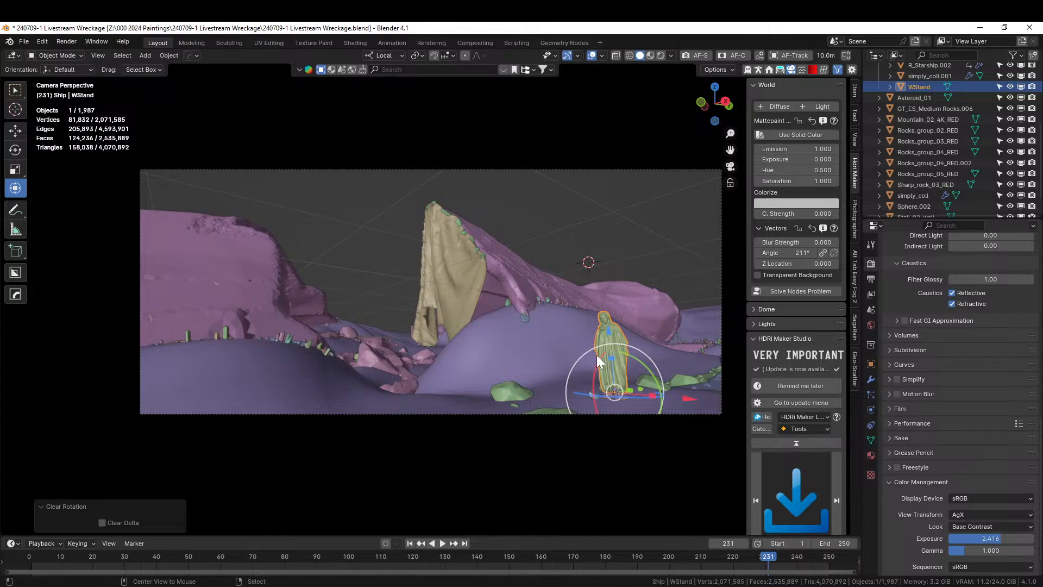
# Step: Examine the WStand figure up close and check its transform values
pyautogui.press('KP_Decimal')
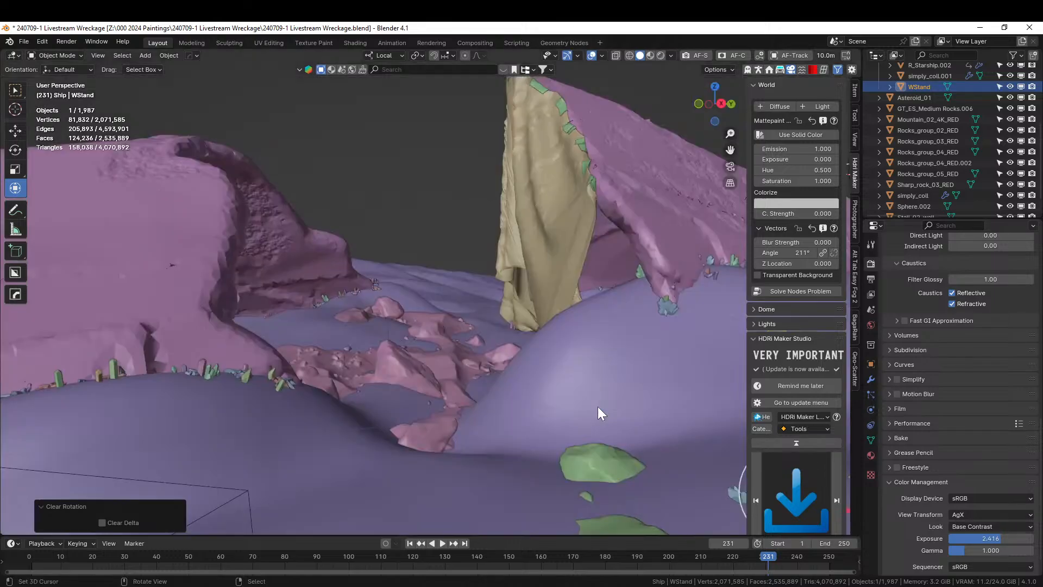
pyautogui.moveTo(597, 298); pyautogui.dragTo(572, 294, button='middle')
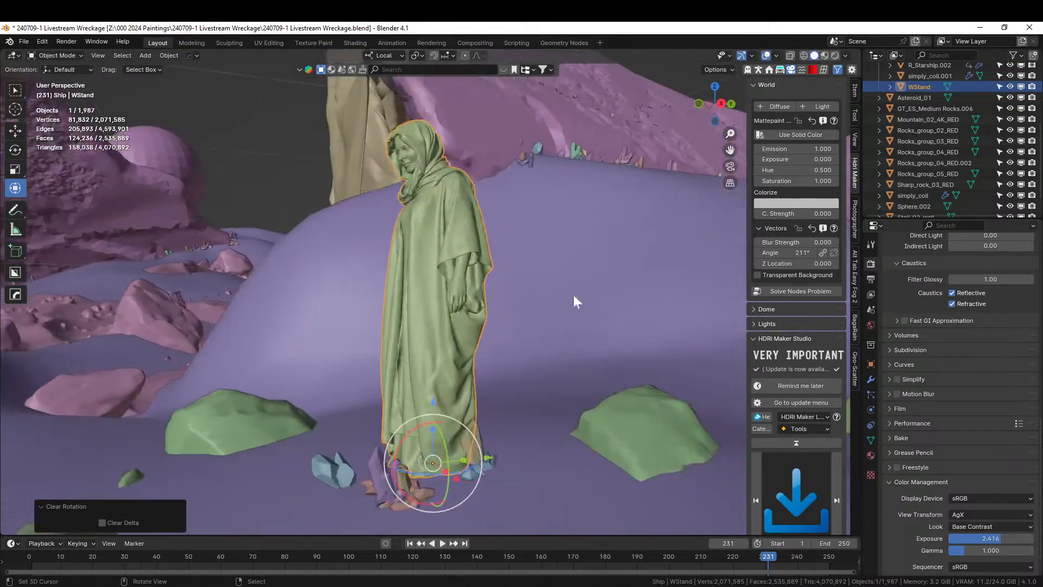
pyautogui.rightClick(436, 190)
pyautogui.rightClick(427, 177)
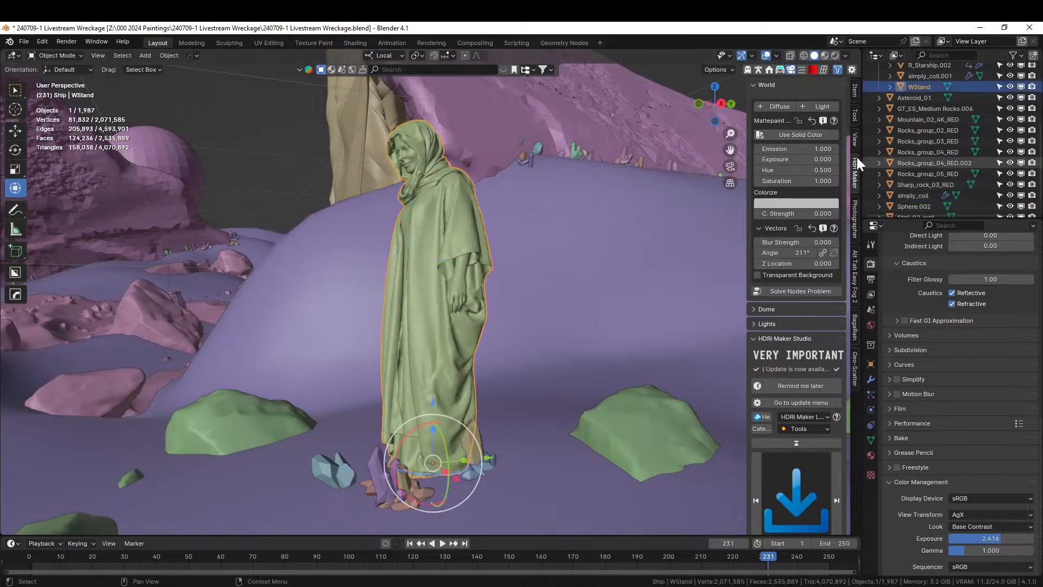
pyautogui.click(853, 88)
pyautogui.moveTo(606, 326); pyautogui.dragTo(698, 382, button='middle')
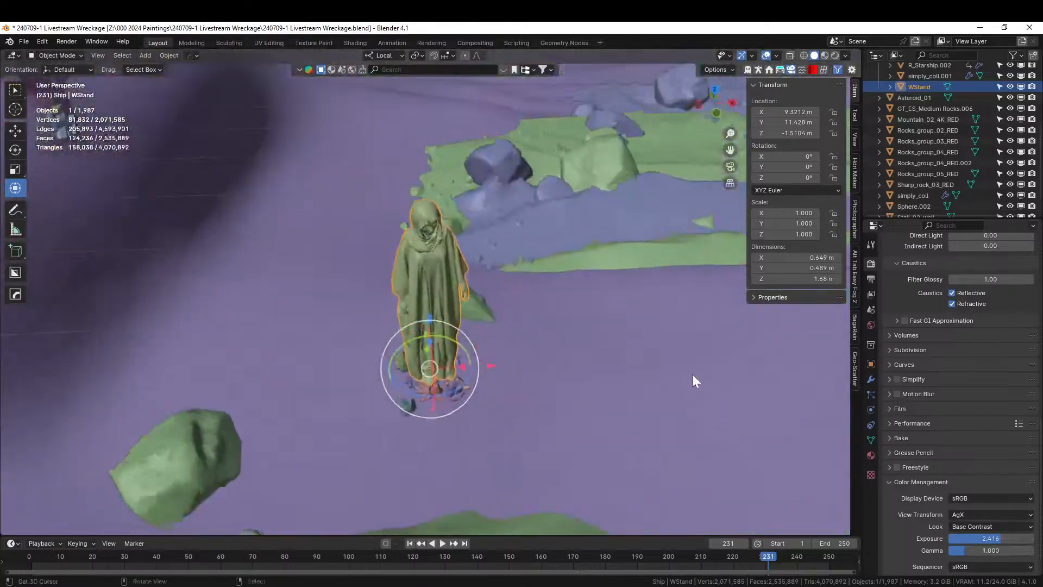
# Step: Move the WStand figure about 0.25 m along its local X axis and transfer it to the Scene Collection
pyautogui.press('KP_0')
pyautogui.press('Home')
pyautogui.keyDown('shift'); pyautogui.moveTo(632, 373); pyautogui.dragTo(546, 360, button='middle'); pyautogui.keyUp('shift')
pyautogui.moveTo(673, 434); pyautogui.dragTo(813, 340)
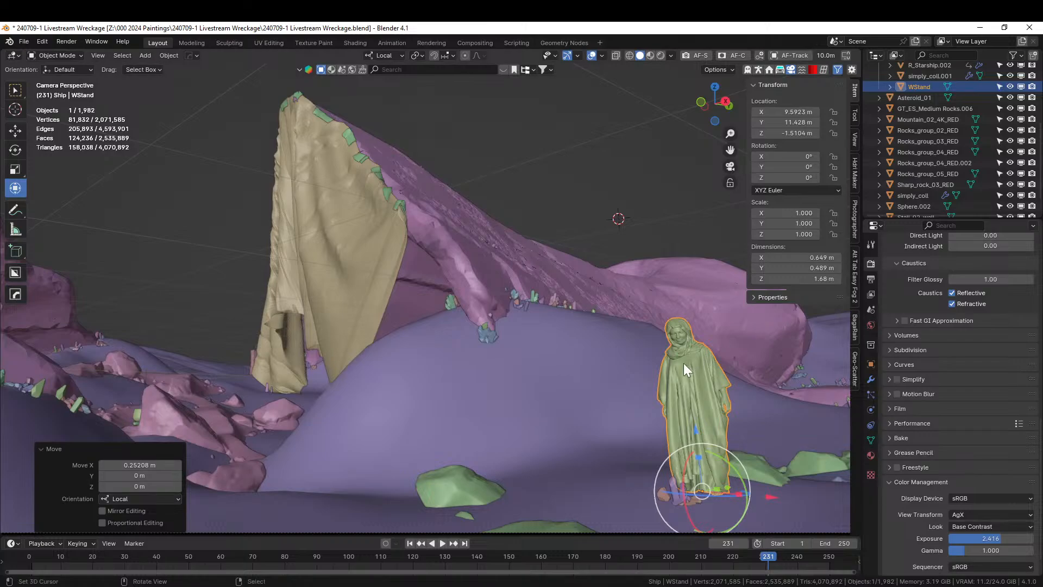
pyautogui.press('m')
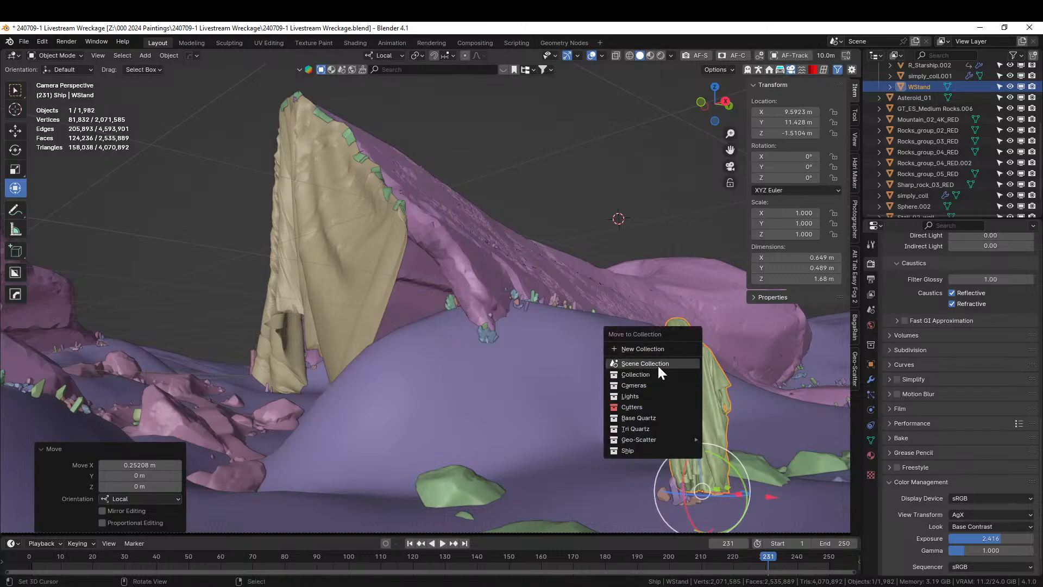
pyautogui.click(658, 367)
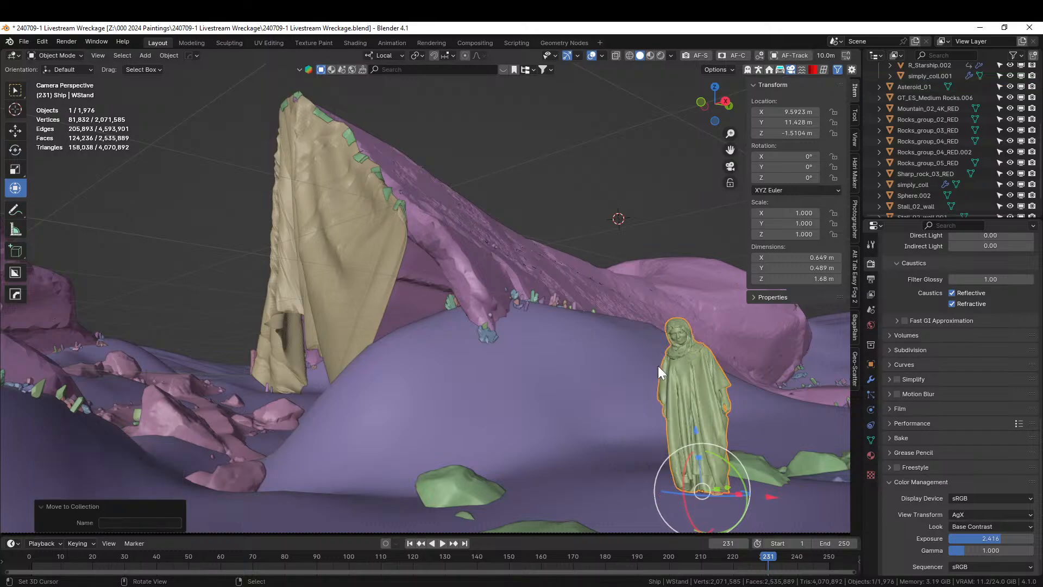
# Step: Shift the WStand figure about 0.15 m further along its local X axis and check its placement in the camera frame
pyautogui.keyDown('shift'); pyautogui.moveTo(673, 396); pyautogui.dragTo(546, 369, button='middle'); pyautogui.keyUp('shift')
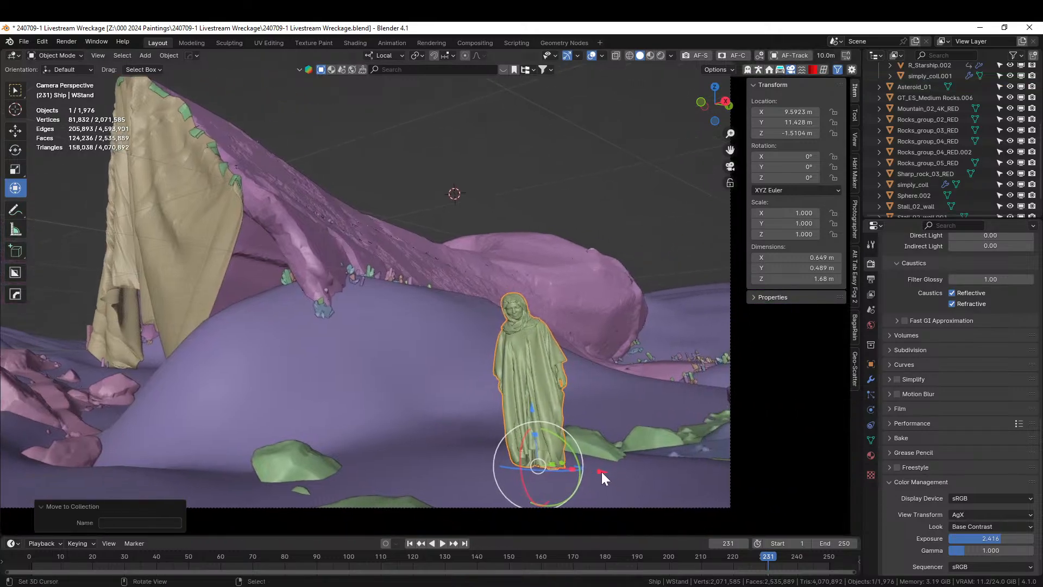
pyautogui.moveTo(601, 471)
pyautogui.mouseDown()
pyautogui.moveTo(647, 482)
pyautogui.moveTo(617, 477)
pyautogui.mouseUp()
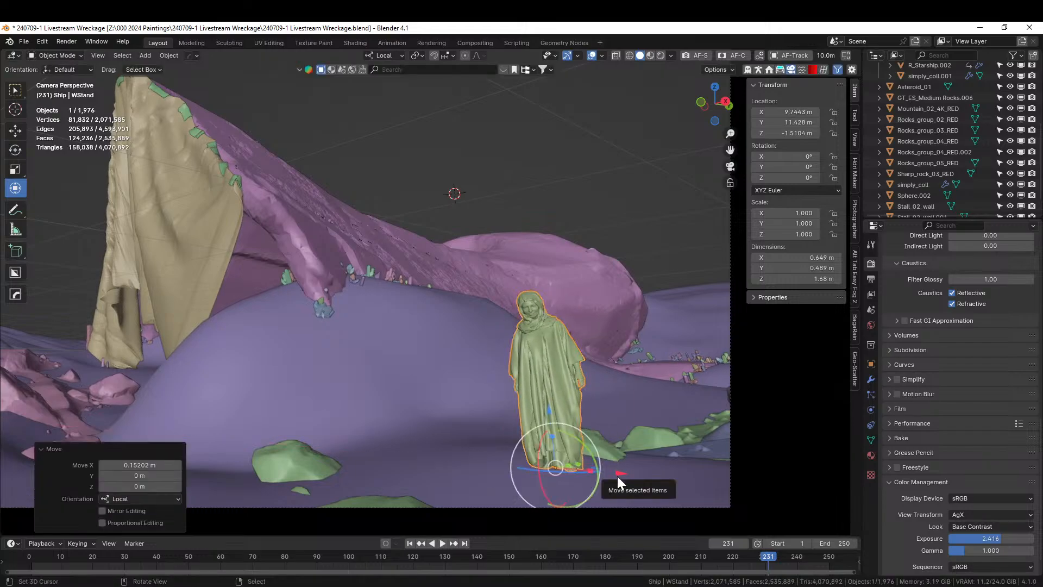
pyautogui.press('KP_0')
pyautogui.press('KP_0')
pyautogui.scroll(-4, 617, 476)
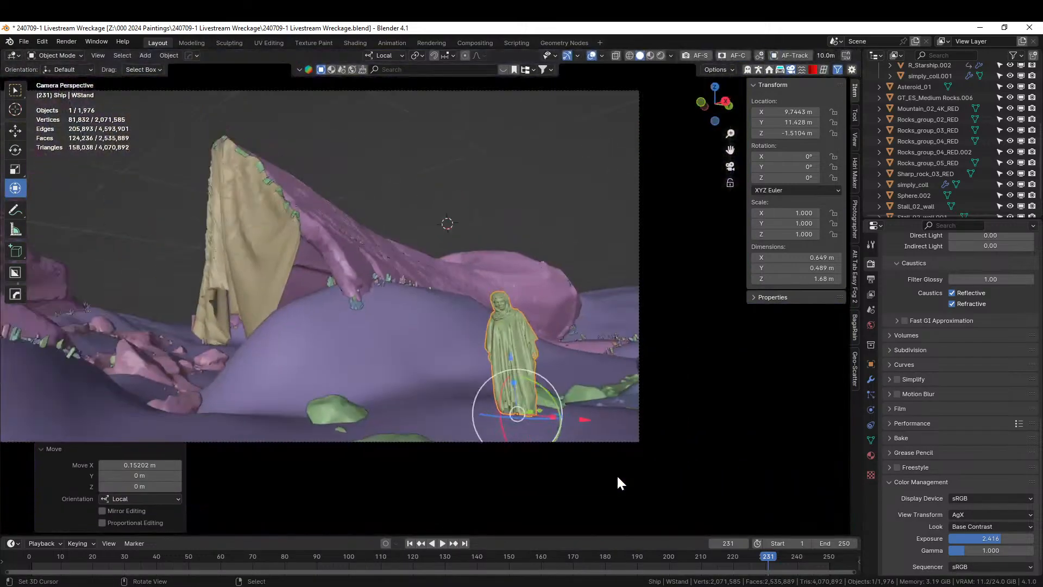
# Step: Rotate the WStand figure about -82.3° around its local Z axis so it faces the wreck
pyautogui.keyDown('shift'); pyautogui.moveTo(477, 412); pyautogui.dragTo(559, 409, button='middle'); pyautogui.keyUp('shift')
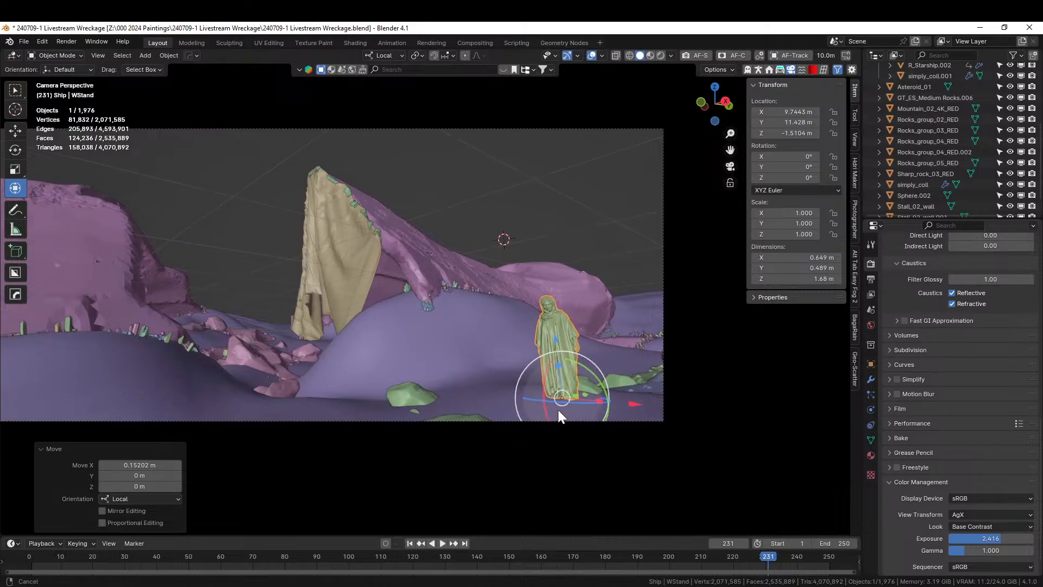
pyautogui.scroll(2, 553, 409)
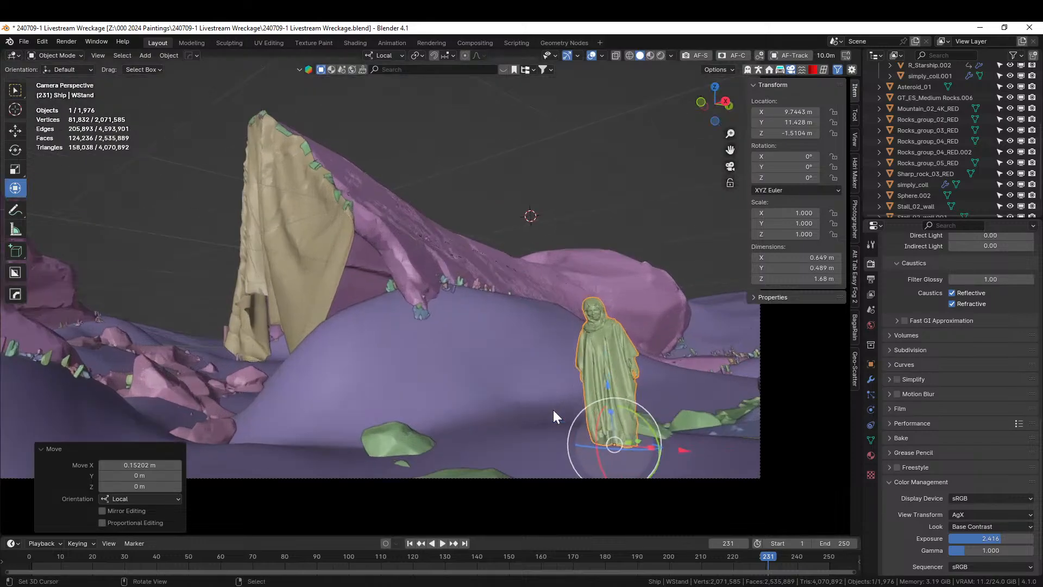
pyautogui.press('r')
pyautogui.press('z')
pyautogui.press('z')
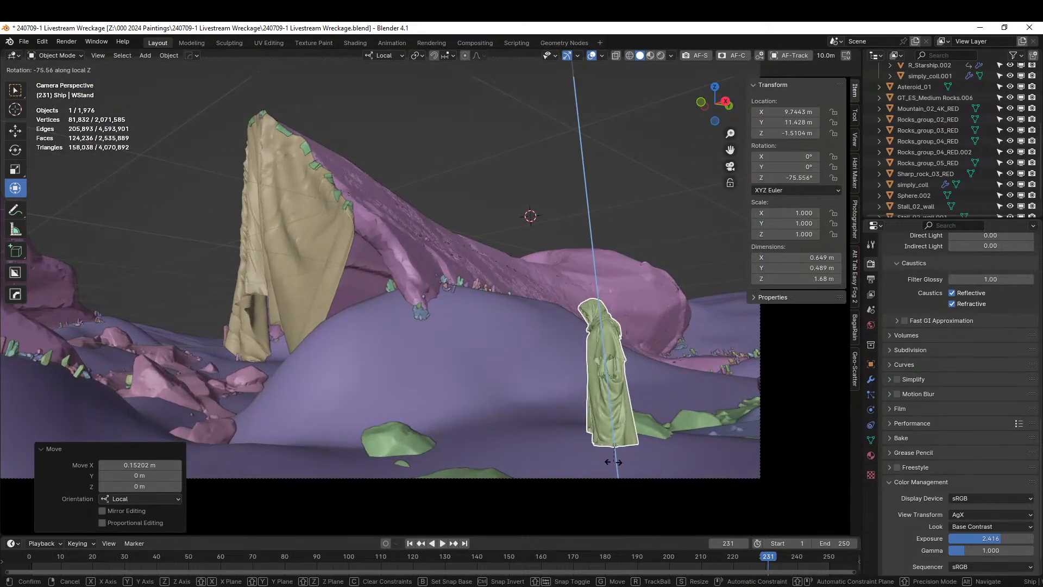
pyautogui.click(619, 459)
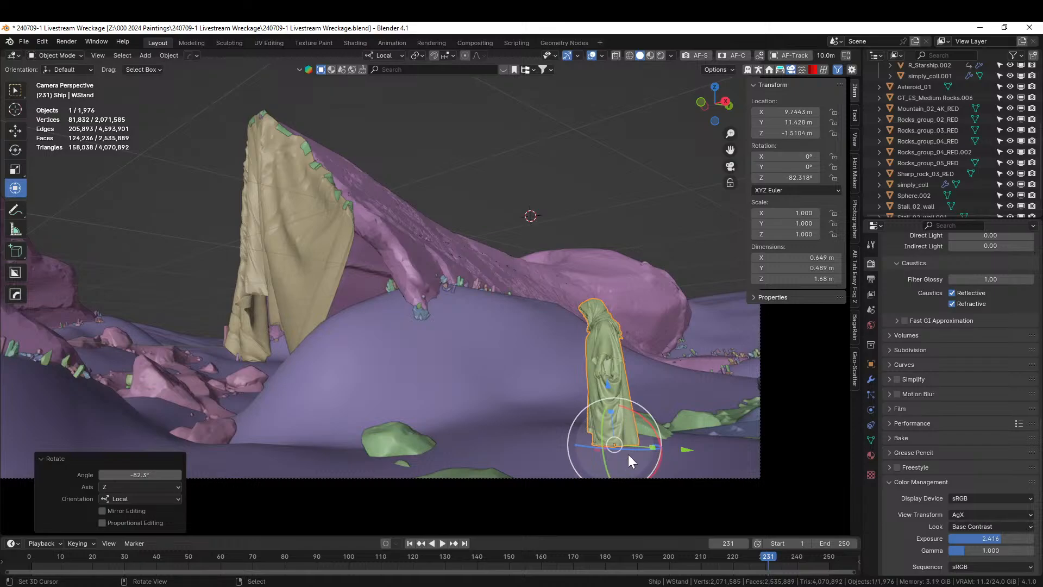
# Step: Lower the WStand figure about 0.11 m along its local Z axis and shift it along local Y toward the camera frame's edge
pyautogui.press('KP_Decimal')
pyautogui.moveTo(629, 454); pyautogui.dragTo(700, 451, button='middle')
pyautogui.press('g')
pyautogui.press('z')
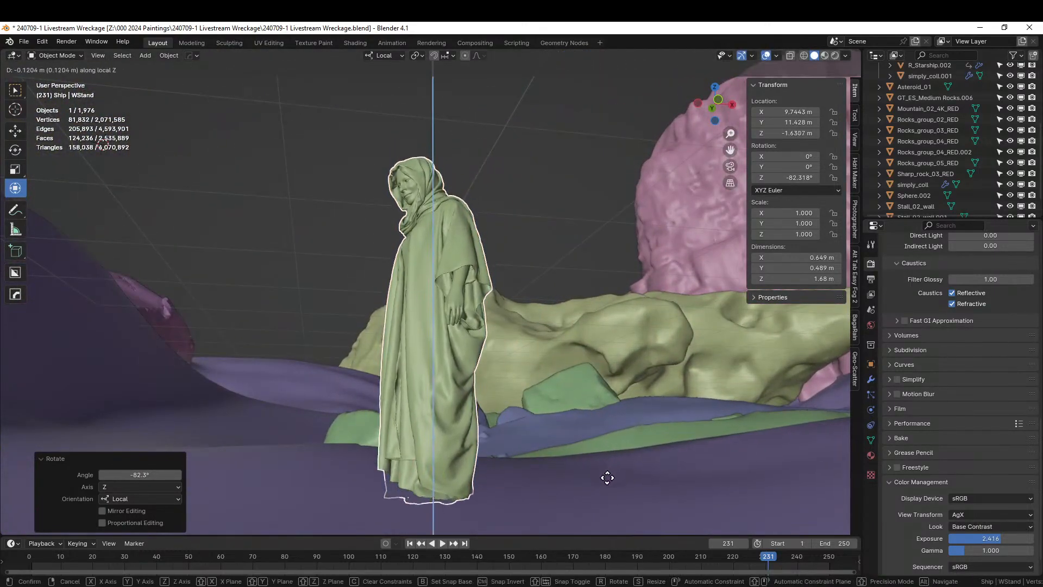
pyautogui.click(606, 473)
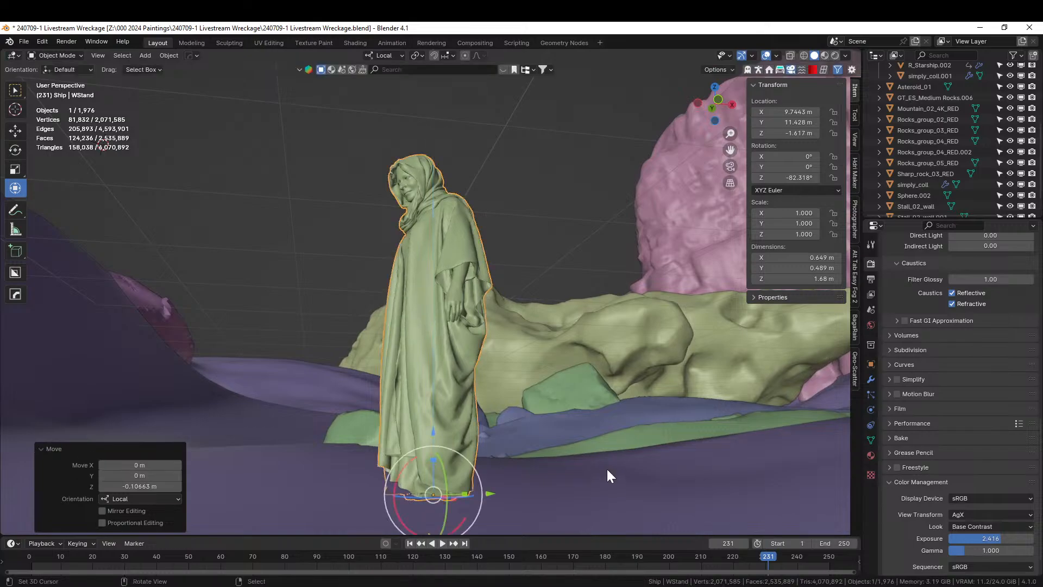
pyautogui.press('KP_0')
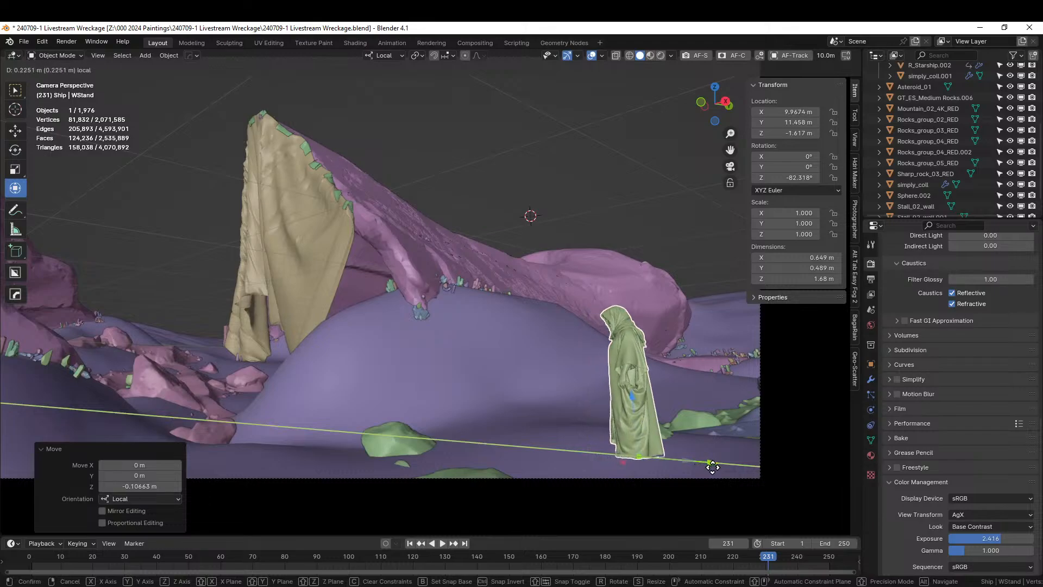
pyautogui.click(705, 477)
# Step: Select the two simply_coll ground faces under the figure's feet in Edit Mode and exclude the Geo-Scatter collection from the view layer
pyautogui.press('KP_Decimal')
pyautogui.moveTo(702, 472); pyautogui.dragTo(419, 418, button='middle')
pyautogui.click(419, 418)
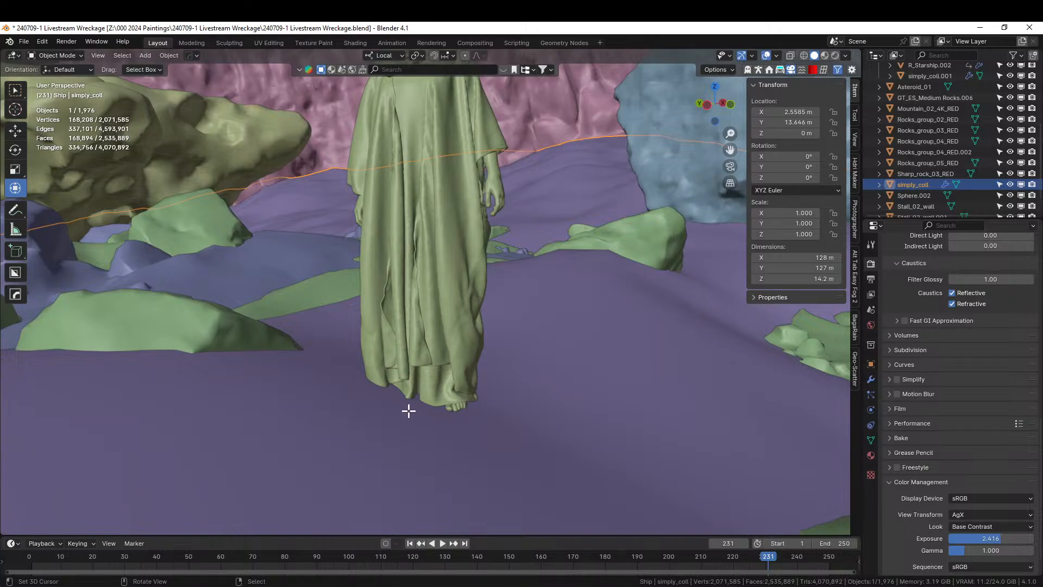
pyautogui.press('Tab')
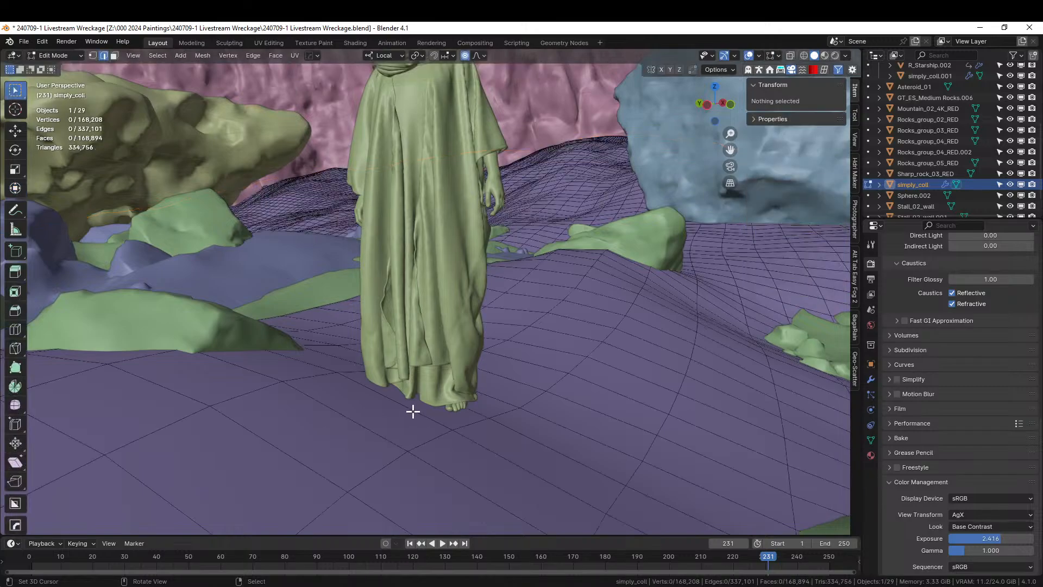
pyautogui.click(445, 414)
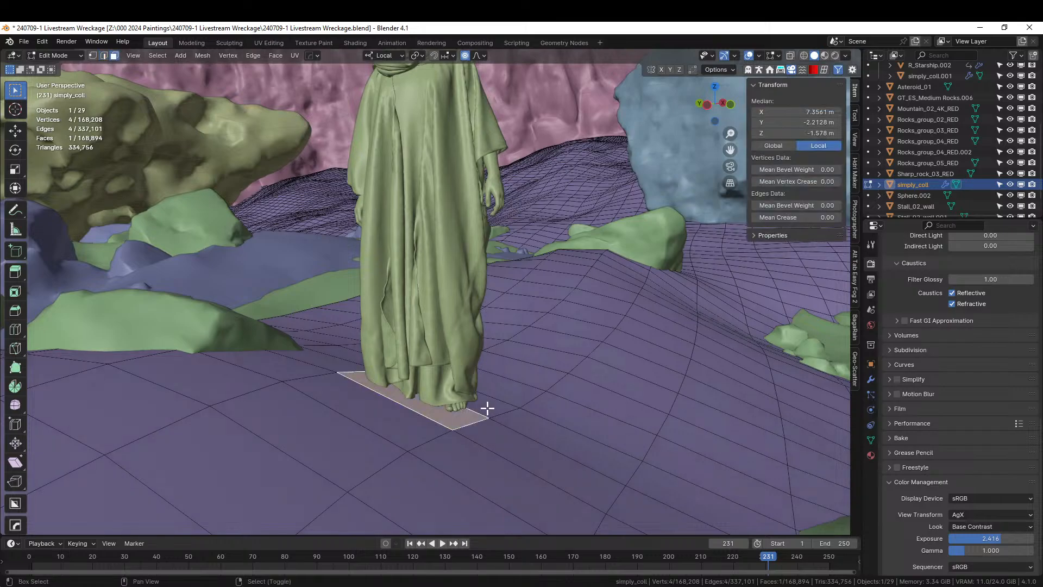
pyautogui.keyDown('shift'); pyautogui.click(486, 409); pyautogui.keyUp('shift')
pyautogui.scroll(5, 982, 100)
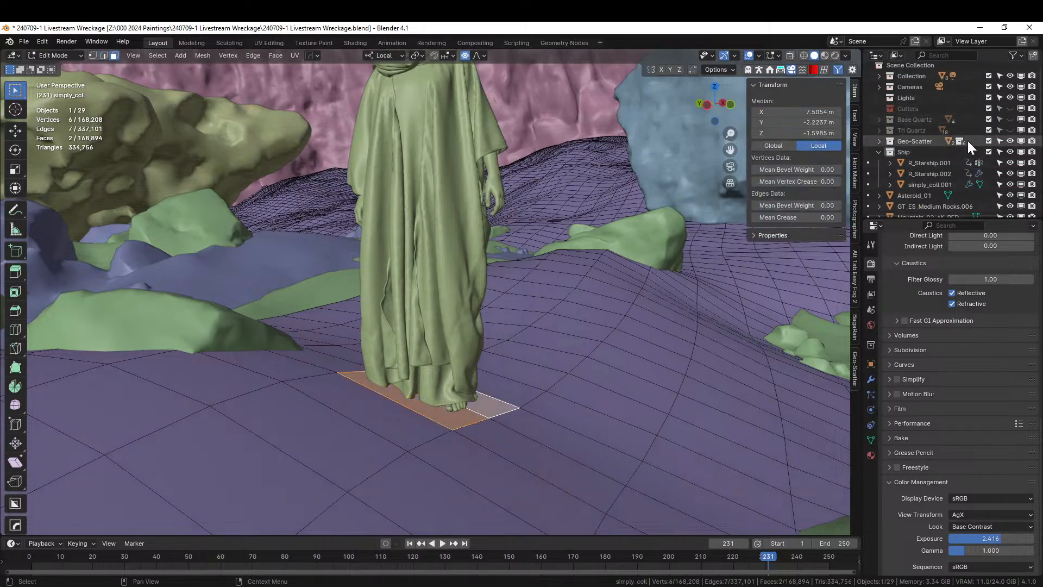
pyautogui.click(988, 141)
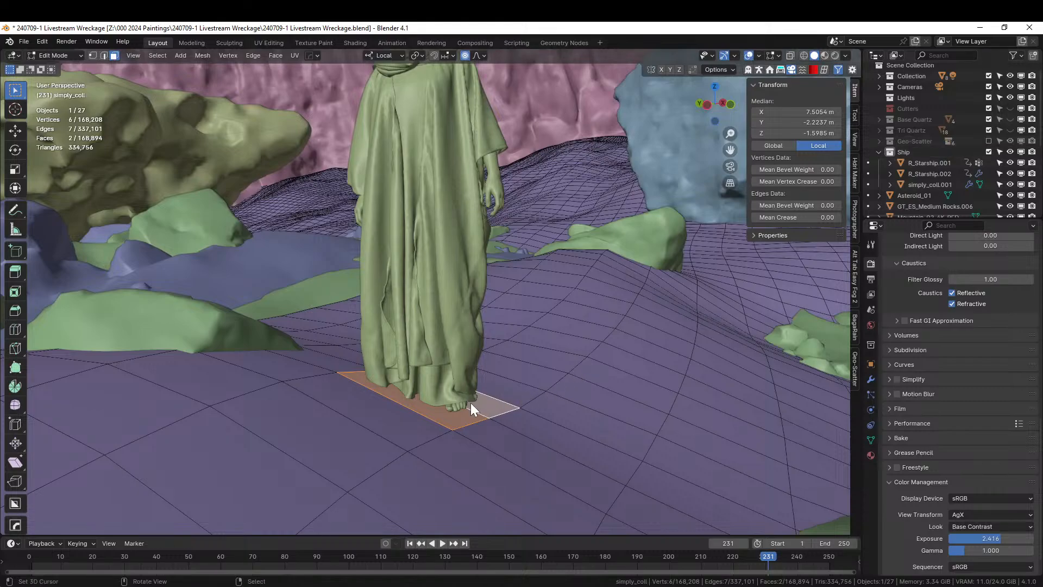
# Step: Flatten the ground under the figure by scaling the selected faces to about 0.26 on local Z with proportional size 1.21, and leave Edit Mode
pyautogui.click(17, 185)
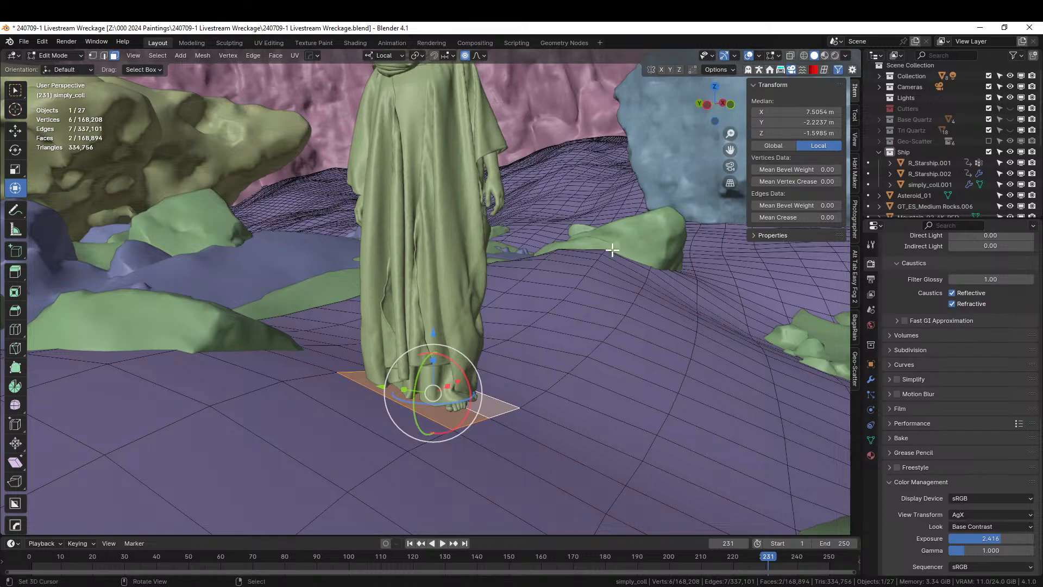
pyautogui.moveTo(583, 295); pyautogui.dragTo(539, 336, button='middle')
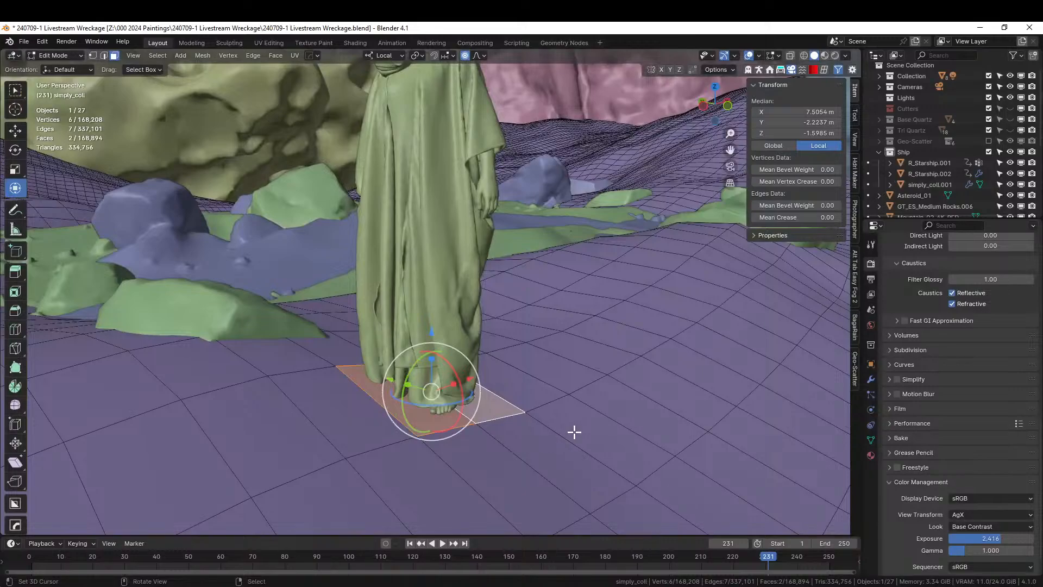
pyautogui.press('s')
pyautogui.press('z')
pyautogui.scroll(15, 532, 406)
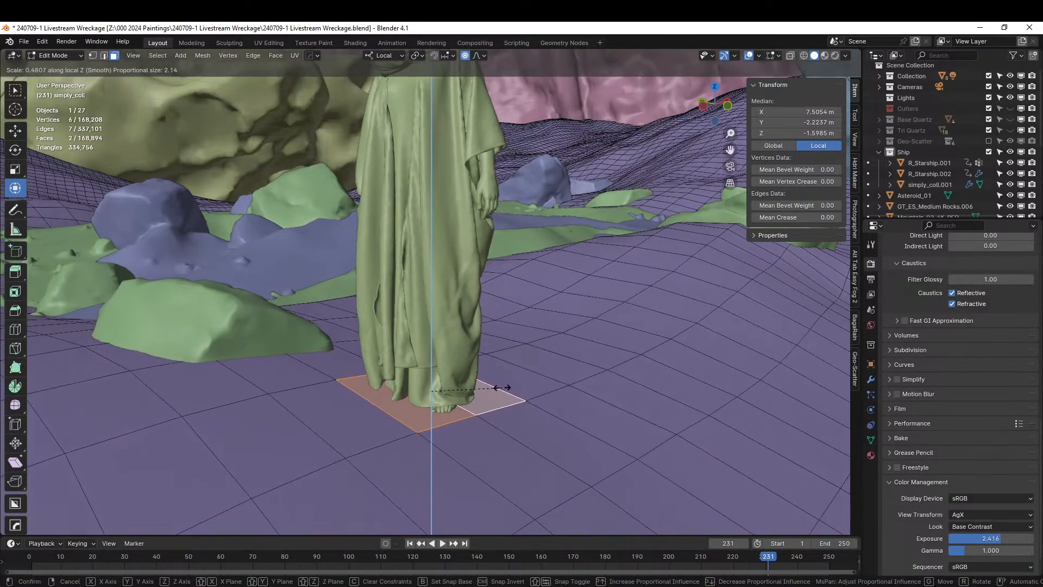
pyautogui.scroll(6, 497, 389)
pyautogui.click(466, 363)
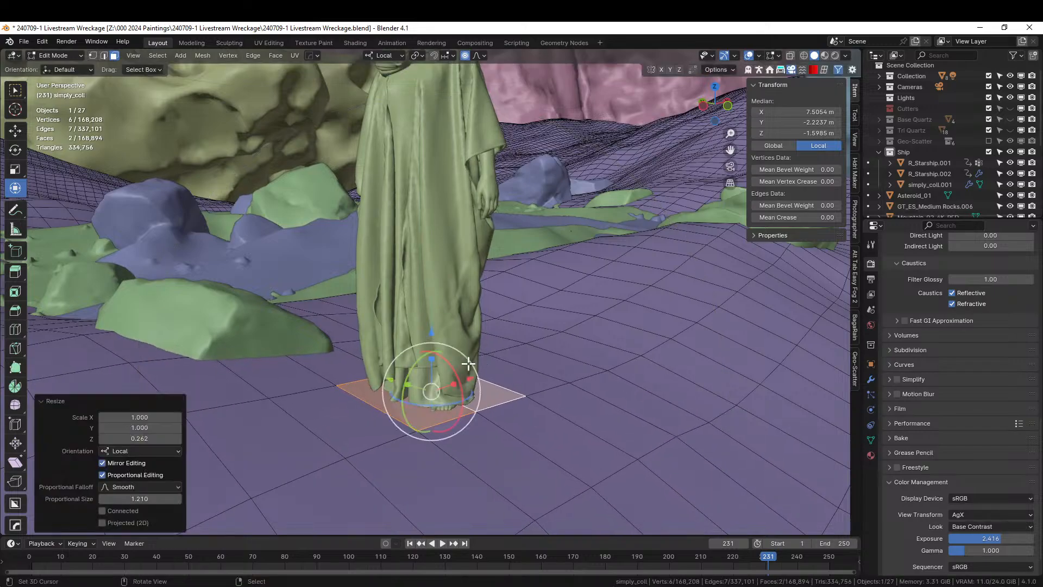
pyautogui.press('KP_0')
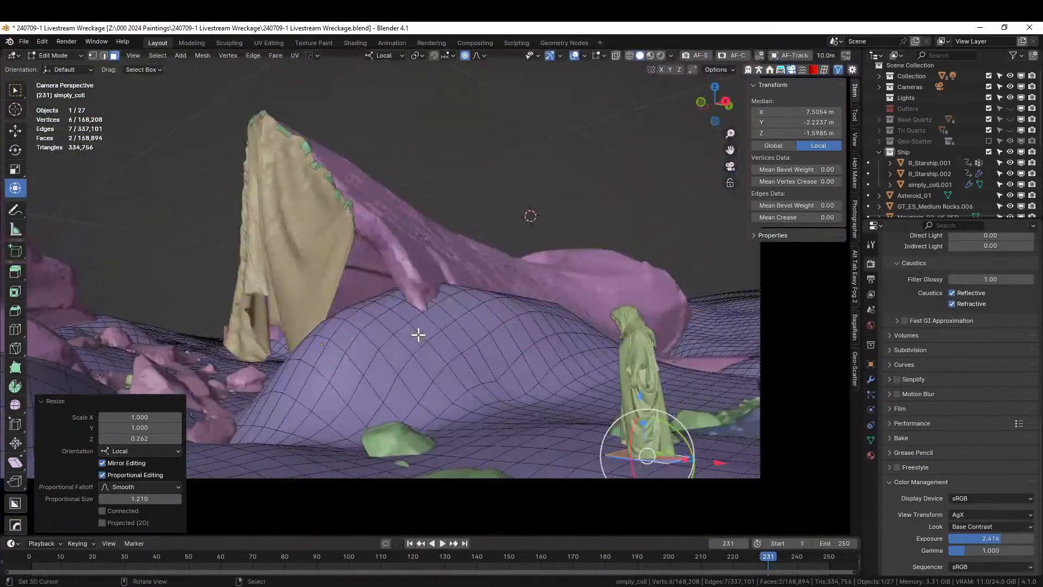
pyautogui.press('Tab')
# Step: Place the RIG_Carry figure asset on the dune behind the mid-ground rocks and move it to the Scene Collection
pyautogui.scroll(-3, 418, 335)
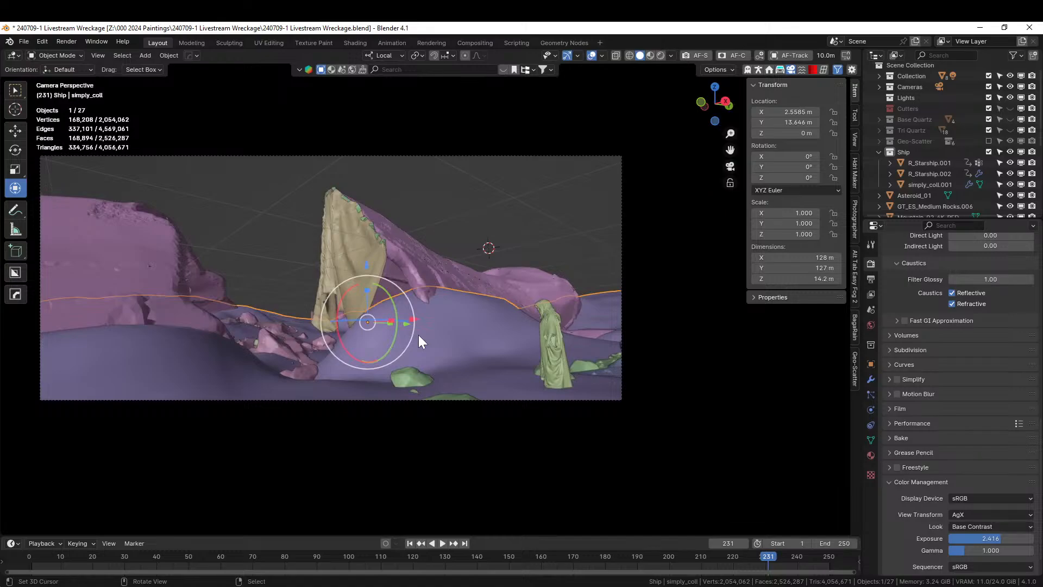
pyautogui.moveTo(419, 336); pyautogui.dragTo(257, 270, button='middle')
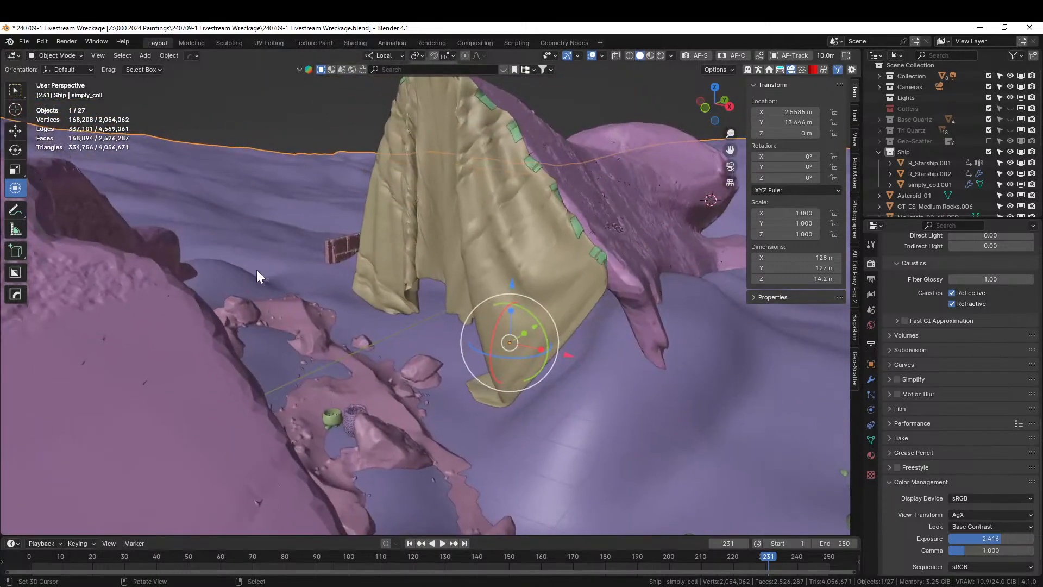
pyautogui.keyDown('shift'); pyautogui.rightClick(214, 263); pyautogui.keyUp('shift')
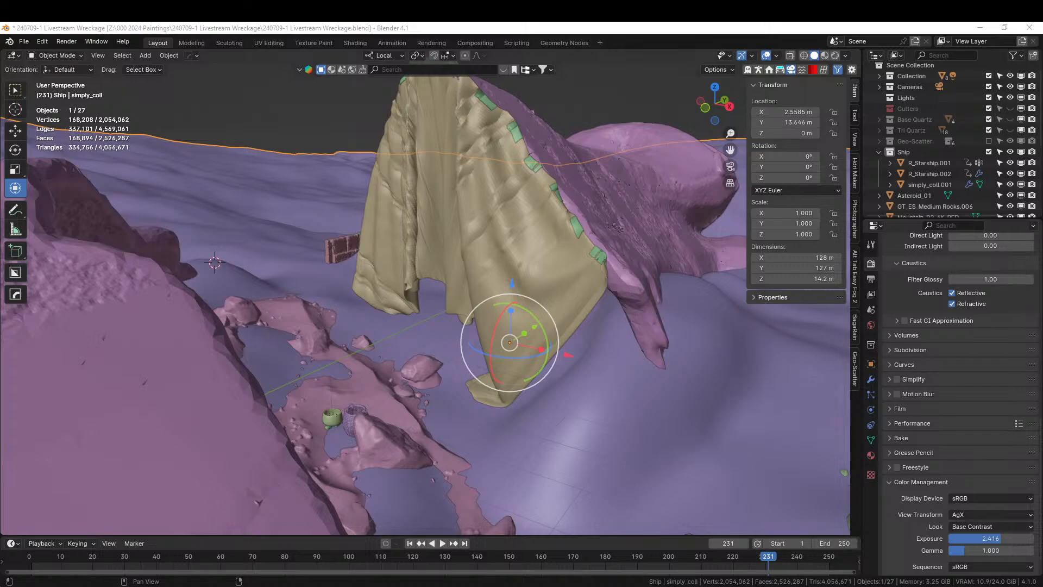
pyautogui.moveTo(136, 34); pyautogui.dragTo(210, 264)
pyautogui.moveTo(210, 263); pyautogui.dragTo(210, 263)
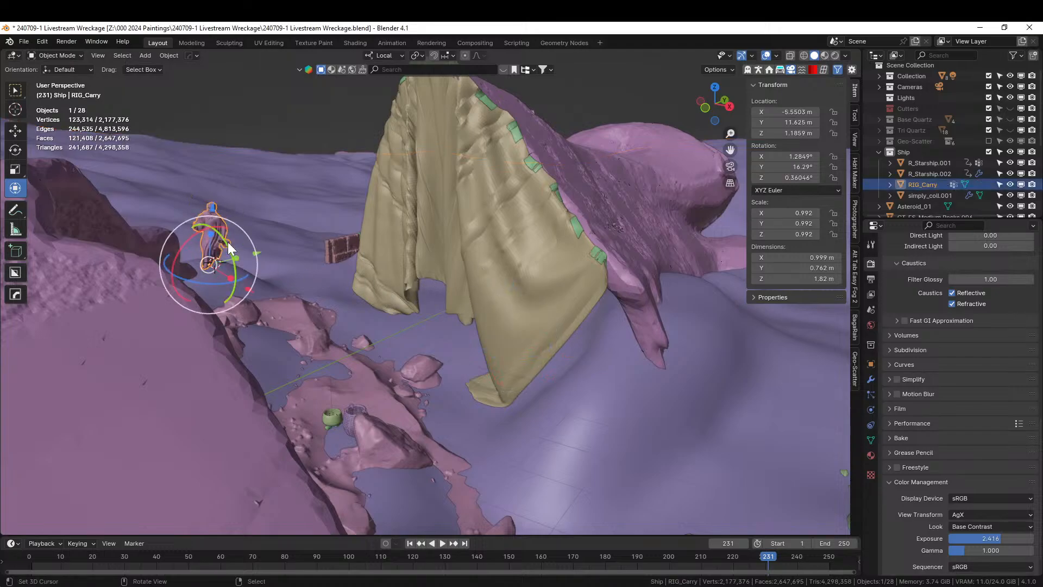
pyautogui.press('m')
pyautogui.click(190, 242)
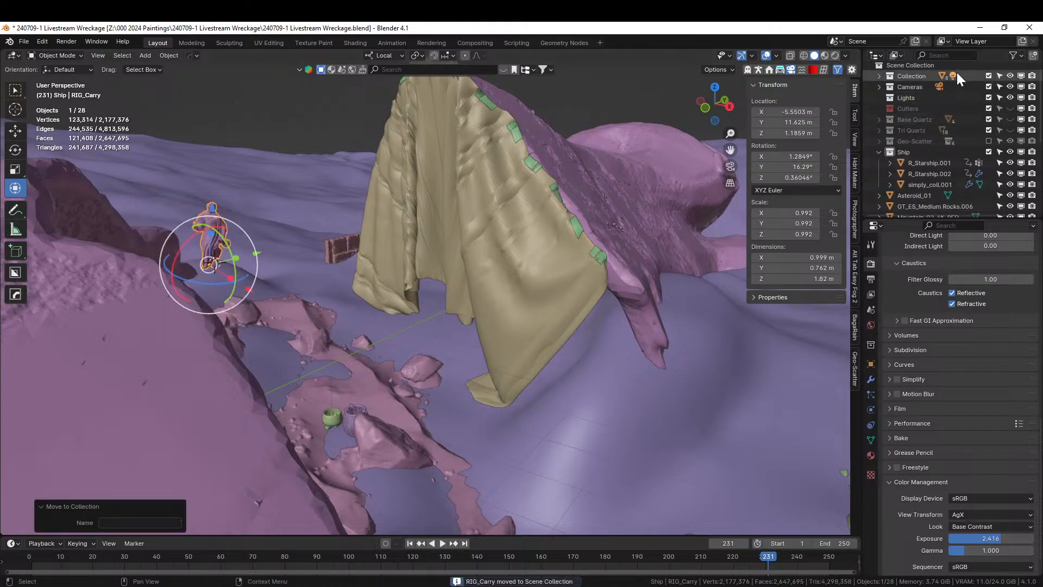
# Step: Collapse the Ship collection, toggle its selectability and reselect the RIG_Carry figure
pyautogui.click(925, 66)
pyautogui.click(879, 152)
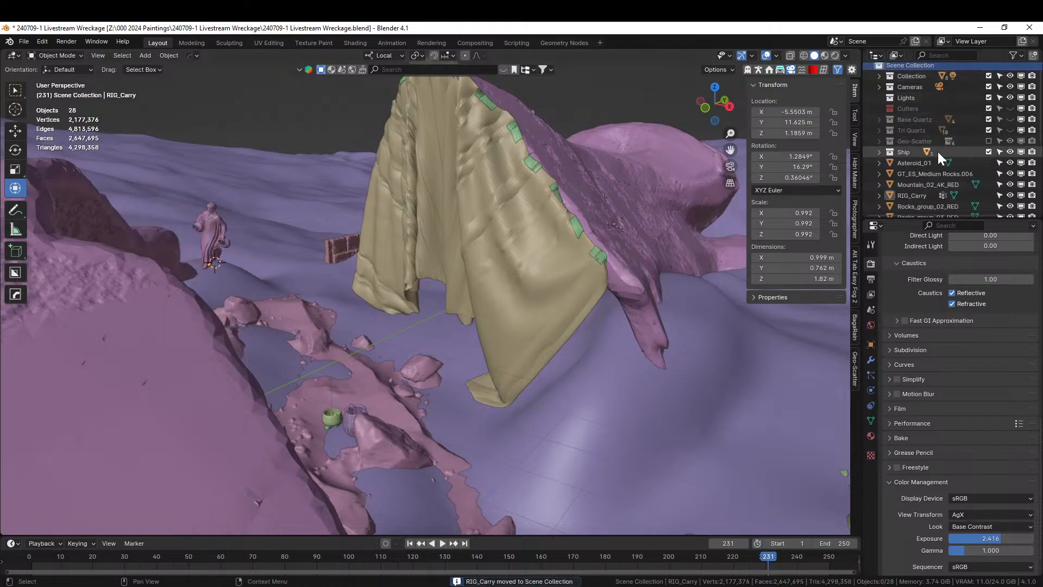
pyautogui.click(1000, 151)
pyautogui.click(218, 219)
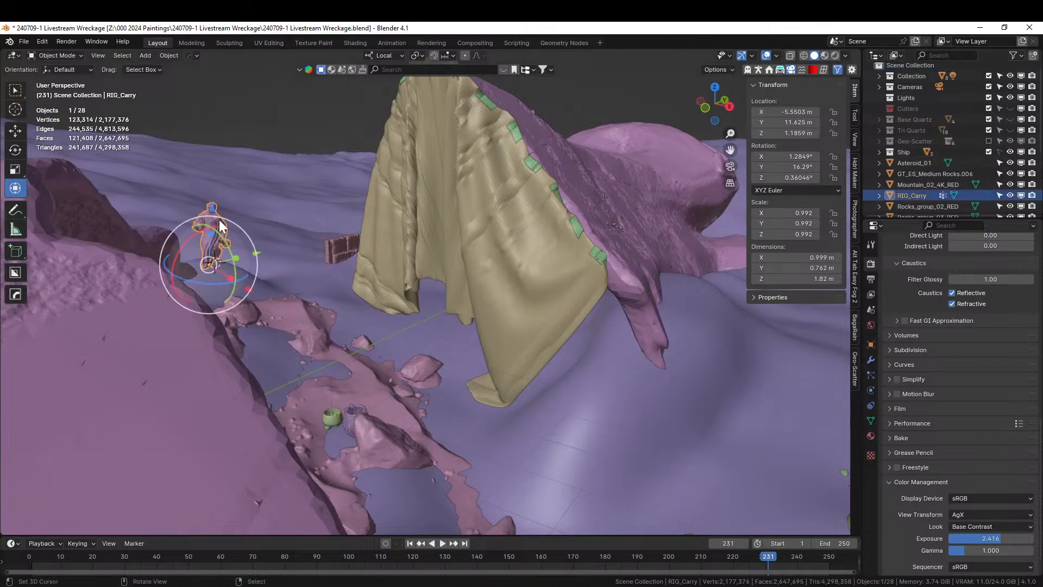
# Step: Clear the RIG_Carry figure's rotation and rotate it about 101° around its local Z axis
pyautogui.press('KP_Decimal')
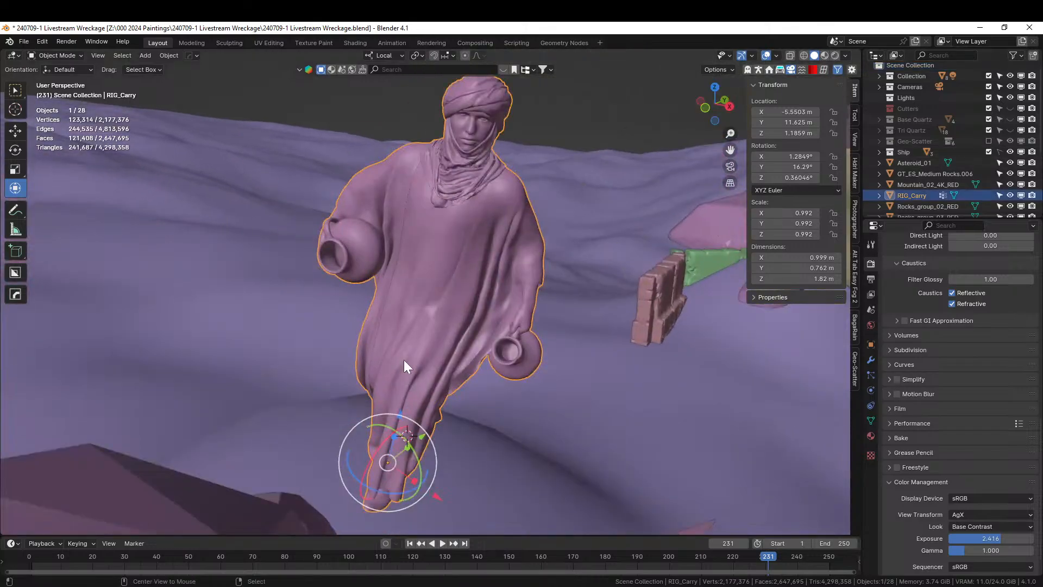
pyautogui.hotkey('alt', 'r')
pyautogui.moveTo(471, 386); pyautogui.dragTo(451, 451, button='middle')
pyautogui.press('r')
pyautogui.press('z')
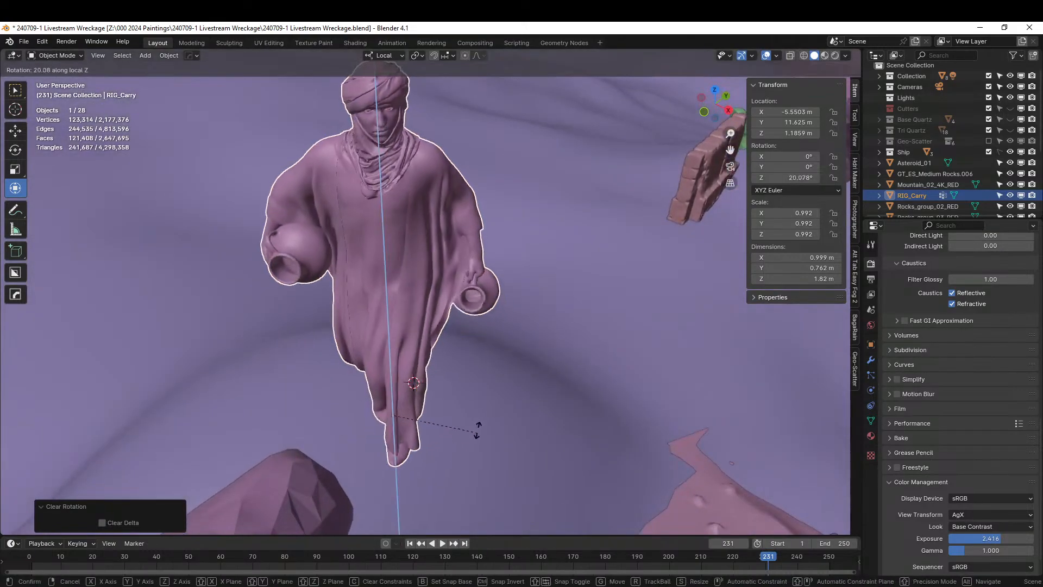
pyautogui.click(427, 320)
# Step: Move the RIG_Carry figure about -0.34 m in X and 0.21 m in Y, and lower it about 0.03 m along local Z
pyautogui.moveTo(460, 317); pyautogui.dragTo(624, 294, button='middle')
pyautogui.press('KP_7')
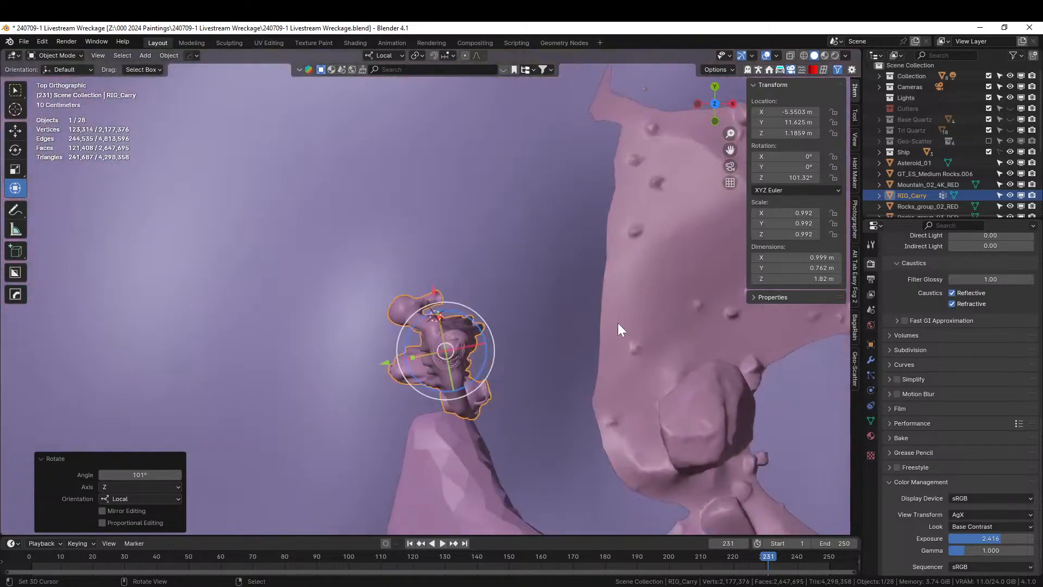
pyautogui.press('g')
pyautogui.click(465, 330)
pyautogui.moveTo(465, 330); pyautogui.dragTo(400, 191, button='middle')
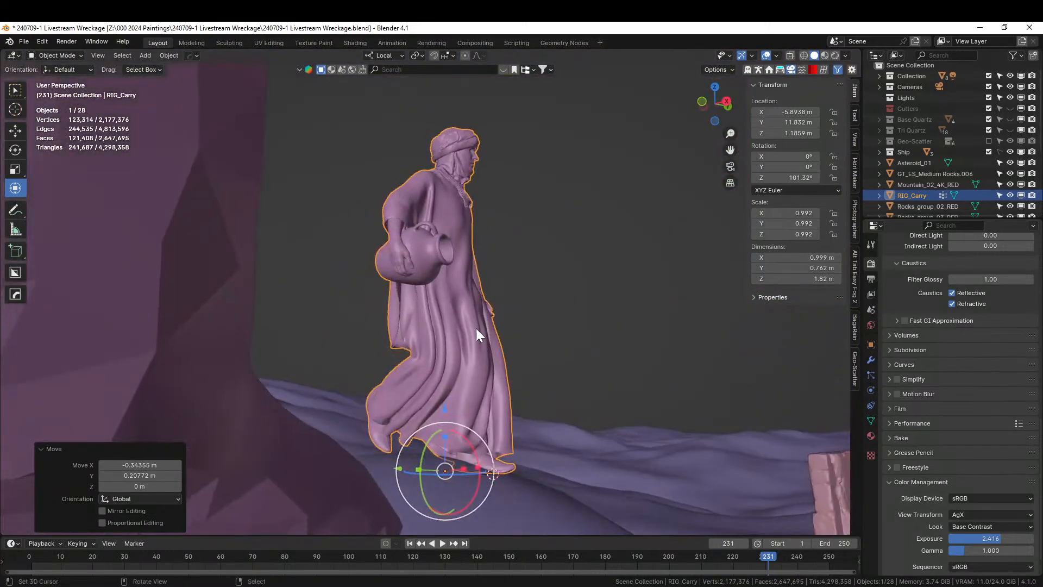
pyautogui.press('g')
pyautogui.press('z')
pyautogui.click(496, 367)
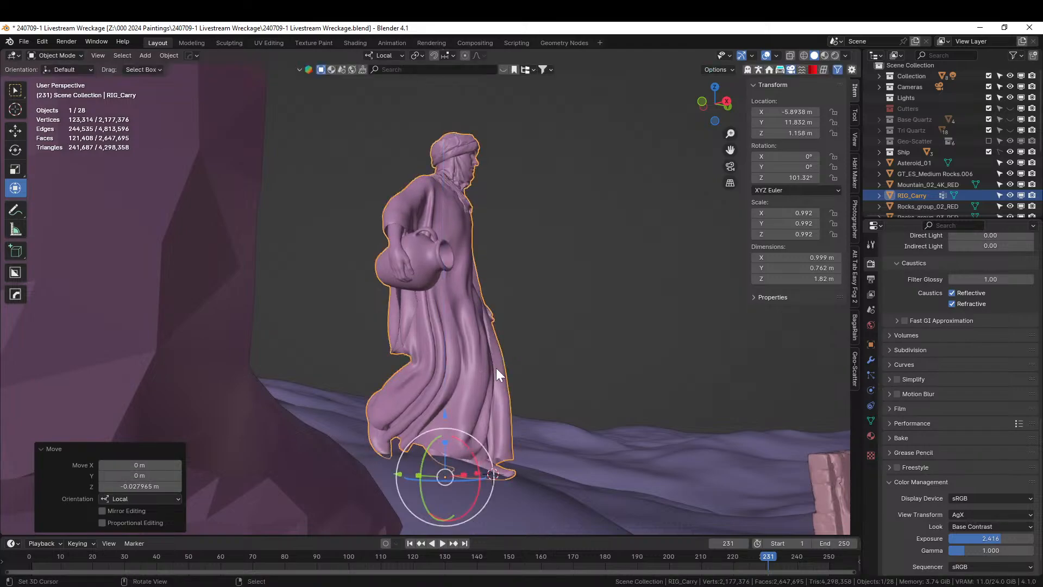
# Step: Preview the scene through the camera in rendered shading with the carrying figure deselected, and return to solid shading
pyautogui.press('KP_0')
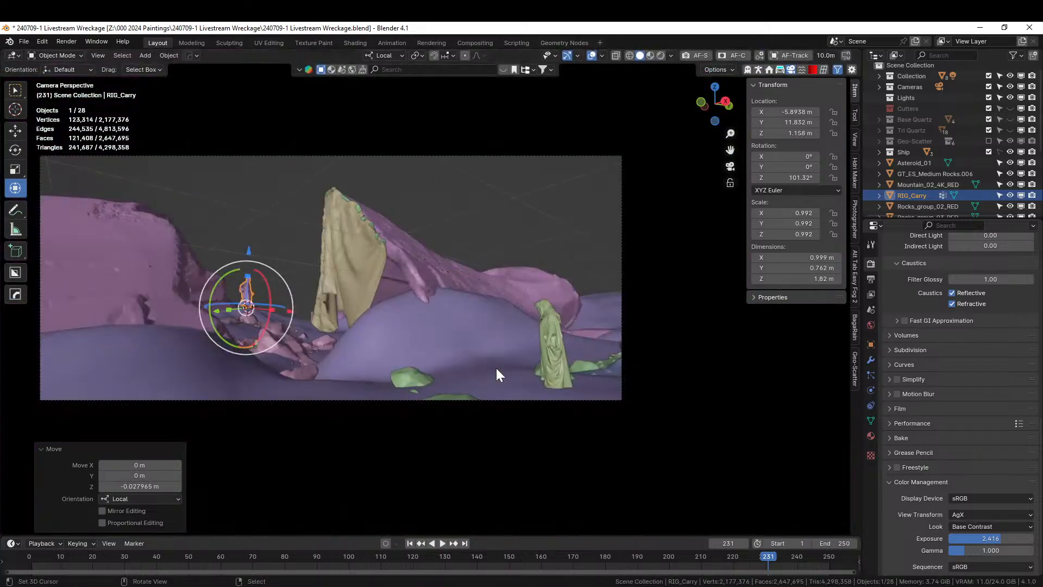
pyautogui.press('z')
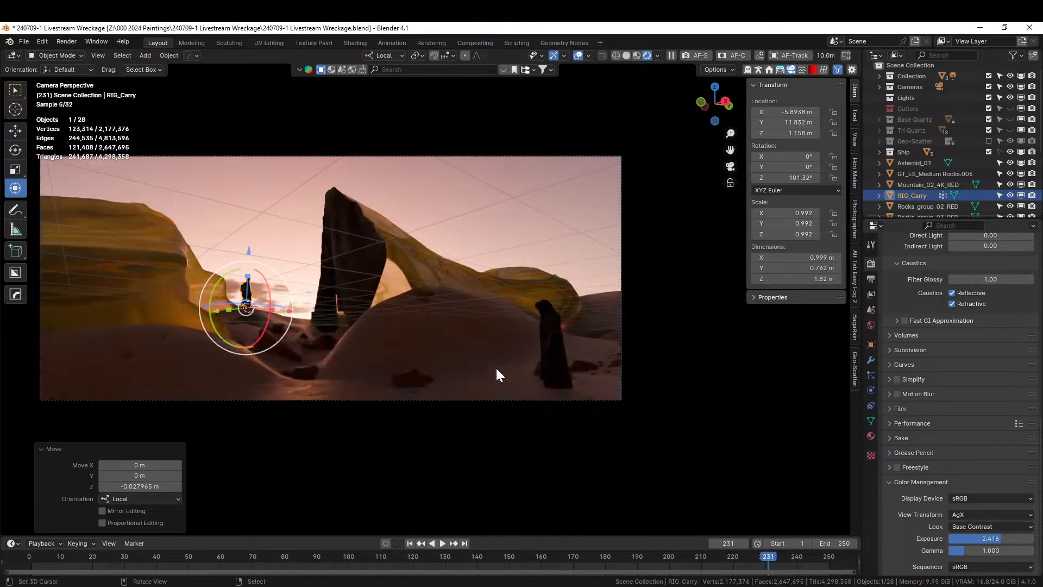
pyautogui.click(517, 257)
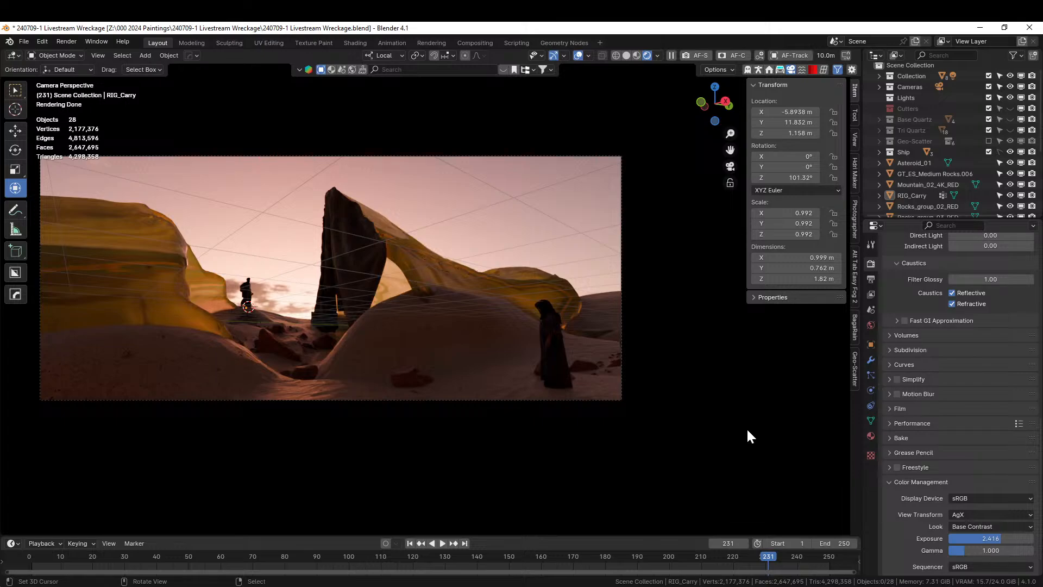
pyautogui.press('z')
pyautogui.press('6')
# Step: Place the SitRelax1 figure asset on the mid-ground rocks beside the basket and view it through the camera
pyautogui.moveTo(424, 351); pyautogui.dragTo(435, 302, button='middle')
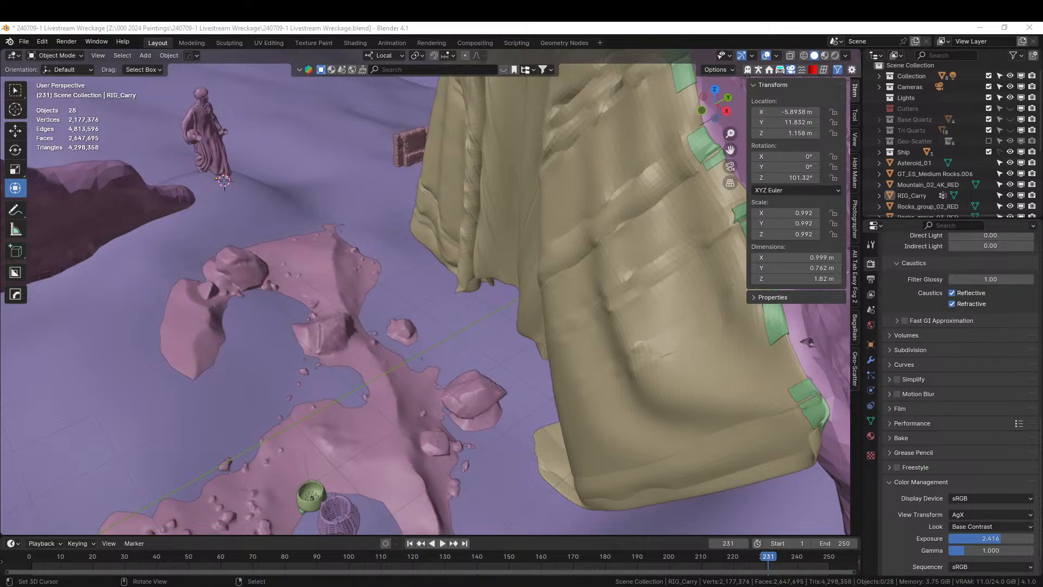
pyautogui.moveTo(443, 220); pyautogui.dragTo(353, 481)
pyautogui.scroll(2, 353, 482)
pyautogui.scroll(2, 353, 481)
pyautogui.press('KP_0')
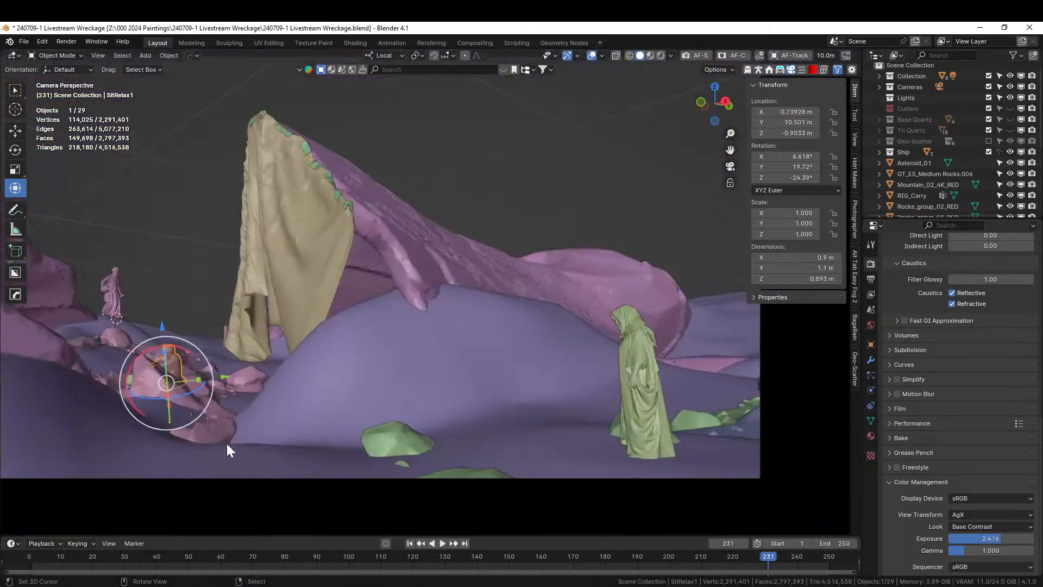
# Step: Move the SitRelax1 figure about 0.2 m along its local Y axis
pyautogui.press('KP_Decimal')
pyautogui.moveTo(206, 395); pyautogui.dragTo(442, 413, button='middle')
pyautogui.moveTo(521, 366); pyautogui.dragTo(568, 374)
pyautogui.moveTo(568, 374)
pyautogui.mouseDown(button='middle')
pyautogui.moveTo(559, 341)
pyautogui.moveTo(466, 354)
pyautogui.moveTo(409, 386)
pyautogui.moveTo(390, 380)
pyautogui.moveTo(394, 370)
pyautogui.moveTo(425, 367)
pyautogui.moveTo(583, 377)
pyautogui.mouseUp(button='middle')
pyautogui.scroll(2, 394, 380)
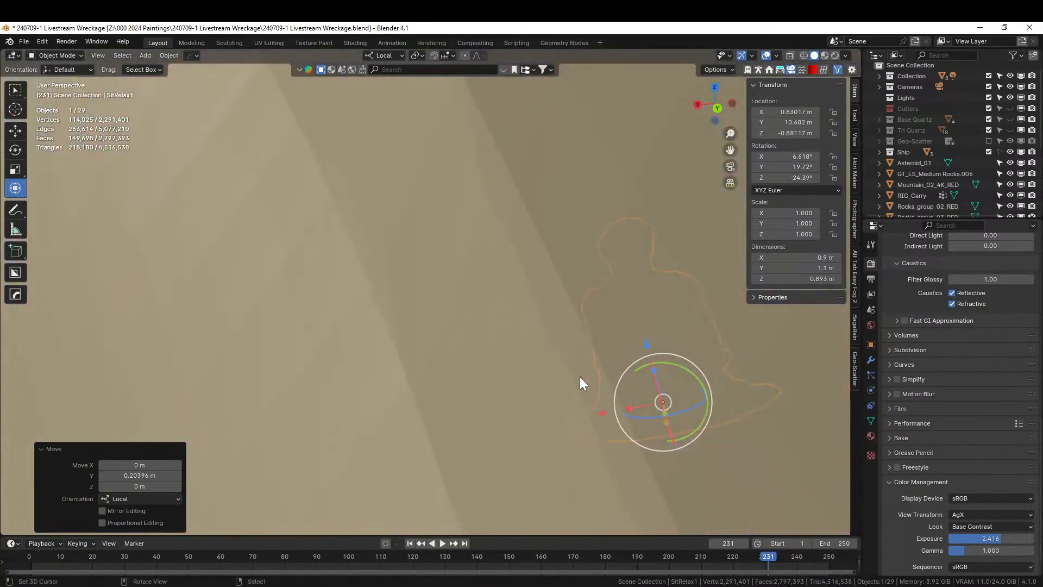
pyautogui.scroll(-5, 494, 351)
# Step: Make the mesh data of the rock group around the basket a single-user copy
pyautogui.click(431, 327)
pyautogui.press('Tab')
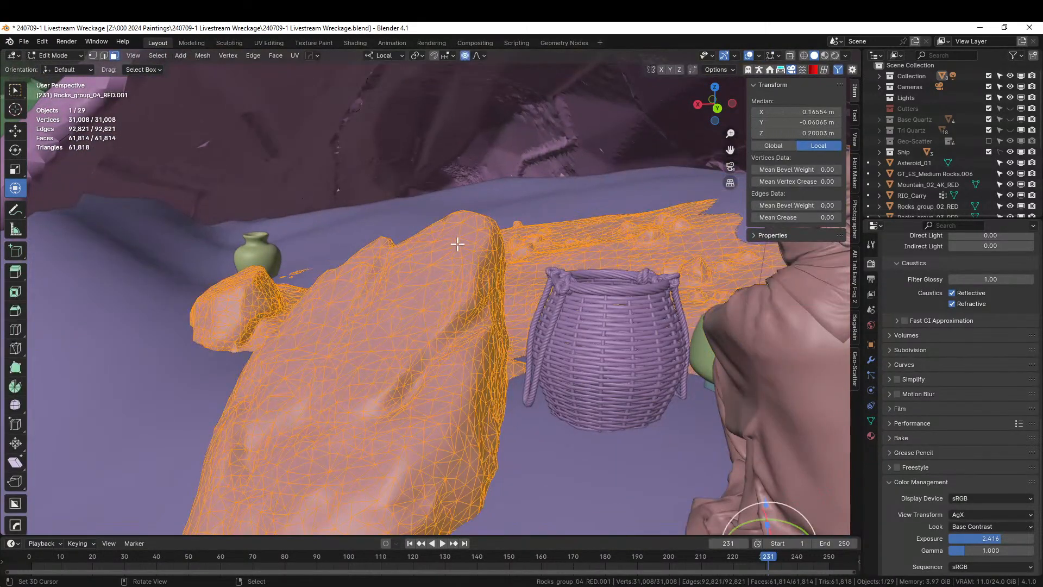
pyautogui.press('Tab')
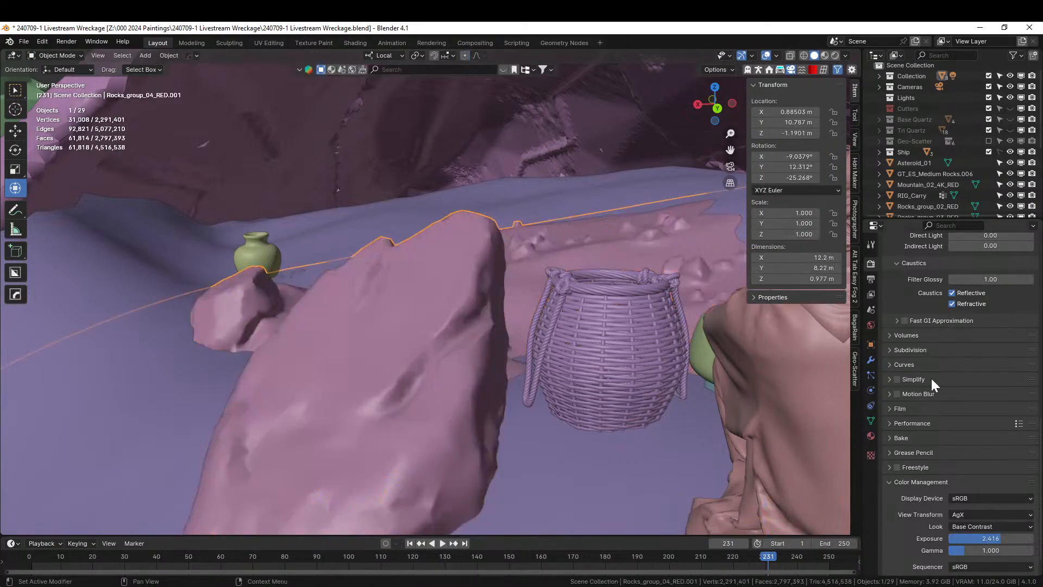
pyautogui.click(869, 420)
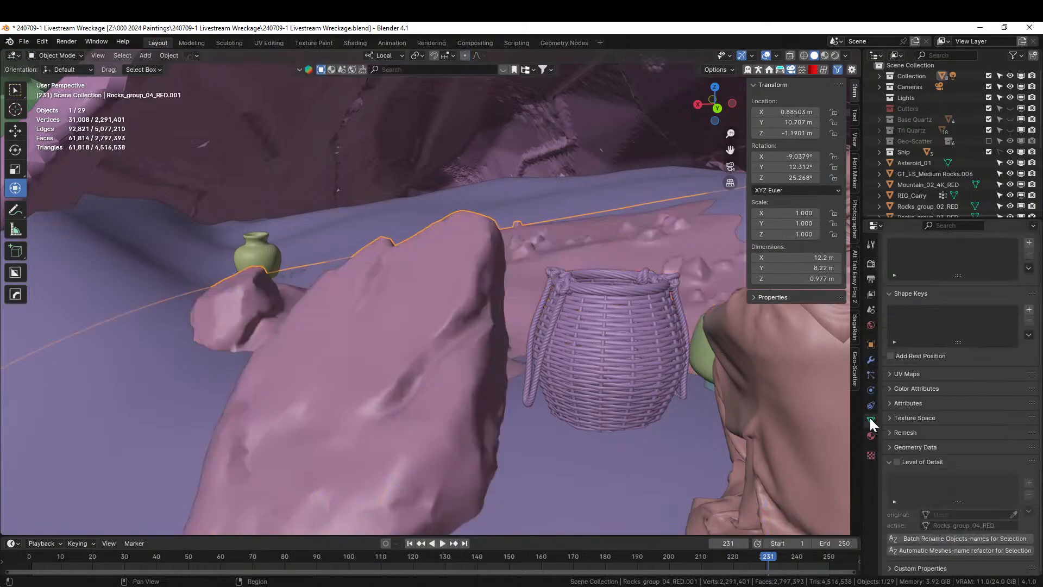
pyautogui.click(1014, 262)
pyautogui.press('Tab')
pyautogui.click(473, 223)
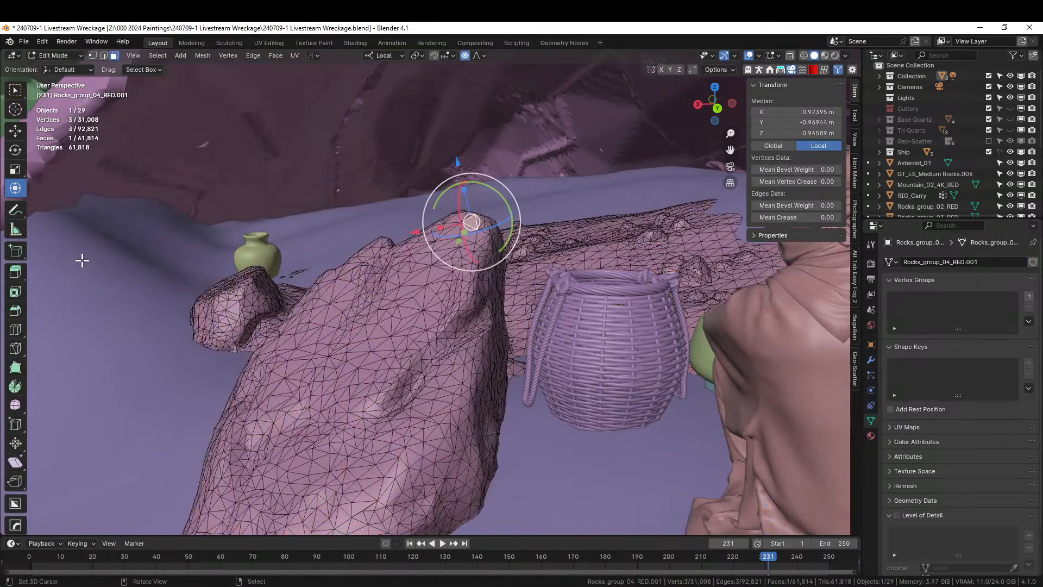
pyautogui.press('Tab')
# Step: Sculpt the large rock beside the basket lower with the Elastic Deform brush, enlarging its radius to 206 px, and return to Object Mode
pyautogui.click(57, 56)
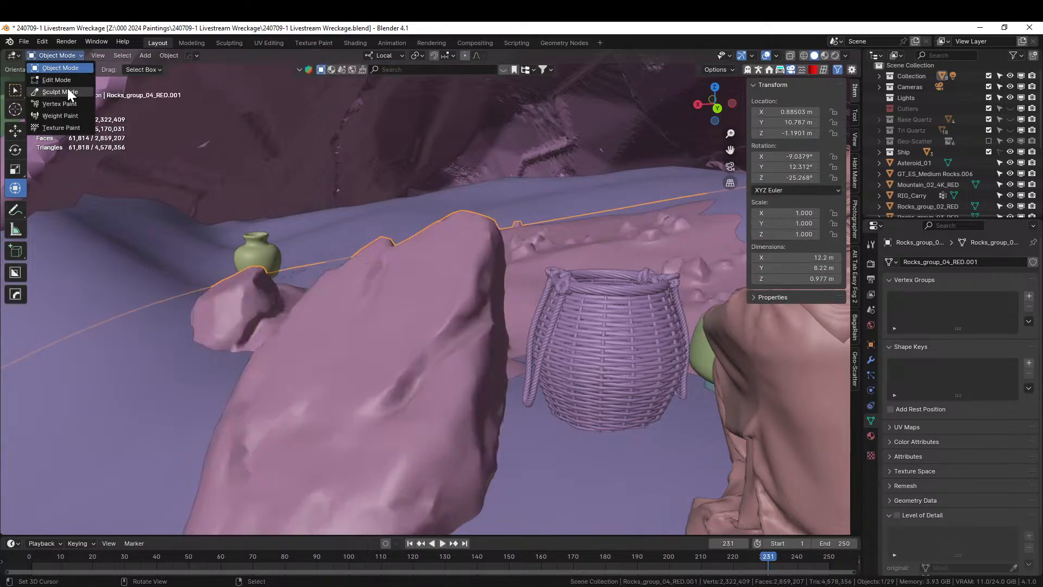
pyautogui.click(60, 92)
pyautogui.moveTo(467, 233); pyautogui.dragTo(422, 402)
pyautogui.scroll(-2, 433, 318)
pyautogui.scroll(2, 434, 319)
pyautogui.press(']')
pyautogui.press(']')
pyautogui.press(']')
pyautogui.press(']')
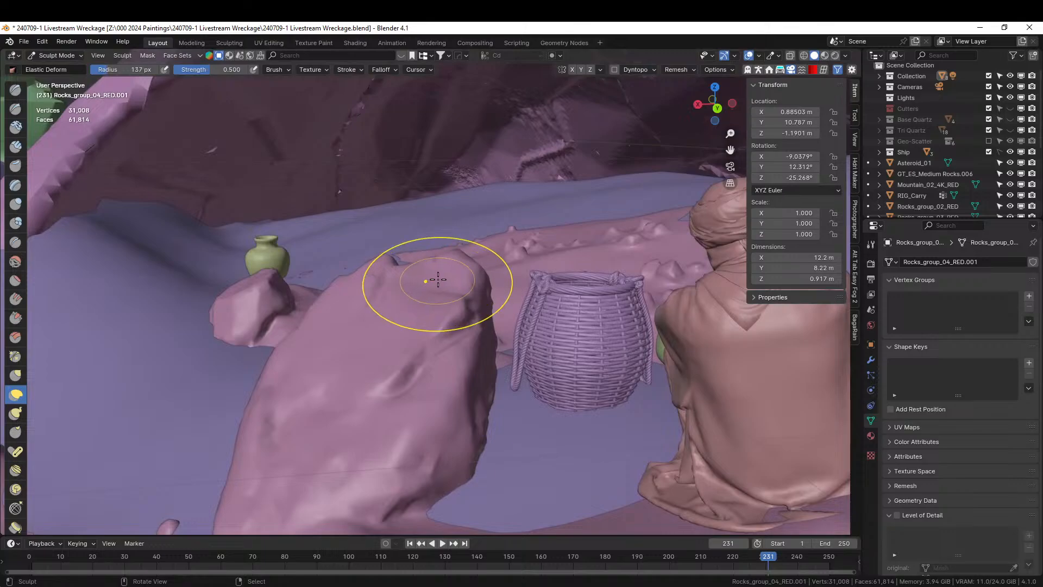
pyautogui.press(']')
pyautogui.moveTo(438, 280); pyautogui.dragTo(412, 495)
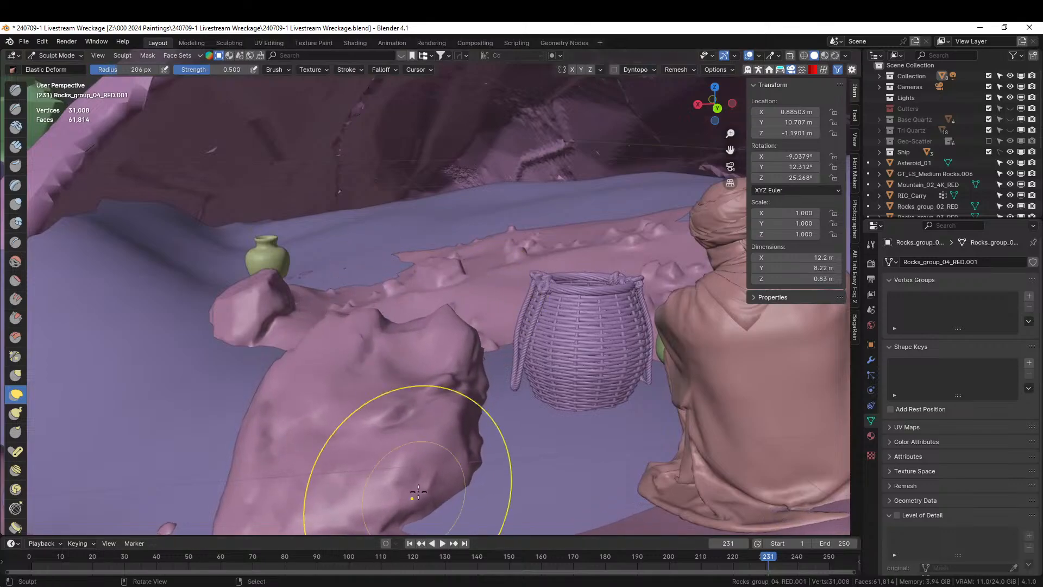
pyautogui.moveTo(449, 345); pyautogui.dragTo(426, 461)
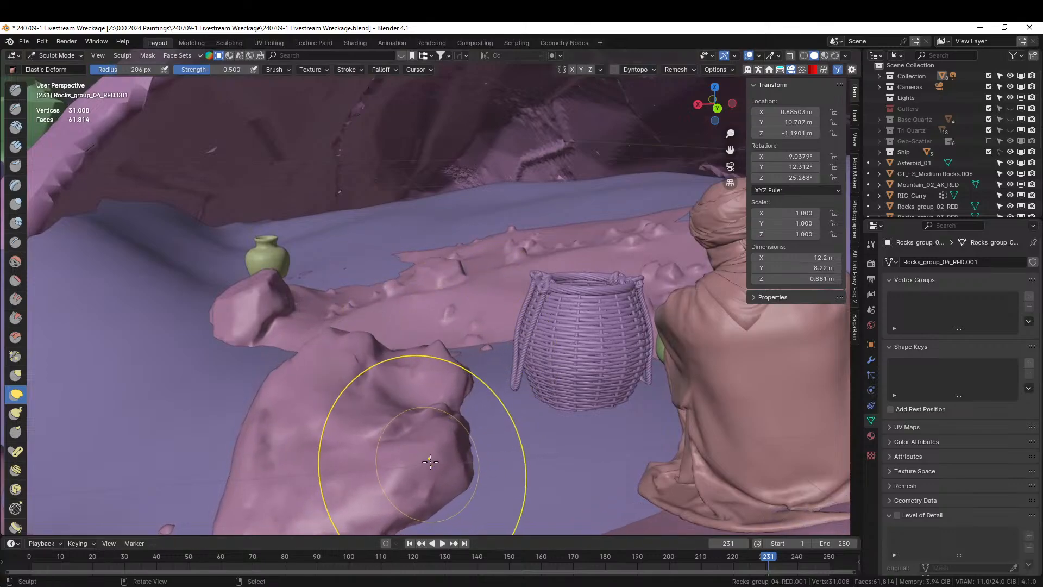
pyautogui.scroll(-2, 447, 448)
pyautogui.press('KP_0')
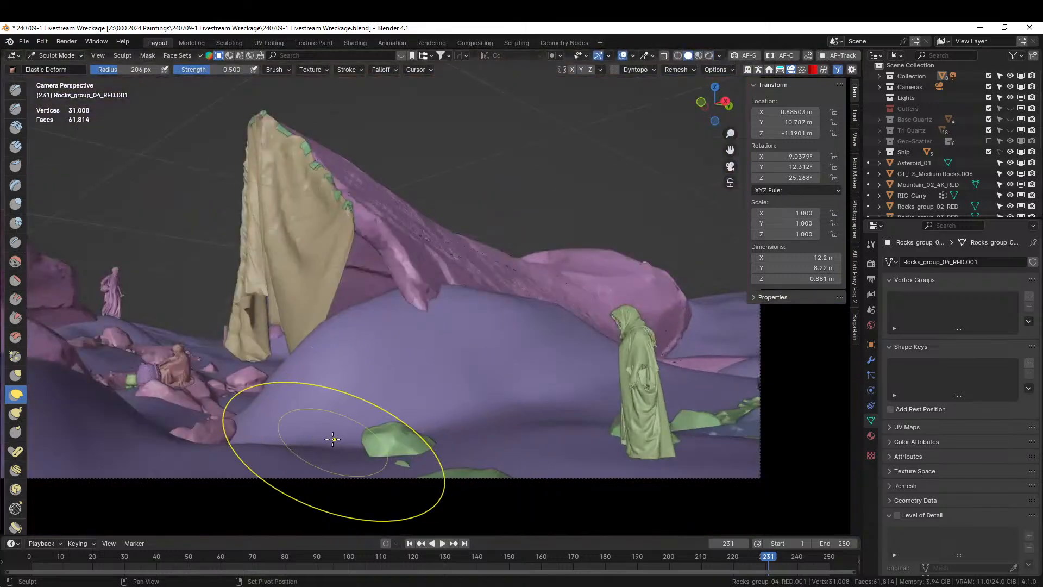
pyautogui.keyDown('shift'); pyautogui.moveTo(333, 438); pyautogui.dragTo(435, 436, button='middle'); pyautogui.keyUp('shift')
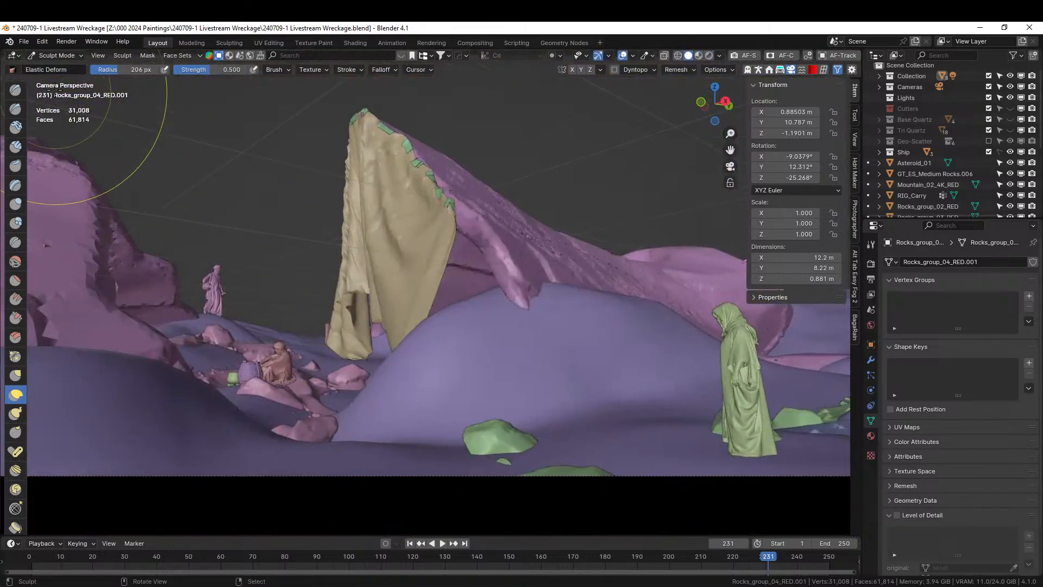
pyautogui.click(50, 55)
pyautogui.click(50, 67)
# Step: Clear the SitRelax1 figure's rotation and lower it about 0.19 m along local Z
pyautogui.rightClick(279, 368)
pyautogui.press('KP_Decimal')
pyautogui.moveTo(279, 367); pyautogui.dragTo(268, 389, button='middle')
pyautogui.hotkey('alt', 'r')
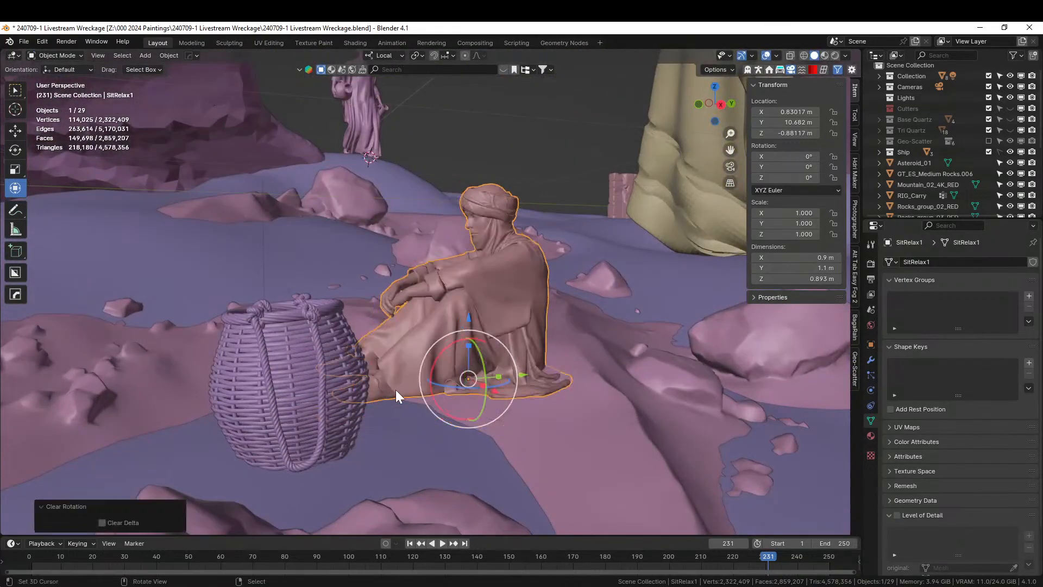
pyautogui.press('g')
pyautogui.press('z')
pyautogui.press('z')
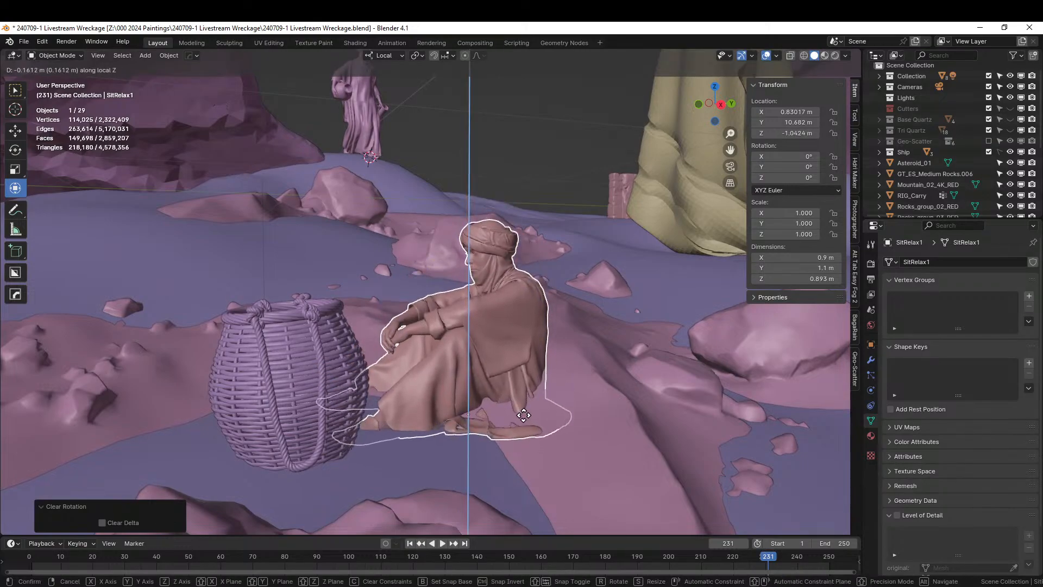
pyautogui.click(522, 422)
pyautogui.moveTo(522, 422); pyautogui.dragTo(514, 448, button='middle')
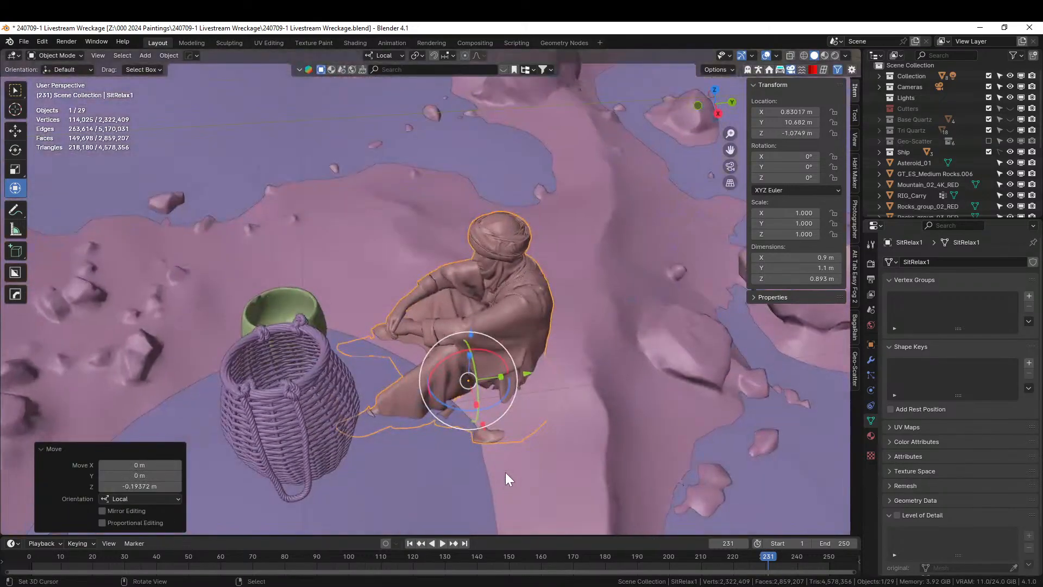
pyautogui.moveTo(452, 439); pyautogui.dragTo(650, 376, button='middle')
# Step: Reshape the rocks around the seated figure with the Elastic Deform sculpt brush
pyautogui.click(630, 335)
pyautogui.moveTo(630, 334); pyautogui.dragTo(579, 393, button='middle')
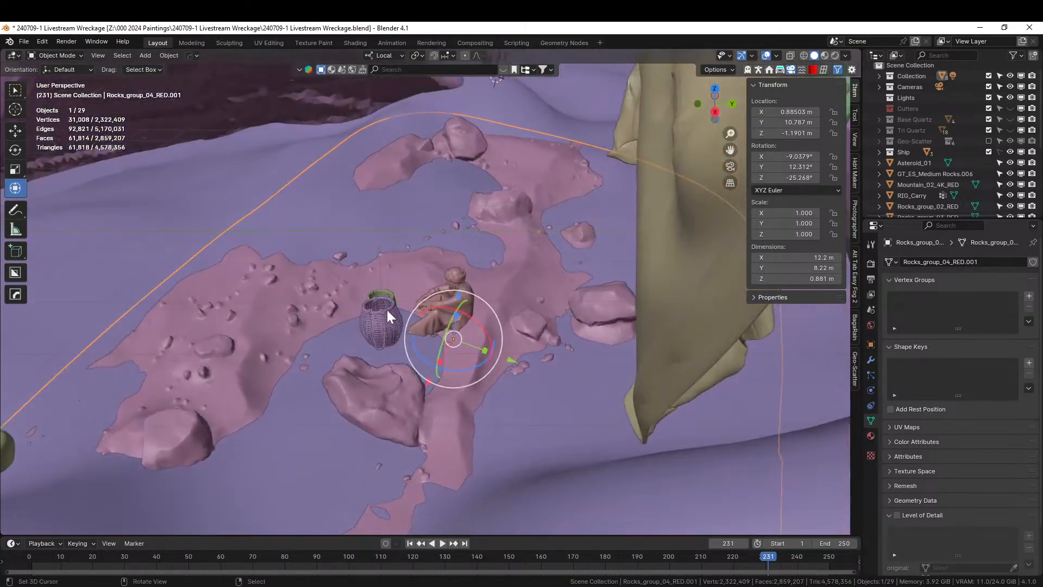
pyautogui.scroll(2, 386, 310)
pyautogui.click(54, 55)
pyautogui.click(64, 85)
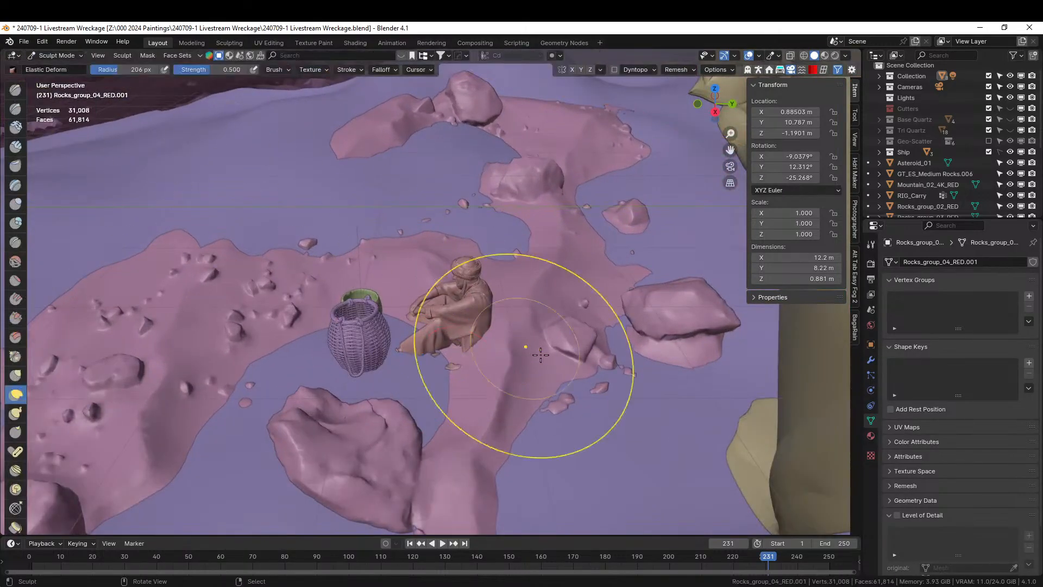
pyautogui.moveTo(483, 327)
pyautogui.mouseDown()
pyautogui.moveTo(461, 358)
pyautogui.moveTo(474, 391)
pyautogui.moveTo(480, 342)
pyautogui.moveTo(480, 368)
pyautogui.mouseUp()
pyautogui.moveTo(481, 368)
pyautogui.mouseDown(button='middle')
pyautogui.moveTo(413, 372)
pyautogui.moveTo(388, 428)
pyautogui.mouseUp(button='middle')
pyautogui.moveTo(375, 442); pyautogui.dragTo(393, 389)
pyautogui.moveTo(485, 429)
pyautogui.mouseDown(button='middle')
pyautogui.moveTo(420, 429)
pyautogui.moveTo(659, 412)
pyautogui.mouseUp(button='middle')
pyautogui.moveTo(659, 412); pyautogui.dragTo(710, 314)
pyautogui.moveTo(709, 433); pyautogui.dragTo(700, 414)
pyautogui.moveTo(420, 380); pyautogui.dragTo(407, 333, button='middle')
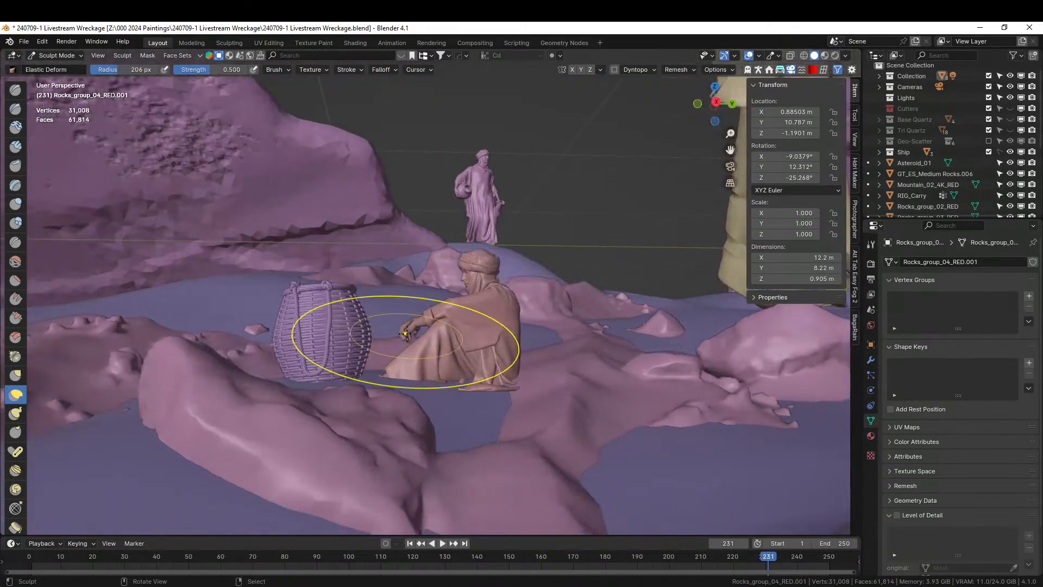
# Step: Refine the rocks near the basket and seated figure with Elastic Deform from the camera view, and return to Object Mode
pyautogui.press('KP_0')
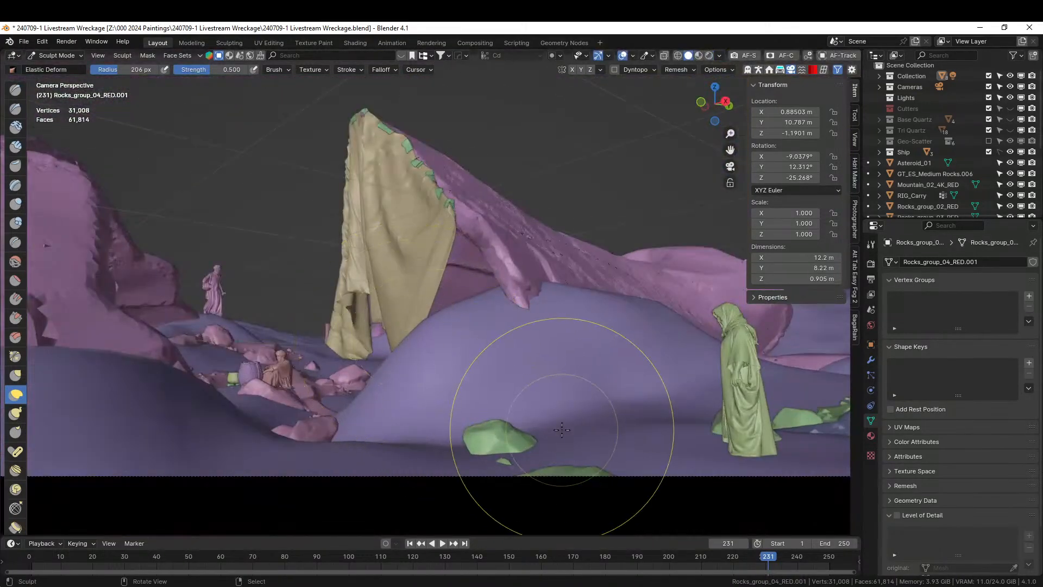
pyautogui.scroll(3, 291, 366)
pyautogui.keyDown('shift'); pyautogui.moveTo(294, 375); pyautogui.dragTo(467, 434, button='middle'); pyautogui.keyUp('shift')
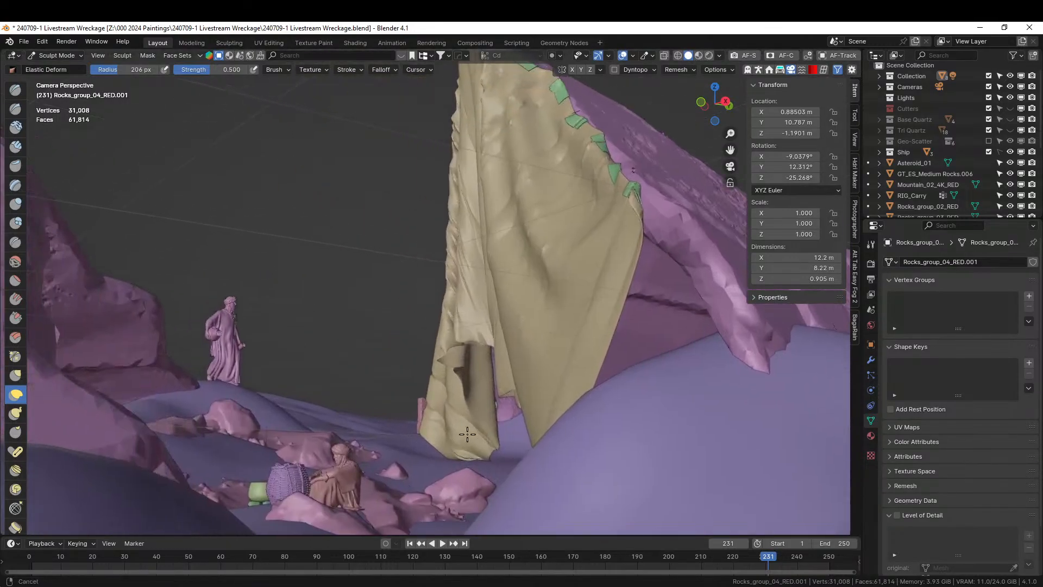
pyautogui.moveTo(284, 452)
pyautogui.mouseDown()
pyautogui.moveTo(312, 436)
pyautogui.moveTo(291, 443)
pyautogui.mouseUp()
pyautogui.moveTo(258, 440); pyautogui.dragTo(260, 451)
pyautogui.moveTo(299, 441); pyautogui.dragTo(303, 439, button='middle')
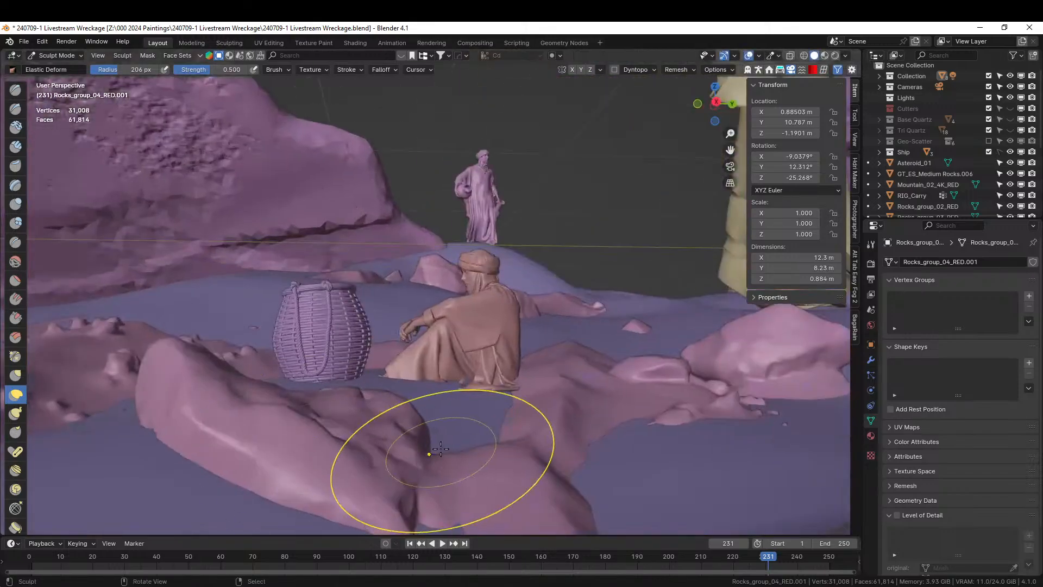
pyautogui.press('KP_0')
pyautogui.scroll(-2, 456, 441)
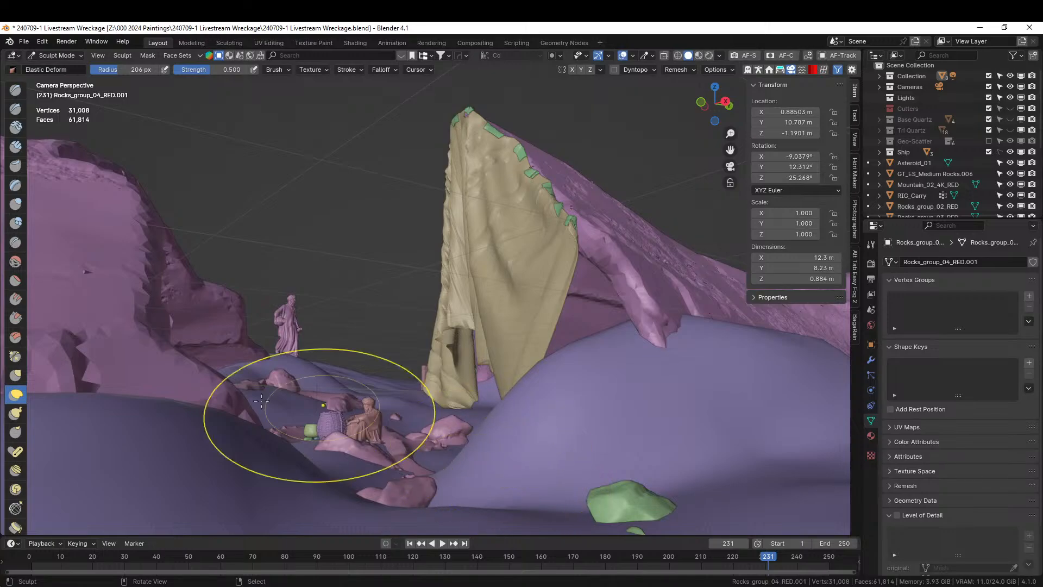
pyautogui.click(48, 70)
pyautogui.press('Tab')
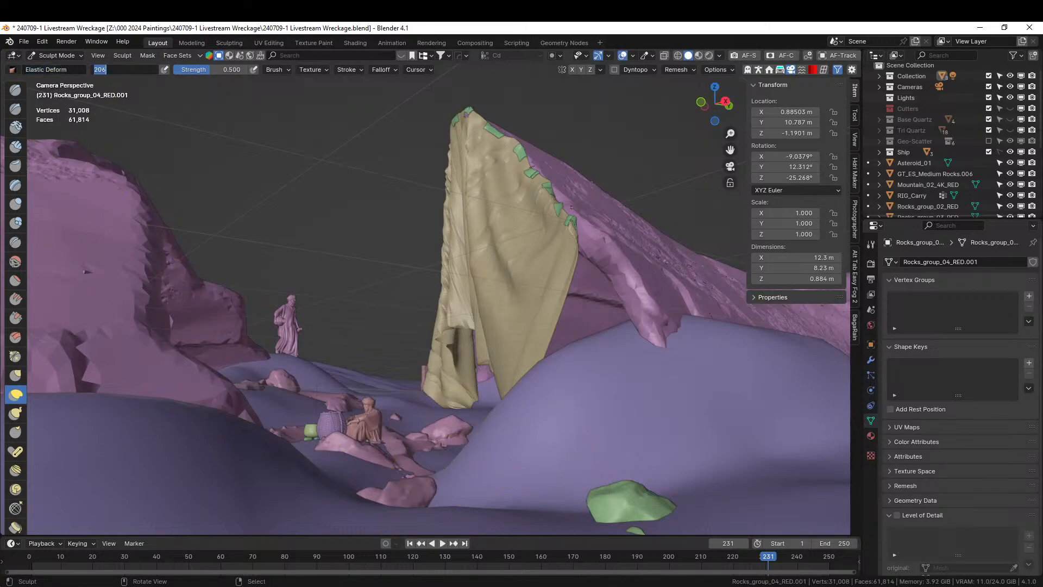
pyautogui.click(64, 55)
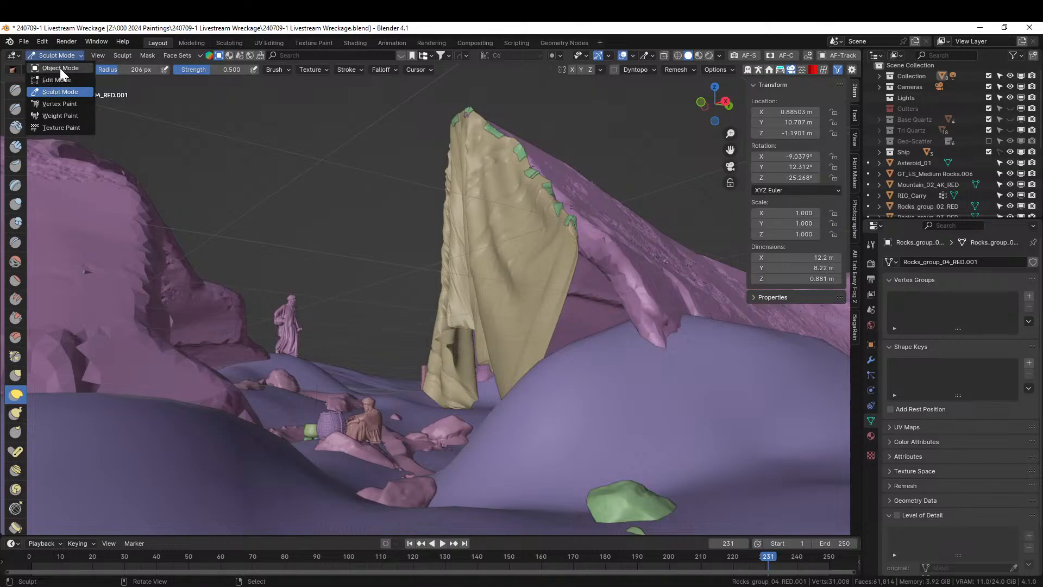
pyautogui.click(59, 67)
# Step: Select five ground faces beneath the seated figure and basket and scale them to 0.614 along local Z with proportional editing
pyautogui.moveTo(311, 419); pyautogui.dragTo(379, 512, button='middle')
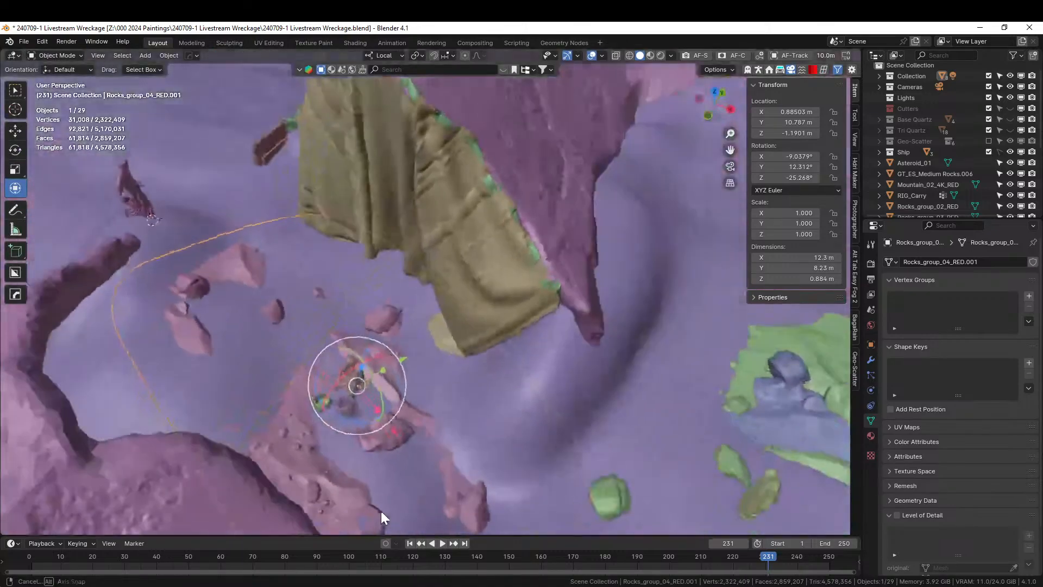
pyautogui.click(240, 373)
pyautogui.scroll(4, 240, 374)
pyautogui.keyDown('shift'); pyautogui.moveTo(252, 377); pyautogui.dragTo(424, 285, button='middle'); pyautogui.keyUp('shift')
pyautogui.press('Tab')
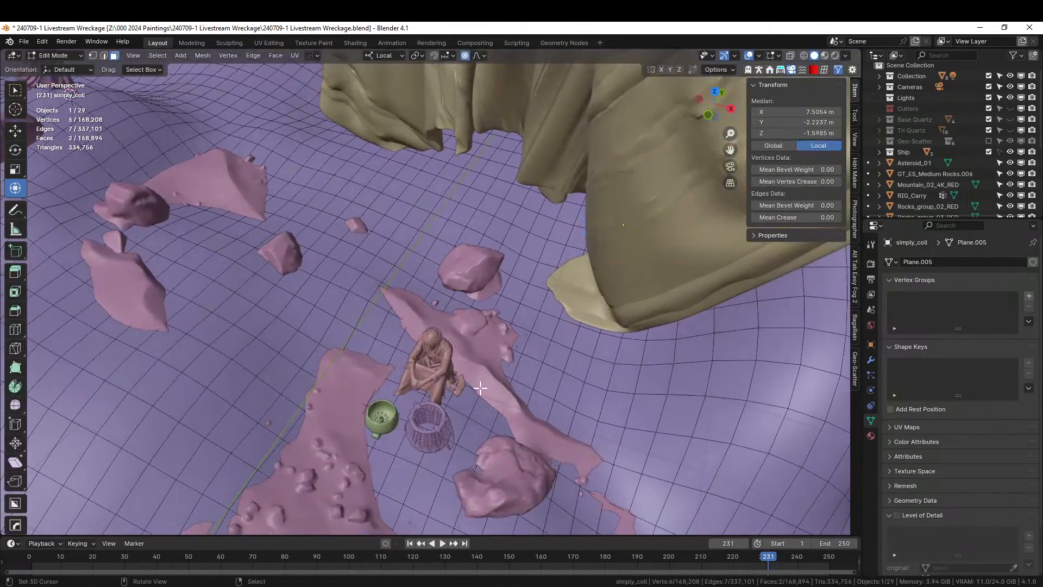
pyautogui.scroll(2, 432, 449)
pyautogui.rightClick(427, 436)
pyautogui.keyDown('shift'); pyautogui.rightClick(402, 425); pyautogui.keyUp('shift')
pyautogui.keyDown('shift'); pyautogui.rightClick(393, 413); pyautogui.keyUp('shift')
pyautogui.scroll(3, 394, 414)
pyautogui.moveTo(452, 436)
pyautogui.mouseDown(button='middle')
pyautogui.moveTo(372, 396)
pyautogui.moveTo(438, 435)
pyautogui.mouseUp(button='middle')
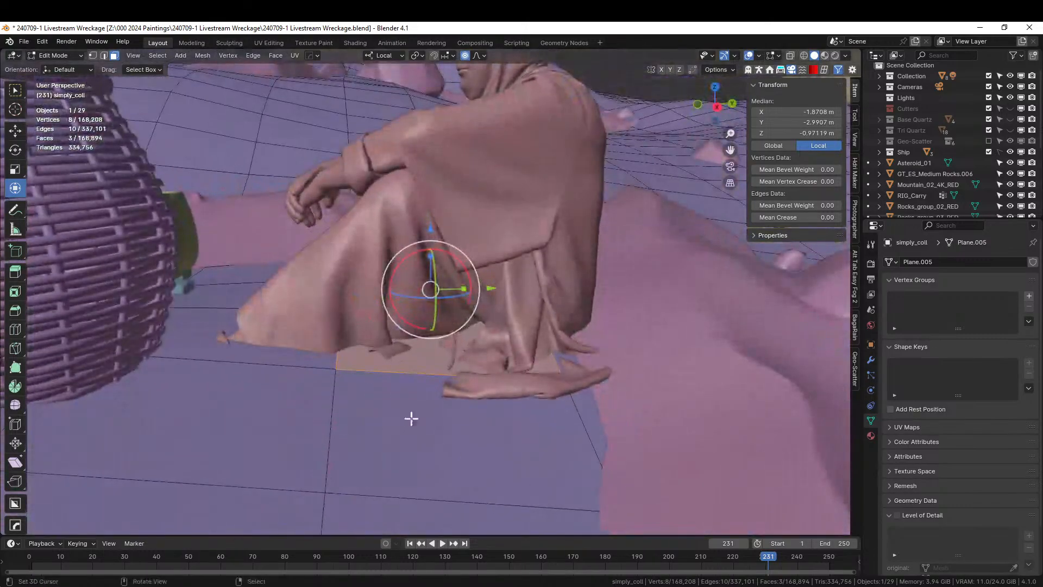
pyautogui.keyDown('shift'); pyautogui.rightClick(264, 329); pyautogui.keyUp('shift')
pyautogui.keyDown('shift'); pyautogui.rightClick(251, 299); pyautogui.keyUp('shift')
pyautogui.press('s')
pyautogui.press('z')
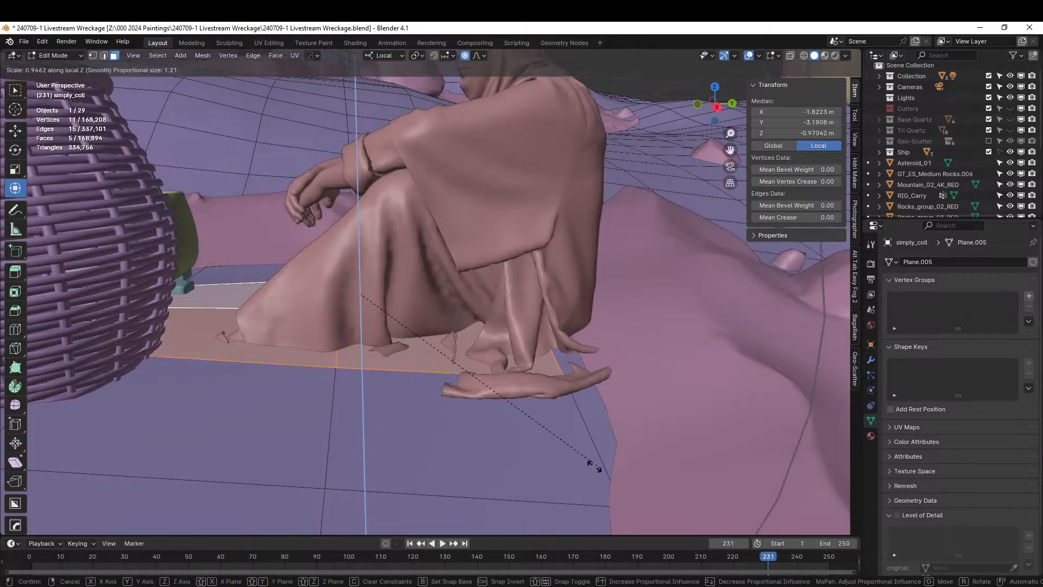
pyautogui.click(518, 403)
# Step: Lower the selected ground faces about 0.086 m along local Z with smooth proportional editing at size 1.21
pyautogui.press('g')
pyautogui.press('z')
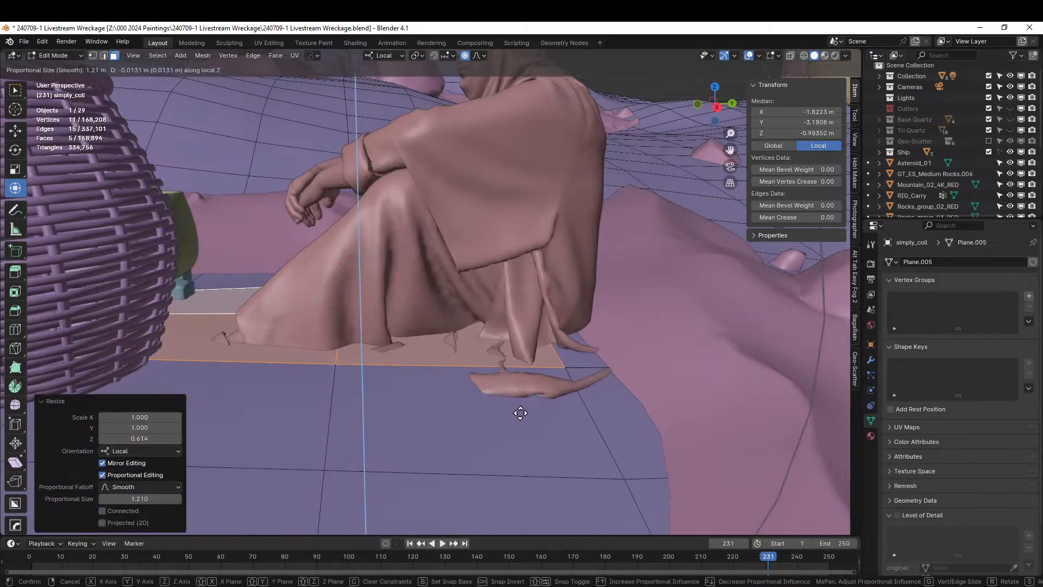
pyautogui.click(517, 438)
pyautogui.moveTo(517, 435); pyautogui.dragTo(673, 400, button='middle')
pyautogui.moveTo(610, 400); pyautogui.dragTo(451, 399, button='middle')
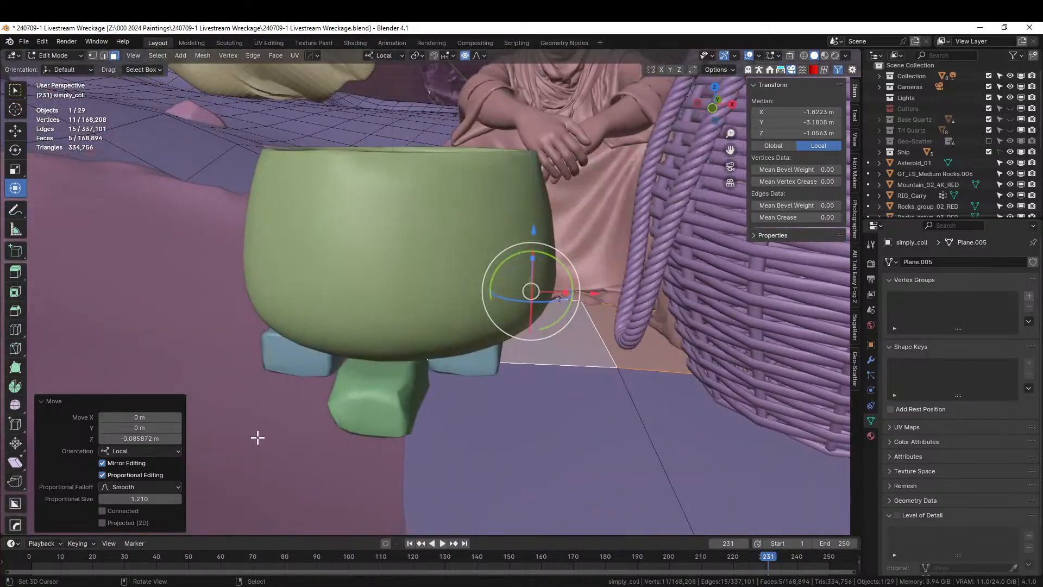
# Step: Raise the ground face in front of the pot slightly along local Z with smooth proportional editing at size 0.35
pyautogui.click(478, 444)
pyautogui.scroll(-3, 480, 455)
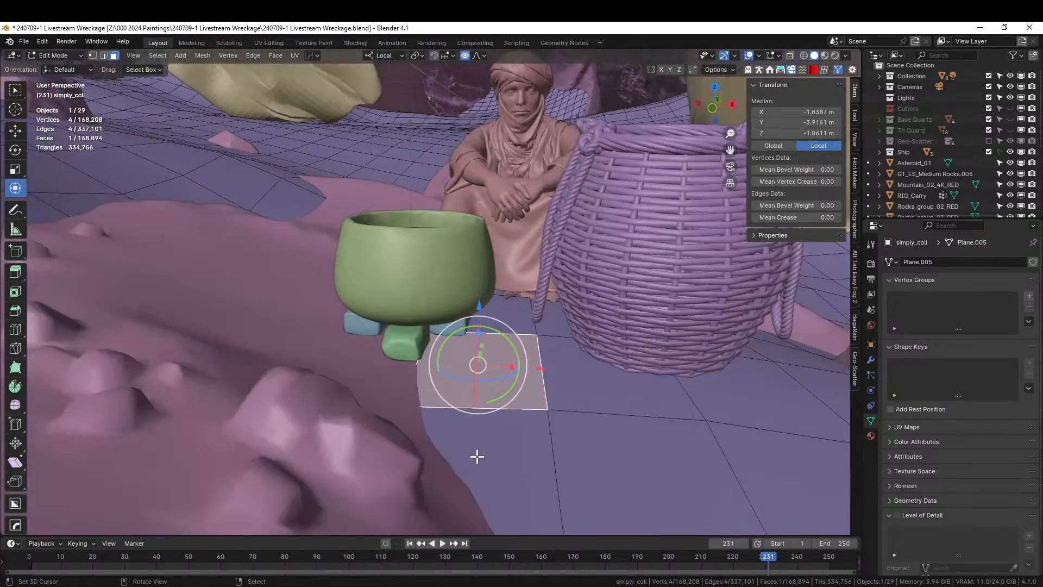
pyautogui.press('g')
pyautogui.press('z')
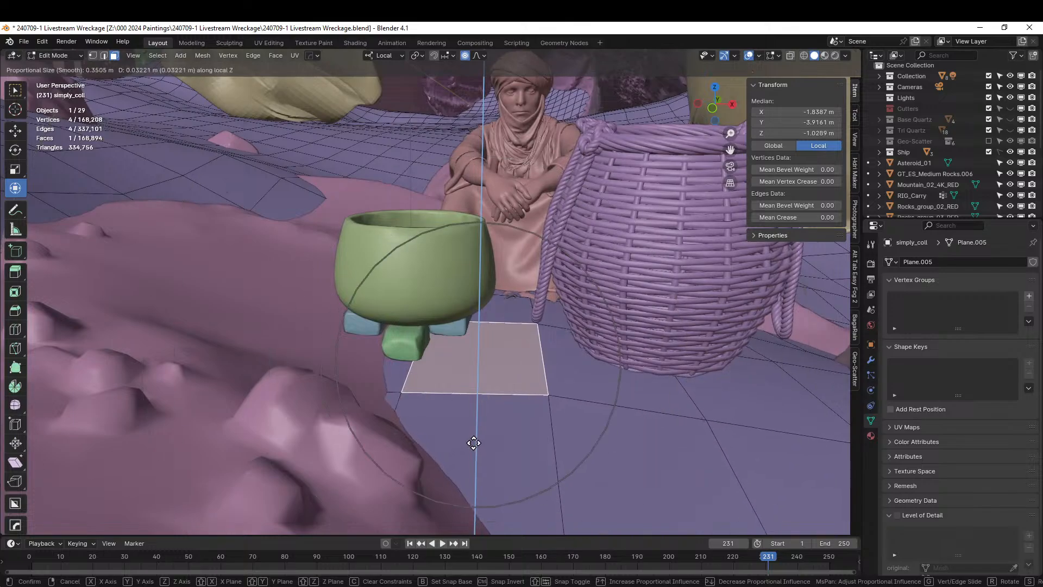
pyautogui.click(471, 436)
# Step: Raise the ground face beside the pot's feet about 0.043 m along local Z, and save the file from the camera view
pyautogui.click(369, 381)
pyautogui.press('g')
pyautogui.press('z')
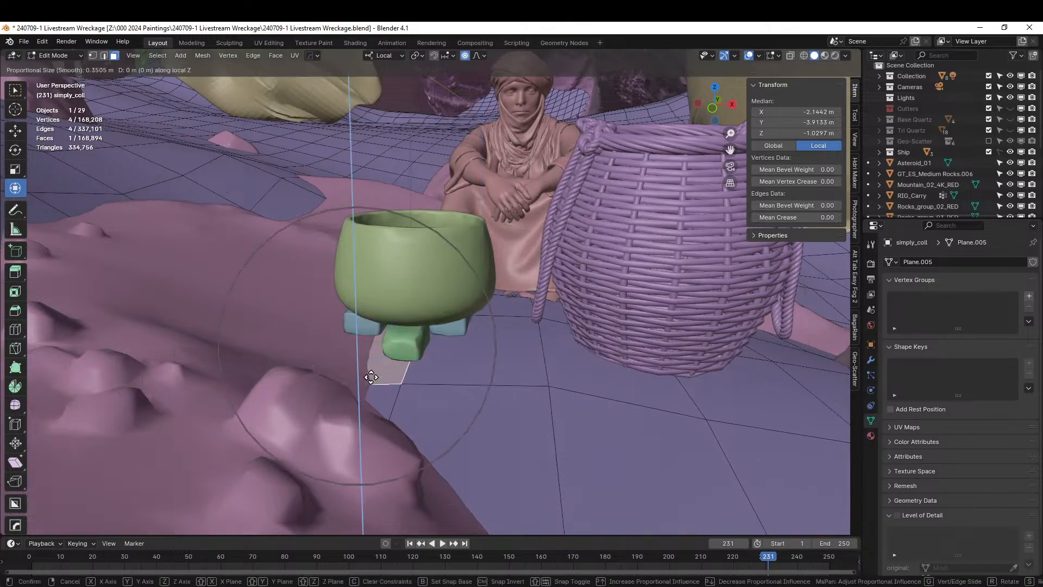
pyautogui.click(369, 361)
pyautogui.moveTo(369, 362); pyautogui.dragTo(311, 361, button='middle')
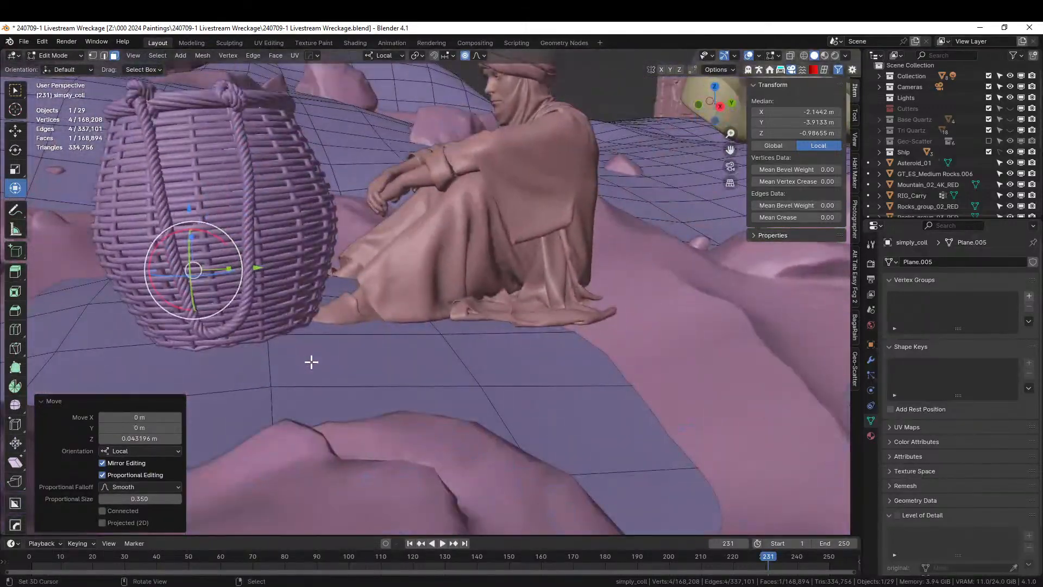
pyautogui.press('KP_0')
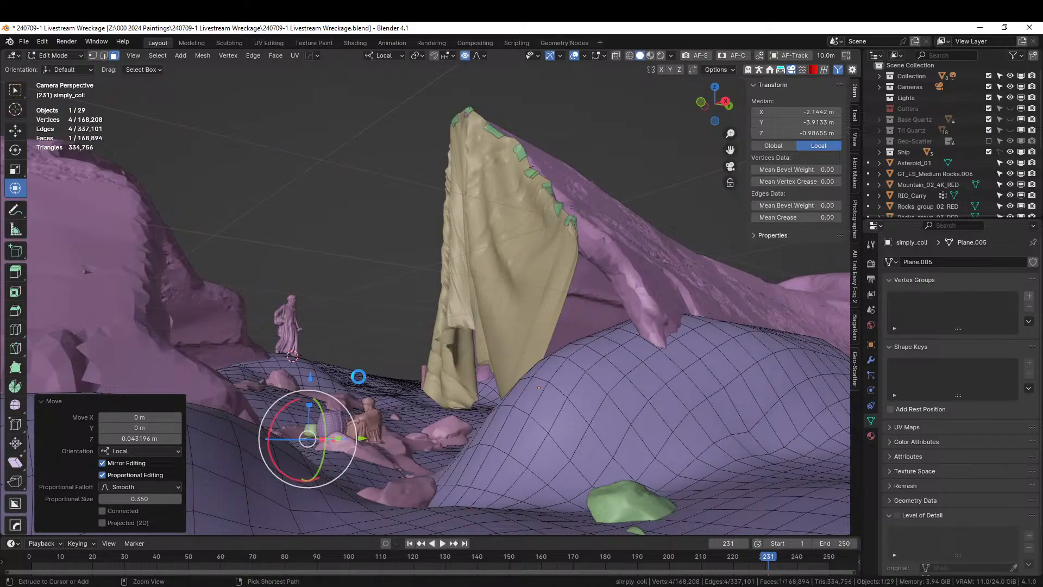
pyautogui.hotkey('ctrl', 's')
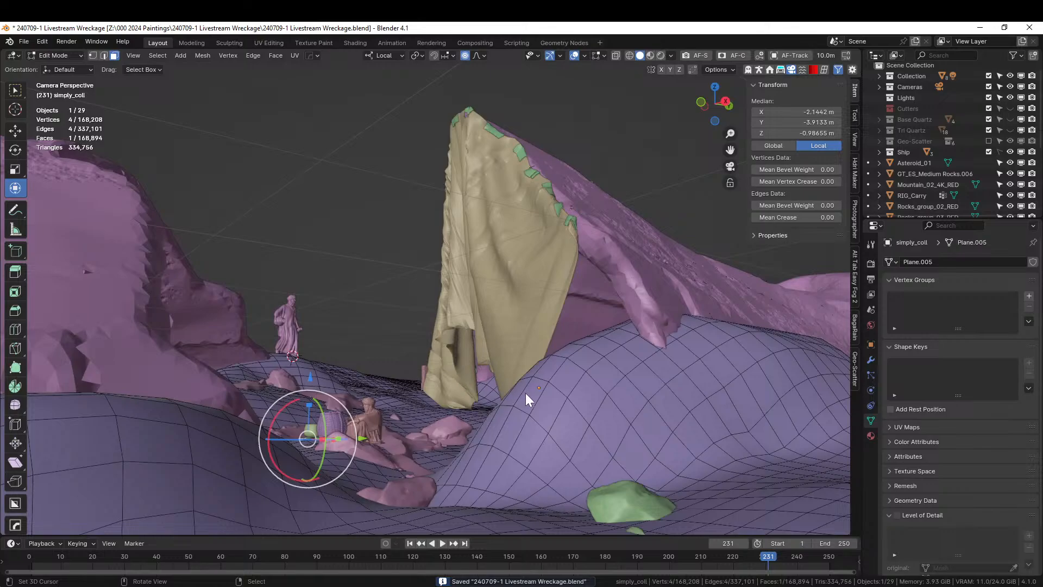
# Step: Return to Object Mode and review the whole camera shot in Rendered shading
pyautogui.press('Tab')
pyautogui.press('z')
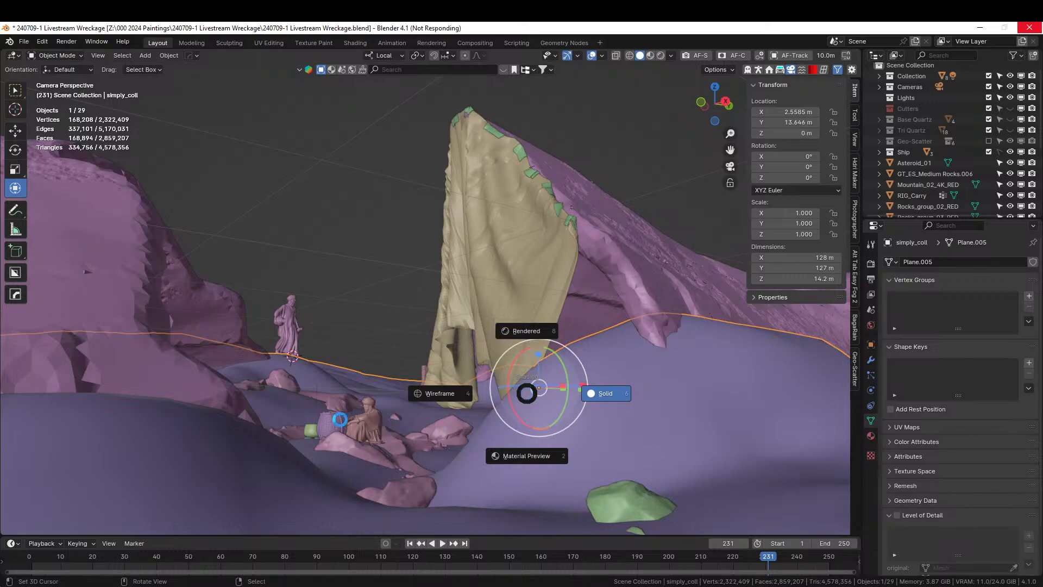
pyautogui.press('8')
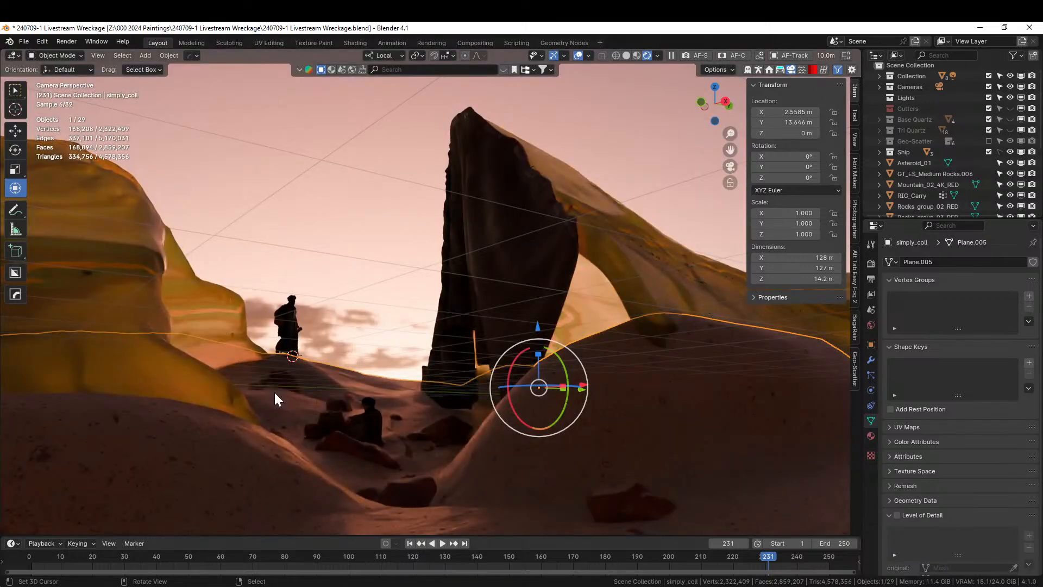
pyautogui.scroll(-1, 343, 365)
pyautogui.scroll(-2, 344, 366)
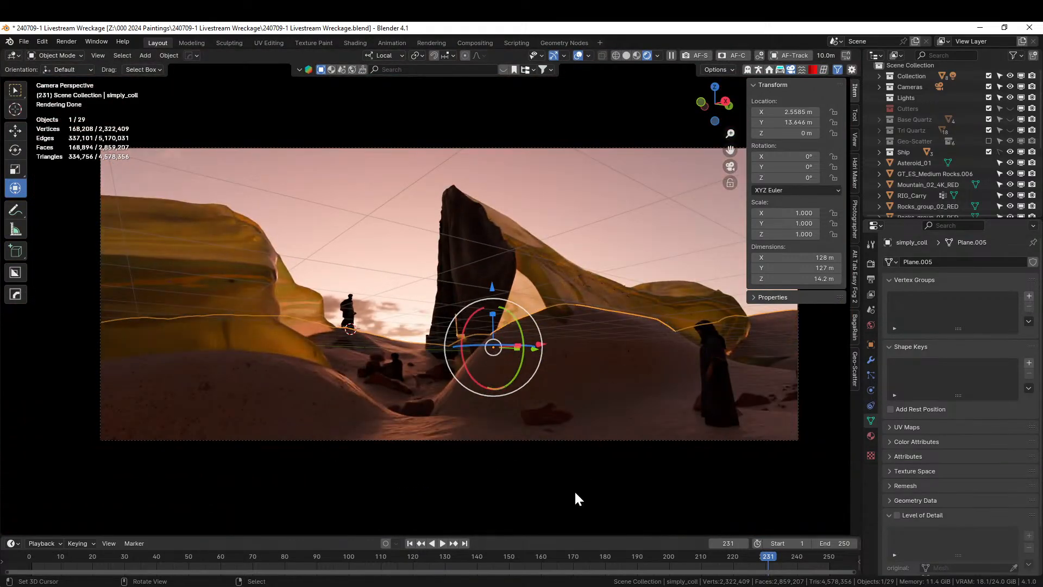
pyautogui.keyDown('shift'); pyautogui.moveTo(576, 520); pyautogui.dragTo(470, 516, button='middle'); pyautogui.keyUp('shift')
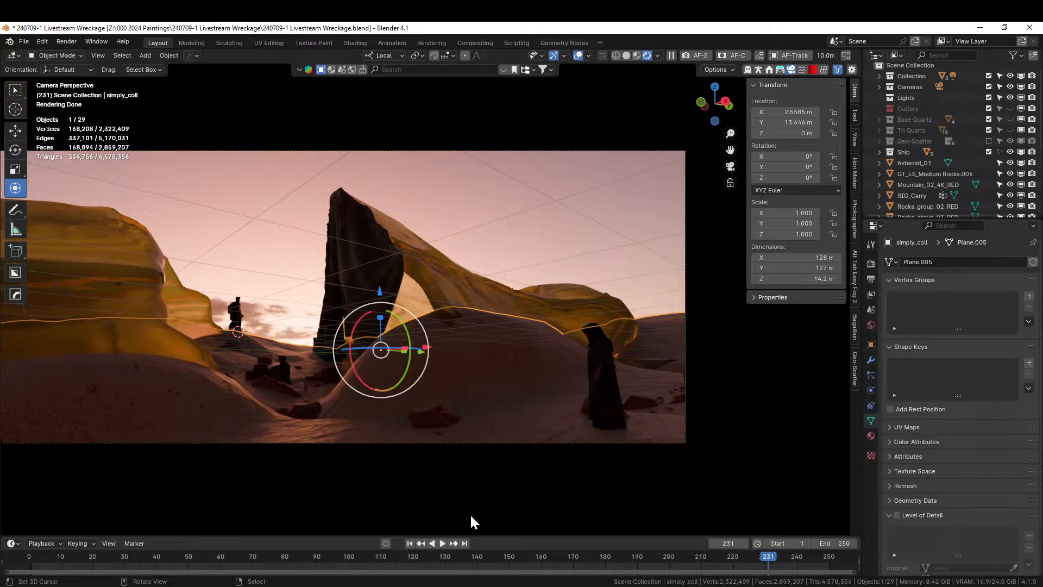
# Step: Select the seated figure and frame it closely outside the camera view in Solid shading
pyautogui.scroll(3, 246, 433)
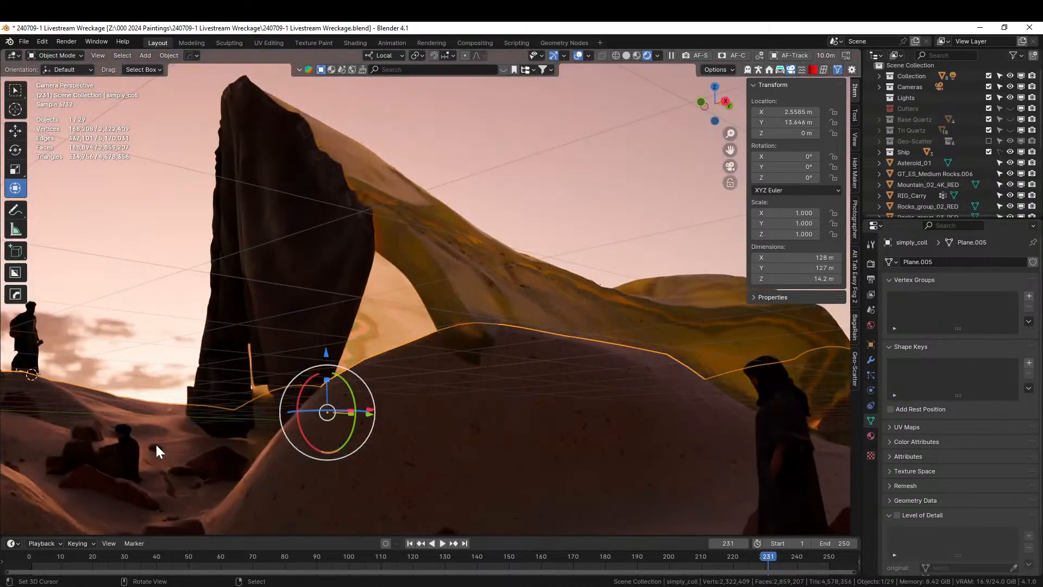
pyautogui.click(118, 436)
pyautogui.press('/')
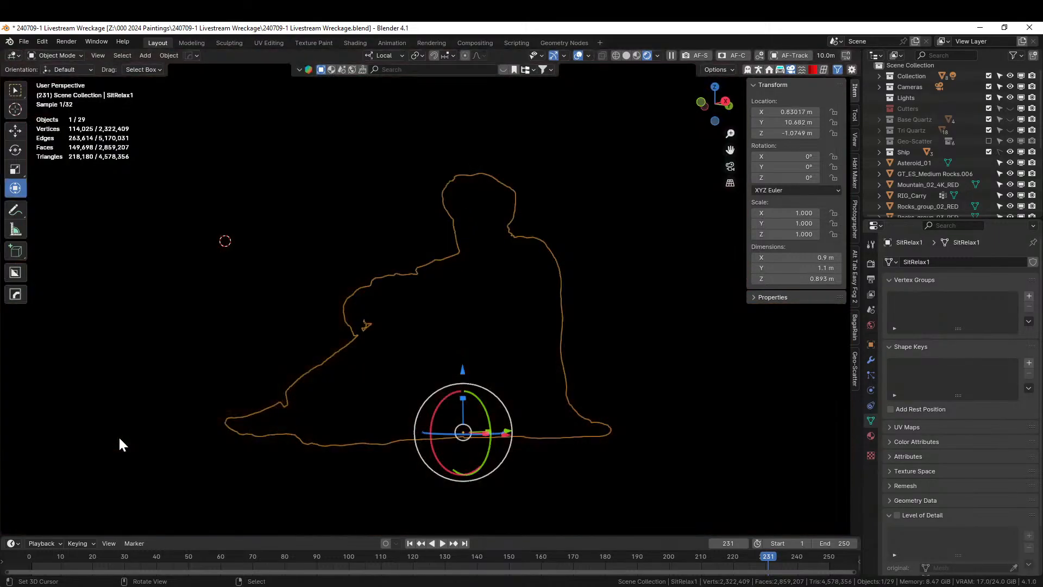
pyautogui.press('/')
pyautogui.moveTo(480, 473); pyautogui.dragTo(510, 466, button='middle')
pyautogui.scroll(5, 511, 466)
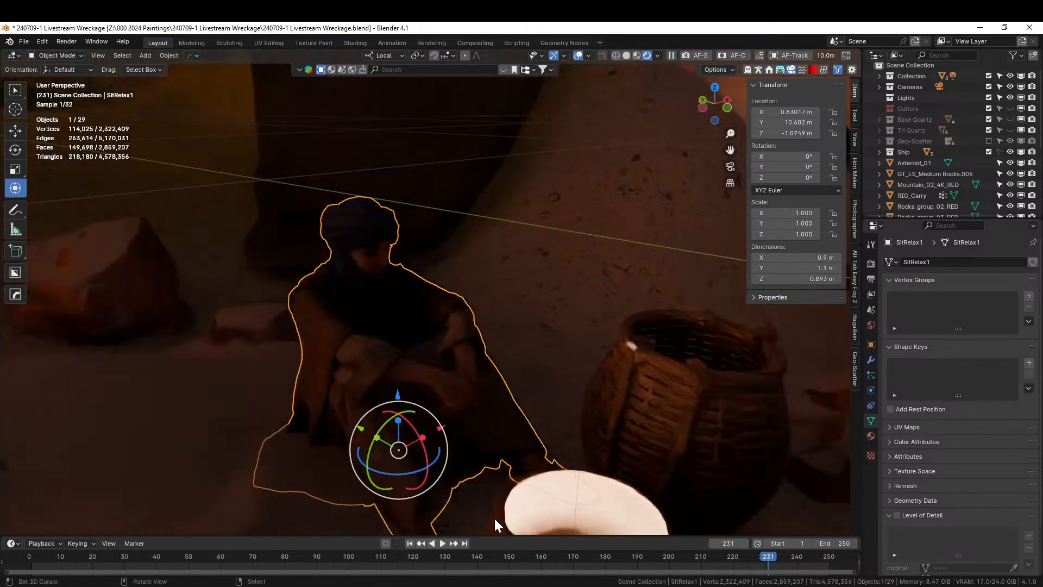
pyautogui.press('z')
pyautogui.click(559, 493)
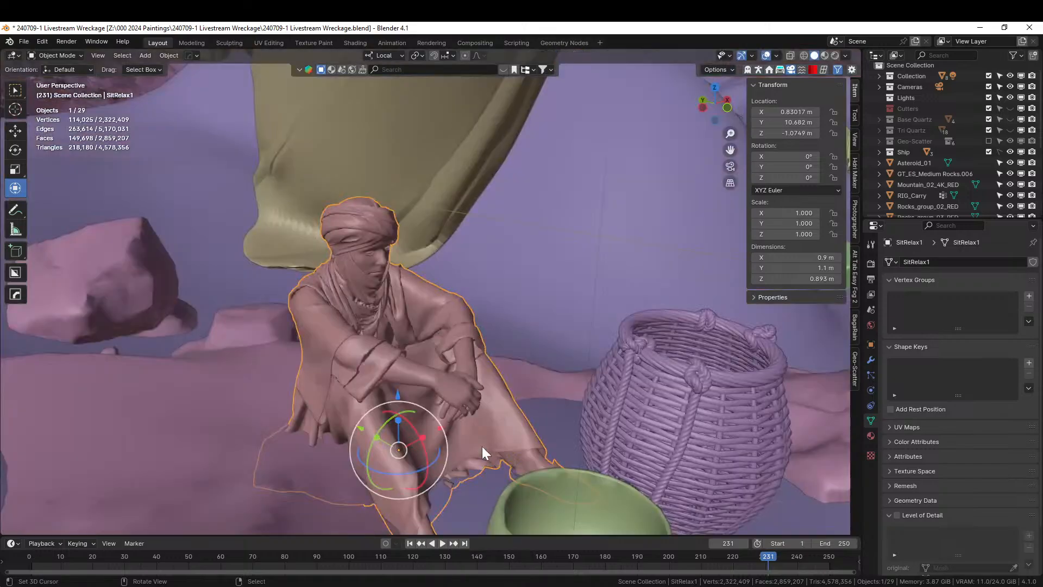
# Step: Place the 3D cursor on the seated figure's face and add a spot light there in the Lights collection
pyautogui.keyDown('shift'); pyautogui.rightClick(385, 259); pyautogui.keyUp('shift')
pyautogui.click(906, 98)
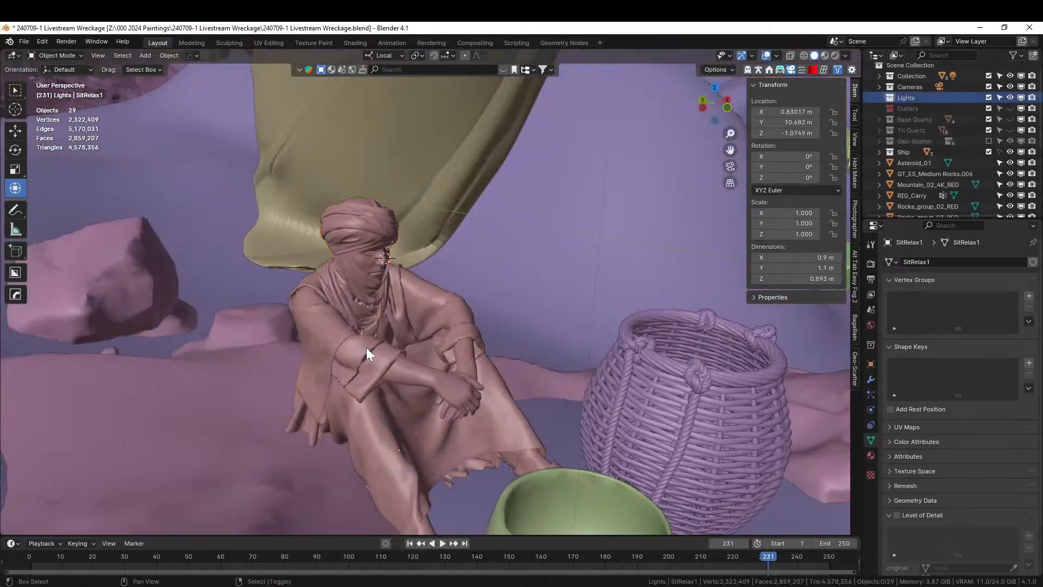
pyautogui.hotkey('shift', 'a')
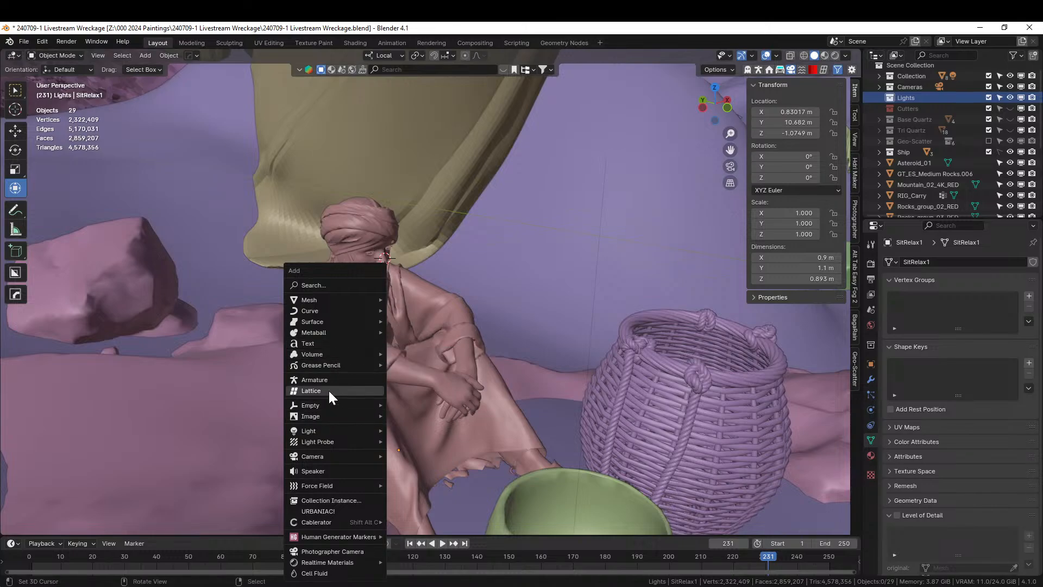
pyautogui.moveTo(332, 429)
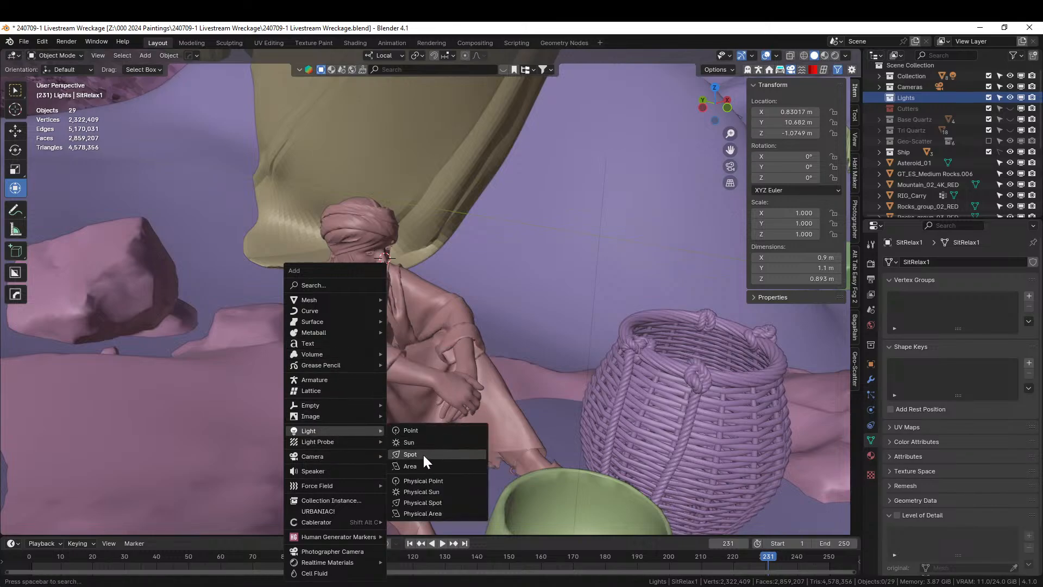
pyautogui.click(425, 454)
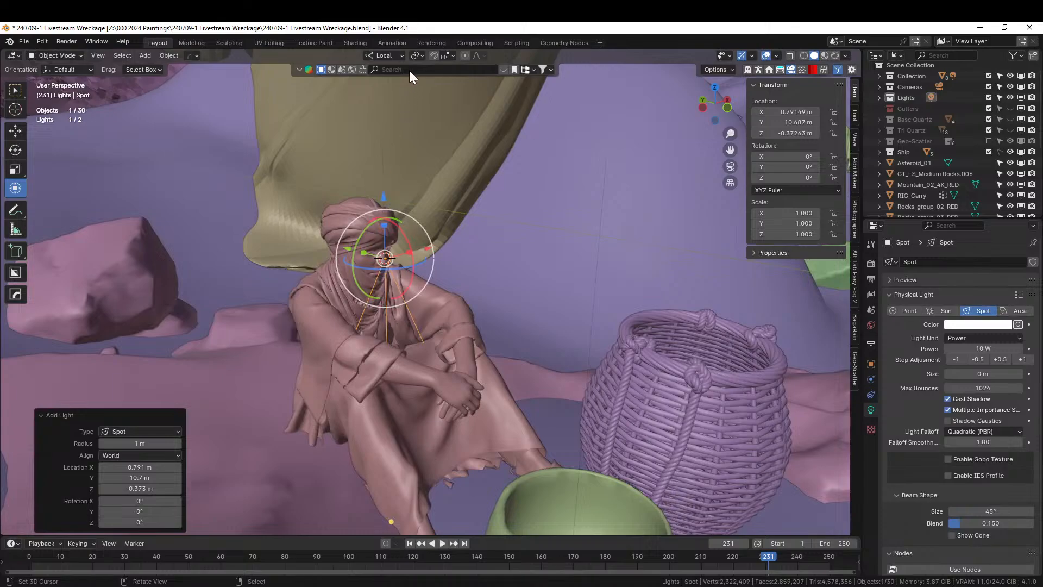
# Step: Using the 3D Cursor as pivot, tilt the spot light toward the figure's face and move it back about 0.855 m along local Z
pyautogui.click(419, 56)
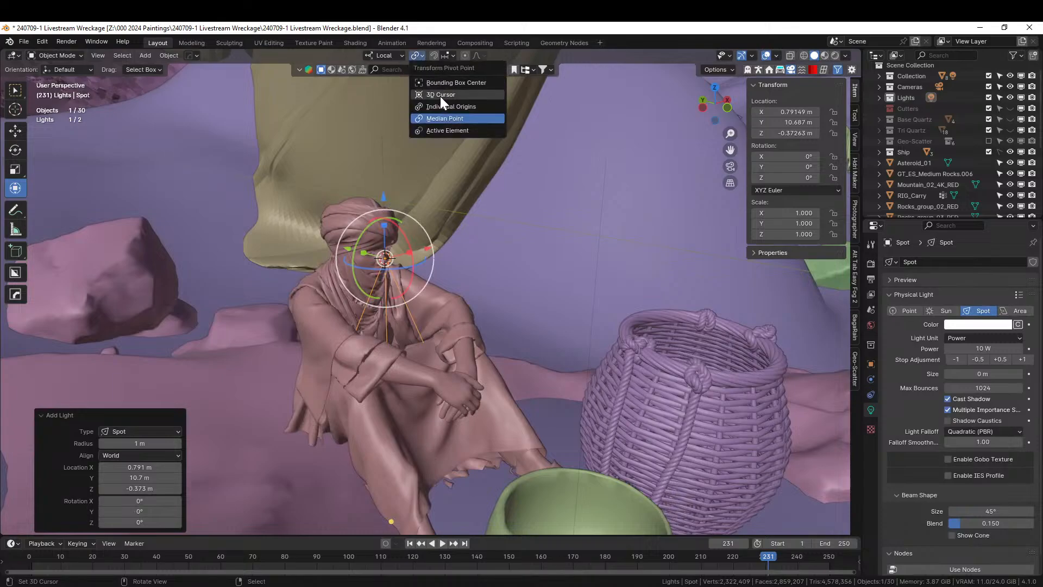
pyautogui.click(440, 96)
pyautogui.moveTo(406, 239); pyautogui.dragTo(407, 281)
pyautogui.moveTo(415, 281); pyautogui.dragTo(439, 291, button='middle')
pyautogui.moveTo(439, 292); pyautogui.dragTo(711, 435)
pyautogui.moveTo(710, 435); pyautogui.dragTo(640, 396, button='middle')
# Step: Rotate the spot light around the 3D cursor so it shines up at the face from near the pot, ending with -12.7° about local X
pyautogui.press('r')
pyautogui.press('r')
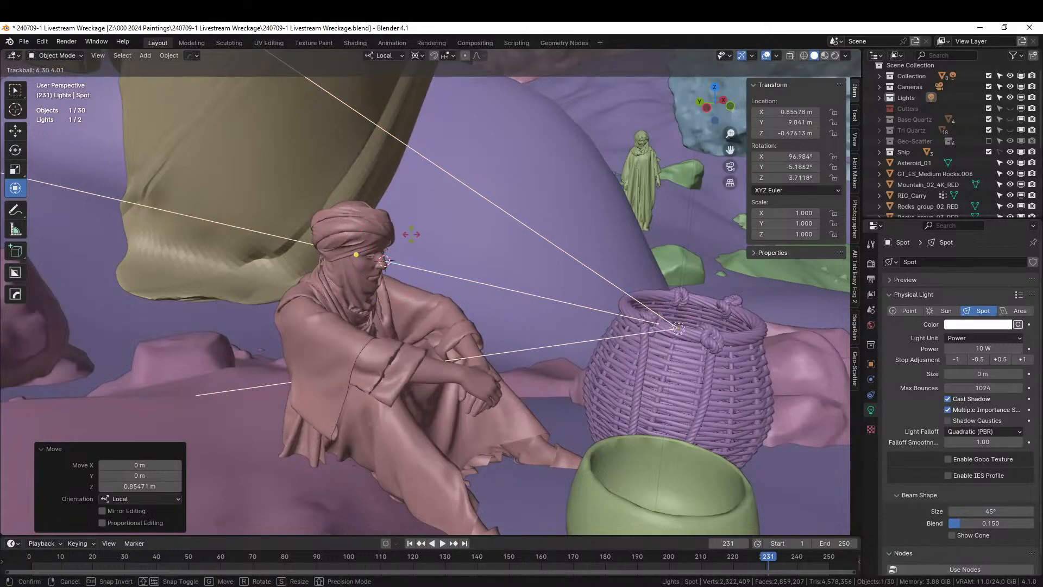
pyautogui.moveTo(405, 251); pyautogui.dragTo(402, 261)
pyautogui.moveTo(403, 262); pyautogui.dragTo(389, 336, button='middle')
pyautogui.press('KP_7')
pyautogui.scroll(-2, 399, 468)
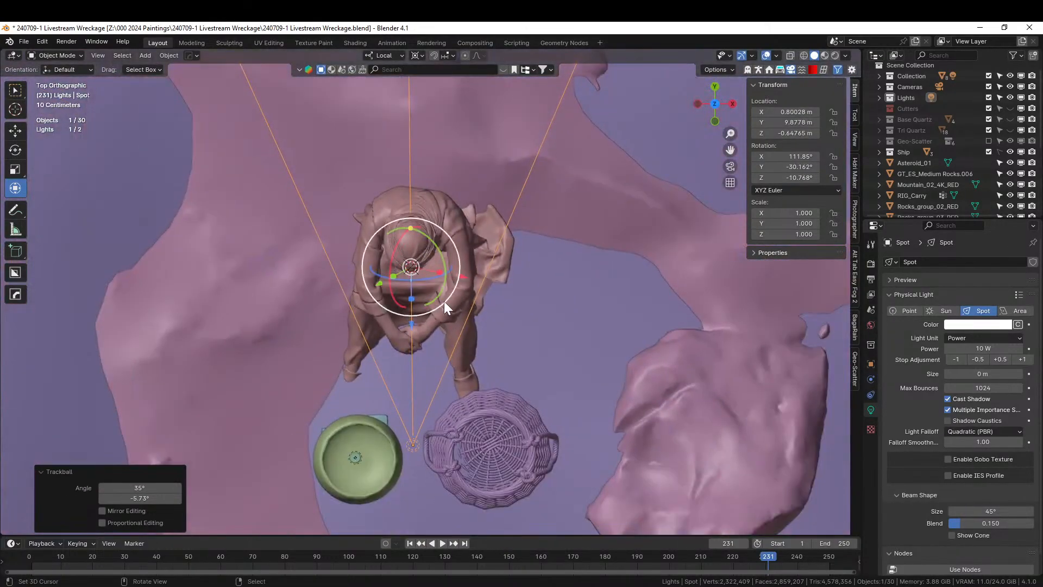
pyautogui.moveTo(450, 286); pyautogui.dragTo(441, 295)
pyautogui.moveTo(413, 298); pyautogui.dragTo(519, 209, button='middle')
pyautogui.moveTo(418, 274); pyautogui.dragTo(415, 269)
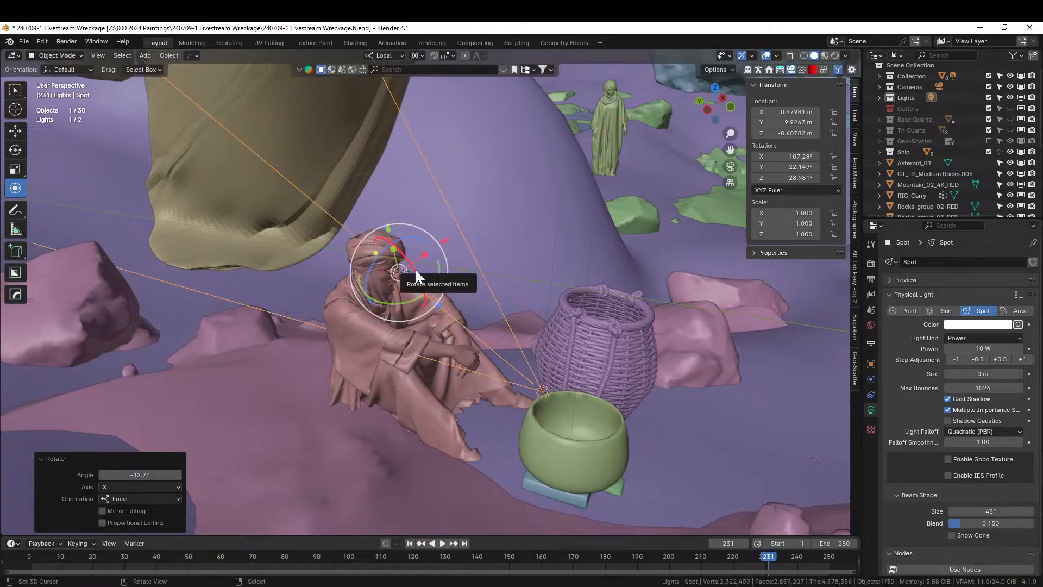
# Step: Give the spot light a 4500 colour temperature and preview the seated figure in Rendered shading through the camera
pyautogui.click(1017, 324)
pyautogui.click(983, 324)
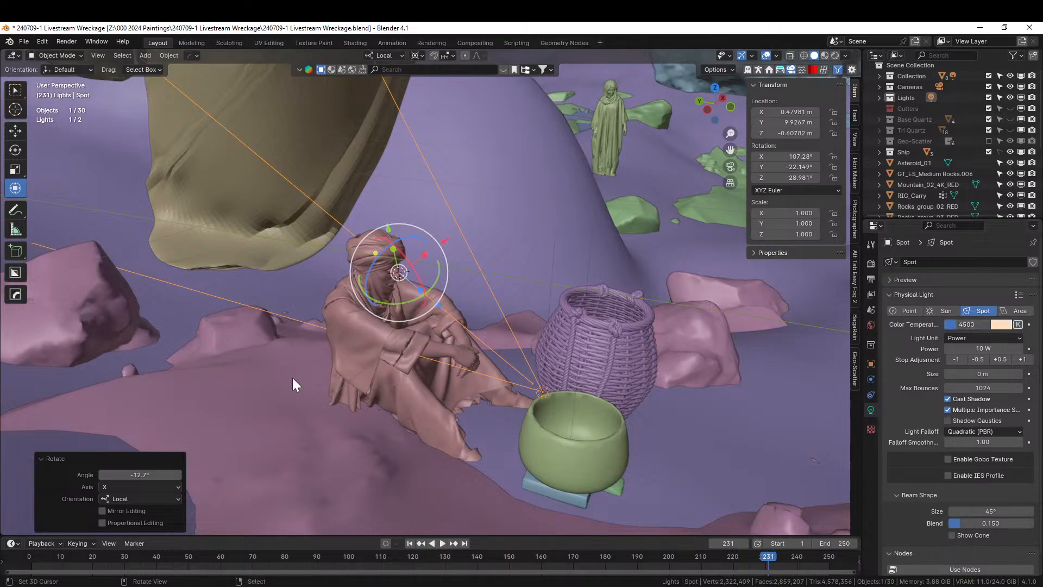
pyautogui.press('z')
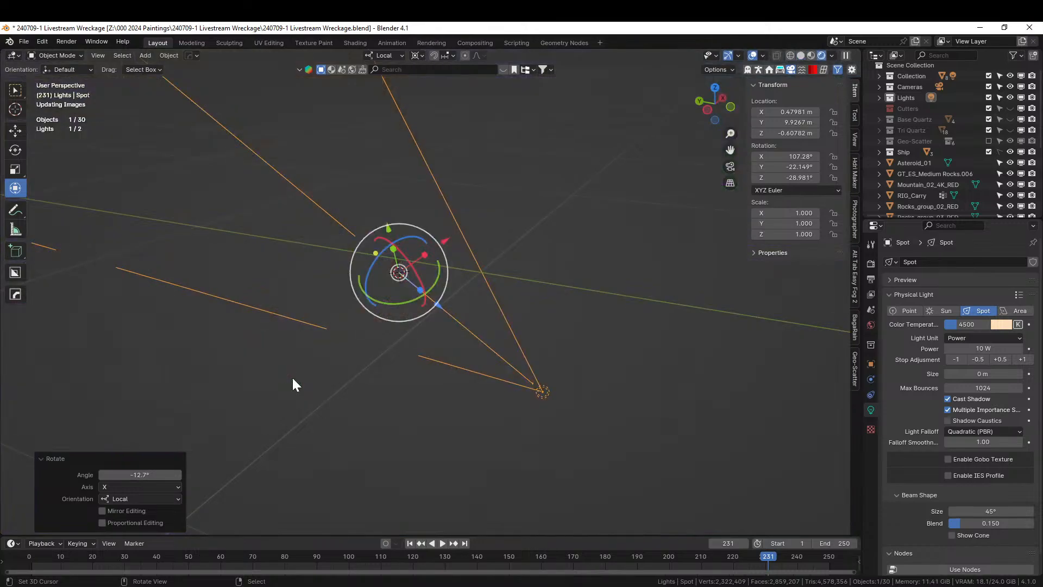
pyautogui.press('KP_0')
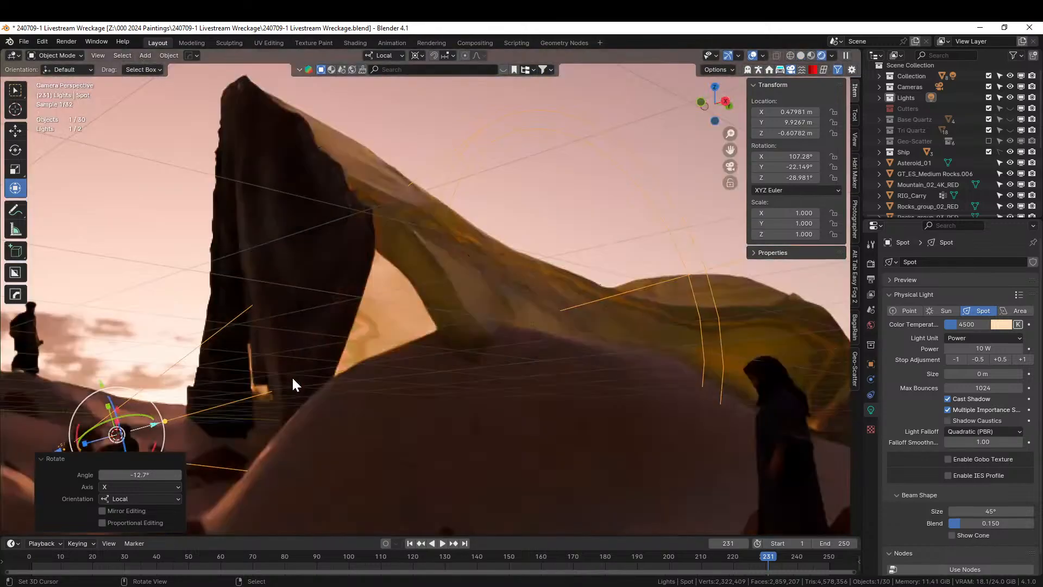
pyautogui.moveTo(123, 295); pyautogui.dragTo(465, 275, button='middle')
pyautogui.scroll(1, 353, 343)
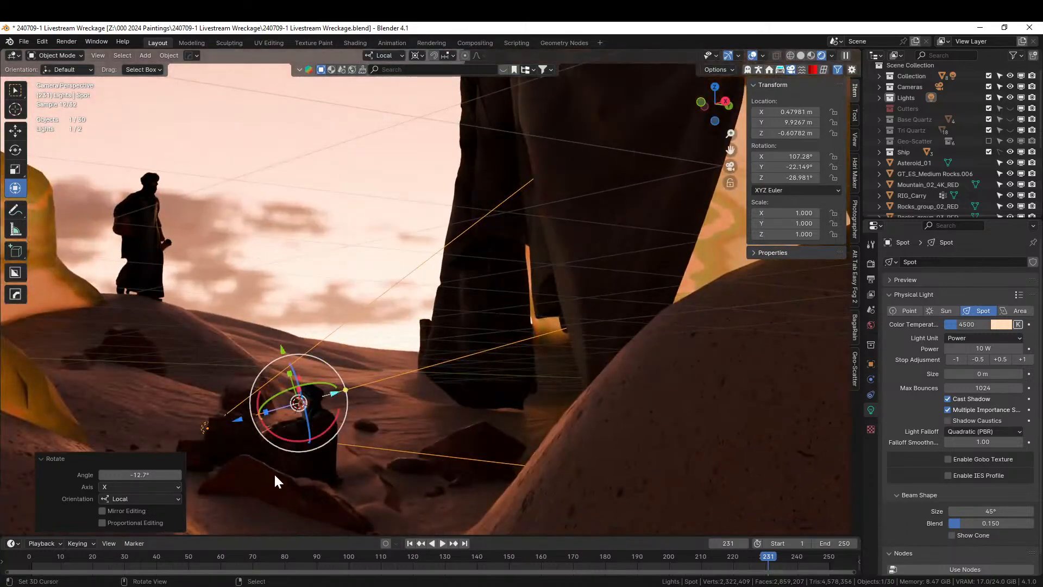
# Step: Place the 3D cursor on the rocks near the seated figure, and set the spot light's blend to 0.993 and power to 5 W
pyautogui.keyDown('shift'); pyautogui.rightClick(251, 468); pyautogui.keyUp('shift')
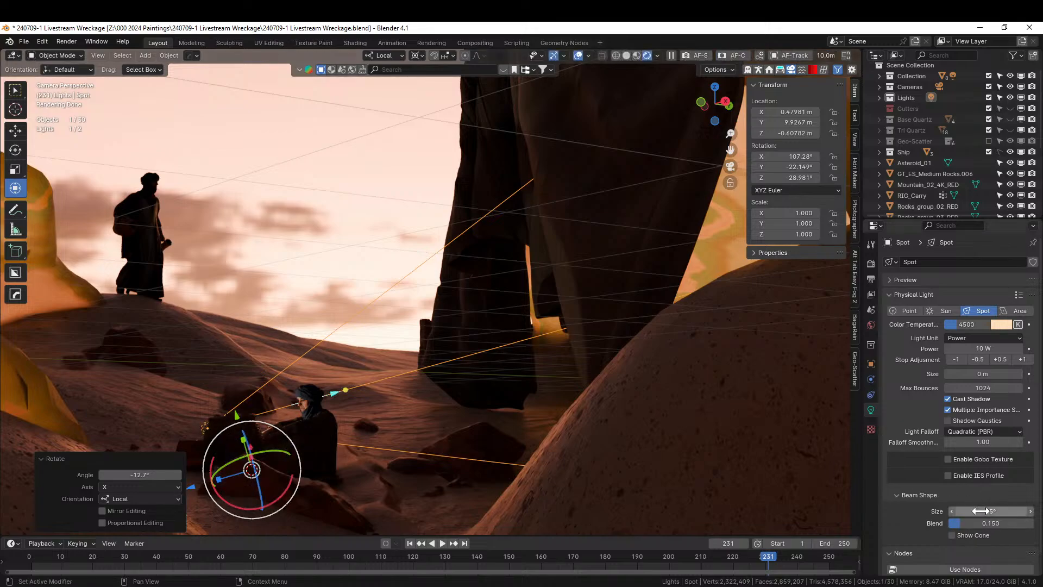
pyautogui.moveTo(965, 530); pyautogui.dragTo(1032, 530)
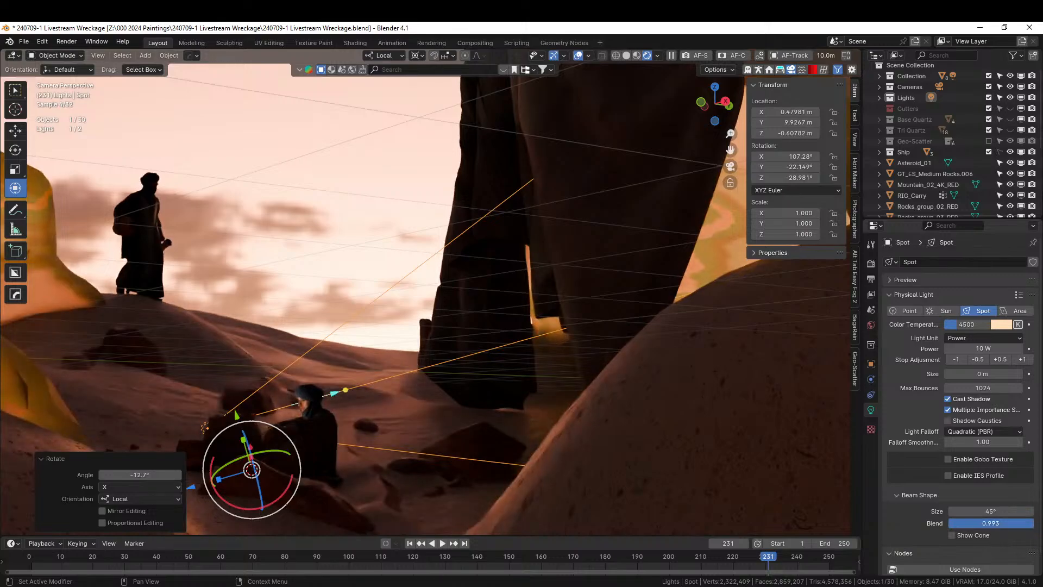
pyautogui.moveTo(1006, 349); pyautogui.dragTo(960, 348)
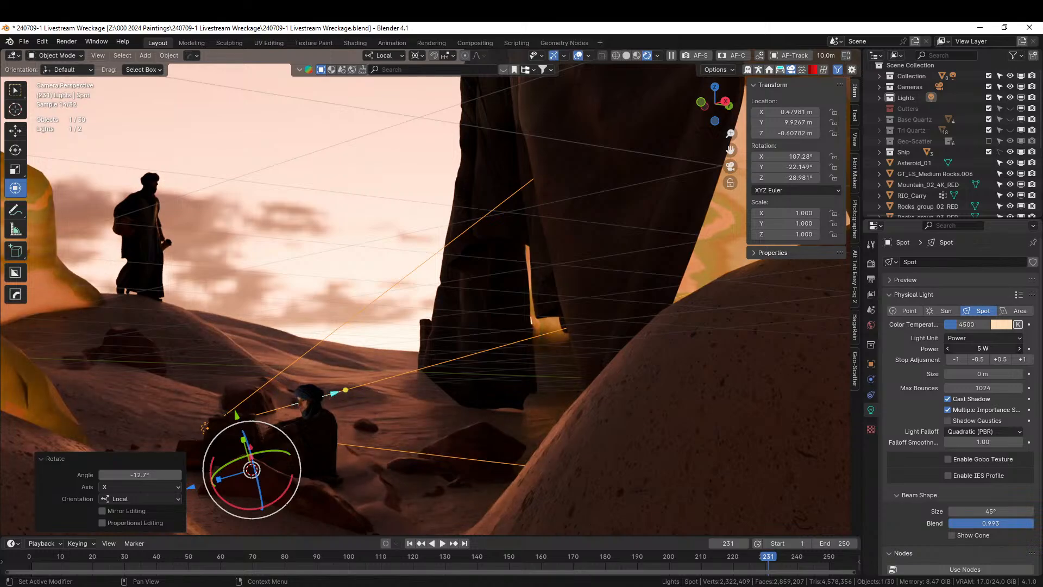
# Step: Rotate the spot light -7.25° about local X around the 3D cursor, and return to the camera view
pyautogui.moveTo(309, 418); pyautogui.dragTo(536, 428, button='middle')
pyautogui.scroll(4, 356, 422)
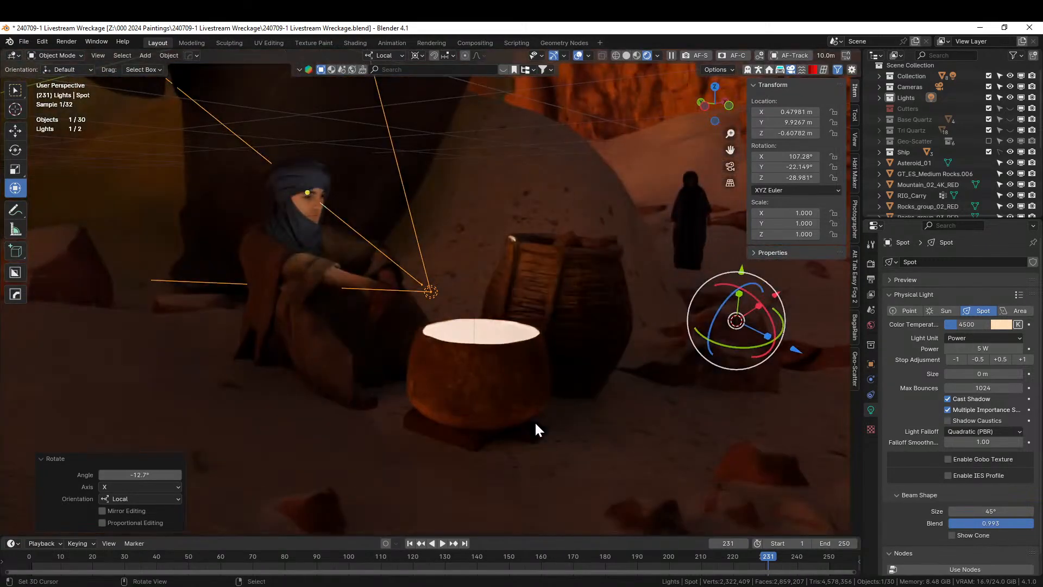
pyautogui.moveTo(759, 298); pyautogui.dragTo(755, 287)
pyautogui.moveTo(519, 308); pyautogui.dragTo(571, 364, button='middle')
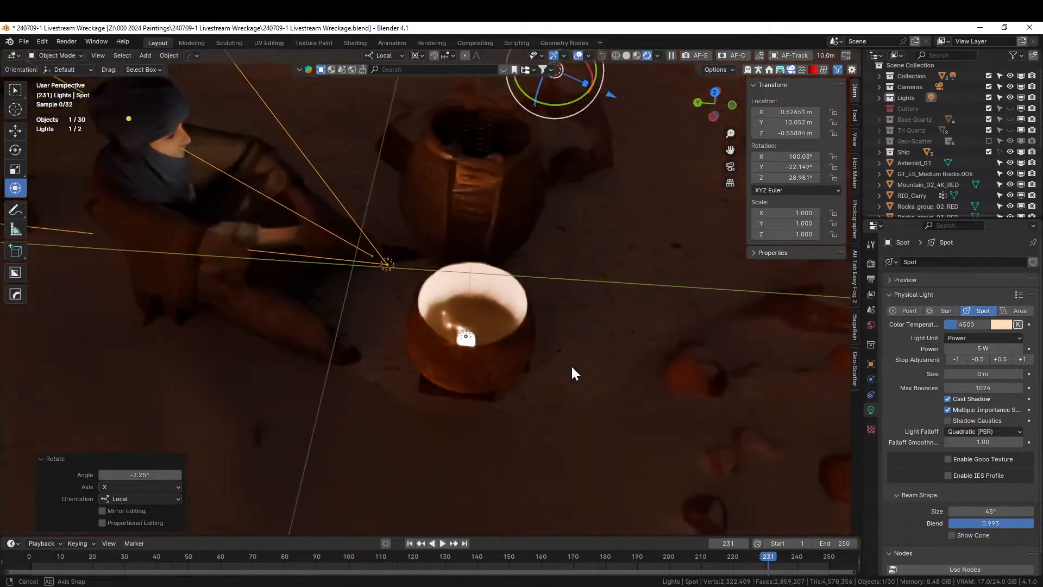
pyautogui.press('KP_0')
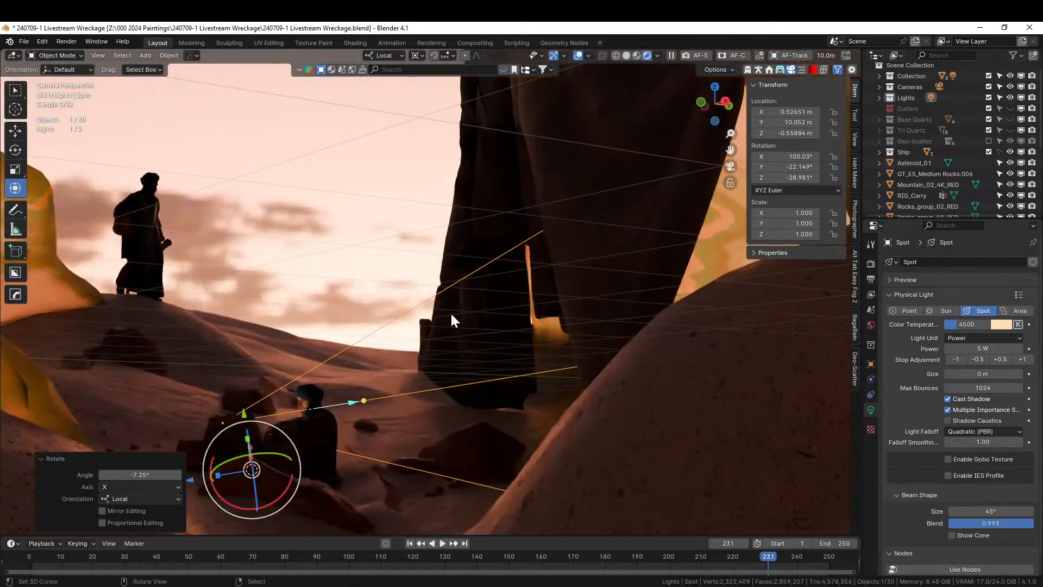
# Step: Reduce the spot light's power to 2 W and check the lighting in the wider camera shot
pyautogui.click(992, 349)
pyautogui.write('2')
pyautogui.press('Return')
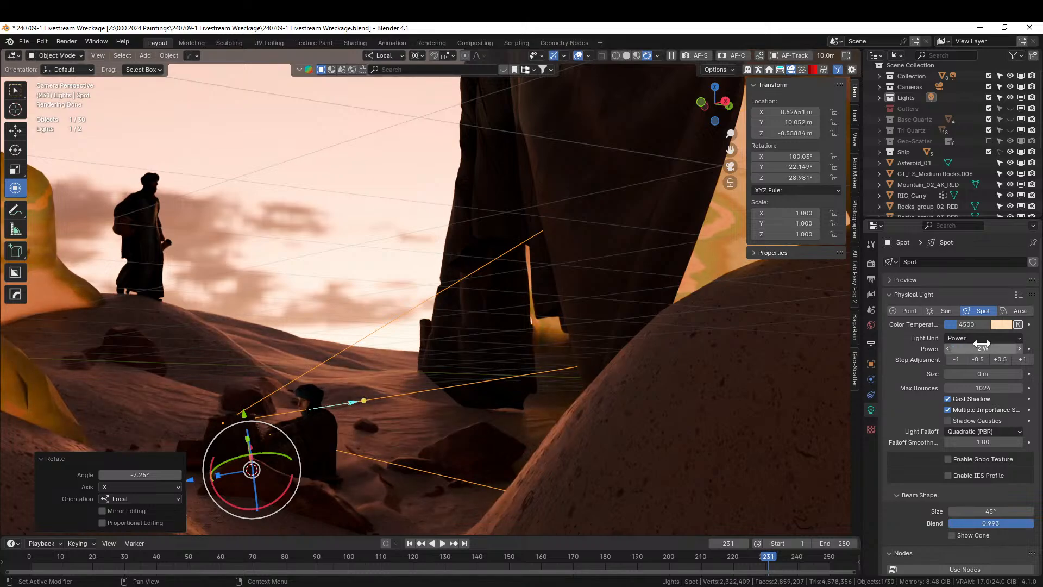
pyautogui.scroll(-2, 369, 358)
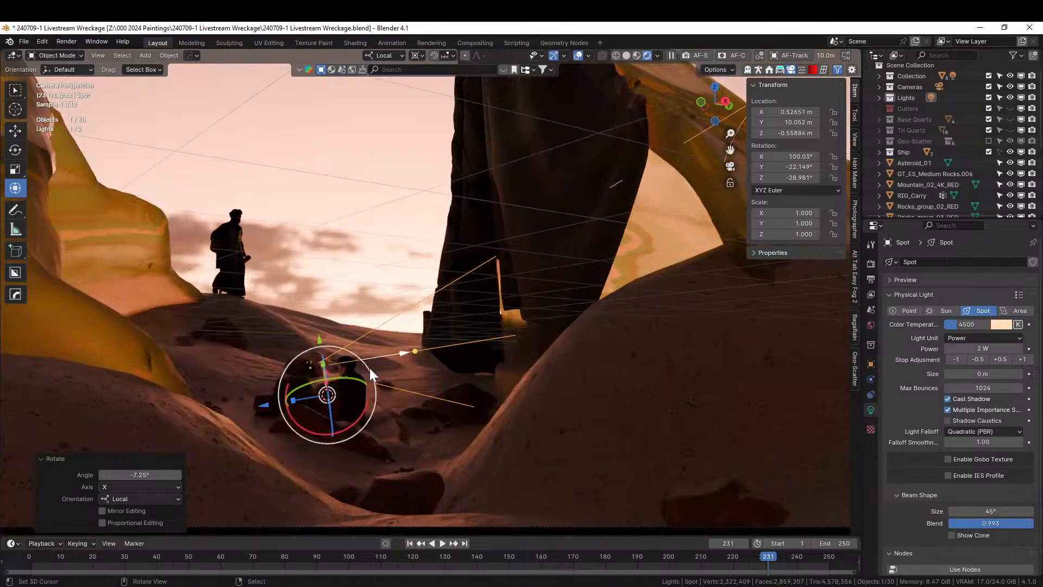
pyautogui.scroll(-2, 369, 367)
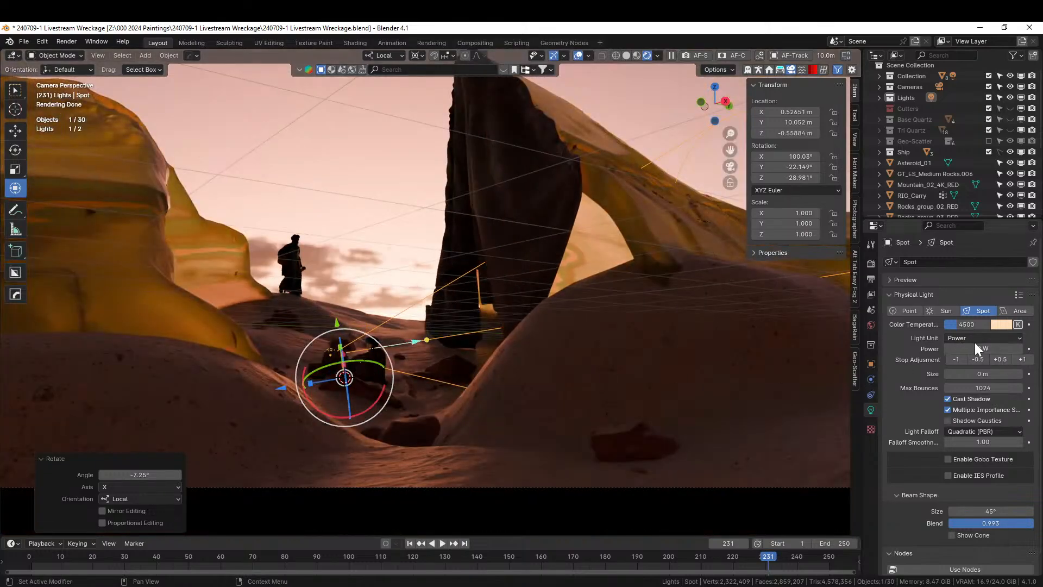
# Step: Set the spot light's power to 3 W, check the seated figure's lighting up close, and save the file
pyautogui.click(974, 348)
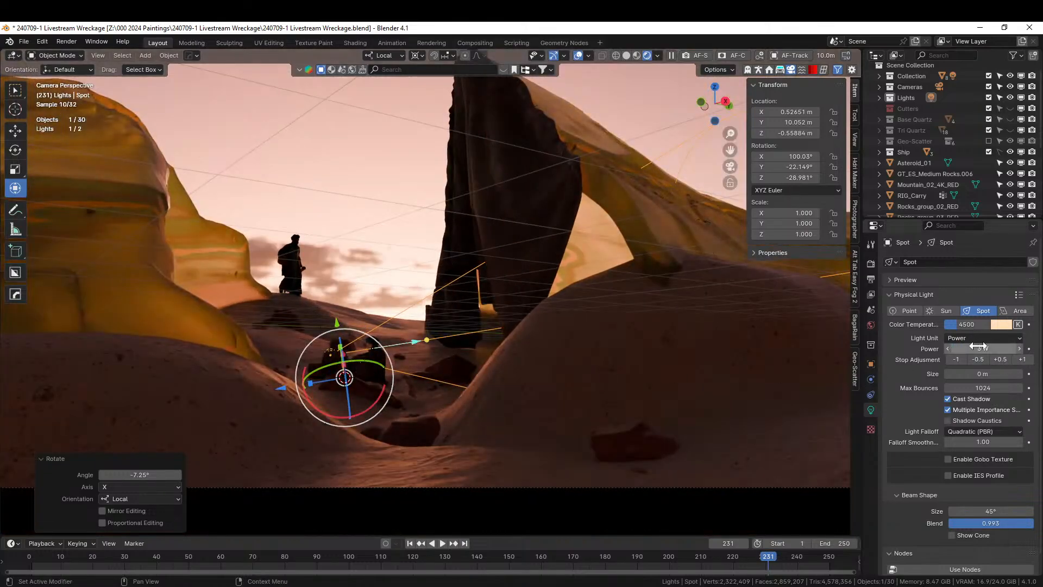
pyautogui.press('Return')
pyautogui.scroll(2, 510, 378)
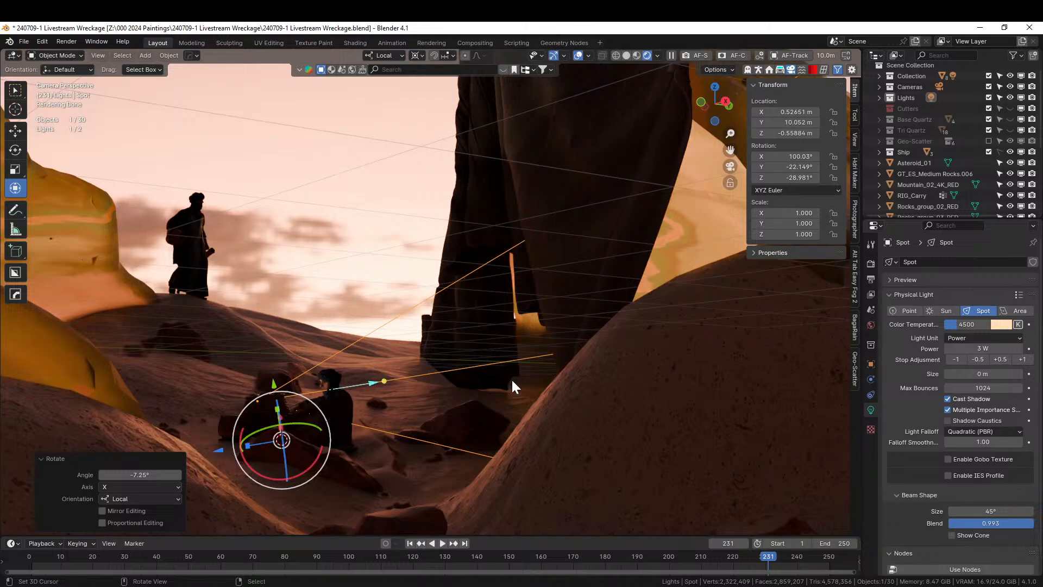
pyautogui.hotkey('ctrl', 's')
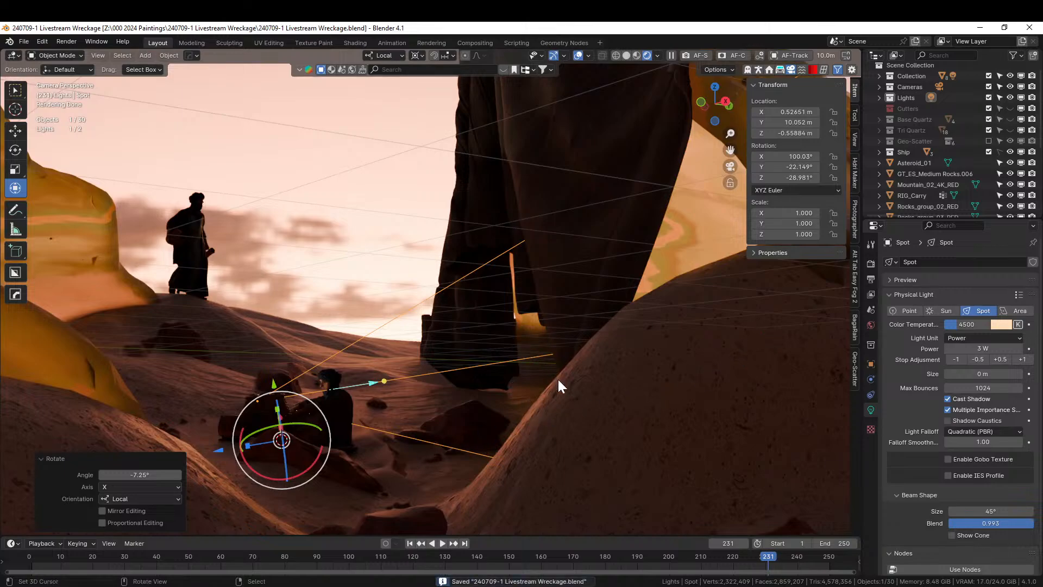
# Step: Set the camera's focus distance by sampling the seated figure, and view the full widescreen camera frame
pyautogui.click(854, 216)
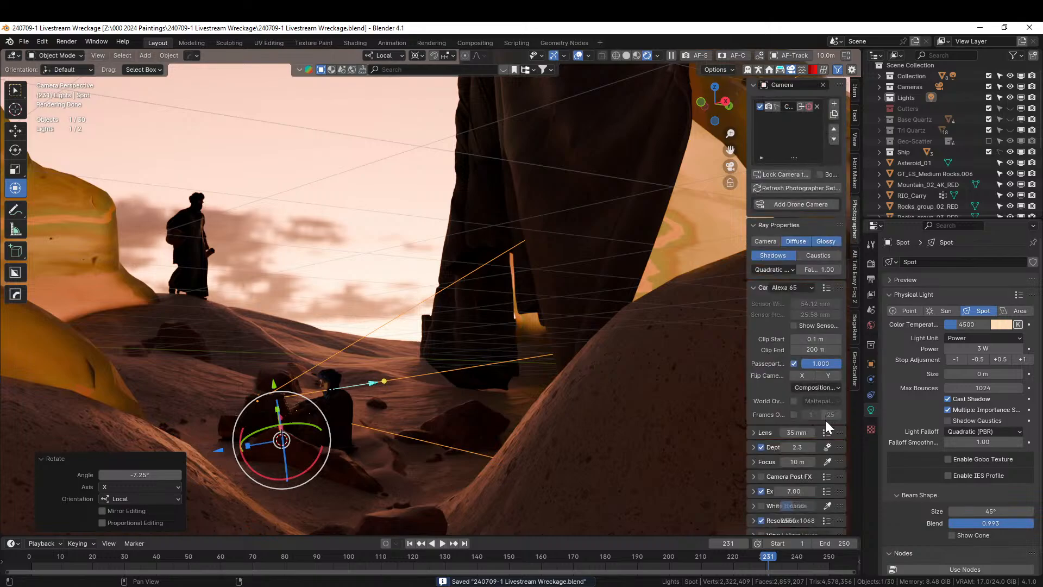
pyautogui.click(828, 462)
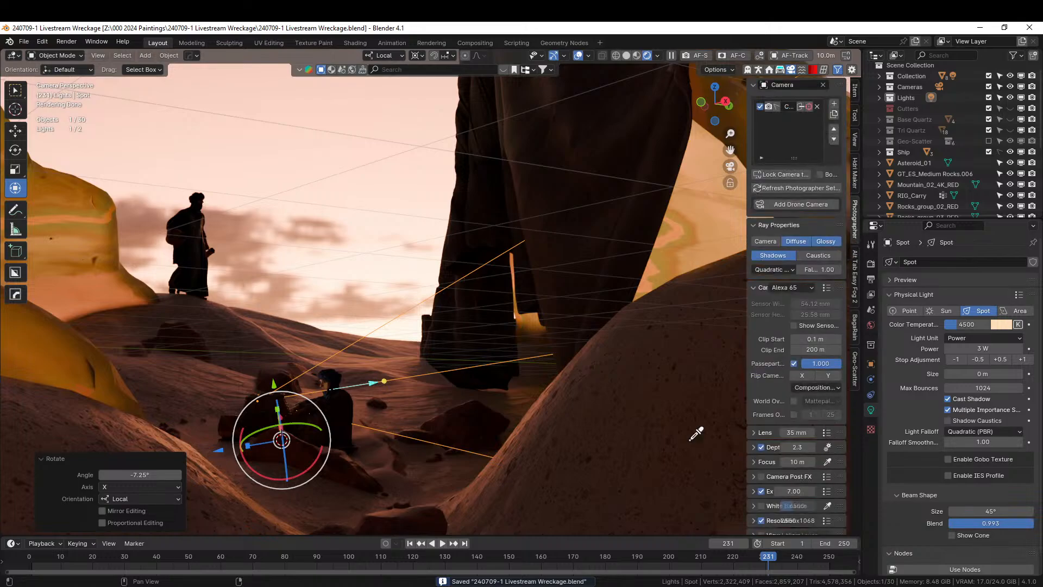
pyautogui.click(324, 383)
pyautogui.press('KP_0')
pyautogui.press('KP_0')
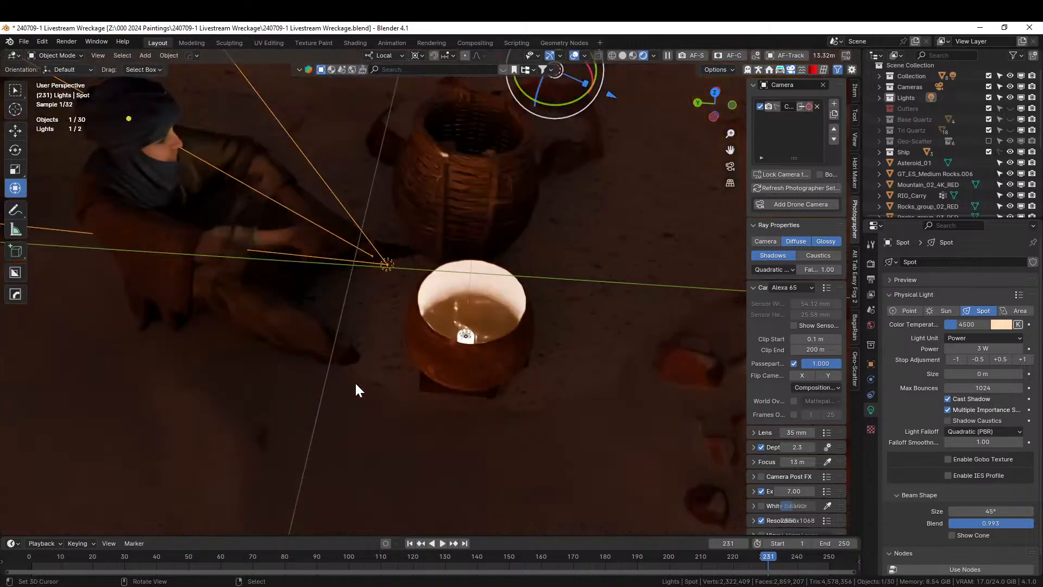
pyautogui.press('Home')
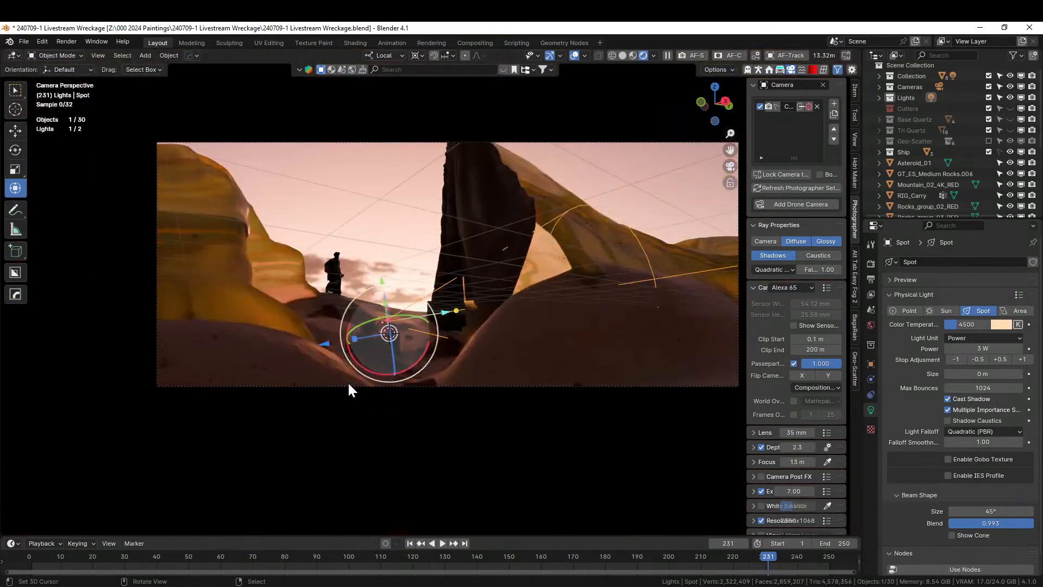
pyautogui.scroll(2, 347, 383)
pyautogui.keyDown('shift'); pyautogui.moveTo(332, 400); pyautogui.dragTo(268, 441, button='middle'); pyautogui.keyUp('shift')
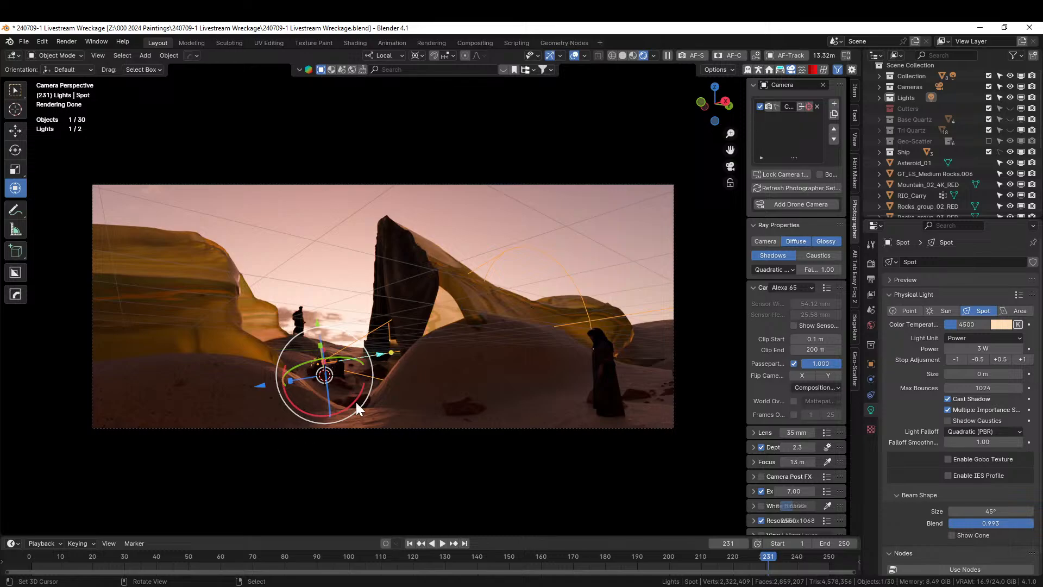
# Step: Set the world's mist pass depth to 150 m and save the file
pyautogui.click(870, 264)
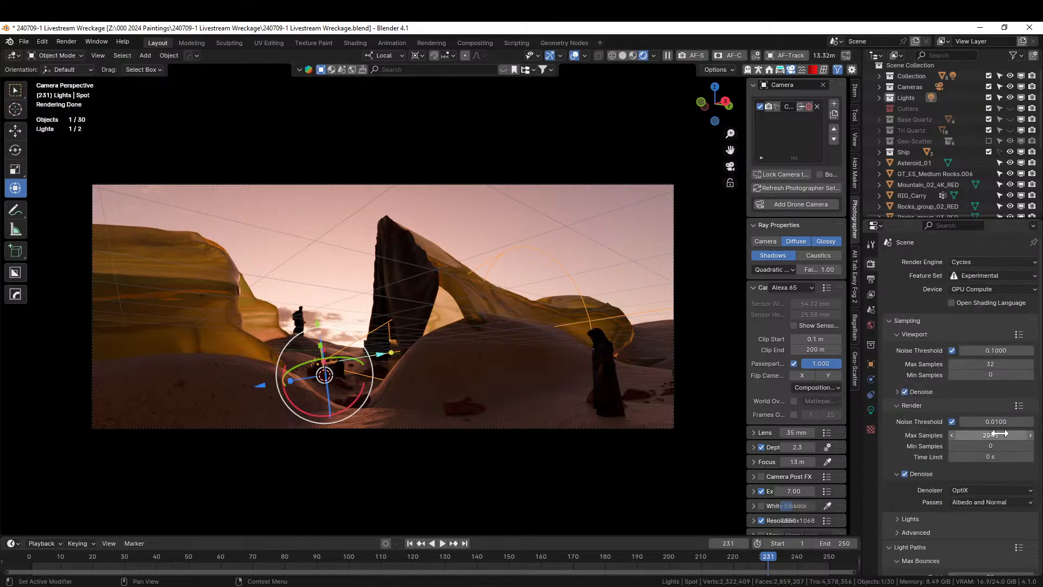
pyautogui.click(870, 325)
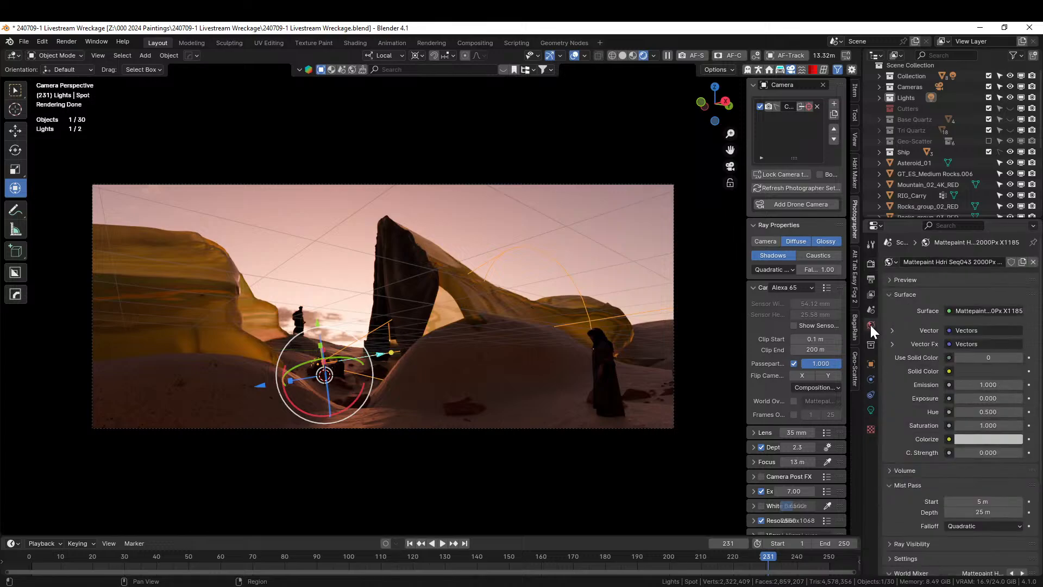
pyautogui.click(984, 511)
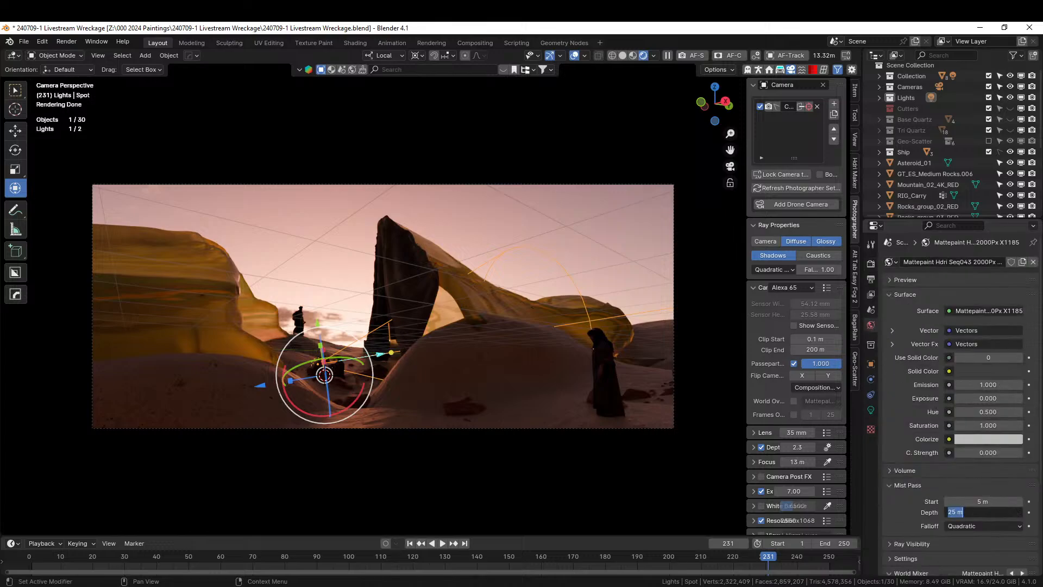
pyautogui.press('BackSpace')
pyautogui.write('150')
pyautogui.press('Return')
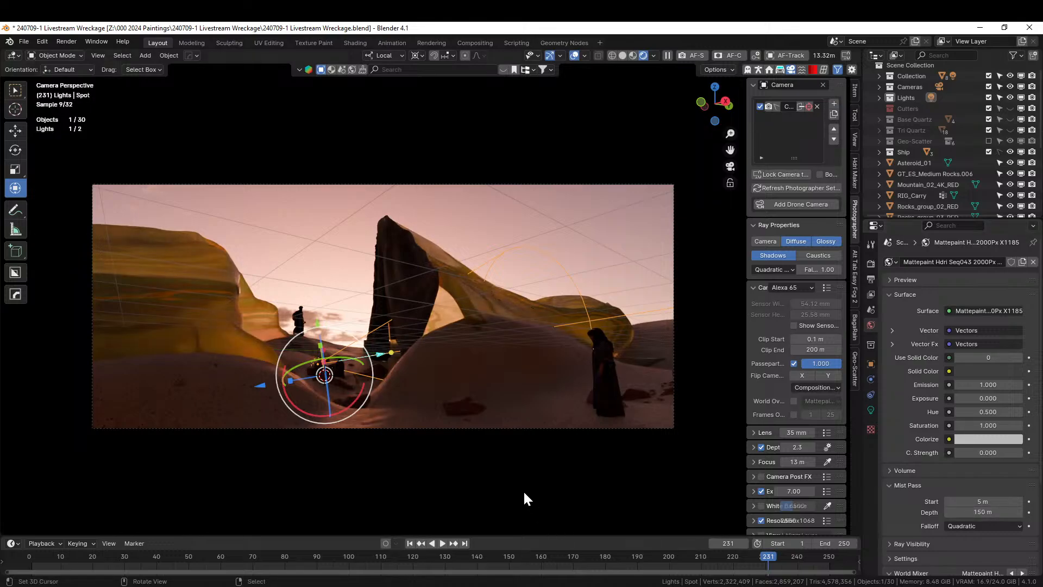
pyautogui.hotkey('ctrl', 's')
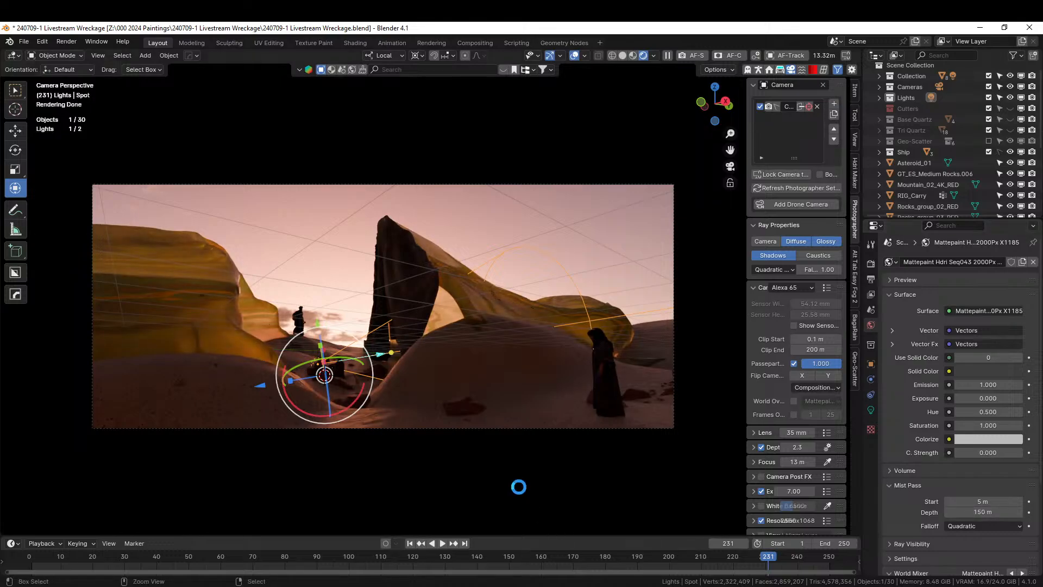